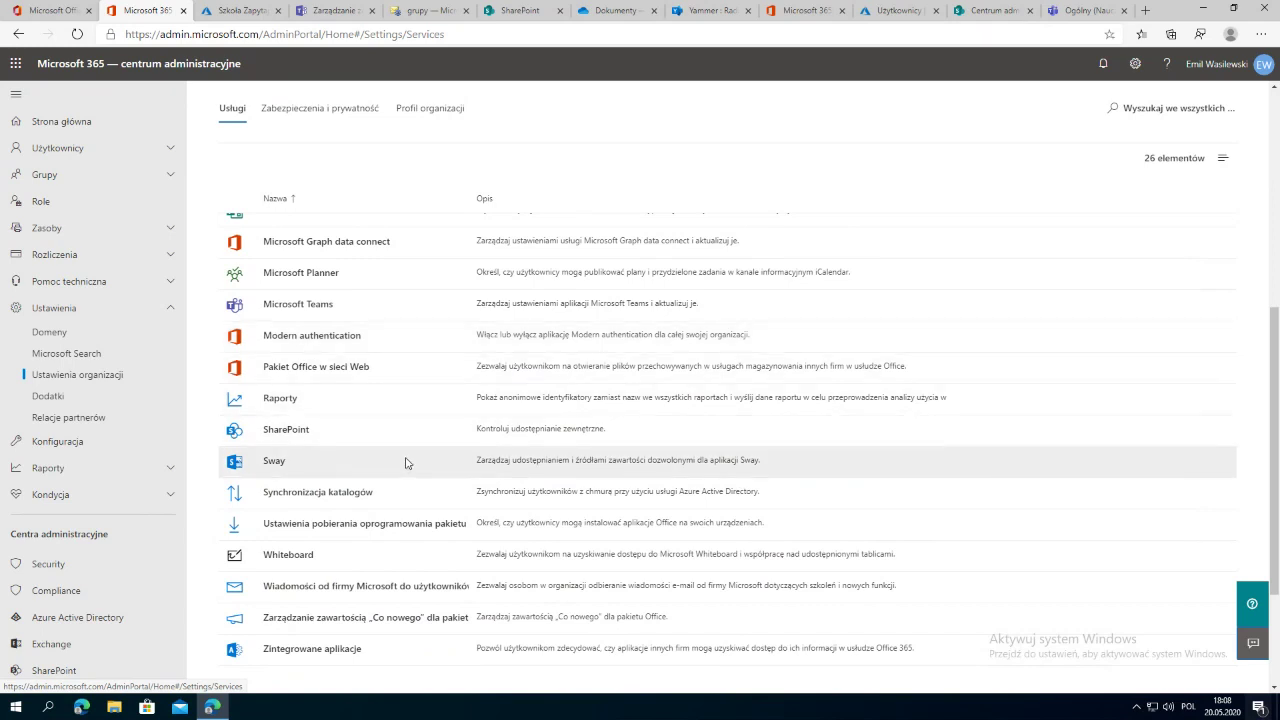
Step: Open the Office software download settings, then bring up the Office 365 home page in Opera
{"action": "scroll", "coordinate": [405, 461], "scroll_direction": "up", "scroll_amount": 5}
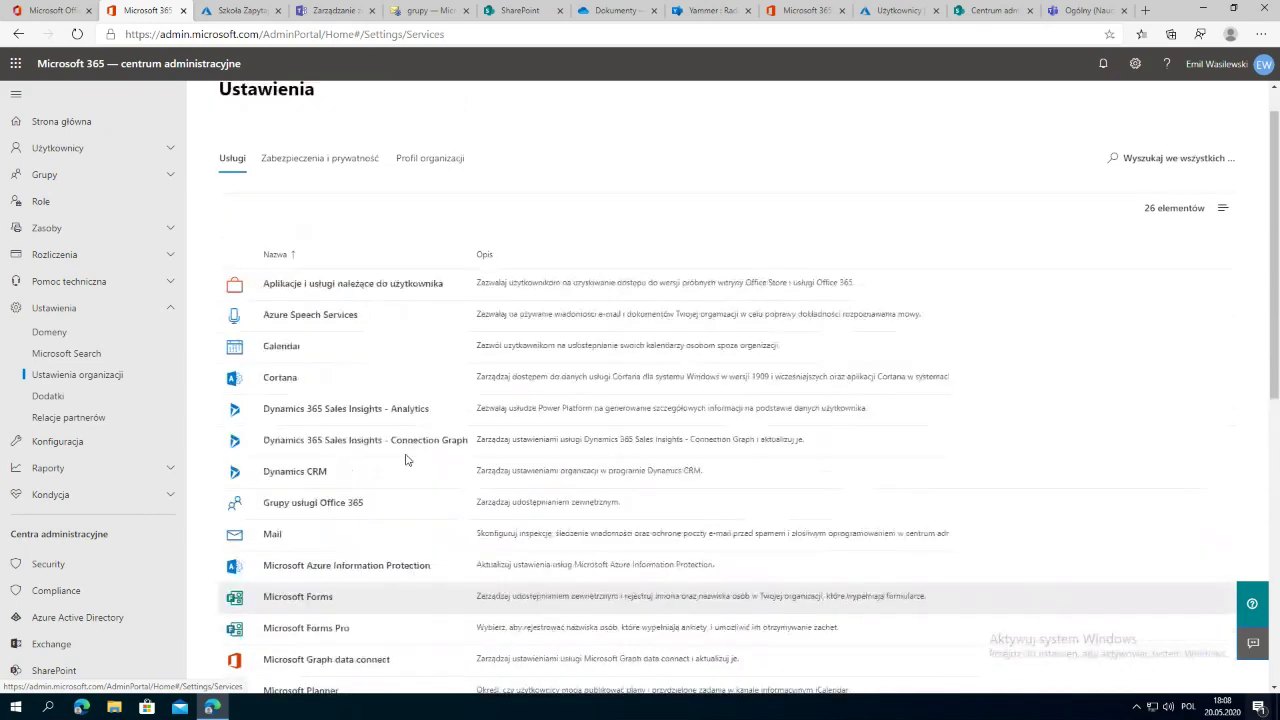
{"action": "scroll", "coordinate": [405, 461], "scroll_direction": "down", "scroll_amount": 2}
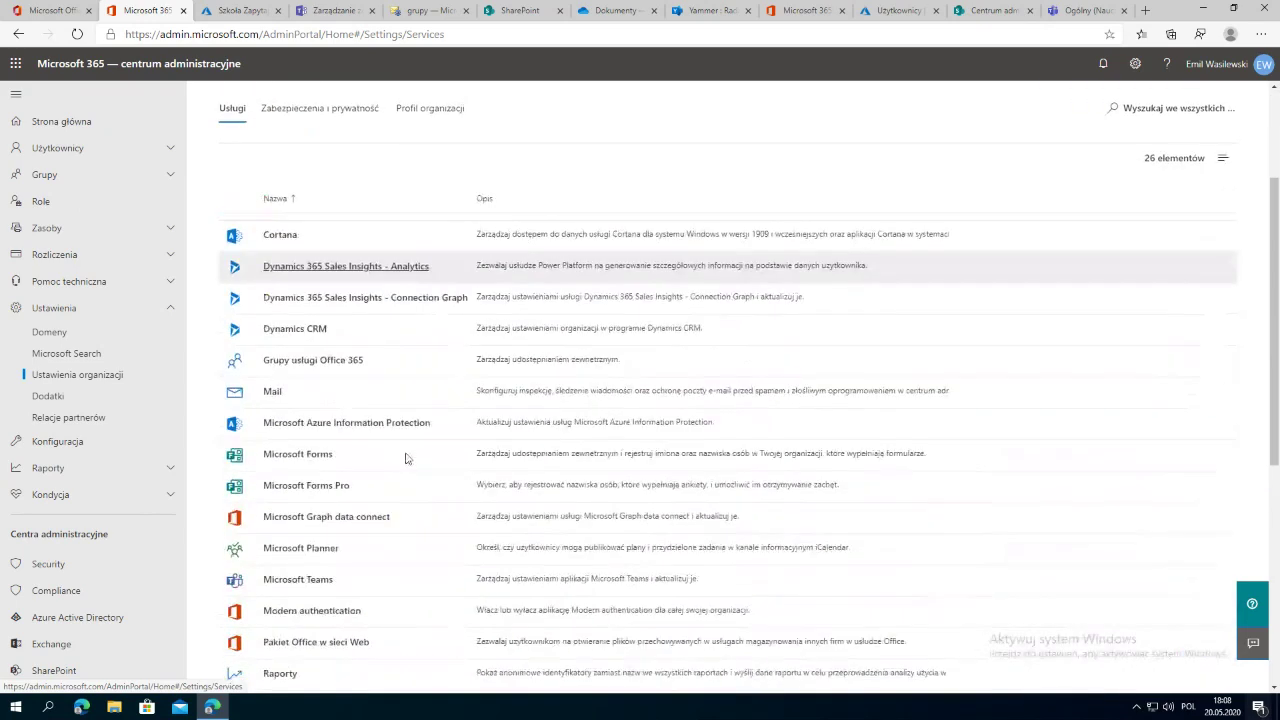
{"action": "scroll", "coordinate": [406, 457], "scroll_direction": "down", "scroll_amount": 2}
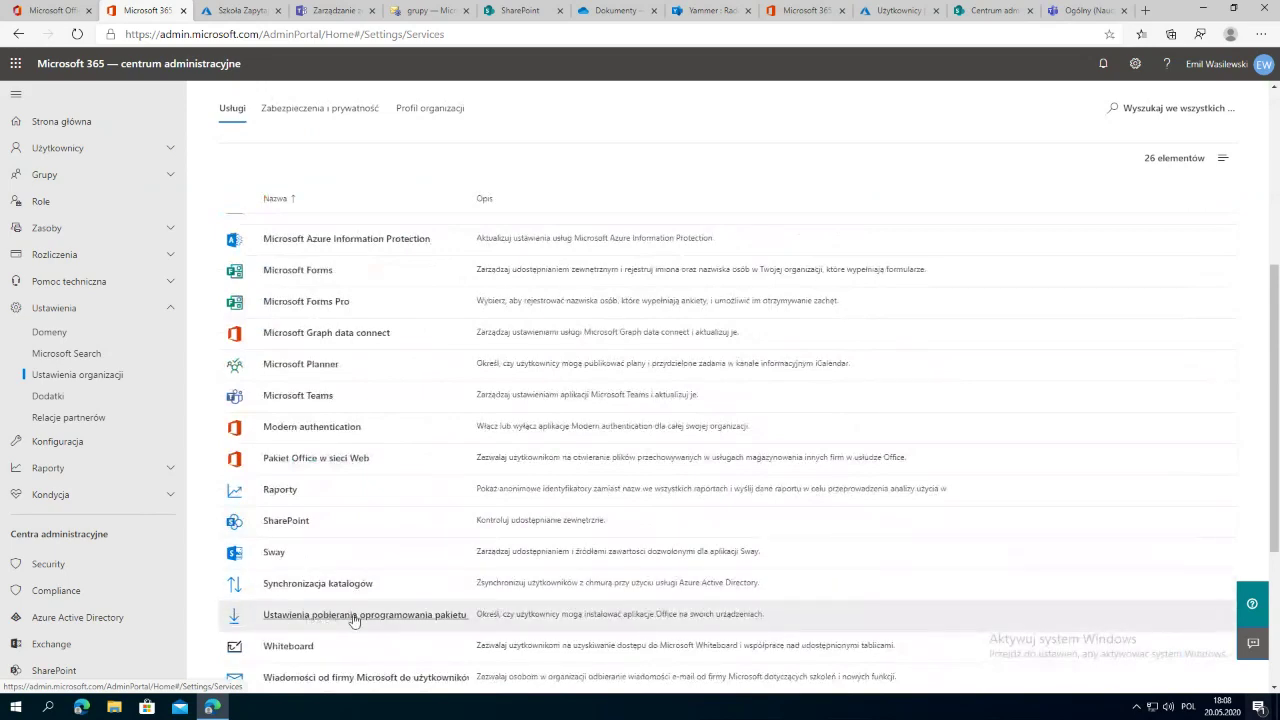
{"action": "left_click", "coordinate": [356, 617]}
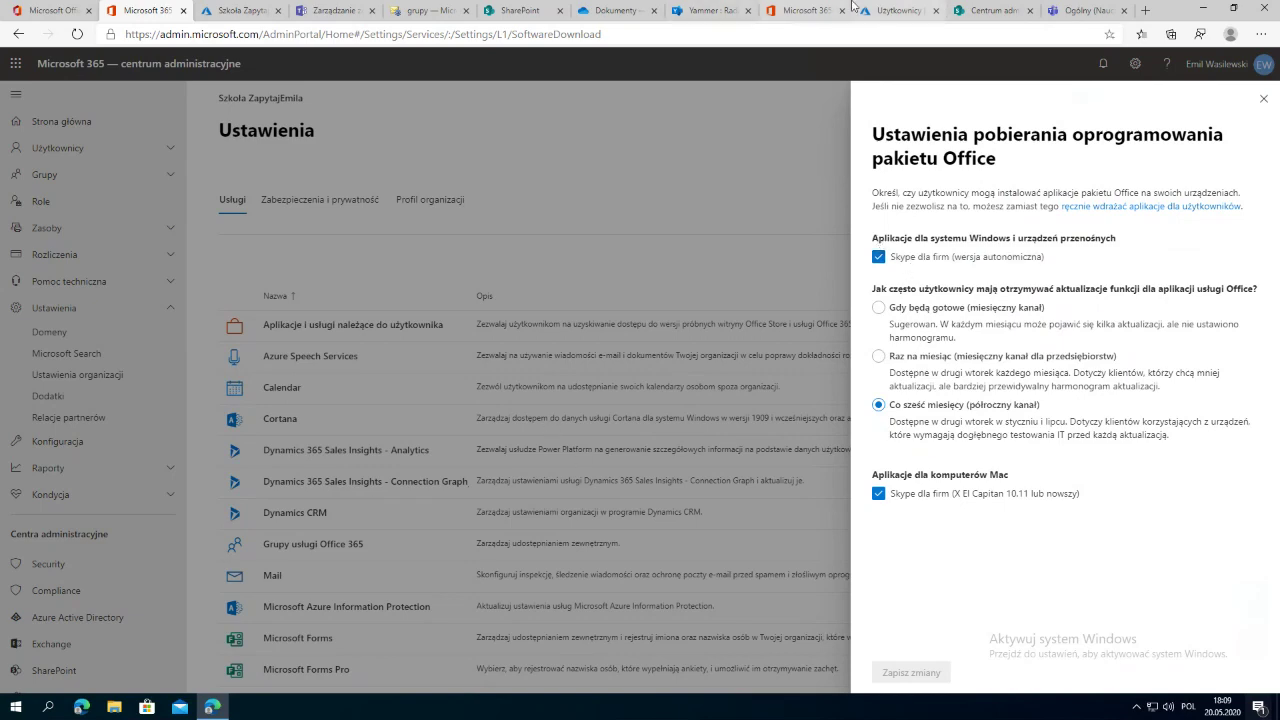
{"action": "left_click", "coordinate": [960, 10]}
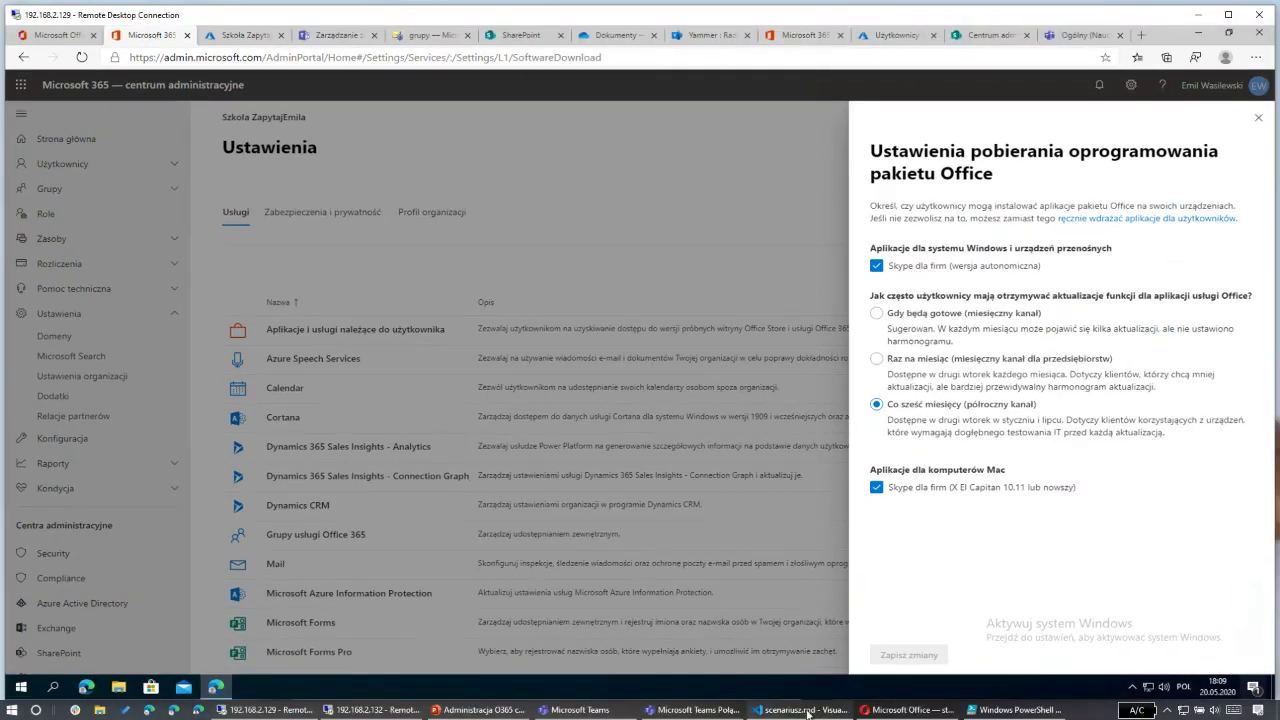
{"action": "left_click", "coordinate": [901, 710]}
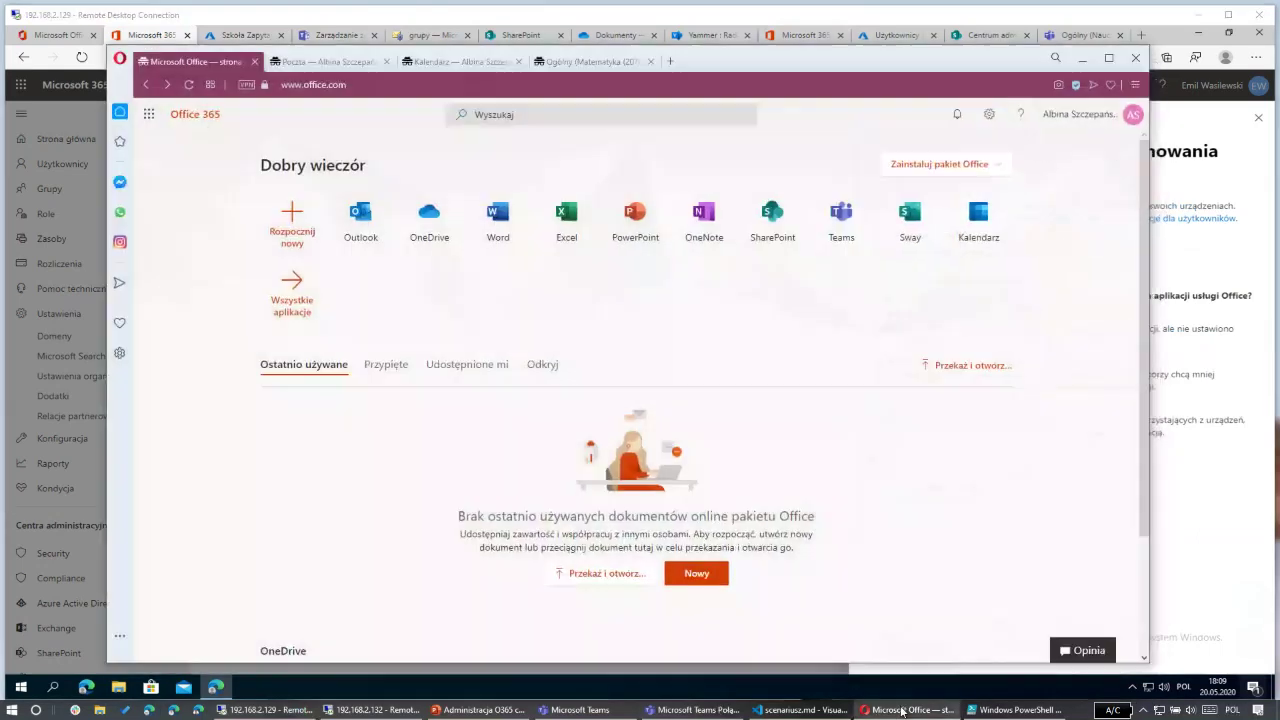
Step: Check the 'Zainstaluj pakiet Office' options in the portal, then return to the admin center download settings
{"action": "left_click", "coordinate": [965, 172]}
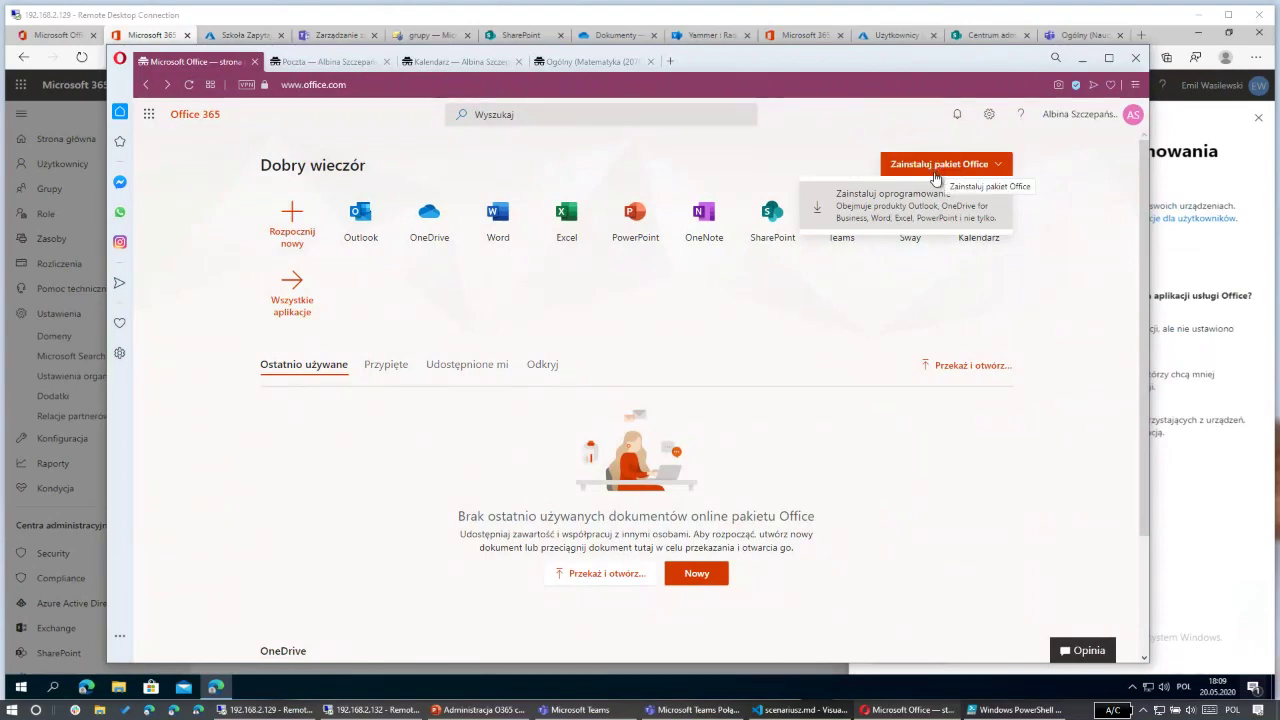
{"action": "left_click", "coordinate": [1195, 470]}
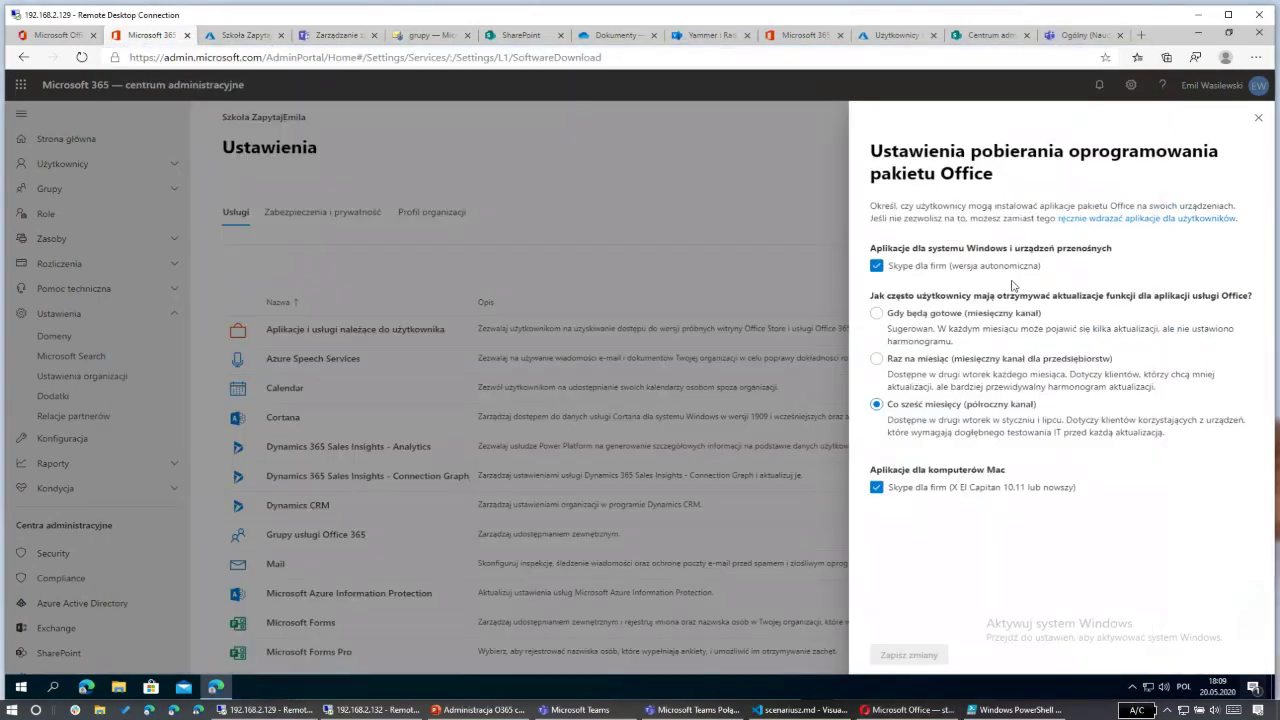
Step: Uncheck Skype for Business for Windows and Mac, save the download settings and close the panel
{"action": "left_click", "coordinate": [891, 268]}
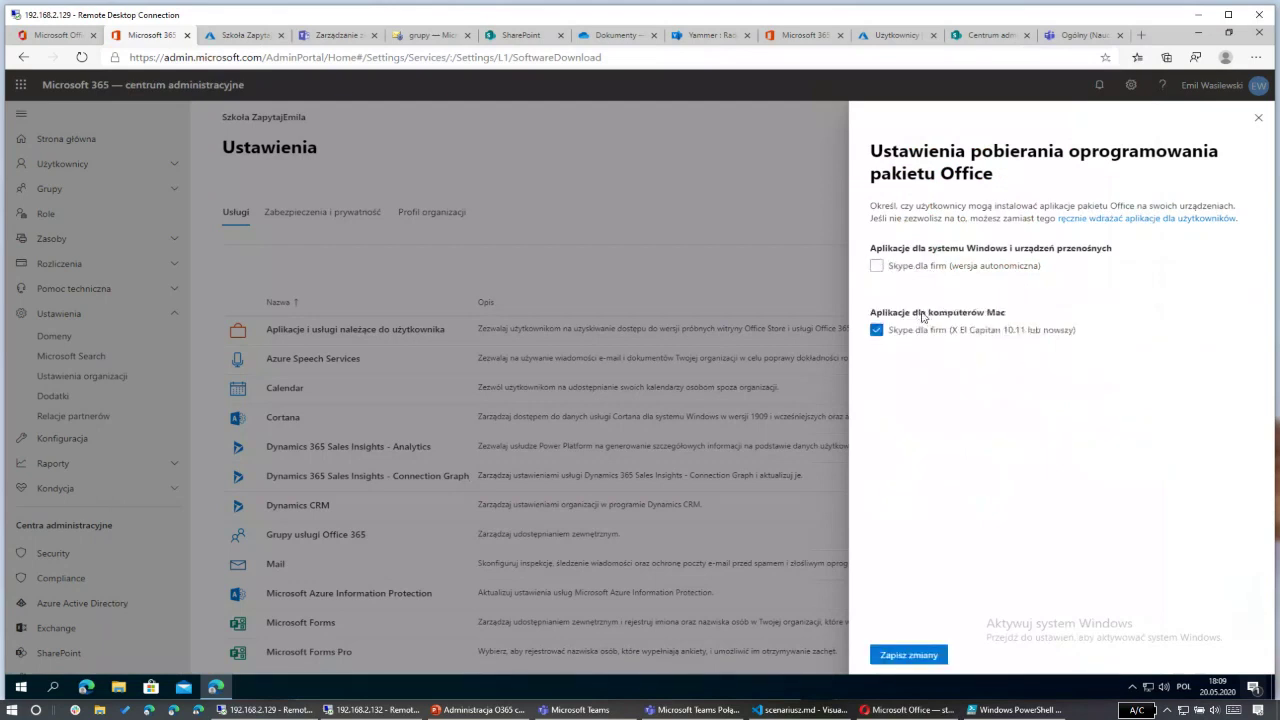
{"action": "left_click", "coordinate": [885, 330]}
{"action": "left_click", "coordinate": [901, 660]}
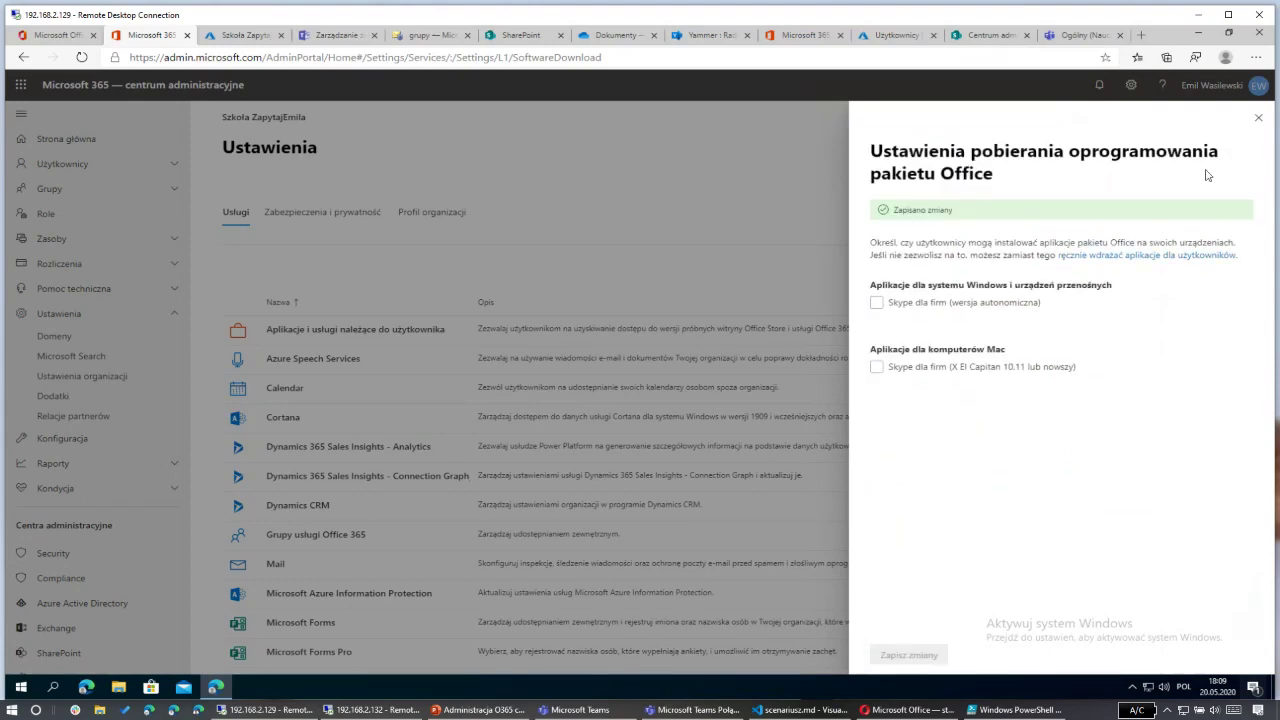
{"action": "left_click", "coordinate": [1258, 117]}
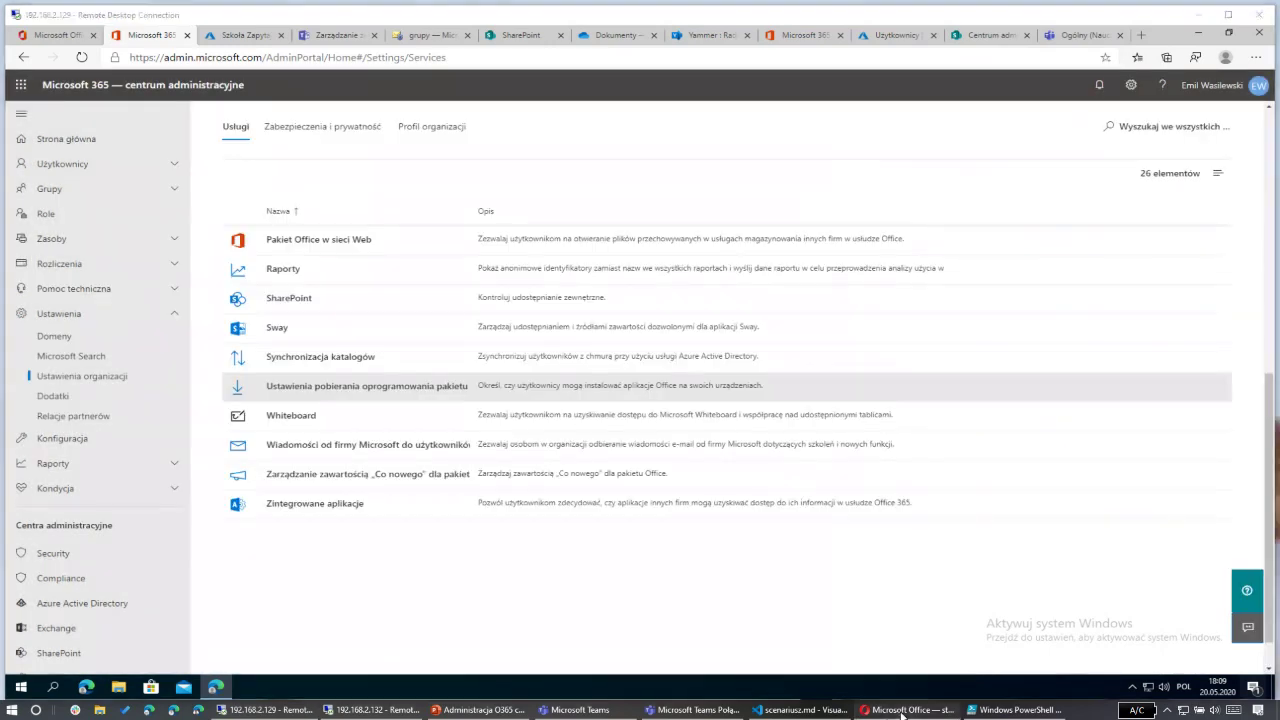
Step: Reload the Office 365 home page to check the change, then return to the admin center
{"action": "left_click", "coordinate": [905, 710]}
{"action": "left_click", "coordinate": [189, 84]}
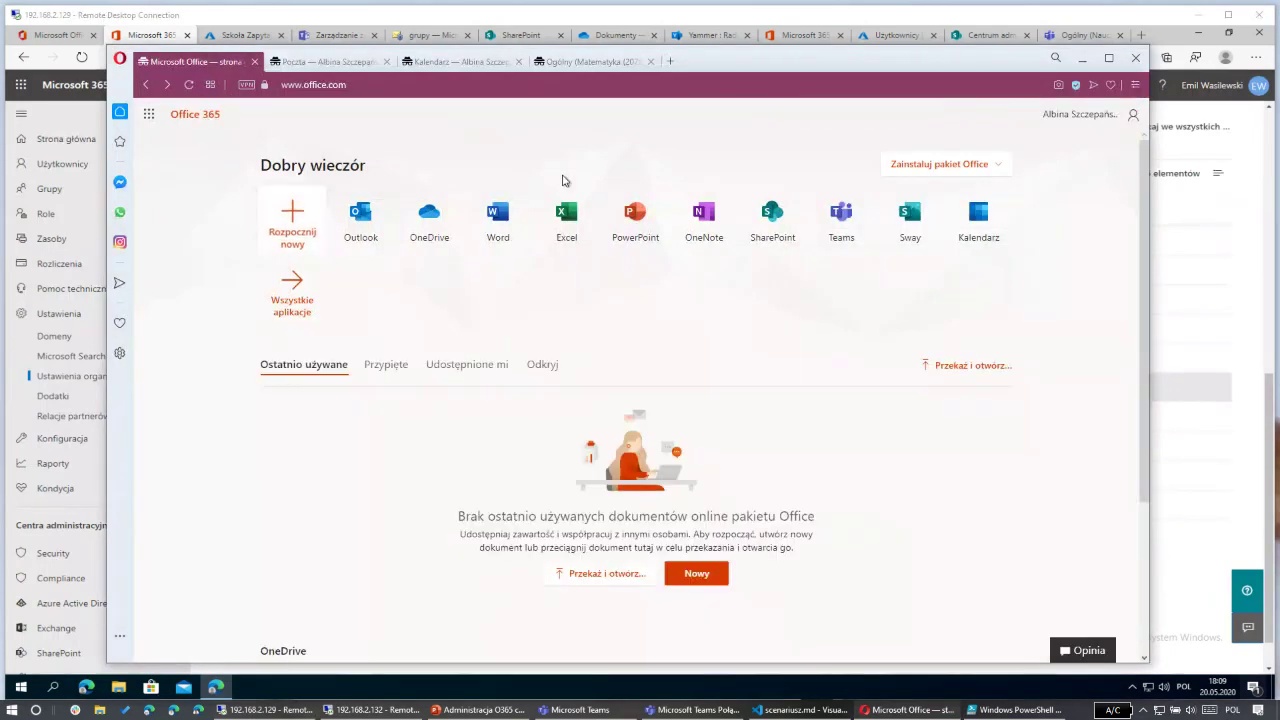
{"action": "left_click", "coordinate": [1081, 66]}
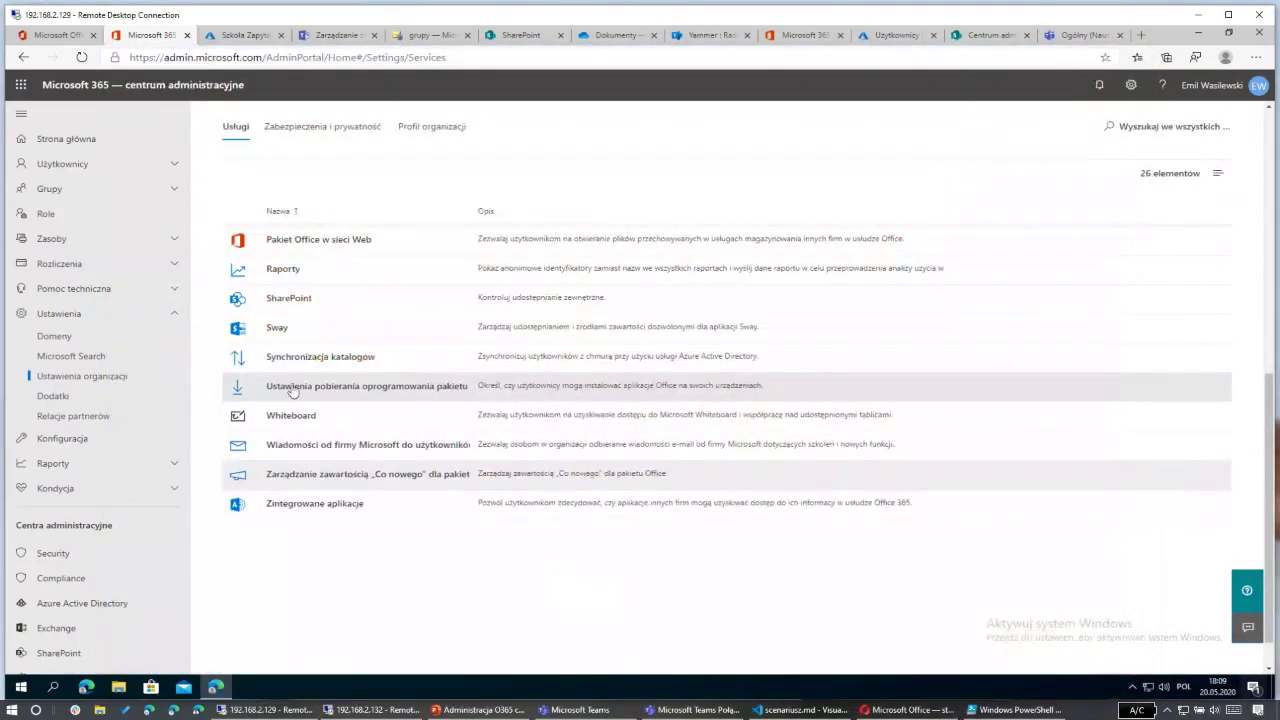
{"action": "scroll", "coordinate": [294, 366], "scroll_direction": "up", "scroll_amount": 5}
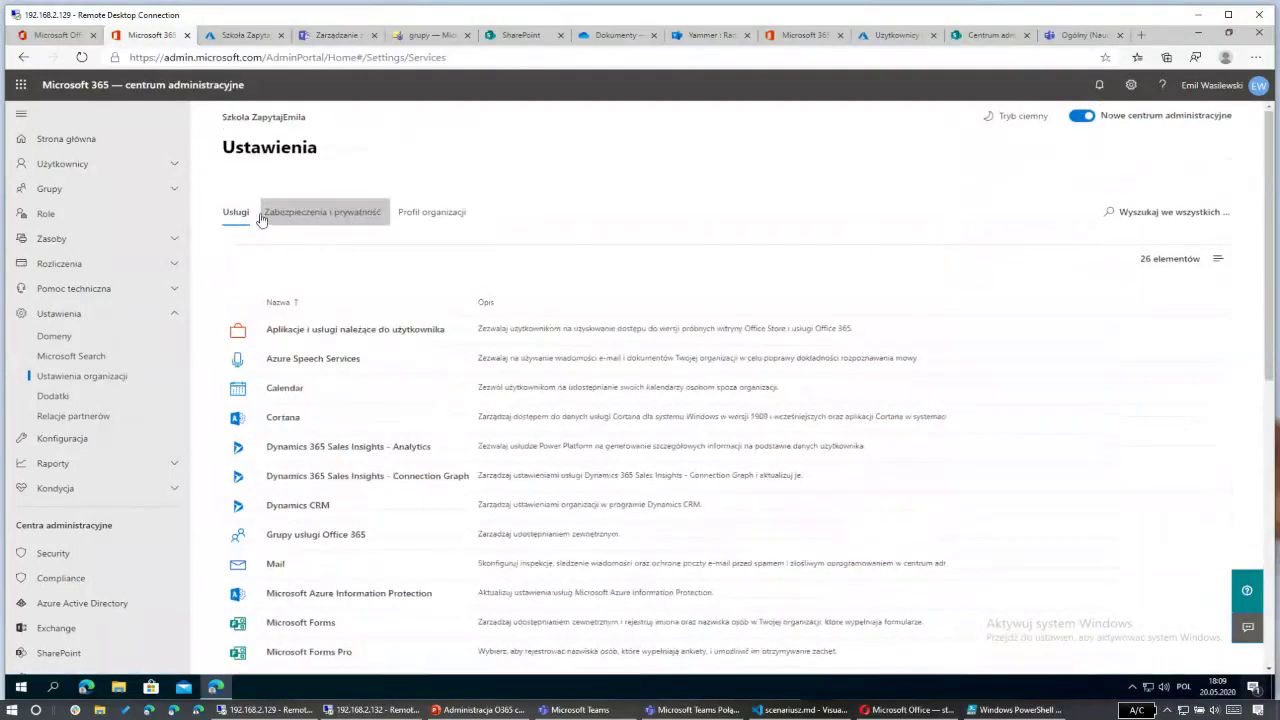
Step: Open 'Informacje pomocy technicznej' under Profil organizacji in the admin center settings
{"action": "left_click", "coordinate": [348, 222]}
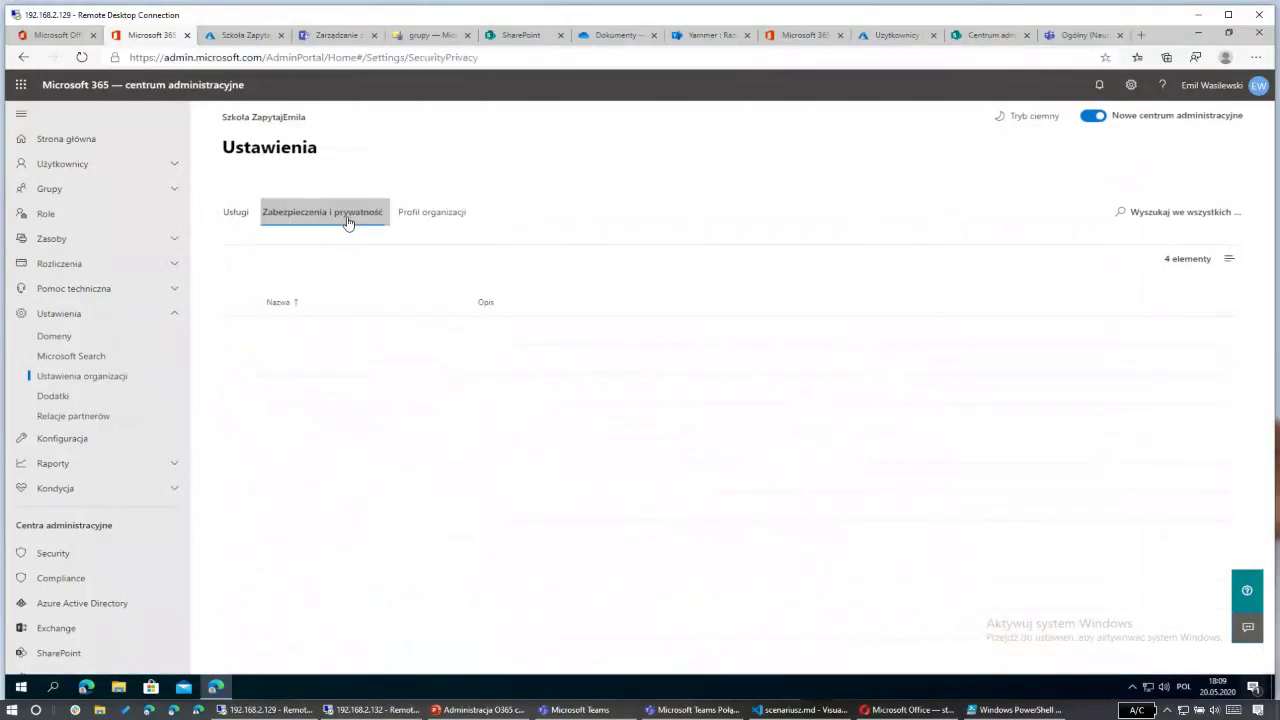
{"action": "left_click", "coordinate": [435, 221]}
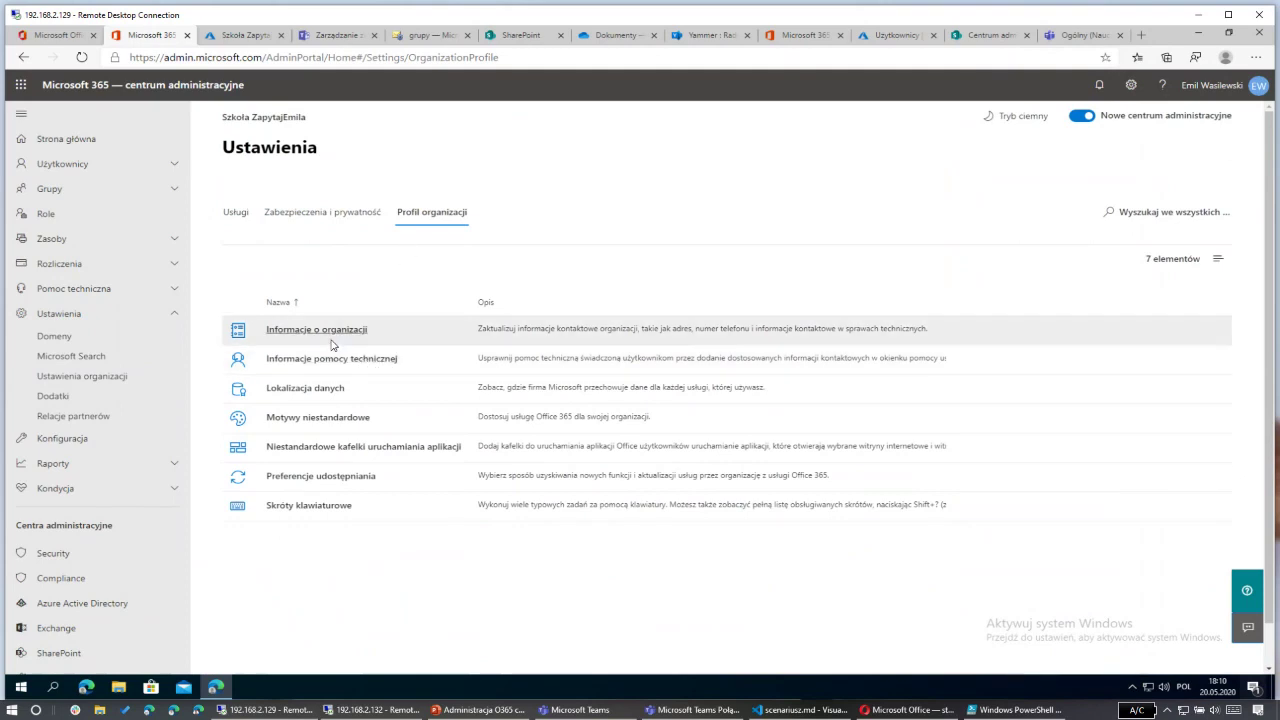
{"action": "left_click", "coordinate": [320, 362]}
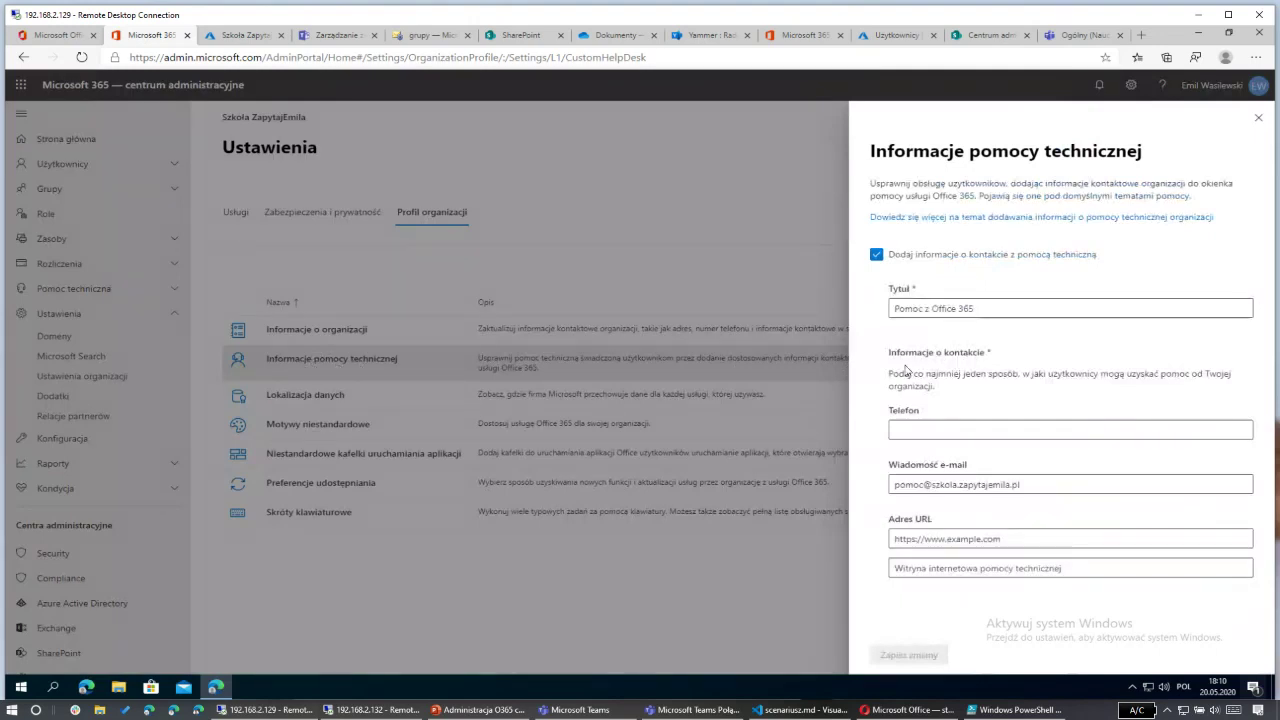
Step: Paste the help desk phone number into the Telefon field and save the contact details
{"action": "left_click", "coordinate": [913, 428]}
{"action": "key", "text": "ctrl+v"}
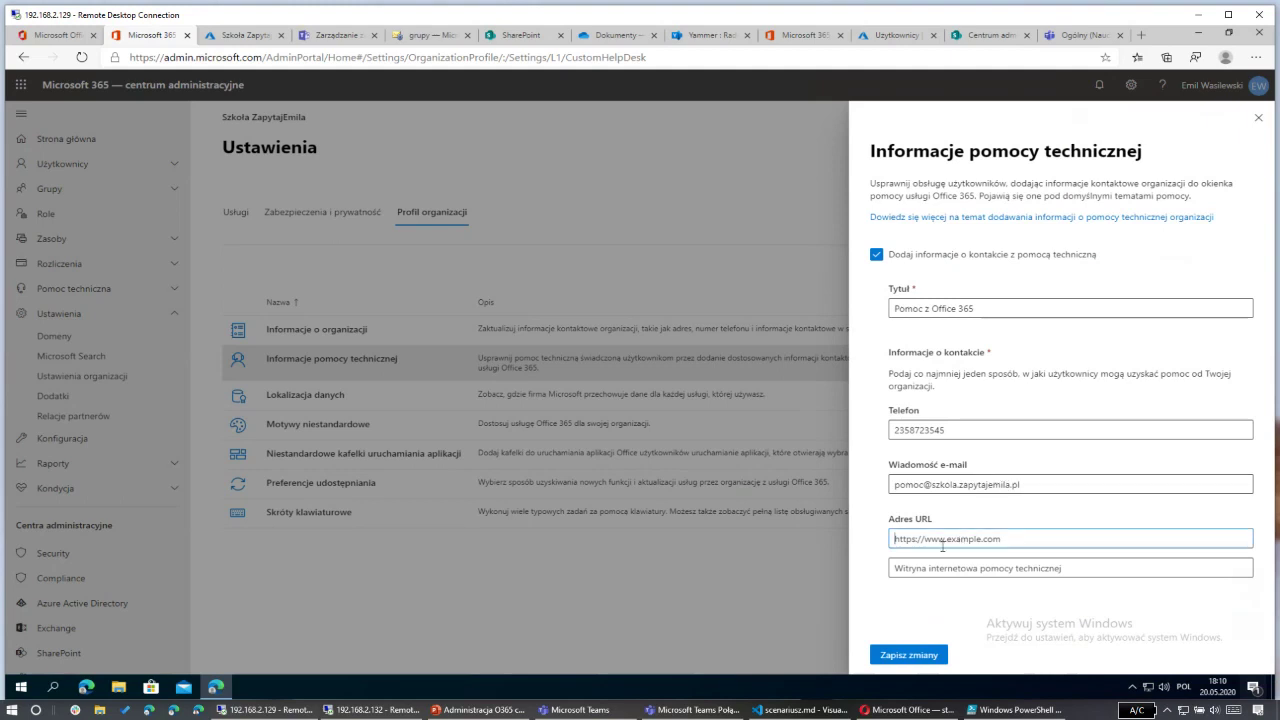
{"action": "left_click", "coordinate": [915, 656]}
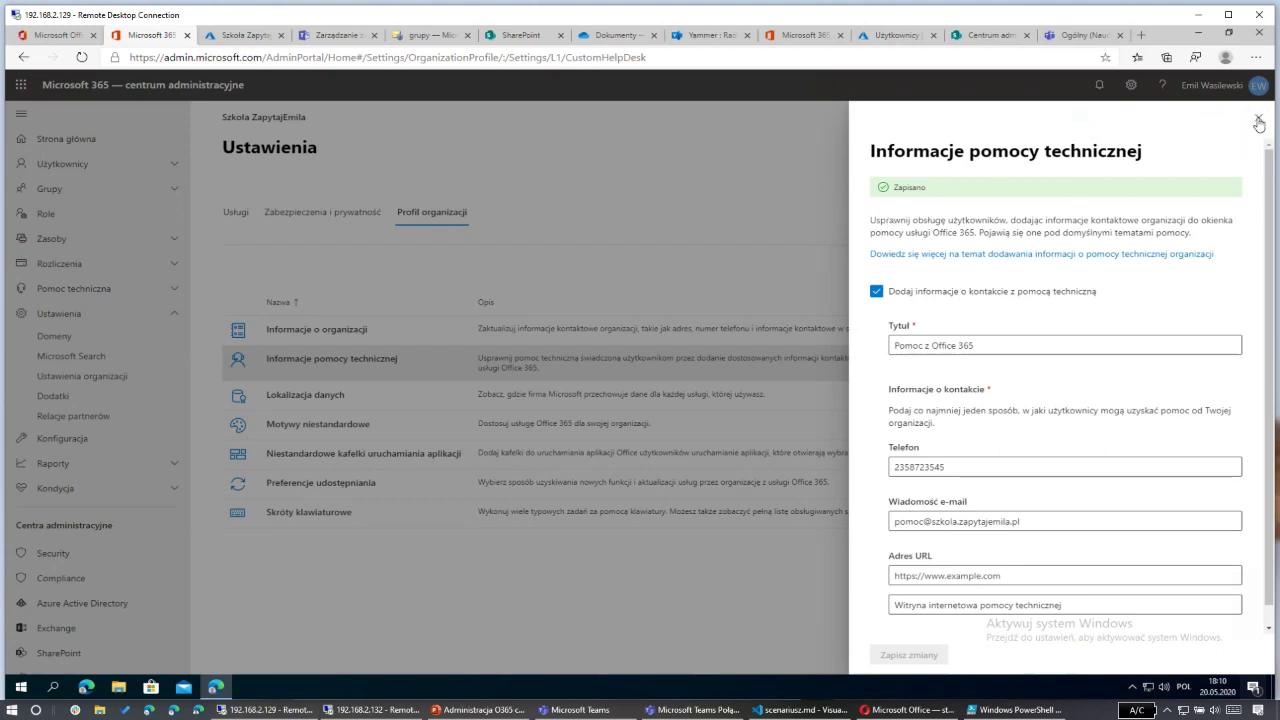
{"action": "left_click", "coordinate": [1258, 118]}
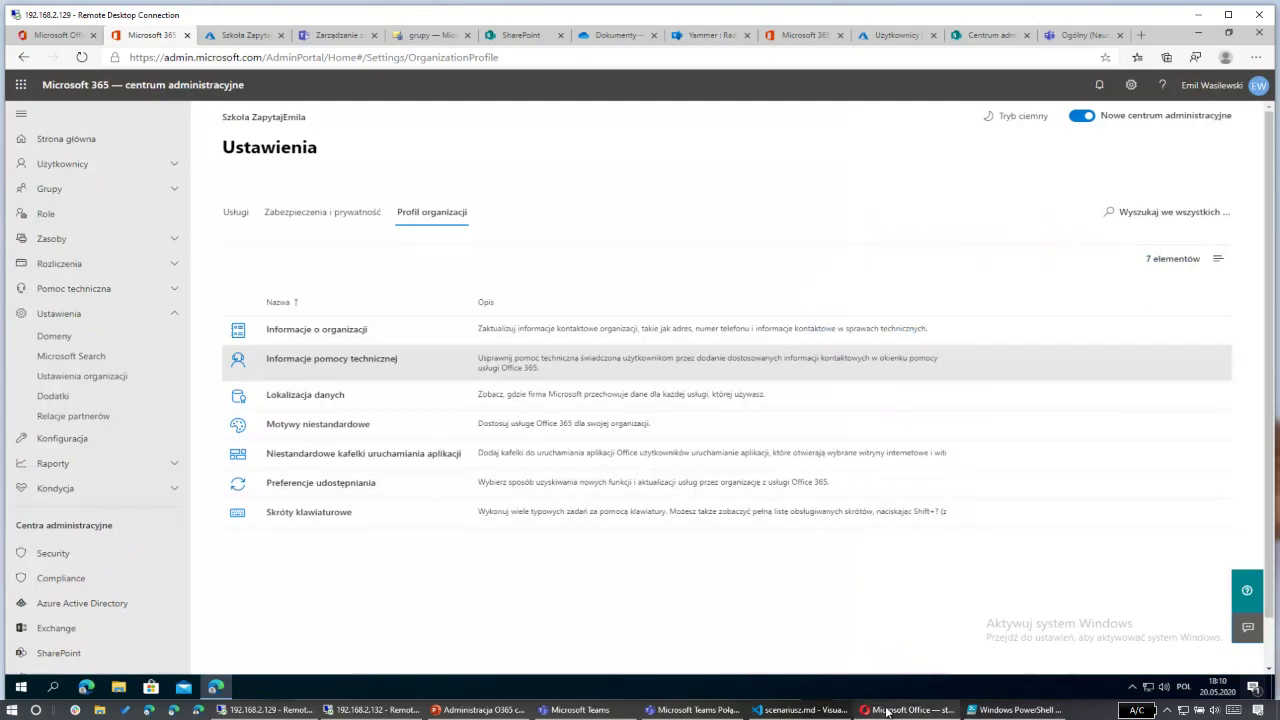
Step: Verify the help desk phone number and e-mail appear in the Office 365 Pomoc pane
{"action": "left_click", "coordinate": [893, 711]}
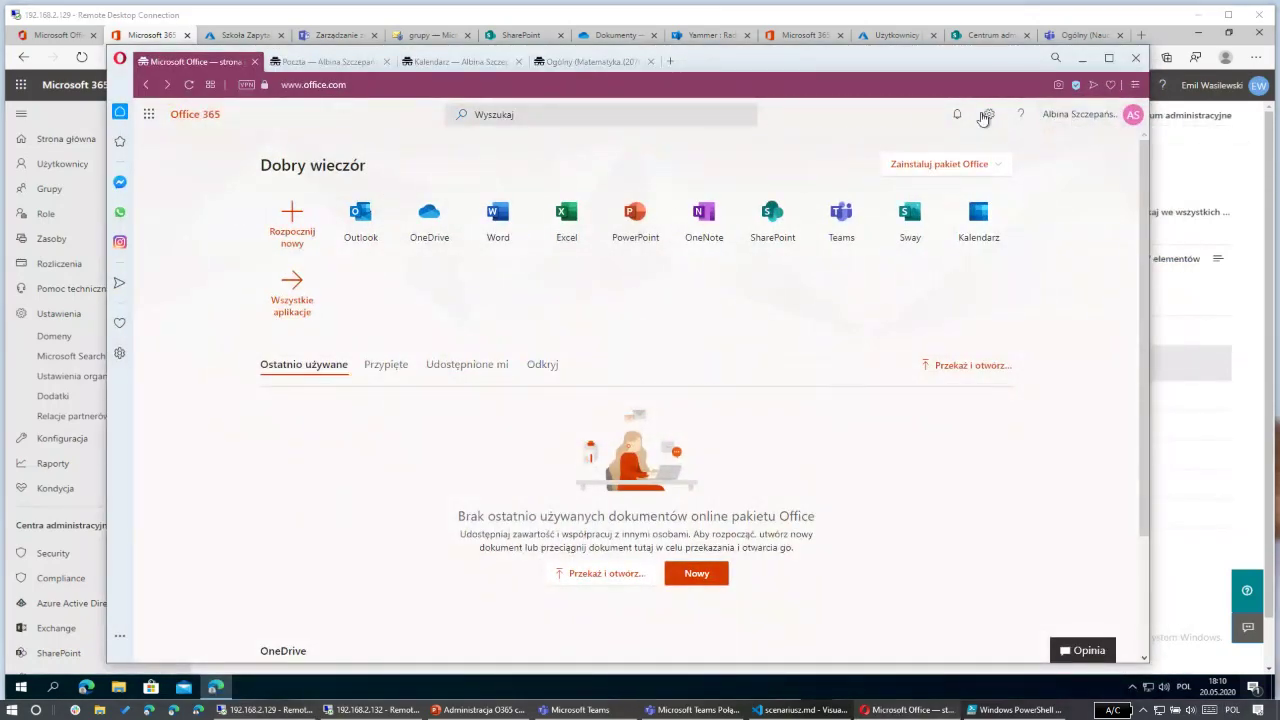
{"action": "left_click", "coordinate": [1021, 116]}
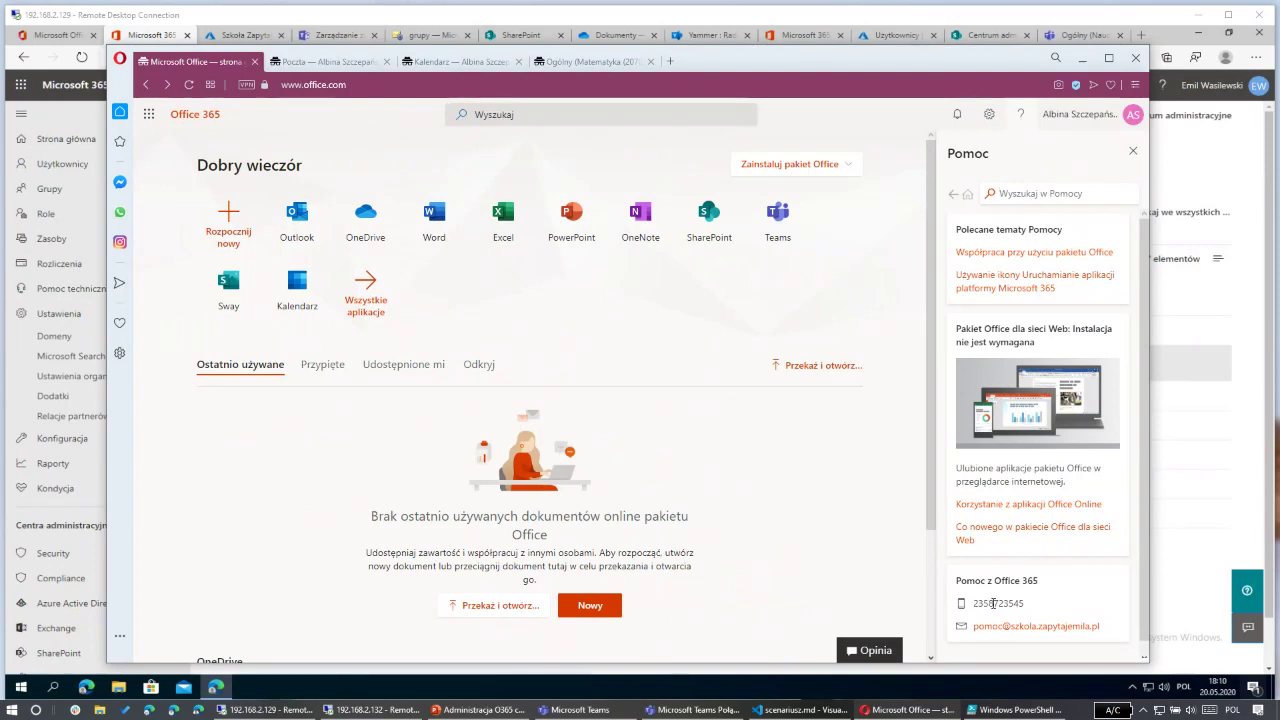
{"action": "left_click_drag", "start_coordinate": [978, 604], "coordinate": [1030, 607]}
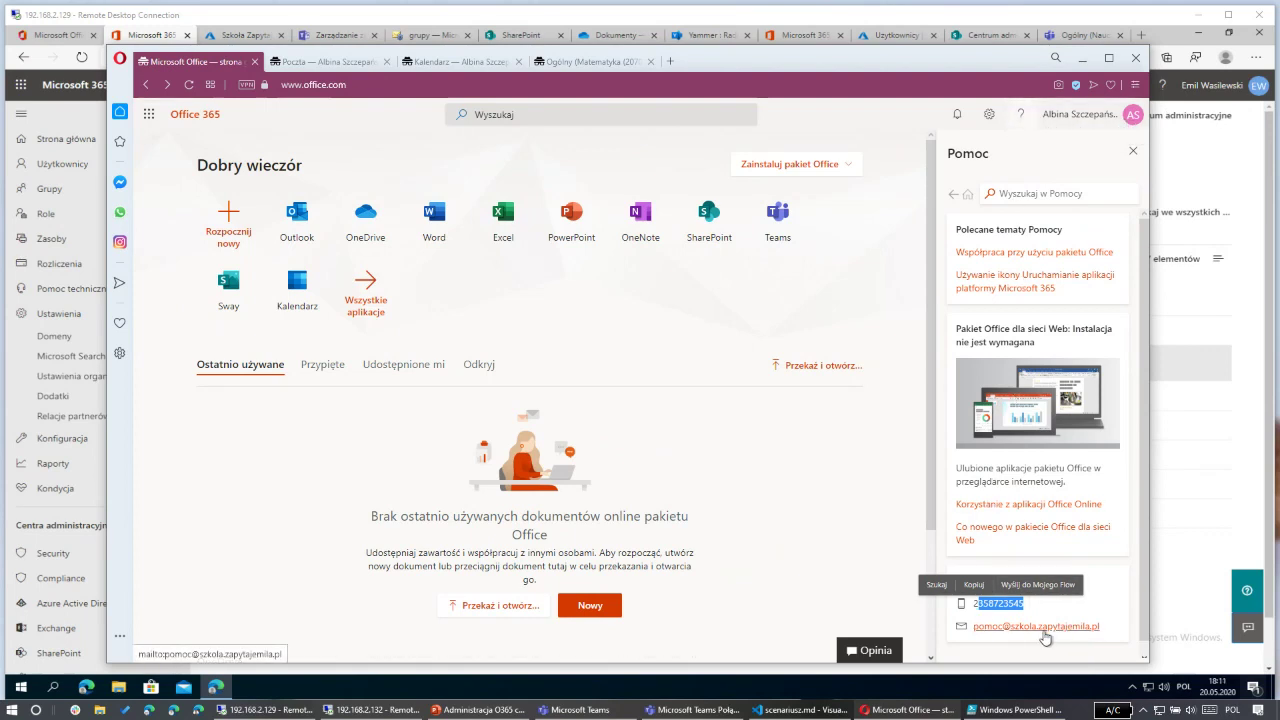
{"action": "left_click", "coordinate": [1132, 152]}
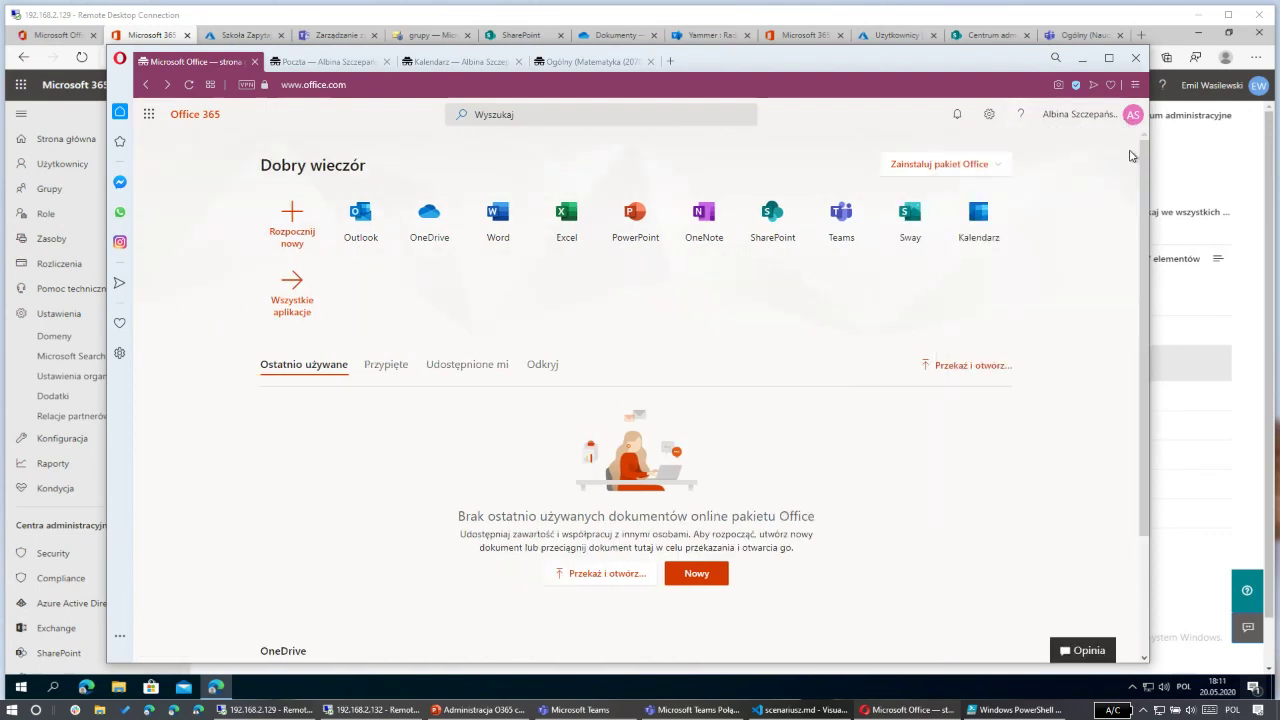
{"action": "left_click", "coordinate": [1082, 58]}
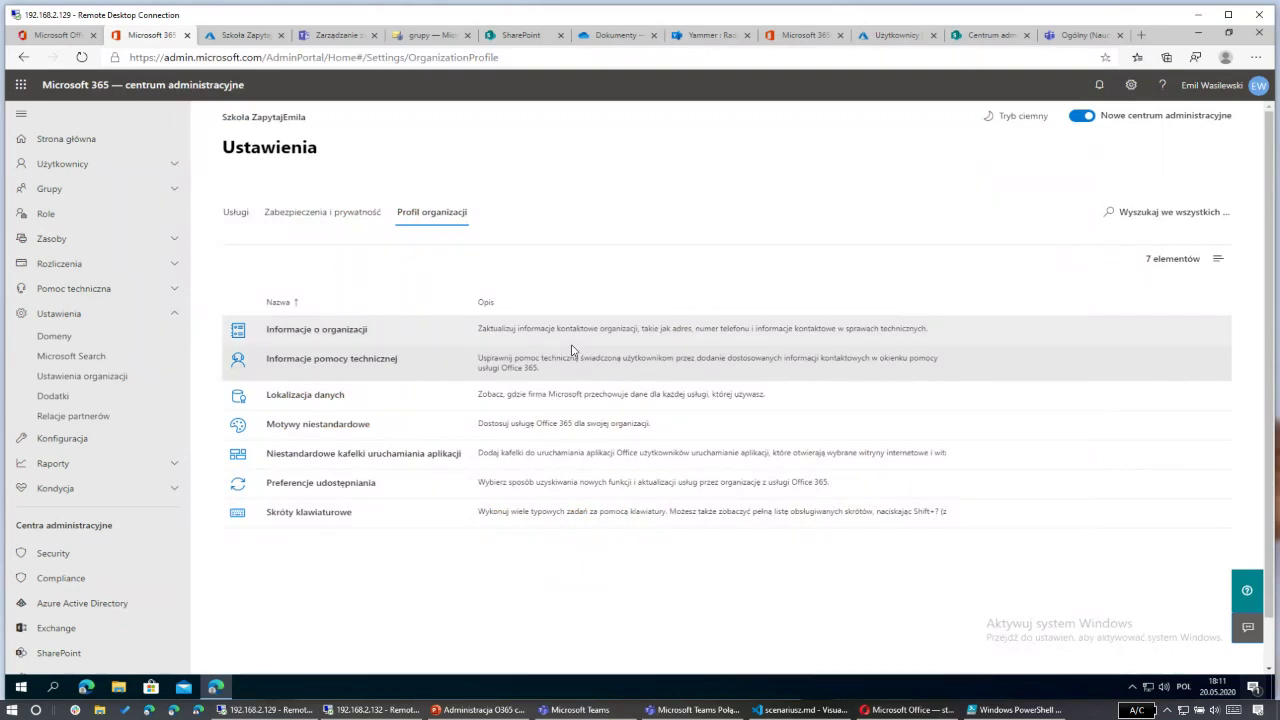
Step: Review the password expiration policy in Security and privacy, ticking expiry but closing without saving
{"action": "left_click", "coordinate": [319, 338]}
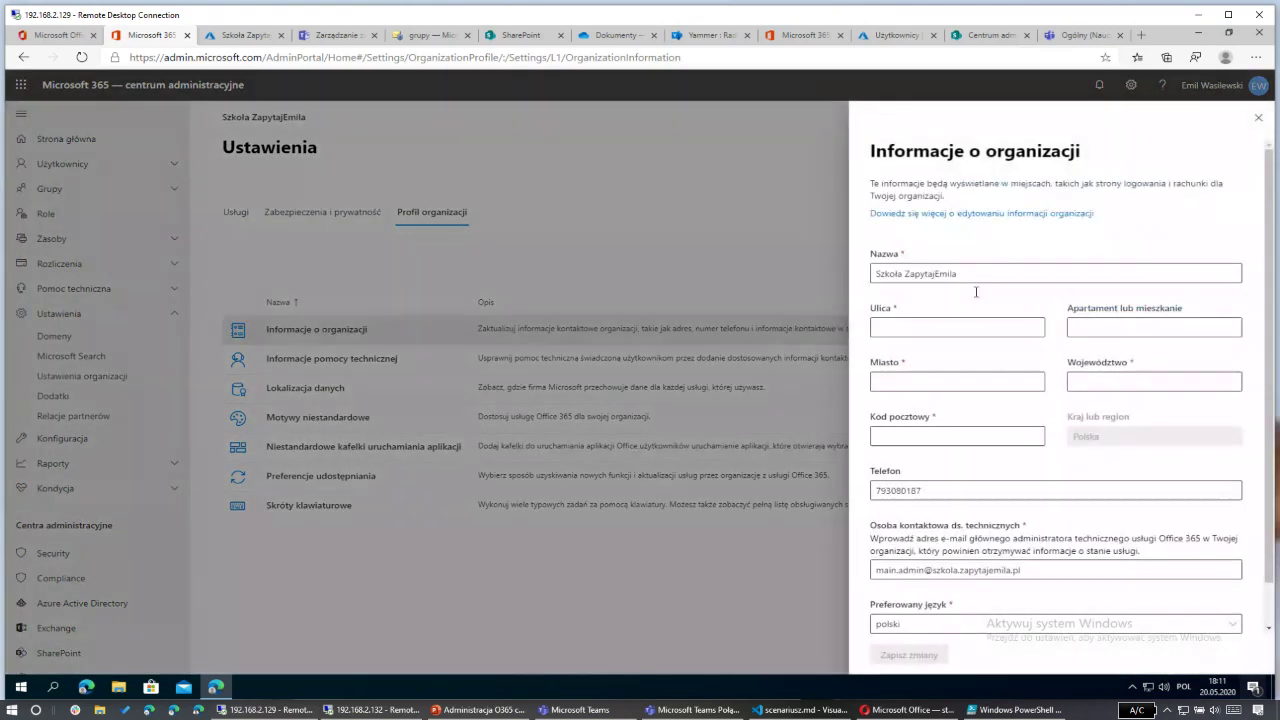
{"action": "left_click", "coordinate": [1258, 118]}
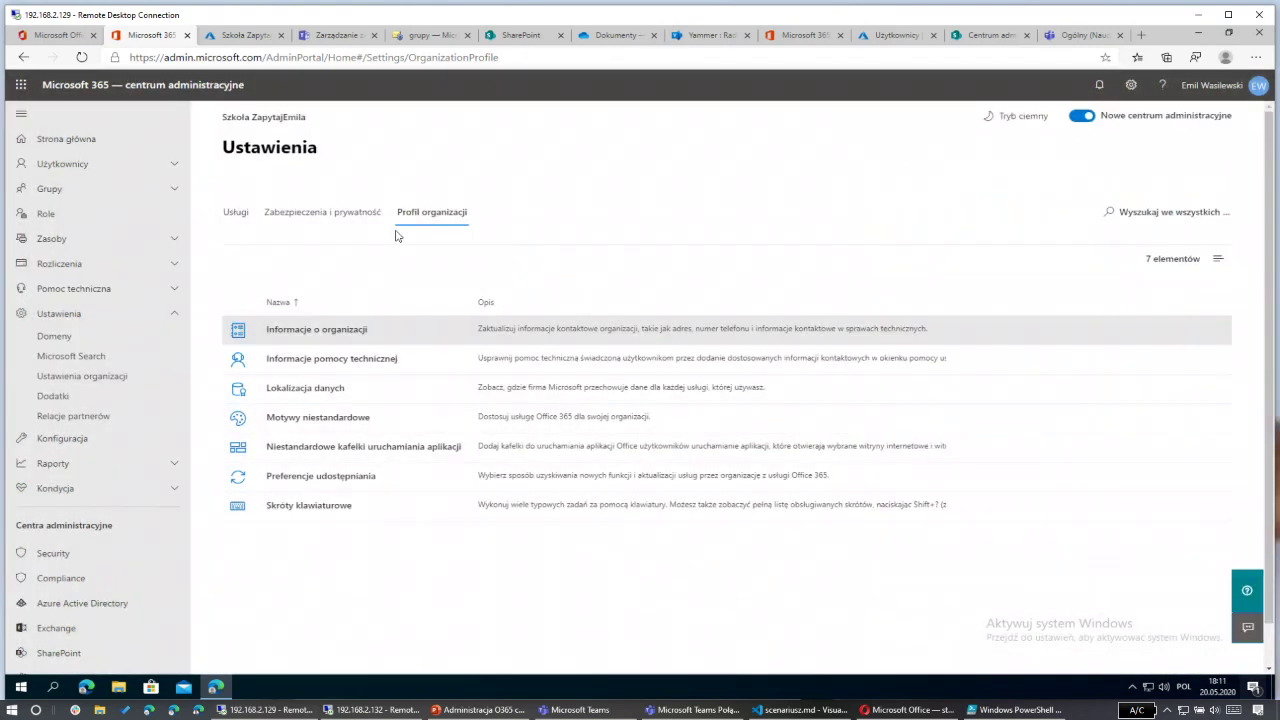
{"action": "left_click", "coordinate": [294, 216]}
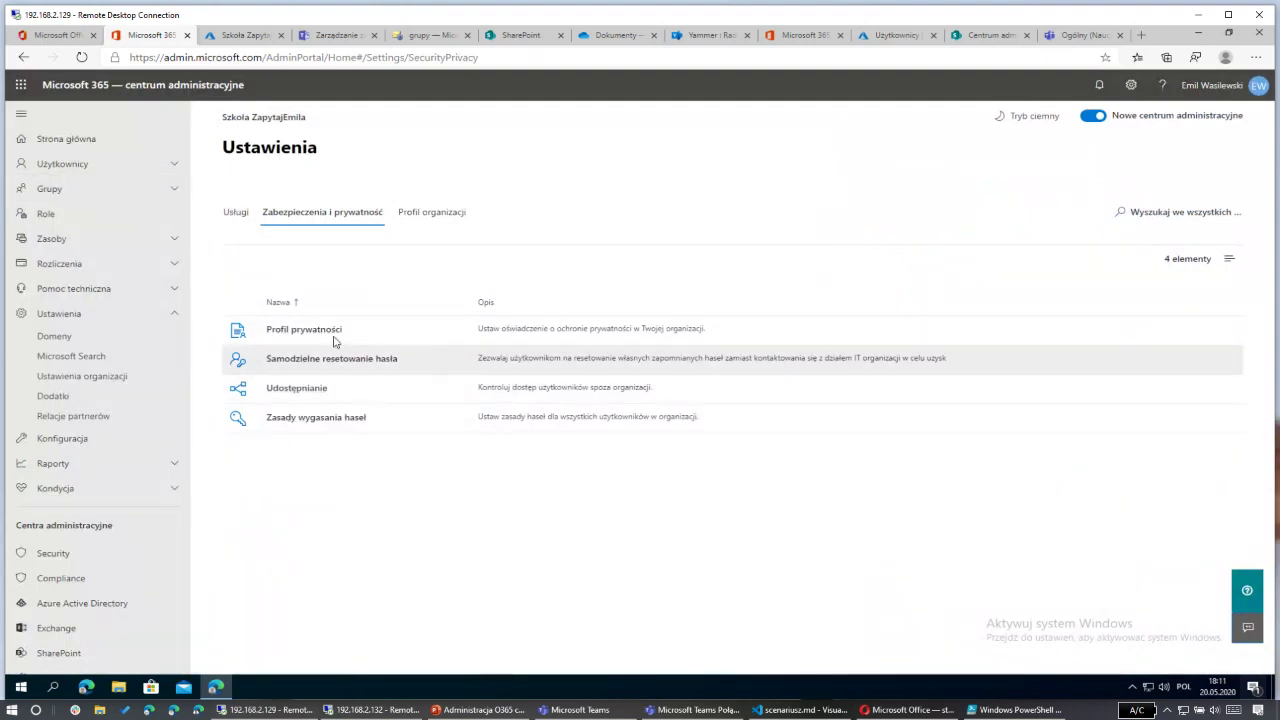
{"action": "left_click", "coordinate": [316, 418]}
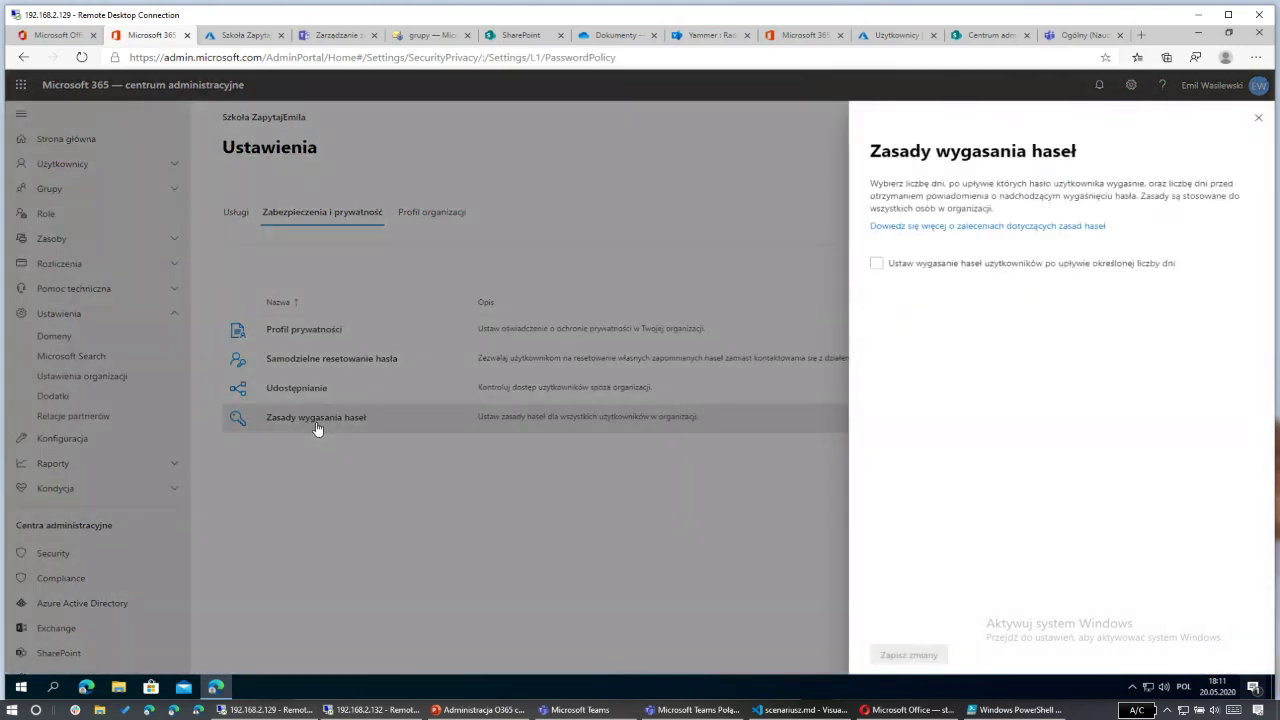
{"action": "left_click", "coordinate": [876, 264]}
{"action": "left_click", "coordinate": [1258, 121]}
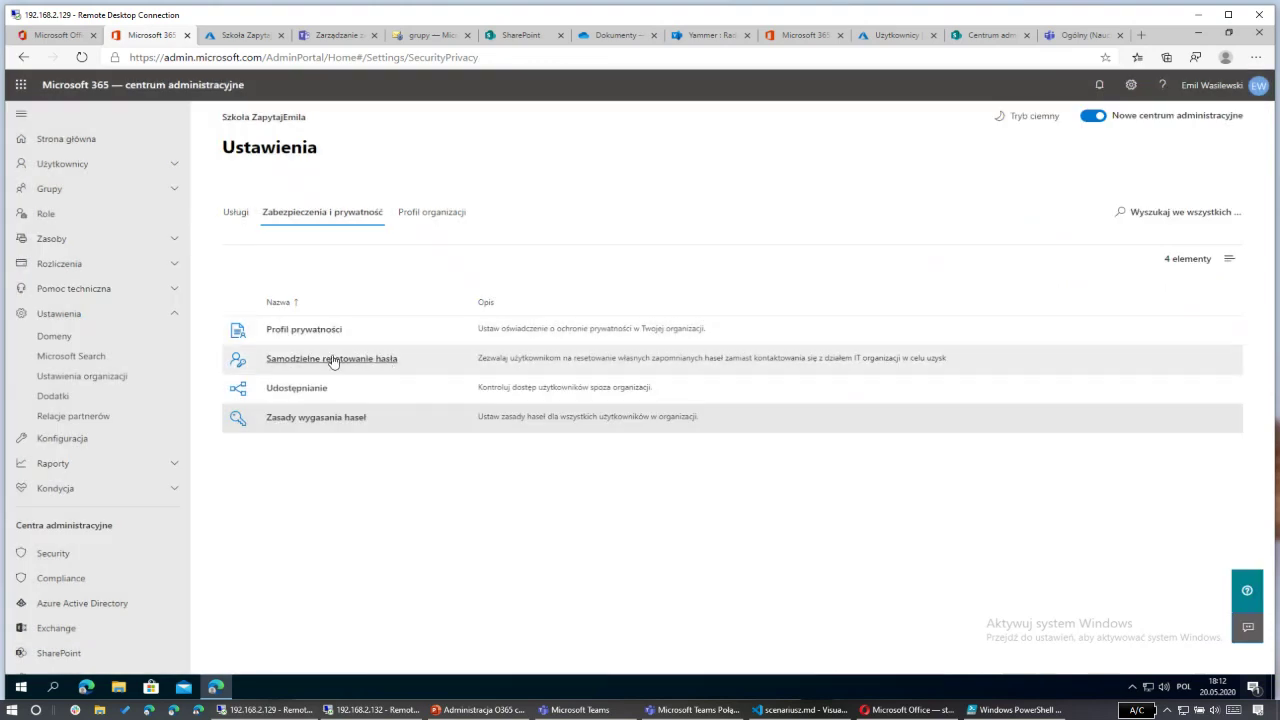
Step: Open Aktywni użytkownicy under Użytkownicy with navigation collapsed, and show the Szablony użytkowników options
{"action": "left_click", "coordinate": [166, 318]}
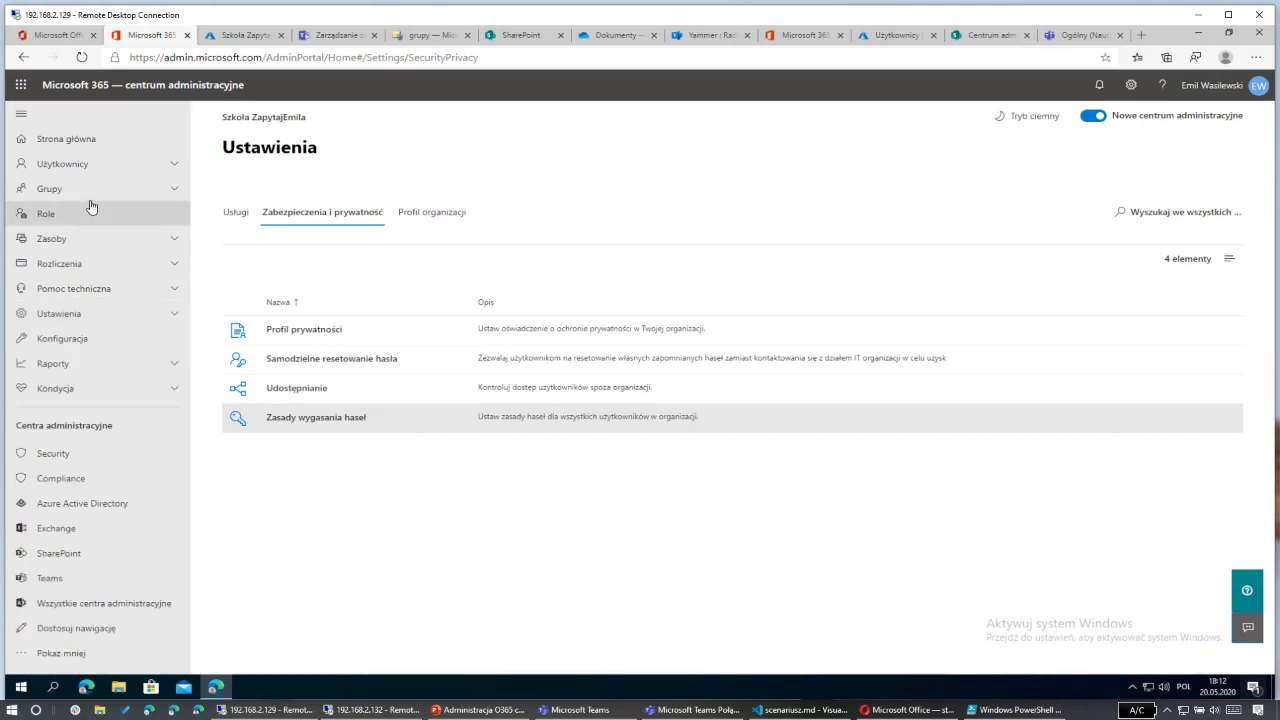
{"action": "left_click", "coordinate": [107, 172]}
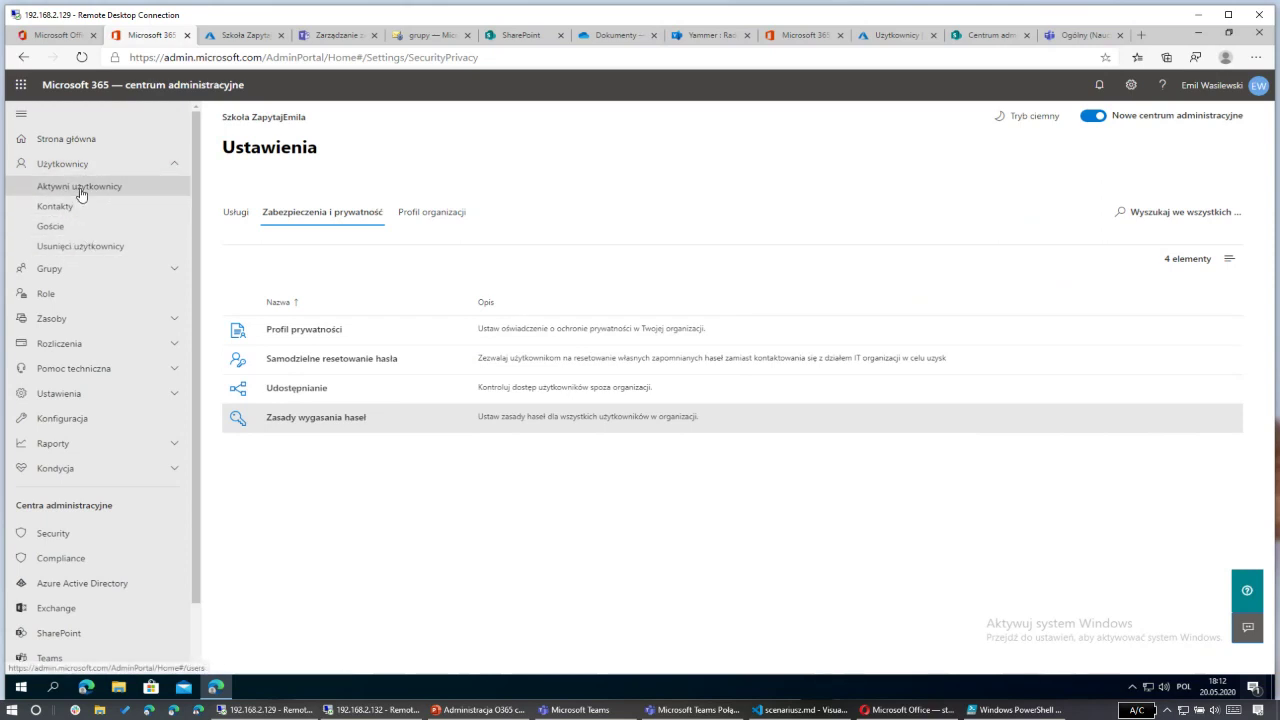
{"action": "left_click", "coordinate": [112, 190]}
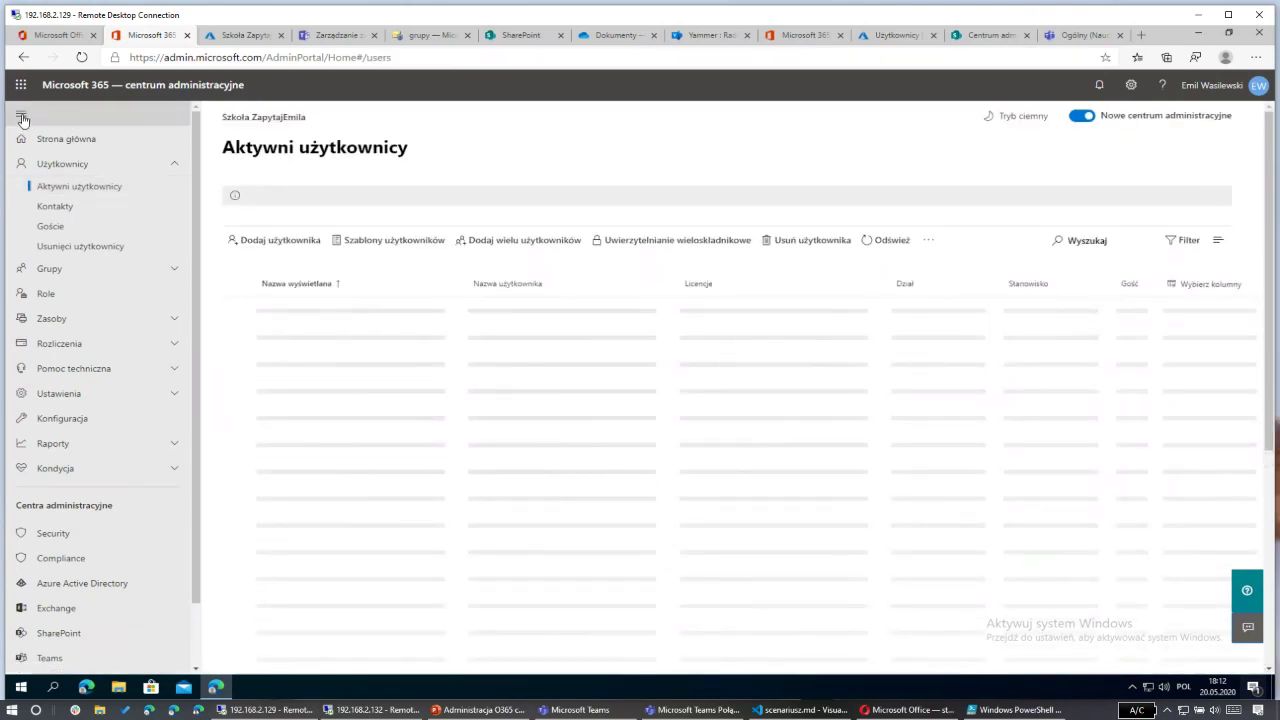
{"action": "left_click", "coordinate": [22, 113]}
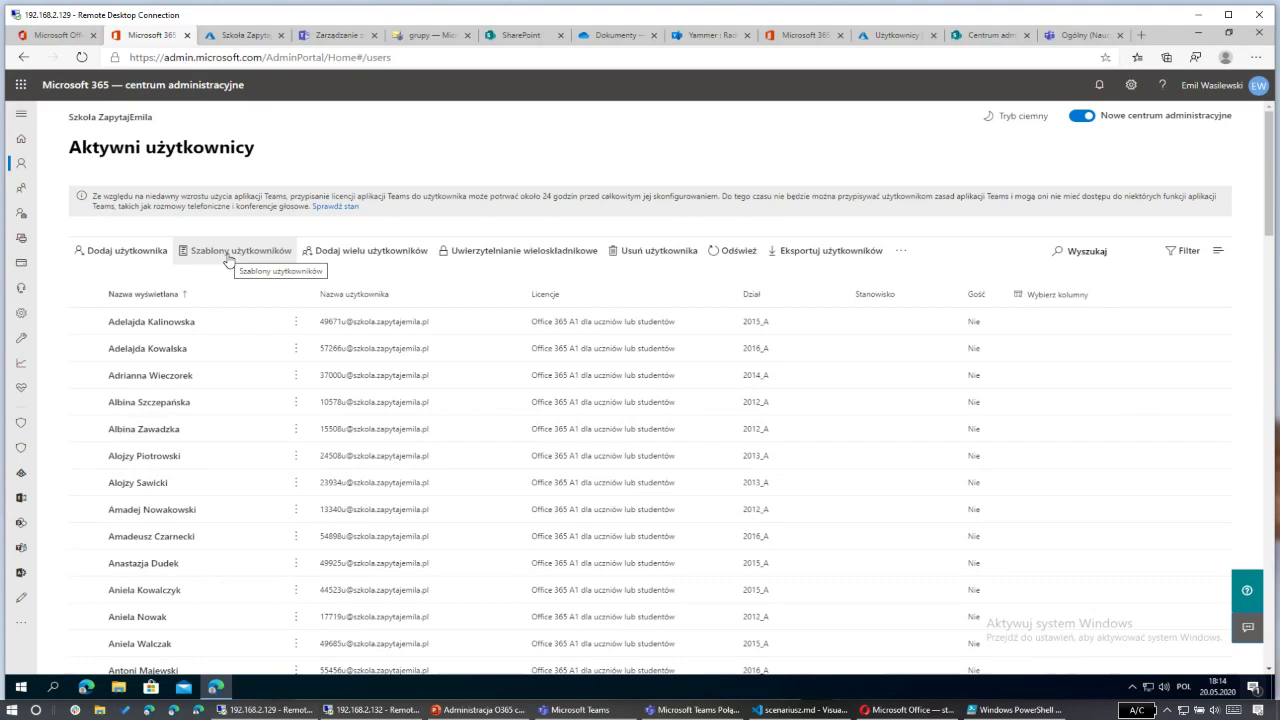
{"action": "left_click", "coordinate": [229, 258]}
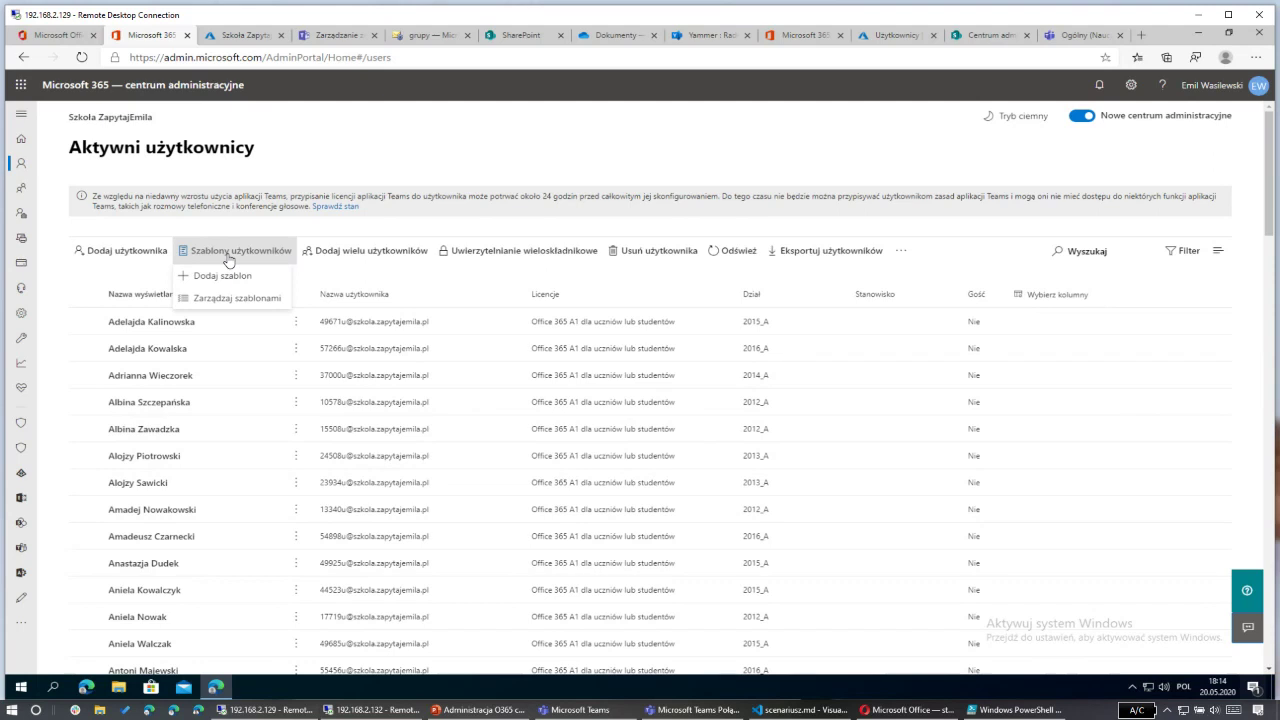
{"action": "left_click", "coordinate": [353, 251]}
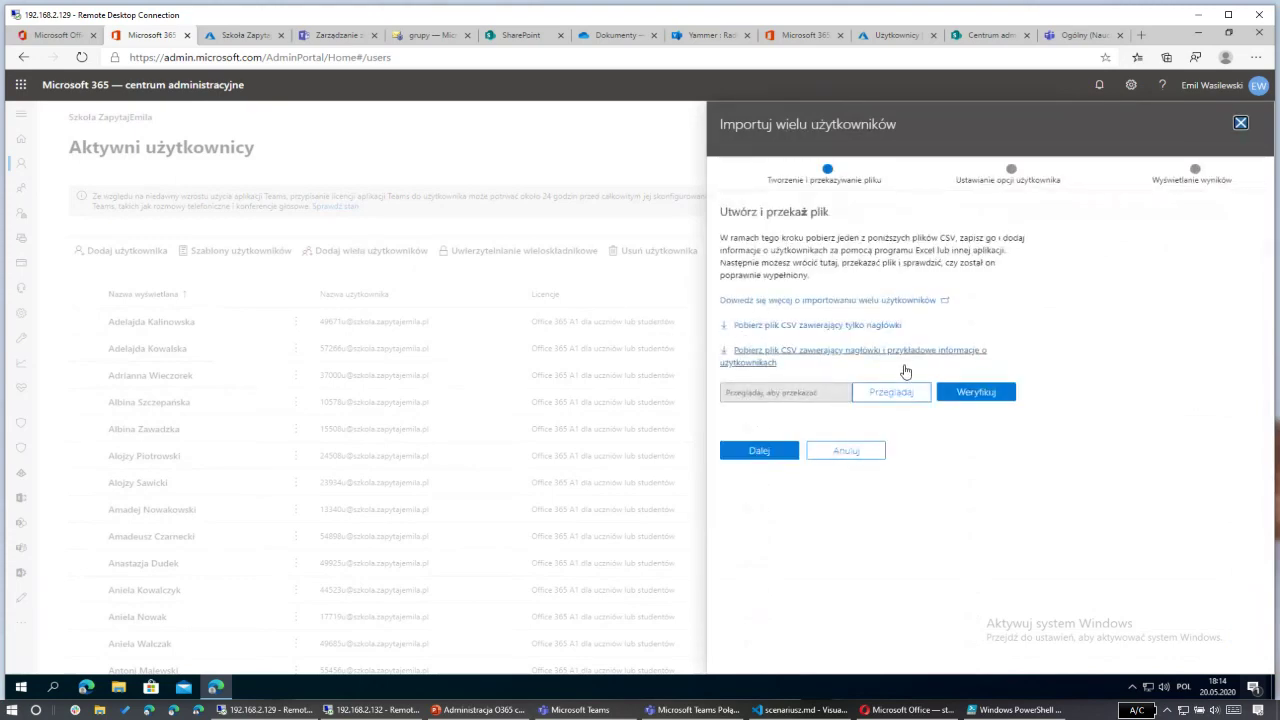
{"action": "left_click", "coordinate": [857, 455]}
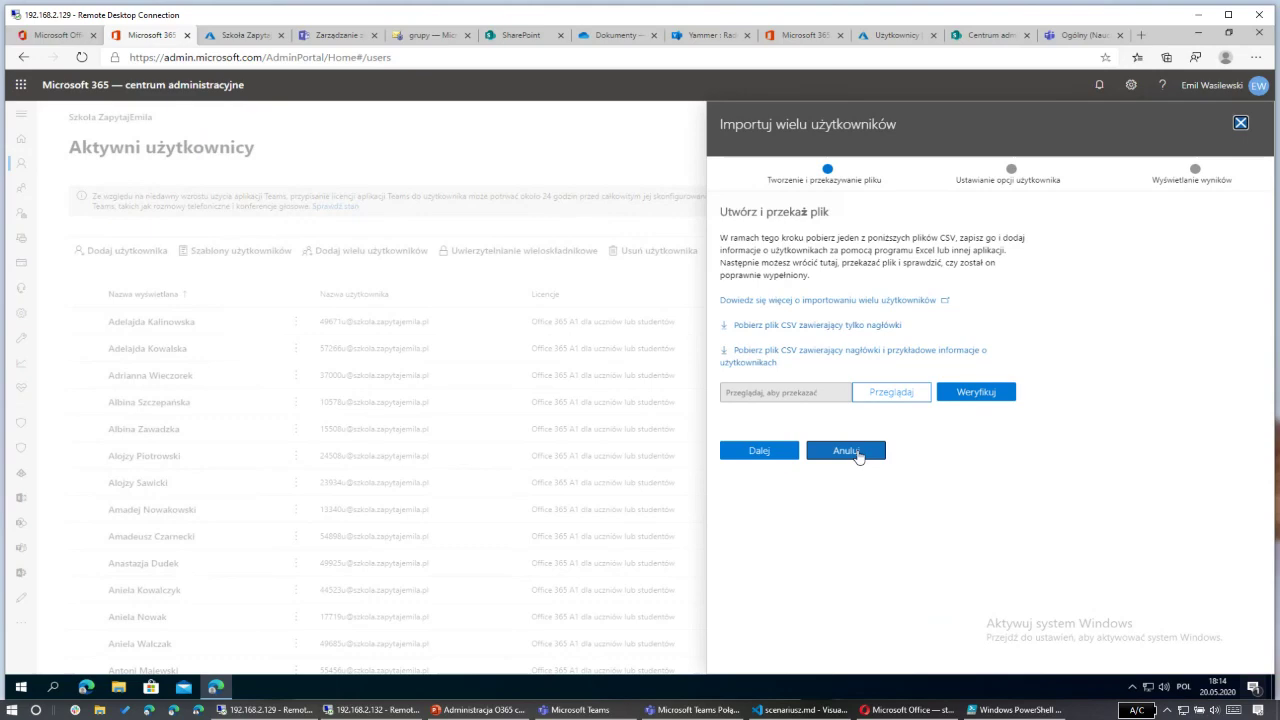
{"action": "left_click", "coordinate": [857, 455]}
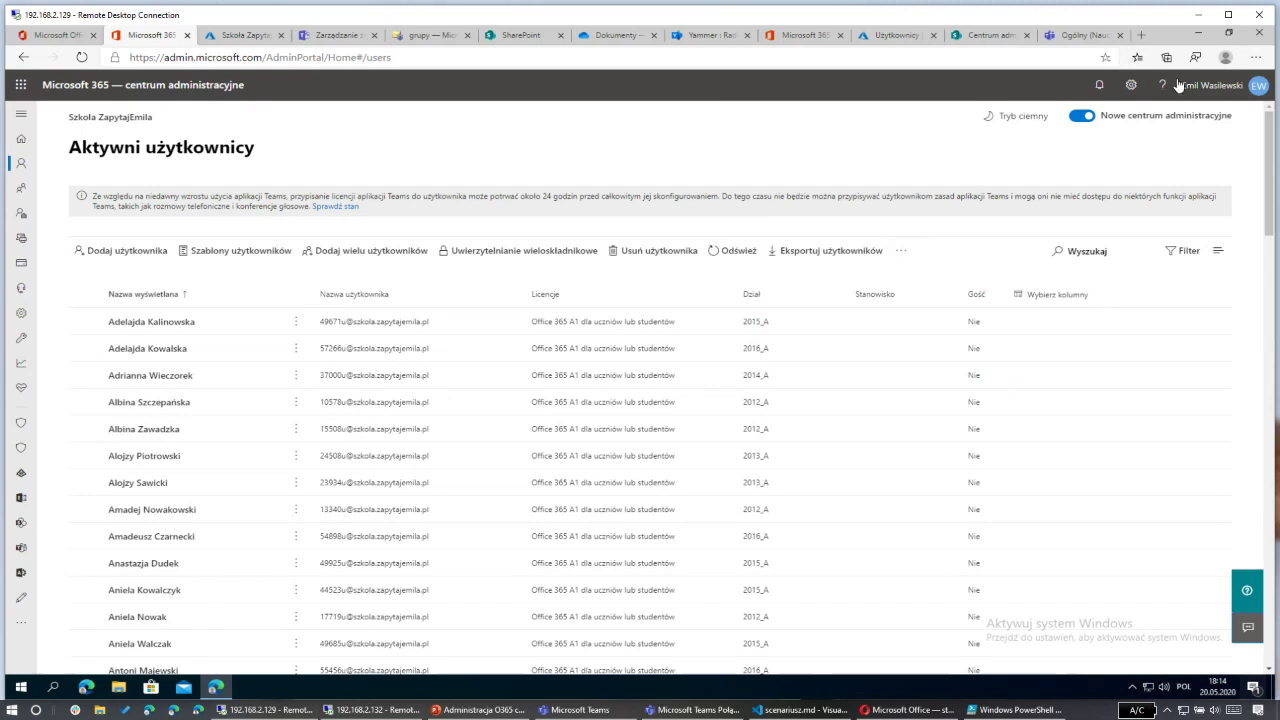
Step: Preview the compact layout in a narrowed window, re-maximise, and show the extra user actions
{"action": "left_click", "coordinate": [1228, 35]}
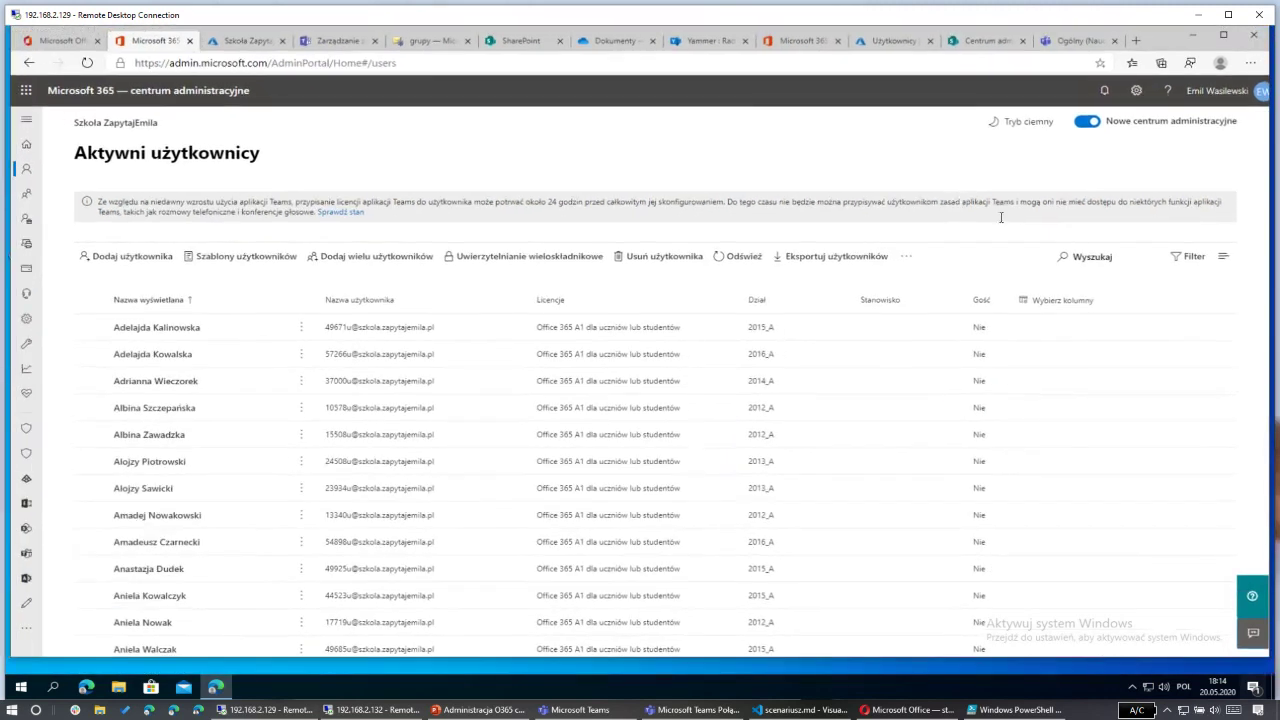
{"action": "left_click_drag", "start_coordinate": [1268, 216], "coordinate": [668, 396]}
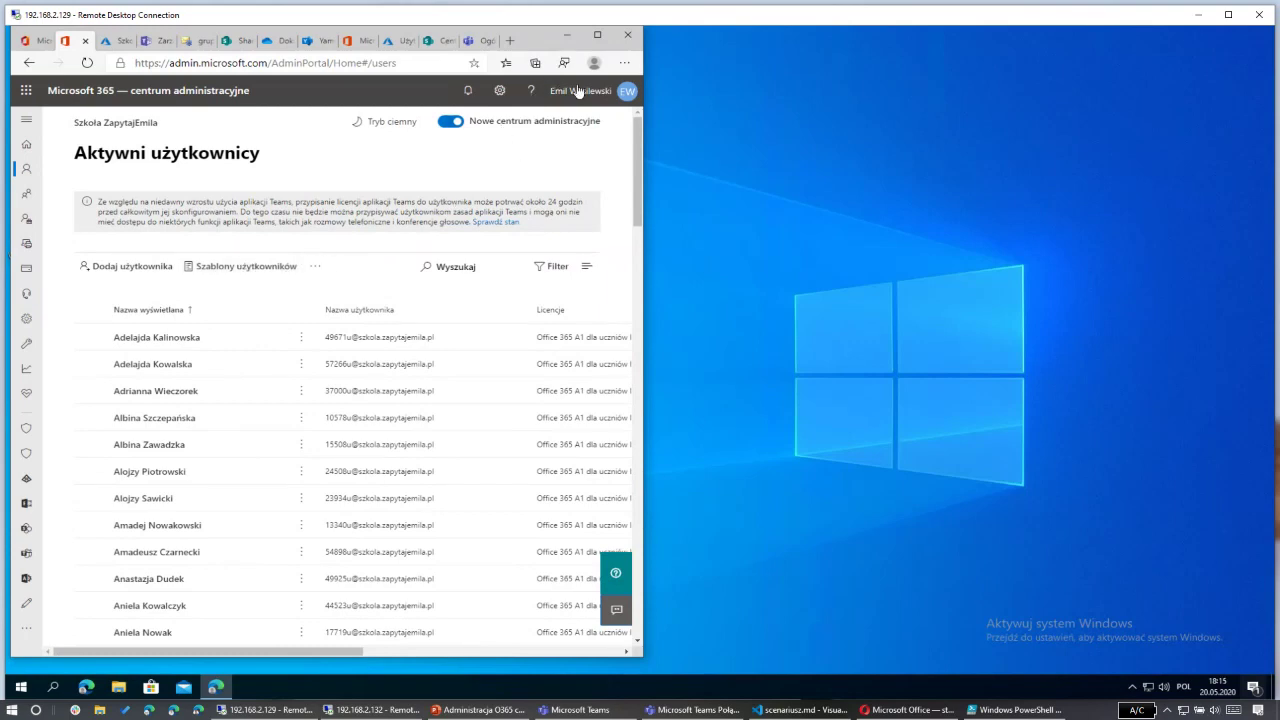
{"action": "left_click", "coordinate": [597, 34]}
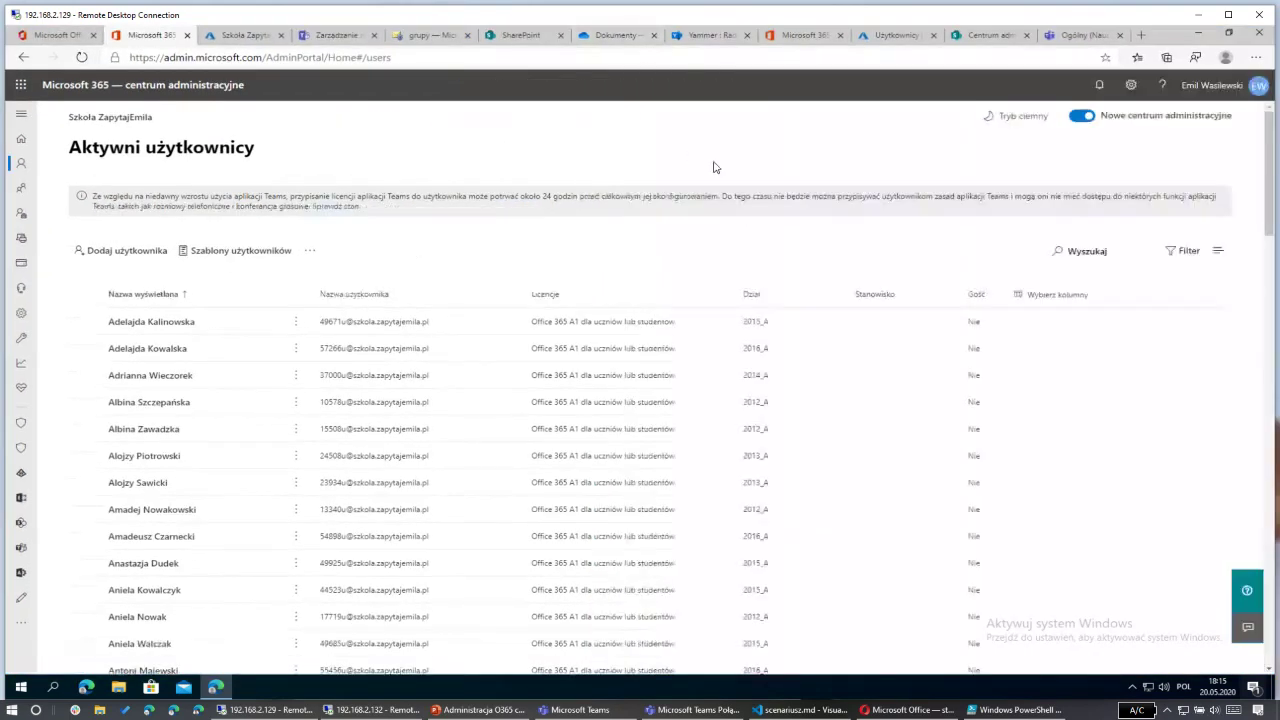
{"action": "left_click", "coordinate": [901, 254]}
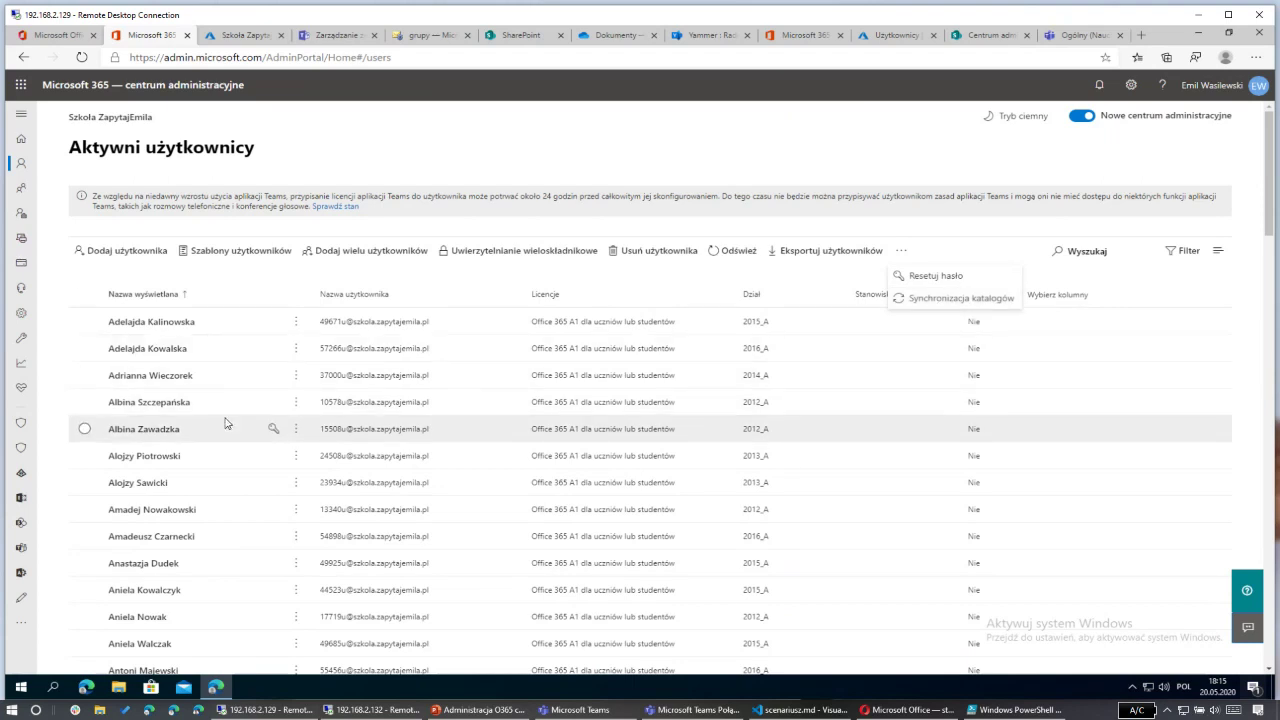
Step: Open a 2012_A student's account details panel from the active users list
{"action": "left_click", "coordinate": [158, 397]}
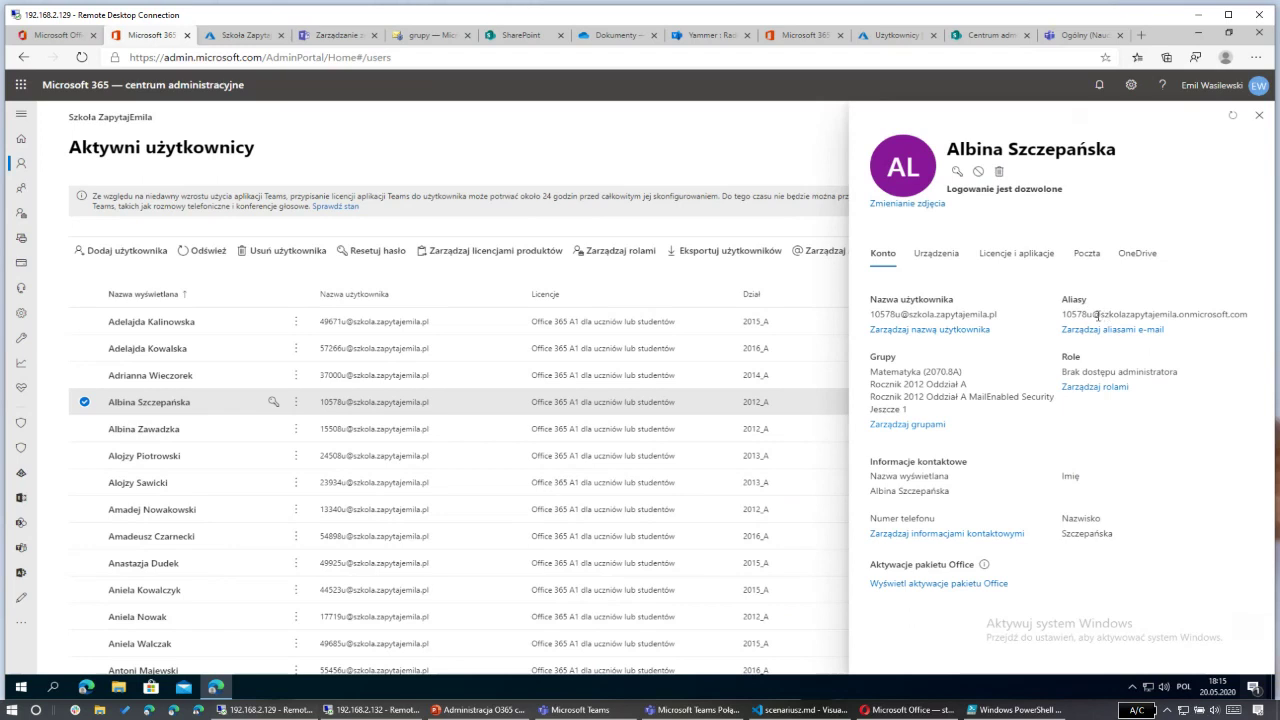
{"action": "left_click_drag", "start_coordinate": [1097, 315], "coordinate": [1245, 313]}
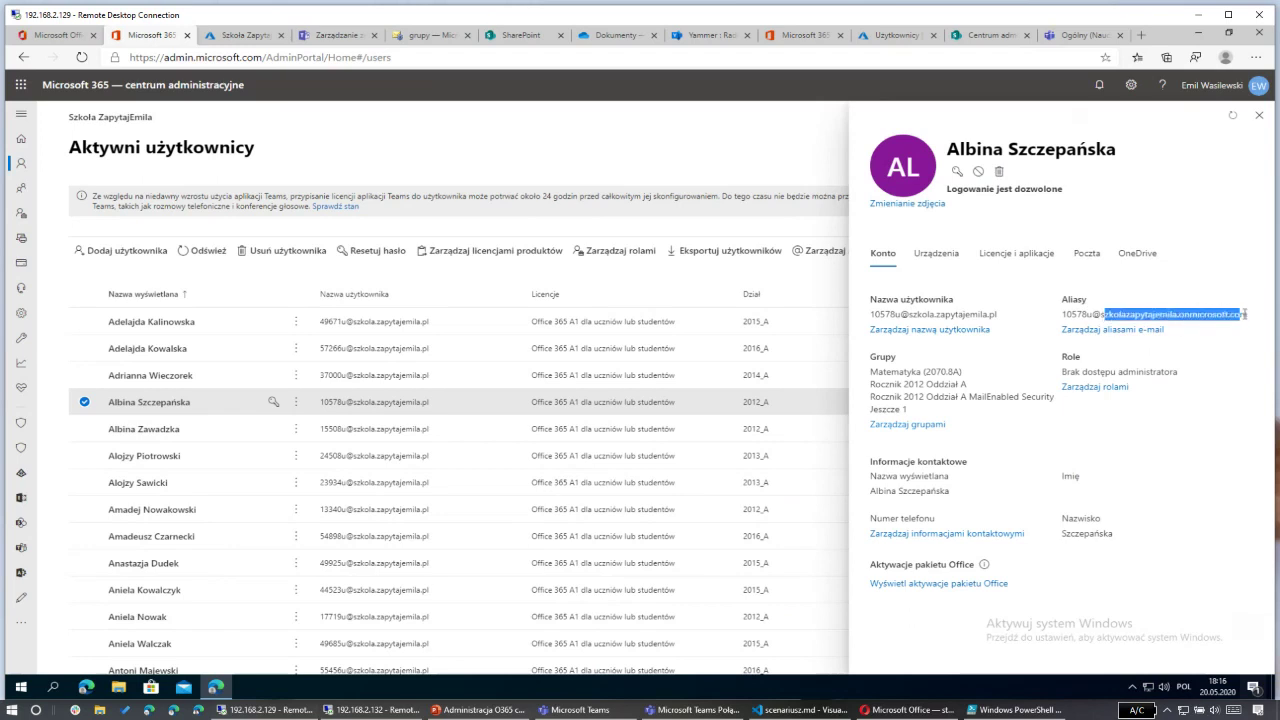
{"action": "left_click", "coordinate": [1231, 318]}
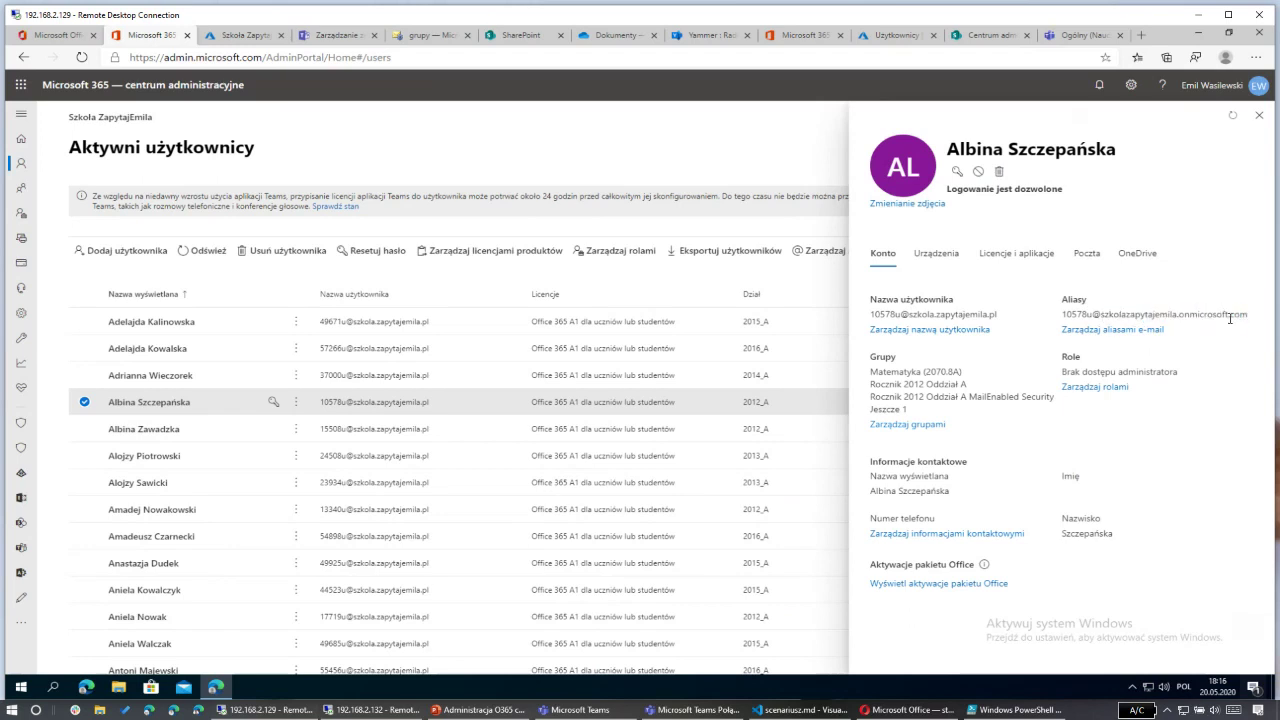
{"action": "left_click_drag", "start_coordinate": [908, 315], "coordinate": [1001, 323]}
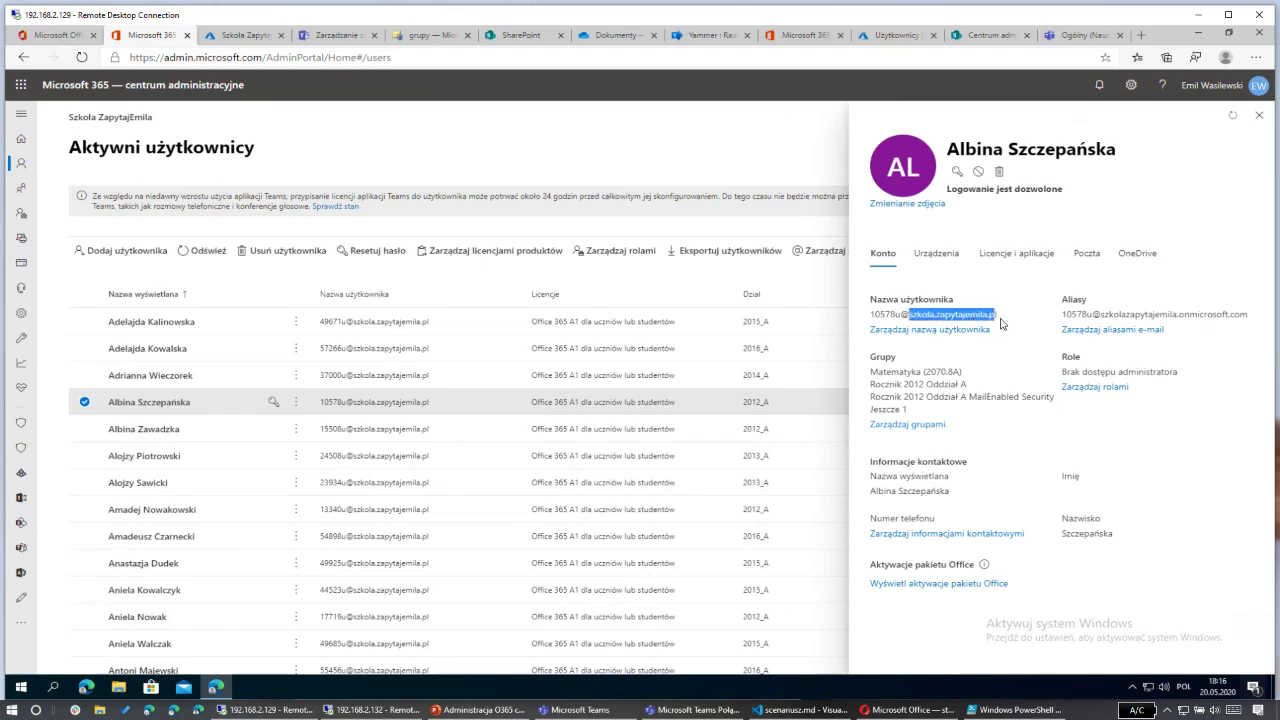
{"action": "left_click_drag", "start_coordinate": [1114, 315], "coordinate": [1221, 316]}
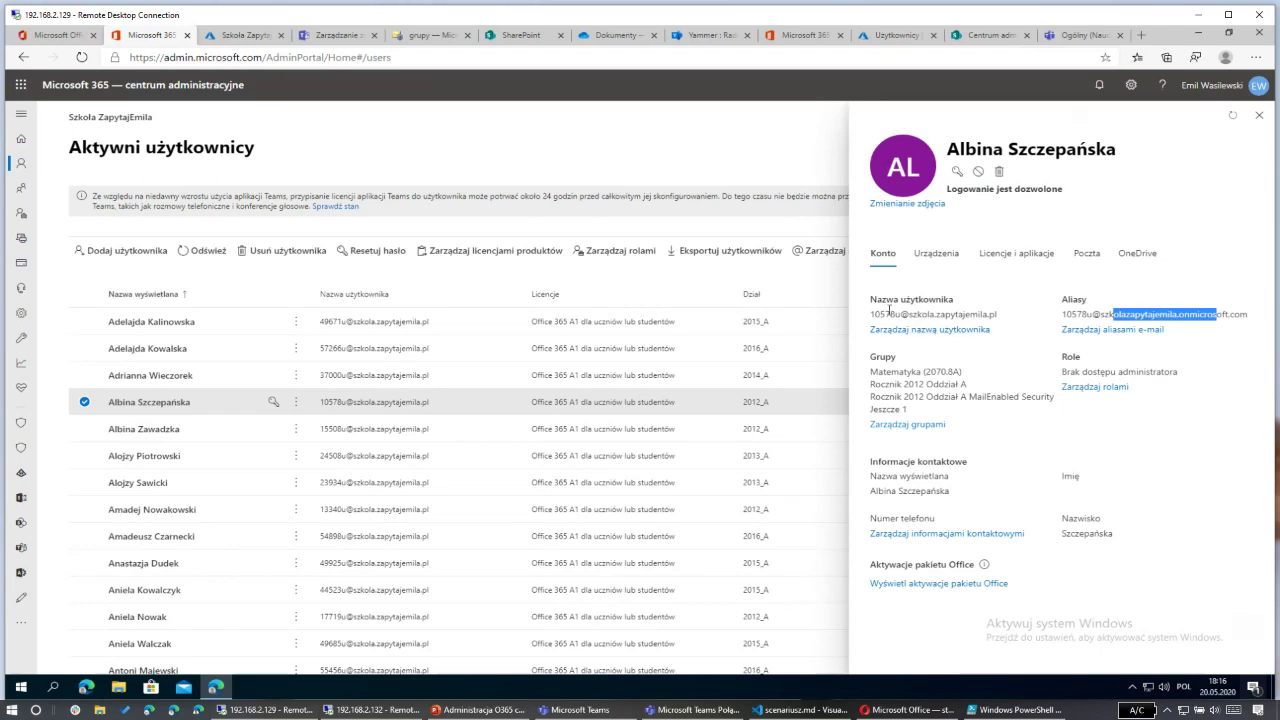
{"action": "left_click_drag", "start_coordinate": [889, 311], "coordinate": [1006, 318]}
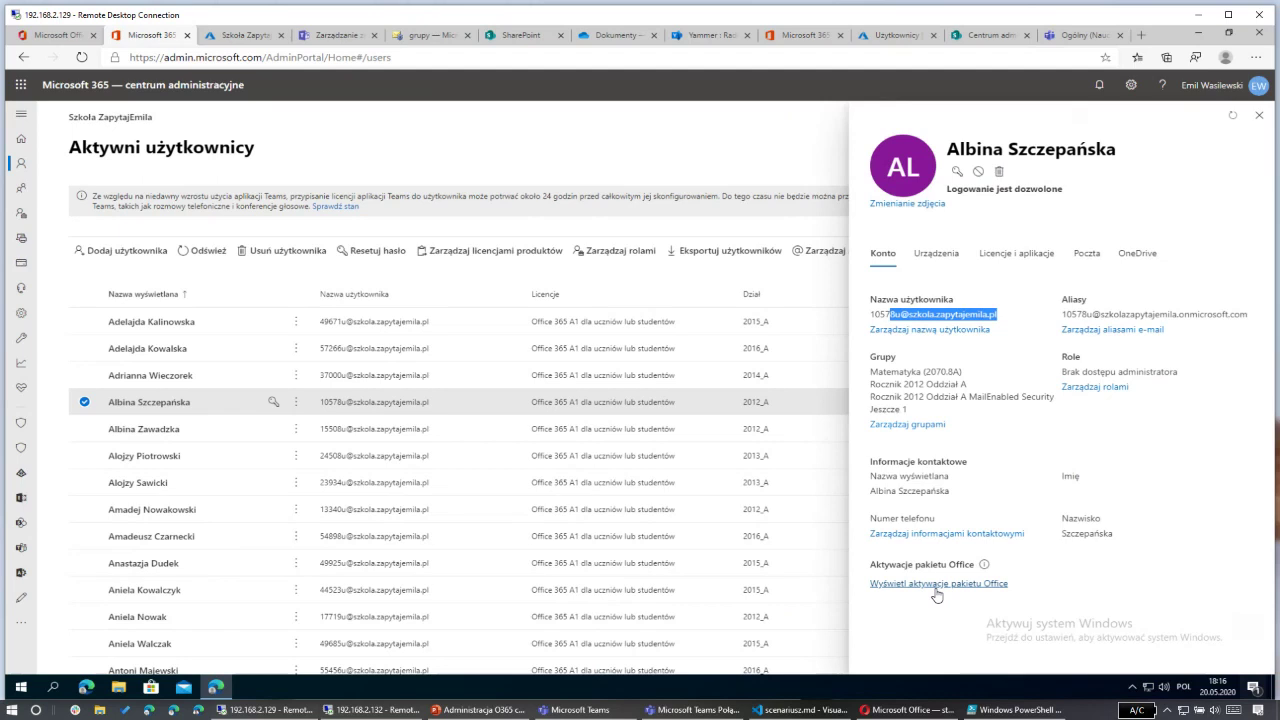
Step: Check the student's devices, then show their licences with Office 365 A1 dla uczniów lub studentów assigned
{"action": "left_click", "coordinate": [946, 258]}
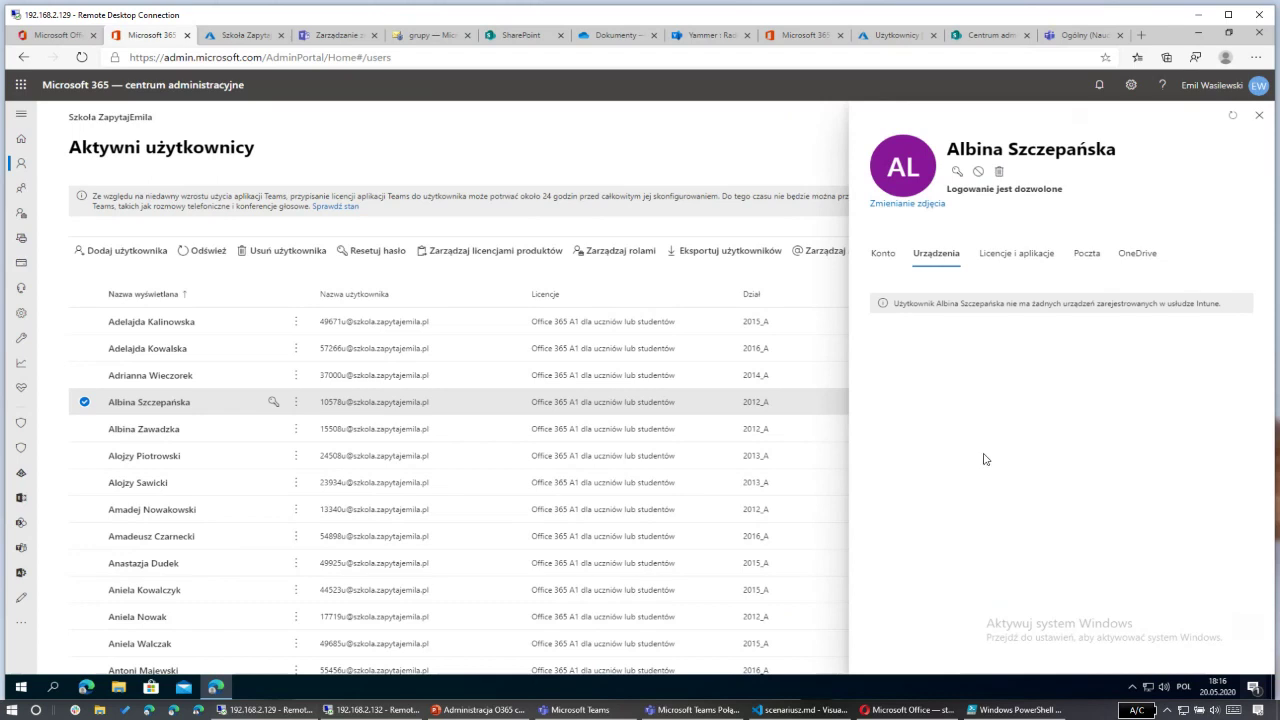
{"action": "left_click", "coordinate": [1013, 254]}
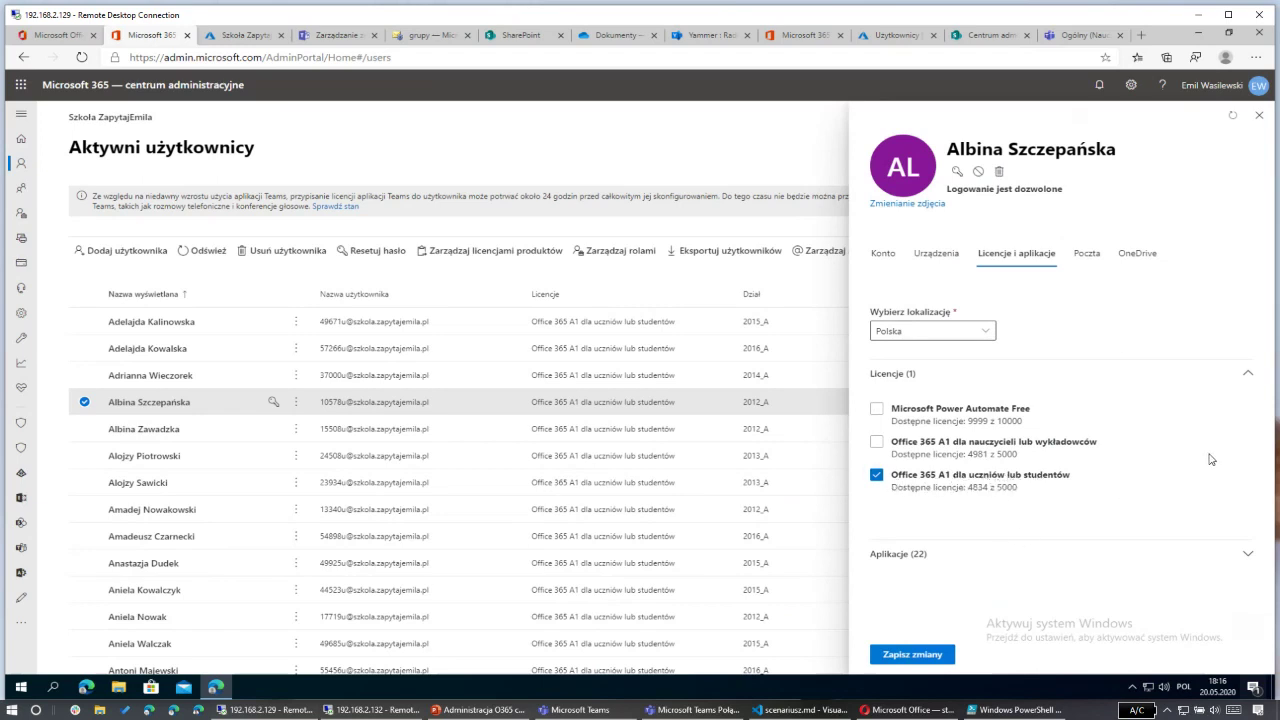
Step: Expand and review the 22 apps included in the Office 365 A1 student licence, then collapse the list
{"action": "left_click", "coordinate": [1249, 563]}
{"action": "scroll", "coordinate": [1194, 484], "scroll_direction": "down", "scroll_amount": 2}
{"action": "scroll", "coordinate": [1194, 484], "scroll_direction": "down", "scroll_amount": 1}
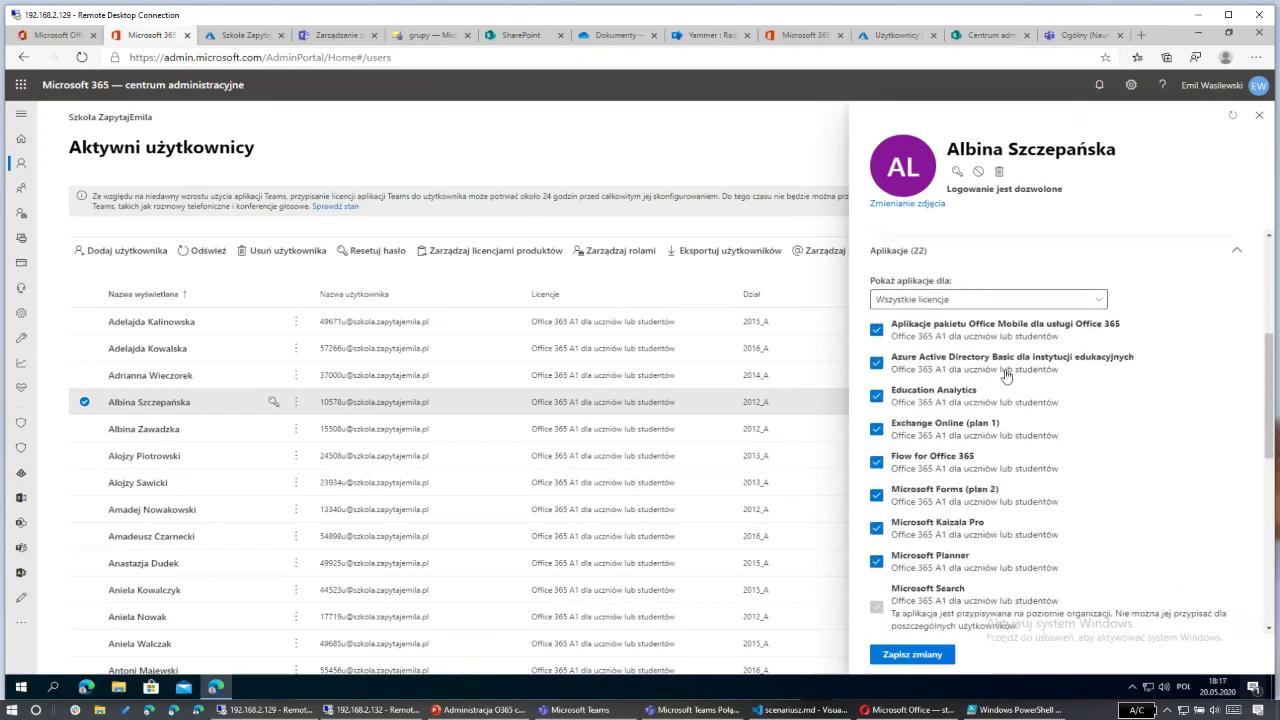
{"action": "scroll", "coordinate": [971, 451], "scroll_direction": "down", "scroll_amount": 3}
{"action": "scroll", "coordinate": [950, 503], "scroll_direction": "down", "scroll_amount": 2}
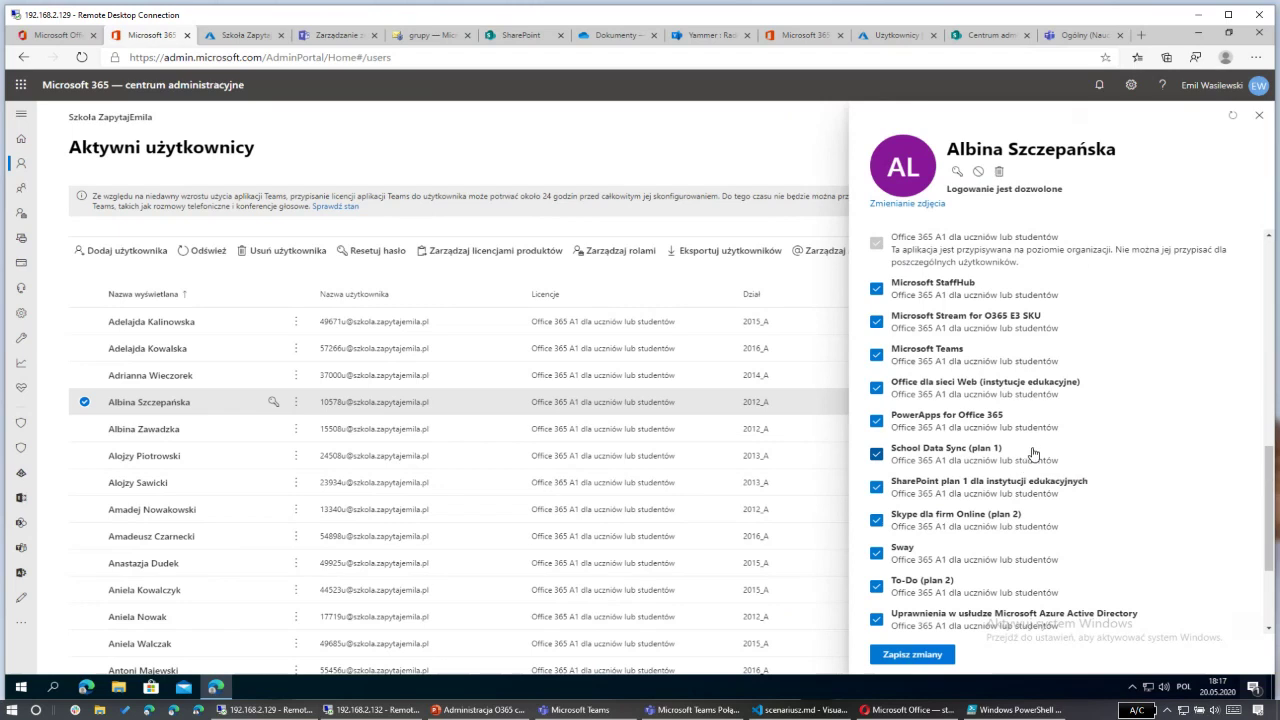
{"action": "scroll", "coordinate": [1036, 451], "scroll_direction": "up", "scroll_amount": 2}
{"action": "scroll", "coordinate": [928, 293], "scroll_direction": "up", "scroll_amount": 1}
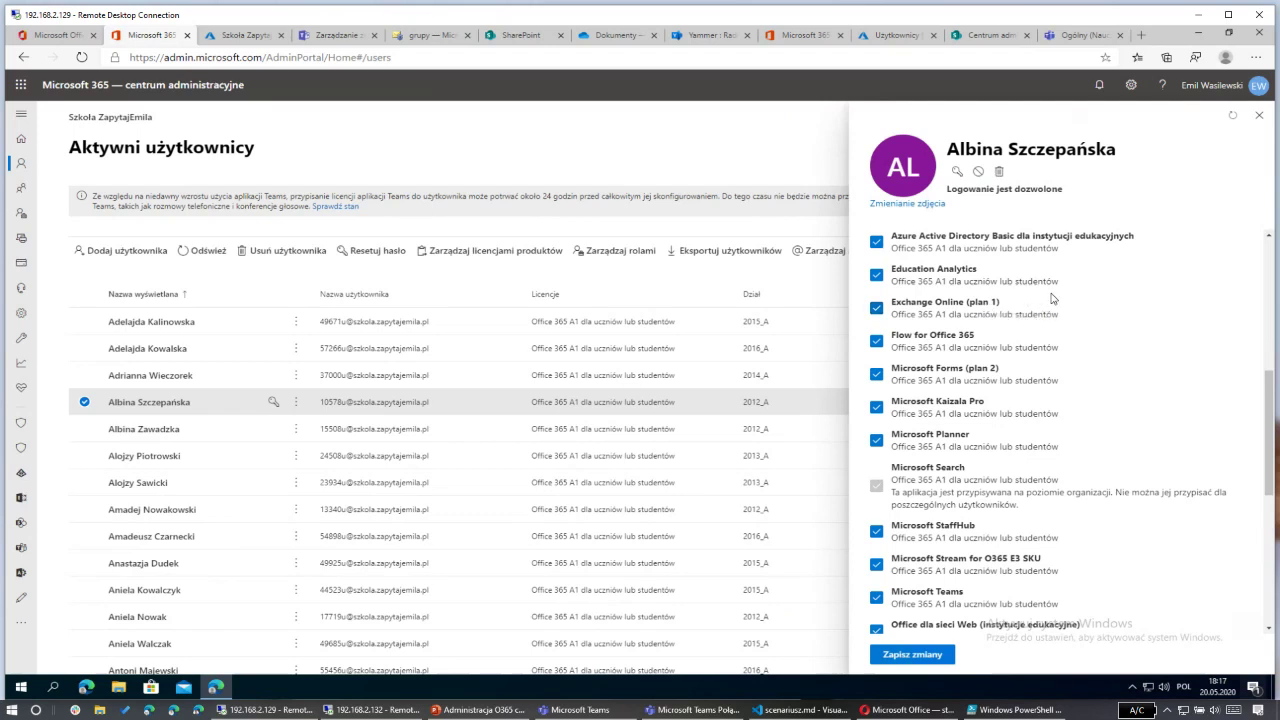
{"action": "scroll", "coordinate": [1050, 300], "scroll_direction": "up", "scroll_amount": 3}
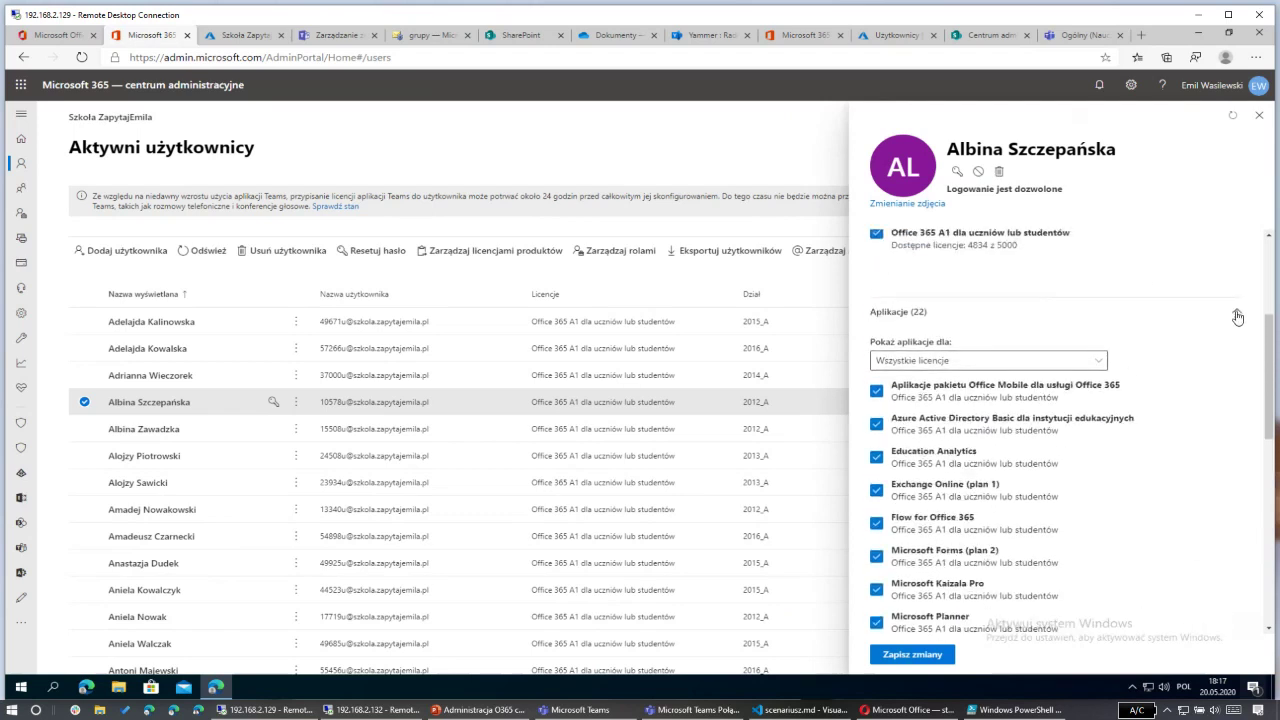
{"action": "left_click", "coordinate": [1236, 314]}
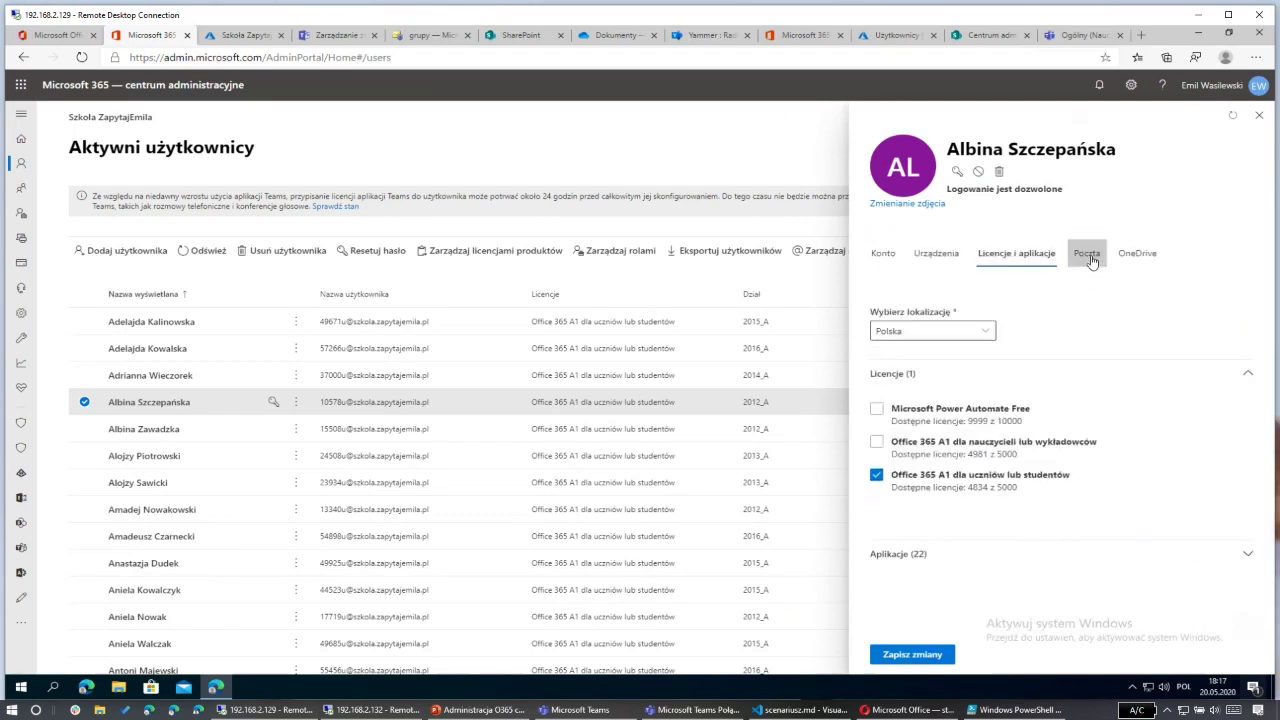
Step: Review the student's mailbox and OneDrive storage usage, then close the user details pane
{"action": "left_click", "coordinate": [1087, 255]}
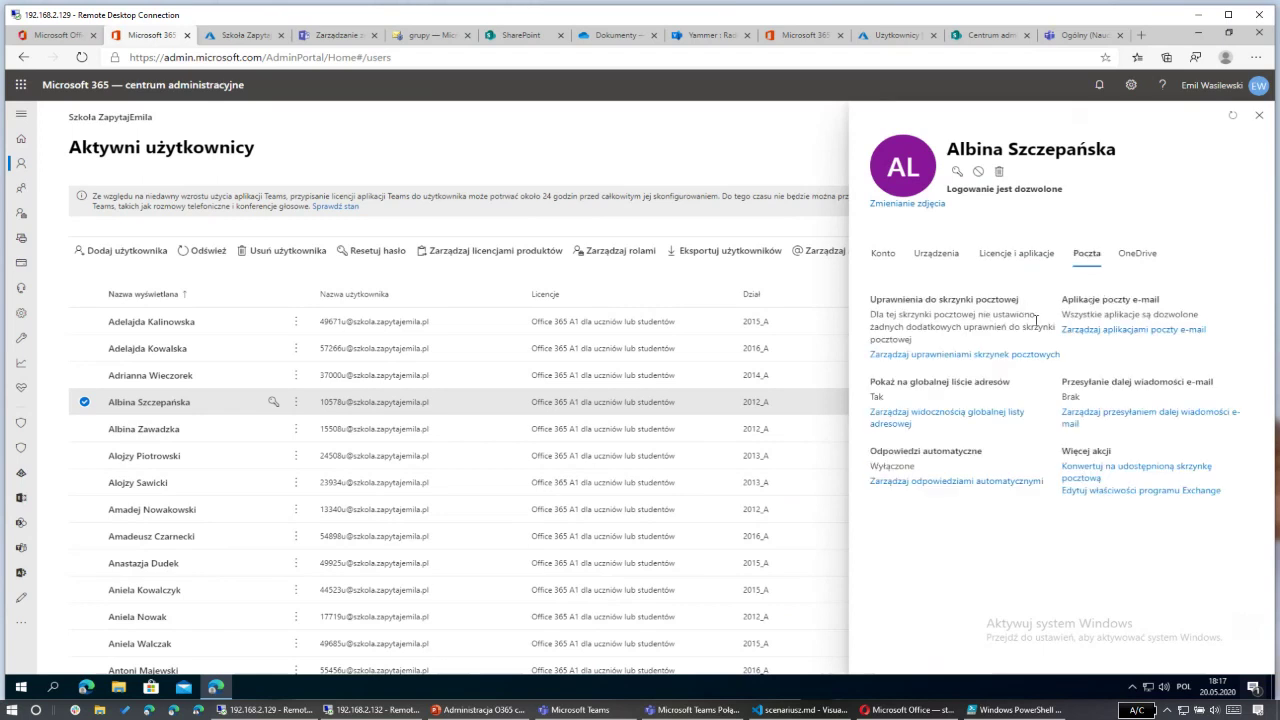
{"action": "left_click", "coordinate": [1135, 258]}
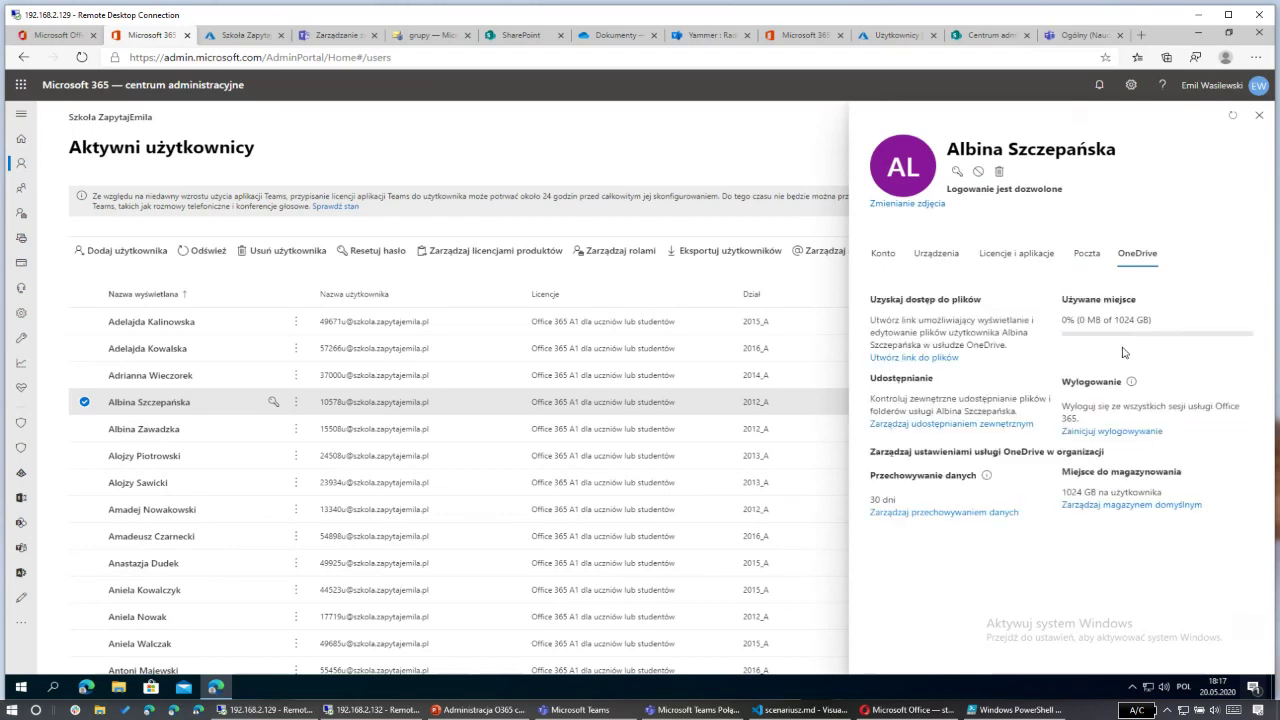
{"action": "left_click_drag", "start_coordinate": [1084, 320], "coordinate": [1130, 321]}
{"action": "left_click", "coordinate": [1259, 116]}
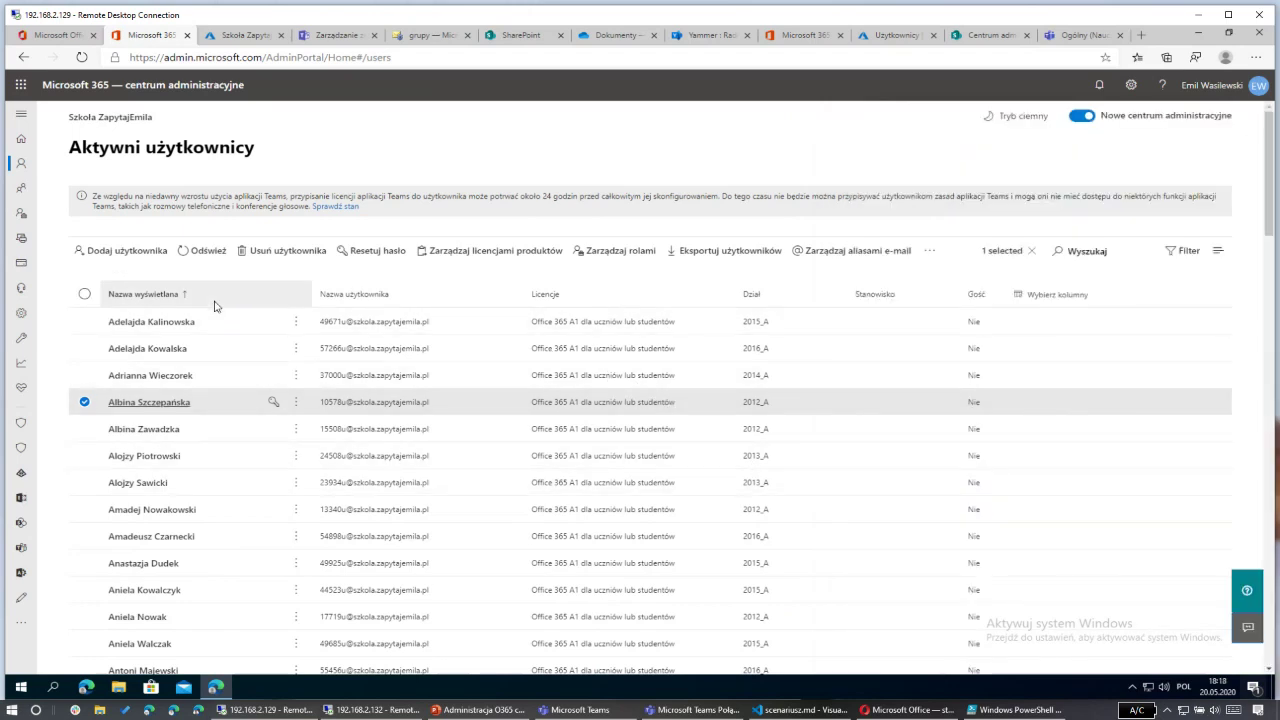
Step: Look over the Active users column choices, close them, and deselect the selected user
{"action": "left_click", "coordinate": [1049, 300]}
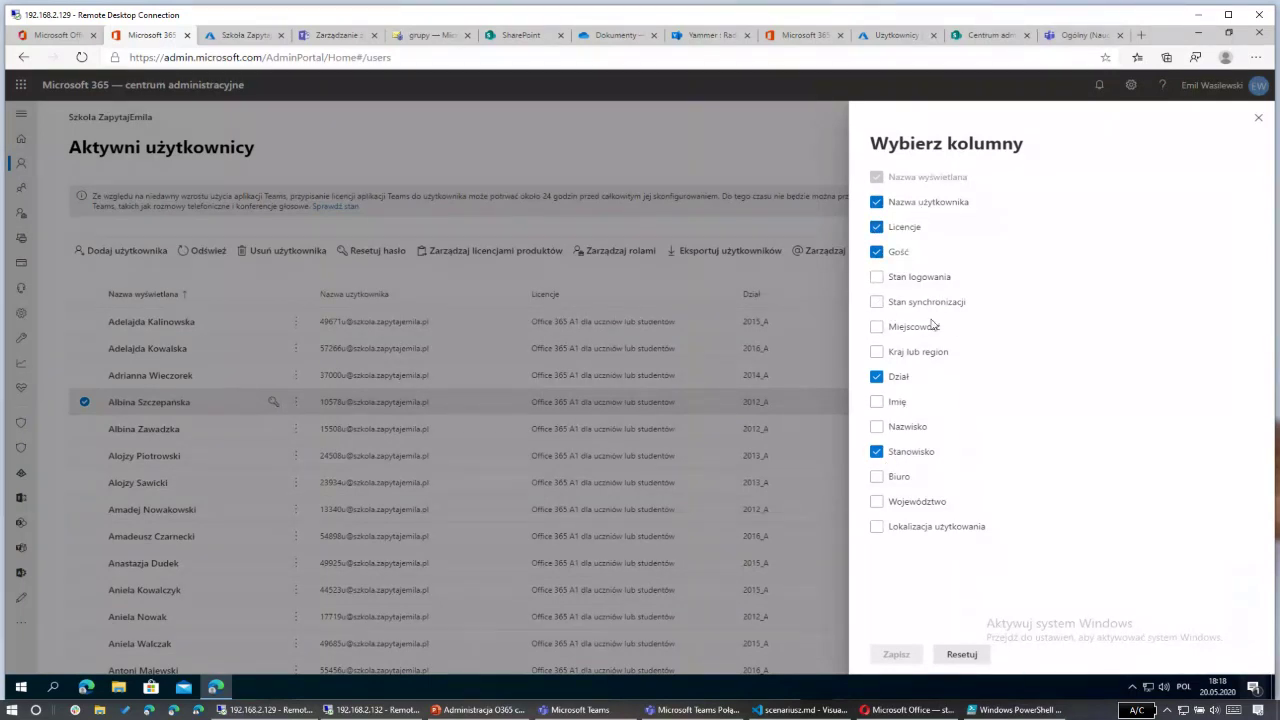
{"action": "left_click", "coordinate": [1257, 120]}
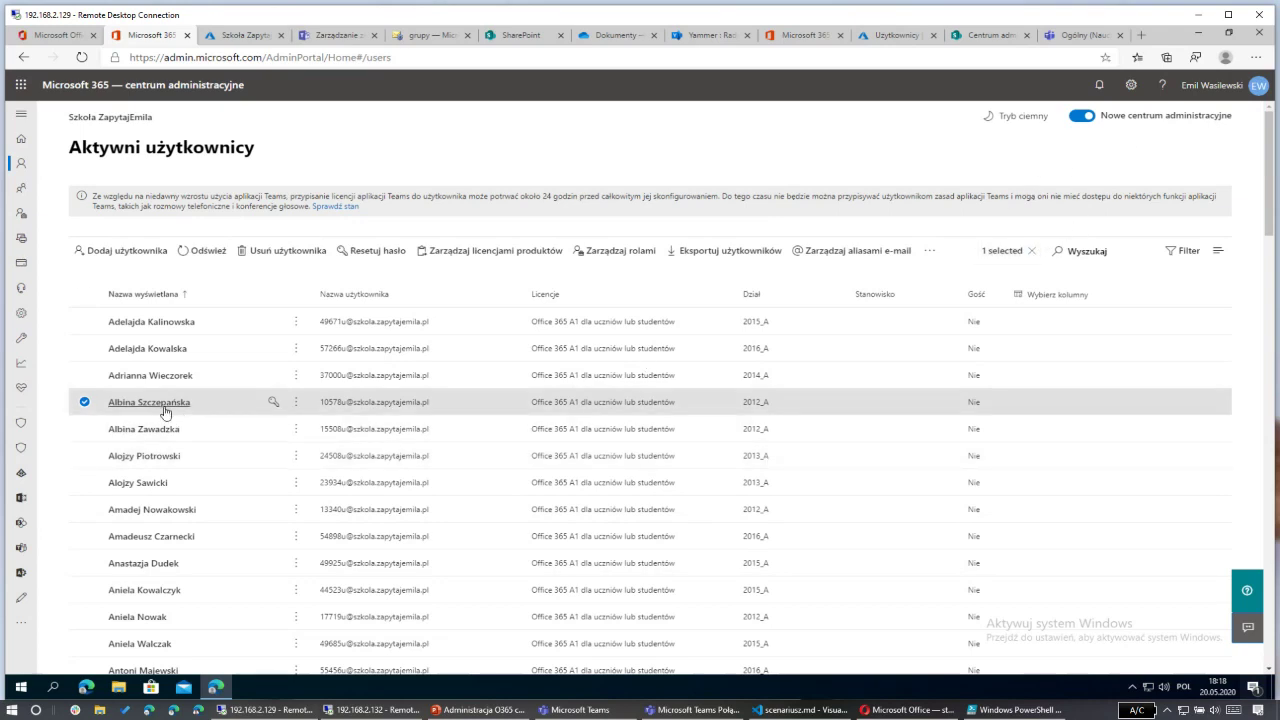
{"action": "left_click", "coordinate": [1035, 258]}
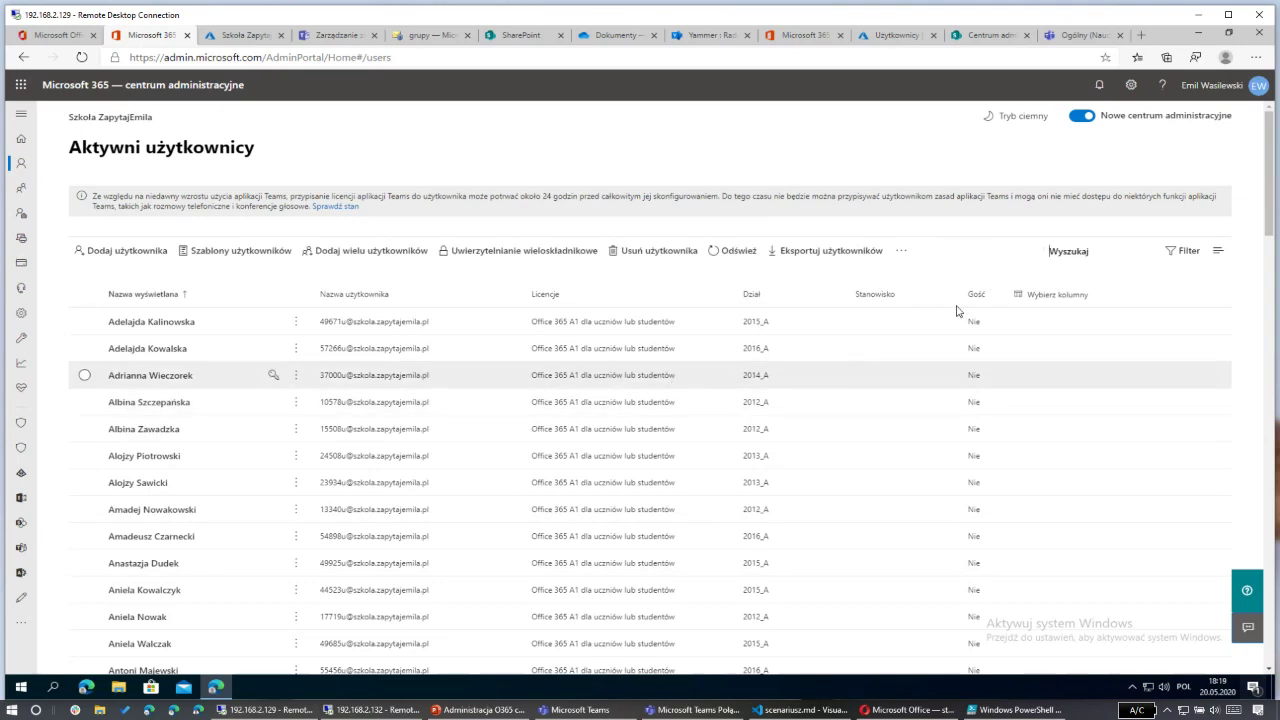
Step: Apply the 2012_A custom filter to the Active users list and scroll through its results
{"action": "left_click", "coordinate": [1179, 255]}
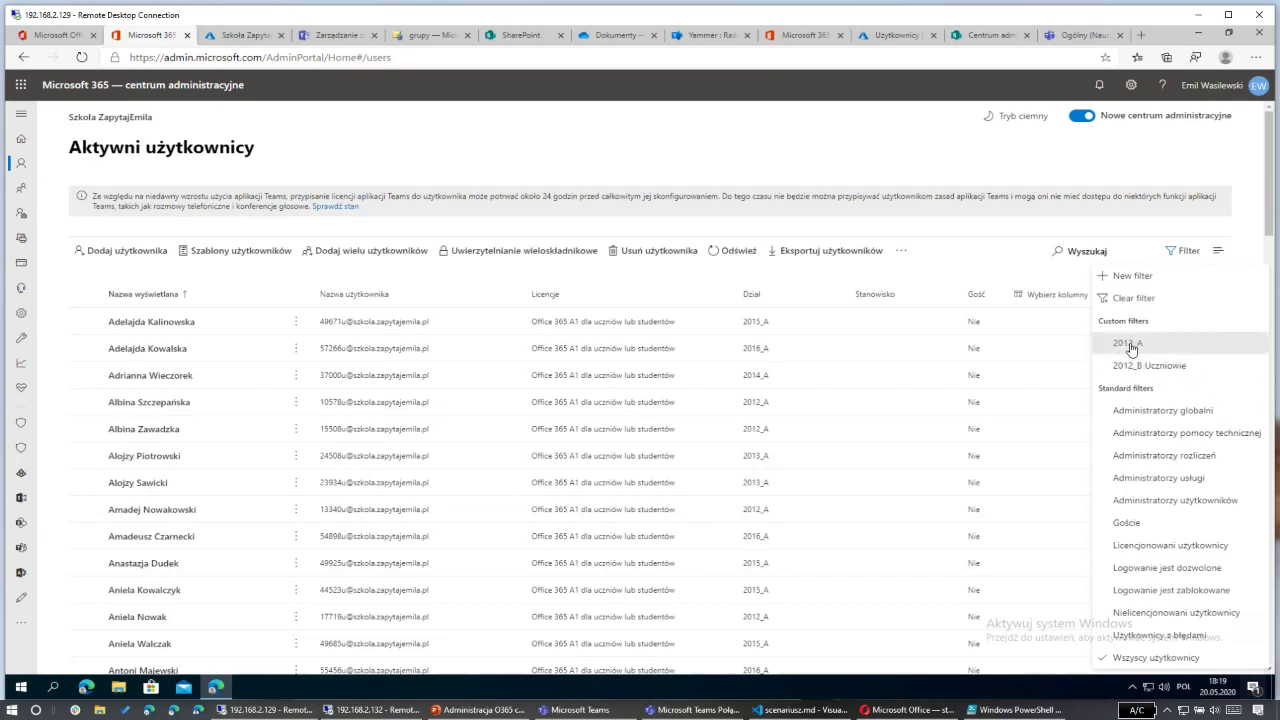
{"action": "left_click", "coordinate": [1128, 343]}
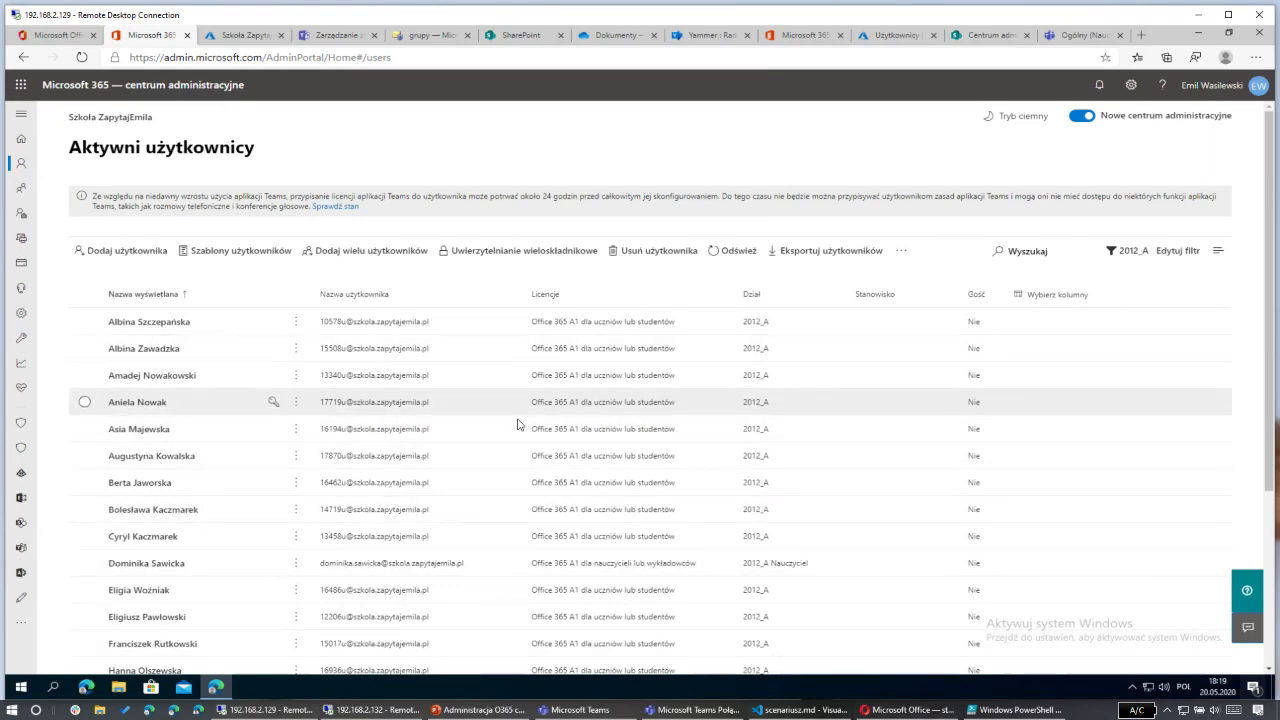
{"action": "scroll", "coordinate": [525, 440], "scroll_direction": "down", "scroll_amount": 3}
{"action": "scroll", "coordinate": [800, 177], "scroll_direction": "up", "scroll_amount": 3}
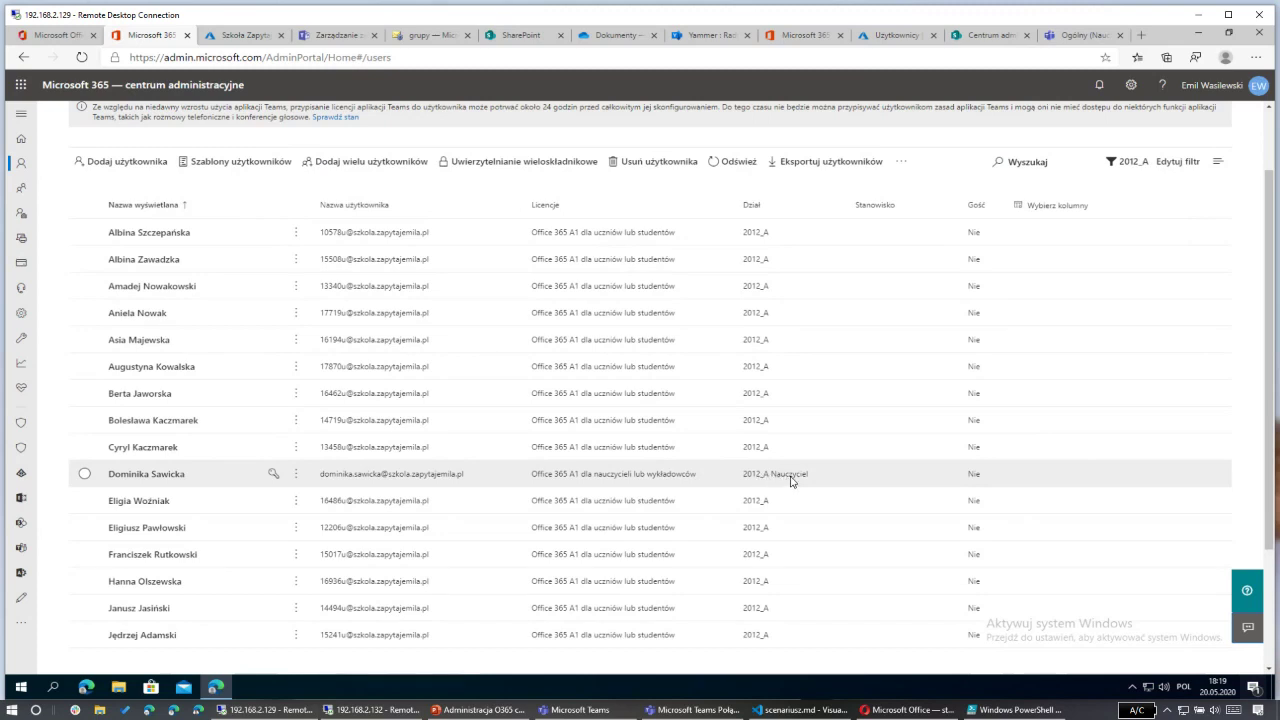
Step: Inspect the 2012_A filter's Dział condition, cancel without changes, then clear the filter
{"action": "left_click", "coordinate": [1188, 165]}
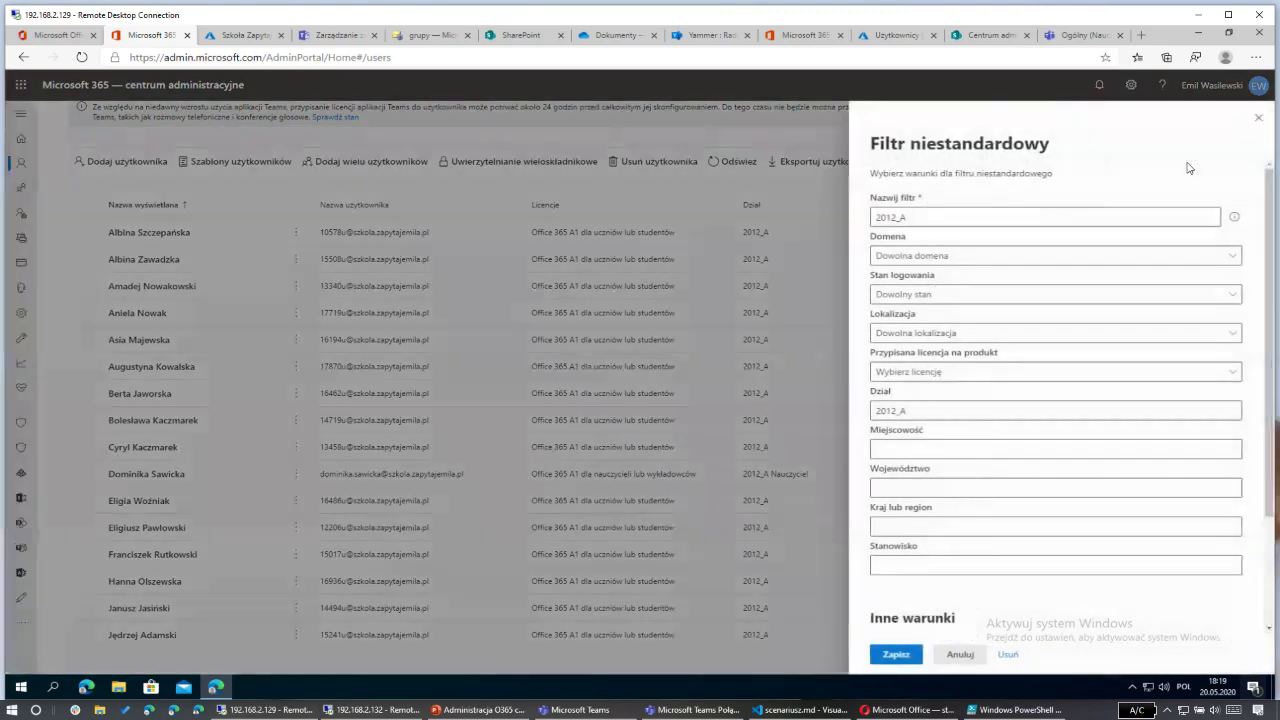
{"action": "double_click", "coordinate": [916, 393]}
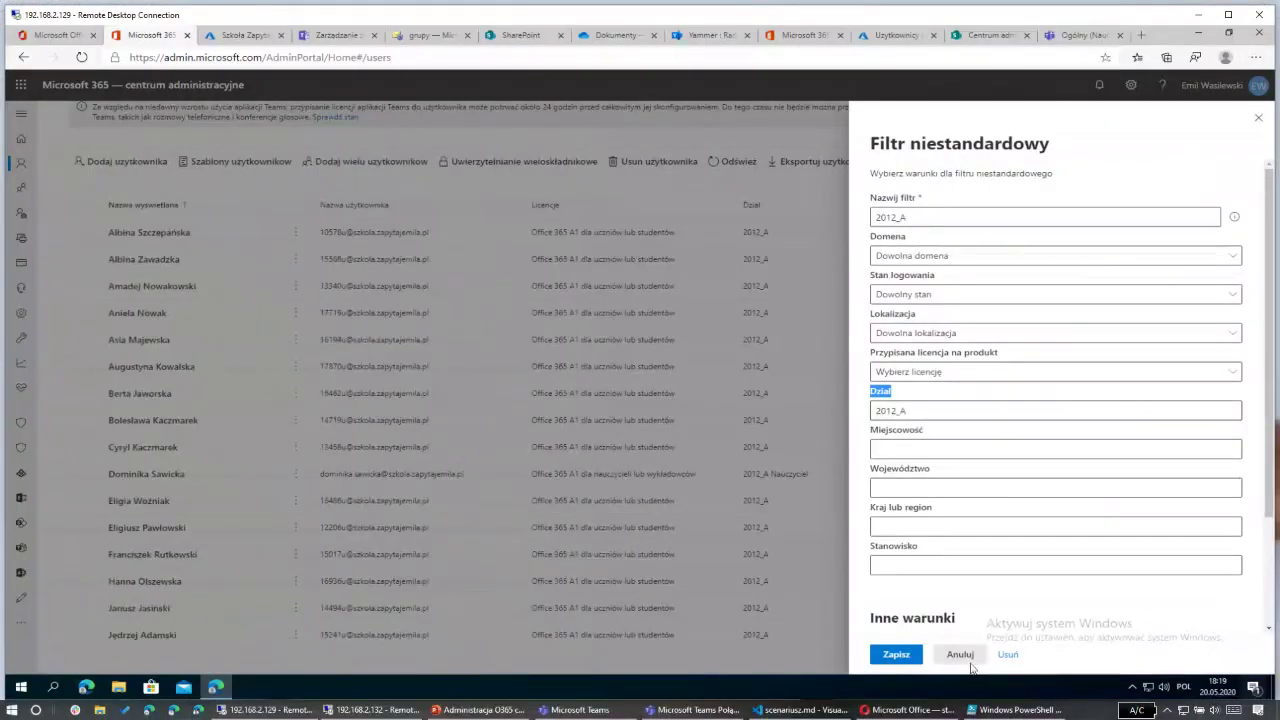
{"action": "left_click", "coordinate": [960, 654]}
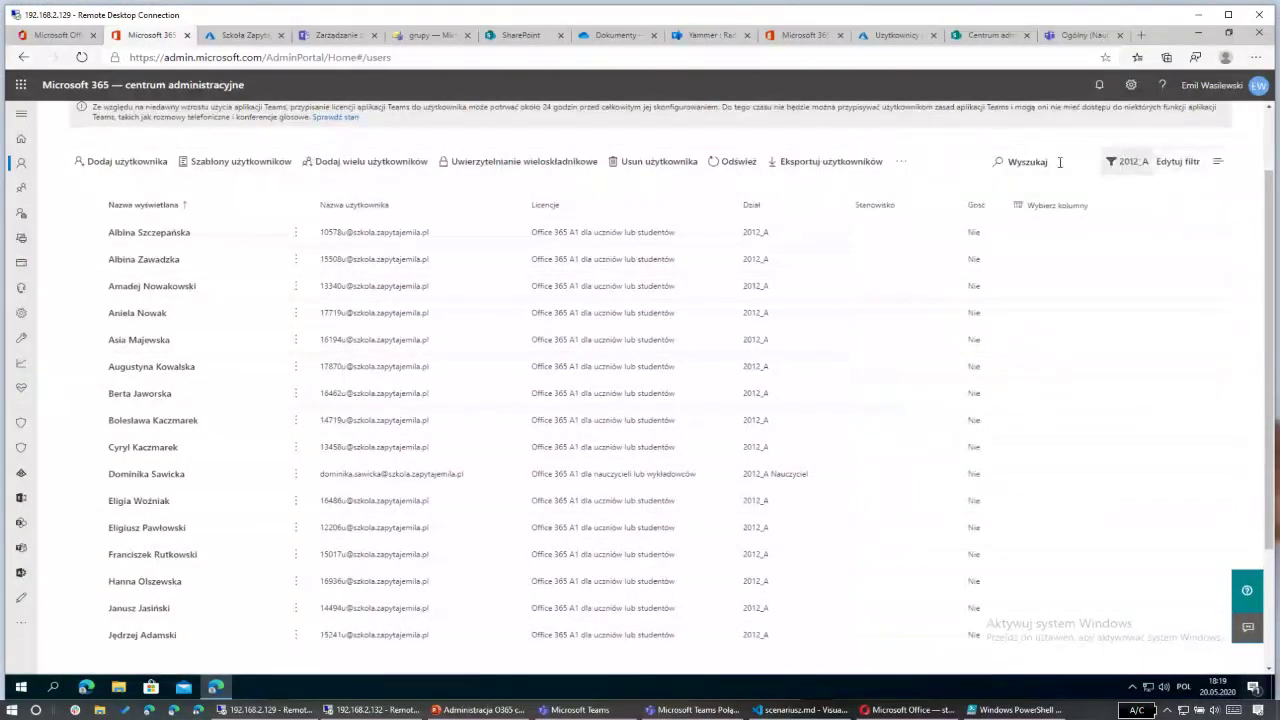
{"action": "left_click", "coordinate": [1124, 164]}
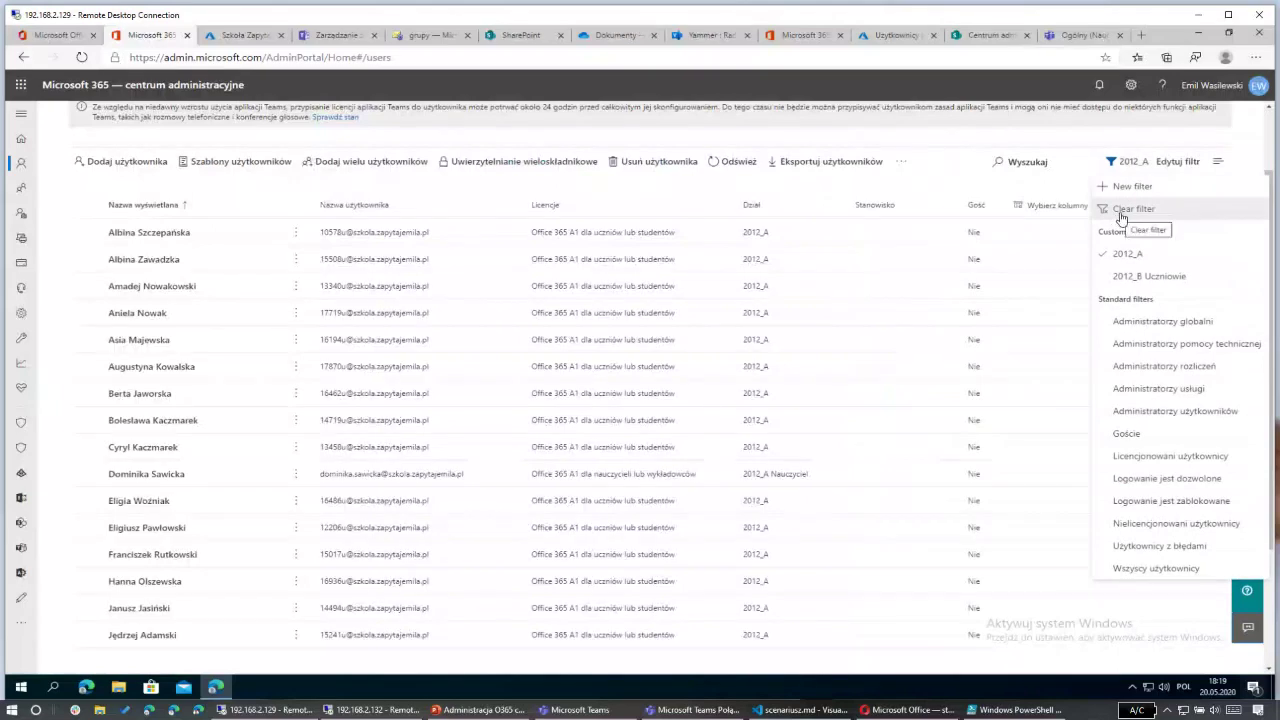
{"action": "left_click", "coordinate": [1130, 209]}
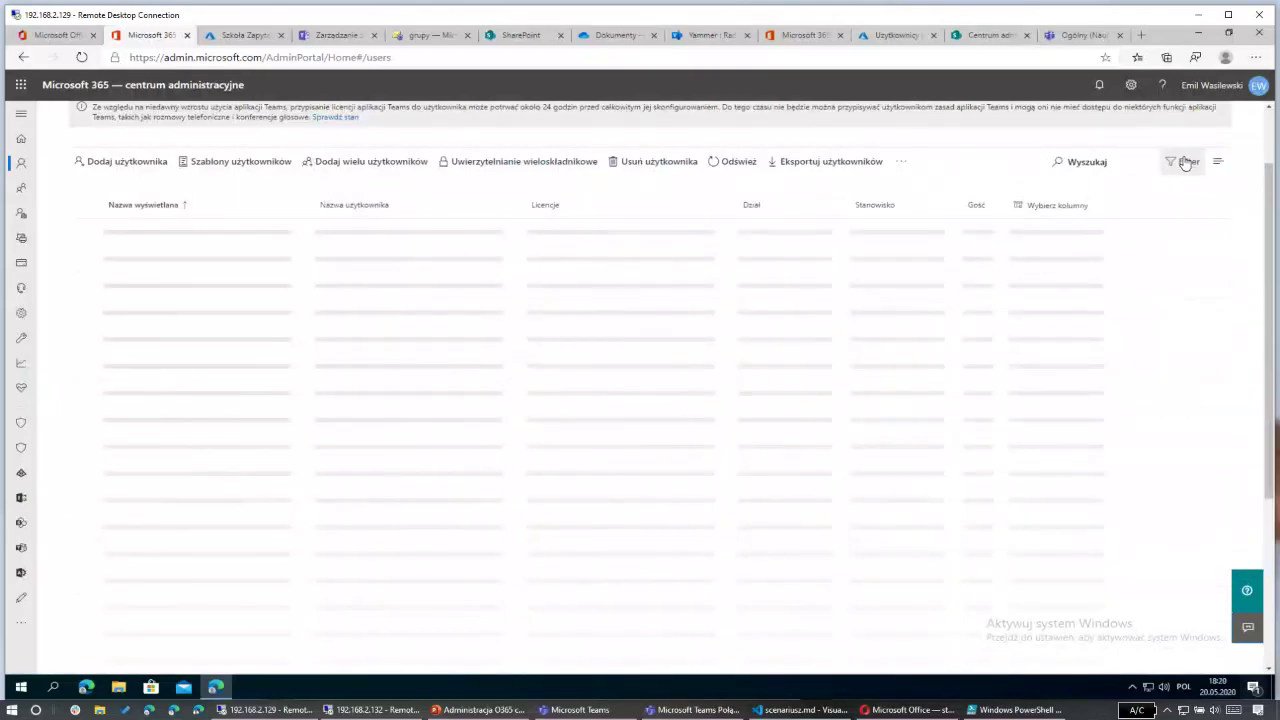
Step: Add filter '2012_A Uczniowie' with Dział 2012_A and licence Office 365 A1 dla uczniów lub studentów
{"action": "left_click", "coordinate": [1186, 162]}
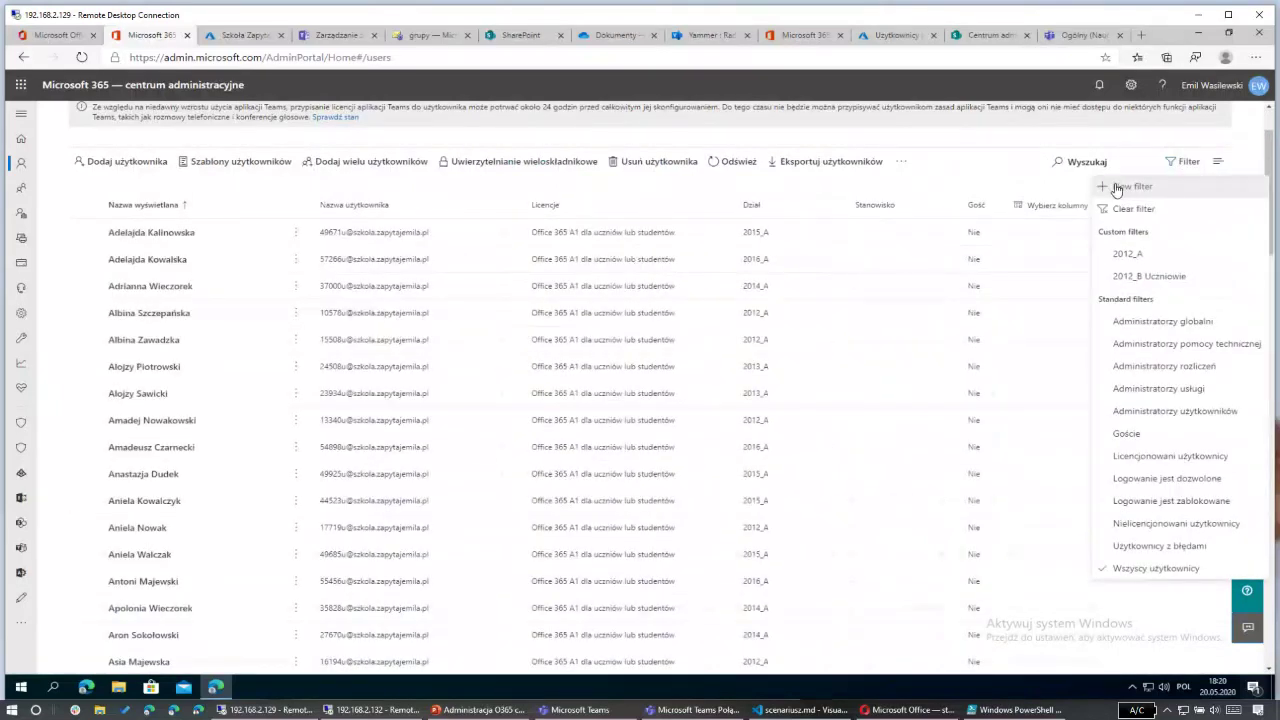
{"action": "left_click", "coordinate": [1124, 187]}
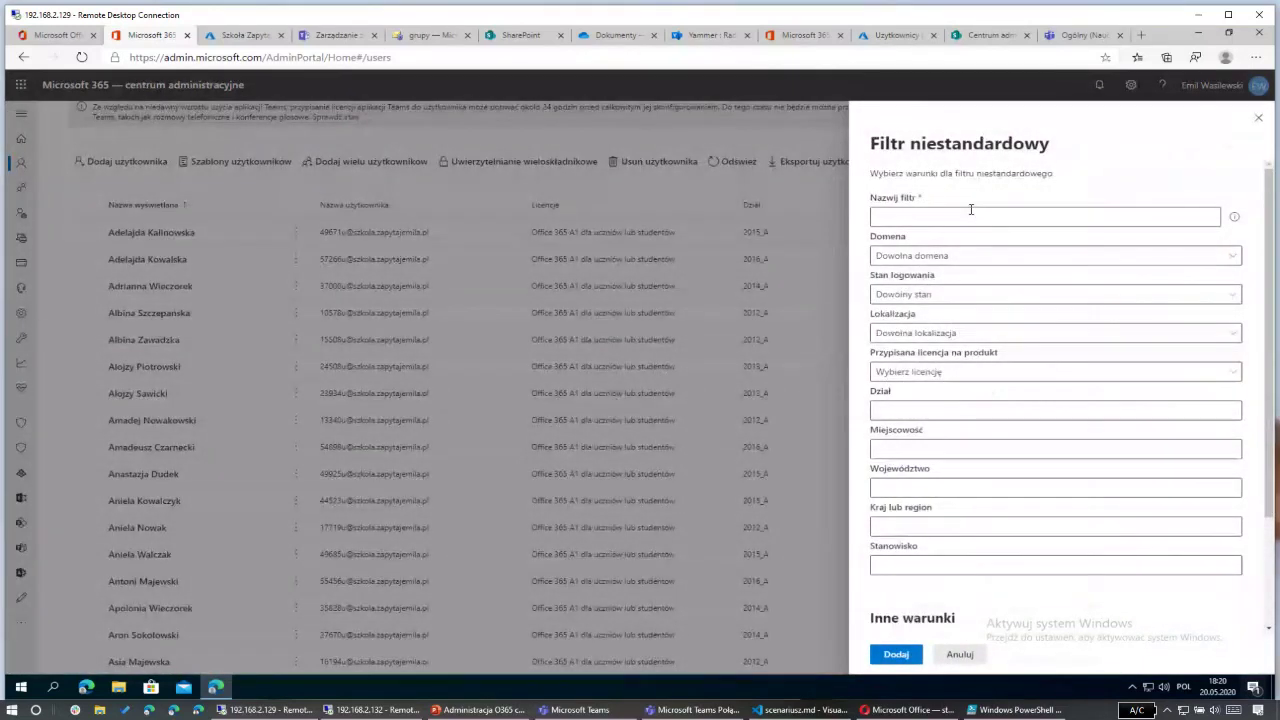
{"action": "left_click", "coordinate": [969, 208]}
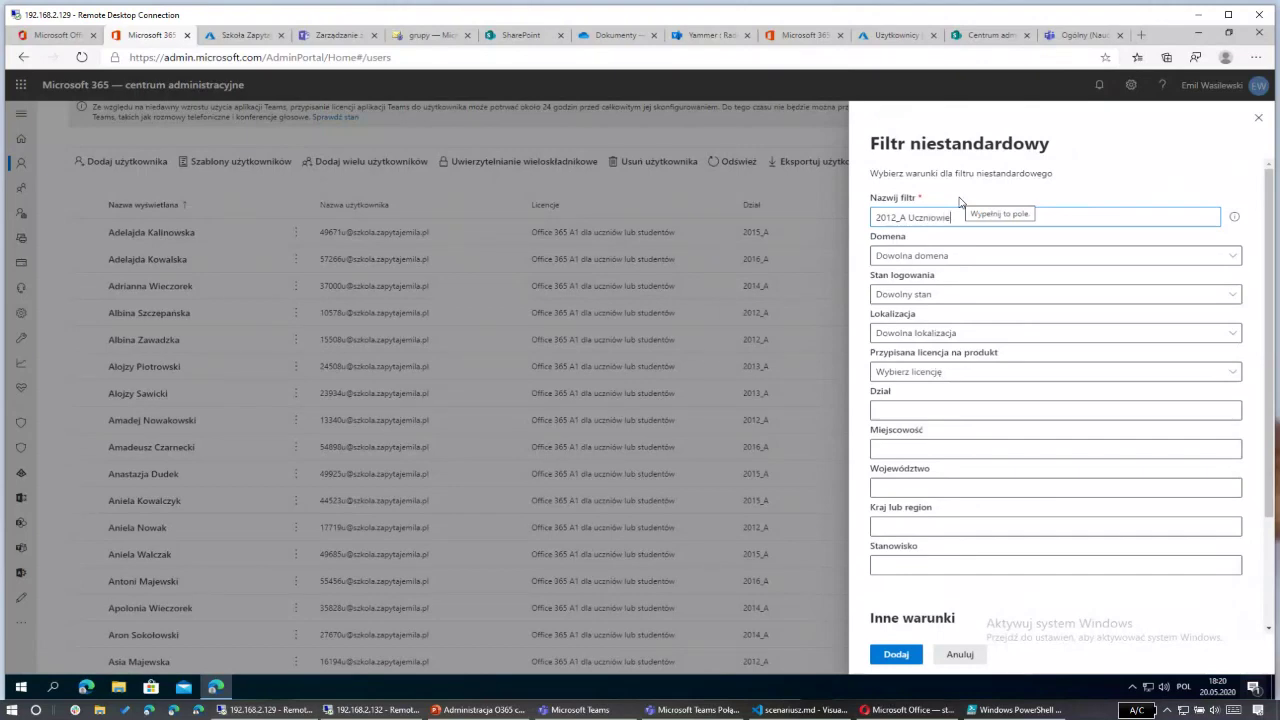
{"action": "left_click", "coordinate": [901, 410]}
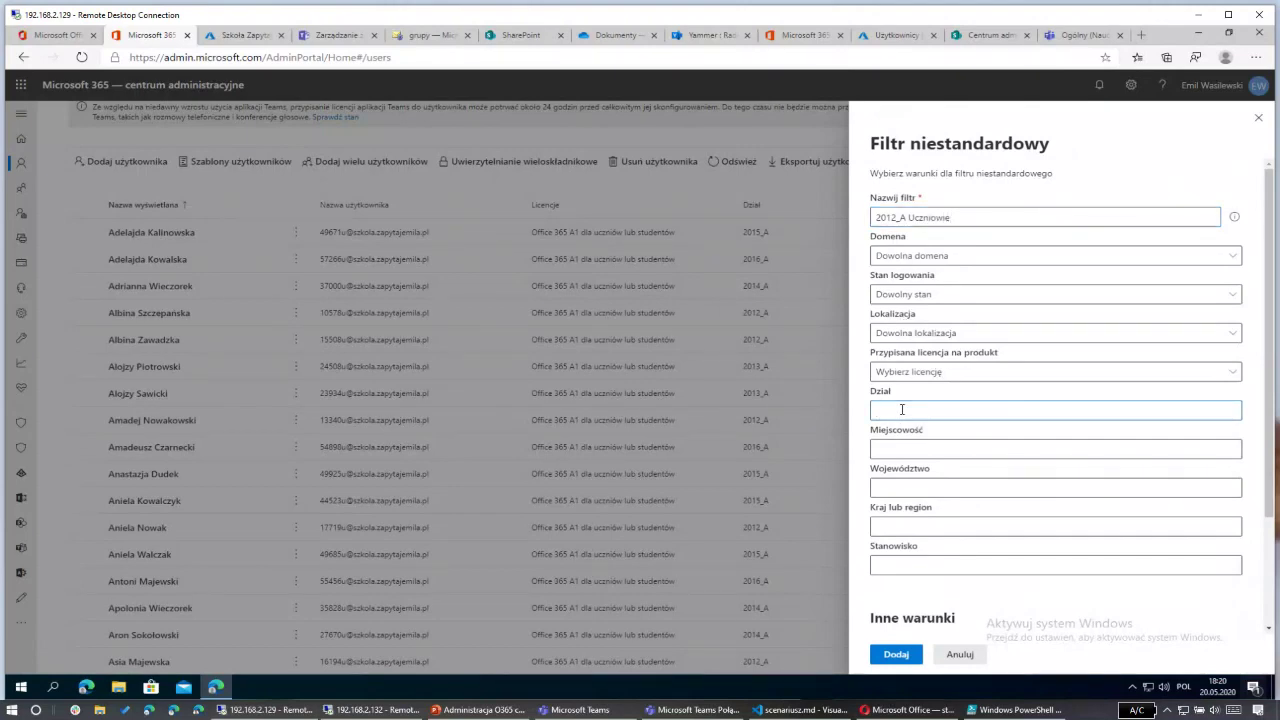
{"action": "type", "text": "2012_A"}
{"action": "left_click", "coordinate": [971, 377]}
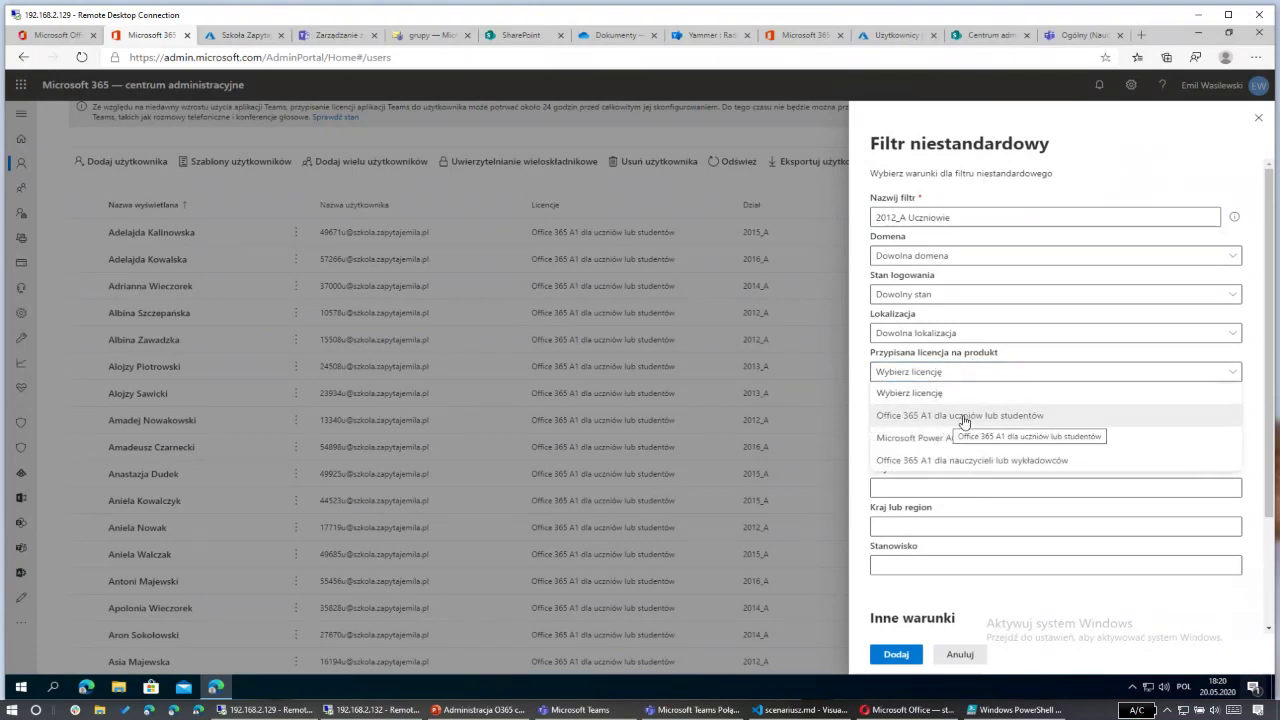
{"action": "left_click", "coordinate": [964, 418]}
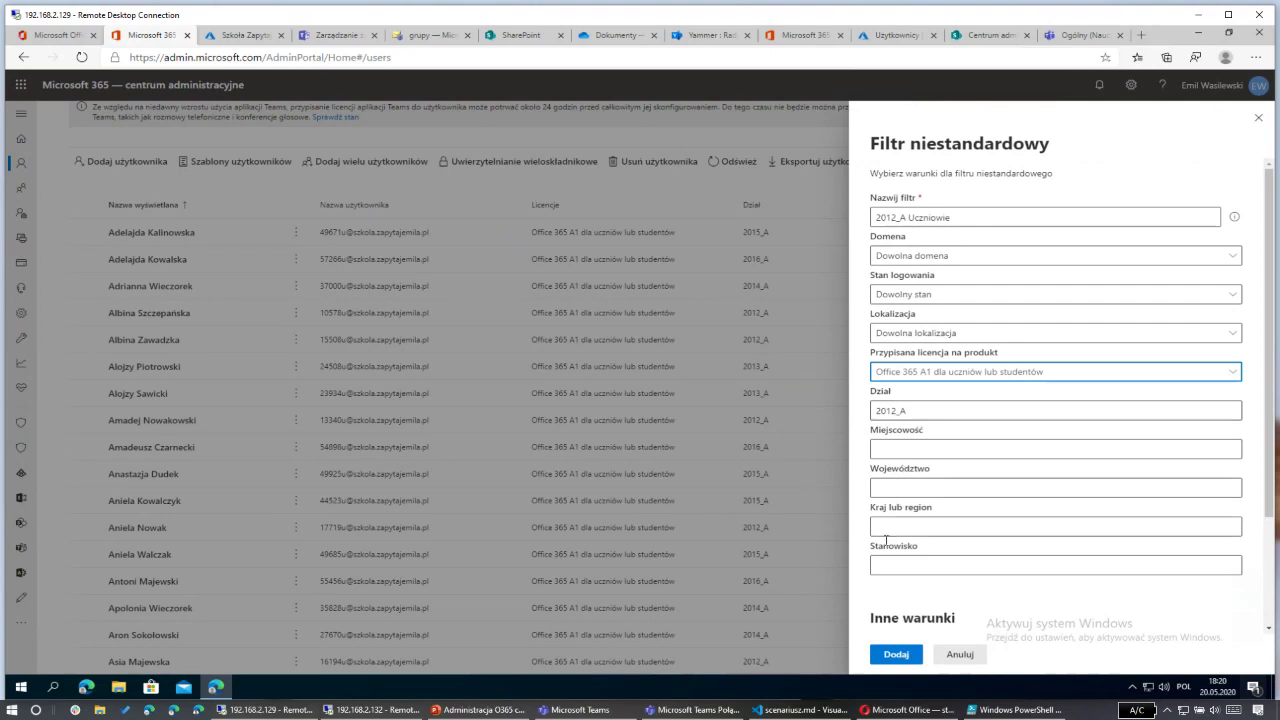
{"action": "left_click", "coordinate": [896, 656]}
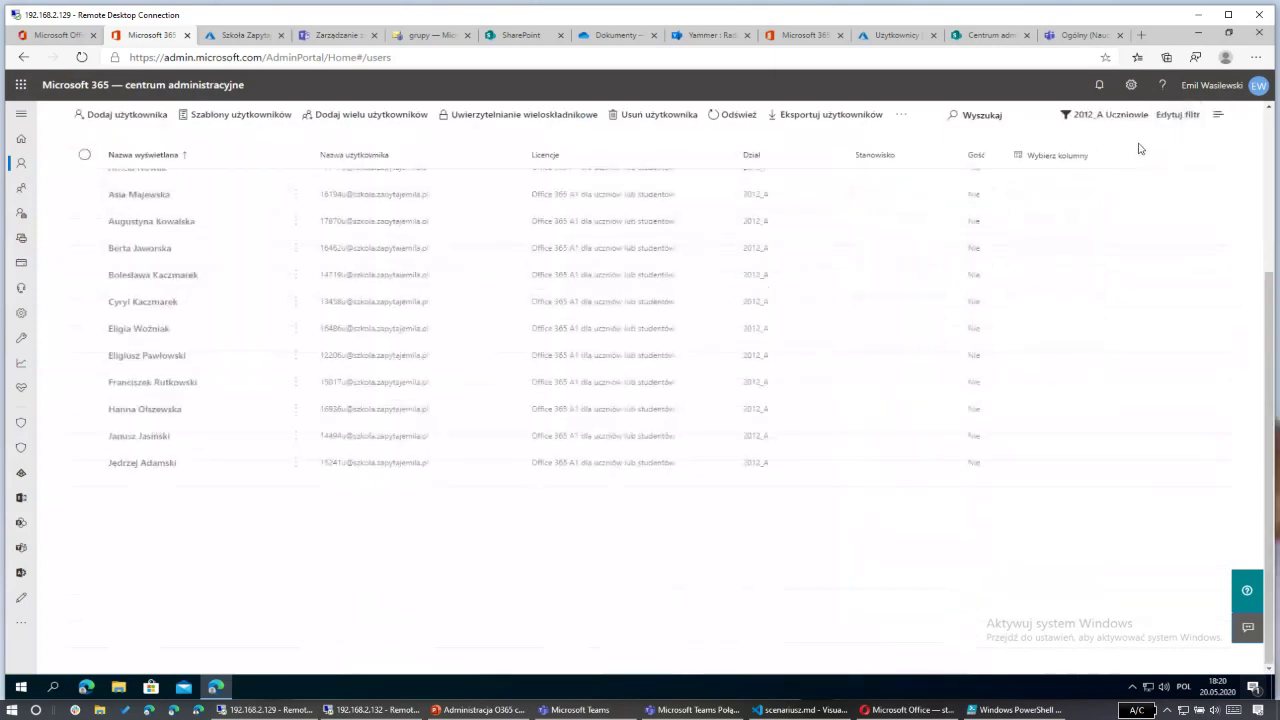
{"action": "scroll", "coordinate": [766, 323], "scroll_direction": "down", "scroll_amount": 2}
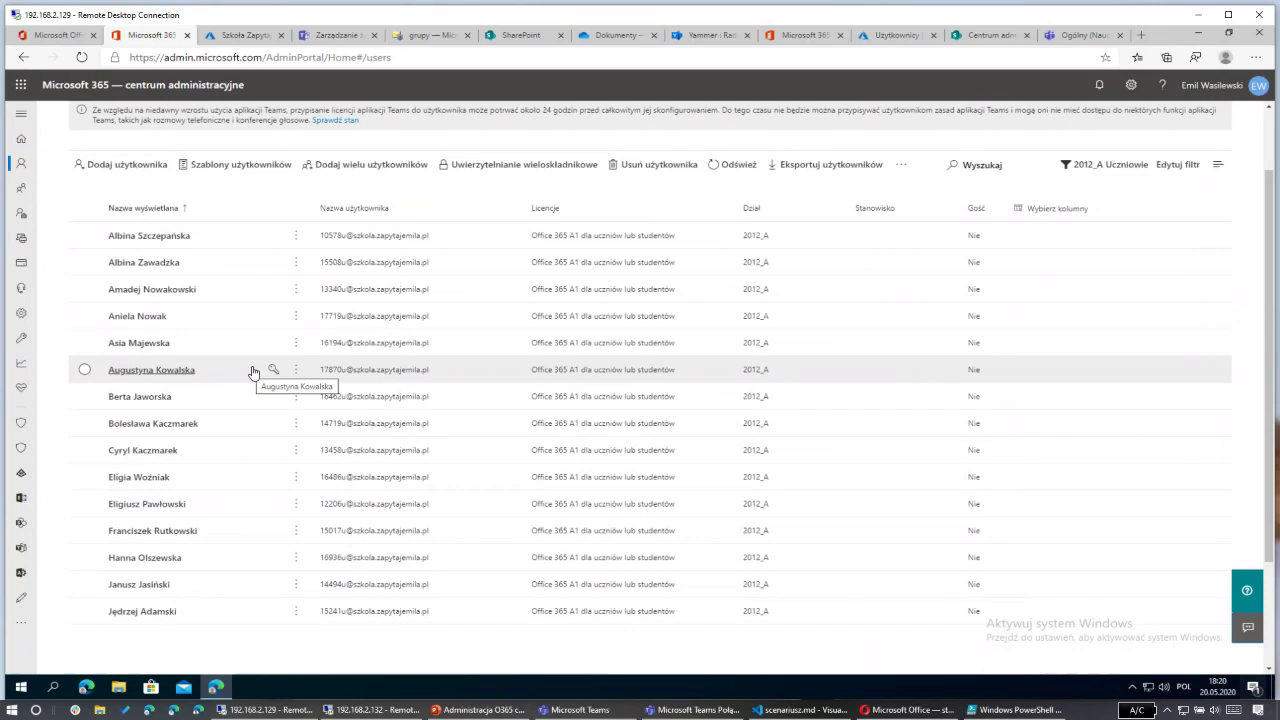
Step: Edit the filter into '2016_A Uczniowie' with Dział 2016_A and no licence condition, then save
{"action": "left_click", "coordinate": [1174, 166]}
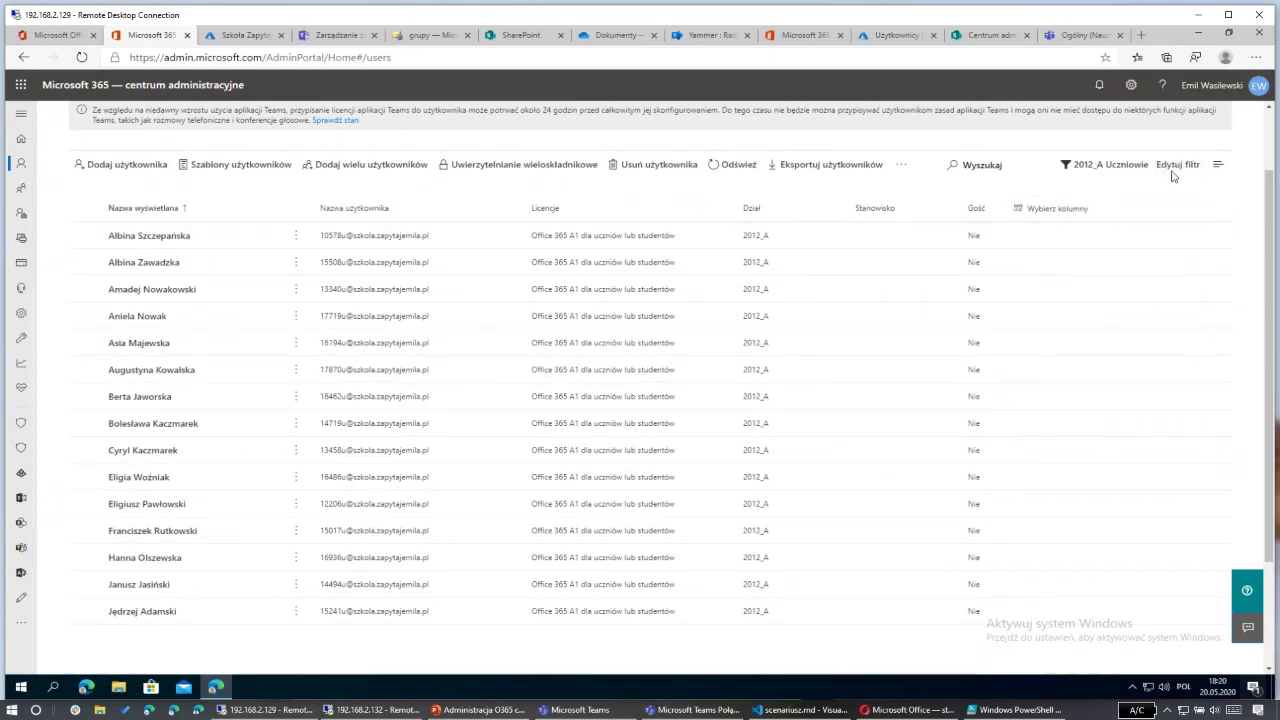
{"action": "left_click_drag", "start_coordinate": [899, 217], "coordinate": [893, 217]}
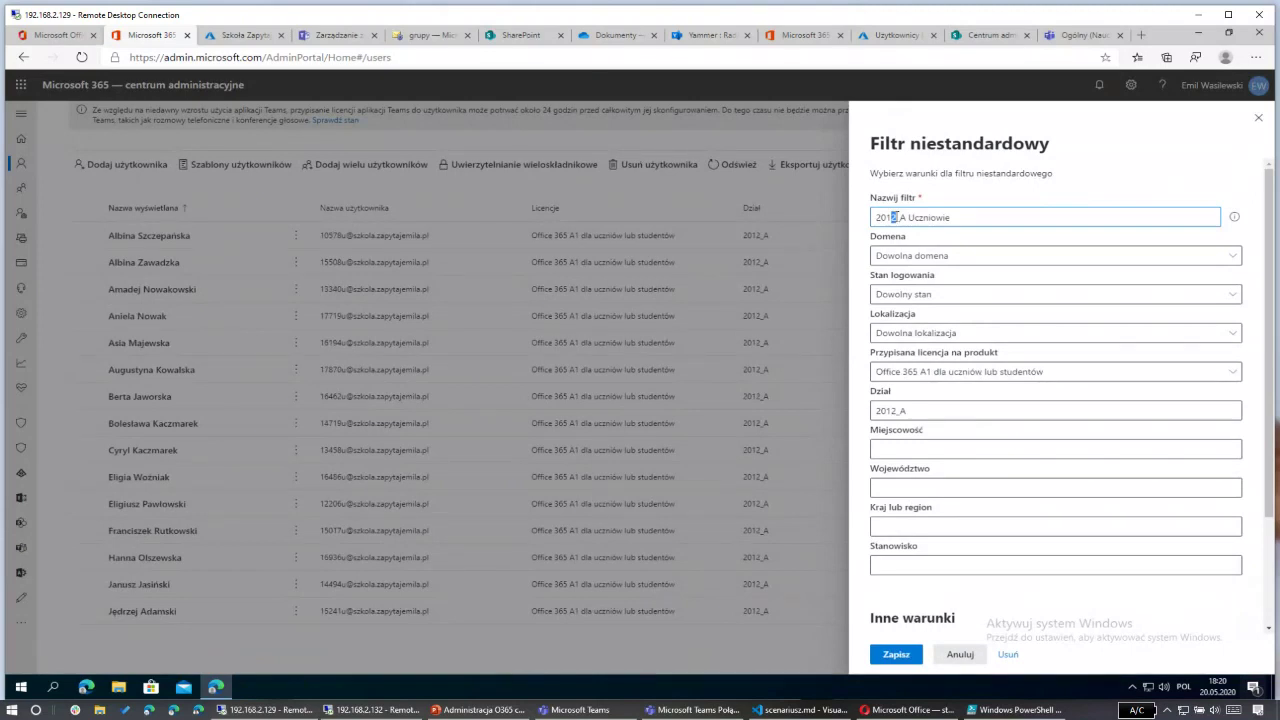
{"action": "type", "text": "6"}
{"action": "type", "text": "6"}
{"action": "left_click", "coordinate": [930, 373]}
{"action": "left_click", "coordinate": [919, 395]}
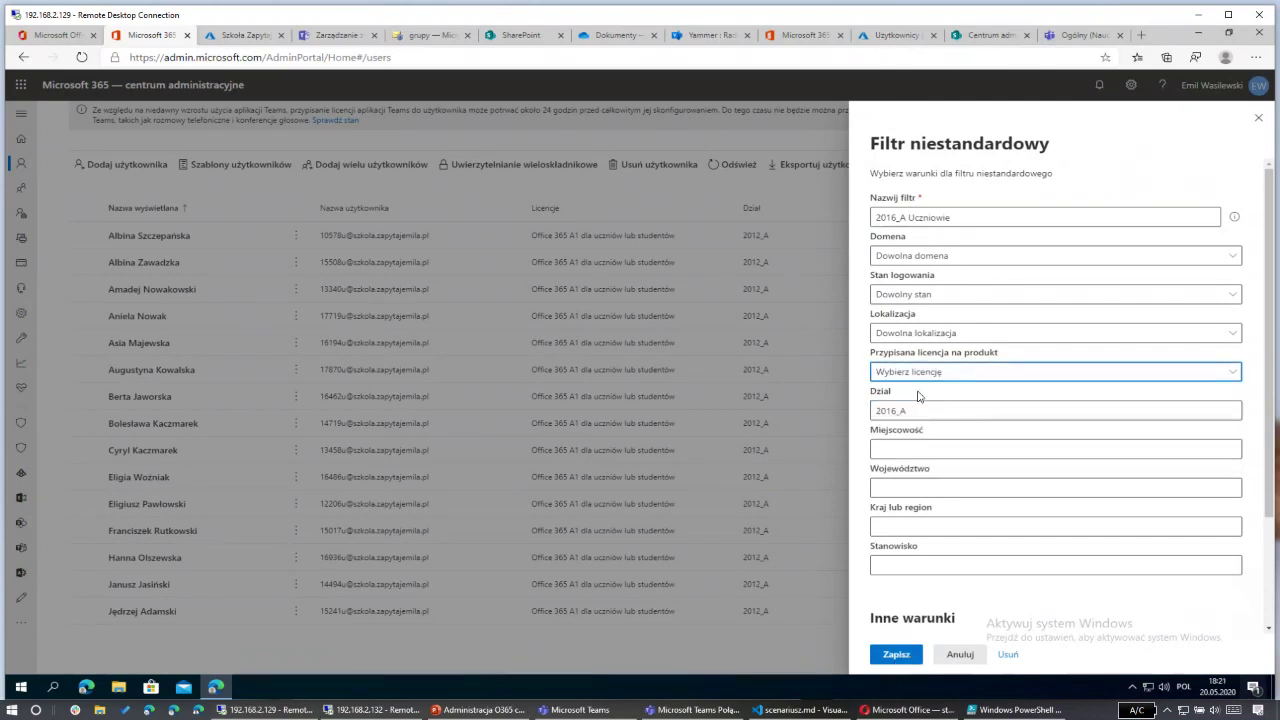
{"action": "left_click", "coordinate": [897, 656]}
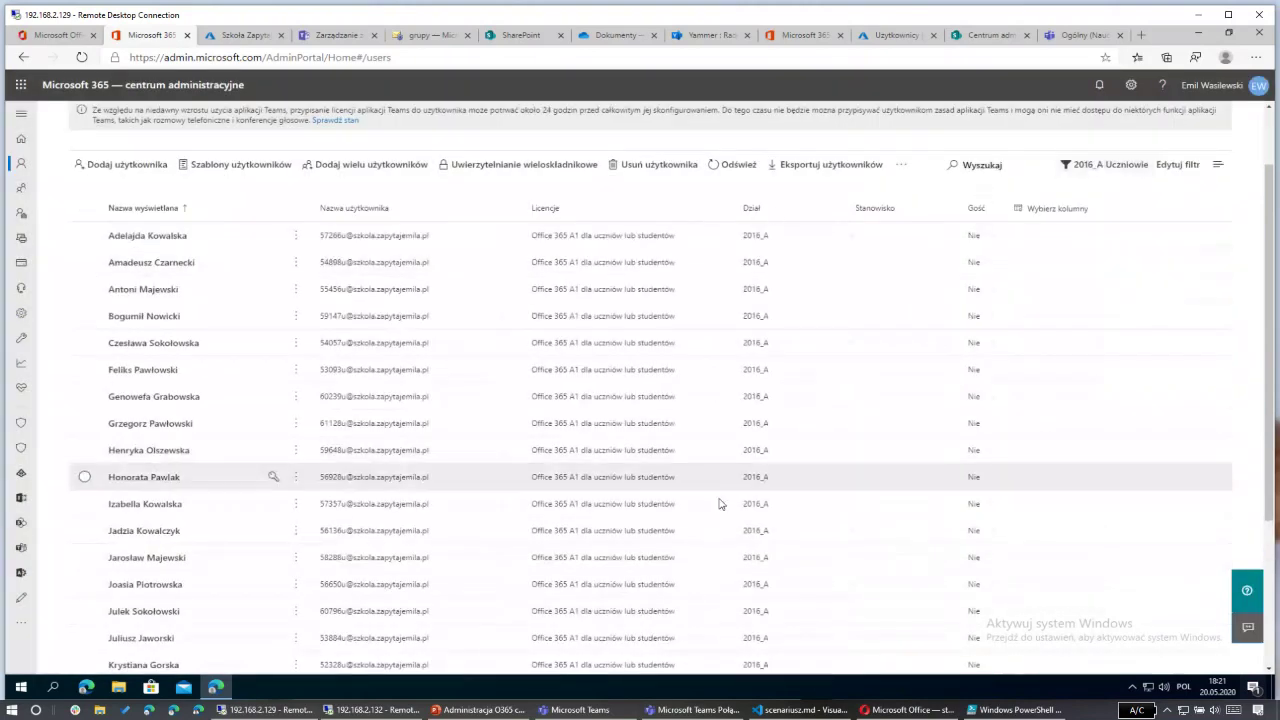
Step: Tick the first two users, then the header checkbox to select all 18 filtered users
{"action": "scroll", "coordinate": [720, 510], "scroll_direction": "down", "scroll_amount": 3}
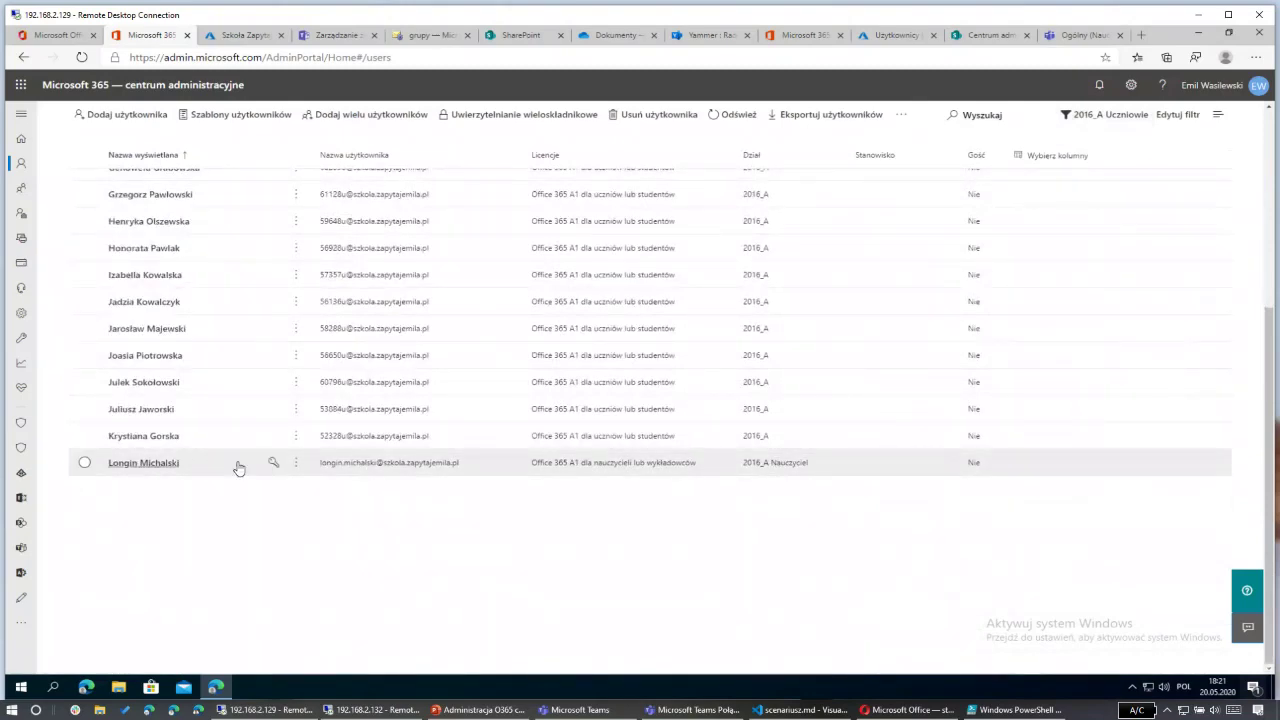
{"action": "scroll", "coordinate": [785, 477], "scroll_direction": "up", "scroll_amount": 5}
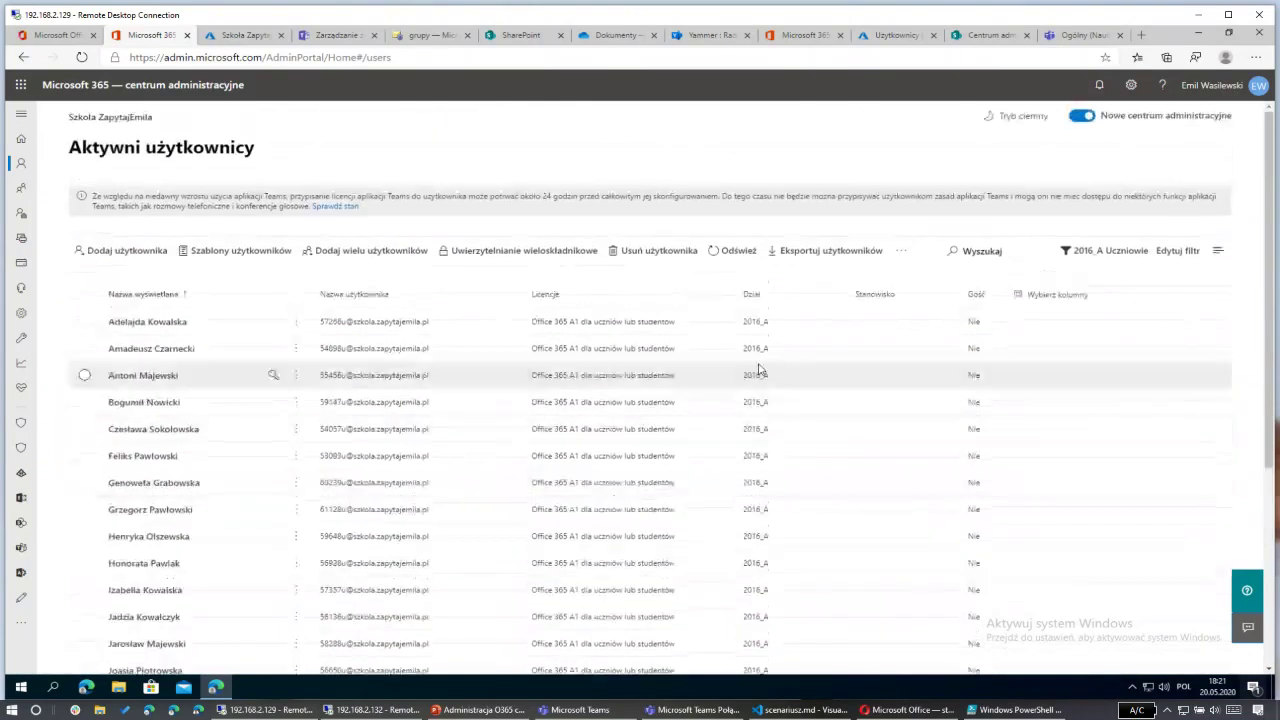
{"action": "left_click", "coordinate": [84, 322]}
{"action": "left_click", "coordinate": [85, 349]}
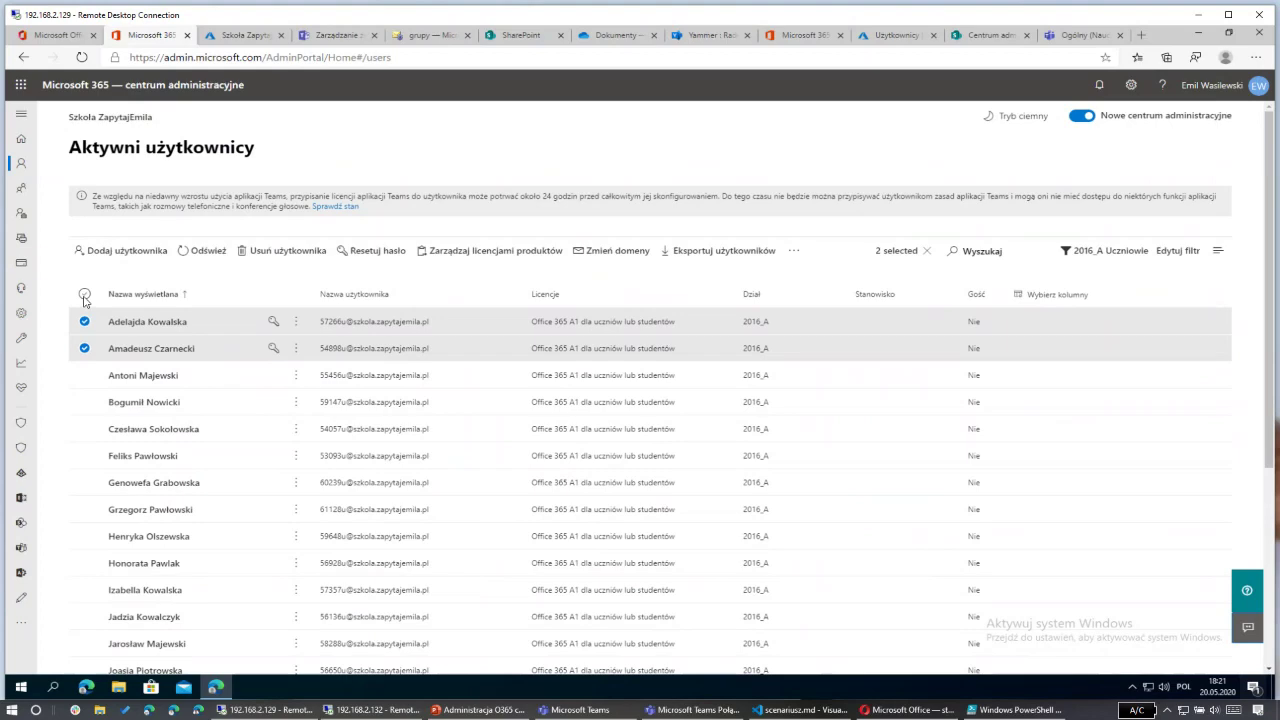
{"action": "left_click", "coordinate": [84, 295]}
{"action": "scroll", "coordinate": [105, 441], "scroll_direction": "down", "scroll_amount": 2}
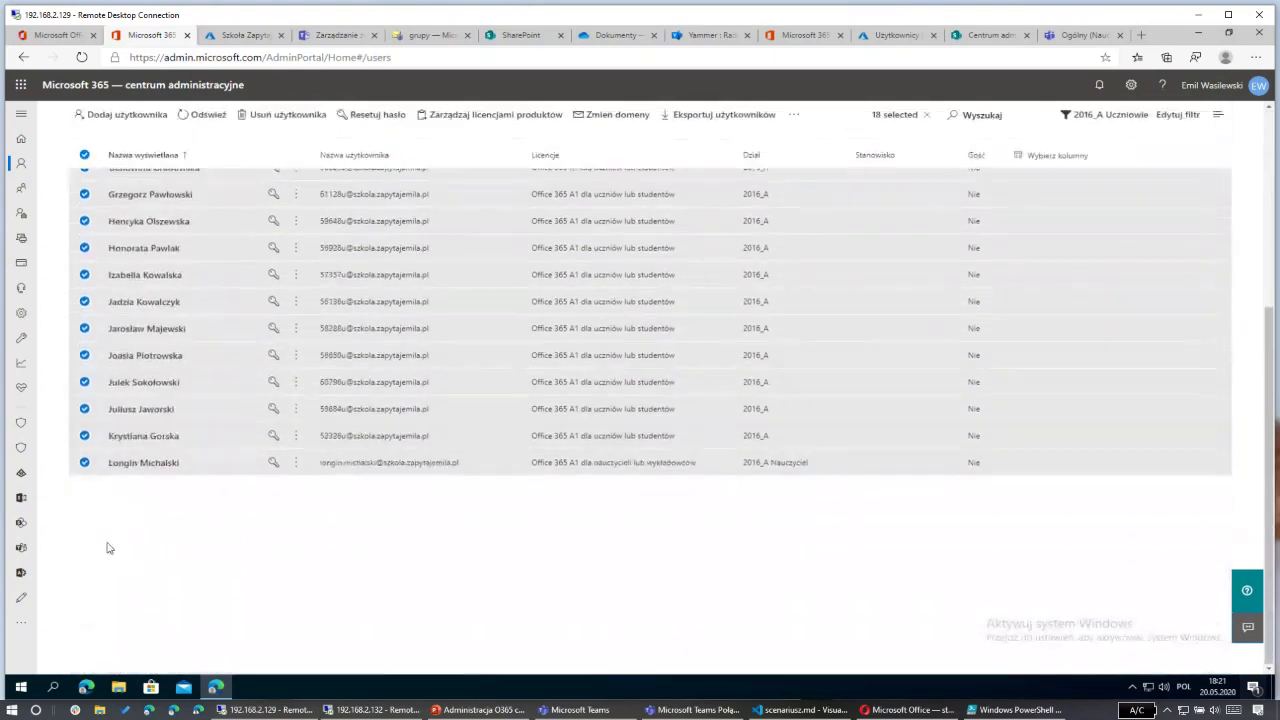
{"action": "scroll", "coordinate": [571, 366], "scroll_direction": "up", "scroll_amount": 3}
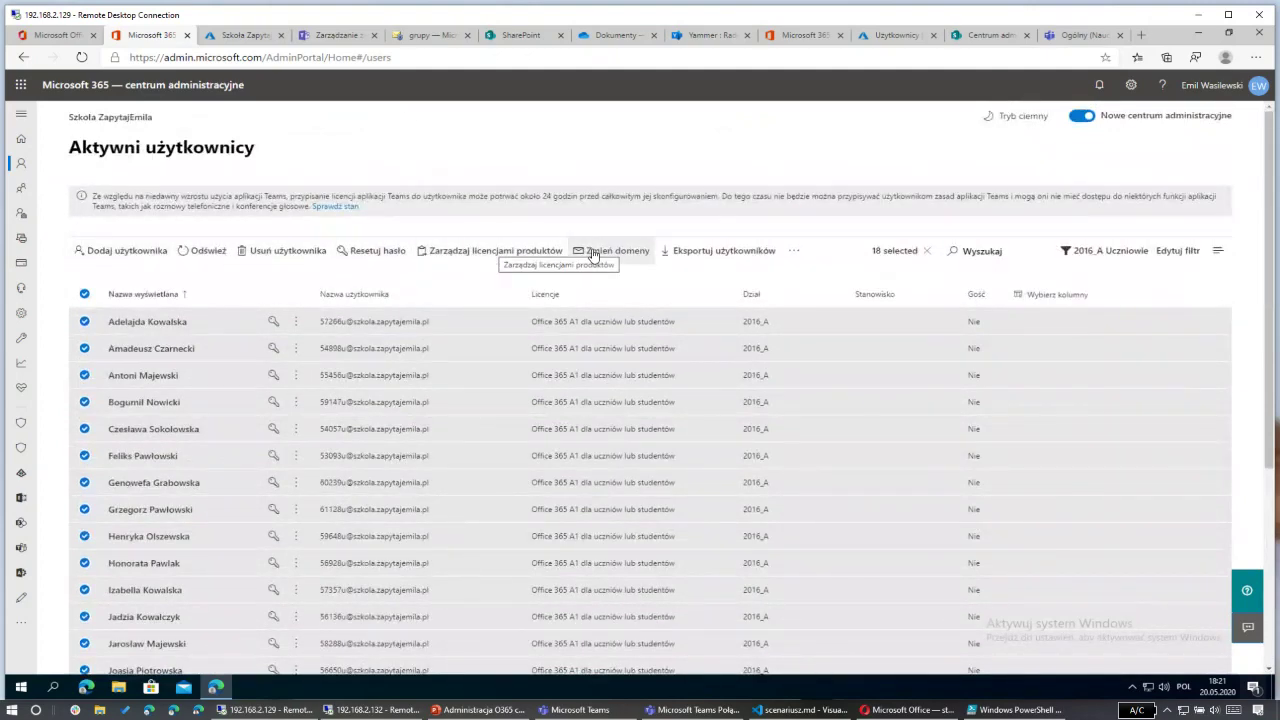
Step: Add the 18 selected users to the 'Rocznik 2016 Oddział A' group via Zarządzaj grupami
{"action": "left_click", "coordinate": [796, 252]}
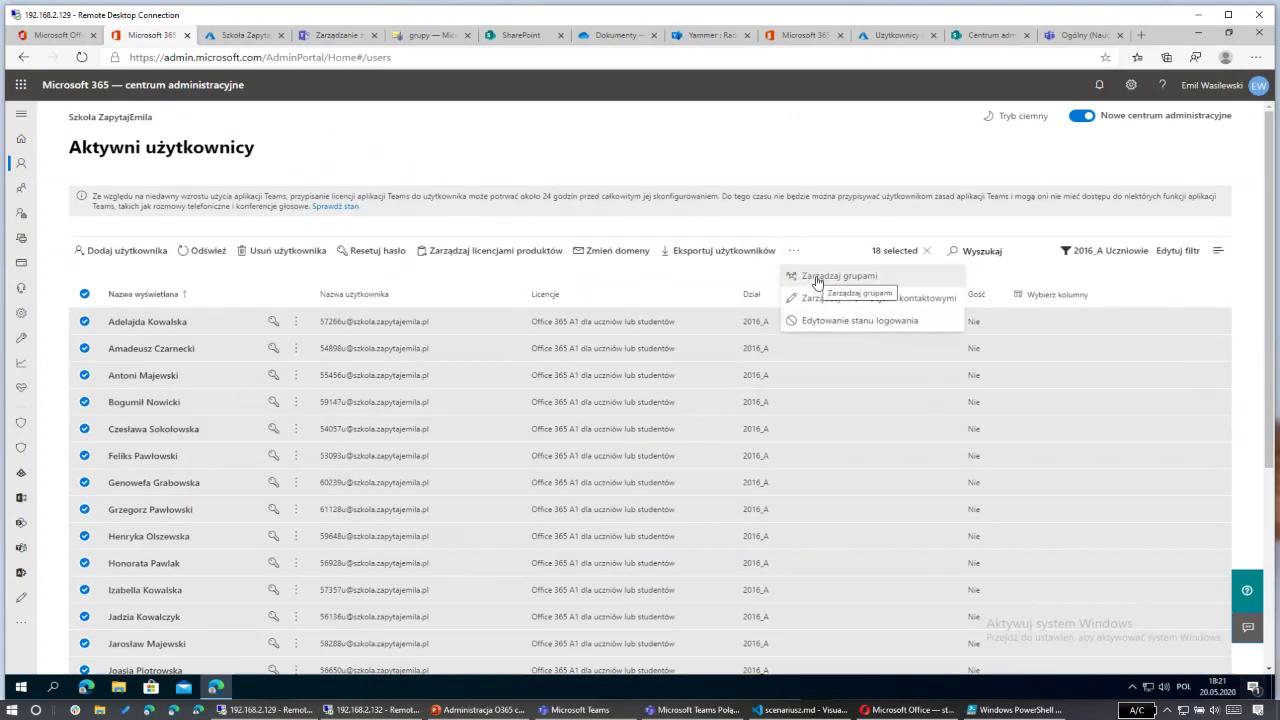
{"action": "left_click", "coordinate": [817, 280]}
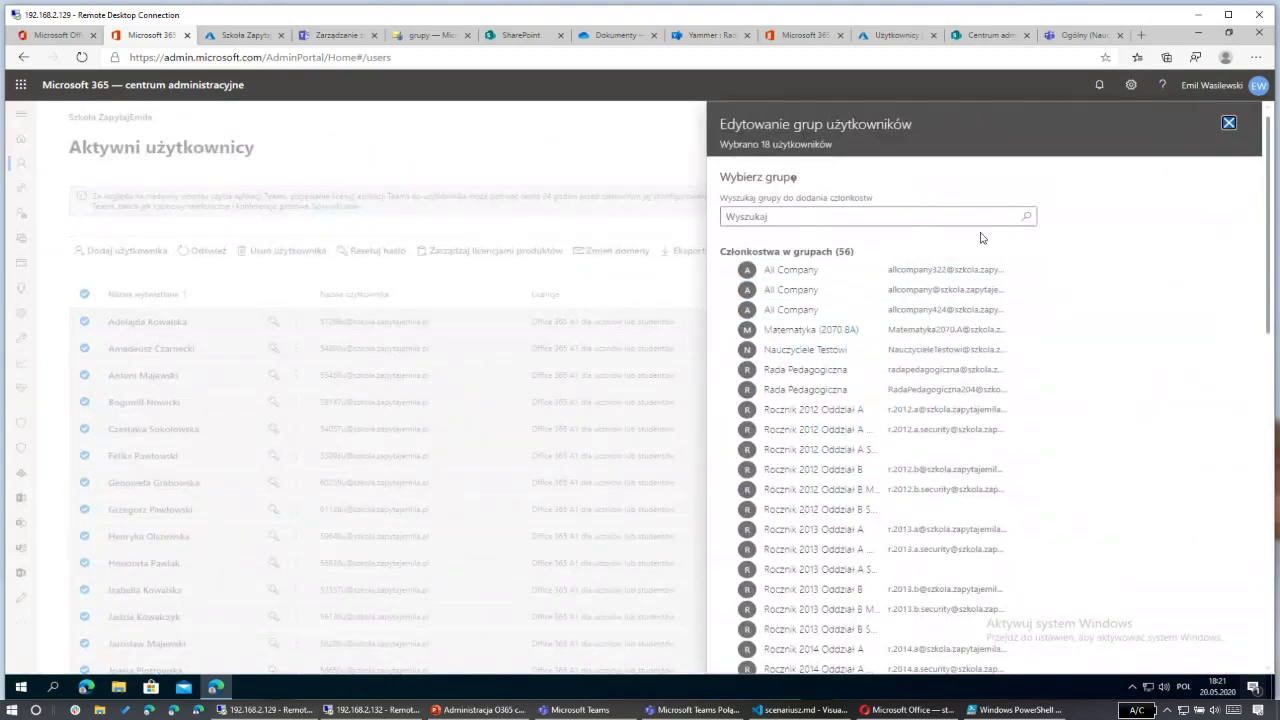
{"action": "left_click", "coordinate": [806, 214]}
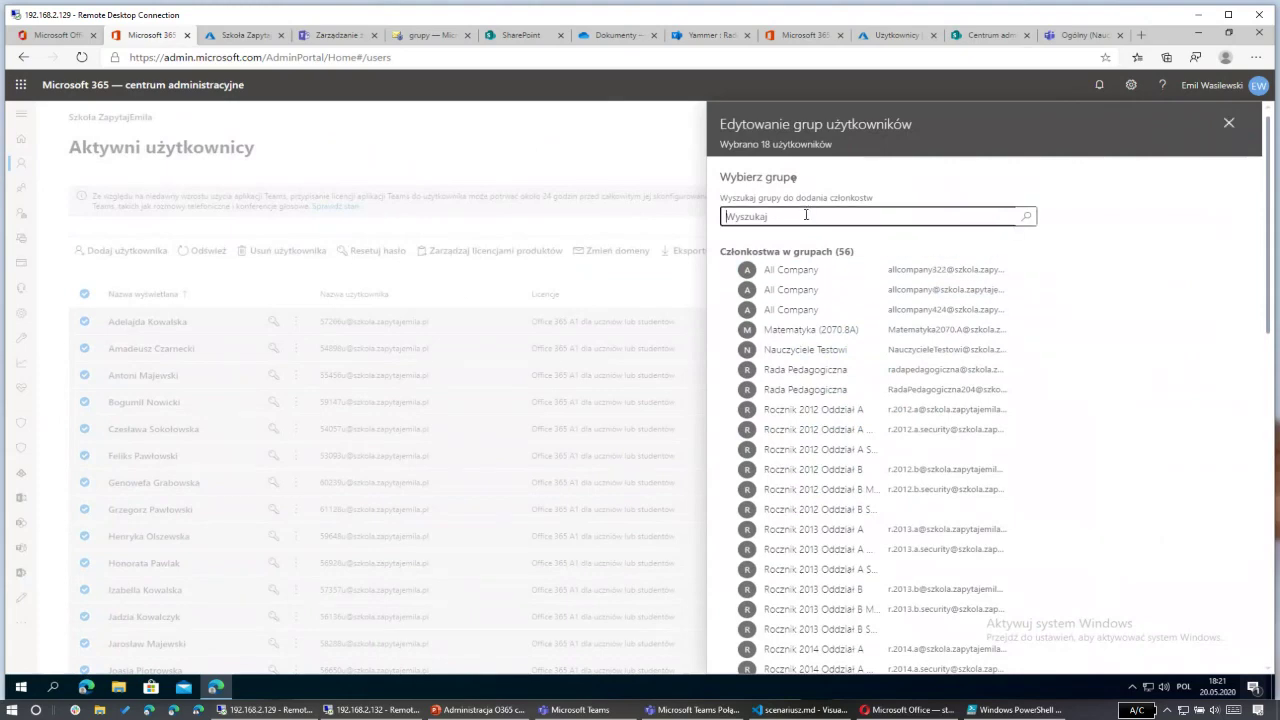
{"action": "type", "text": "Rocznik 2016"}
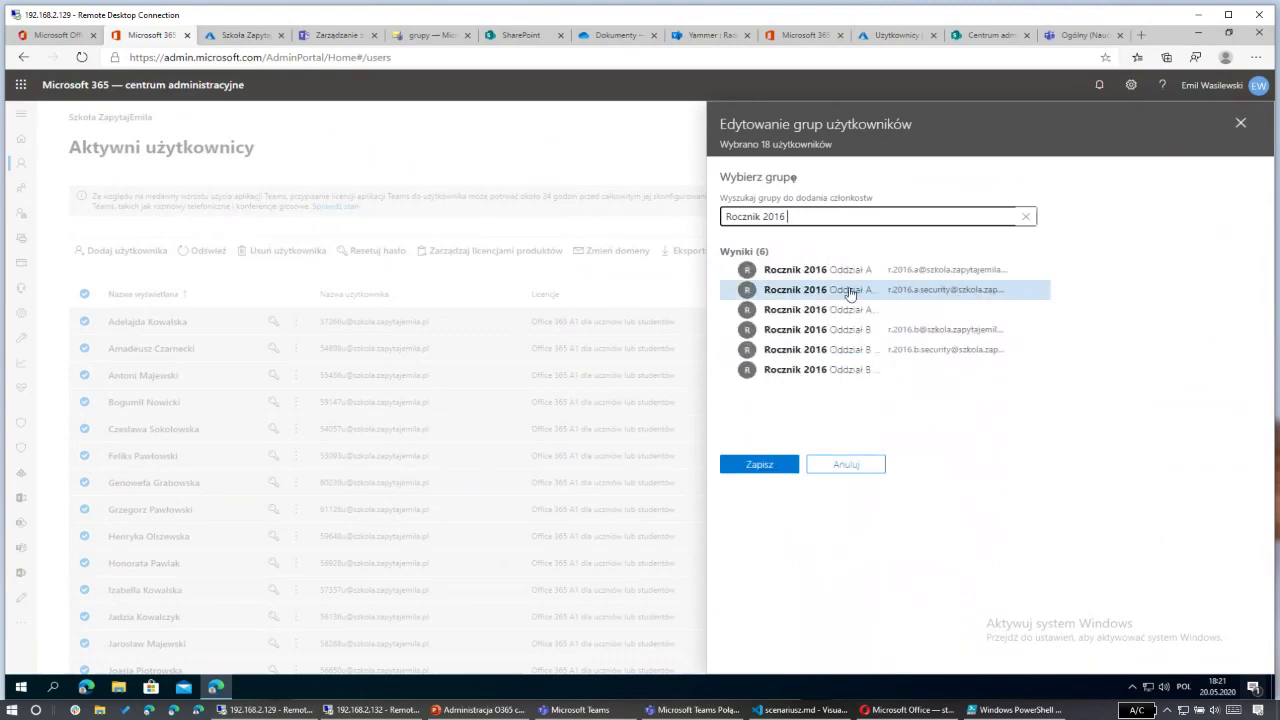
{"action": "key", "text": "Tab"}
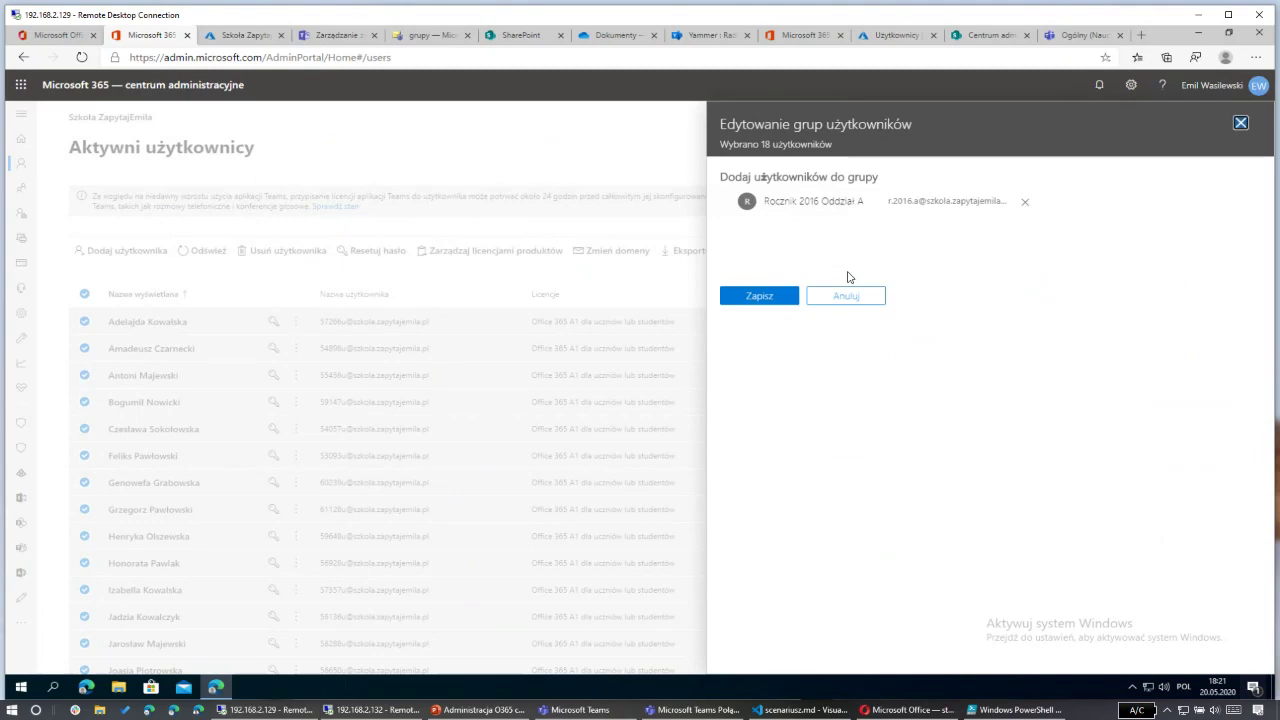
{"action": "left_click", "coordinate": [776, 298]}
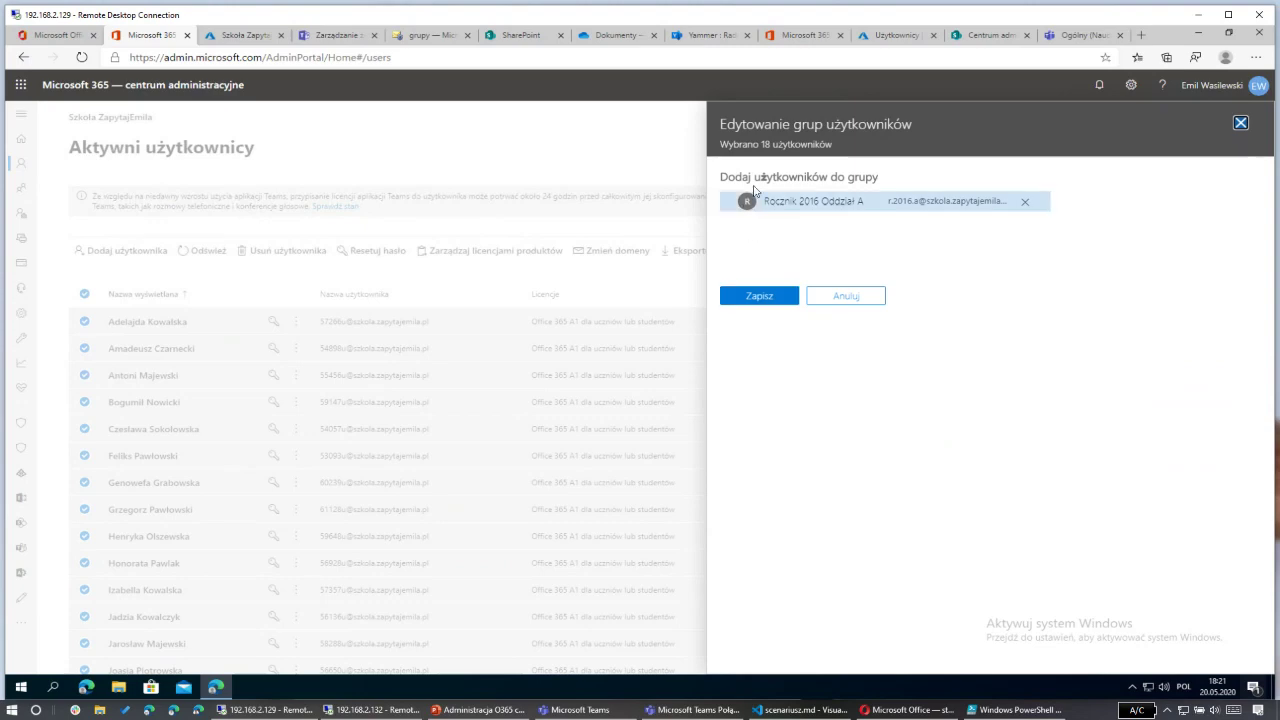
{"action": "left_click", "coordinate": [756, 297]}
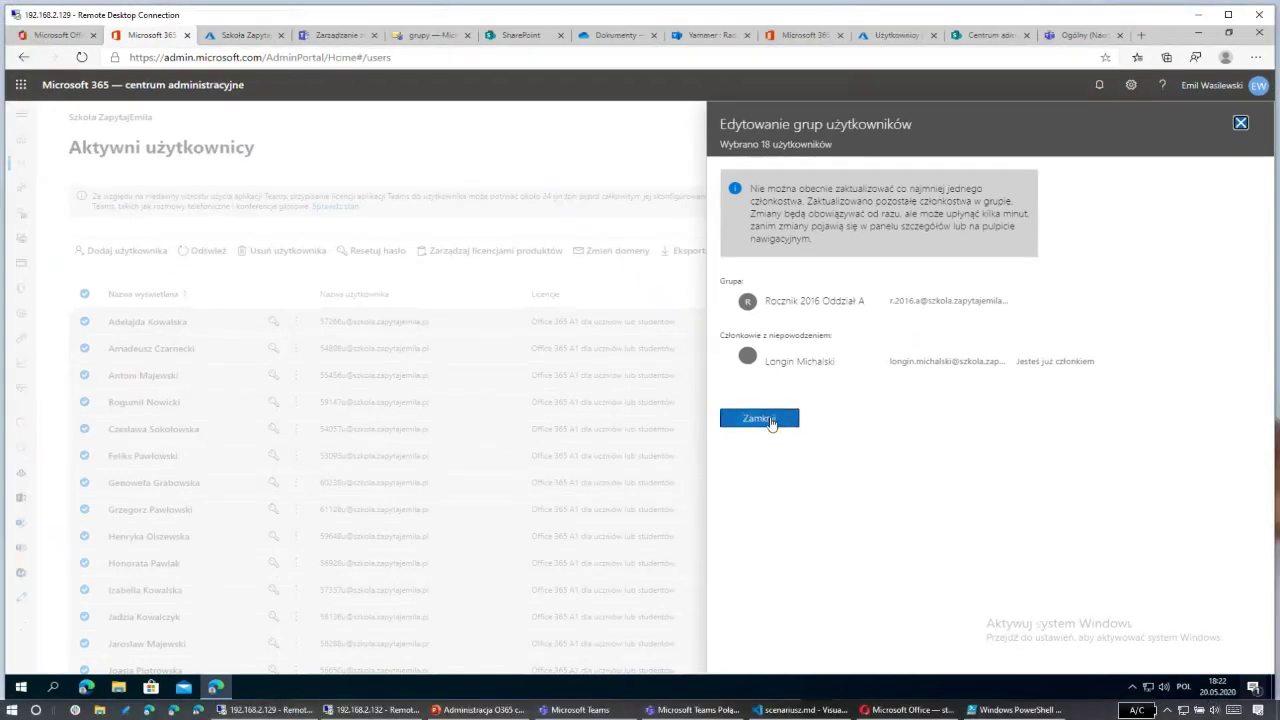
{"action": "left_click", "coordinate": [438, 645]}
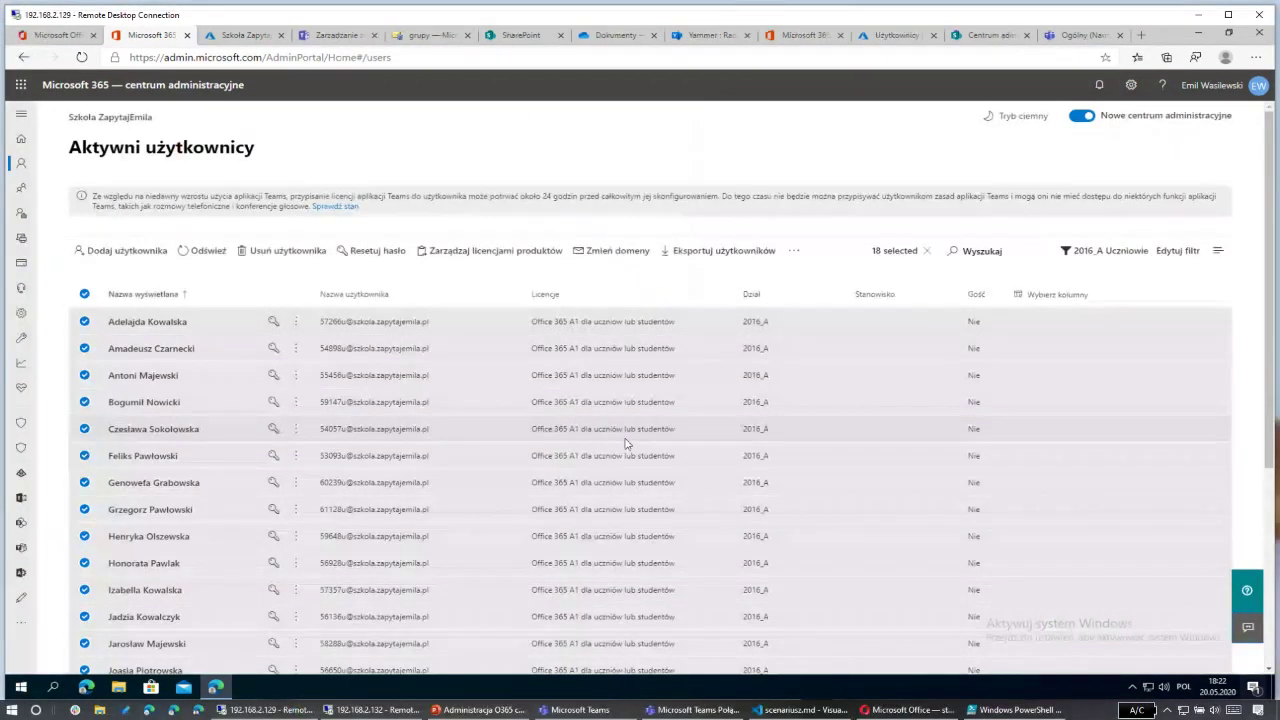
{"action": "scroll", "coordinate": [486, 451], "scroll_direction": "down", "scroll_amount": 5}
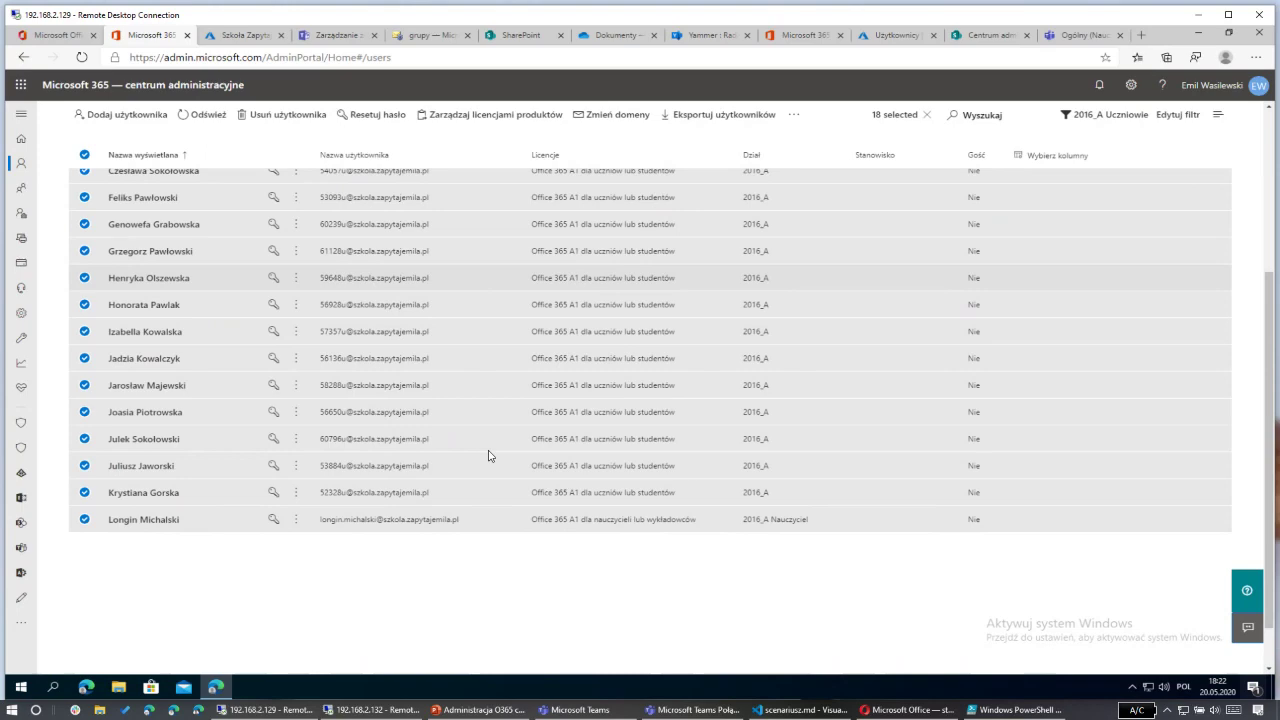
{"action": "scroll", "coordinate": [491, 363], "scroll_direction": "up", "scroll_amount": 5}
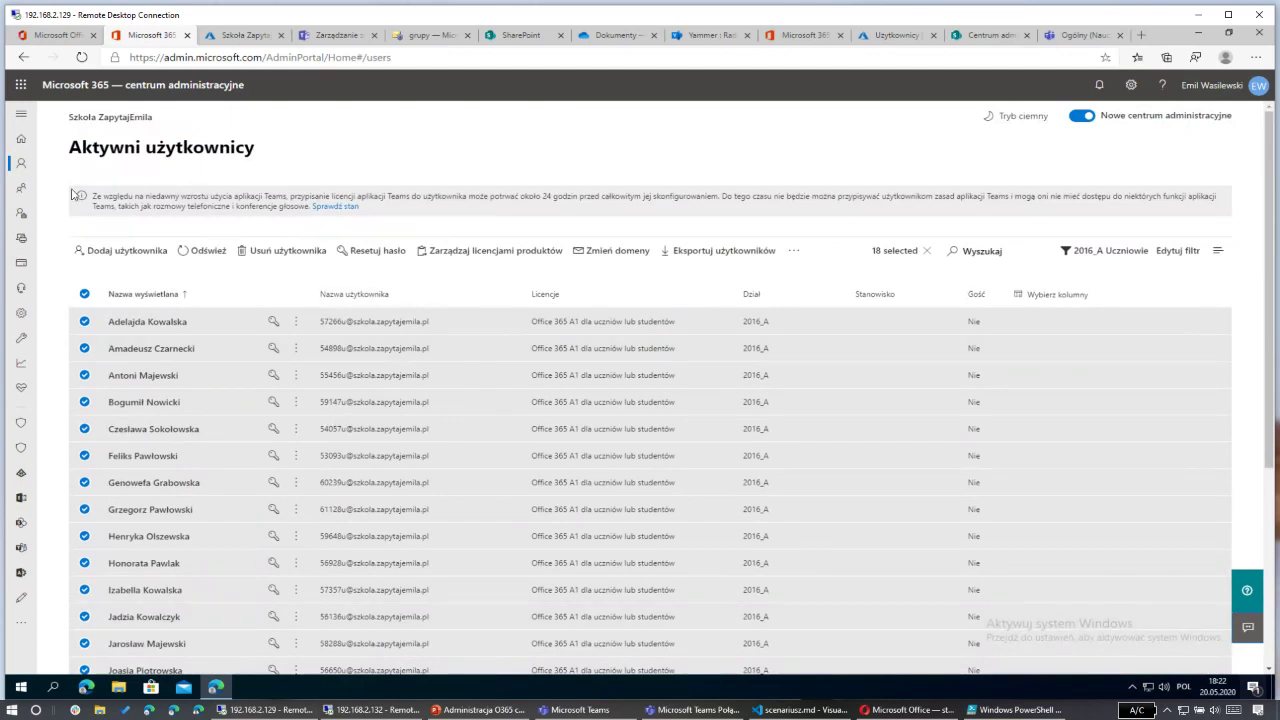
{"action": "mouse_move", "coordinate": [20, 191]}
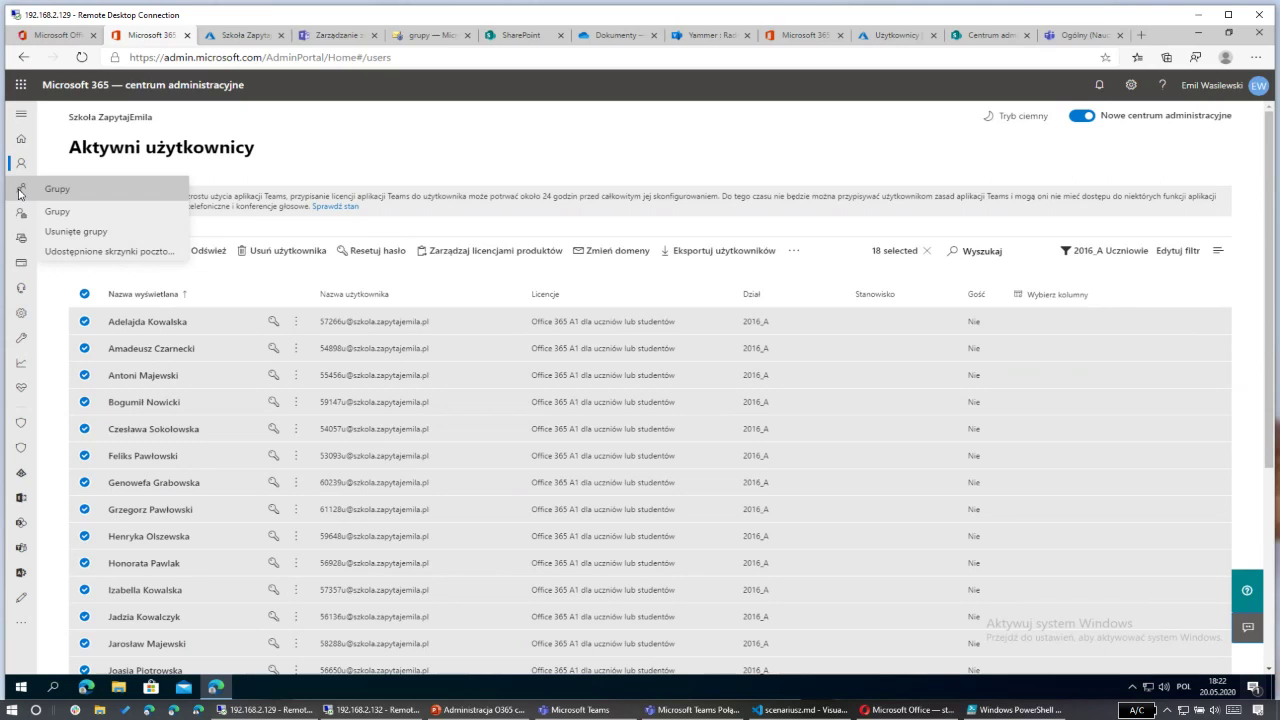
Step: Open the Groups list, glance at the column choices without changes, and scroll through the groups
{"action": "left_click", "coordinate": [78, 213]}
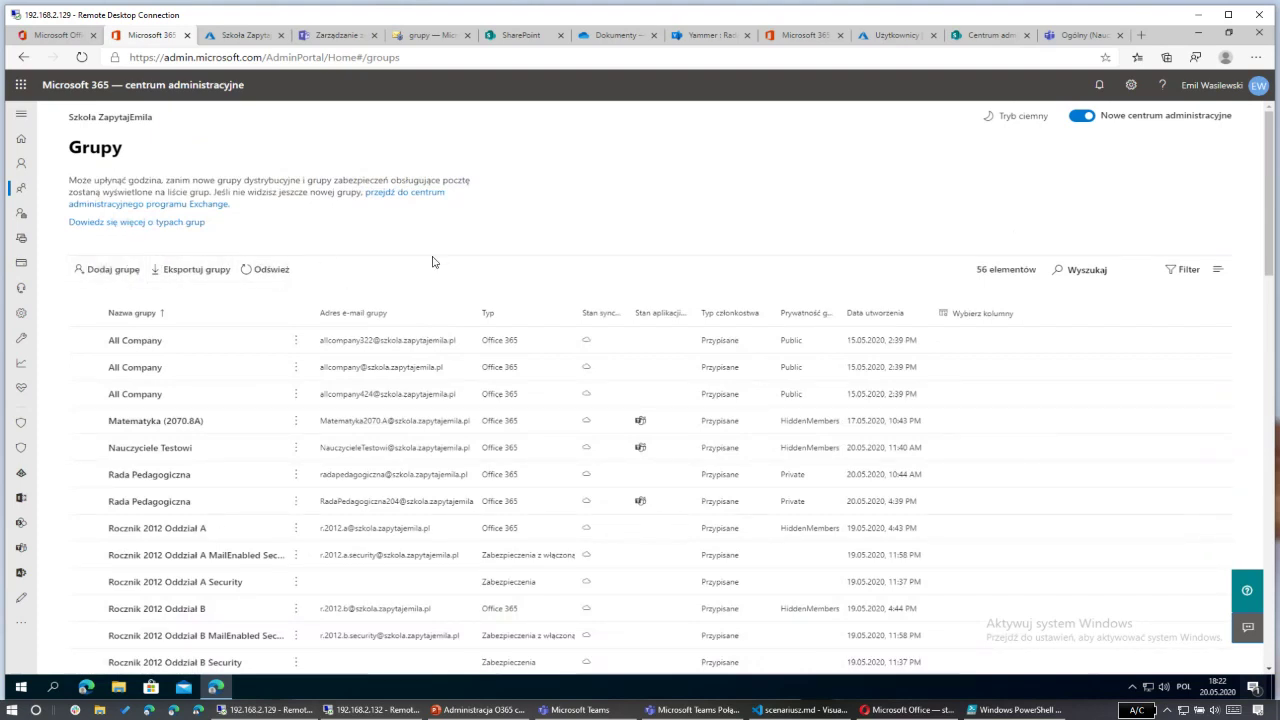
{"action": "left_click", "coordinate": [993, 322]}
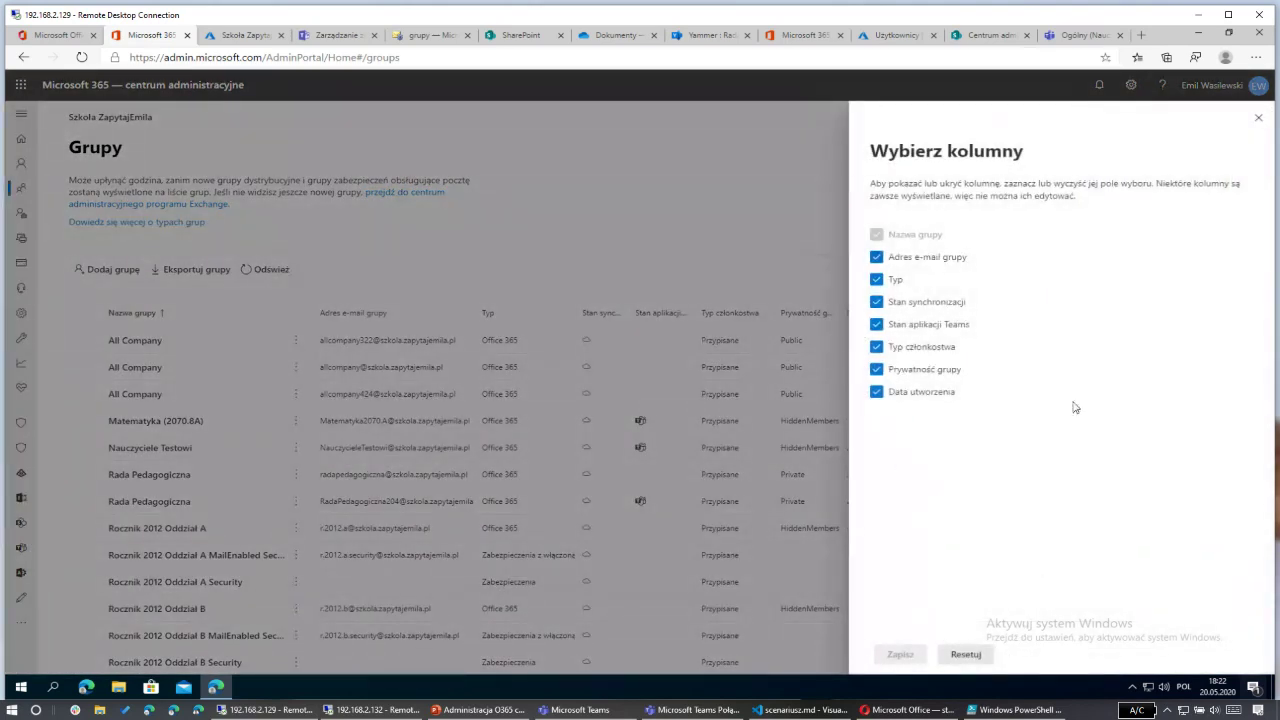
{"action": "left_click", "coordinate": [1259, 119]}
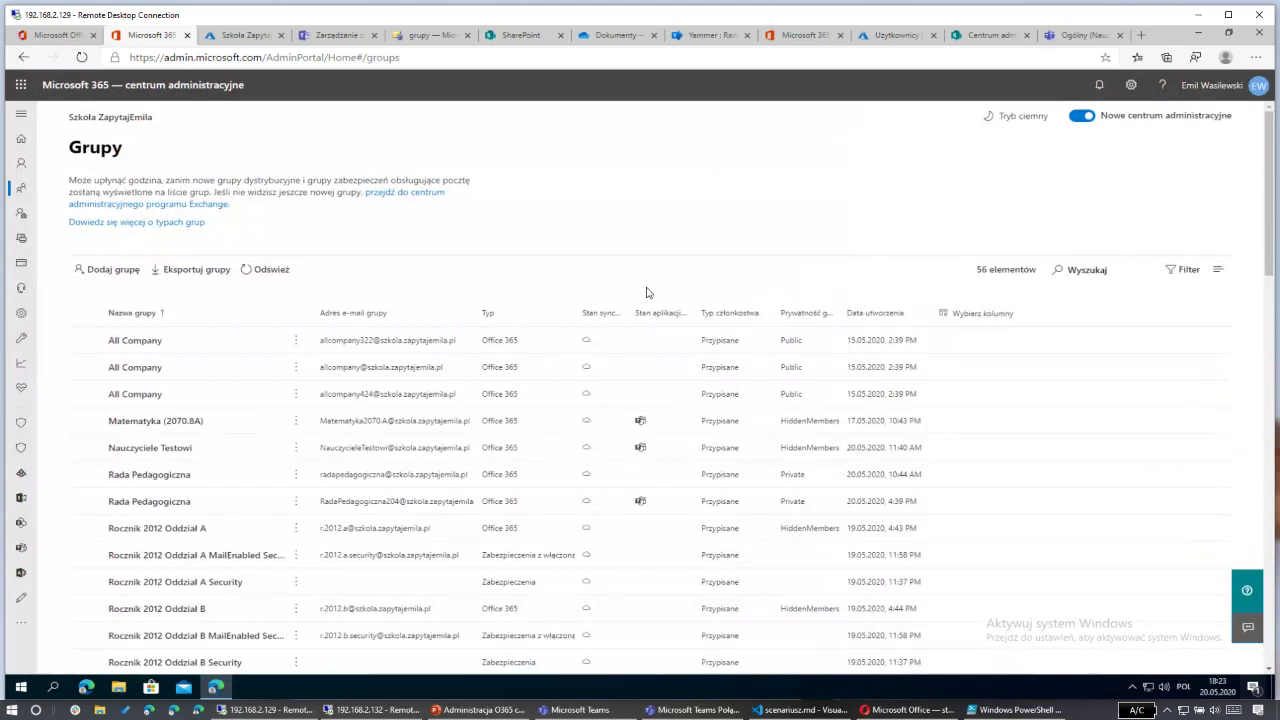
{"action": "scroll", "coordinate": [646, 295], "scroll_direction": "down", "scroll_amount": 1}
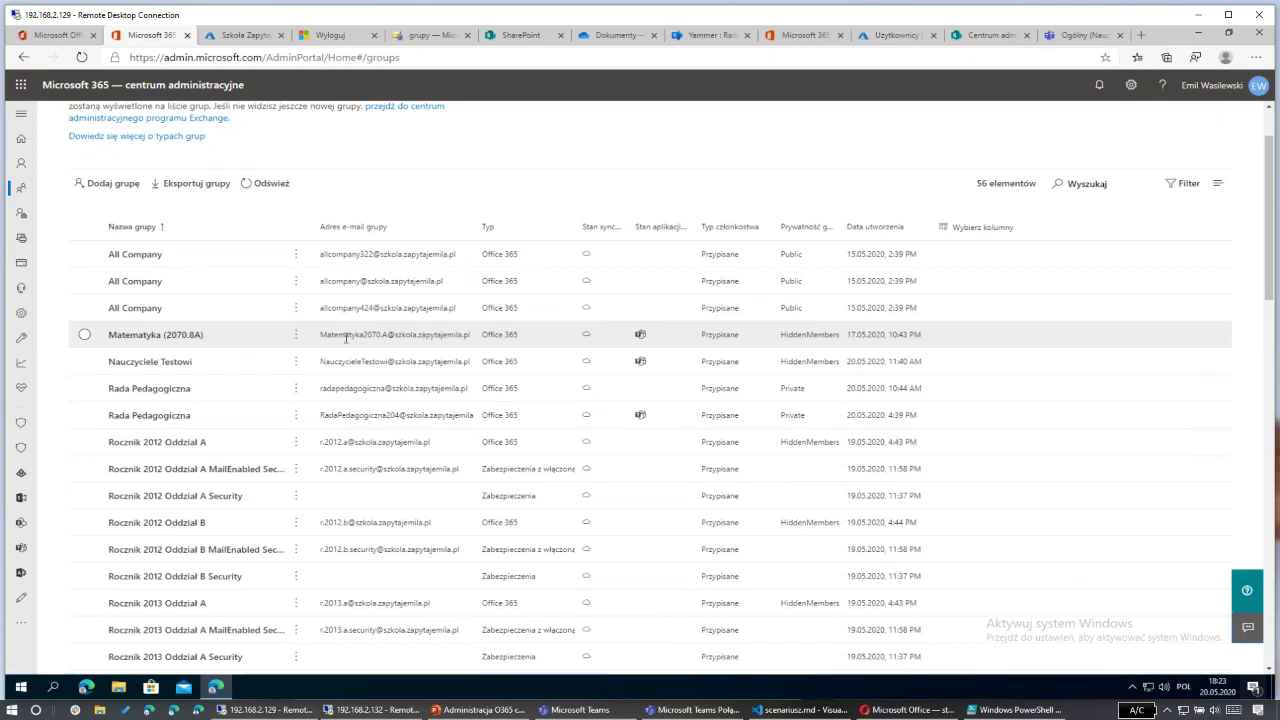
Step: Open the Matematyka (2070.8A) group and re-authenticate with the administrator account, staying signed in
{"action": "left_click_drag", "start_coordinate": [484, 335], "coordinate": [549, 334]}
{"action": "left_click", "coordinate": [630, 340]}
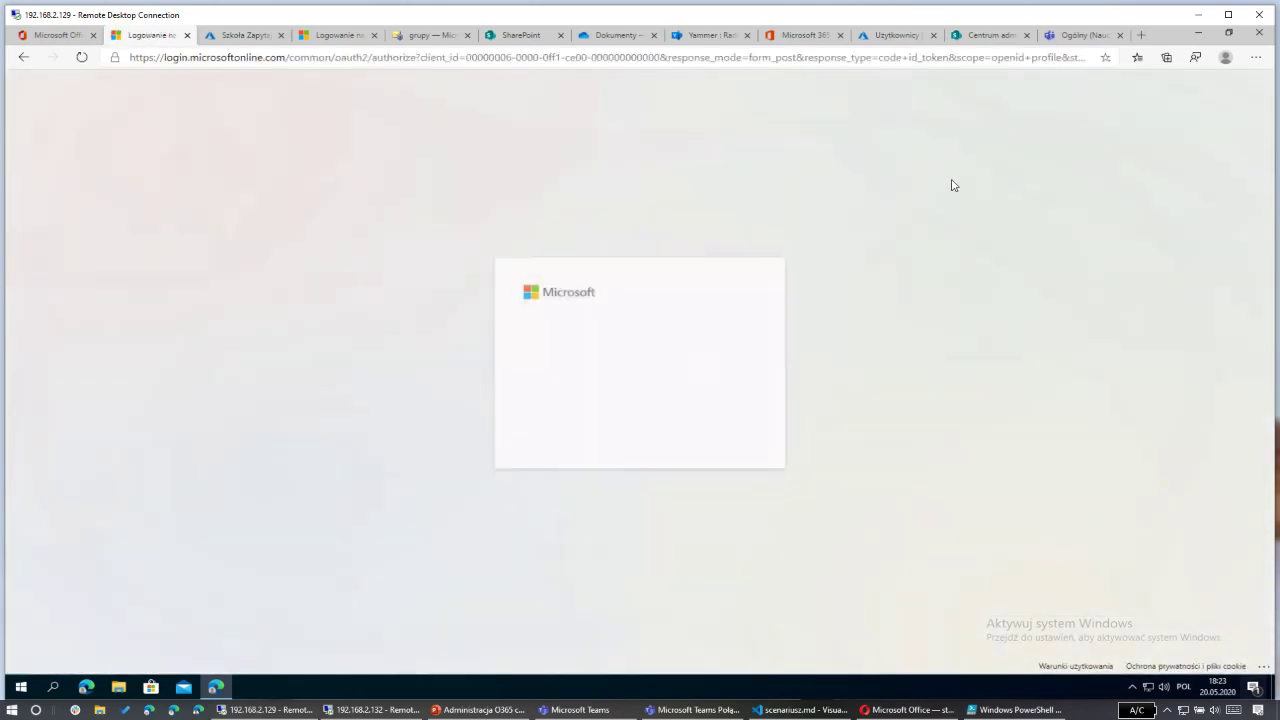
{"action": "left_click", "coordinate": [640, 358]}
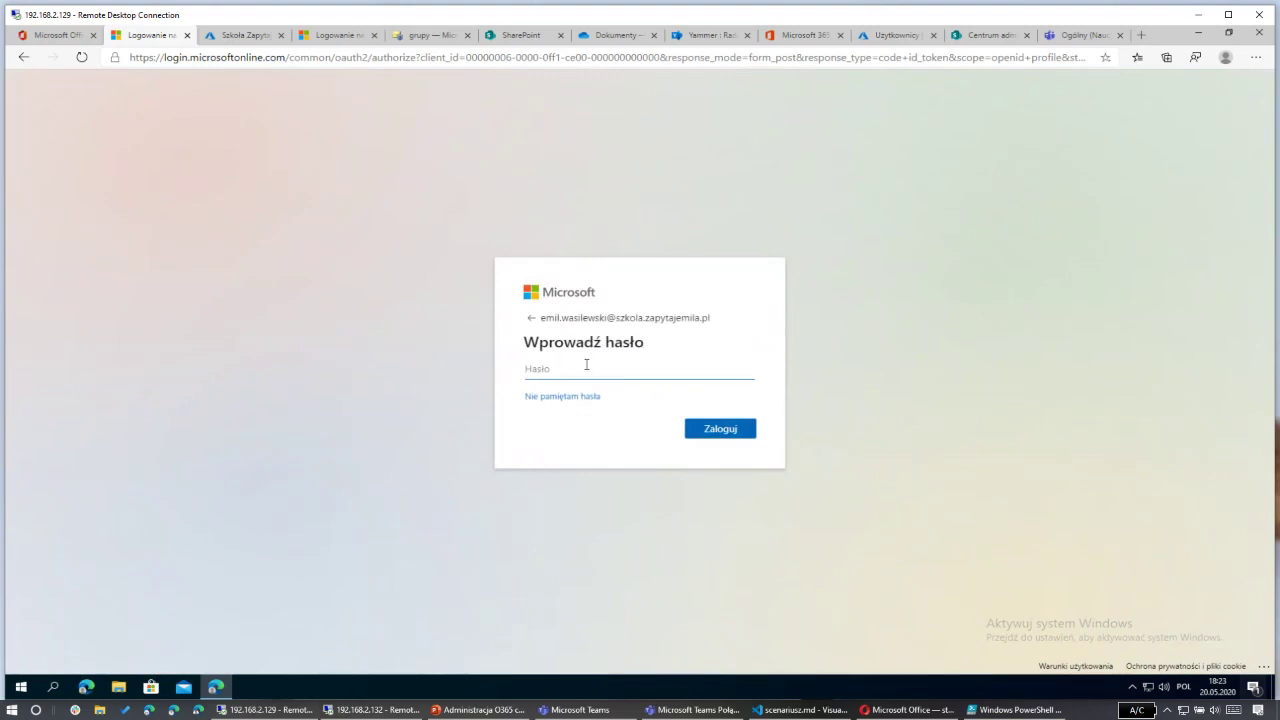
{"action": "type", "text": "••••••"}
{"action": "key", "text": "Return"}
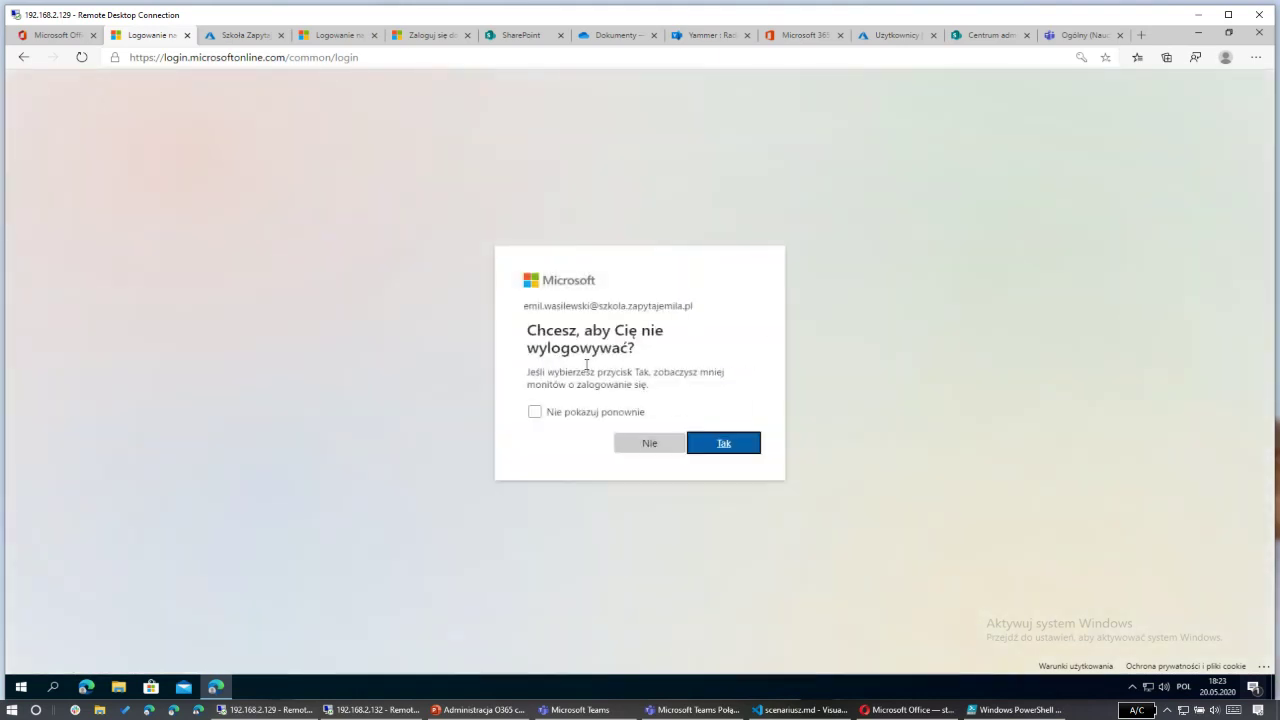
{"action": "left_click", "coordinate": [723, 443]}
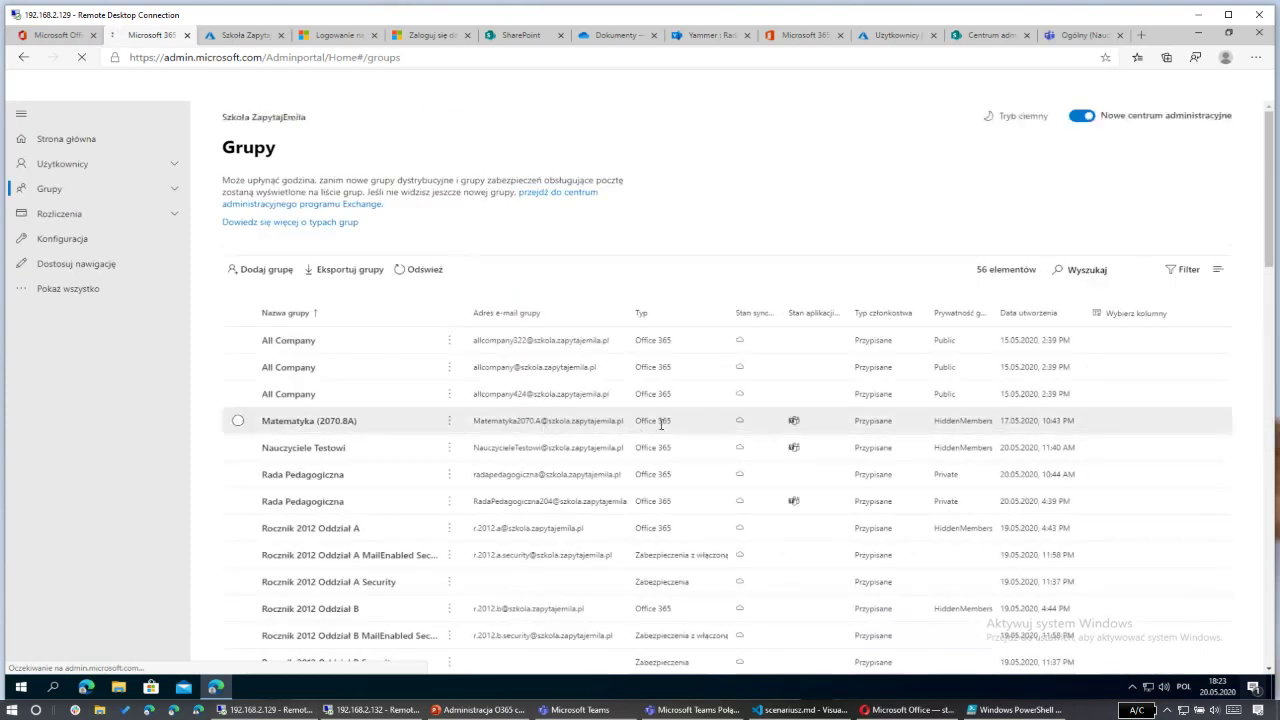
{"action": "mouse_move", "coordinate": [789, 429]}
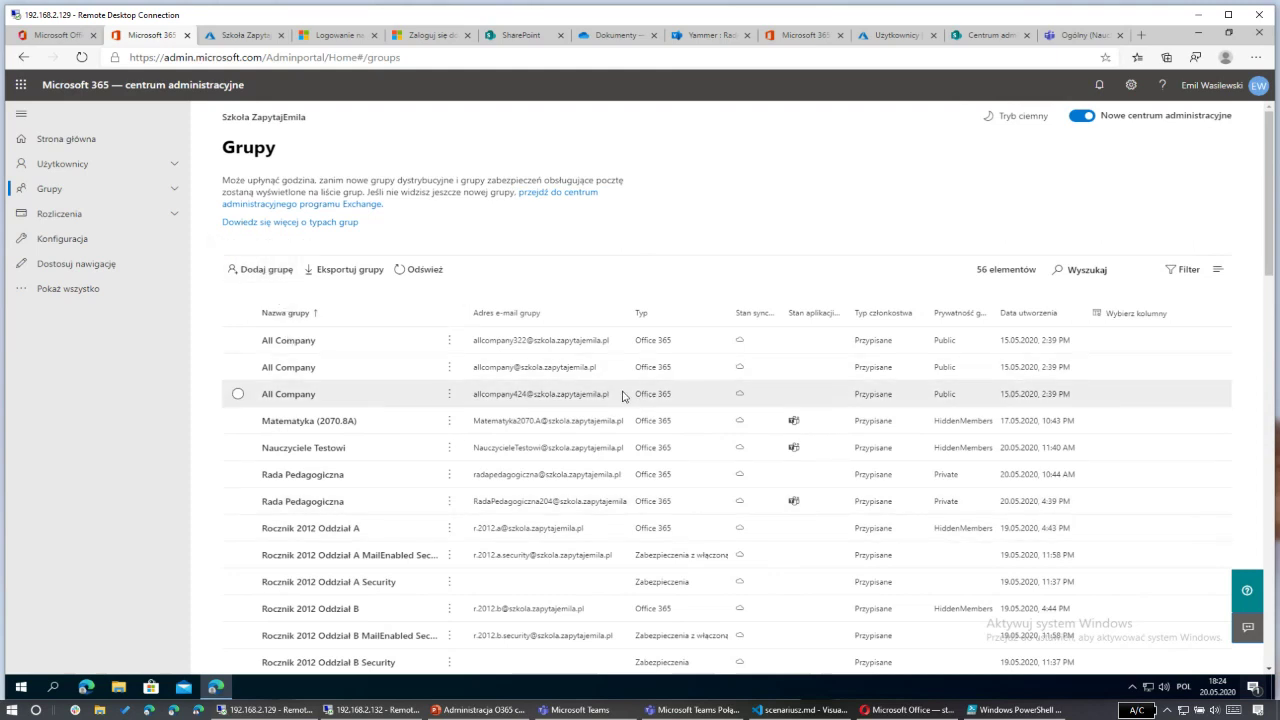
{"action": "scroll", "coordinate": [615, 395], "scroll_direction": "down", "scroll_amount": 1}
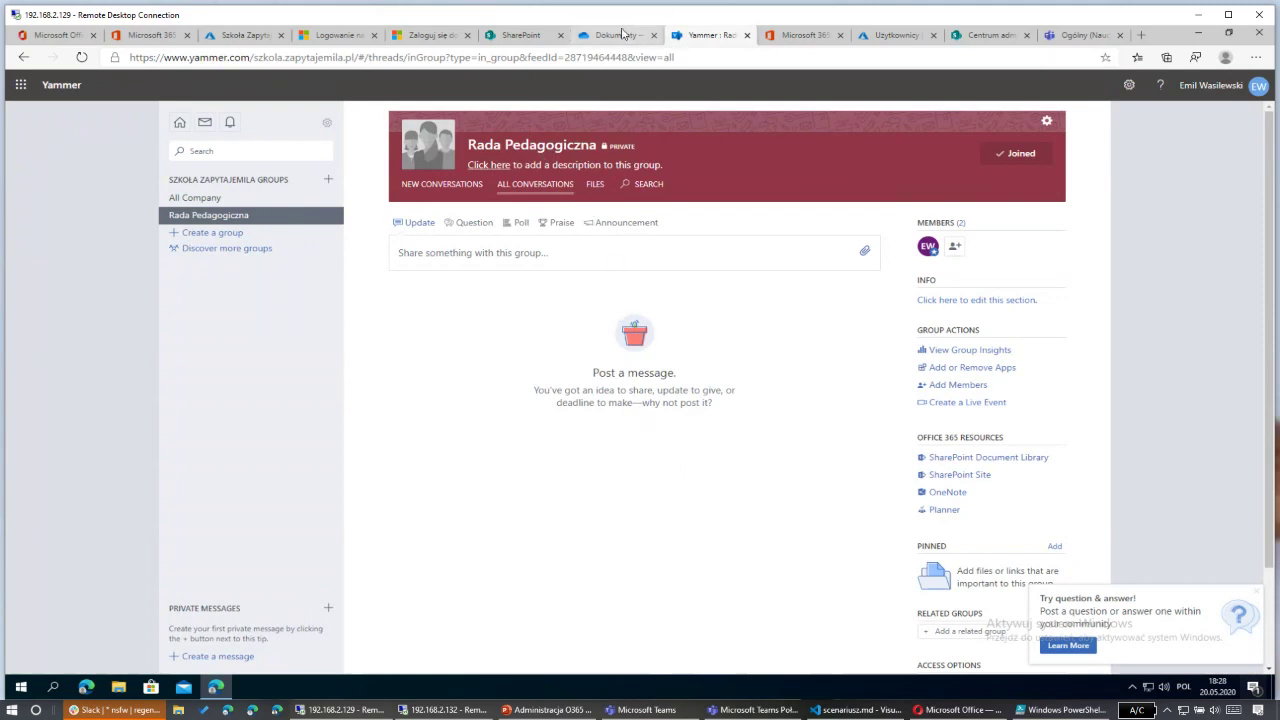
Step: Open and close the details of the first, private Rada Pedagogiczna group created at 10:44 AM
{"action": "left_click", "coordinate": [150, 37]}
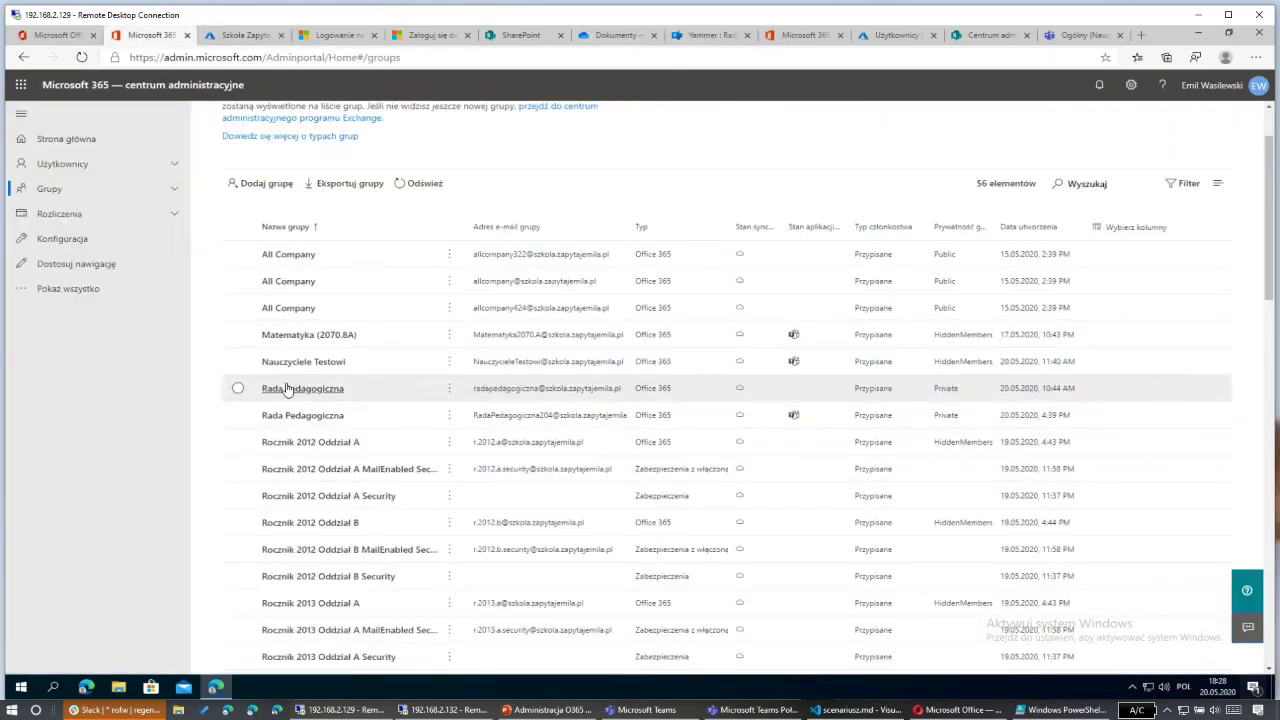
{"action": "left_click_drag", "start_coordinate": [475, 390], "coordinate": [684, 393]}
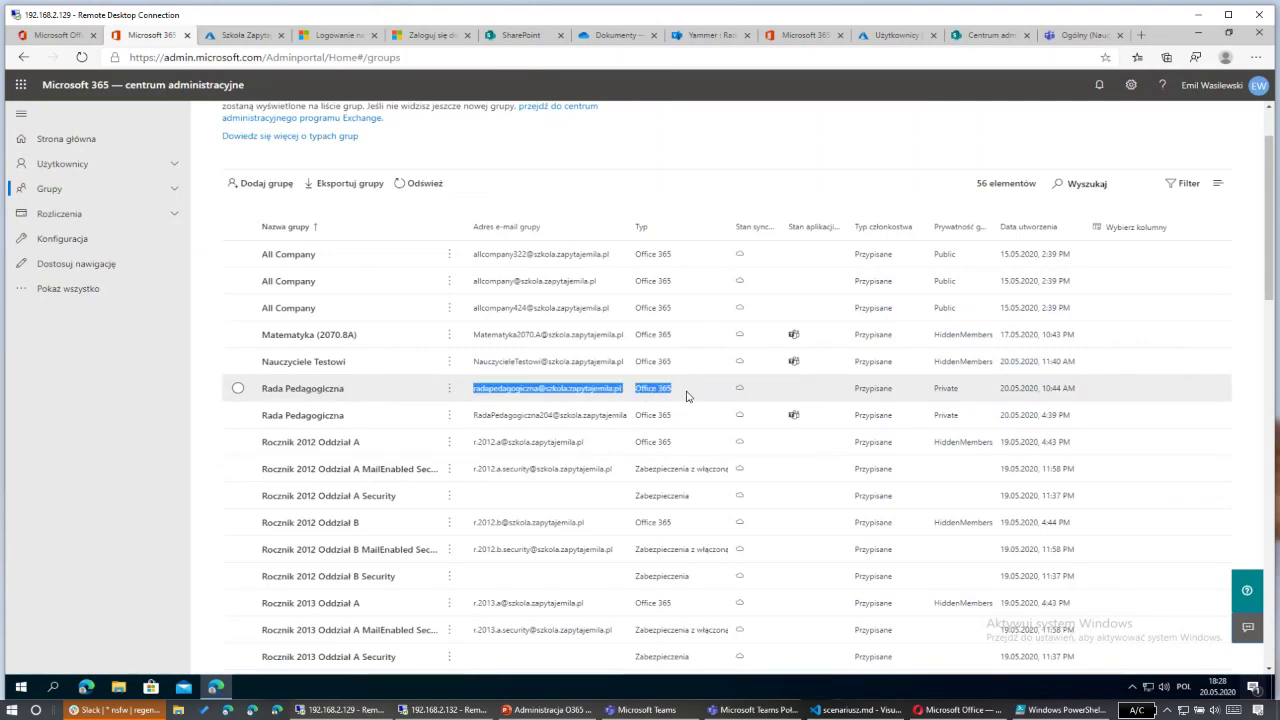
{"action": "left_click", "coordinate": [686, 395]}
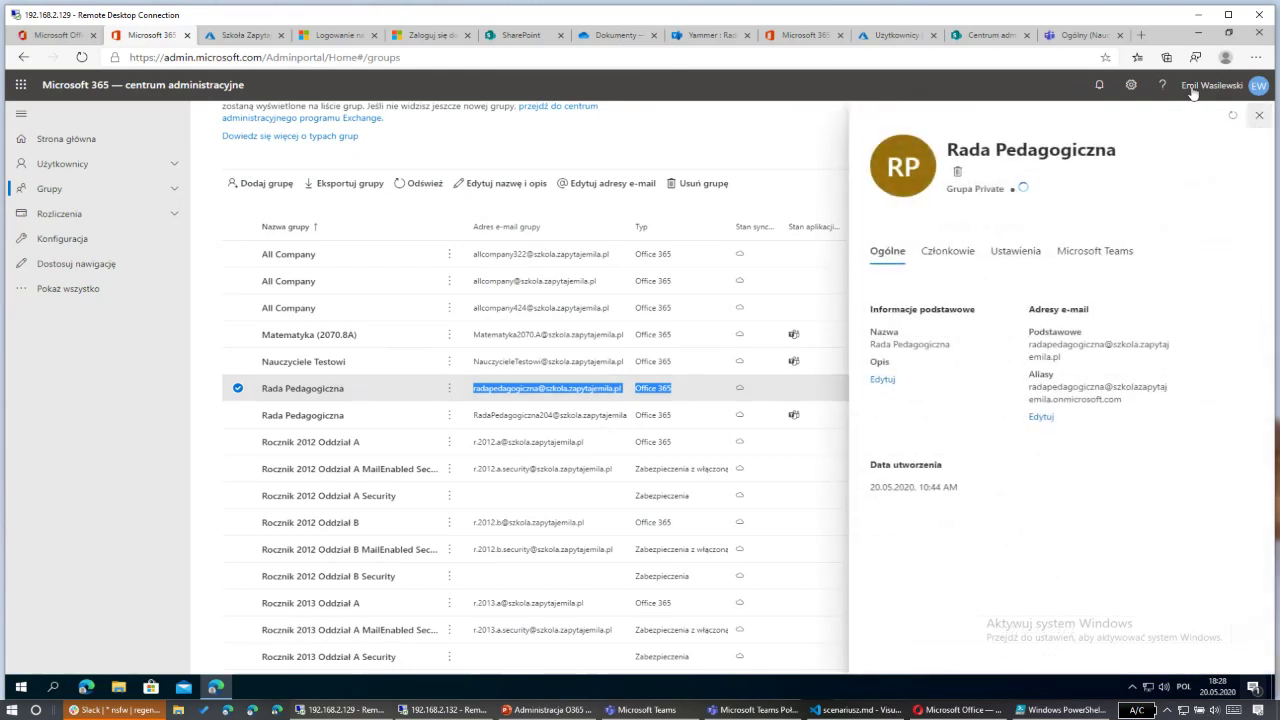
{"action": "key", "text": "Escape"}
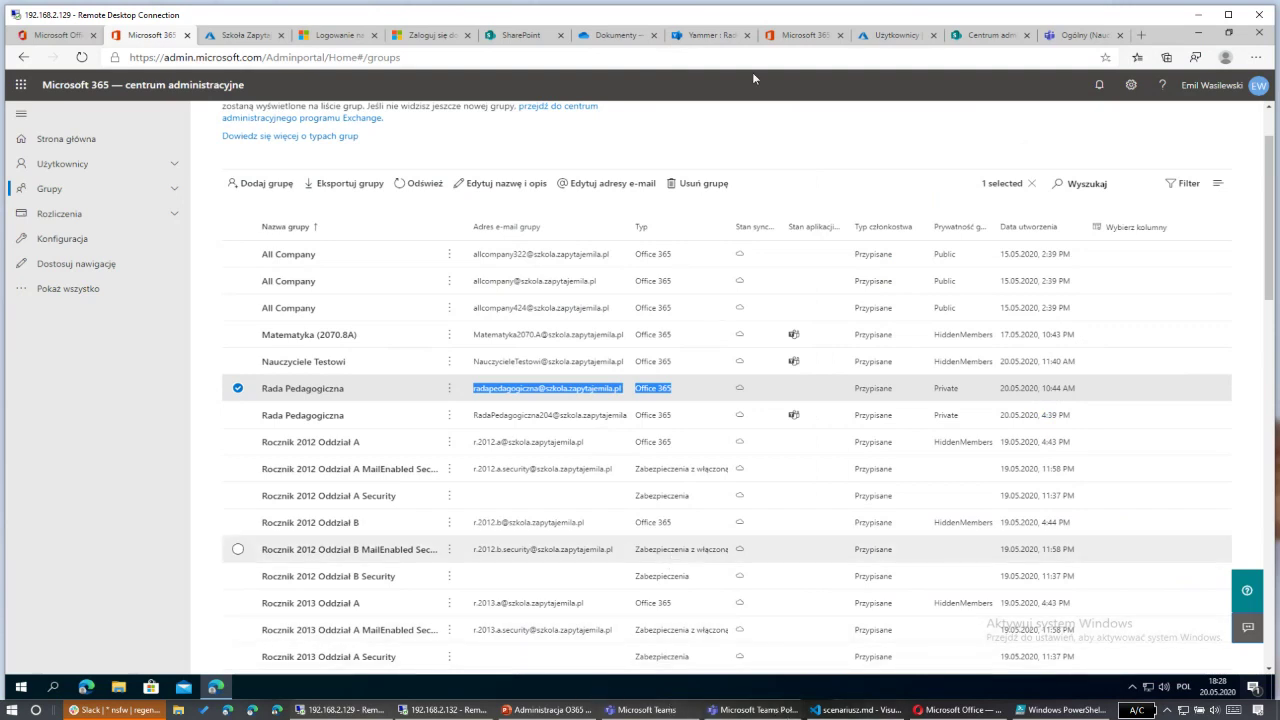
{"action": "left_click", "coordinate": [441, 710]}
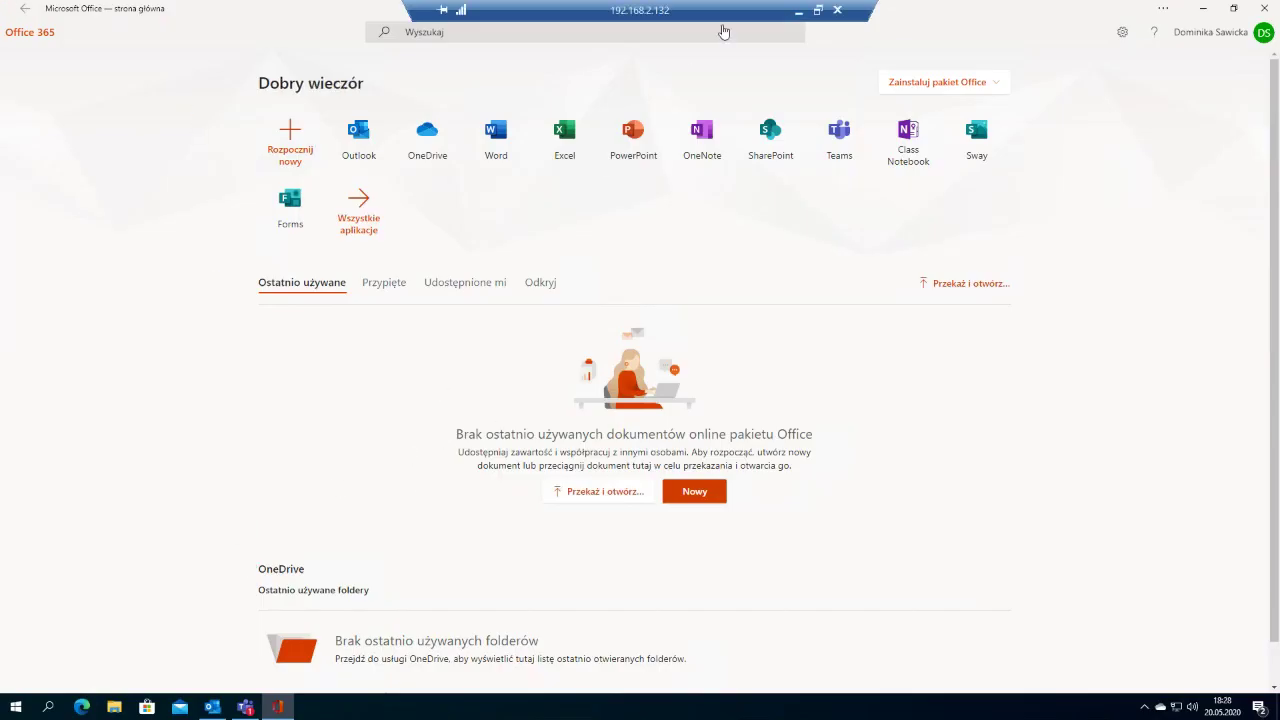
Step: On the 192.168.2.132 machine, view the Rada Pedagogiczna team in Teams, then minimize that session
{"action": "left_click", "coordinate": [245, 707]}
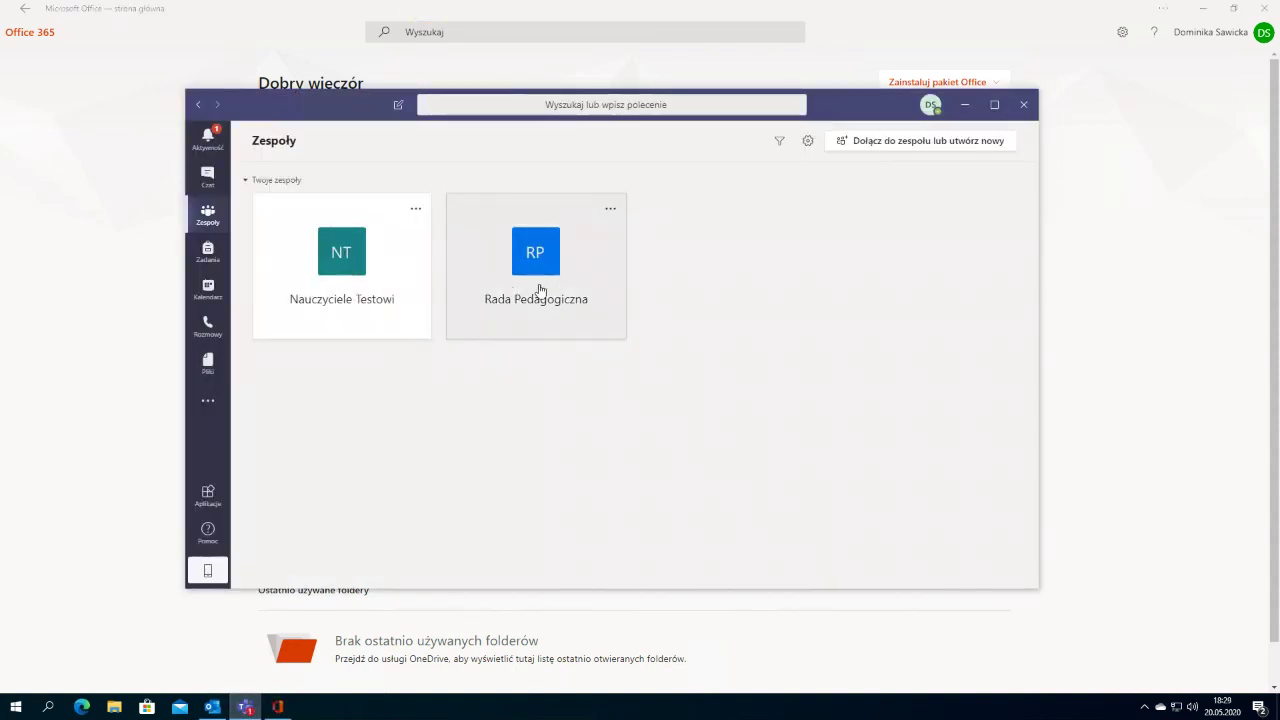
{"action": "left_click", "coordinate": [537, 279]}
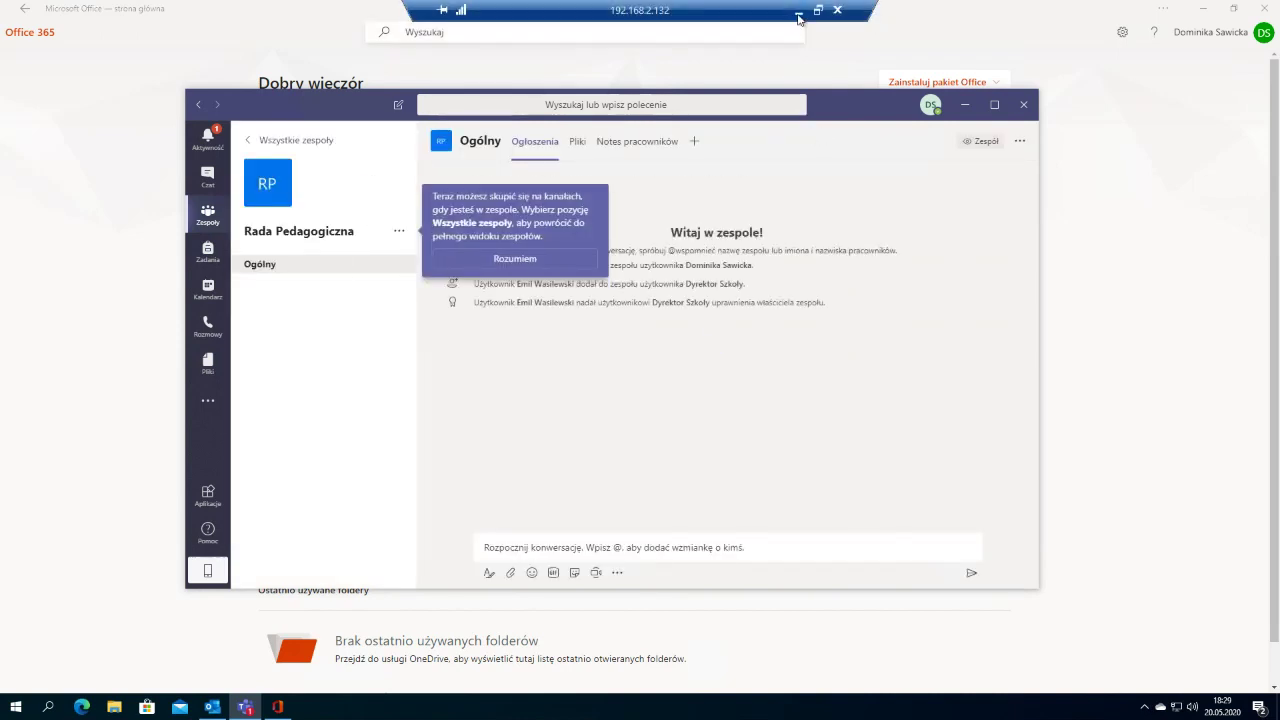
{"action": "left_click", "coordinate": [799, 18]}
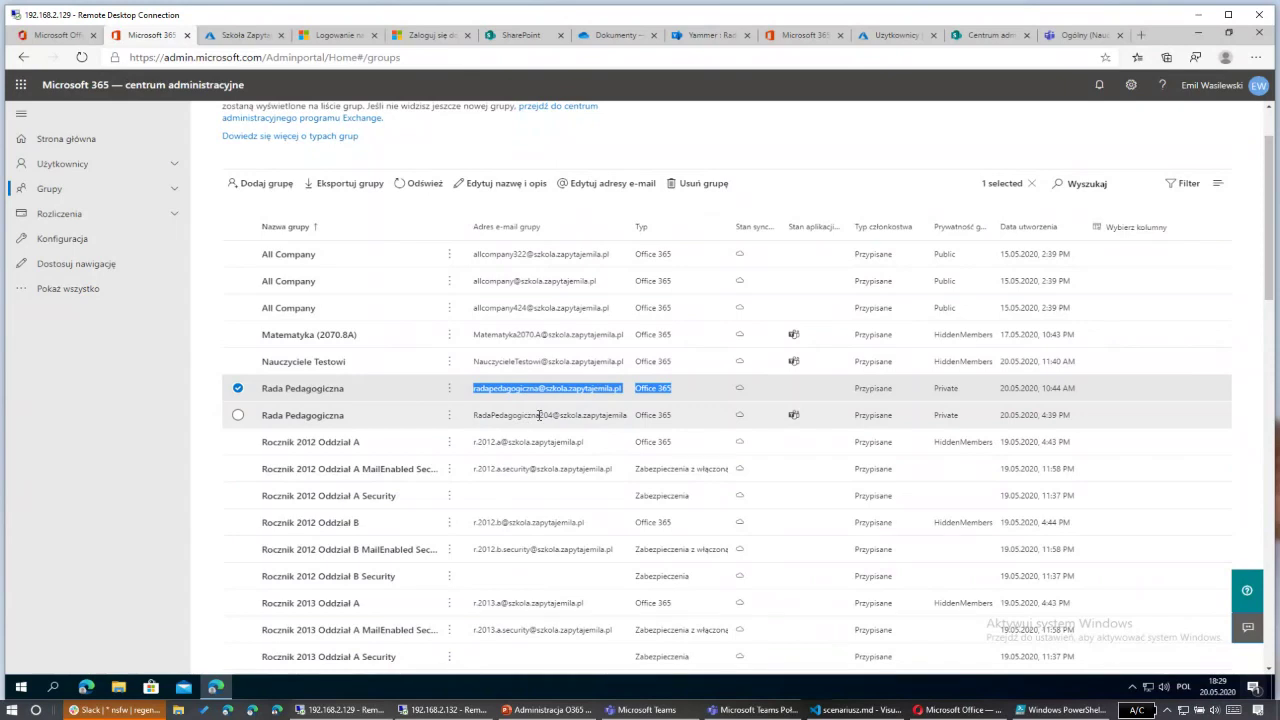
Step: View and close the details of the Rada Pedagogiczna group whose address contains 204
{"action": "left_click_drag", "start_coordinate": [536, 415], "coordinate": [556, 415]}
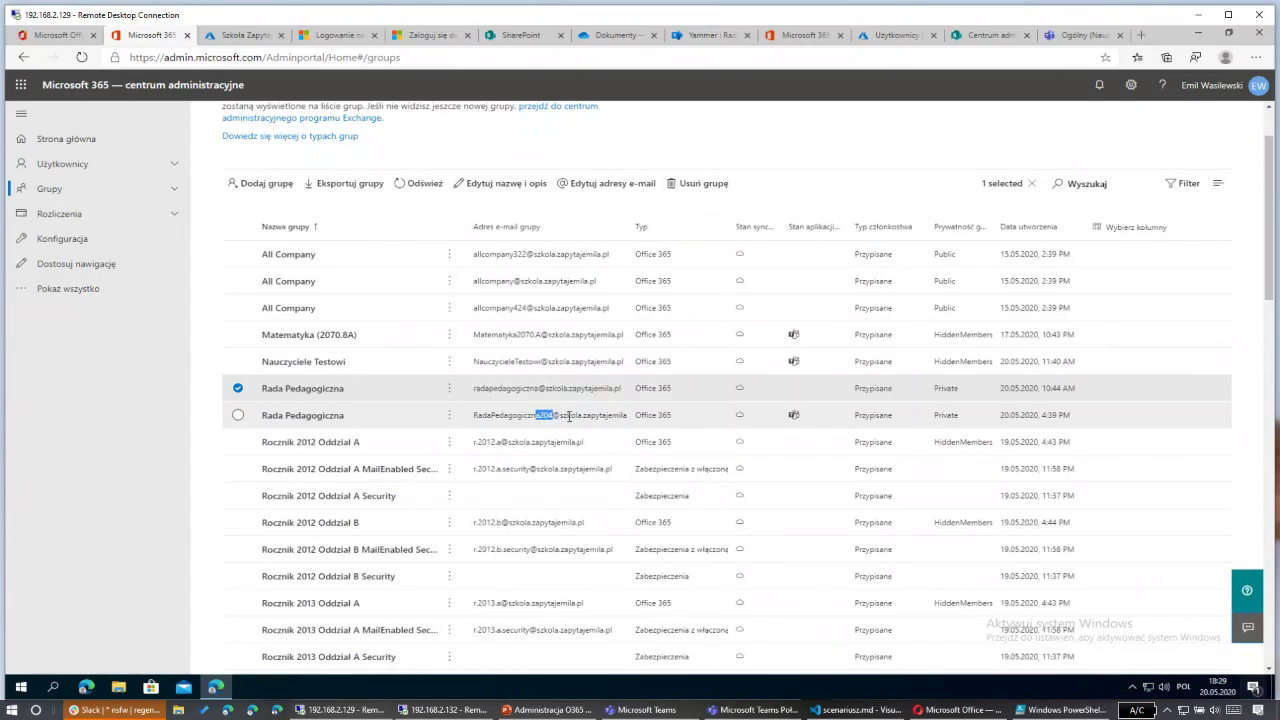
{"action": "left_click", "coordinate": [570, 416]}
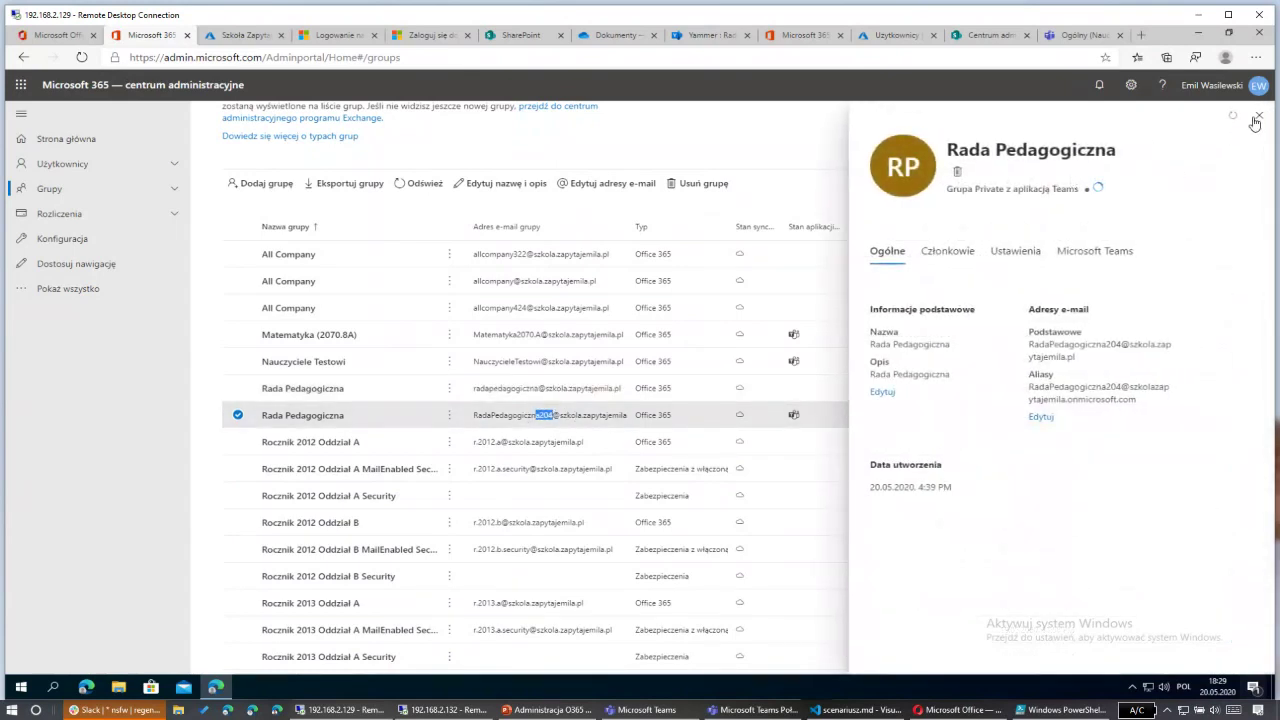
{"action": "left_click", "coordinate": [820, 405]}
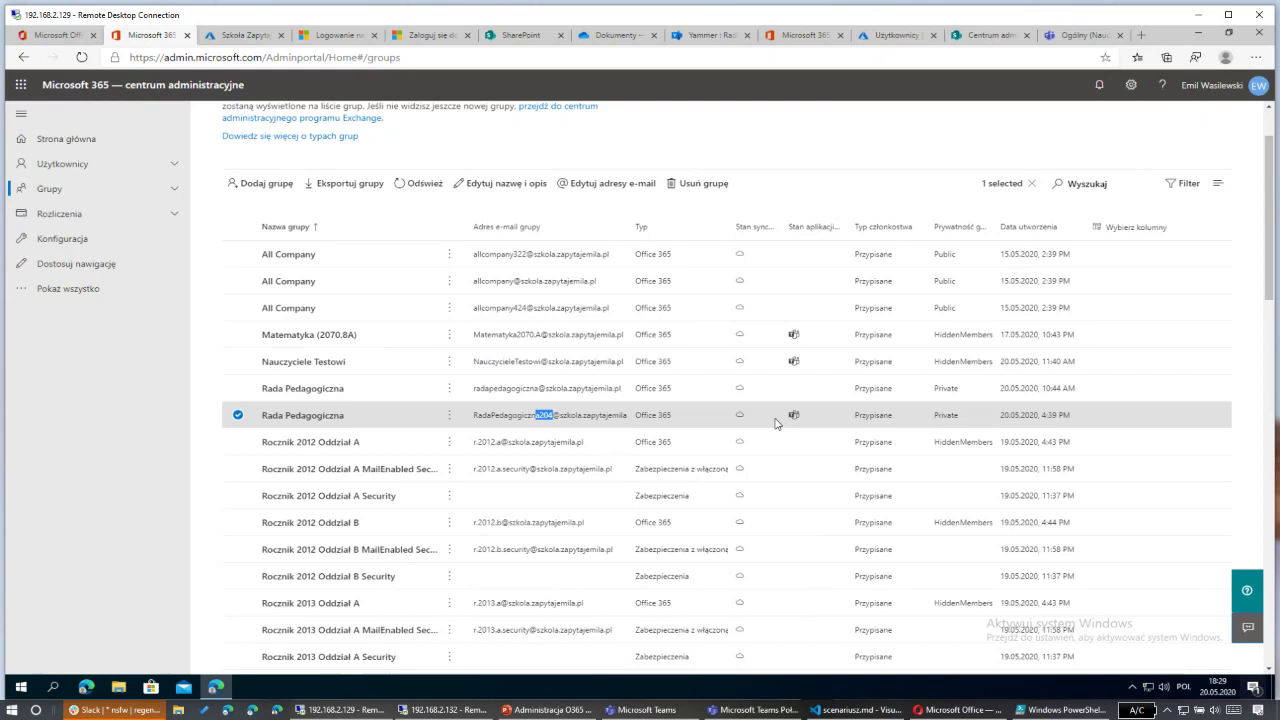
Step: Close the Slack window from its taskbar button
{"action": "right_click", "coordinate": [122, 695]}
{"action": "left_click", "coordinate": [120, 686]}
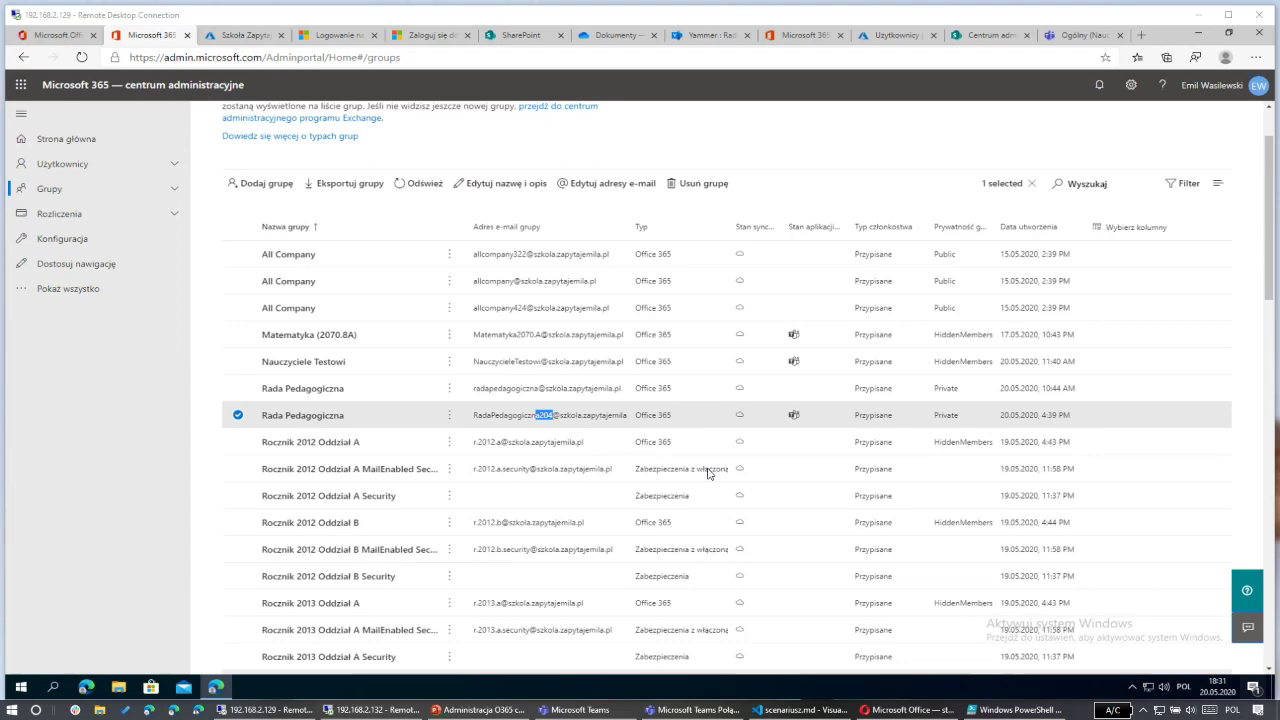
Step: In Opera, view the Matematyka (2070.8A) channel, the teams list and join-or-create page, then minimize Opera
{"action": "left_click", "coordinate": [906, 711]}
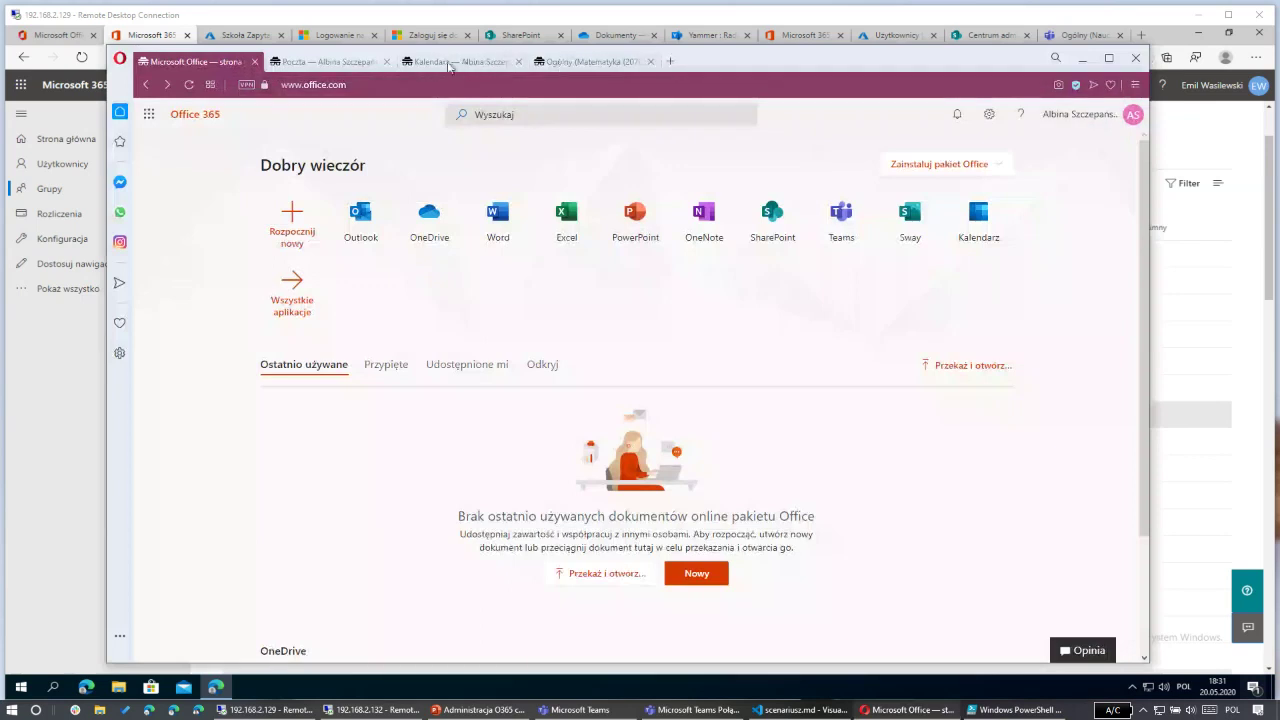
{"action": "left_click", "coordinate": [600, 62]}
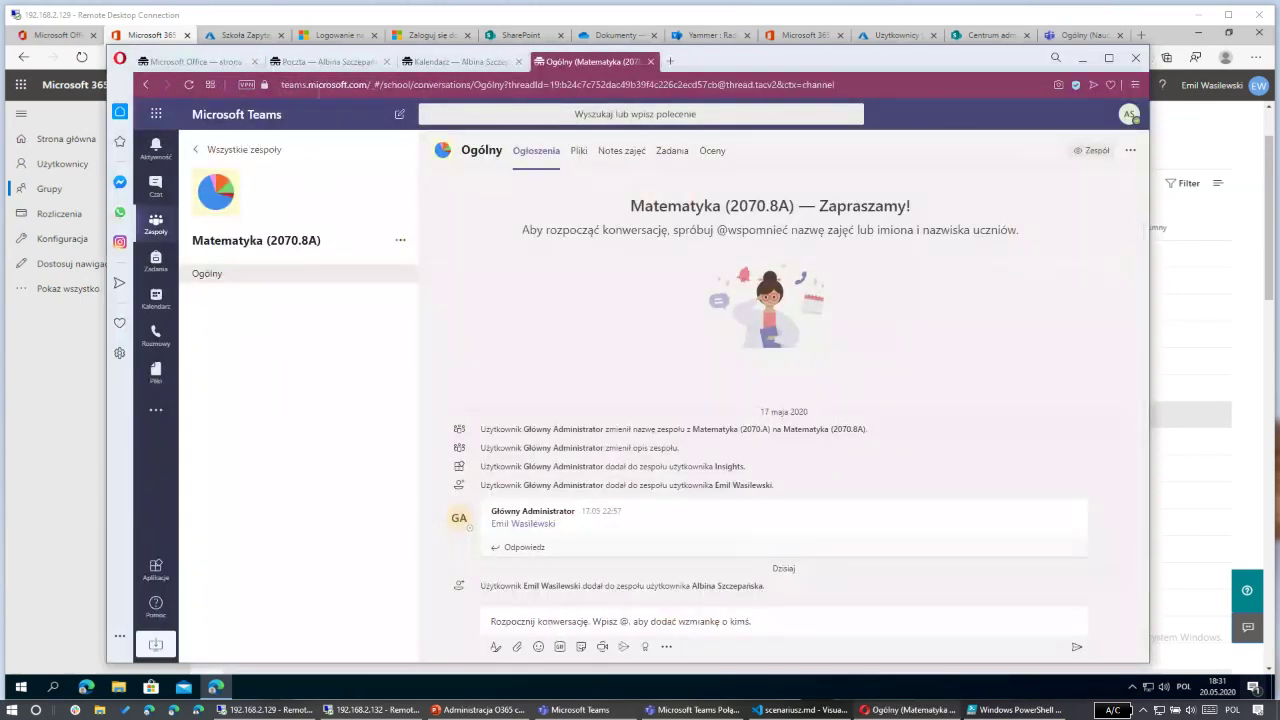
{"action": "left_click", "coordinate": [156, 226]}
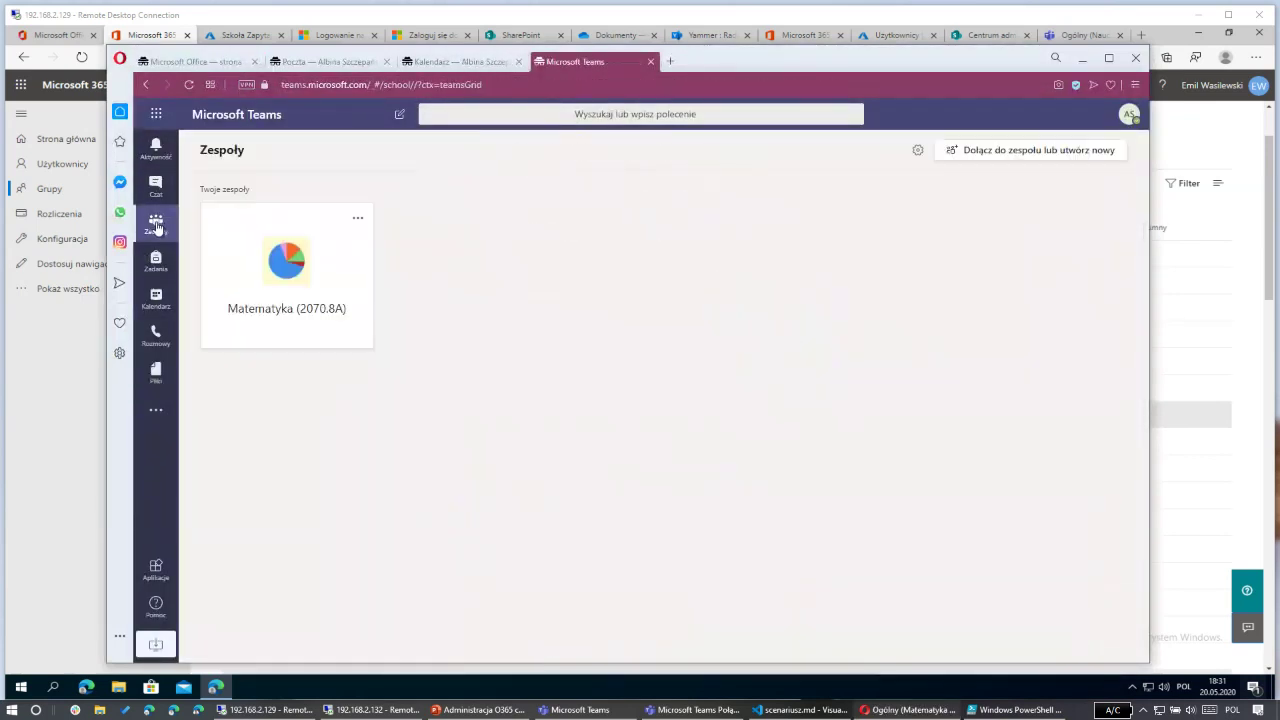
{"action": "left_click", "coordinate": [977, 151]}
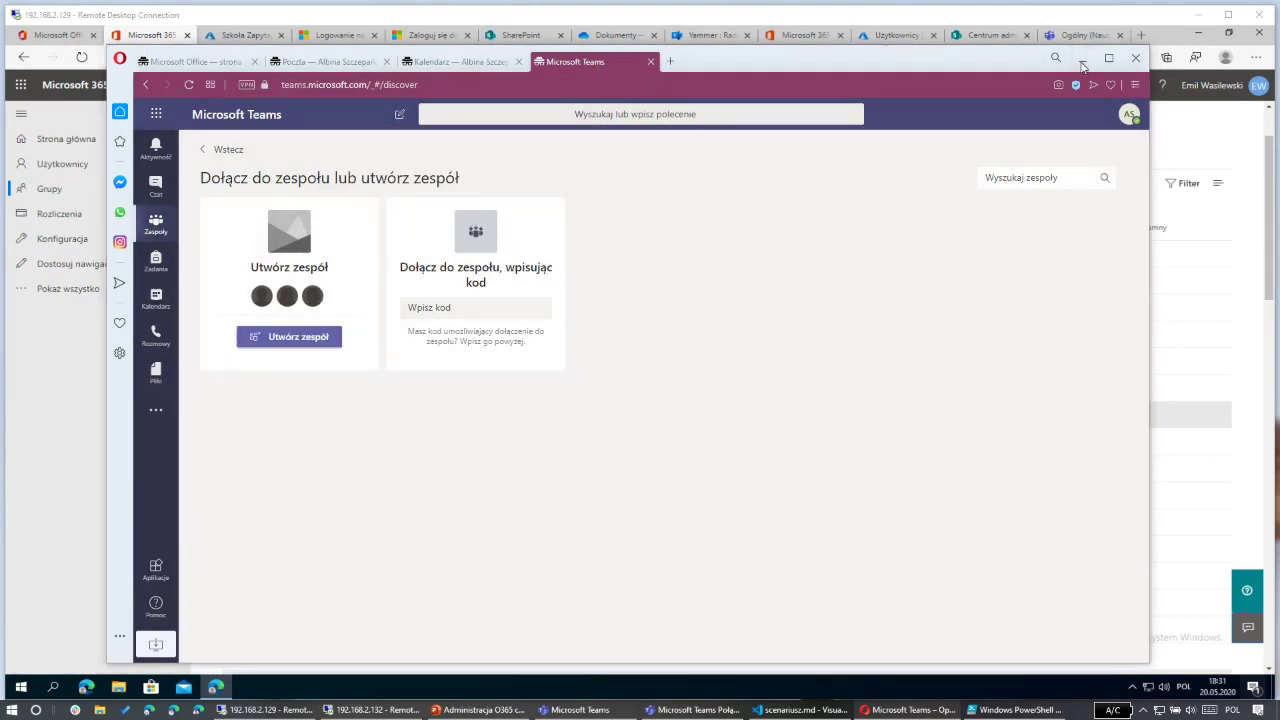
{"action": "left_click", "coordinate": [1082, 58]}
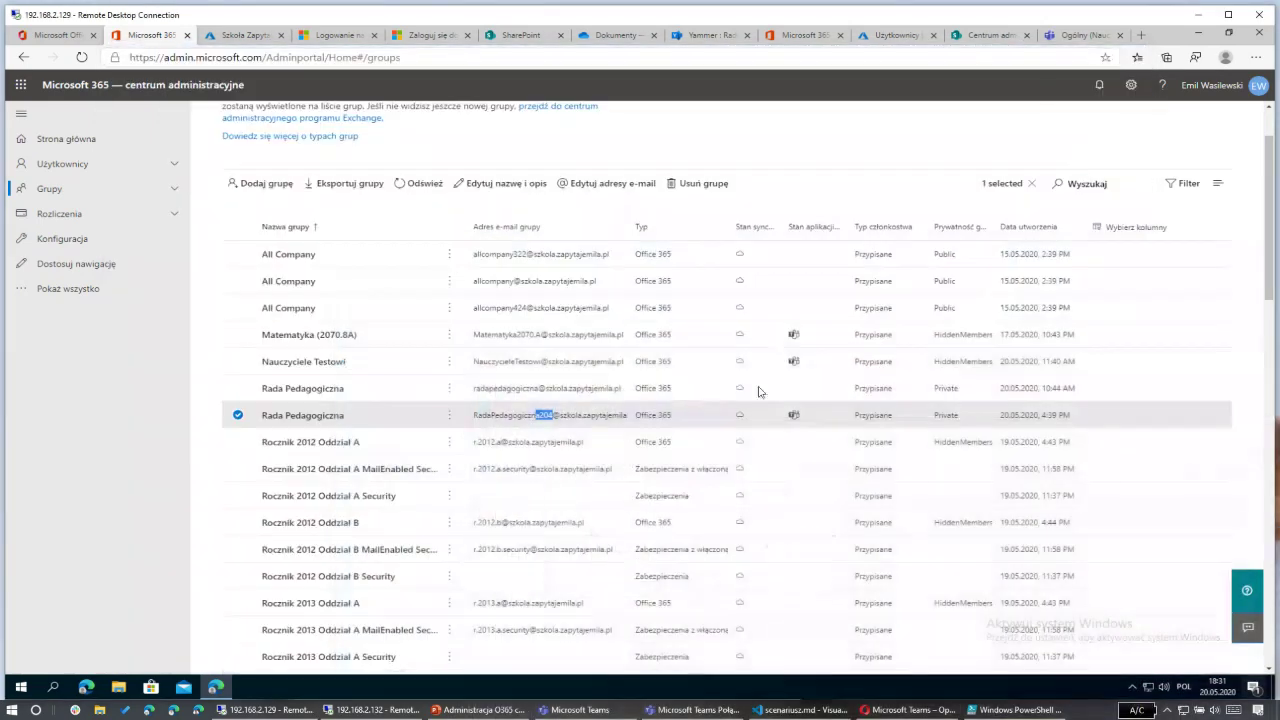
Step: View and close the details of the Rocznik 2012 Oddział A Security group with 15 members
{"action": "left_click", "coordinate": [675, 494]}
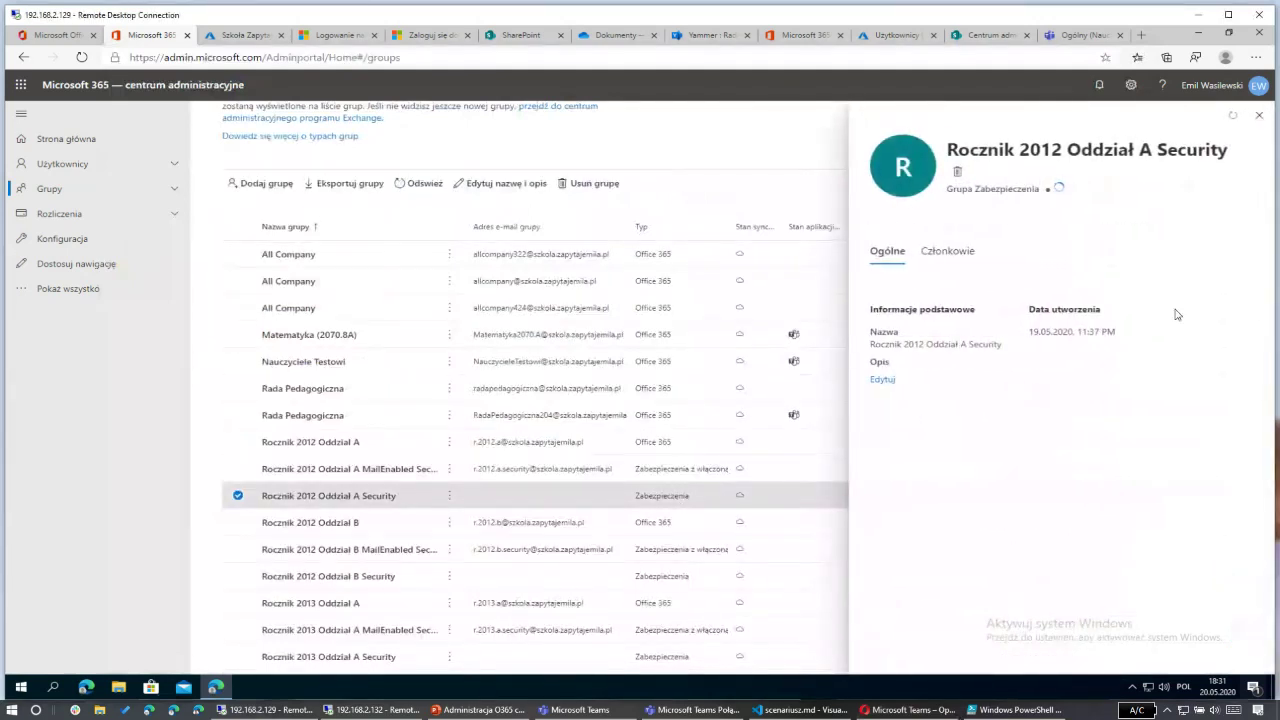
{"action": "left_click", "coordinate": [1259, 117]}
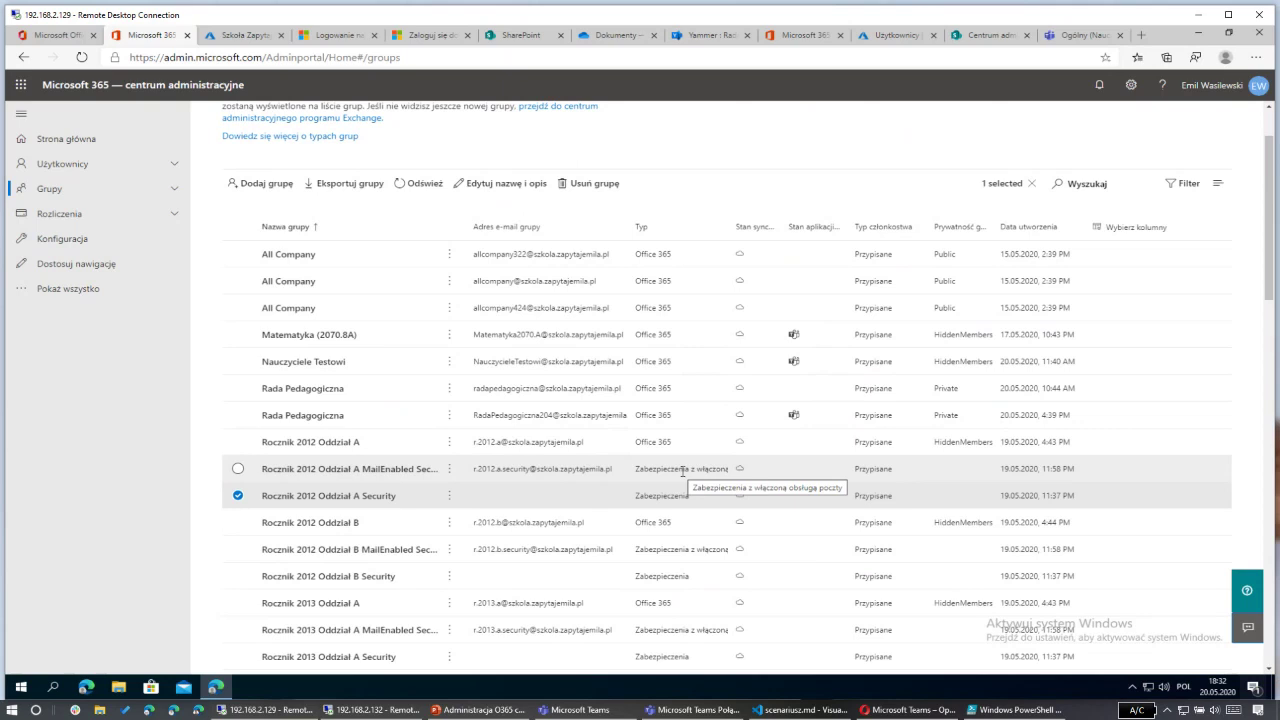
Step: Start a new mail-enabled security group and name it Uczniowie
{"action": "left_click", "coordinate": [266, 190]}
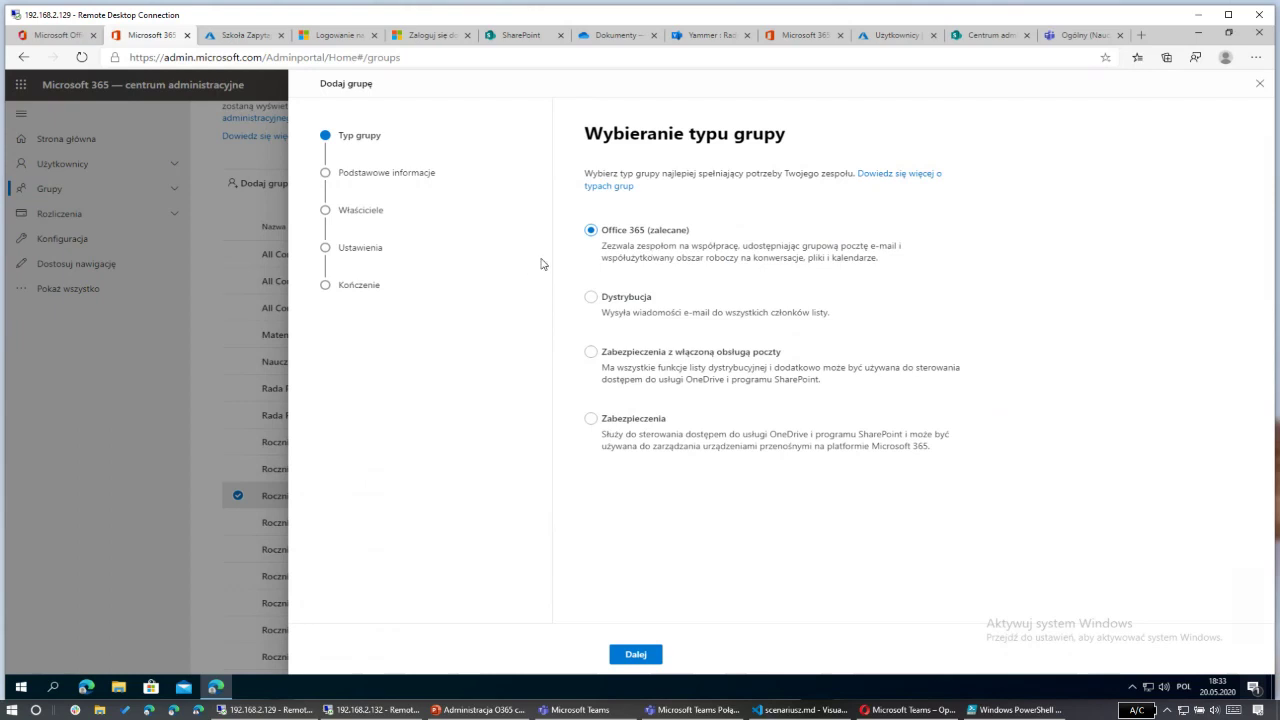
{"action": "left_click", "coordinate": [591, 352]}
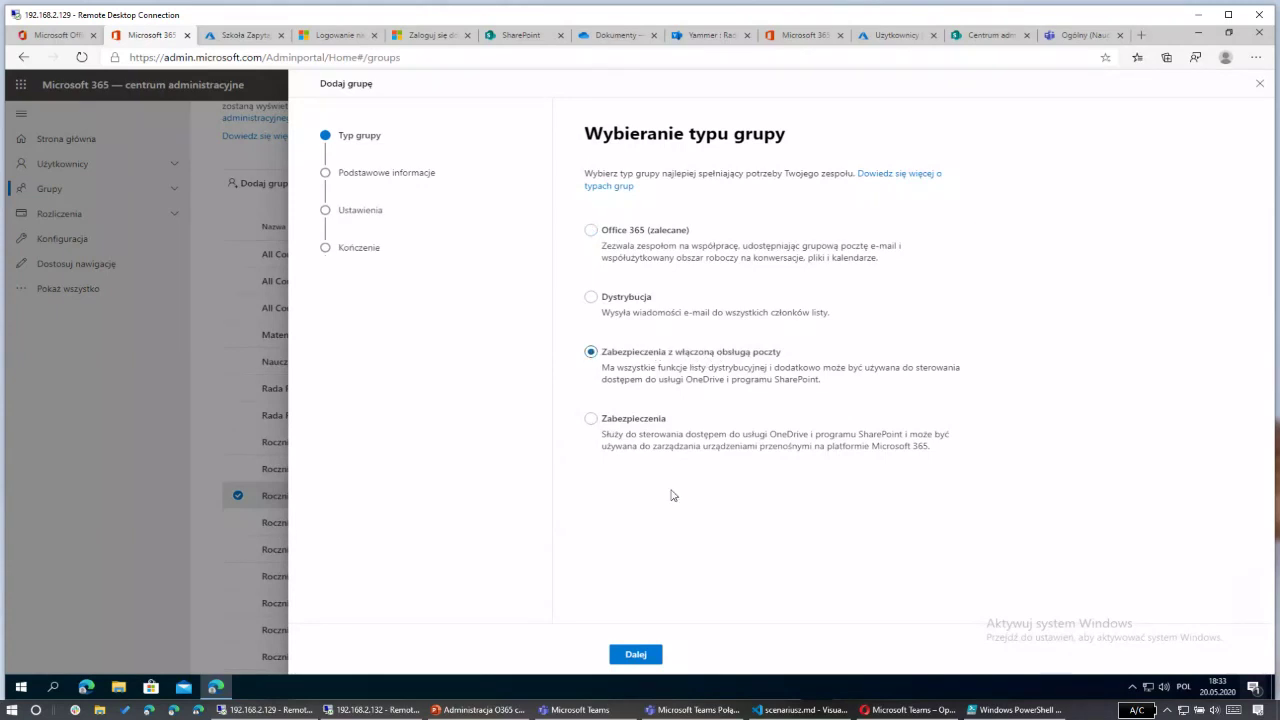
{"action": "left_click", "coordinate": [649, 653]}
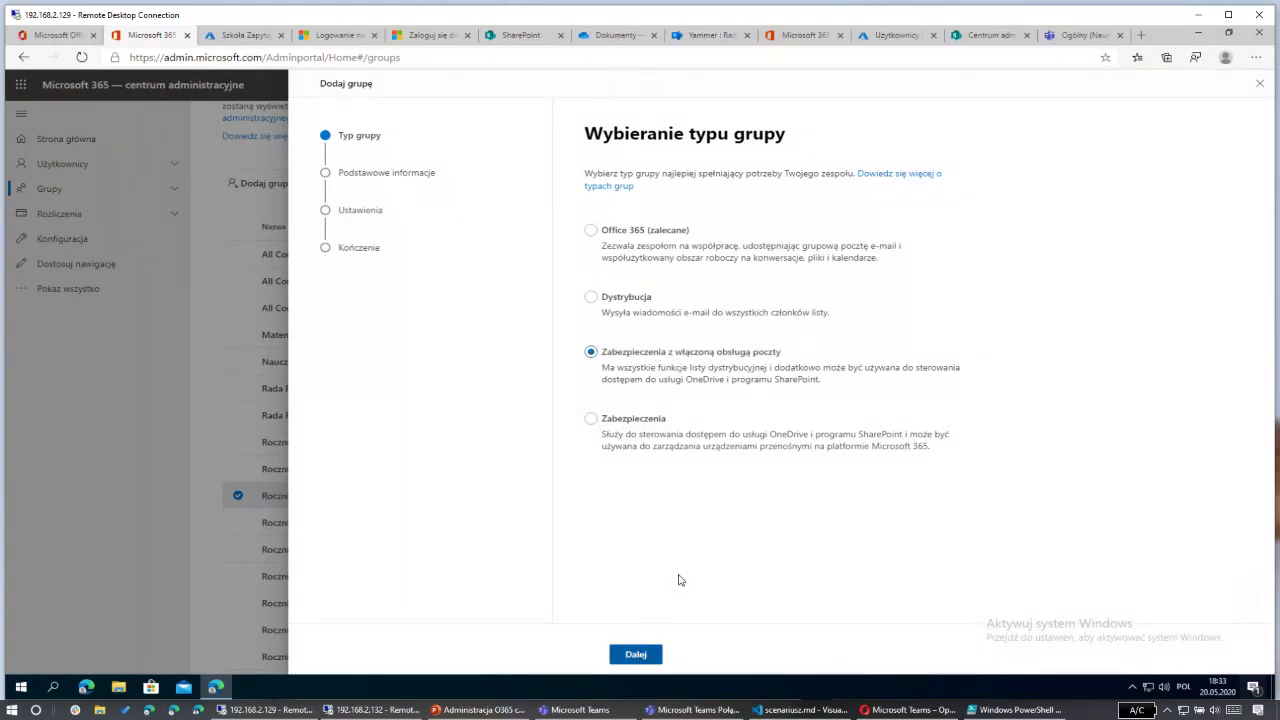
{"action": "left_click", "coordinate": [628, 233]}
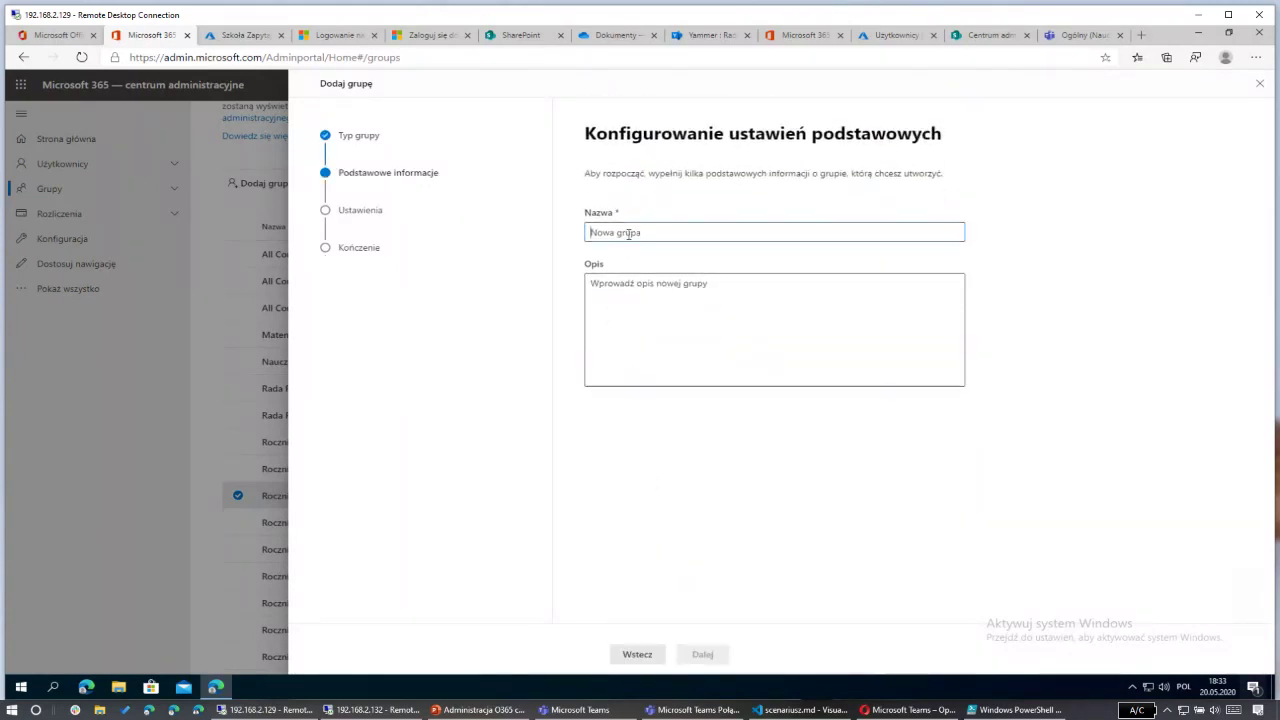
{"action": "type", "text": "Uczniowie"}
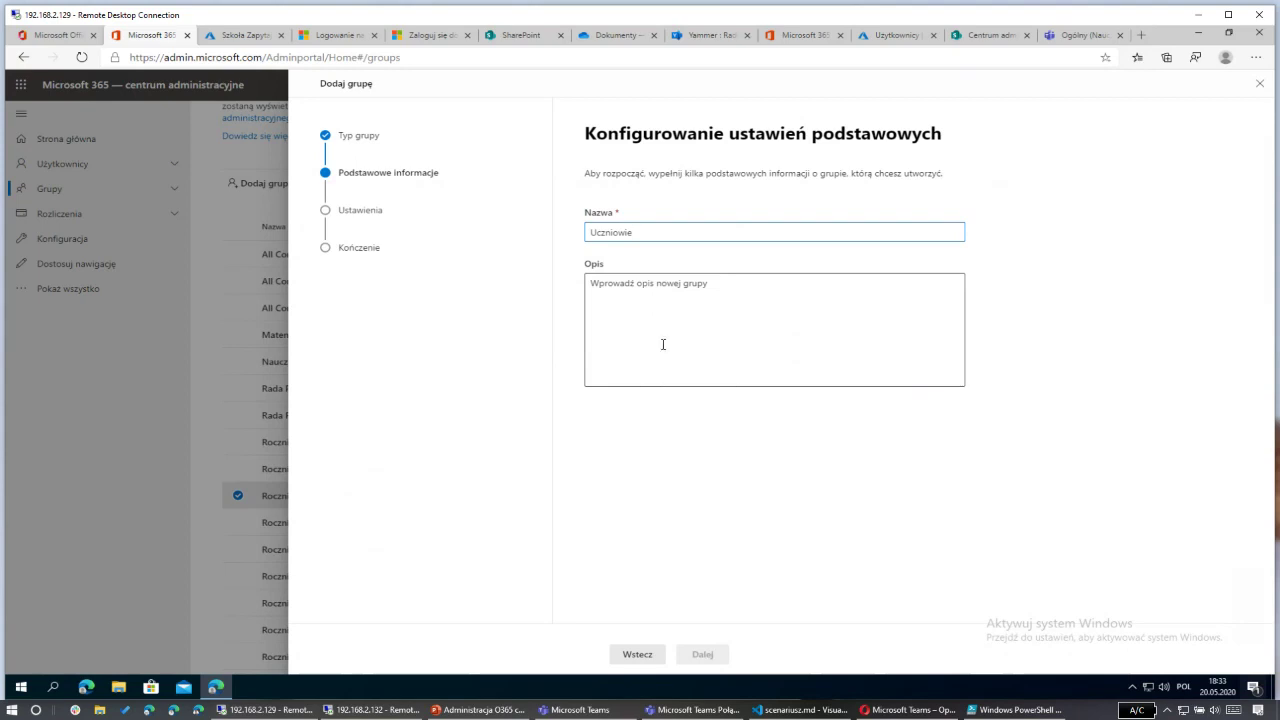
{"action": "left_click", "coordinate": [678, 484]}
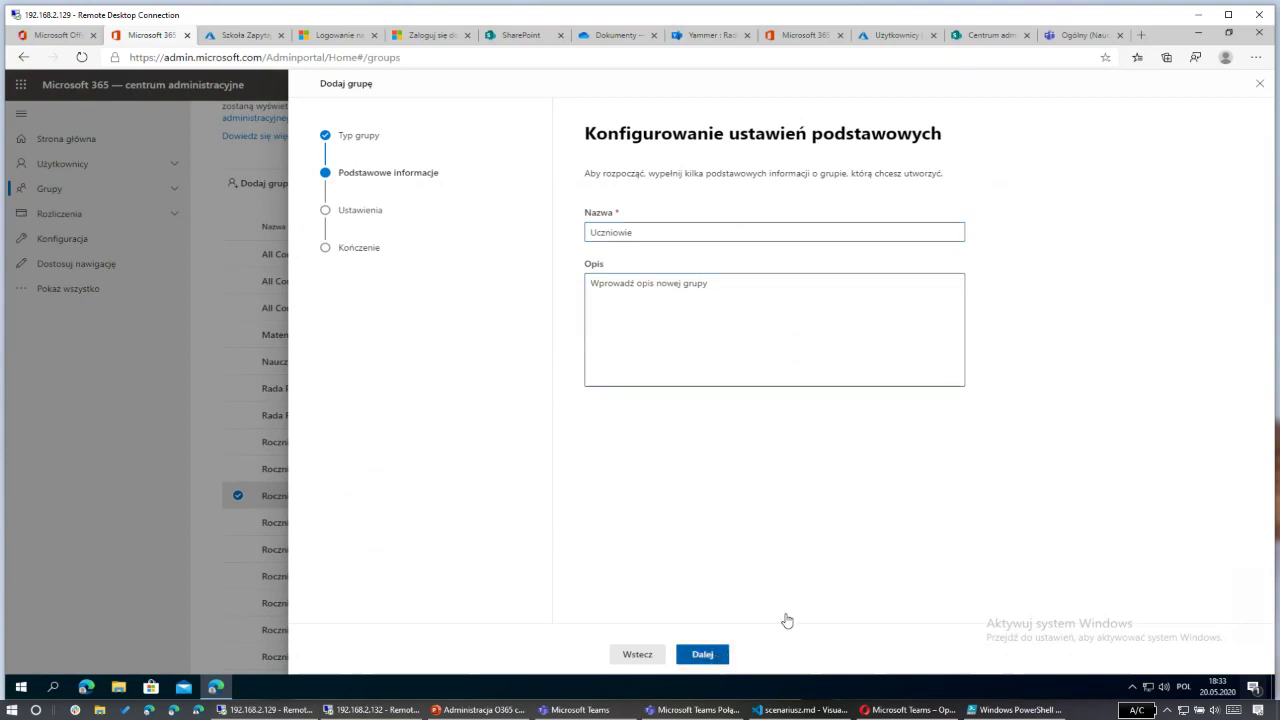
{"action": "key", "text": "Return"}
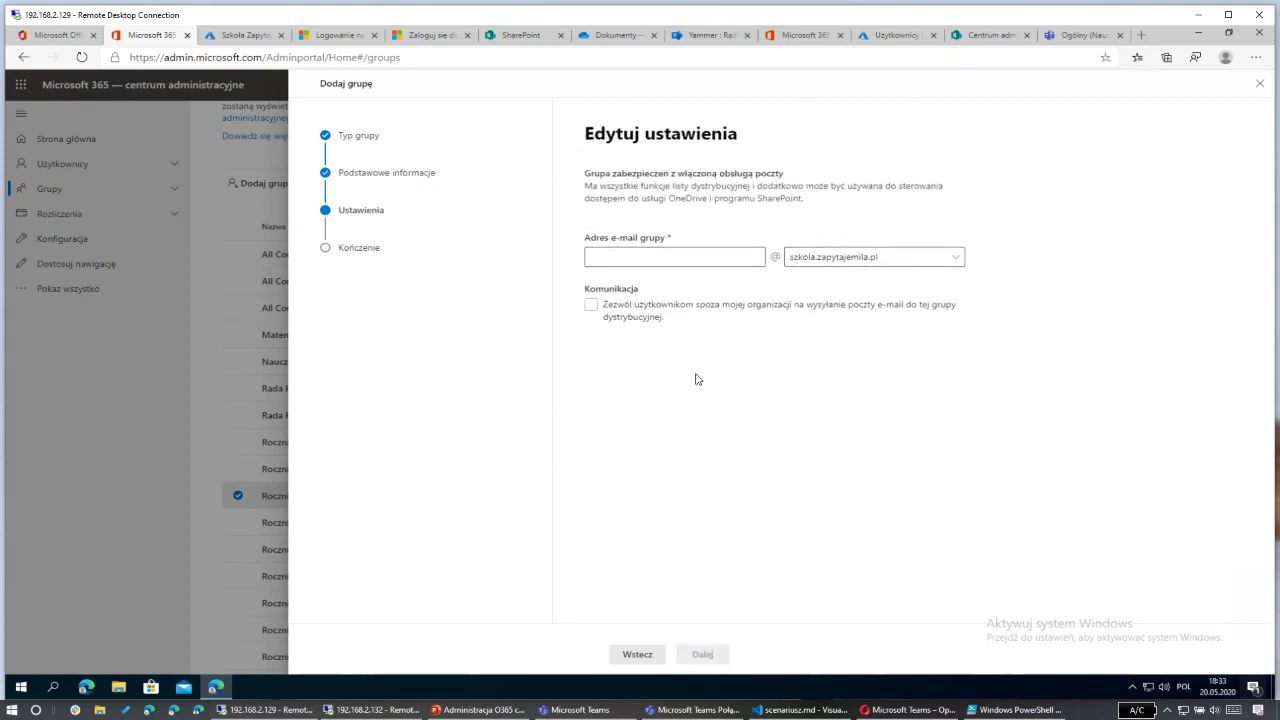
Step: Give it the address uczniowie, block external senders, and create the group
{"action": "left_click", "coordinate": [674, 262]}
{"action": "type", "text": "uczniowie"}
{"action": "left_click", "coordinate": [658, 320]}
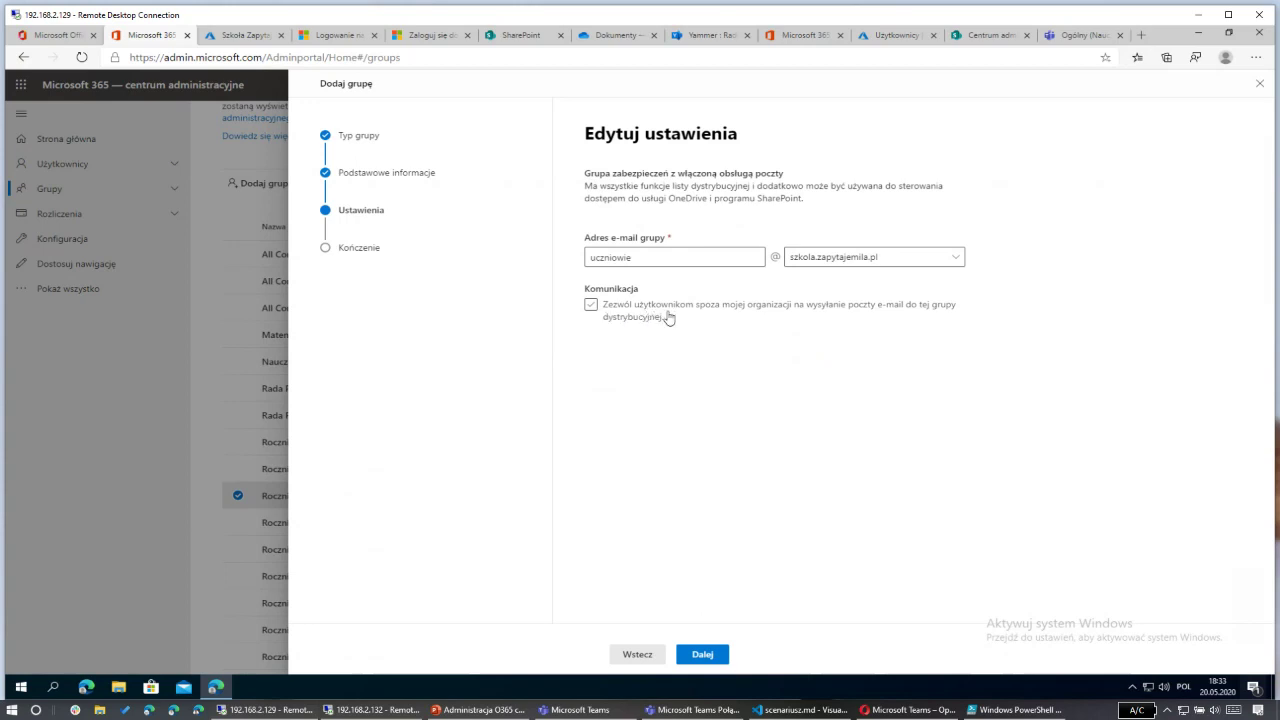
{"action": "left_click", "coordinate": [647, 322]}
{"action": "left_click", "coordinate": [702, 656]}
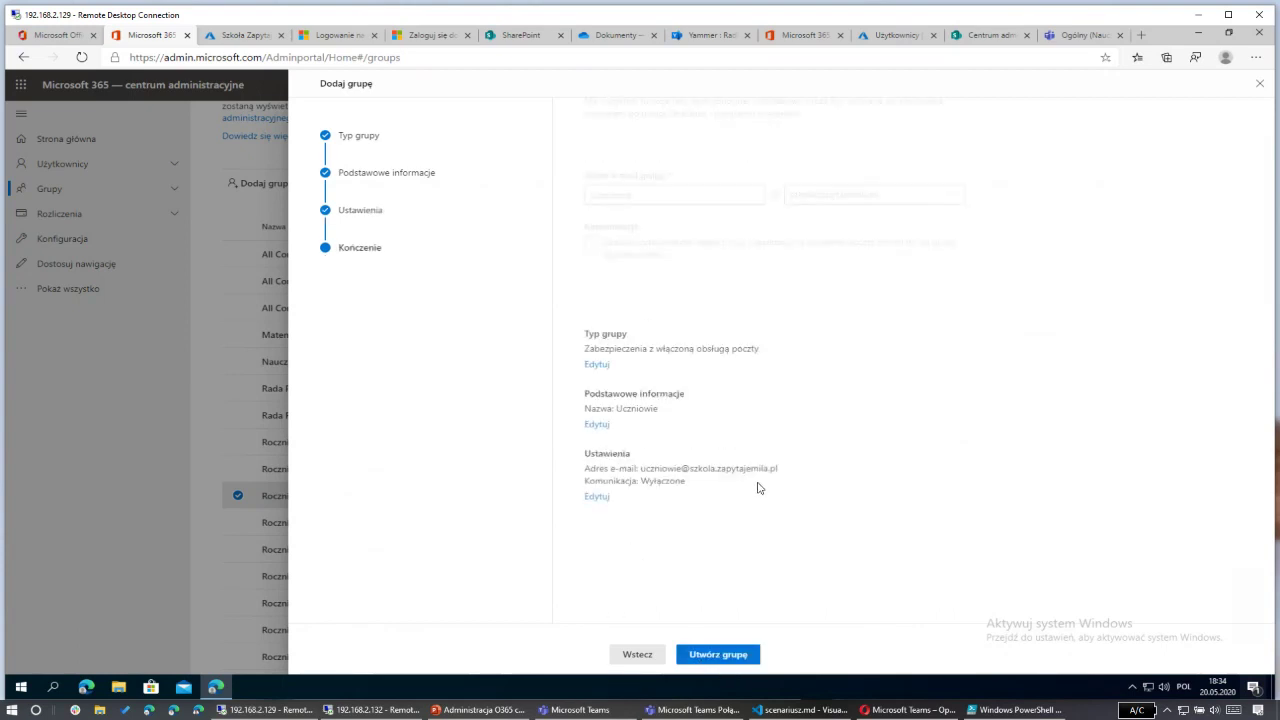
{"action": "left_click", "coordinate": [712, 654]}
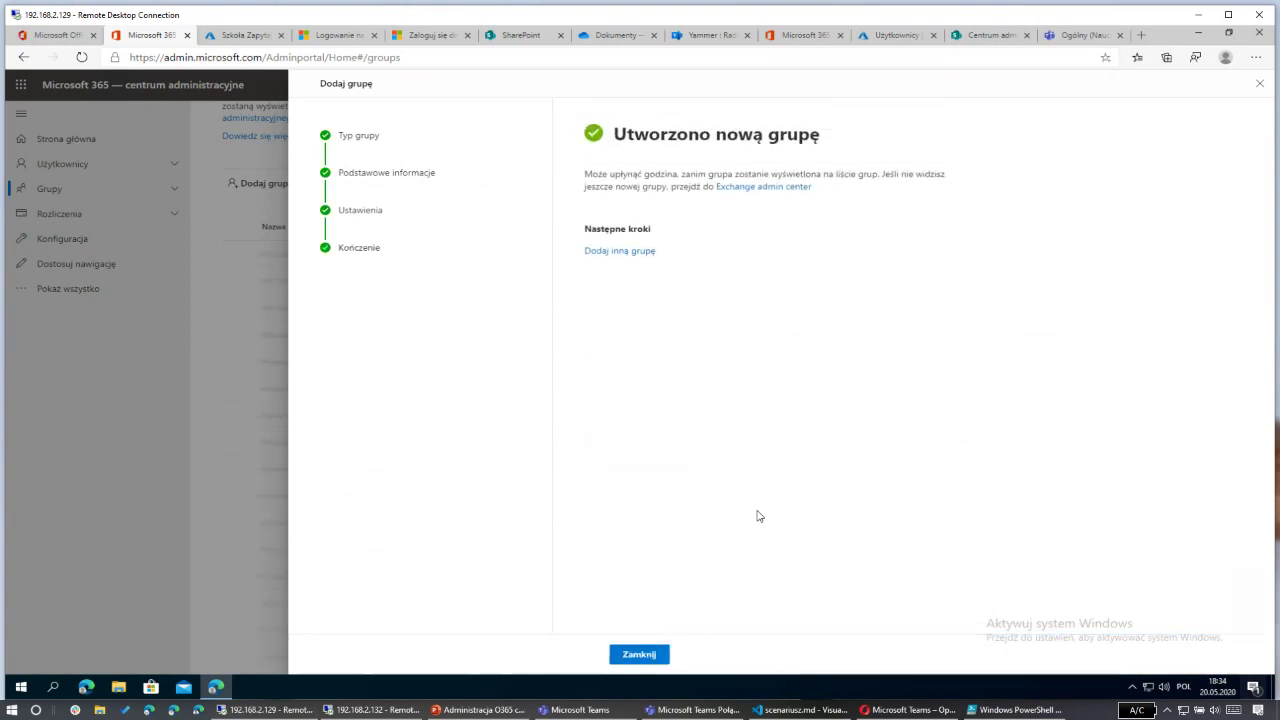
{"action": "left_click", "coordinate": [648, 655]}
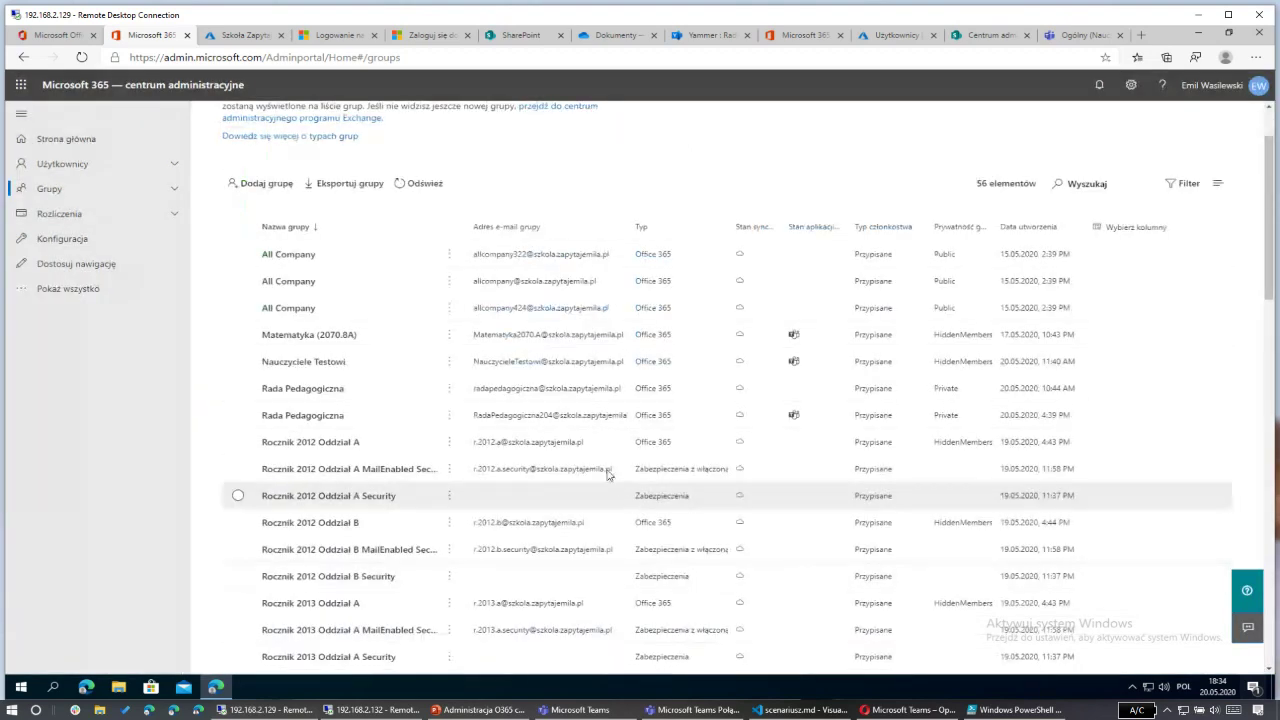
Step: Filter Active users by 2012_A and select the 15 students, leaving out the teacher
{"action": "left_click", "coordinate": [167, 166]}
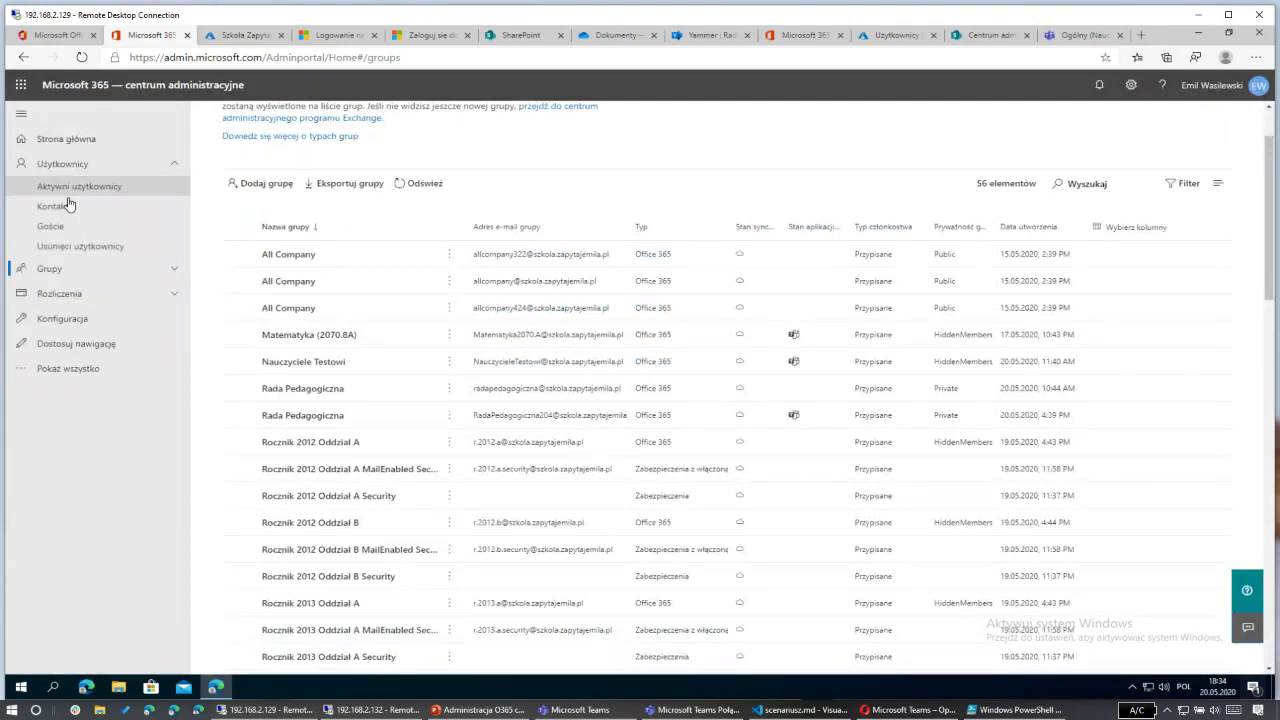
{"action": "left_click", "coordinate": [66, 189]}
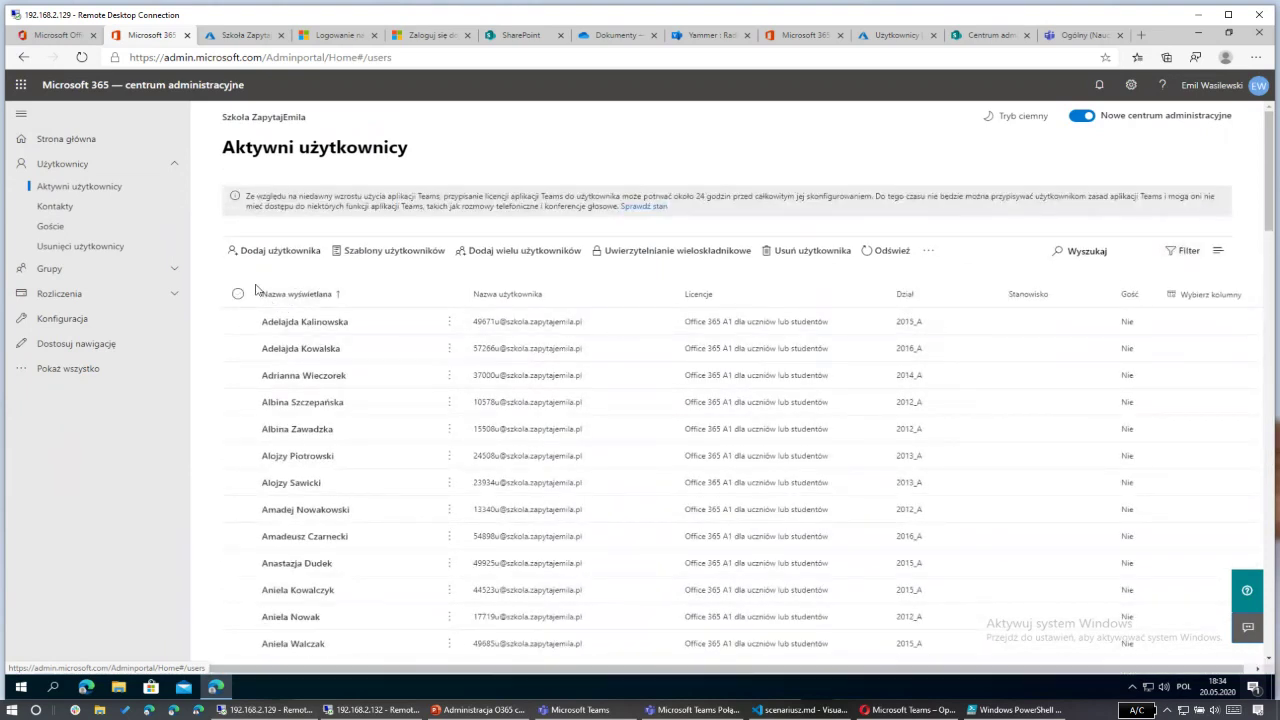
{"action": "left_click", "coordinate": [1187, 256]}
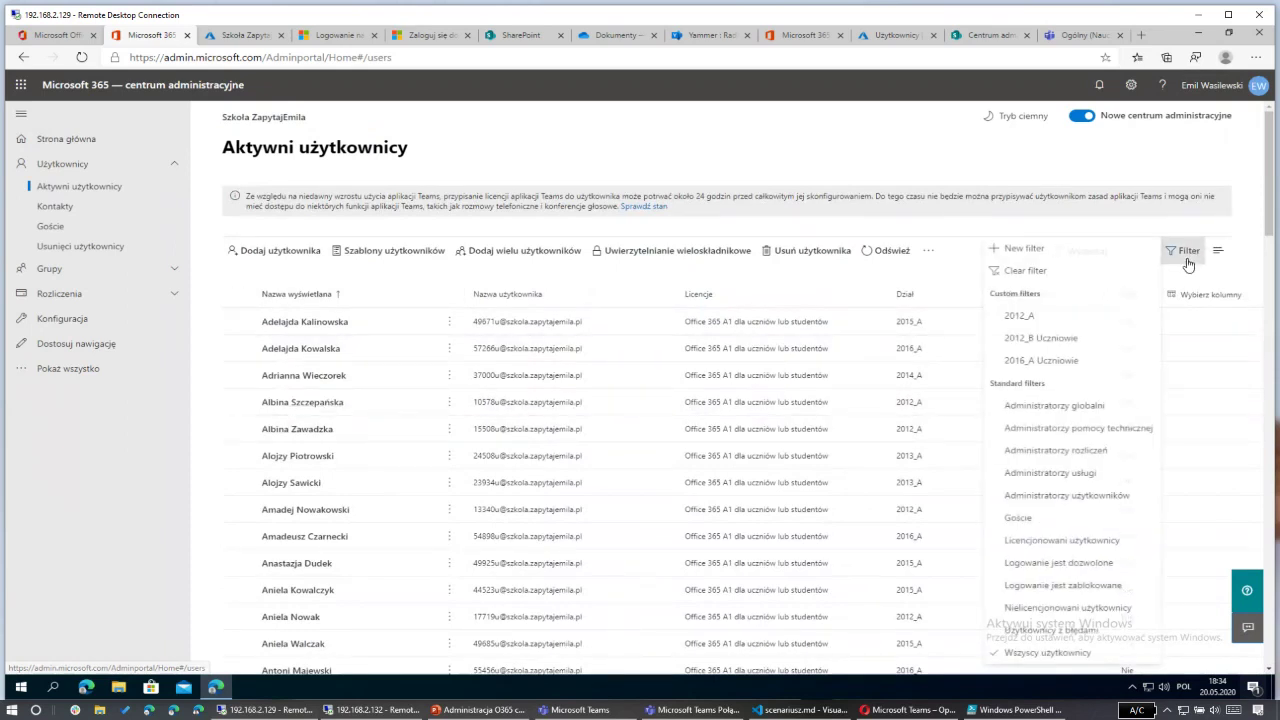
{"action": "left_click", "coordinate": [1049, 319]}
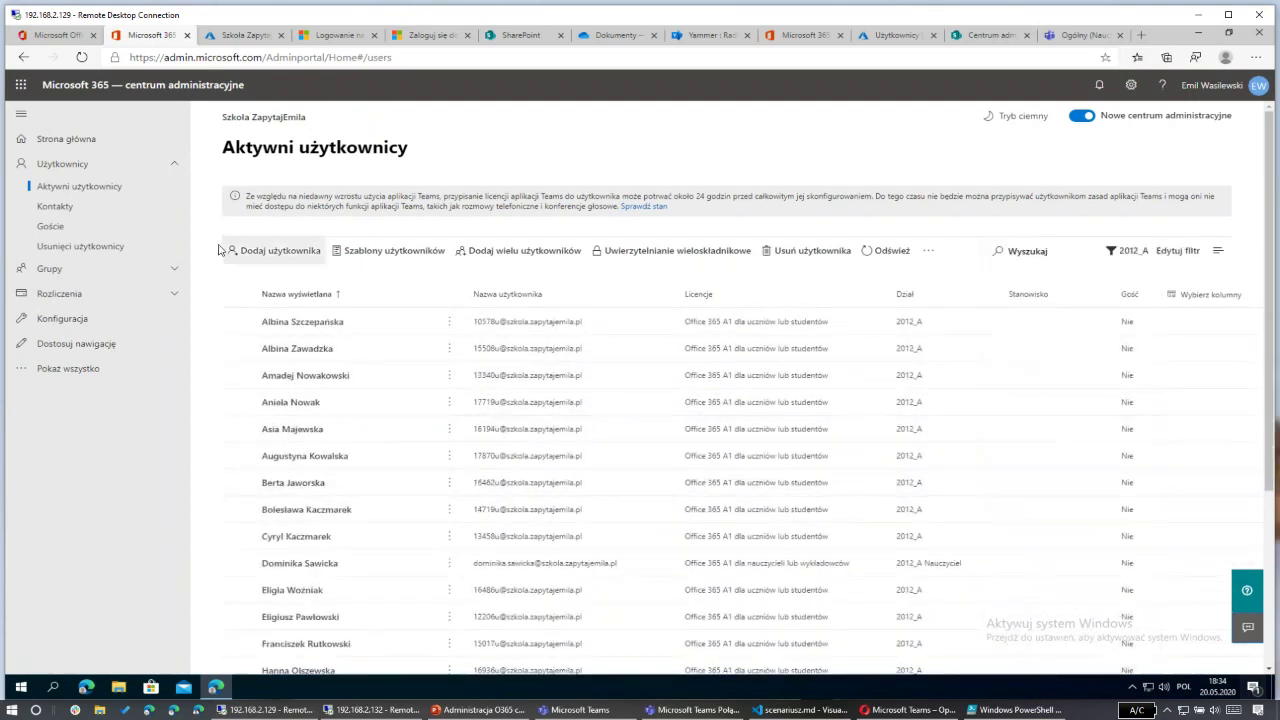
{"action": "left_click", "coordinate": [237, 294]}
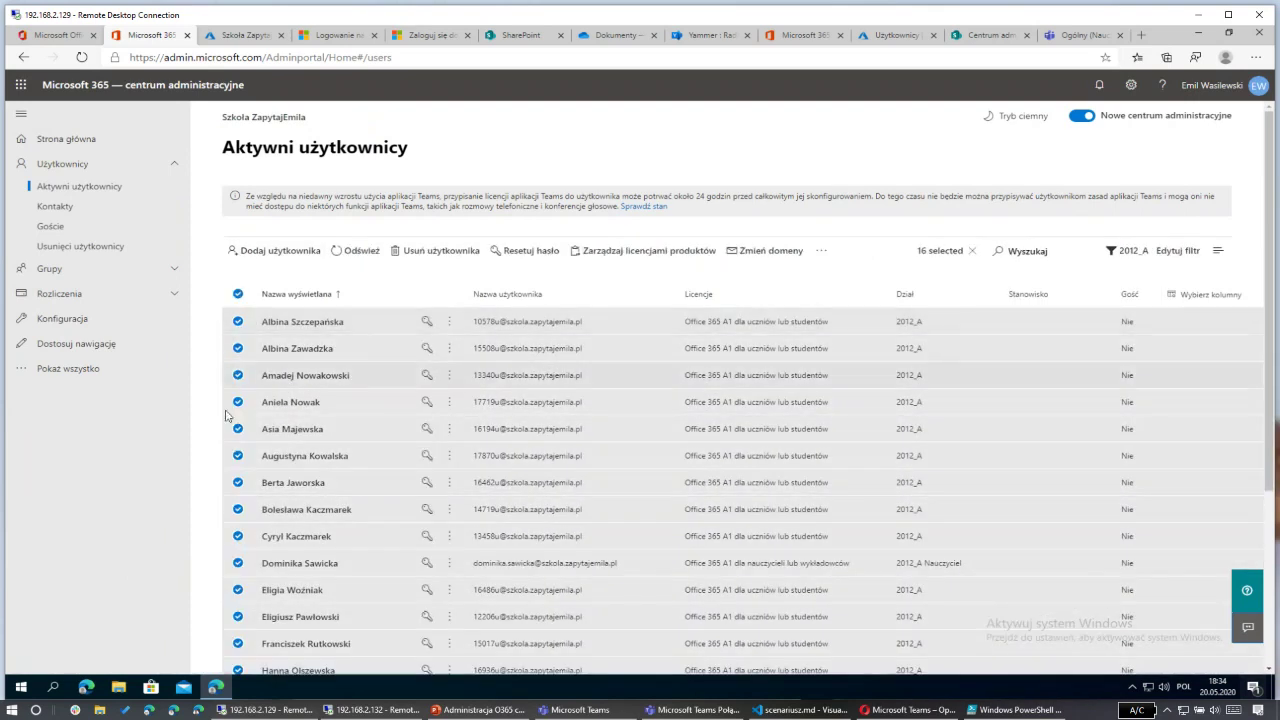
{"action": "left_click", "coordinate": [238, 564]}
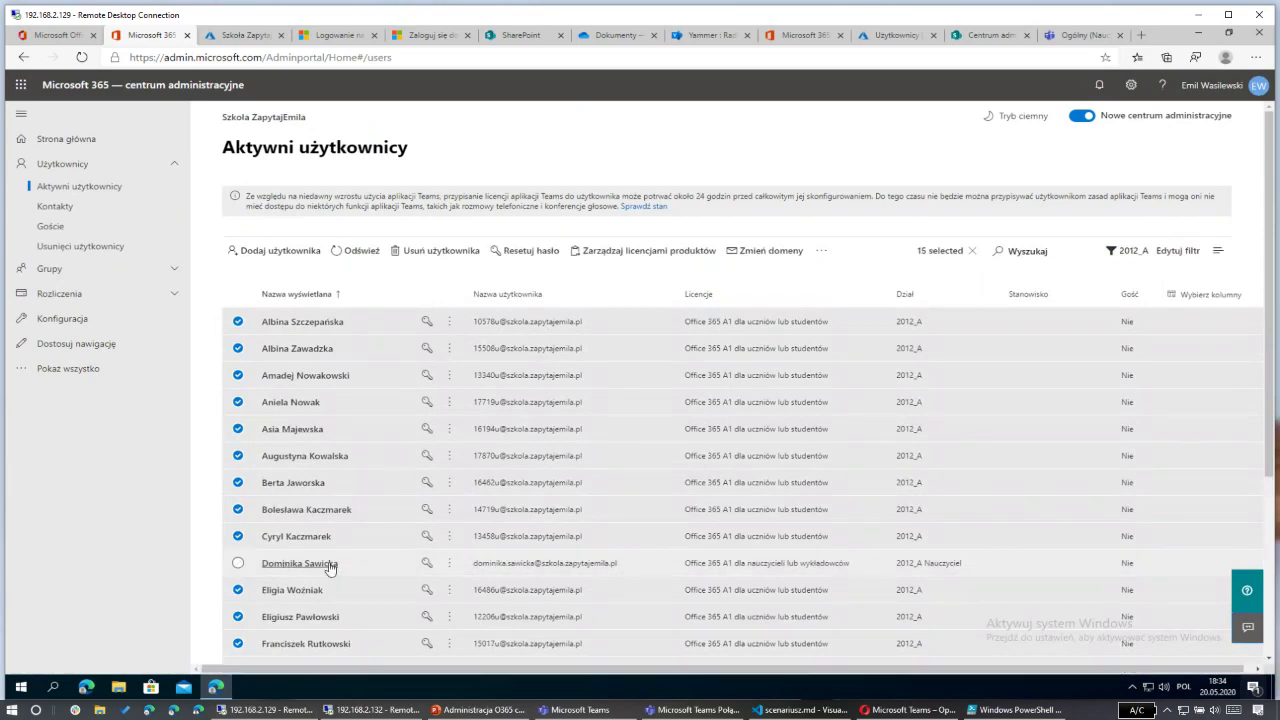
{"action": "left_click", "coordinate": [819, 252]}
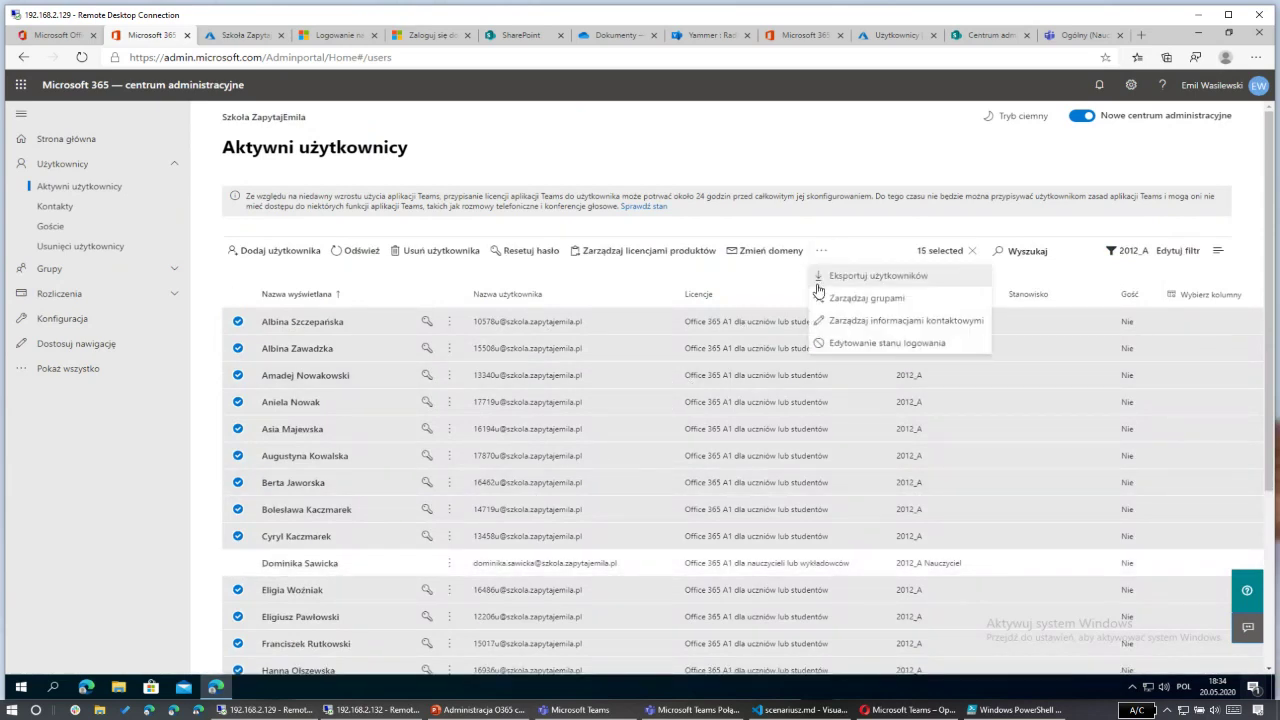
{"action": "left_click", "coordinate": [842, 305]}
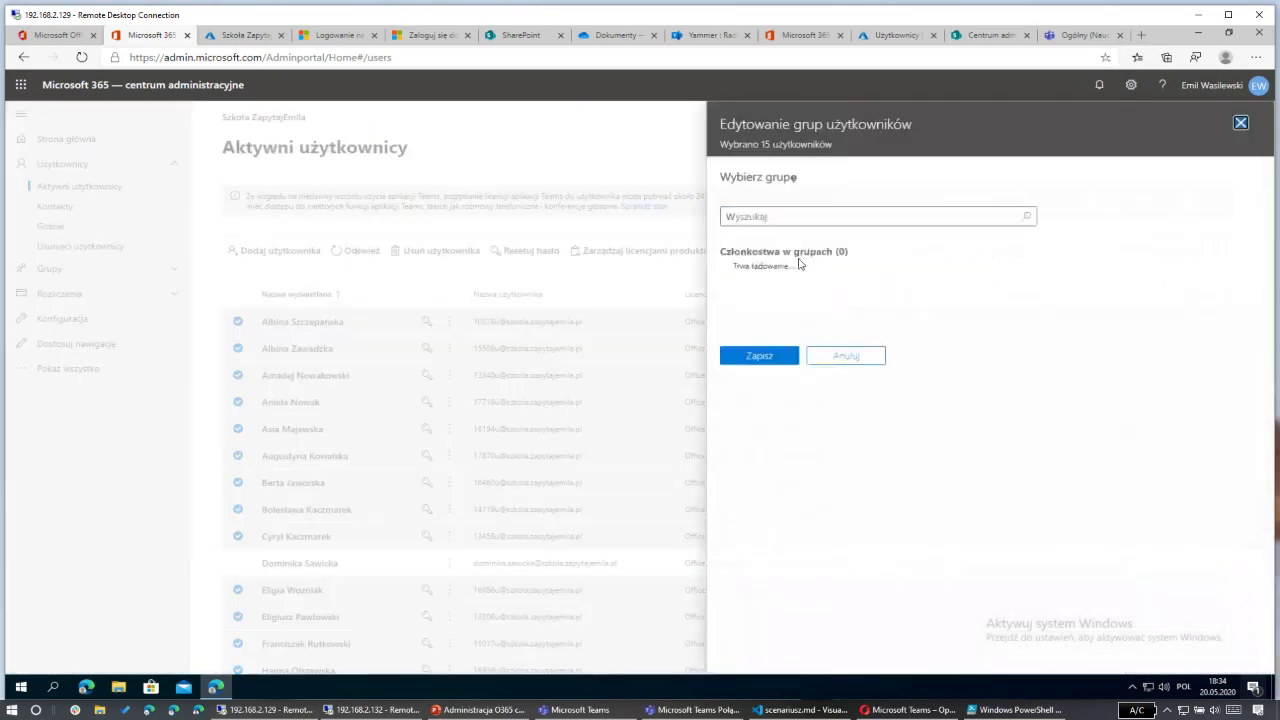
{"action": "left_click", "coordinate": [776, 216]}
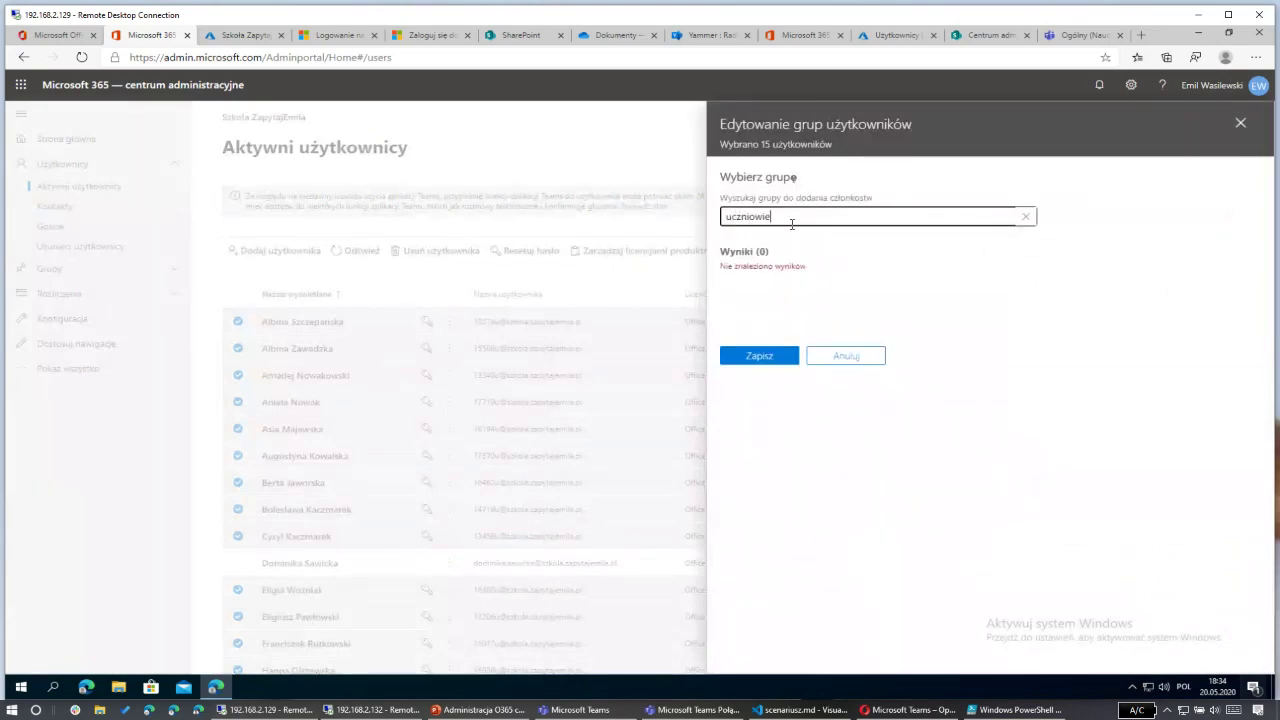
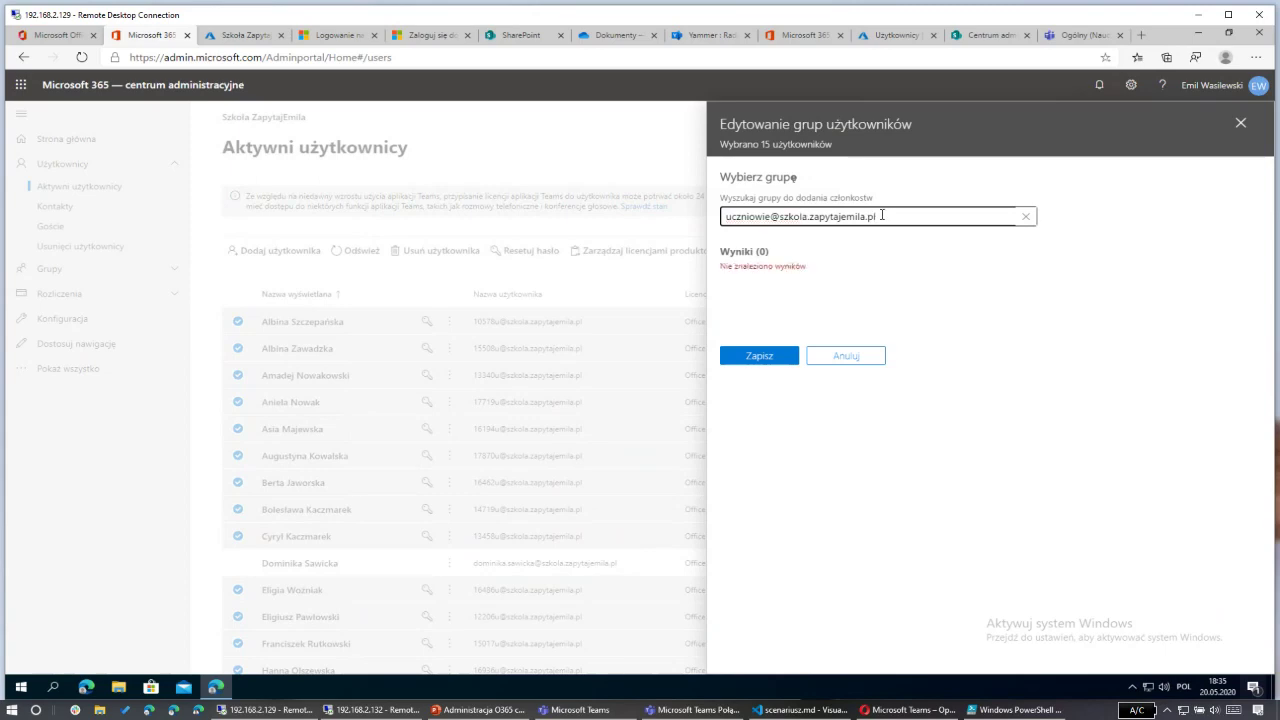
Step: Cancel the group assignment and open the Matematyka (2070.8A) group from the Groups list
{"action": "left_click", "coordinate": [854, 358]}
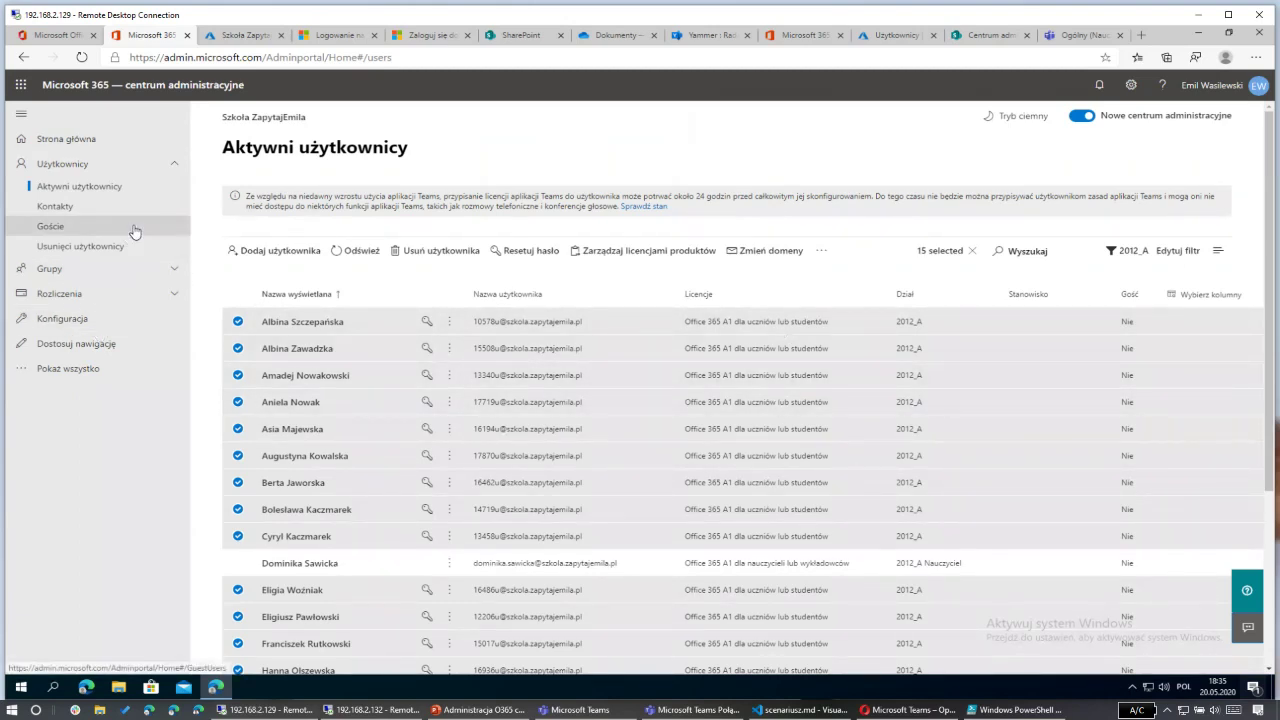
{"action": "left_click", "coordinate": [173, 276]}
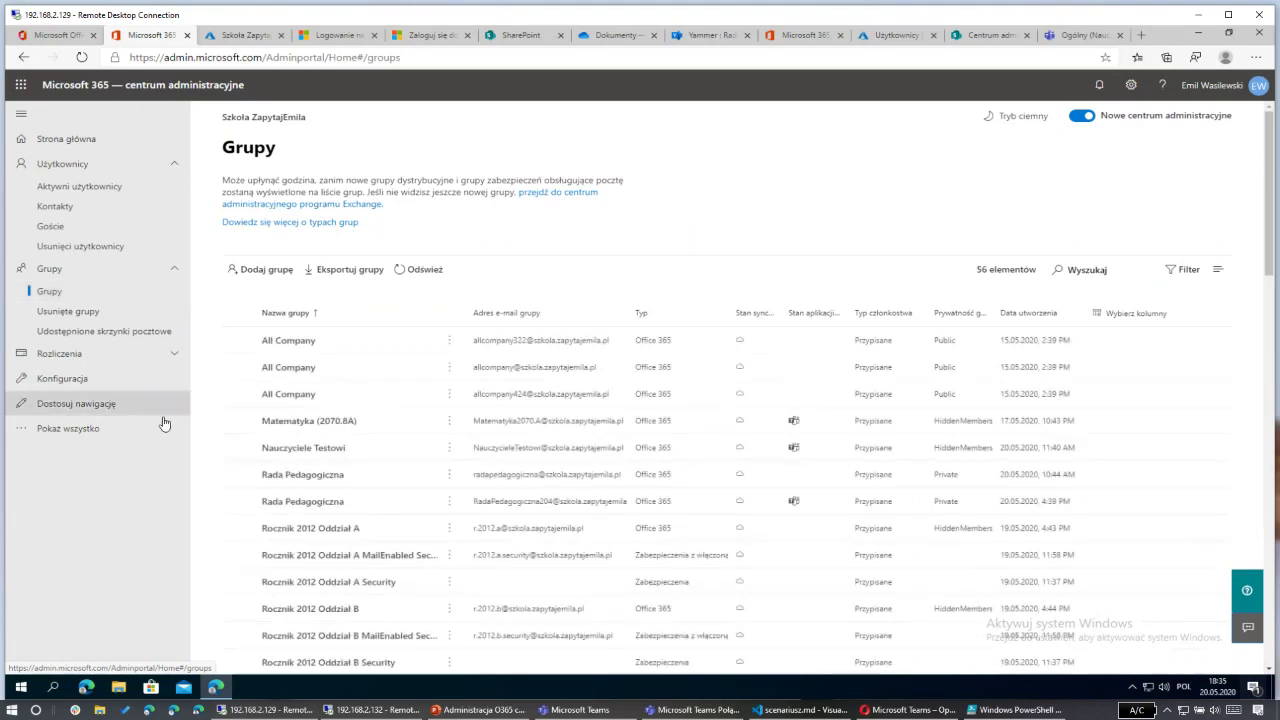
{"action": "left_click", "coordinate": [313, 428]}
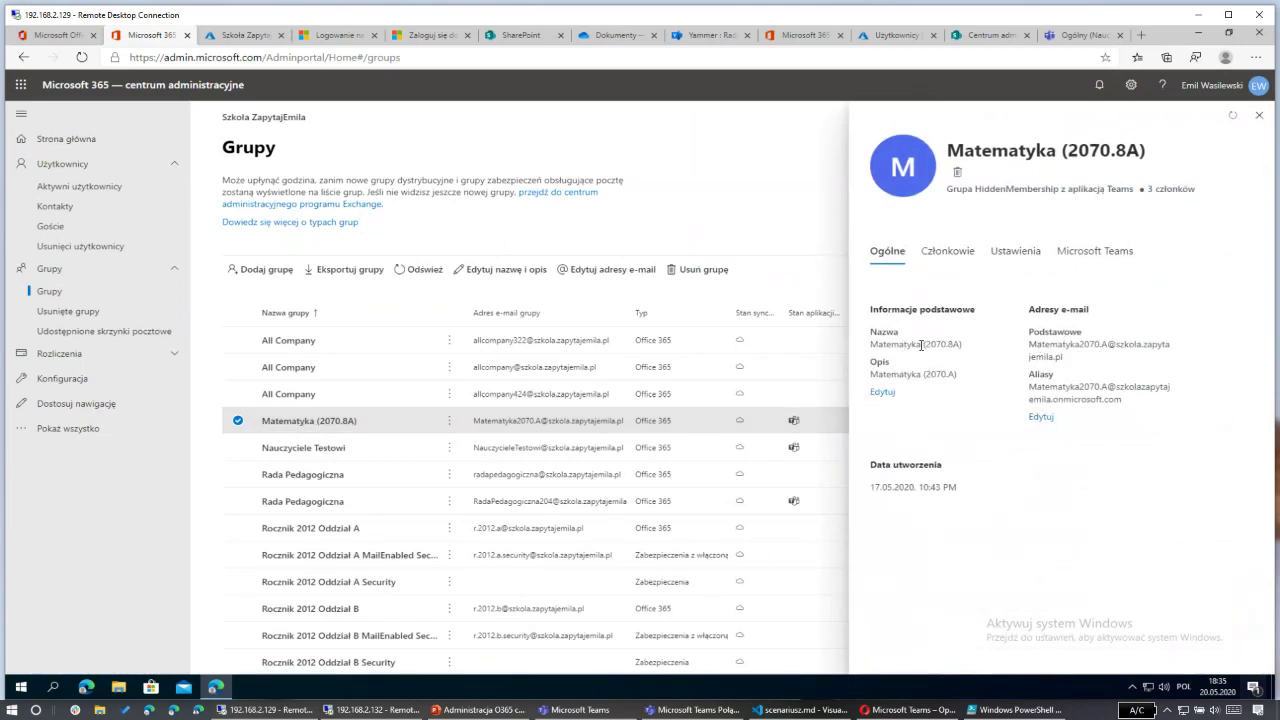
Step: Review Matematyka (2070.8A)'s 3 members, settings and Microsoft Teams info, then close its details
{"action": "left_click", "coordinate": [947, 251]}
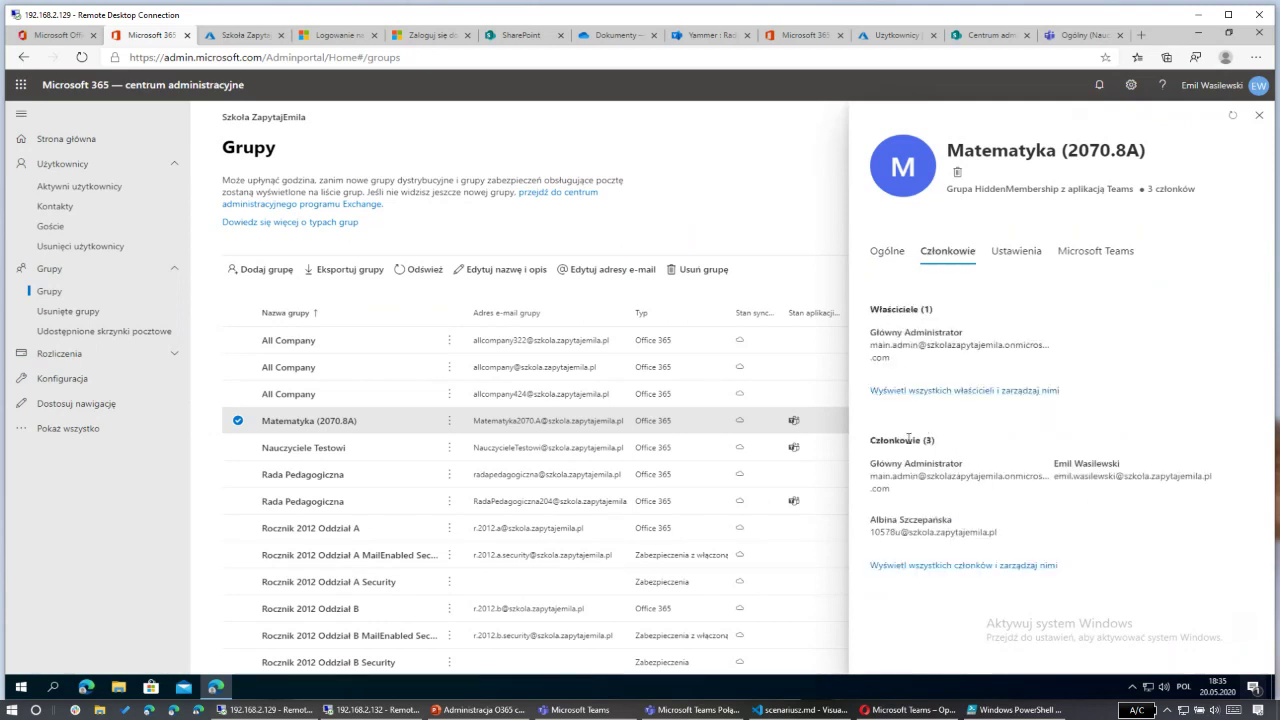
{"action": "left_click_drag", "start_coordinate": [965, 441], "coordinate": [905, 441]}
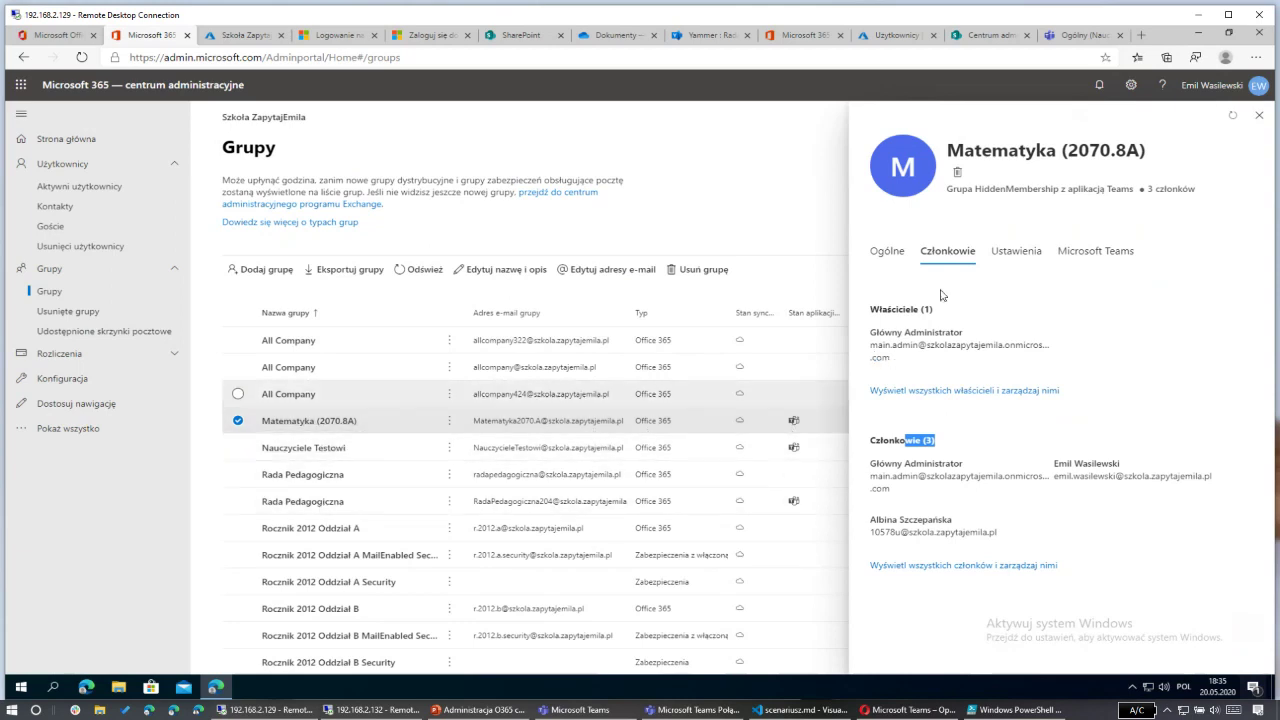
{"action": "left_click", "coordinate": [1014, 258]}
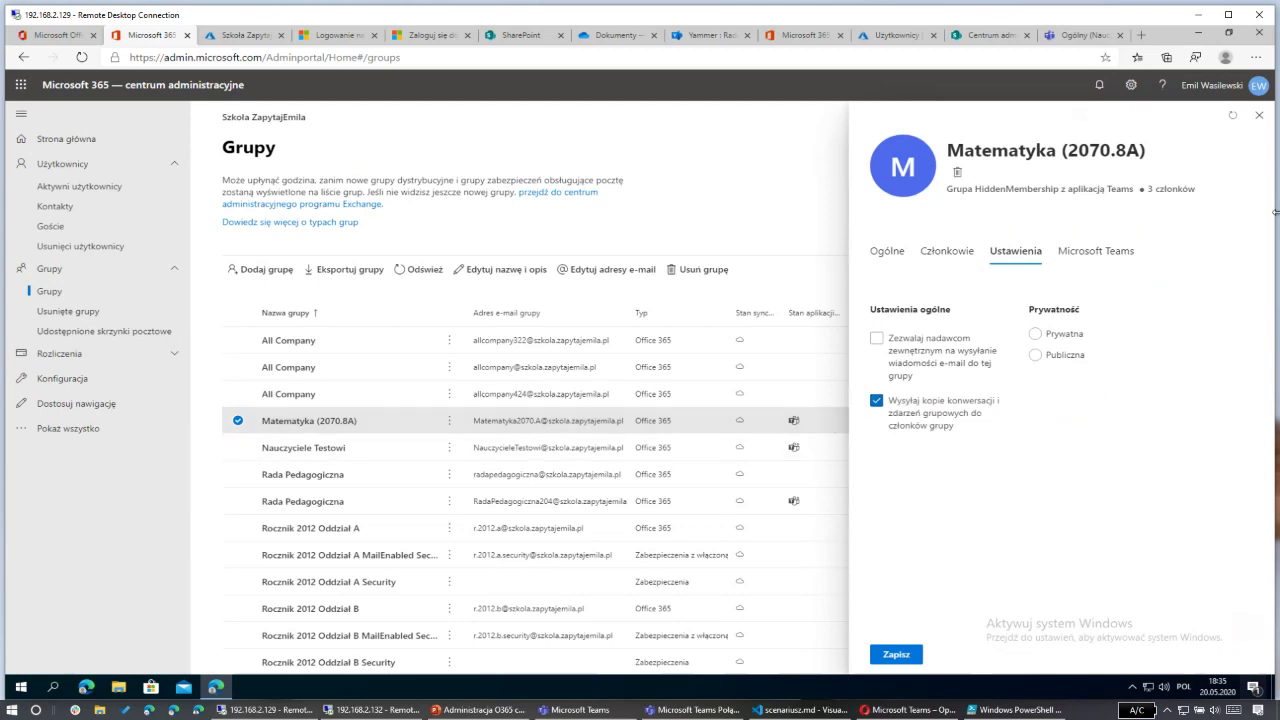
{"action": "left_click", "coordinate": [1116, 259]}
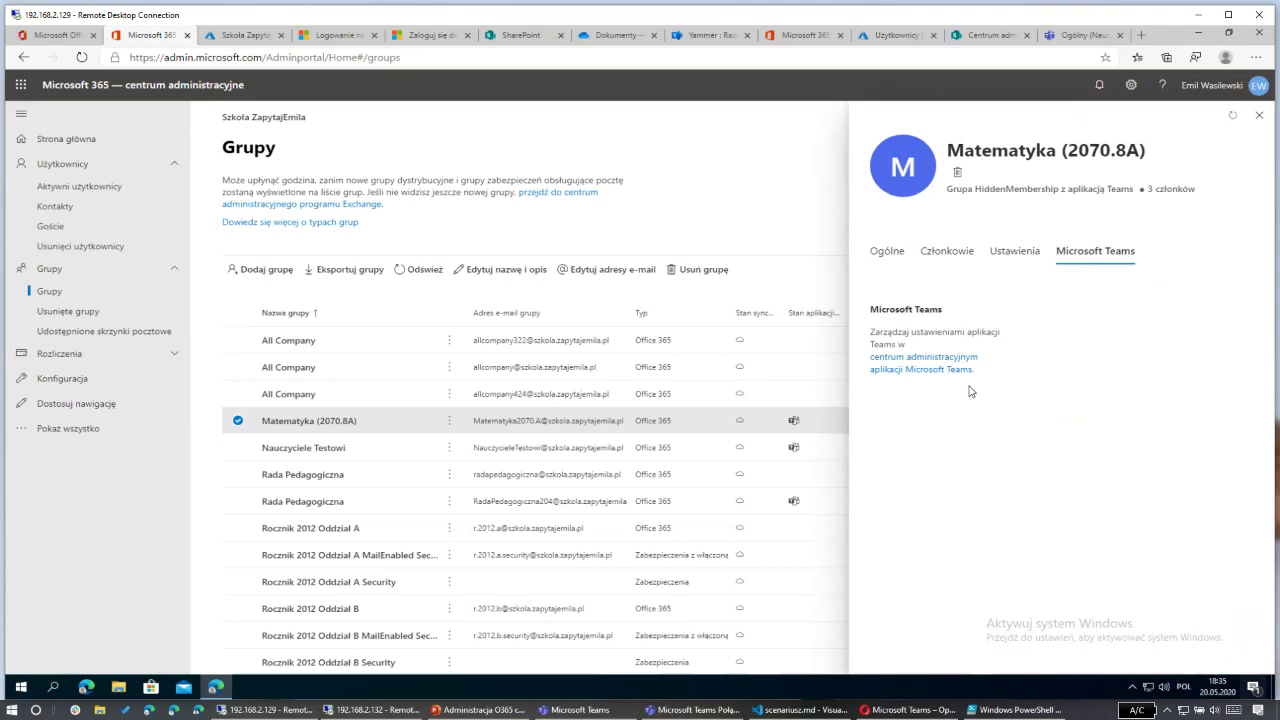
{"action": "left_click", "coordinate": [1260, 120]}
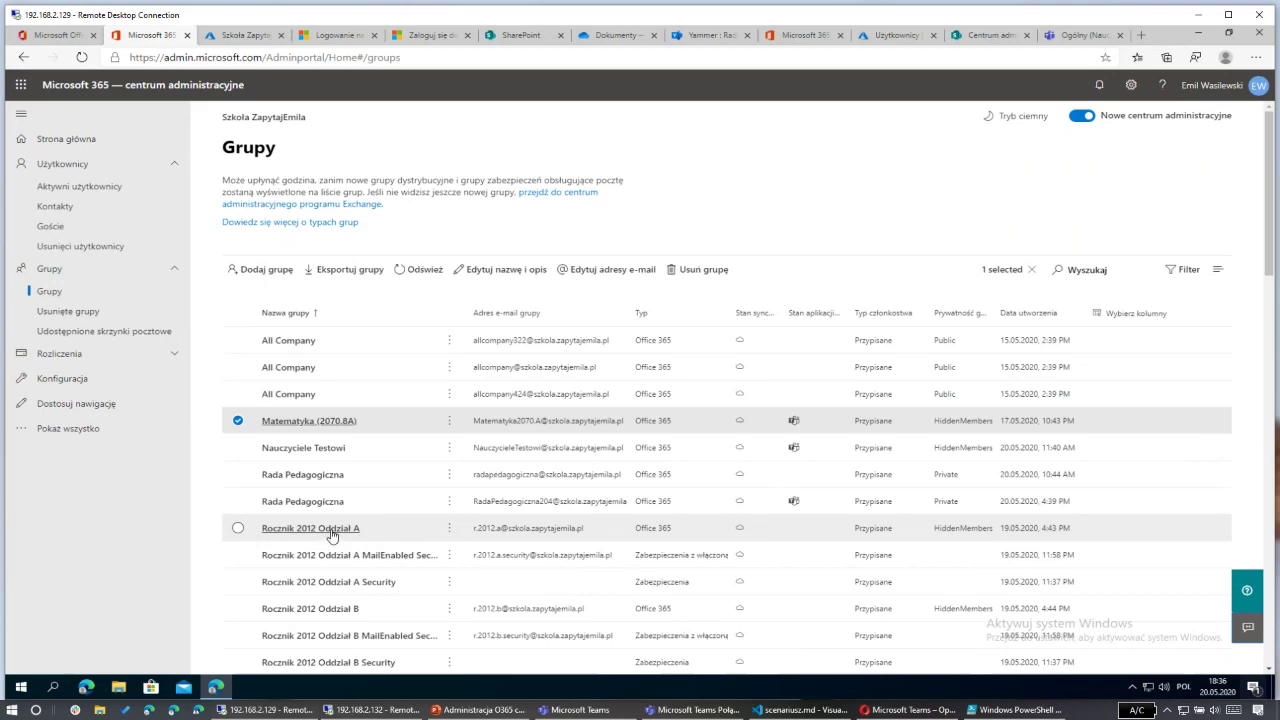
Step: Review Rocznik 2012 Oddział A's 16 members, settings and Teams options (not yet a team), then close it
{"action": "left_click", "coordinate": [545, 538]}
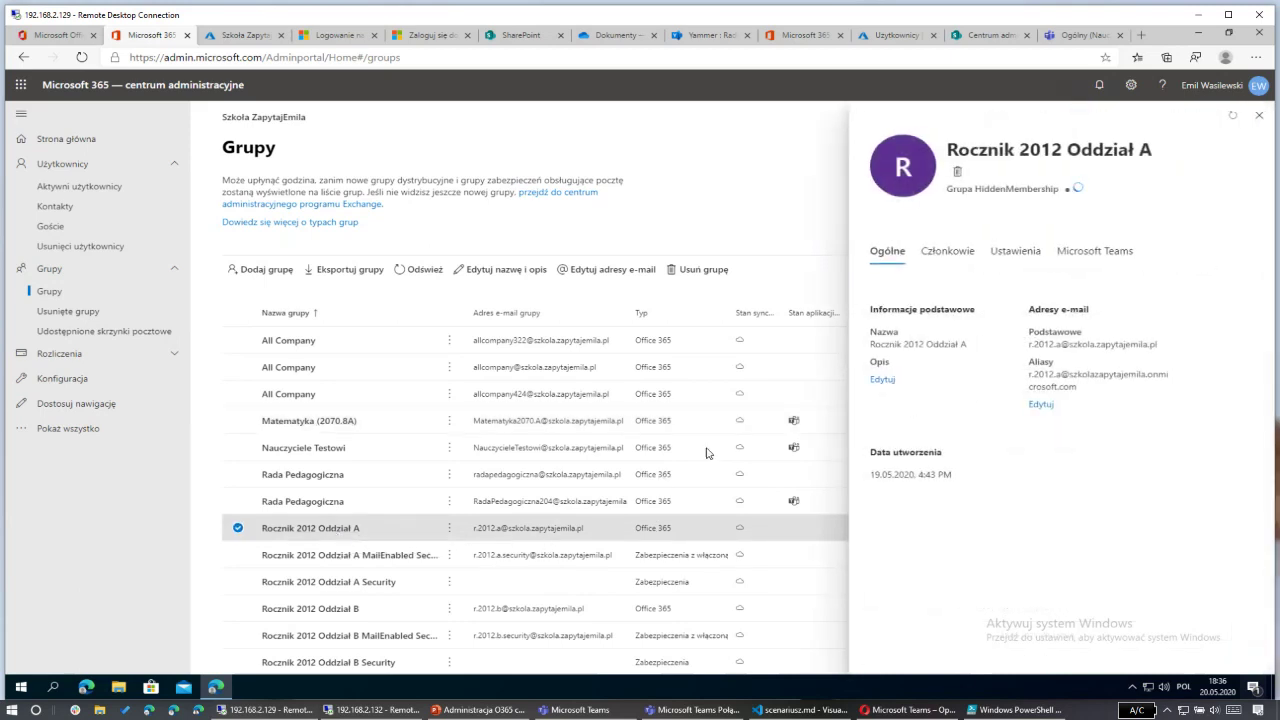
{"action": "left_click", "coordinate": [1257, 118]}
{"action": "left_click", "coordinate": [953, 257]}
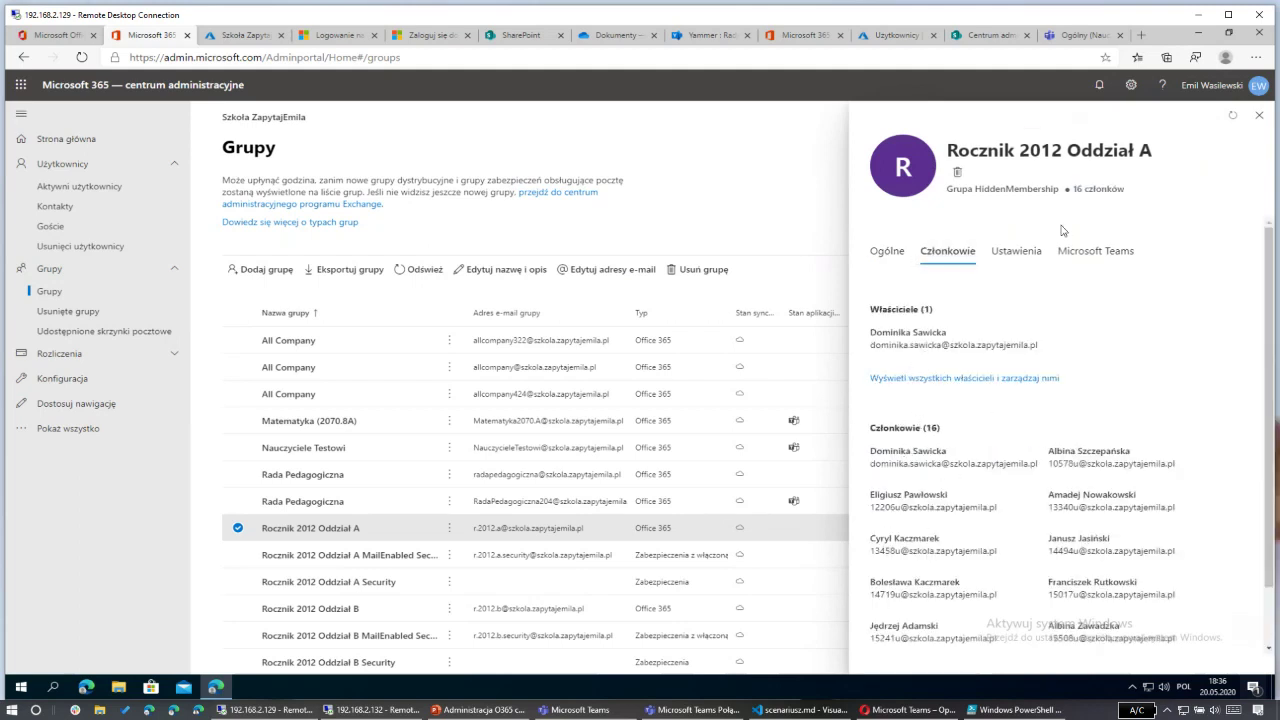
{"action": "left_click", "coordinate": [1020, 254]}
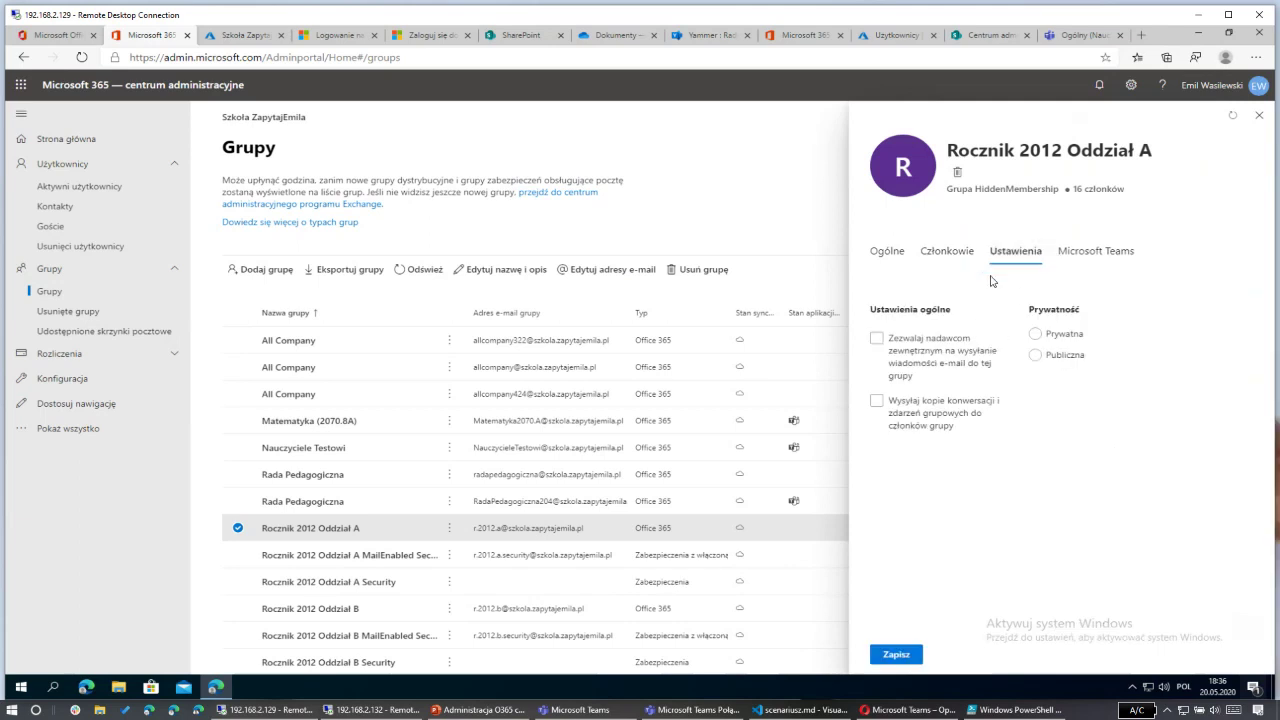
{"action": "left_click", "coordinate": [1087, 252]}
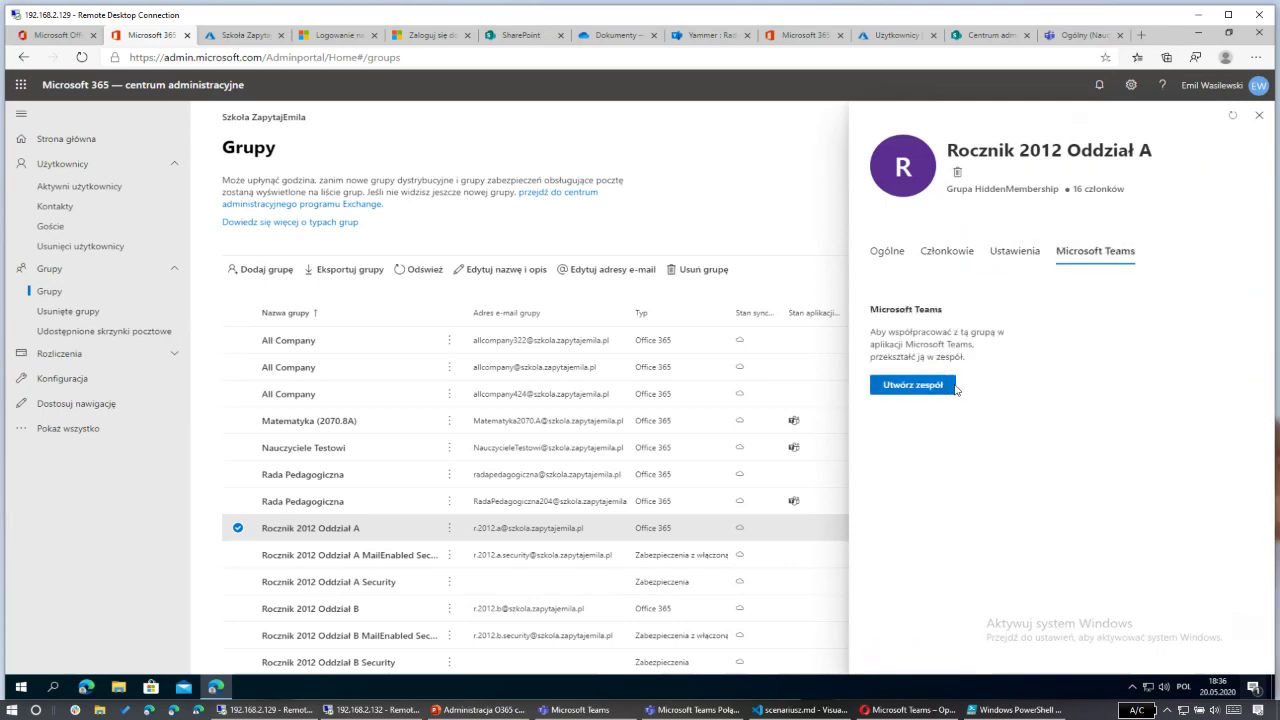
{"action": "left_click", "coordinate": [1258, 116]}
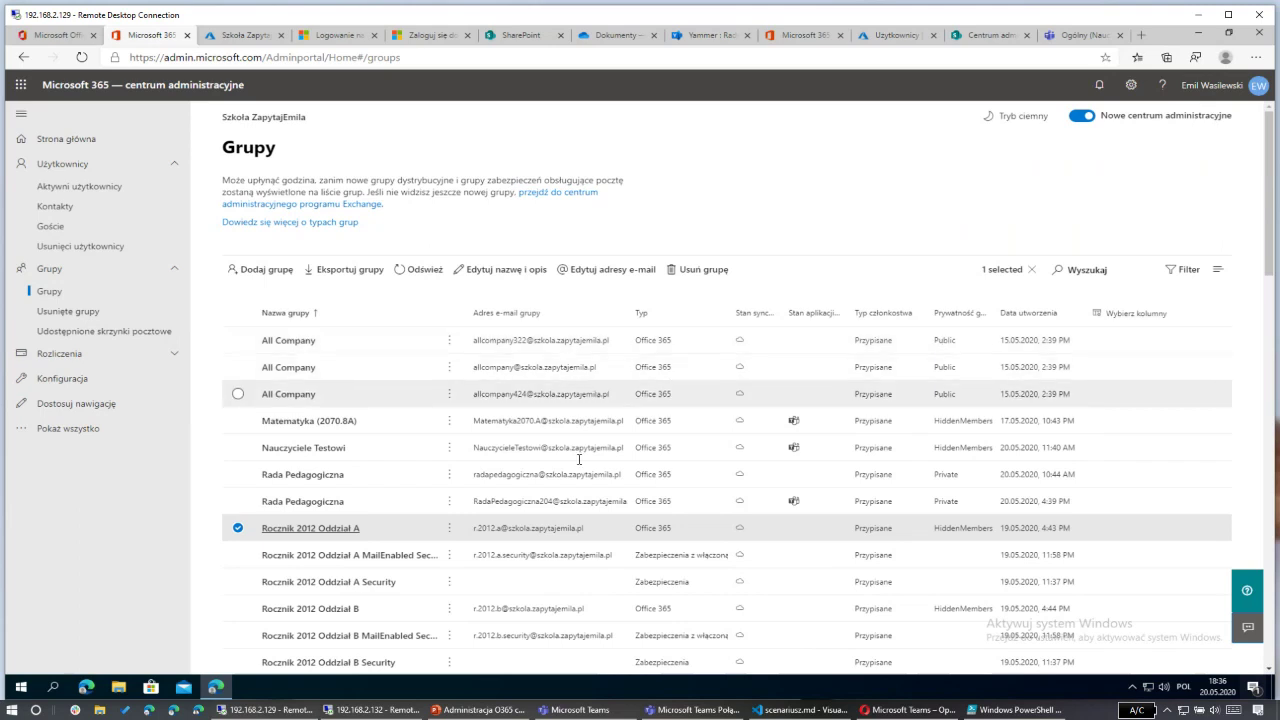
Step: Check the MailEnabled Security group's 16 members and settings (outside senders blocked), then close it
{"action": "left_click", "coordinate": [393, 556]}
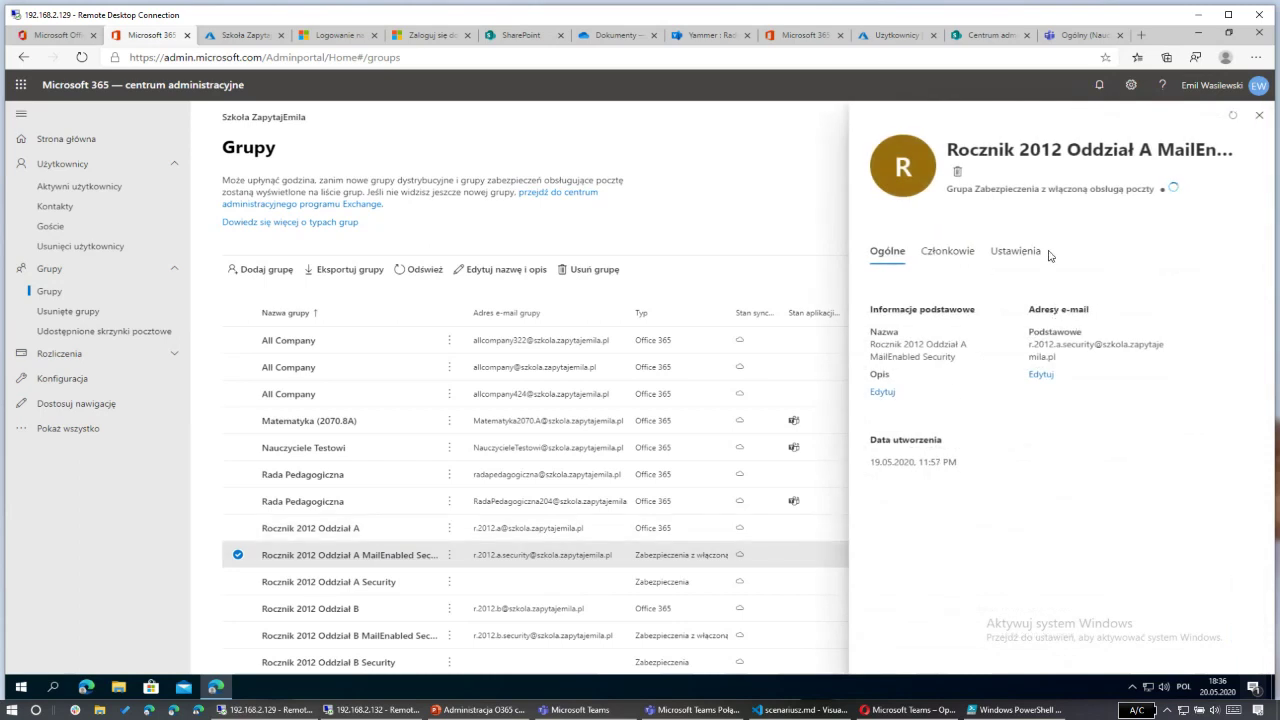
{"action": "left_click", "coordinate": [947, 252]}
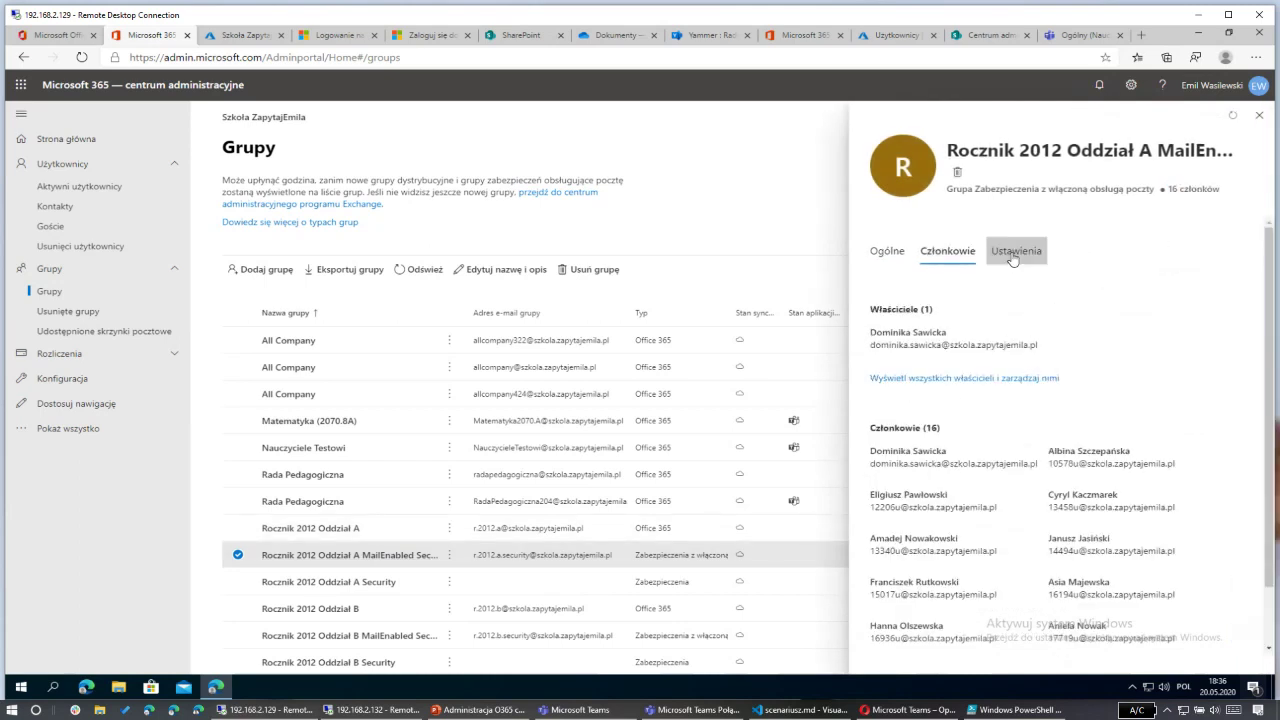
{"action": "left_click", "coordinate": [1014, 254]}
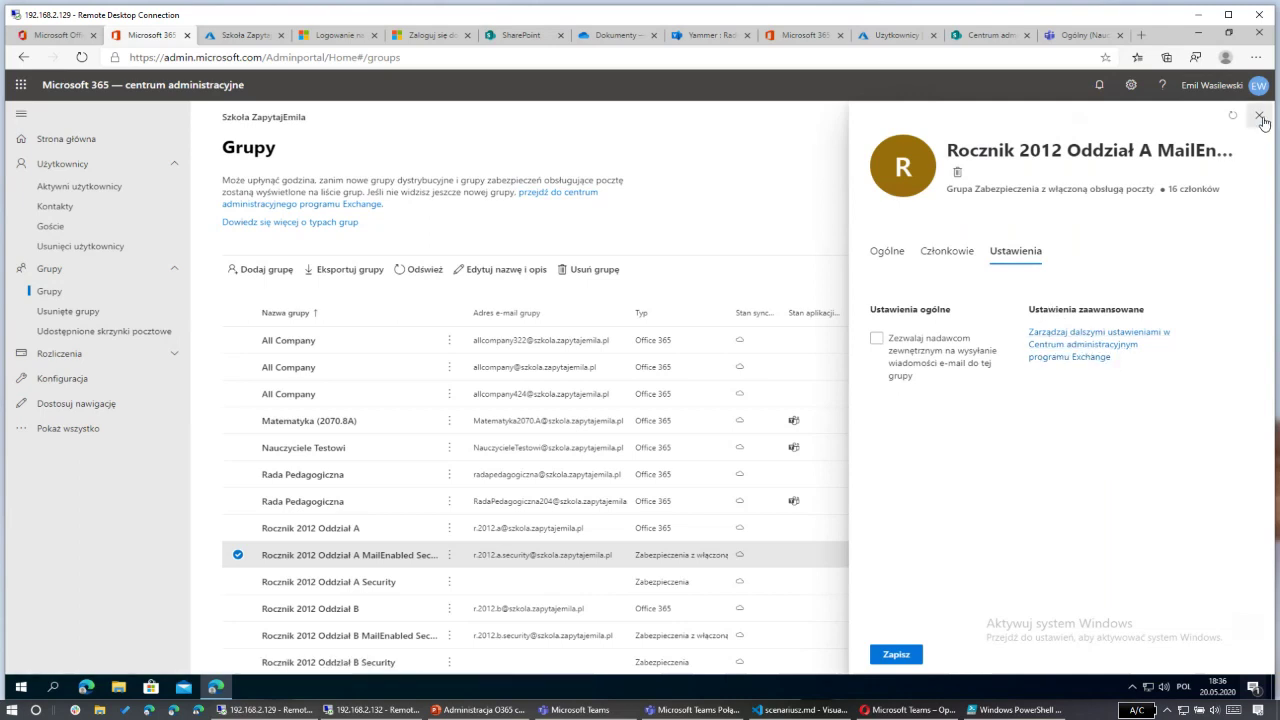
{"action": "key", "text": "Escape"}
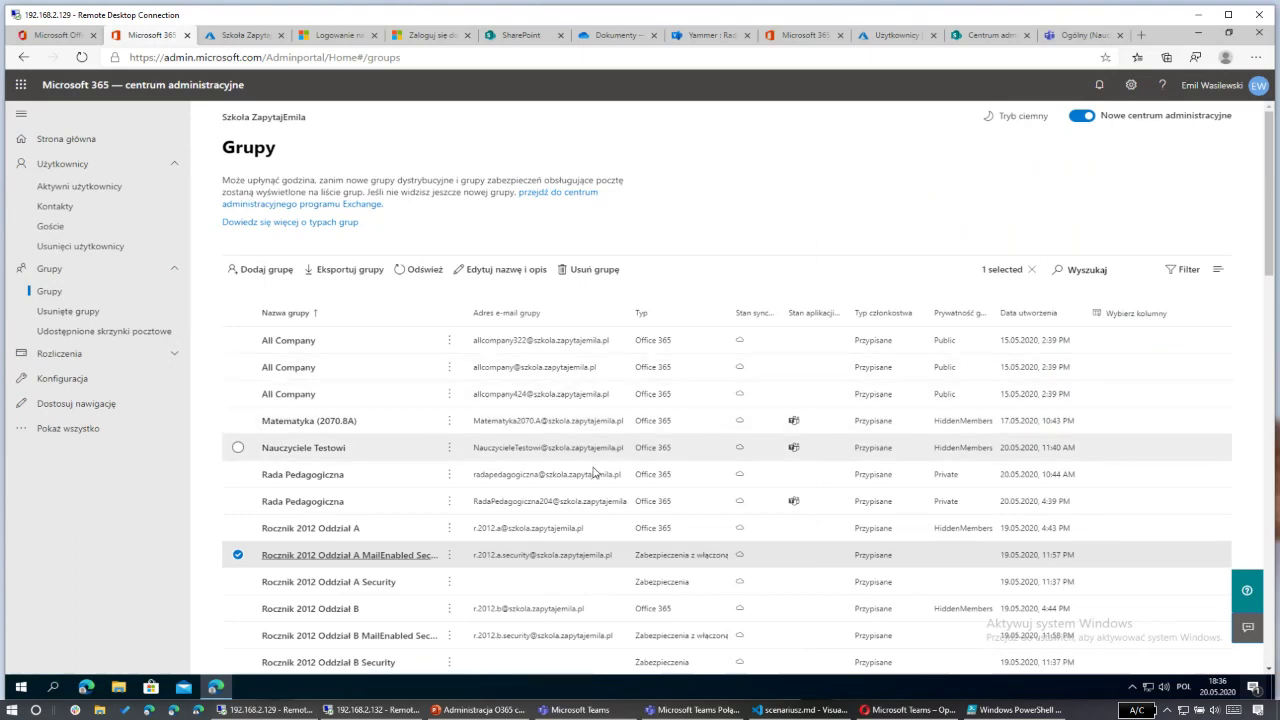
{"action": "scroll", "coordinate": [565, 432], "scroll_direction": "down", "scroll_amount": 1}
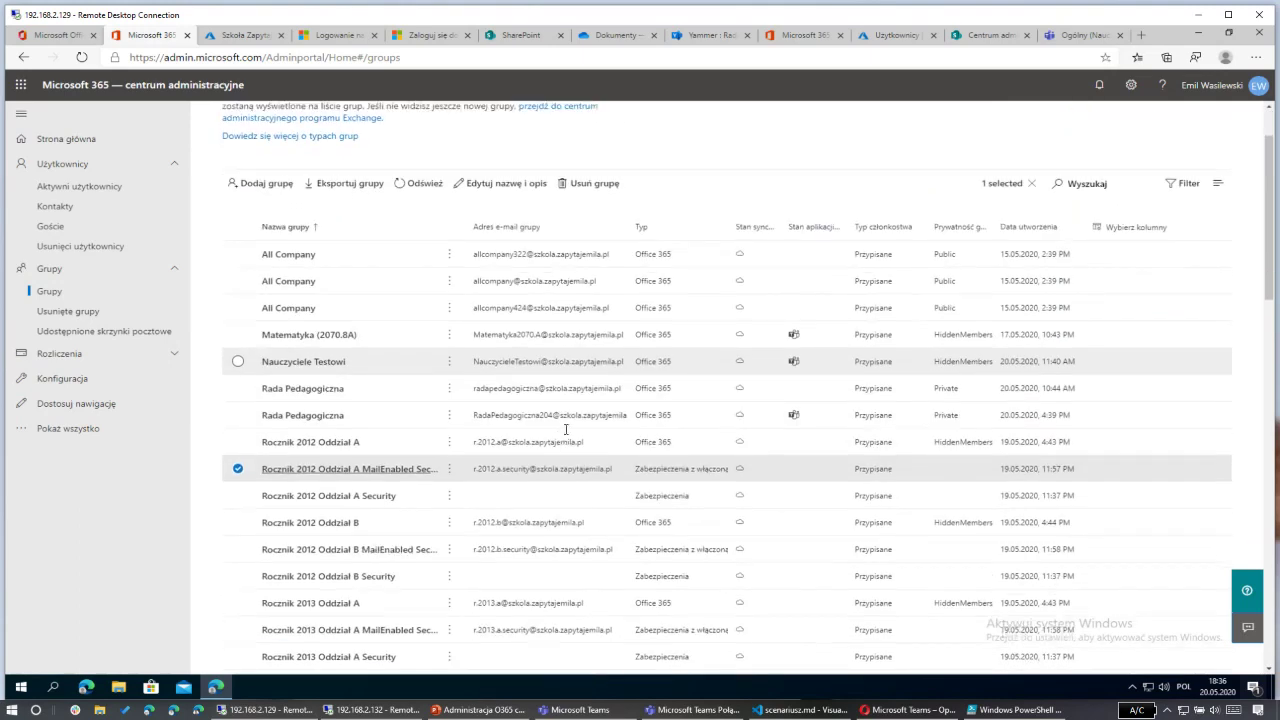
{"action": "scroll", "coordinate": [590, 428], "scroll_direction": "down", "scroll_amount": 1}
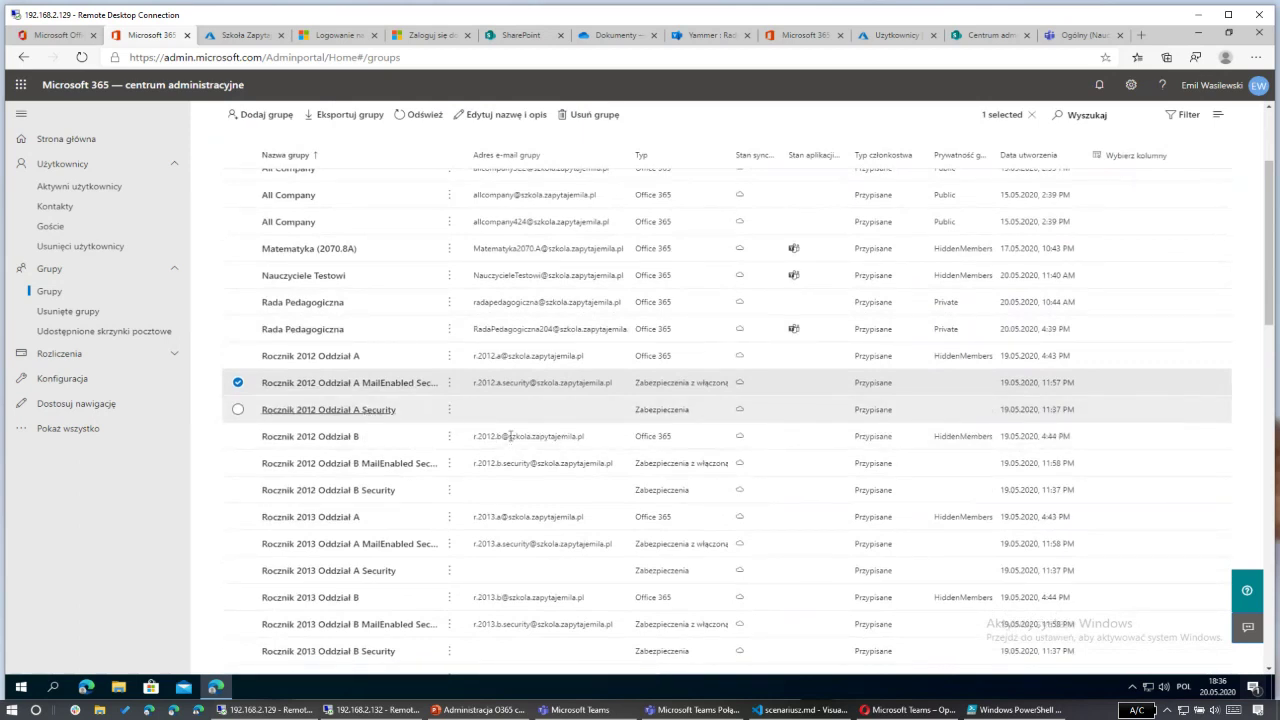
Step: Verify the Rocznik 2012 Oddział A Security group lists 0 owners and 0 members, then close it
{"action": "left_click", "coordinate": [376, 414]}
{"action": "left_click", "coordinate": [938, 251]}
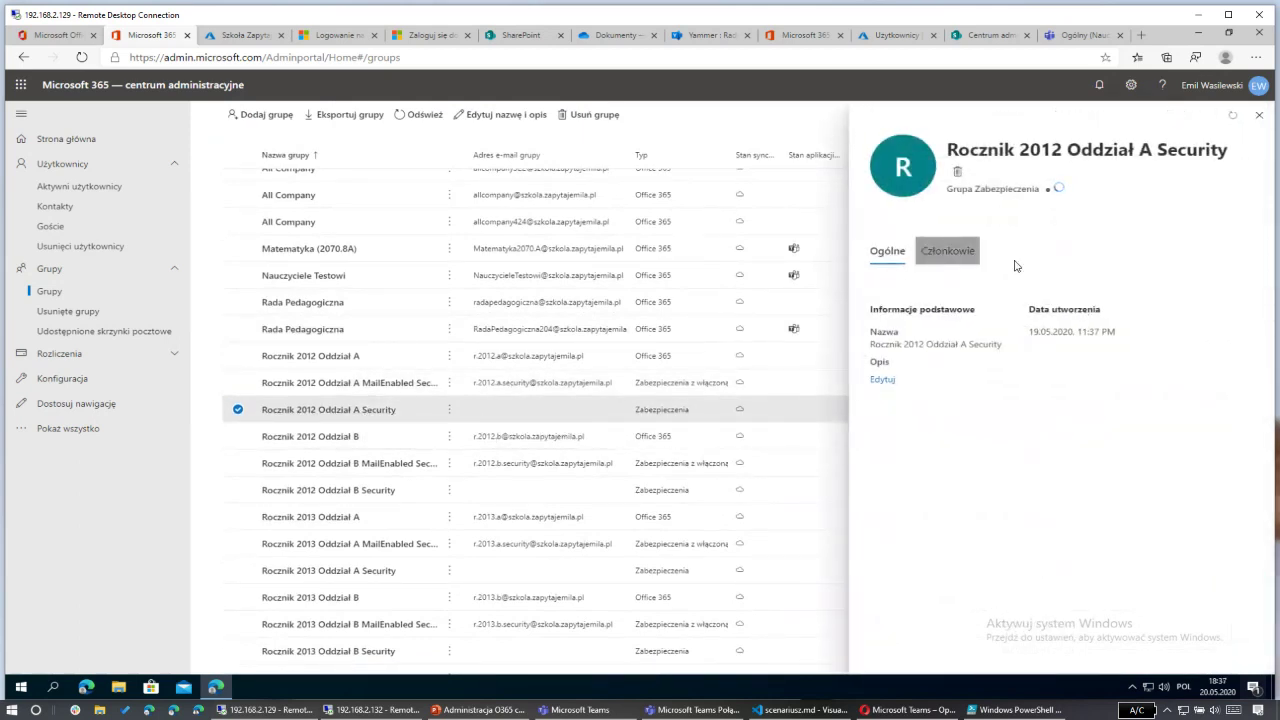
{"action": "left_click", "coordinate": [886, 251]}
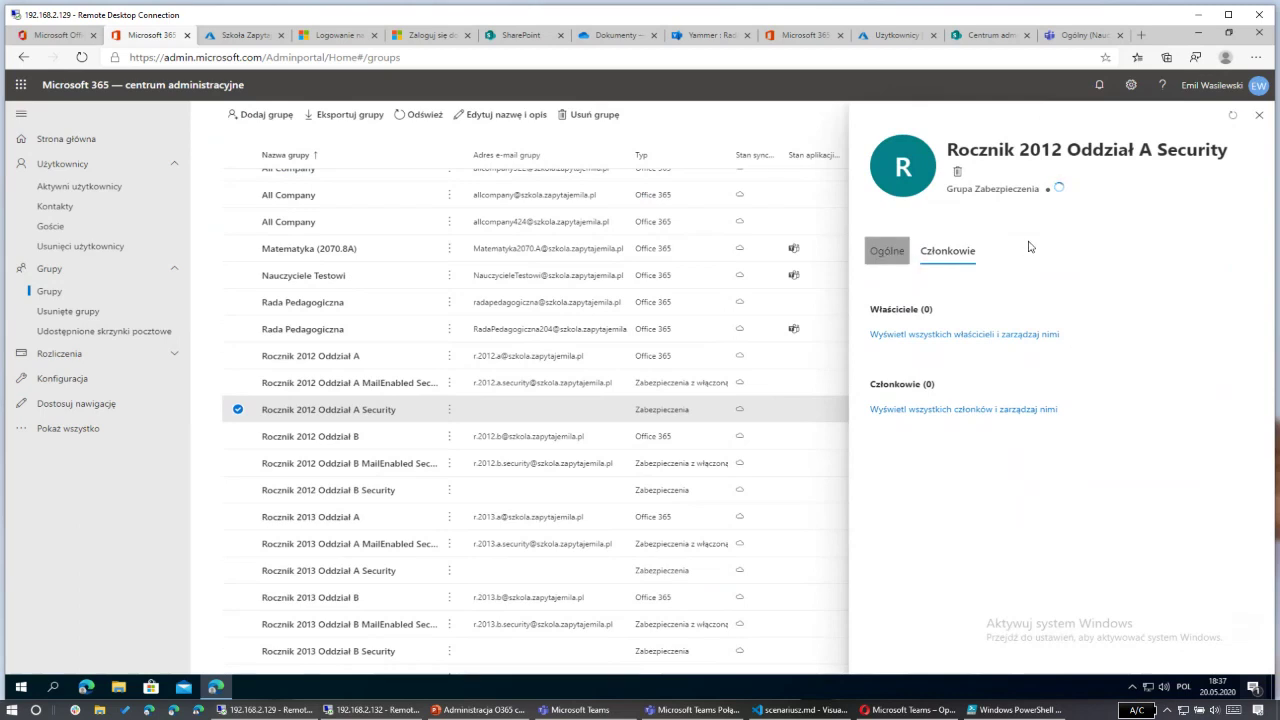
{"action": "left_click", "coordinate": [1259, 117]}
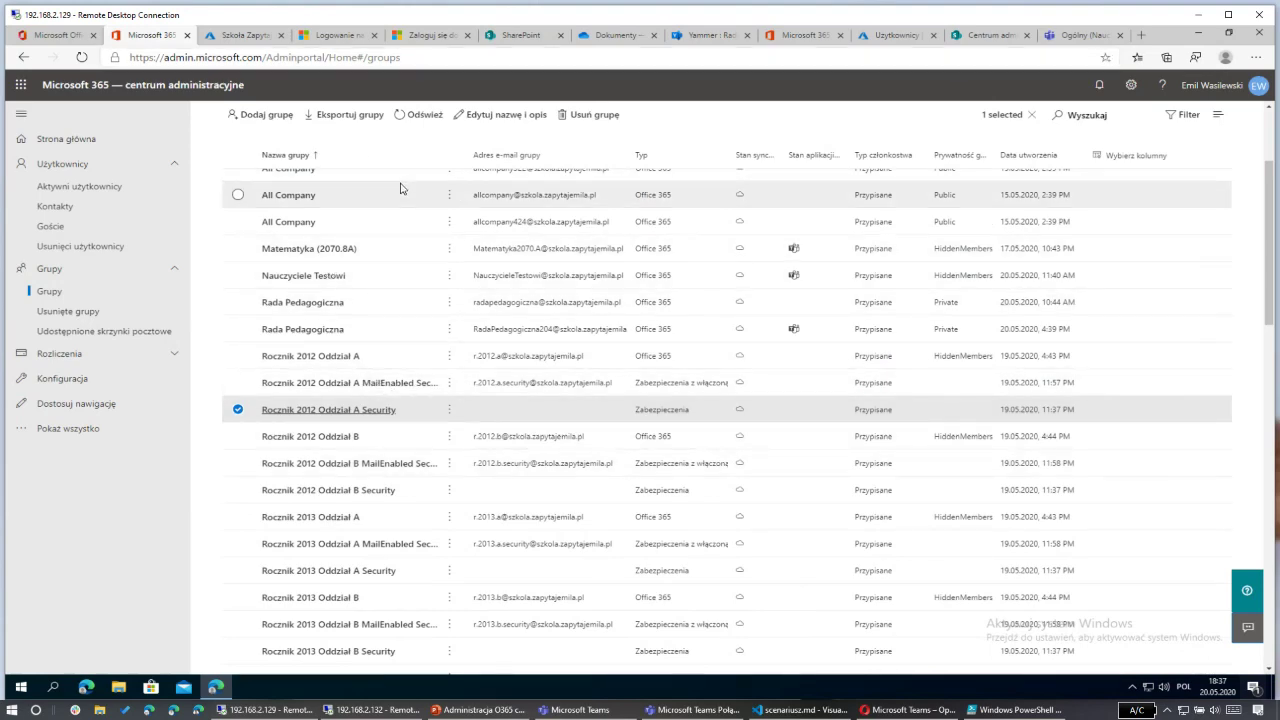
{"action": "scroll", "coordinate": [400, 189], "scroll_direction": "up", "scroll_amount": 3}
Step: Search groups for 'ucznio' (no match), clear it to restore all 57 groups, and check notifications
{"action": "left_click", "coordinate": [1079, 269]}
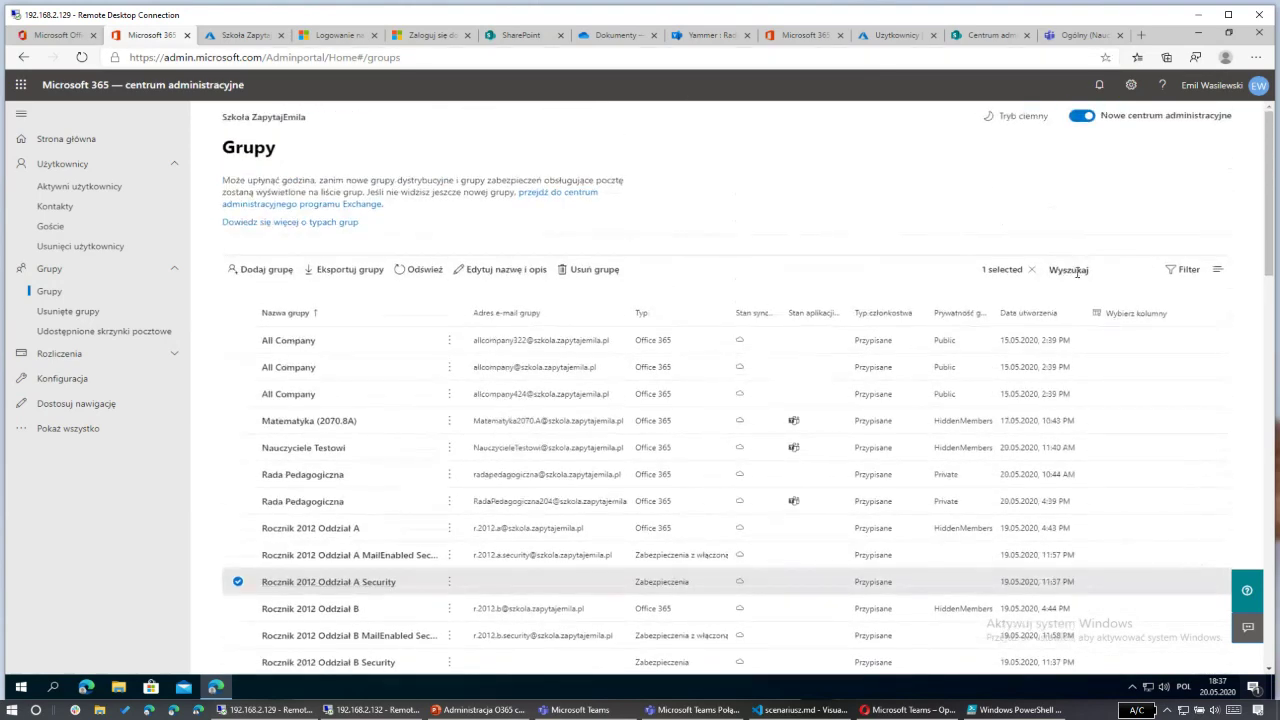
{"action": "type", "text": "ucznio"}
{"action": "key", "text": "Return"}
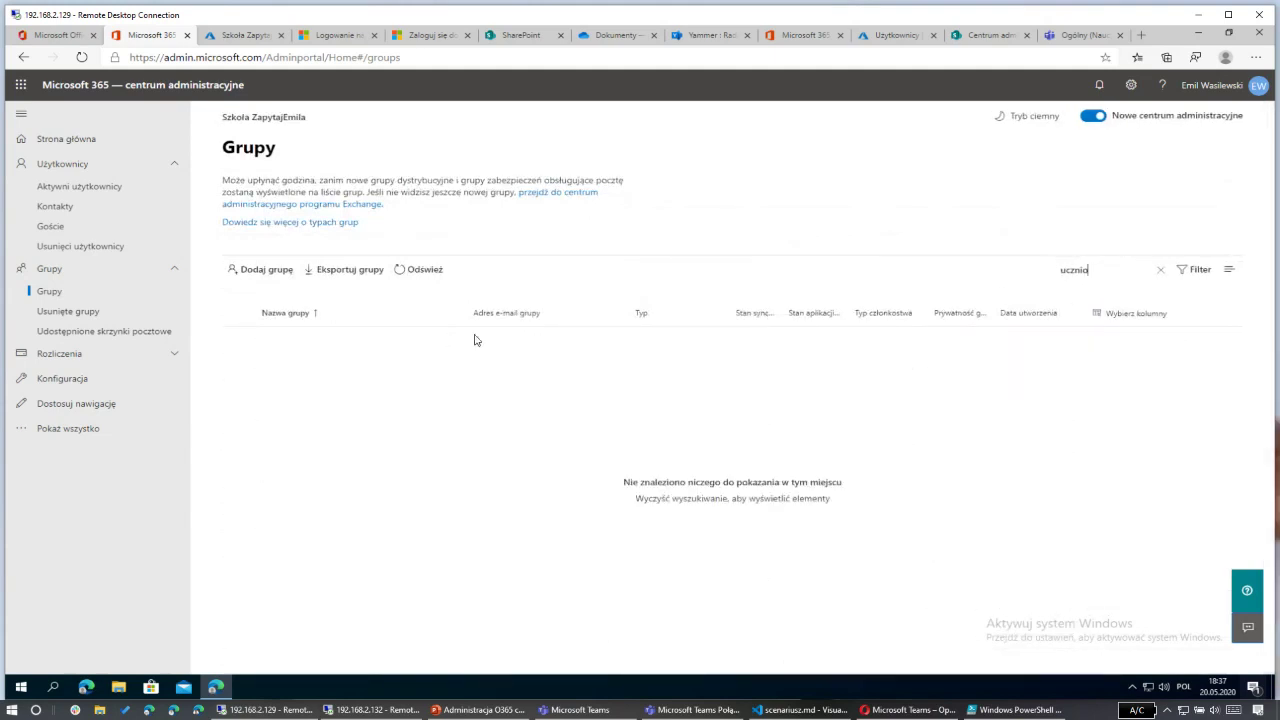
{"action": "left_click", "coordinate": [1162, 273]}
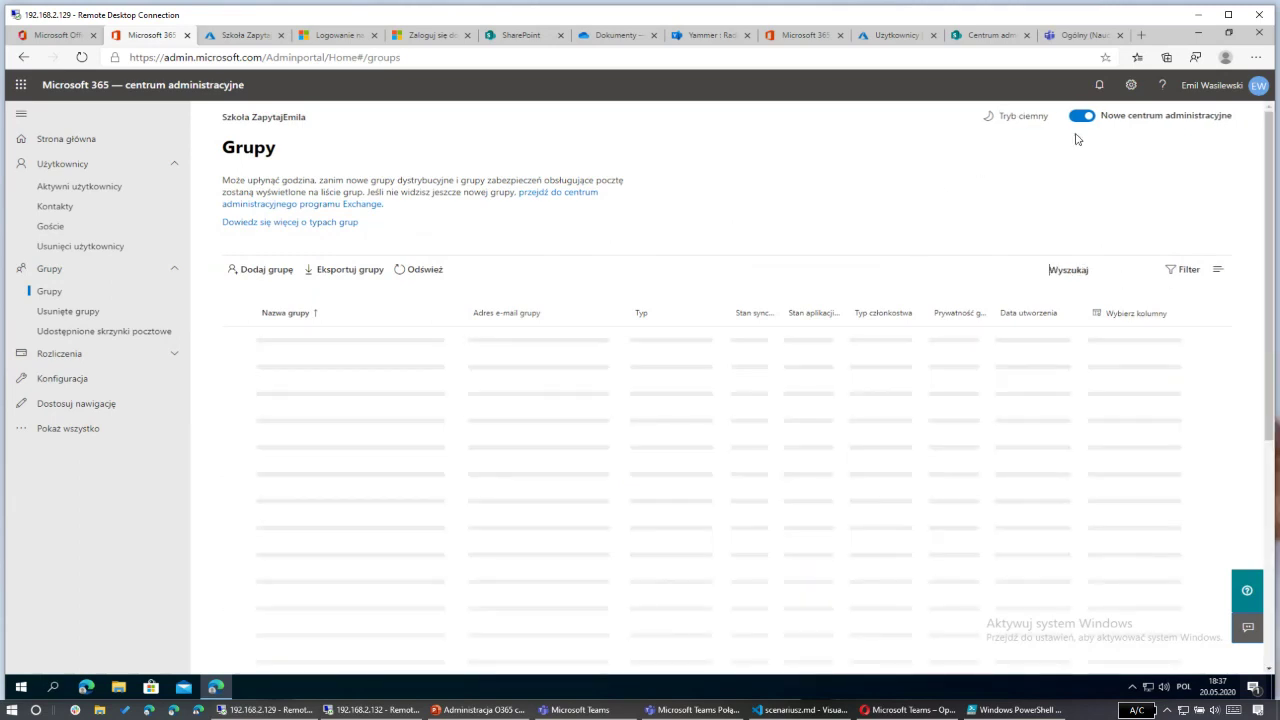
{"action": "left_click", "coordinate": [1100, 87]}
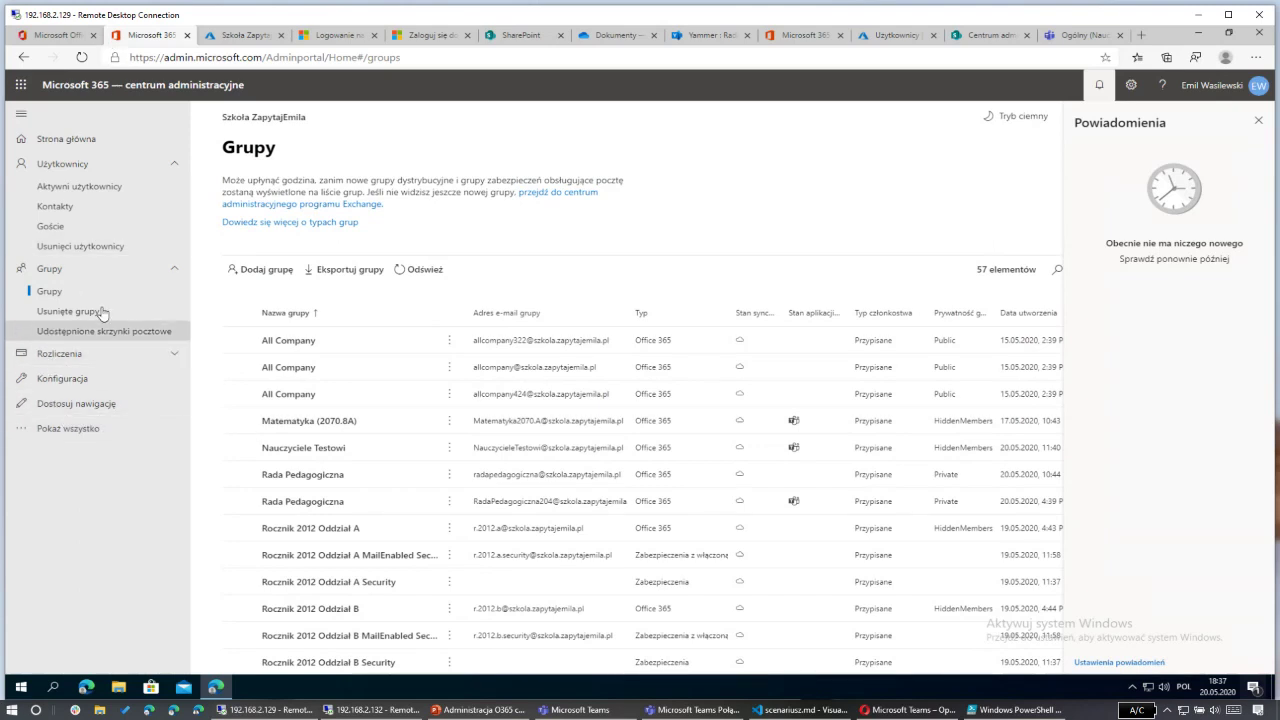
Step: Collapse Users and Groups in the nav, show all admin centres, and close the notifications panel
{"action": "left_click", "coordinate": [102, 165]}
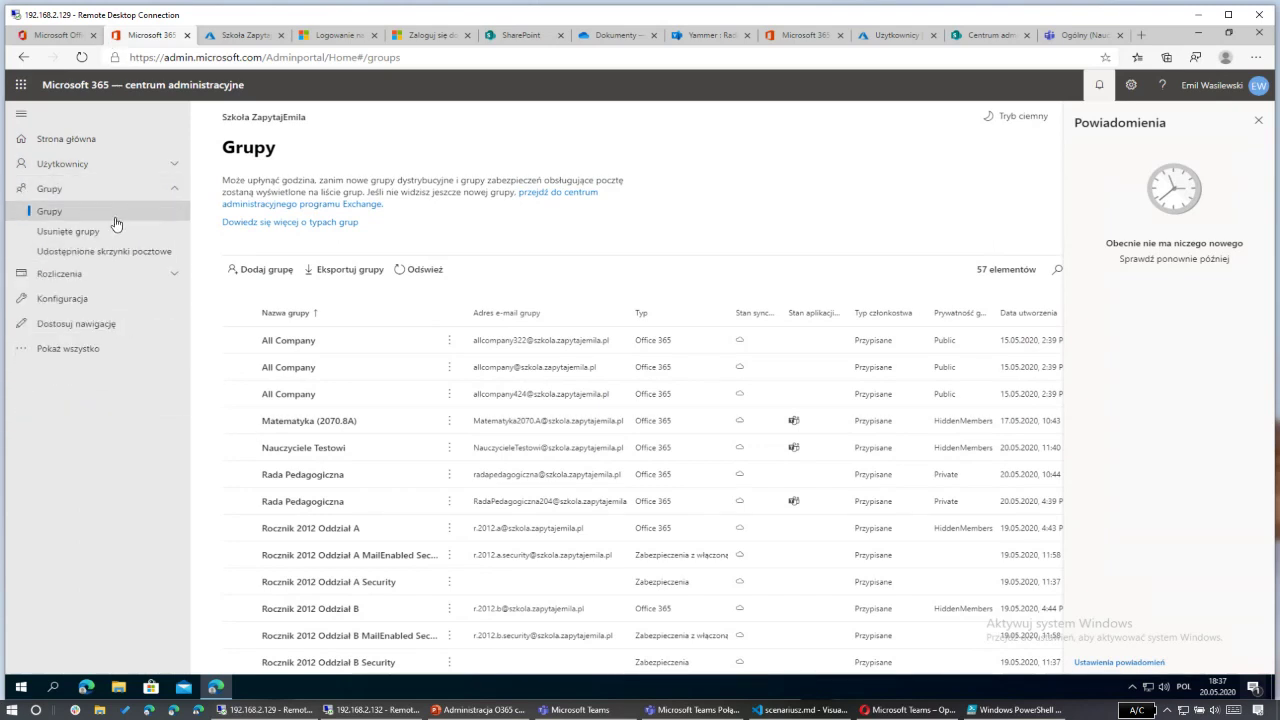
{"action": "left_click", "coordinate": [140, 190]}
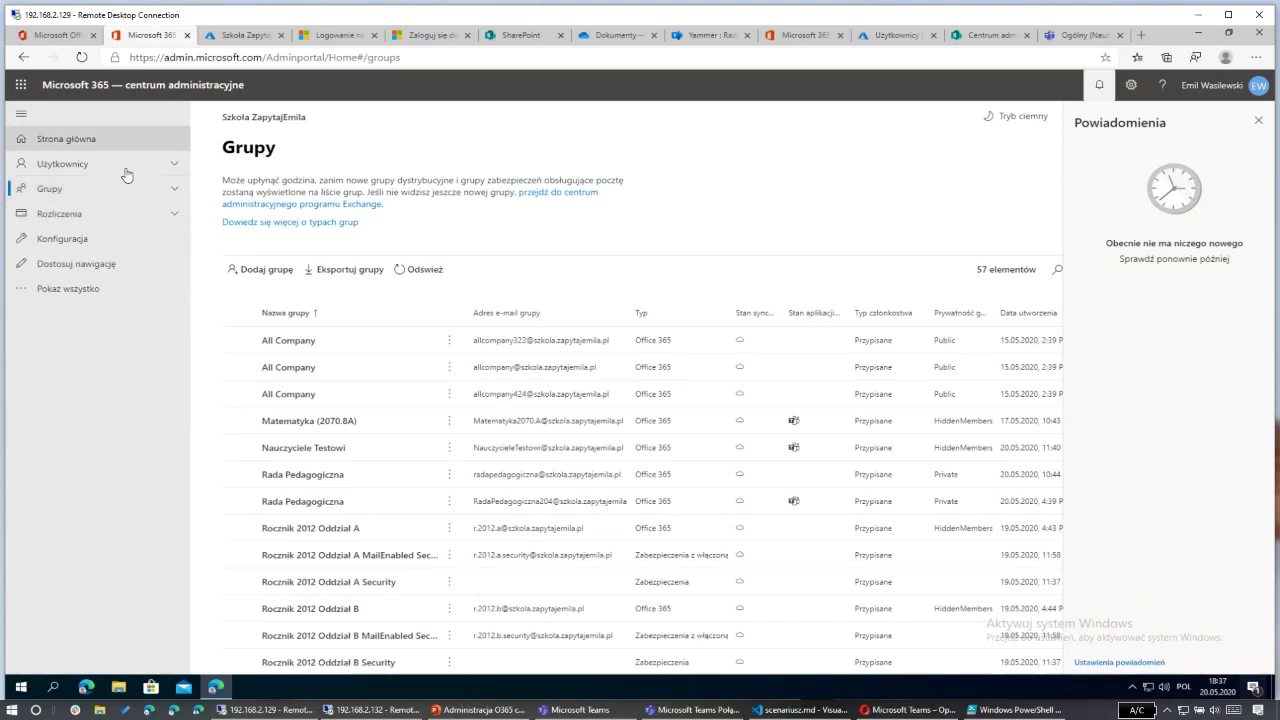
{"action": "left_click", "coordinate": [82, 290]}
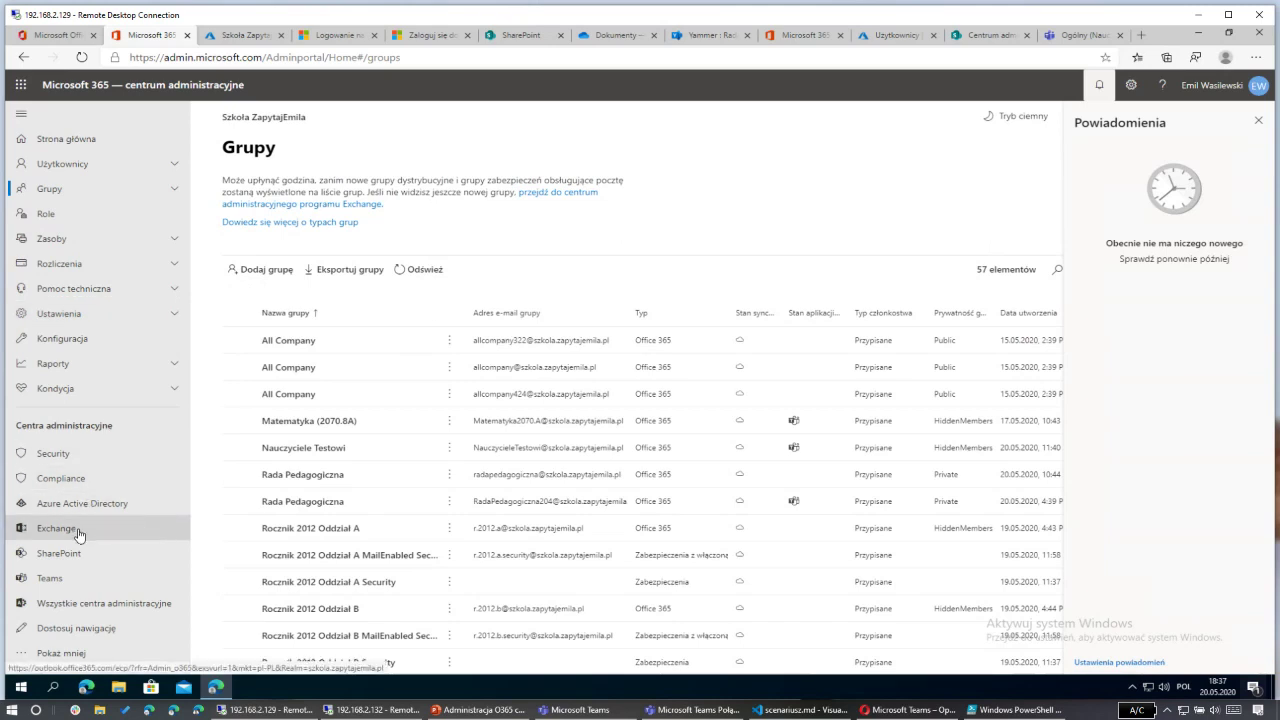
{"action": "left_click", "coordinate": [99, 606]}
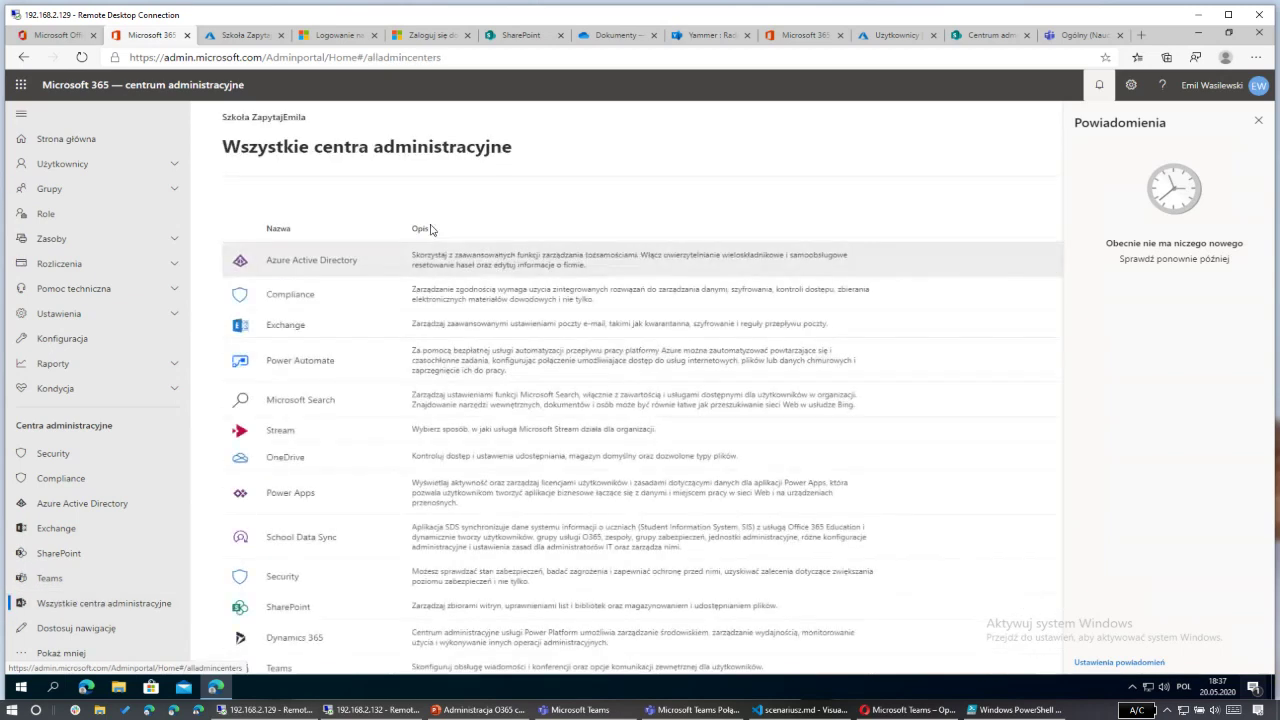
{"action": "scroll", "coordinate": [385, 380], "scroll_direction": "down", "scroll_amount": 1}
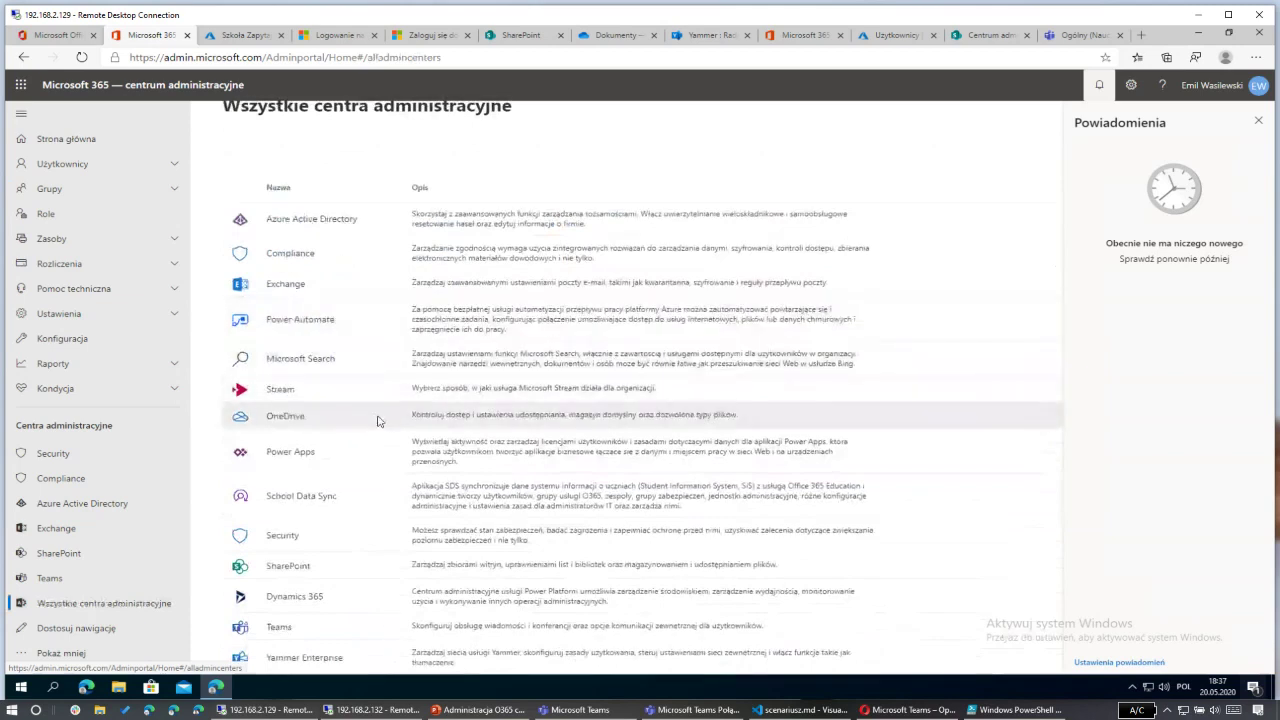
{"action": "left_click", "coordinate": [1258, 121]}
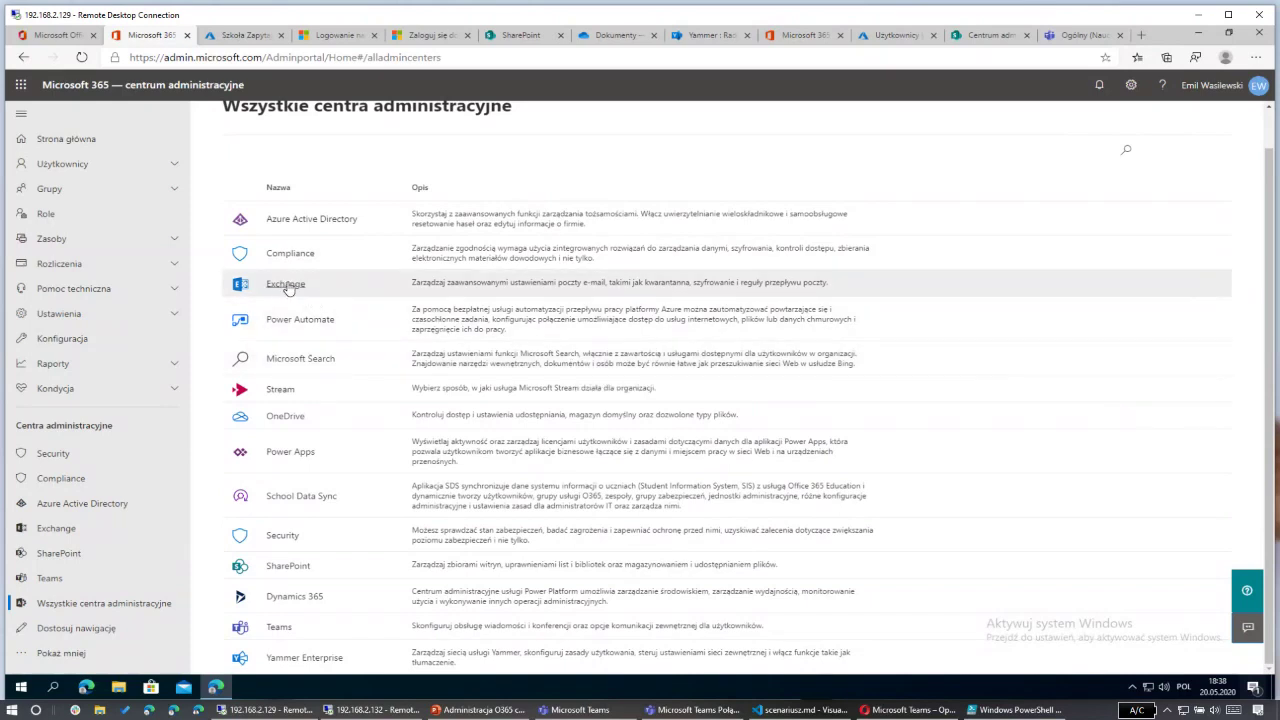
Step: Launch Exchange from the admin centres list and inspect the 'ecp' part of its address
{"action": "left_click", "coordinate": [286, 284]}
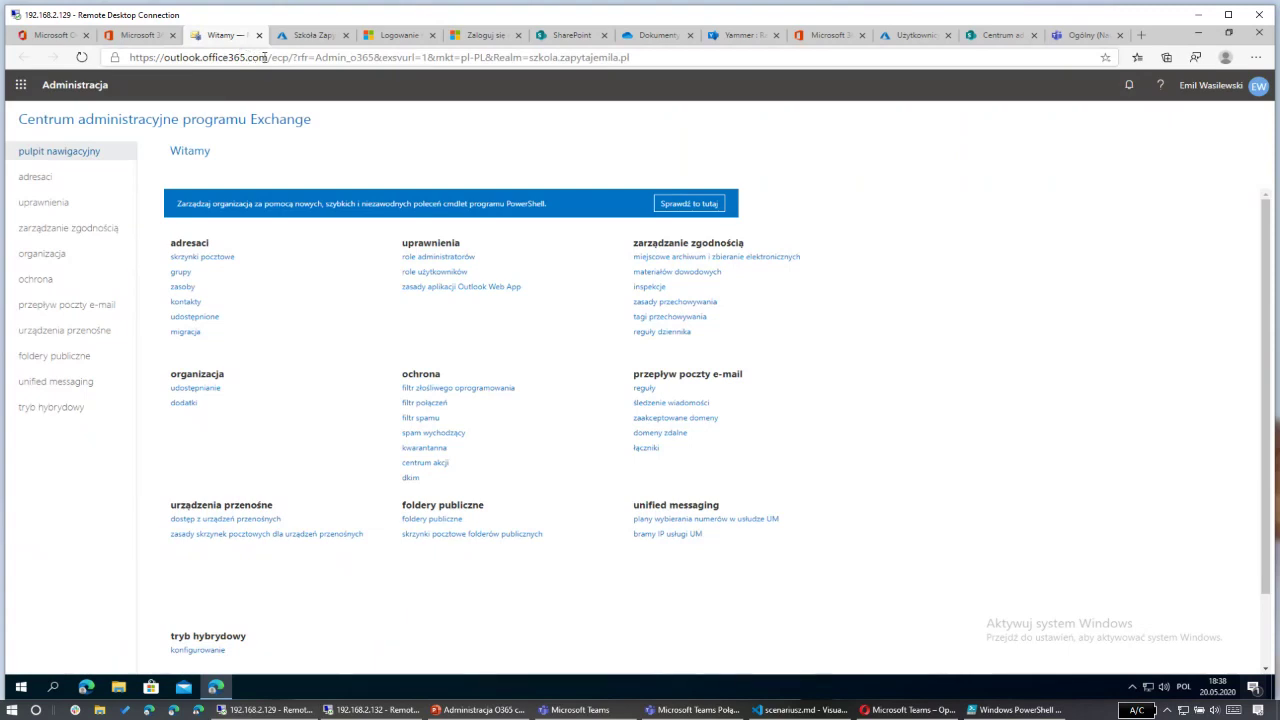
{"action": "left_click_drag", "start_coordinate": [271, 57], "coordinate": [281, 57]}
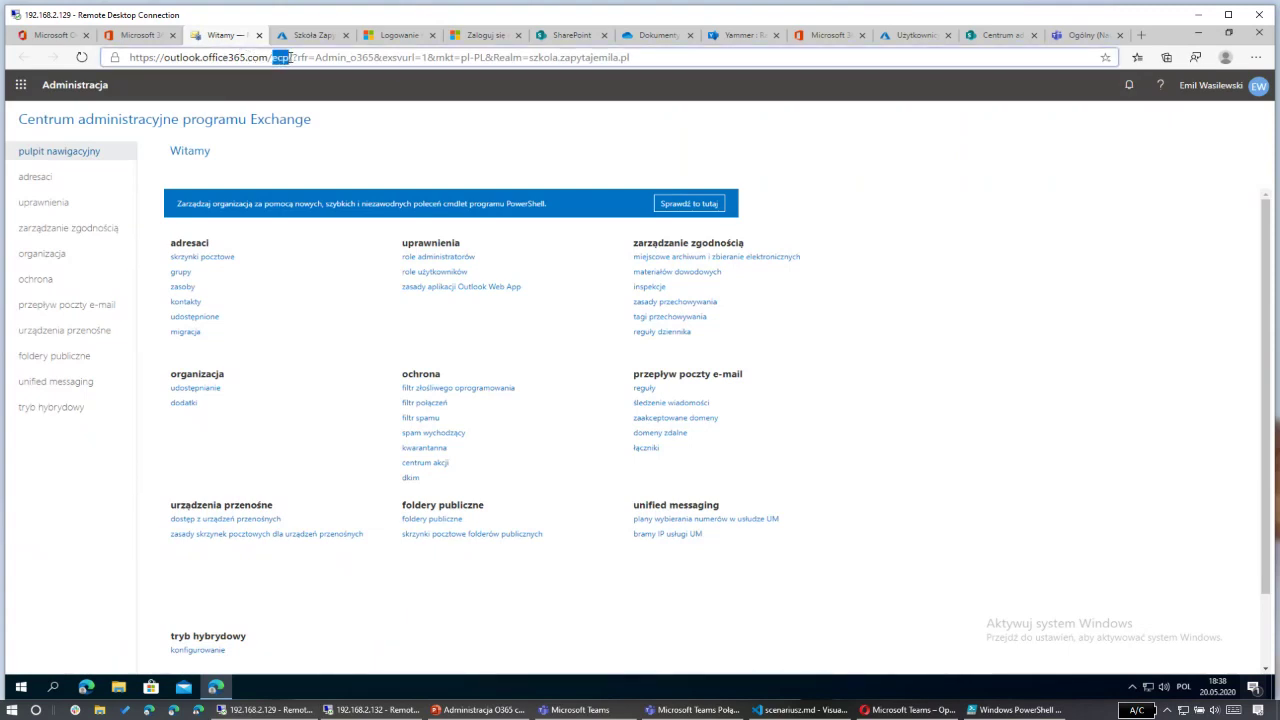
{"action": "left_click", "coordinate": [459, 147]}
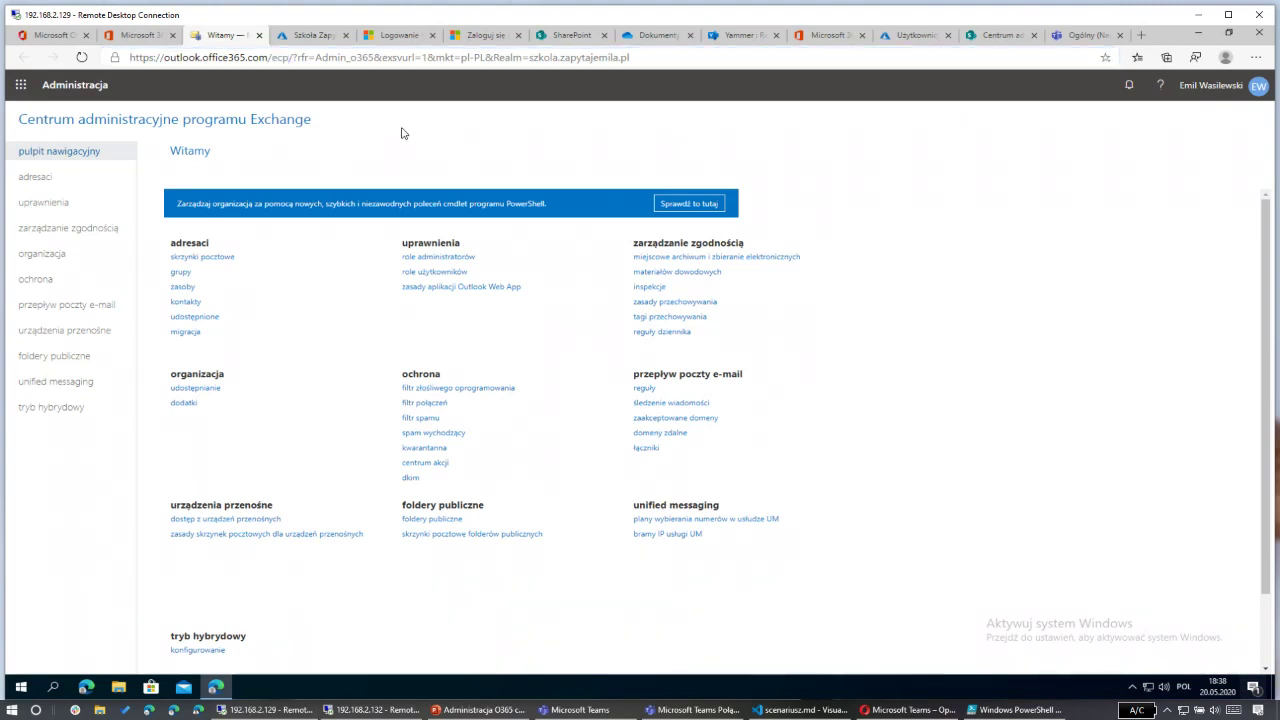
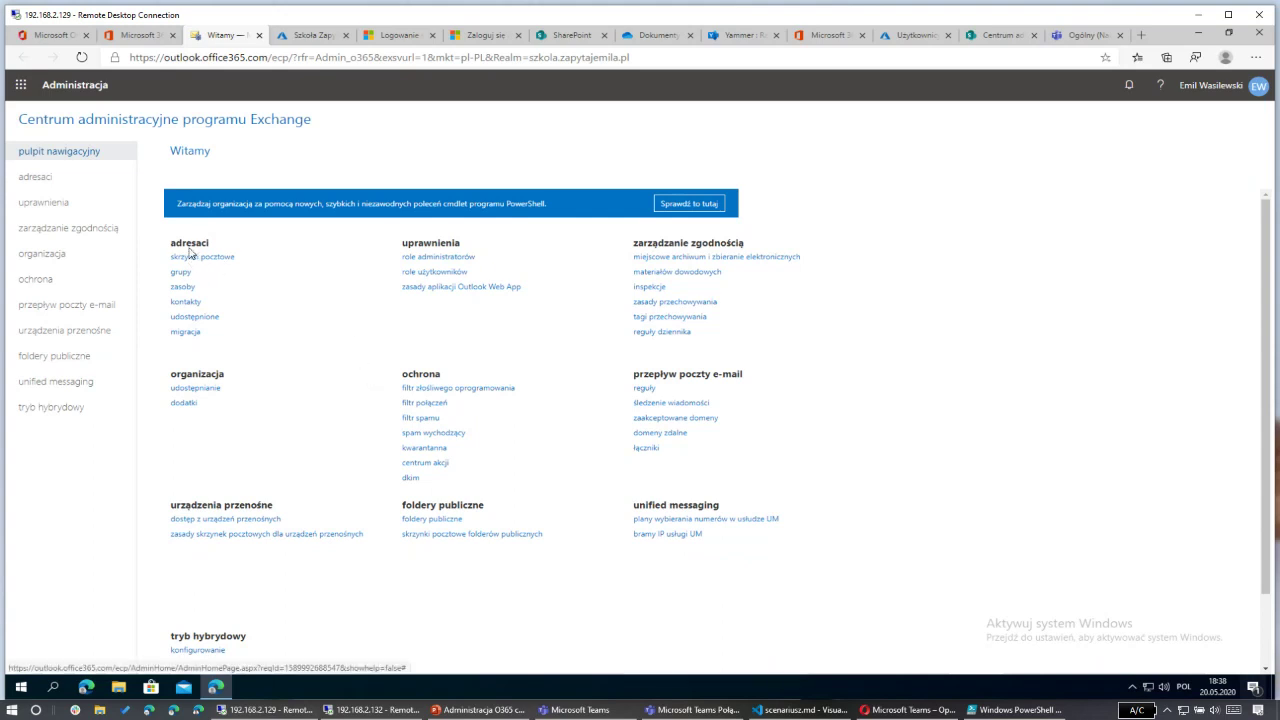
Step: Open recipients (adresaci), browse the mailboxes, and switch to the groups (grupy) list
{"action": "left_click", "coordinate": [32, 182]}
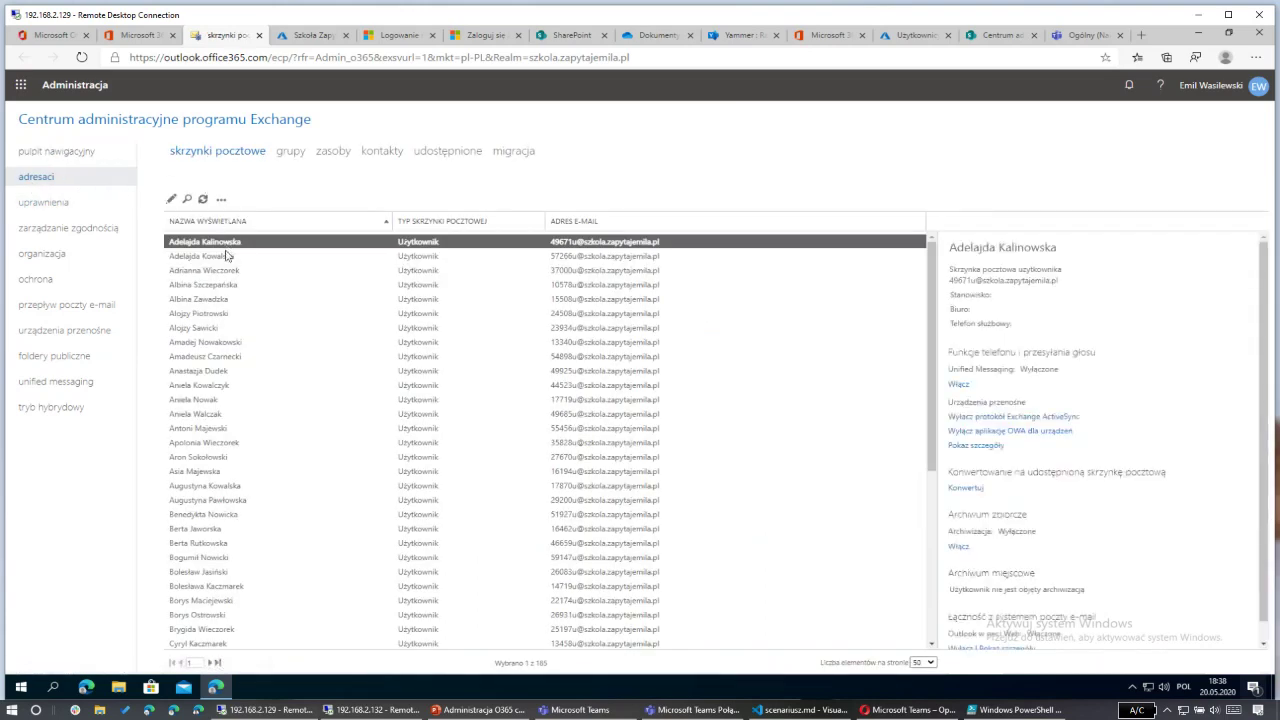
{"action": "scroll", "coordinate": [285, 520], "scroll_direction": "down", "scroll_amount": 3}
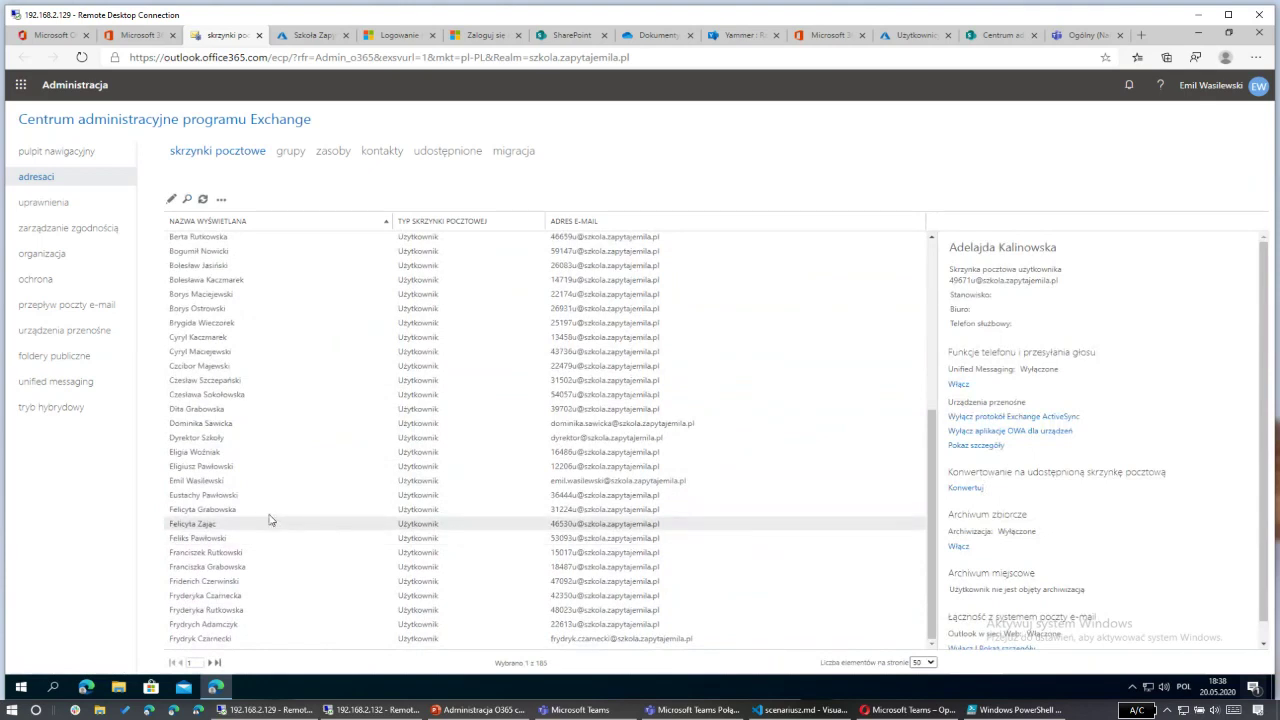
{"action": "scroll", "coordinate": [268, 516], "scroll_direction": "up", "scroll_amount": 3}
{"action": "scroll", "coordinate": [268, 516], "scroll_direction": "up", "scroll_amount": 1}
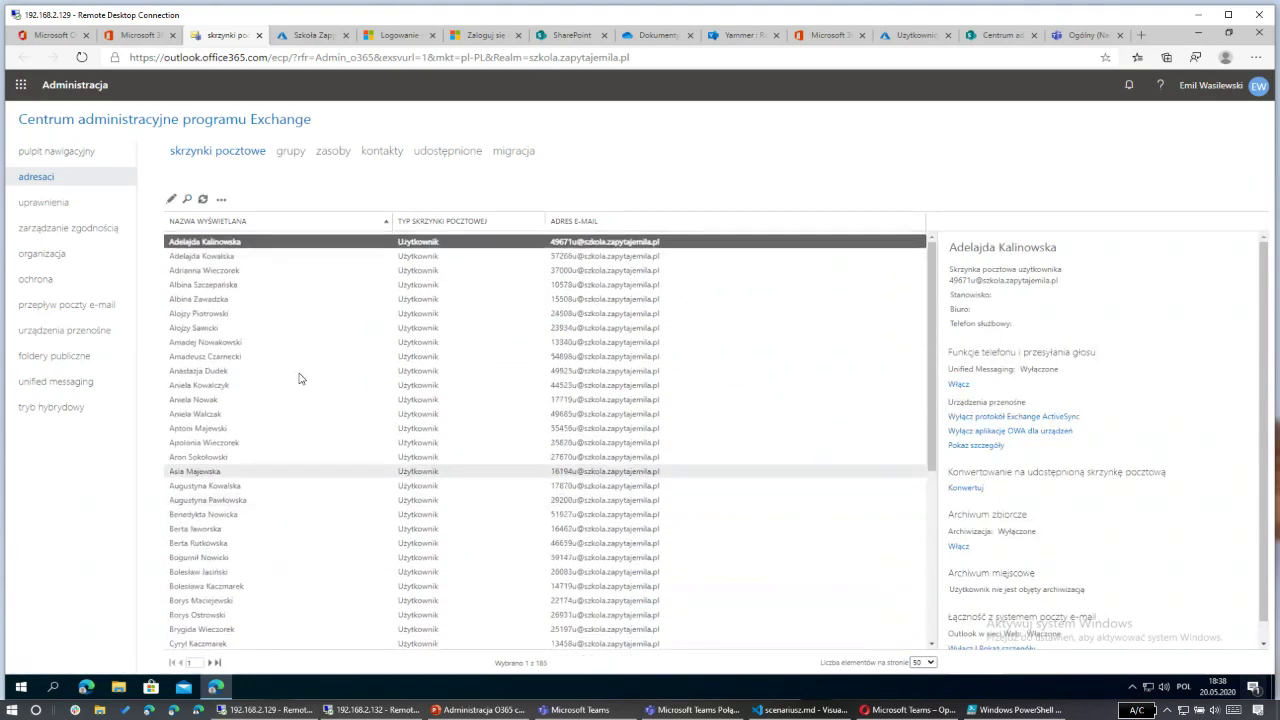
{"action": "left_click", "coordinate": [285, 154]}
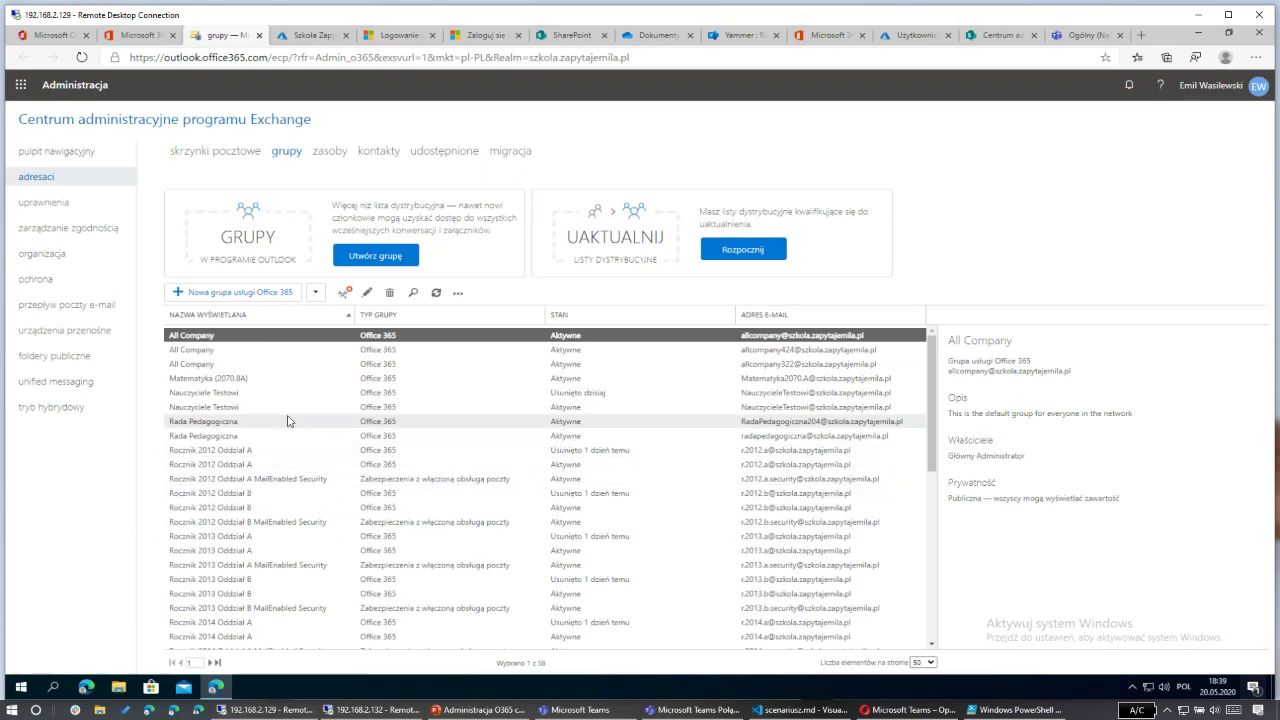
Step: Search the groups for 'ucznio' and open the Uczniowie security group for editing
{"action": "left_click", "coordinate": [412, 292]}
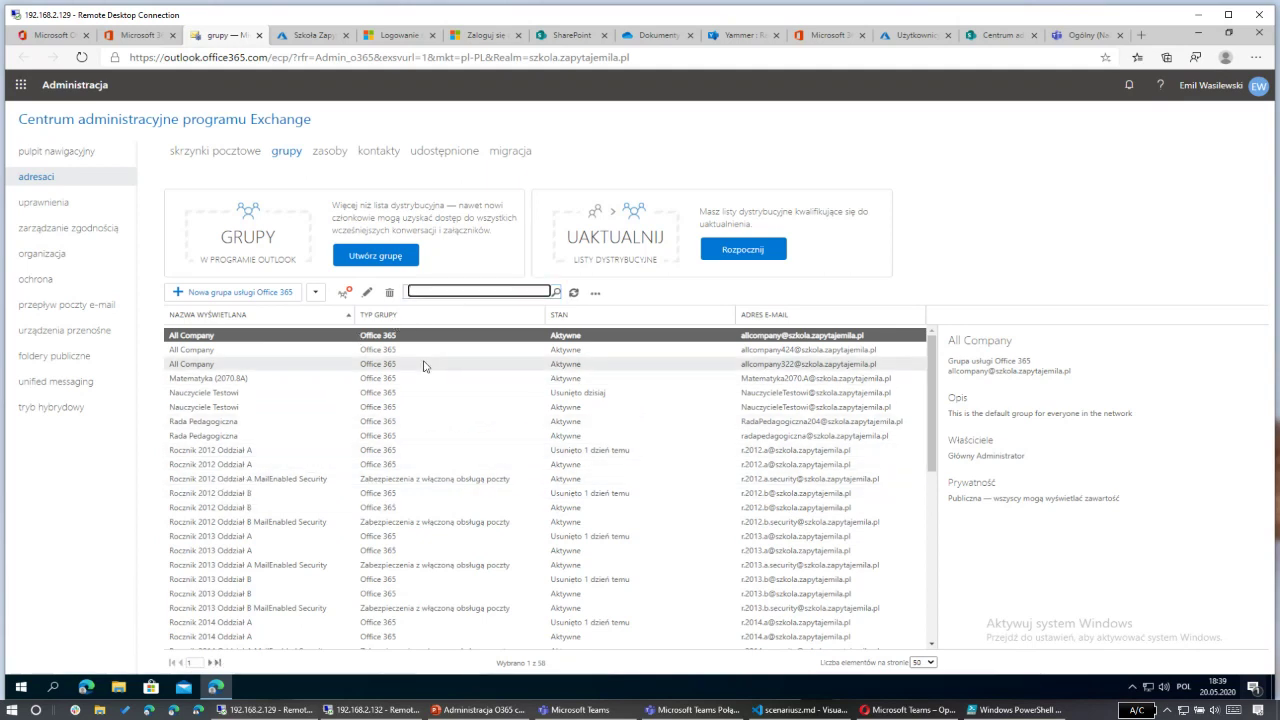
{"action": "key", "text": "Return"}
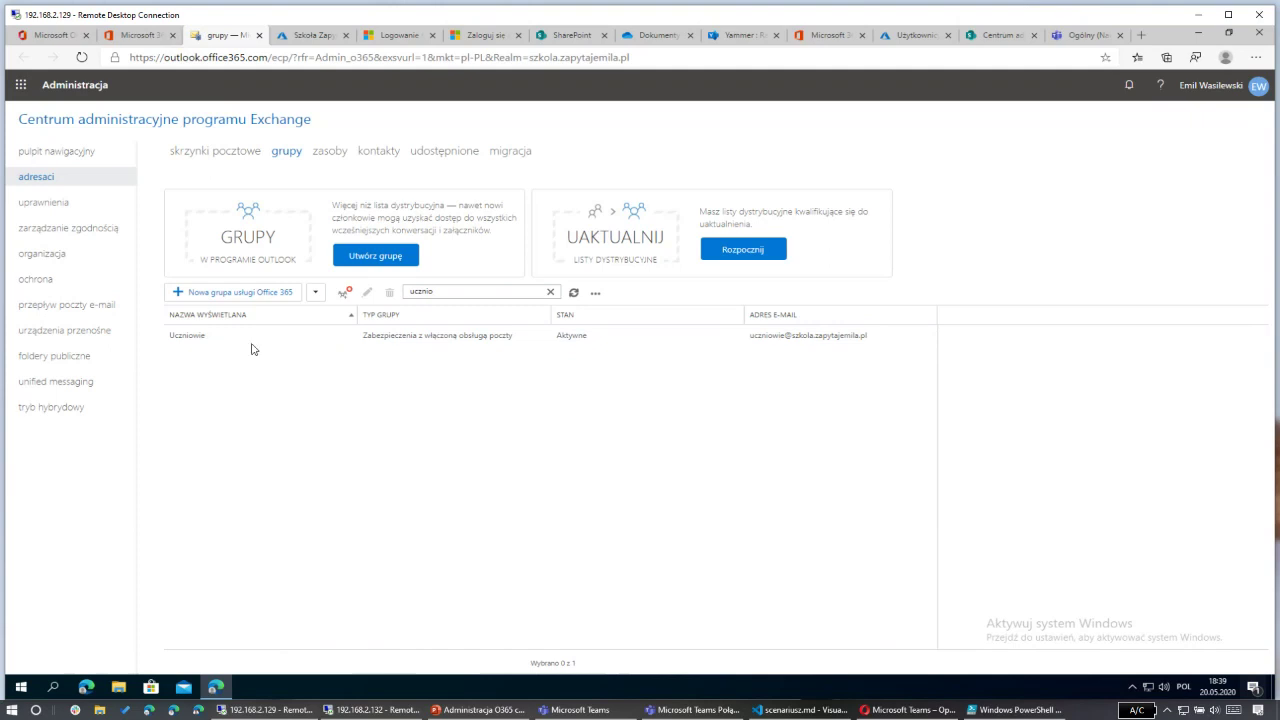
{"action": "double_click", "coordinate": [267, 336]}
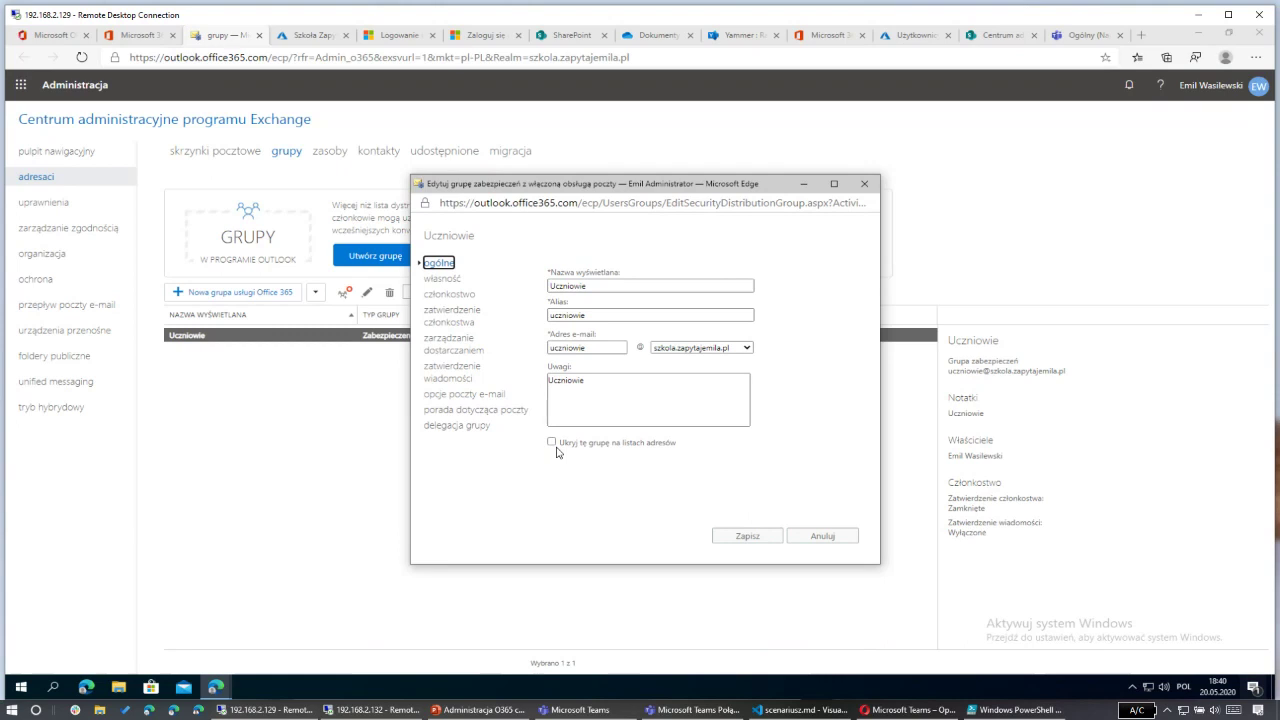
Step: Add the user found by searching 'domini' as a second owner of Uczniowie
{"action": "left_click", "coordinate": [611, 447]}
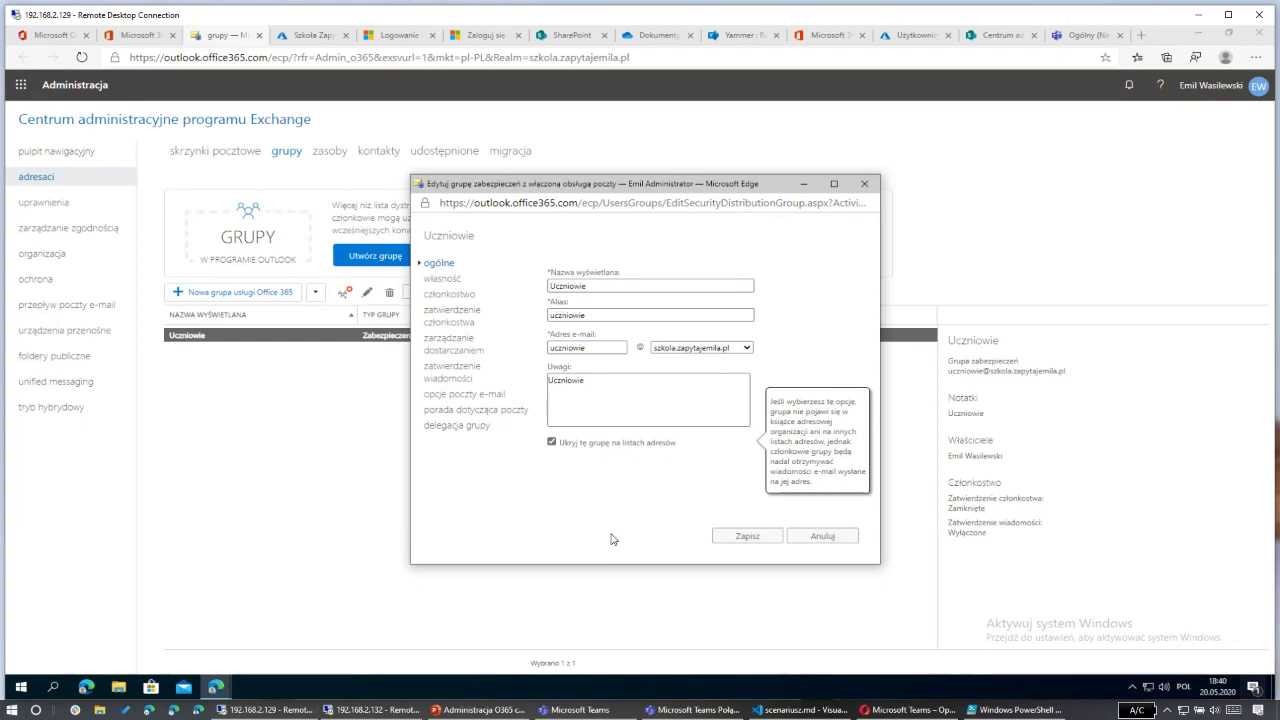
{"action": "left_click", "coordinate": [551, 442]}
{"action": "left_click", "coordinate": [458, 281]}
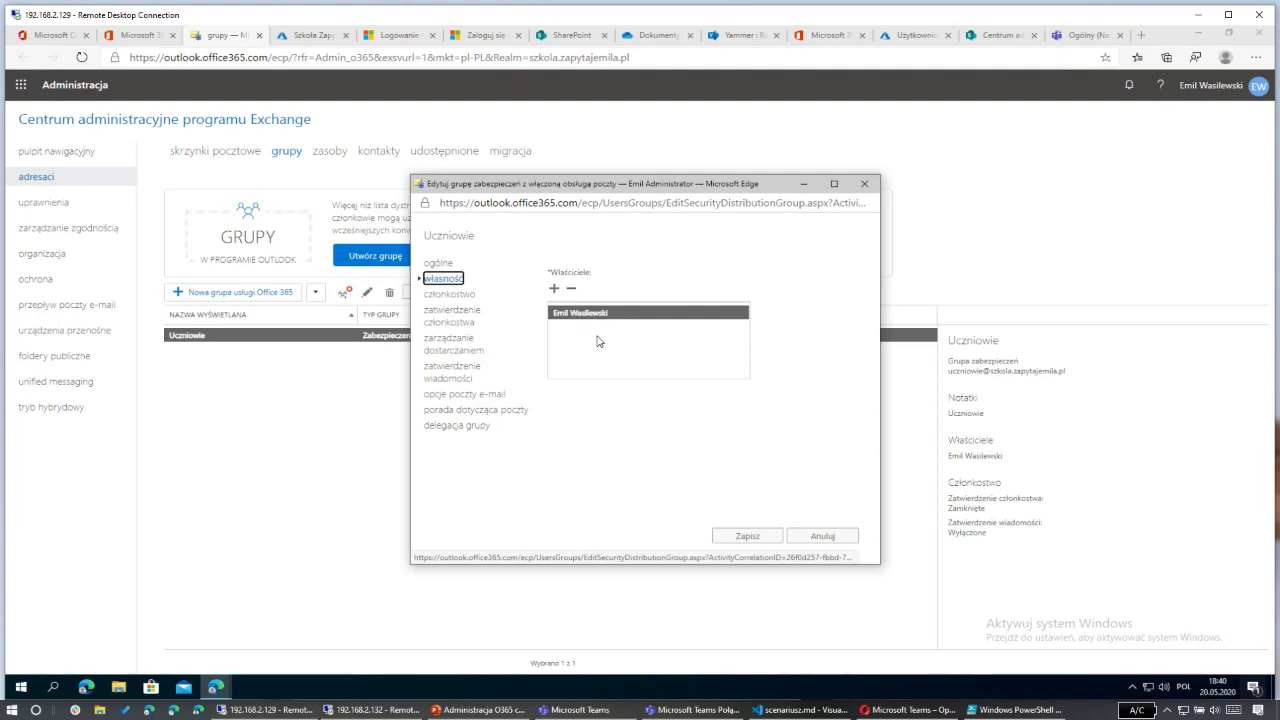
{"action": "left_click", "coordinate": [554, 288]}
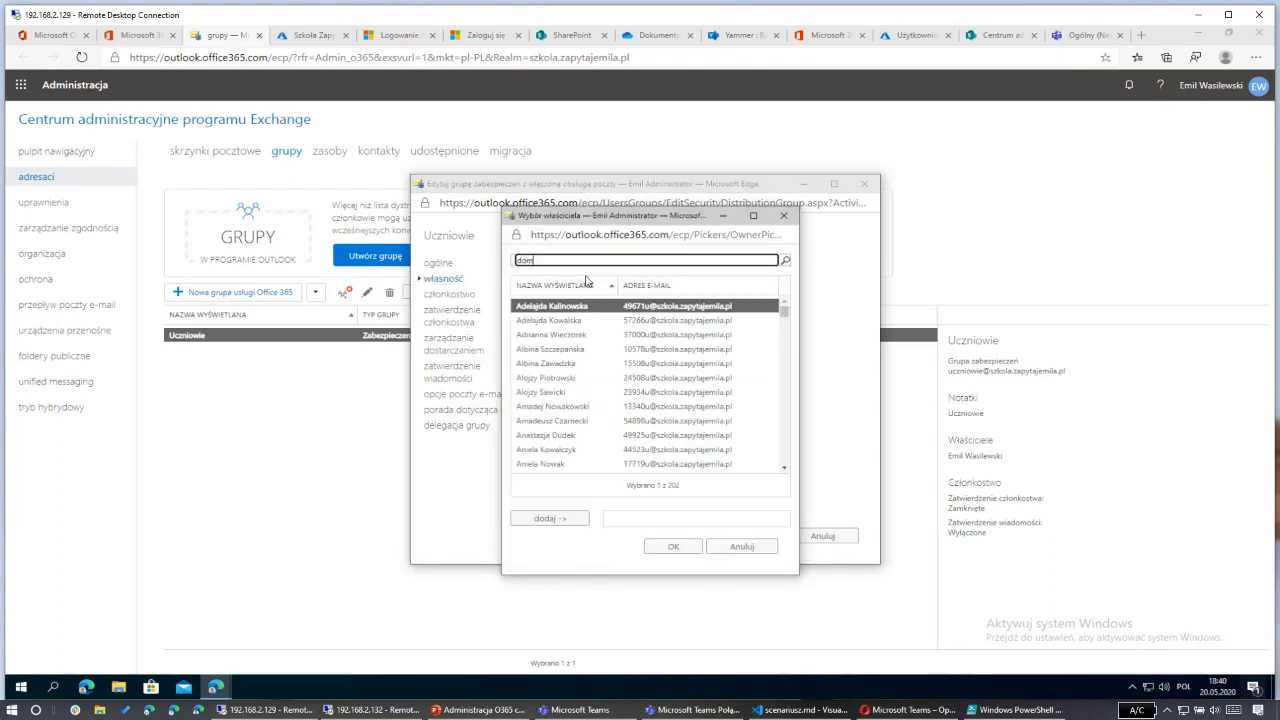
{"action": "type", "text": "domini"}
{"action": "left_click", "coordinate": [784, 261]}
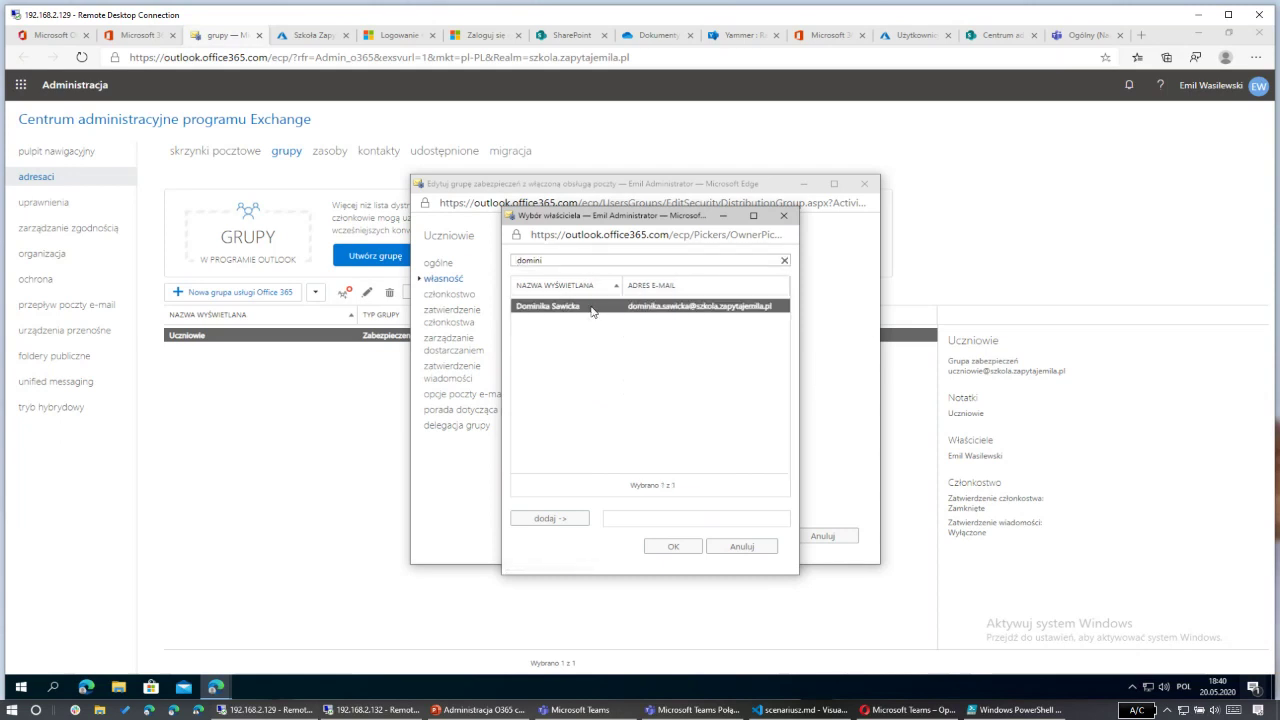
{"action": "double_click", "coordinate": [593, 306]}
{"action": "left_click", "coordinate": [670, 546]}
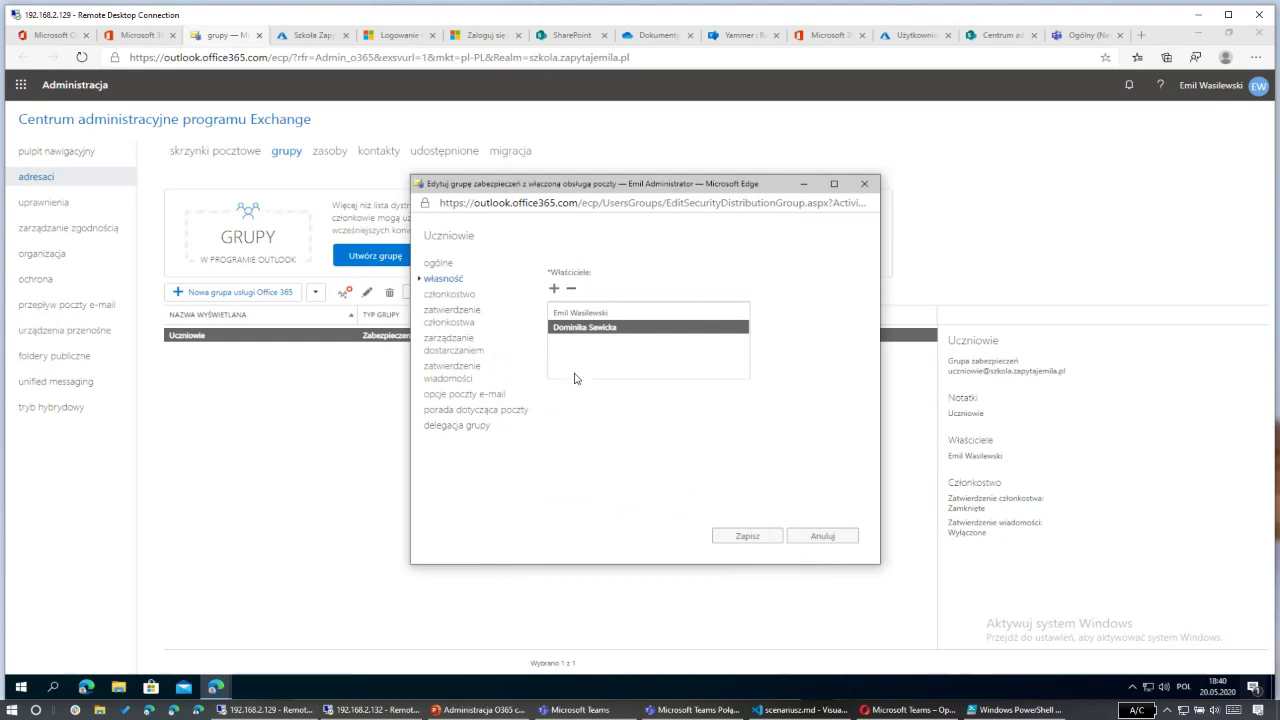
Step: Run an advanced member search filtered to department (Dział) 2012_A
{"action": "left_click", "coordinate": [462, 297]}
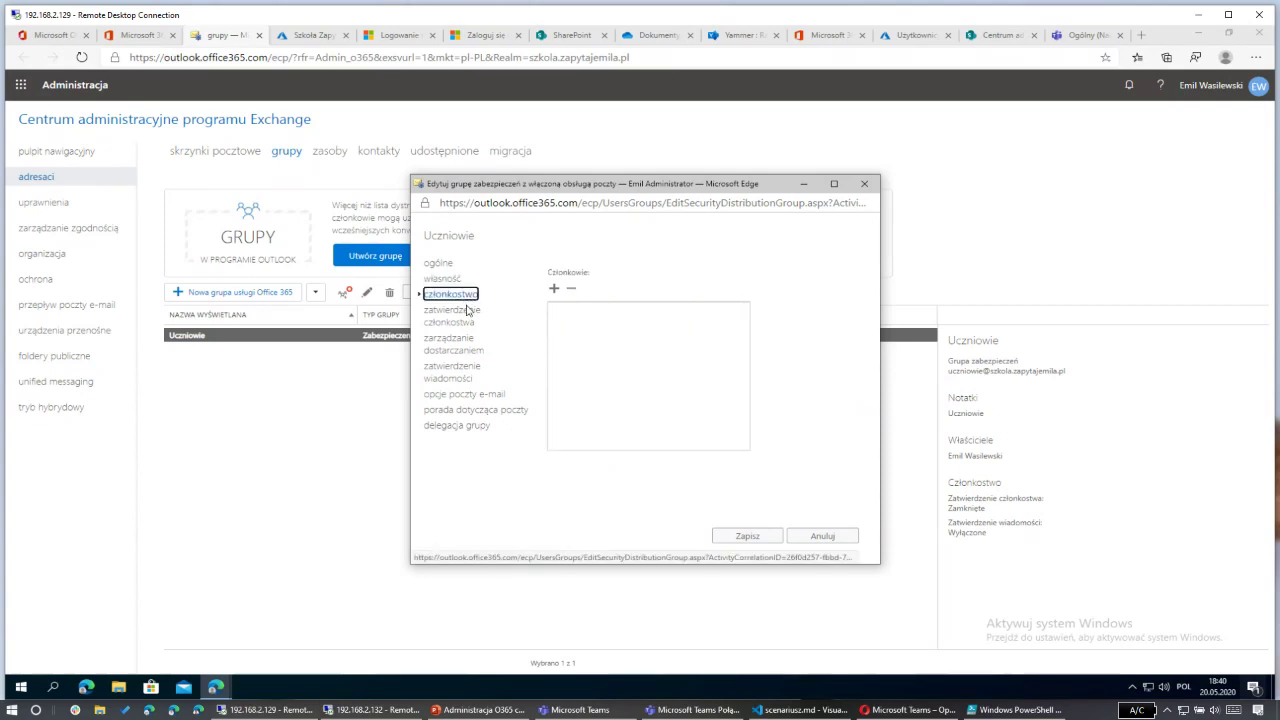
{"action": "left_click", "coordinate": [555, 291]}
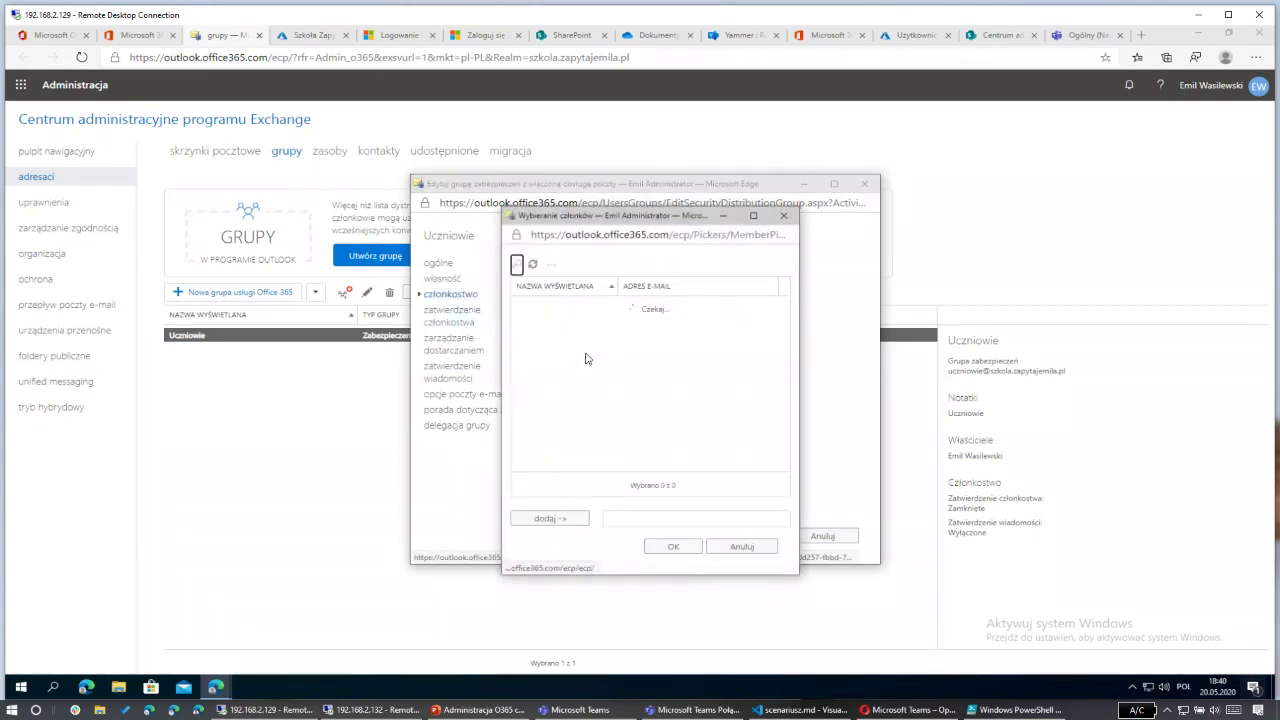
{"action": "scroll", "coordinate": [615, 435], "scroll_direction": "down", "scroll_amount": 3}
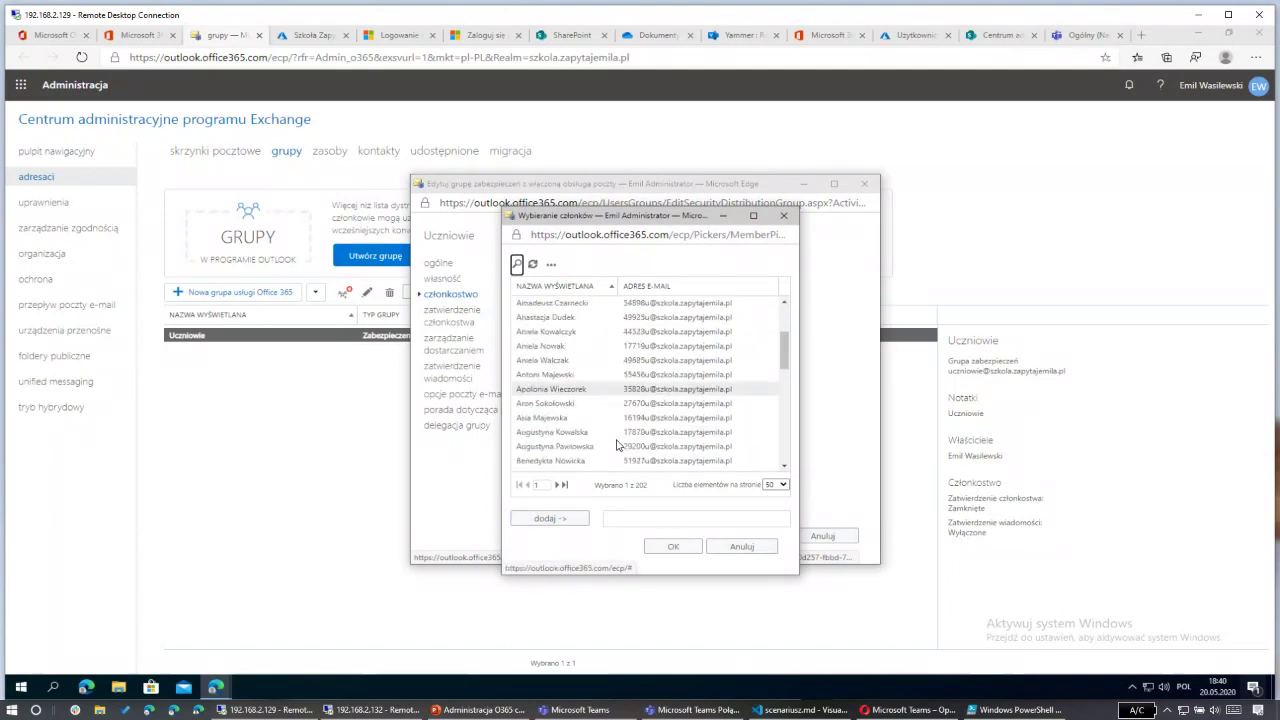
{"action": "scroll", "coordinate": [605, 433], "scroll_direction": "up", "scroll_amount": 3}
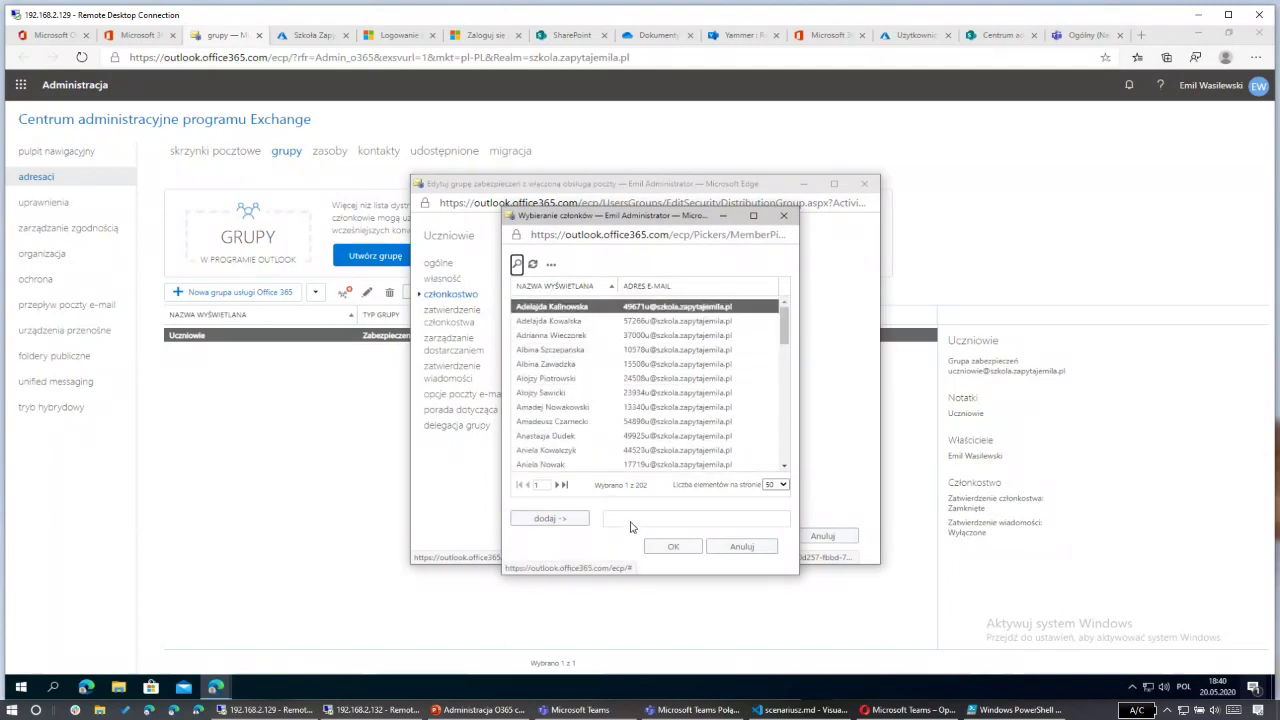
{"action": "left_click", "coordinate": [552, 266]}
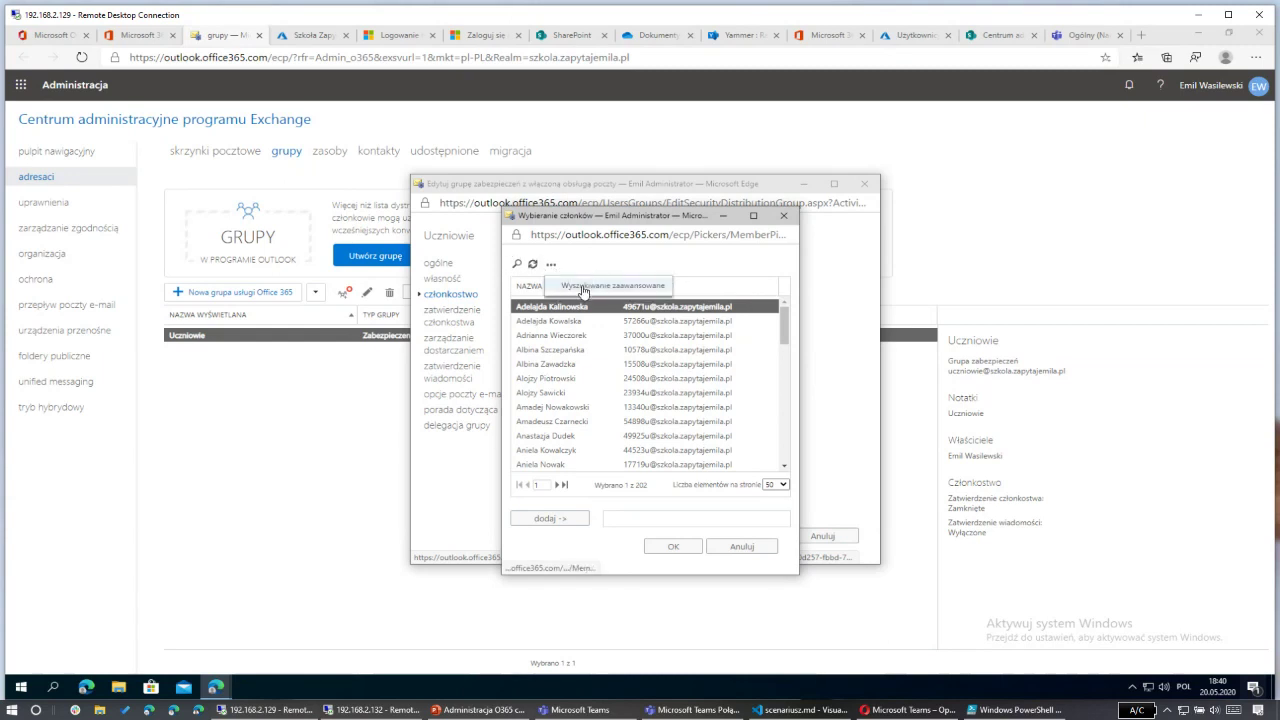
{"action": "left_click", "coordinate": [584, 290]}
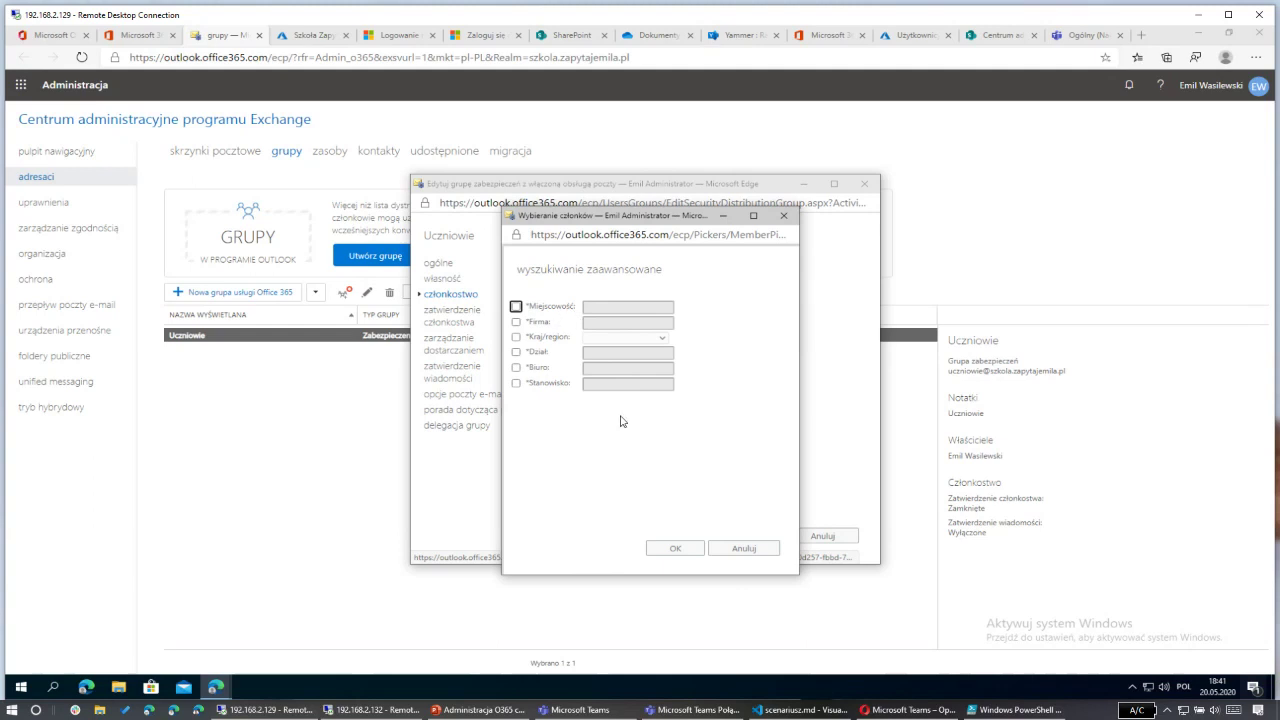
{"action": "left_click", "coordinate": [516, 354]}
{"action": "left_click", "coordinate": [590, 352]}
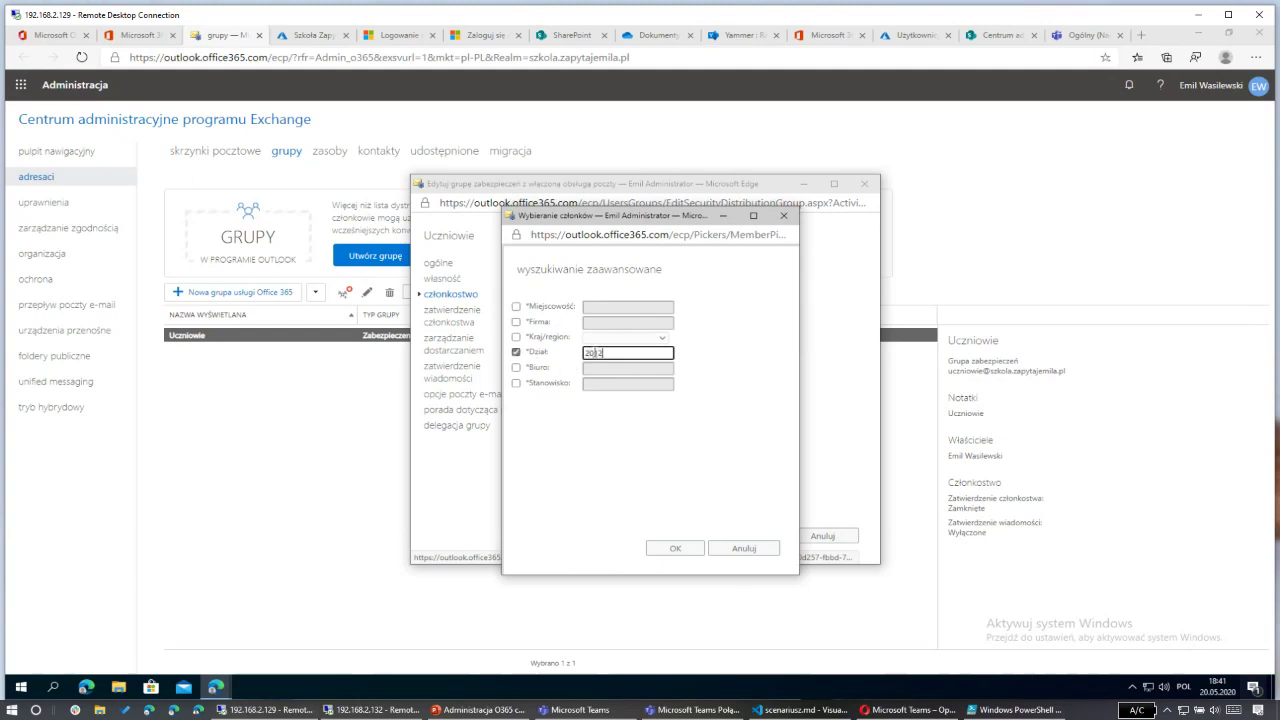
{"action": "left_click", "coordinate": [674, 549]}
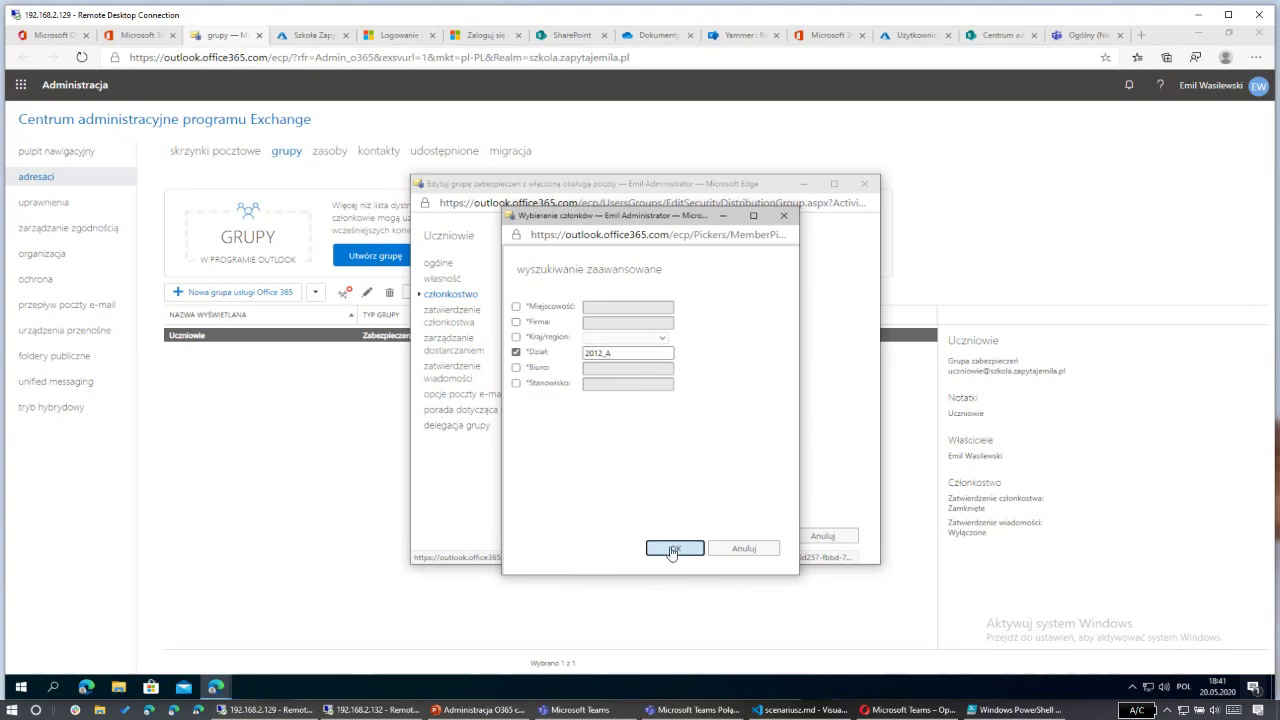
Step: Select all 16 found users and add them as Uczniowie members
{"action": "scroll", "coordinate": [660, 410], "scroll_direction": "down", "scroll_amount": 2}
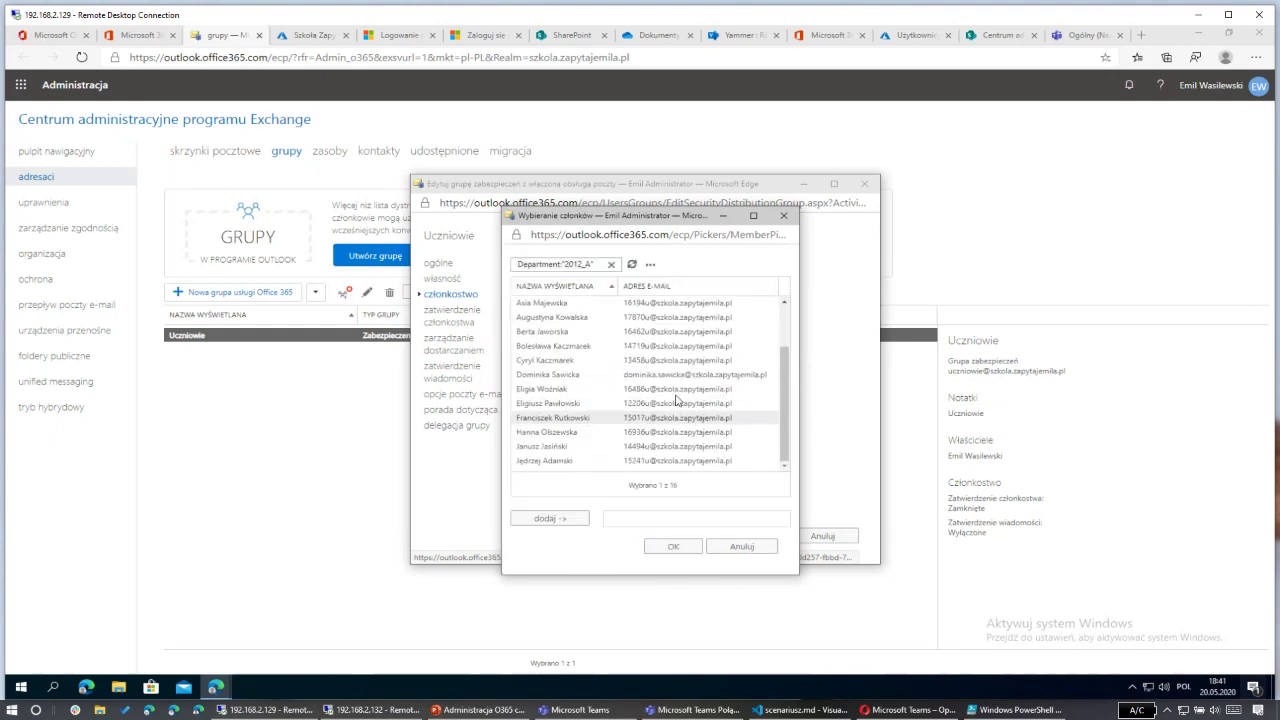
{"action": "scroll", "coordinate": [630, 370], "scroll_direction": "up", "scroll_amount": 2}
{"action": "scroll", "coordinate": [620, 440], "scroll_direction": "down", "scroll_amount": 2}
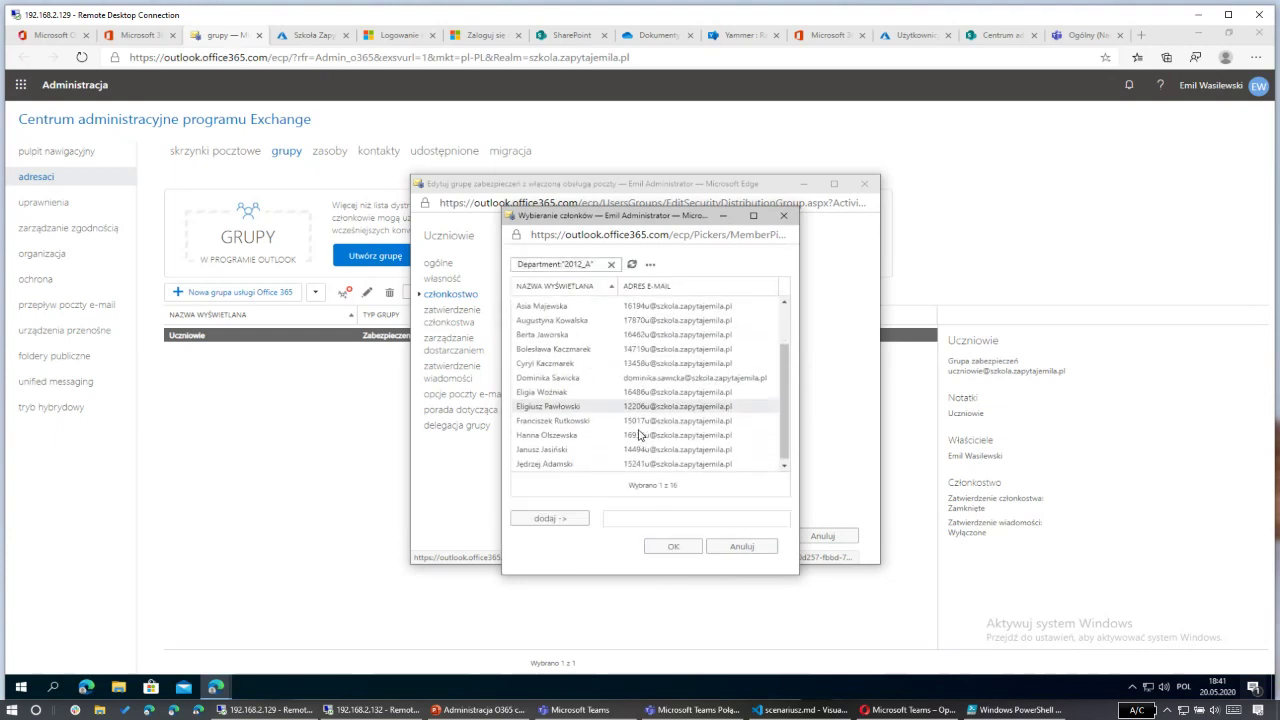
{"action": "key", "text": "ctrl+a"}
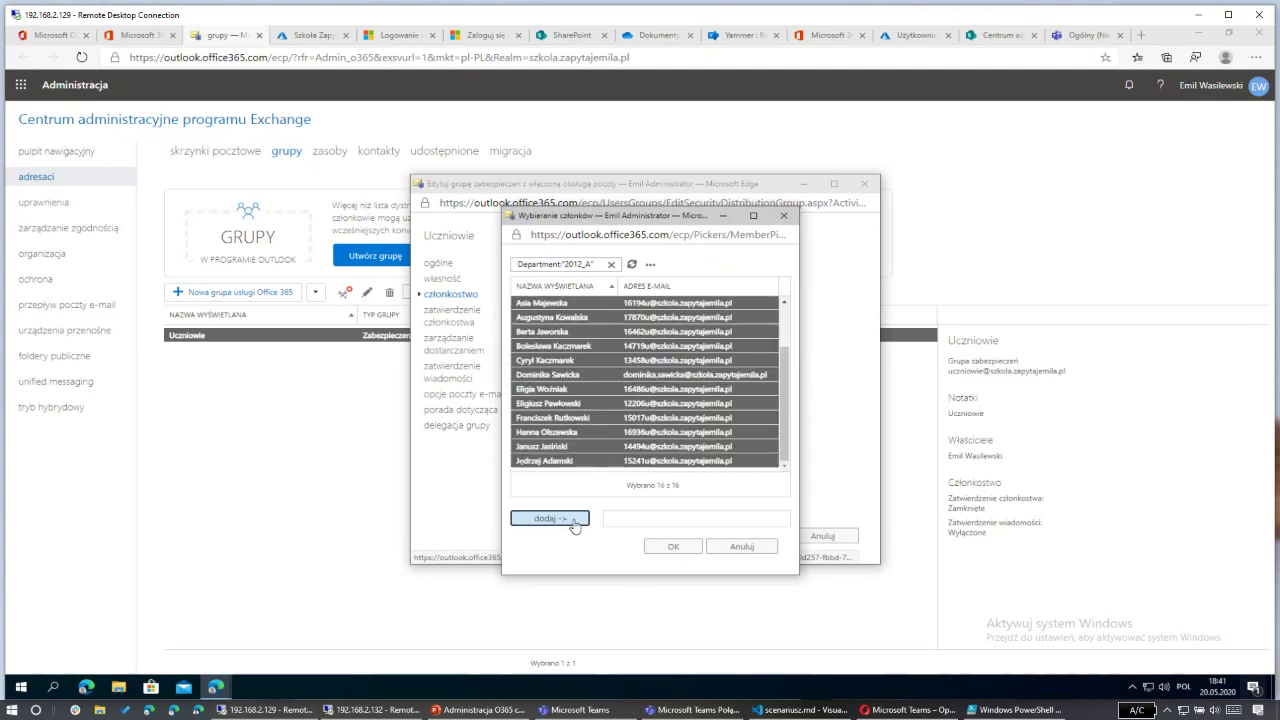
{"action": "left_click", "coordinate": [571, 517]}
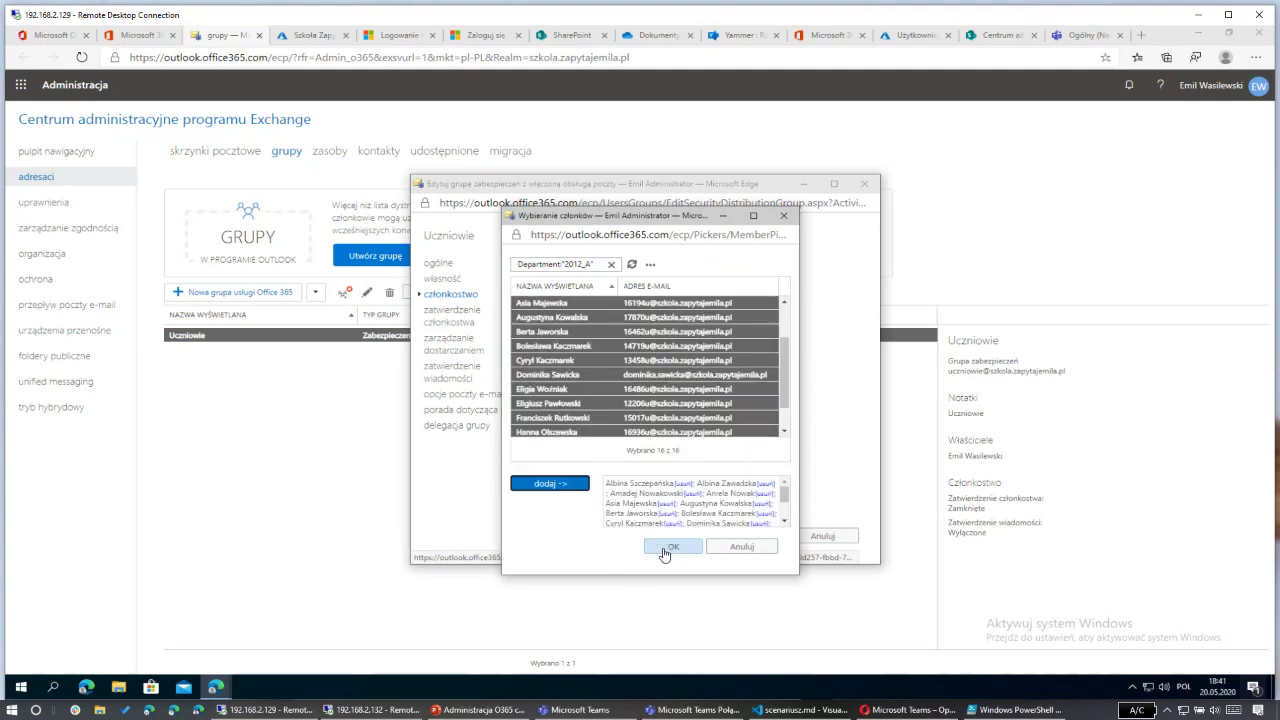
{"action": "left_click", "coordinate": [672, 547]}
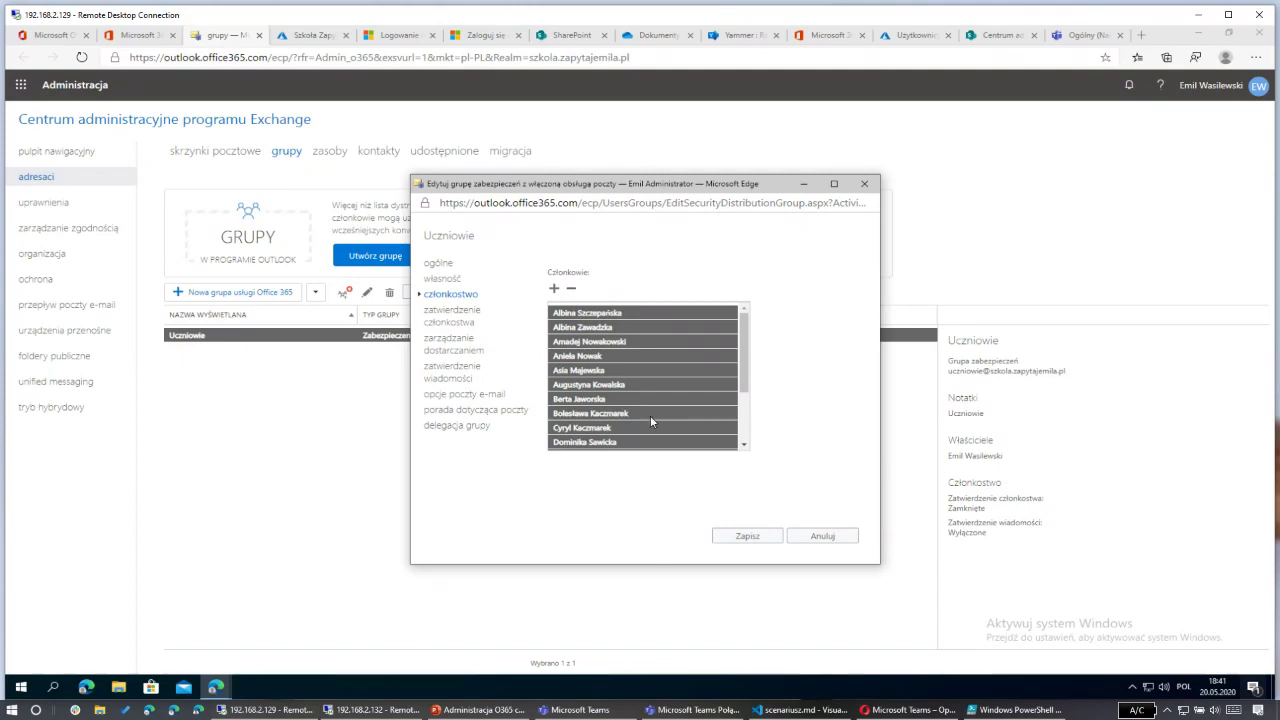
{"action": "scroll", "coordinate": [650, 415], "scroll_direction": "down", "scroll_amount": 3}
{"action": "scroll", "coordinate": [650, 416], "scroll_direction": "up", "scroll_amount": 3}
Step: Require moderator approval for messages to Uczniowie and add one moderator
{"action": "left_click", "coordinate": [471, 317]}
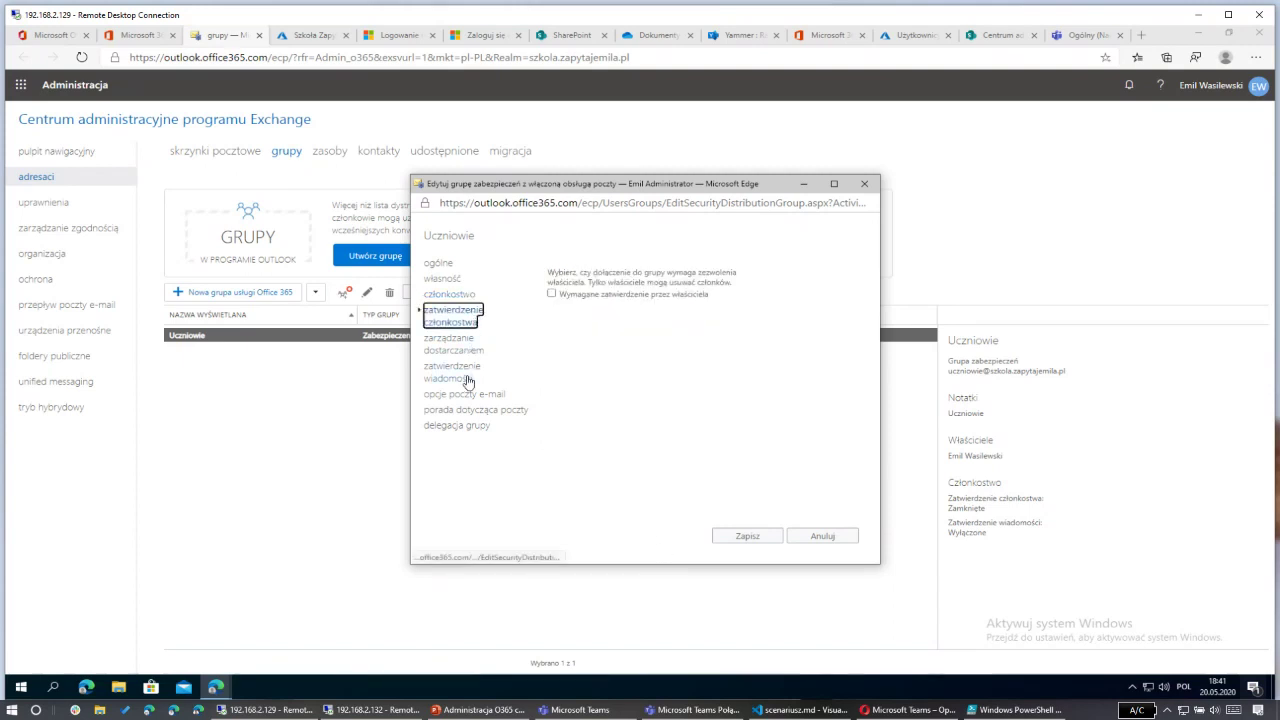
{"action": "left_click", "coordinate": [443, 347]}
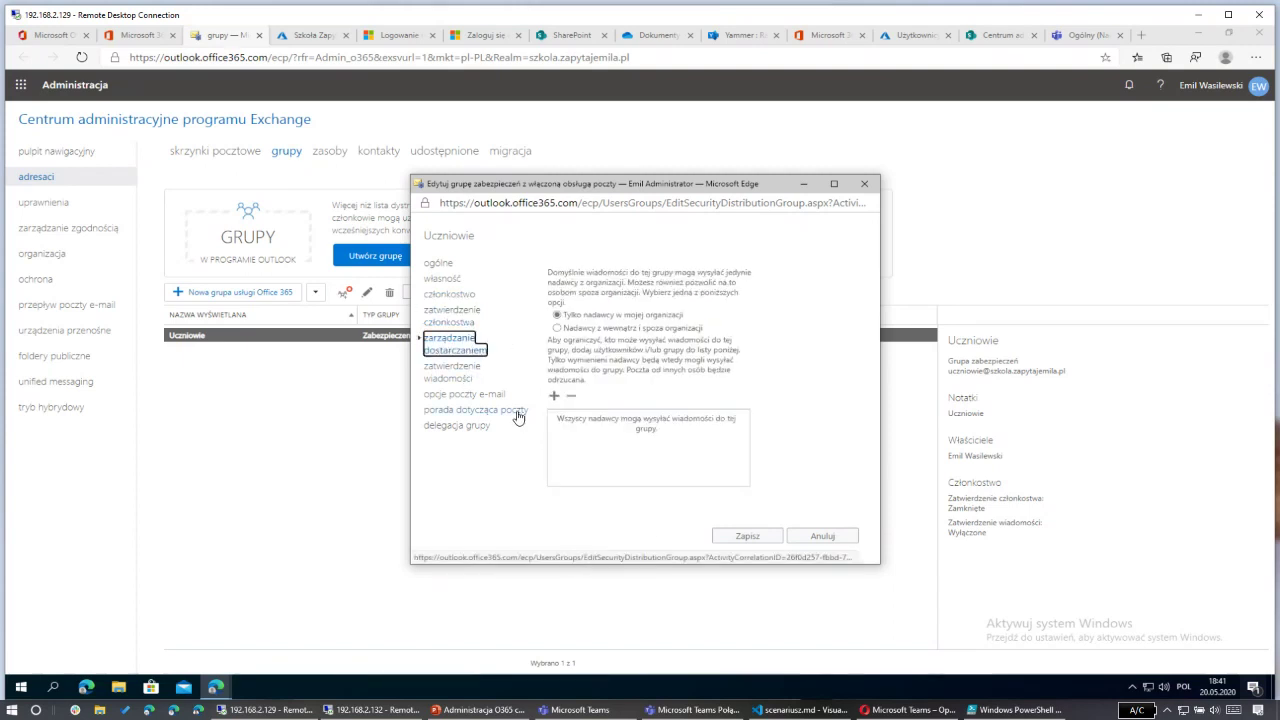
{"action": "left_click", "coordinate": [457, 371]}
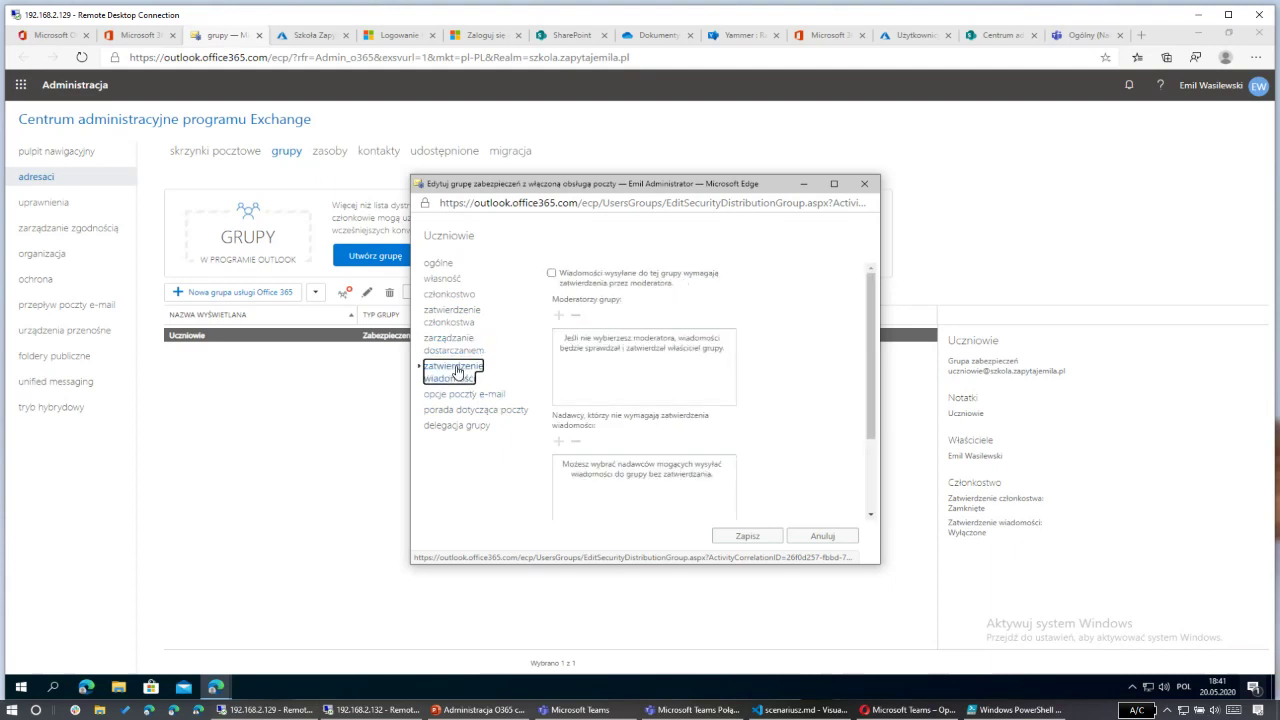
{"action": "mouse_move", "coordinate": [622, 283]}
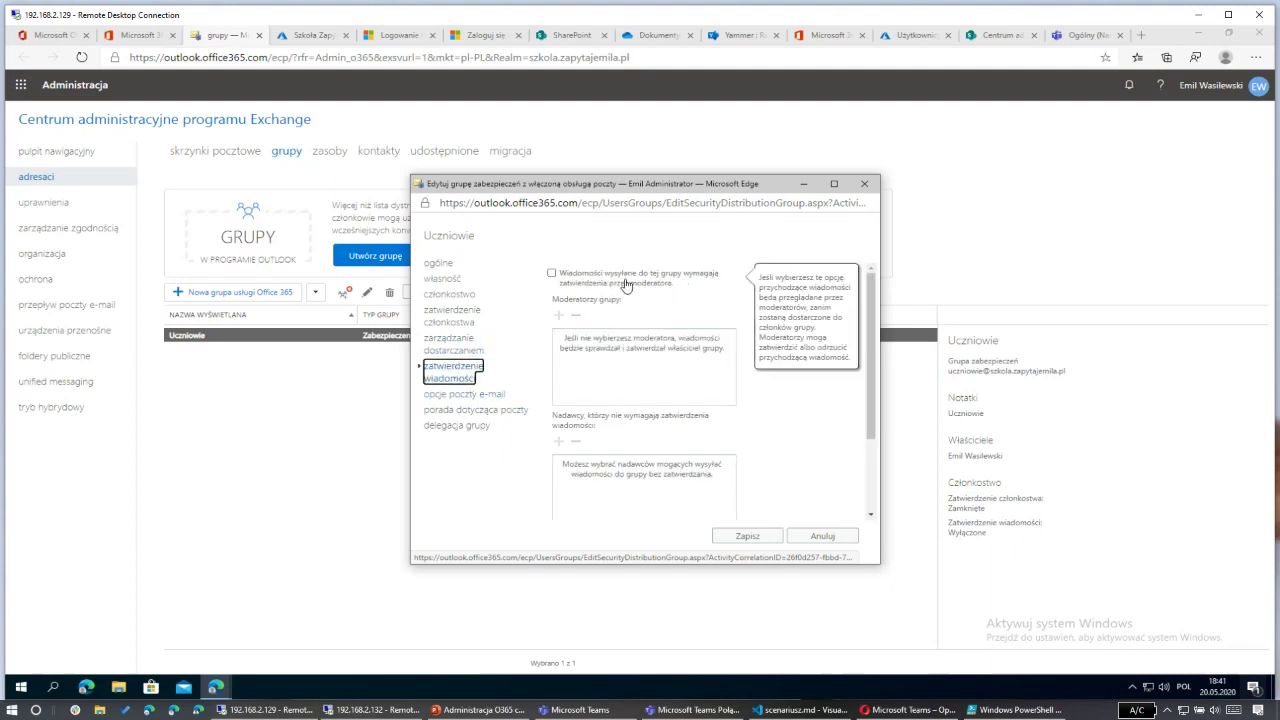
{"action": "left_click", "coordinate": [552, 274]}
{"action": "left_click", "coordinate": [559, 317]}
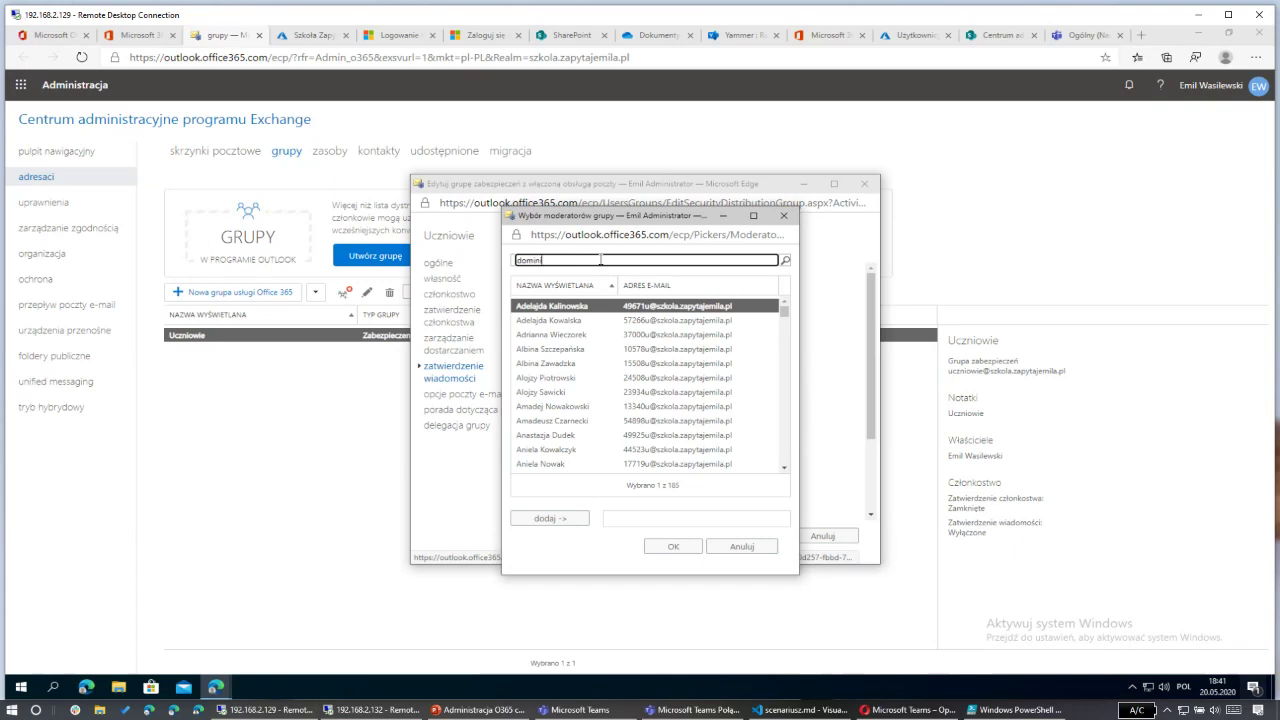
{"action": "left_click", "coordinate": [786, 262]}
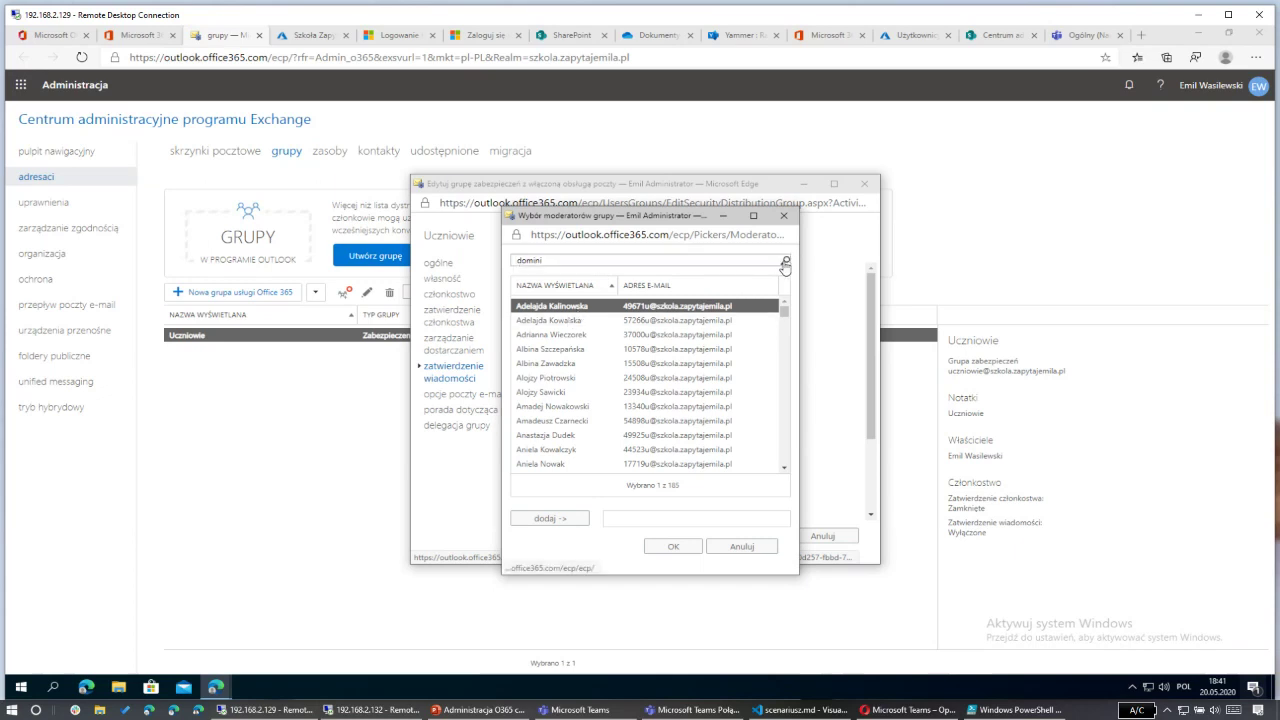
{"action": "double_click", "coordinate": [552, 308]}
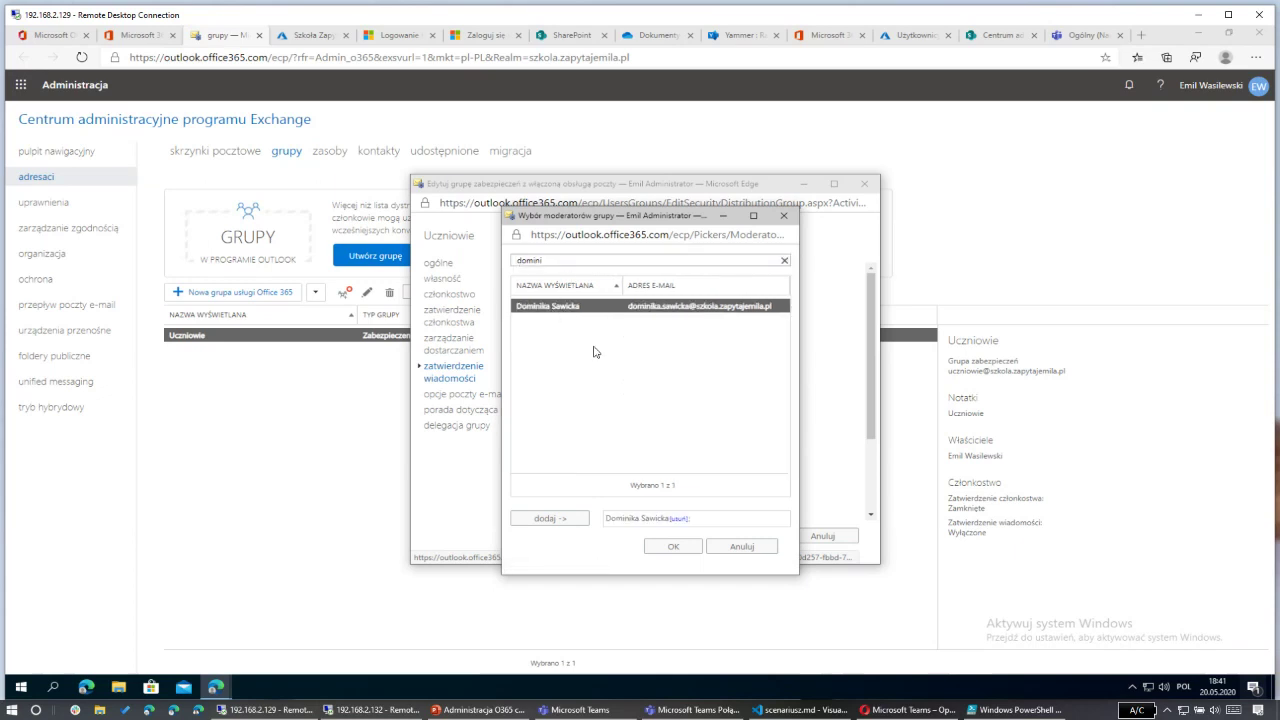
{"action": "left_click", "coordinate": [689, 548]}
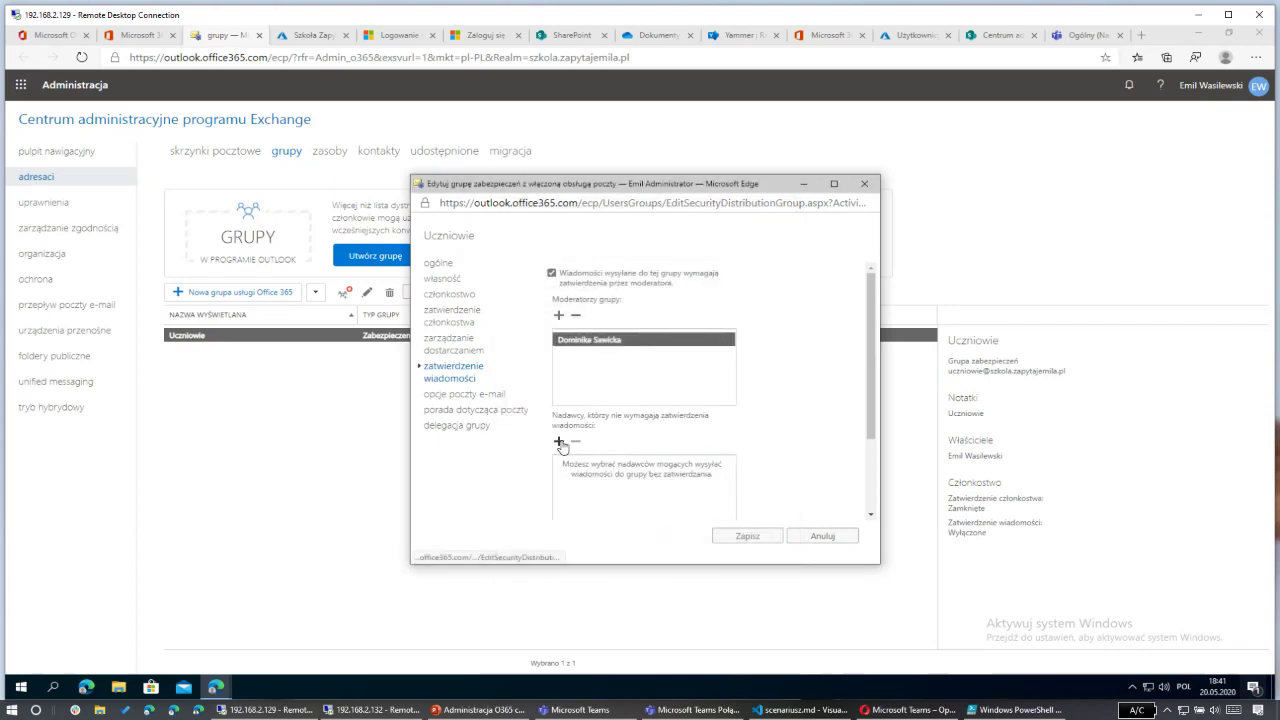
Step: Exempt the Dyrektor Szkoły account from message approval
{"action": "left_click", "coordinate": [559, 442]}
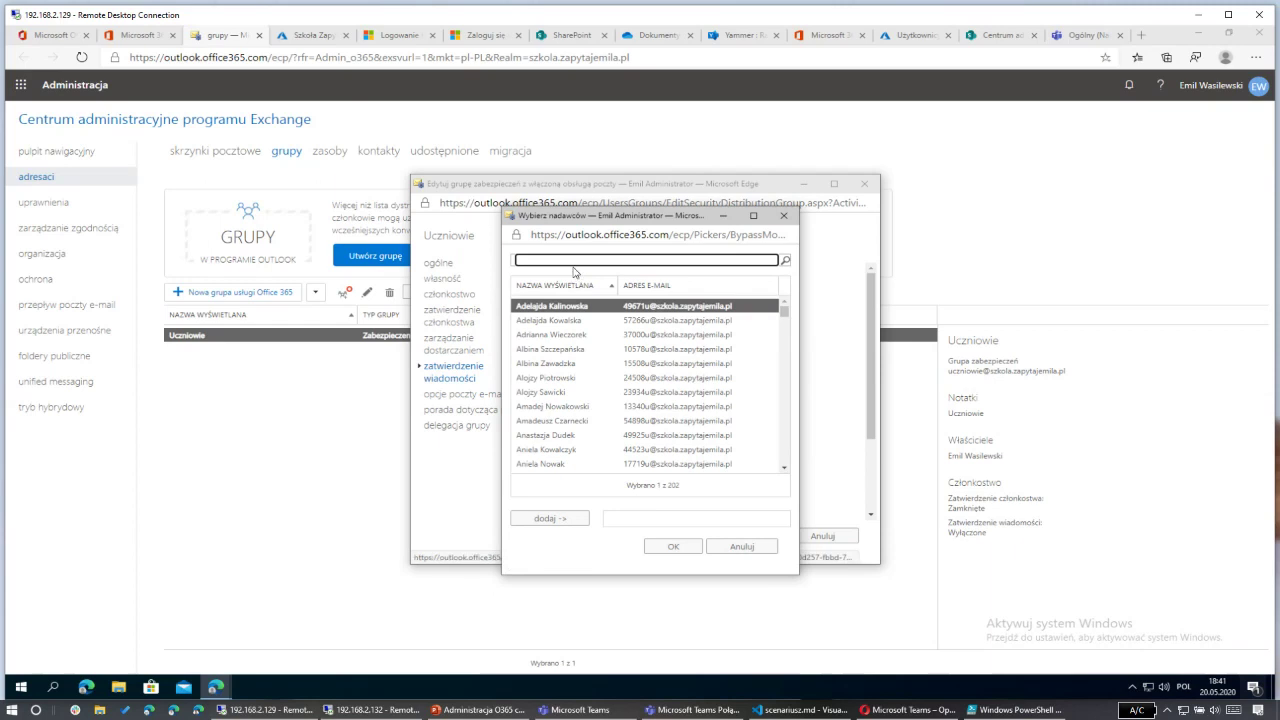
{"action": "key", "text": "Return"}
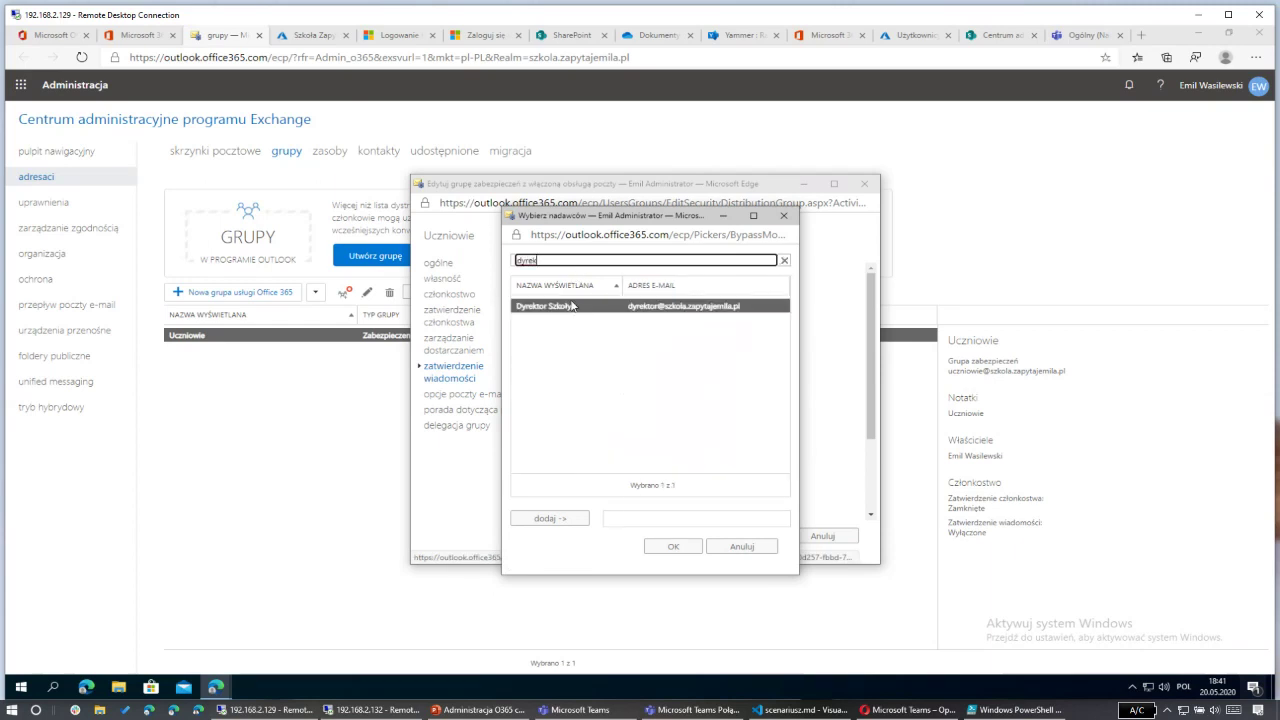
{"action": "double_click", "coordinate": [576, 310]}
{"action": "left_click", "coordinate": [674, 547]}
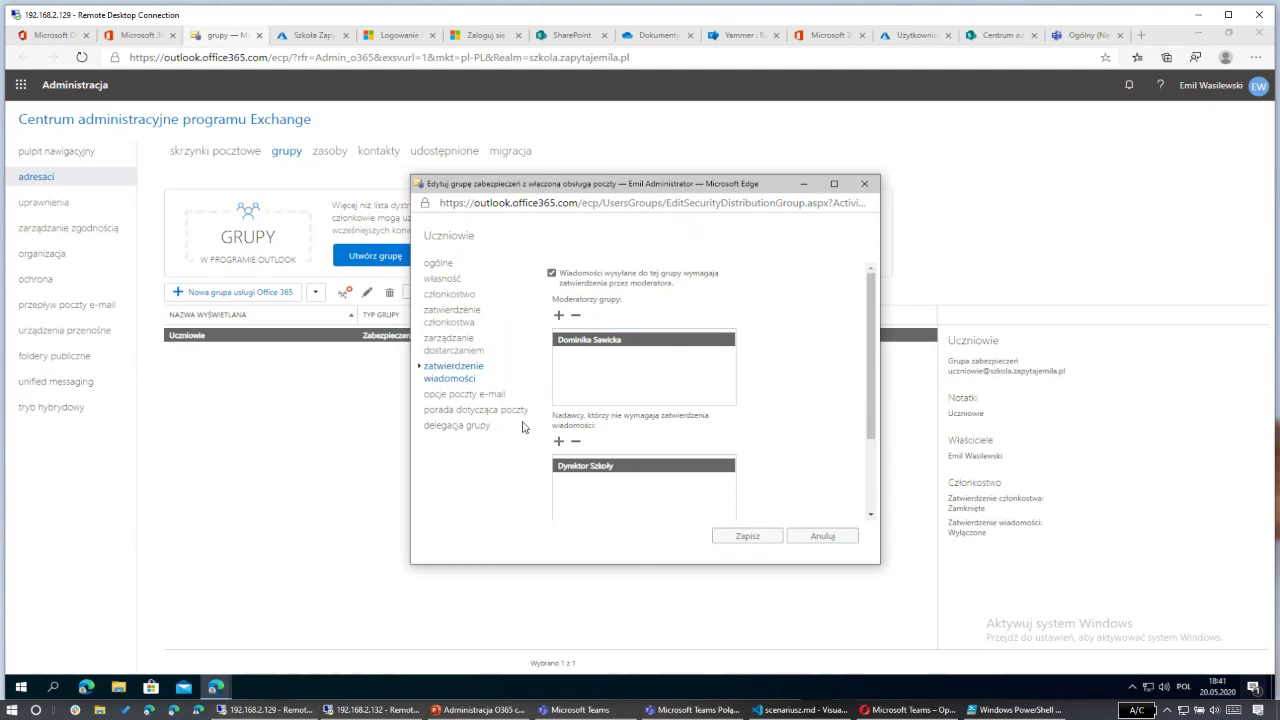
{"action": "left_click", "coordinate": [484, 398]}
{"action": "left_click", "coordinate": [477, 426]}
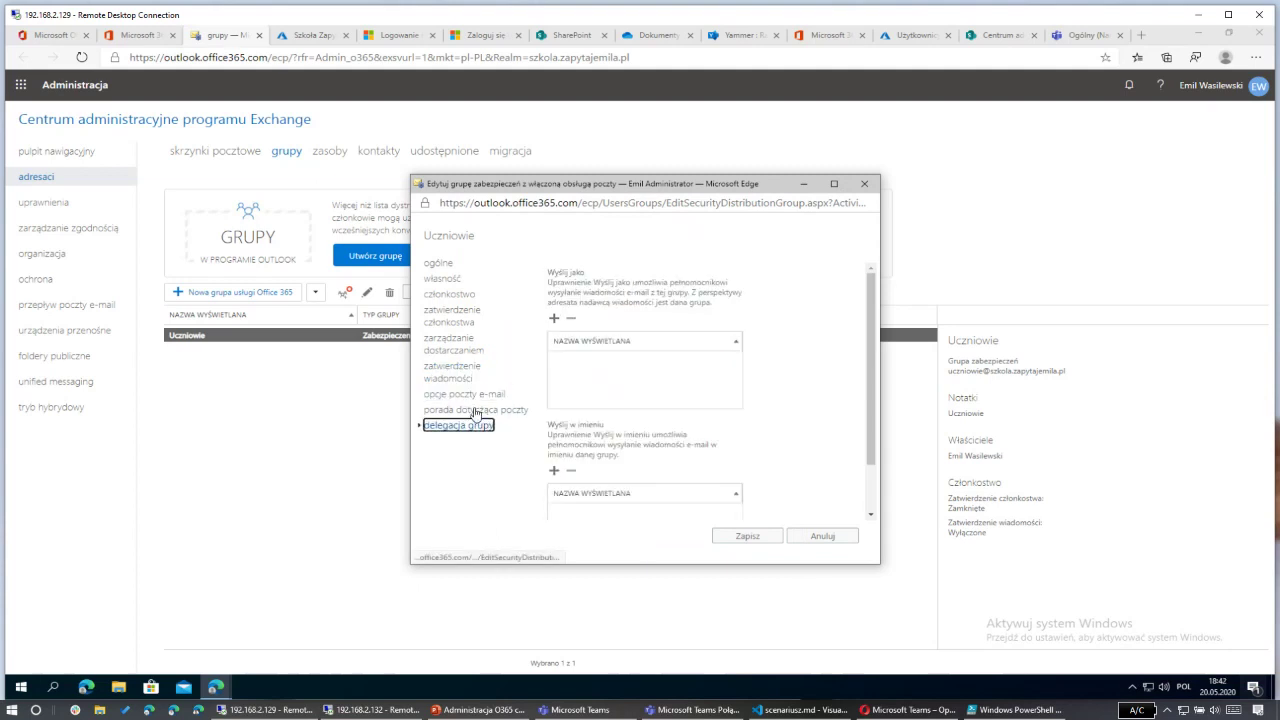
Step: Enter the mail tip 'Uważaj, wysyłasz wiadomość do wszystkich uczniów!' and save Uczniowie's settings
{"action": "left_click", "coordinate": [476, 411]}
{"action": "left_click", "coordinate": [594, 322]}
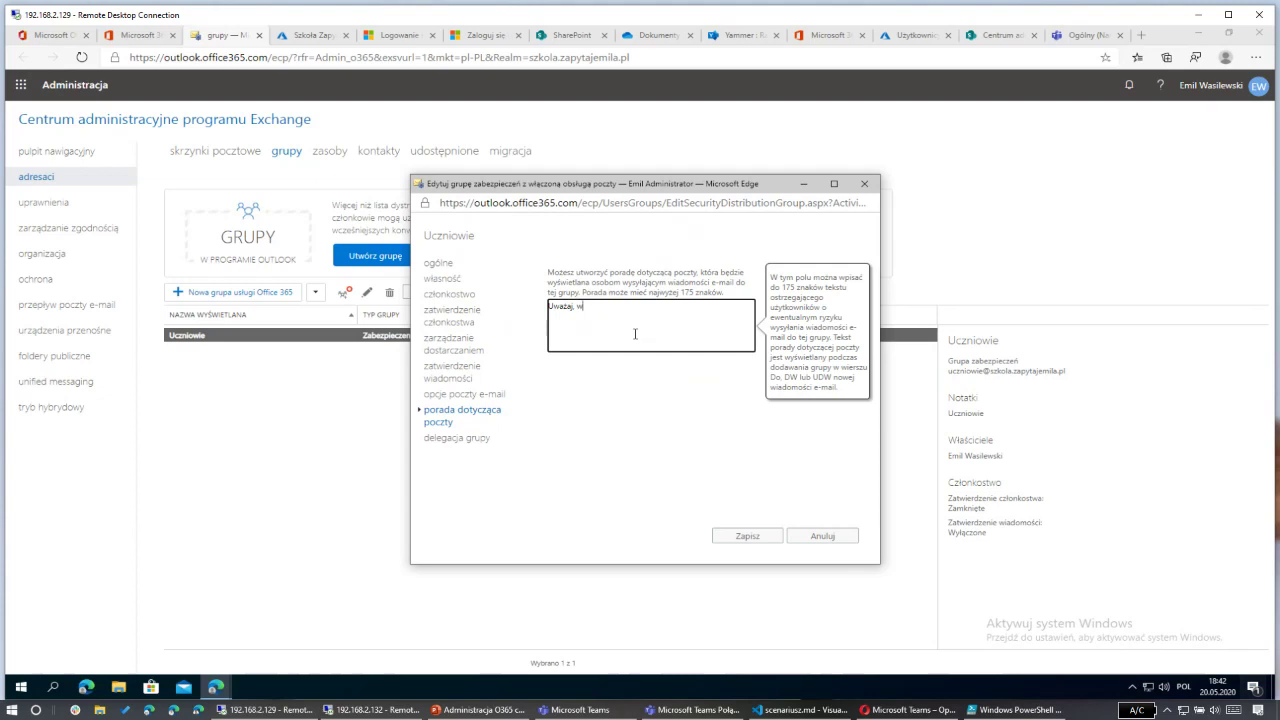
{"action": "type", "text": "Uważaj, wysyłasz wiadomość do wszystkich uczniów!"}
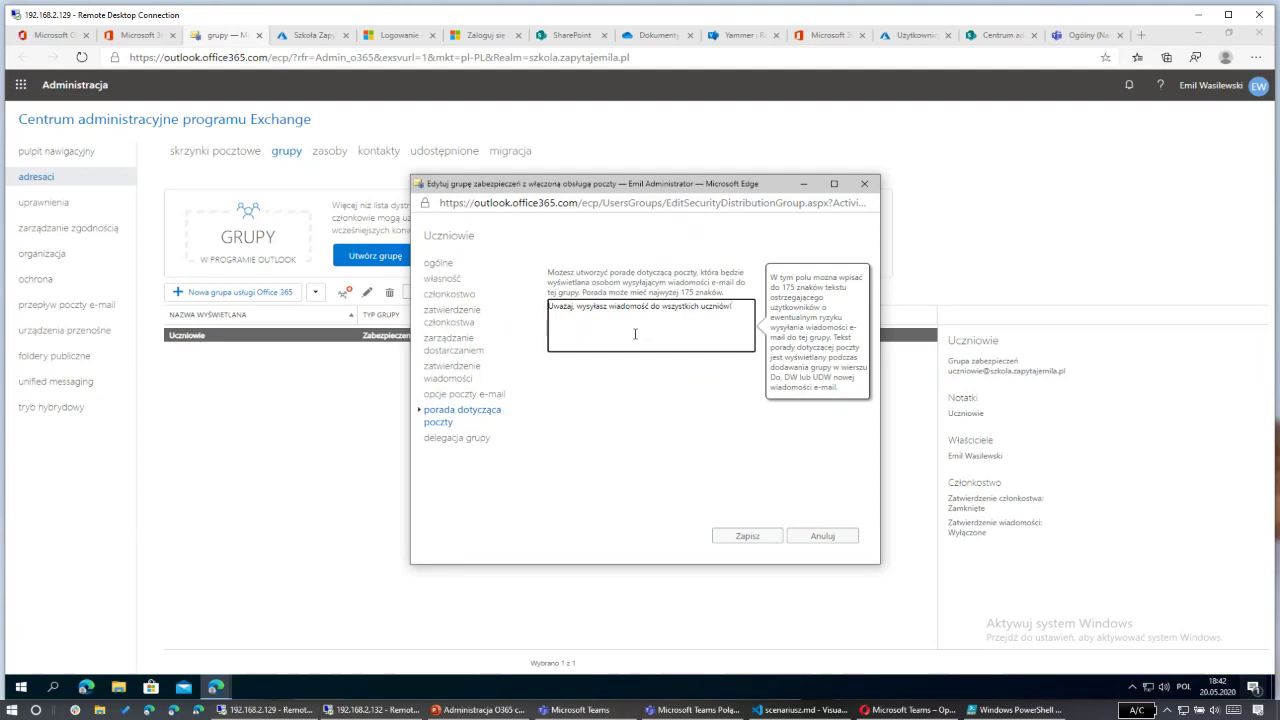
{"action": "left_click", "coordinate": [745, 540]}
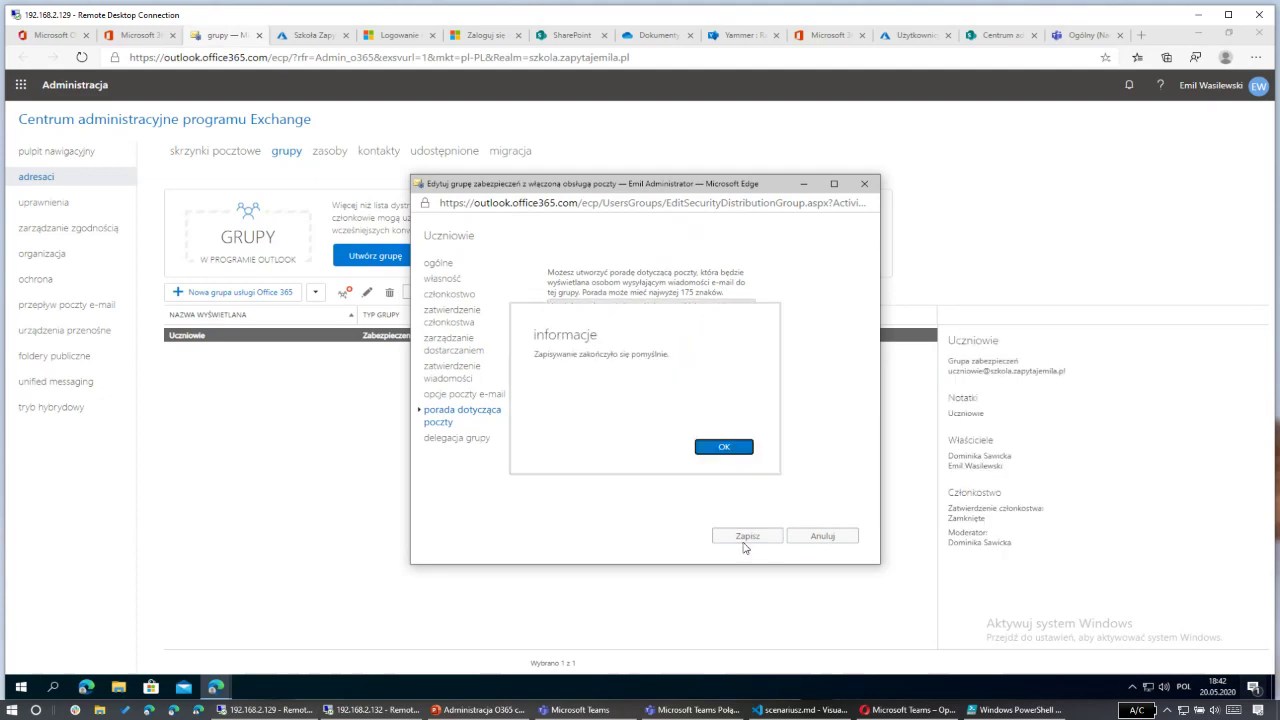
{"action": "left_click", "coordinate": [721, 447]}
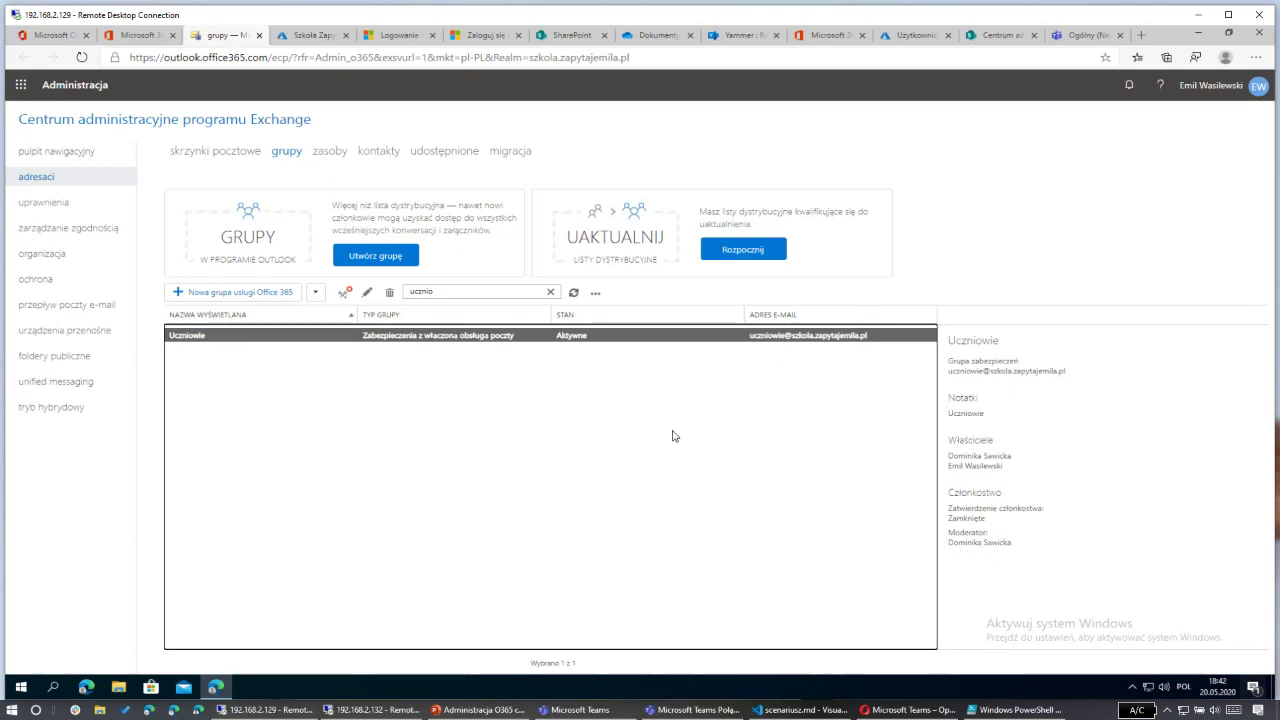
Step: Open 'przepływ poczty e-mail' rules and choose 'Utwórz nową regułę...' for a blank rule
{"action": "left_click", "coordinate": [75, 306]}
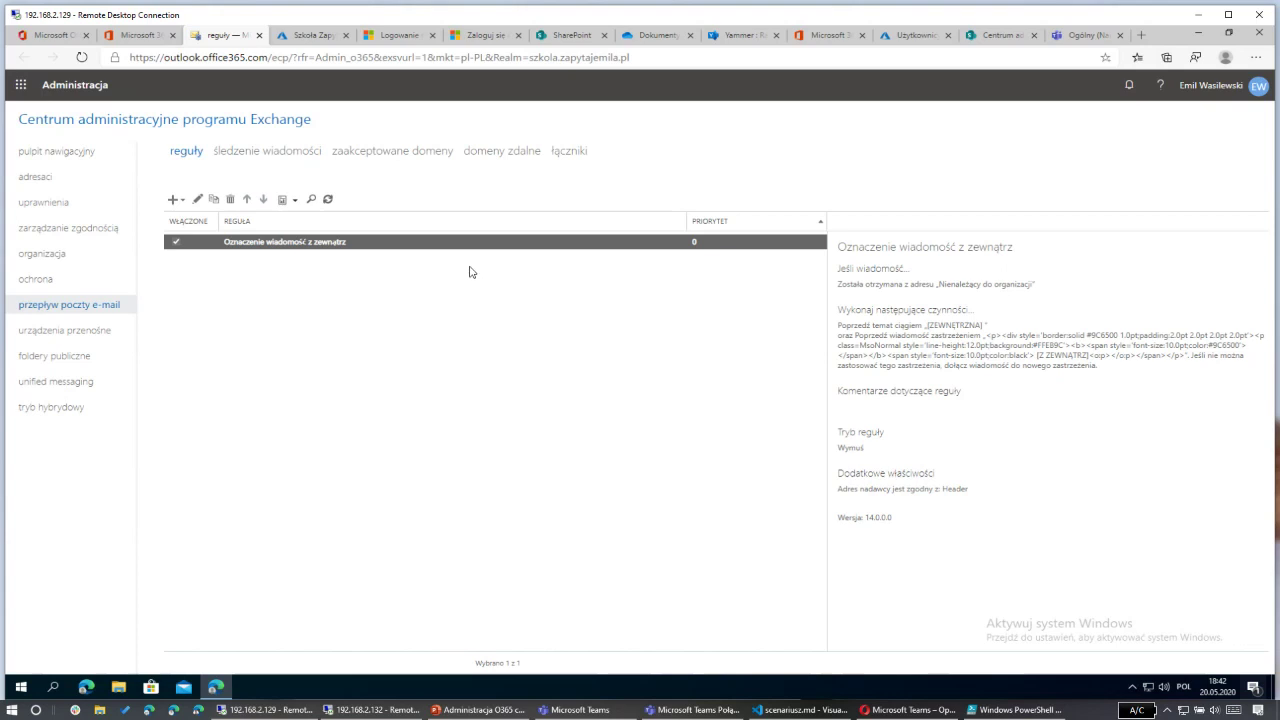
{"action": "left_click", "coordinate": [181, 200]}
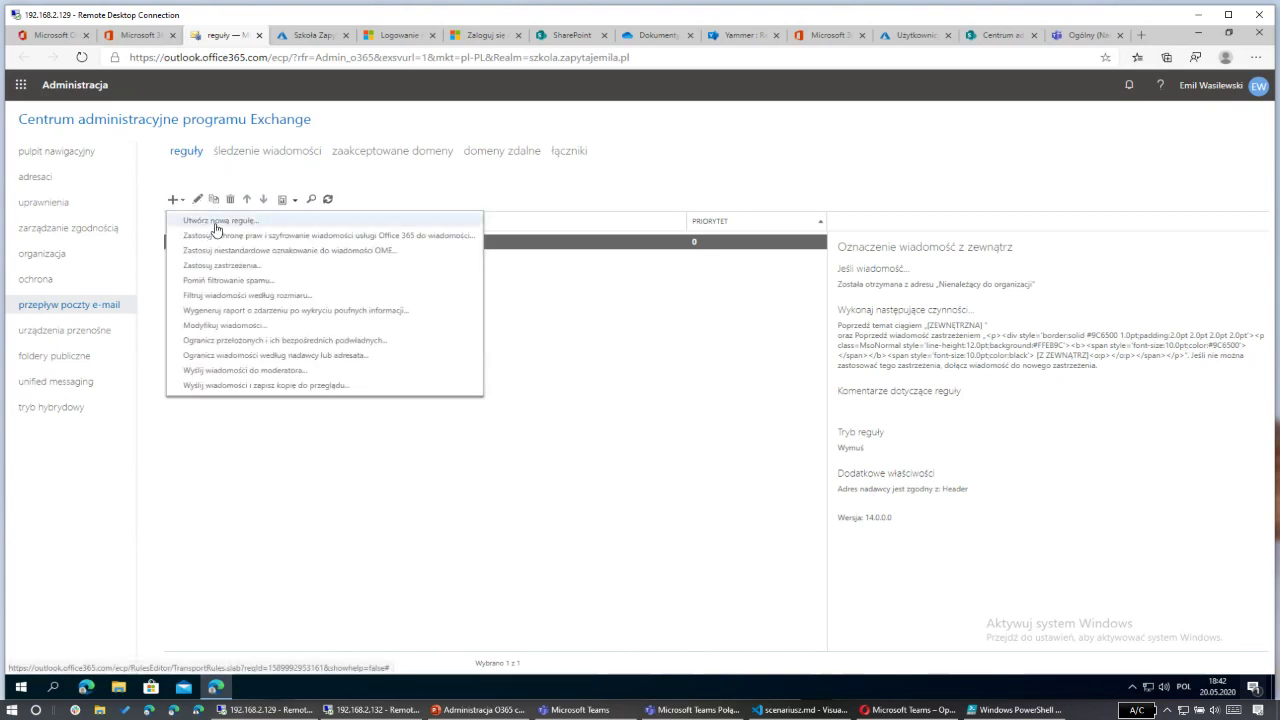
{"action": "left_click", "coordinate": [212, 221]}
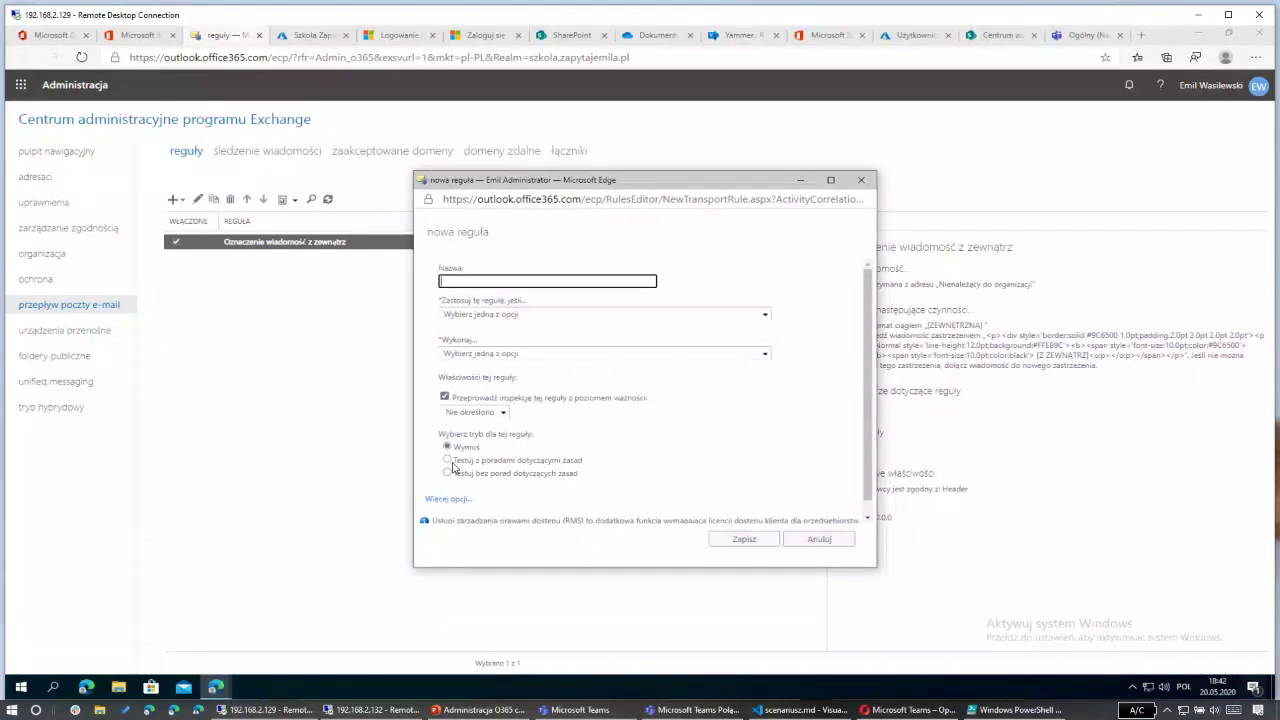
Step: Name the rule 'Blokada do uczniów' and limit it to senders inside the organization
{"action": "type", "text": "Blokada"}
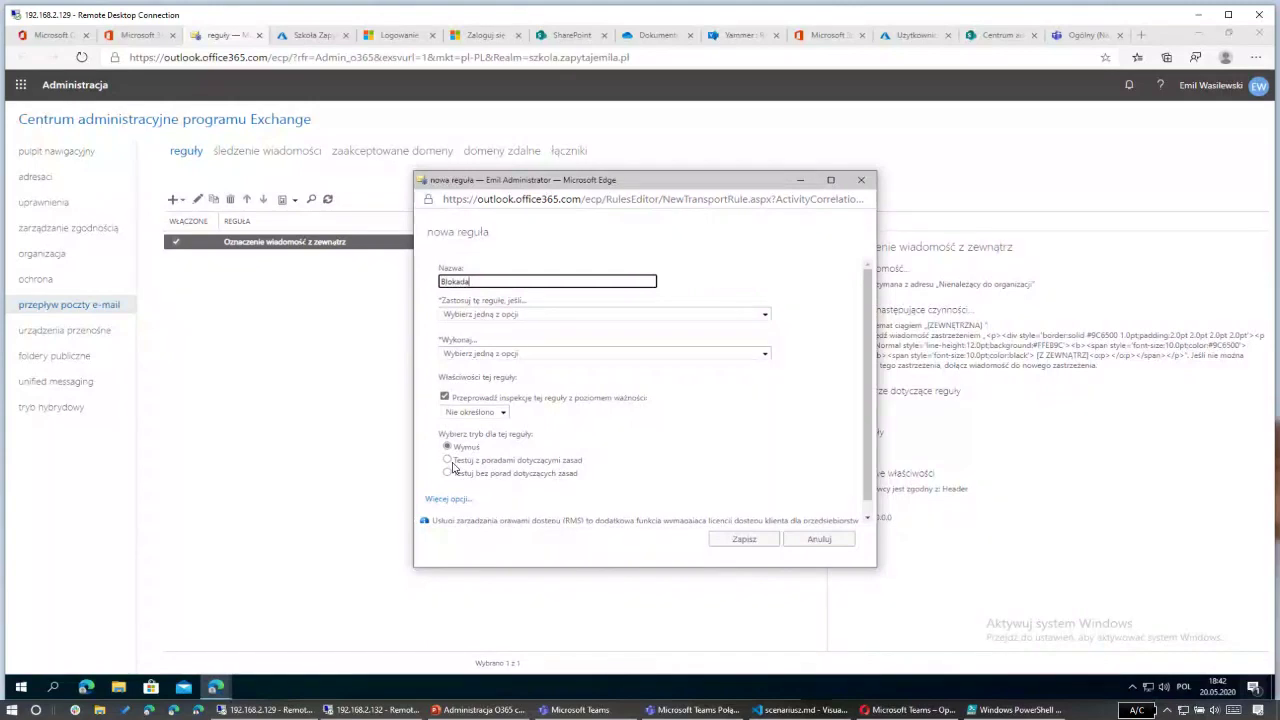
{"action": "type", "text": " do uczniów"}
{"action": "left_click", "coordinate": [537, 314]}
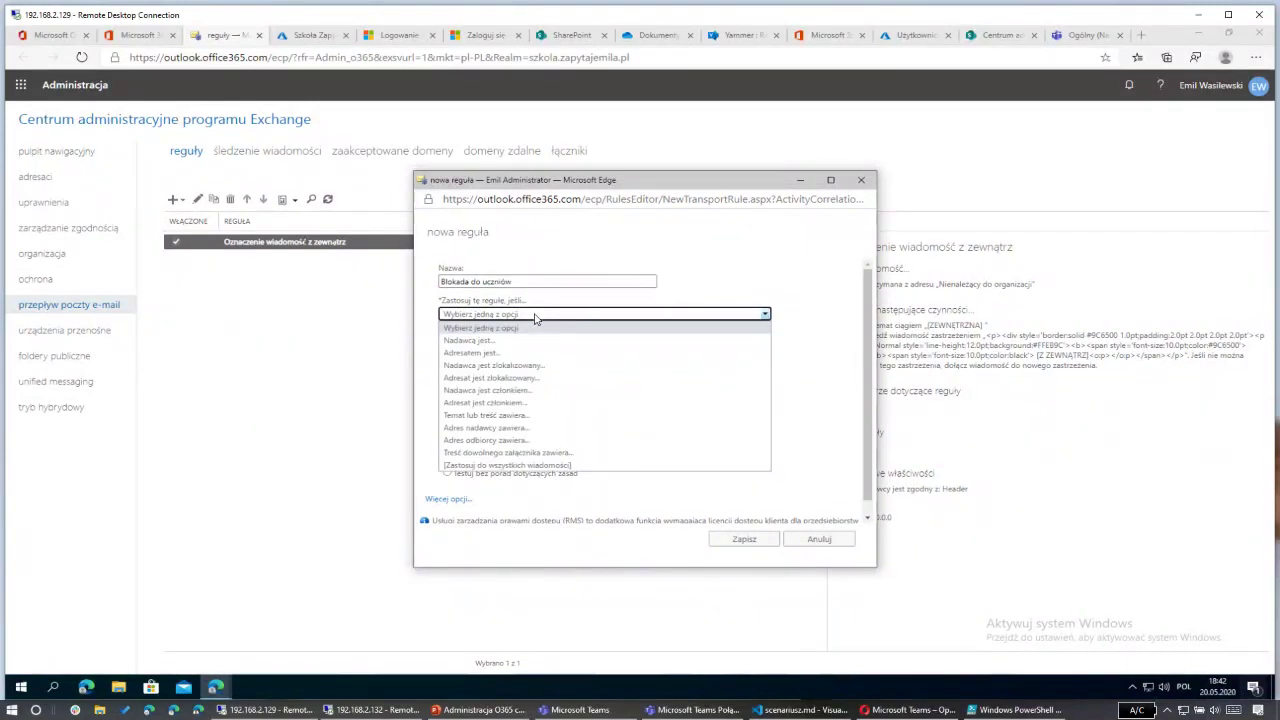
{"action": "left_click", "coordinate": [519, 366]}
{"action": "left_click", "coordinate": [661, 386]}
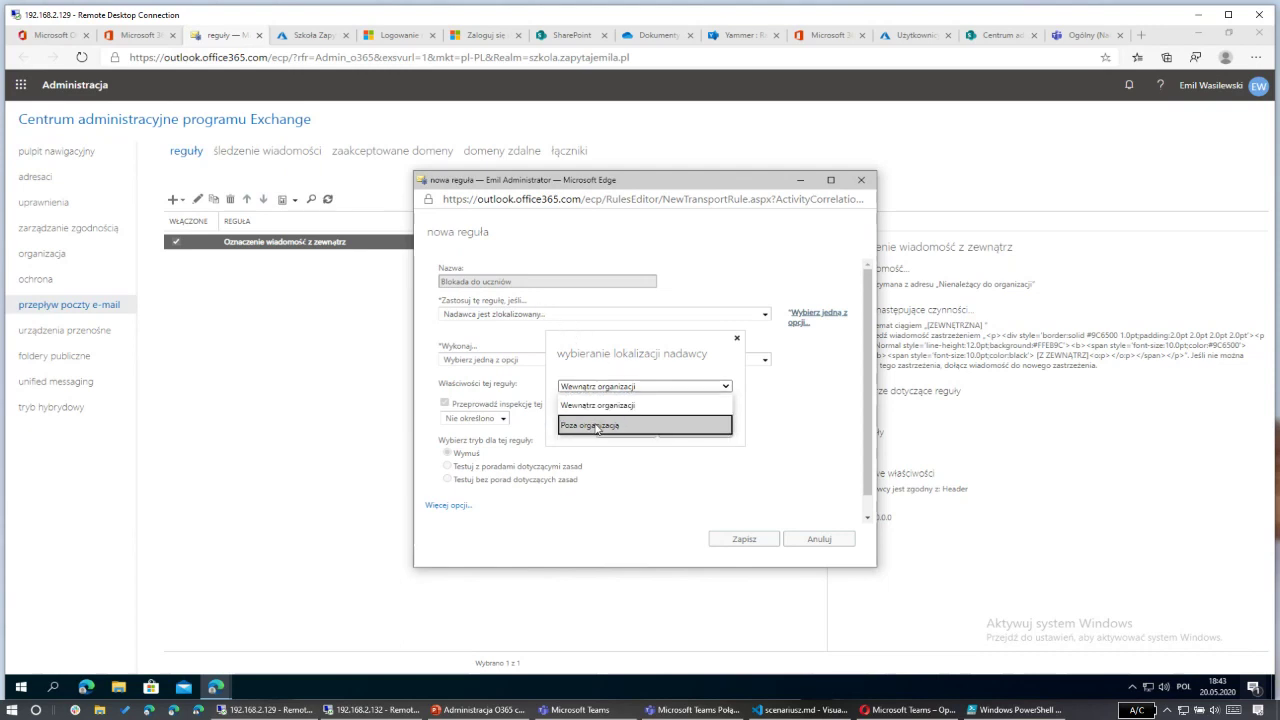
{"action": "left_click", "coordinate": [600, 406]}
{"action": "left_click", "coordinate": [624, 430]}
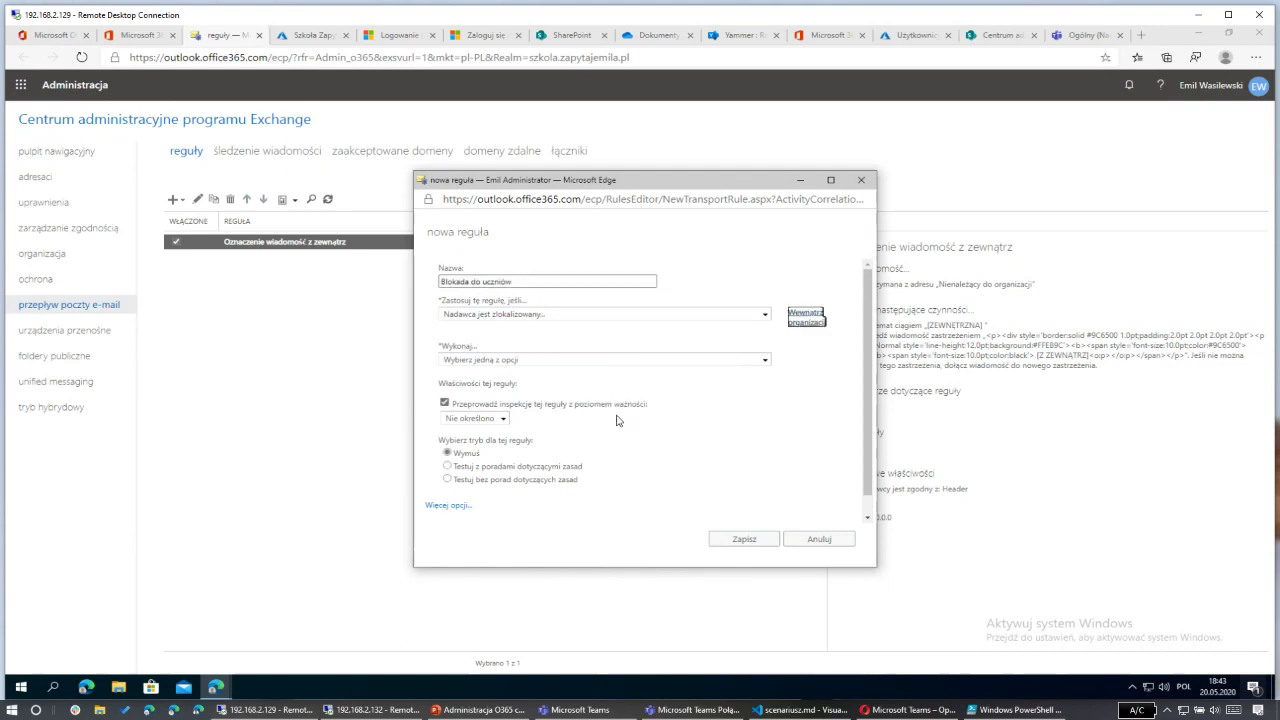
Step: Add the condition 'Nadawca jest członkiem' set to the Uczniowie group
{"action": "left_click", "coordinate": [455, 505]}
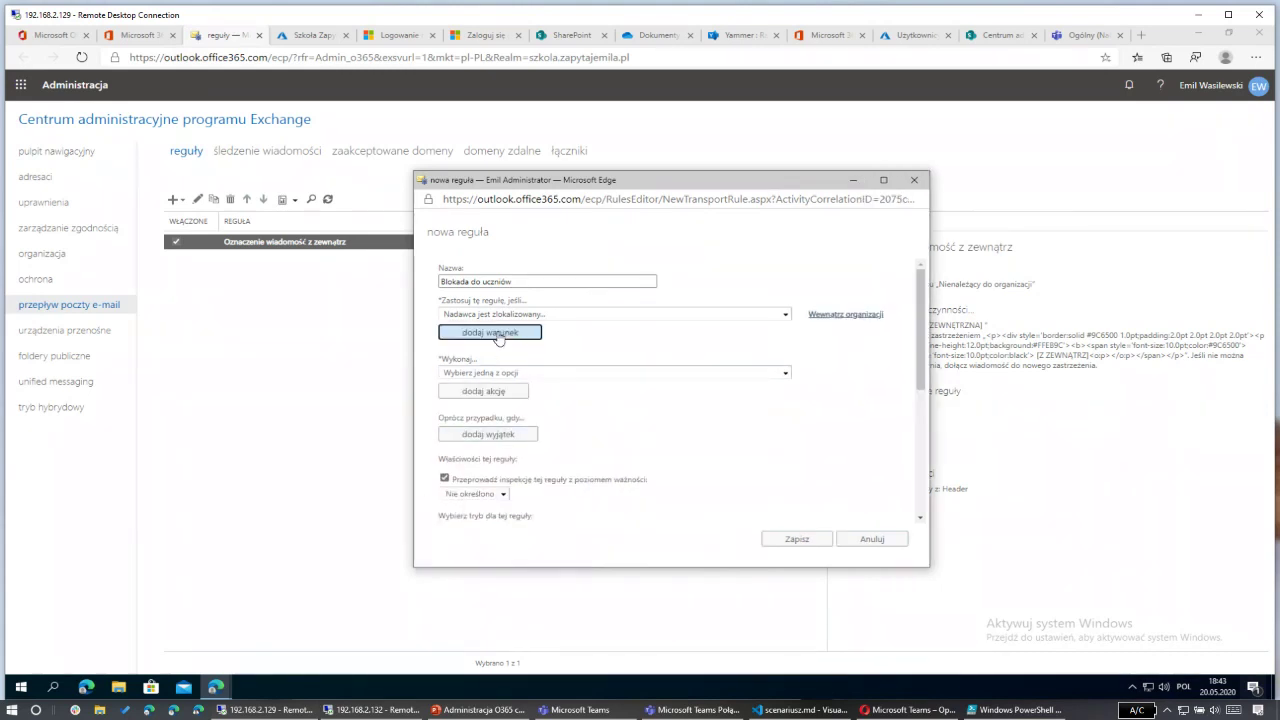
{"action": "left_click", "coordinate": [499, 337]}
{"action": "left_click", "coordinate": [493, 342]}
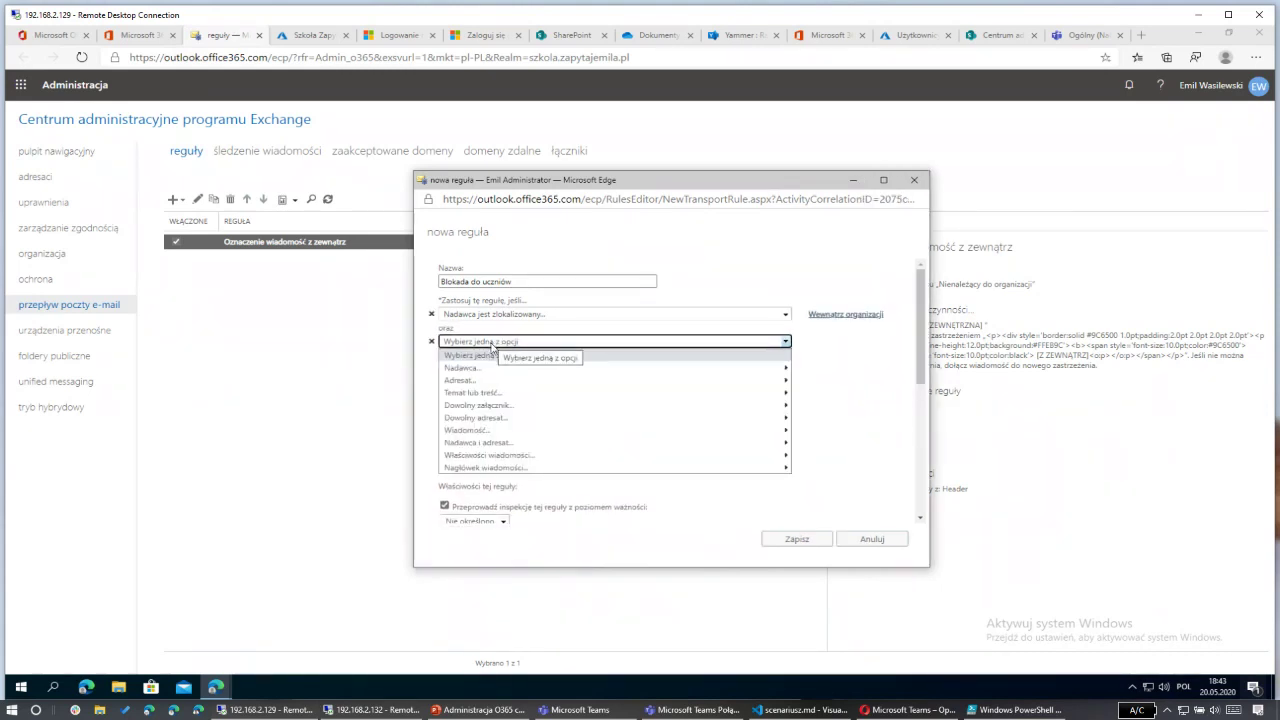
{"action": "left_click", "coordinate": [477, 380]}
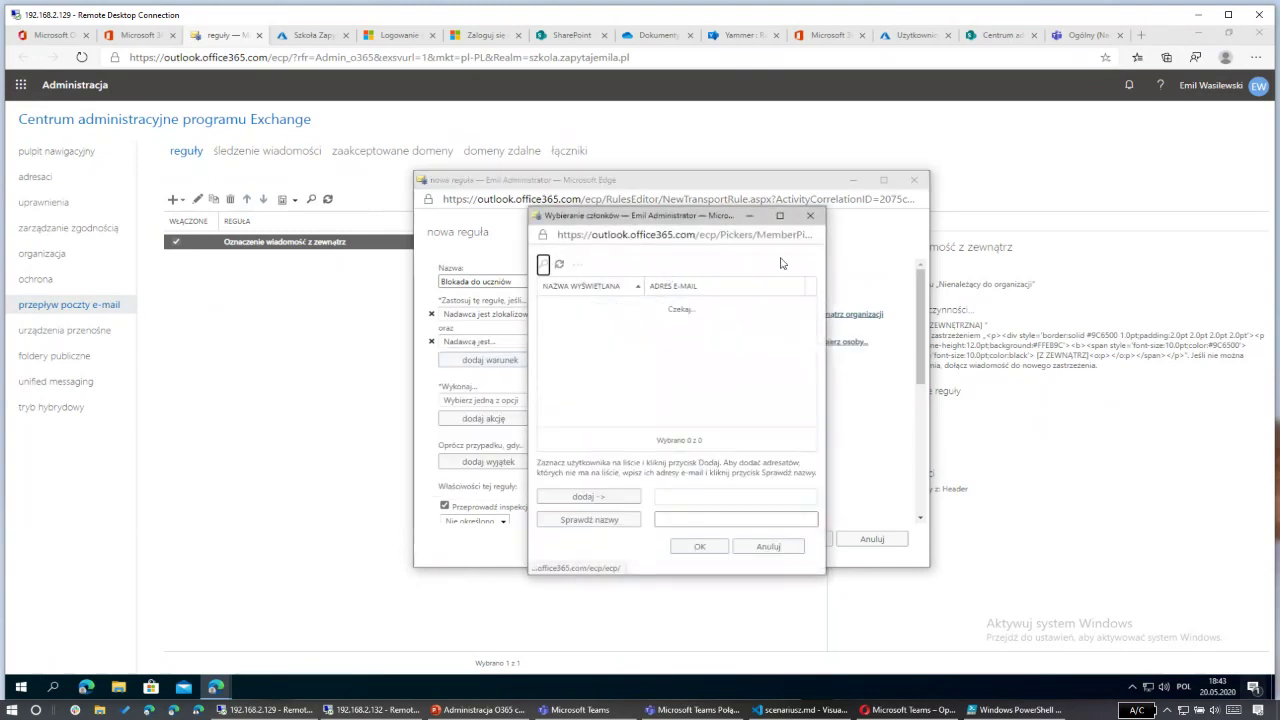
{"action": "left_click", "coordinate": [813, 219]}
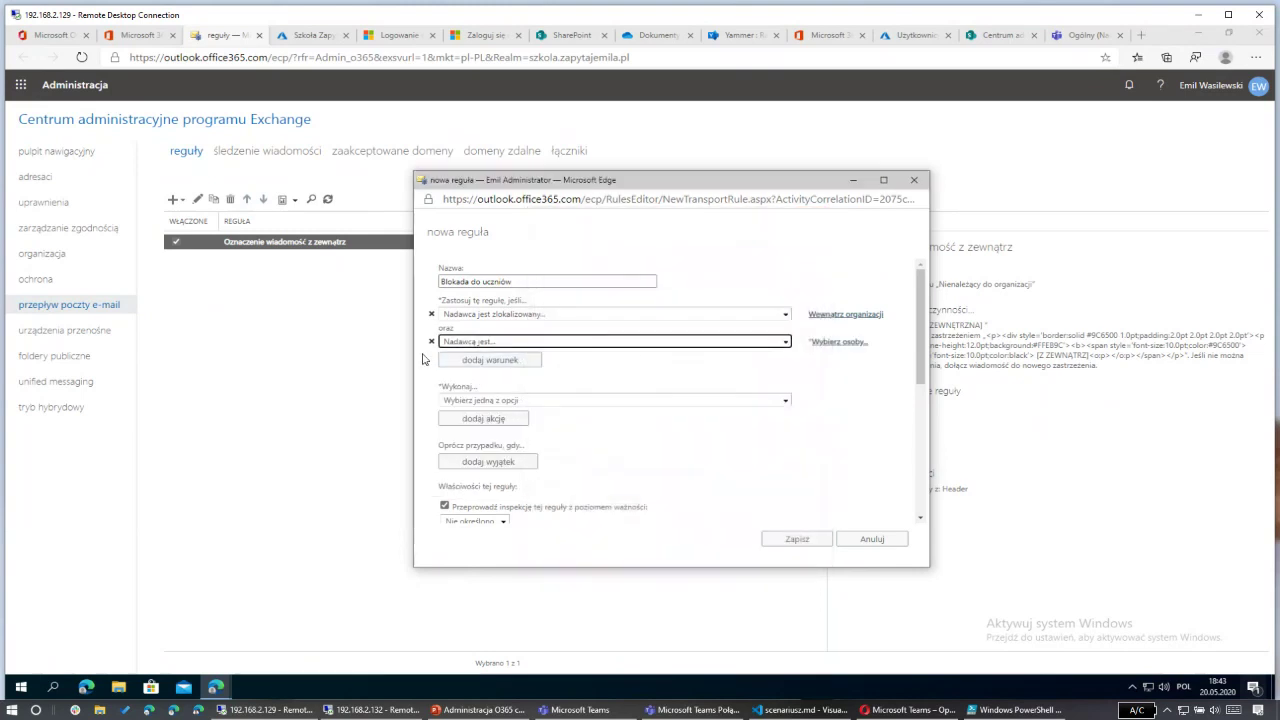
{"action": "left_click", "coordinate": [476, 344]}
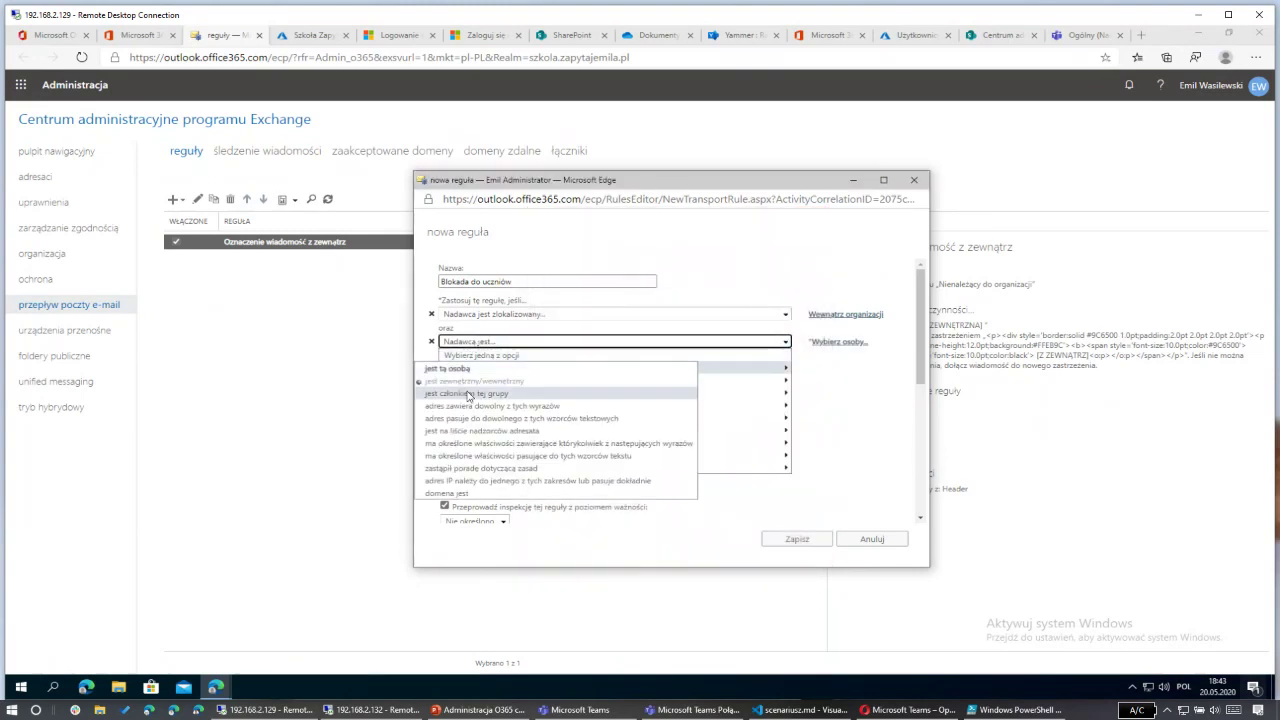
{"action": "left_click", "coordinate": [468, 393]}
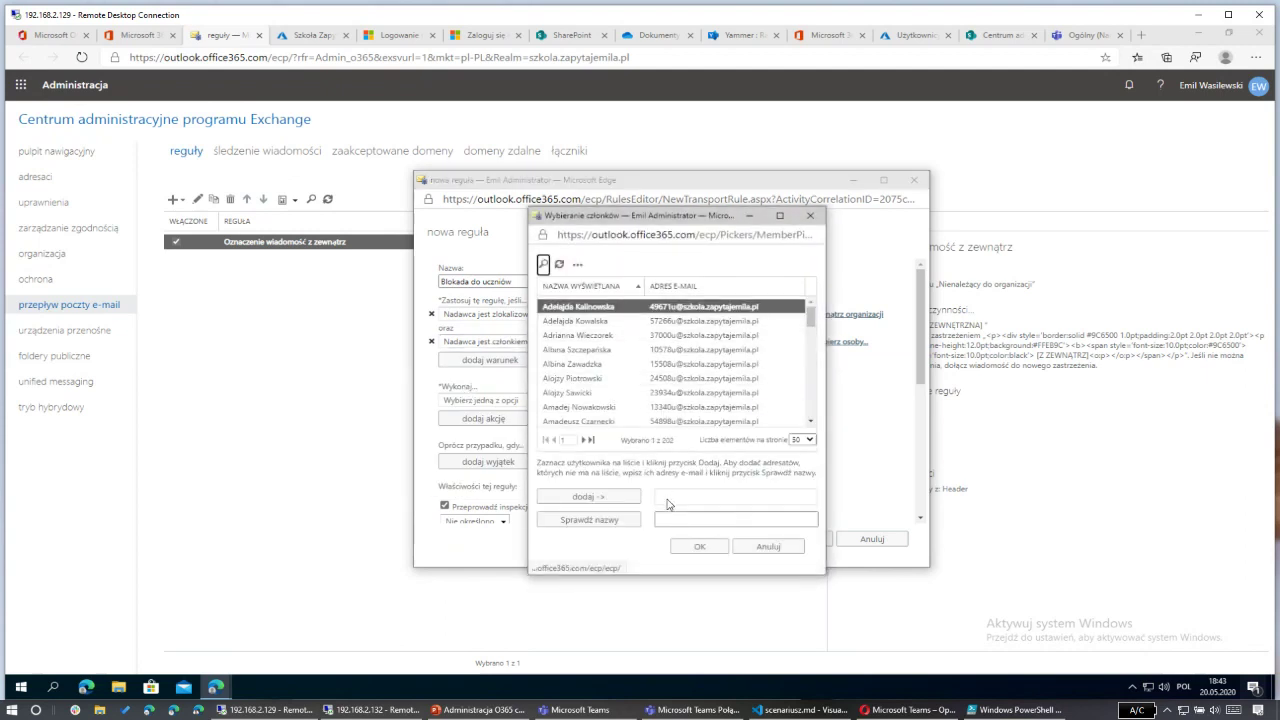
{"action": "left_click", "coordinate": [543, 264]}
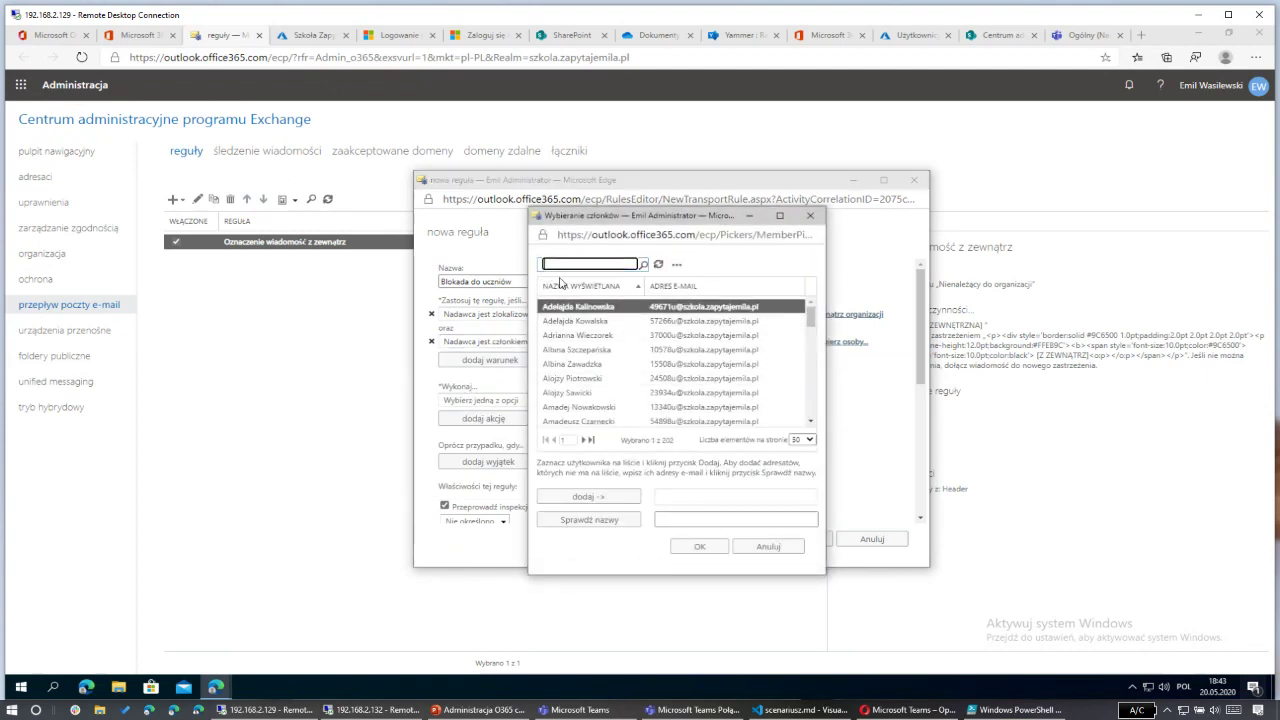
{"action": "type", "text": "ucnziowie"}
{"action": "key", "text": "Return"}
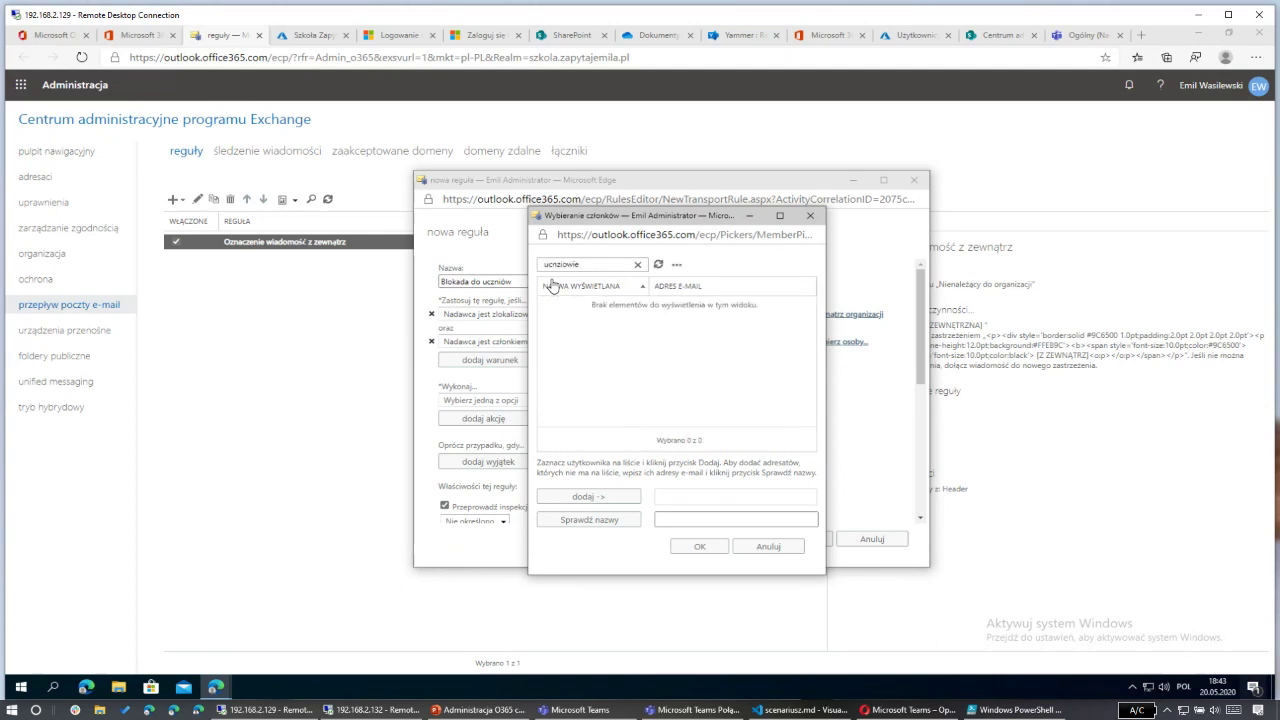
{"action": "left_click", "coordinate": [637, 264]}
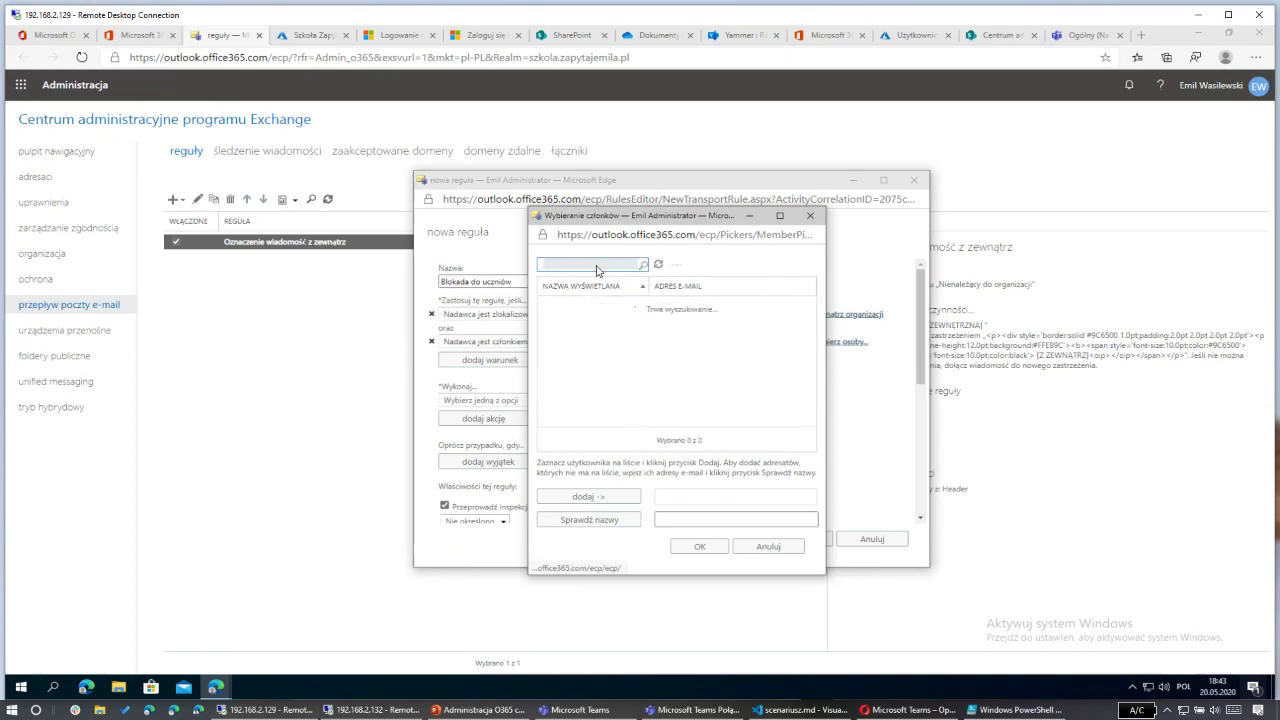
{"action": "type", "text": "uczn"}
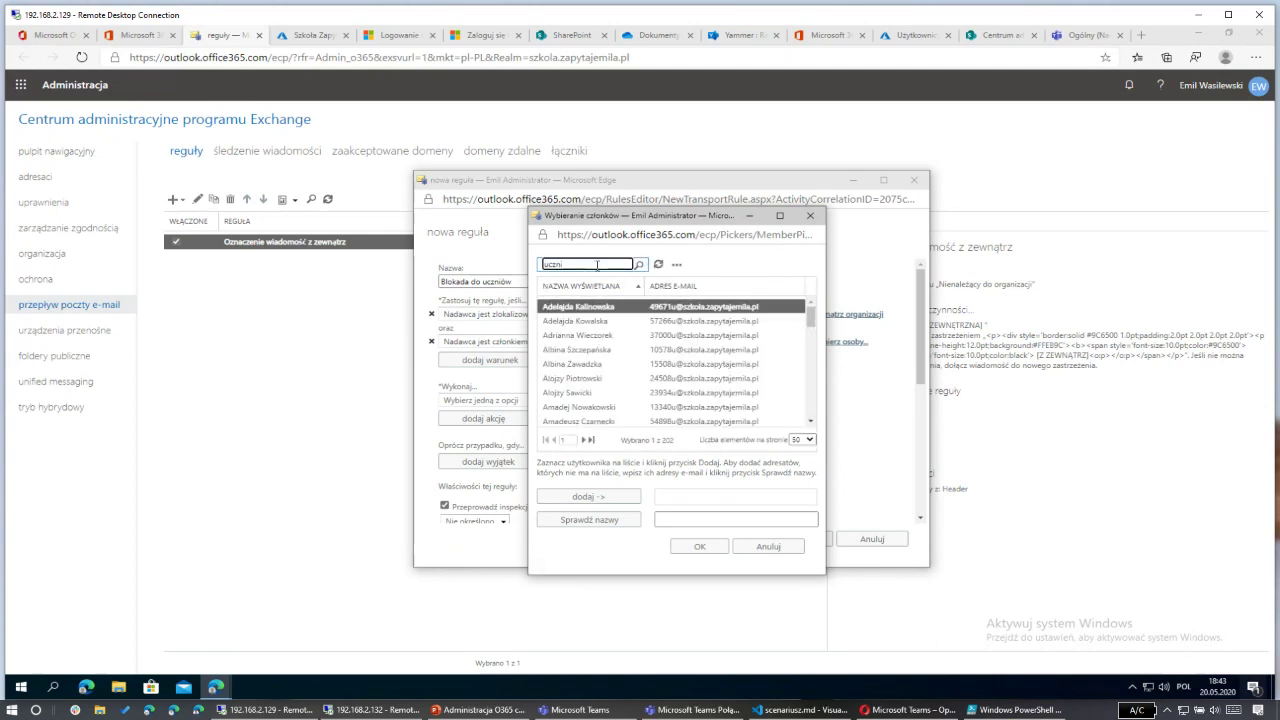
{"action": "type", "text": "io"}
{"action": "key", "text": "Return"}
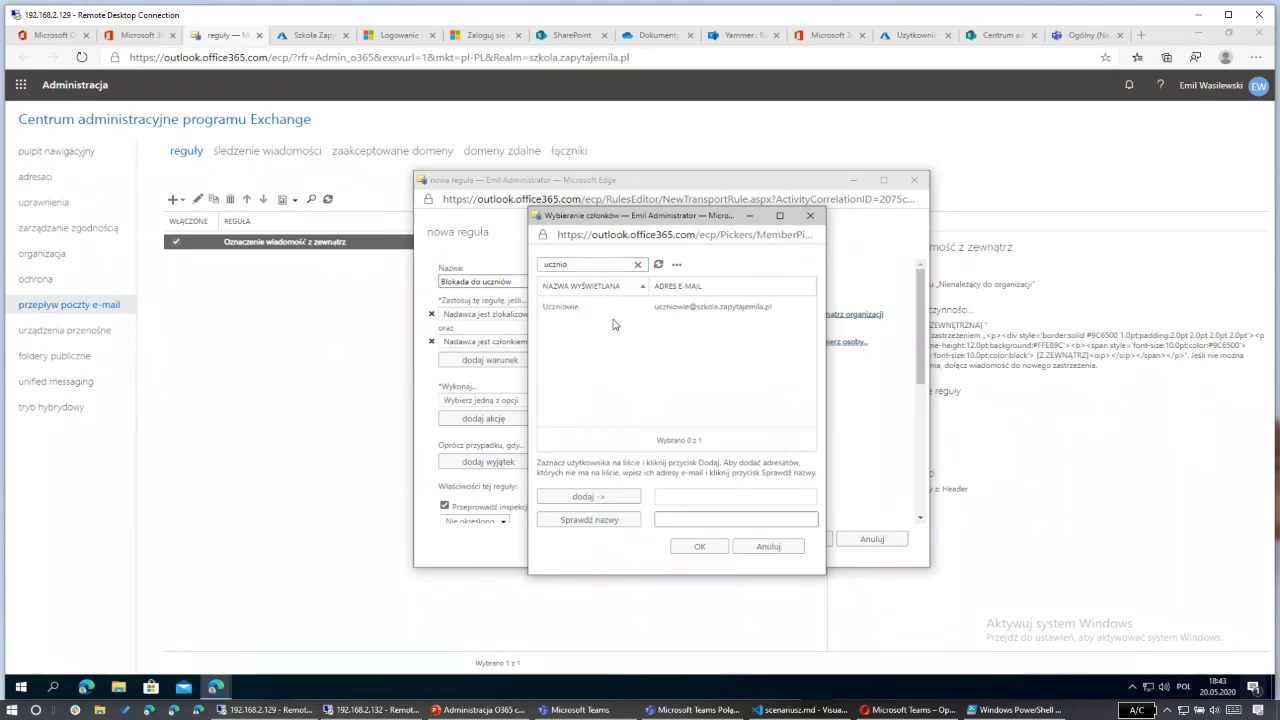
{"action": "double_click", "coordinate": [622, 306]}
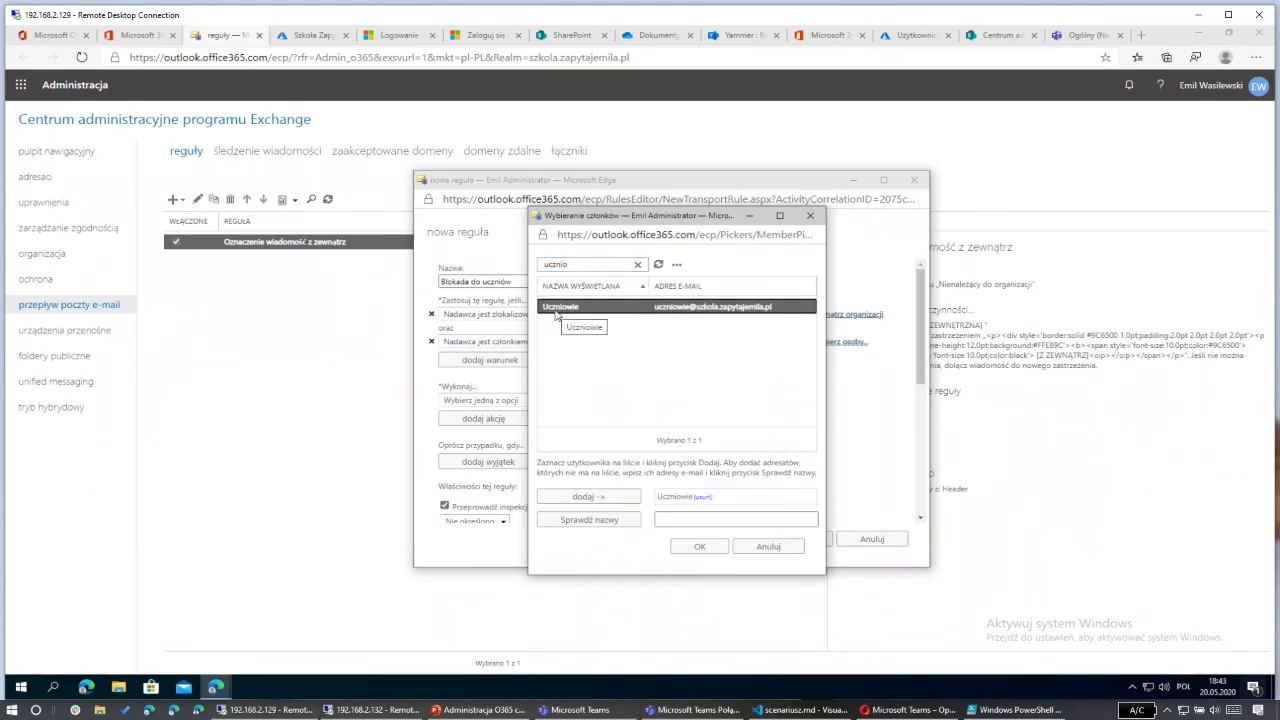
{"action": "left_click", "coordinate": [697, 548]}
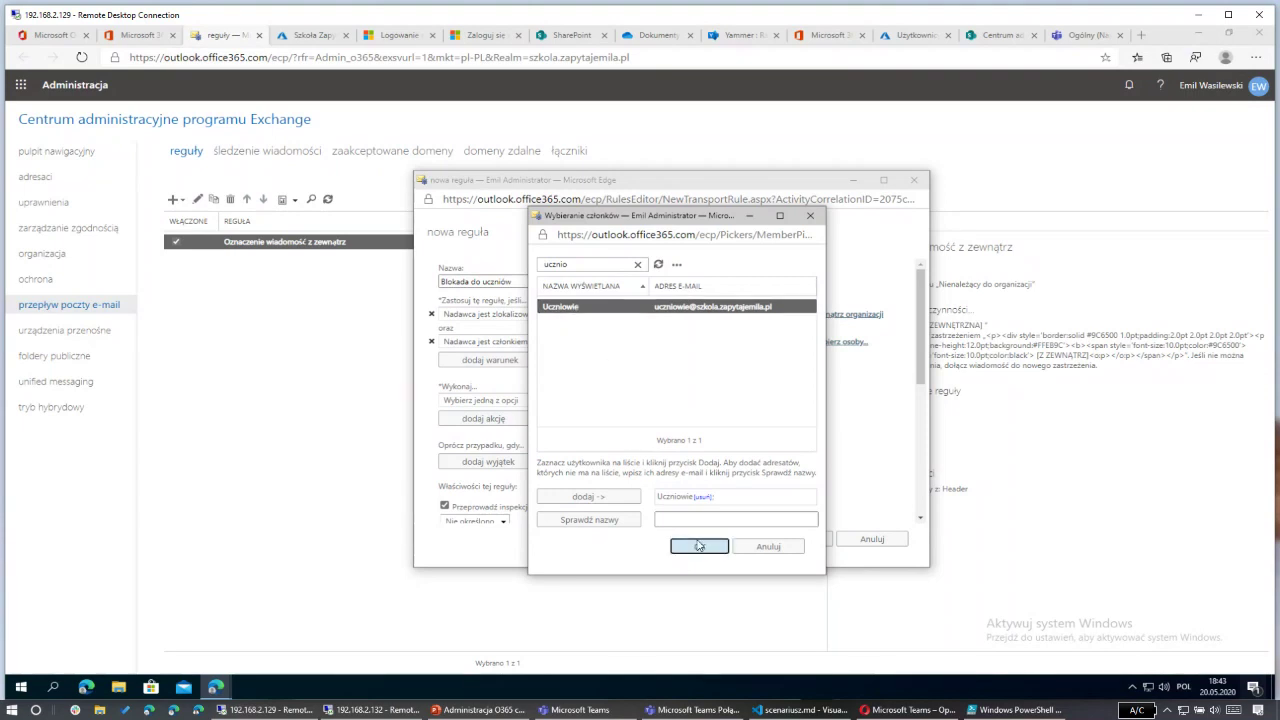
Step: Drop the sender location condition and reject messages with 'Nie możesz wysyłać poza szkołę'
{"action": "left_click", "coordinate": [432, 315]}
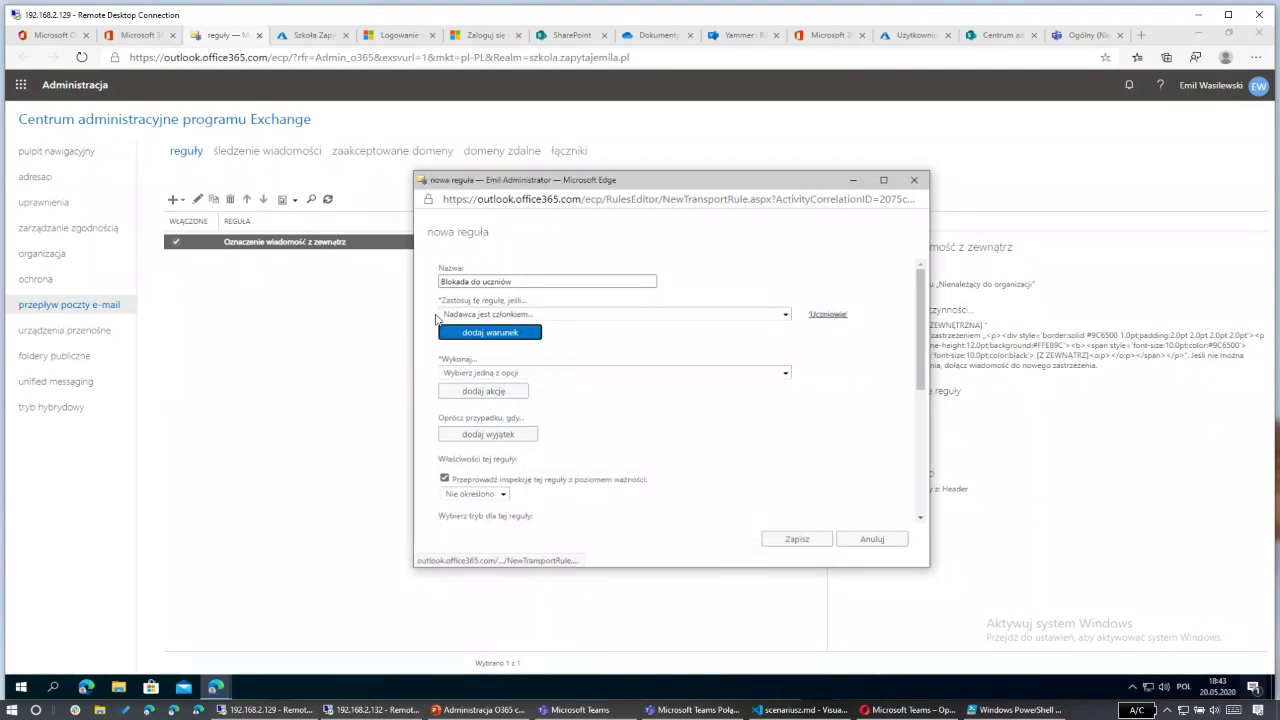
{"action": "left_click", "coordinate": [517, 372]}
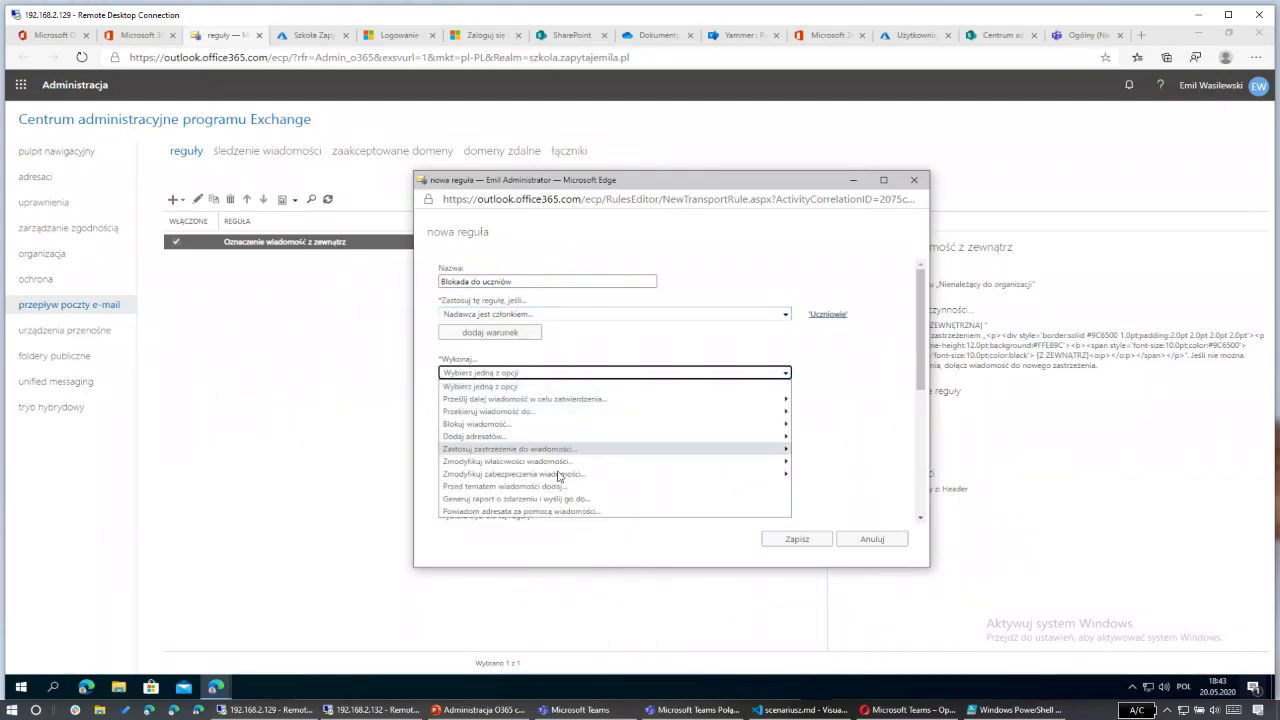
{"action": "mouse_move", "coordinate": [590, 430]}
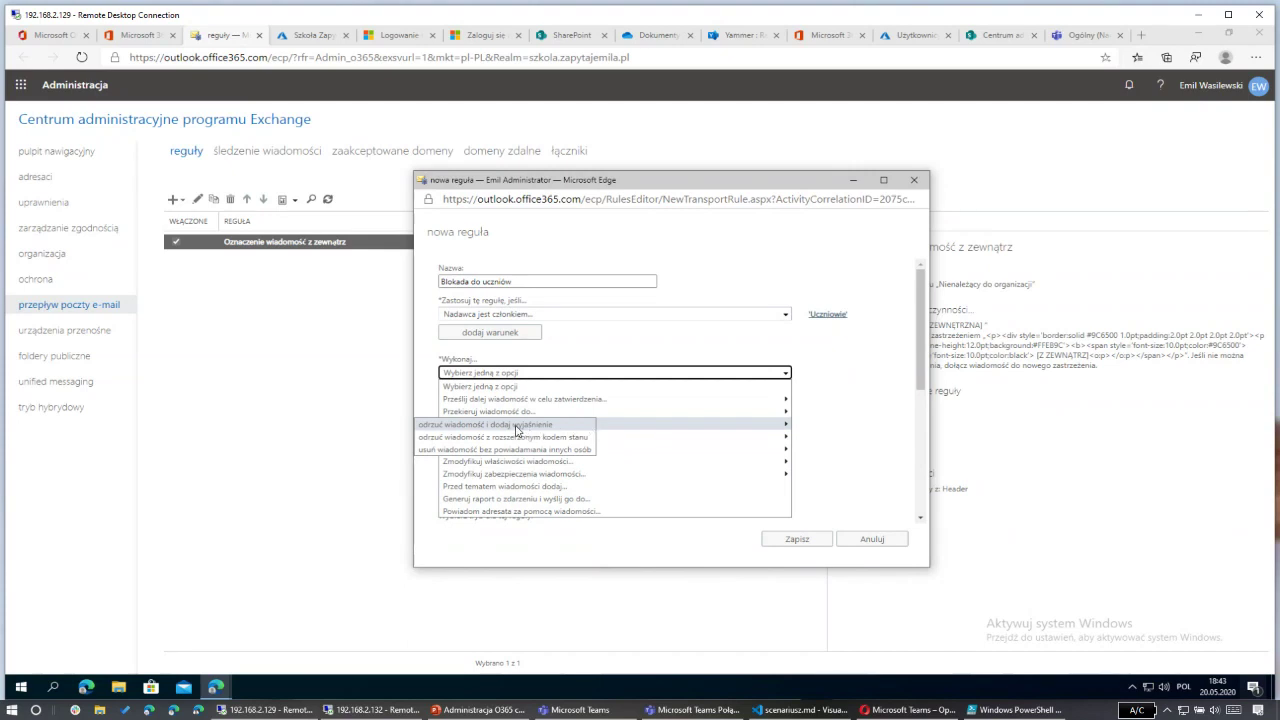
{"action": "left_click", "coordinate": [517, 426]}
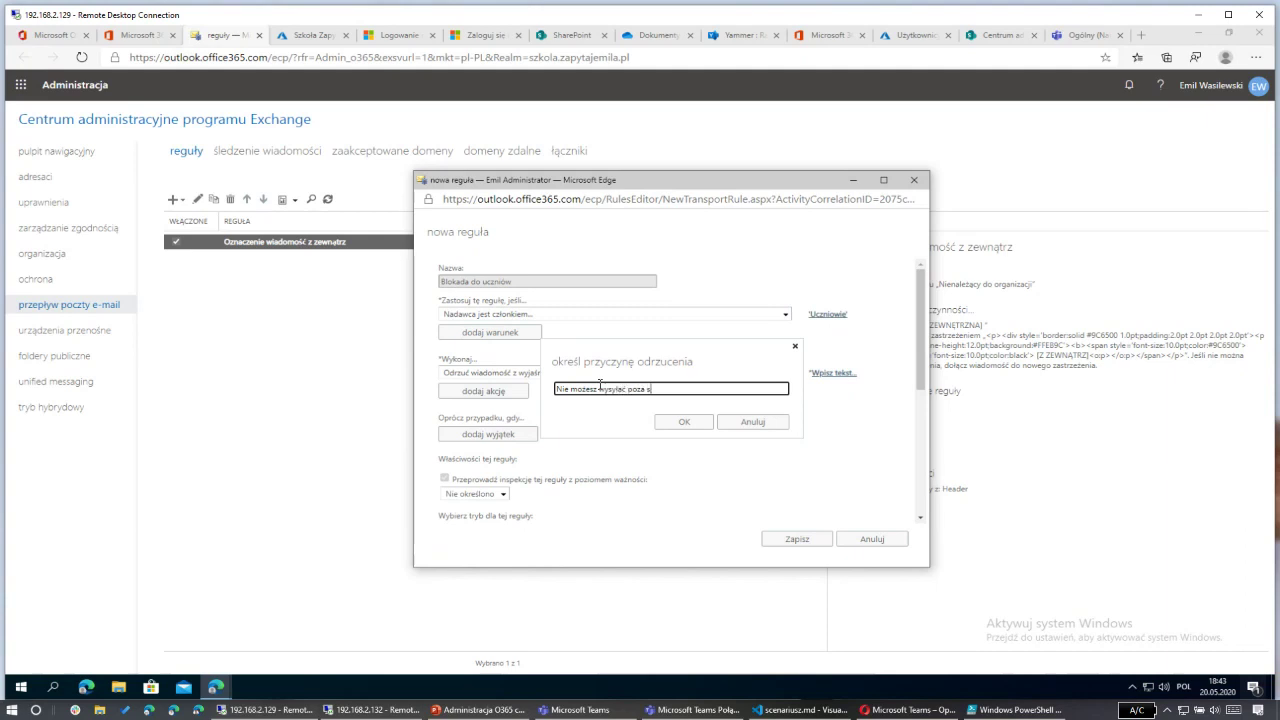
{"action": "left_click", "coordinate": [684, 421]}
Step: Save the Blokada do uczniów rule and review it in the rules list
{"action": "scroll", "coordinate": [623, 430], "scroll_direction": "down", "scroll_amount": 1}
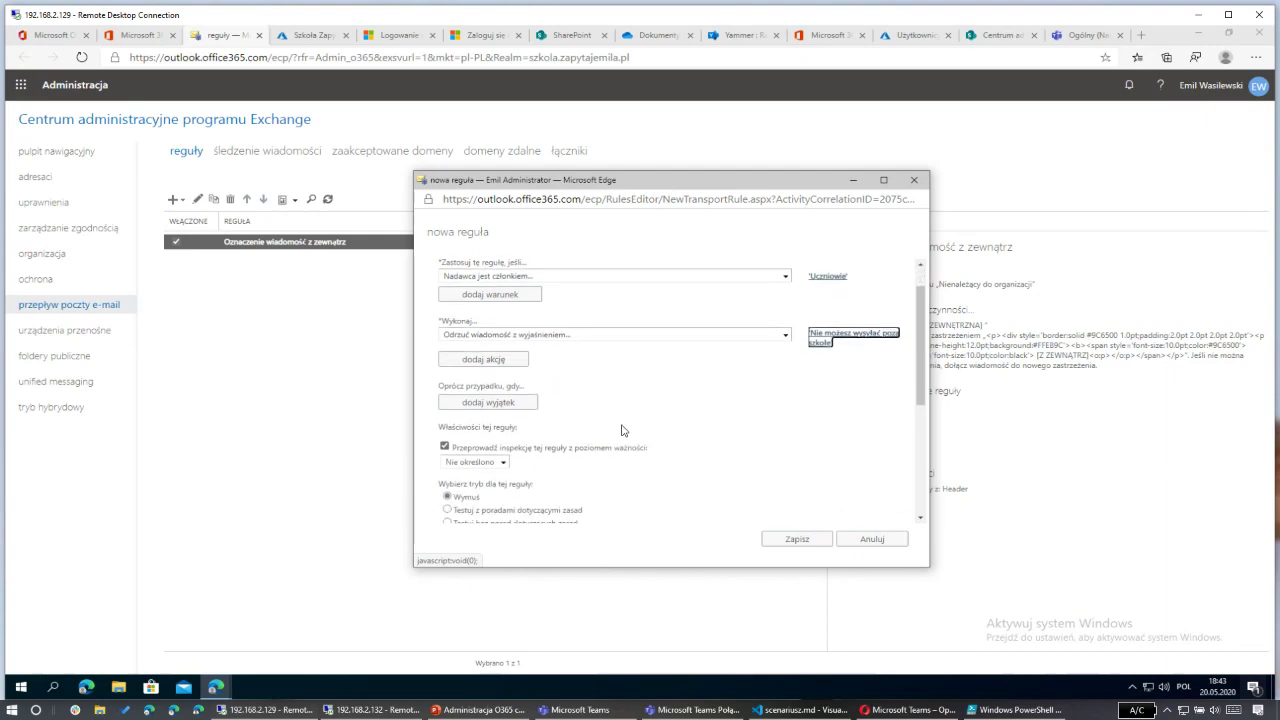
{"action": "scroll", "coordinate": [600, 380], "scroll_direction": "down", "scroll_amount": 1}
{"action": "scroll", "coordinate": [585, 385], "scroll_direction": "down", "scroll_amount": 1}
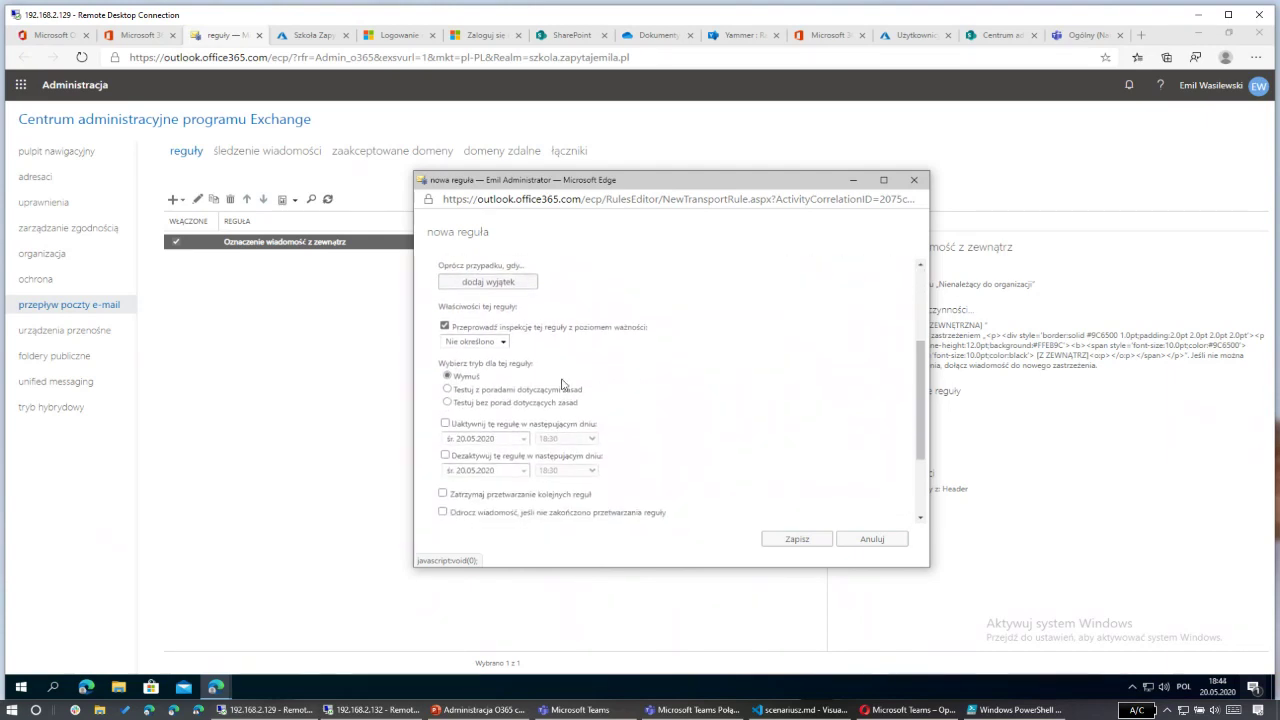
{"action": "scroll", "coordinate": [540, 410], "scroll_direction": "down", "scroll_amount": 1}
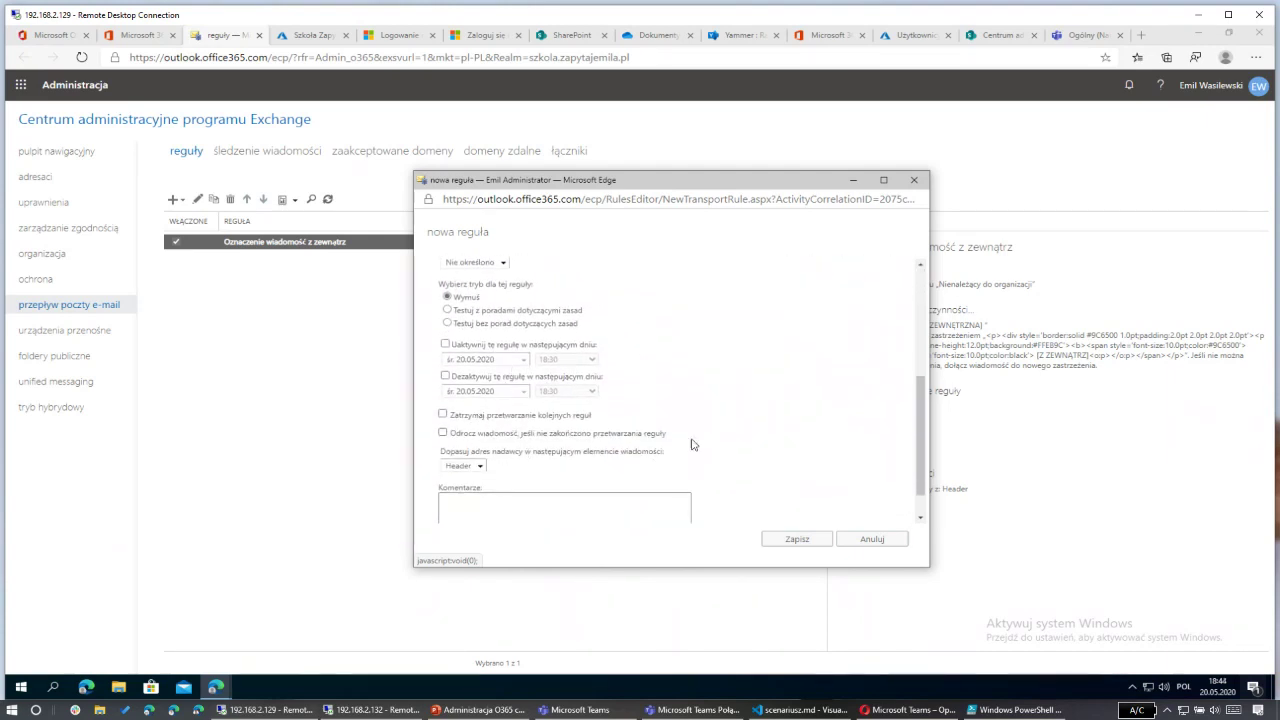
{"action": "scroll", "coordinate": [695, 445], "scroll_direction": "down", "scroll_amount": 1}
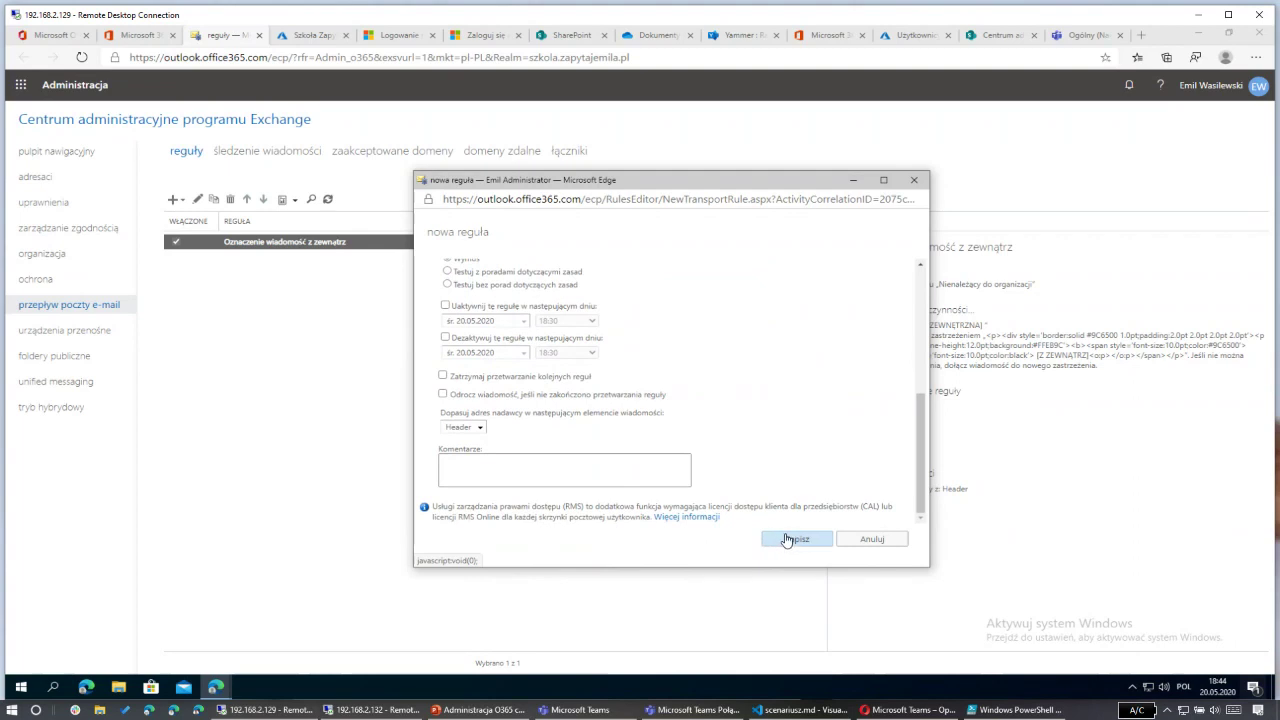
{"action": "left_click", "coordinate": [786, 540]}
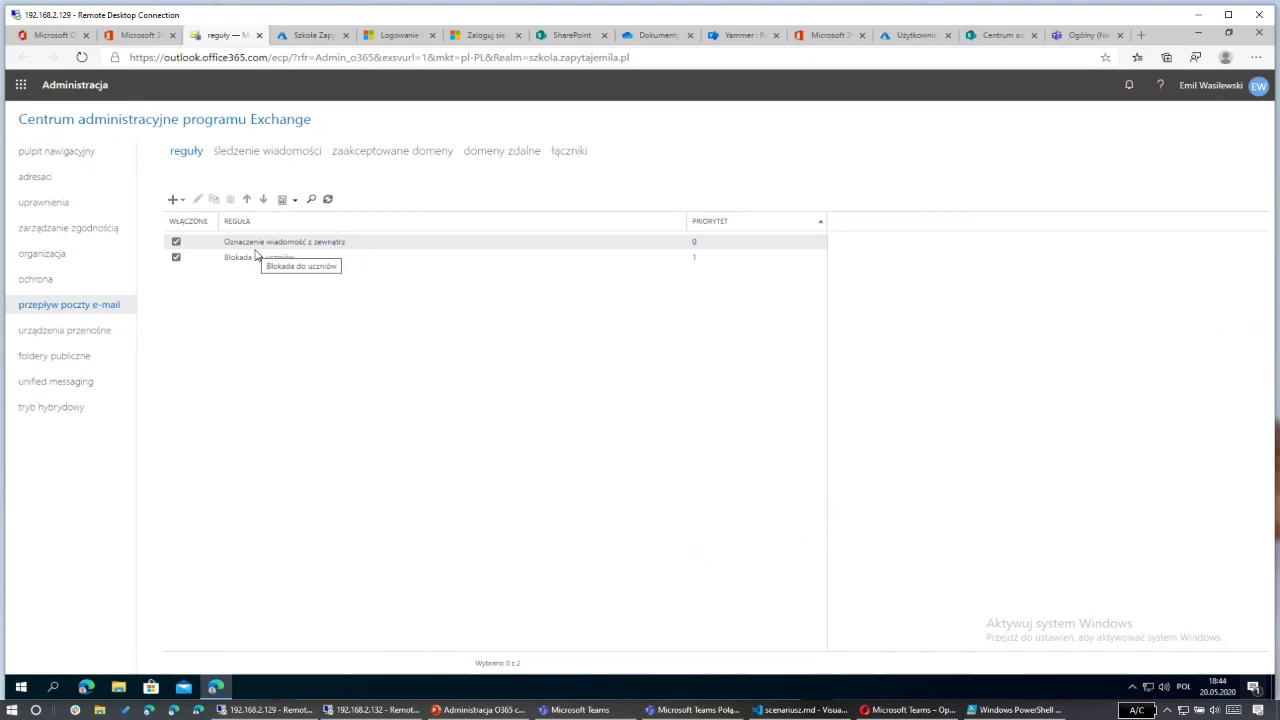
{"action": "left_click", "coordinate": [256, 248]}
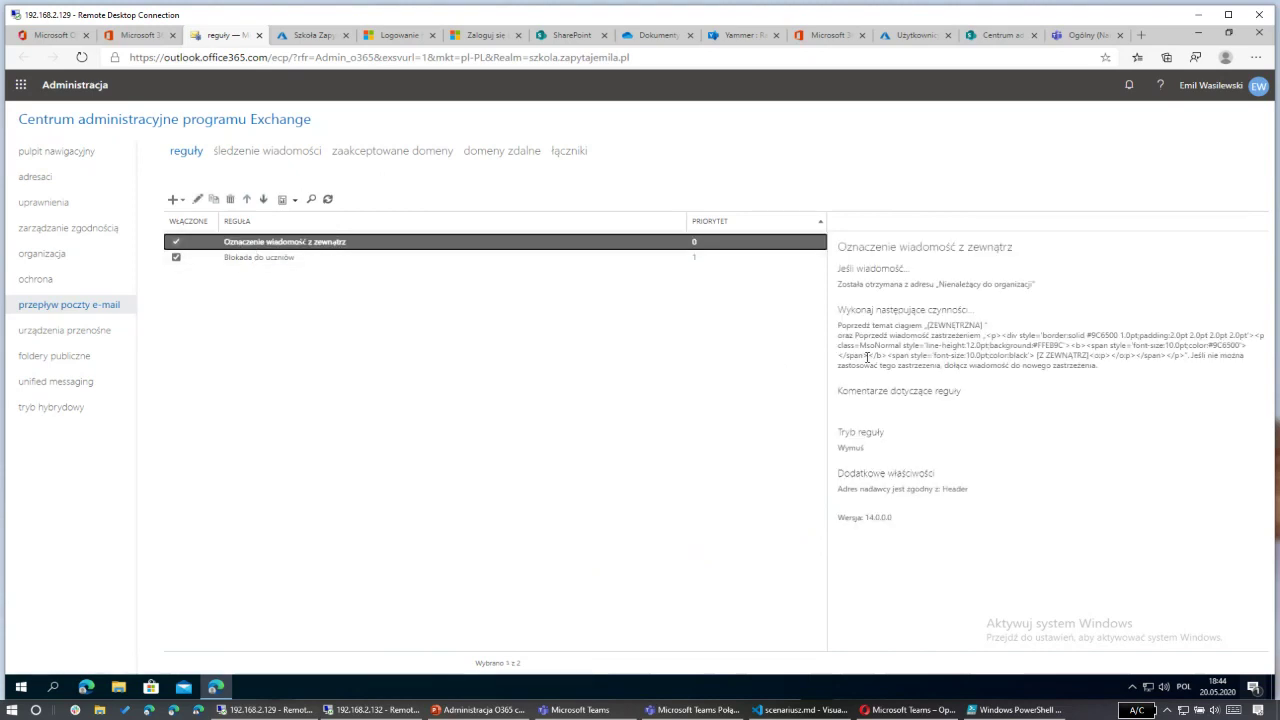
{"action": "left_click", "coordinate": [369, 386]}
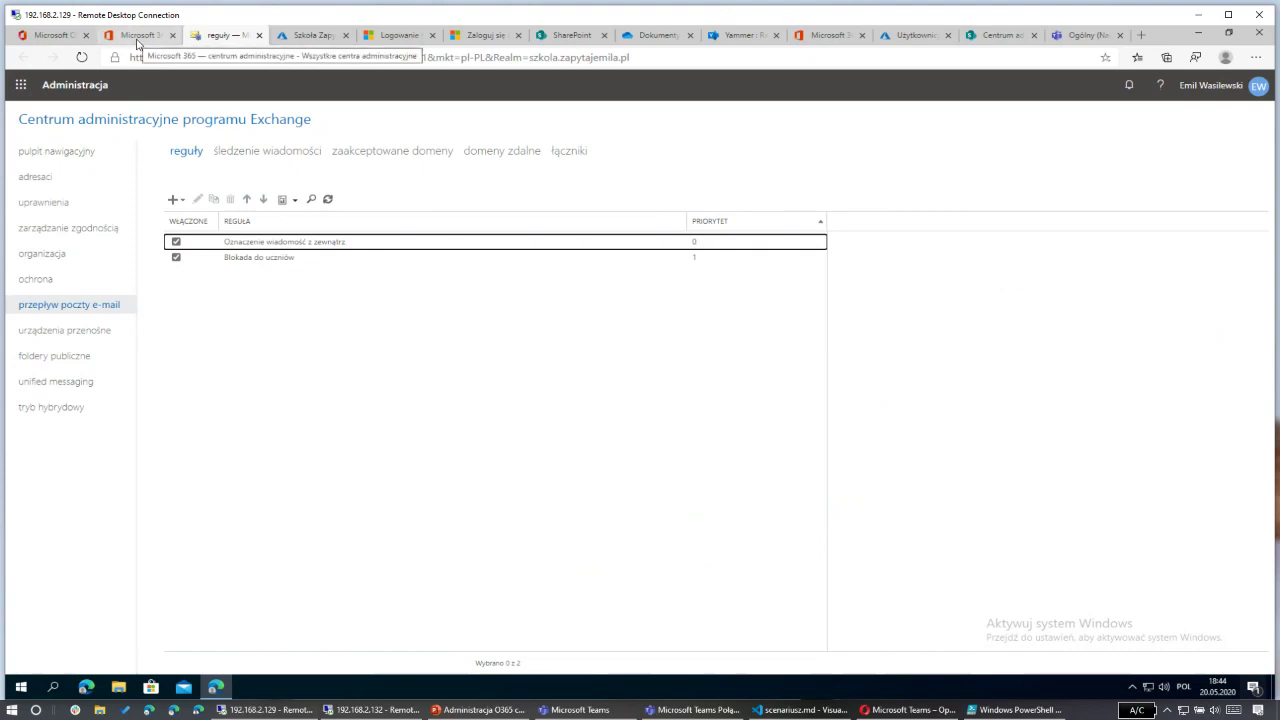
Step: From the Microsoft 365 admin center's admin centers list, open Azure Active Directory
{"action": "left_click", "coordinate": [137, 40]}
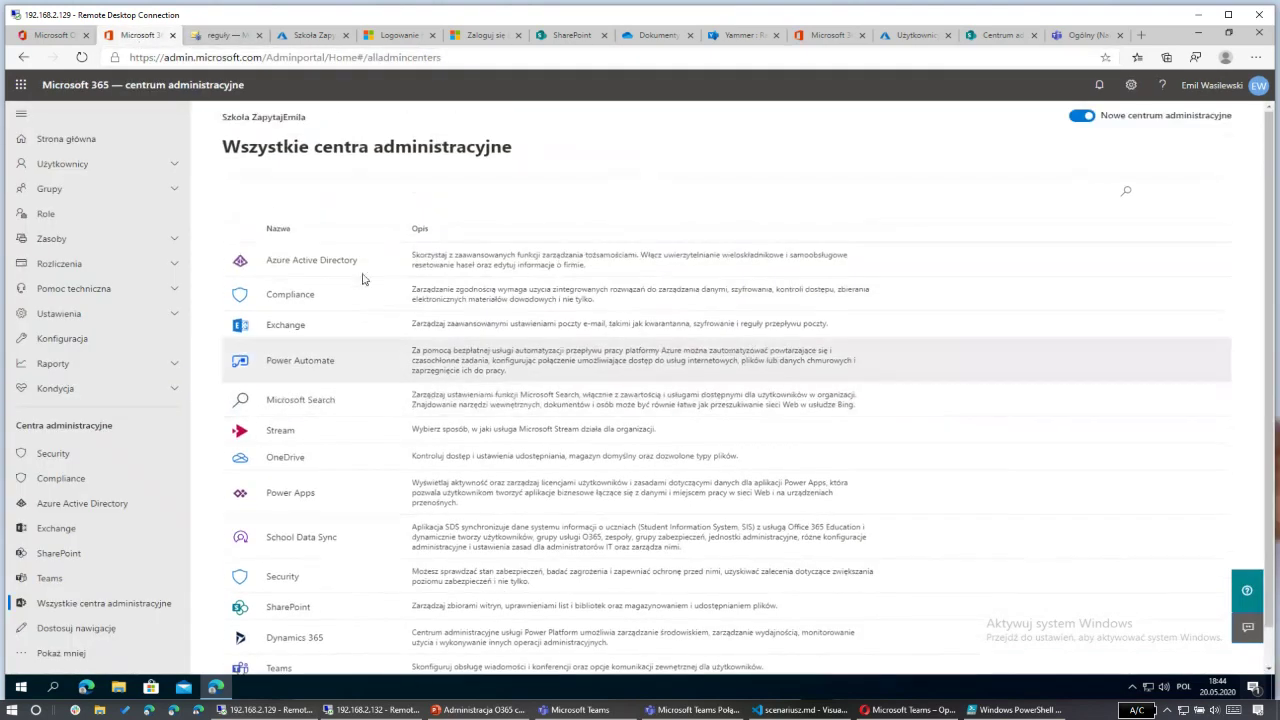
{"action": "left_click", "coordinate": [306, 262]}
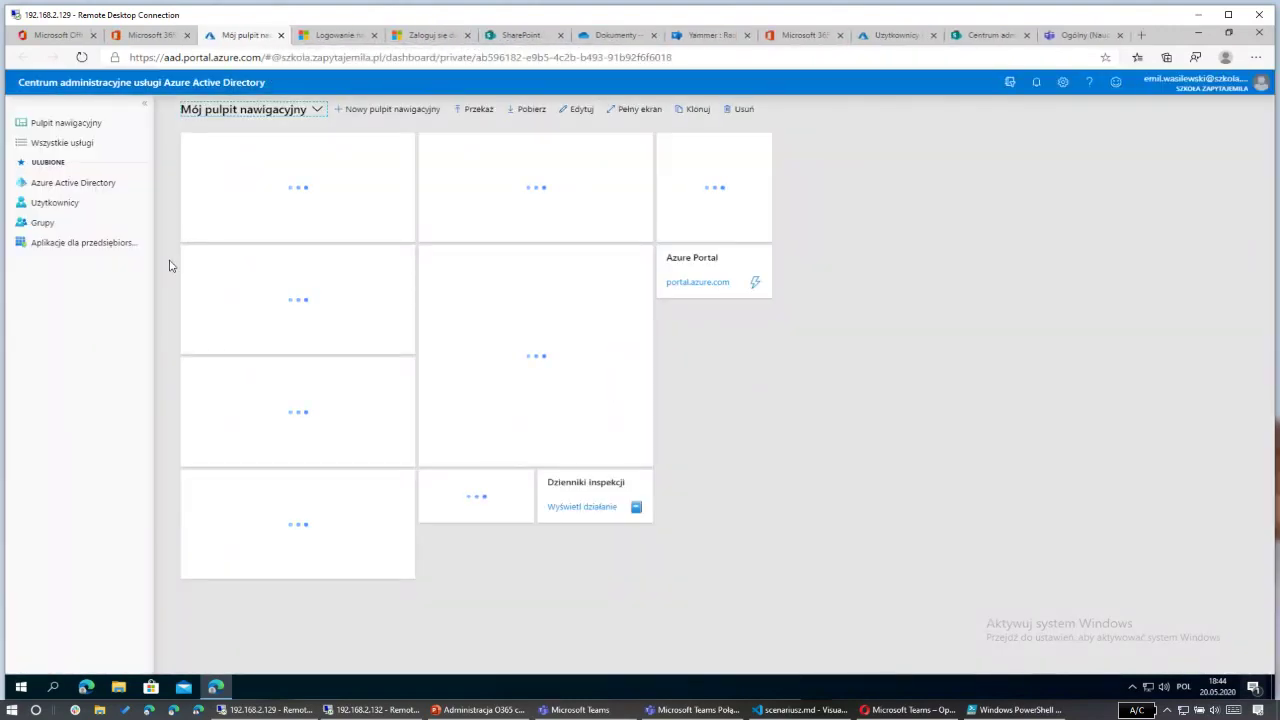
Step: Browse the Azure AD Users and Groups lists, then return to the Microsoft 365 admin center tab
{"action": "left_click", "coordinate": [45, 206]}
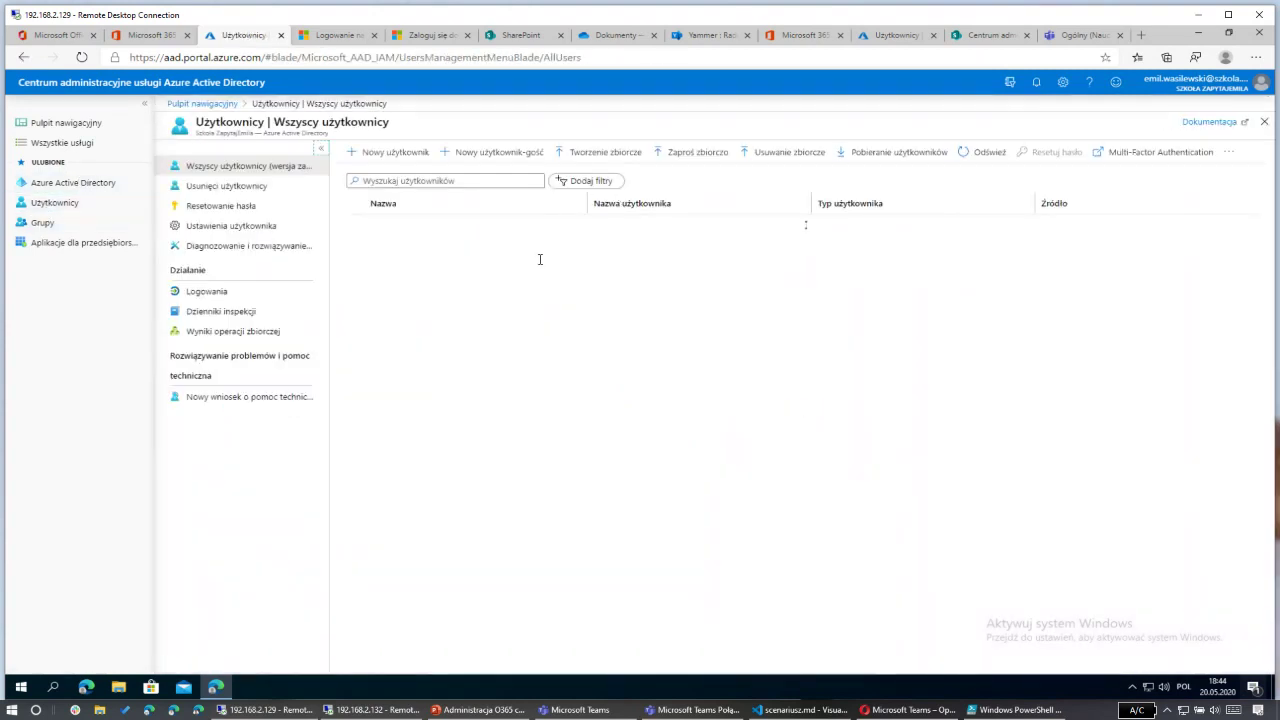
{"action": "left_click", "coordinate": [44, 222]}
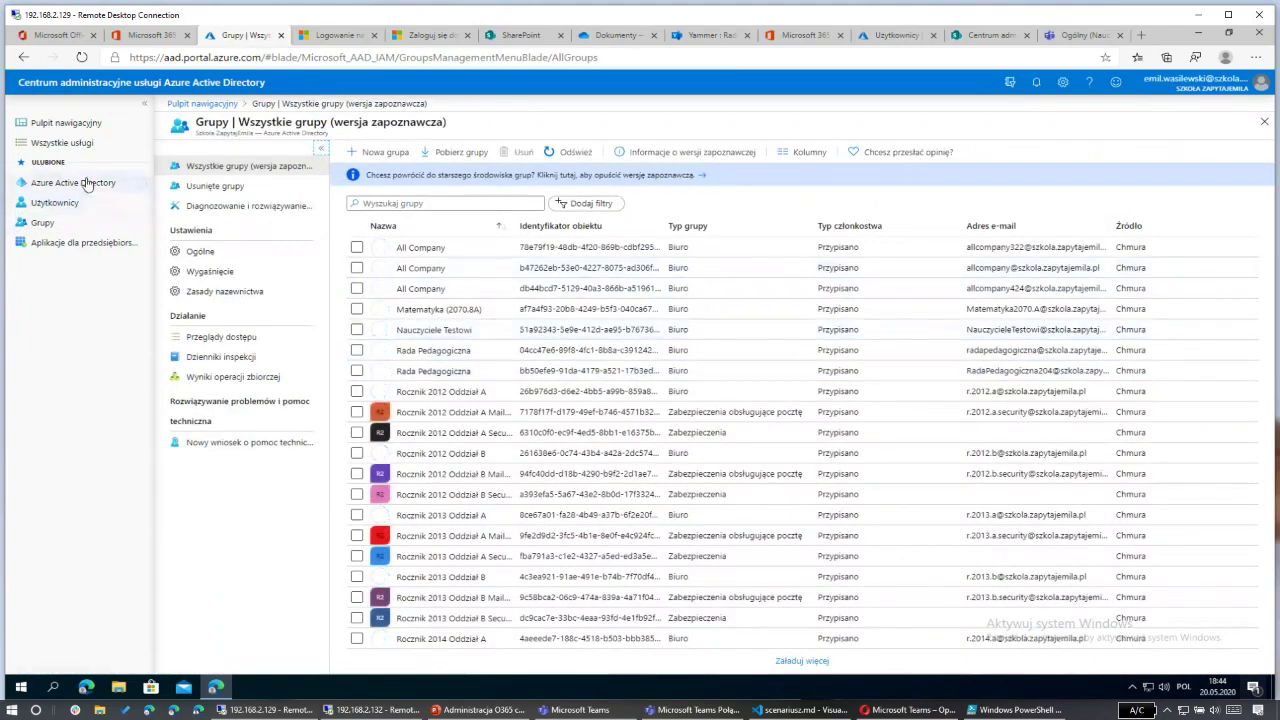
{"action": "left_click", "coordinate": [55, 202]}
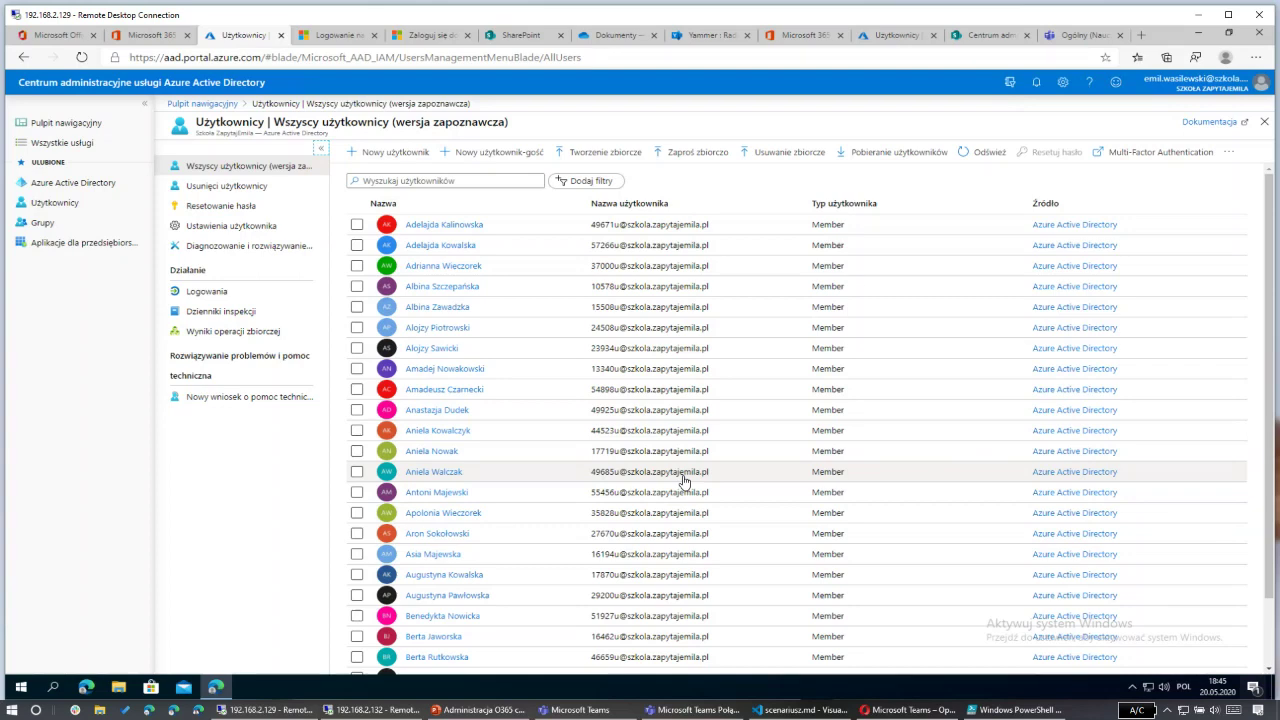
{"action": "left_click", "coordinate": [150, 35]}
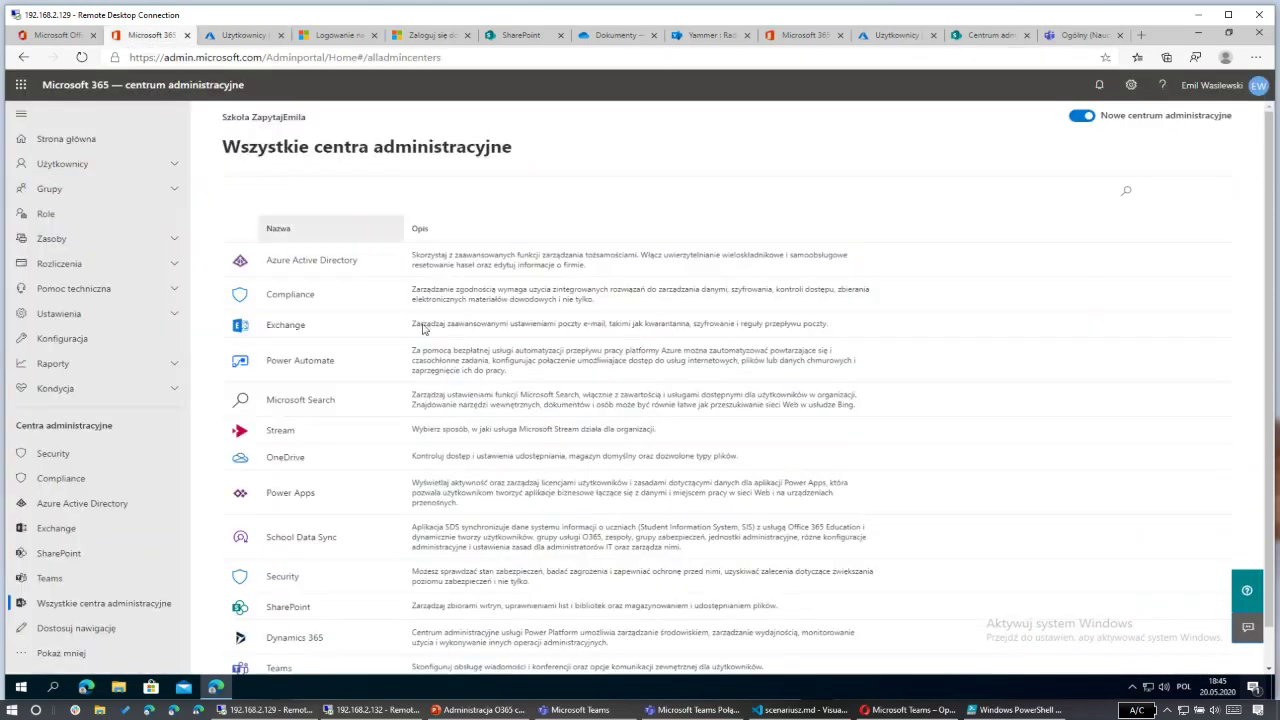
Step: View the Microsoft 365 Active users list, then switch back to the Azure AD All users tab
{"action": "left_click", "coordinate": [90, 164]}
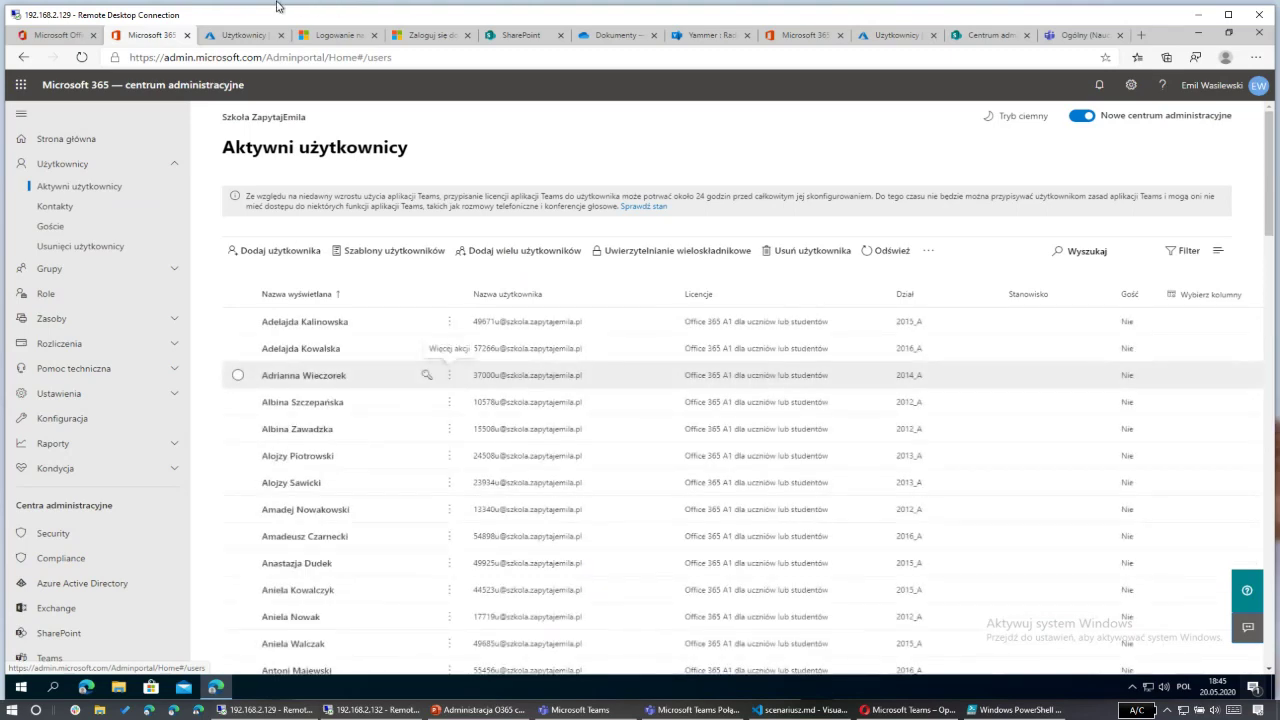
{"action": "left_click", "coordinate": [245, 37]}
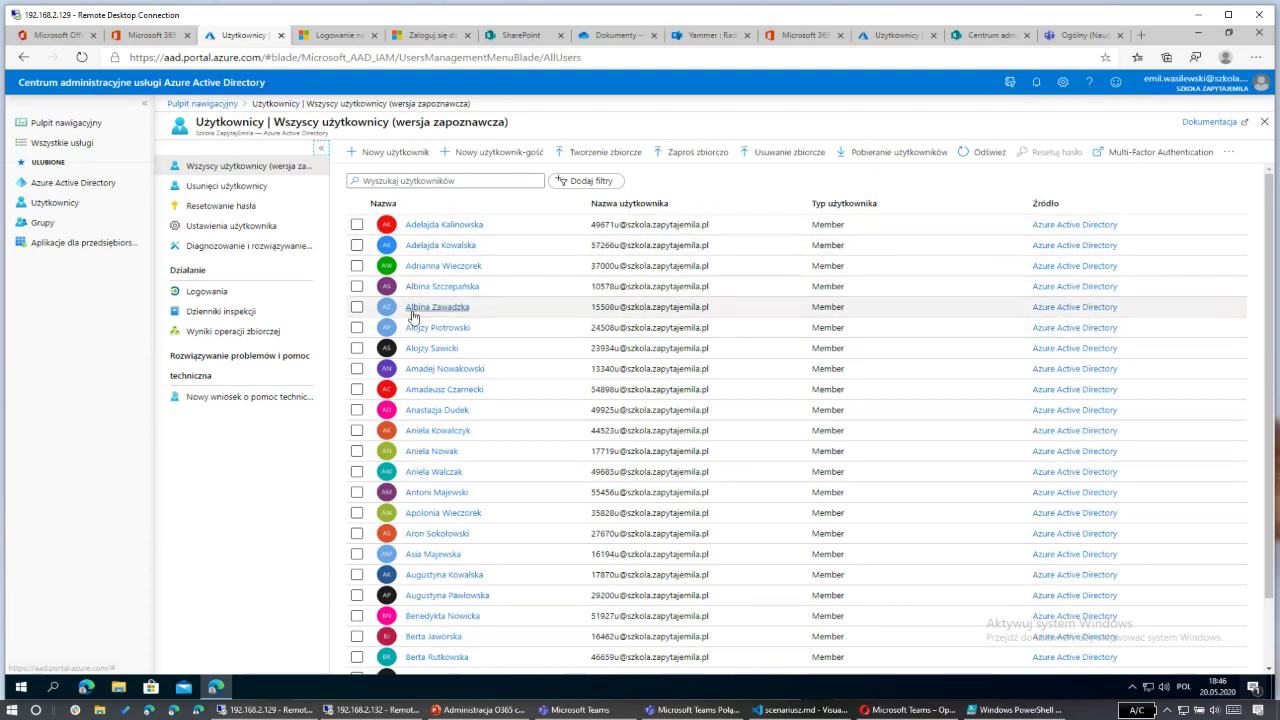
Step: Open the 2012_A student's profile and highlight its object ID and department value
{"action": "left_click", "coordinate": [460, 289]}
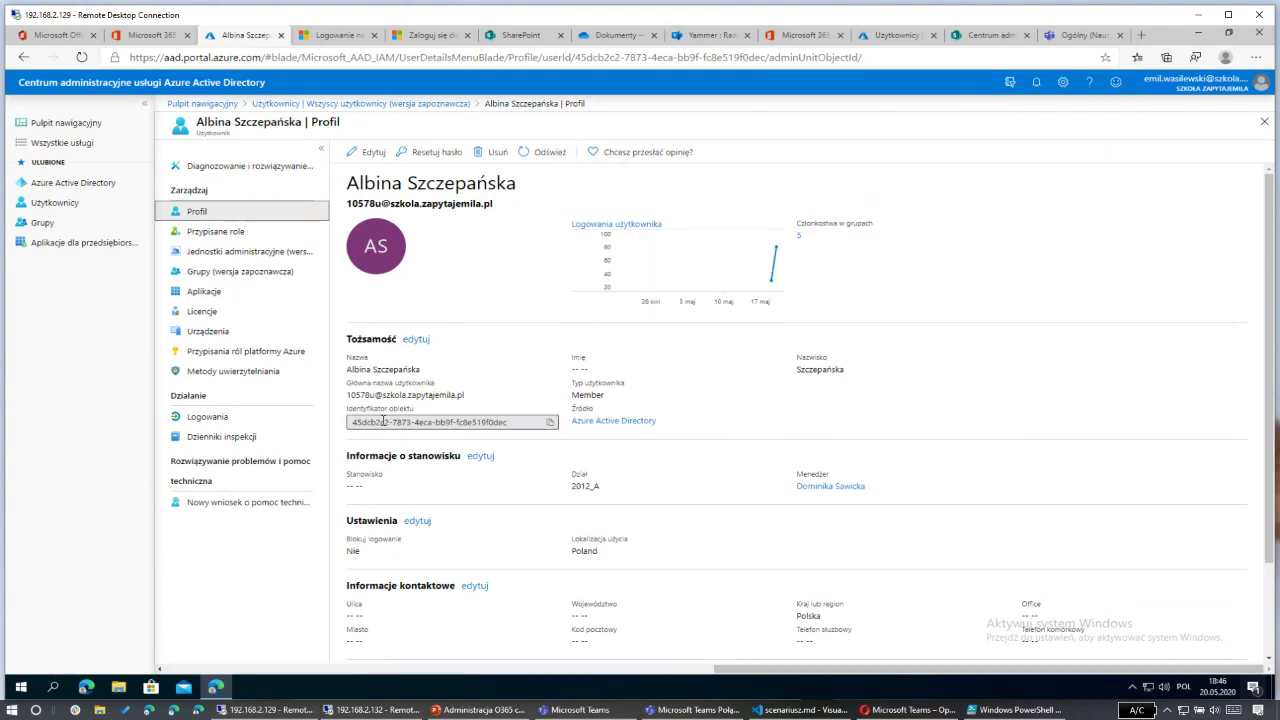
{"action": "left_click_drag", "start_coordinate": [376, 422], "coordinate": [489, 422]}
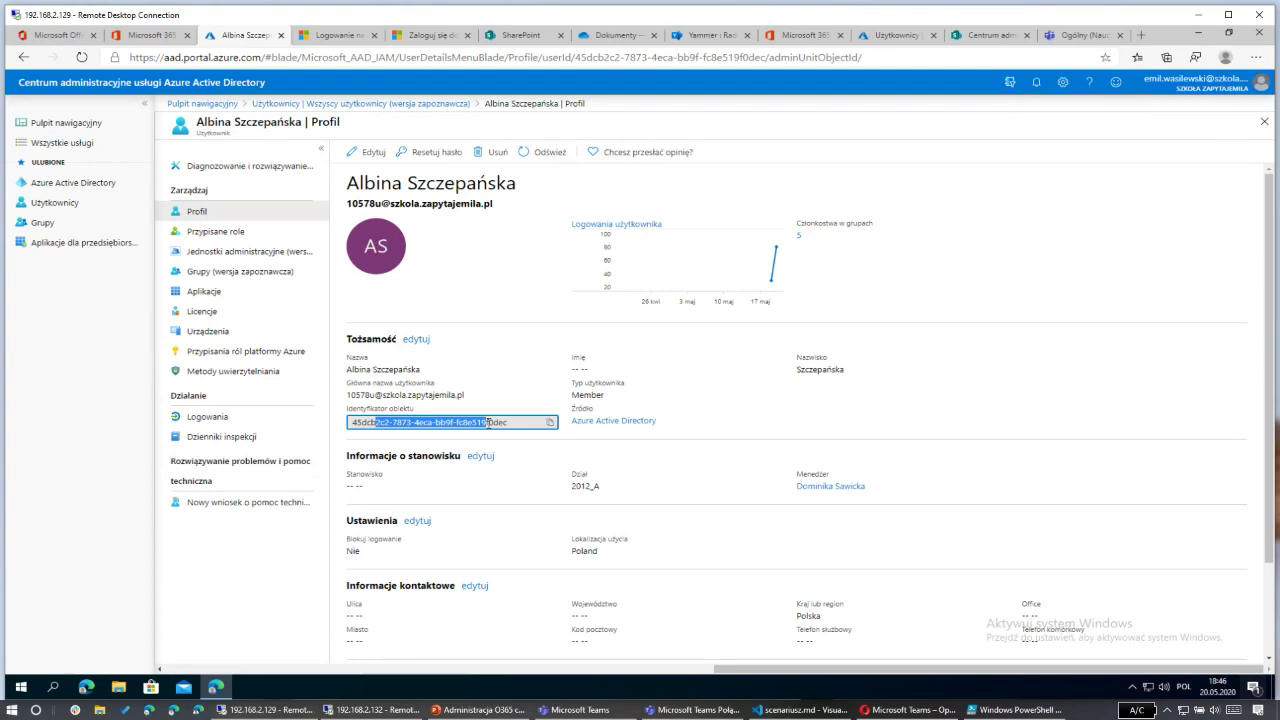
{"action": "left_click_drag", "start_coordinate": [488, 422], "coordinate": [490, 422]}
{"action": "left_click_drag", "start_coordinate": [571, 472], "coordinate": [613, 489]}
{"action": "left_click", "coordinate": [697, 479]}
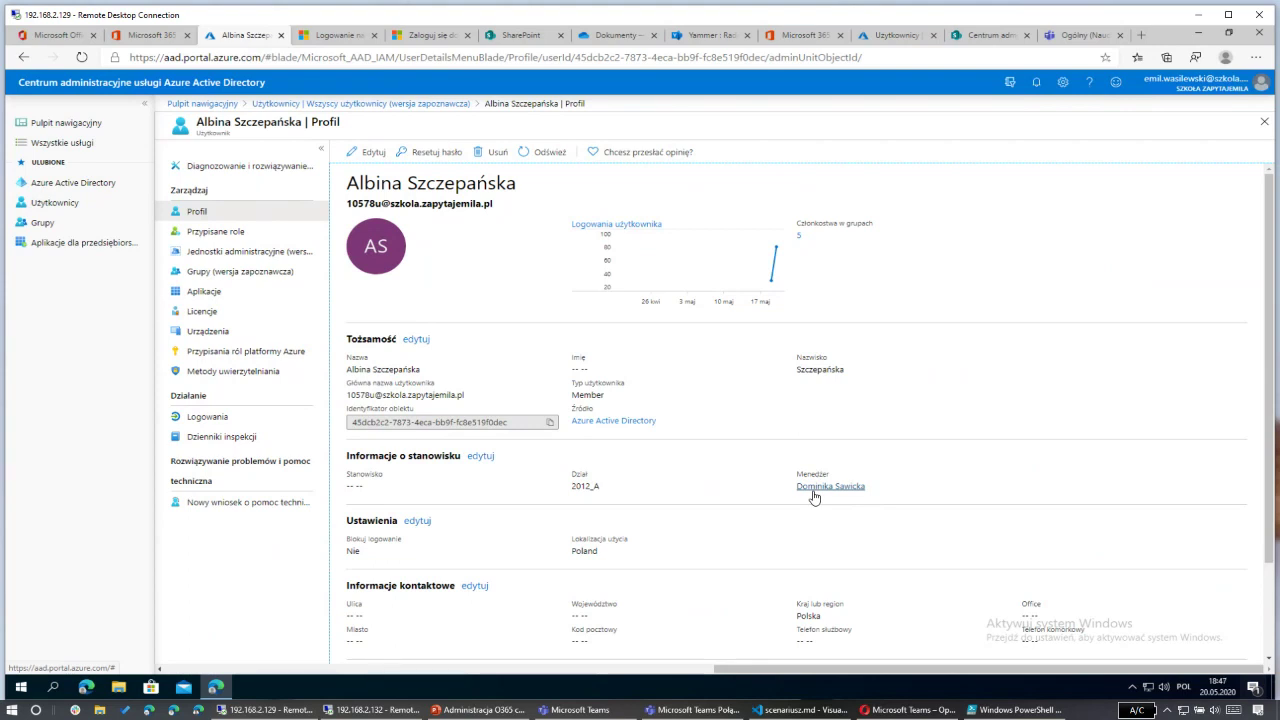
Step: View the student's manager profile, close it, then open the student's sign-in log
{"action": "left_click", "coordinate": [814, 488]}
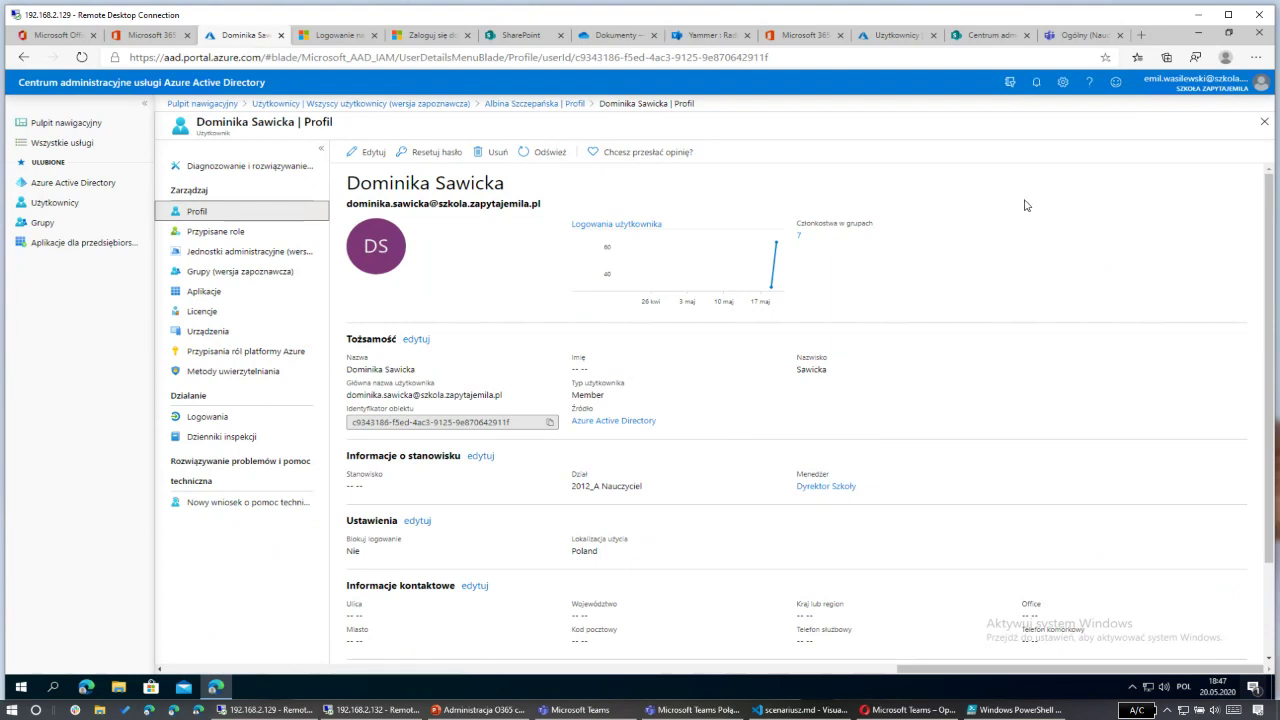
{"action": "left_click", "coordinate": [1264, 122]}
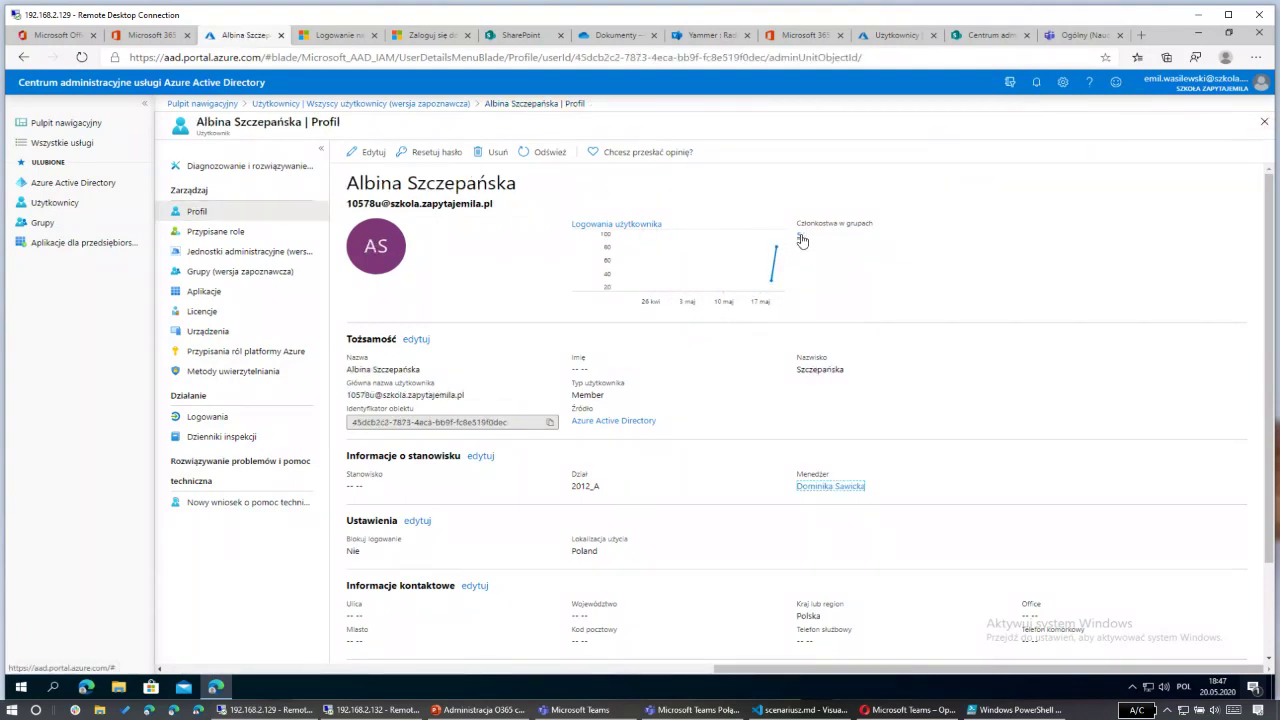
{"action": "scroll", "coordinate": [717, 375], "scroll_direction": "down", "scroll_amount": 2}
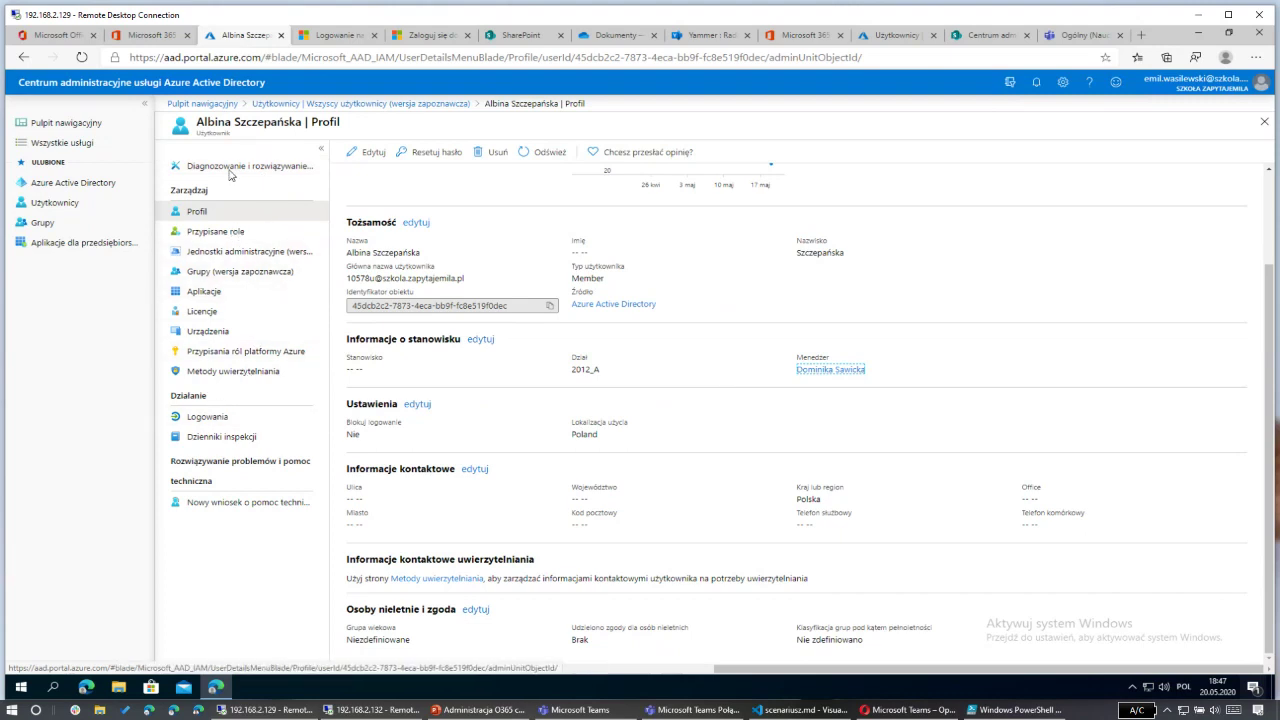
{"action": "left_click", "coordinate": [234, 419]}
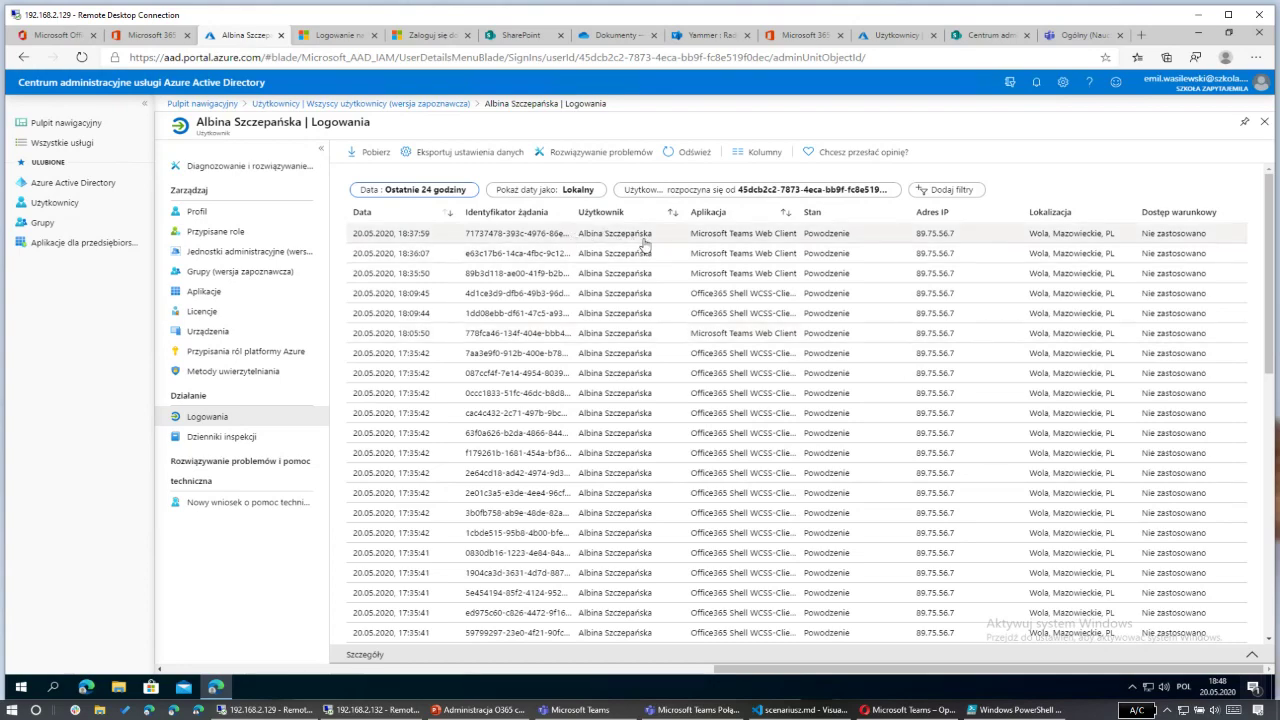
Step: Open the details of the latest Microsoft Teams Web Client sign-in
{"action": "scroll", "coordinate": [525, 380], "scroll_direction": "down", "scroll_amount": 10}
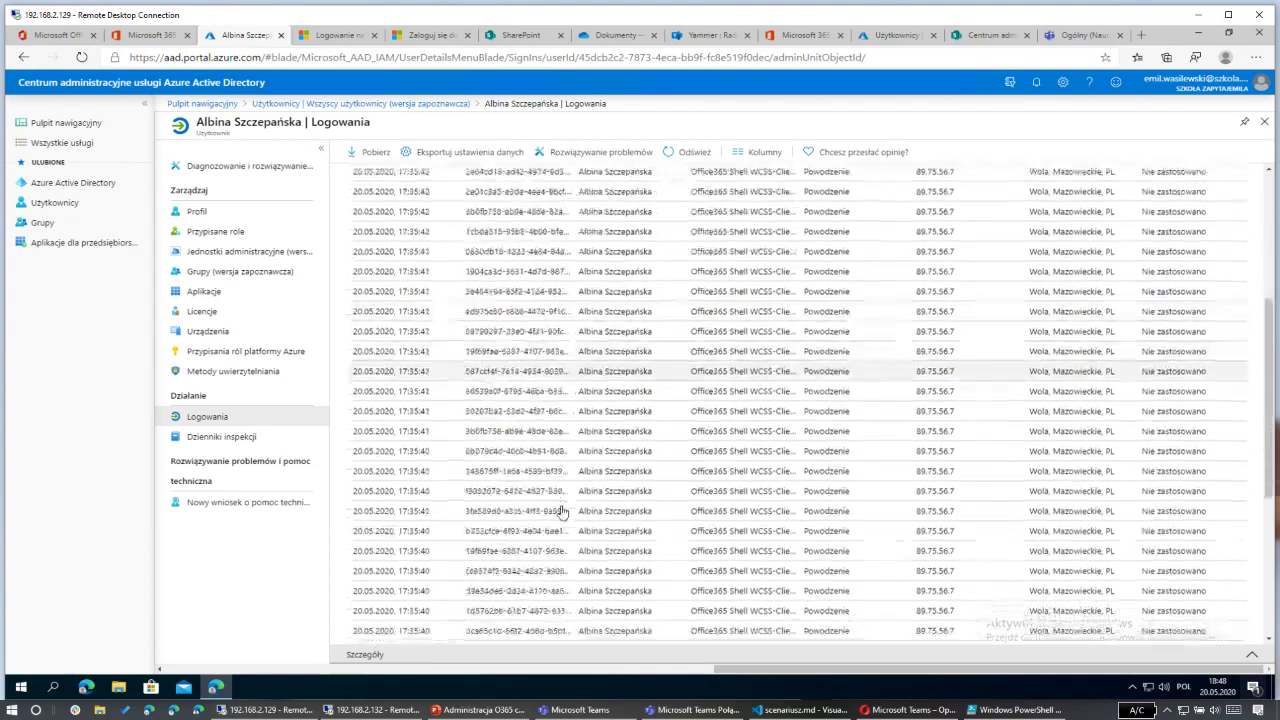
{"action": "scroll", "coordinate": [543, 450], "scroll_direction": "up", "scroll_amount": 10}
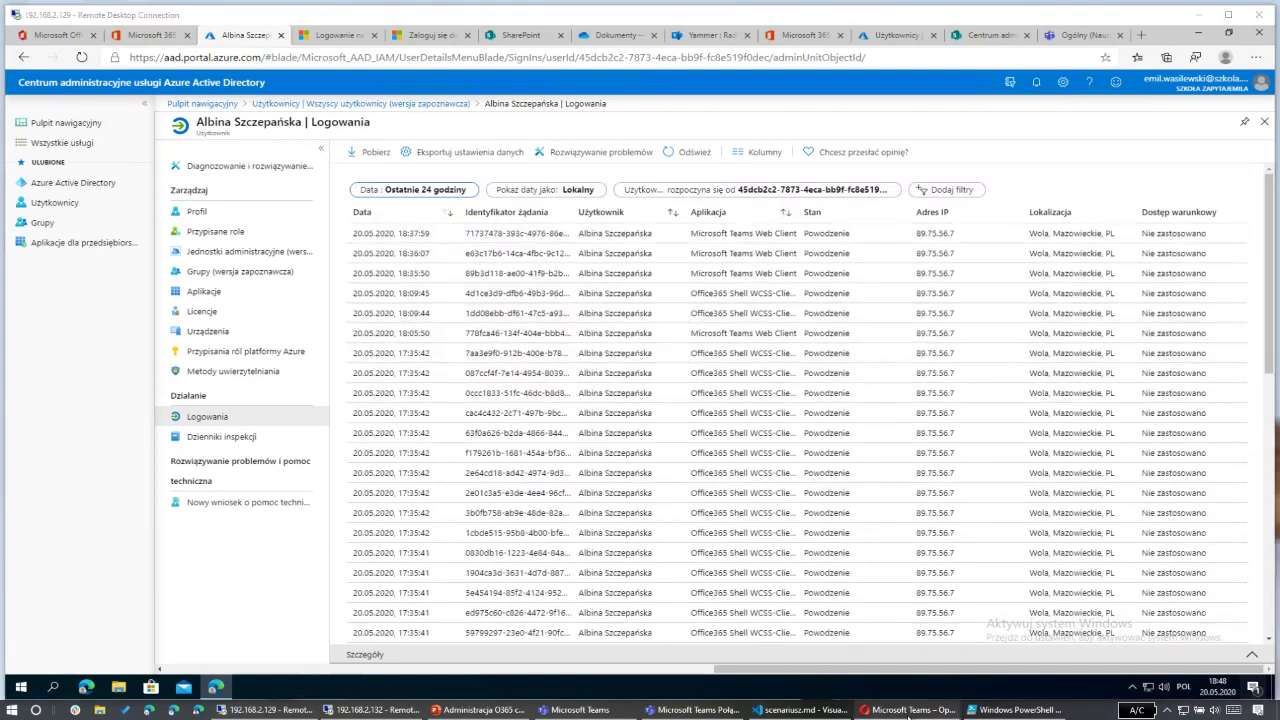
{"action": "left_click", "coordinate": [905, 709]}
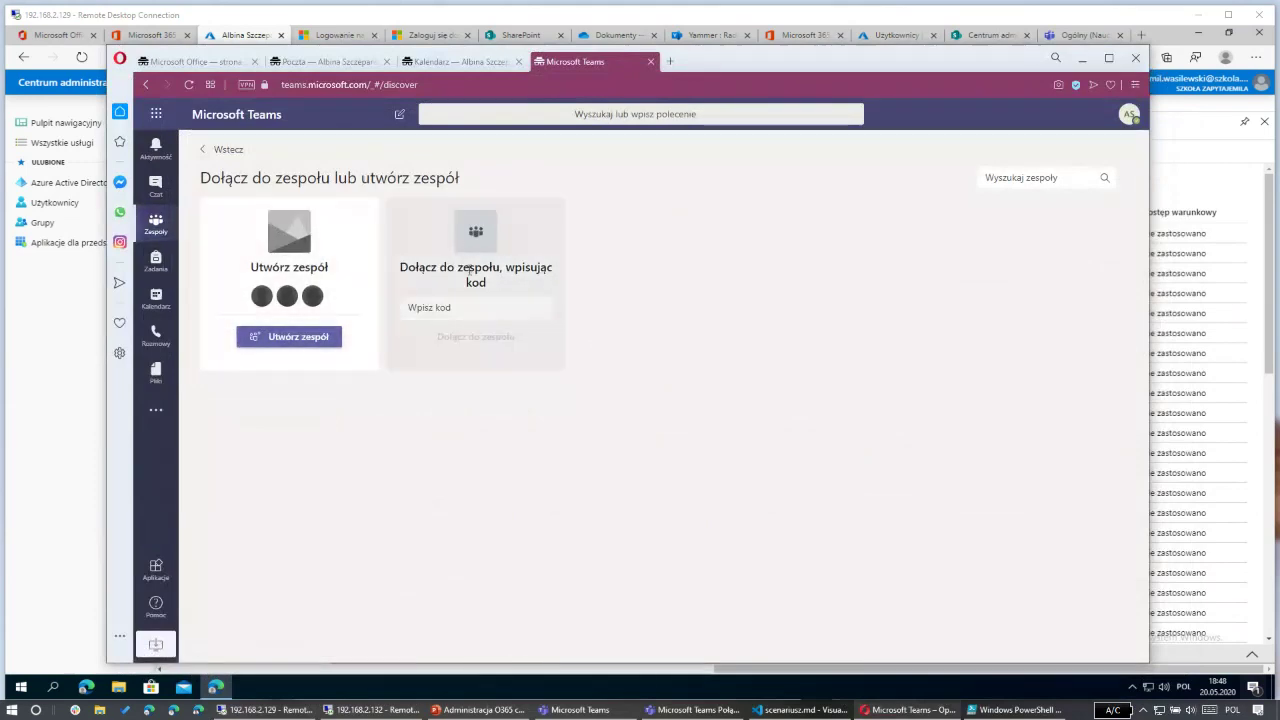
{"action": "key", "text": "alt+Tab"}
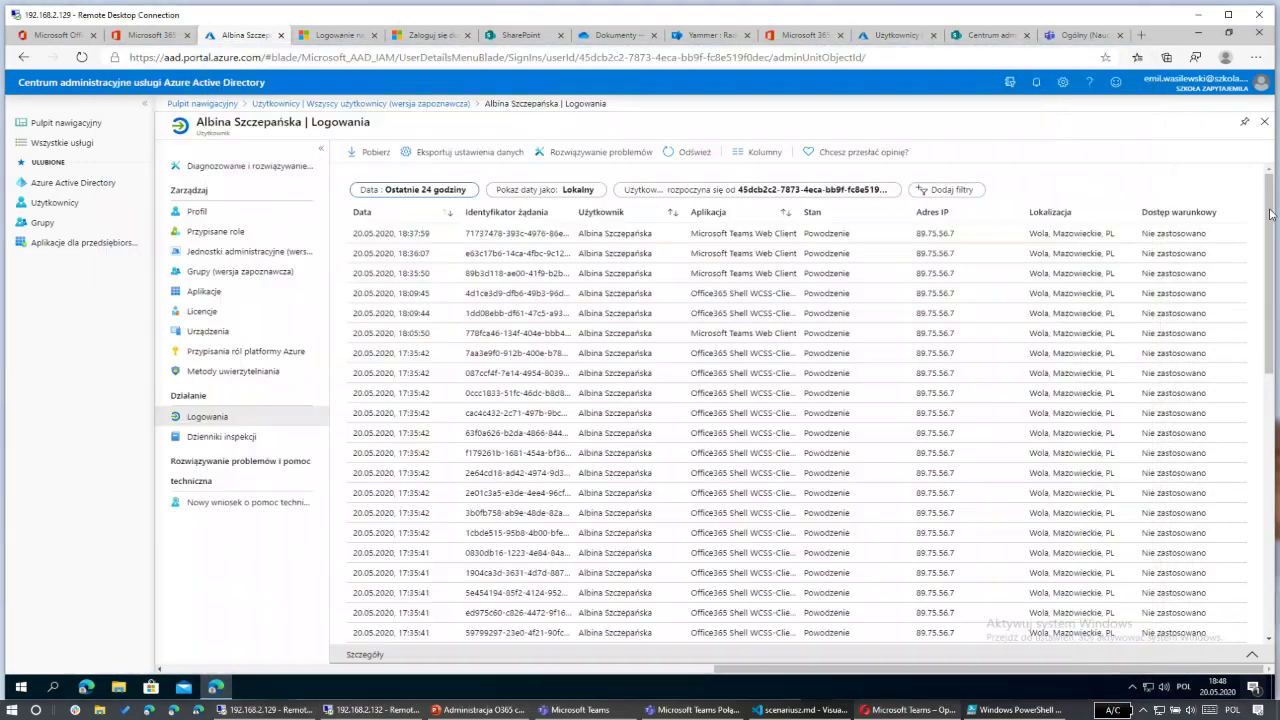
{"action": "left_click", "coordinate": [381, 236]}
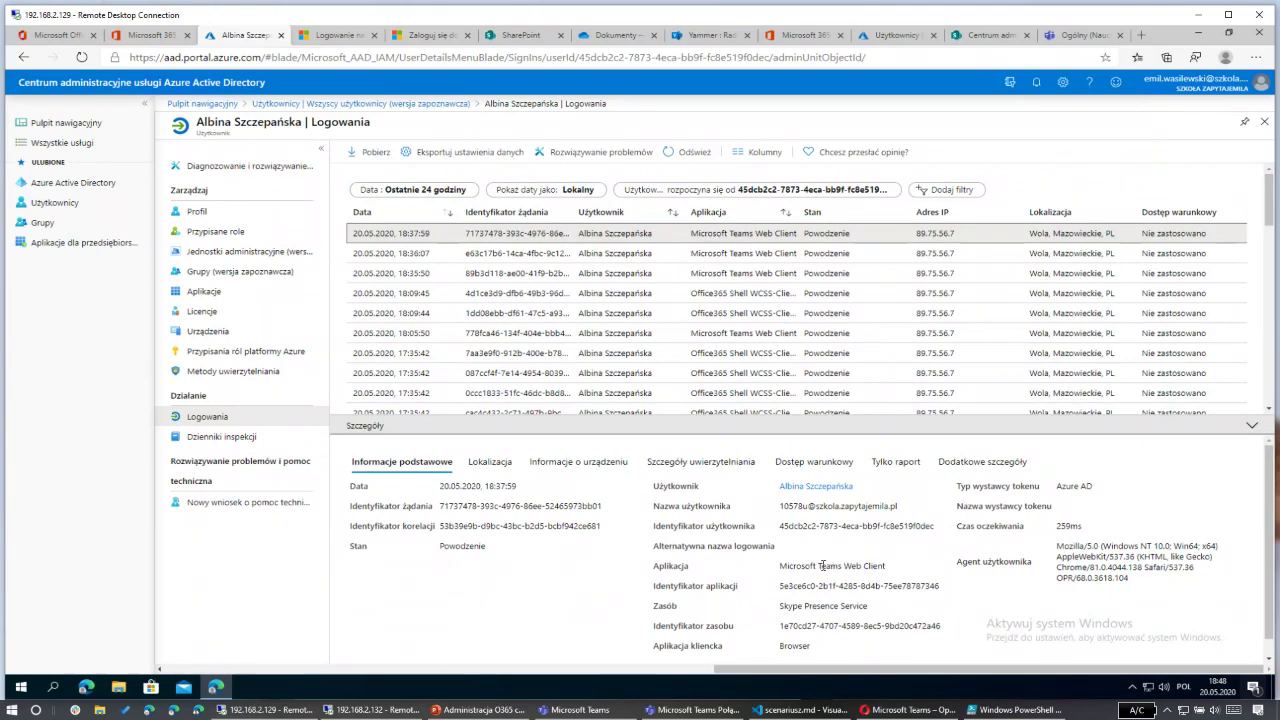
{"action": "left_click_drag", "start_coordinate": [821, 566], "coordinate": [900, 574]}
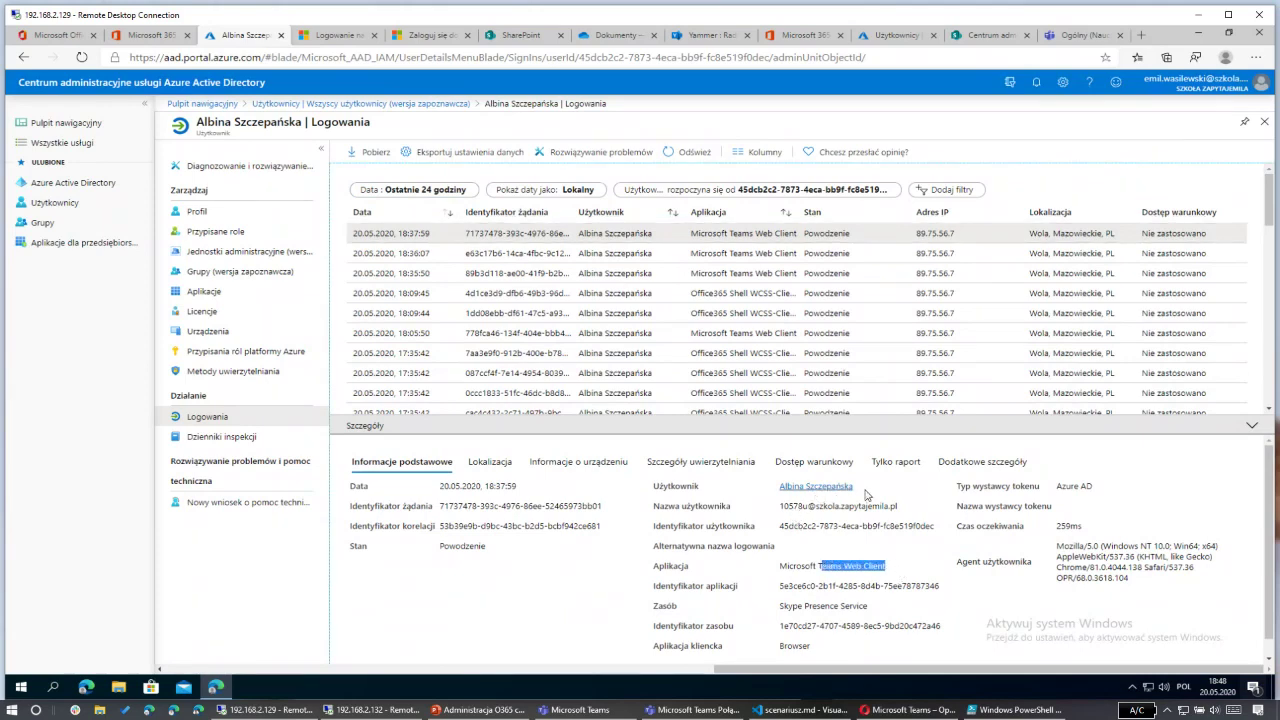
Step: Review the sign-in's location, device (Opera 68.0.3618), authentication, conditional access and additional details, then close them
{"action": "left_click", "coordinate": [490, 462]}
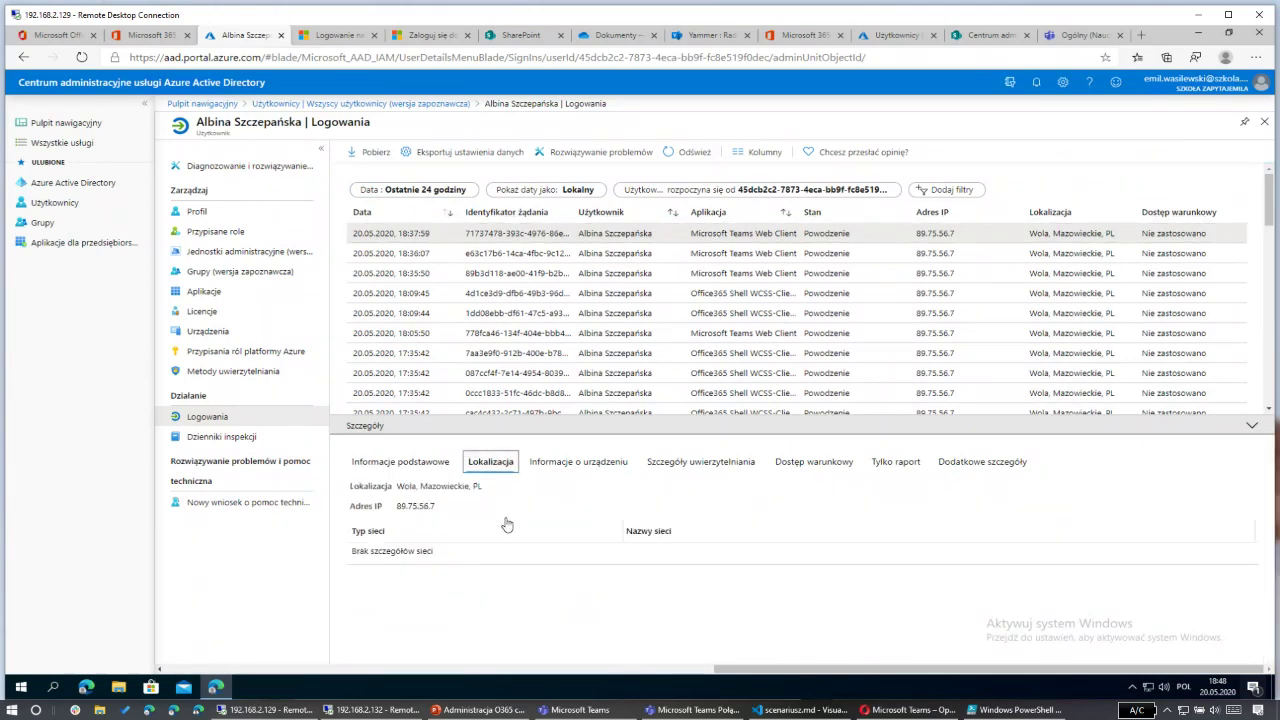
{"action": "left_click", "coordinate": [561, 470]}
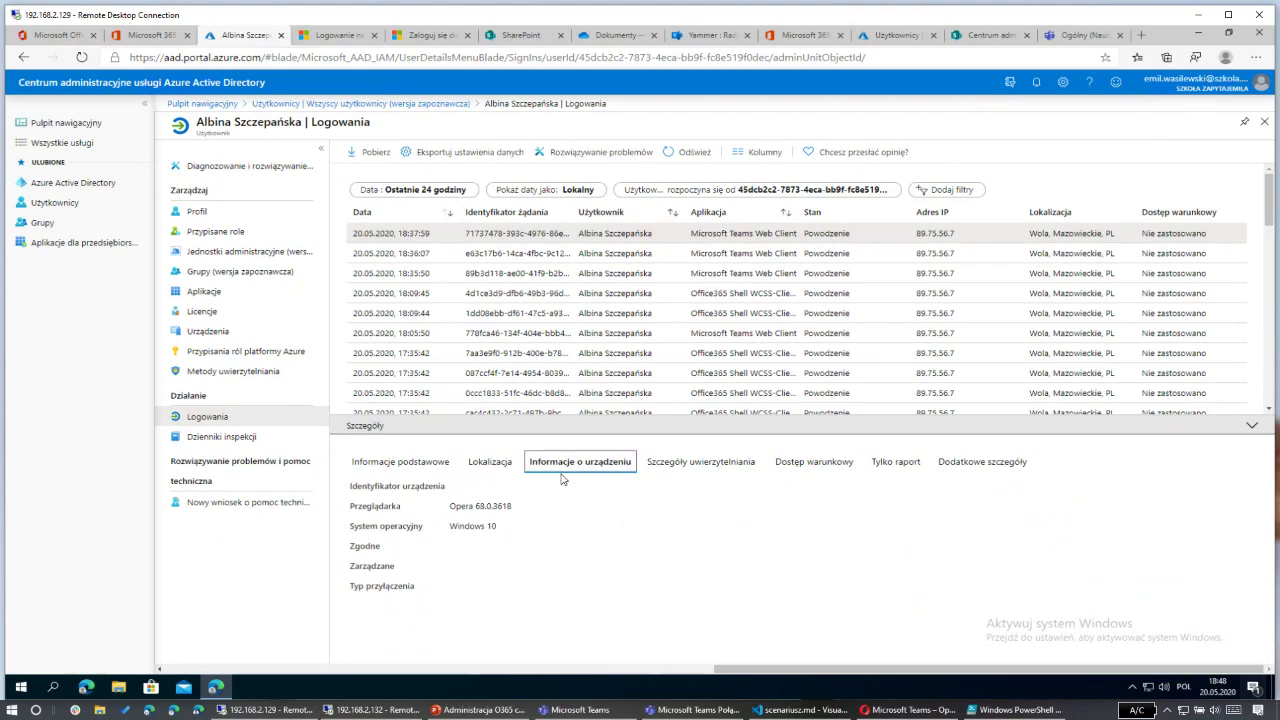
{"action": "left_click", "coordinate": [451, 531]}
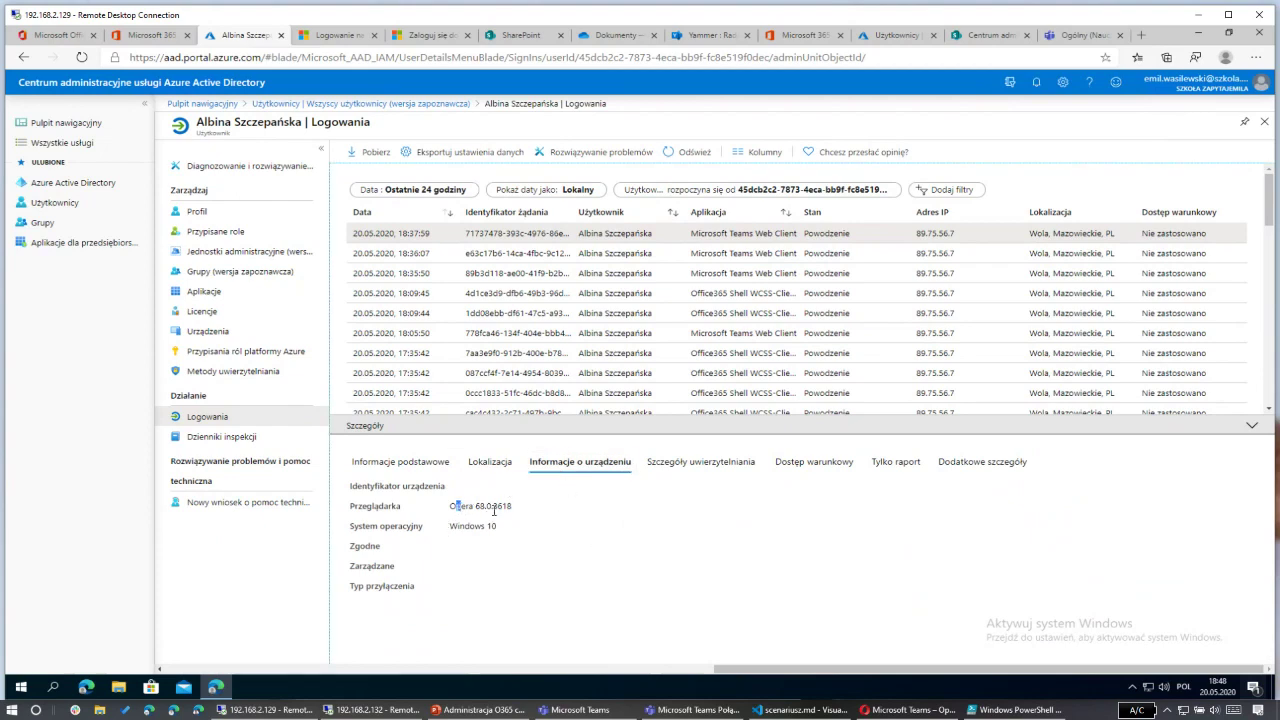
{"action": "left_click_drag", "start_coordinate": [493, 510], "coordinate": [531, 519]}
{"action": "left_click", "coordinate": [653, 467]}
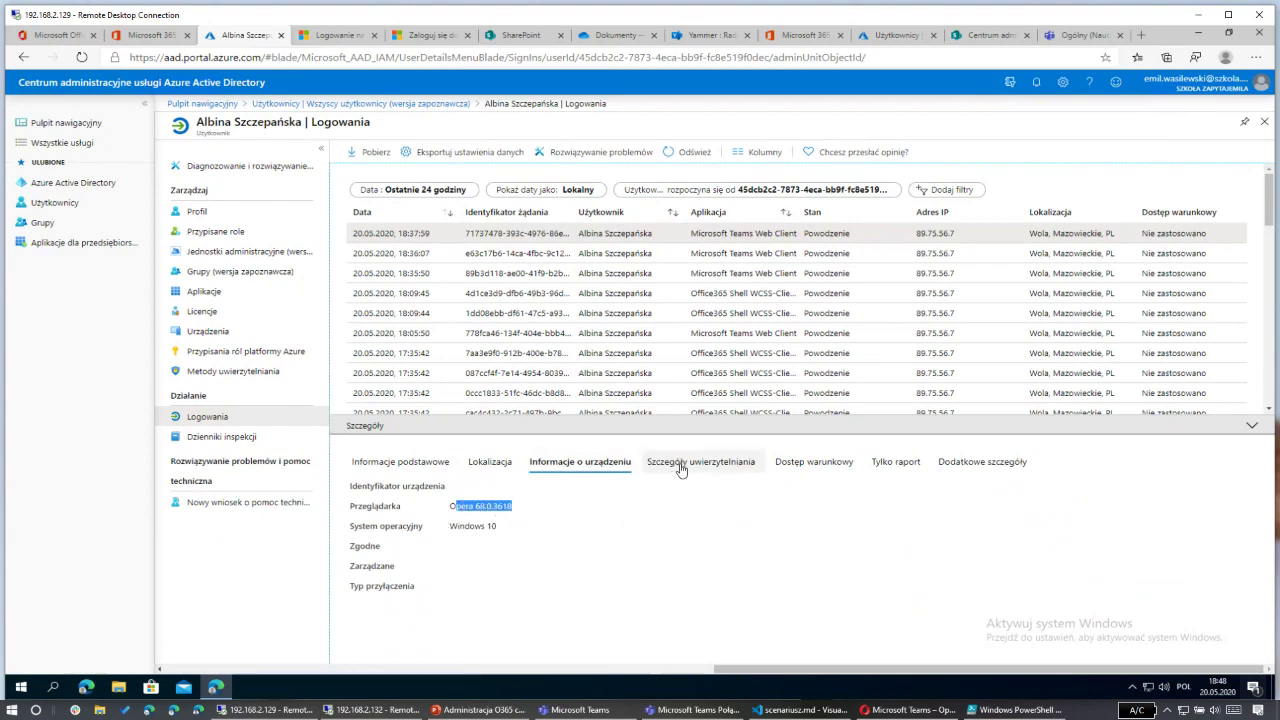
{"action": "left_click", "coordinate": [797, 469]}
{"action": "left_click", "coordinate": [896, 462]}
{"action": "left_click", "coordinate": [982, 462]}
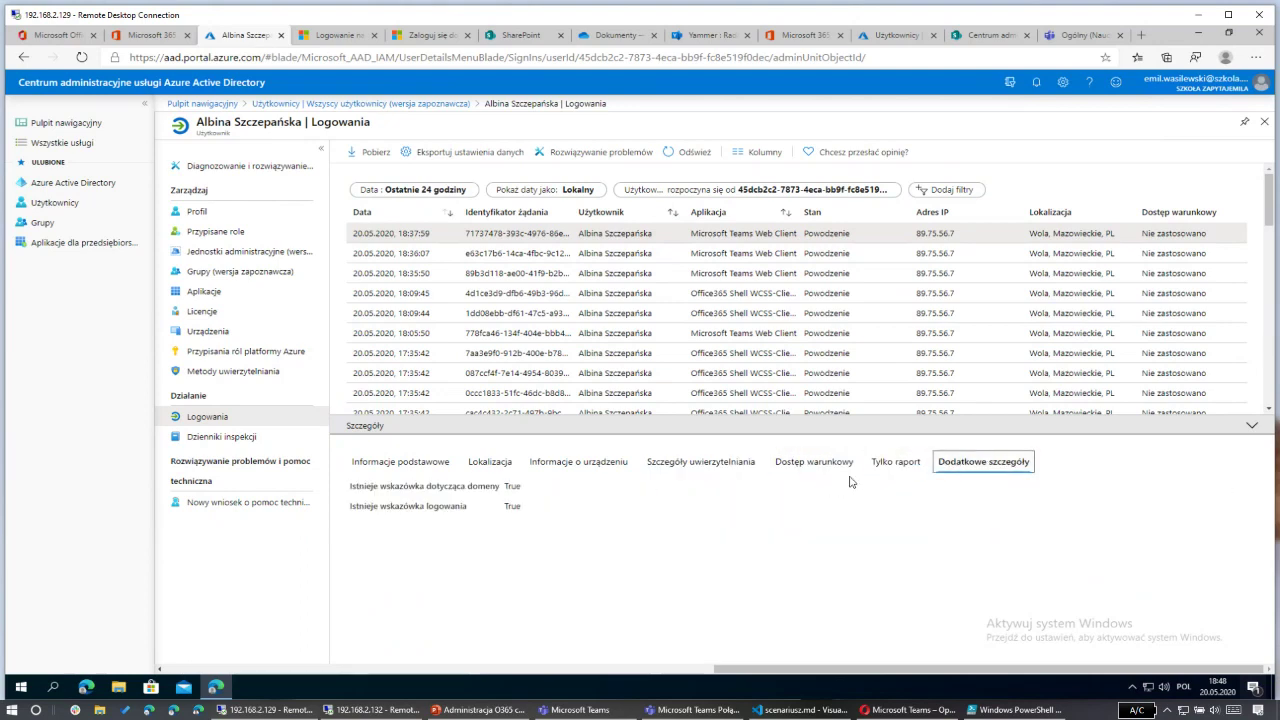
{"action": "left_click", "coordinate": [590, 464]}
{"action": "left_click", "coordinate": [406, 463]}
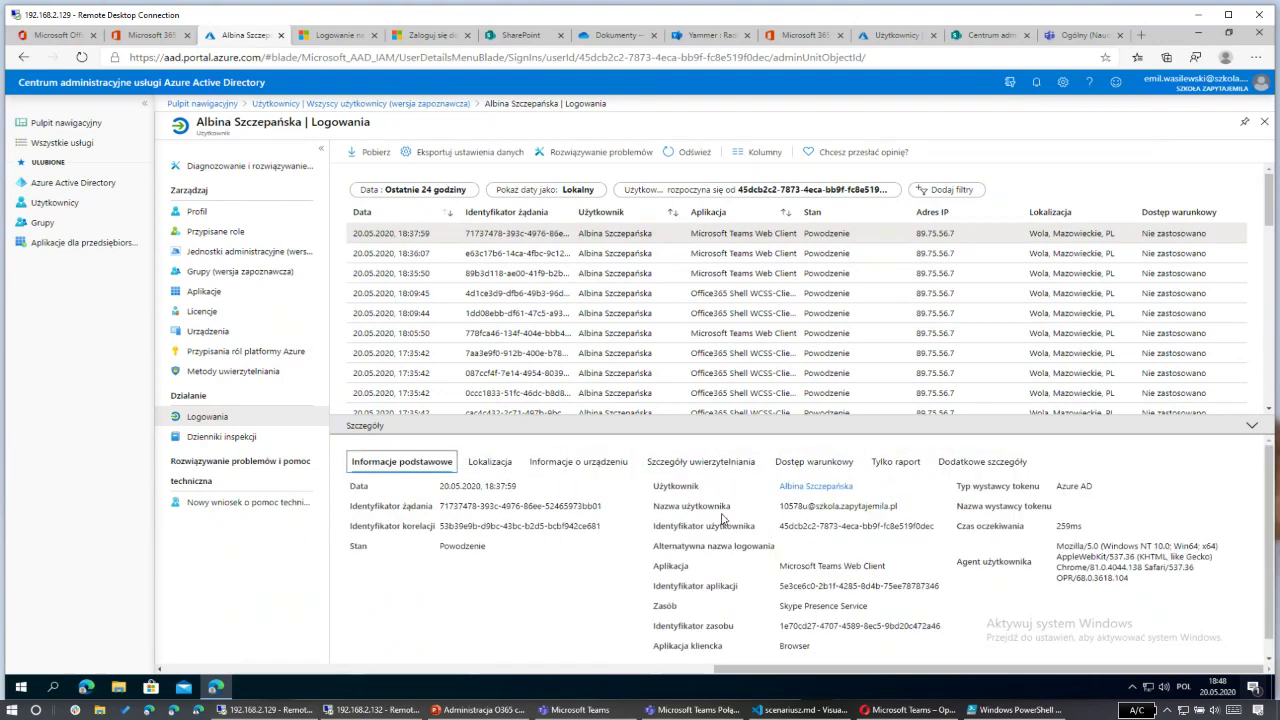
{"action": "left_click", "coordinate": [1251, 426]}
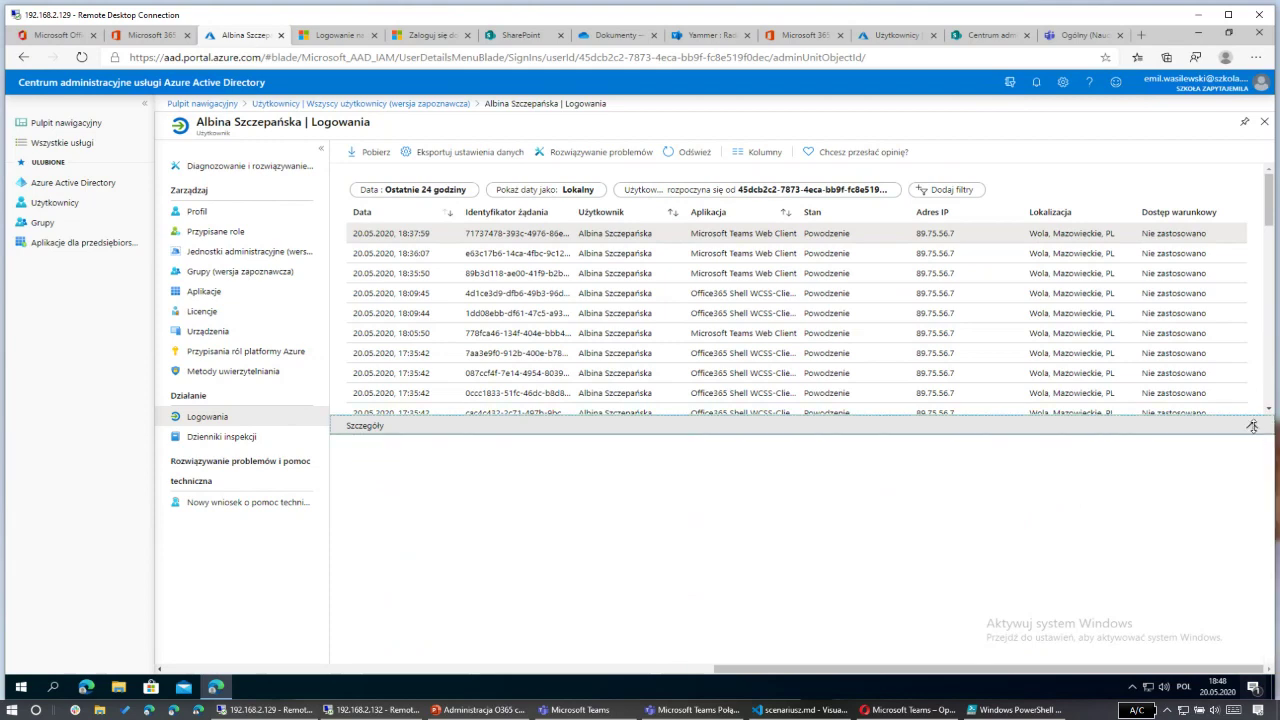
Step: Review the student's Update user changes and Add member to group audit entries, then return to All users
{"action": "left_click", "coordinate": [221, 438]}
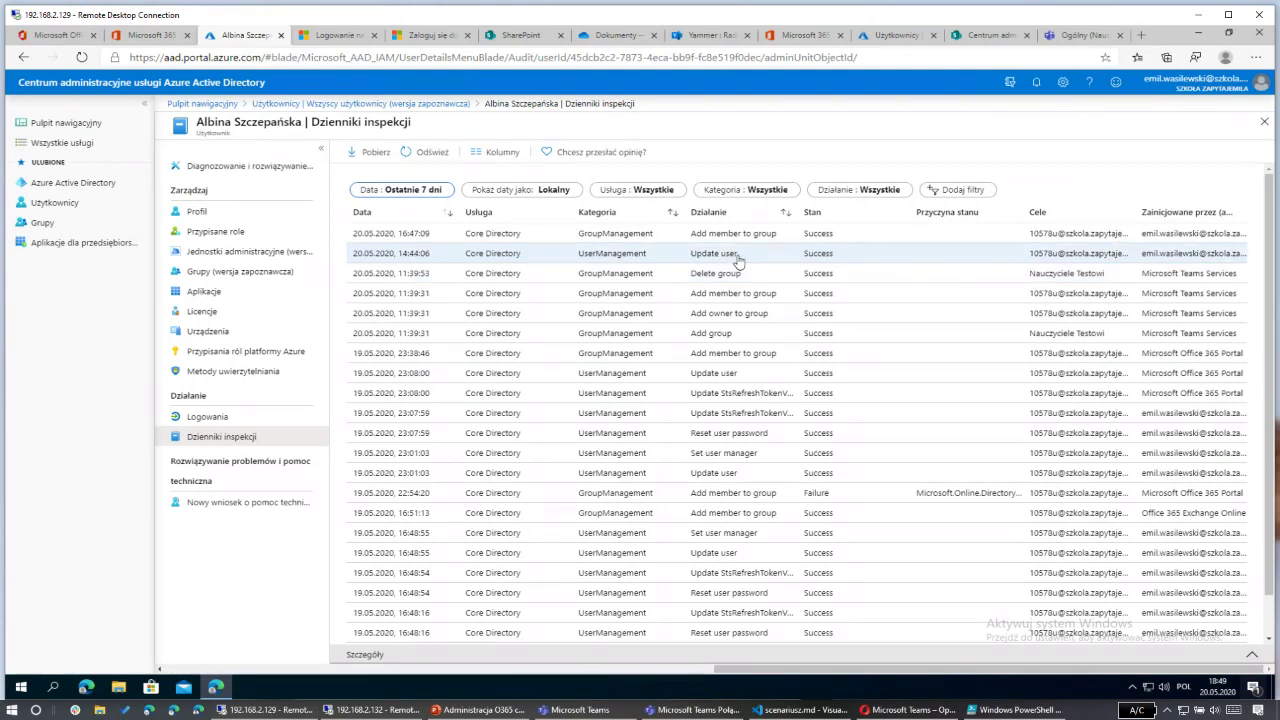
{"action": "left_click", "coordinate": [658, 263]}
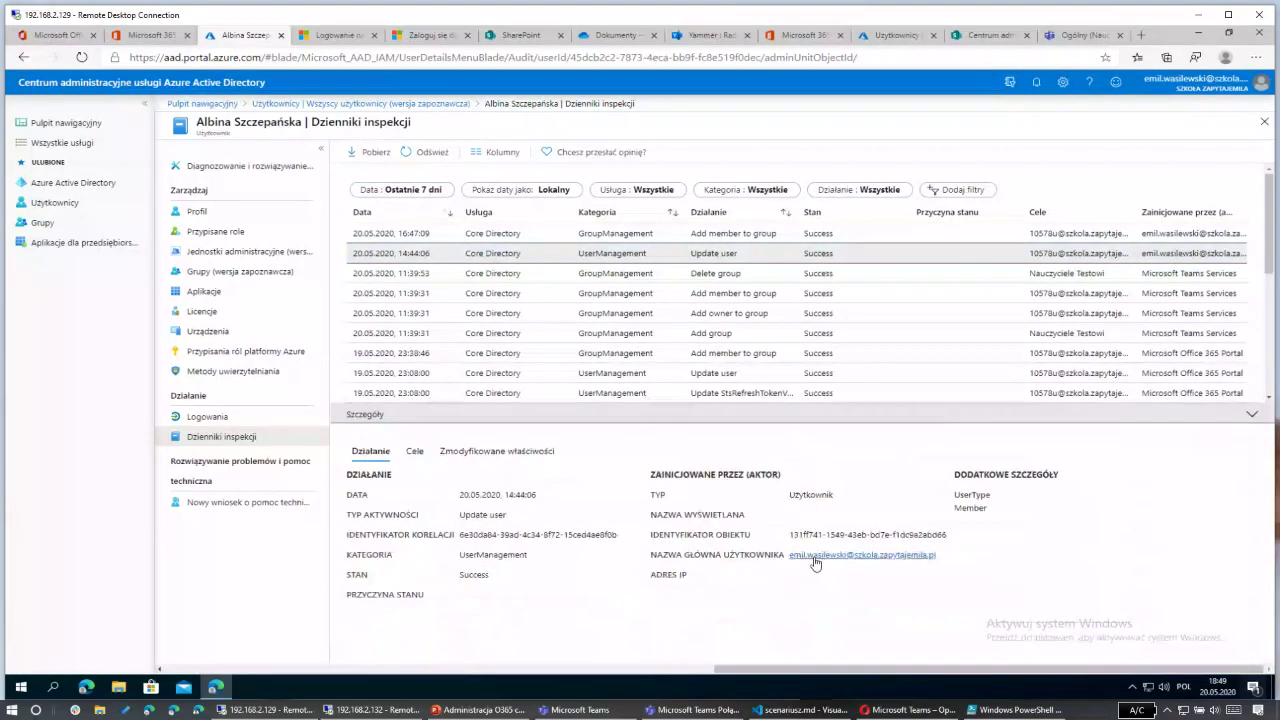
{"action": "left_click", "coordinate": [462, 457]}
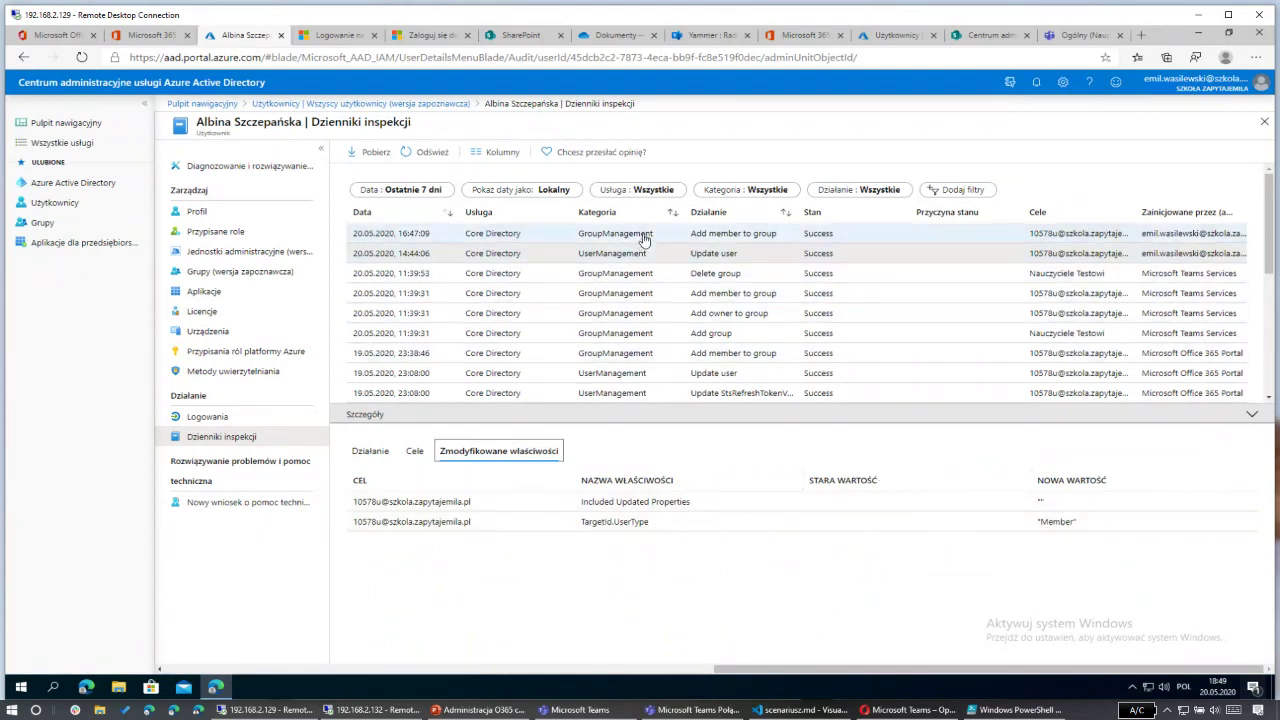
{"action": "left_click", "coordinate": [565, 234]}
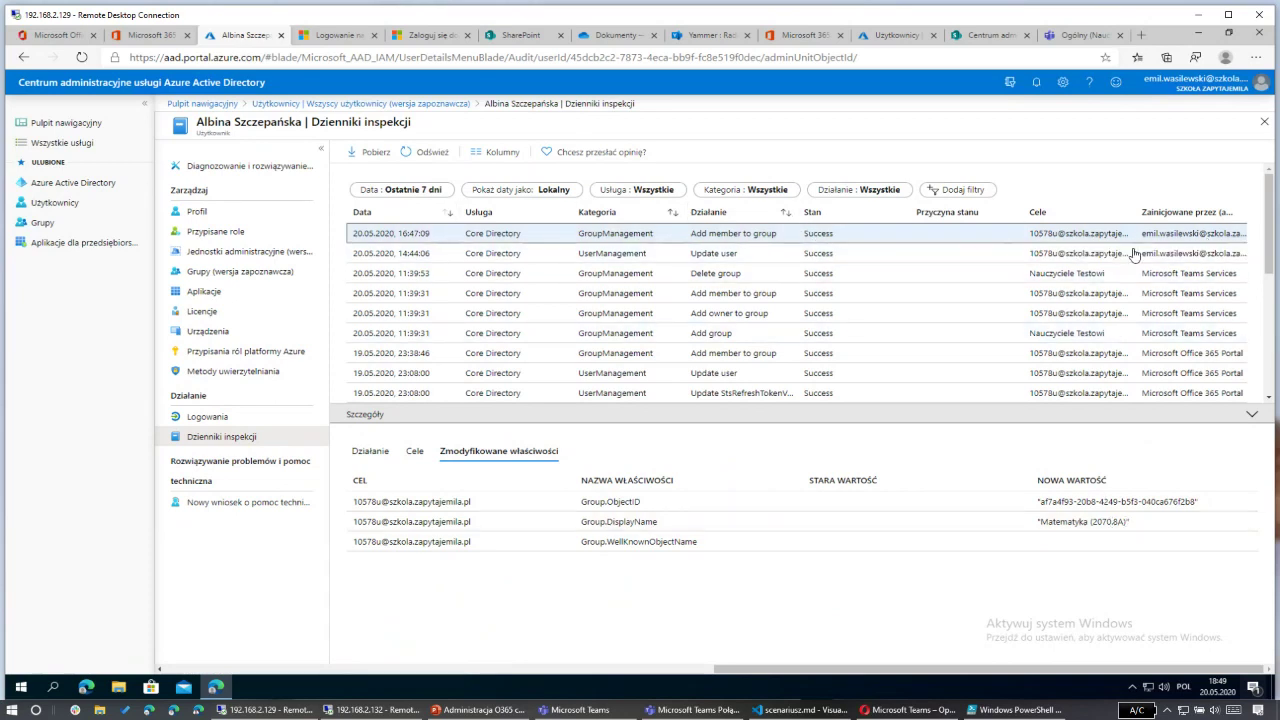
{"action": "left_click", "coordinate": [1251, 413]}
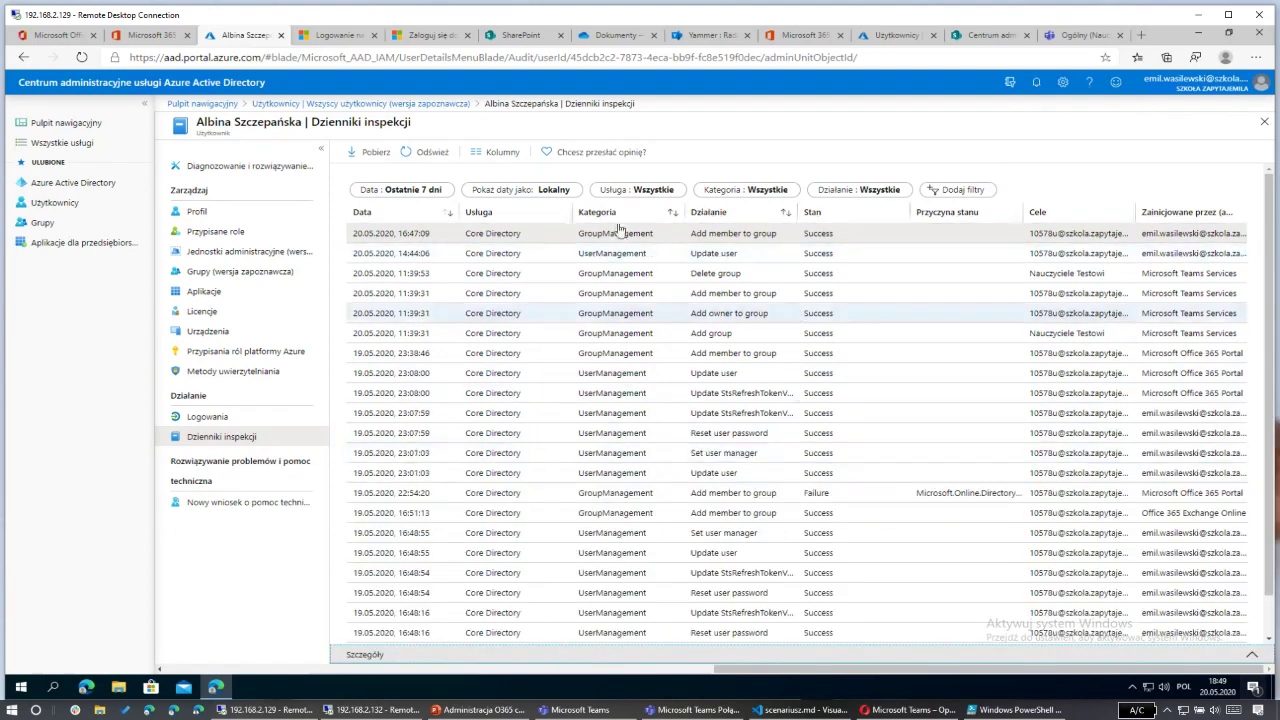
{"action": "left_click", "coordinate": [62, 204]}
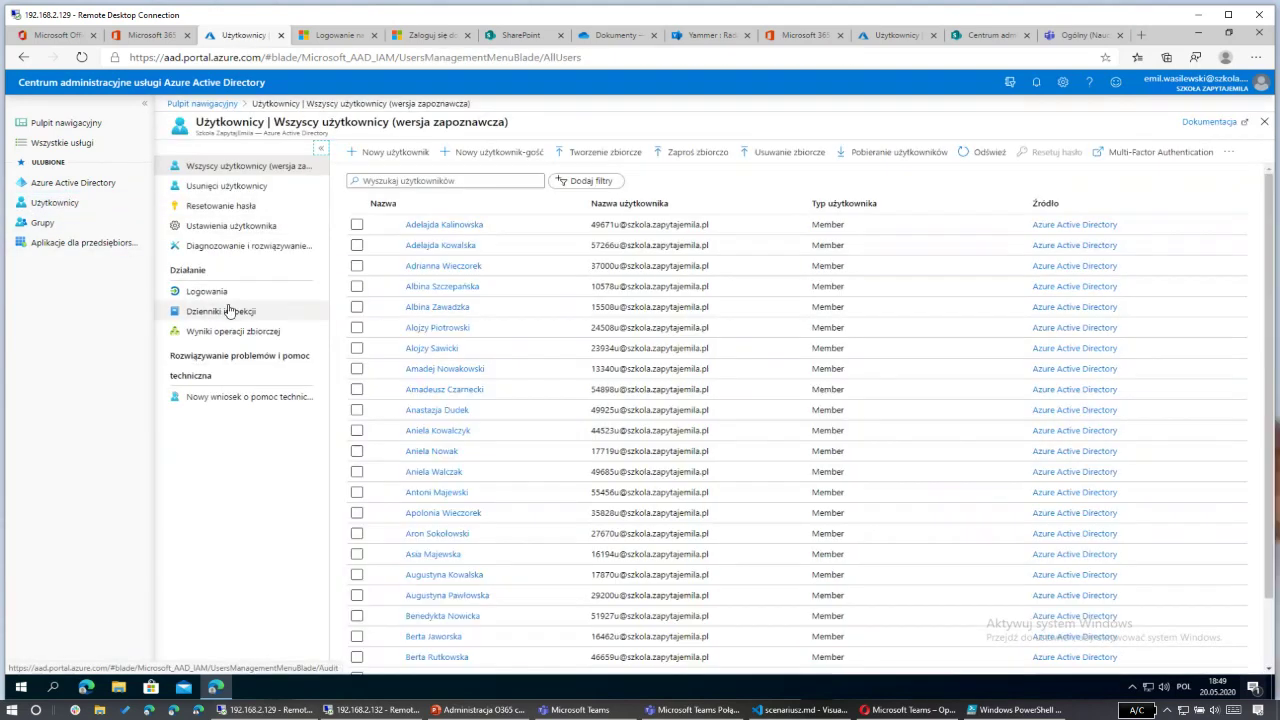
Step: View the tenant-wide Users sign-in log, then the Users audit log
{"action": "left_click", "coordinate": [207, 291]}
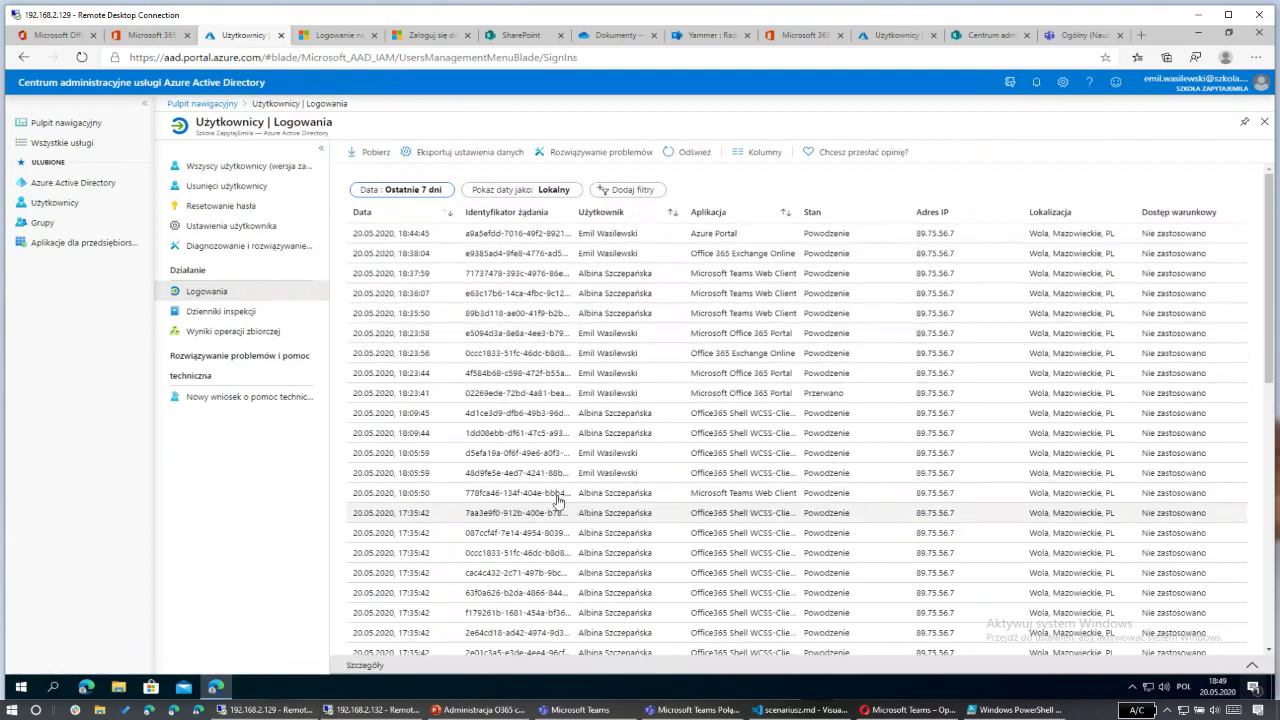
{"action": "left_click", "coordinate": [238, 313]}
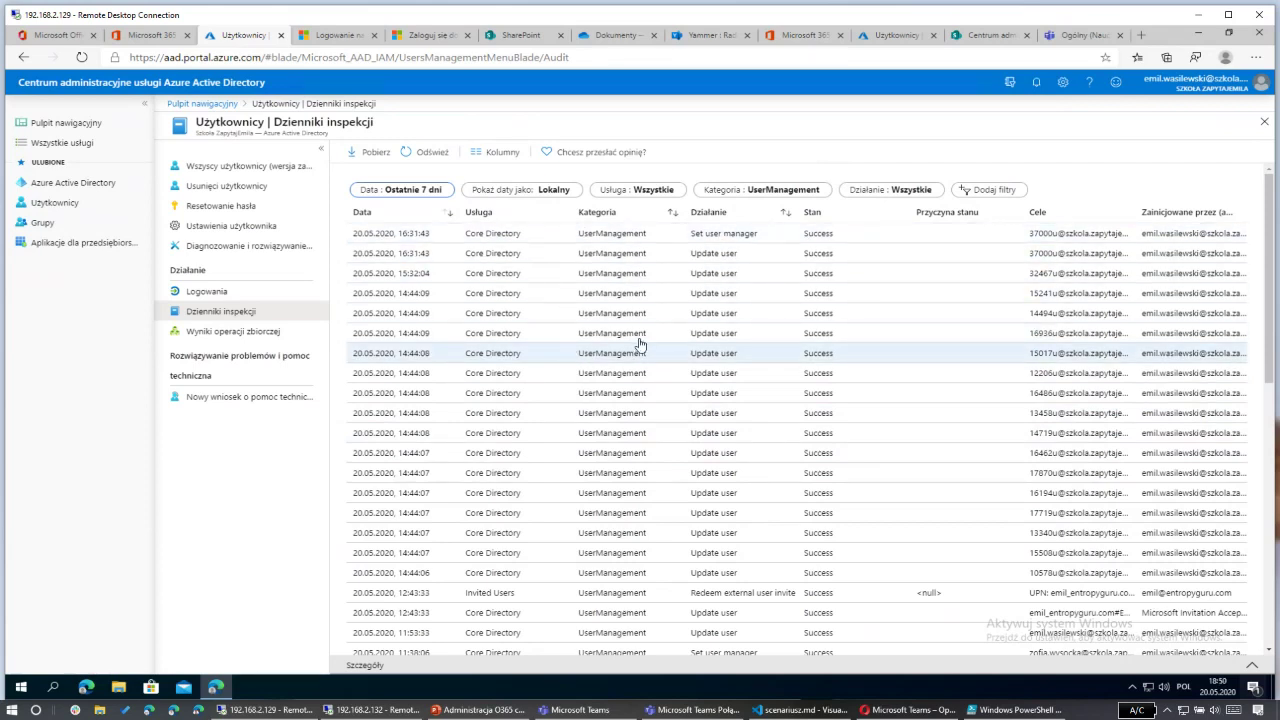
Step: Inspect the Rocznik 2012 Oddział A MailEnabled Security group's properties and return to All groups
{"action": "left_click", "coordinate": [60, 203]}
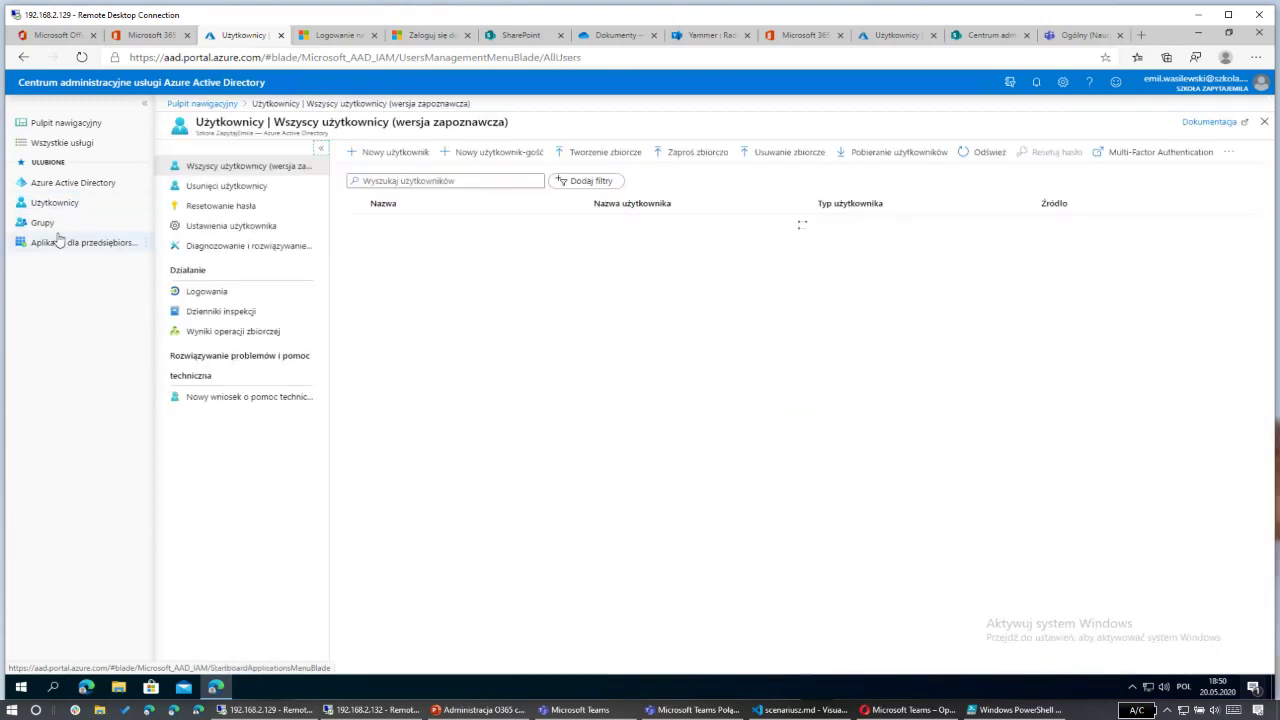
{"action": "left_click", "coordinate": [60, 242]}
{"action": "left_click", "coordinate": [59, 226]}
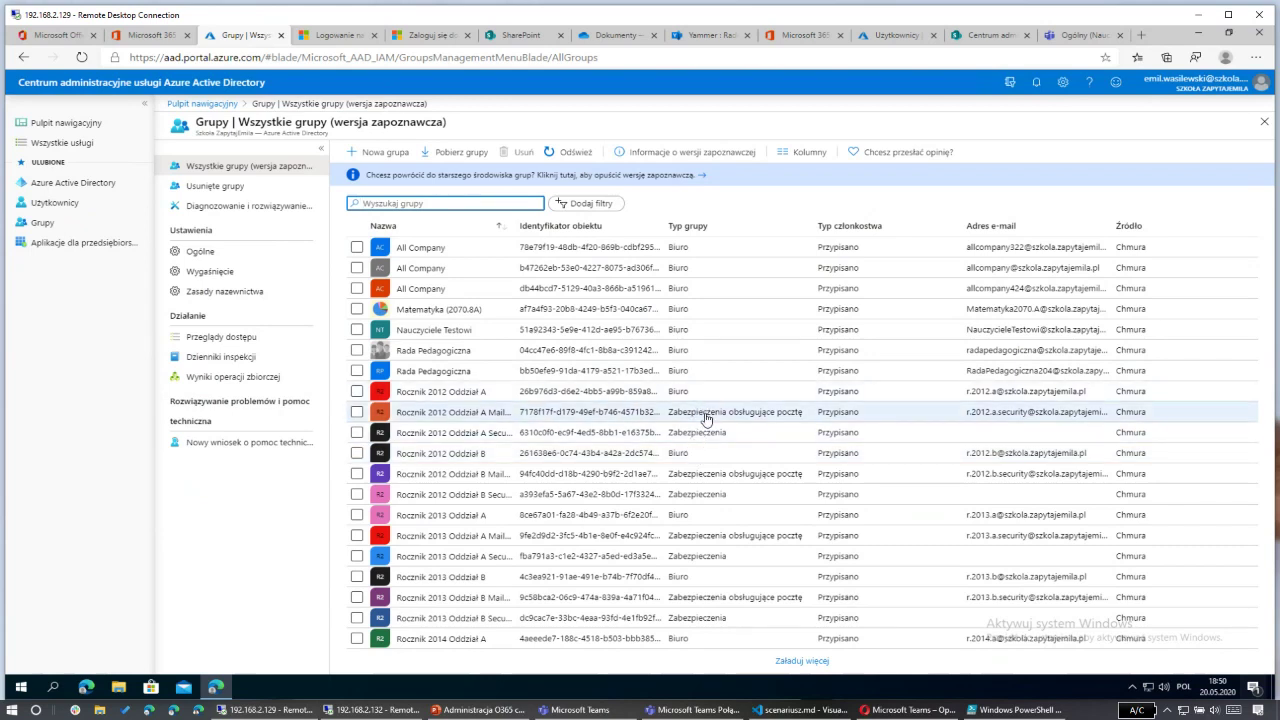
{"action": "left_click", "coordinate": [587, 420]}
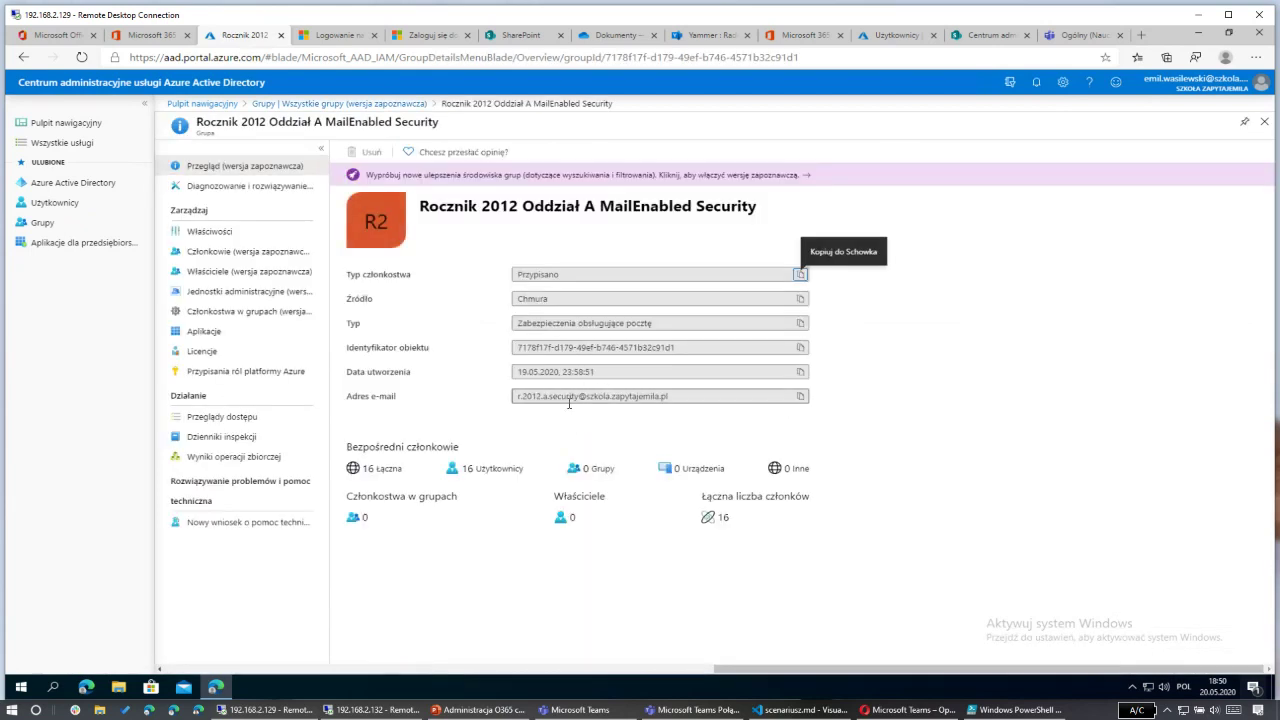
{"action": "left_click", "coordinate": [251, 233]}
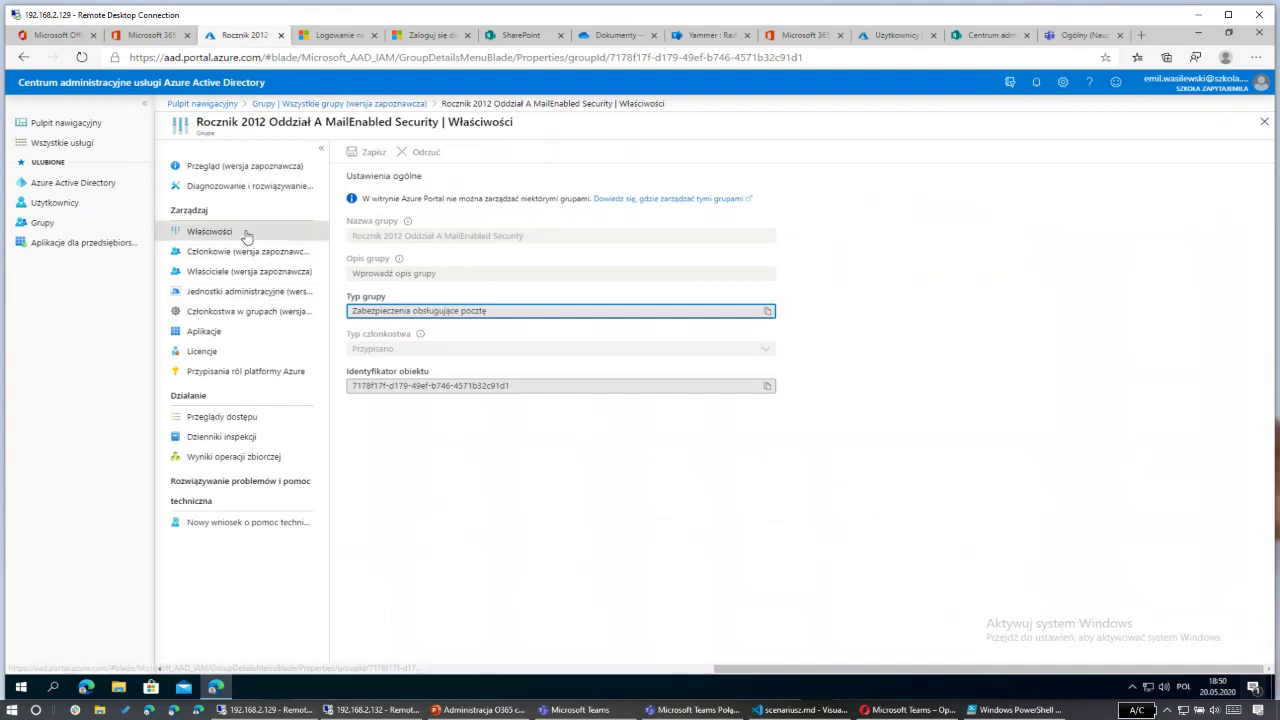
{"action": "left_click", "coordinate": [405, 237]}
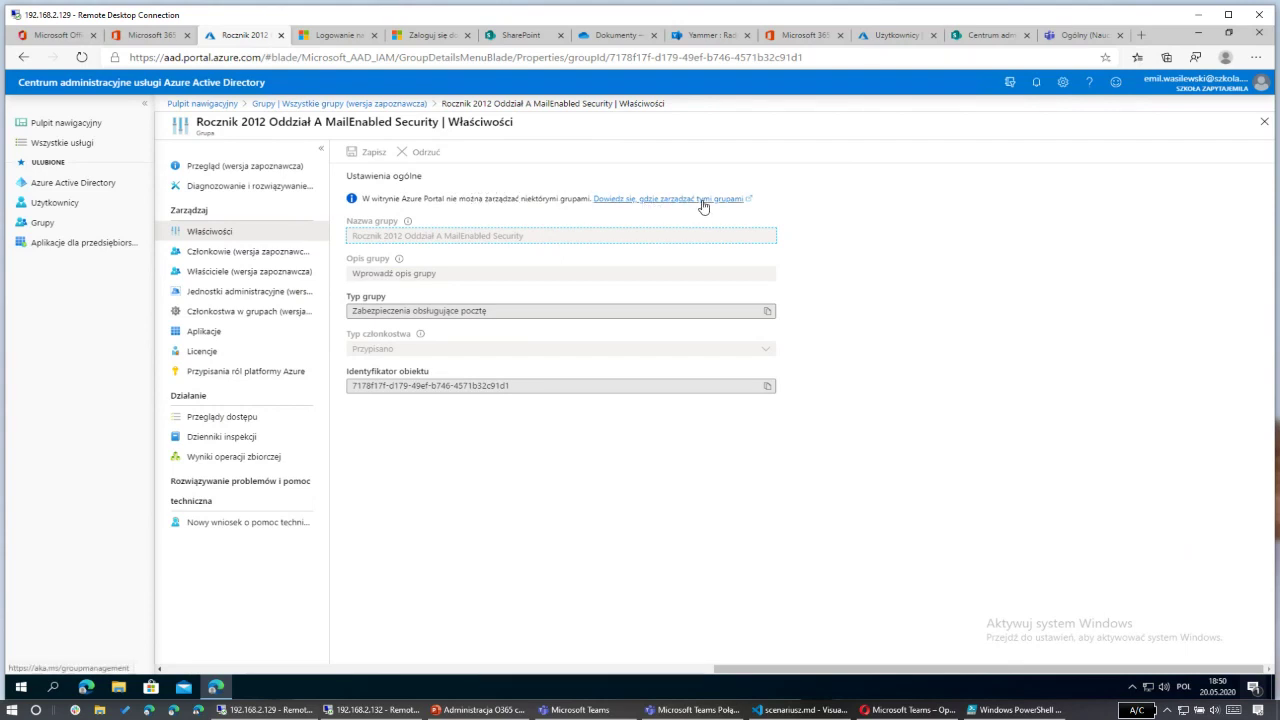
{"action": "left_click", "coordinate": [375, 105]}
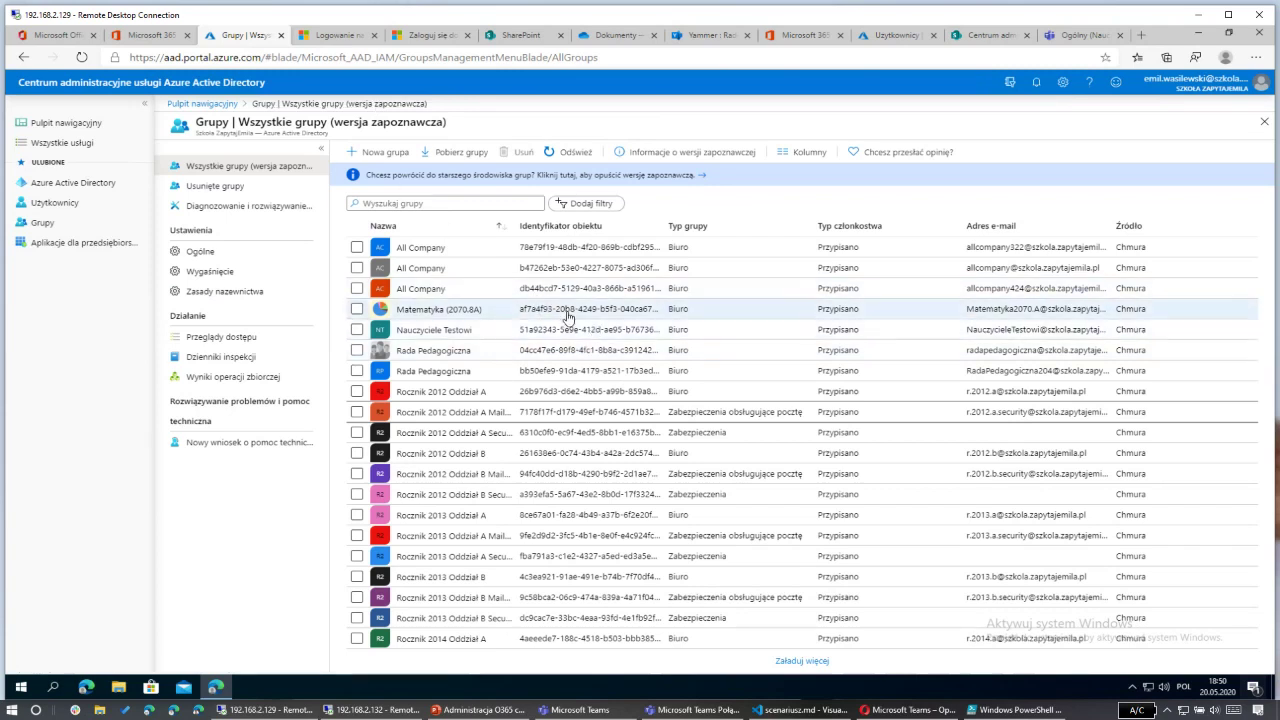
Step: Inspect the Rocznik 2012 Oddział A Security group's description and type, then close it
{"action": "left_click", "coordinate": [586, 433]}
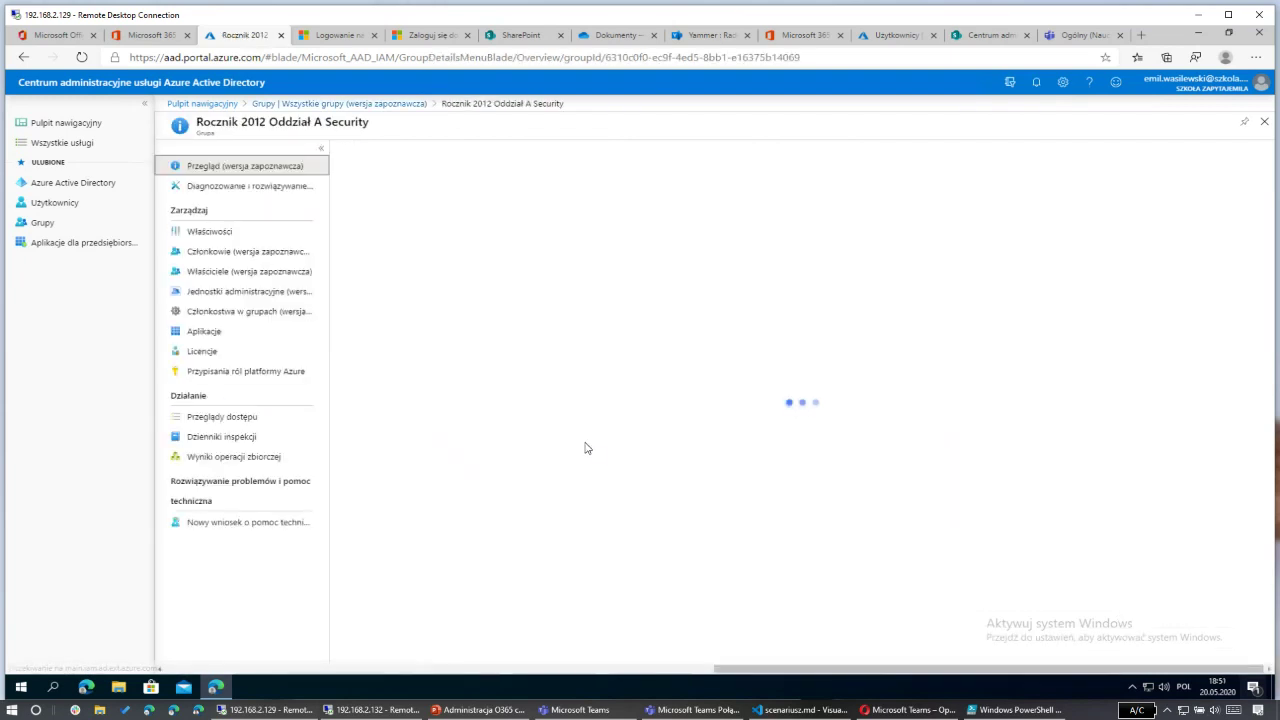
{"action": "left_click", "coordinate": [209, 232]}
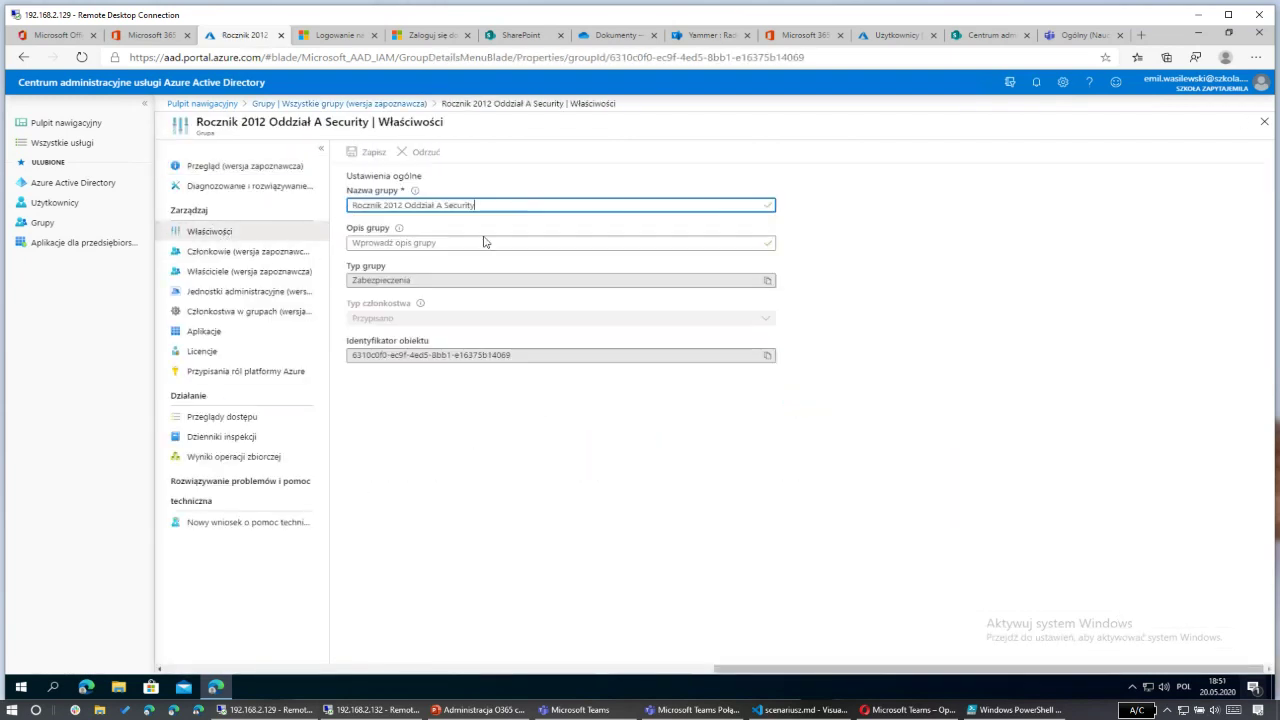
{"action": "left_click", "coordinate": [455, 244]}
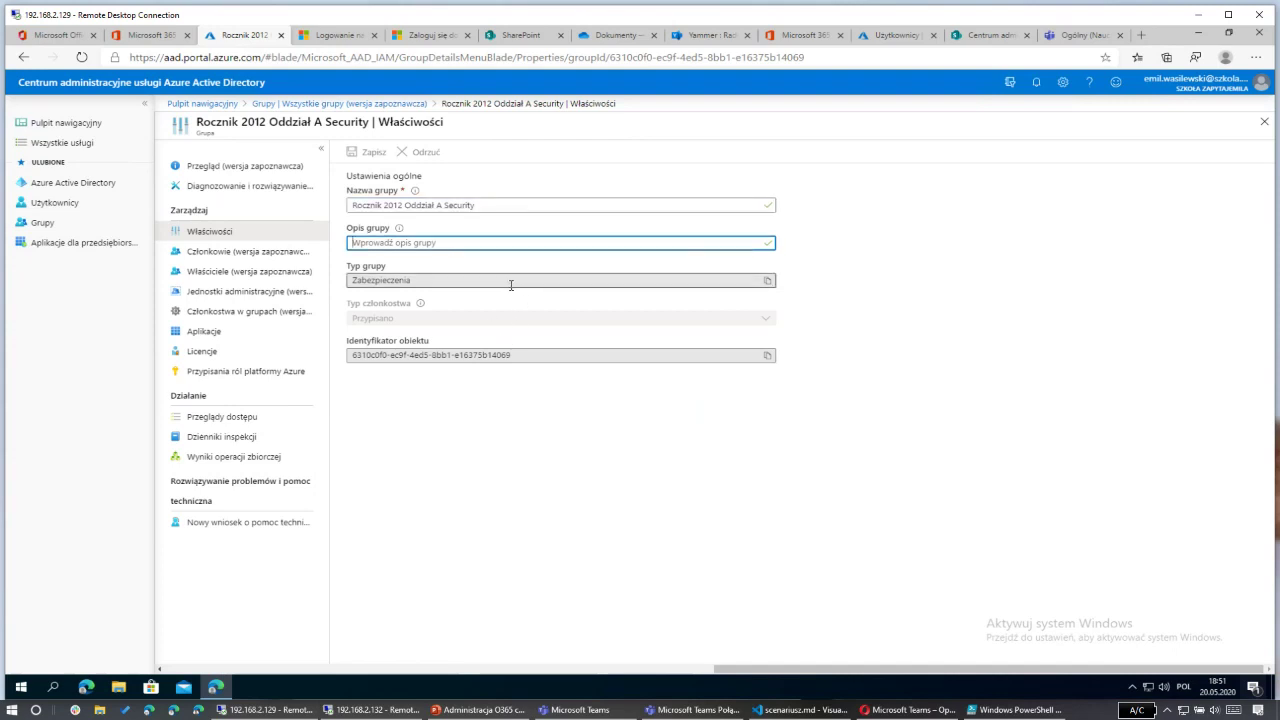
{"action": "left_click", "coordinate": [440, 280]}
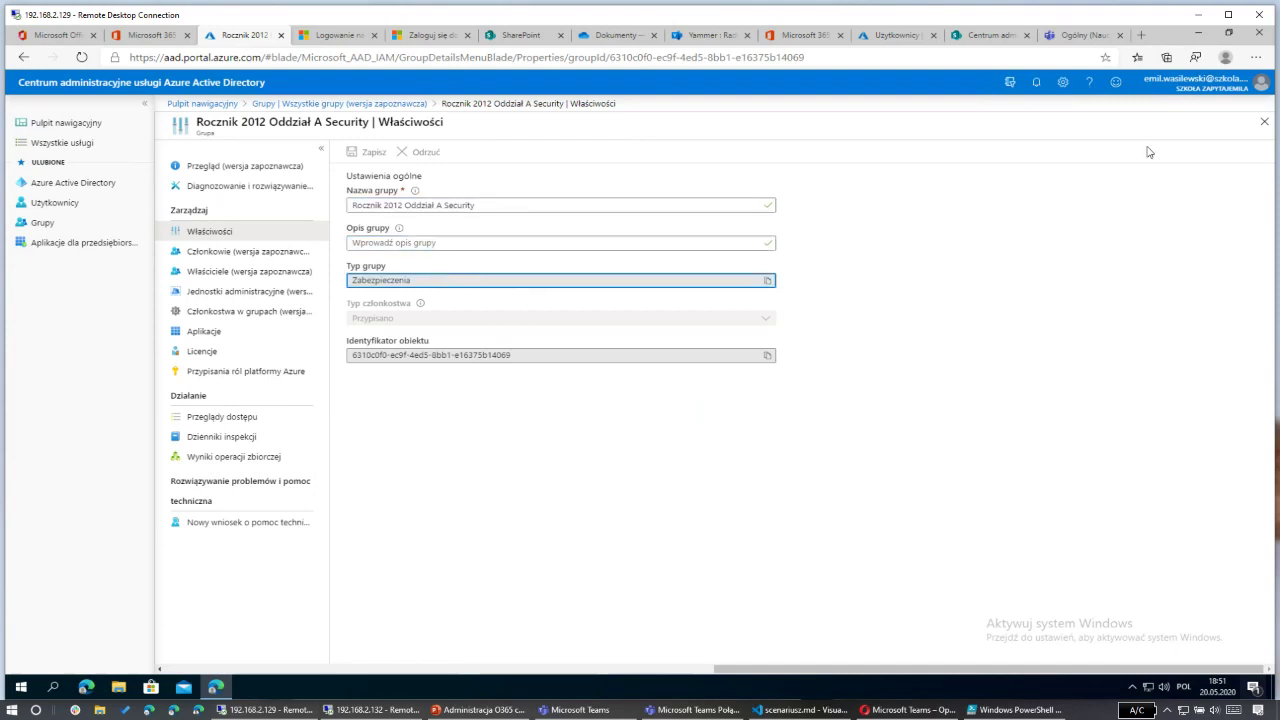
{"action": "left_click", "coordinate": [1264, 121]}
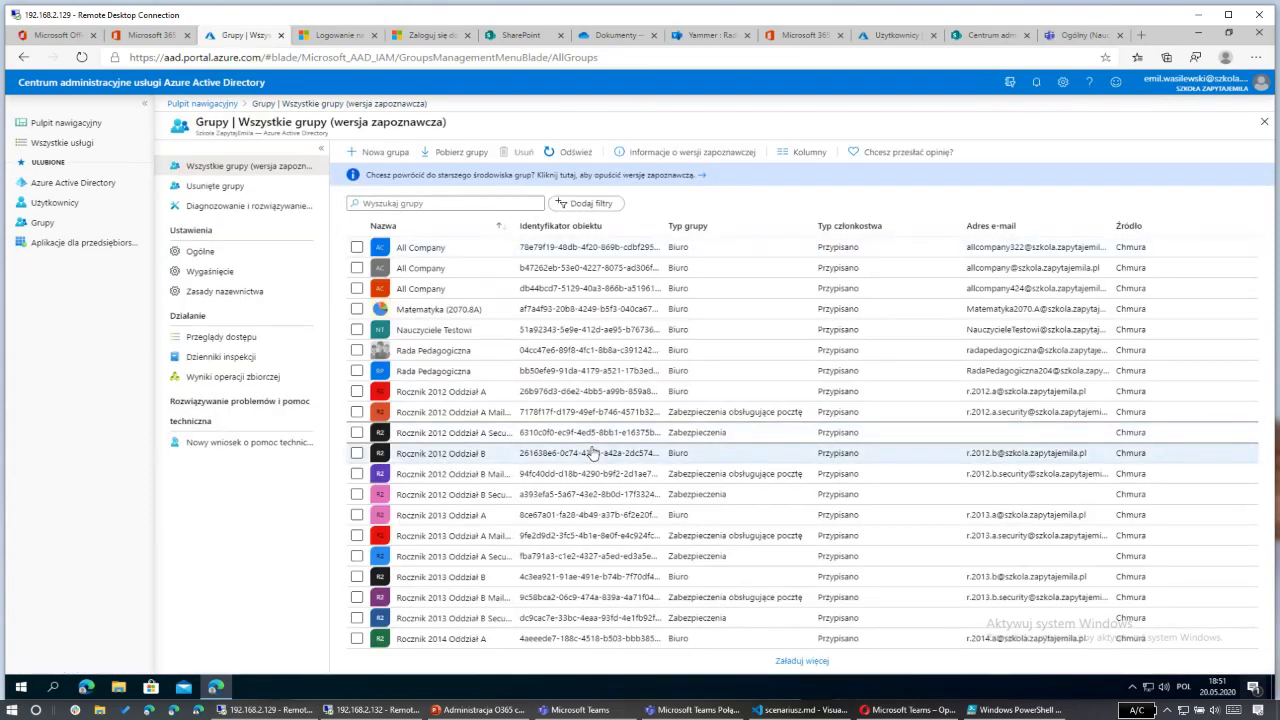
Step: View the group Access reviews page, then the group Expiration settings
{"action": "left_click", "coordinate": [240, 337]}
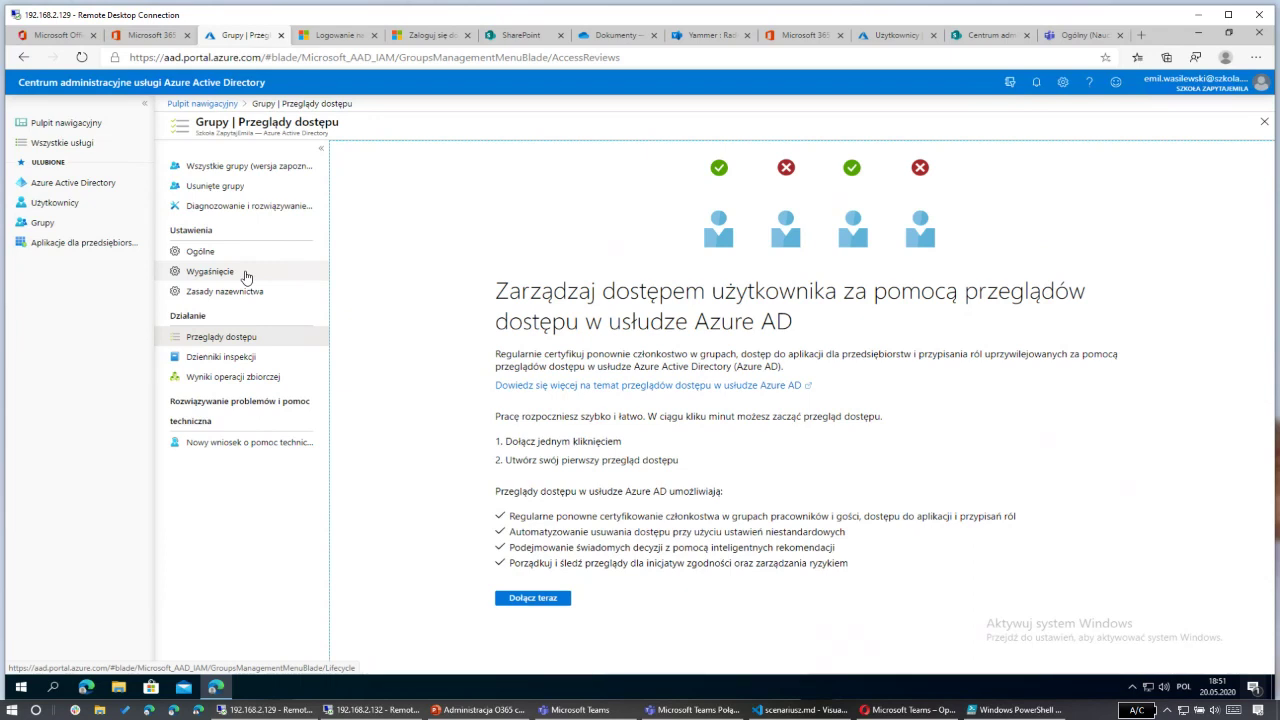
{"action": "left_click", "coordinate": [245, 273]}
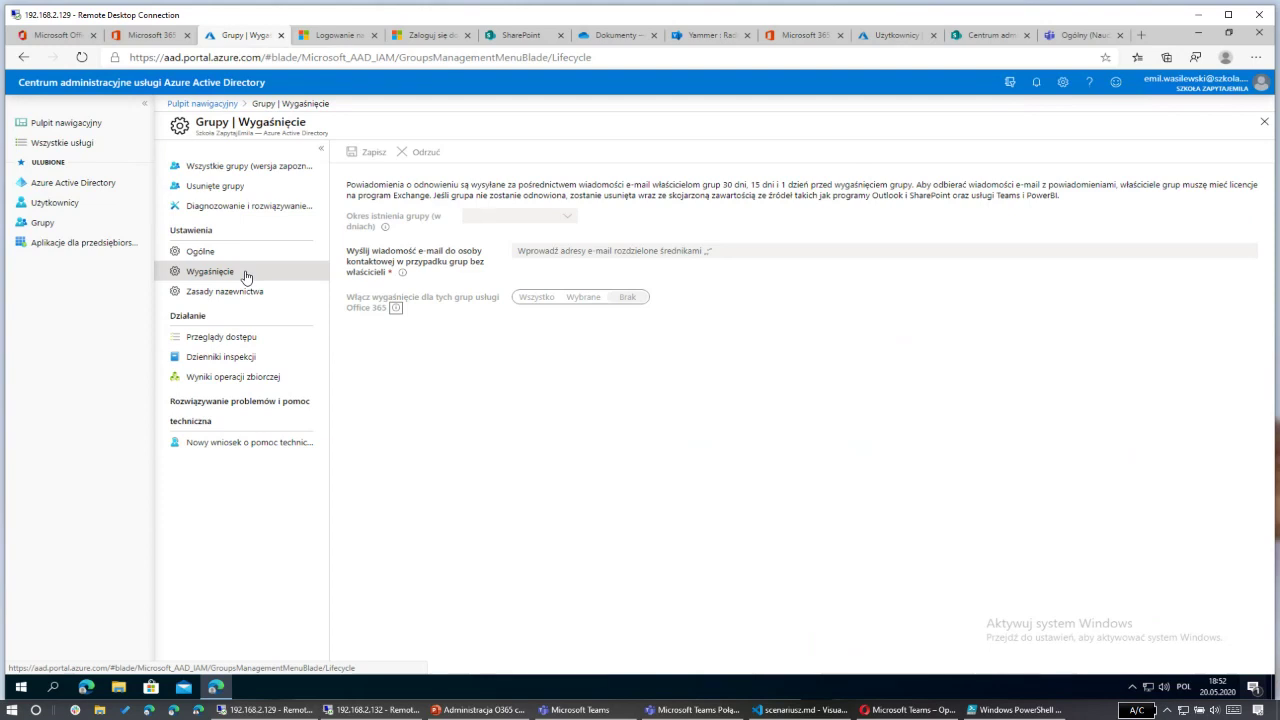
Step: Open the Groups Naming policy page showing its blocked words list
{"action": "left_click", "coordinate": [247, 301]}
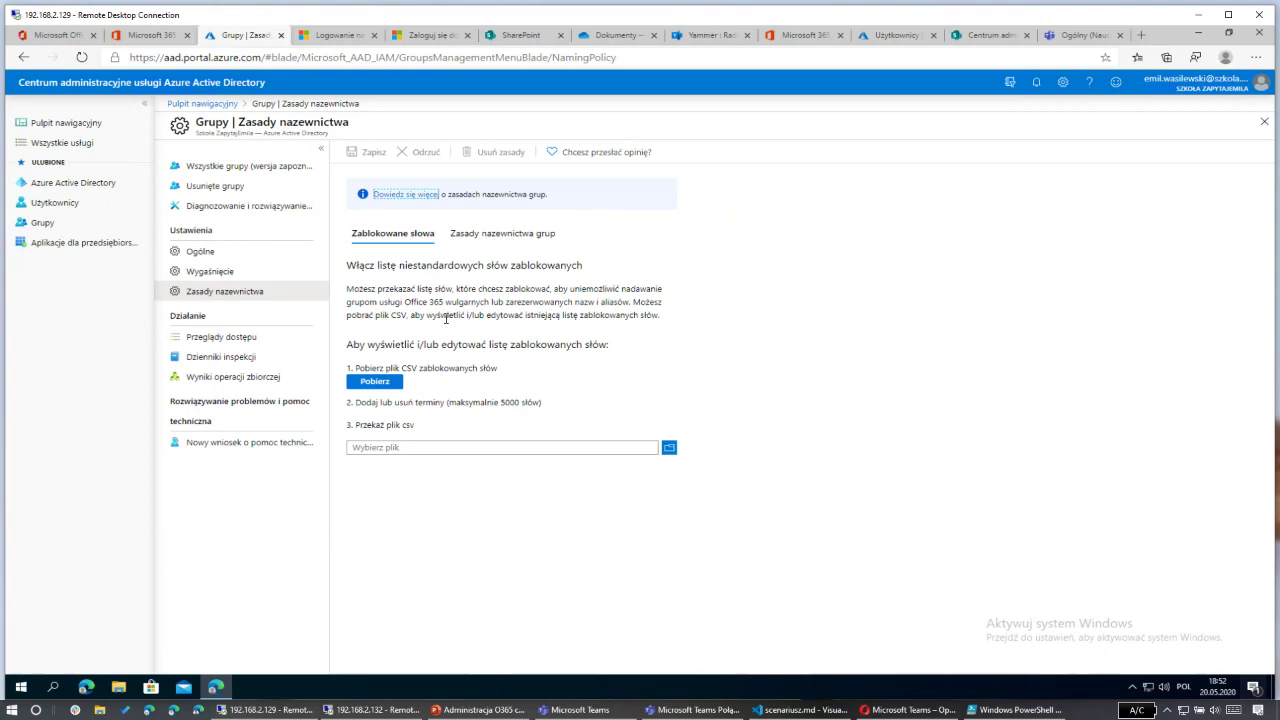
Step: Go back to the Szkoła ZapytajEmila directory overview from the Azure Active Directory favourite
{"action": "left_click", "coordinate": [97, 182]}
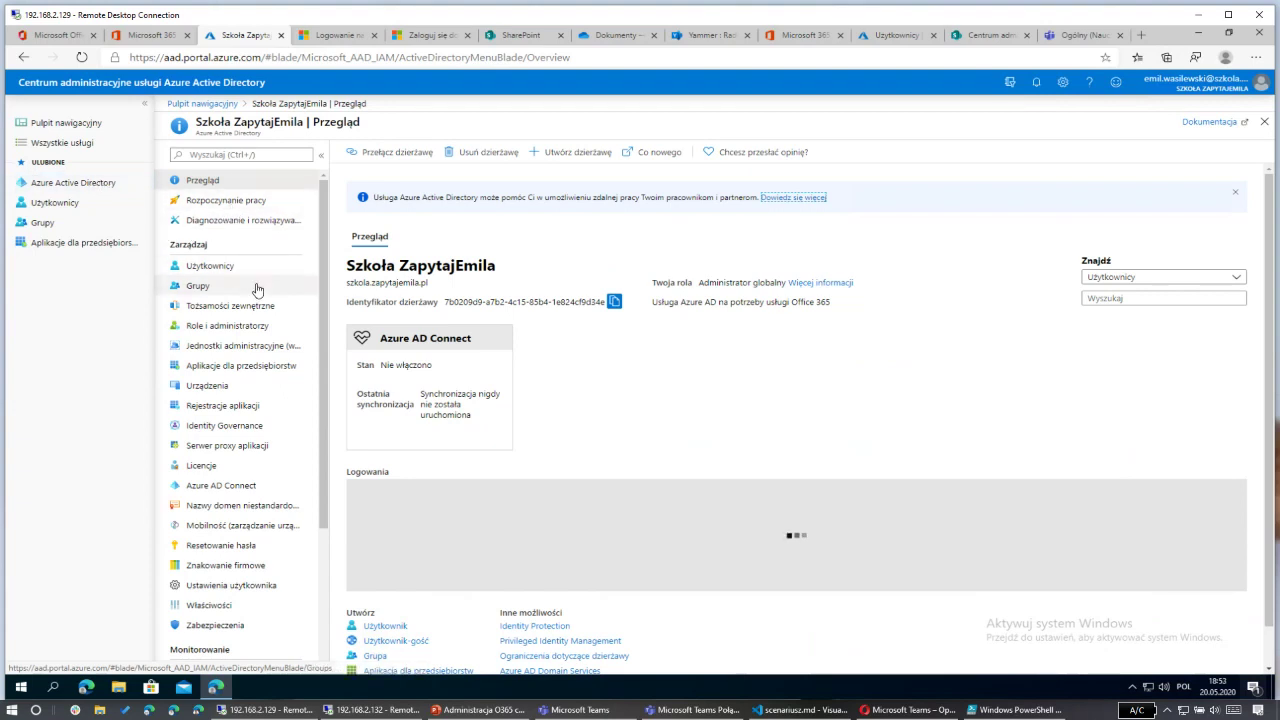
Step: Open the directory's Właściwości page and bring up its security defaults settings, currently set to No
{"action": "scroll", "coordinate": [256, 289], "scroll_direction": "down", "scroll_amount": 2}
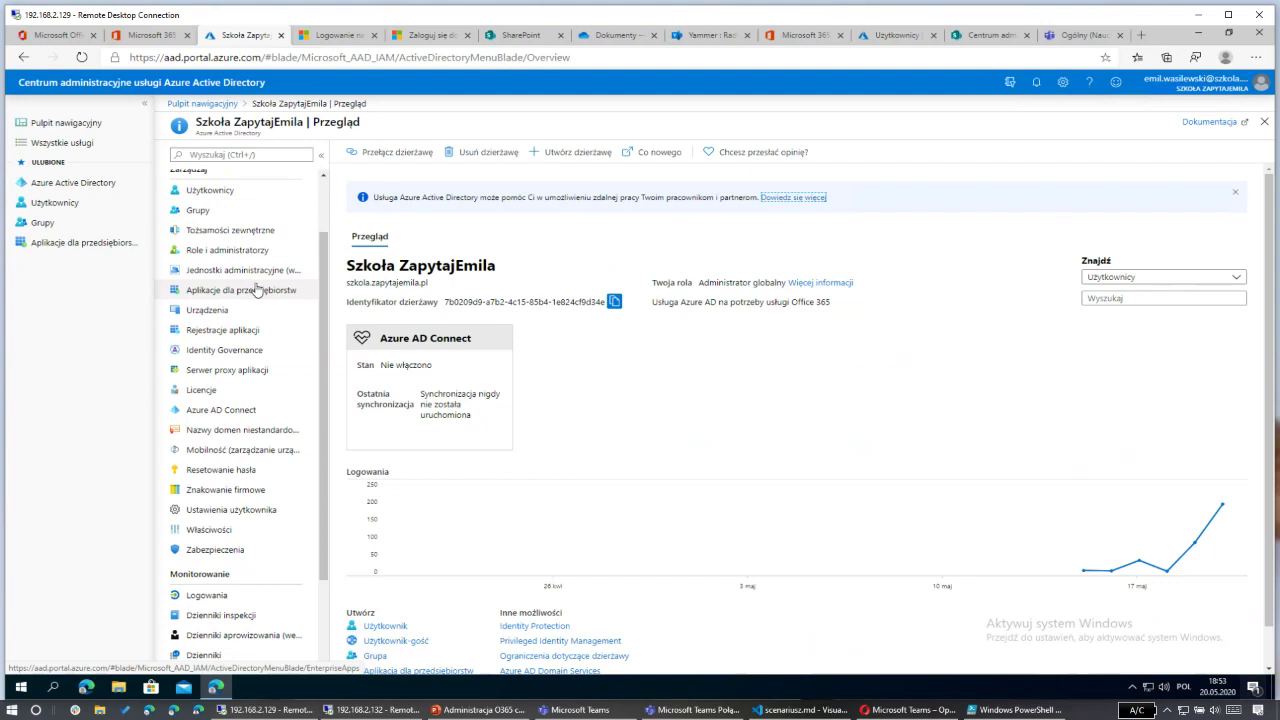
{"action": "scroll", "coordinate": [256, 289], "scroll_direction": "down", "scroll_amount": 3}
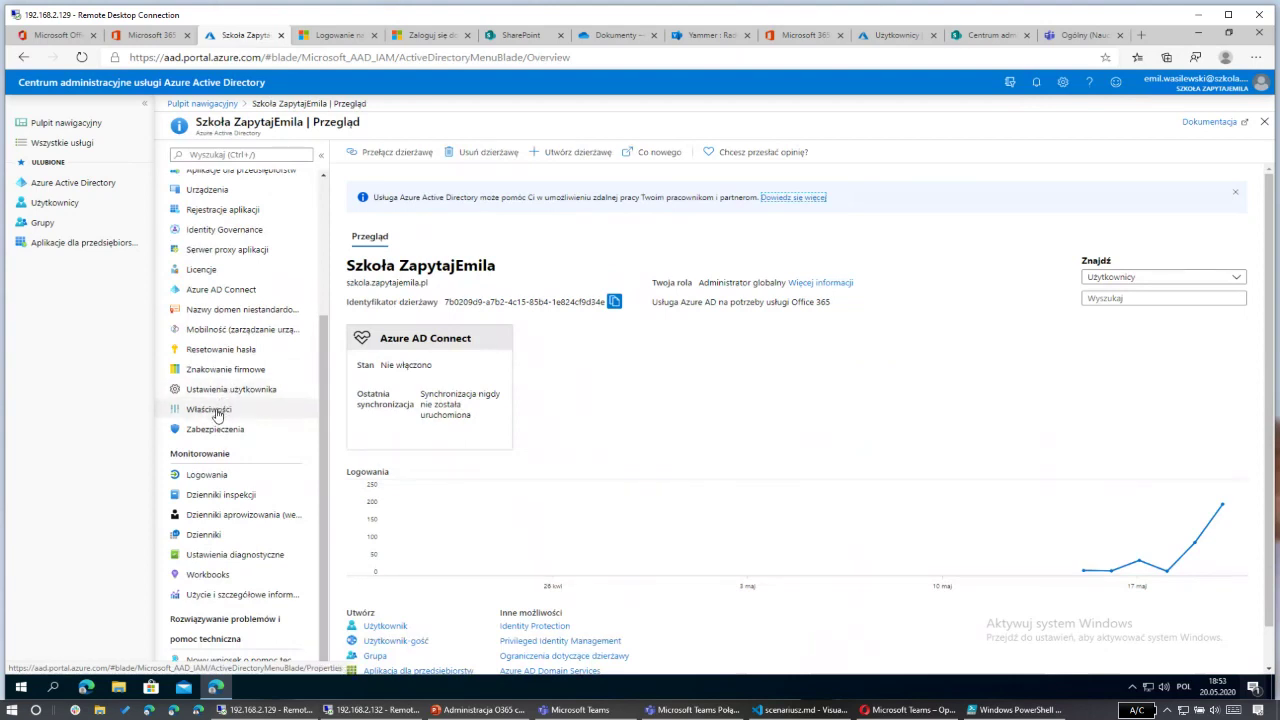
{"action": "left_click", "coordinate": [216, 412]}
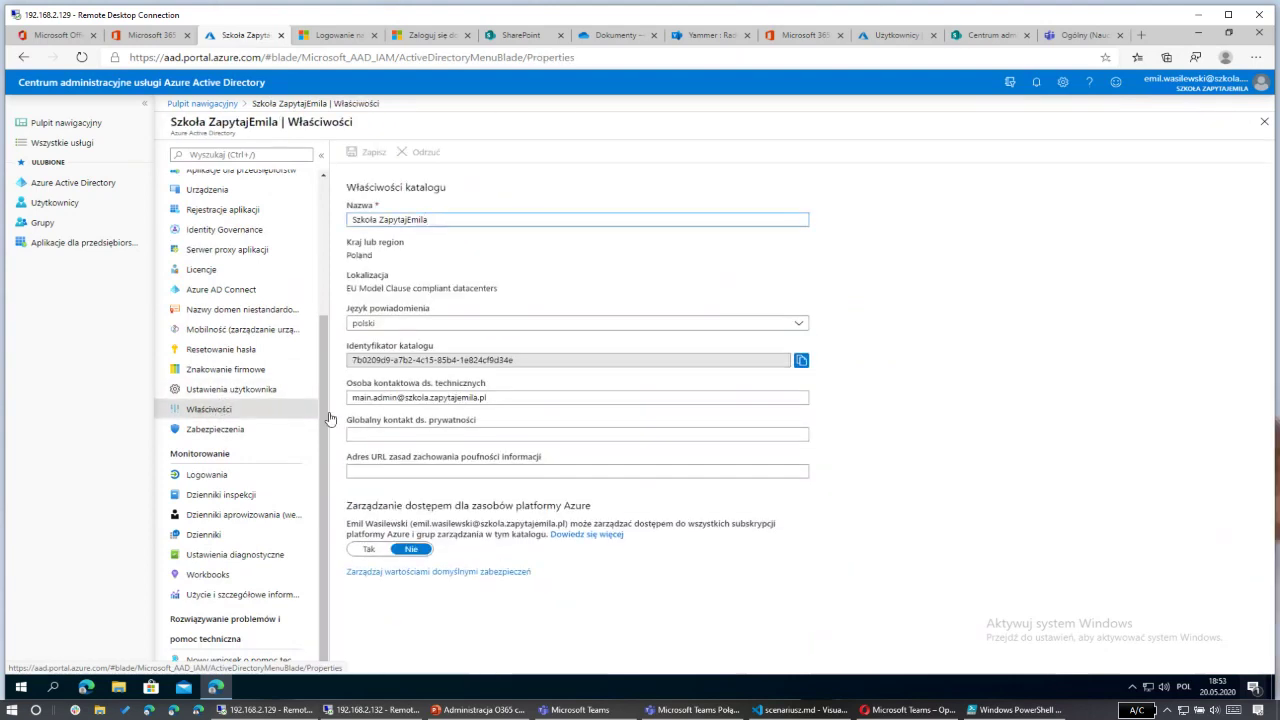
{"action": "left_click", "coordinate": [440, 220]}
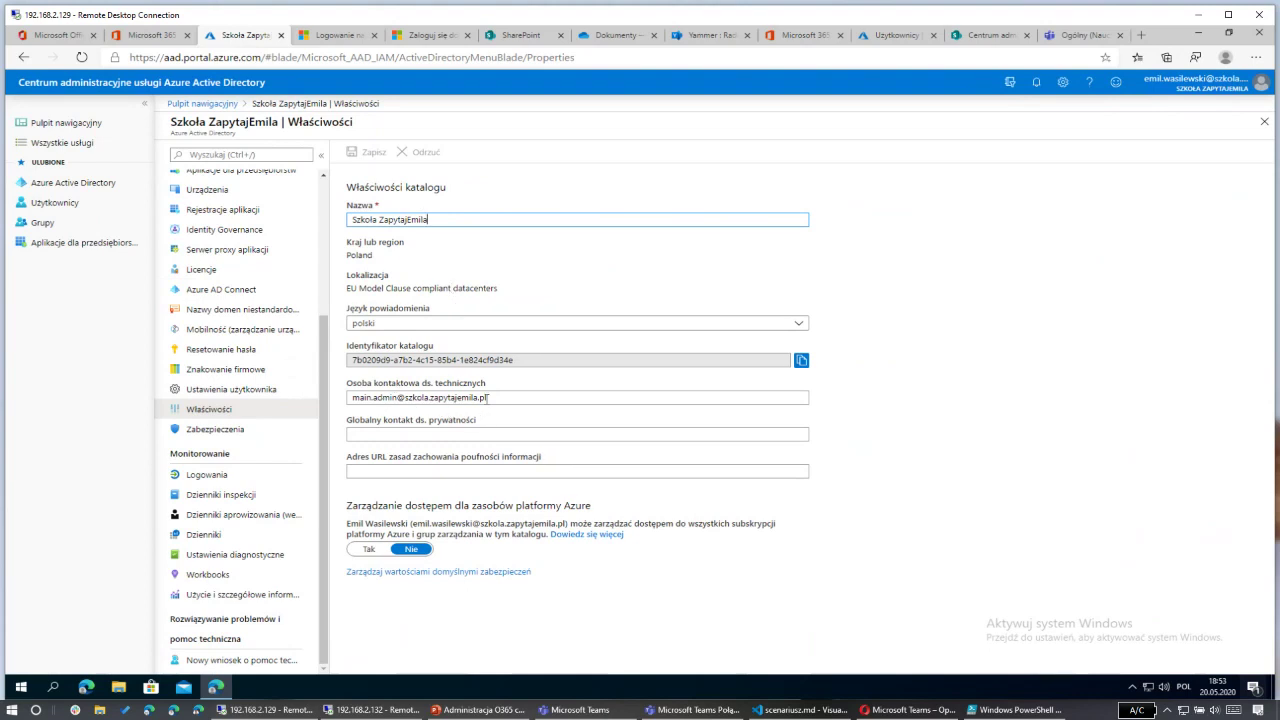
{"action": "left_click", "coordinate": [417, 572]}
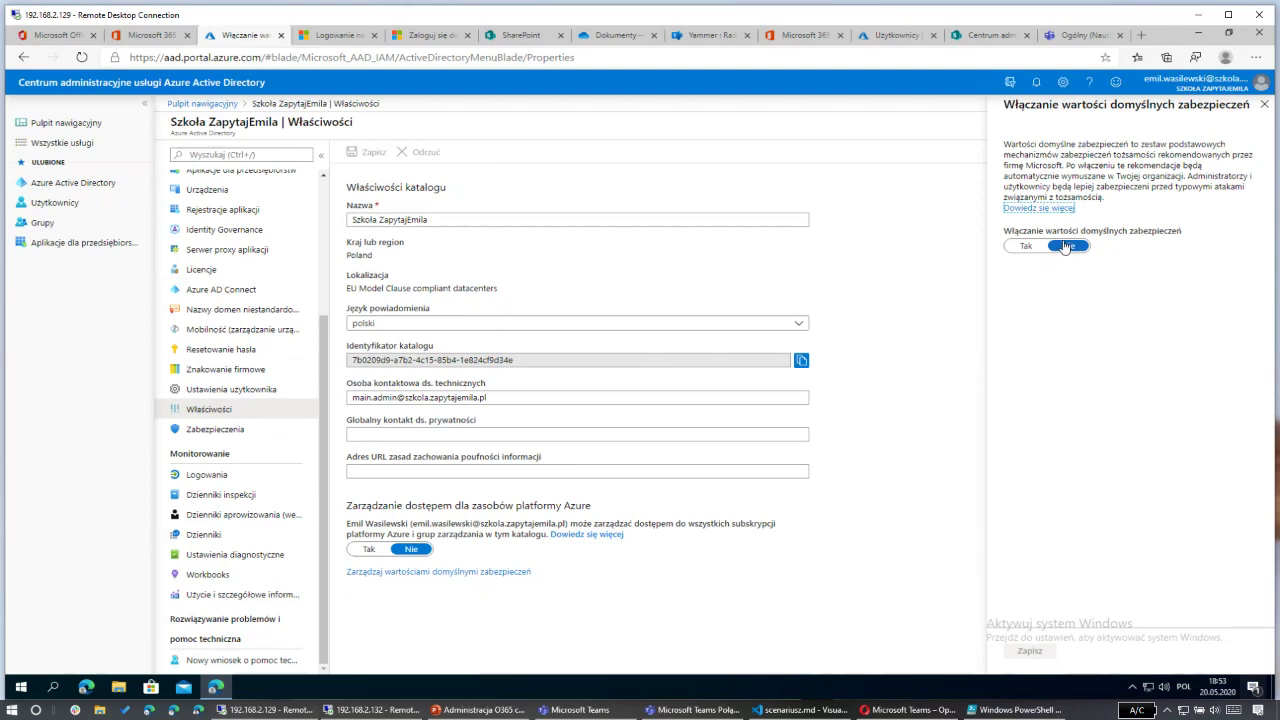
Step: Close security defaults unchanged, quit Slack from the taskbar, and open Ustawienia użytkownika
{"action": "left_click", "coordinate": [1264, 105]}
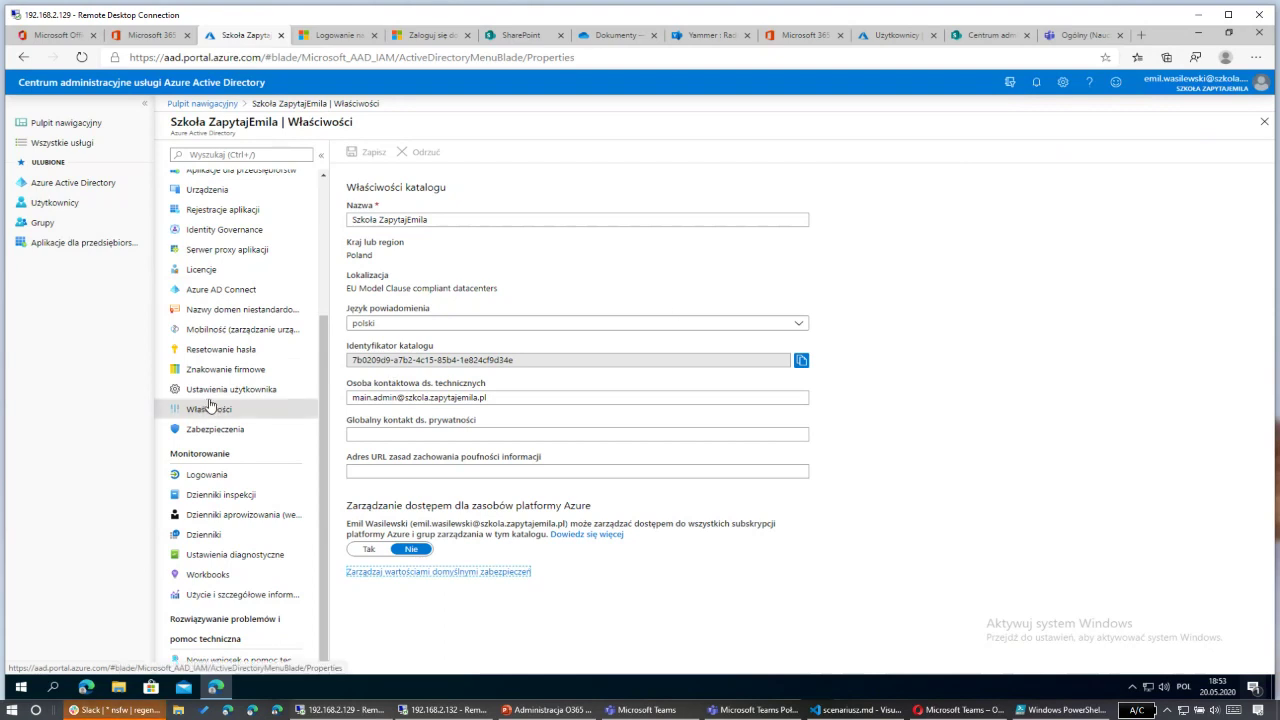
{"action": "right_click", "coordinate": [105, 710]}
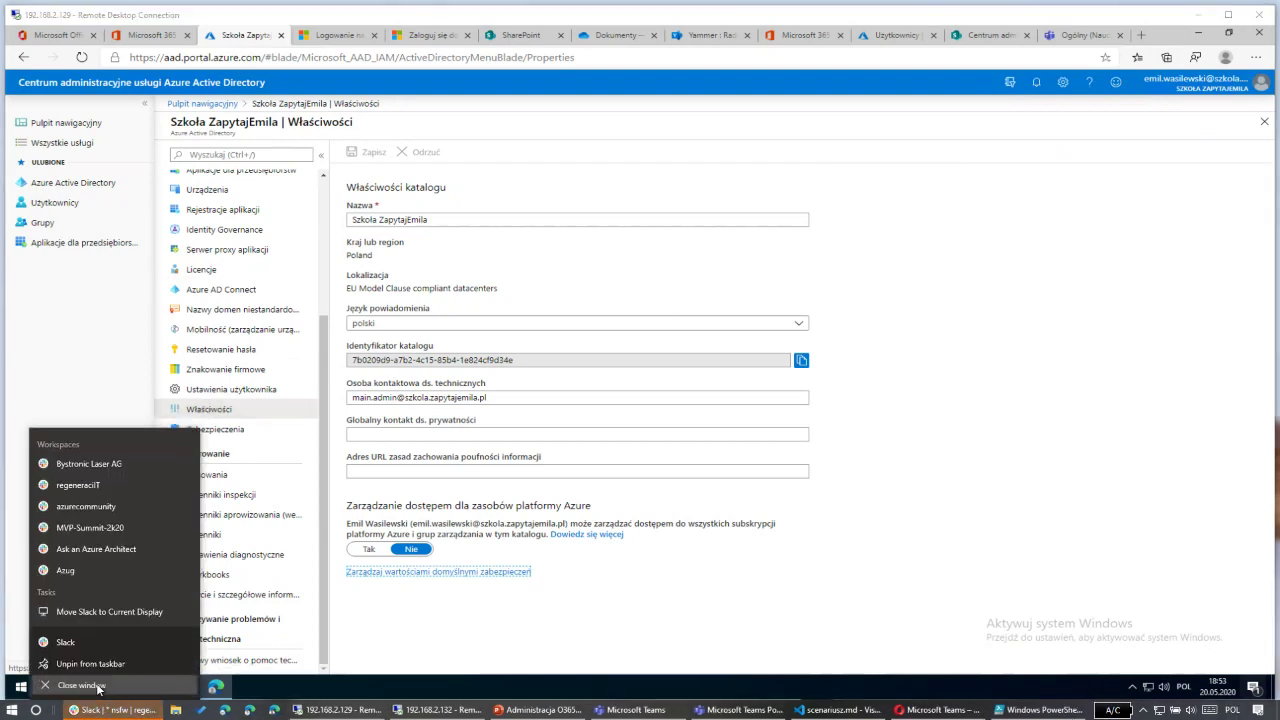
{"action": "left_click", "coordinate": [80, 686]}
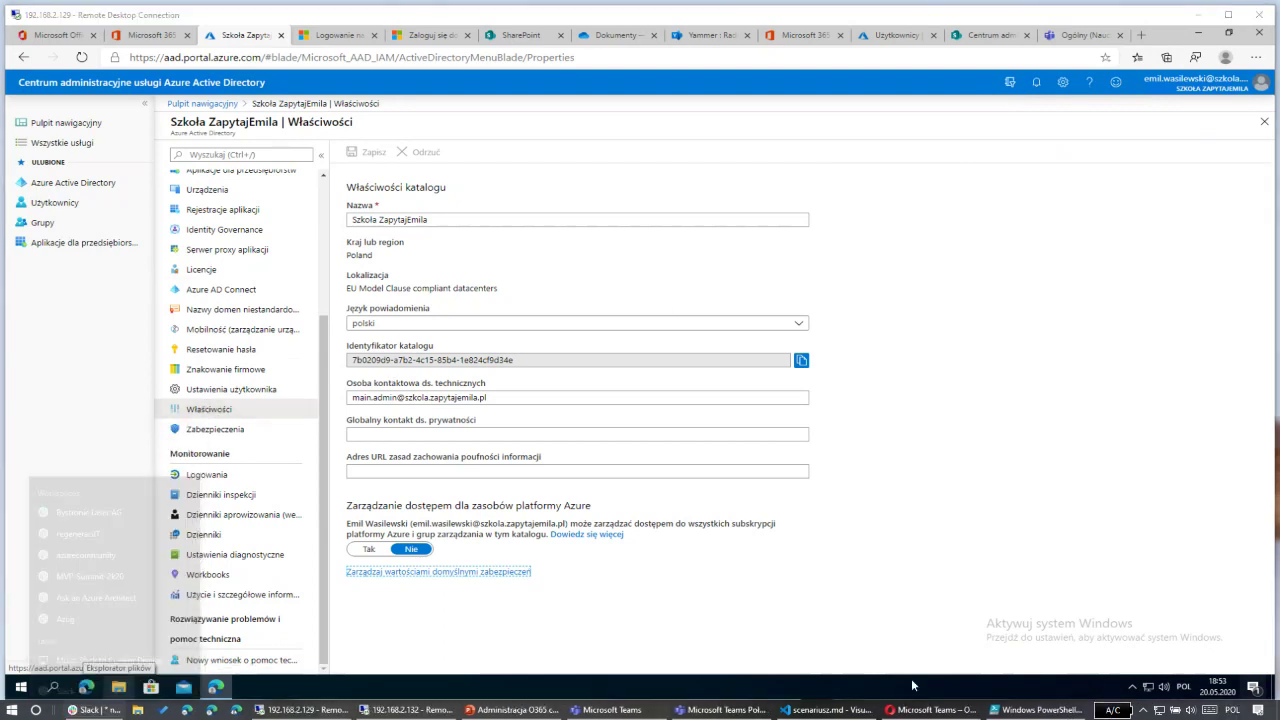
{"action": "left_click", "coordinate": [226, 392]}
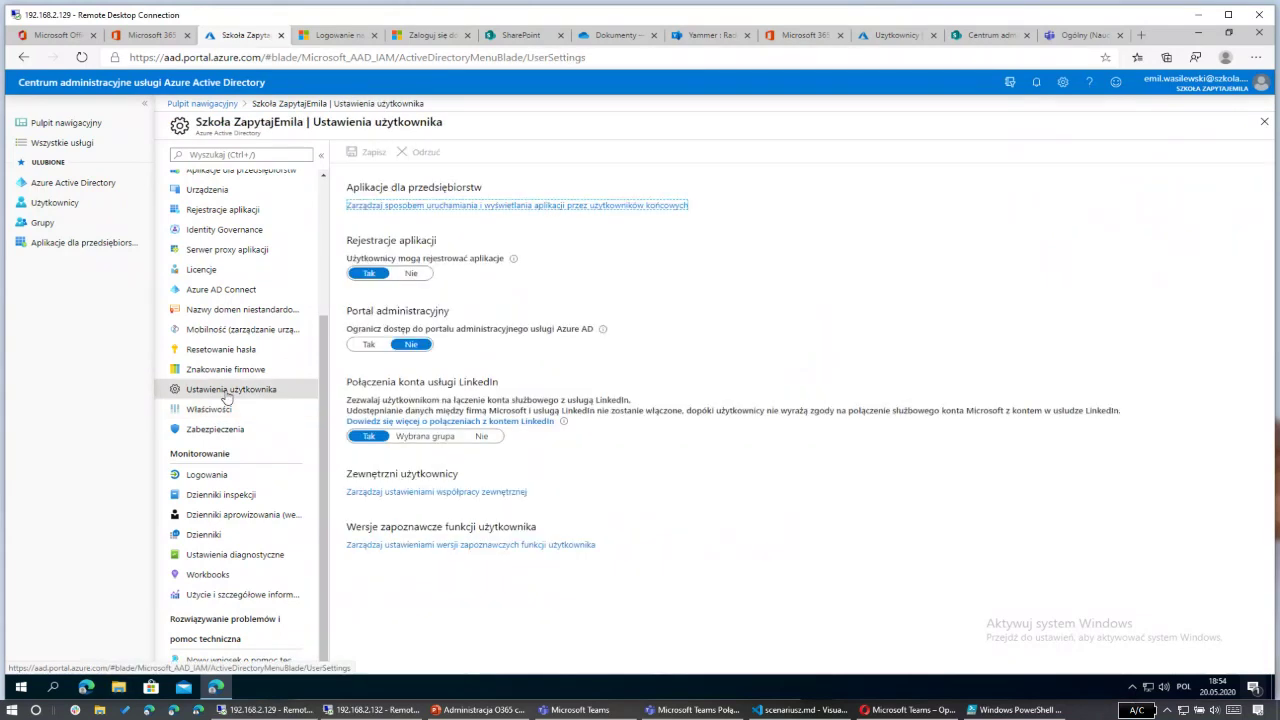
Step: Exit a background app from the hidden-icons tray flyout
{"action": "left_click", "coordinate": [1145, 712]}
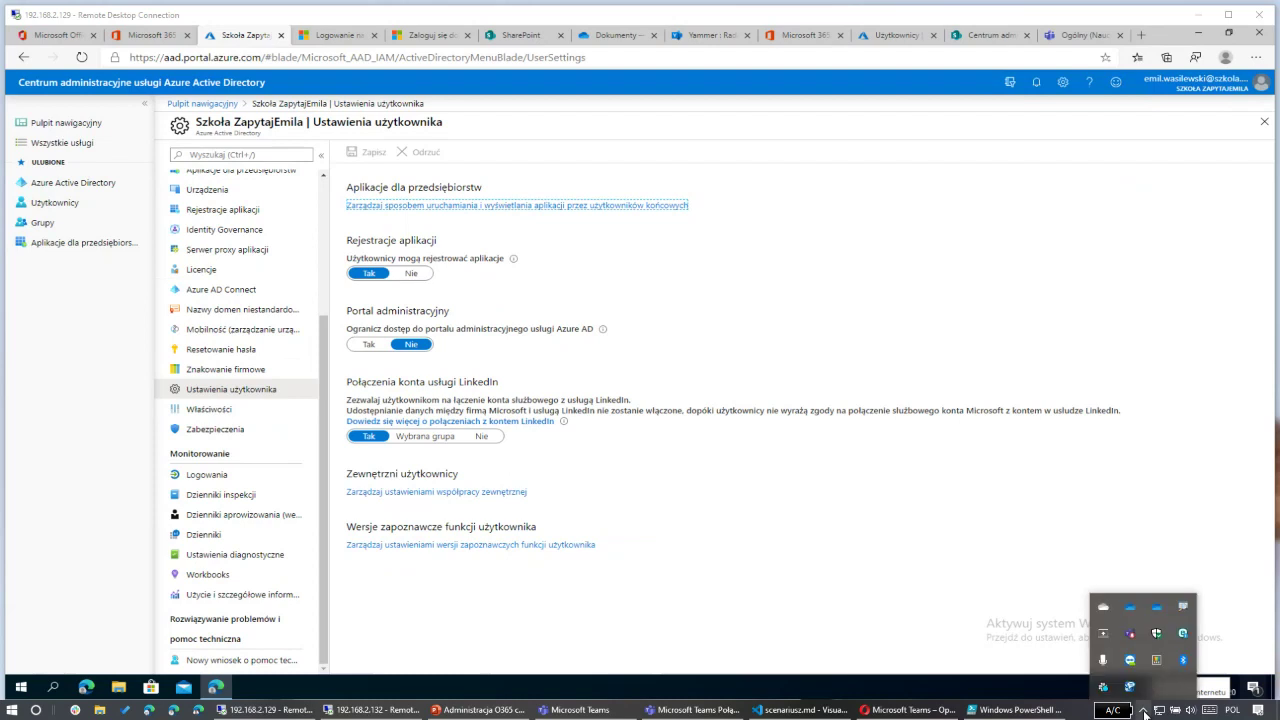
{"action": "right_click", "coordinate": [1130, 687]}
{"action": "left_click", "coordinate": [1140, 658]}
{"action": "left_click", "coordinate": [708, 374]}
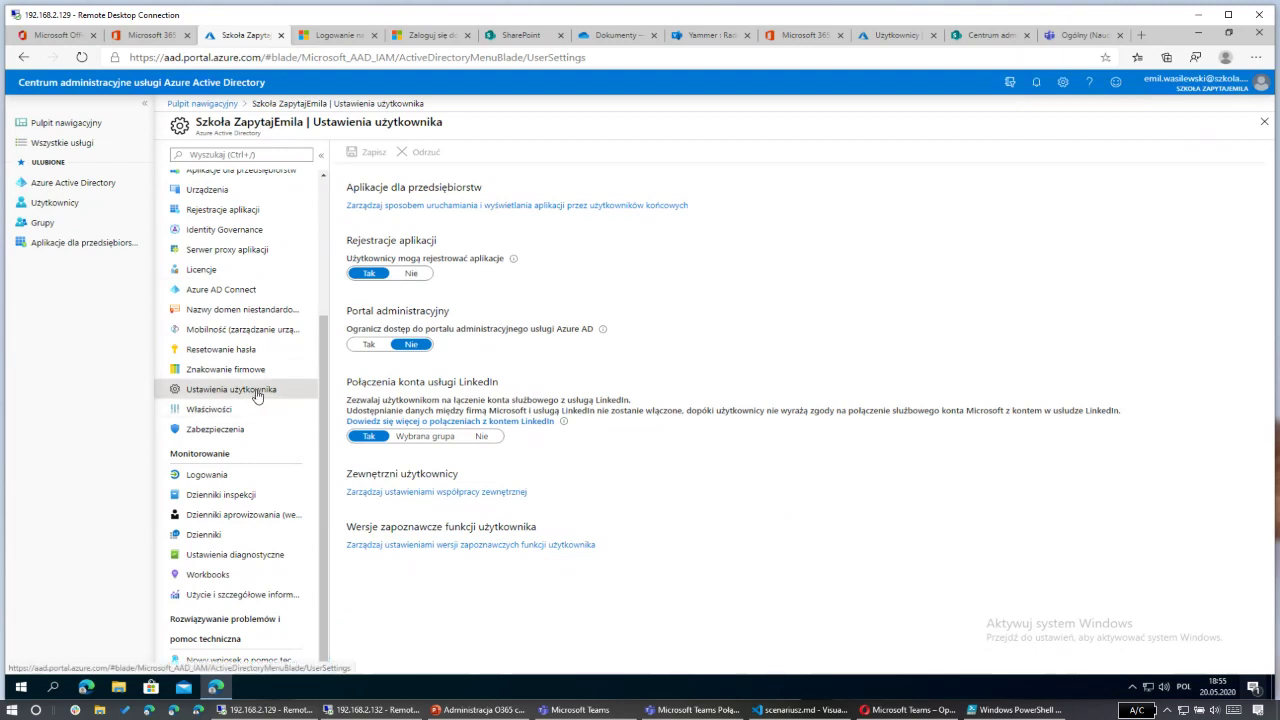
Step: Toggle Portal administracyjny to Tak and back to Nie, then bring the test user's Teams window forward
{"action": "left_click", "coordinate": [370, 345]}
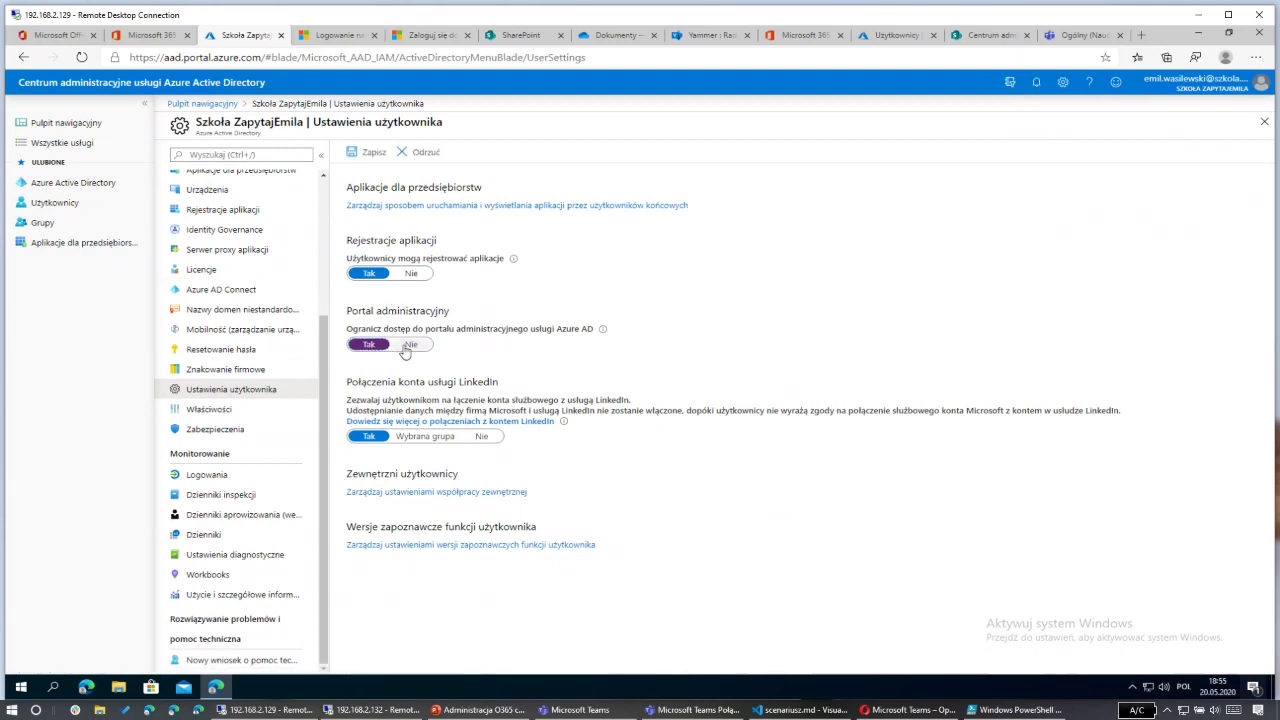
{"action": "left_click", "coordinate": [408, 345]}
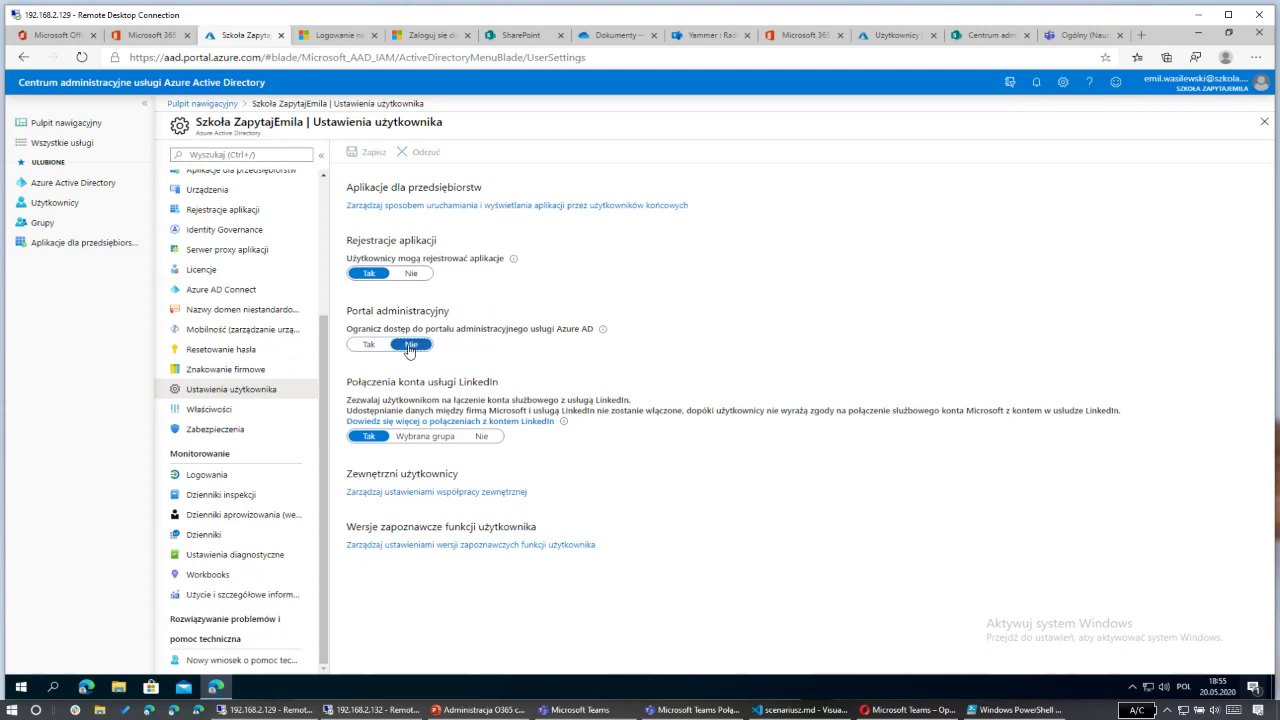
{"action": "left_click", "coordinate": [914, 710]}
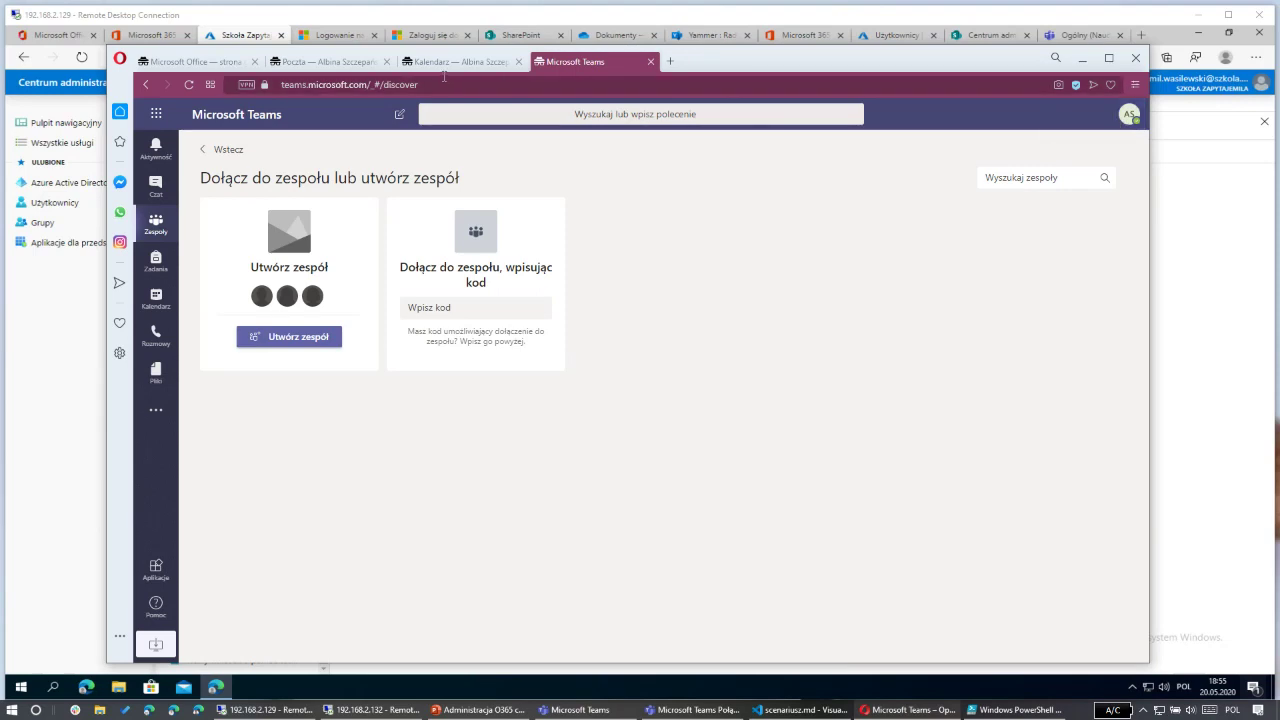
Step: As the test user in Opera, open aad.portal.azure.com in a new tab and browse Użytkownicy
{"action": "left_click", "coordinate": [338, 63]}
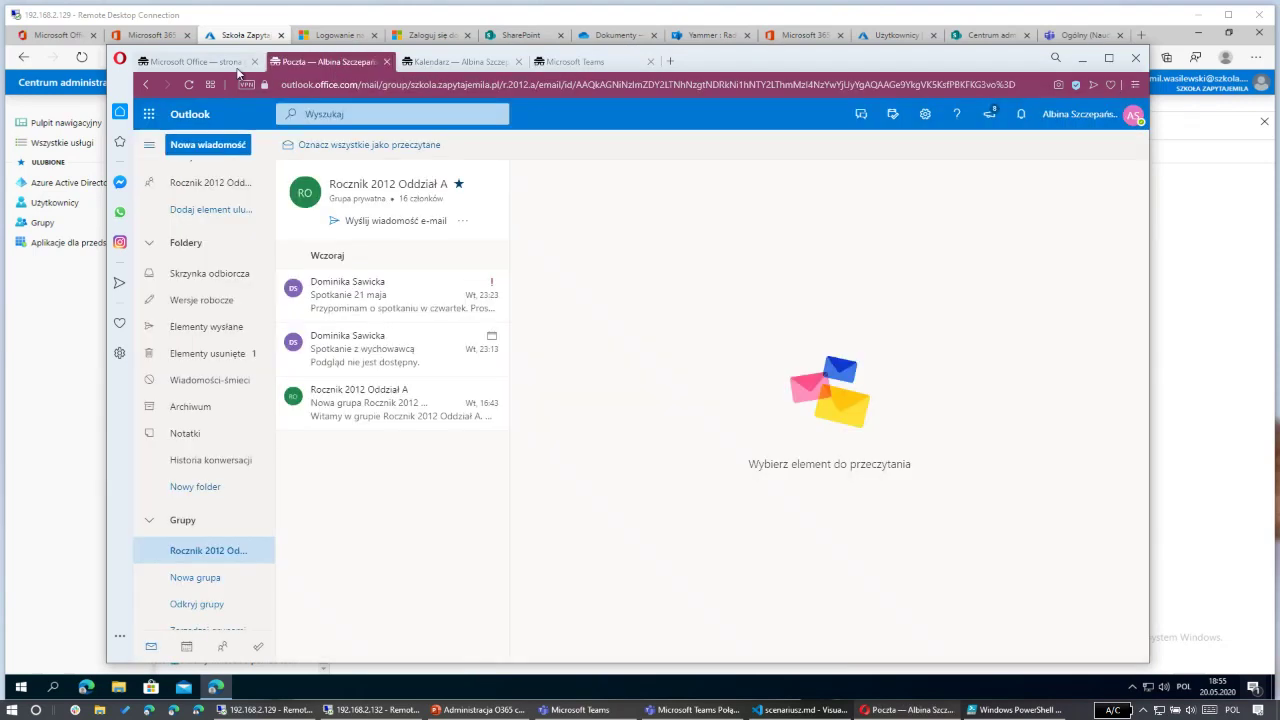
{"action": "left_click", "coordinate": [670, 61]}
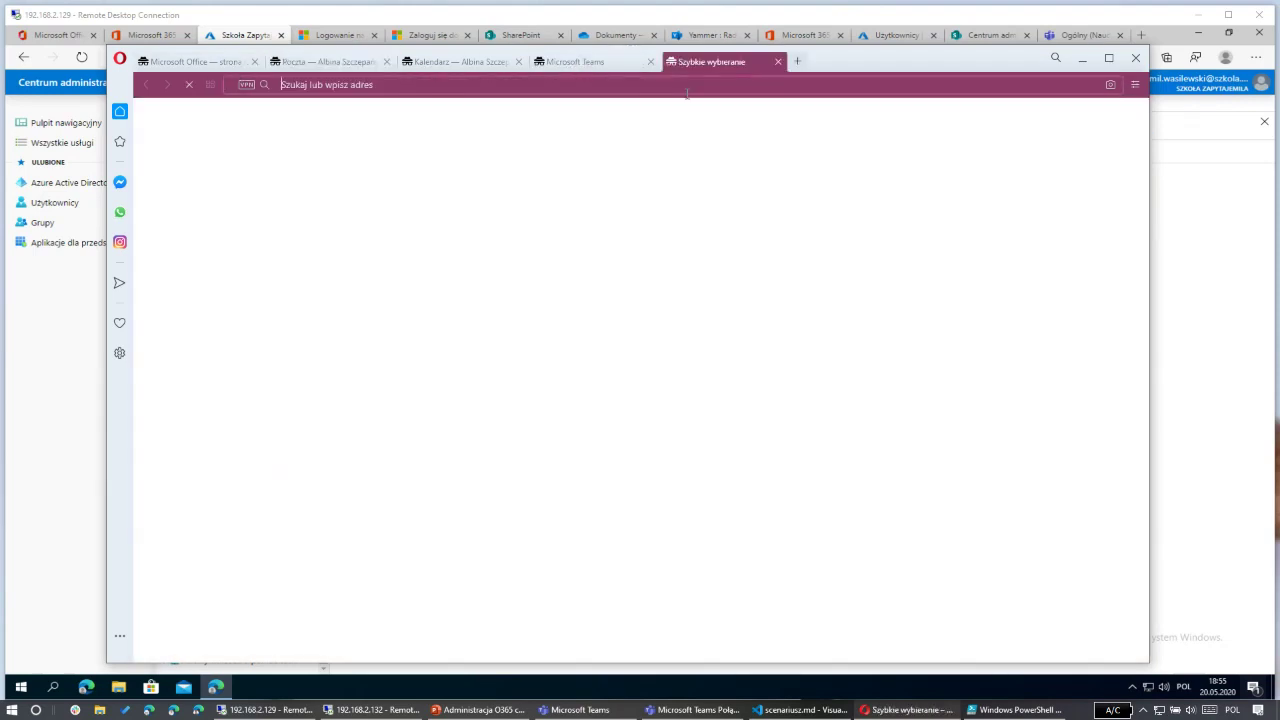
{"action": "type", "text": "aad"}
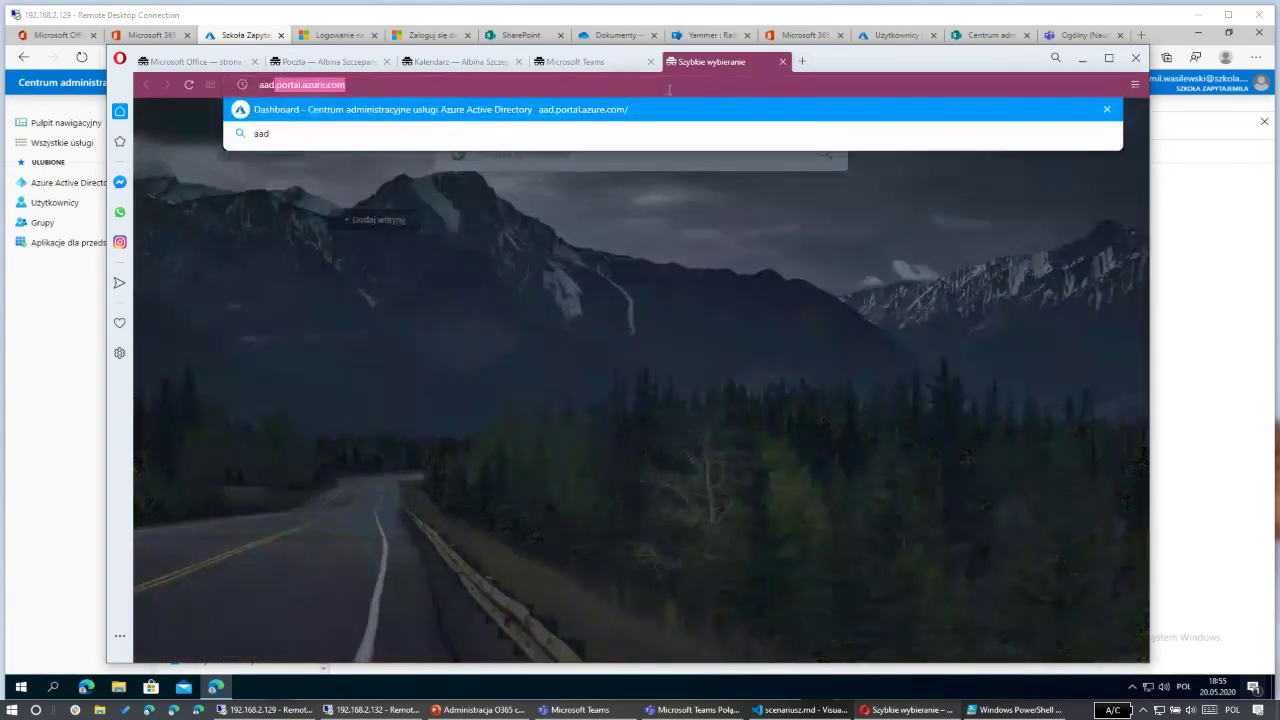
{"action": "key", "text": "Return"}
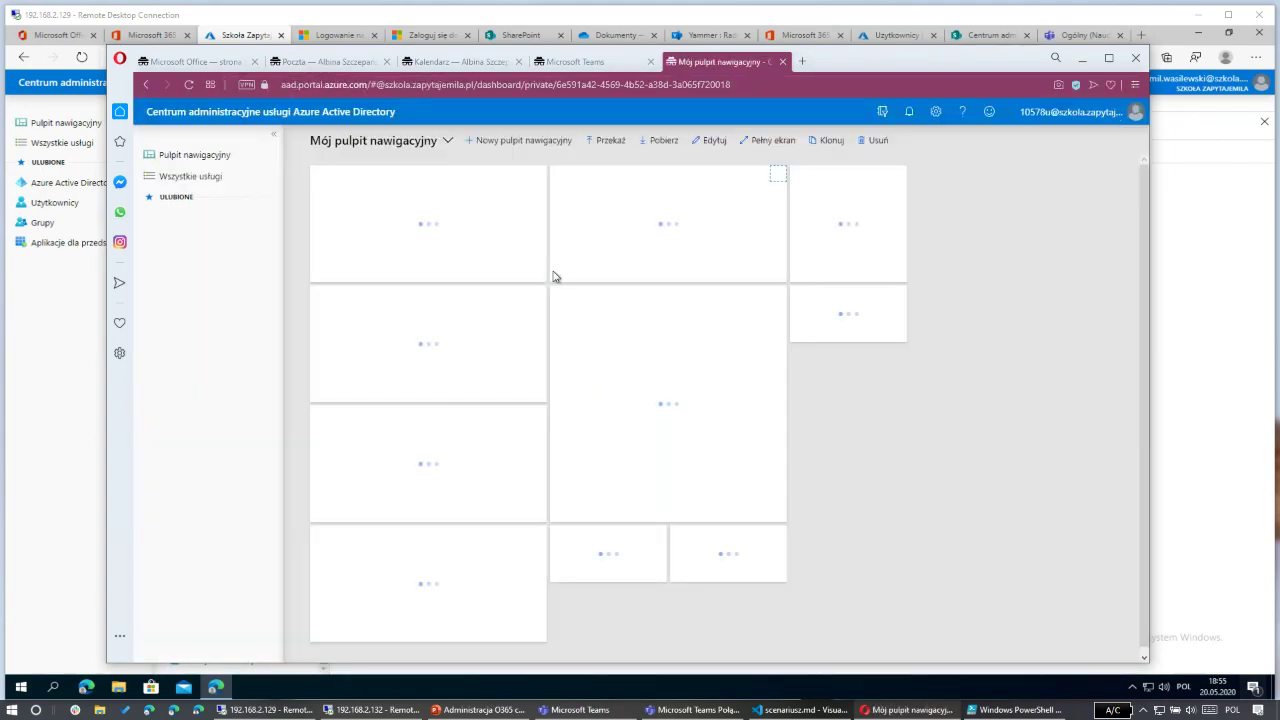
{"action": "left_click", "coordinate": [209, 218]}
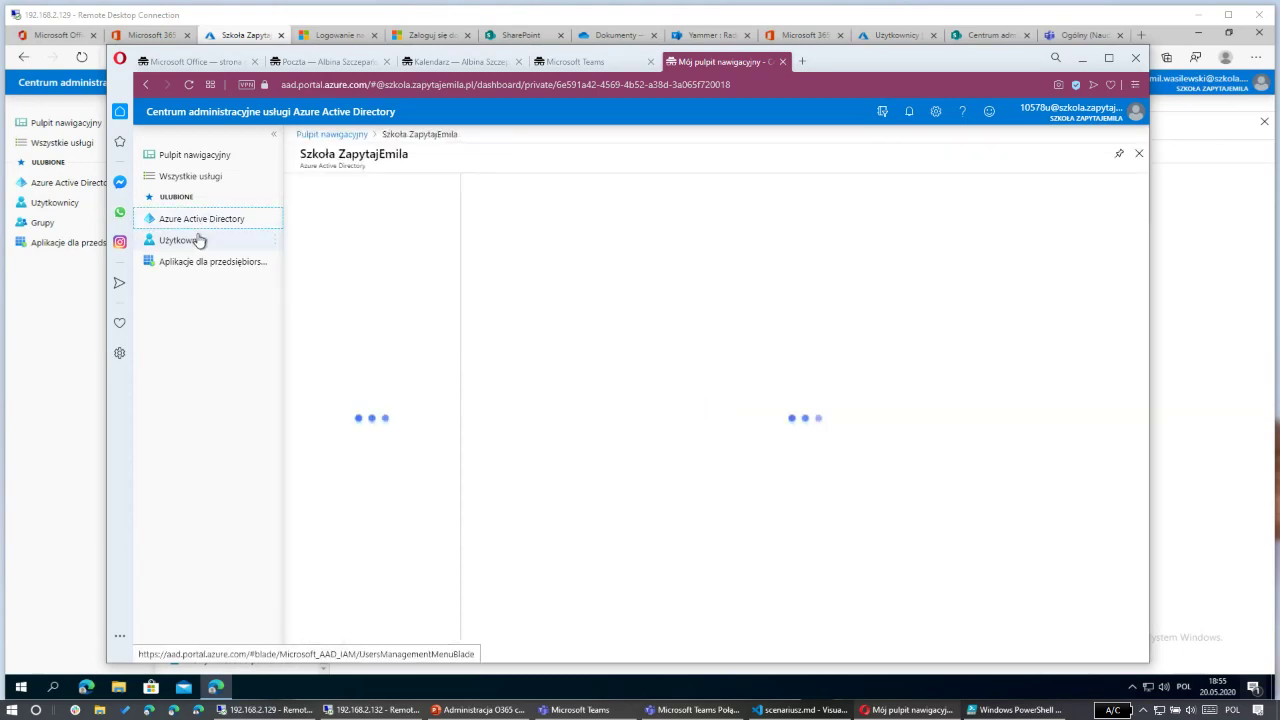
{"action": "left_click", "coordinate": [199, 240]}
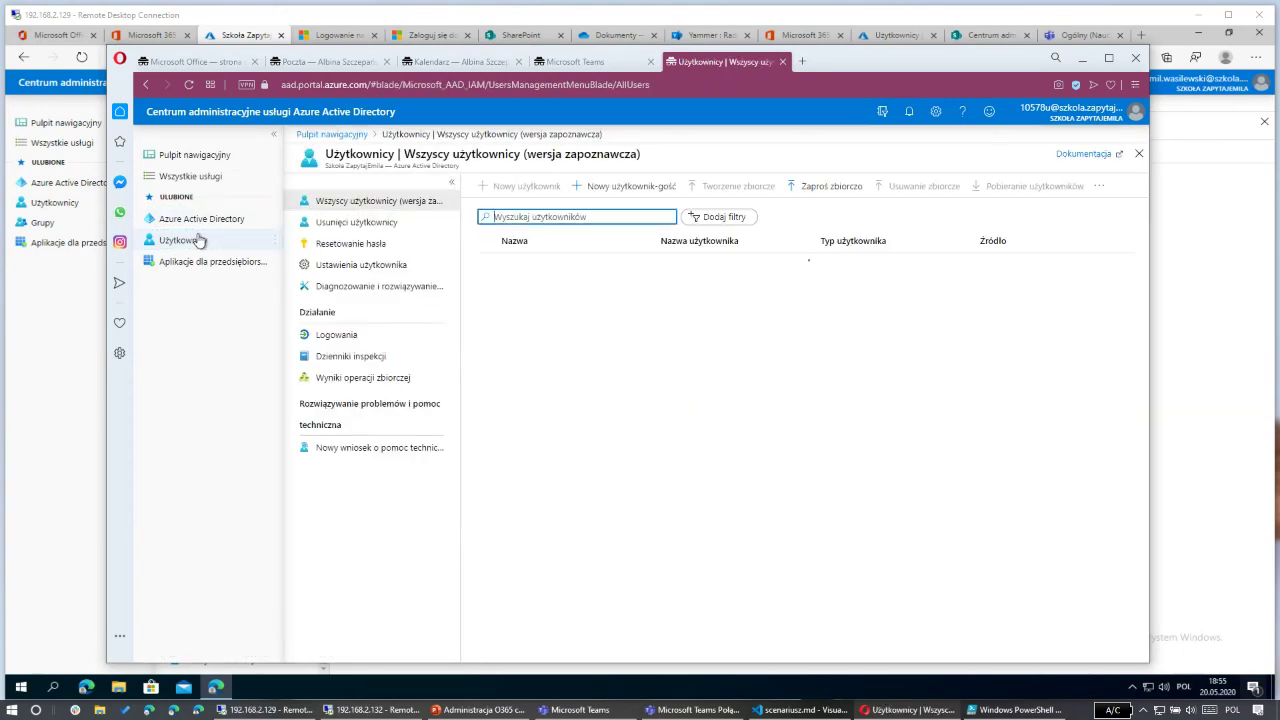
{"action": "scroll", "coordinate": [712, 468], "scroll_direction": "down", "scroll_amount": 10}
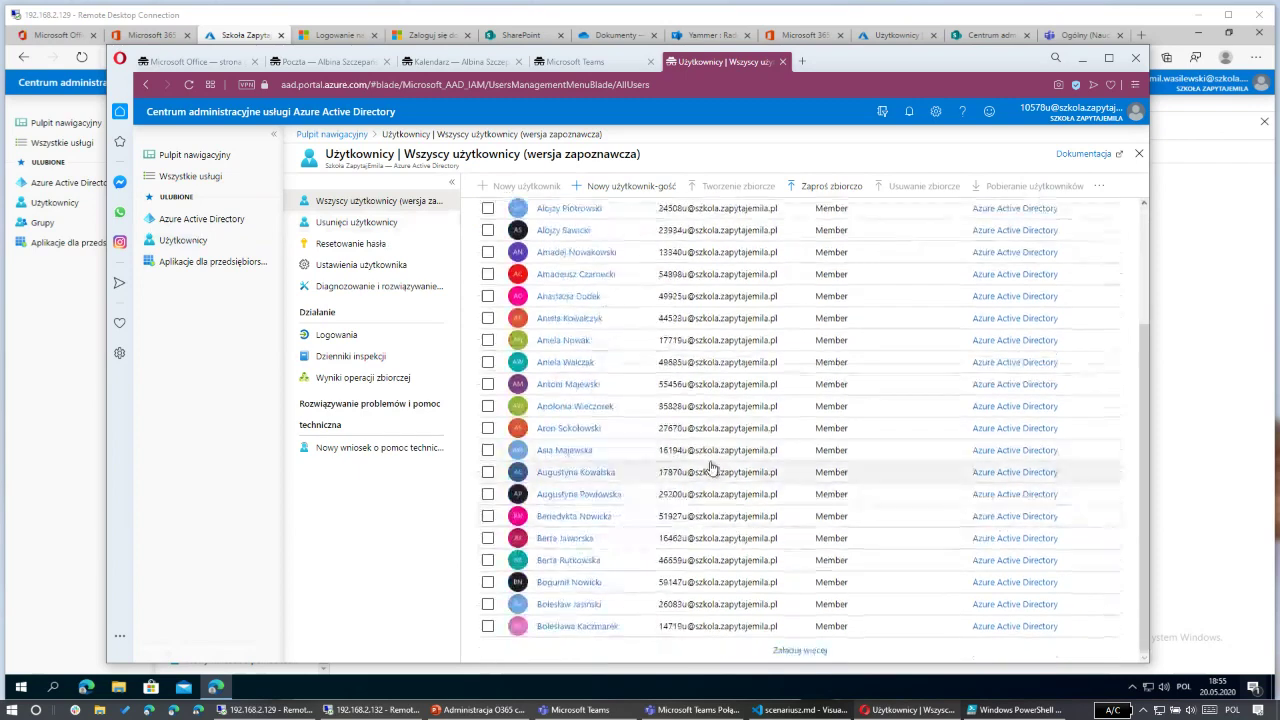
{"action": "scroll", "coordinate": [700, 440], "scroll_direction": "up", "scroll_amount": 5}
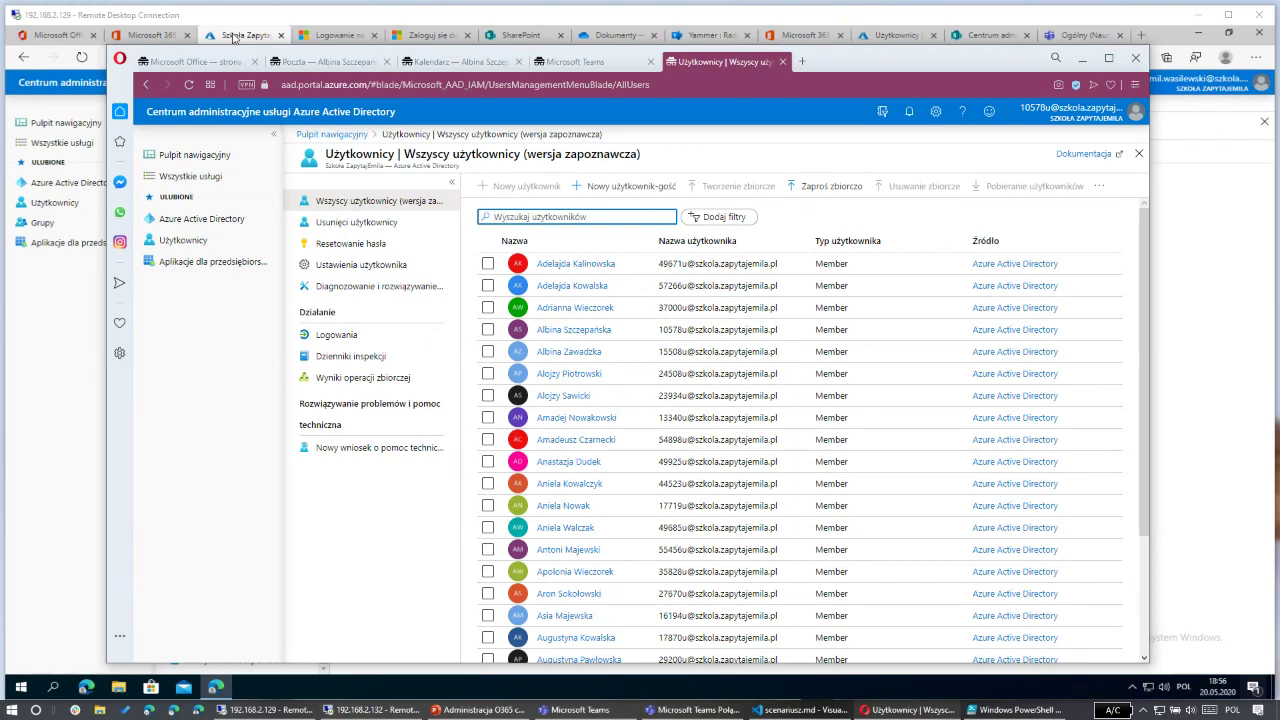
Step: Set Portal administracyjny to Tak in the admin's user settings and save
{"action": "left_click", "coordinate": [233, 37]}
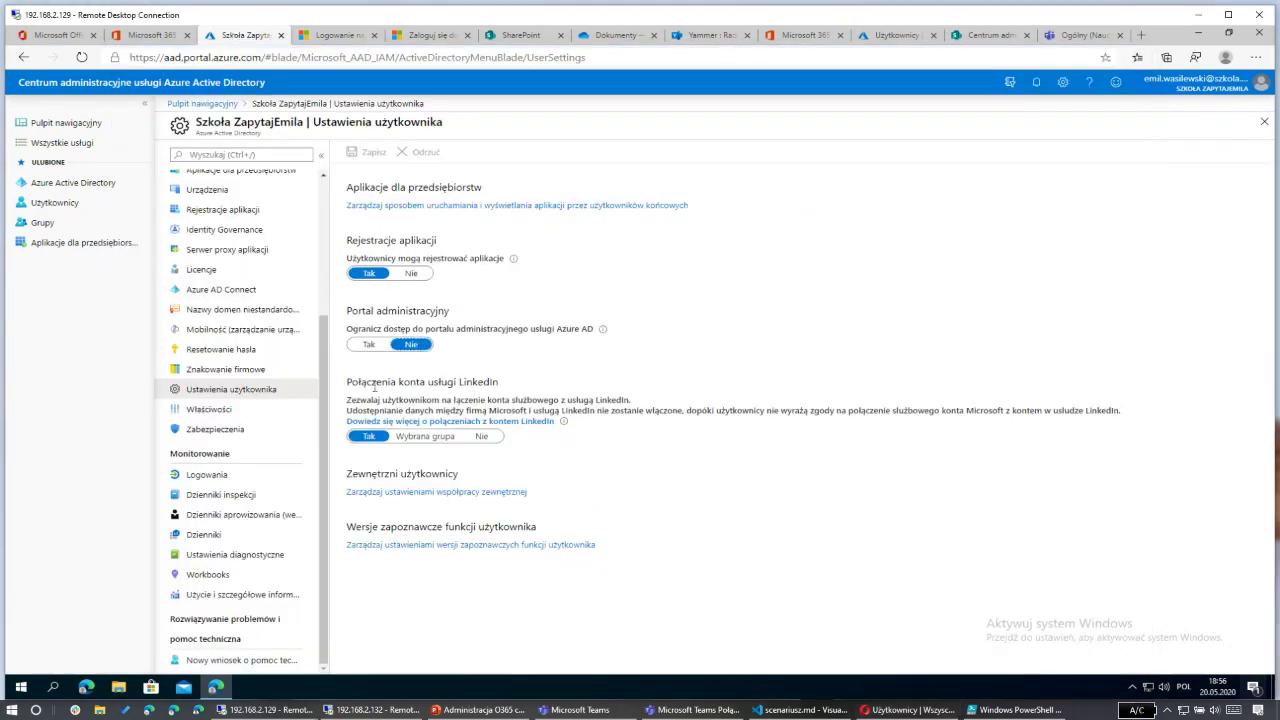
{"action": "left_click", "coordinate": [369, 344]}
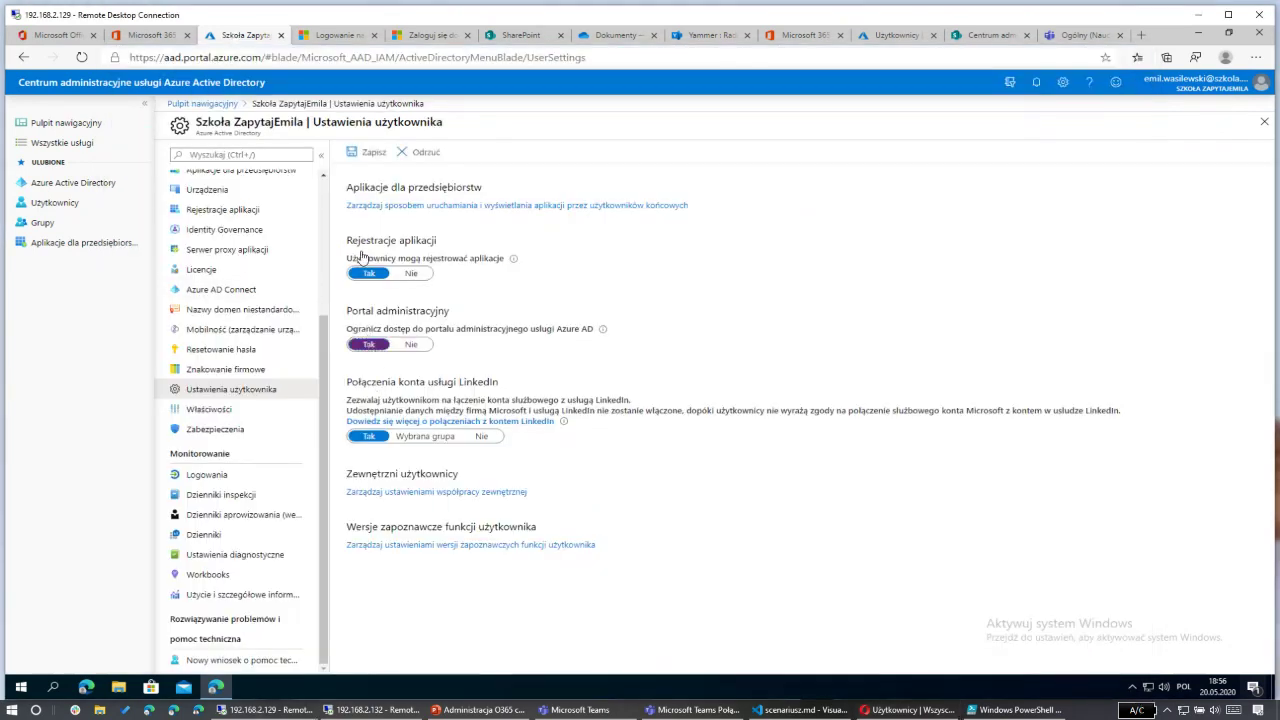
{"action": "left_click", "coordinate": [358, 155]}
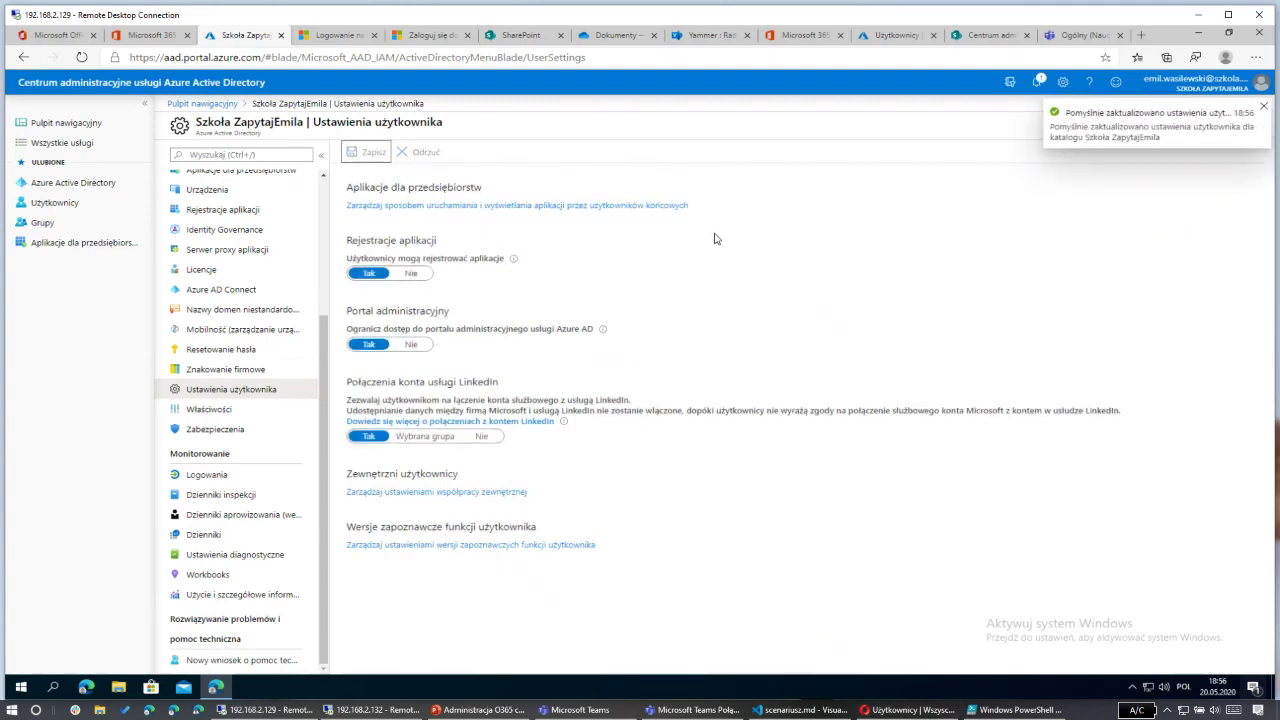
Step: As the test user, reload the users page, hit the 403 no-access error, and close that tab
{"action": "key", "text": "alt+Tab"}
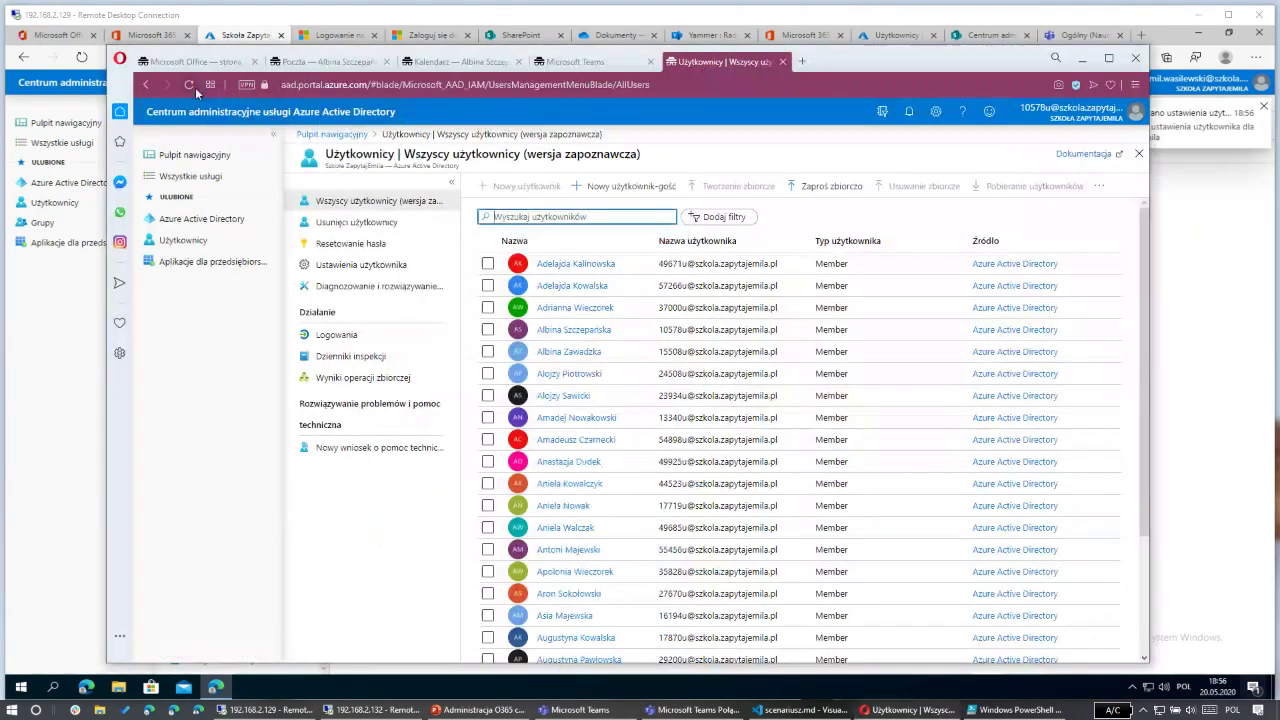
{"action": "left_click", "coordinate": [195, 87]}
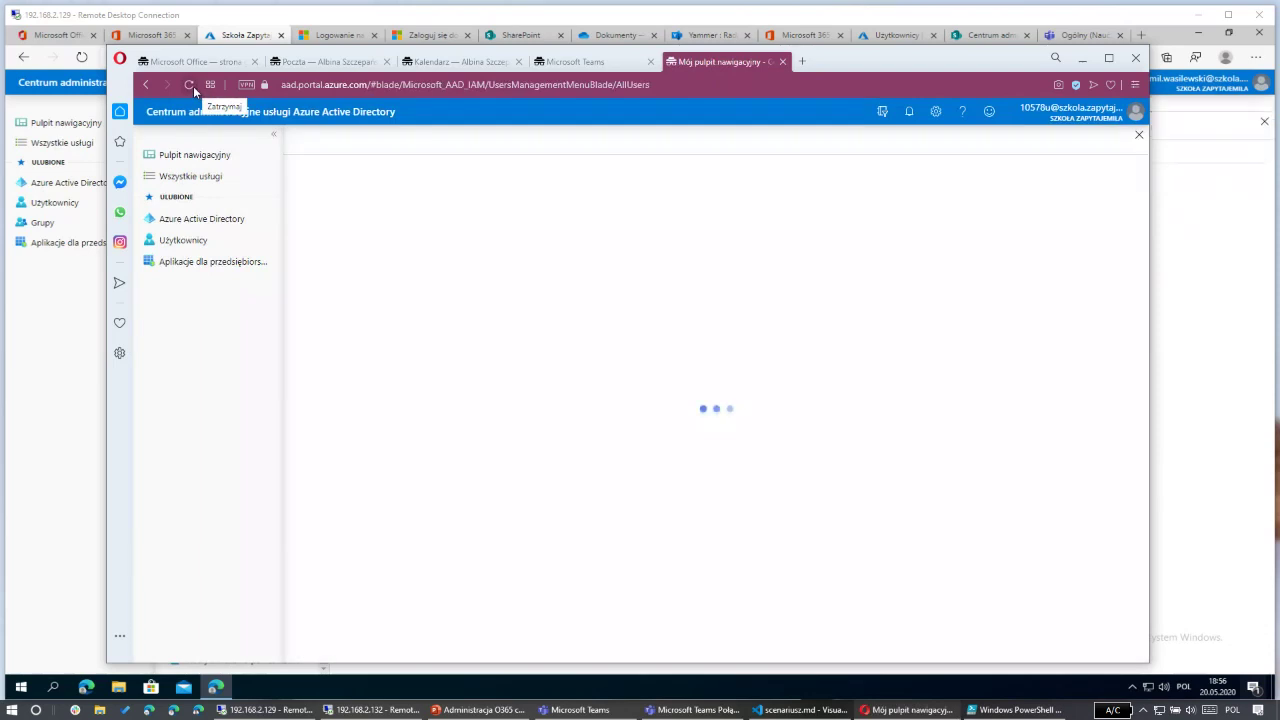
{"action": "left_click", "coordinate": [193, 86]}
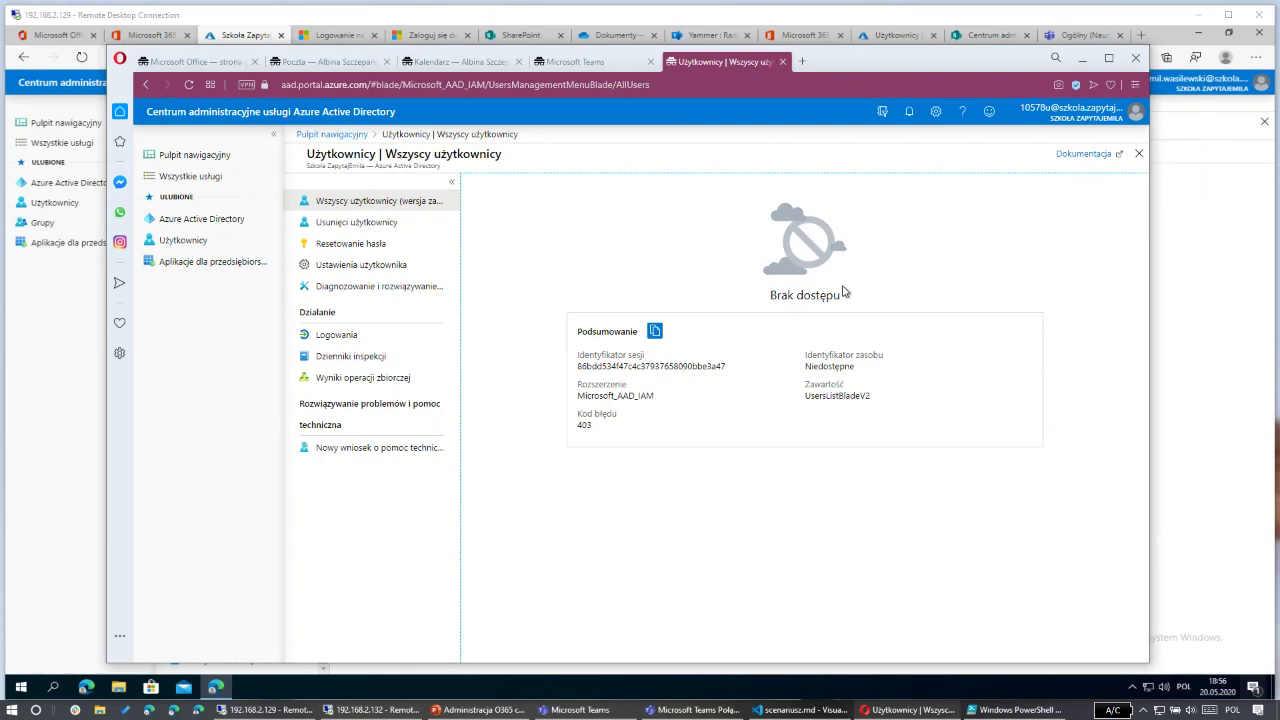
{"action": "left_click", "coordinate": [207, 218]}
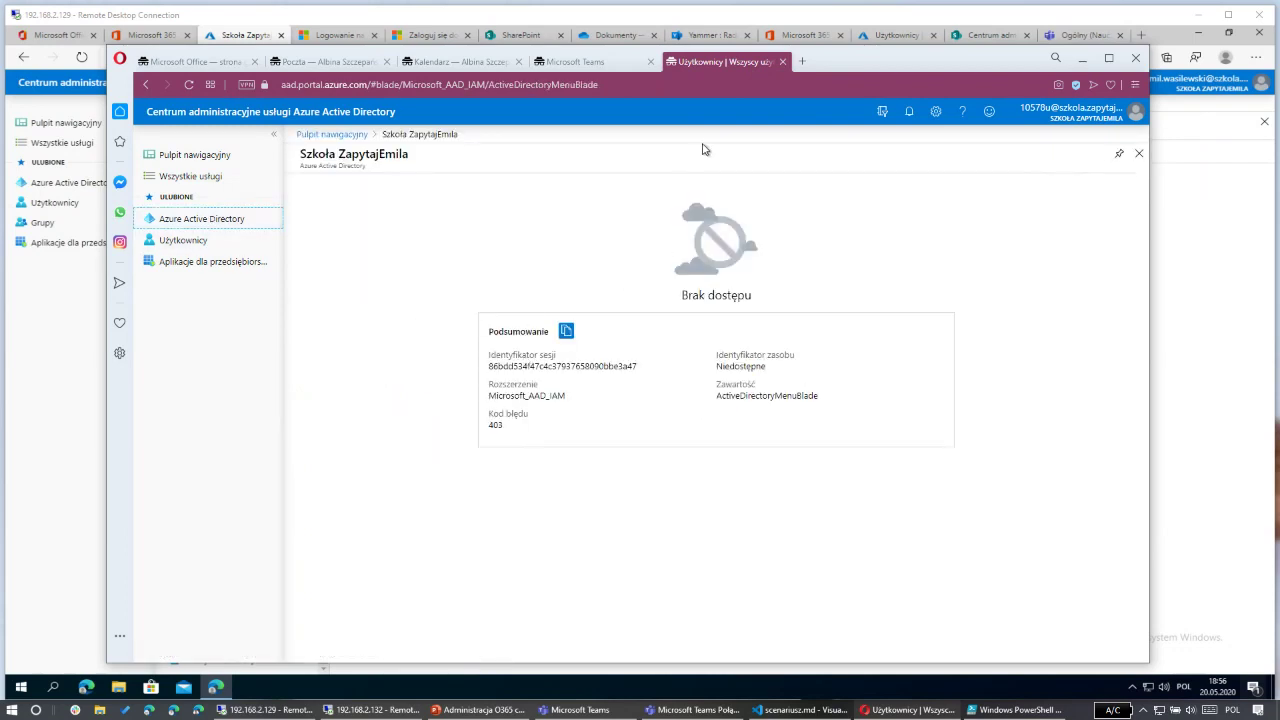
{"action": "middle_click", "coordinate": [720, 65]}
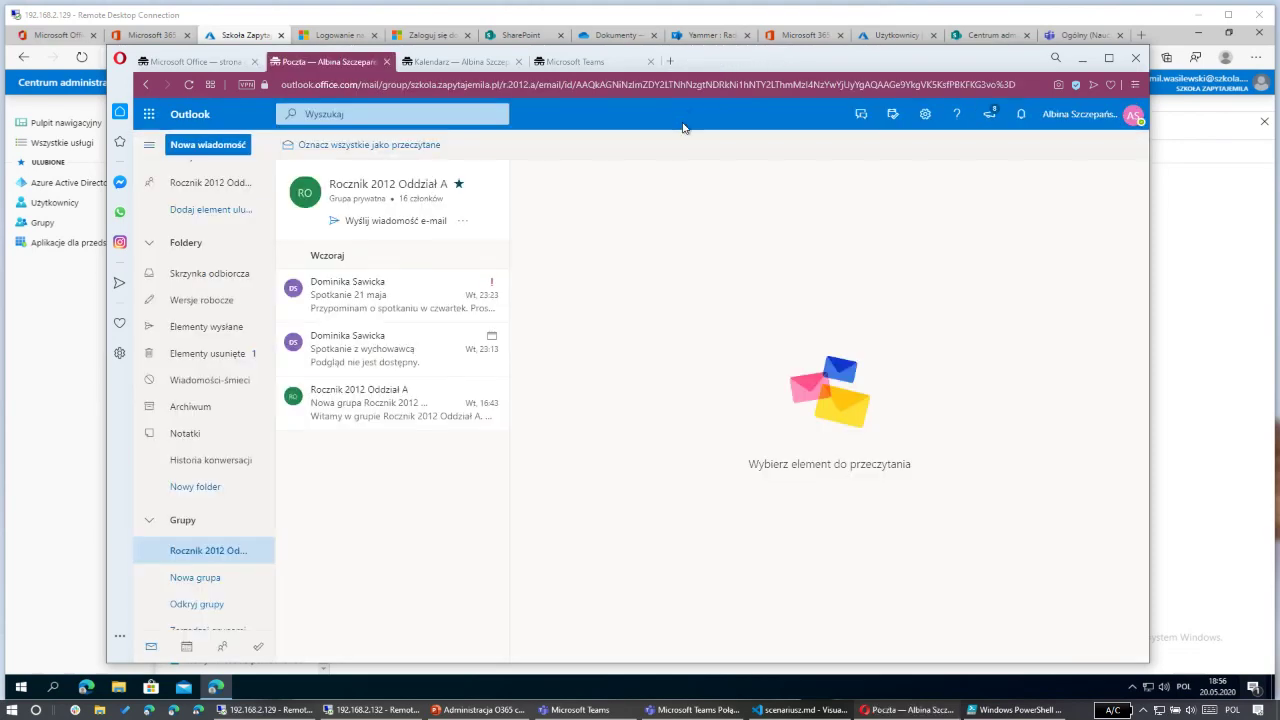
Step: Back in the admin window, turn off LinkedIn account connections and save the user settings
{"action": "key", "text": "alt+Tab"}
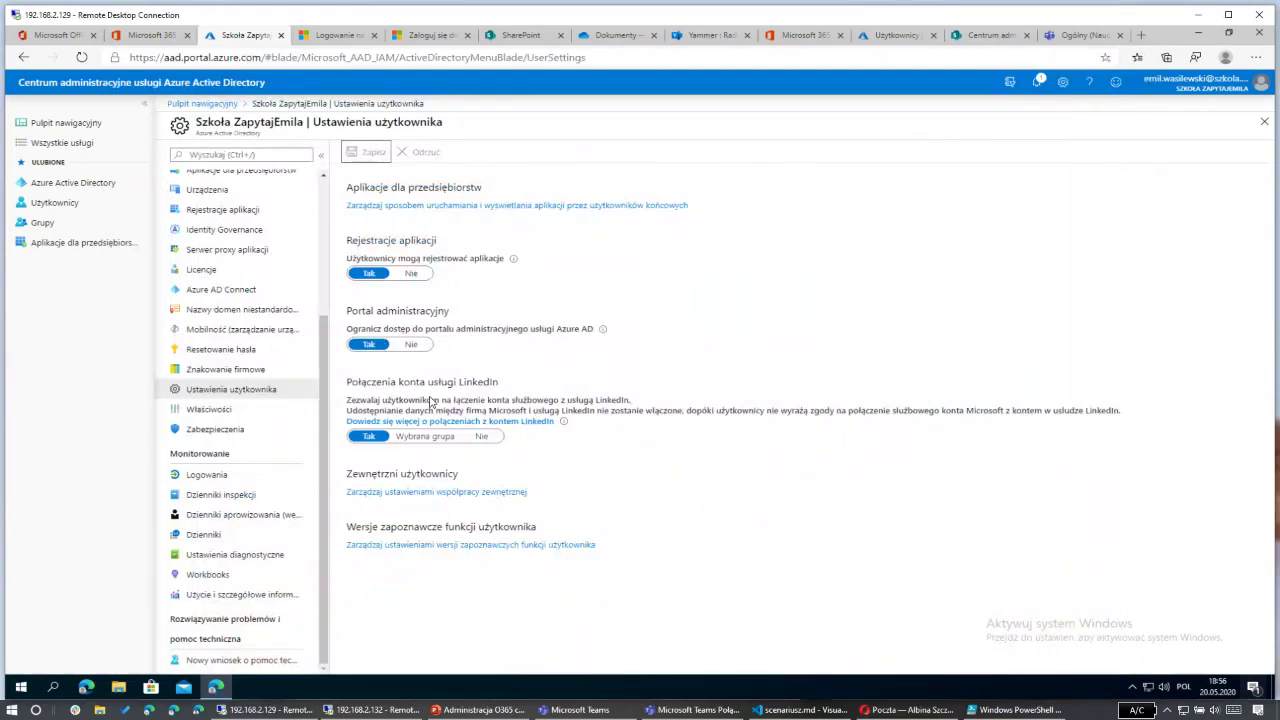
{"action": "left_click", "coordinate": [482, 437]}
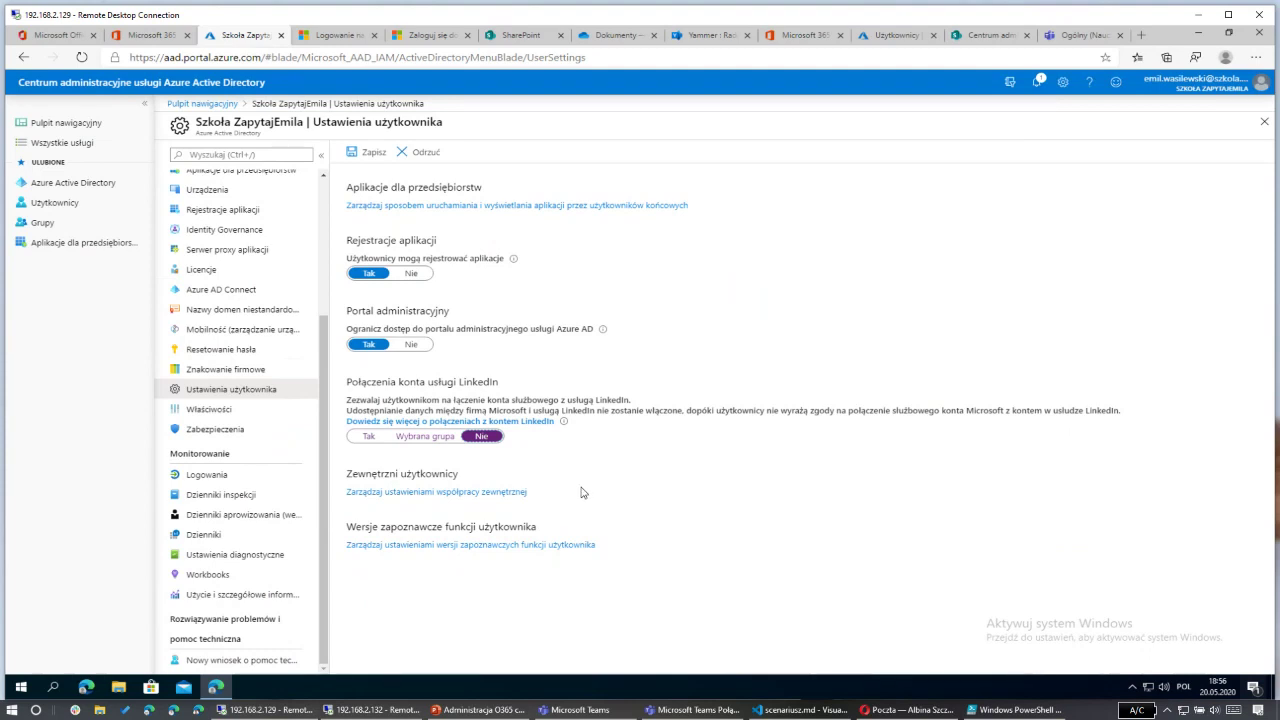
{"action": "left_click", "coordinate": [365, 152]}
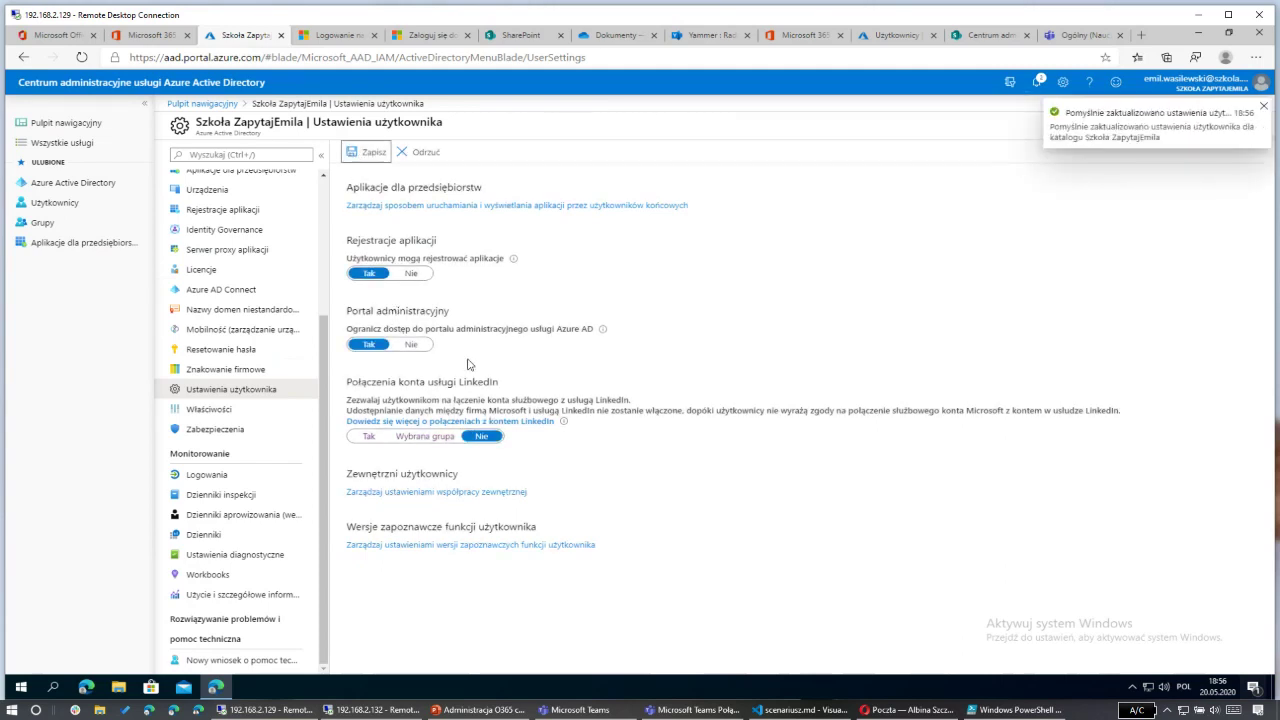
Step: Set 'Użytkownicy mogą rejestrować aplikacje' to Nie, save, and open Znakowanie firmowe
{"action": "left_click", "coordinate": [413, 272]}
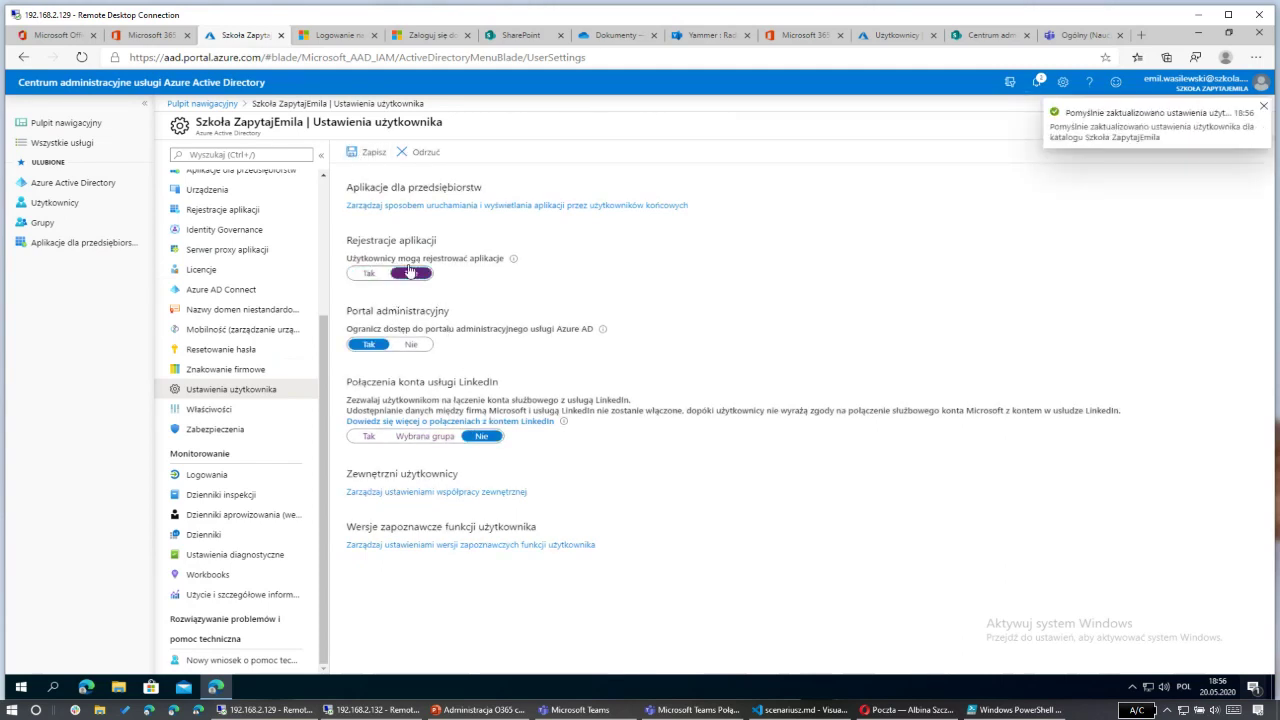
{"action": "left_click", "coordinate": [368, 152]}
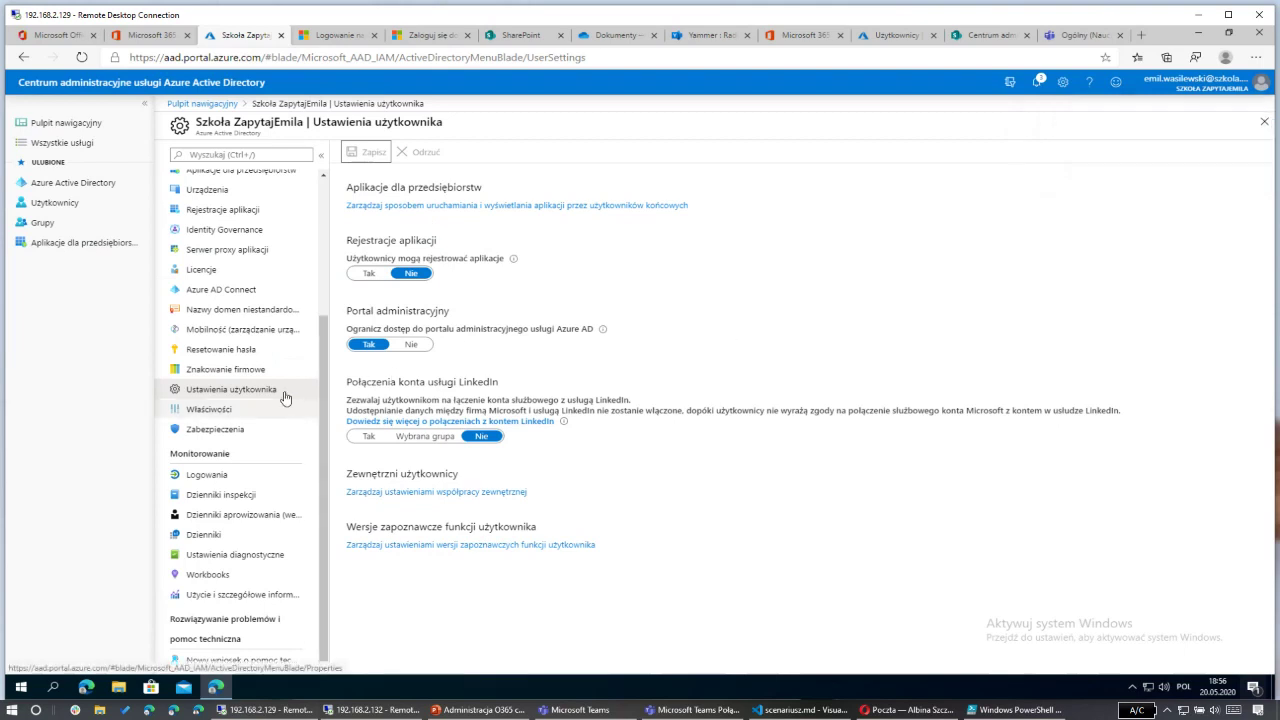
{"action": "left_click", "coordinate": [256, 373]}
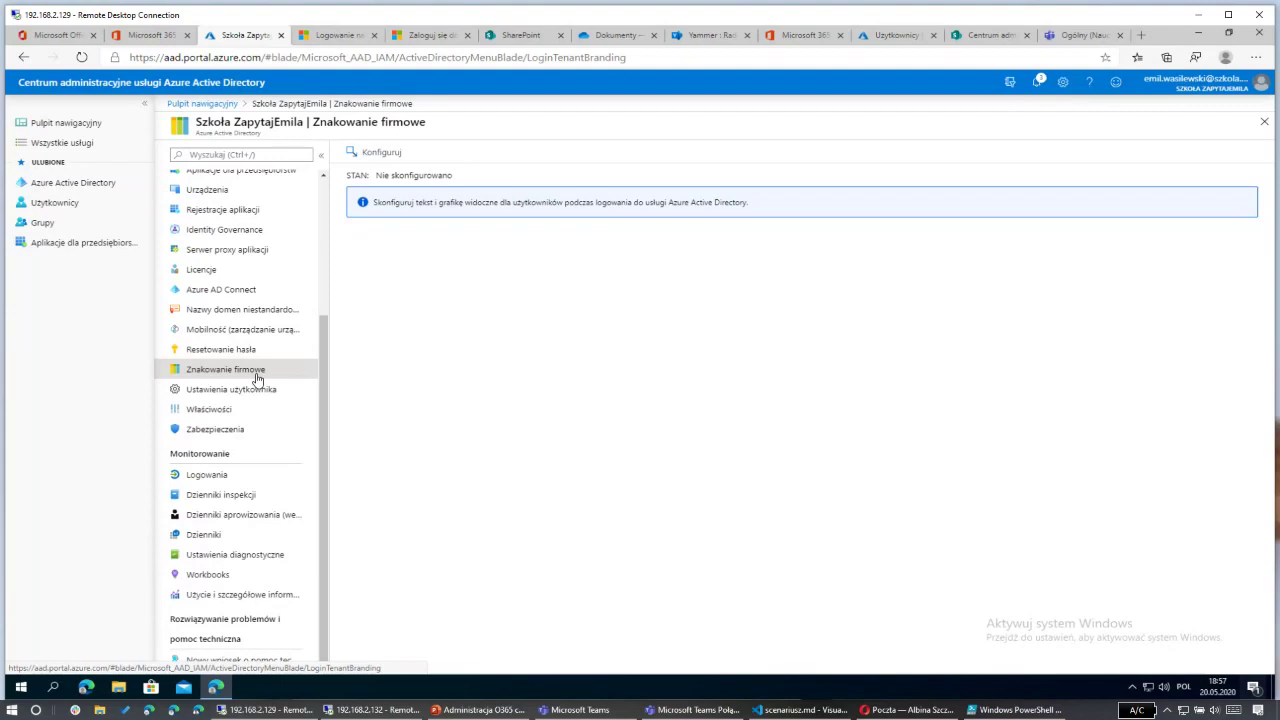
Step: Start company branding with tlo.jpg as background and sowa_logo.png as the 280 x 60 banner logo
{"action": "left_click", "coordinate": [362, 157]}
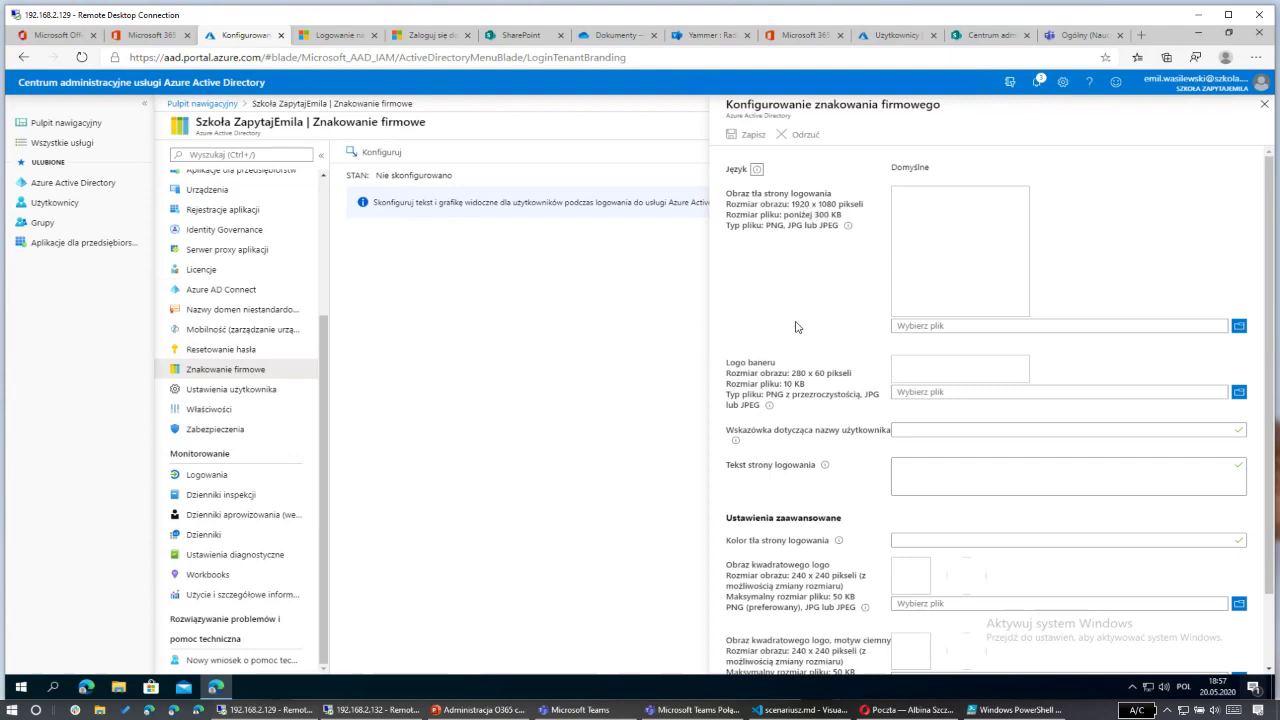
{"action": "left_click", "coordinate": [1239, 326]}
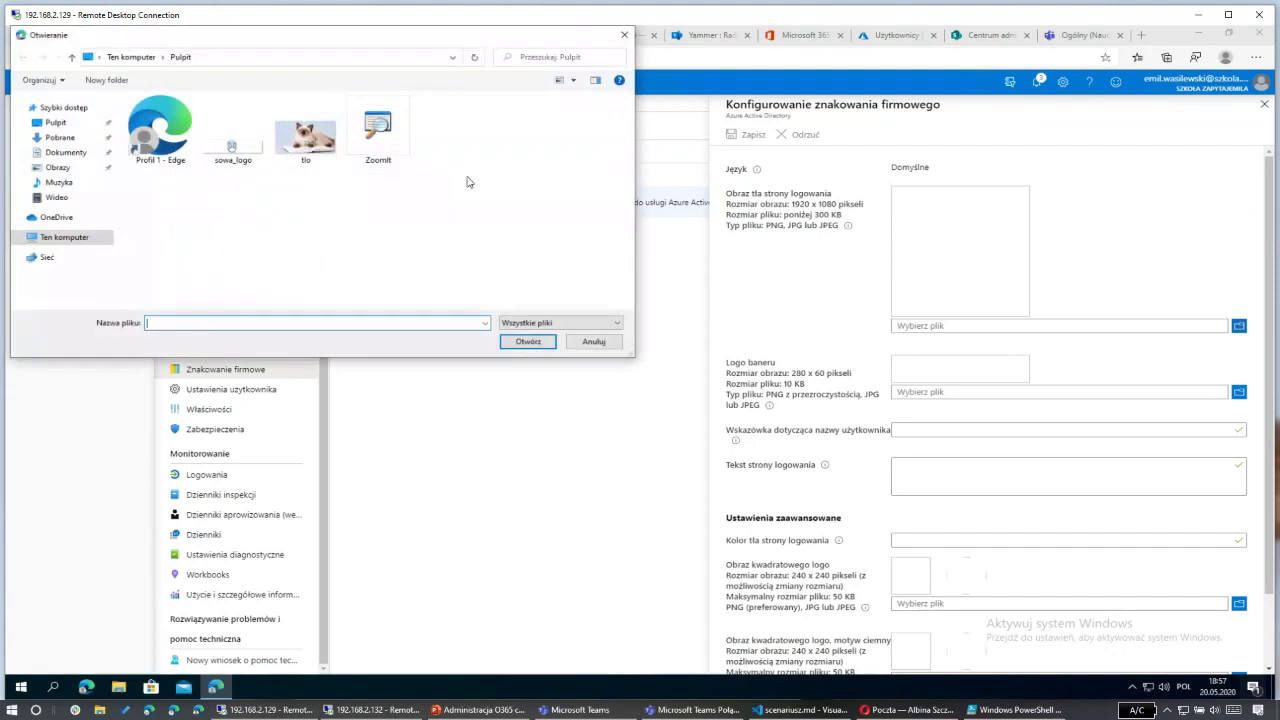
{"action": "left_click", "coordinate": [315, 140]}
{"action": "left_click", "coordinate": [528, 341]}
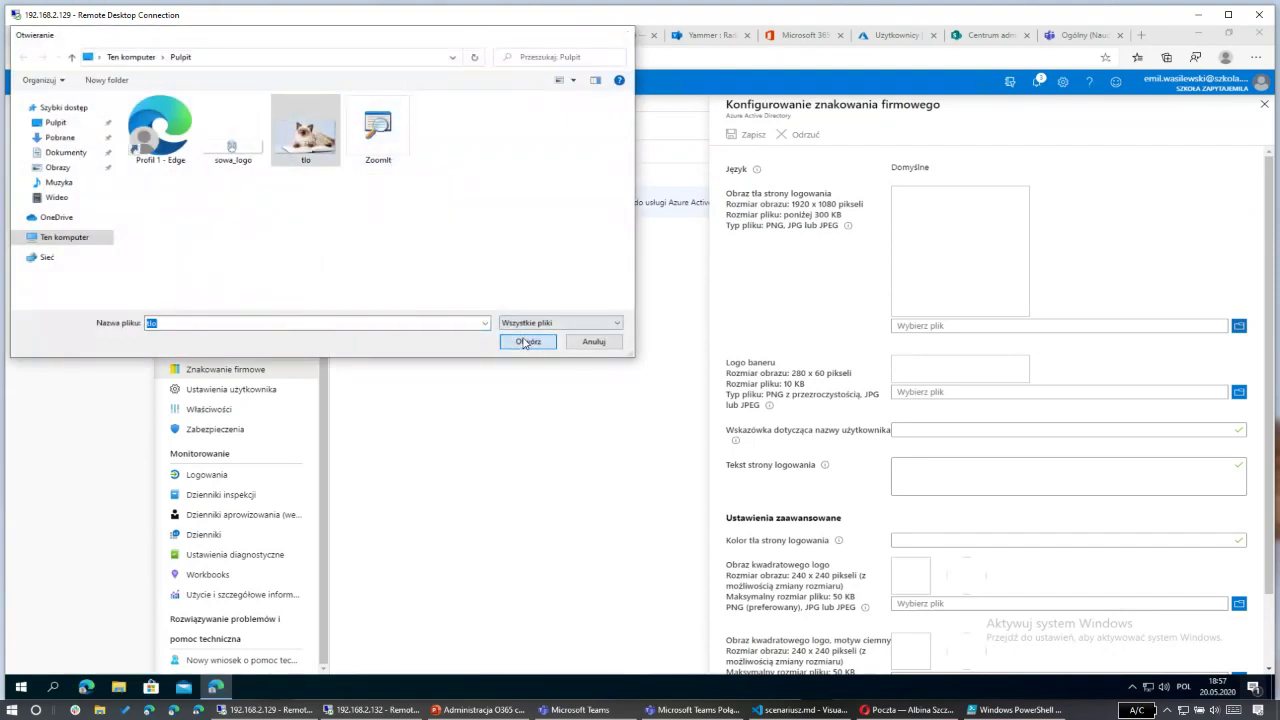
{"action": "left_click", "coordinate": [1239, 402]}
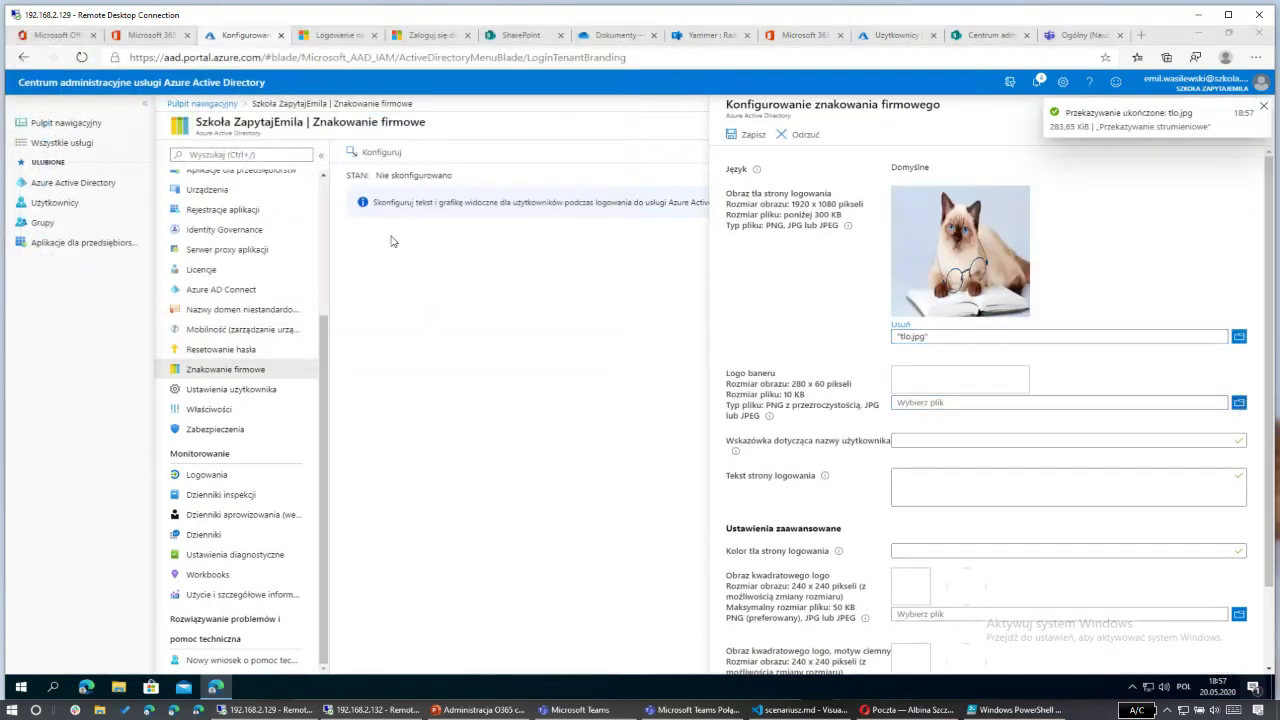
{"action": "left_click", "coordinate": [233, 135]}
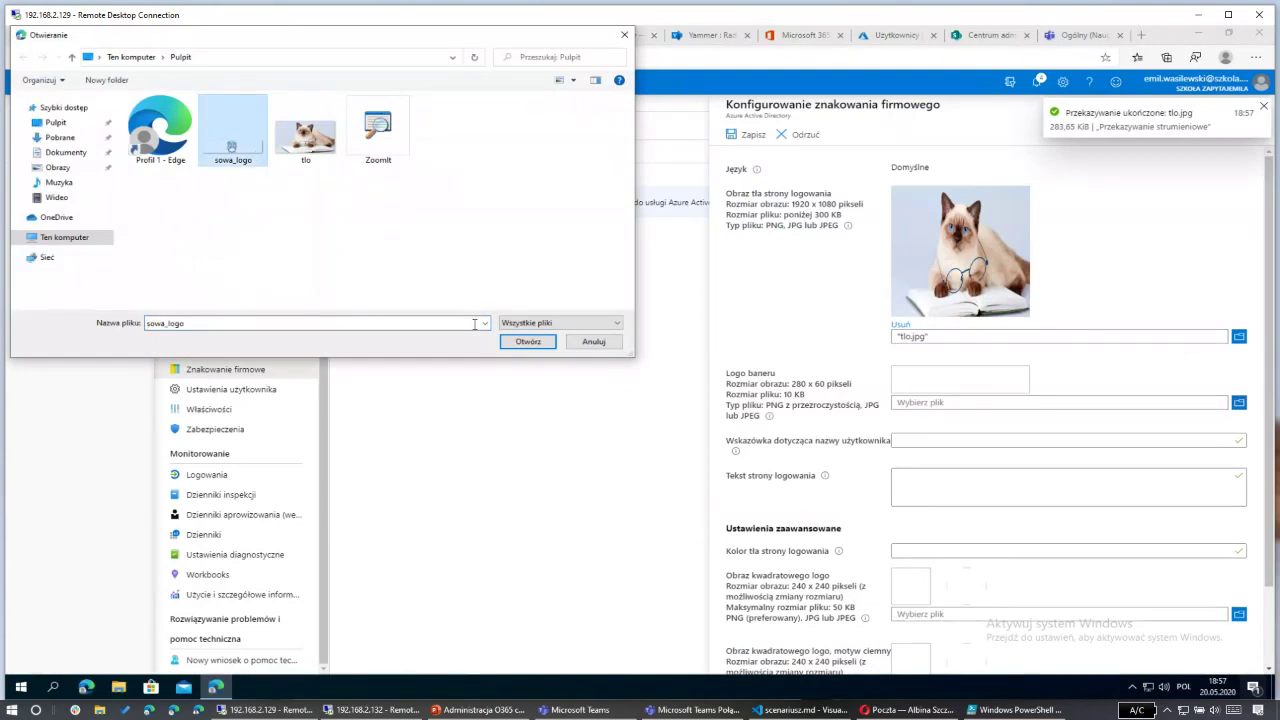
{"action": "left_click", "coordinate": [513, 345]}
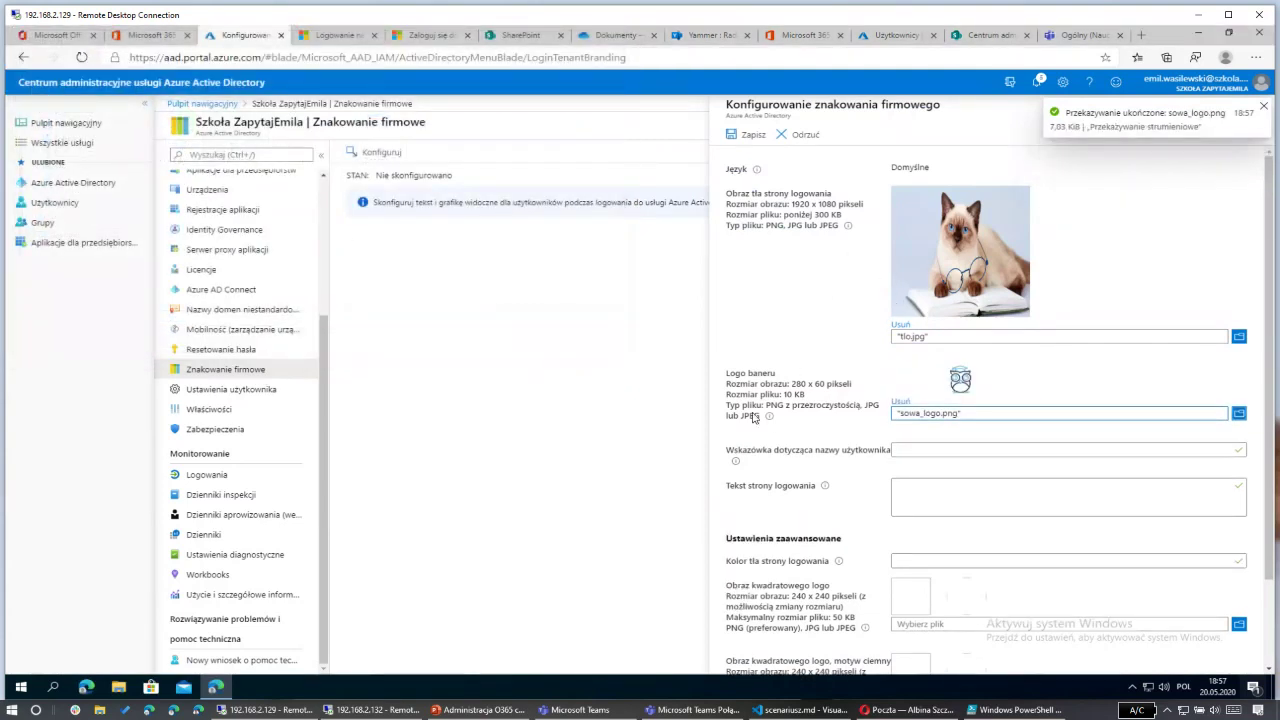
{"action": "left_click_drag", "start_coordinate": [790, 386], "coordinate": [848, 386]}
{"action": "scroll", "coordinate": [826, 410], "scroll_direction": "down", "scroll_amount": 2}
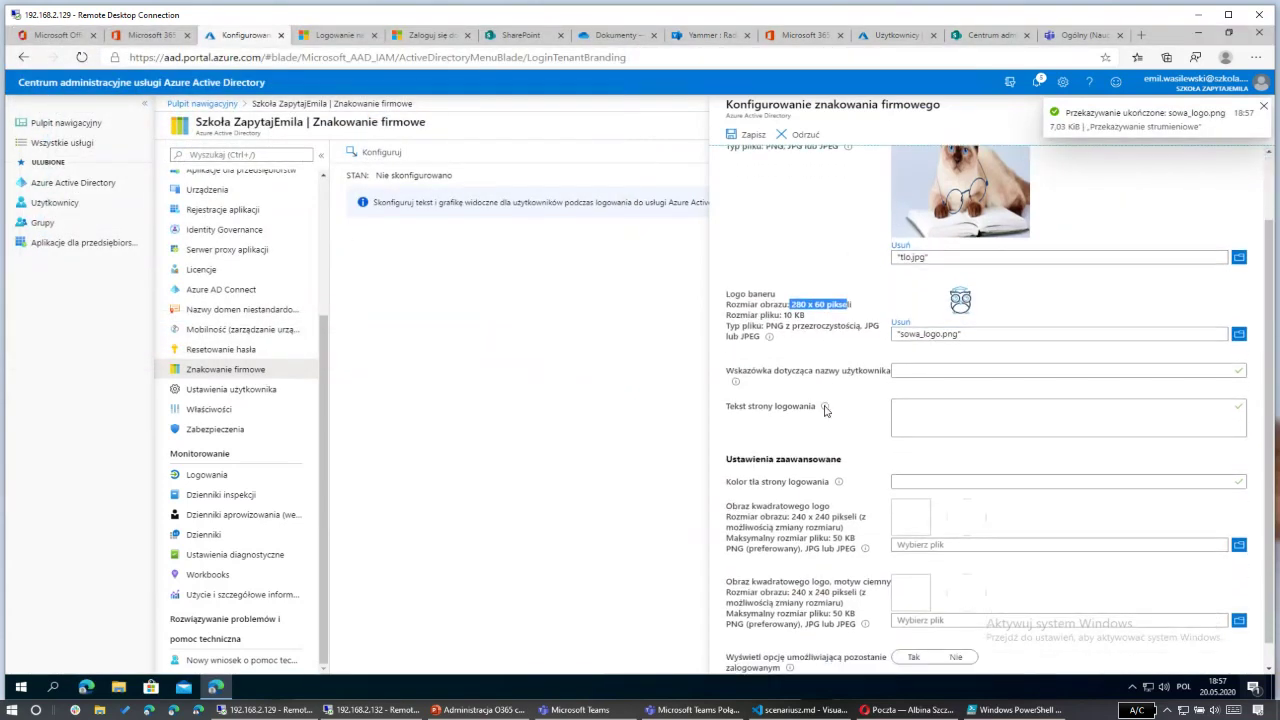
{"action": "scroll", "coordinate": [805, 403], "scroll_direction": "down", "scroll_amount": 1}
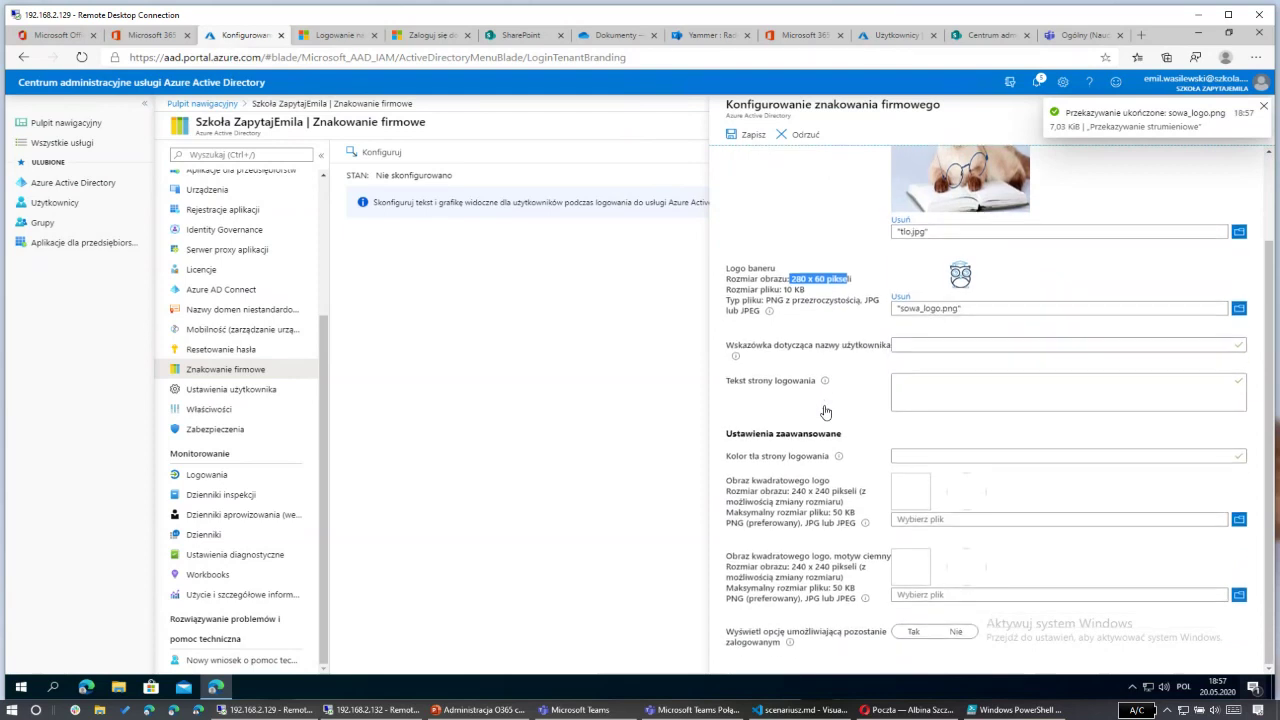
Step: Add sign-in text 'Witaj w Szkole ZapytajEmila', set stay-signed-in option to Tak, and save the branding
{"action": "left_click", "coordinate": [988, 384]}
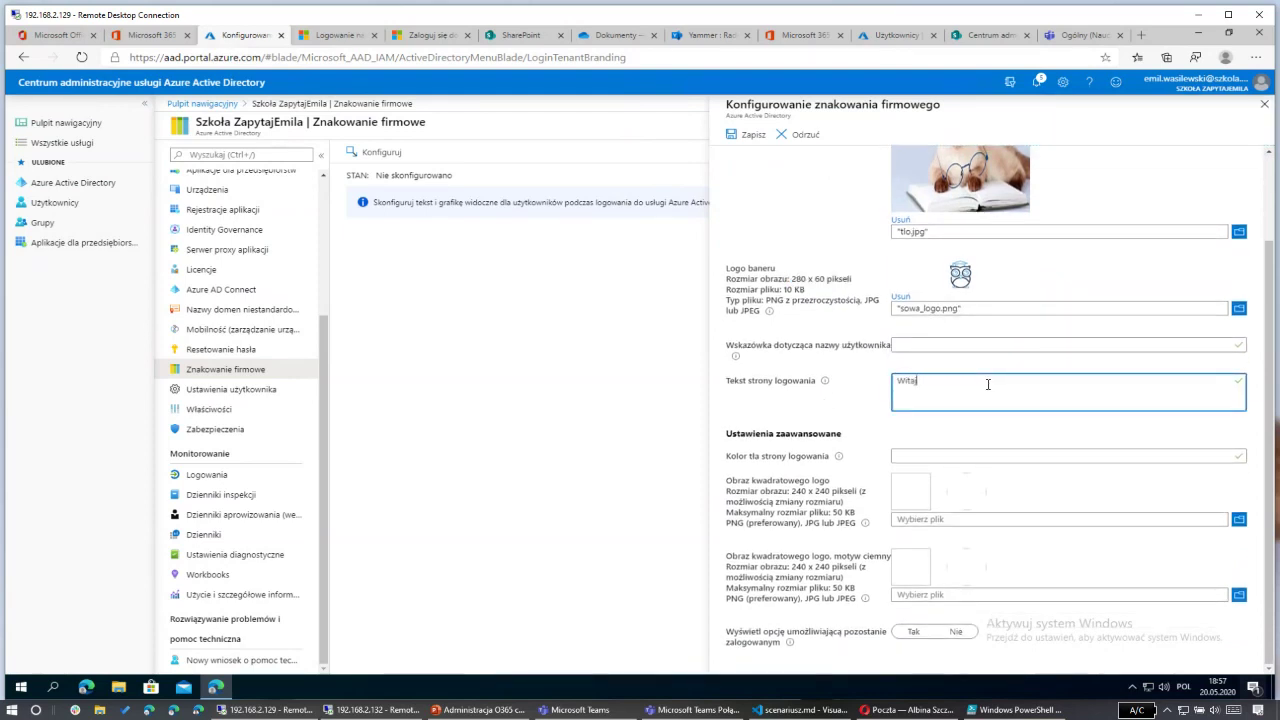
{"action": "type", "text": "Witaj w Szkole ZapytajEmila"}
{"action": "left_click", "coordinate": [863, 407]}
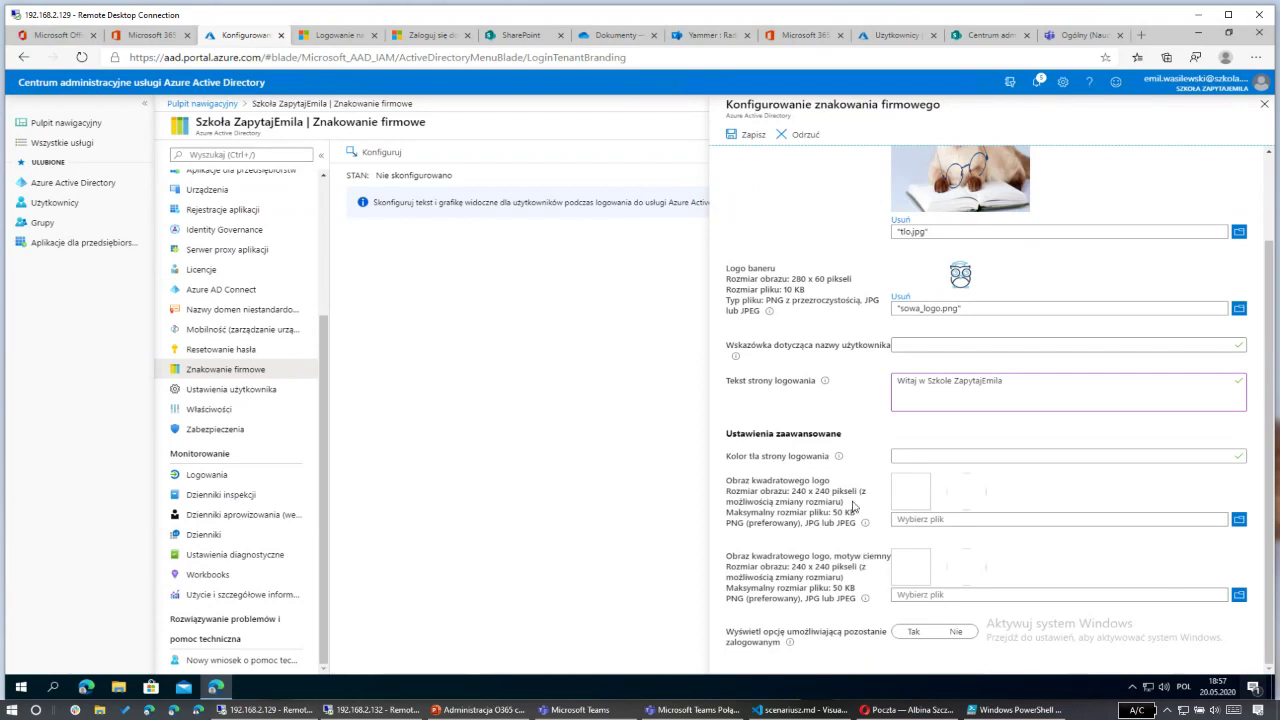
{"action": "left_click", "coordinate": [908, 634]}
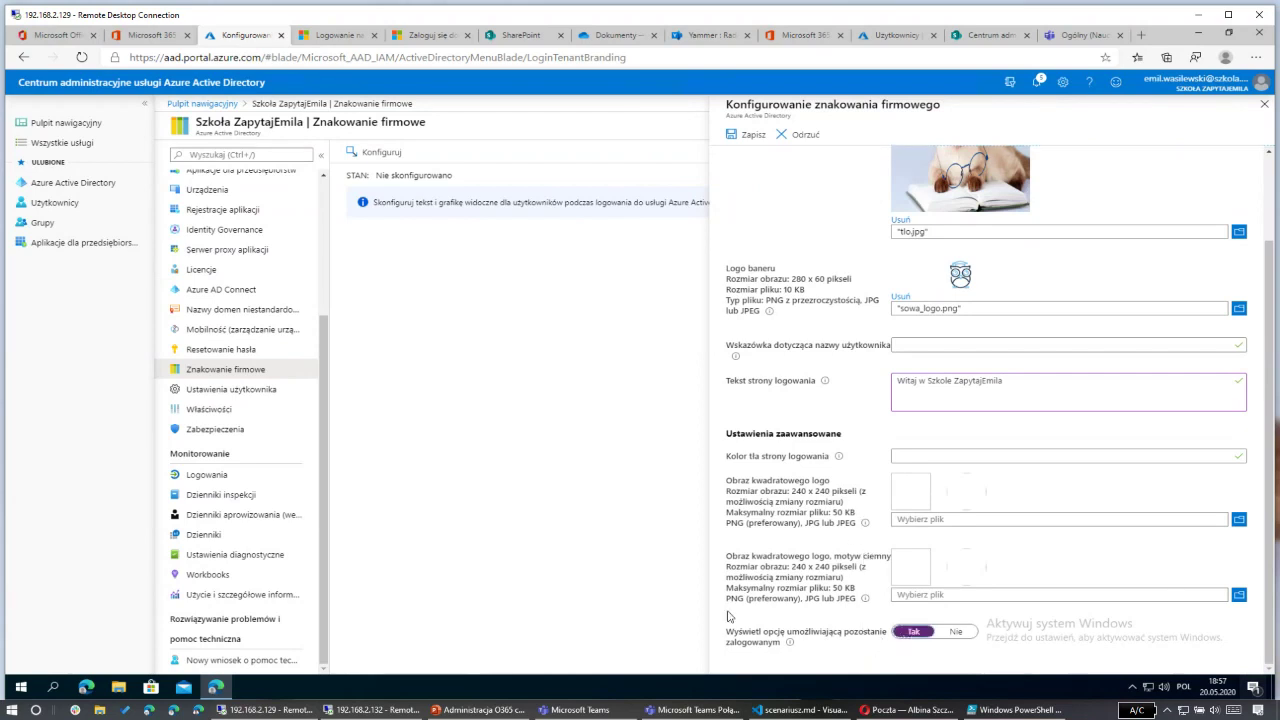
{"action": "scroll", "coordinate": [790, 300], "scroll_direction": "up", "scroll_amount": 2}
{"action": "left_click", "coordinate": [749, 134]}
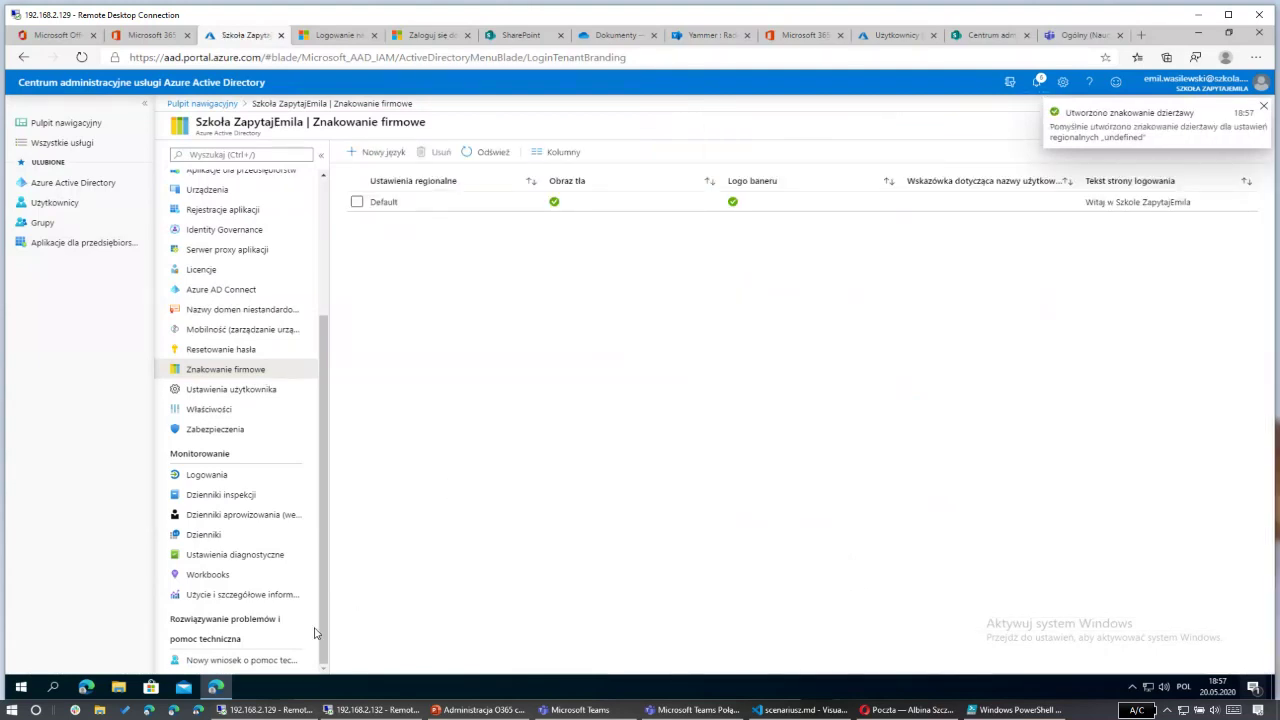
Step: Open portal.office365.com in a Chrome incognito window and submit the admin account e-mail
{"action": "key", "text": "super"}
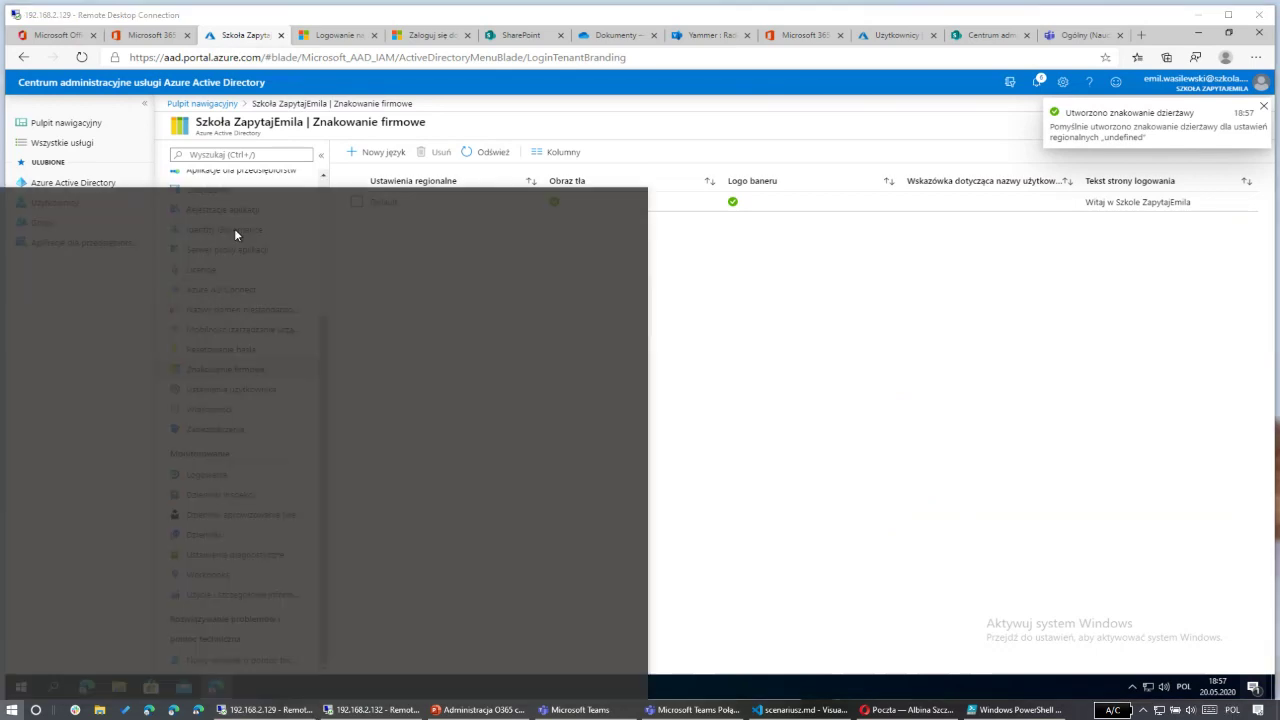
{"action": "right_click", "coordinate": [303, 249]}
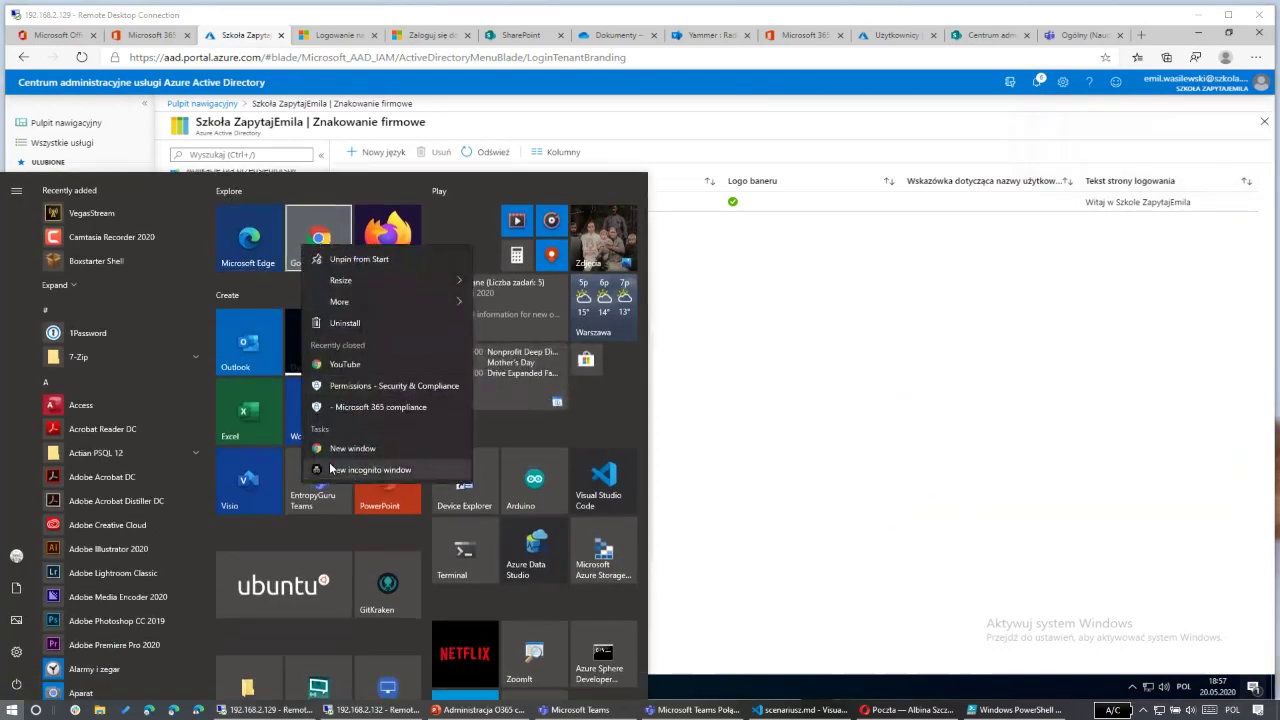
{"action": "left_click", "coordinate": [697, 441]}
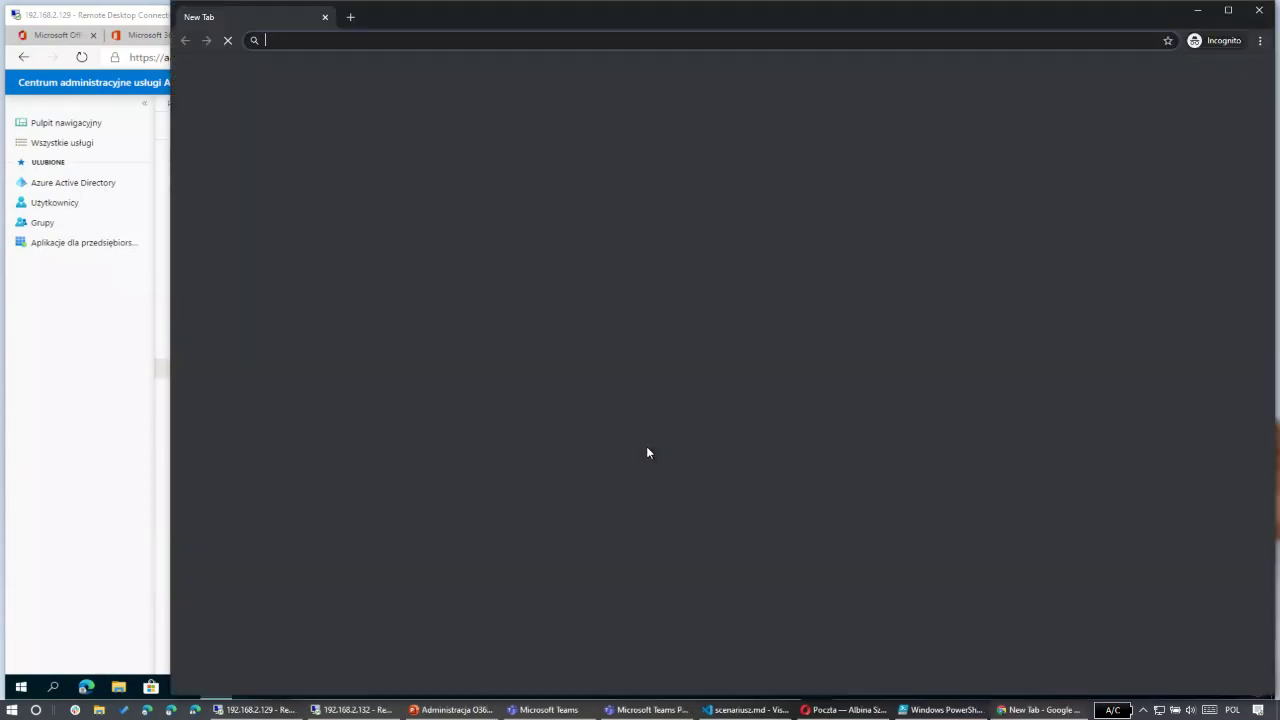
{"action": "type", "text": "po"}
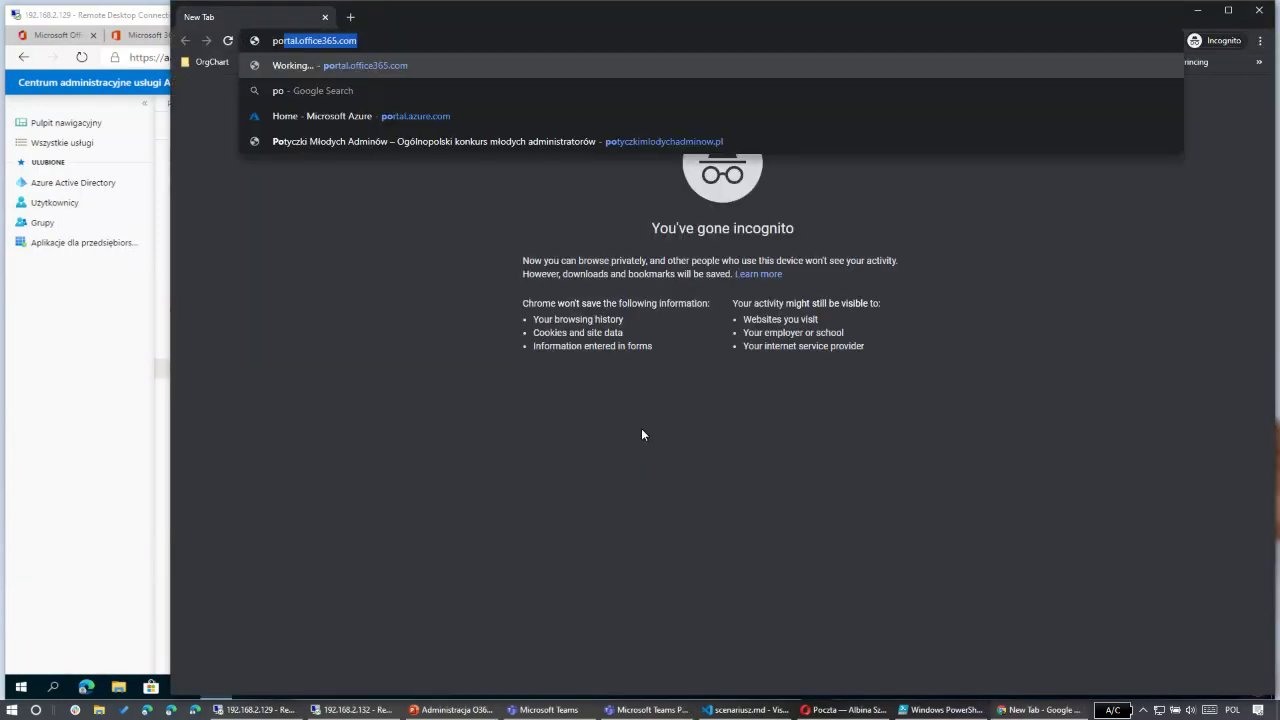
{"action": "key", "text": "Return"}
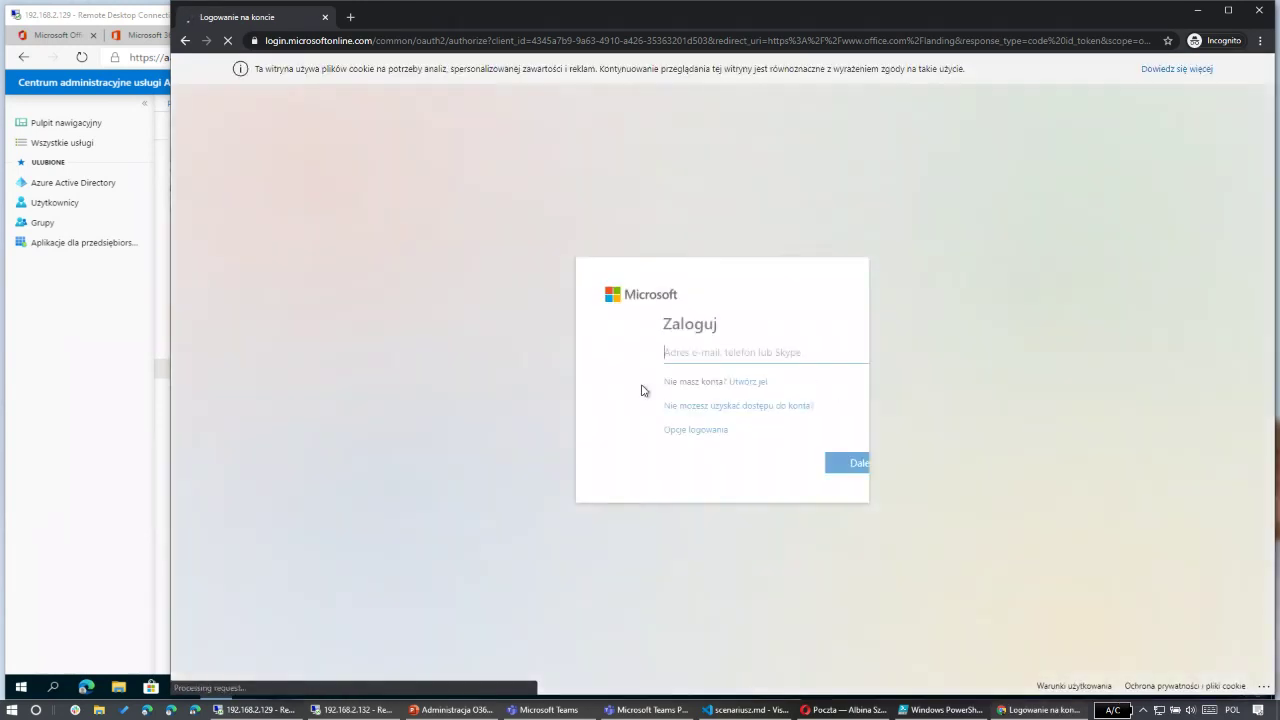
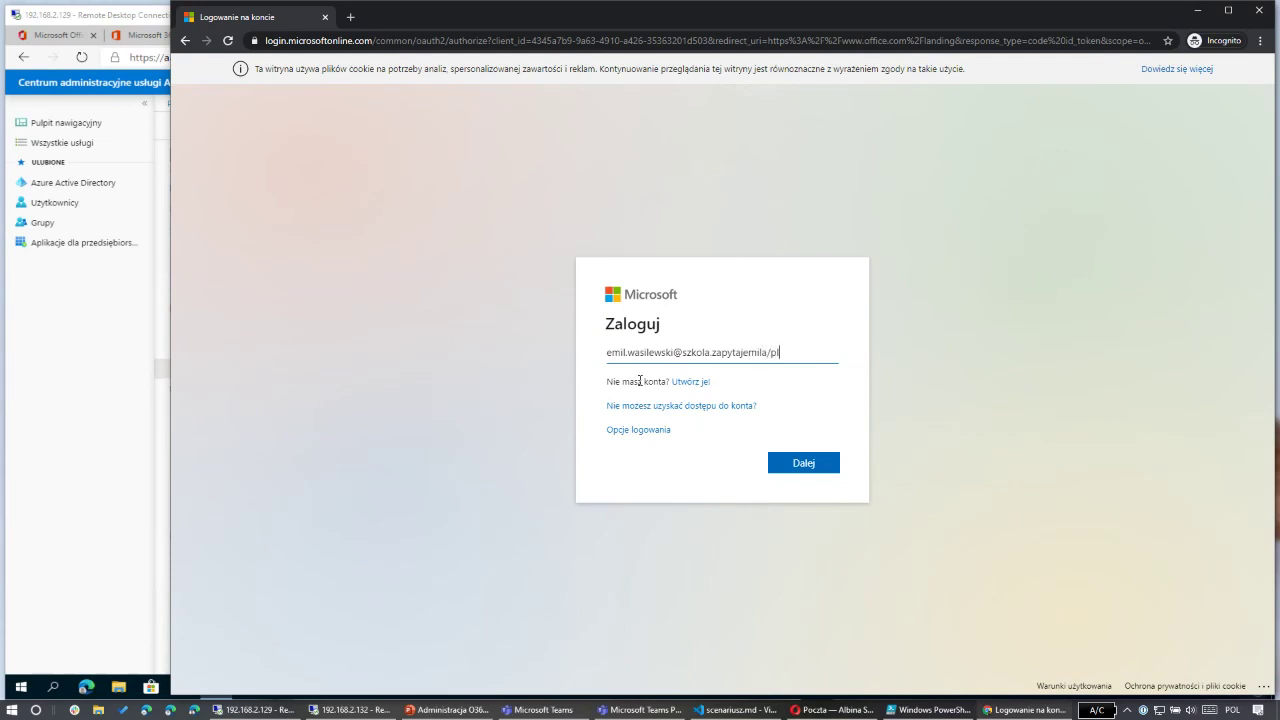
{"action": "key", "text": "Return"}
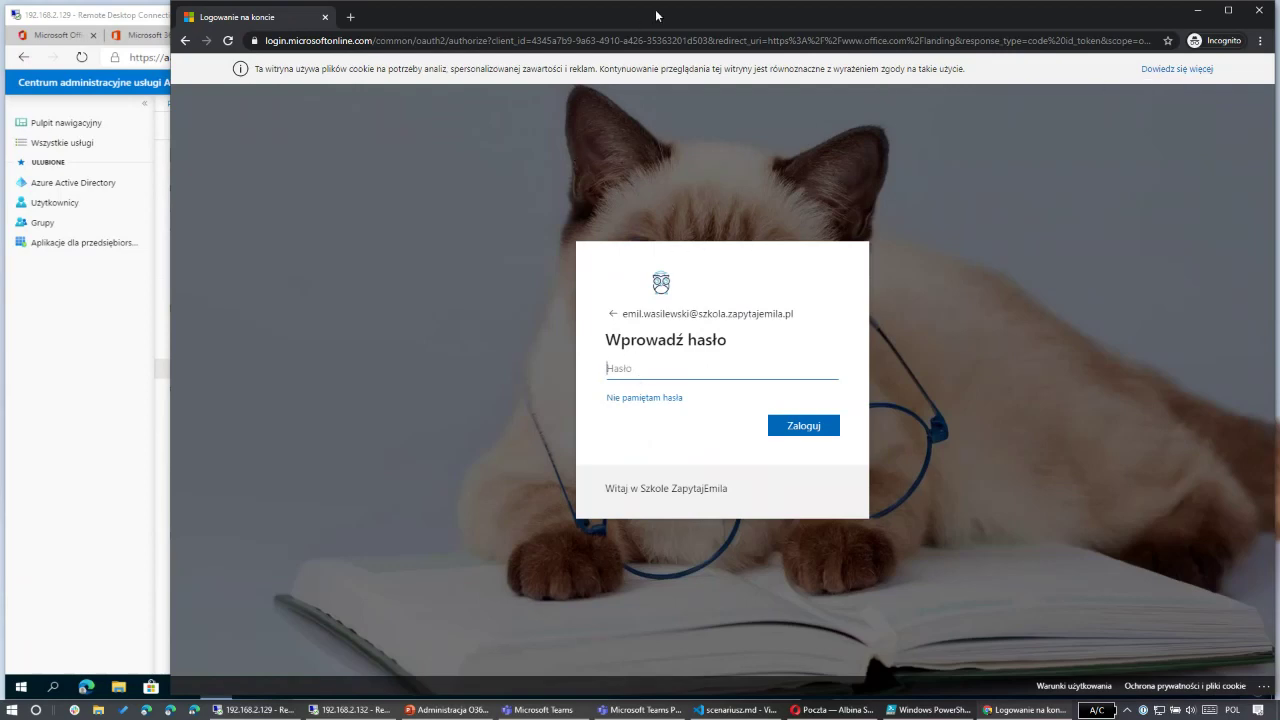
Step: Shrink the branded sign-in window, open the Default branding in Azure, then switch to the Teams call
{"action": "left_click_drag", "start_coordinate": [657, 15], "coordinate": [562, 40]}
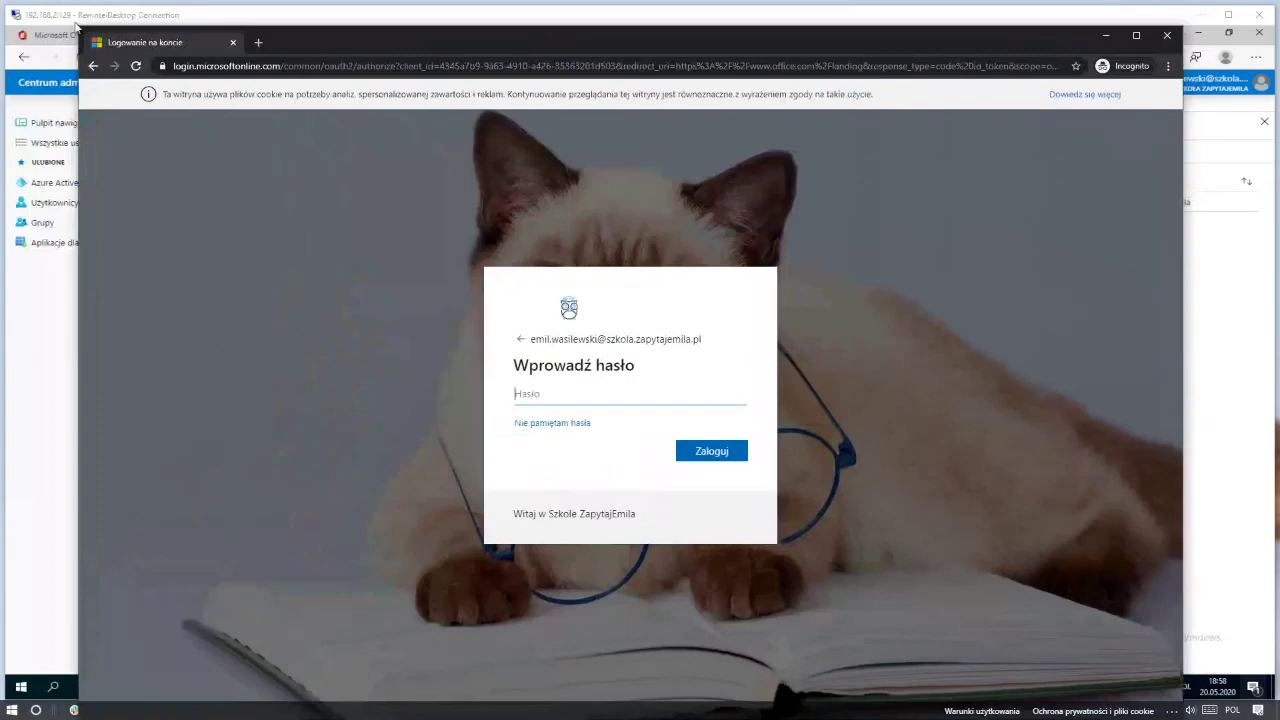
{"action": "left_click_drag", "start_coordinate": [75, 22], "coordinate": [557, 215]}
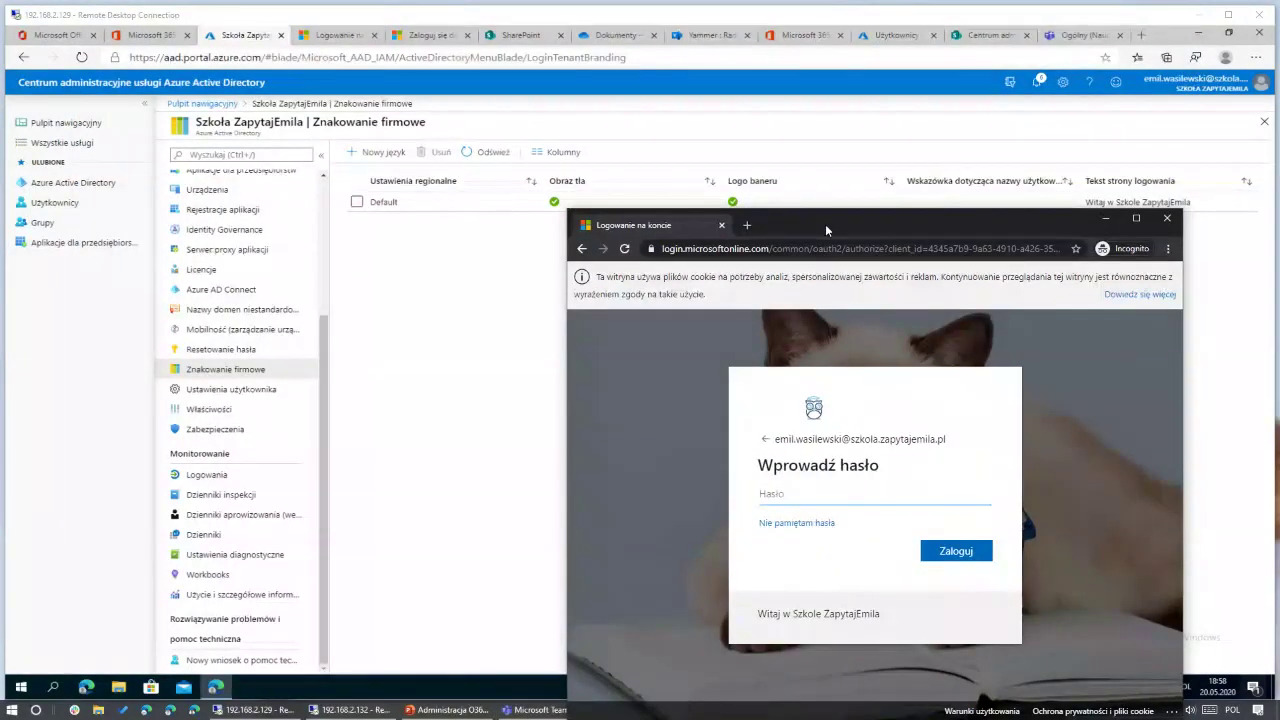
{"action": "left_click", "coordinate": [265, 90]}
{"action": "left_click", "coordinate": [450, 201]}
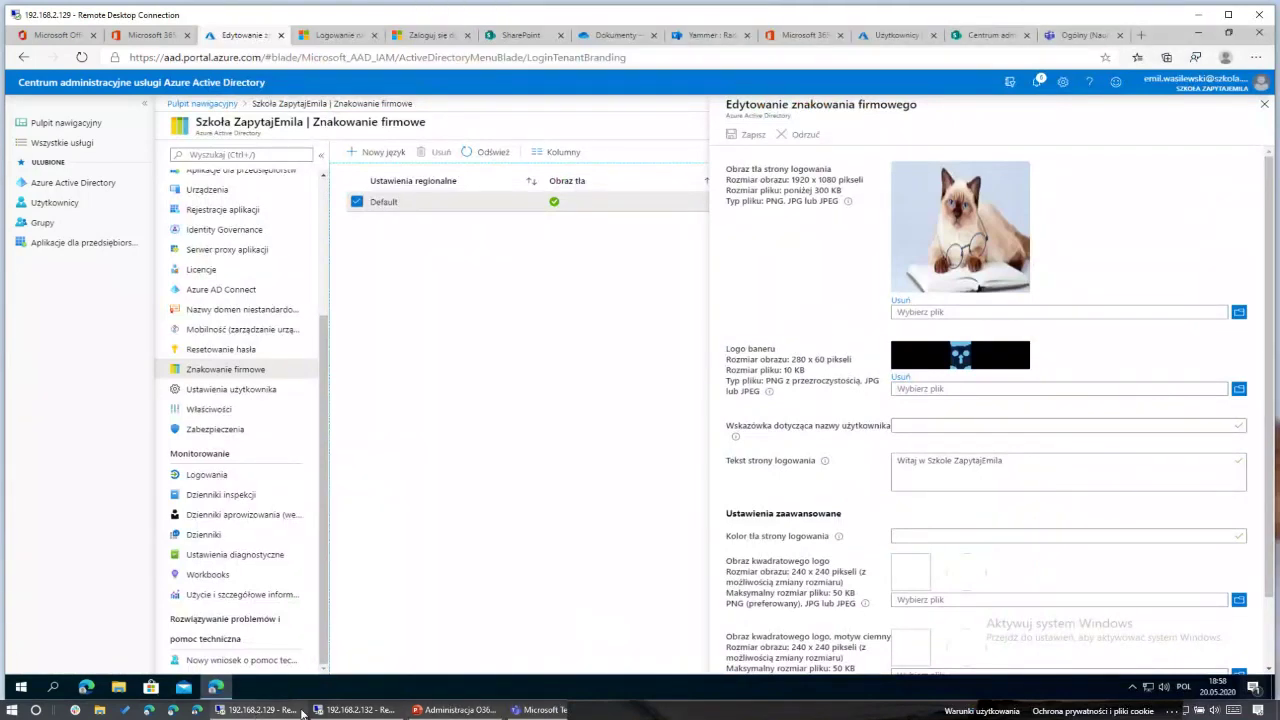
{"action": "left_click", "coordinate": [540, 710]}
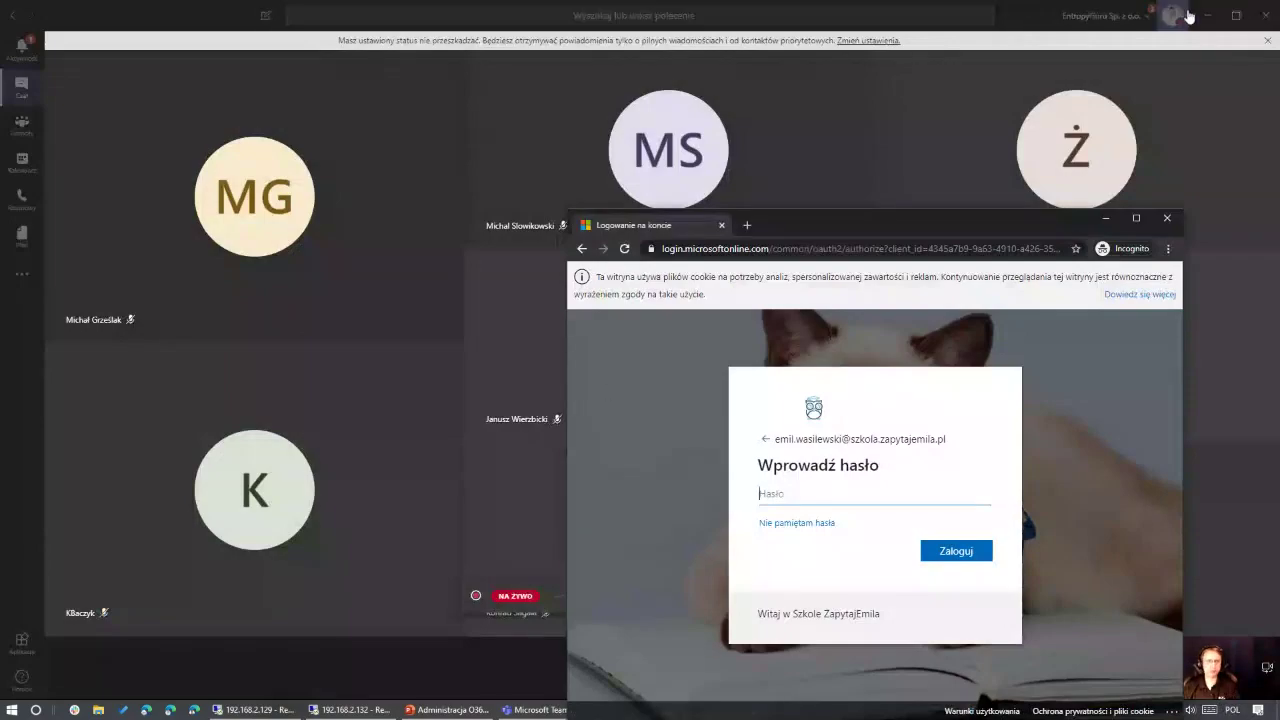
Step: Minimize Teams, maximize the sign-in window, and point out the Witaj w Szkole ZapytajEmila welcome text
{"action": "left_click", "coordinate": [1205, 16]}
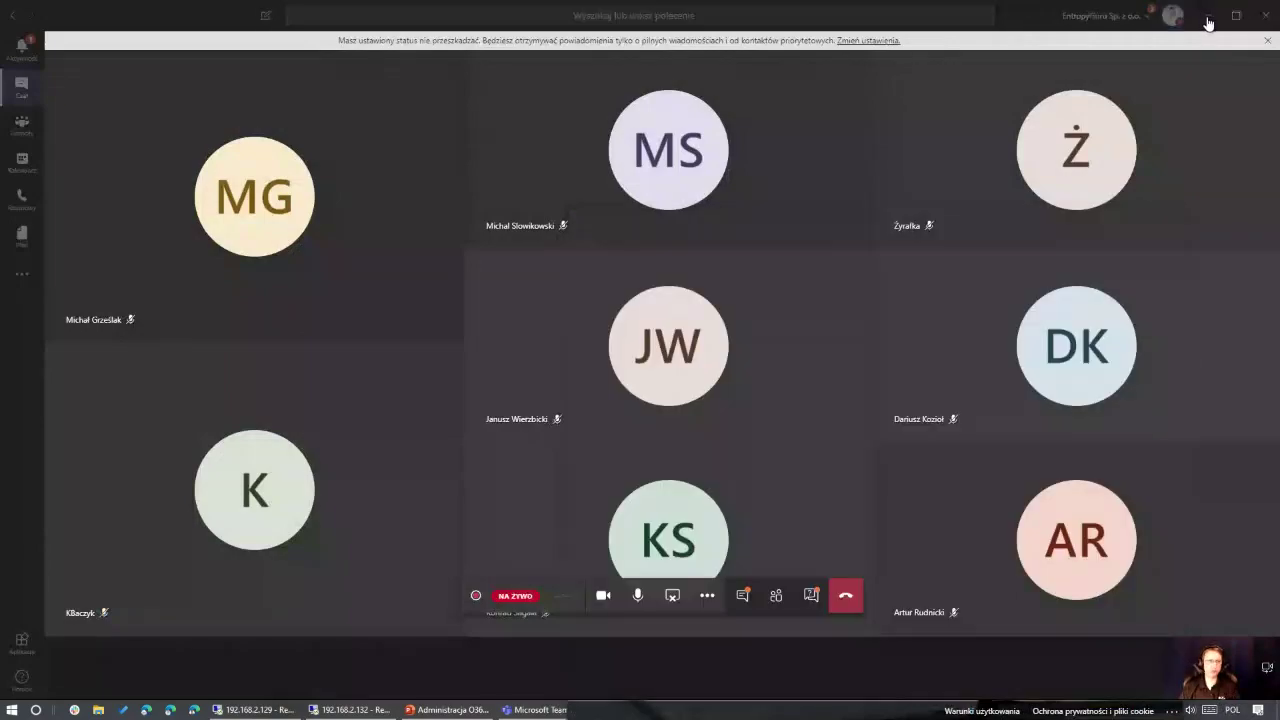
{"action": "left_click_drag", "start_coordinate": [812, 231], "coordinate": [512, 115]}
{"action": "double_click", "coordinate": [512, 115]}
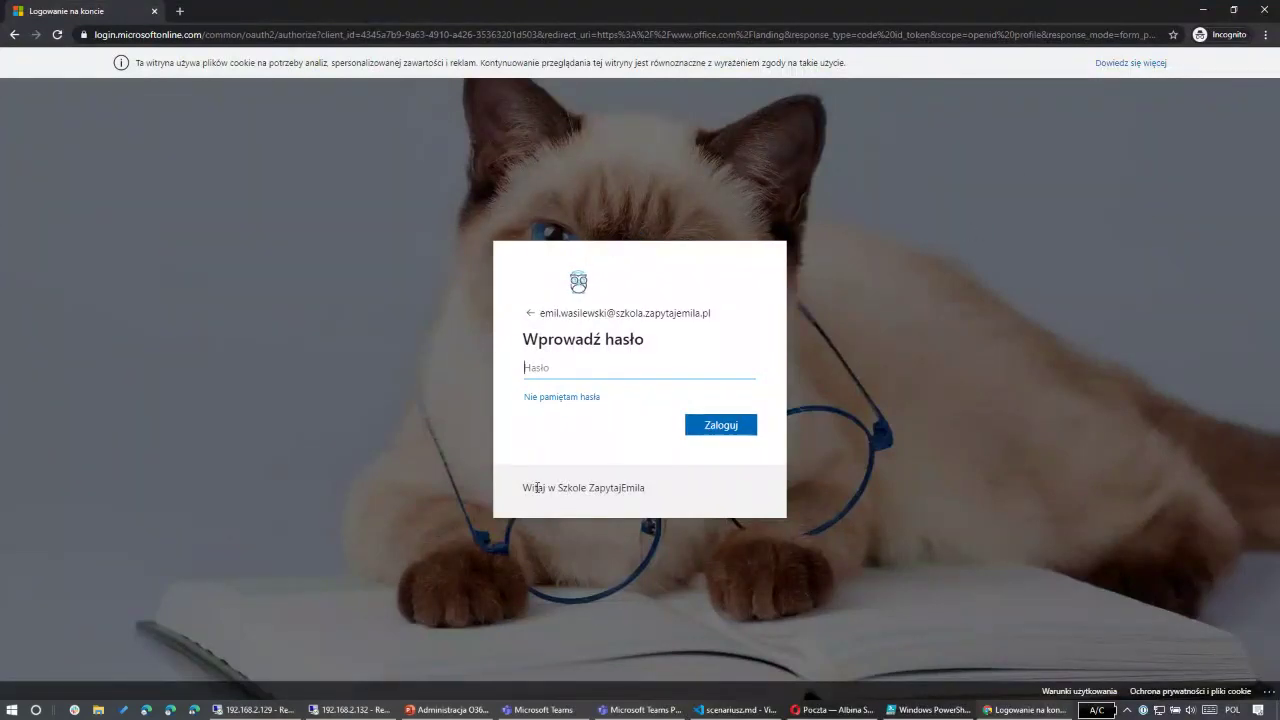
{"action": "left_click_drag", "start_coordinate": [537, 488], "coordinate": [654, 497]}
{"action": "left_click", "coordinate": [647, 505]}
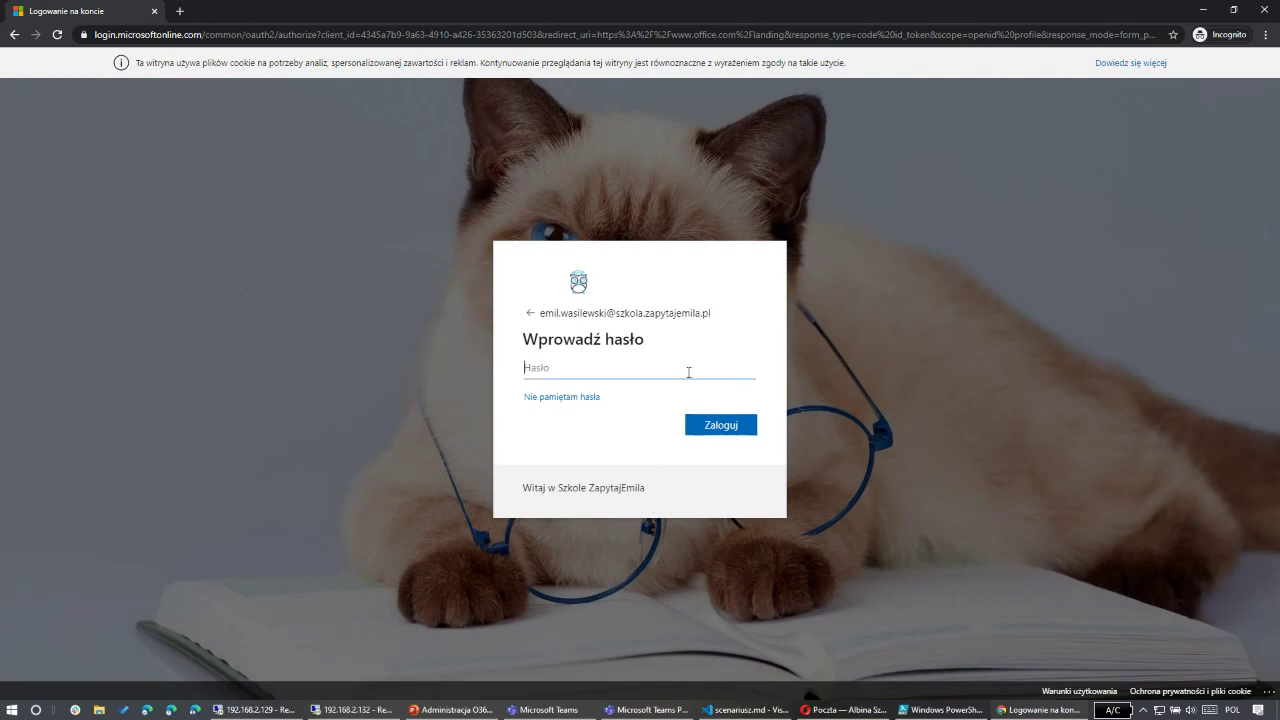
Step: Try a password, then a made-up school username to get the invalid-username error, and close the incognito window
{"action": "type", "text": "••••••••••••••"}
{"action": "left_click", "coordinate": [733, 428]}
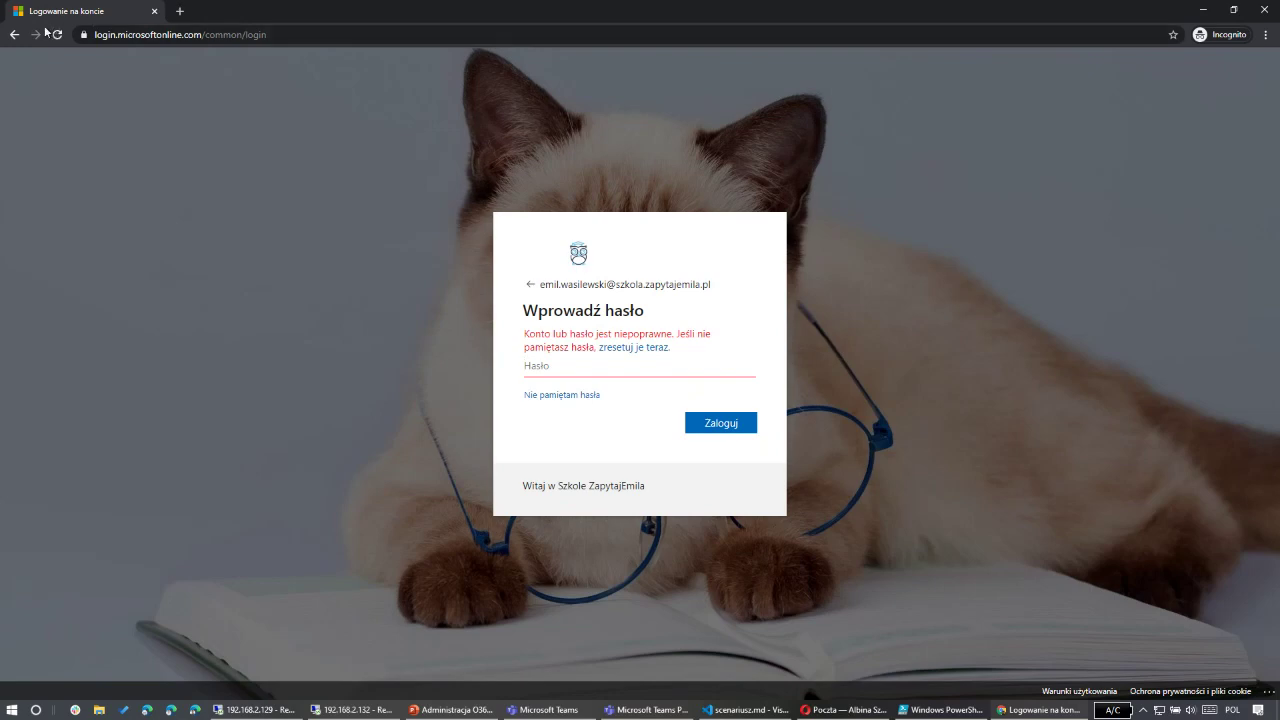
{"action": "left_click", "coordinate": [14, 36]}
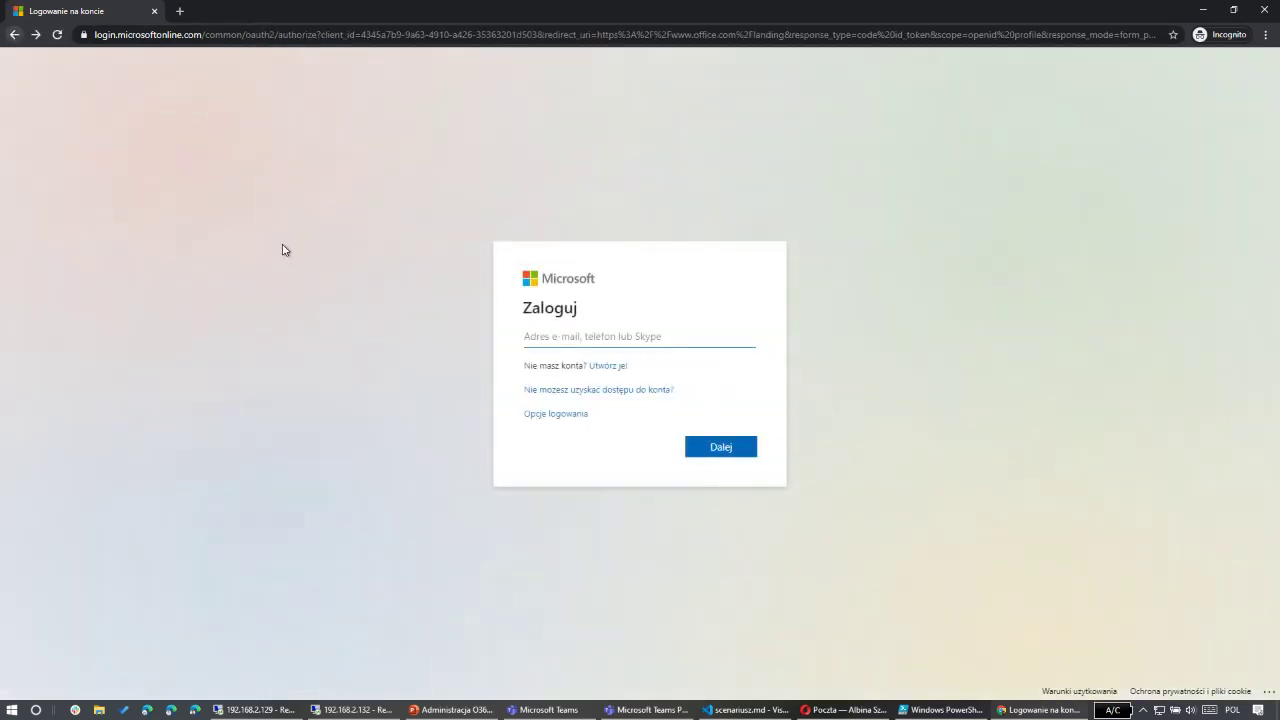
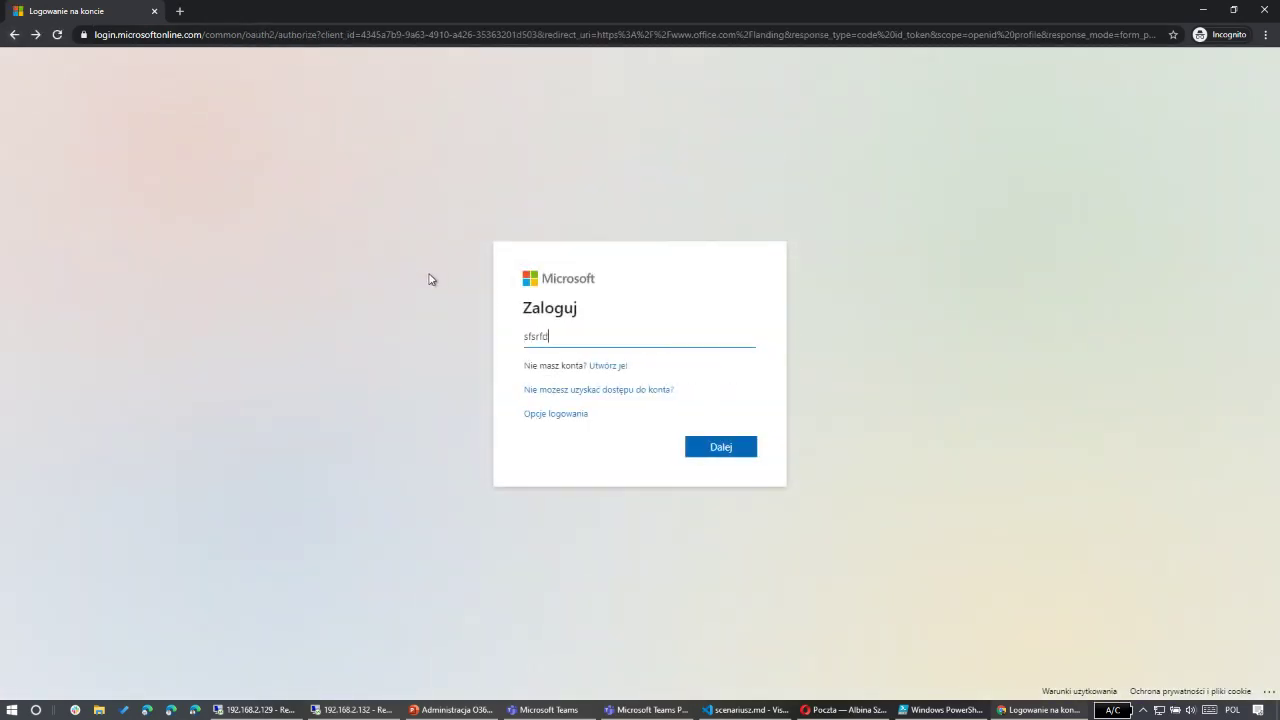
{"action": "key", "text": "Return"}
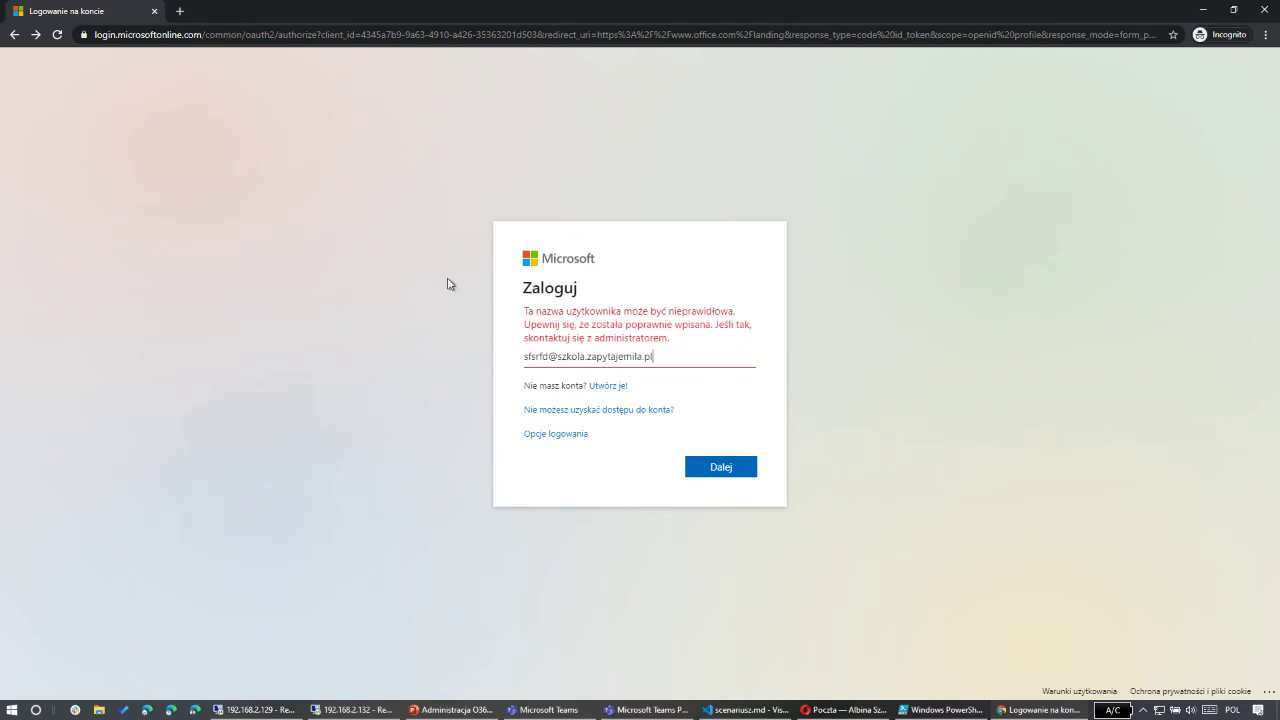
{"action": "left_click", "coordinate": [1265, 15]}
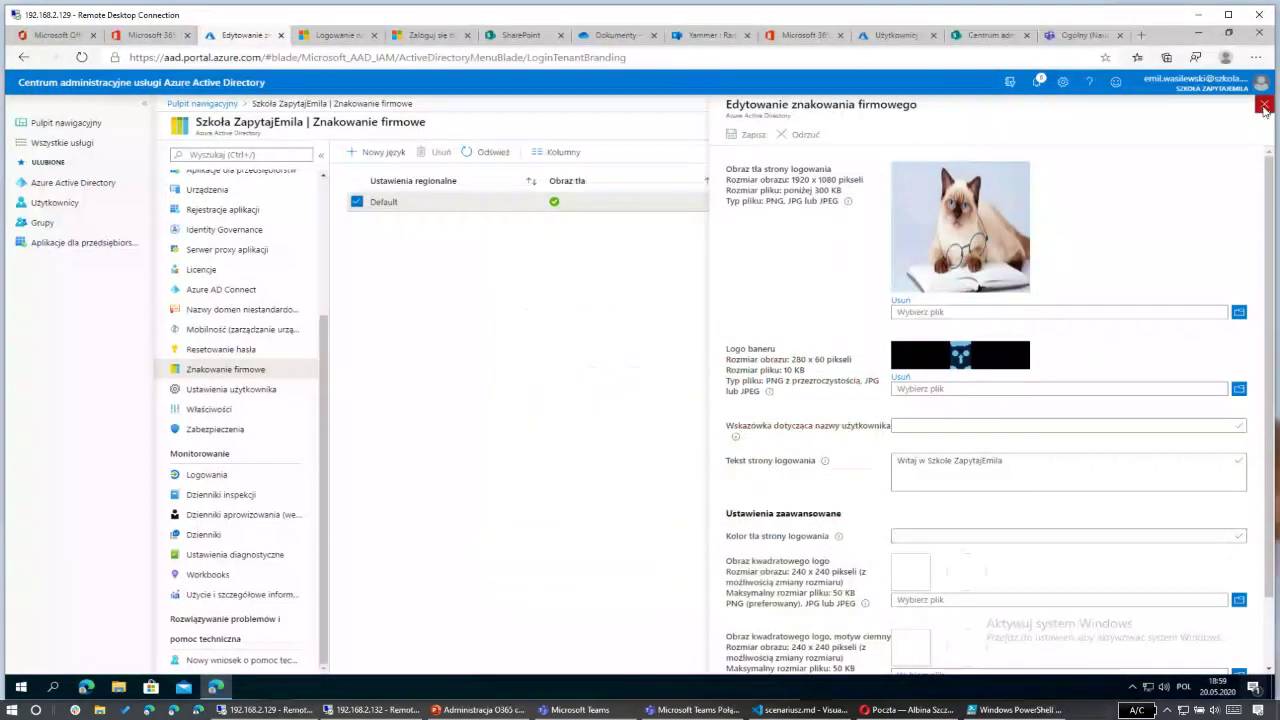
Step: Close the company branding editor, reopen the All users list, then go to Microsoft 365 active users
{"action": "left_click", "coordinate": [1264, 106]}
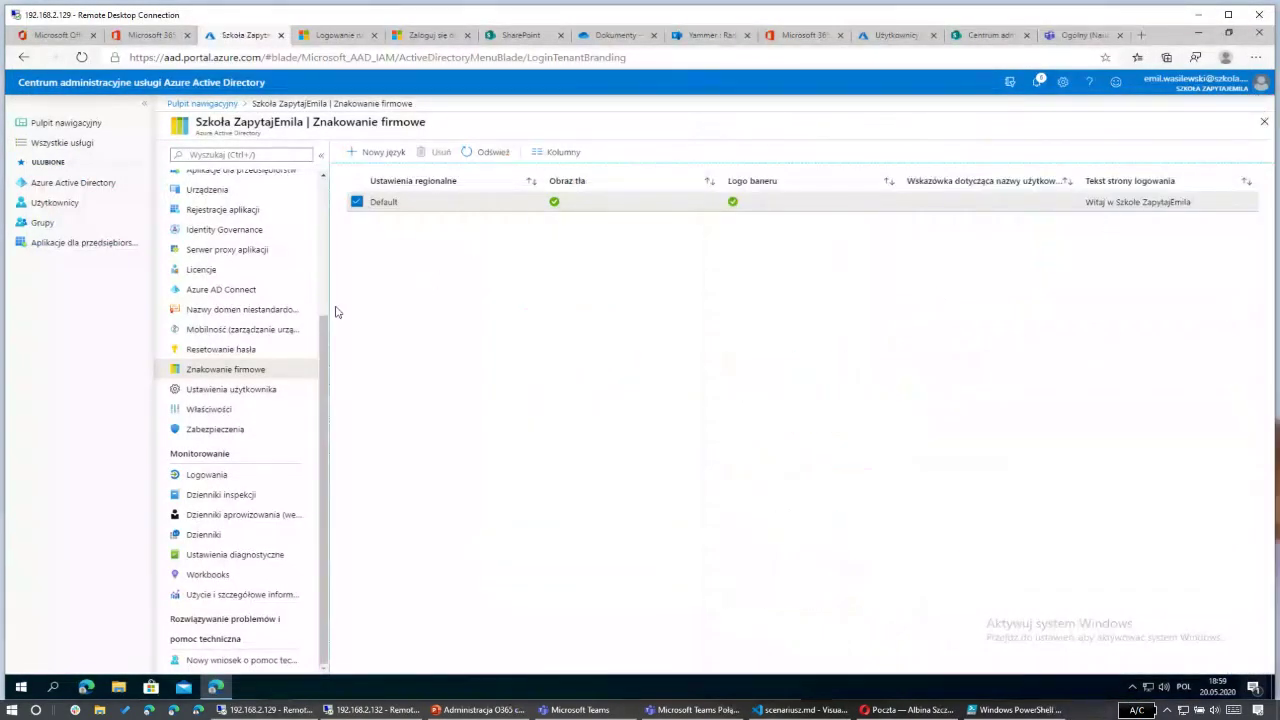
{"action": "scroll", "coordinate": [250, 334], "scroll_direction": "up", "scroll_amount": 3}
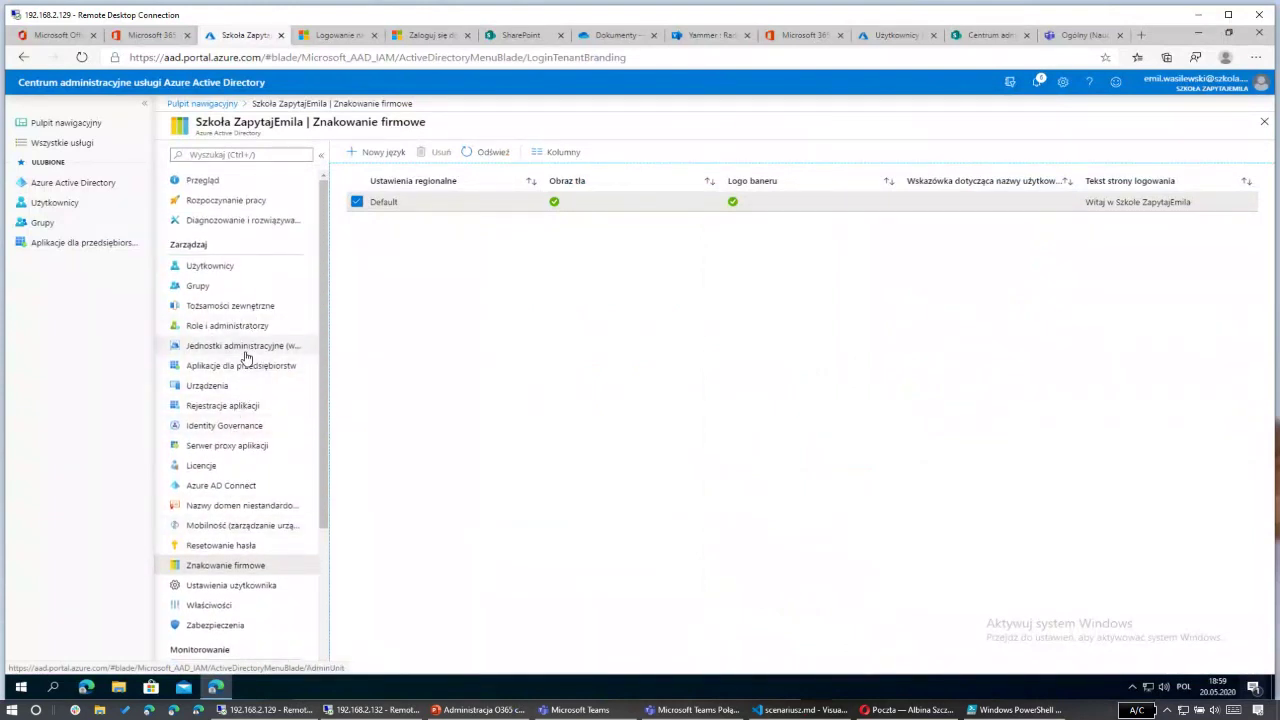
{"action": "left_click", "coordinate": [233, 267]}
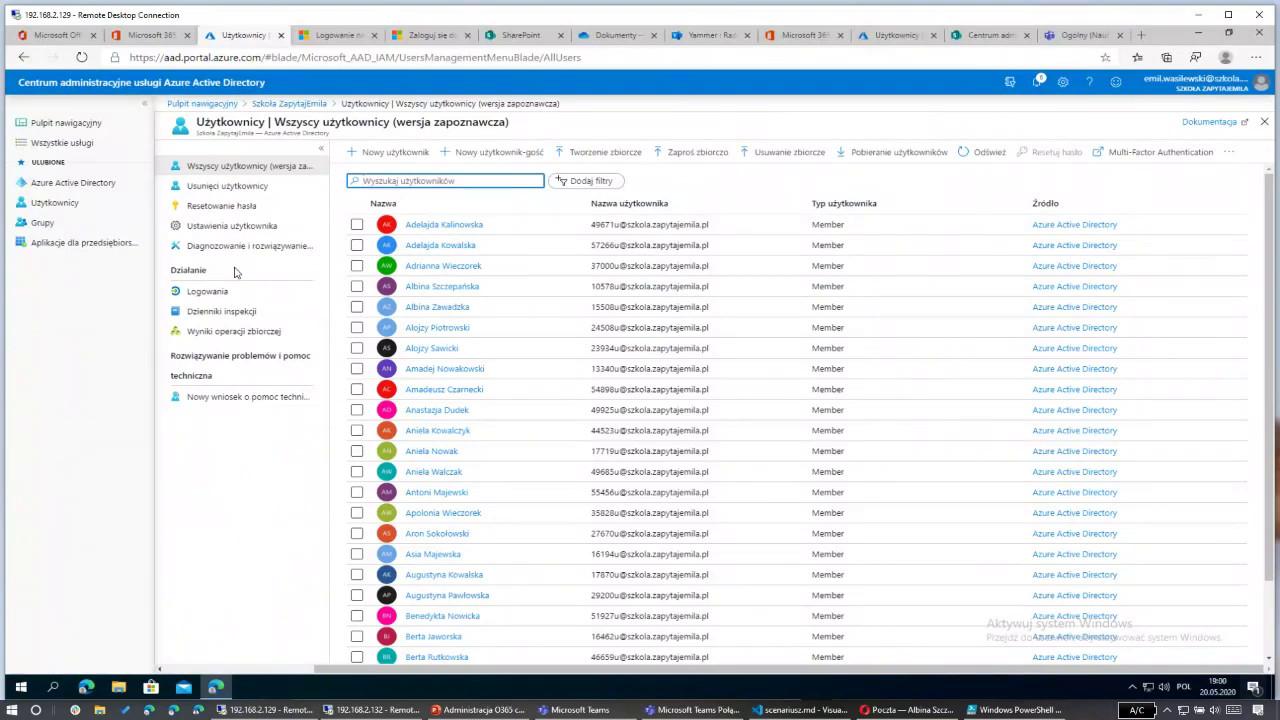
{"action": "left_click", "coordinate": [147, 37]}
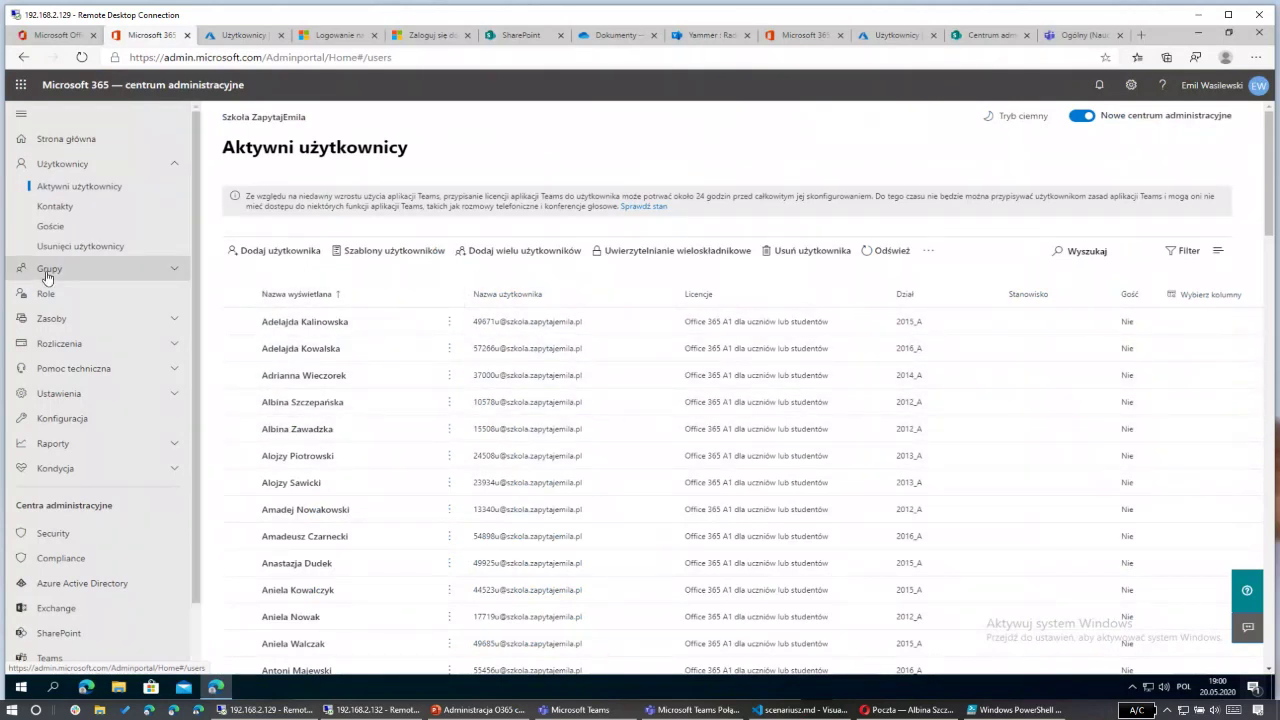
Step: From the Groups list, check the 16 members of Rocznik 2012 Oddział A, then close its details
{"action": "left_click", "coordinate": [98, 274]}
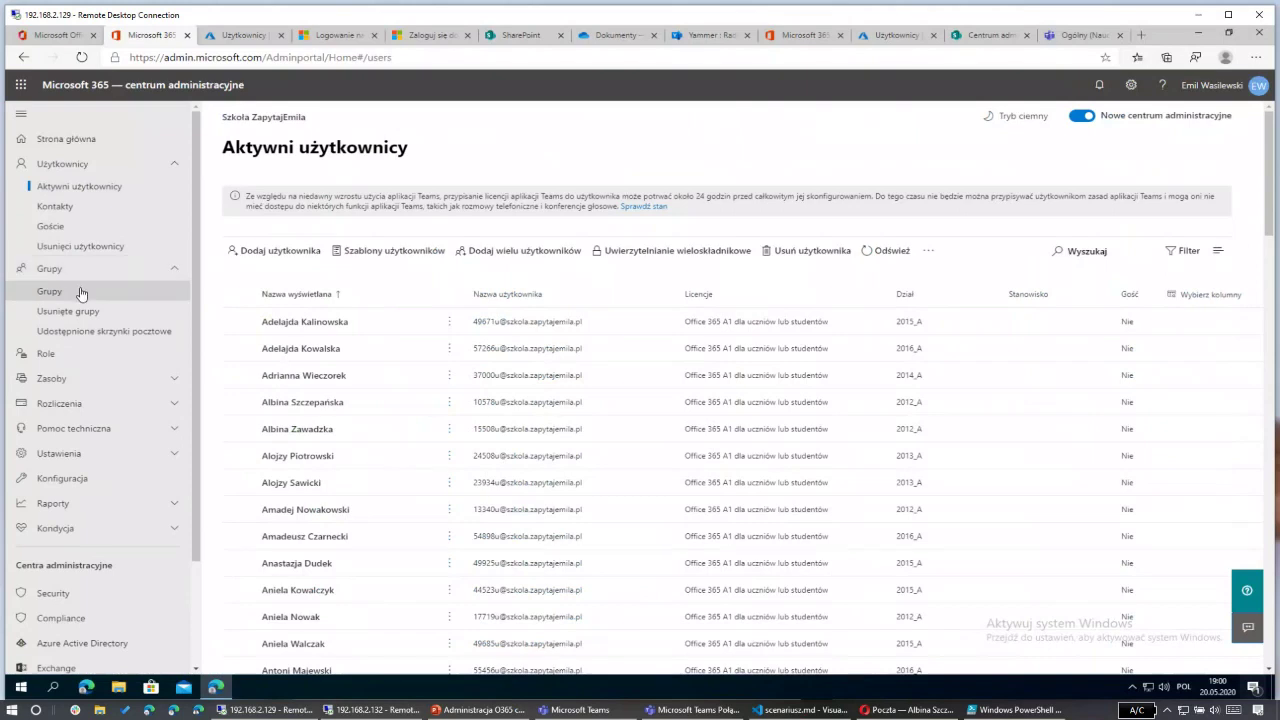
{"action": "left_click", "coordinate": [81, 293]}
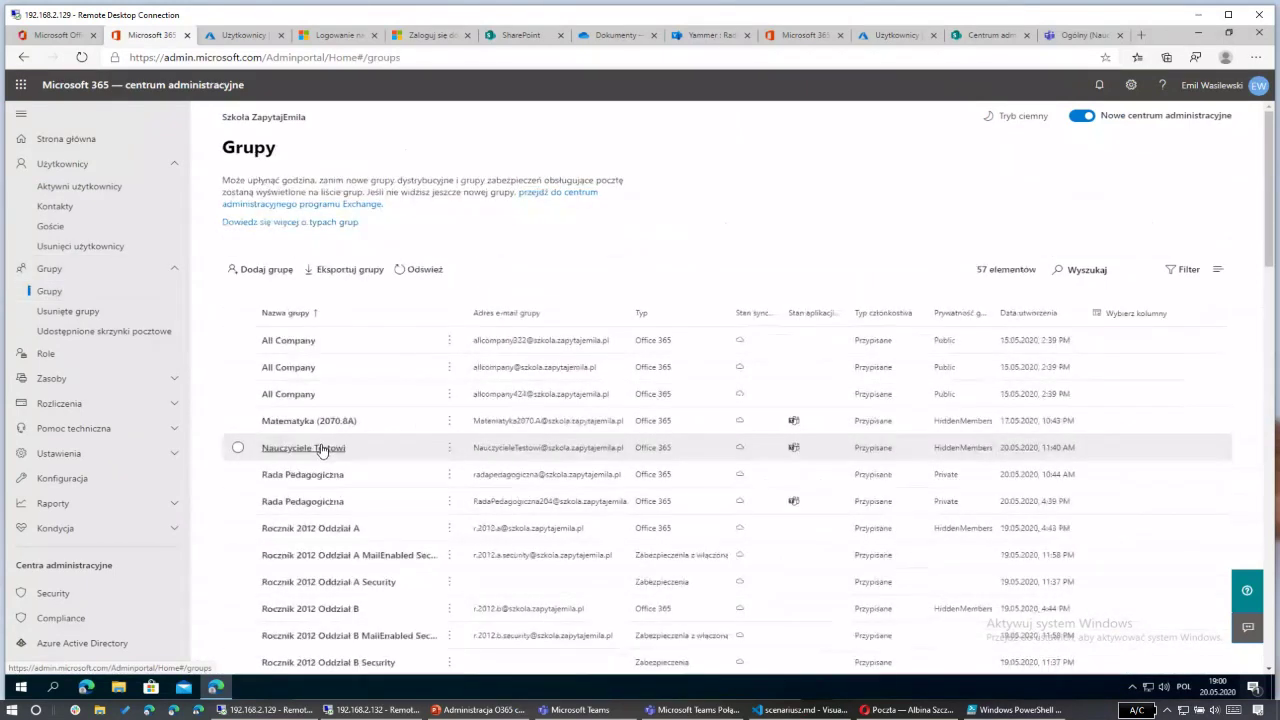
{"action": "left_click", "coordinate": [311, 530]}
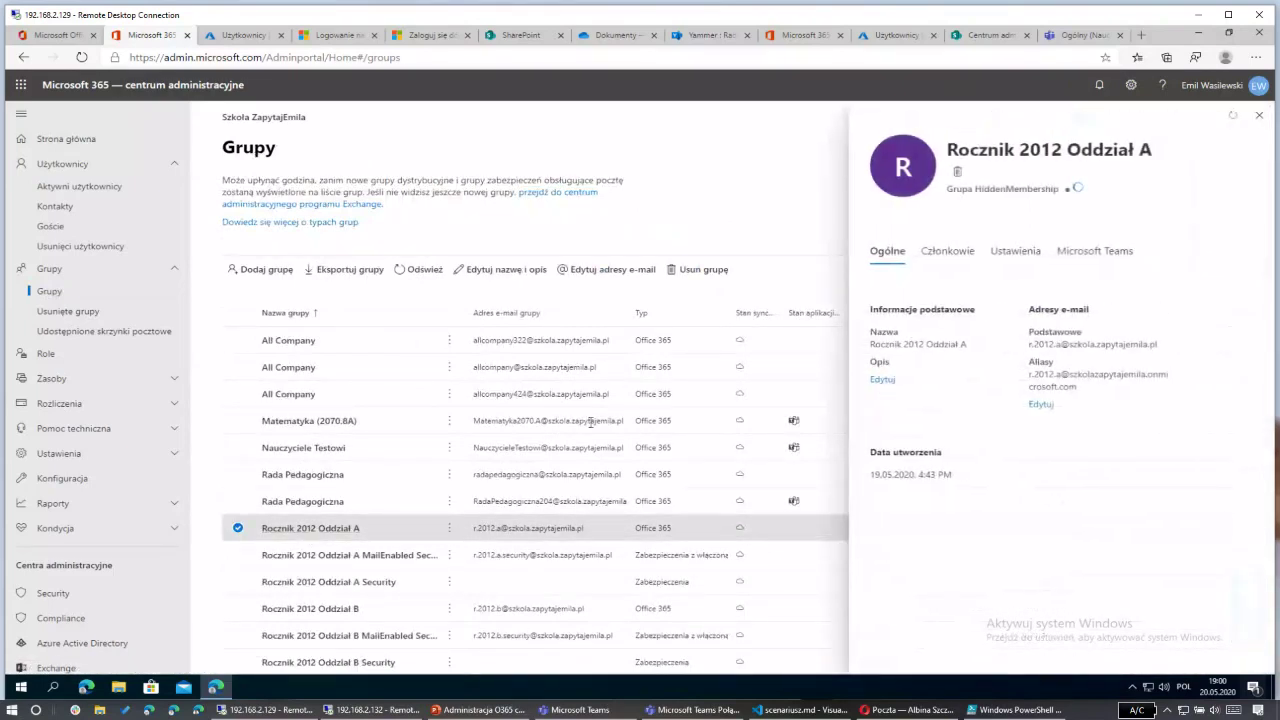
{"action": "left_click", "coordinate": [953, 254]}
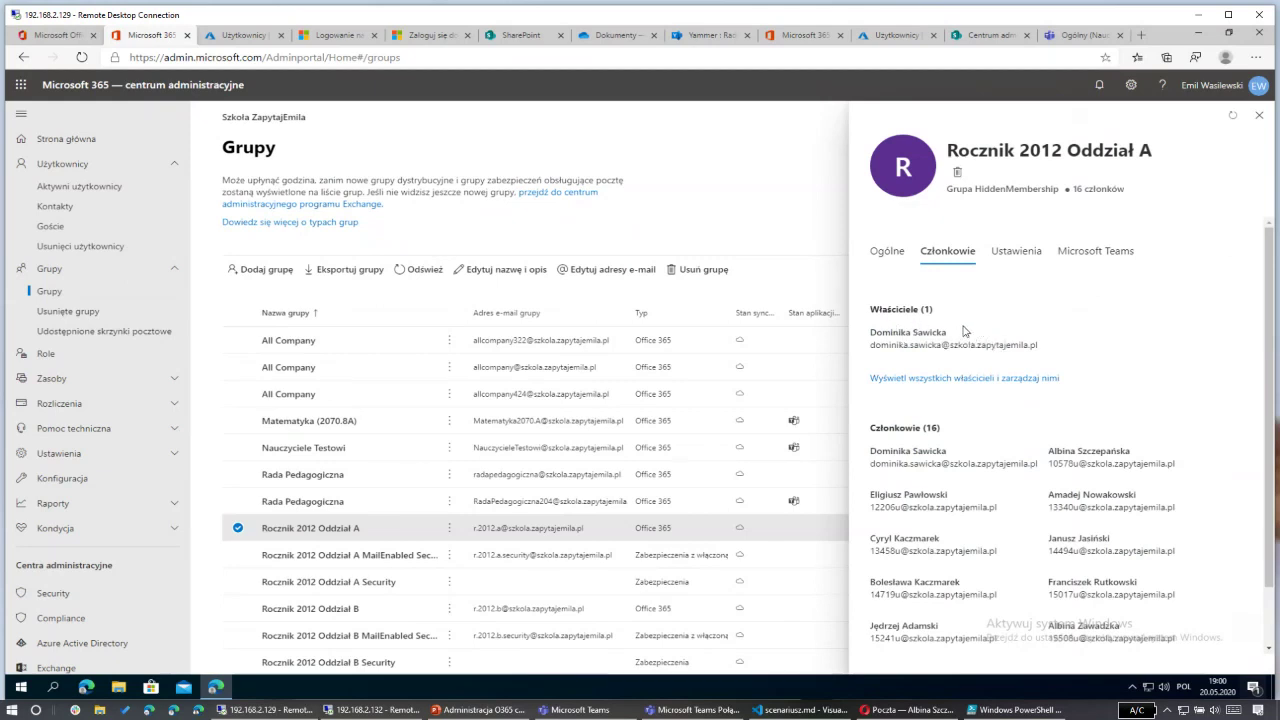
{"action": "left_click", "coordinate": [1260, 118]}
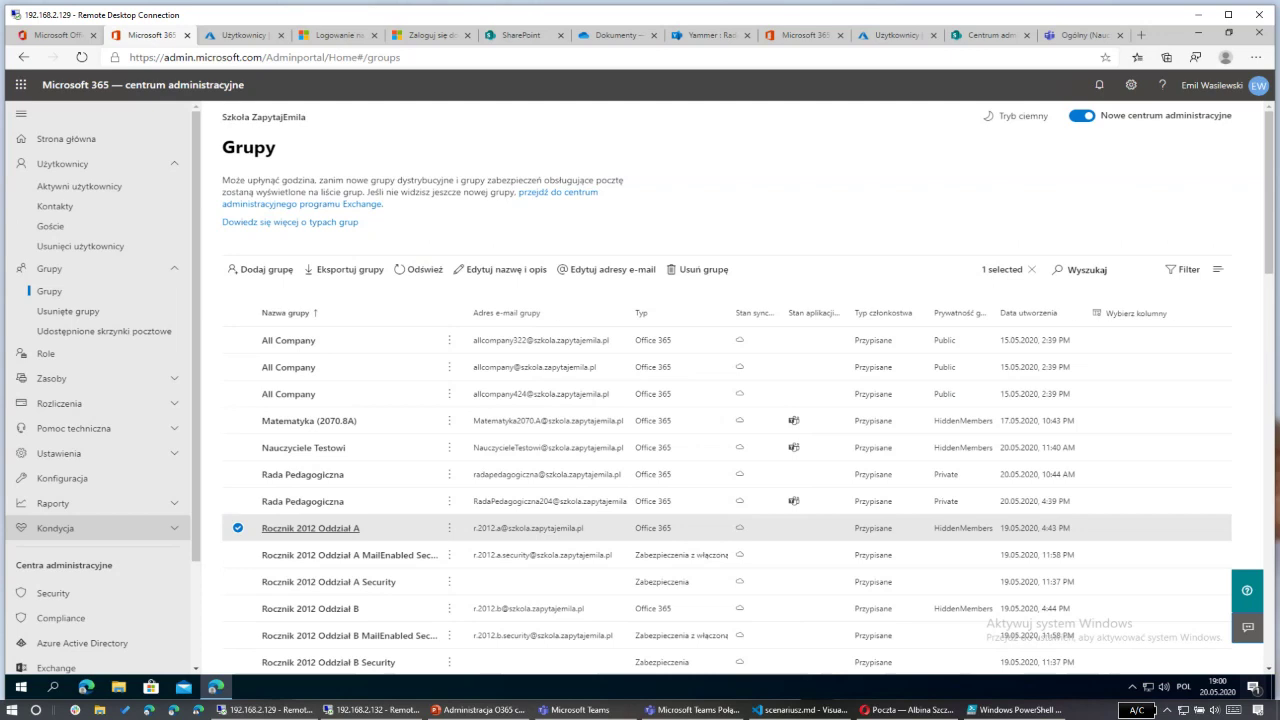
Step: In the test user's 192.168.2.132 remote session, minimize Teams and Office and show her Outlook inbox
{"action": "left_click", "coordinate": [386, 712]}
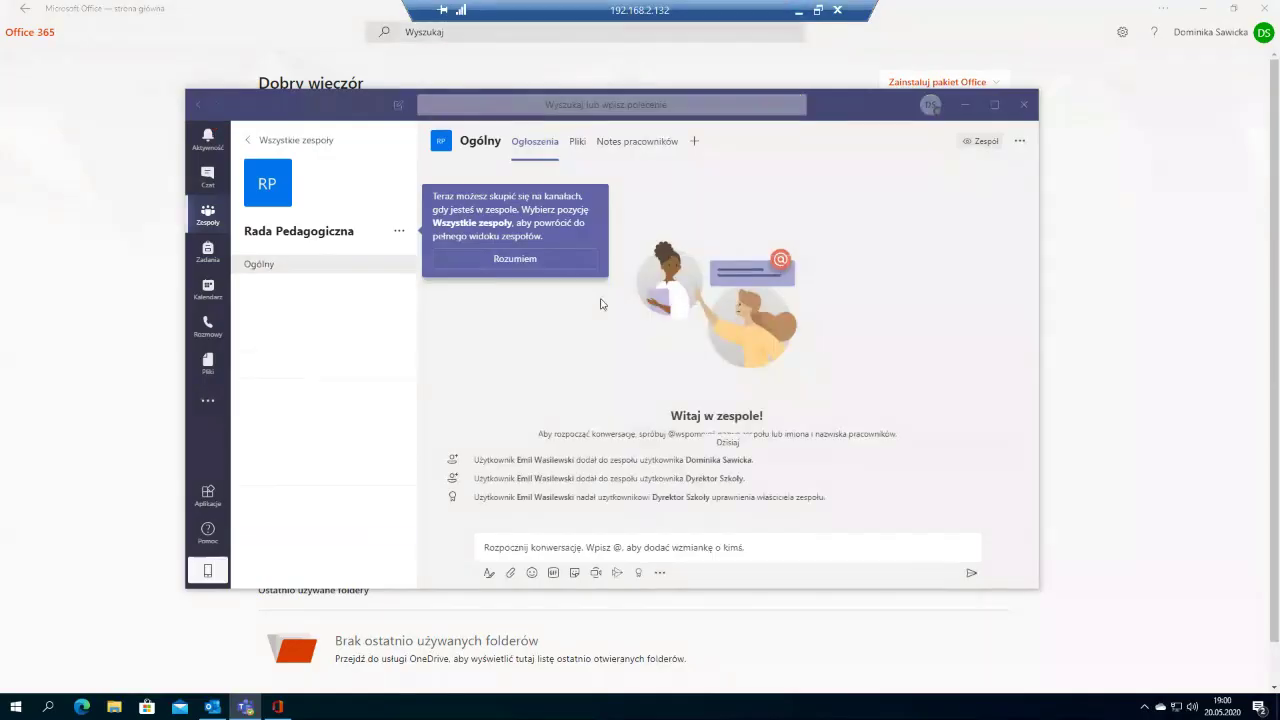
{"action": "left_click", "coordinate": [965, 104]}
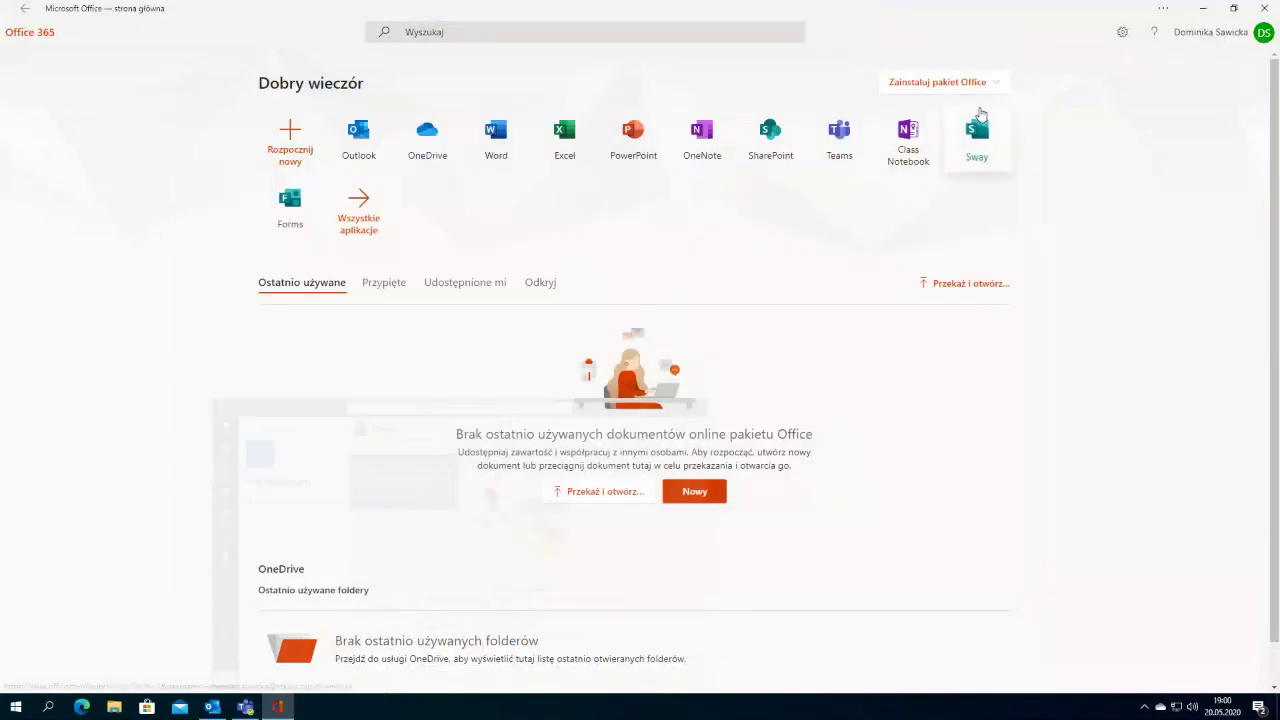
{"action": "left_click", "coordinate": [1202, 9]}
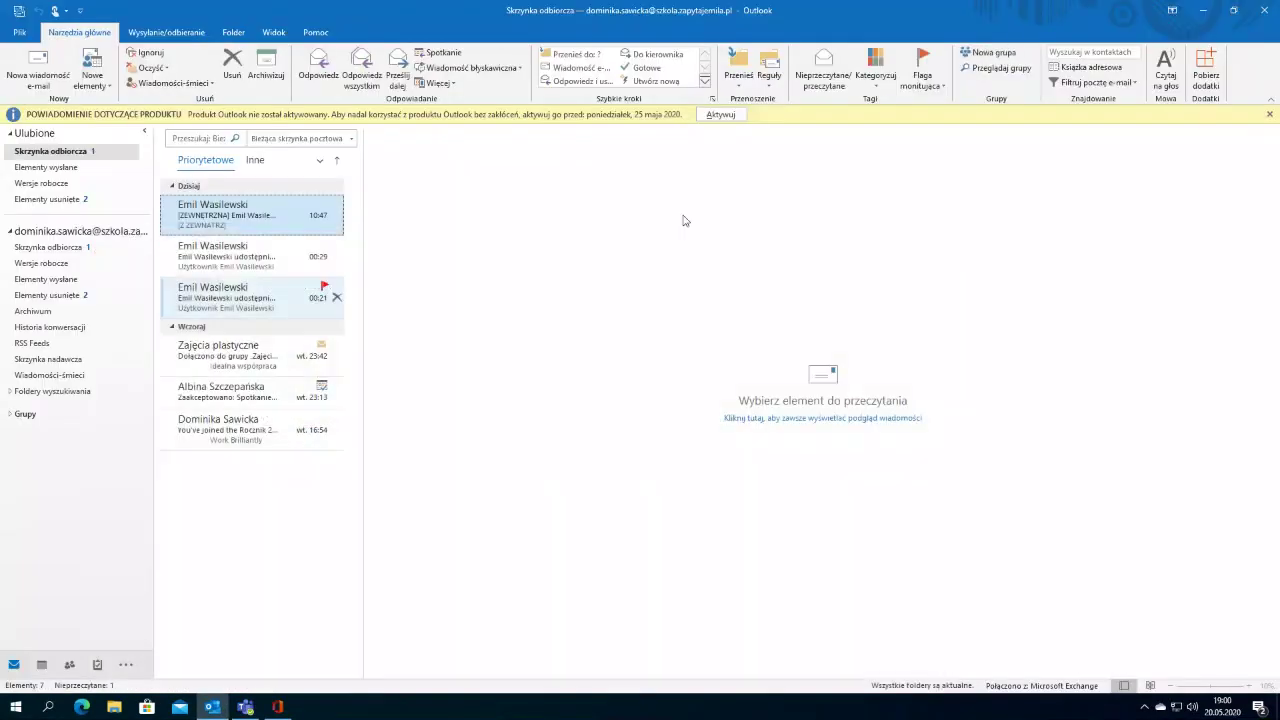
{"action": "left_click", "coordinate": [1203, 9]}
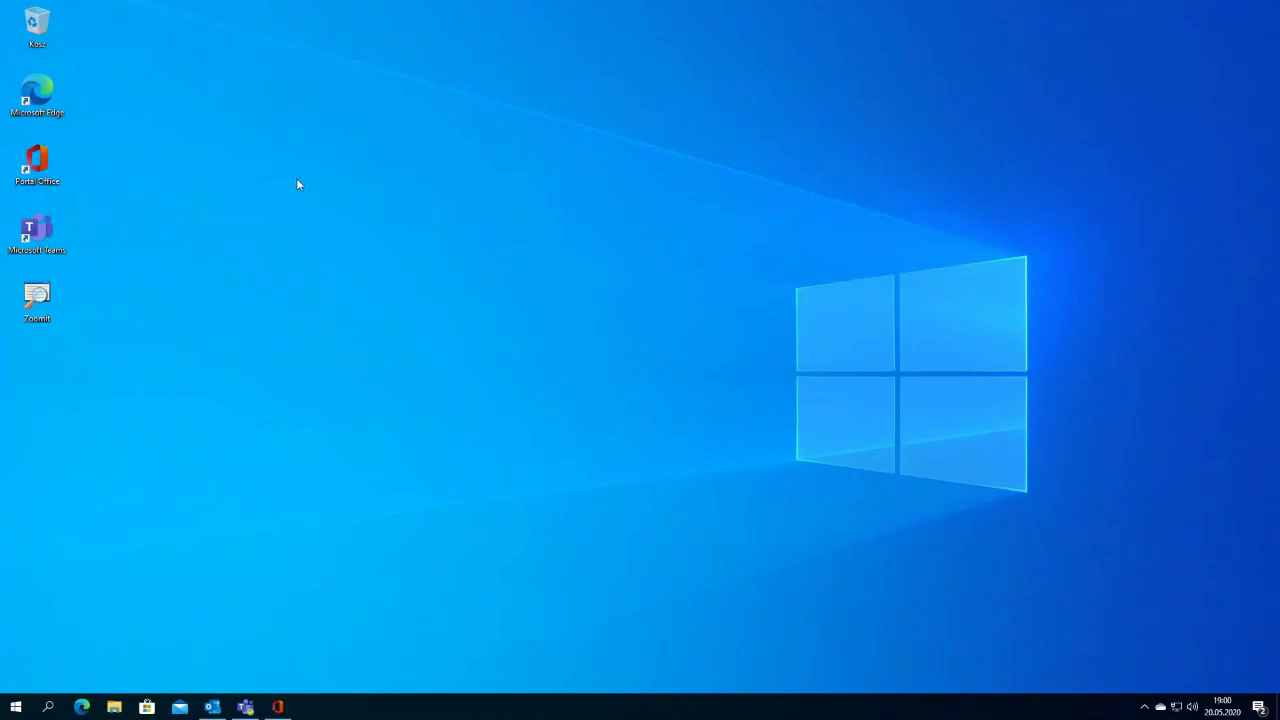
{"action": "left_click", "coordinate": [214, 707]}
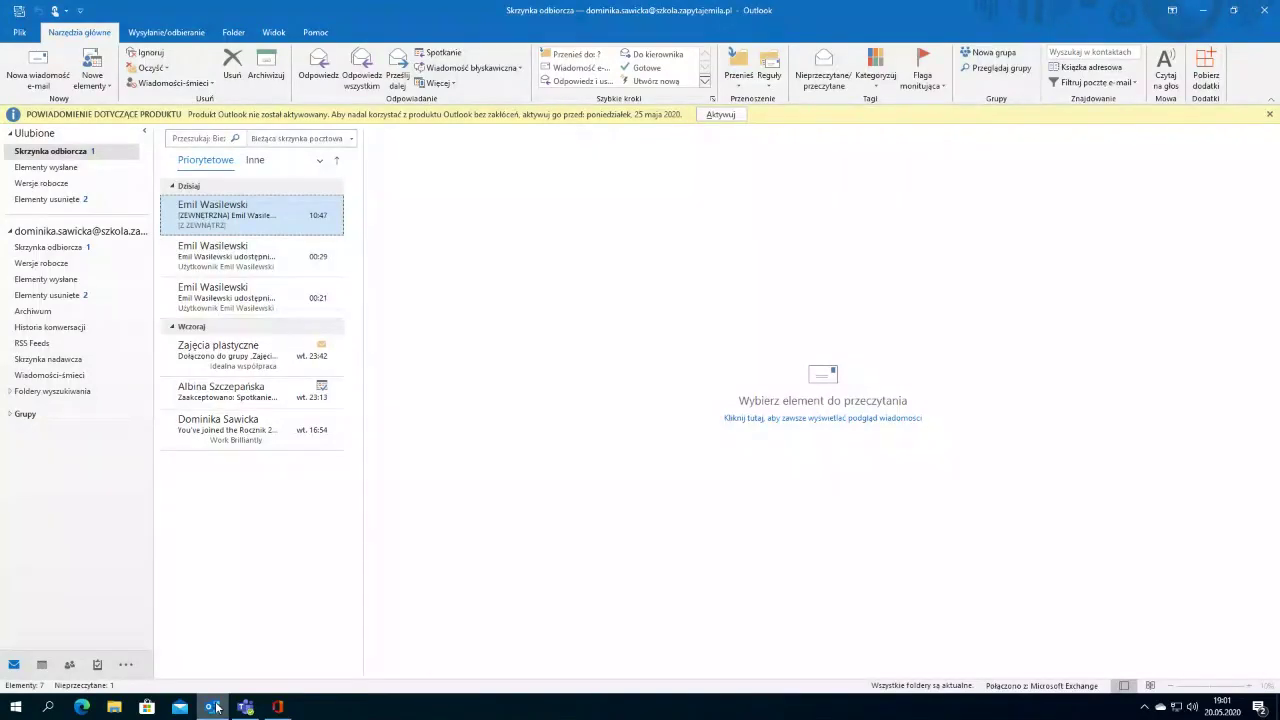
Step: Close the Microsoft Office home window in the test user's session
{"action": "left_click", "coordinate": [214, 707]}
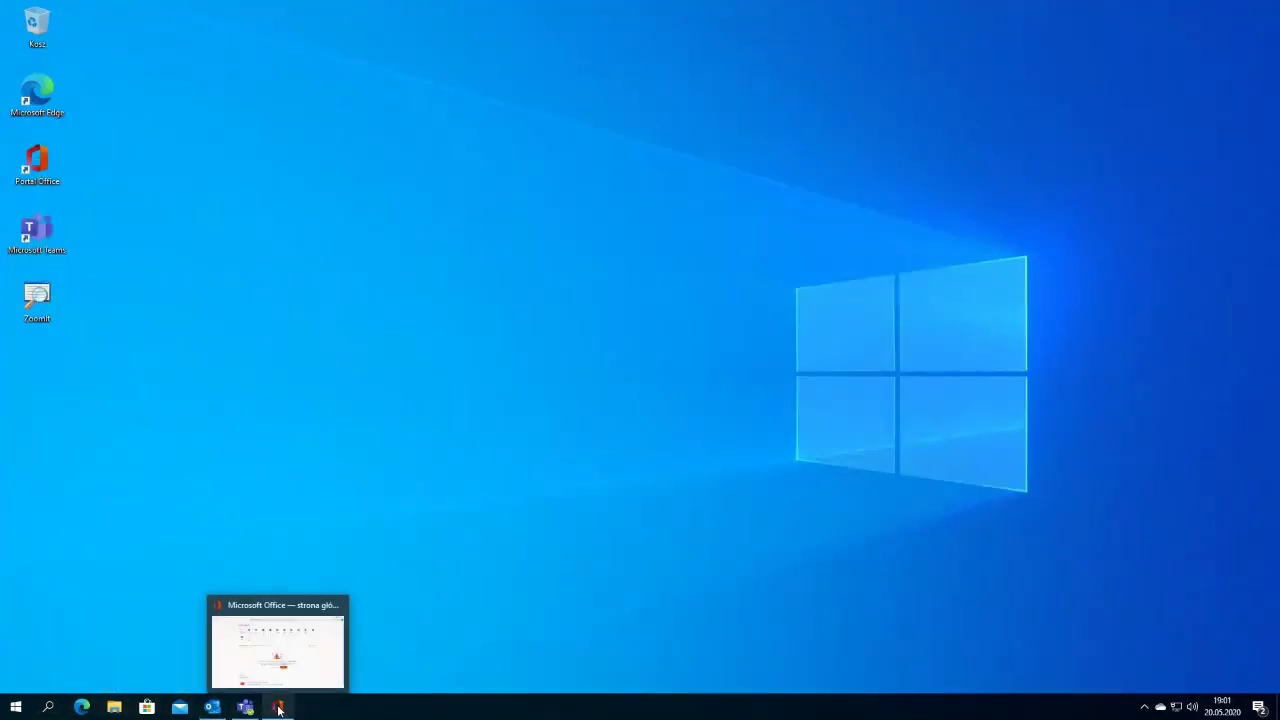
{"action": "left_click", "coordinate": [279, 707]}
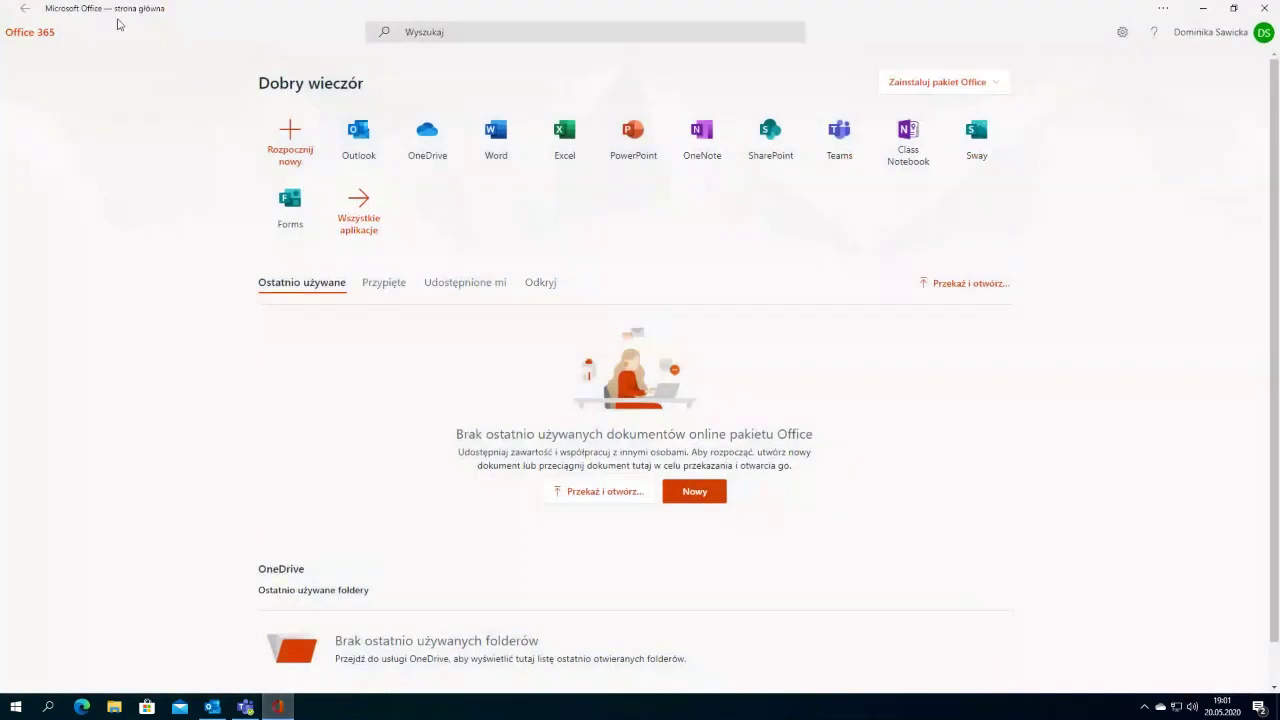
{"action": "left_click", "coordinate": [1265, 8]}
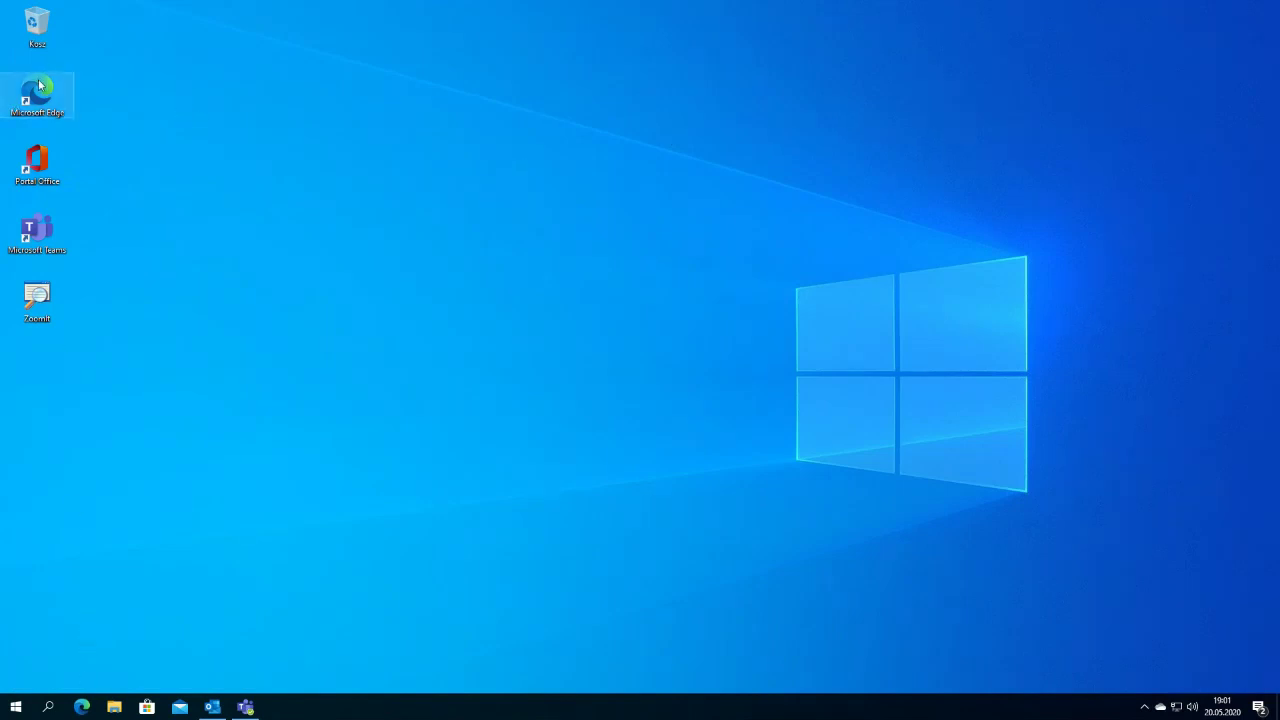
Step: Launch Microsoft Edge and go to teams.microsoft.com
{"action": "double_click", "coordinate": [38, 93]}
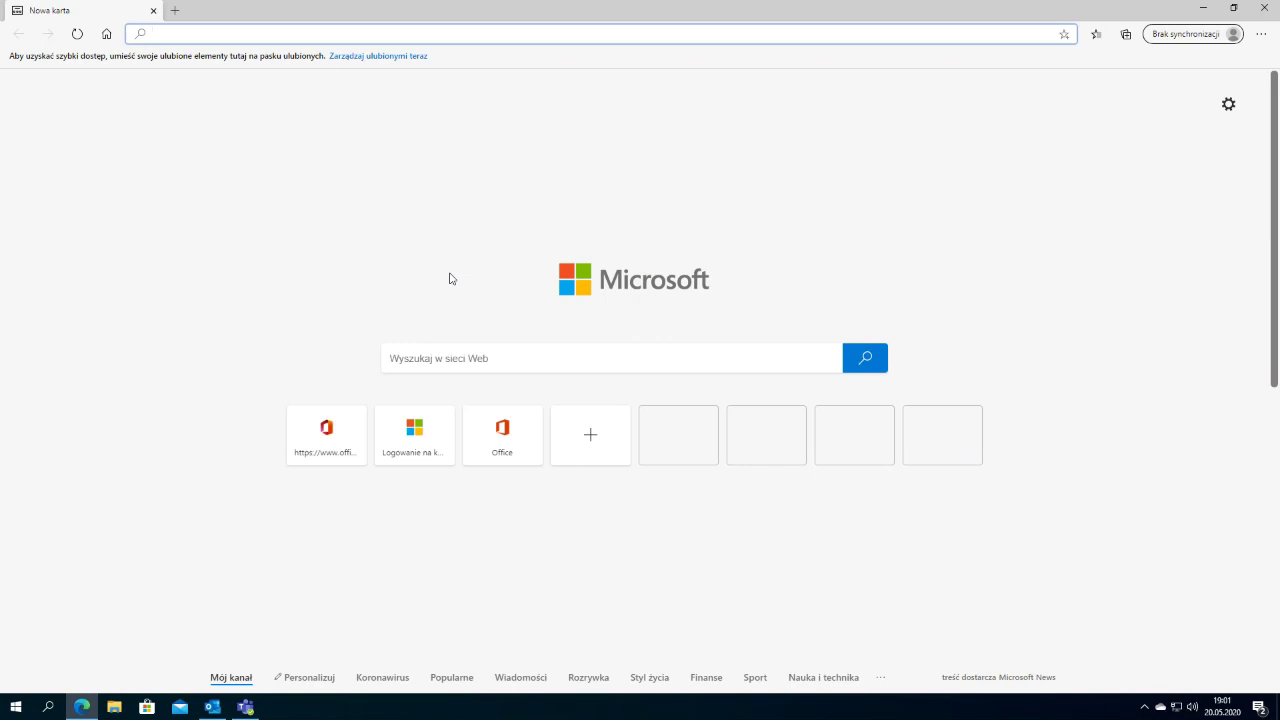
{"action": "left_click", "coordinate": [1230, 42]}
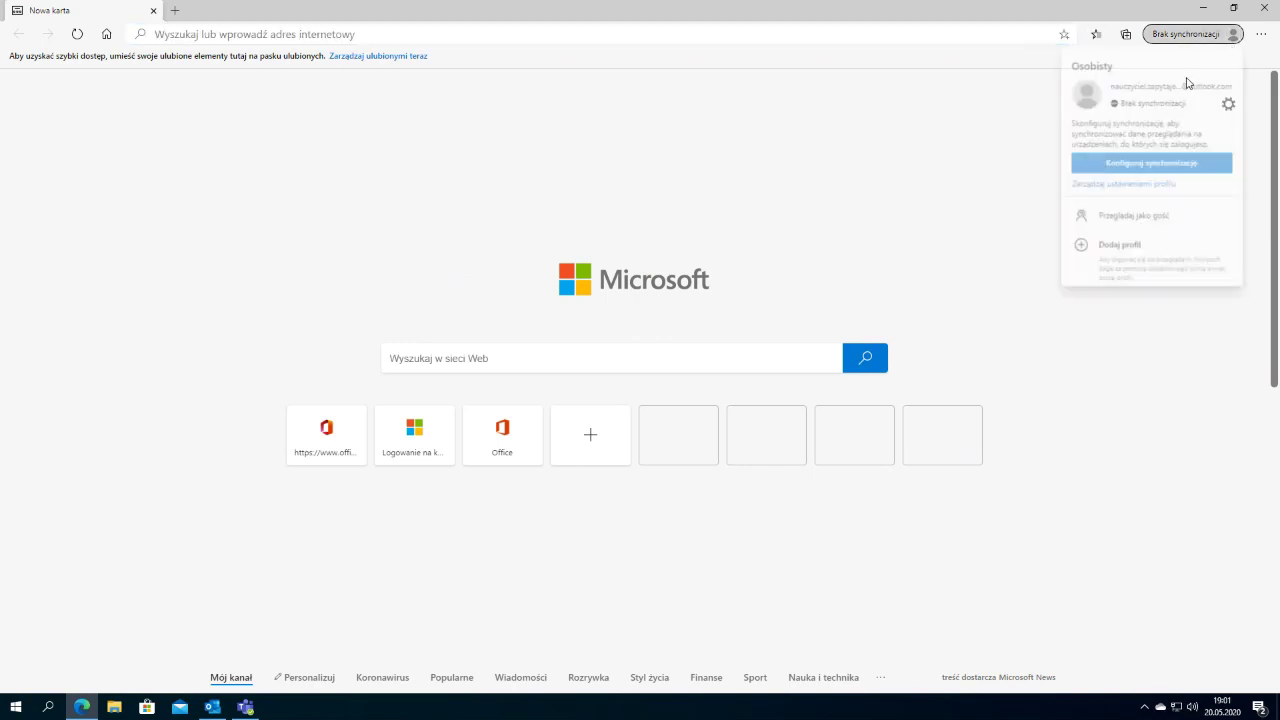
{"action": "left_click", "coordinate": [963, 157]}
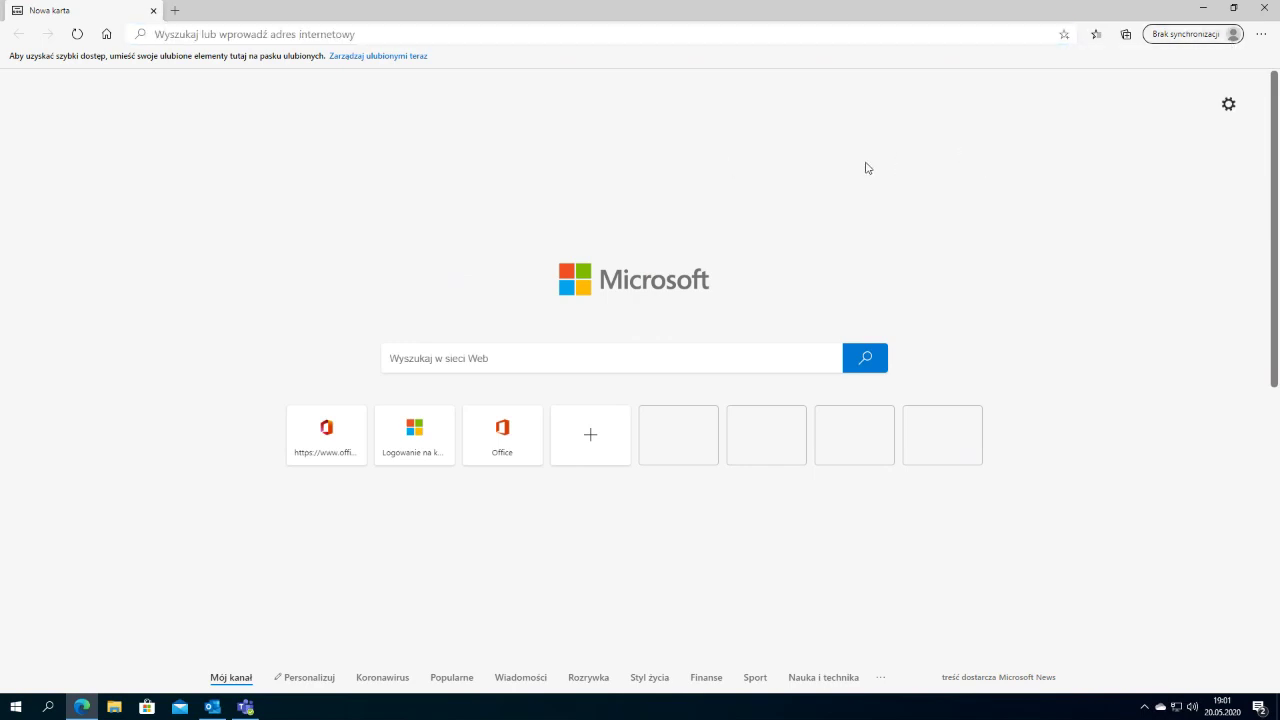
{"action": "left_click", "coordinate": [570, 34]}
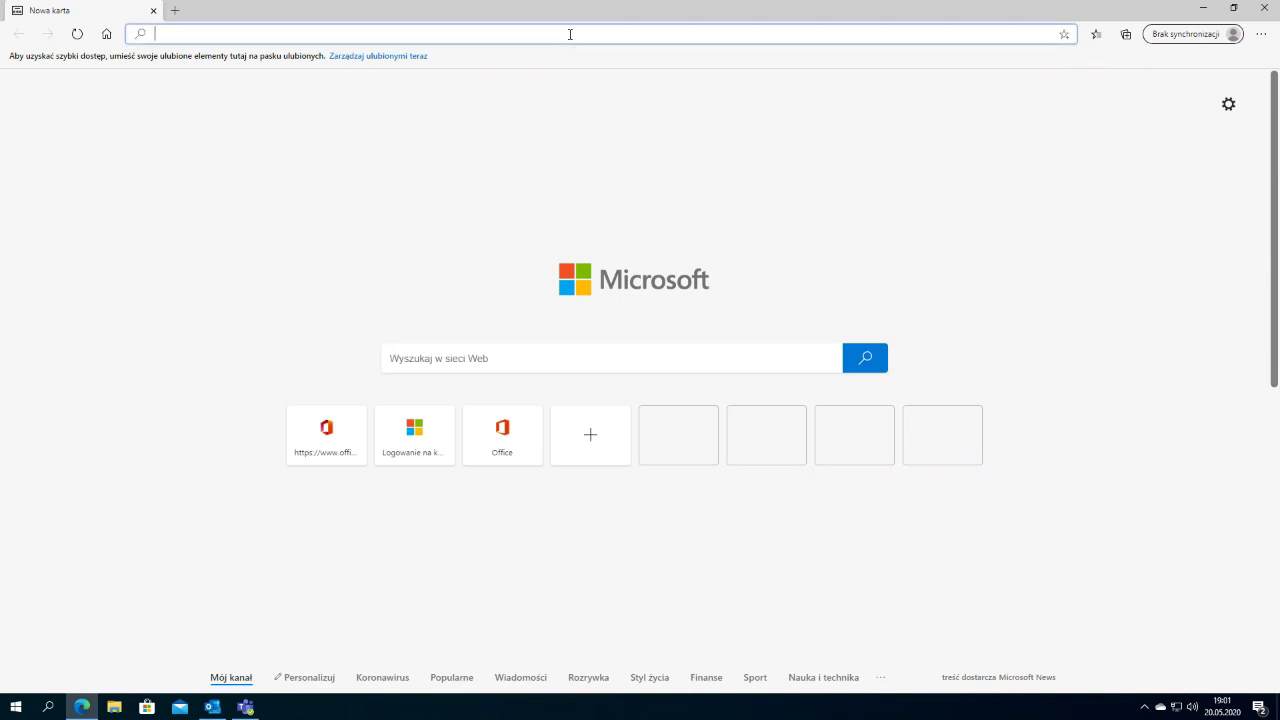
{"action": "type", "text": "team"}
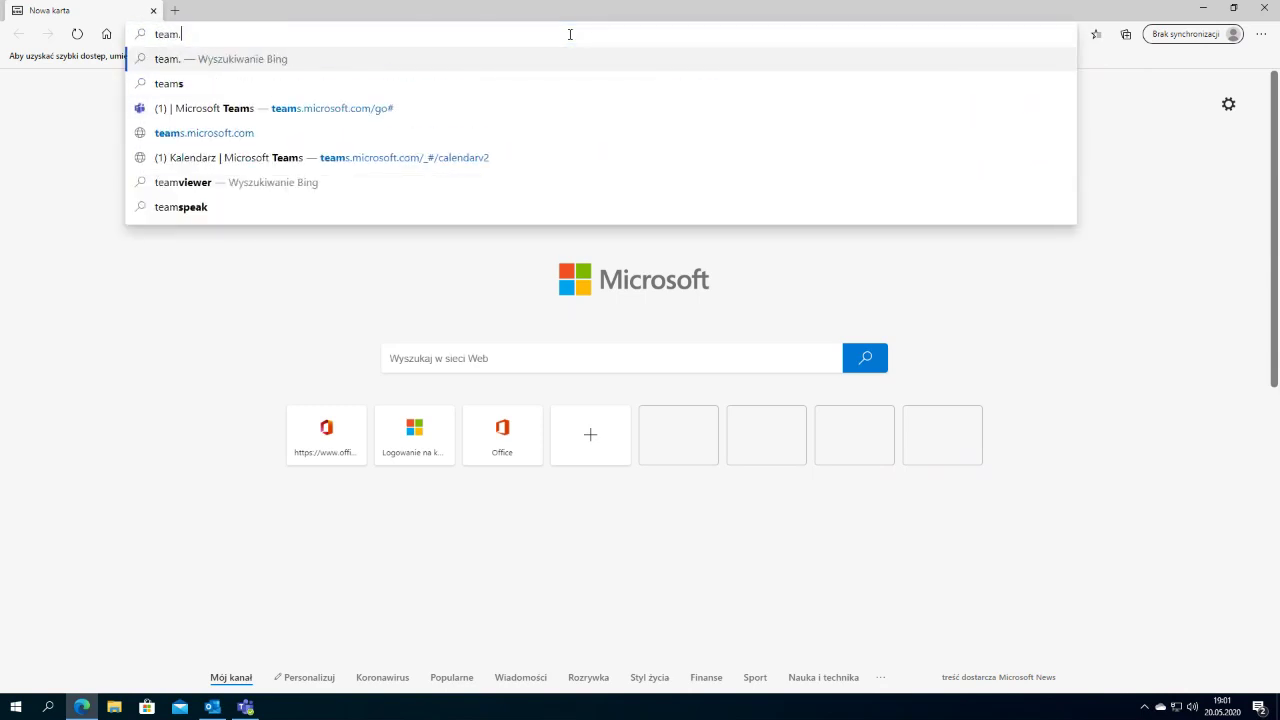
{"action": "type", "text": "s.m"}
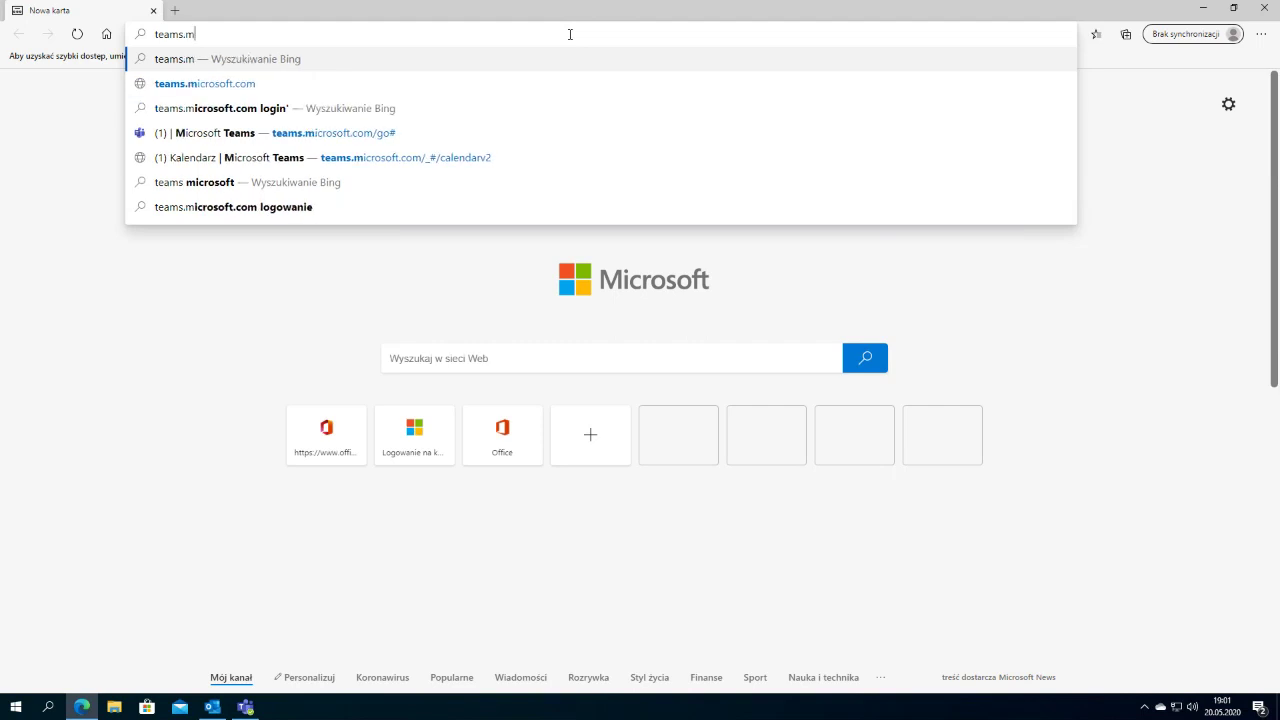
{"action": "type", "text": "icrosof"}
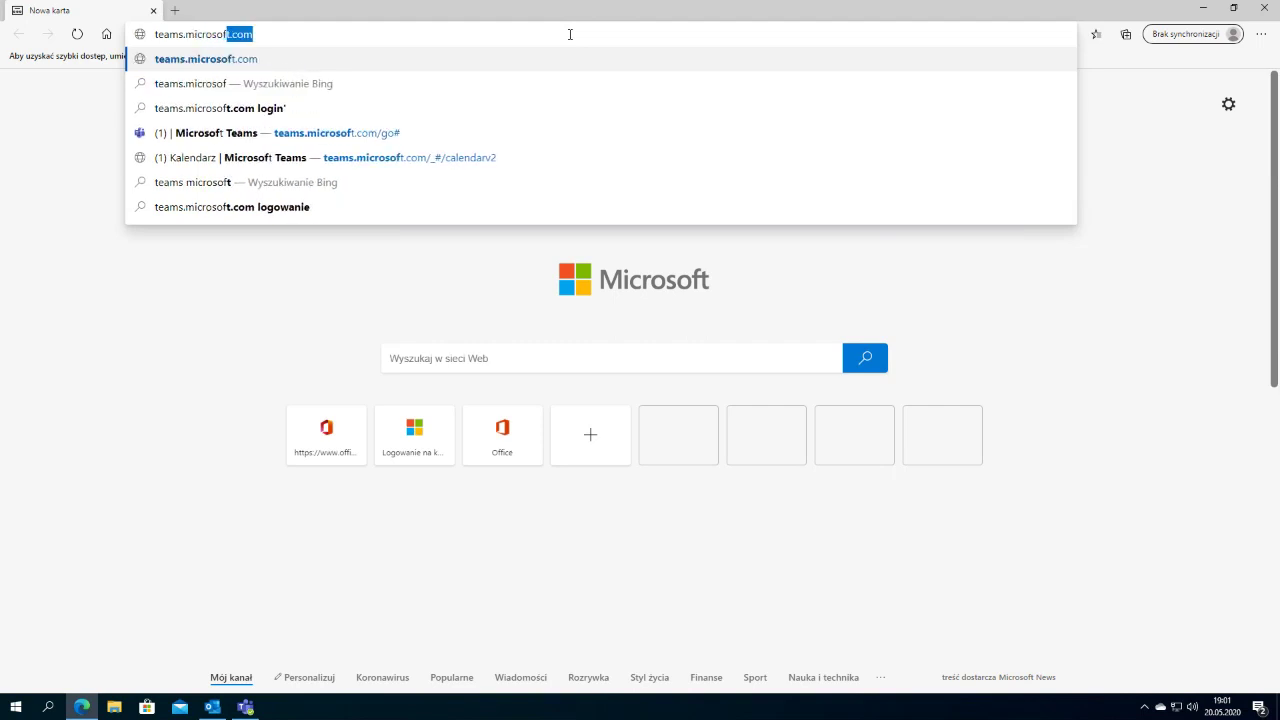
{"action": "key", "text": "BackSpace"}
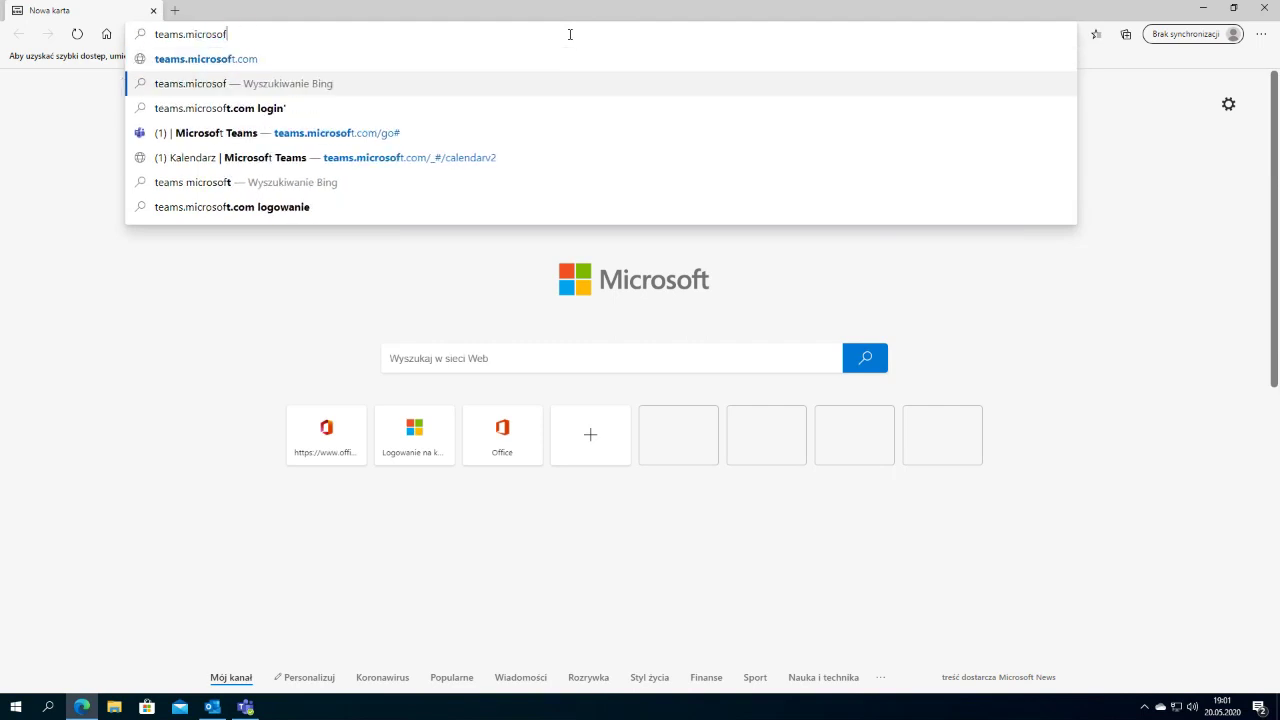
{"action": "left_click", "coordinate": [206, 60]}
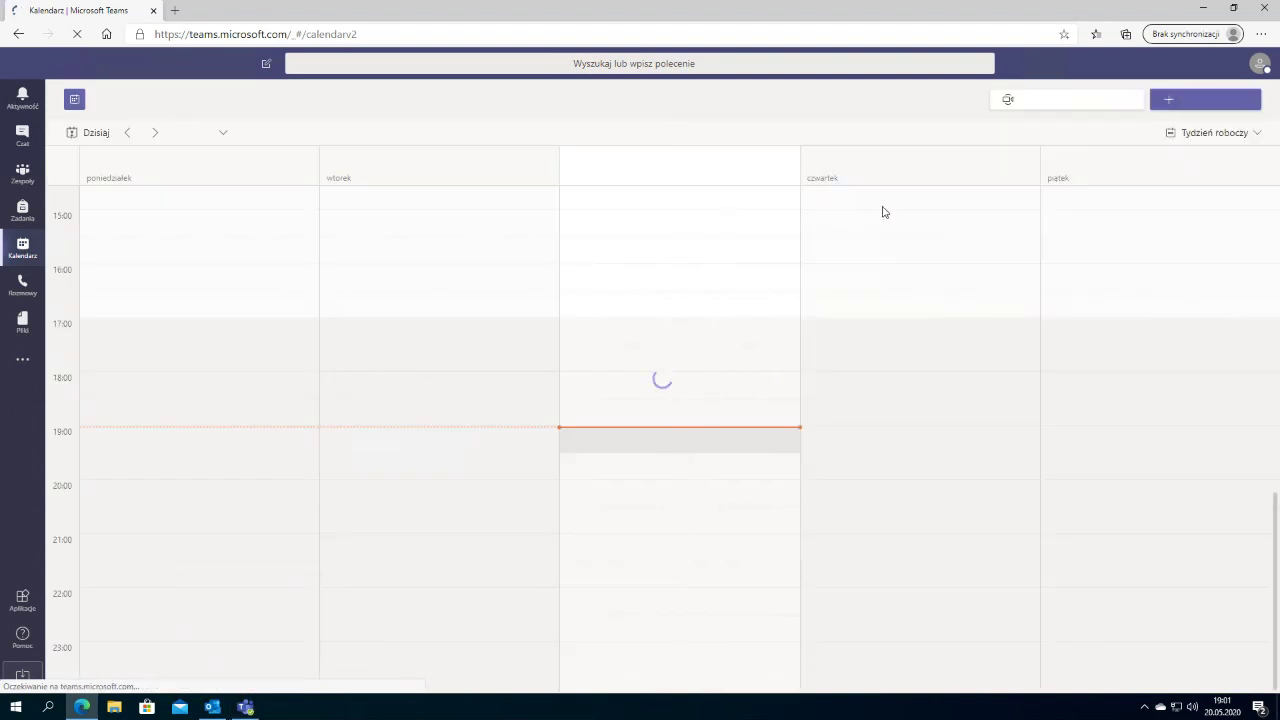
Step: Install the Teams site from Edge's Apps menu, replacing 'Kalendarz' with 'WEB' in the app name
{"action": "left_click", "coordinate": [1261, 36]}
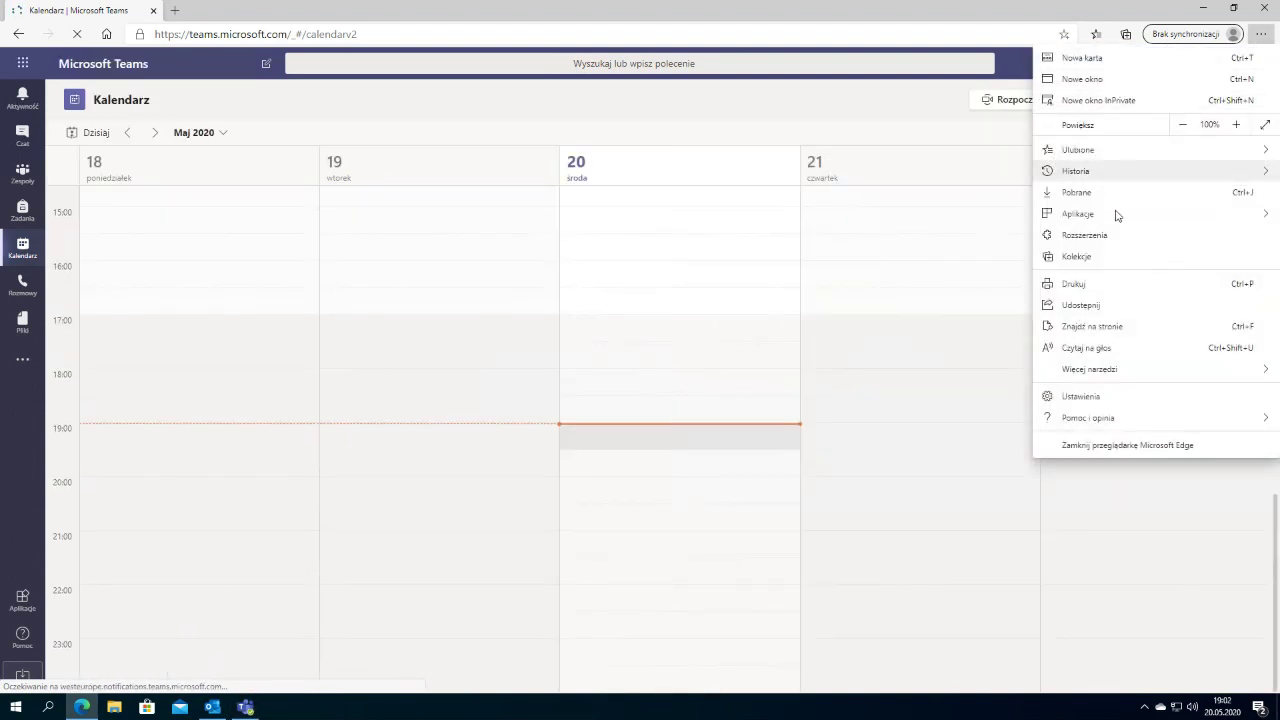
{"action": "mouse_move", "coordinate": [1117, 216]}
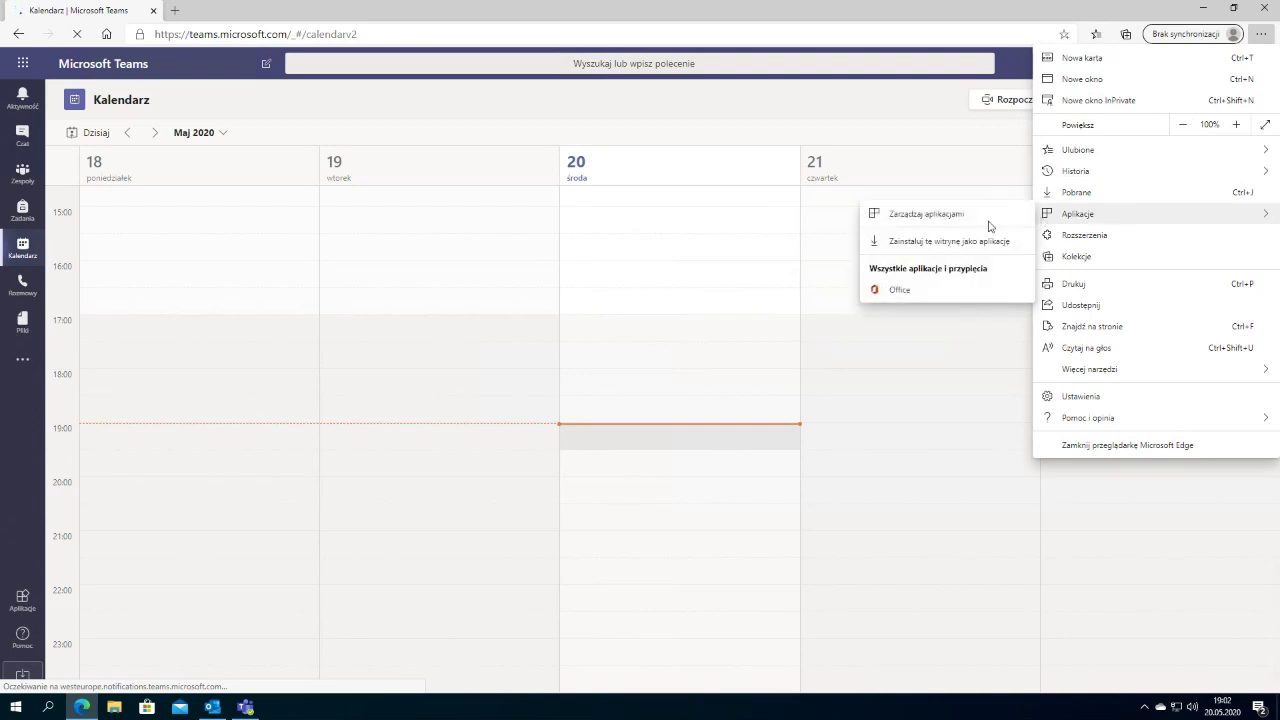
{"action": "left_click", "coordinate": [926, 250]}
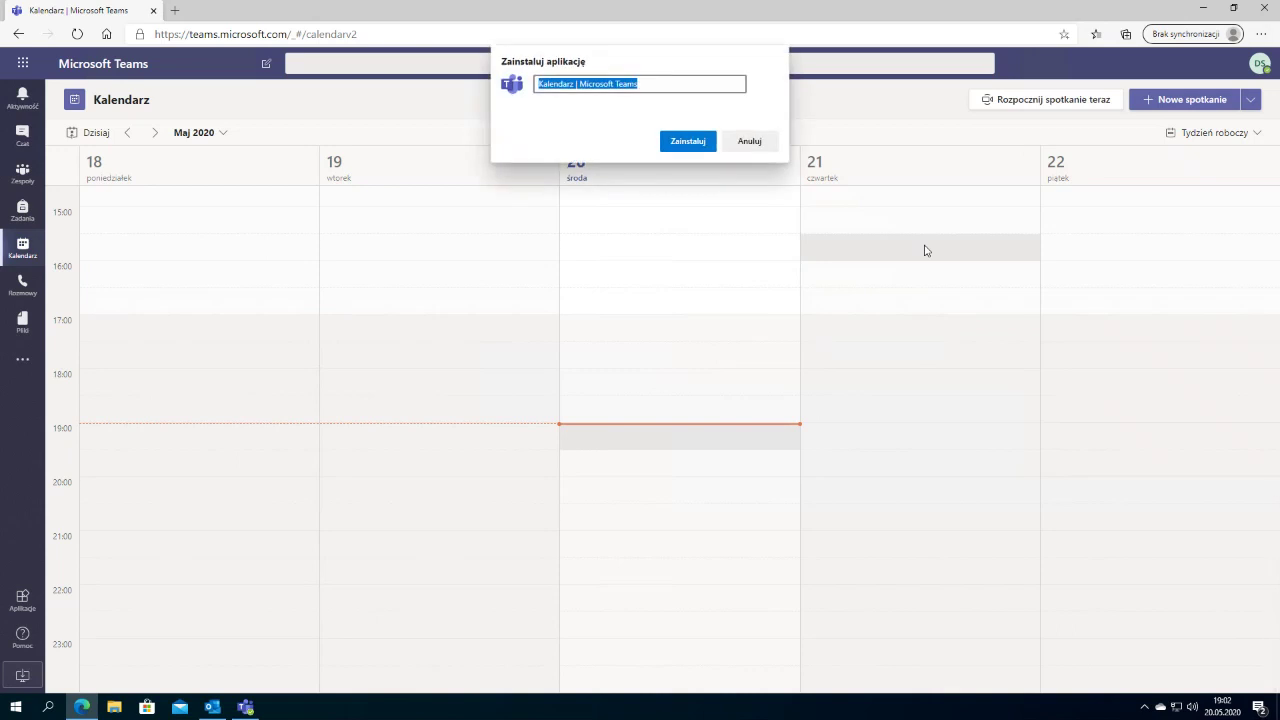
{"action": "left_click", "coordinate": [577, 88]}
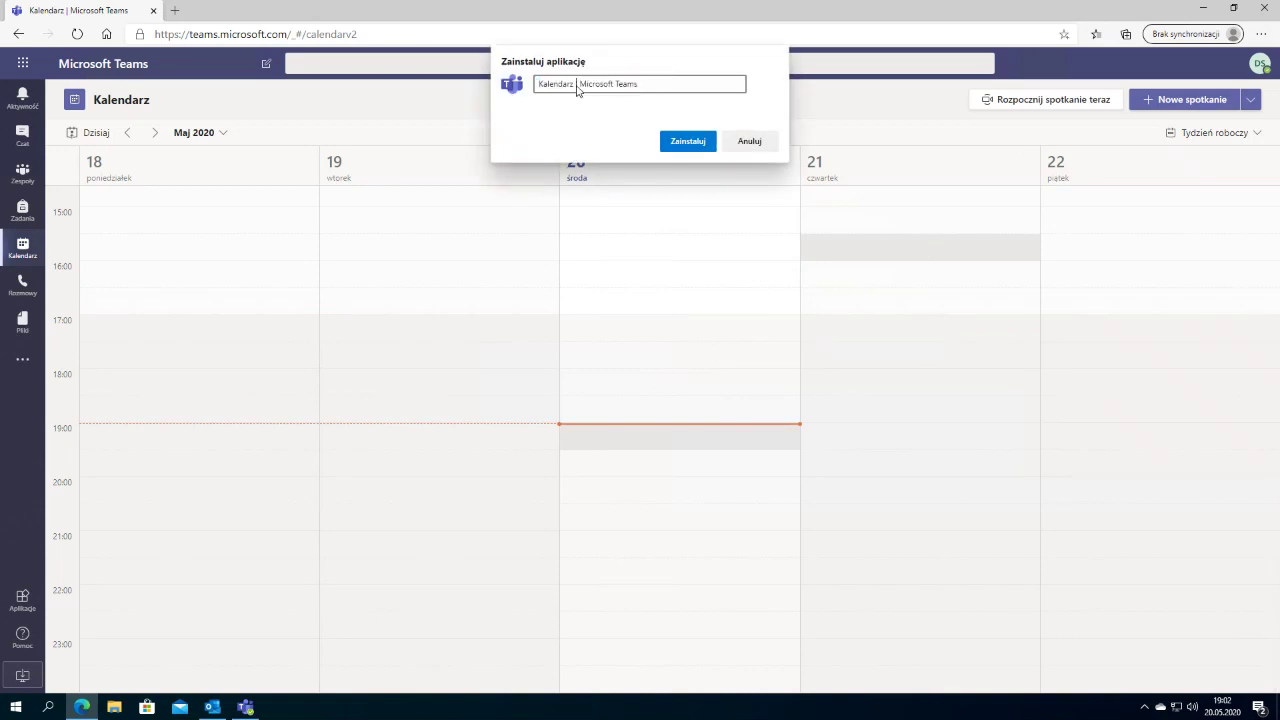
{"action": "left_click_drag", "start_coordinate": [547, 87], "coordinate": [522, 95]}
{"action": "key", "text": "BackSpace"}
{"action": "key", "text": "Delete"}
{"action": "type", "text": "WEB"}
{"action": "left_click", "coordinate": [688, 141]}
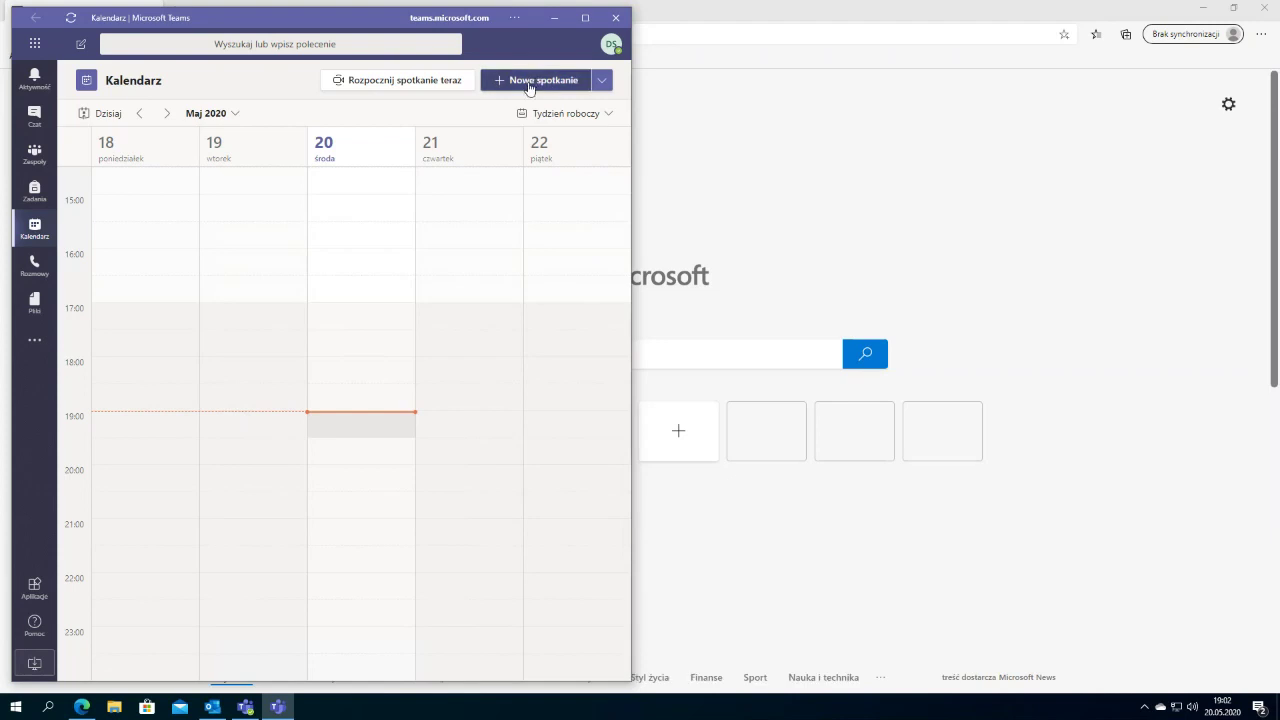
Step: Close Teams and Edge, then pin WEB Microsoft Teams to Start as a tile
{"action": "left_click", "coordinate": [620, 22]}
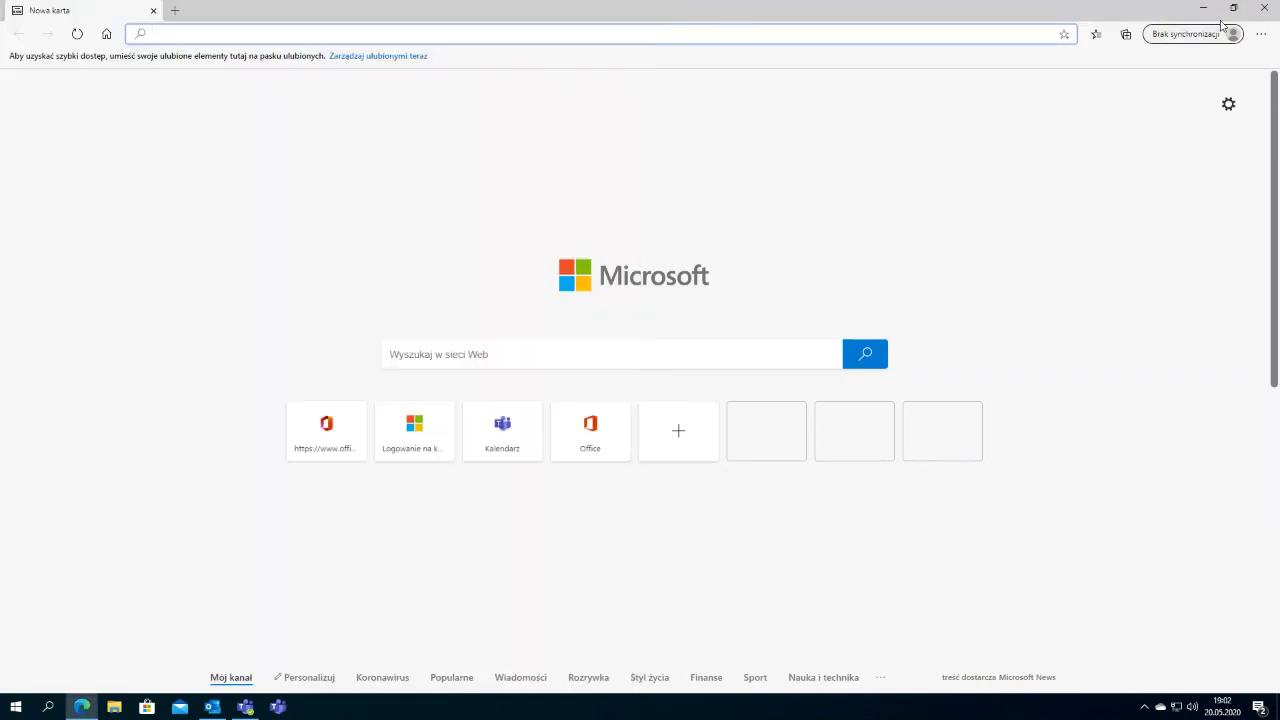
{"action": "left_click", "coordinate": [1264, 8]}
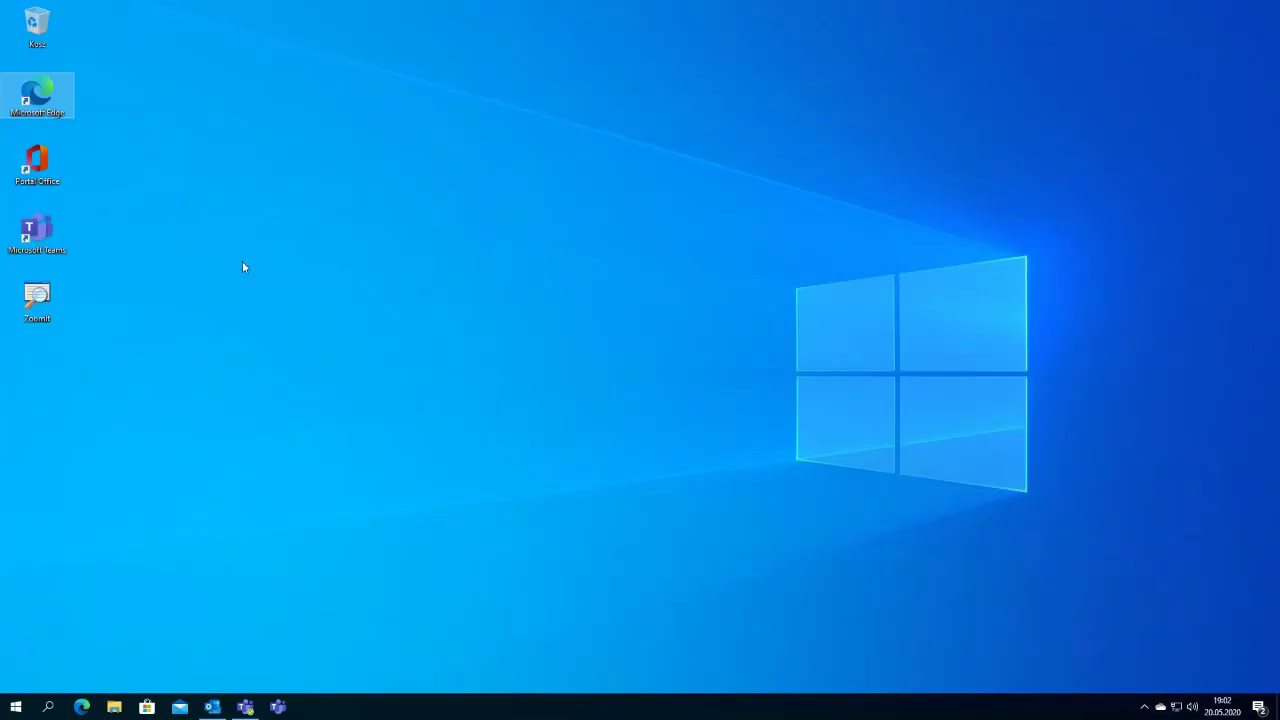
{"action": "left_click", "coordinate": [135, 341]}
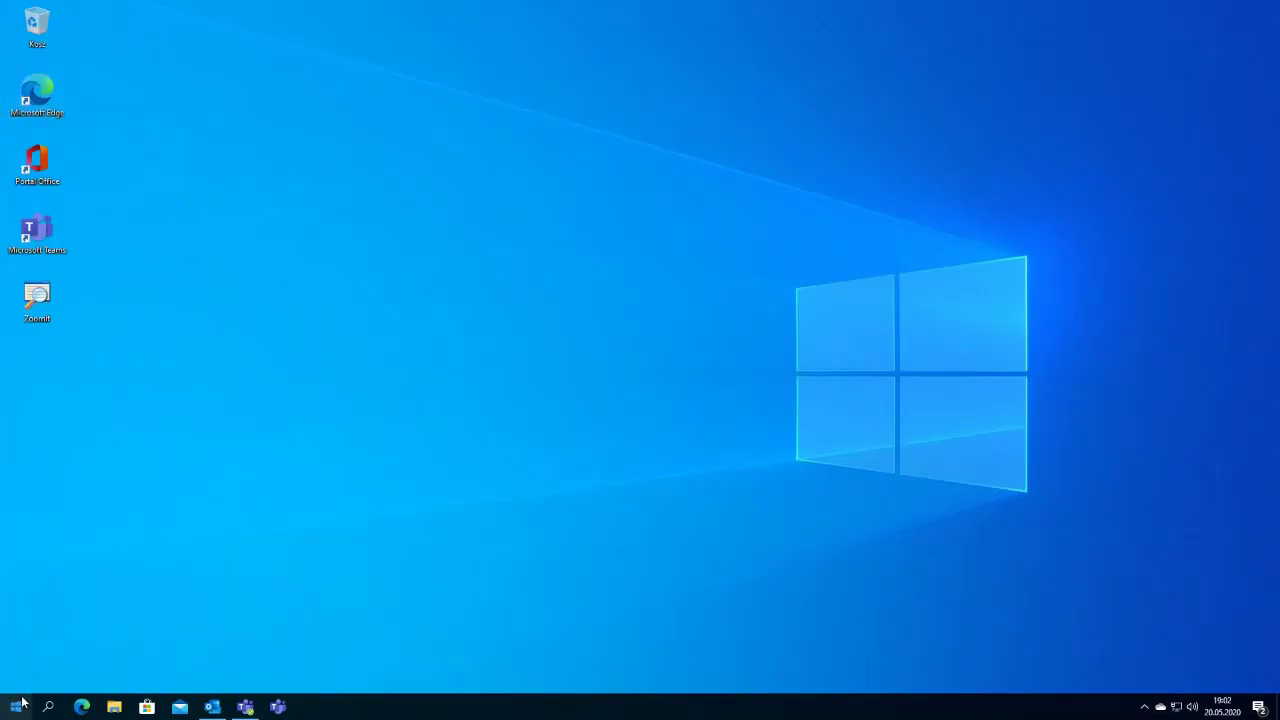
{"action": "left_click", "coordinate": [15, 707]}
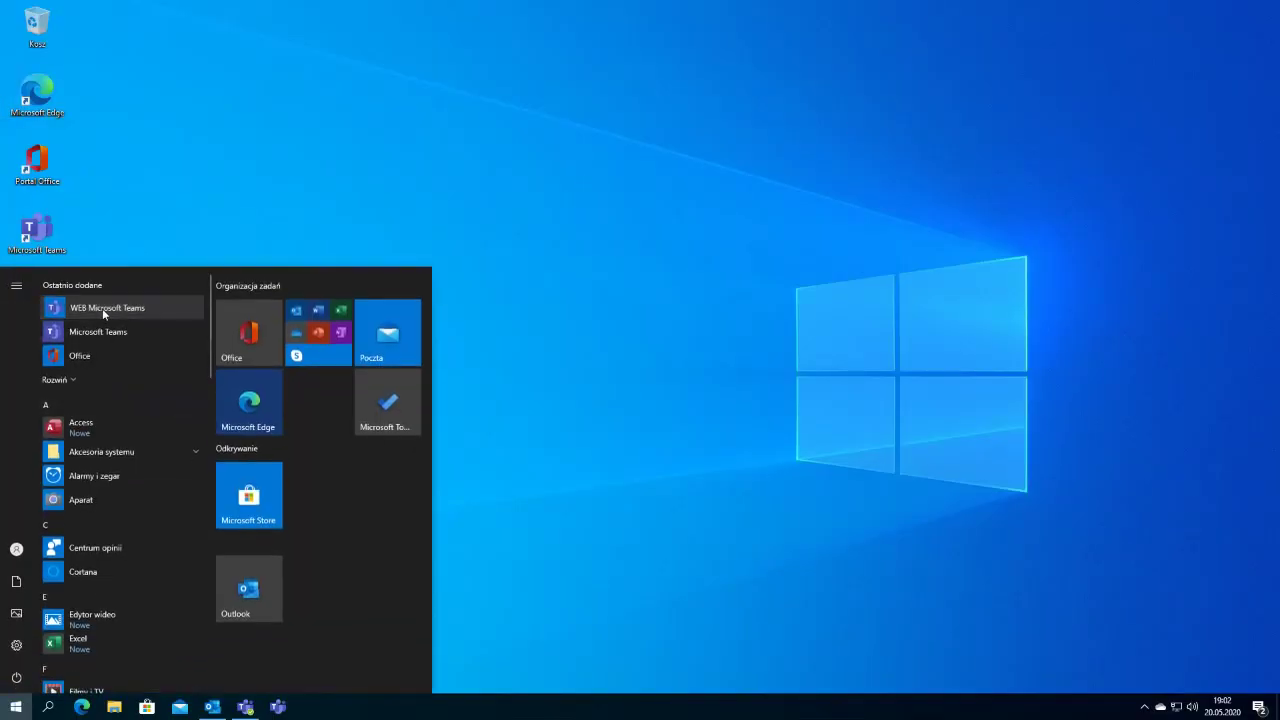
{"action": "right_click", "coordinate": [102, 308]}
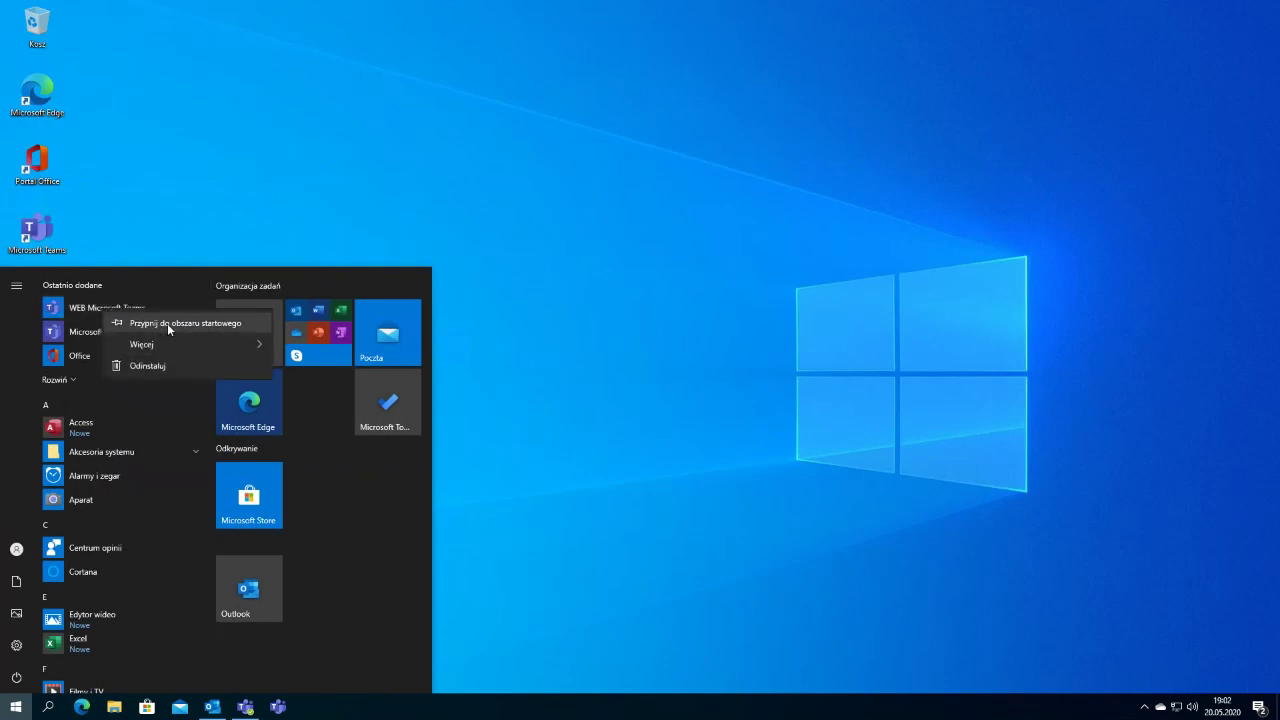
{"action": "left_click", "coordinate": [167, 323]}
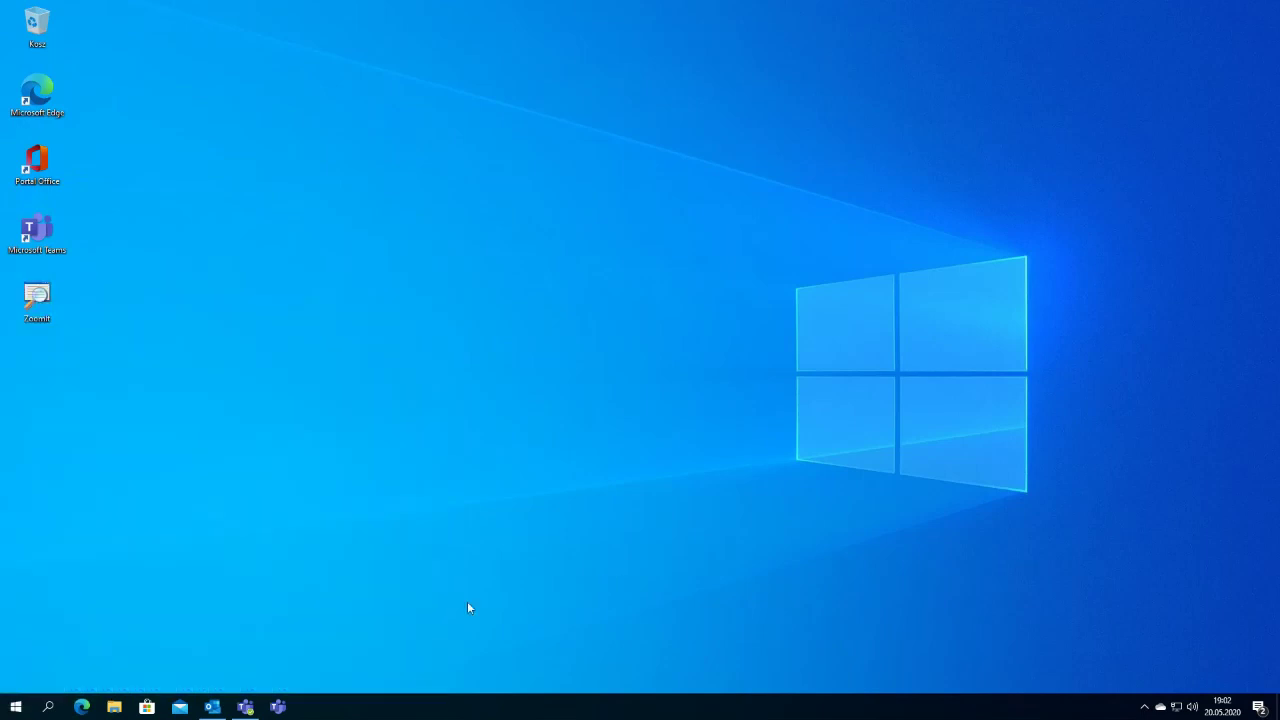
{"action": "left_click", "coordinate": [467, 601]}
Step: Launch the WEB Microsoft Teams tile from Start to confirm it opens, then close it
{"action": "left_click", "coordinate": [16, 707]}
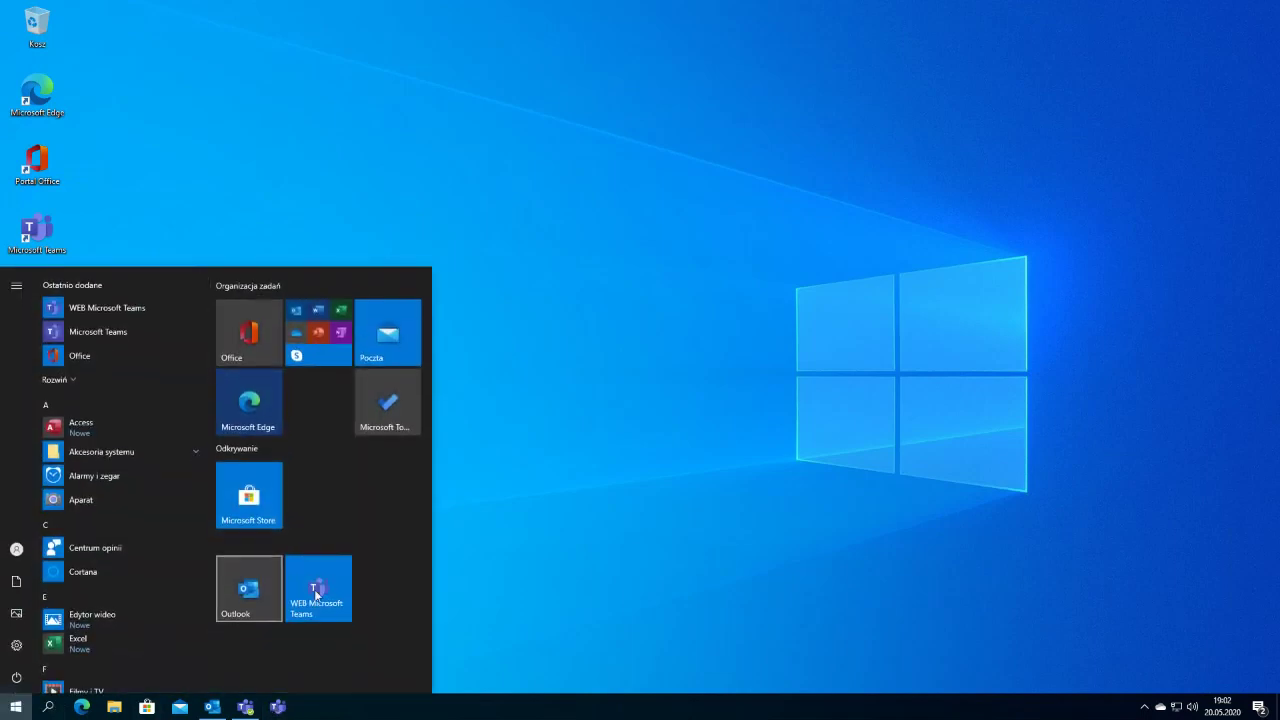
{"action": "left_click", "coordinate": [318, 587]}
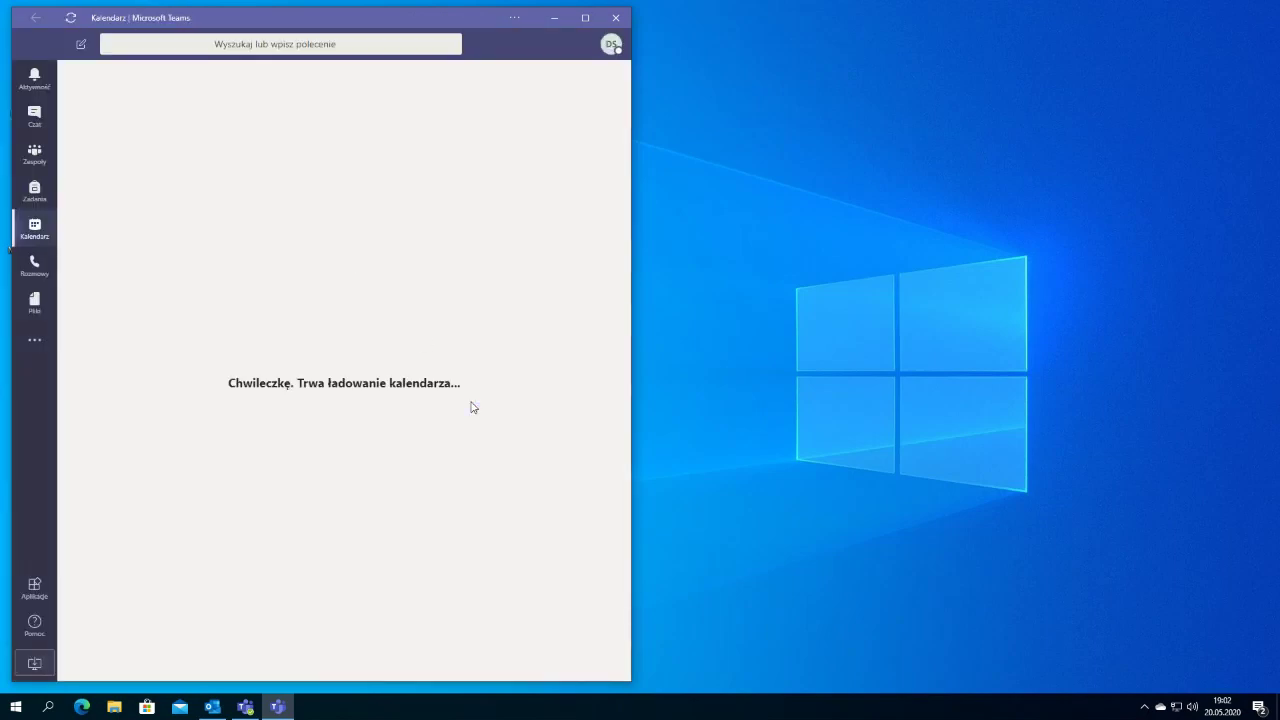
{"action": "left_click", "coordinate": [618, 18]}
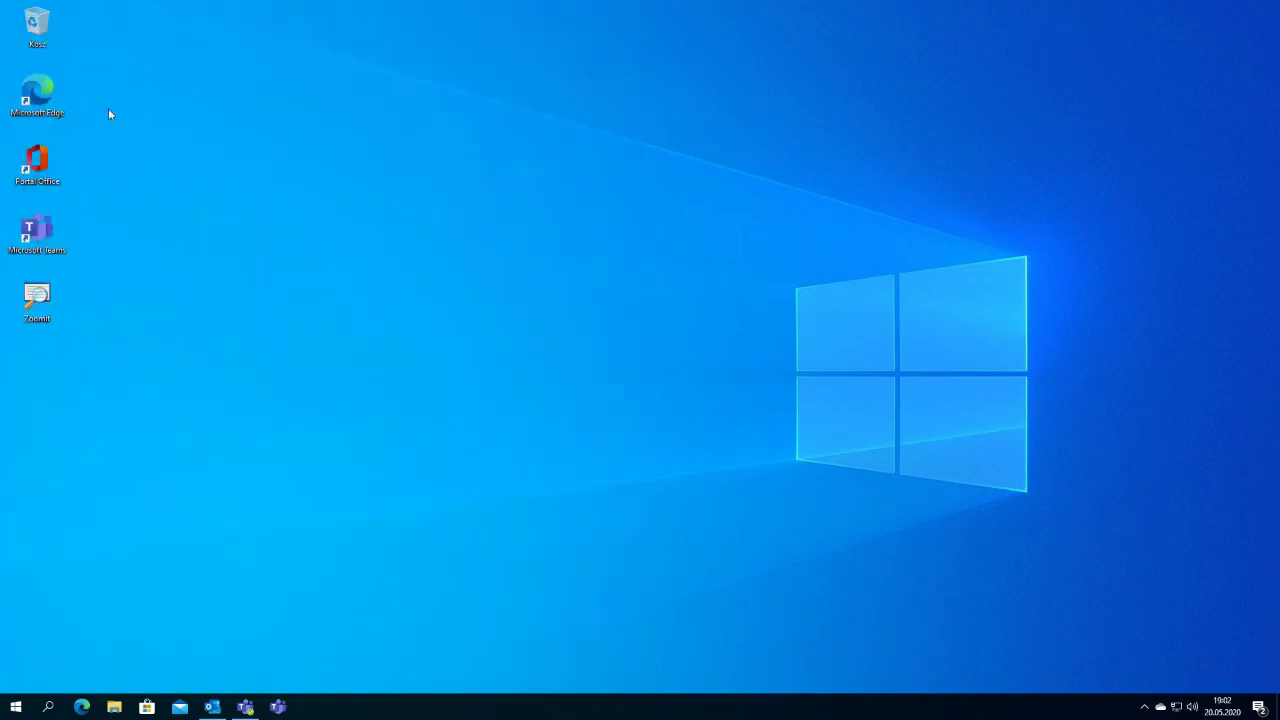
{"action": "left_click", "coordinate": [38, 170]}
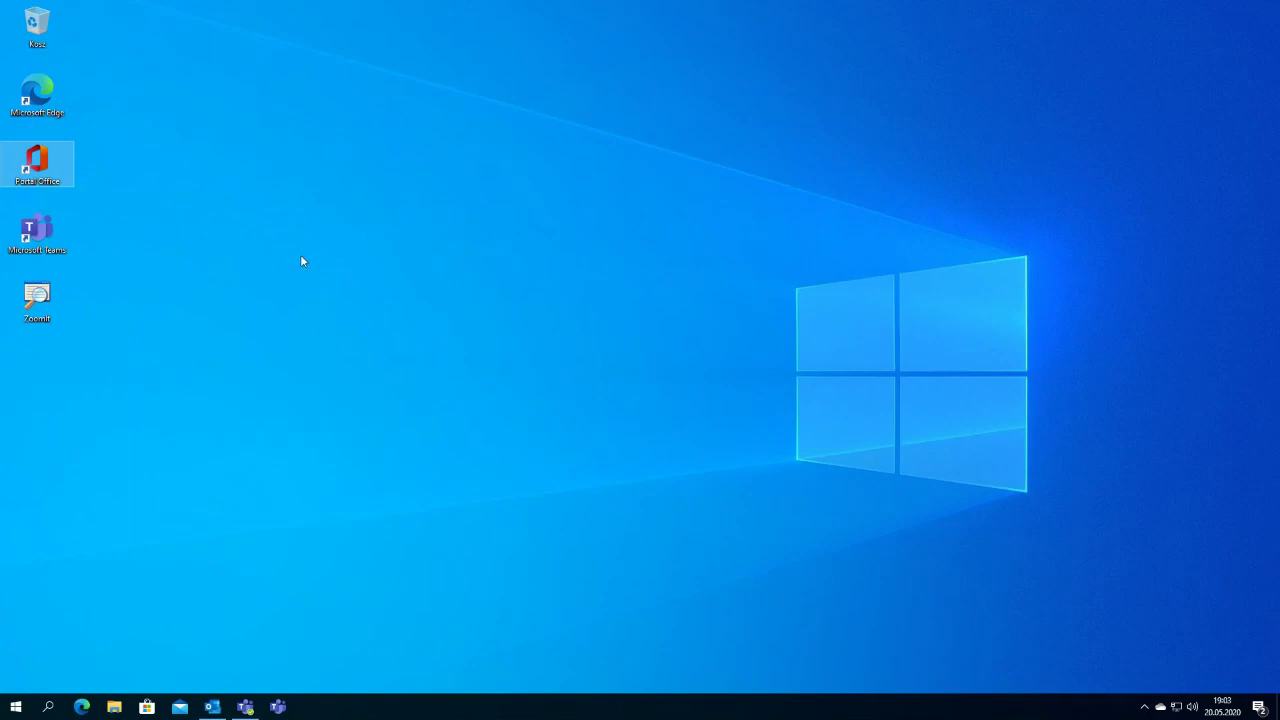
Step: Open Outlook from the Office portal and read the Microsoft Teams notice in the Other inbox
{"action": "double_click", "coordinate": [44, 171]}
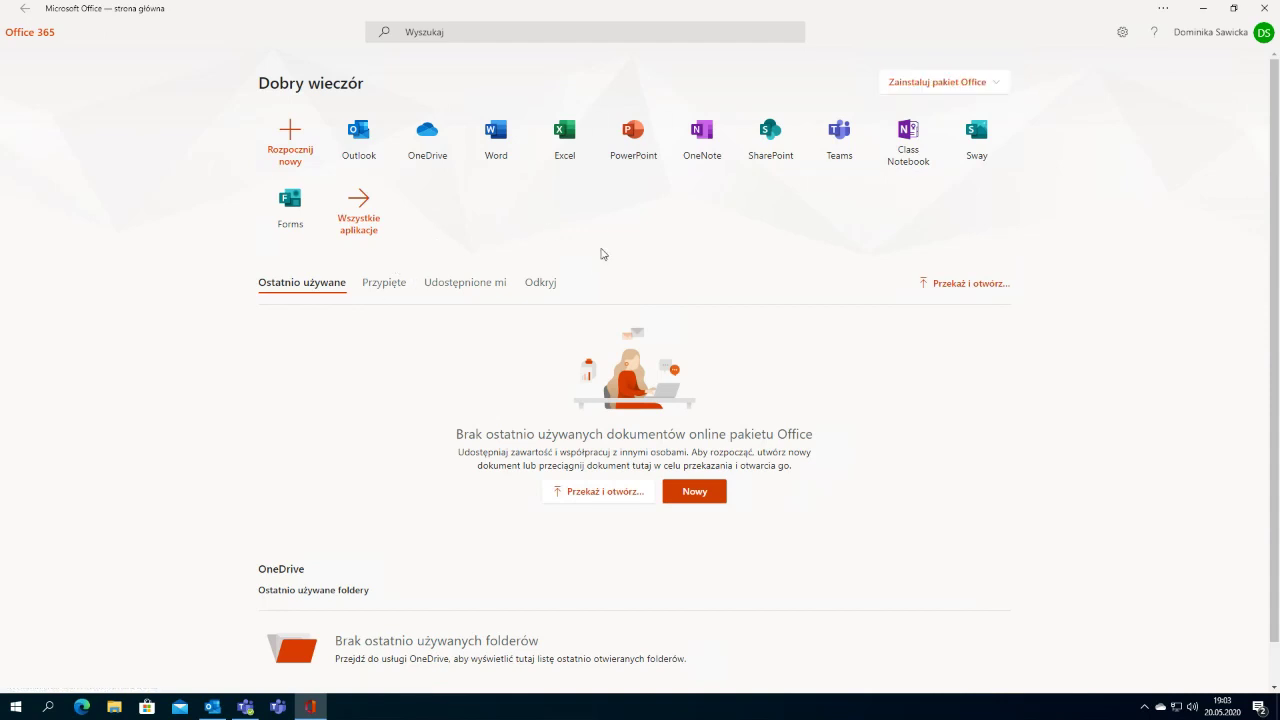
{"action": "left_click", "coordinate": [364, 138]}
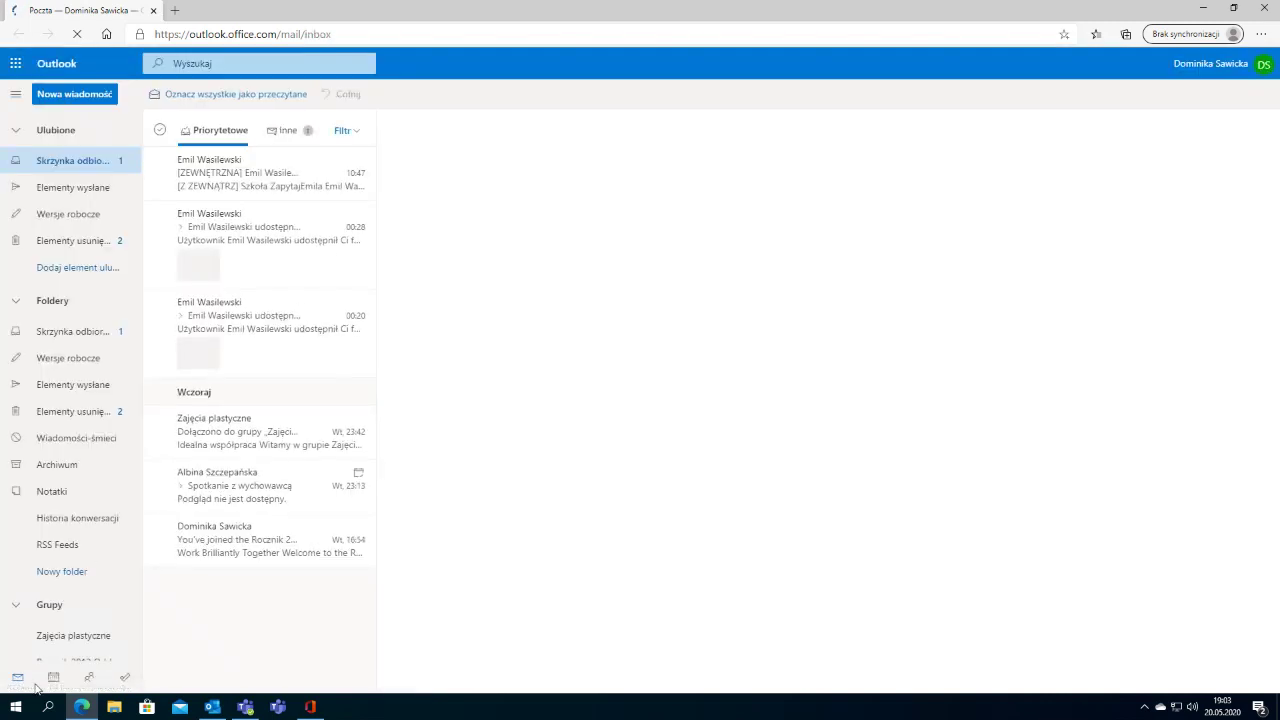
{"action": "mouse_move", "coordinate": [78, 708]}
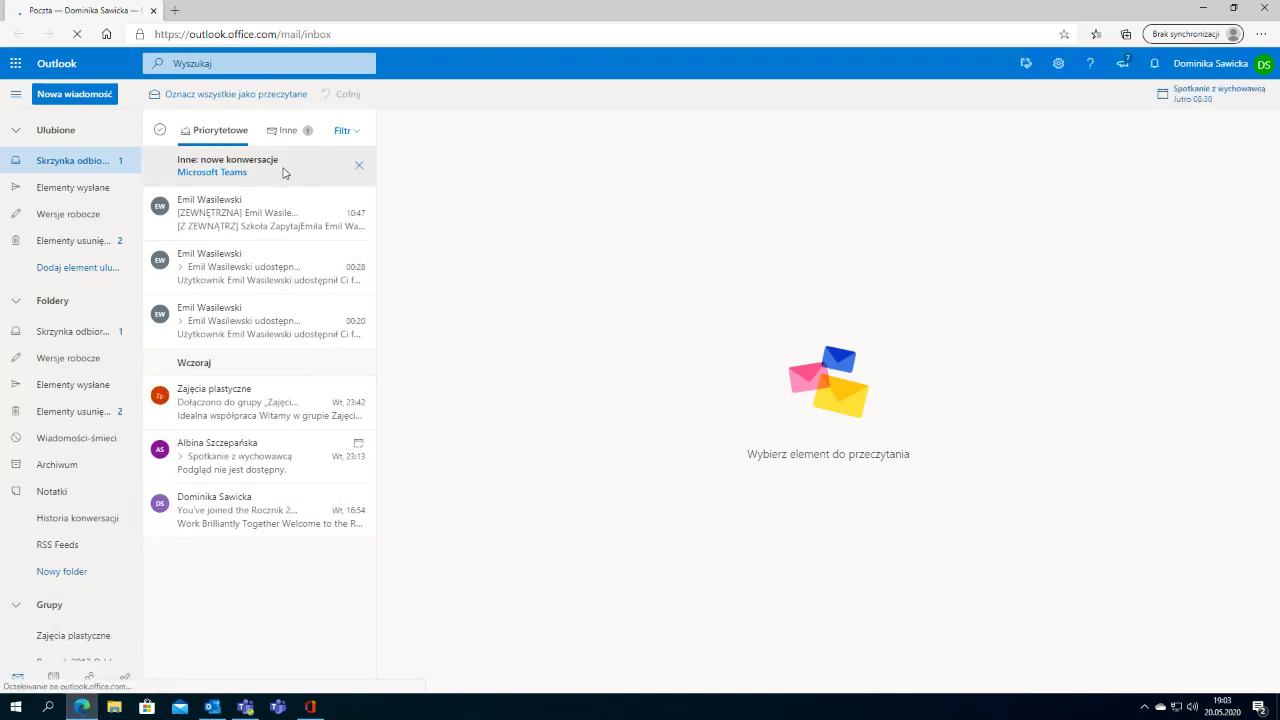
{"action": "left_click", "coordinate": [267, 178]}
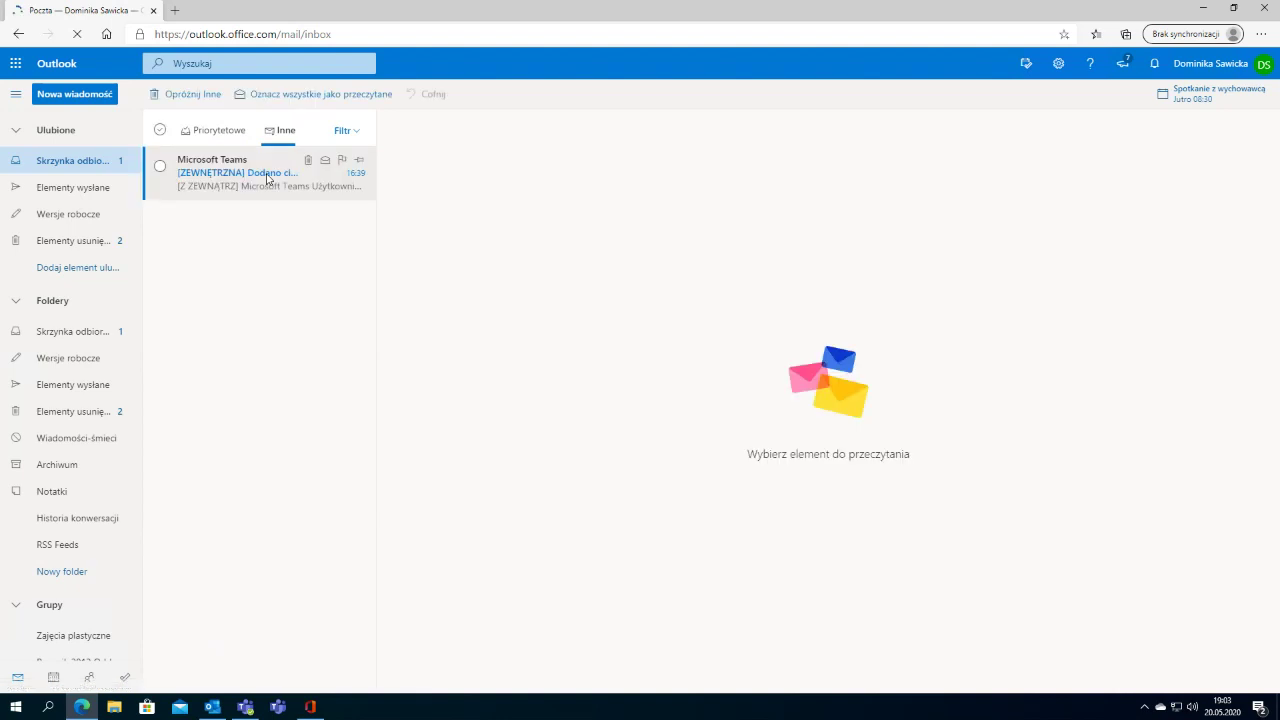
{"action": "left_click", "coordinate": [263, 180]}
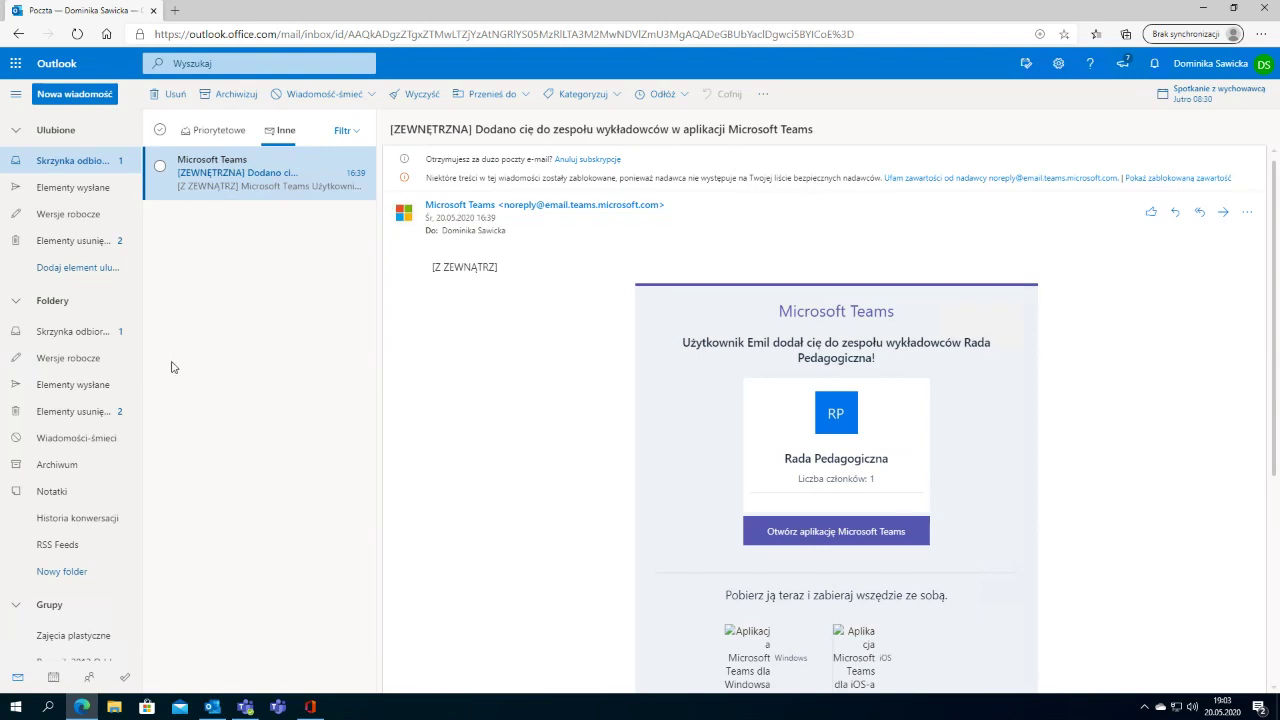
Step: Collapse Favorites and open the Rocznik 2012 Oddział A group's conversations
{"action": "left_click", "coordinate": [18, 133]}
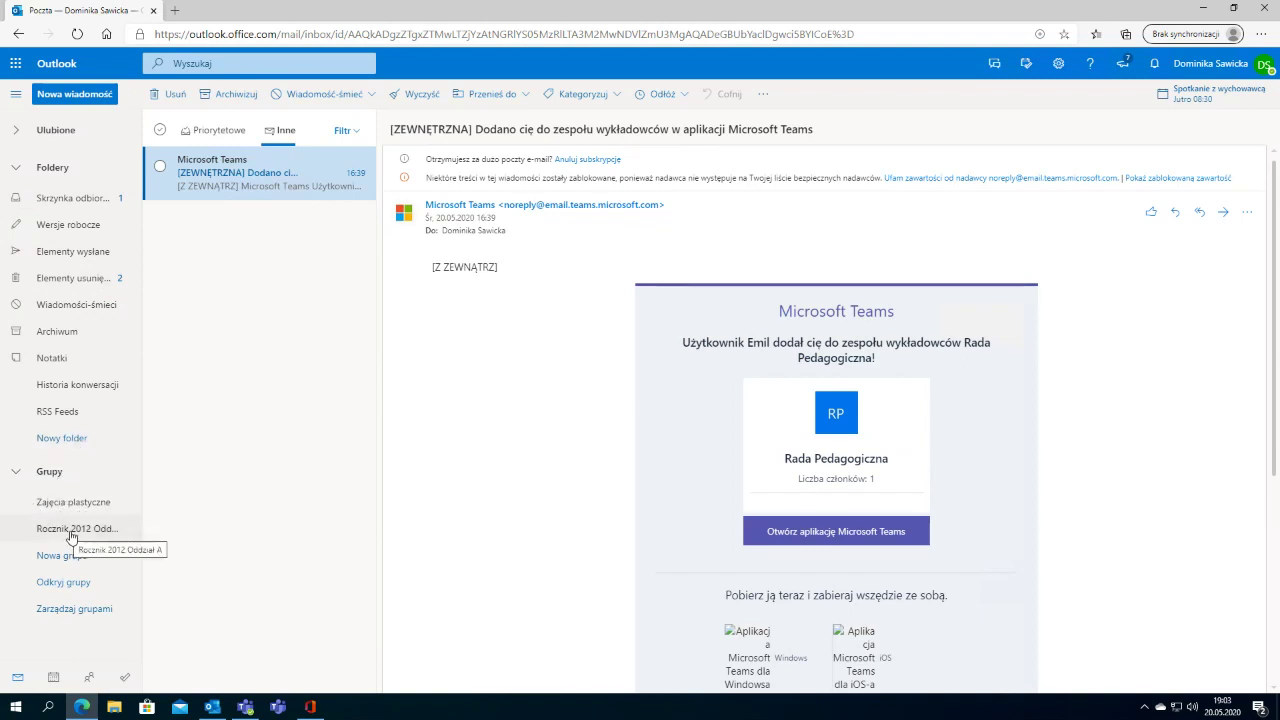
{"action": "left_click", "coordinate": [71, 537]}
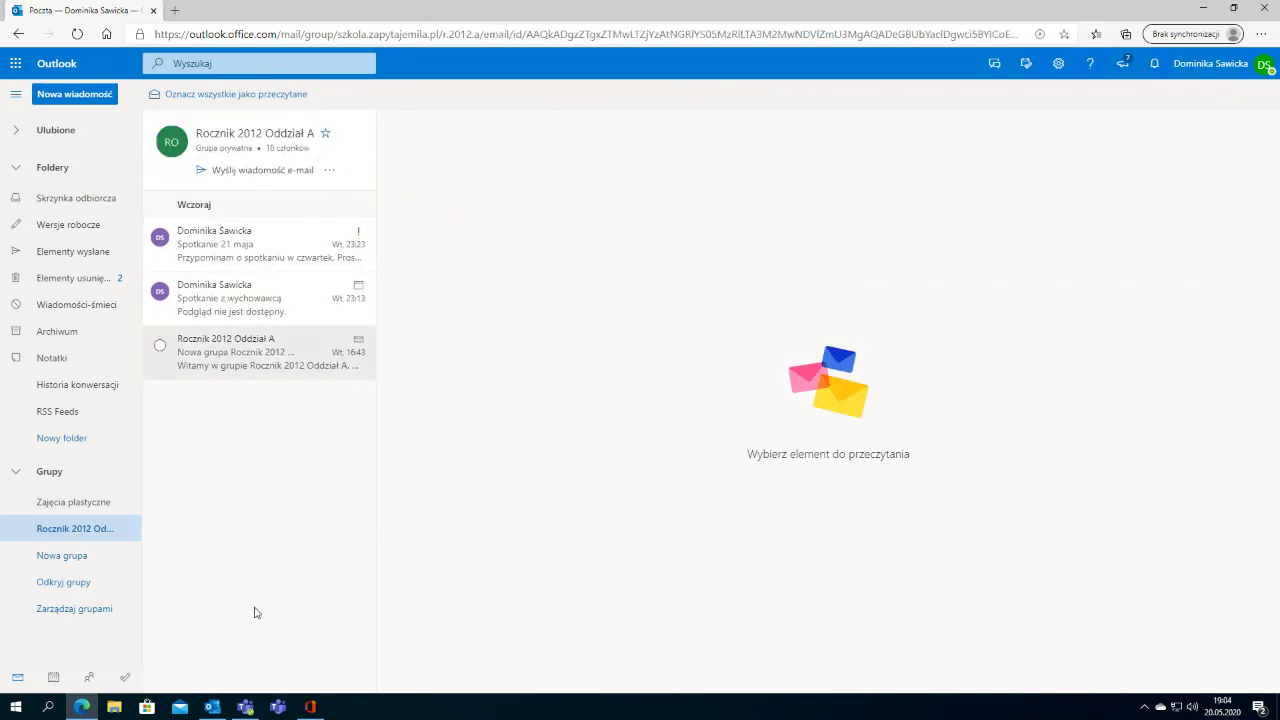
{"action": "mouse_move", "coordinate": [899, 13]}
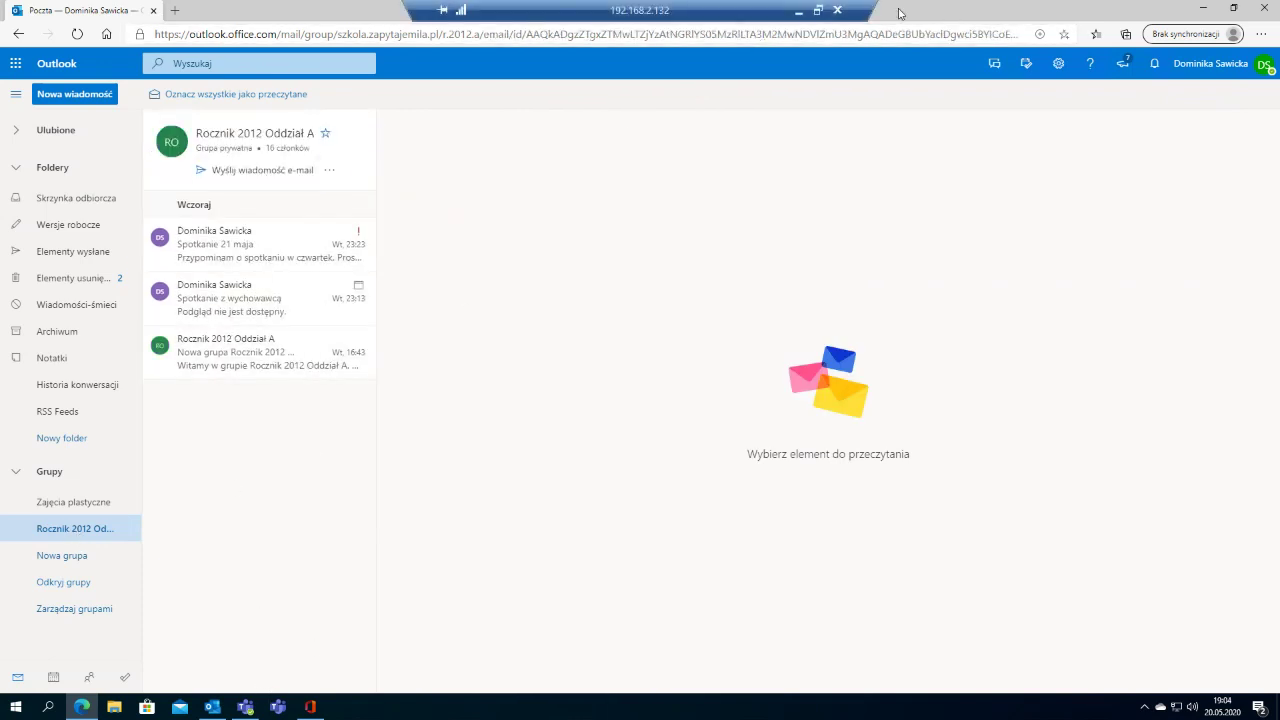
{"action": "left_click", "coordinate": [820, 11]}
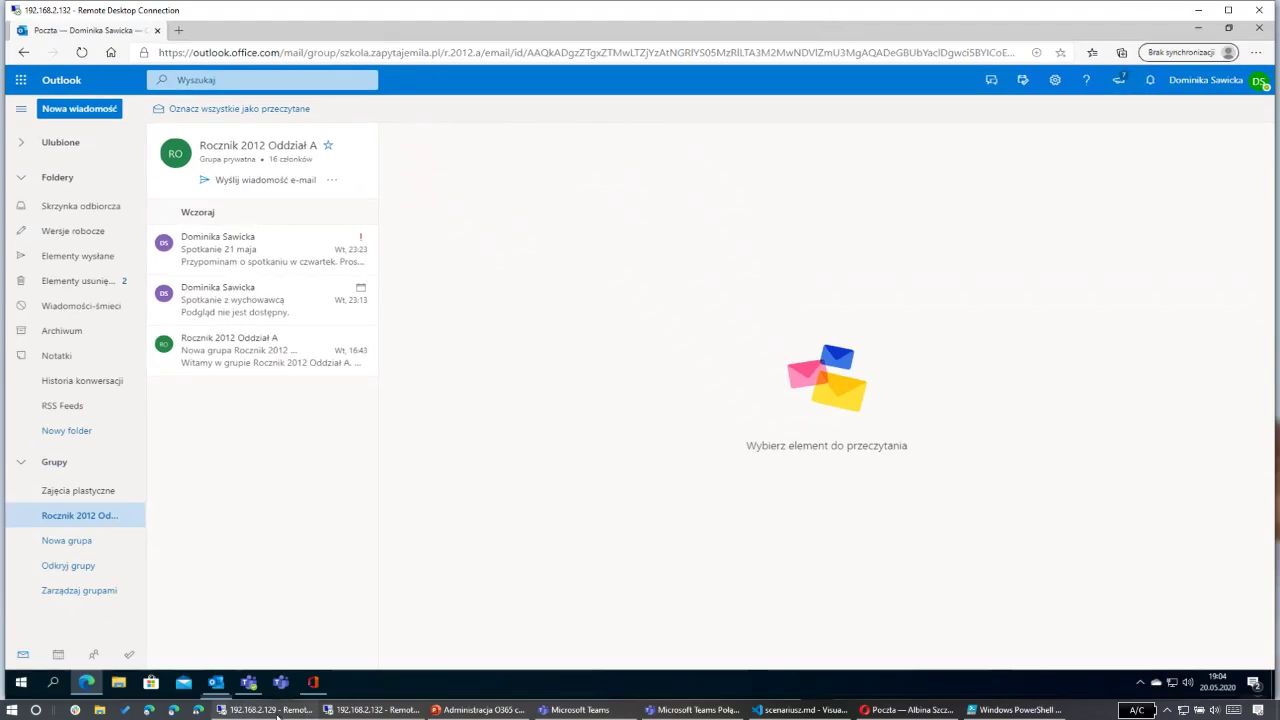
Step: Check the group in the admin center, then open Rocznik 2012 Oddział A's details card in Outlook
{"action": "left_click", "coordinate": [262, 710]}
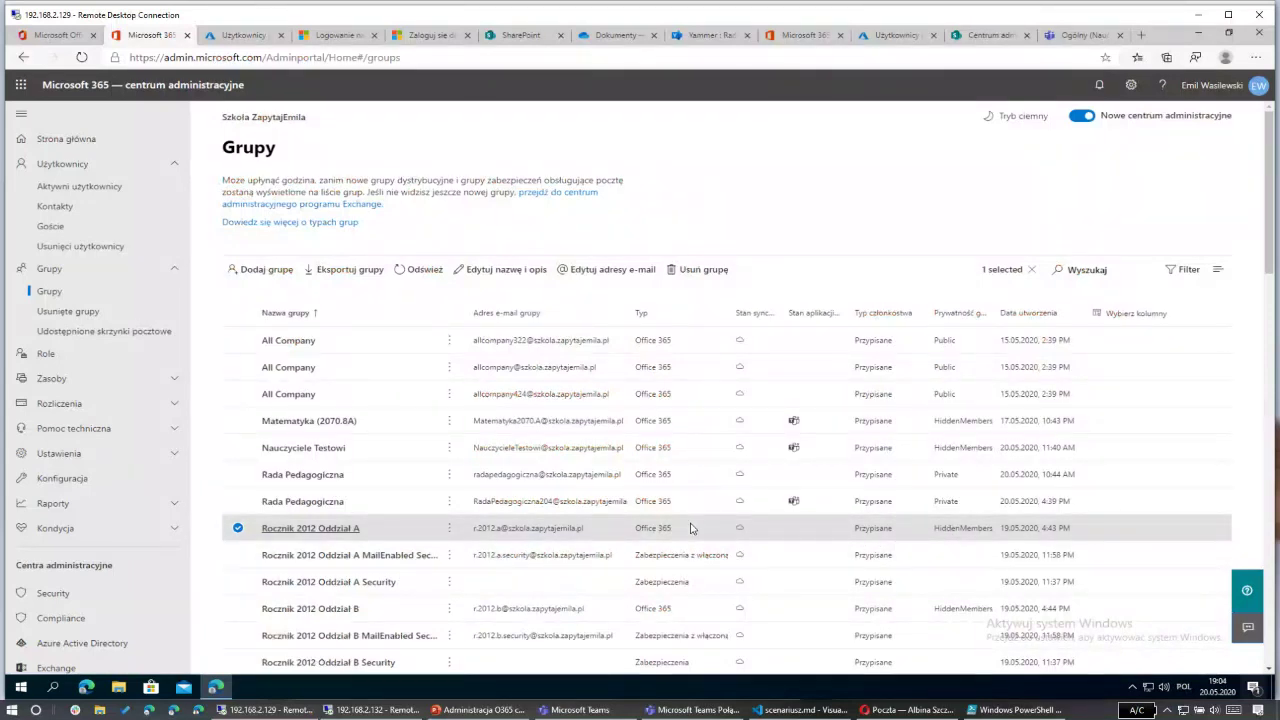
{"action": "left_click", "coordinate": [359, 710]}
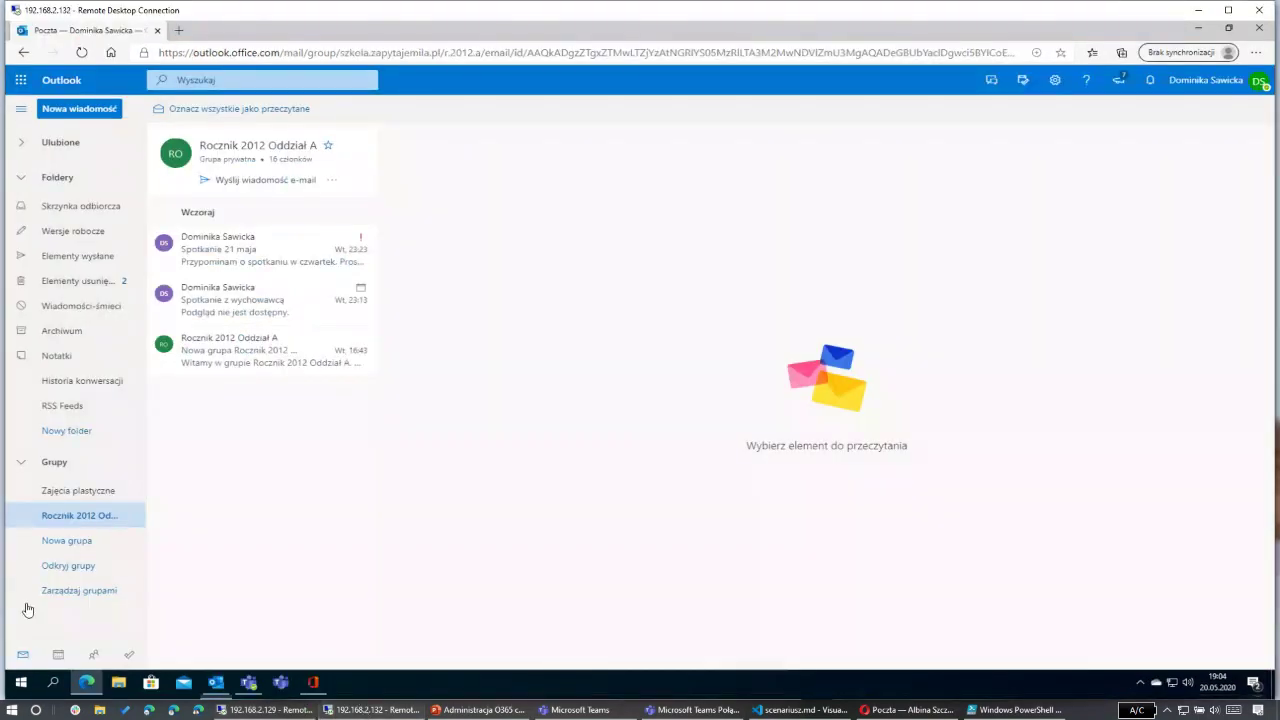
{"action": "left_click", "coordinate": [266, 149]}
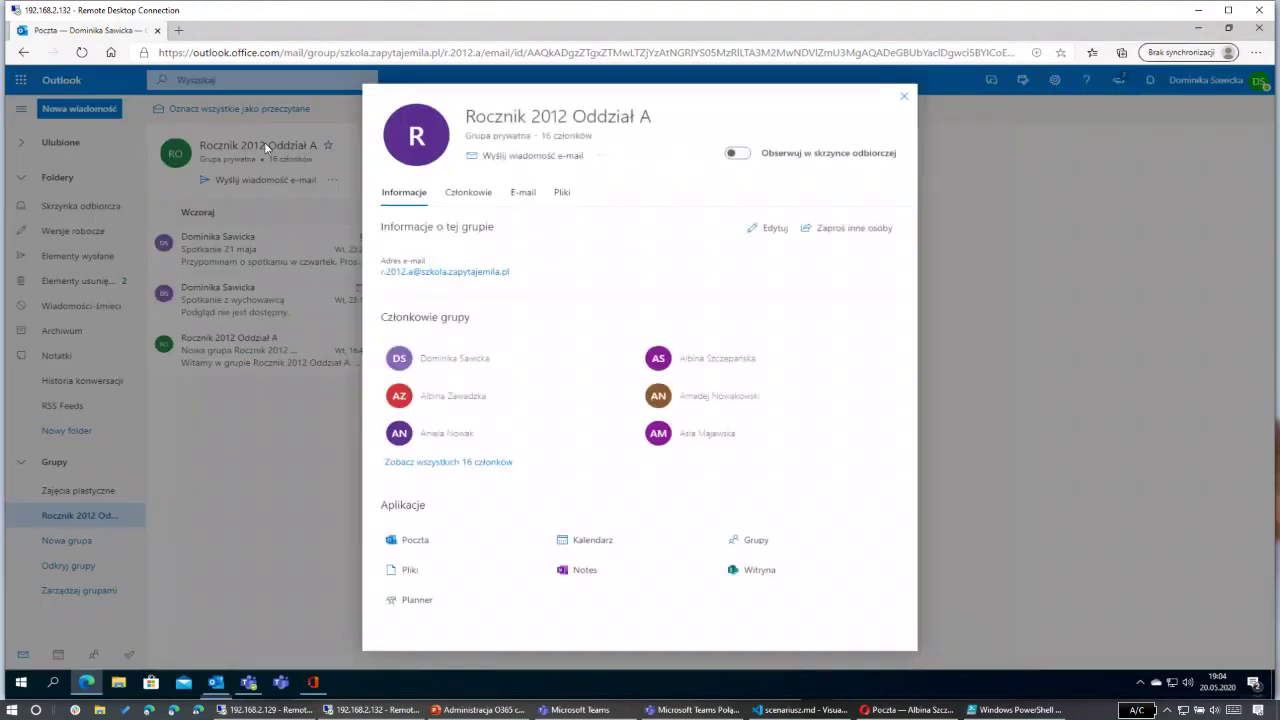
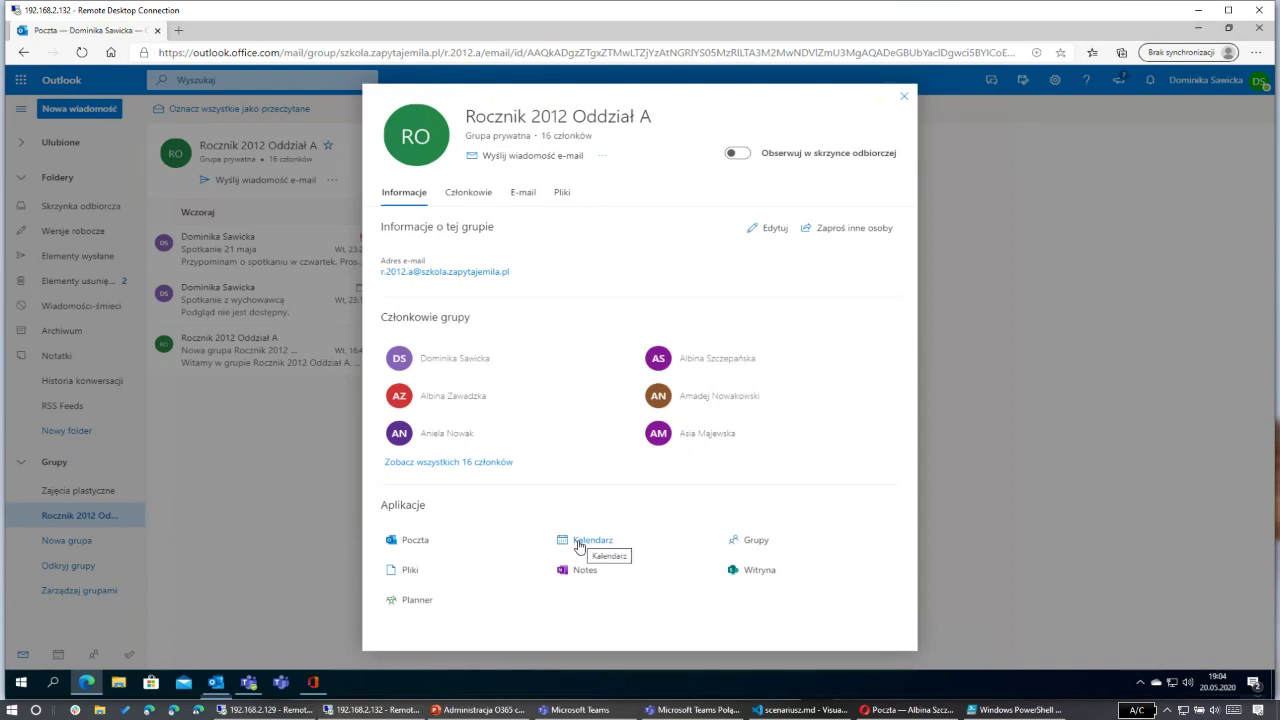
Step: Close the Rocznik 2012 Oddział A group card to get back to its three-message mailbox
{"action": "left_click", "coordinate": [903, 99]}
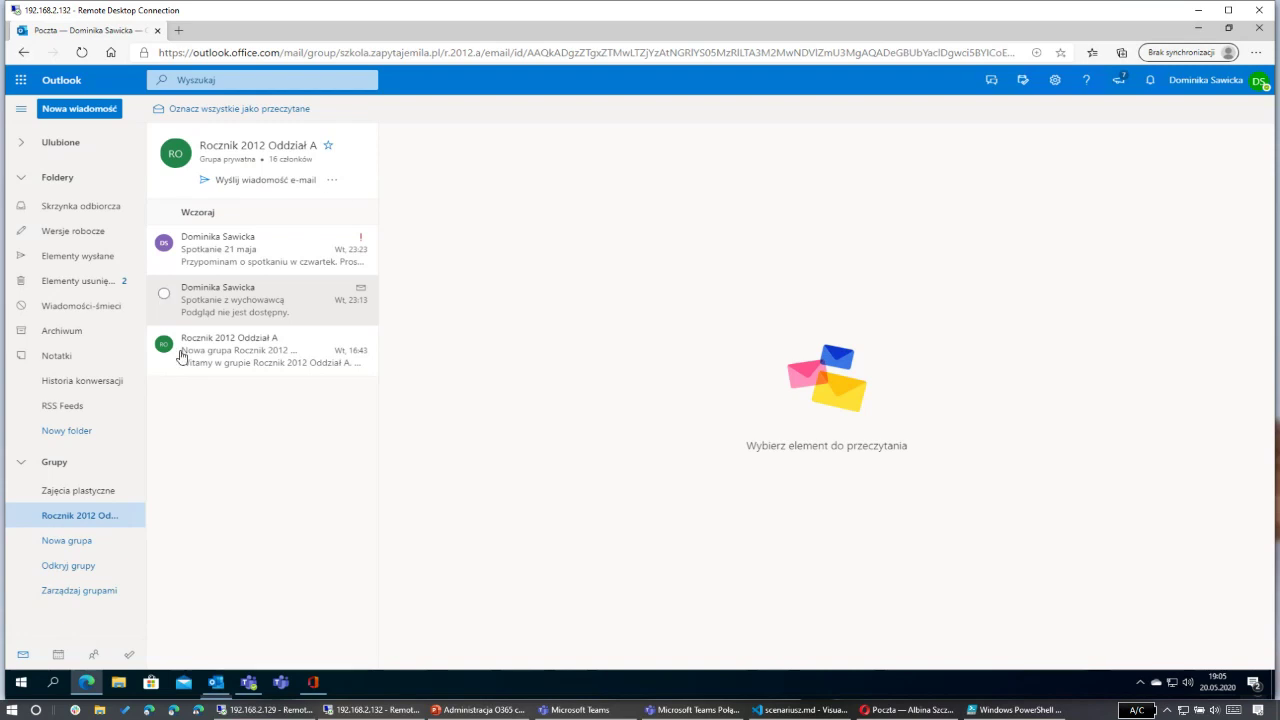
{"action": "mouse_move", "coordinate": [248, 682]}
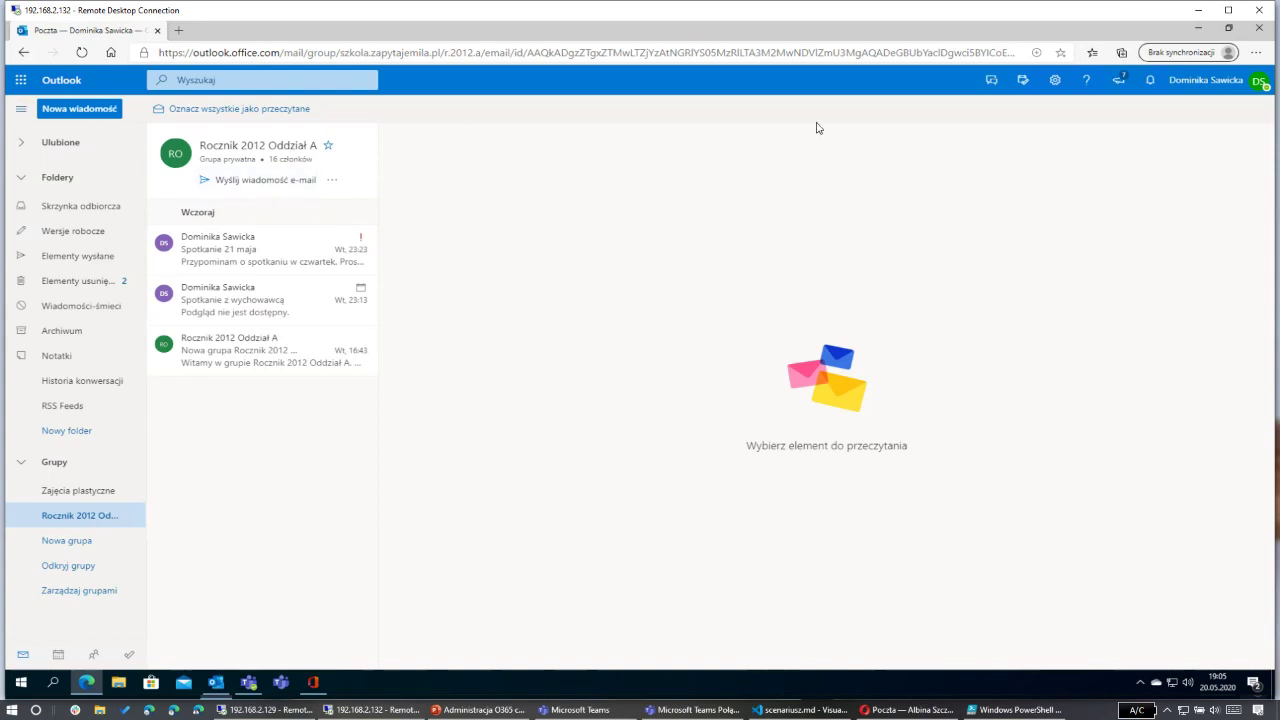
Step: Create a new calendar event set as a Teams meeting titled 'erftet'
{"action": "left_click", "coordinate": [58, 658]}
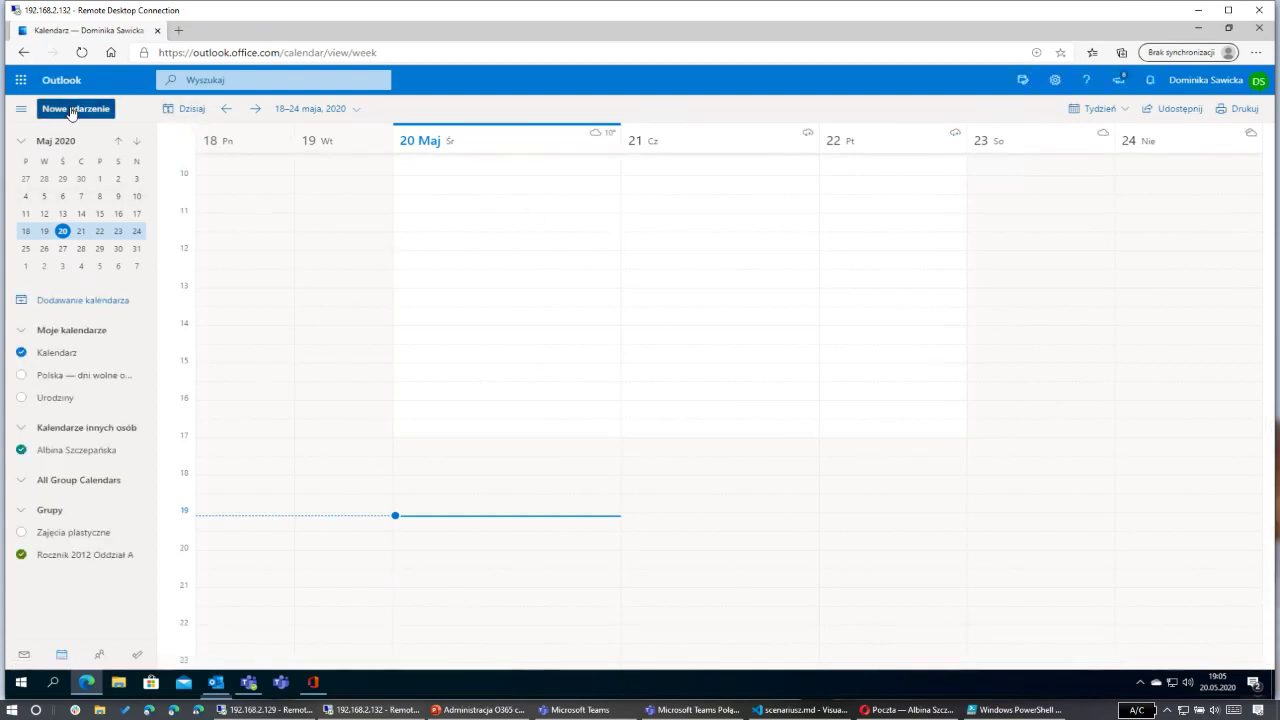
{"action": "left_click", "coordinate": [71, 111]}
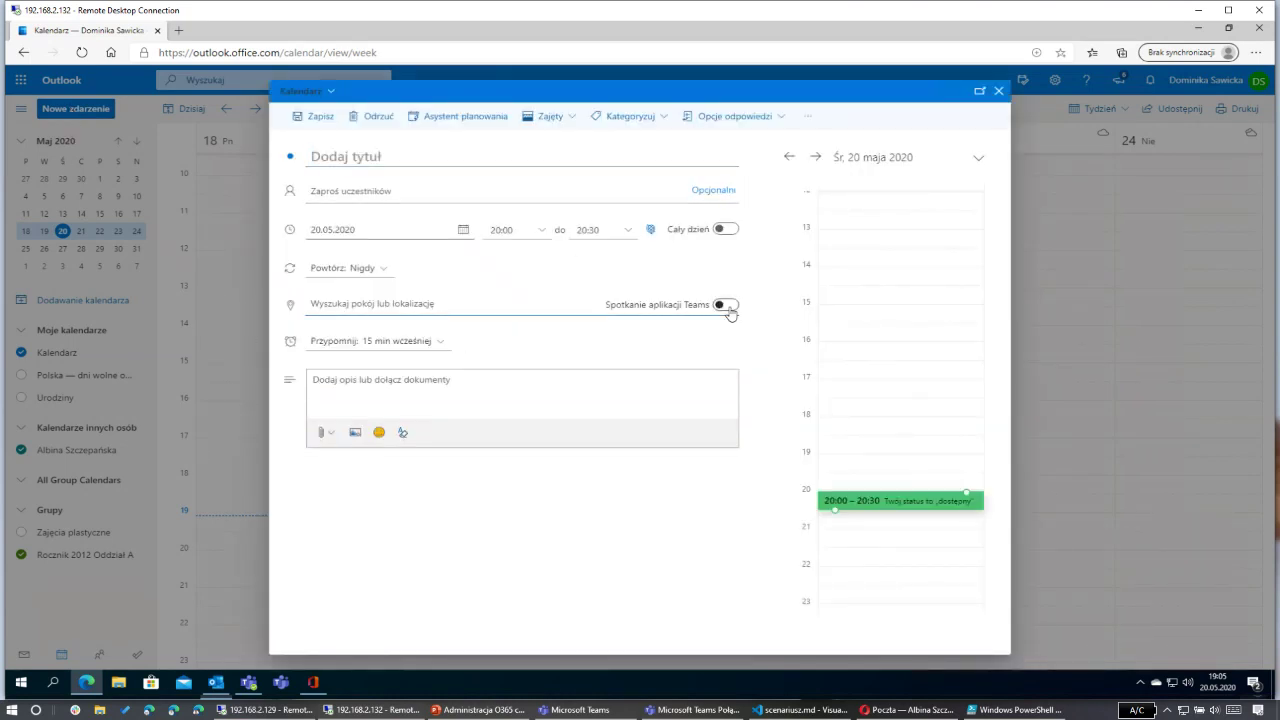
{"action": "left_click", "coordinate": [727, 306]}
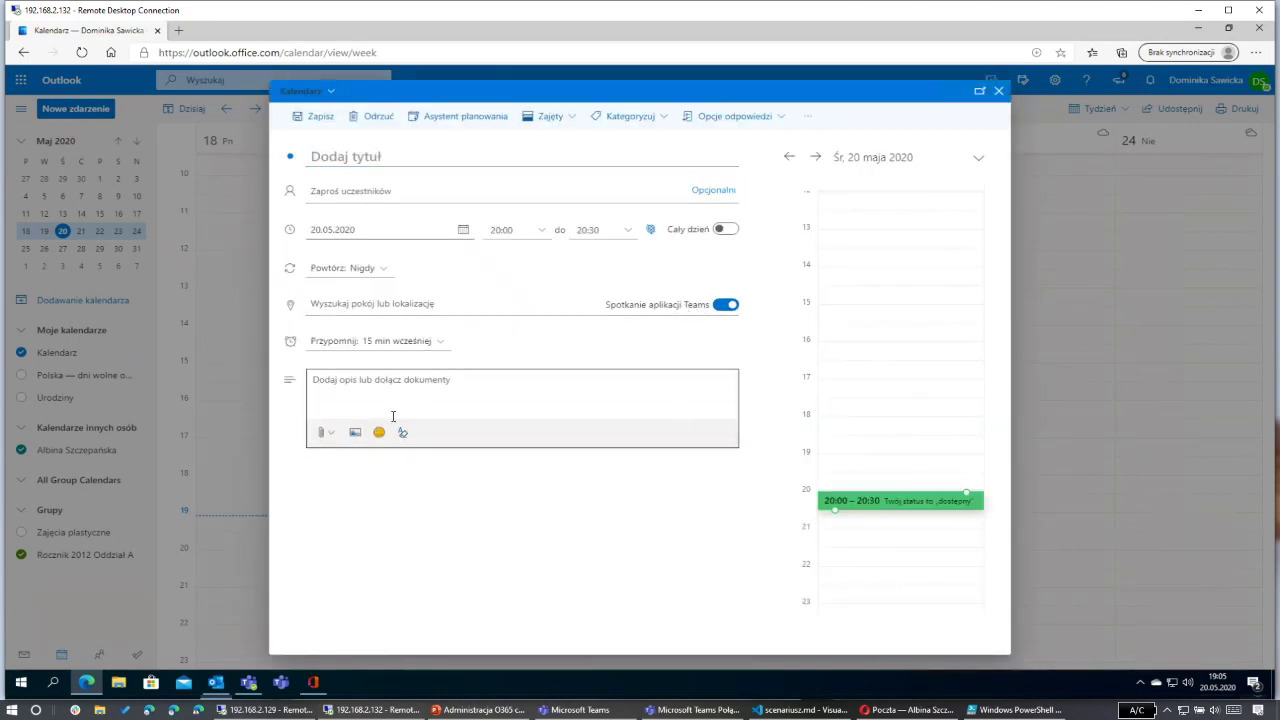
{"action": "left_click", "coordinate": [381, 157]}
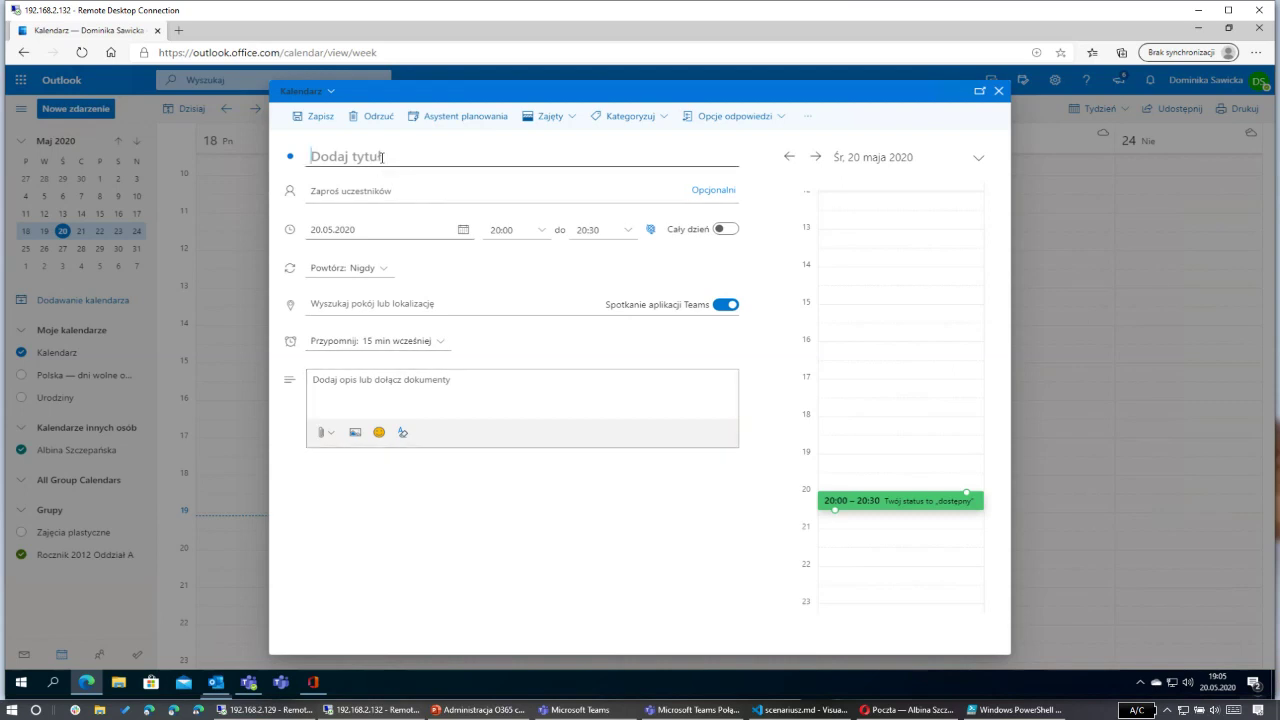
{"action": "type", "text": "erftet"}
Step: Search the directory for 'Rocznik 2012' and invite the Rocznik 2012 Oddział A MailEnabled Security group
{"action": "left_click", "coordinate": [373, 190]}
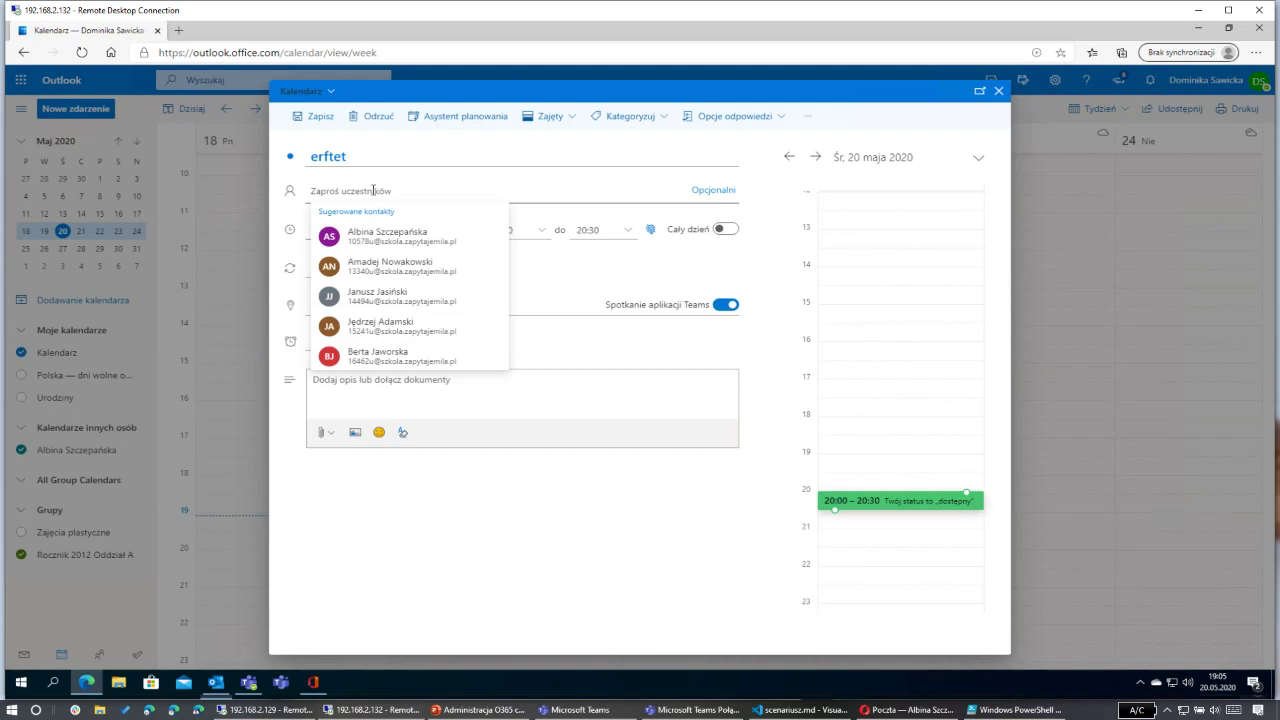
{"action": "type", "text": "Rocznik"}
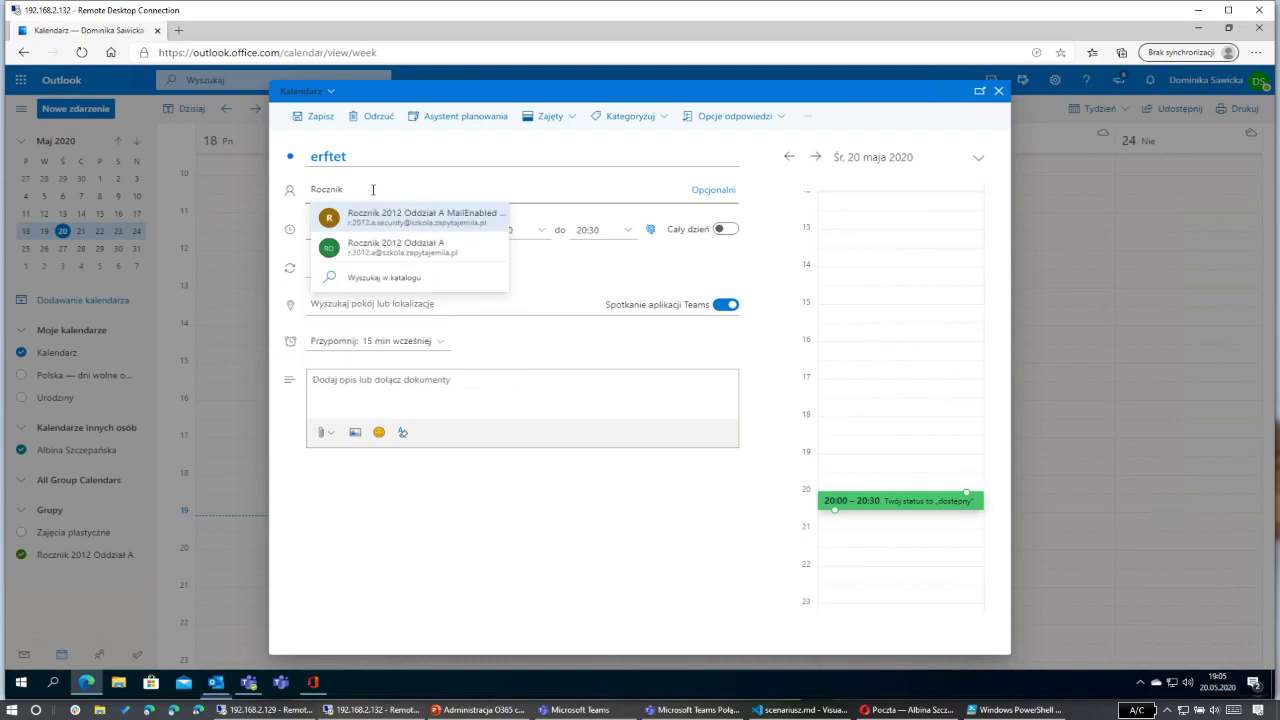
{"action": "type", "text": " 2012"}
{"action": "left_click", "coordinate": [390, 278]}
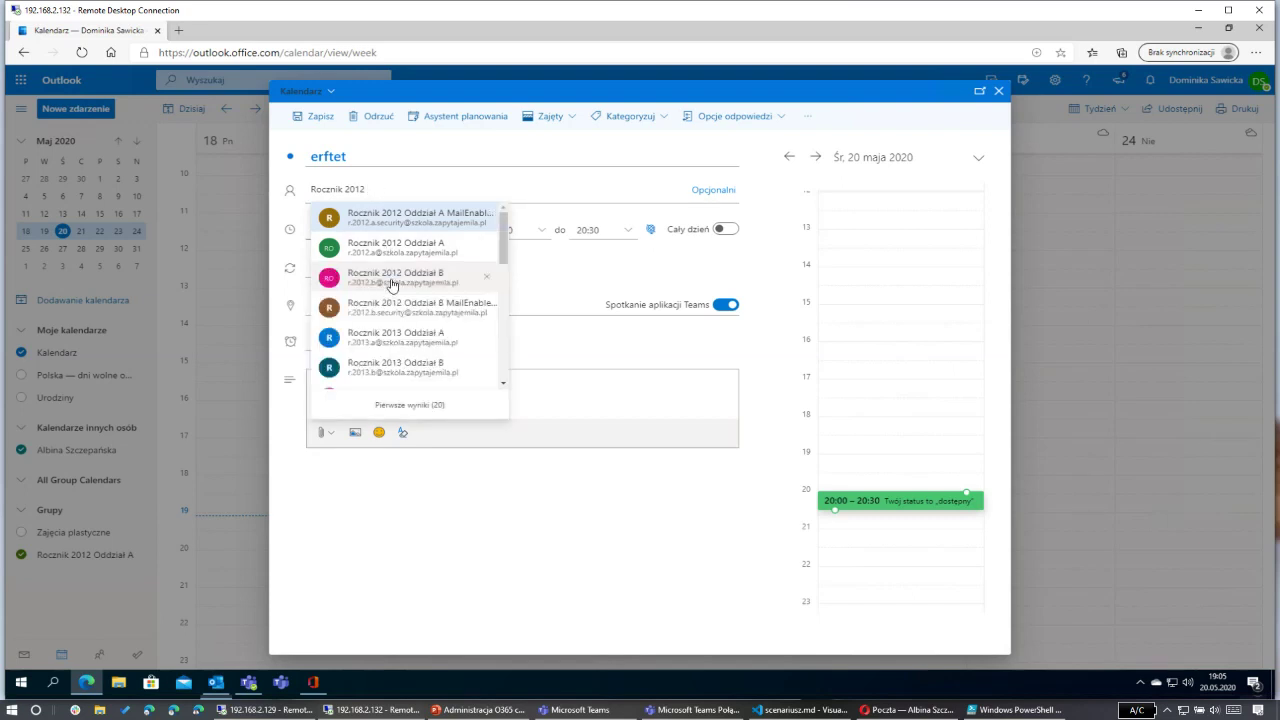
{"action": "scroll", "coordinate": [425, 335], "scroll_direction": "down", "scroll_amount": 2}
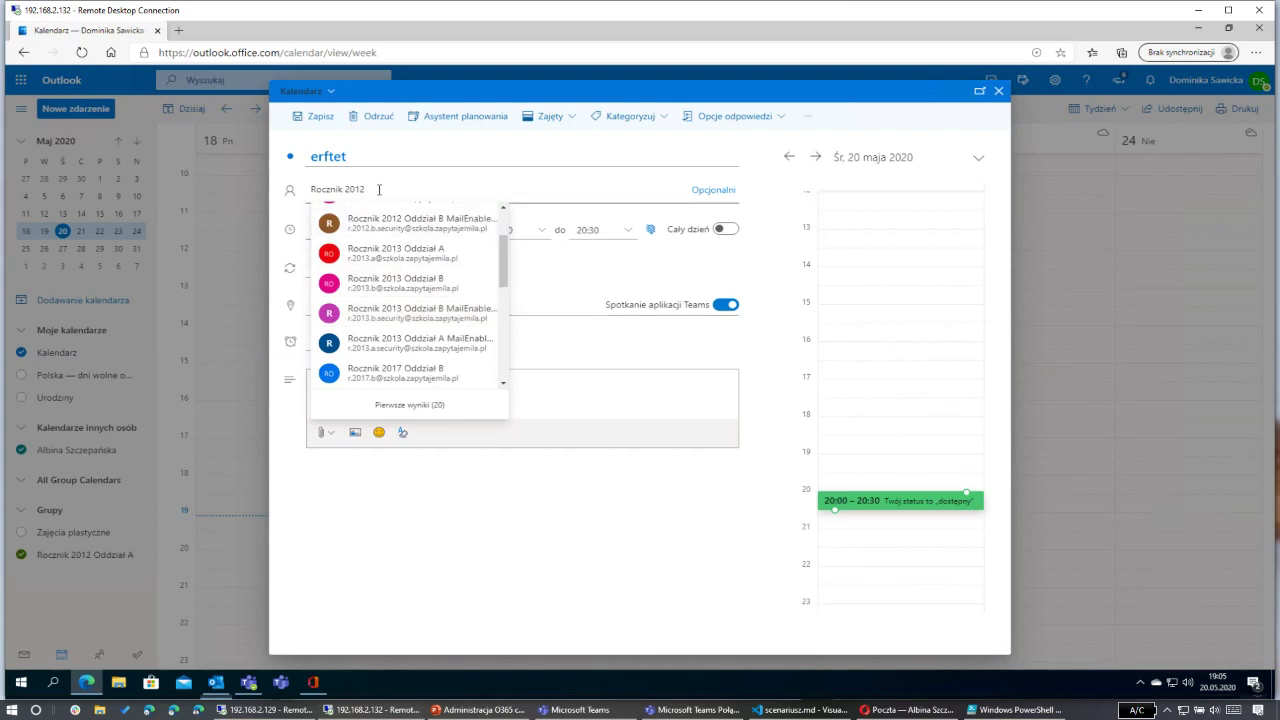
{"action": "left_click_drag", "start_coordinate": [501, 258], "coordinate": [505, 230]}
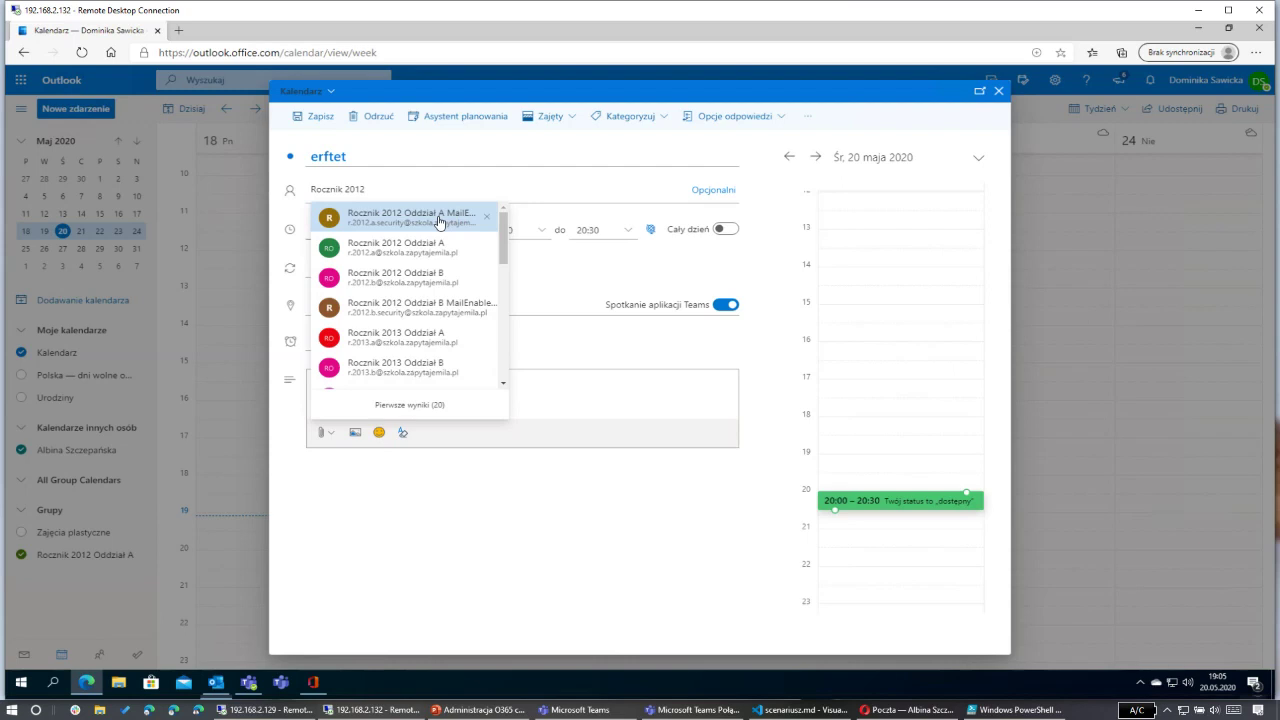
{"action": "left_click", "coordinate": [440, 217]}
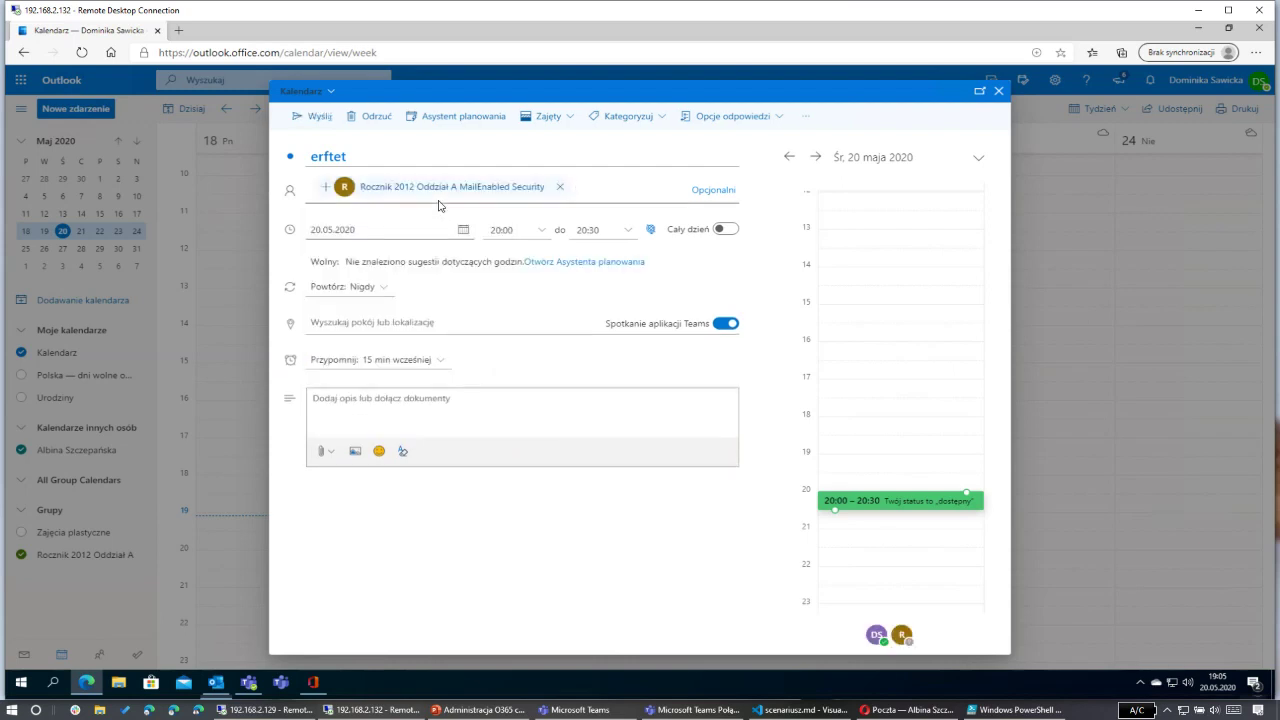
Step: Add Rocznik 2012 Oddział B as an attendee and look over its group details
{"action": "left_click", "coordinate": [590, 189]}
{"action": "type", "text": "rocznik"}
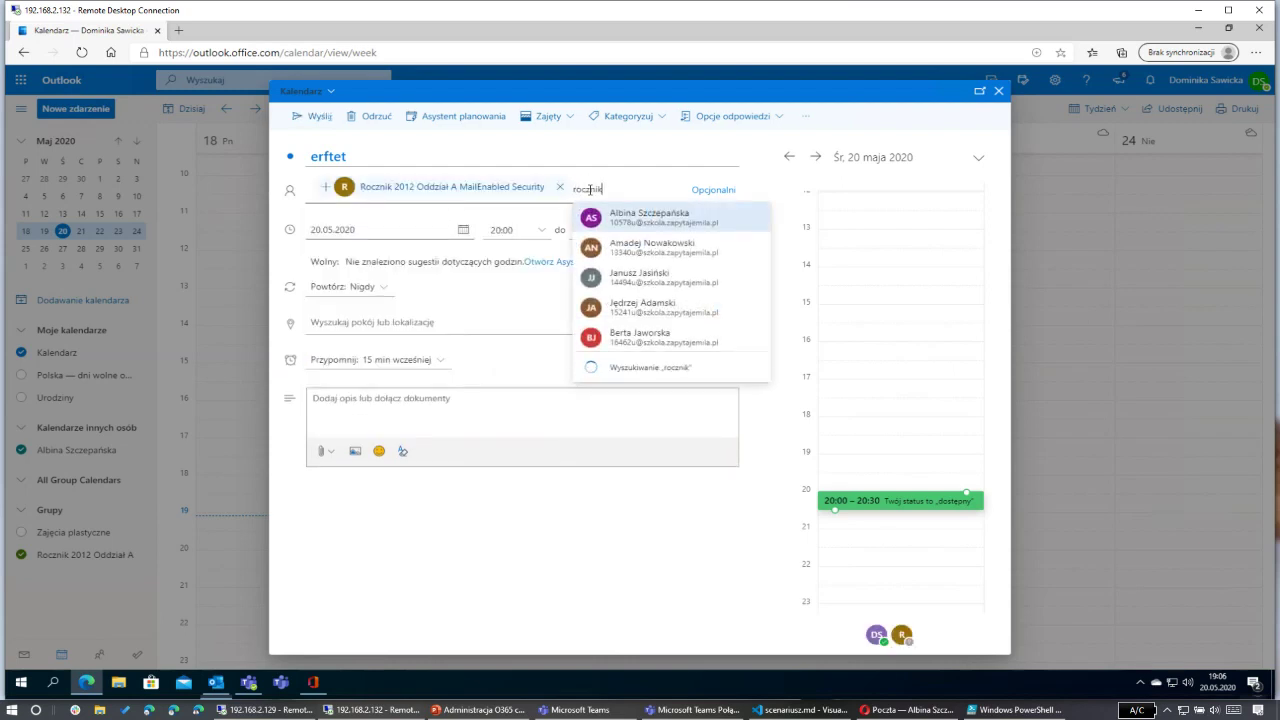
{"action": "type", "text": " 2012 B"}
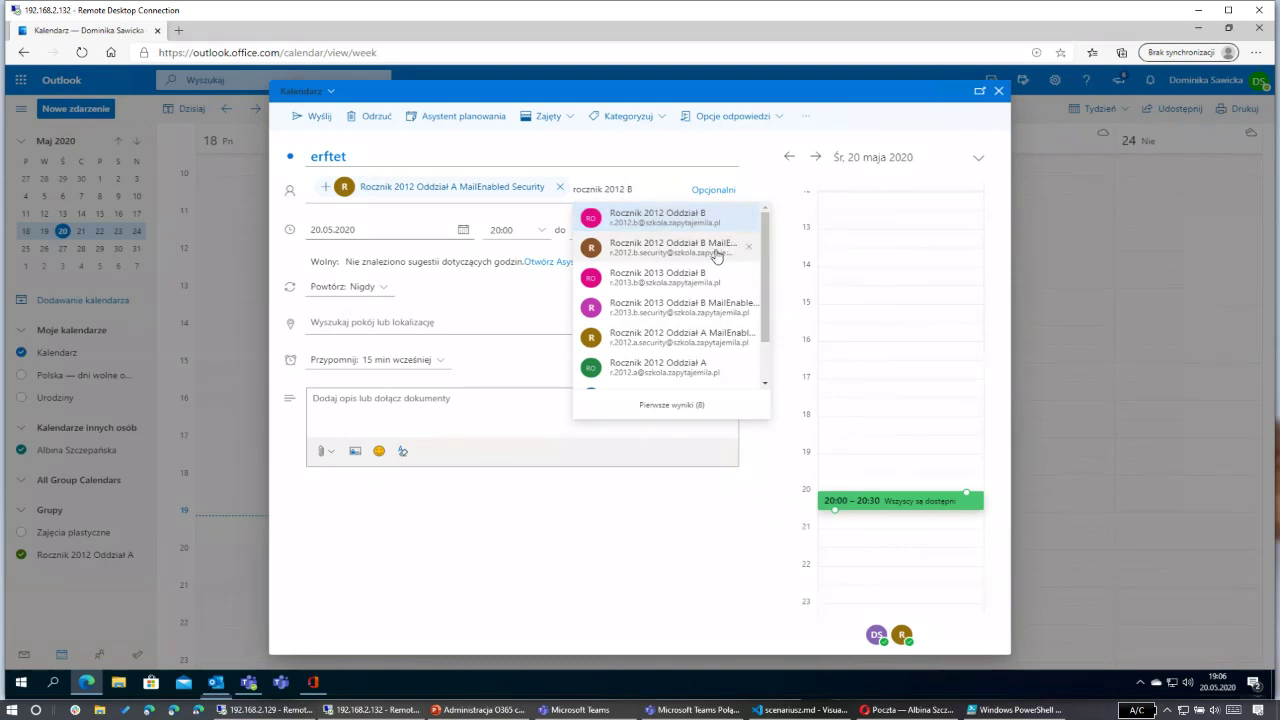
{"action": "left_click", "coordinate": [666, 222]}
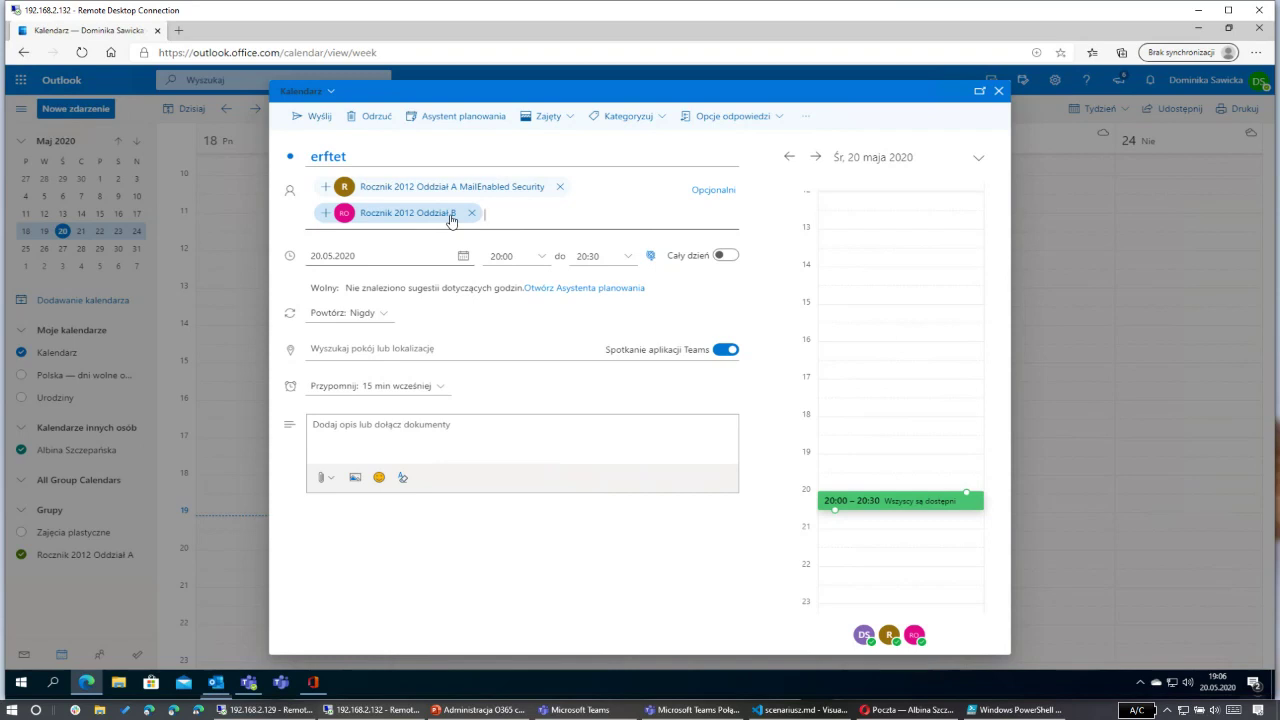
{"action": "left_click", "coordinate": [395, 528]}
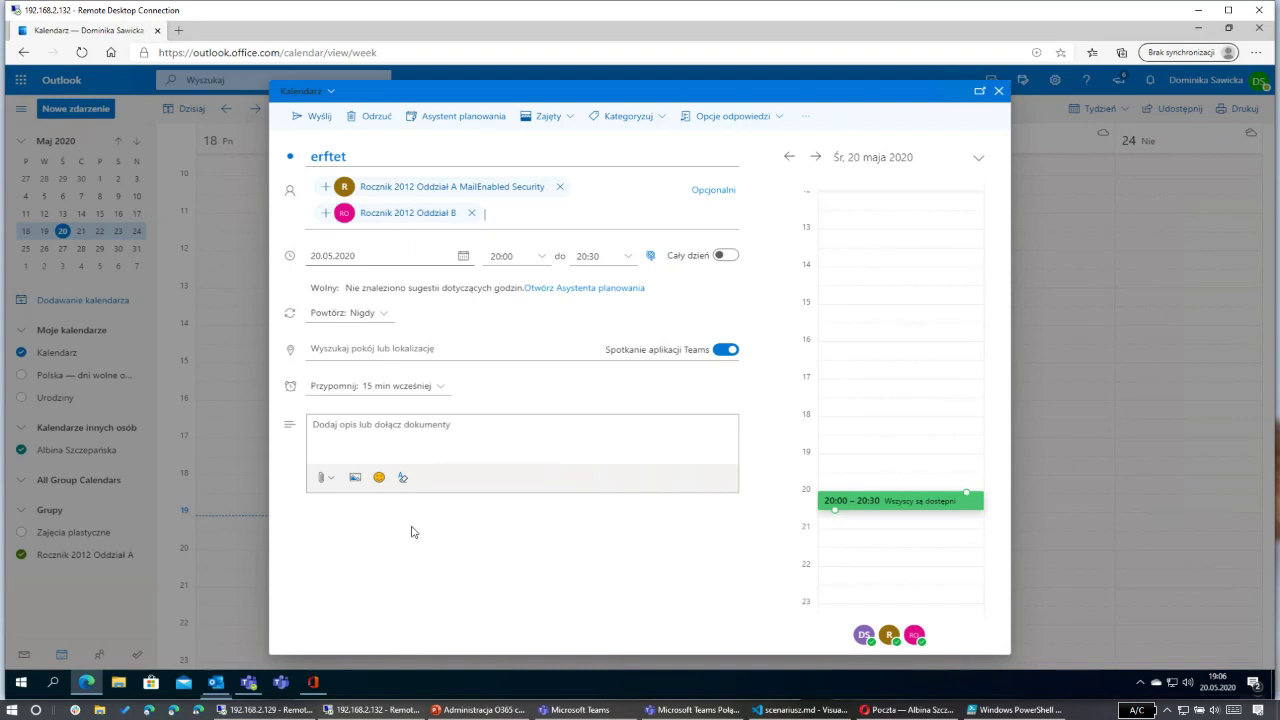
{"action": "left_click", "coordinate": [325, 216]}
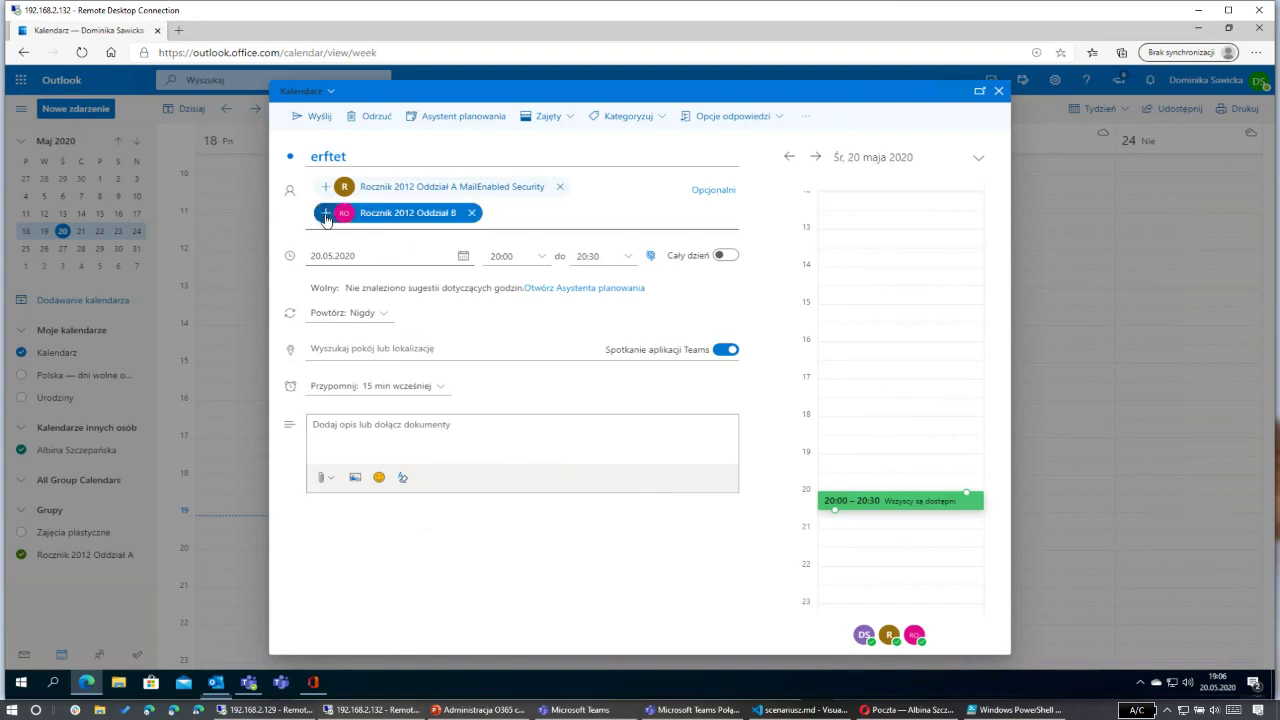
{"action": "left_click", "coordinate": [406, 221]}
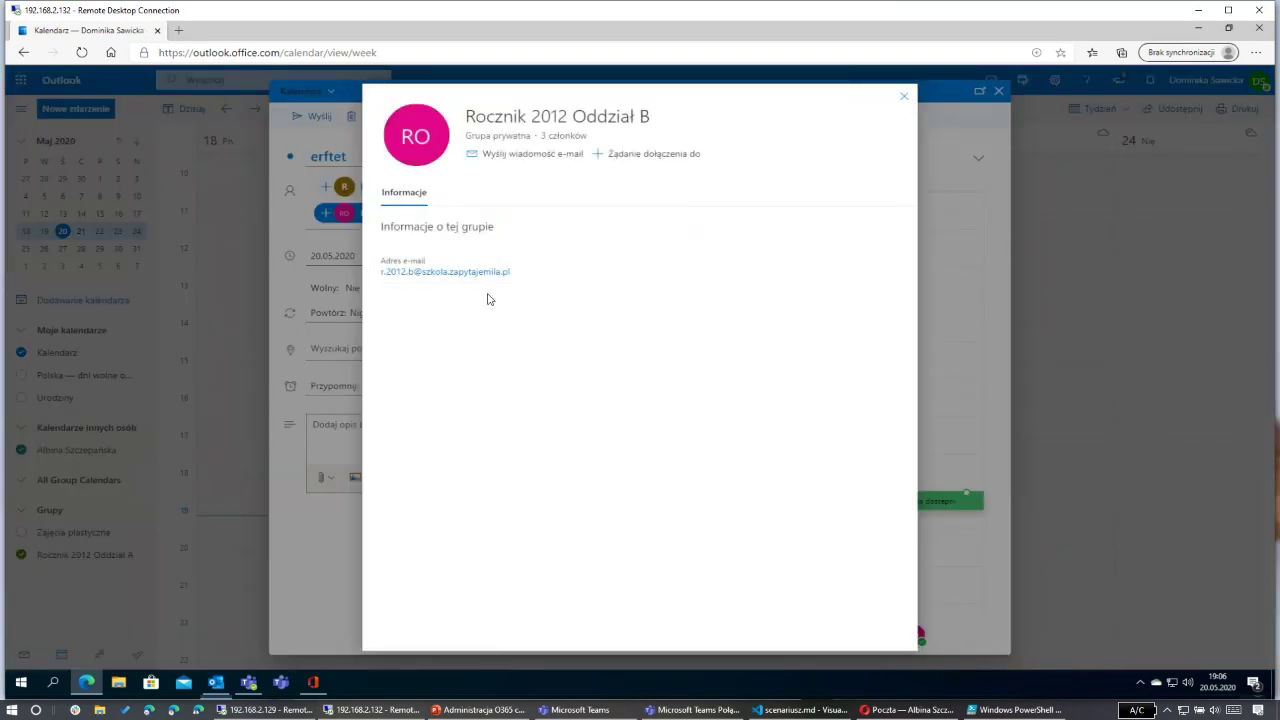
{"action": "left_click", "coordinate": [904, 96]}
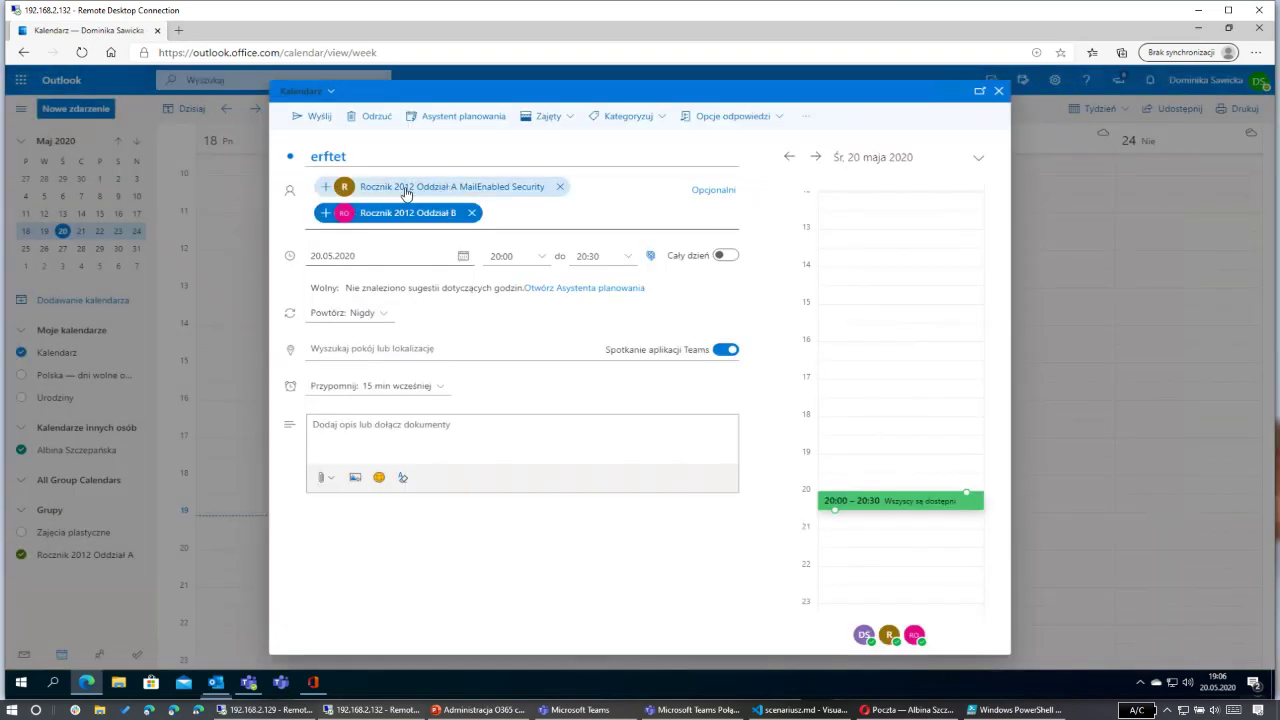
Step: Expand the security group into individual members, remove three of them, then close the draft
{"action": "left_click", "coordinate": [330, 192]}
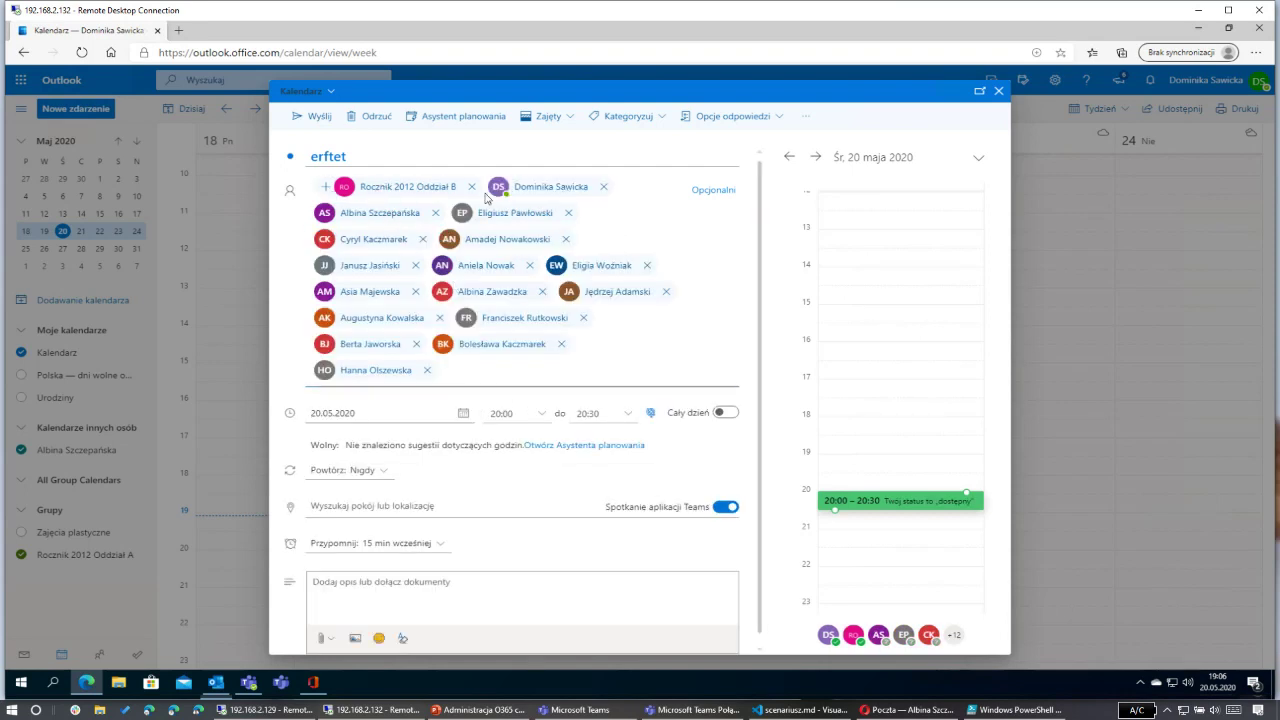
{"action": "left_click", "coordinate": [501, 369]}
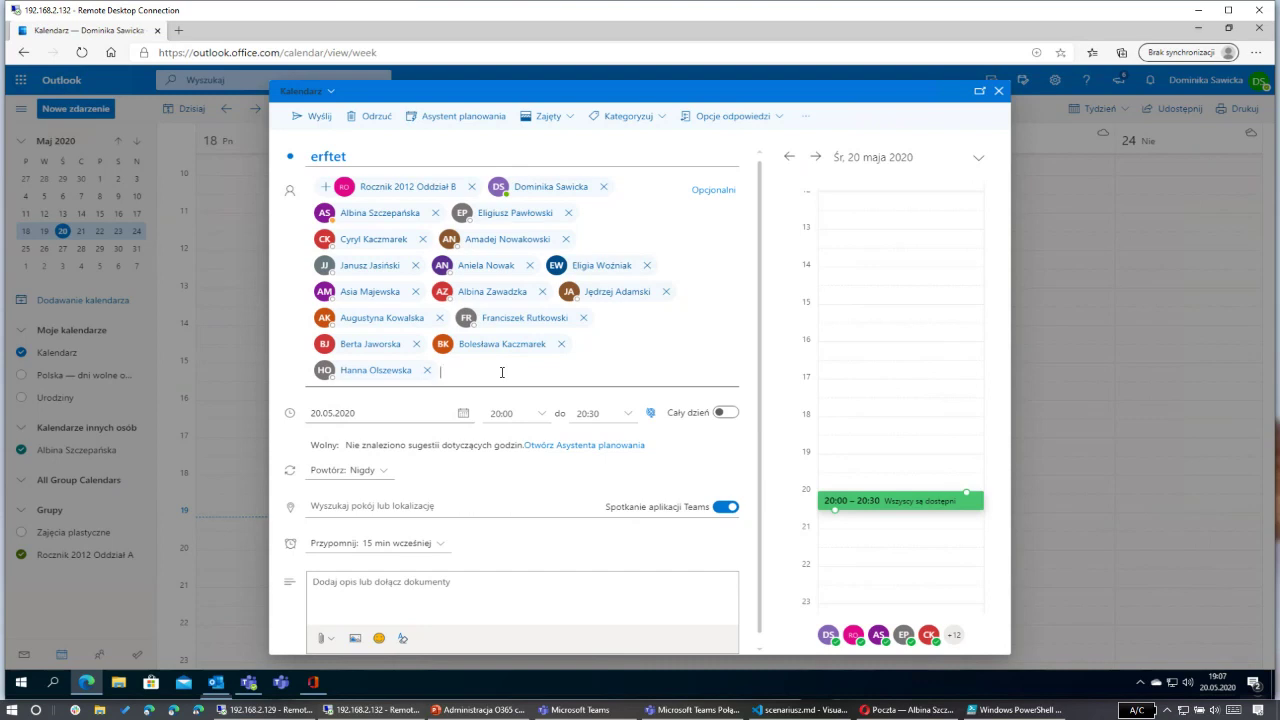
{"action": "left_click", "coordinate": [603, 188]}
{"action": "left_click", "coordinate": [603, 188]}
{"action": "left_click", "coordinate": [603, 188]}
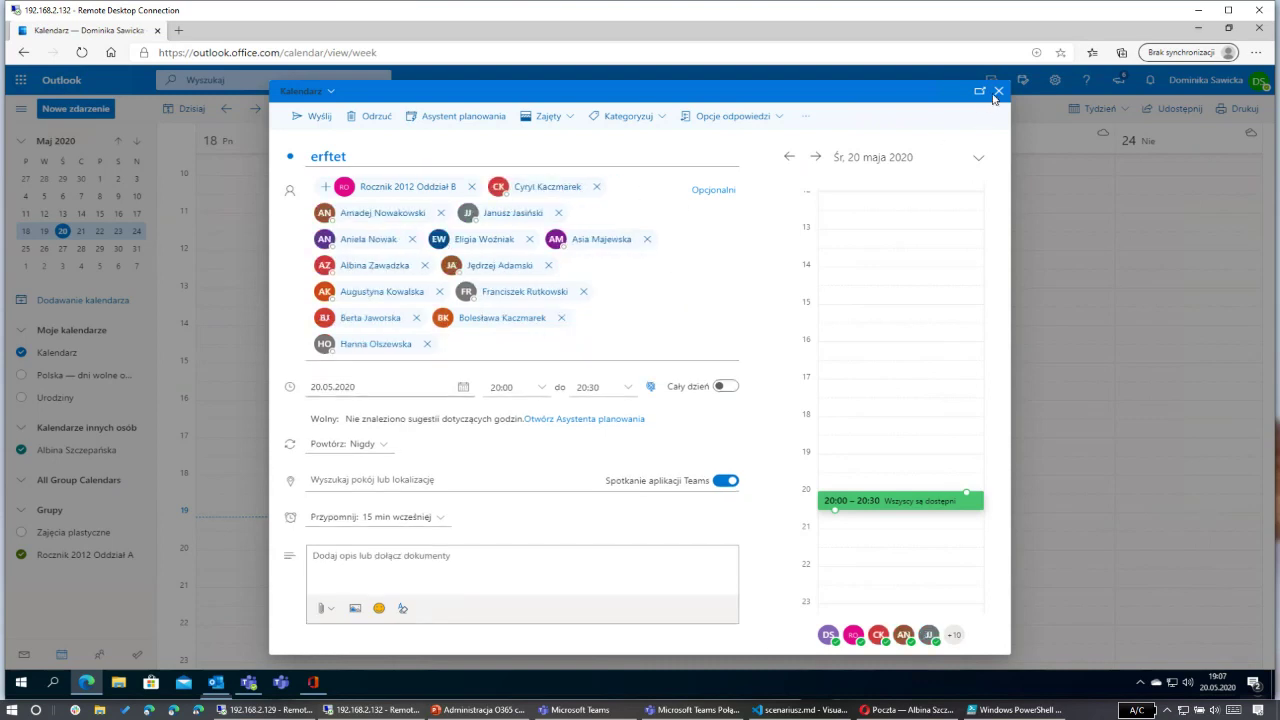
{"action": "left_click", "coordinate": [997, 92]}
{"action": "left_click", "coordinate": [700, 389]}
Step: Discard the draft and start a new event 'edrf' inviting Rocznik 2012 Oddział A
{"action": "left_click", "coordinate": [997, 92]}
{"action": "left_click", "coordinate": [235, 148]}
{"action": "left_click", "coordinate": [85, 112]}
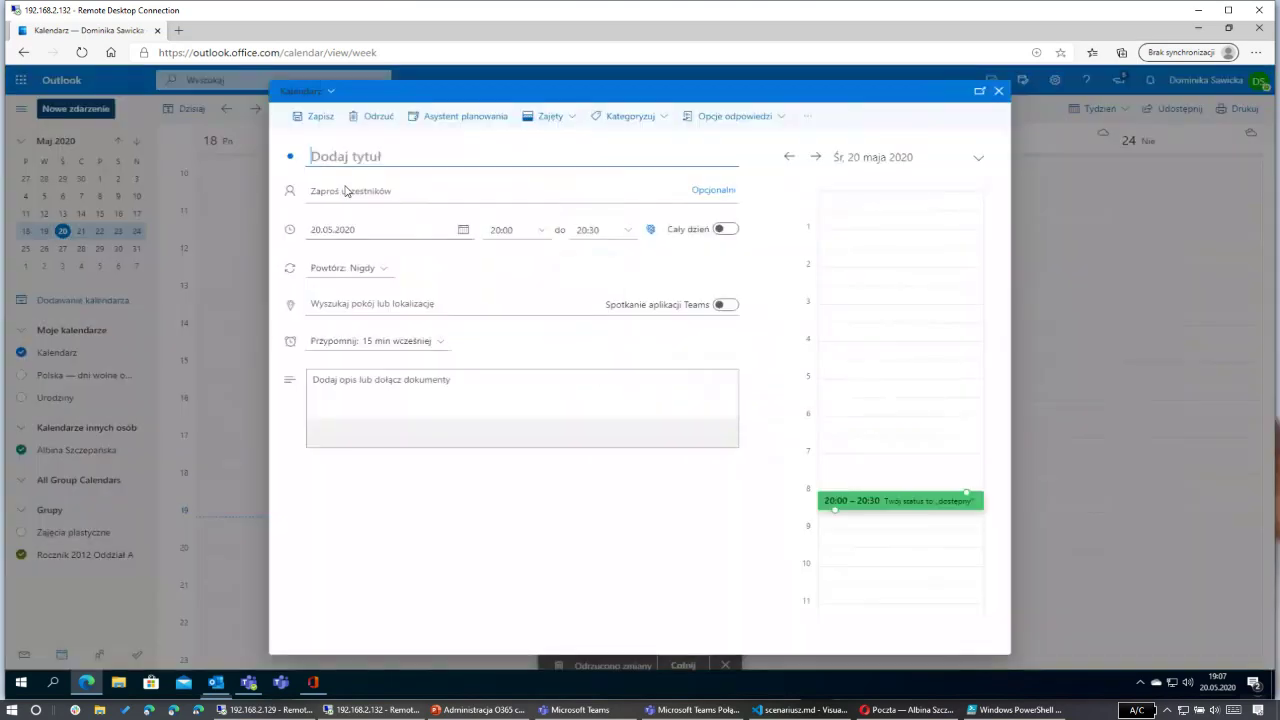
{"action": "type", "text": "edrf"}
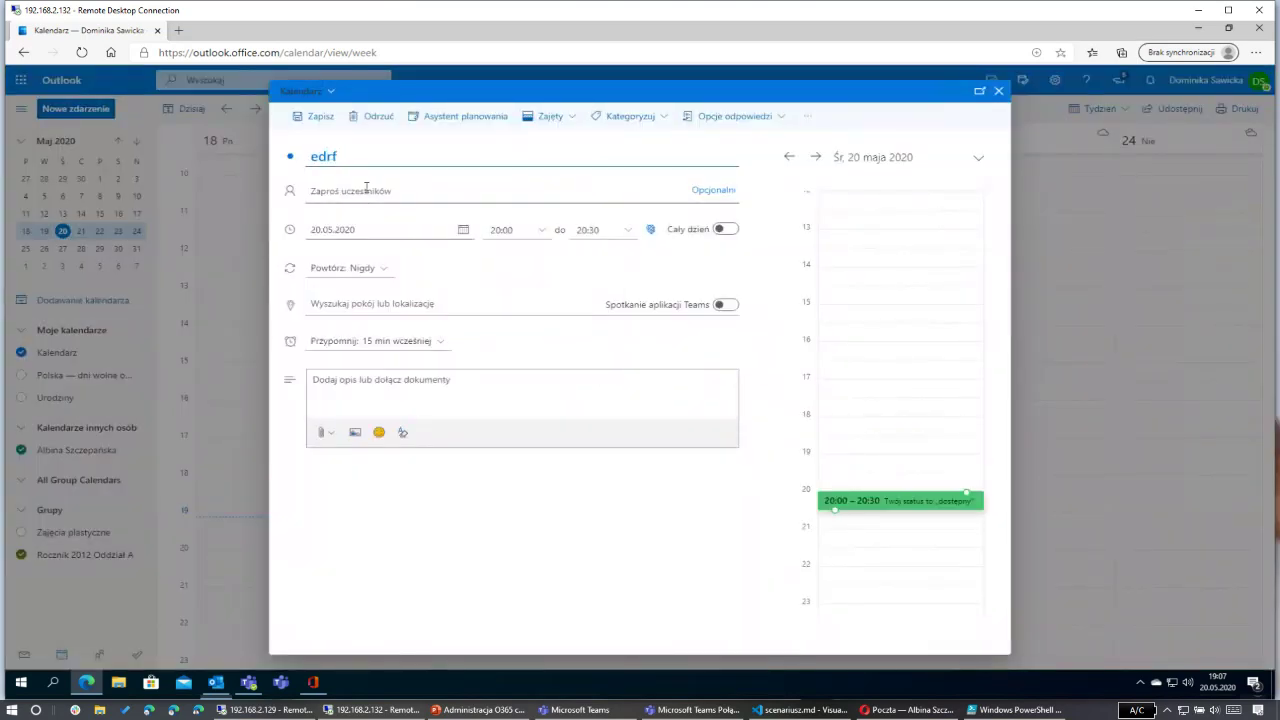
{"action": "left_click", "coordinate": [366, 189]}
{"action": "type", "text": "rocznik 20"}
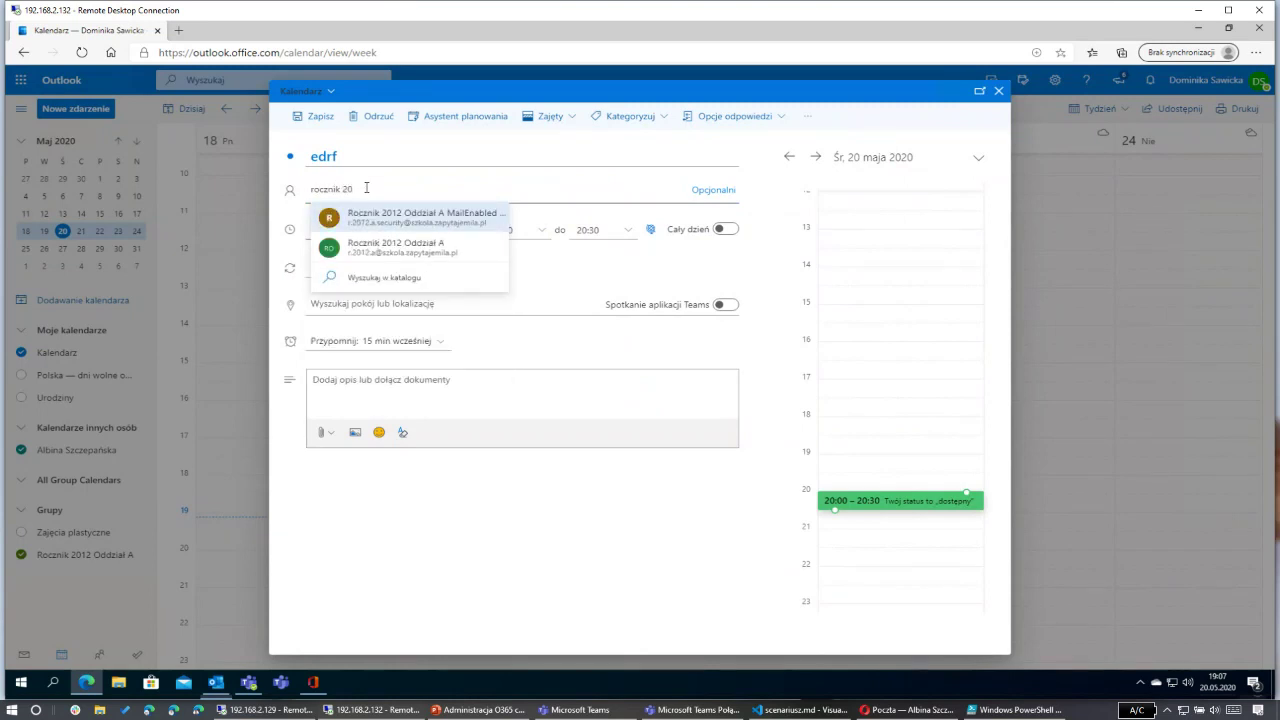
{"action": "left_click", "coordinate": [405, 246]}
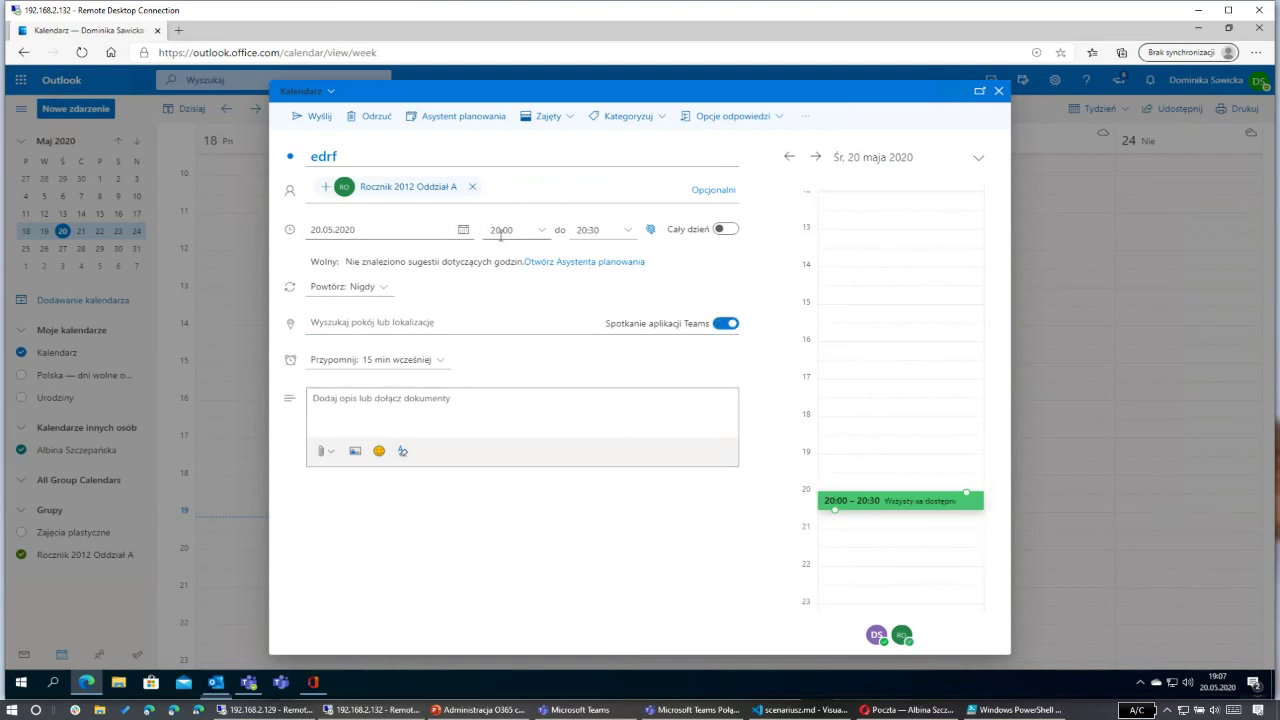
Step: Schedule edrf for 21.05.2020 starting at 11:30 and send the invitation
{"action": "left_click", "coordinate": [462, 229]}
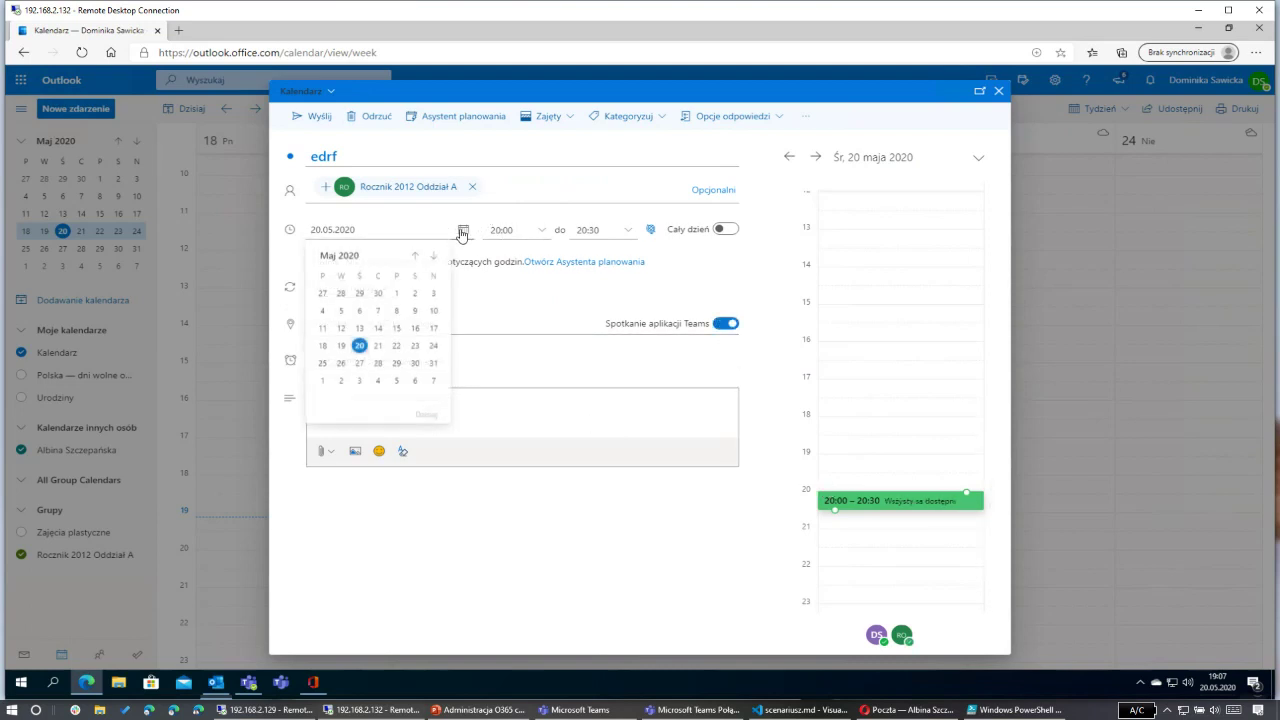
{"action": "left_click", "coordinate": [378, 346]}
{"action": "left_click", "coordinate": [520, 230]}
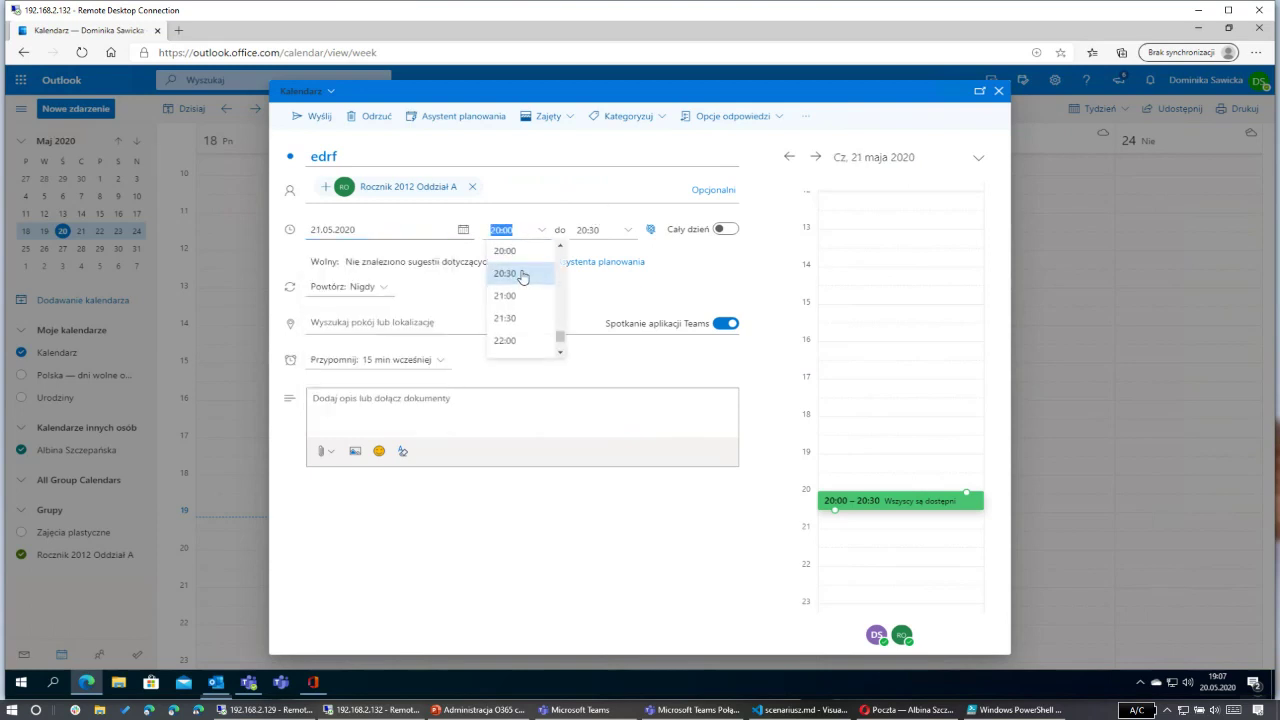
{"action": "scroll", "coordinate": [524, 276], "scroll_direction": "up", "scroll_amount": 5}
{"action": "scroll", "coordinate": [518, 275], "scroll_direction": "up", "scroll_amount": 3}
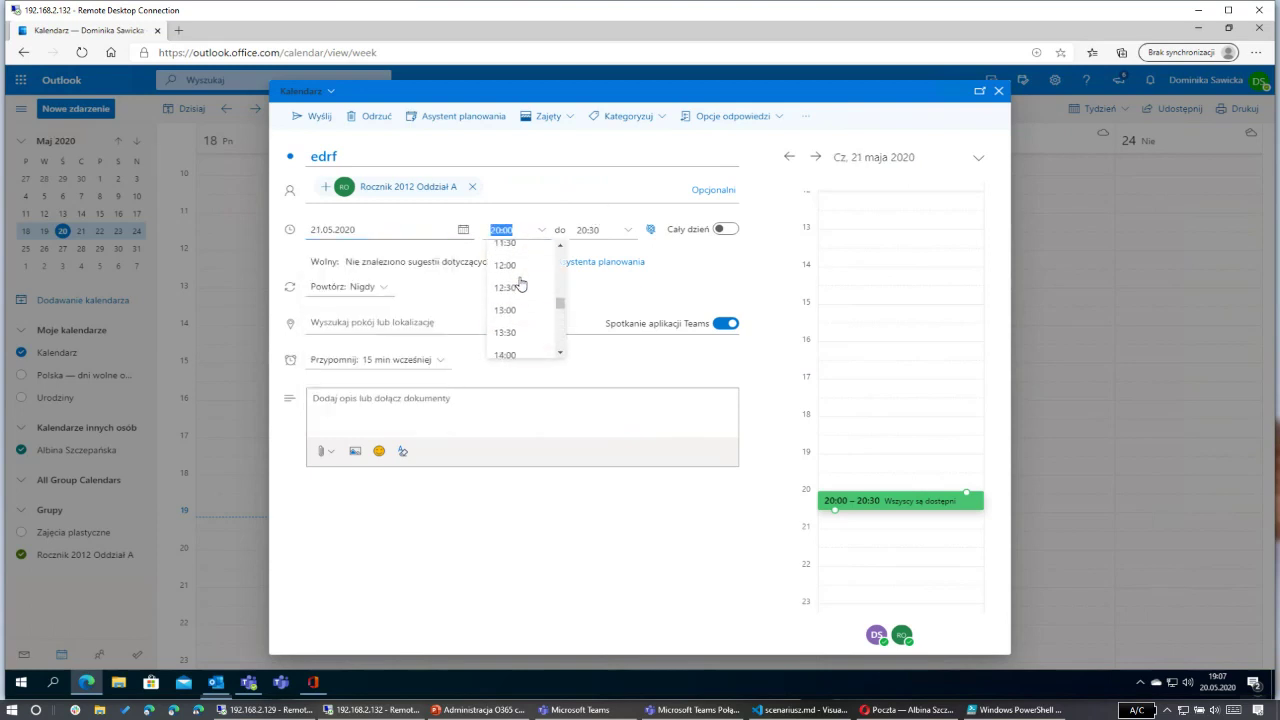
{"action": "left_click", "coordinate": [517, 255]}
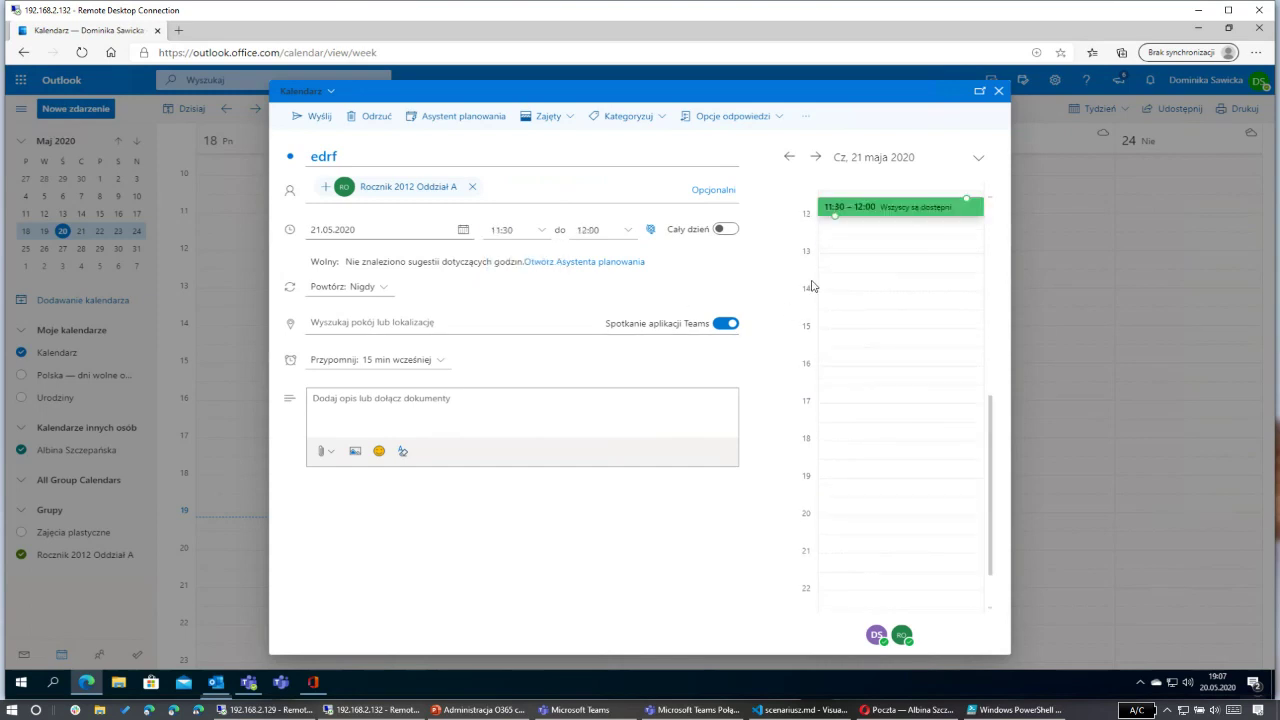
{"action": "left_click", "coordinate": [305, 120]}
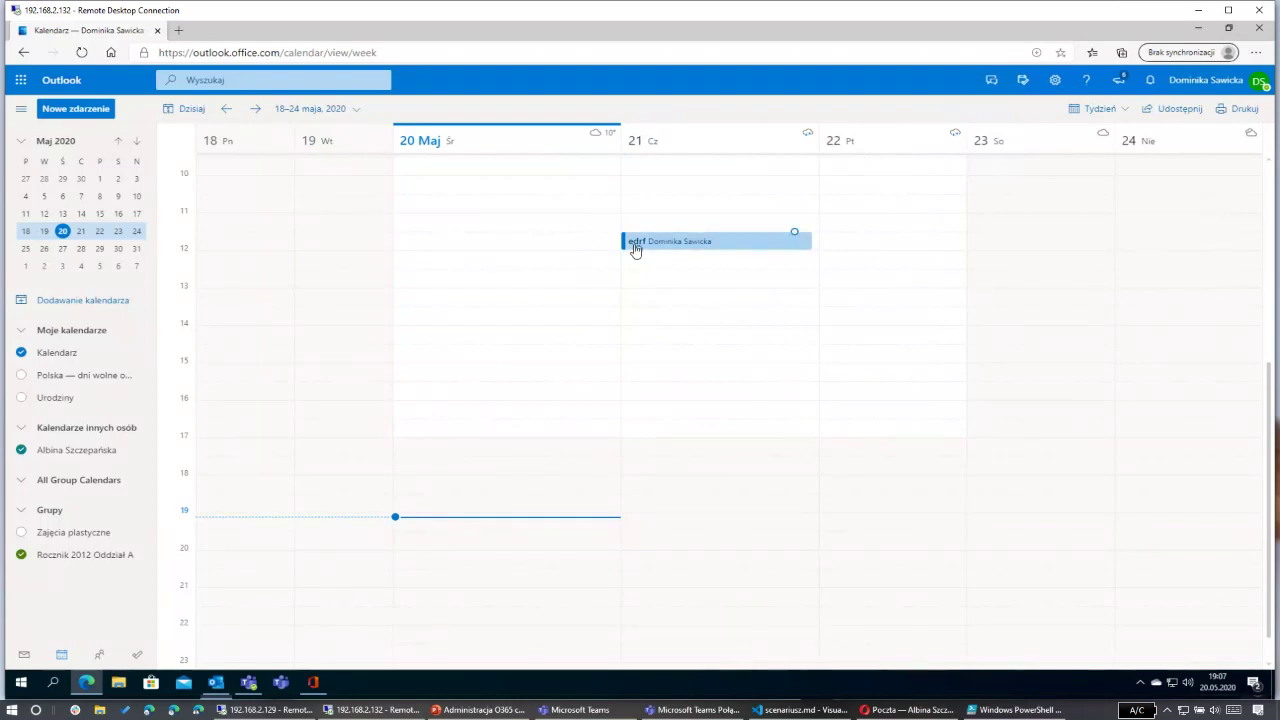
Step: Select the sent edrf meeting and open its delivery-failure notice in Windows Mail
{"action": "left_click", "coordinate": [658, 251]}
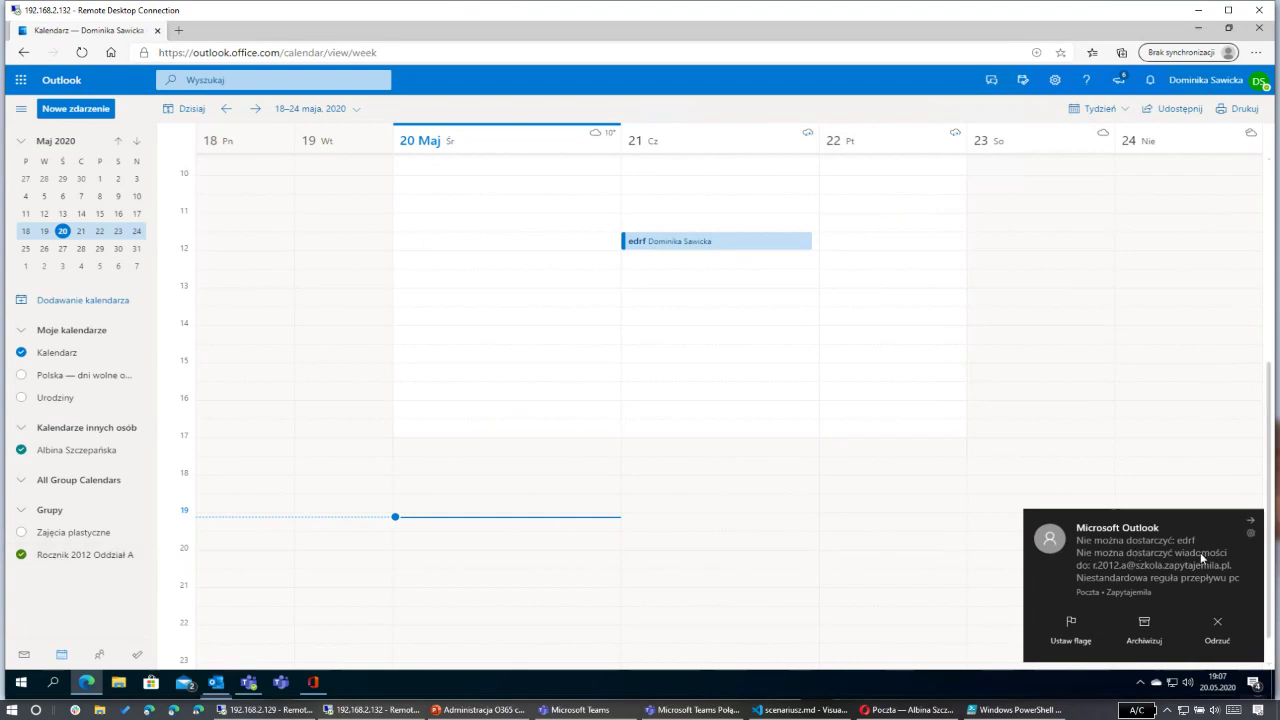
{"action": "left_click", "coordinate": [1148, 553]}
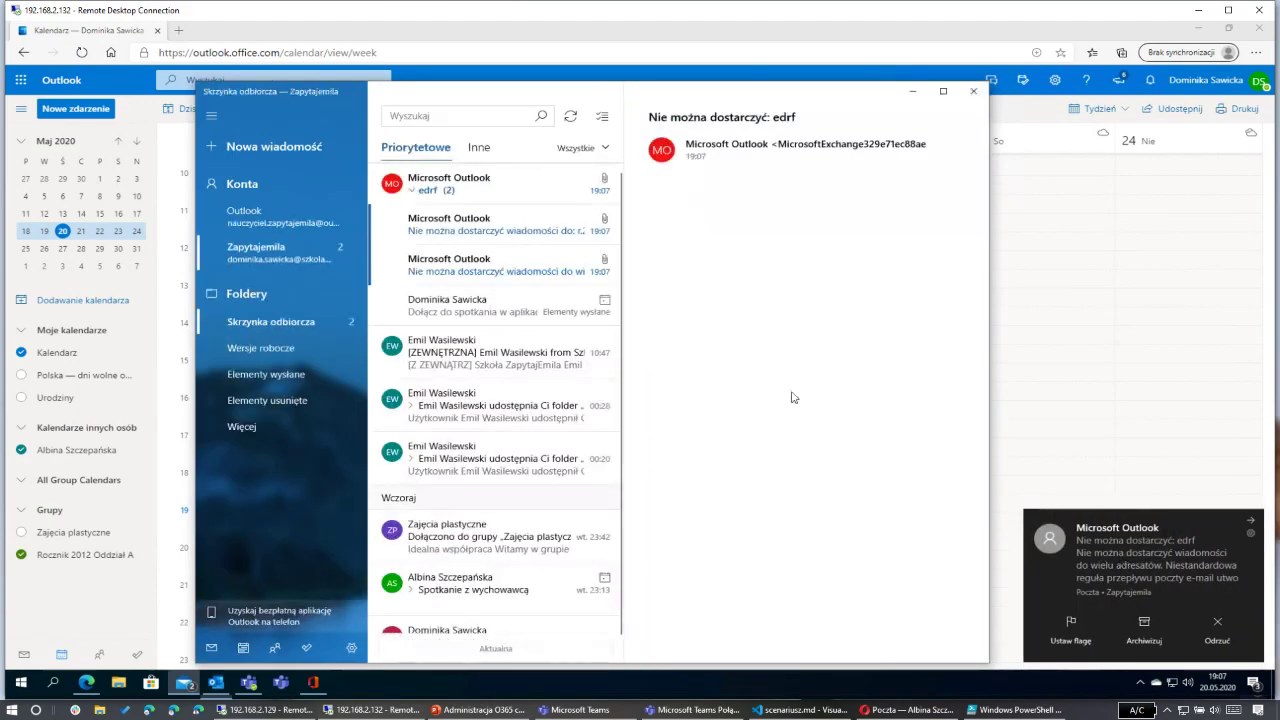
Step: Read through the non-delivery reports blaming the school mail flow rule, then close Windows Mail
{"action": "left_click", "coordinate": [491, 224]}
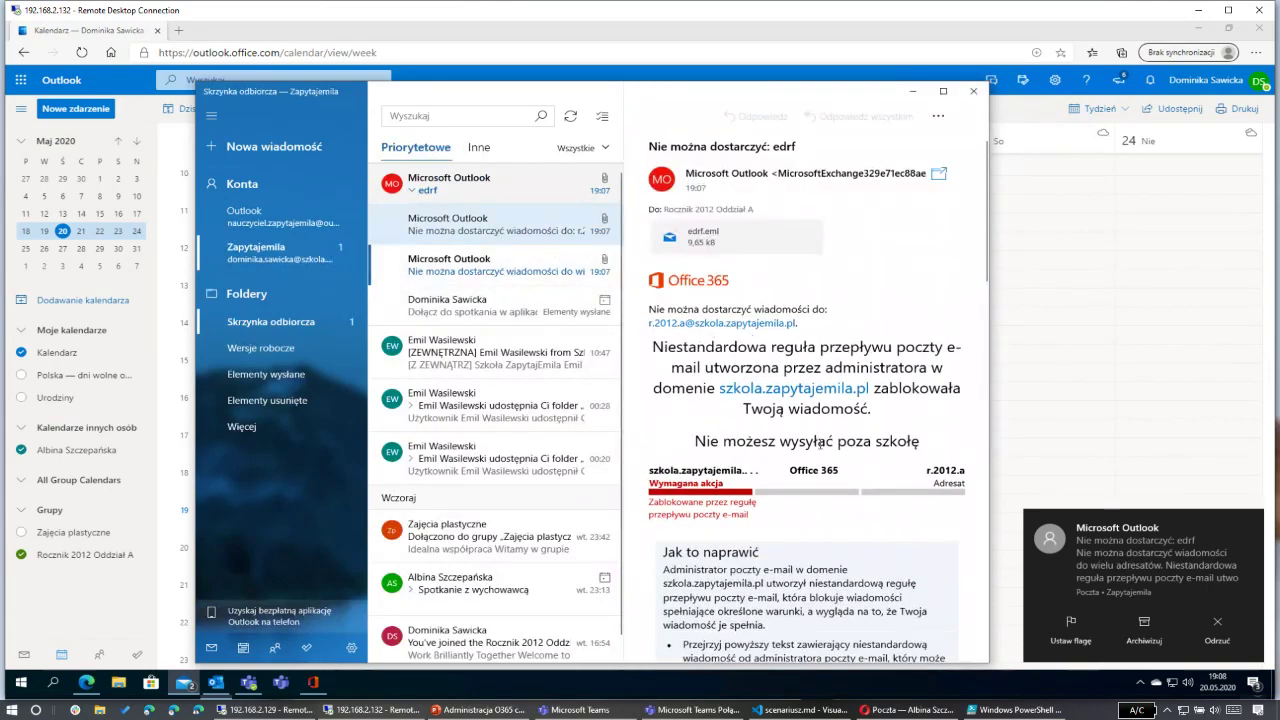
{"action": "scroll", "coordinate": [822, 446], "scroll_direction": "down", "scroll_amount": 3}
{"action": "scroll", "coordinate": [822, 446], "scroll_direction": "up", "scroll_amount": 3}
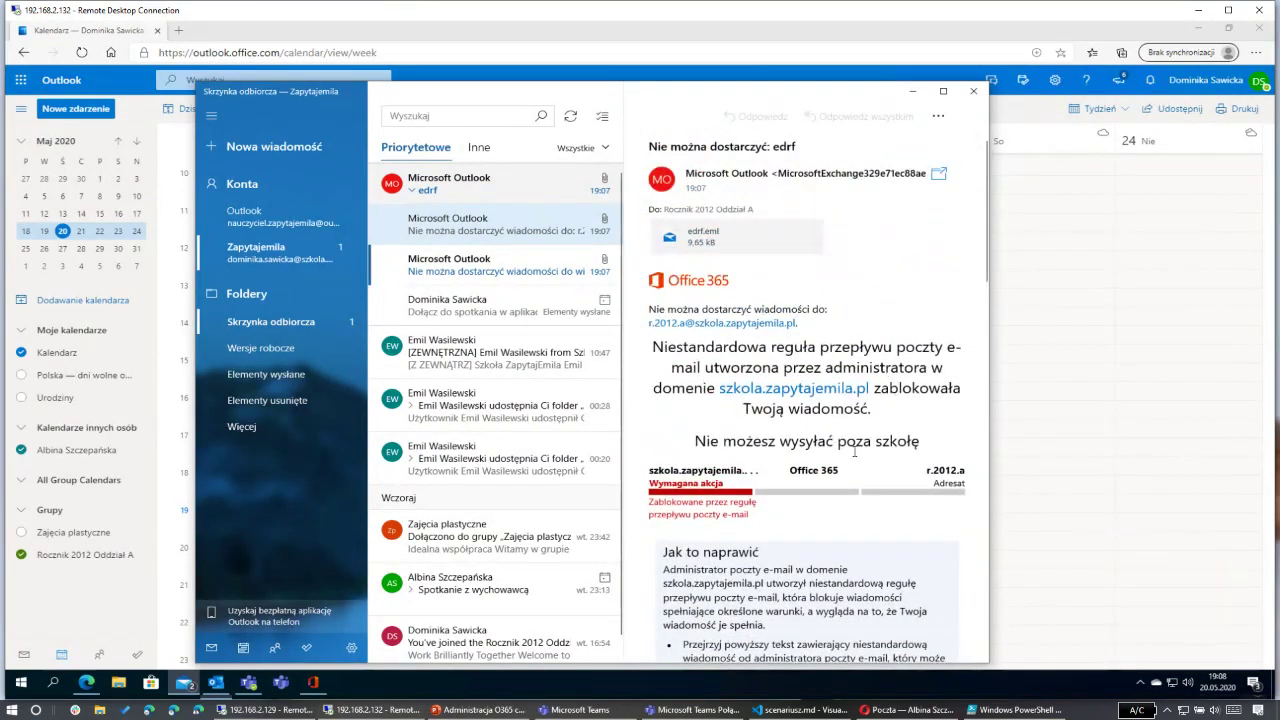
{"action": "scroll", "coordinate": [855, 450], "scroll_direction": "down", "scroll_amount": 4}
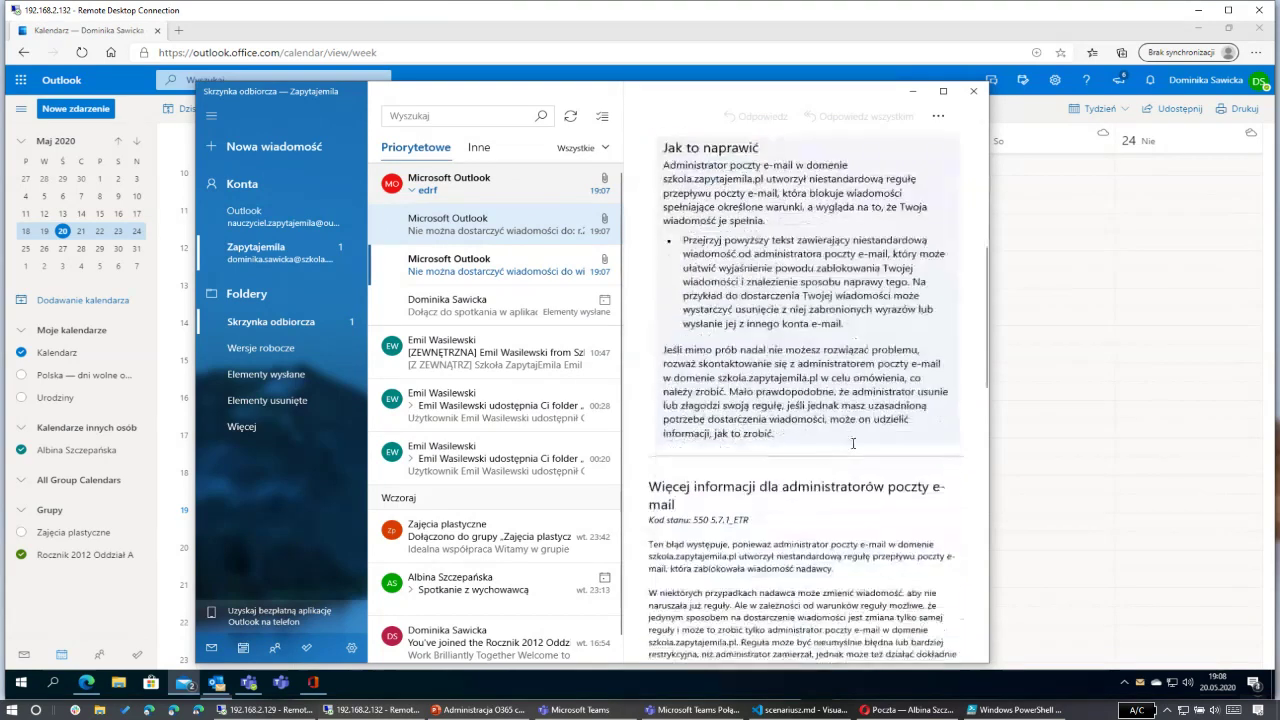
{"action": "scroll", "coordinate": [853, 443], "scroll_direction": "down", "scroll_amount": 1}
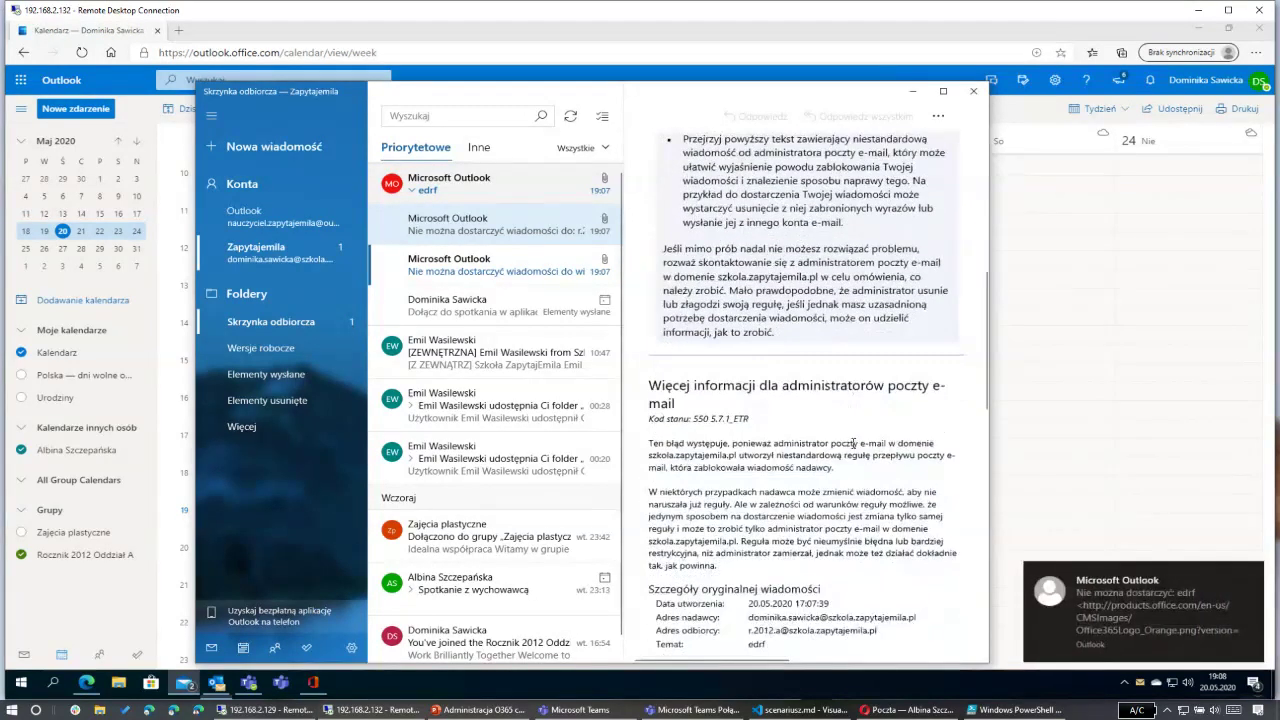
{"action": "scroll", "coordinate": [853, 443], "scroll_direction": "down", "scroll_amount": 1}
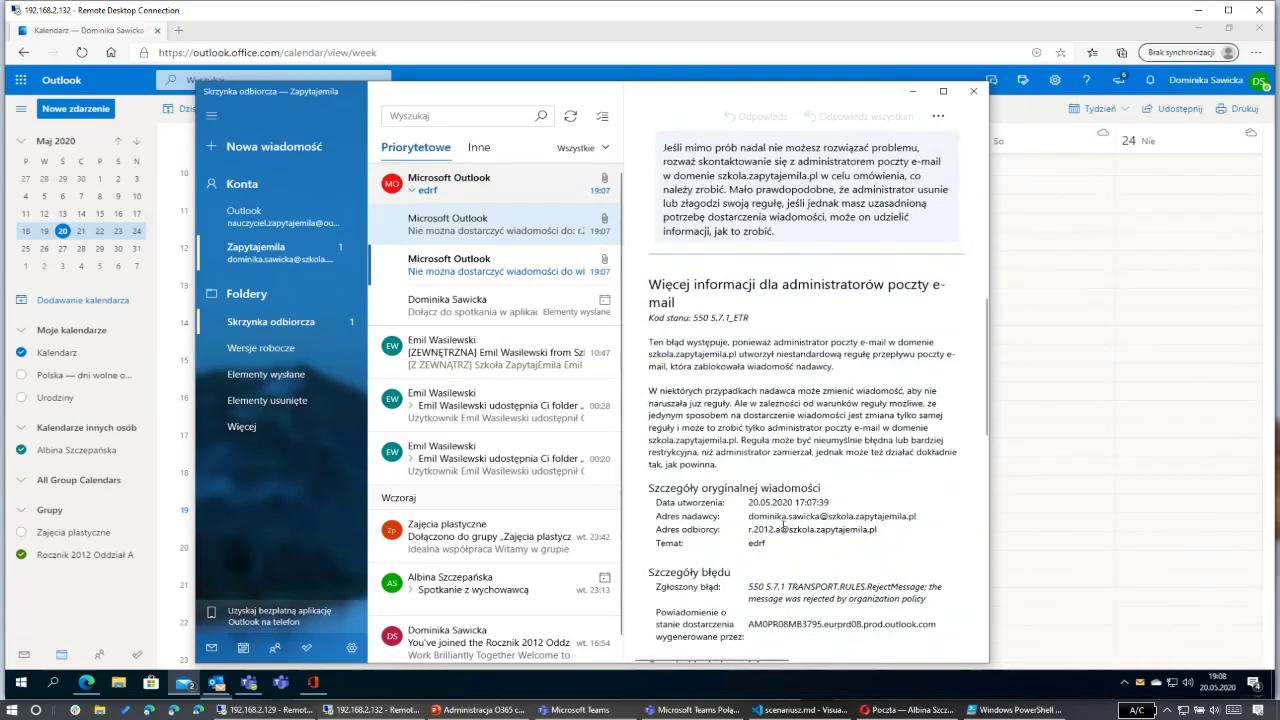
{"action": "scroll", "coordinate": [784, 518], "scroll_direction": "up", "scroll_amount": 5}
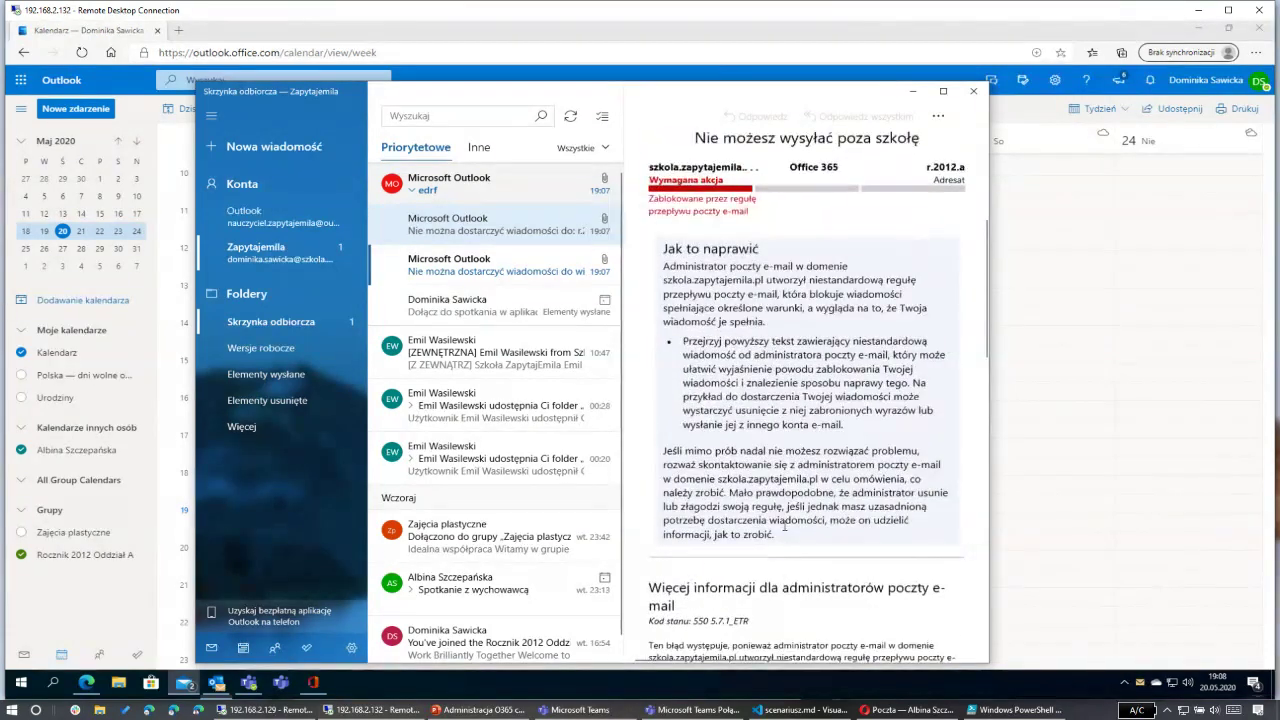
{"action": "scroll", "coordinate": [784, 530], "scroll_direction": "up", "scroll_amount": 3}
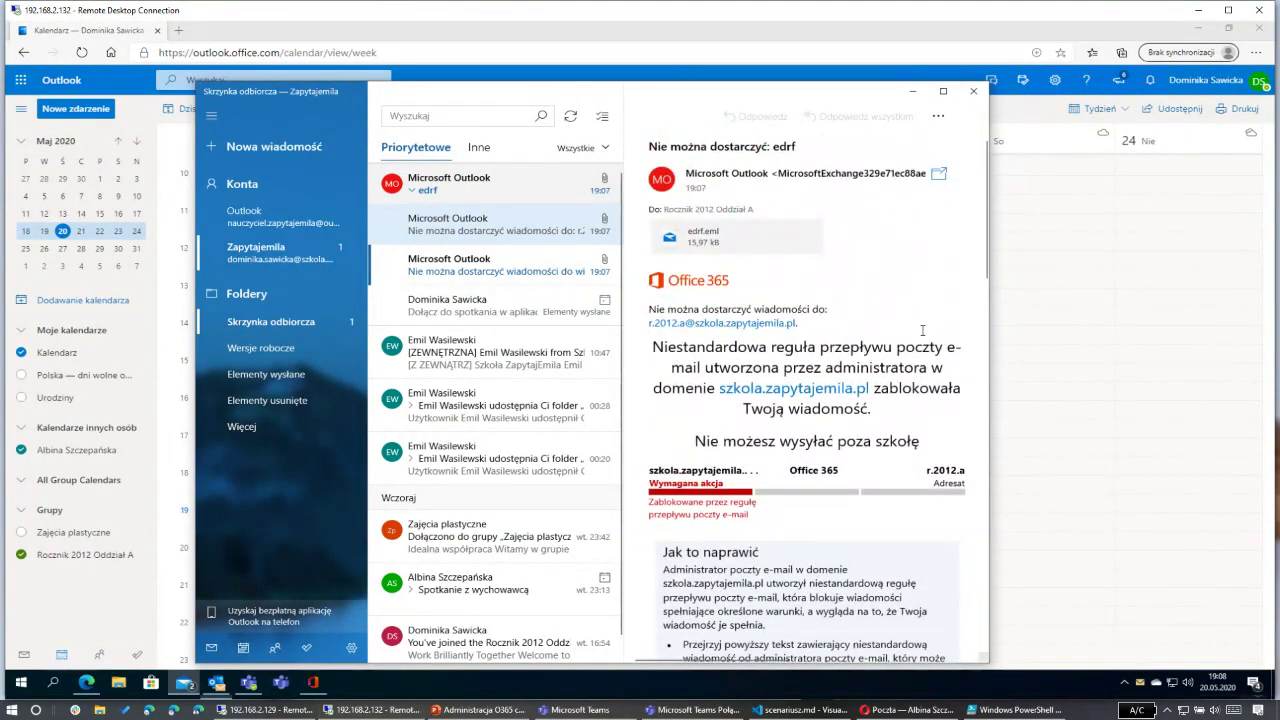
{"action": "left_click", "coordinate": [514, 266]}
{"action": "left_click", "coordinate": [526, 240]}
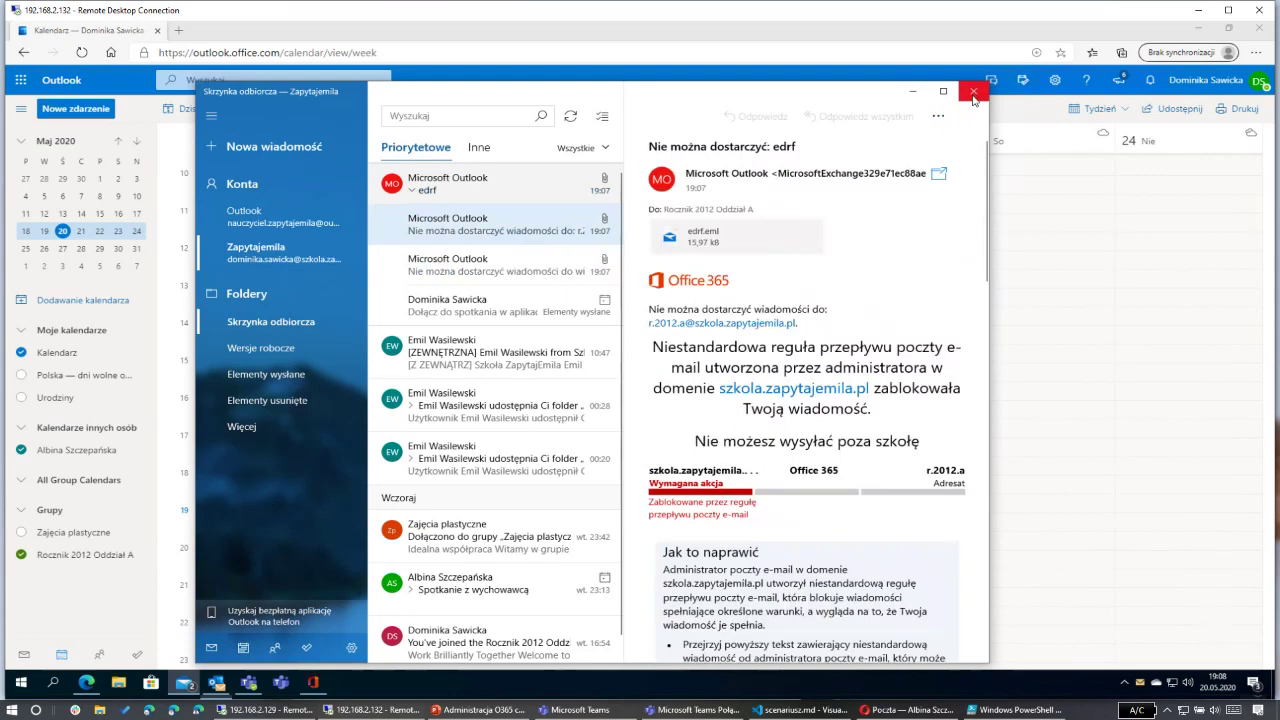
{"action": "left_click", "coordinate": [974, 97]}
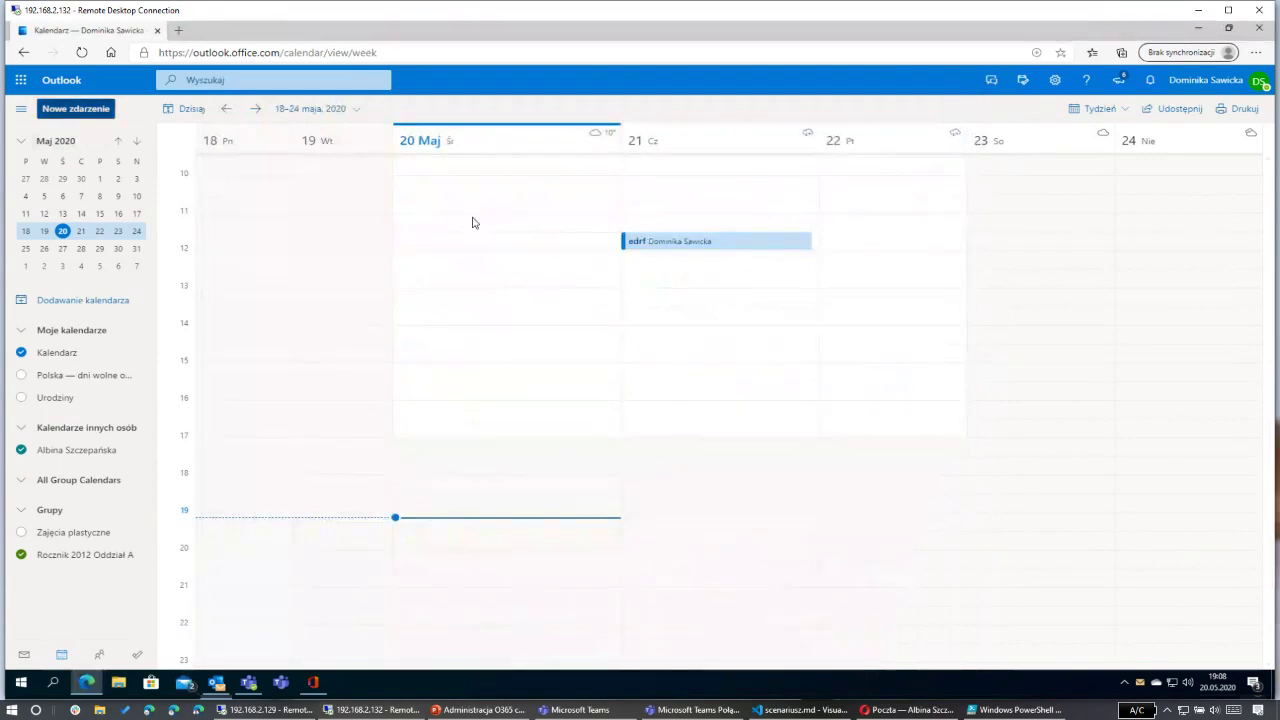
Step: Close the stray new event form and open the edrf meeting for editing
{"action": "key", "text": "n"}
{"action": "left_click", "coordinate": [998, 91]}
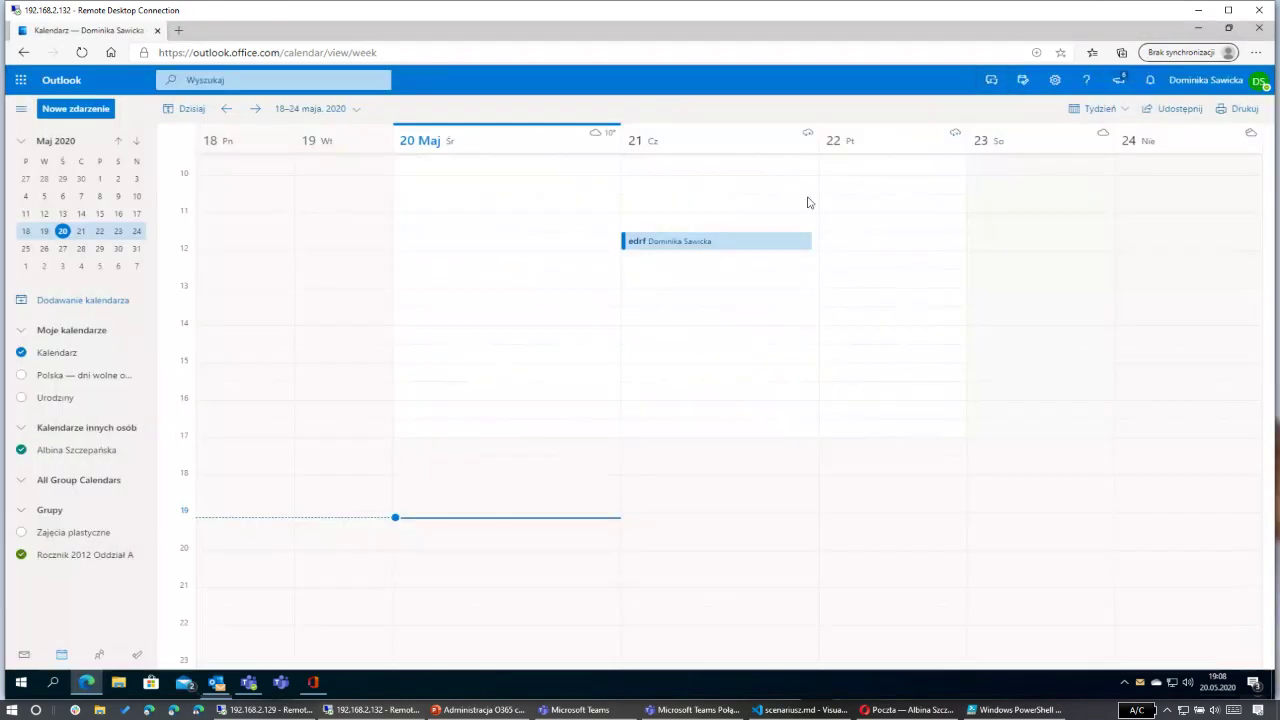
{"action": "left_click", "coordinate": [709, 246]}
{"action": "double_click", "coordinate": [651, 243]}
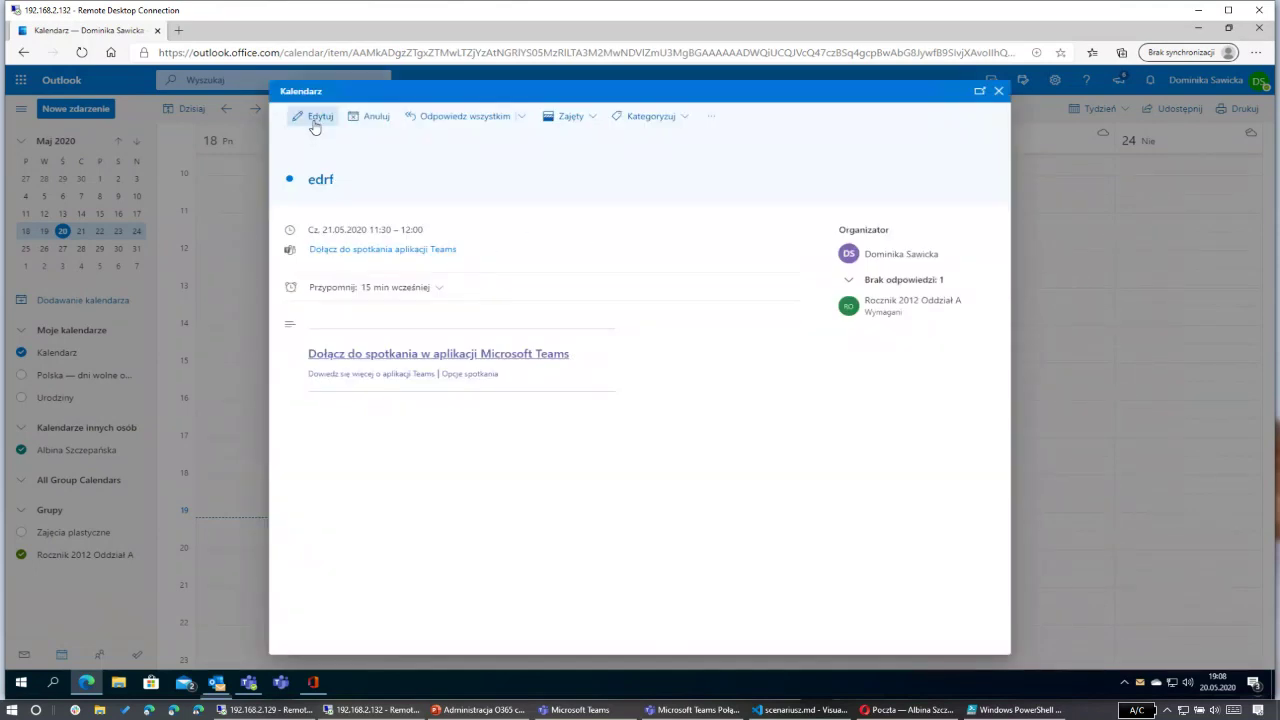
{"action": "left_click", "coordinate": [302, 117]}
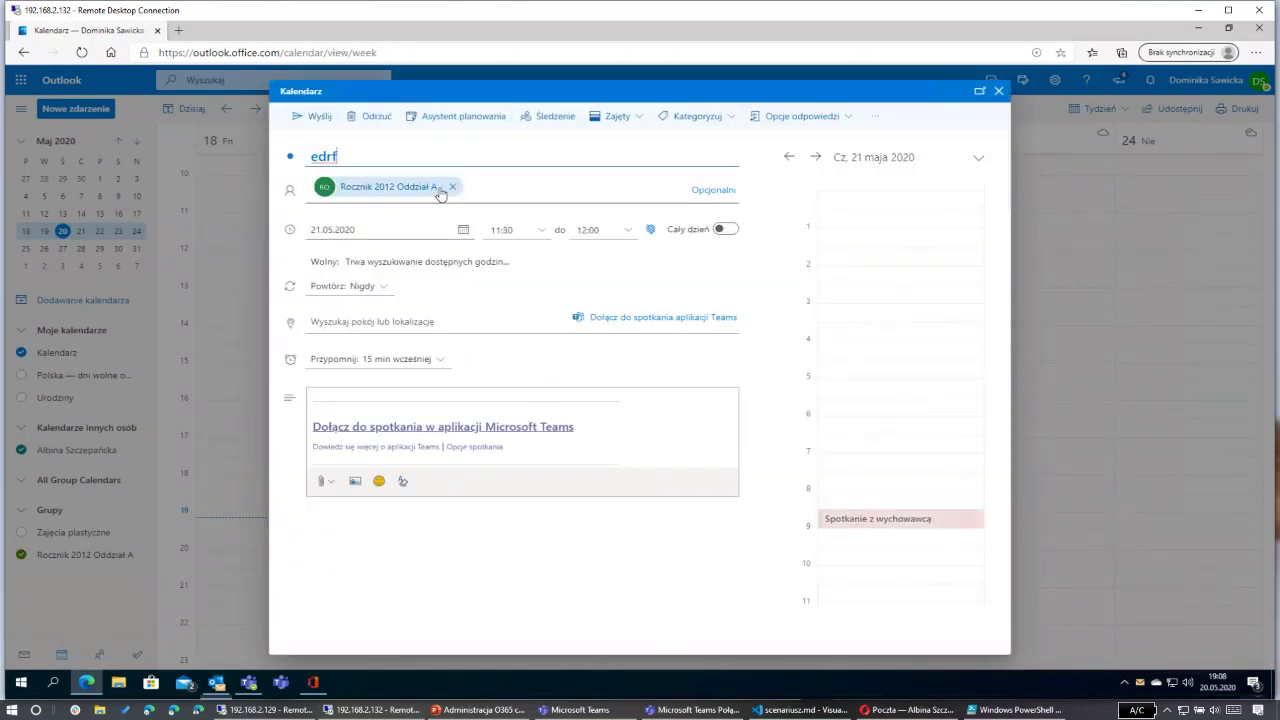
Step: Swap the attendee for Rocznik 2012 Oddział A MailEnabled Security and send the updated meeting
{"action": "left_click", "coordinate": [452, 186]}
{"action": "left_click", "coordinate": [418, 185]}
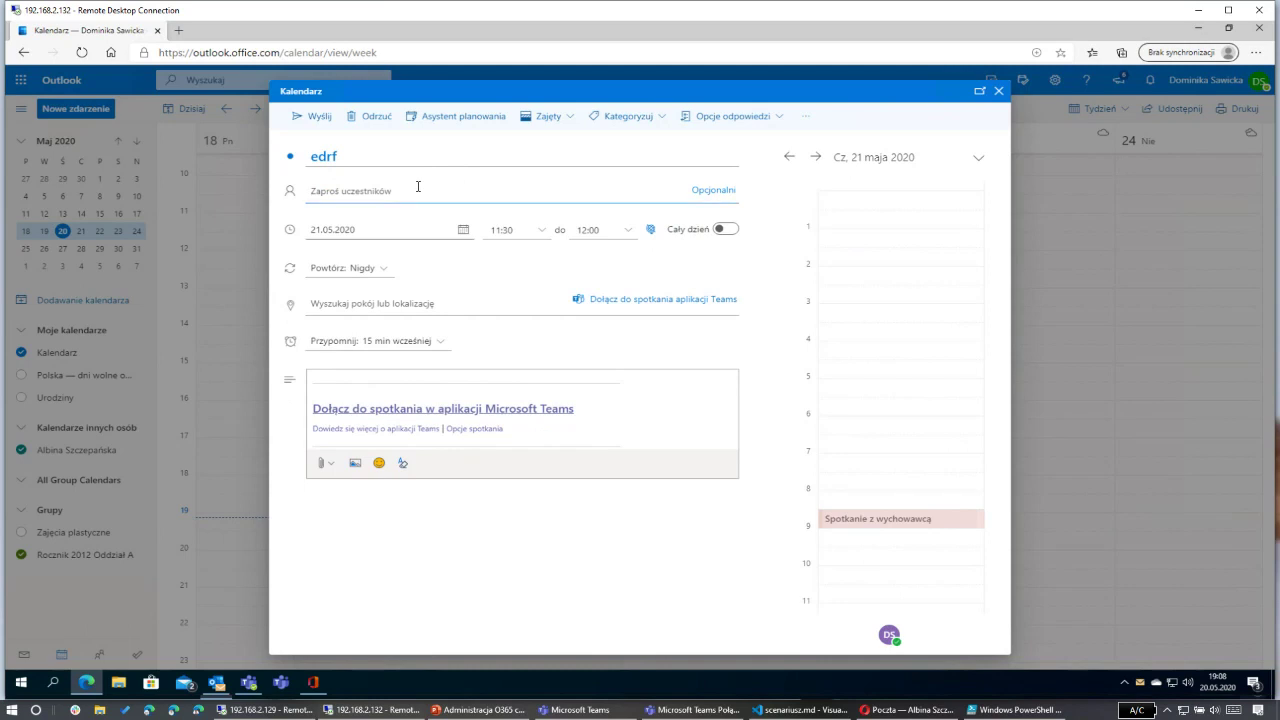
{"action": "type", "text": "roczni"}
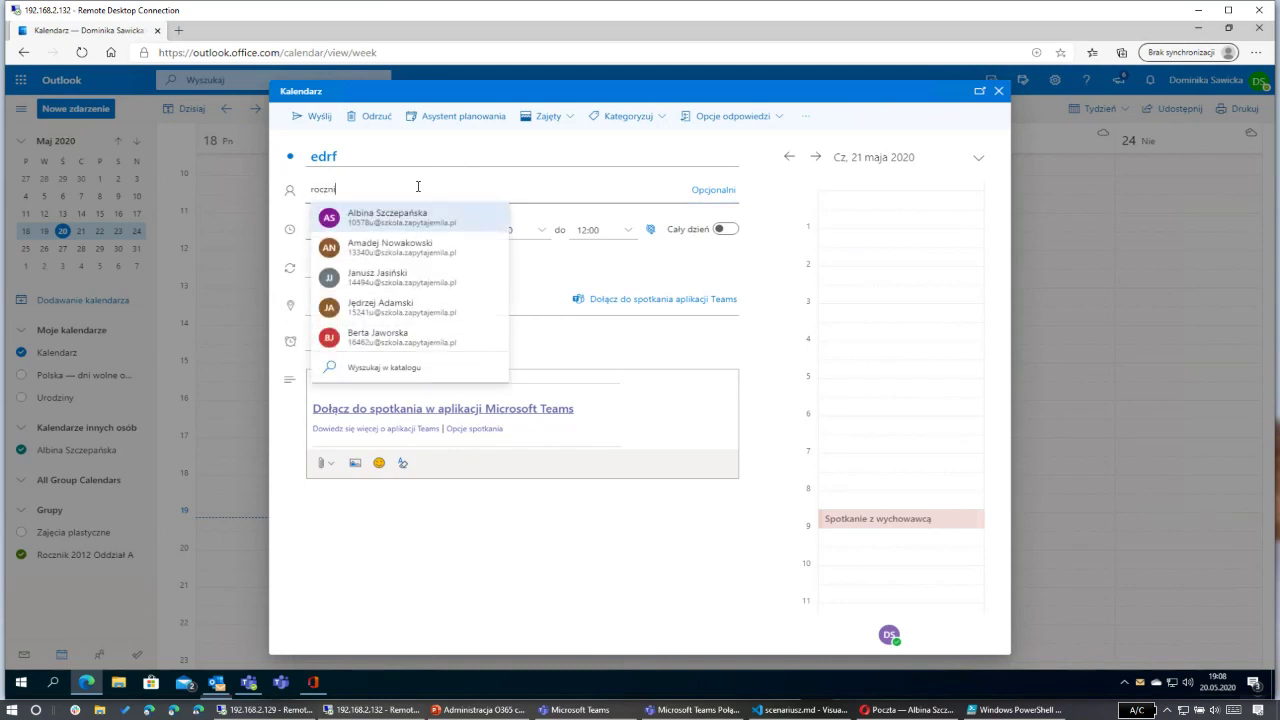
{"action": "type", "text": "k"}
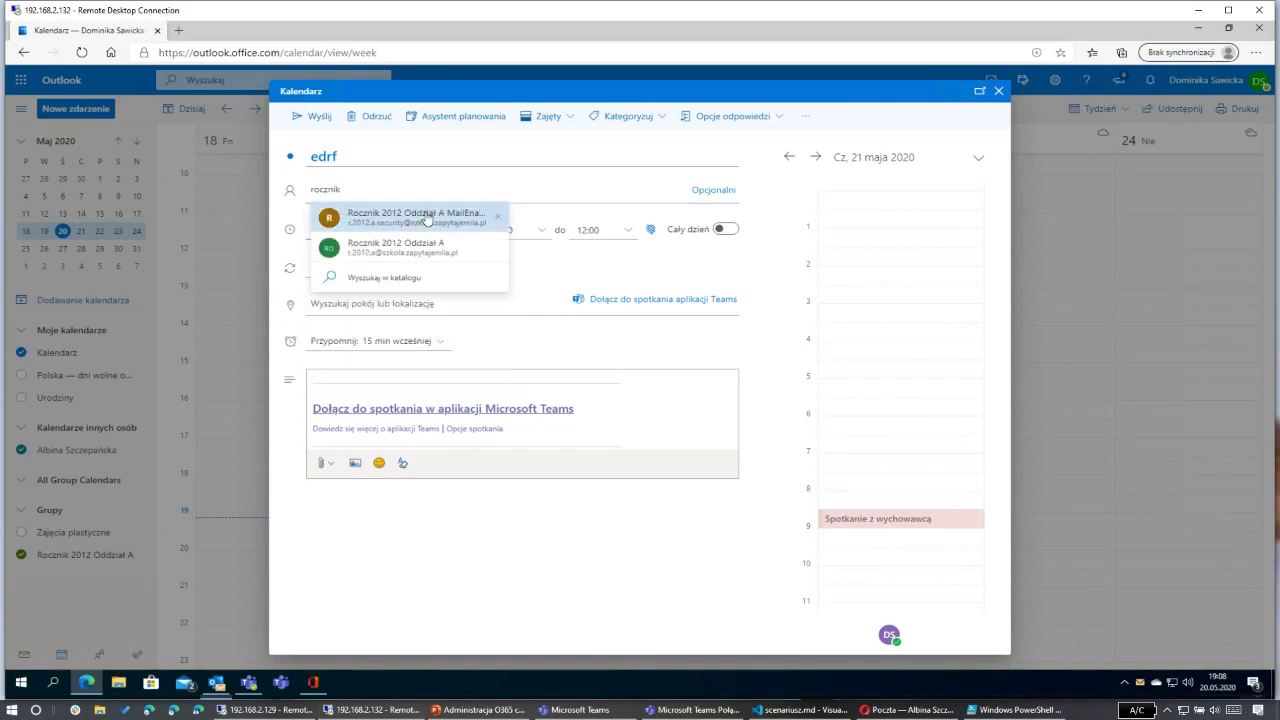
{"action": "type", "text": " 2012 a"}
{"action": "left_click", "coordinate": [476, 213]}
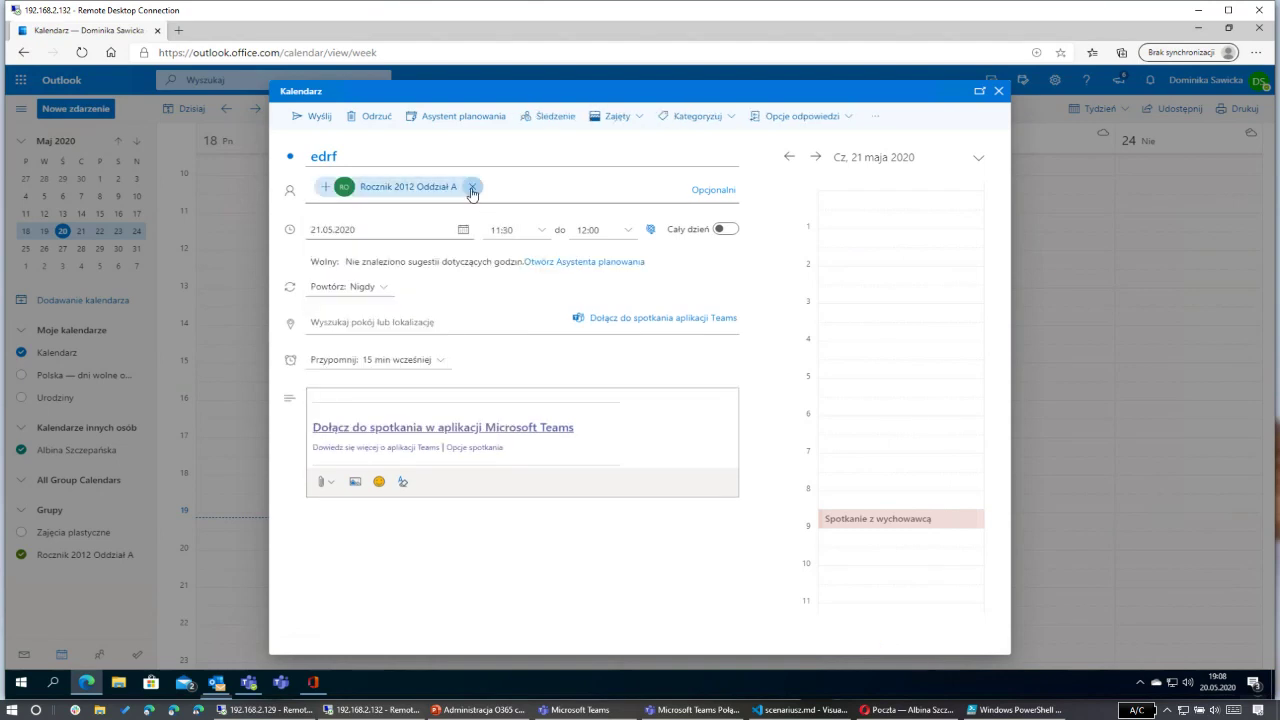
{"action": "key", "text": "BackSpace"}
{"action": "type", "text": "roczni"}
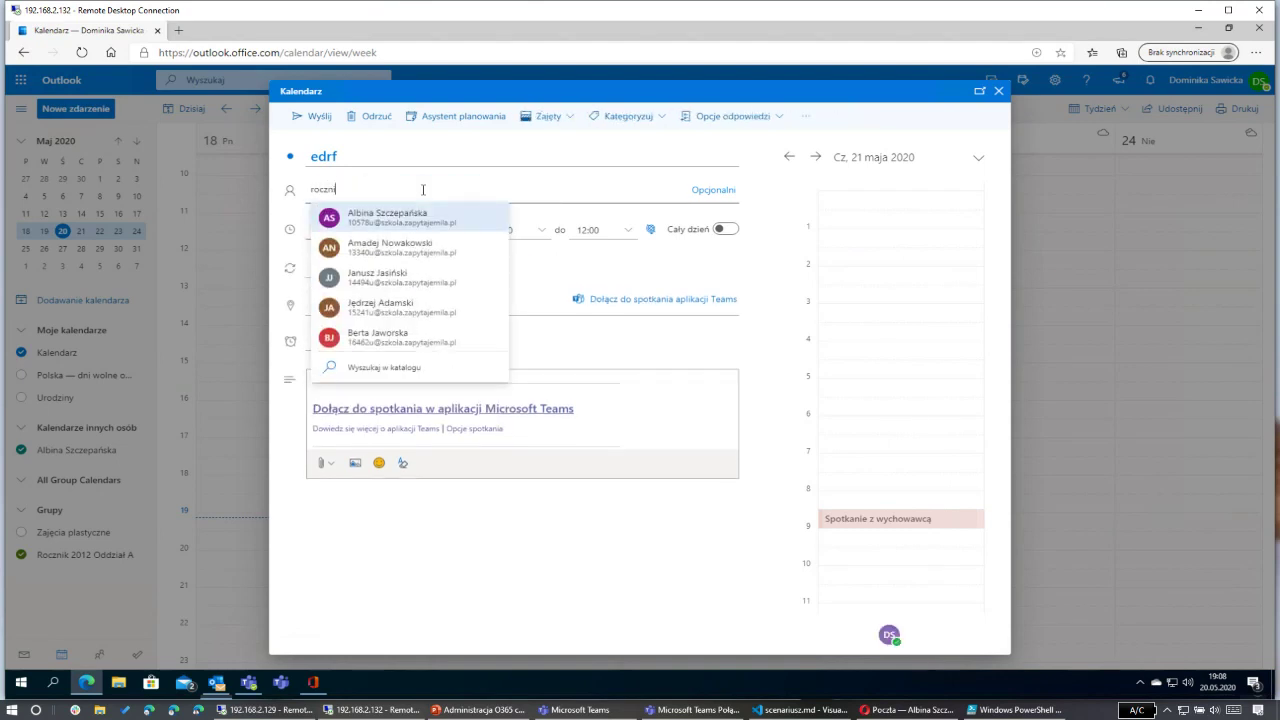
{"action": "type", "text": "k 2012"}
{"action": "key", "text": "BackSpace"}
{"action": "type", "text": "012 a"}
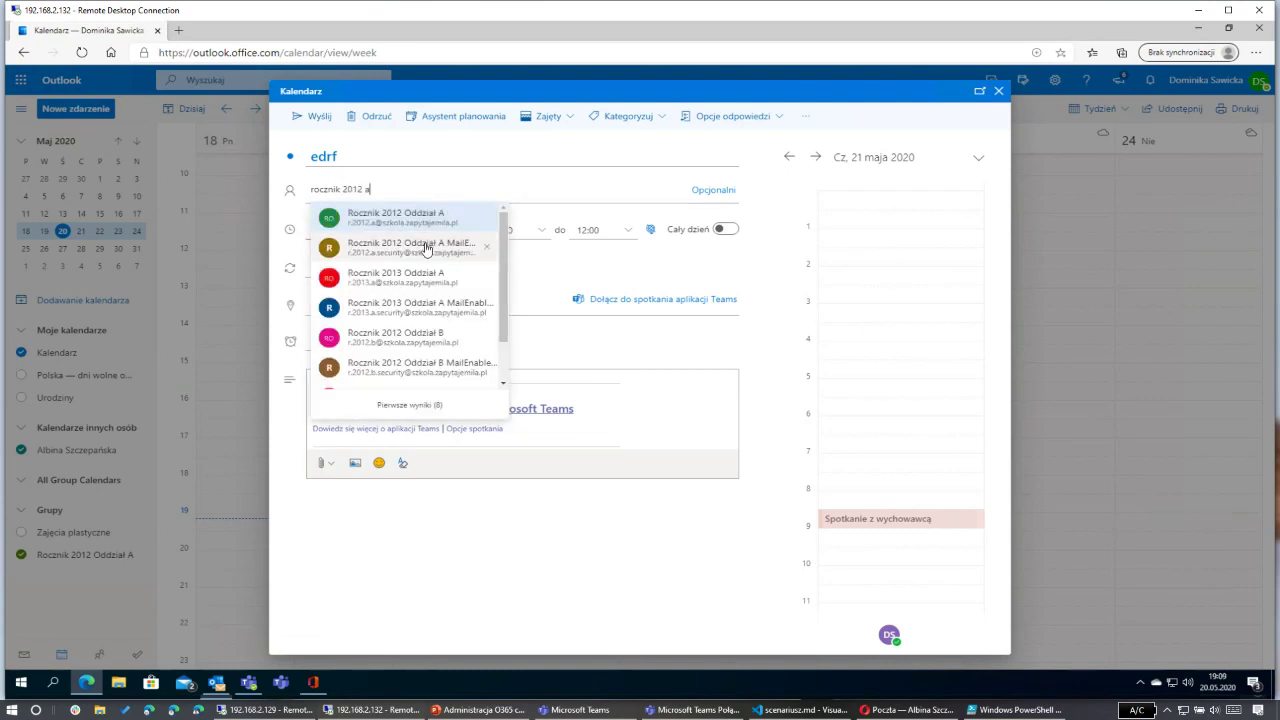
{"action": "left_click", "coordinate": [407, 250]}
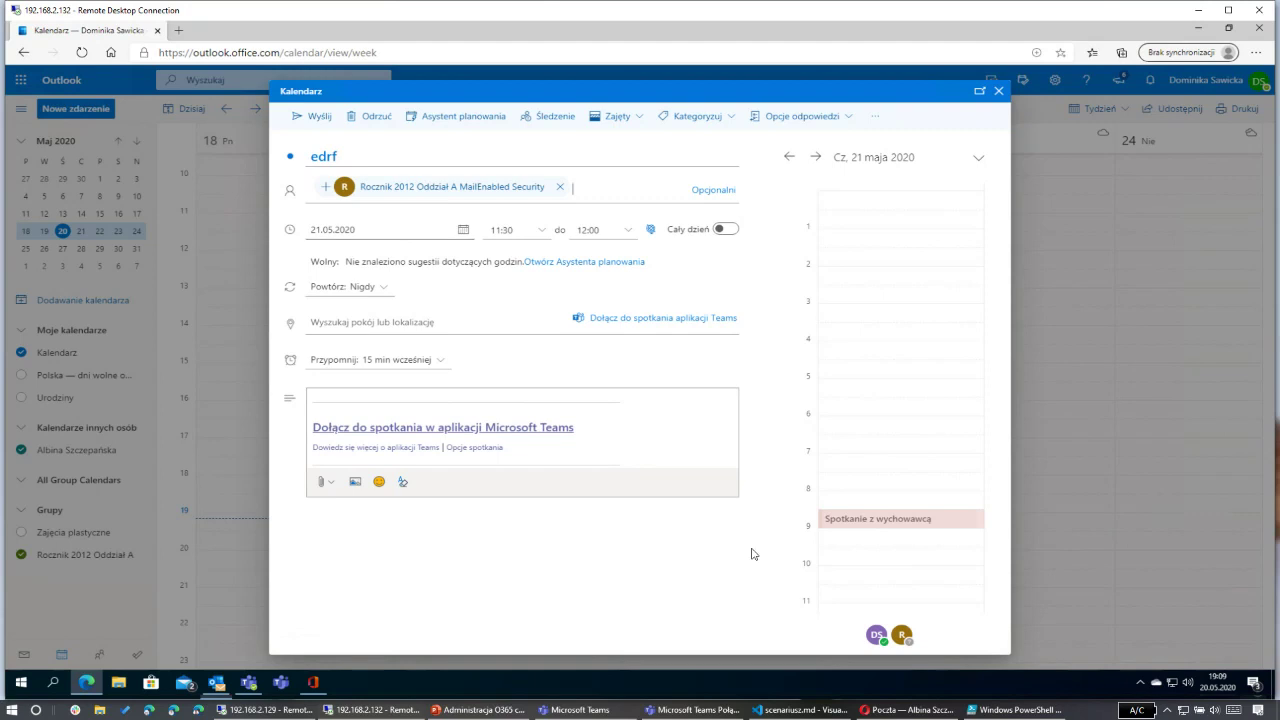
{"action": "left_click", "coordinate": [303, 118]}
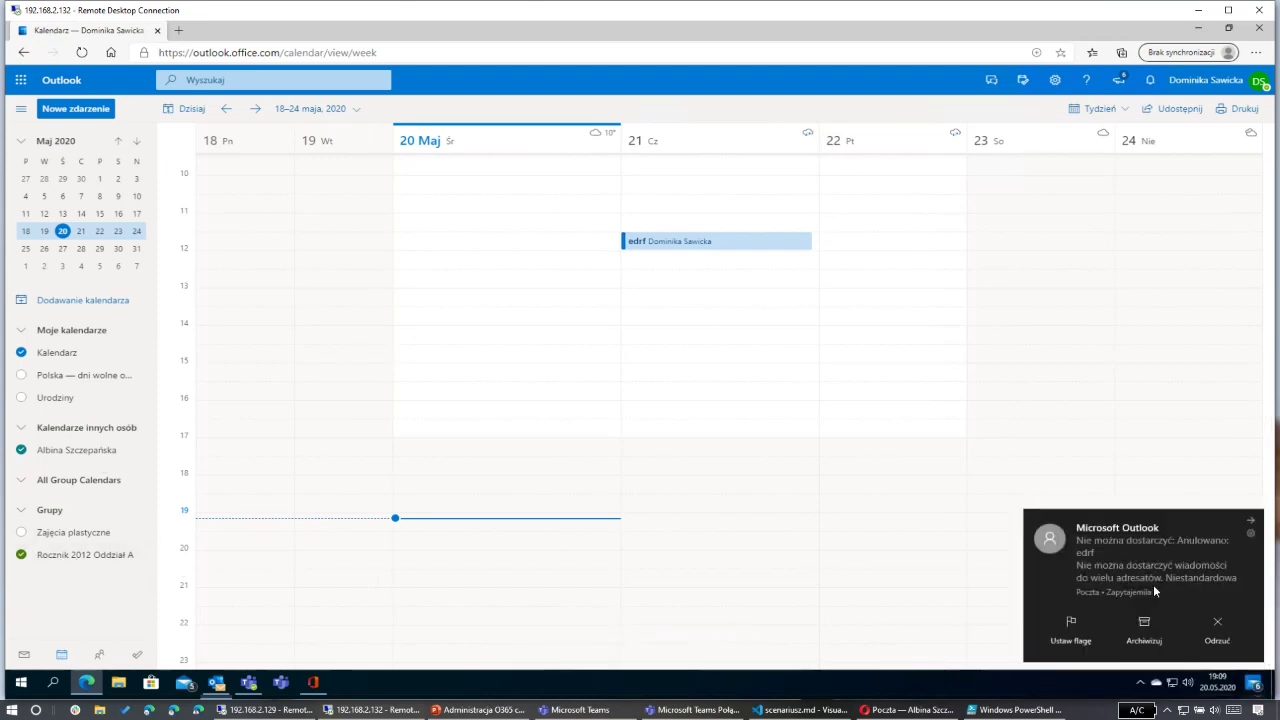
{"action": "left_click", "coordinate": [1219, 634]}
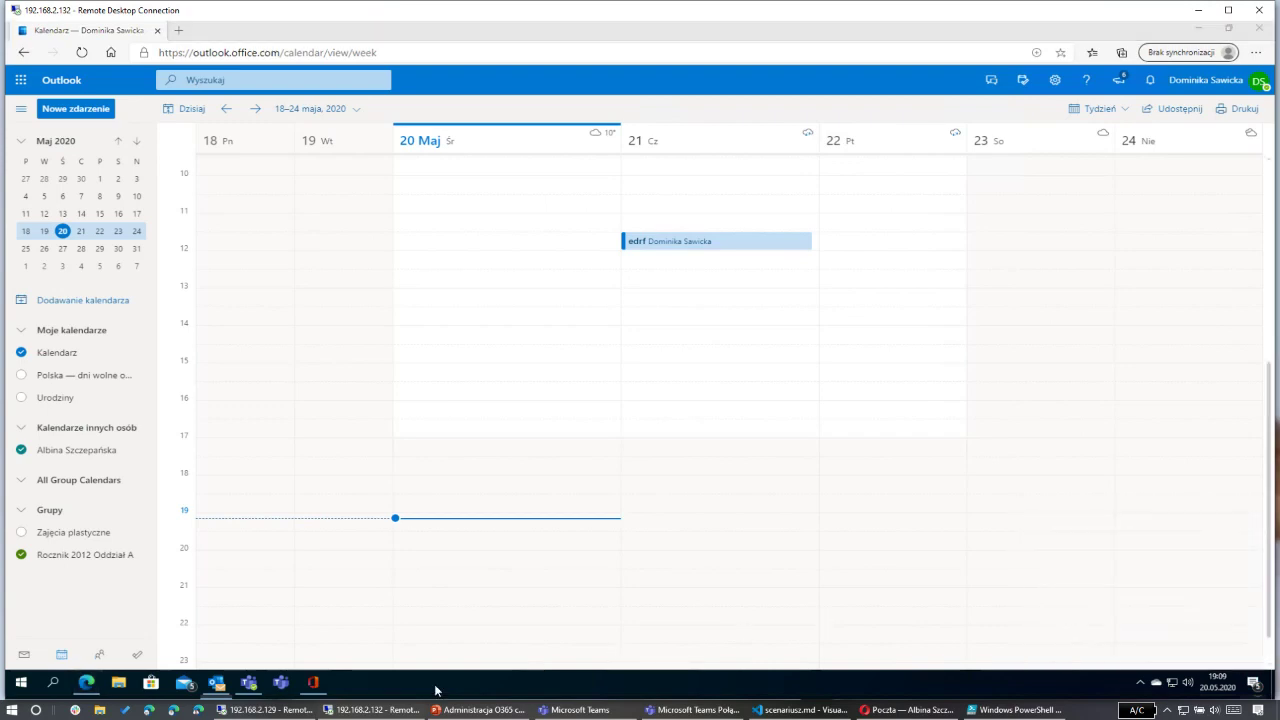
Step: In the admin session, launch the Exchange admin center from the Groups page, then return to Outlook
{"action": "left_click", "coordinate": [272, 710]}
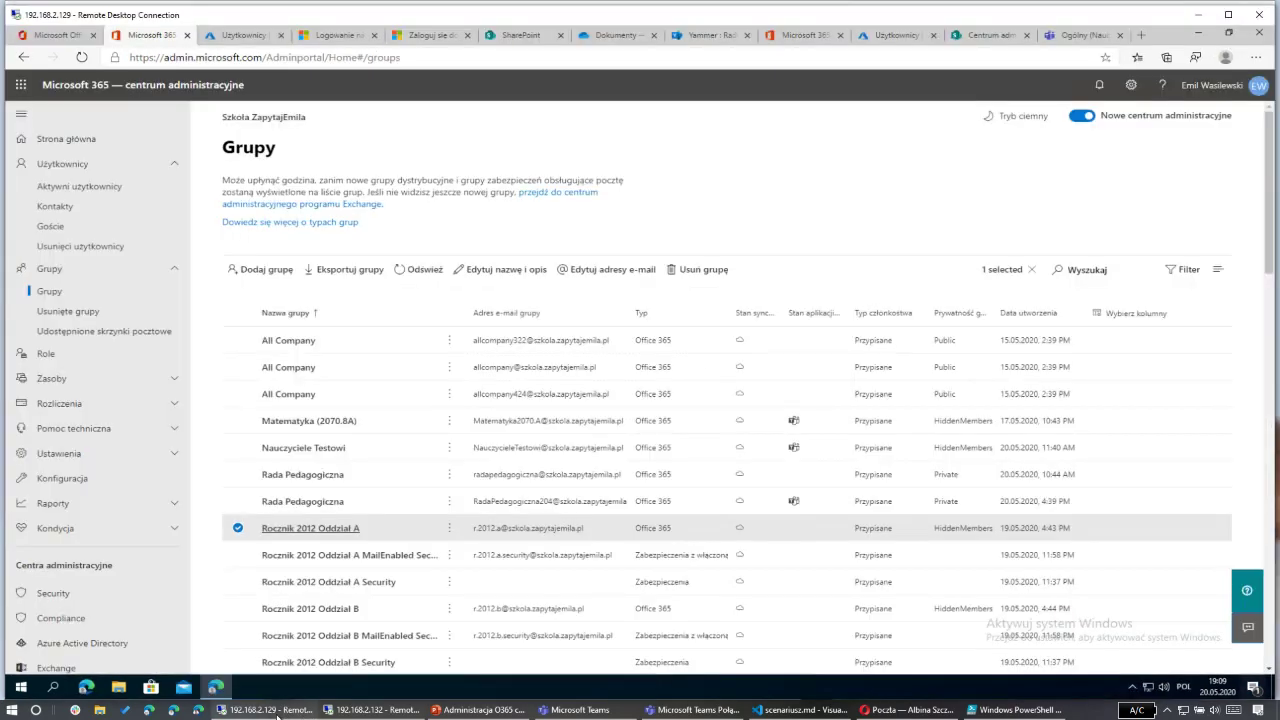
{"action": "left_click", "coordinate": [345, 36]}
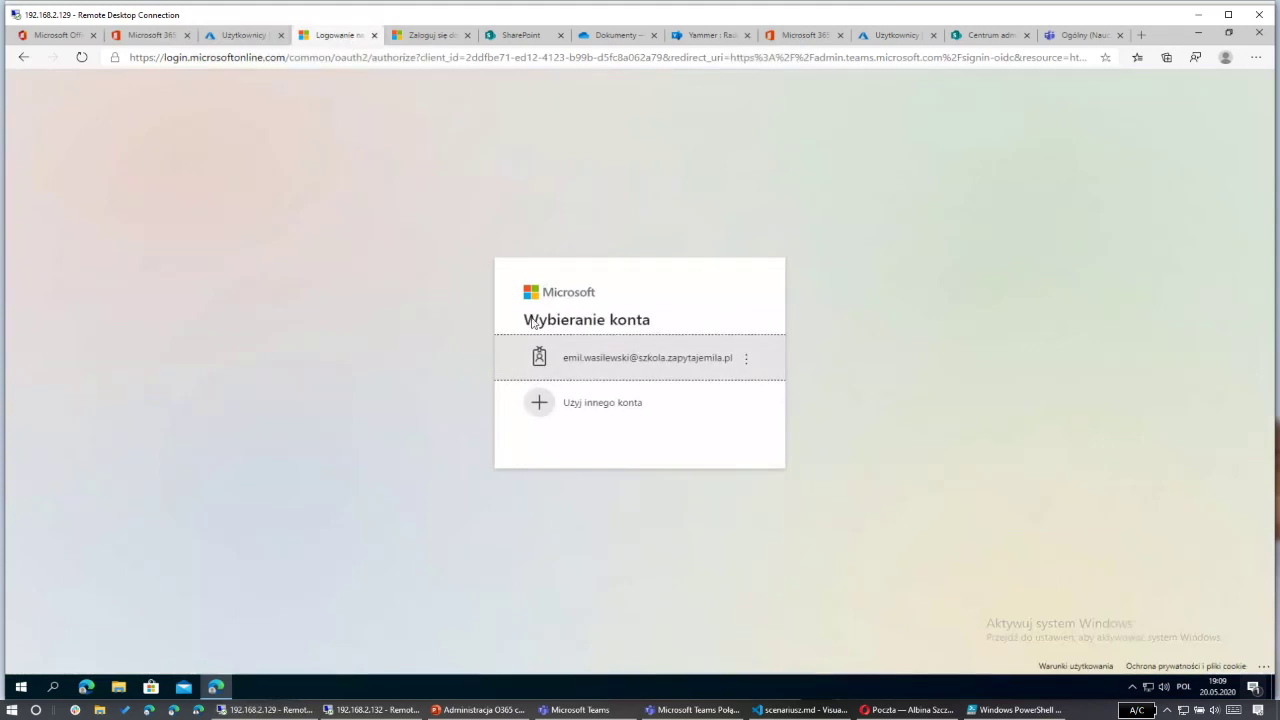
{"action": "left_click", "coordinate": [586, 357]}
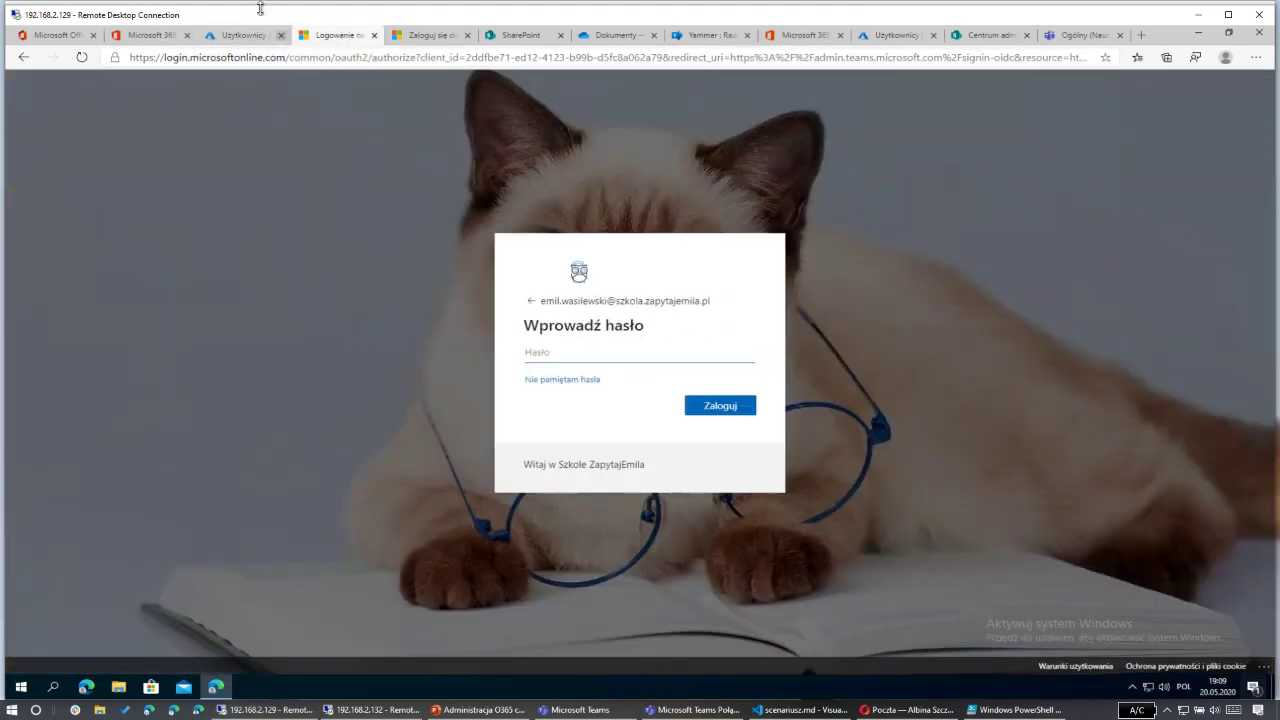
{"action": "left_click", "coordinate": [150, 35]}
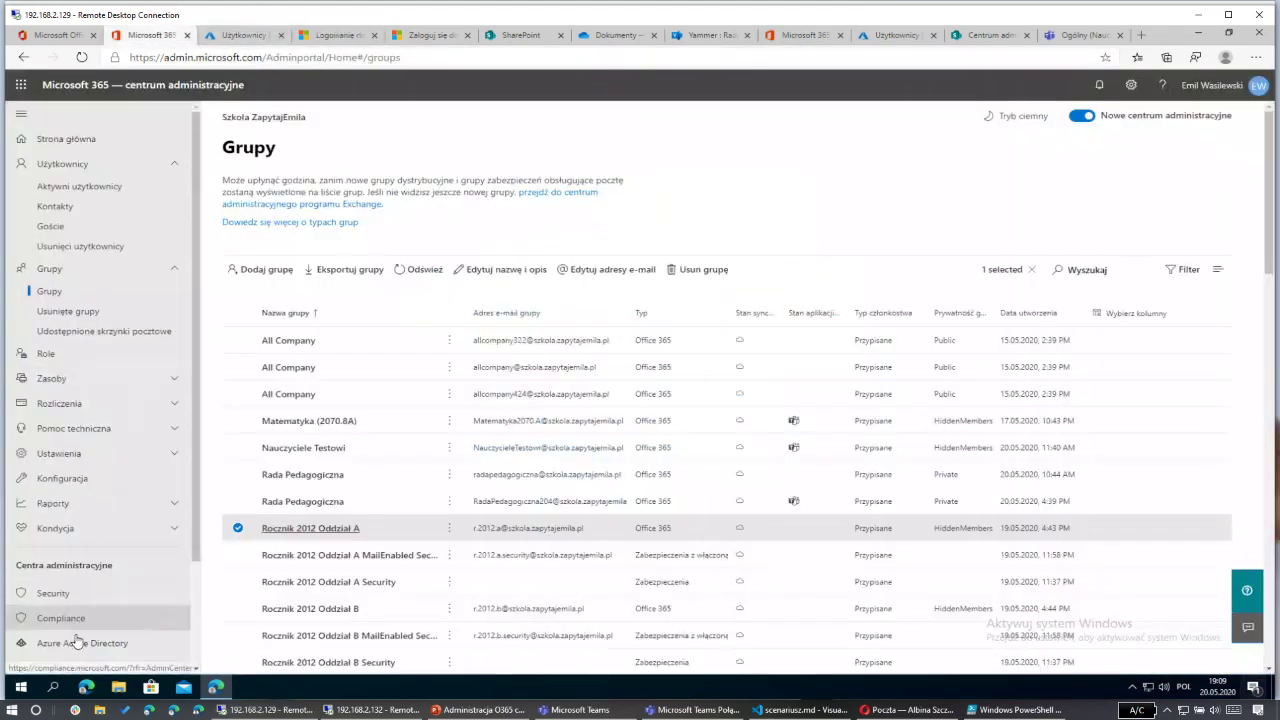
{"action": "scroll", "coordinate": [84, 575], "scroll_direction": "down", "scroll_amount": 2}
{"action": "left_click", "coordinate": [84, 538]}
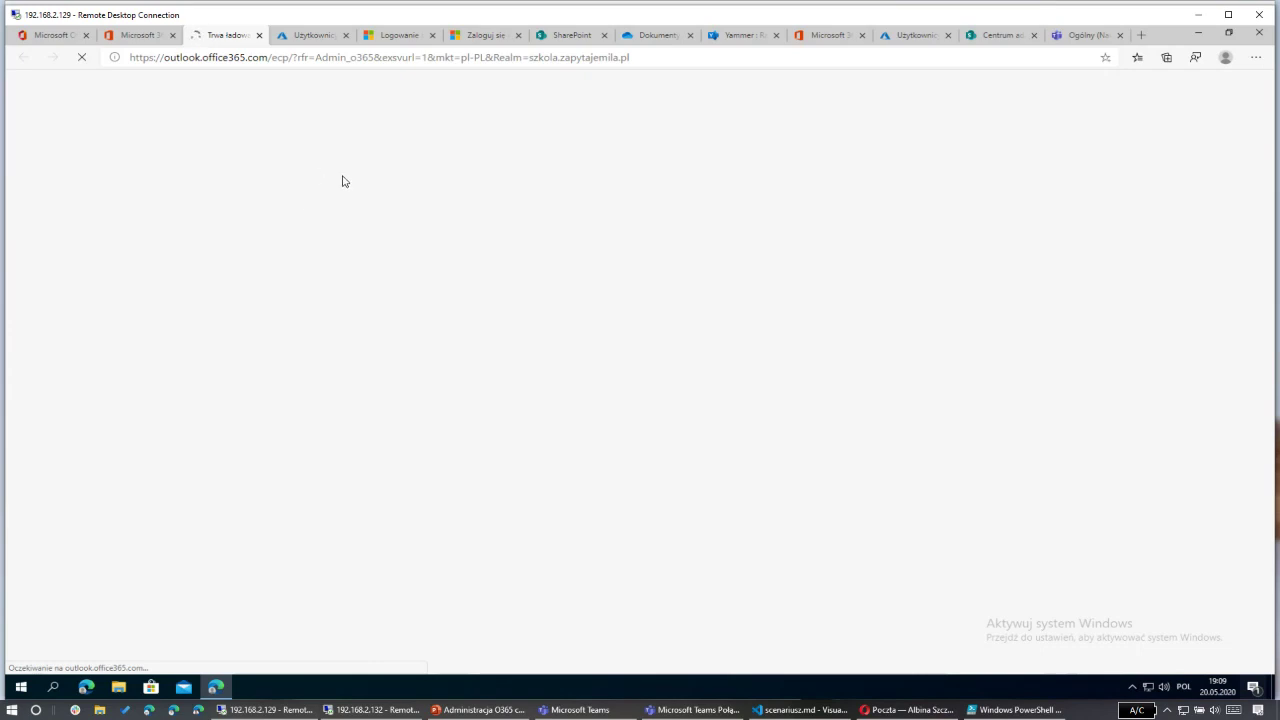
{"action": "left_click", "coordinate": [392, 708]}
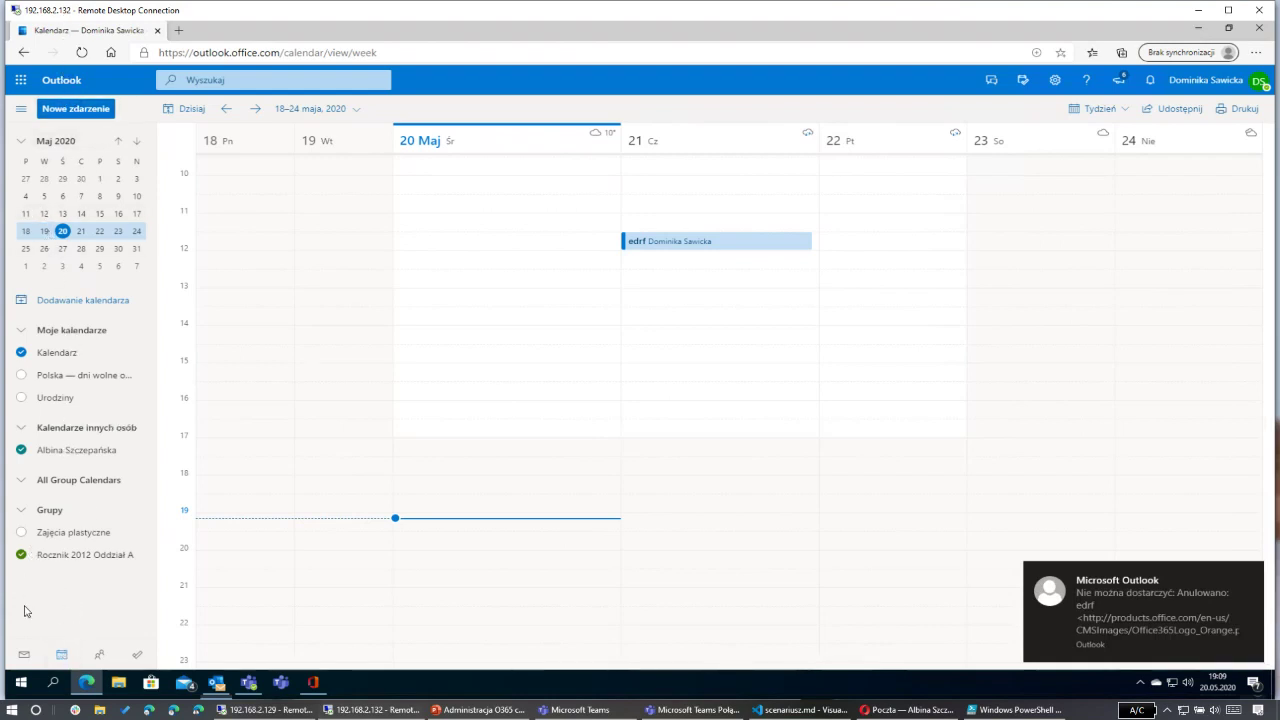
Step: Go to the Rocznik 2012 Oddział A group mailbox and open Kalendarz from its group card
{"action": "left_click", "coordinate": [24, 658]}
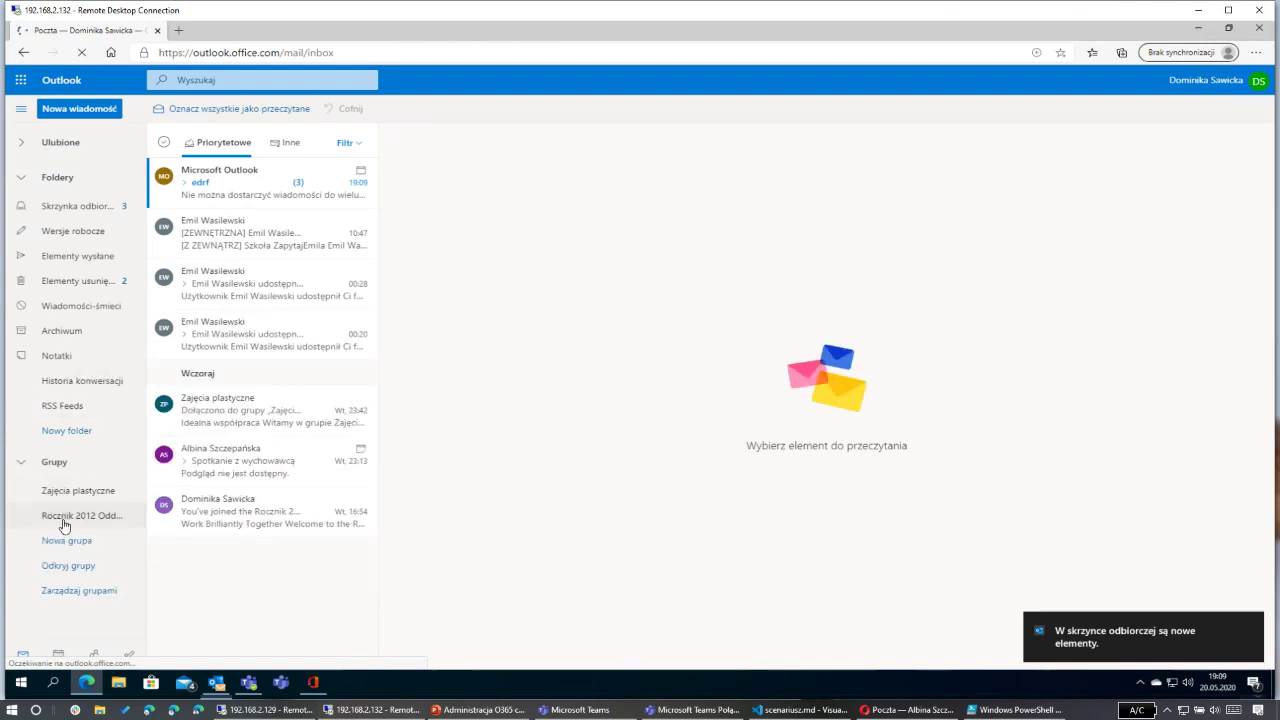
{"action": "left_click", "coordinate": [63, 524]}
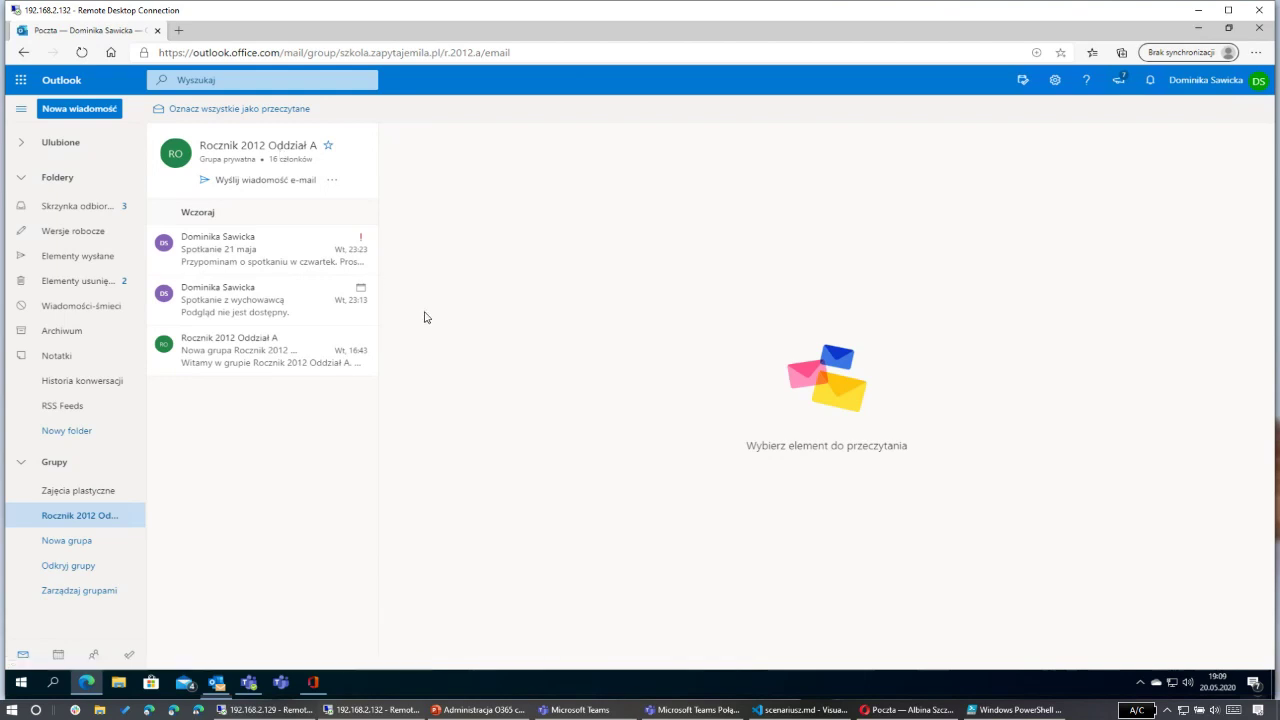
{"action": "left_click", "coordinate": [278, 148]}
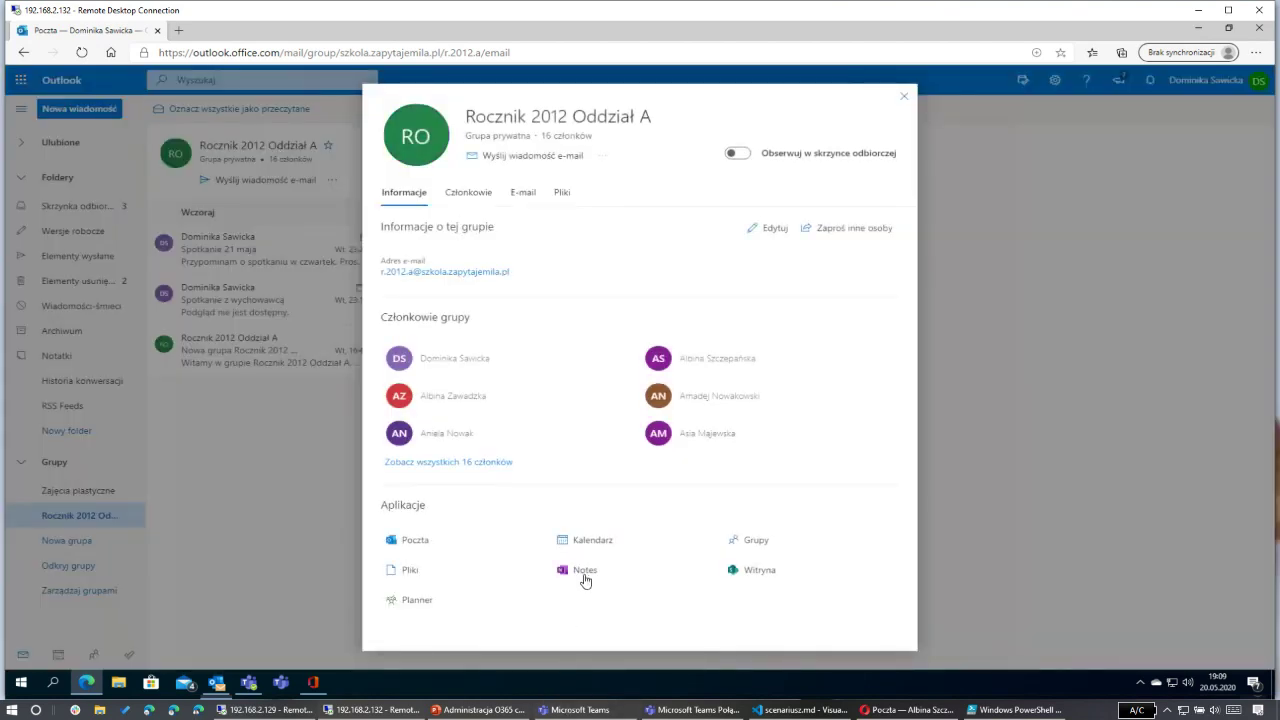
{"action": "left_click", "coordinate": [584, 545]}
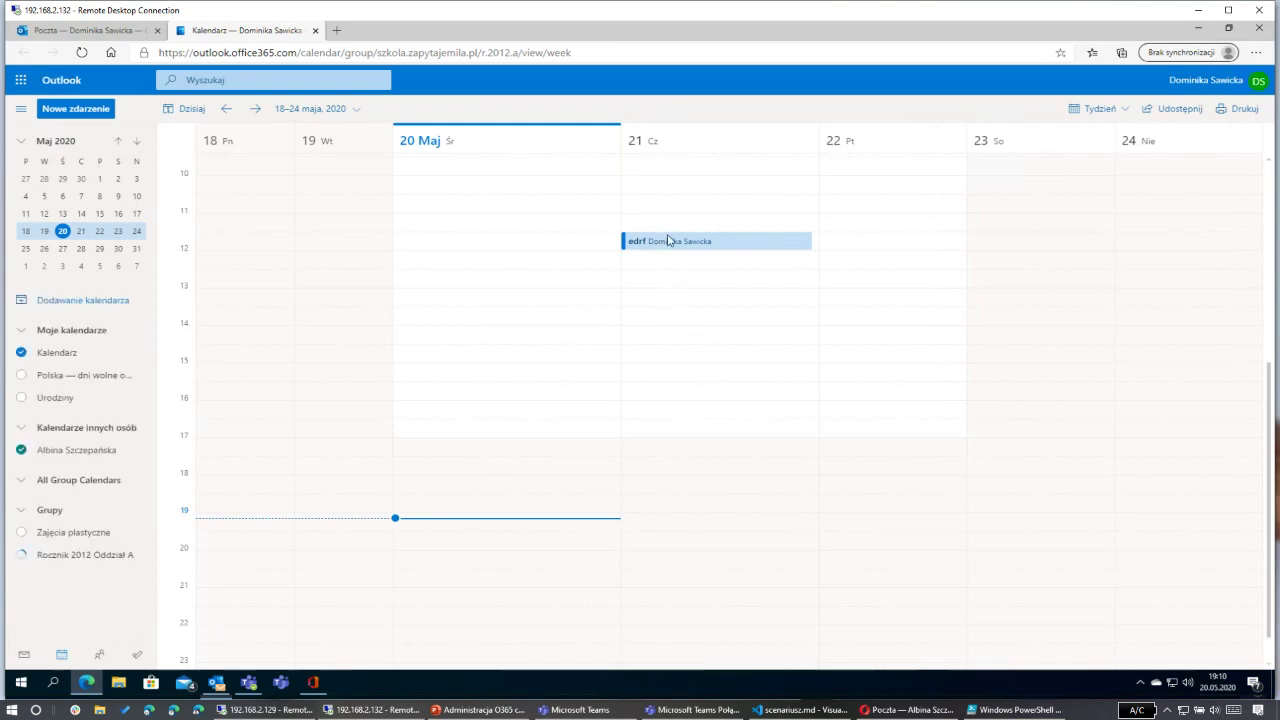
Step: Hide the personal calendar and save a Teams meeting 'dsfg' on Thursday 21 May at 11:30
{"action": "left_click", "coordinate": [688, 241]}
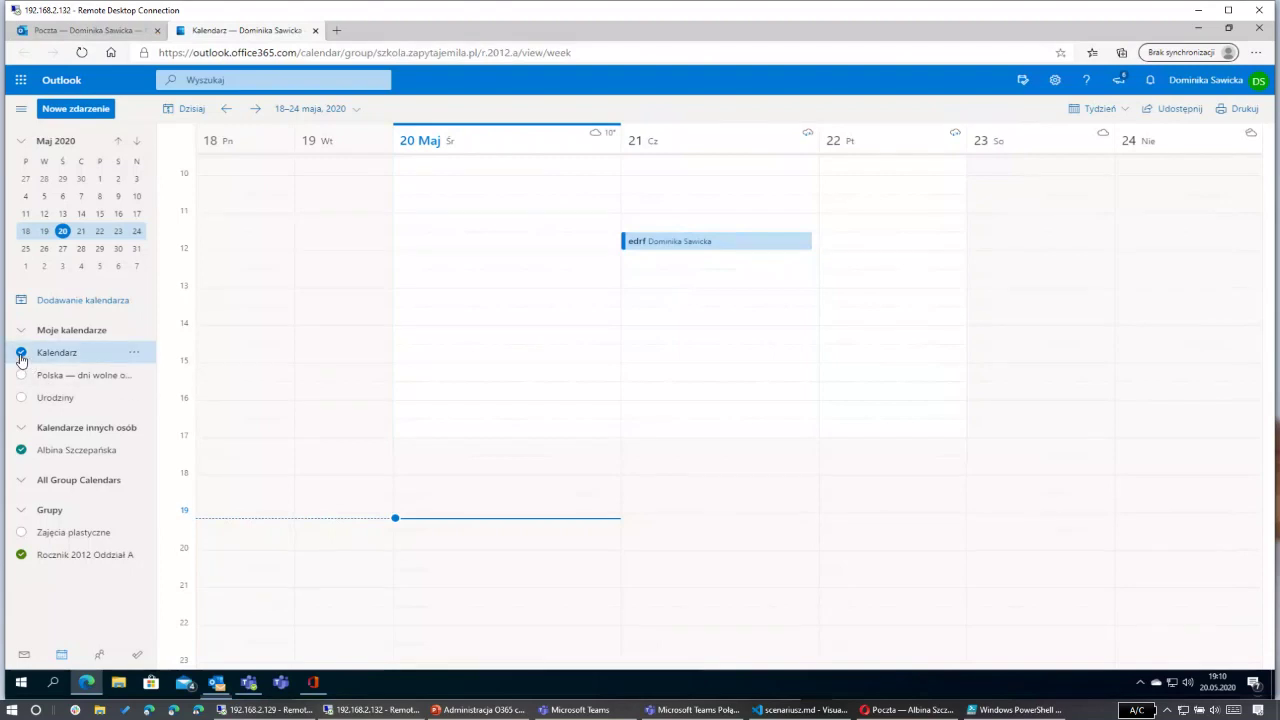
{"action": "left_click", "coordinate": [21, 354]}
{"action": "left_click", "coordinate": [681, 248]}
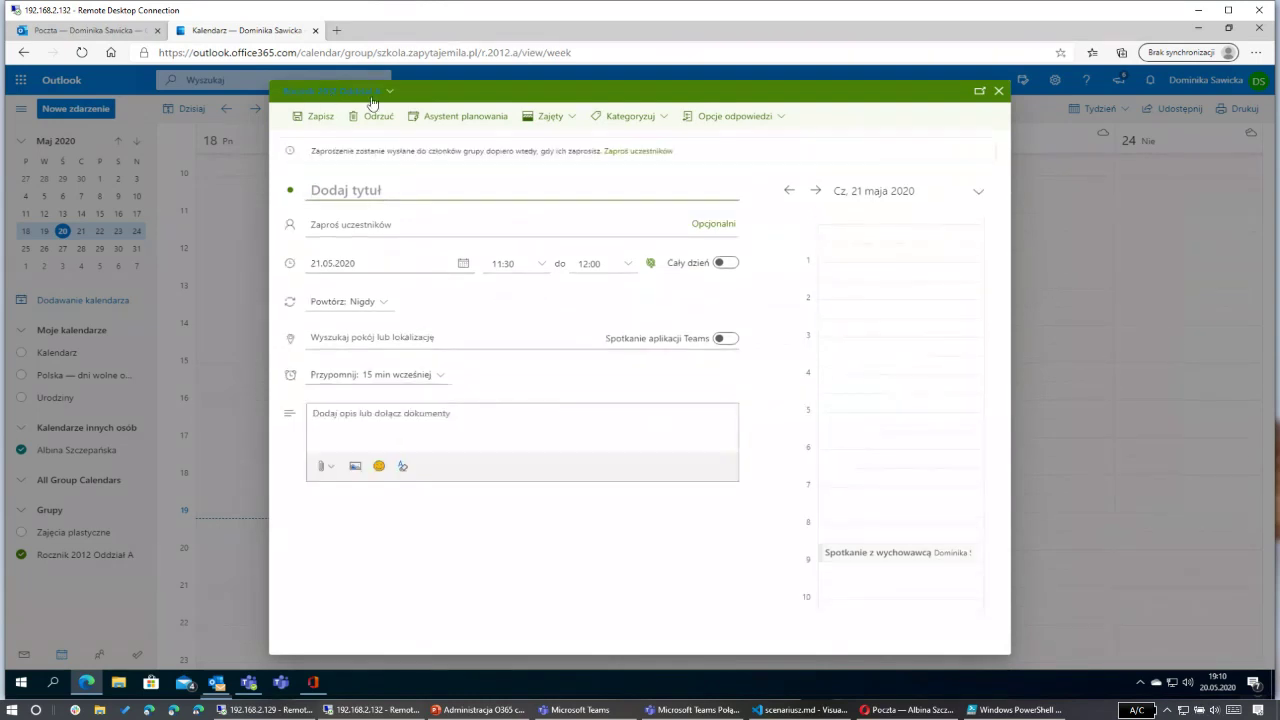
{"action": "type", "text": "dsfg"}
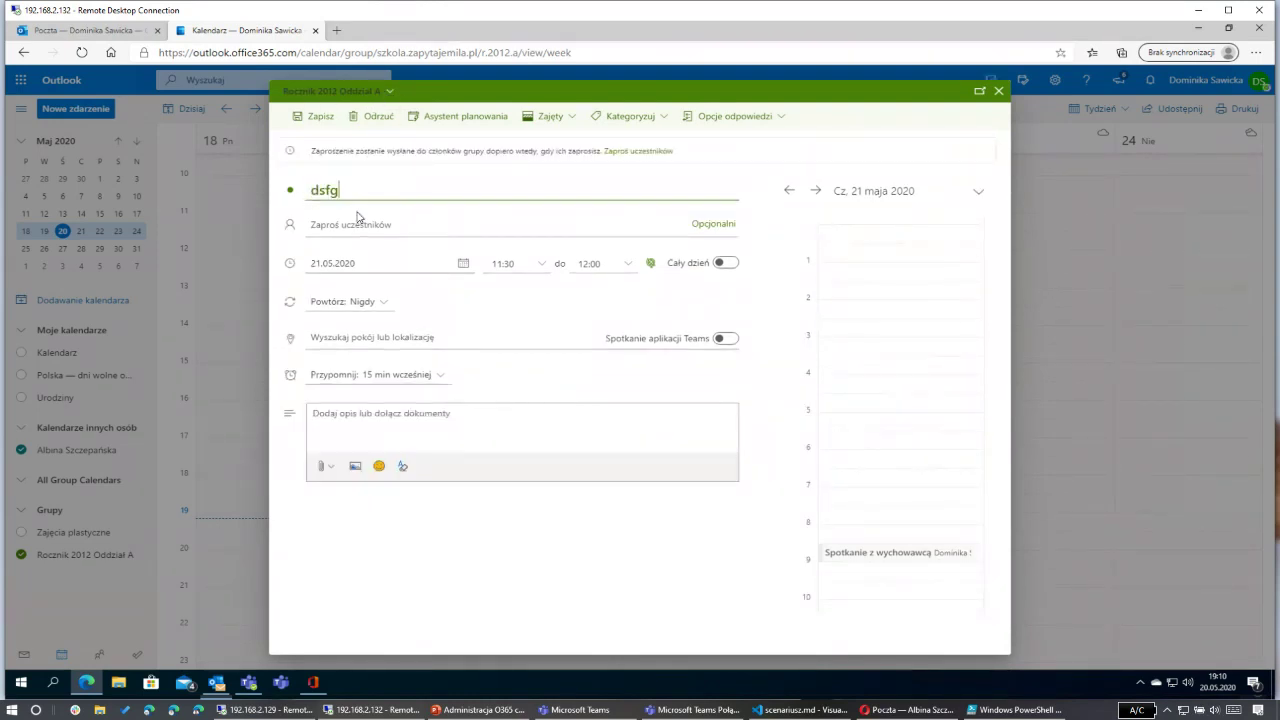
{"action": "left_click", "coordinate": [355, 222]}
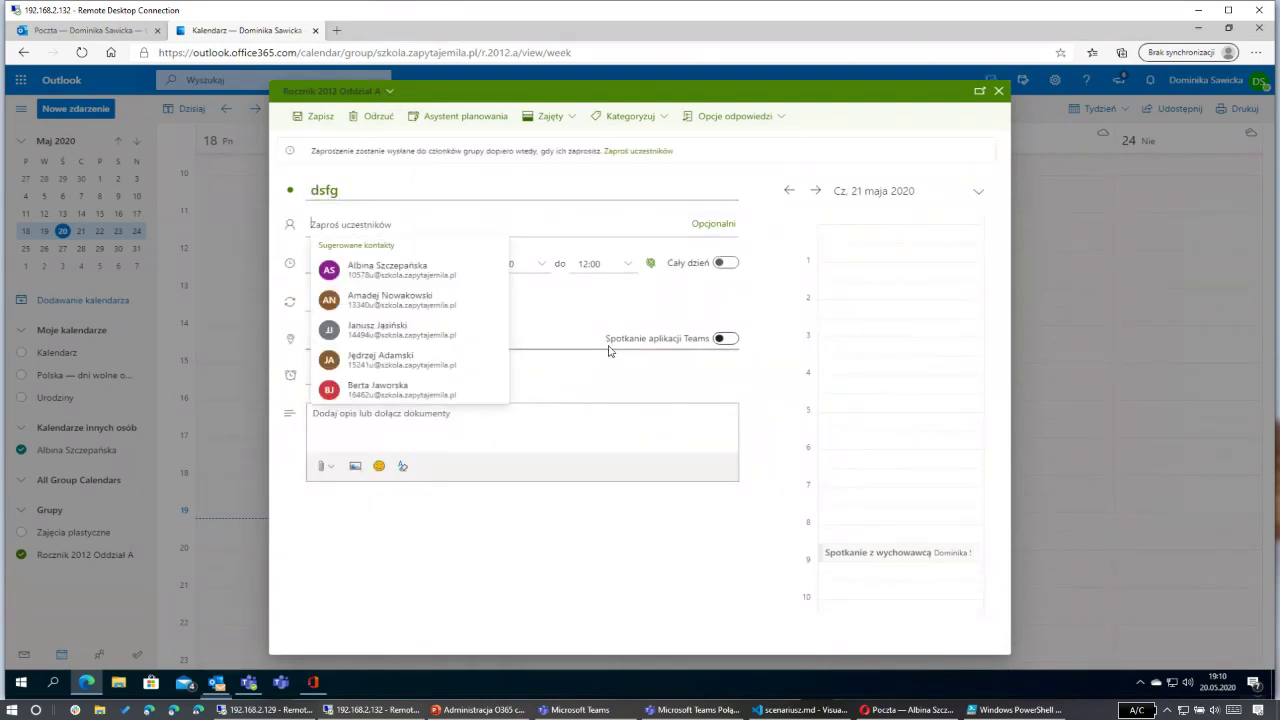
{"action": "left_click", "coordinate": [725, 338]}
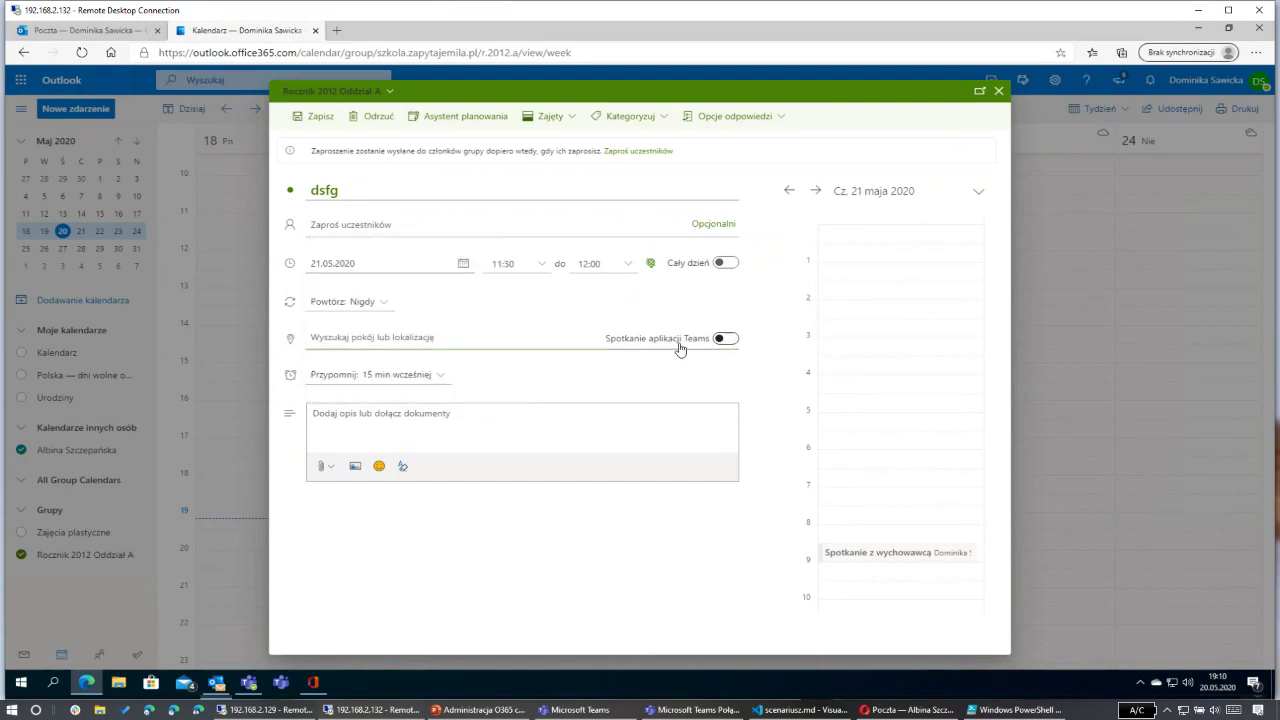
{"action": "left_click", "coordinate": [310, 118]}
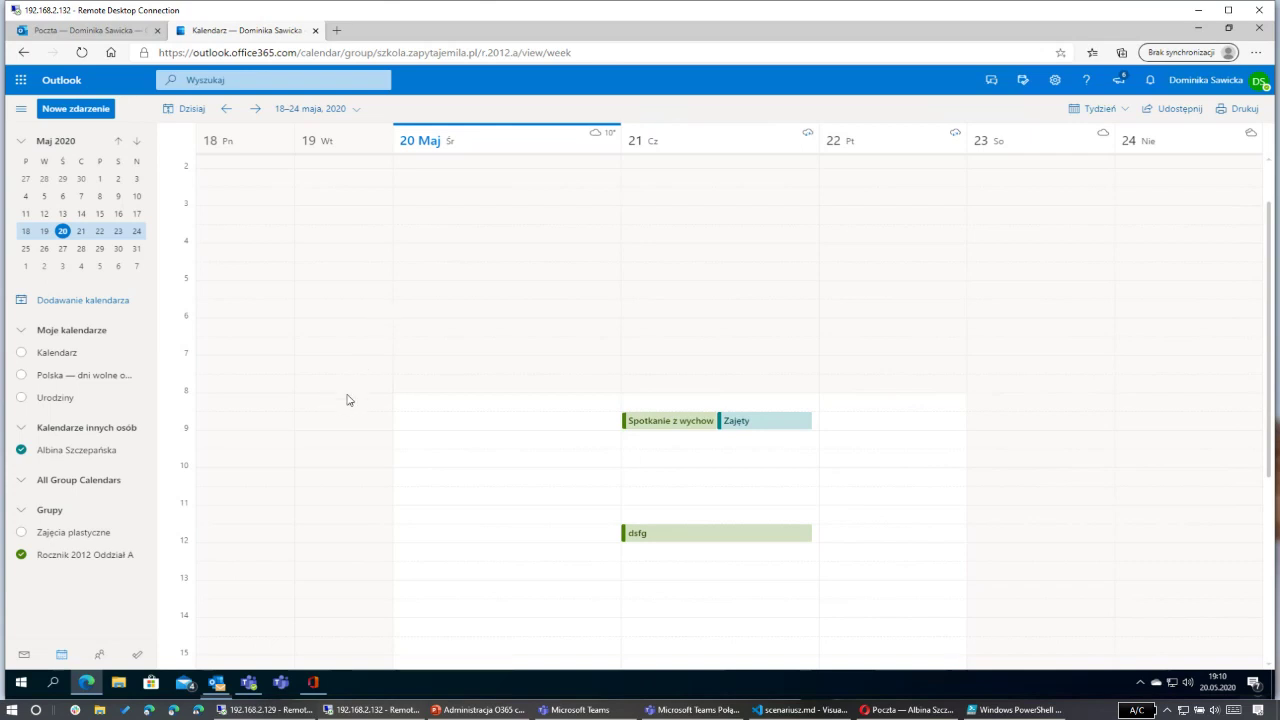
{"action": "left_click", "coordinate": [96, 34]}
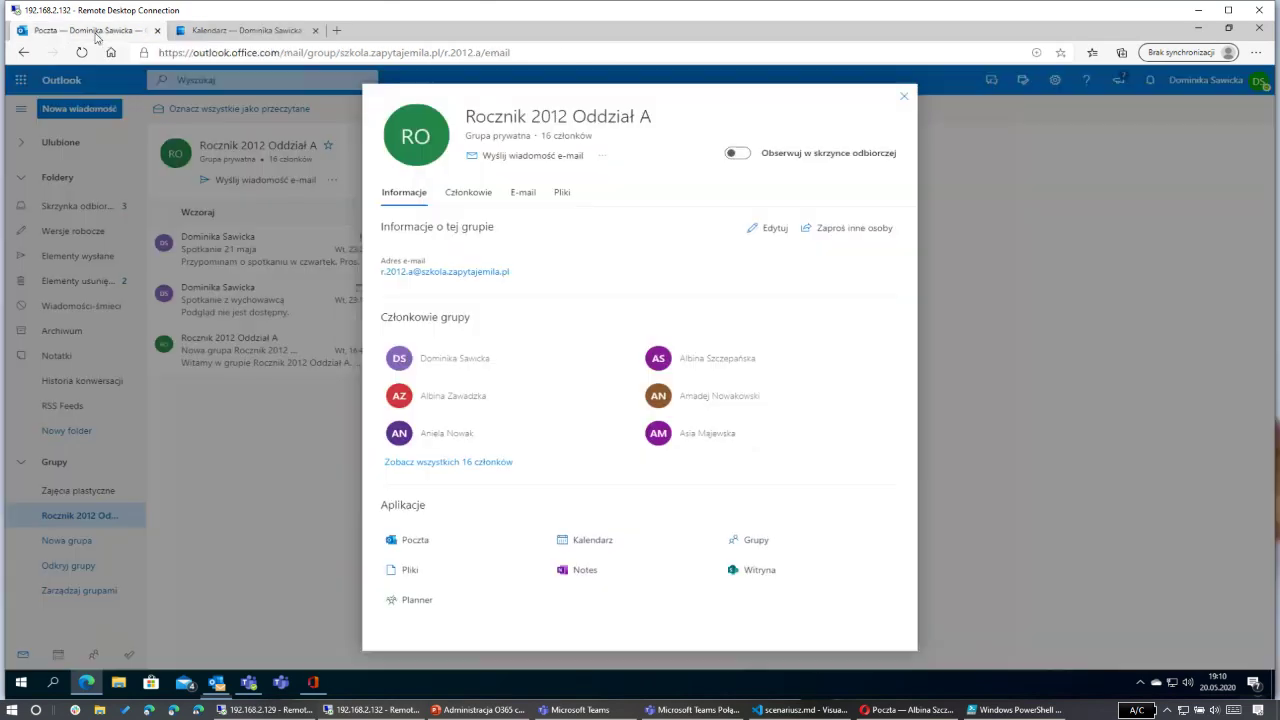
Step: In the second user's mailbox, start a new message addressed to the Uczniowie distribution list
{"action": "left_click", "coordinate": [901, 99]}
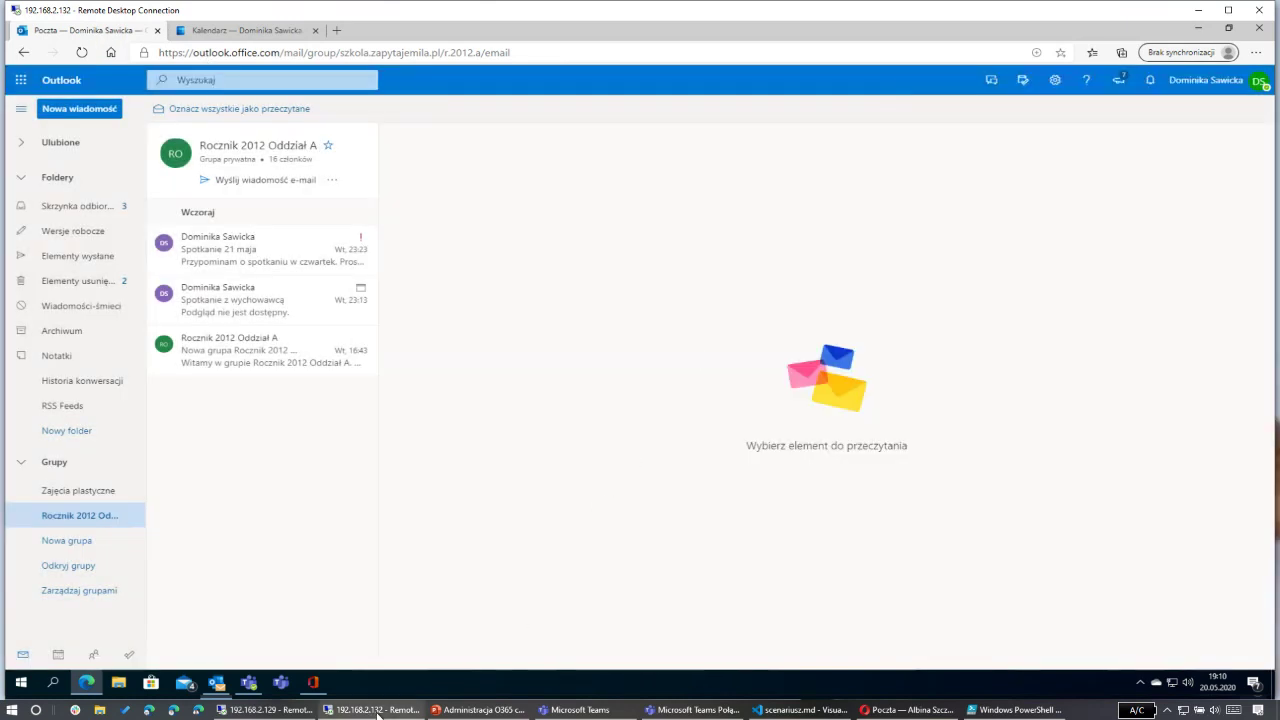
{"action": "left_click", "coordinate": [911, 710]}
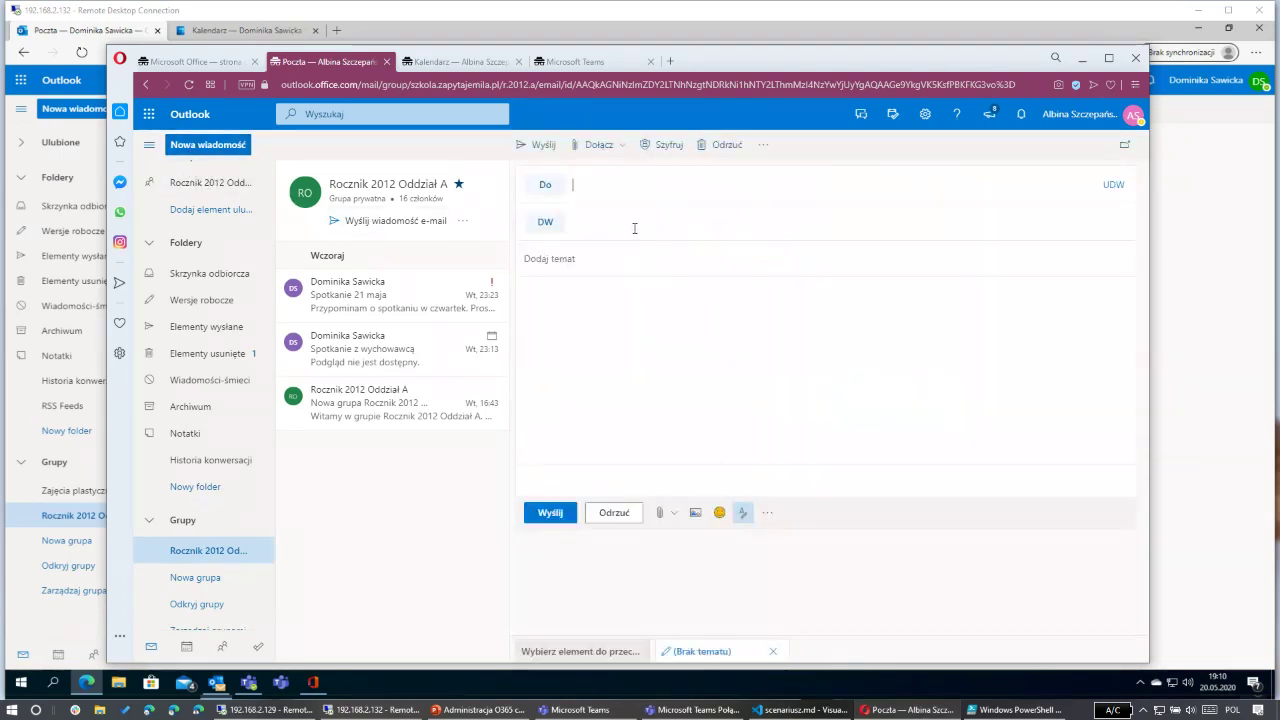
{"action": "left_click", "coordinate": [608, 189]}
{"action": "type", "text": "uczniowi"}
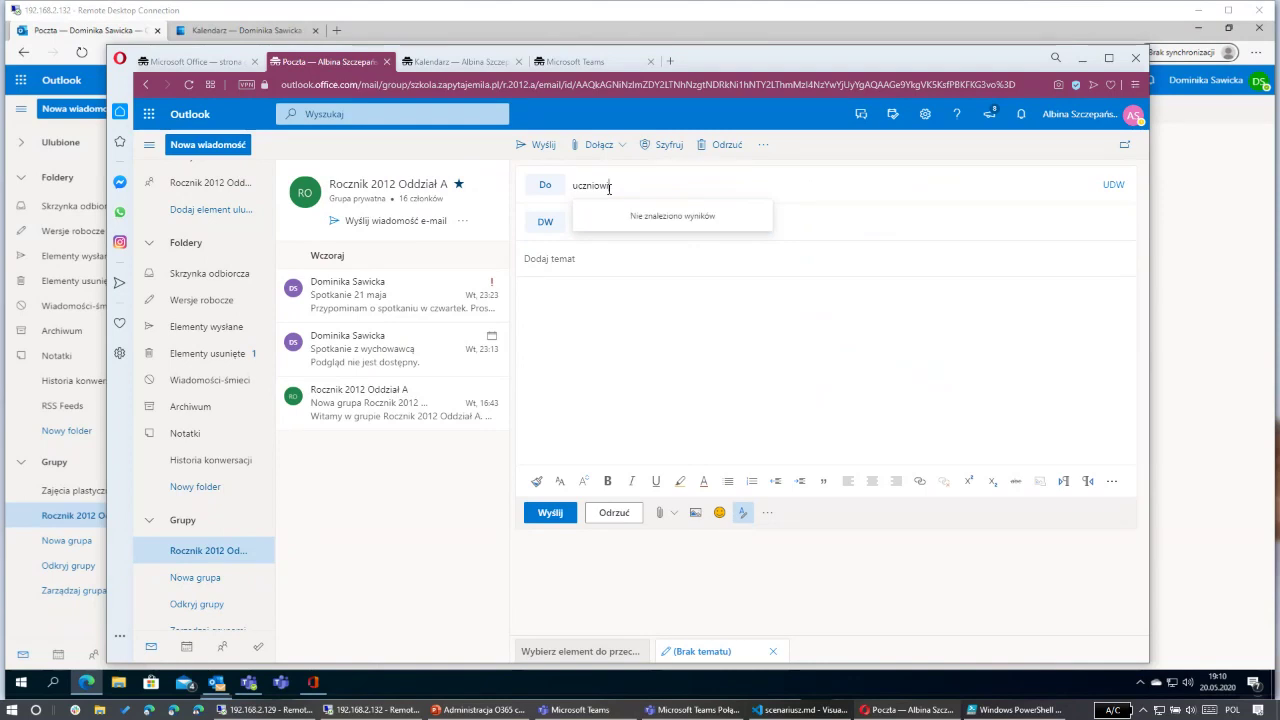
{"action": "left_click", "coordinate": [545, 184]}
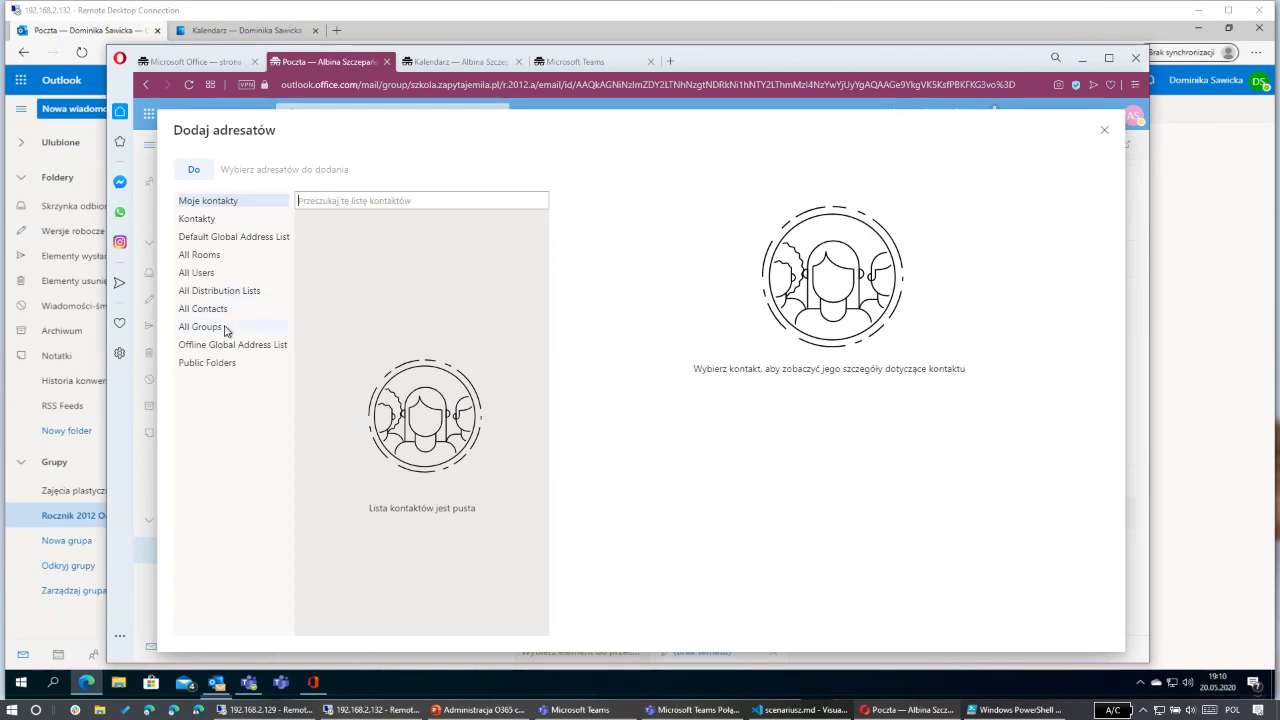
{"action": "left_click", "coordinate": [232, 291]}
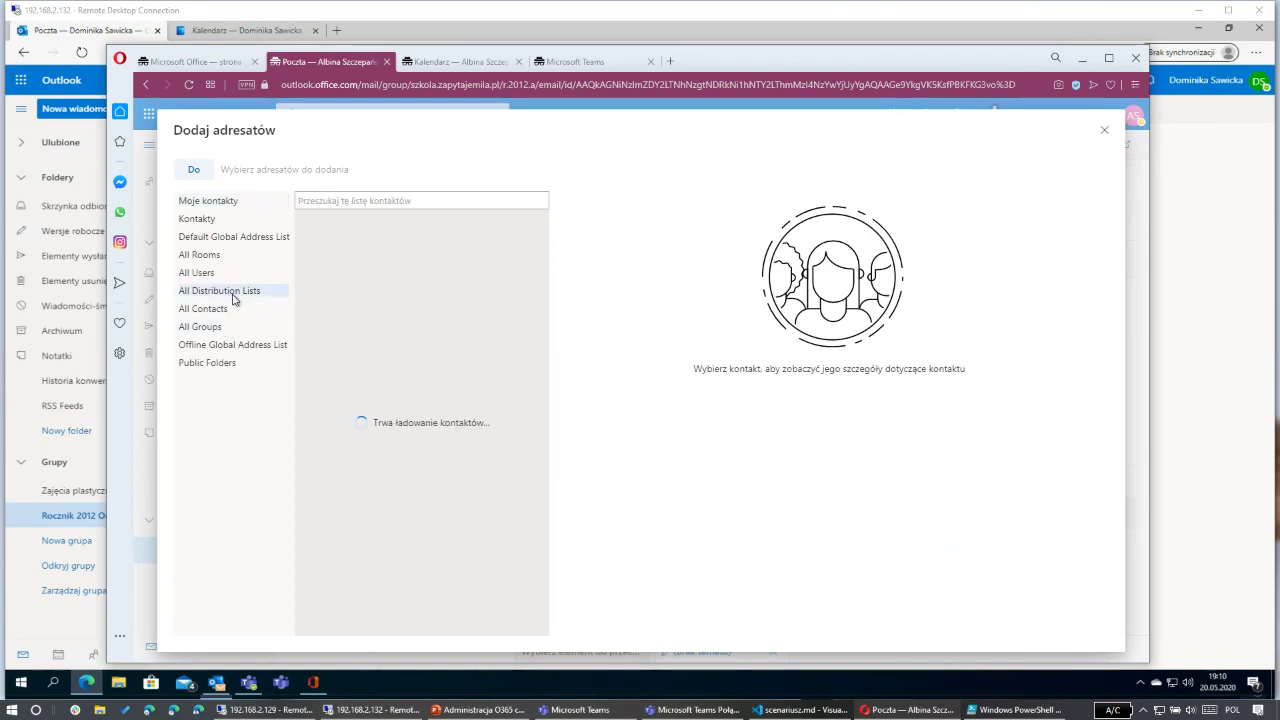
{"action": "left_click", "coordinate": [350, 201]}
{"action": "type", "text": "ucznio"}
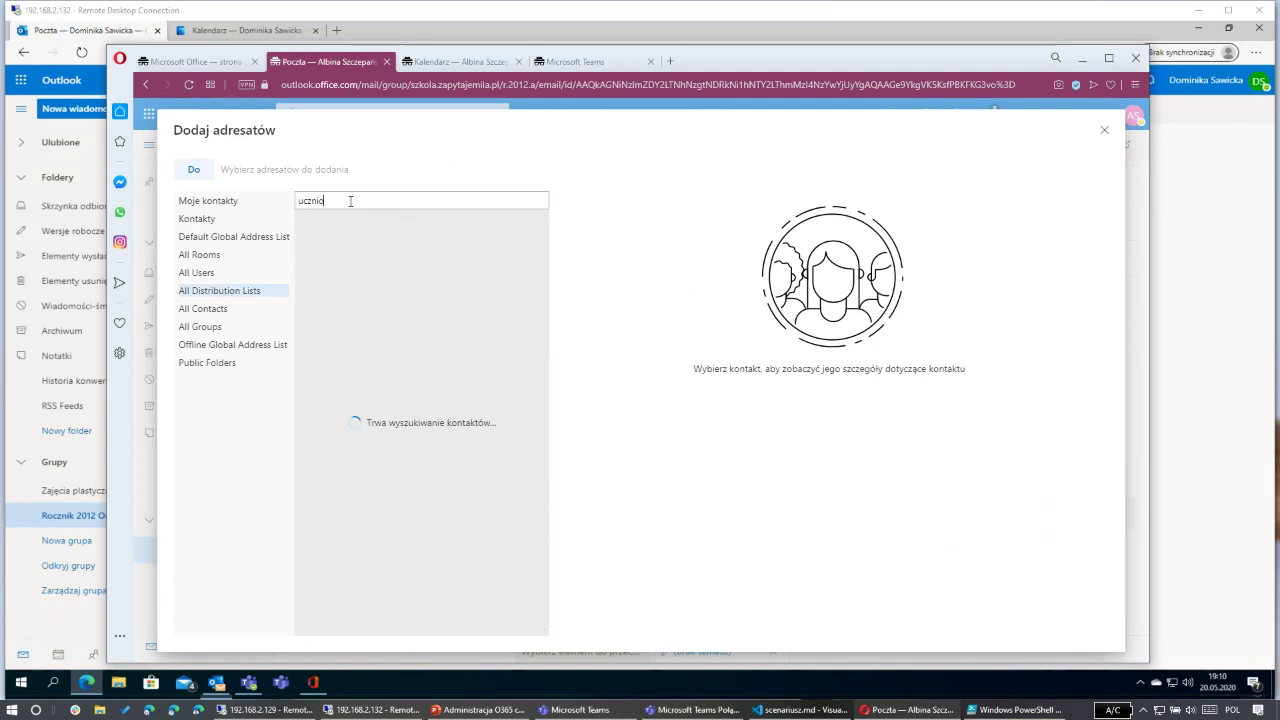
{"action": "left_click", "coordinate": [366, 222]}
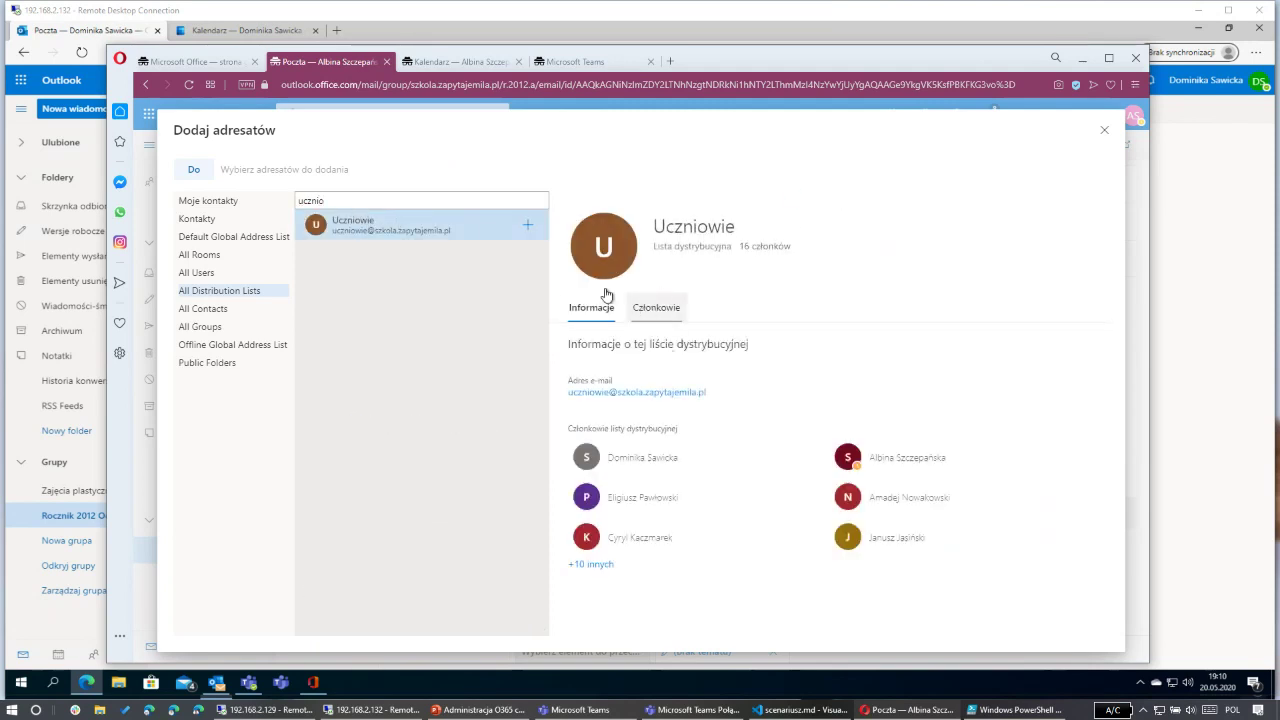
{"action": "left_click", "coordinate": [526, 230]}
{"action": "left_click", "coordinate": [423, 170]}
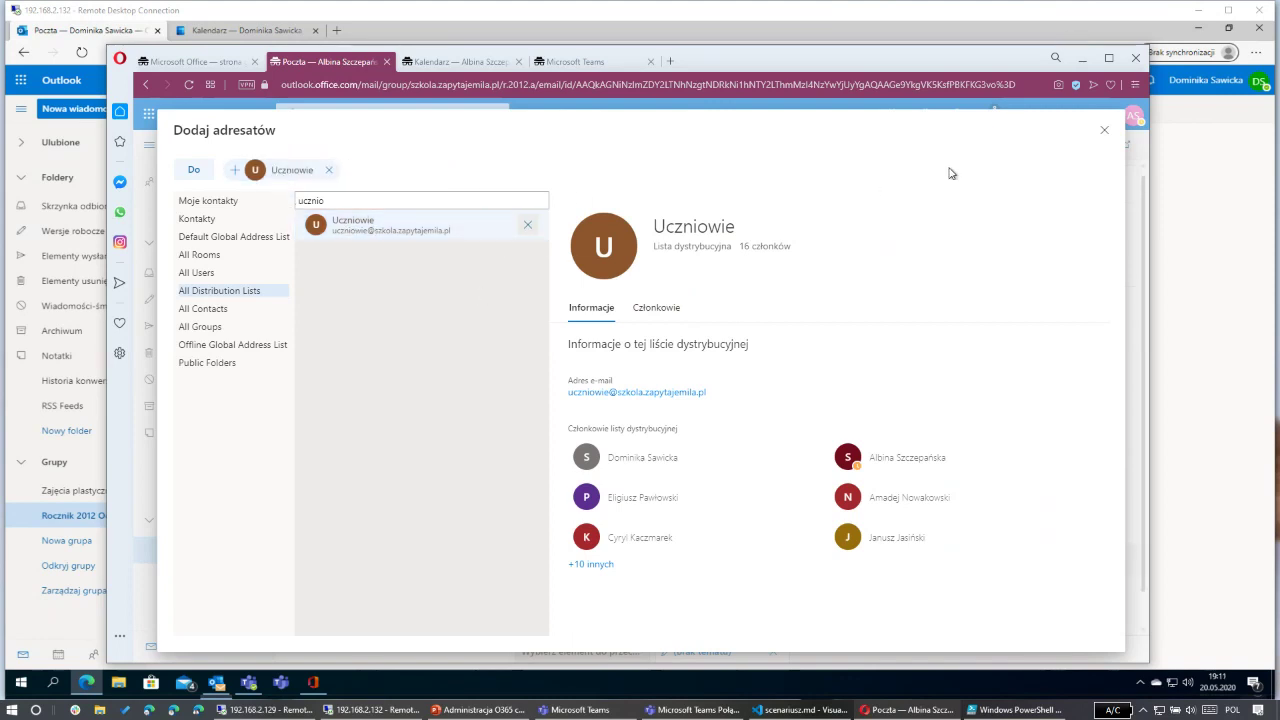
{"action": "left_click", "coordinate": [1104, 130]}
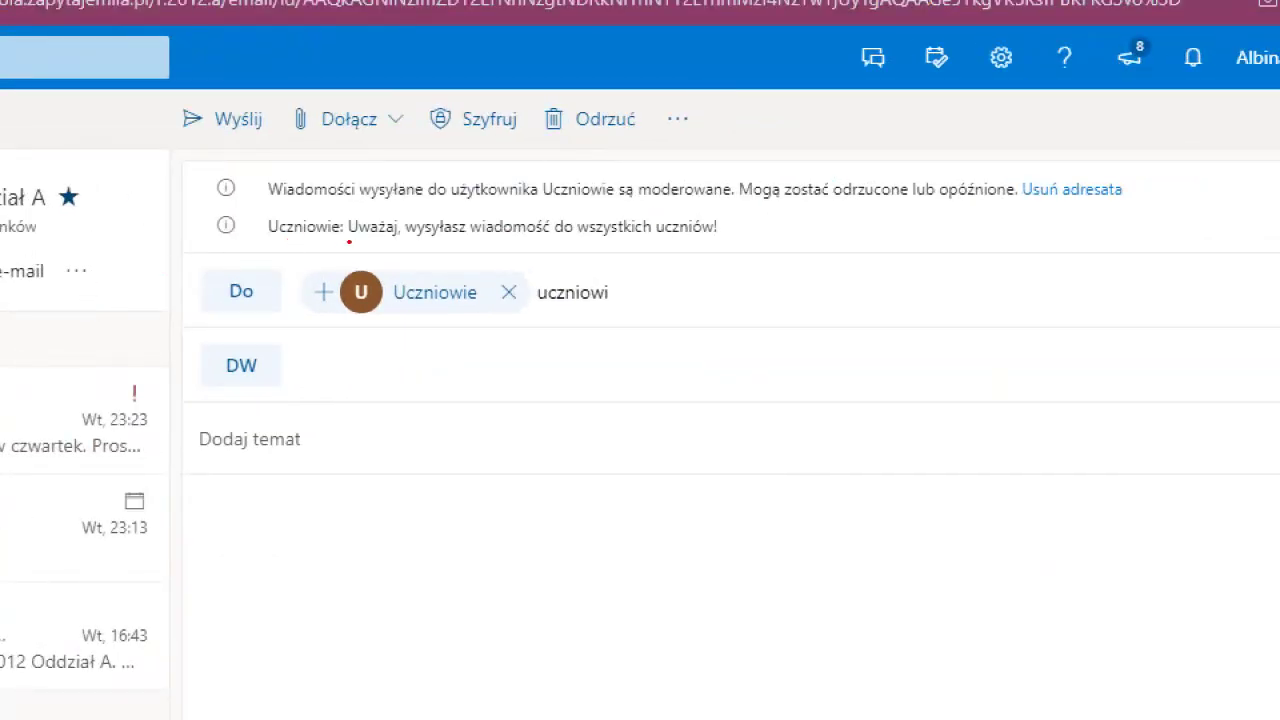
Step: Clear the leftover recipient text, enter subject 'sdfgh' and body 'sdfghjkl', and send it
{"action": "left_click_drag", "start_coordinate": [349, 241], "coordinate": [732, 242]}
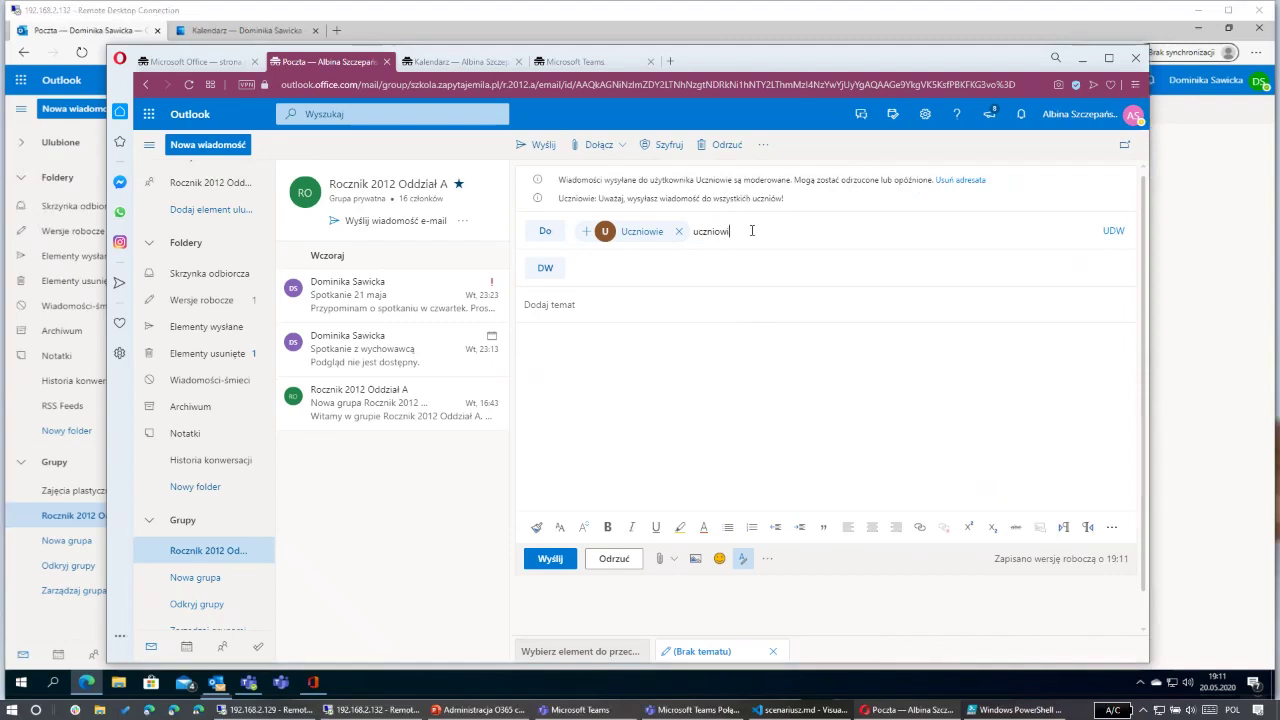
{"action": "key", "text": "BackSpace"}
{"action": "key", "text": "BackSpace"}
{"action": "key", "text": "BackSpace"}
{"action": "key", "text": "BackSpace"}
{"action": "key", "text": "BackSpace"}
{"action": "key", "text": "BackSpace"}
{"action": "key", "text": "BackSpace"}
{"action": "key", "text": "BackSpace"}
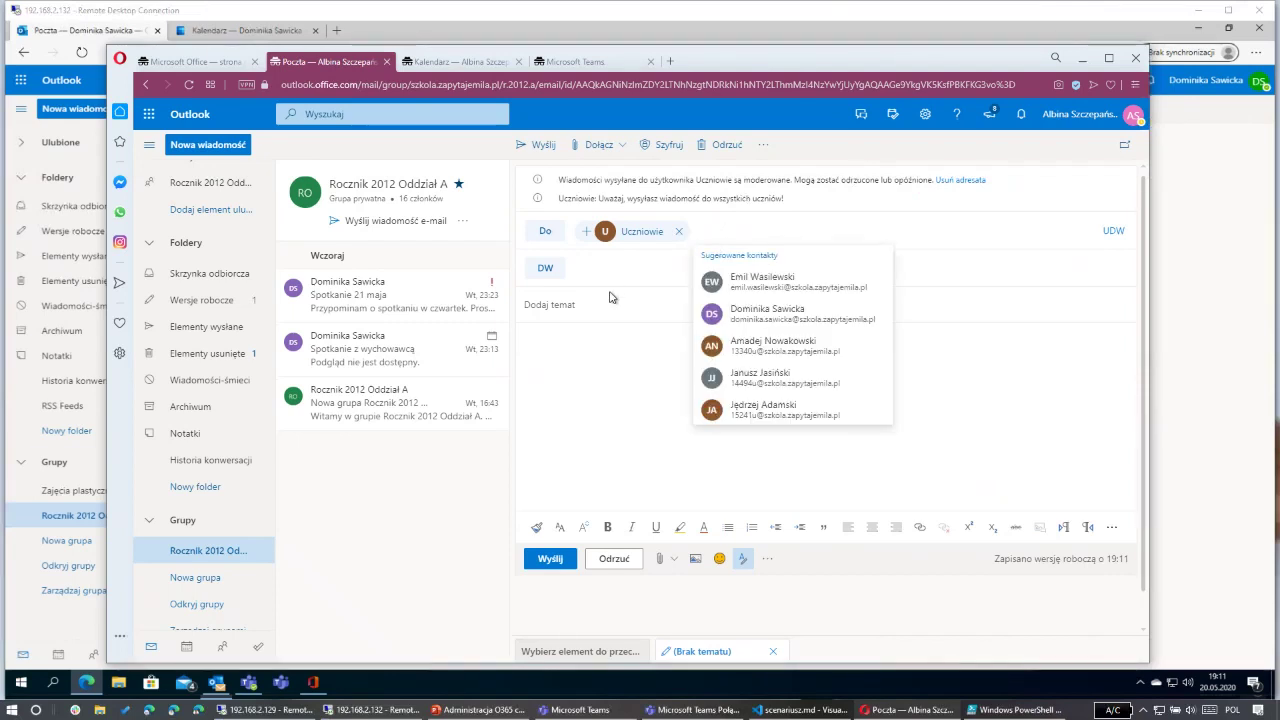
{"action": "left_click", "coordinate": [610, 300]}
{"action": "type", "text": "sdfgh"}
{"action": "left_click", "coordinate": [591, 360]}
{"action": "type", "text": "sdfghjkl"}
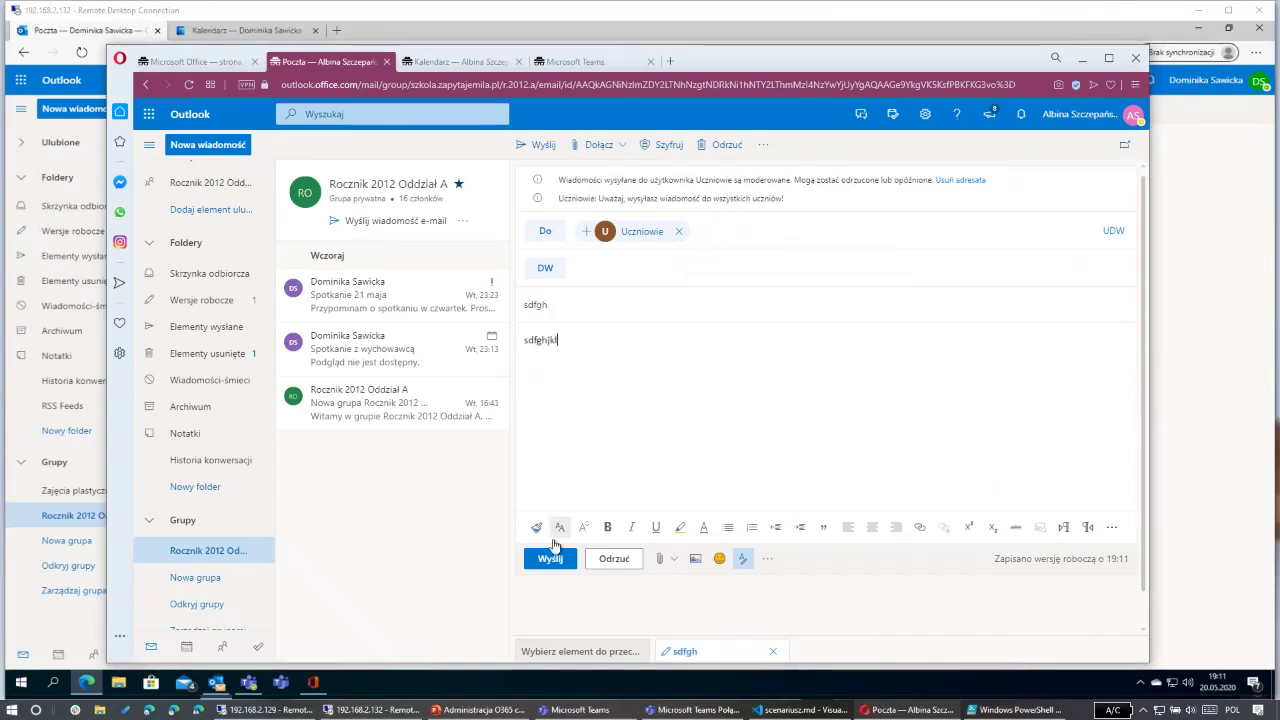
{"action": "left_click", "coordinate": [551, 558]}
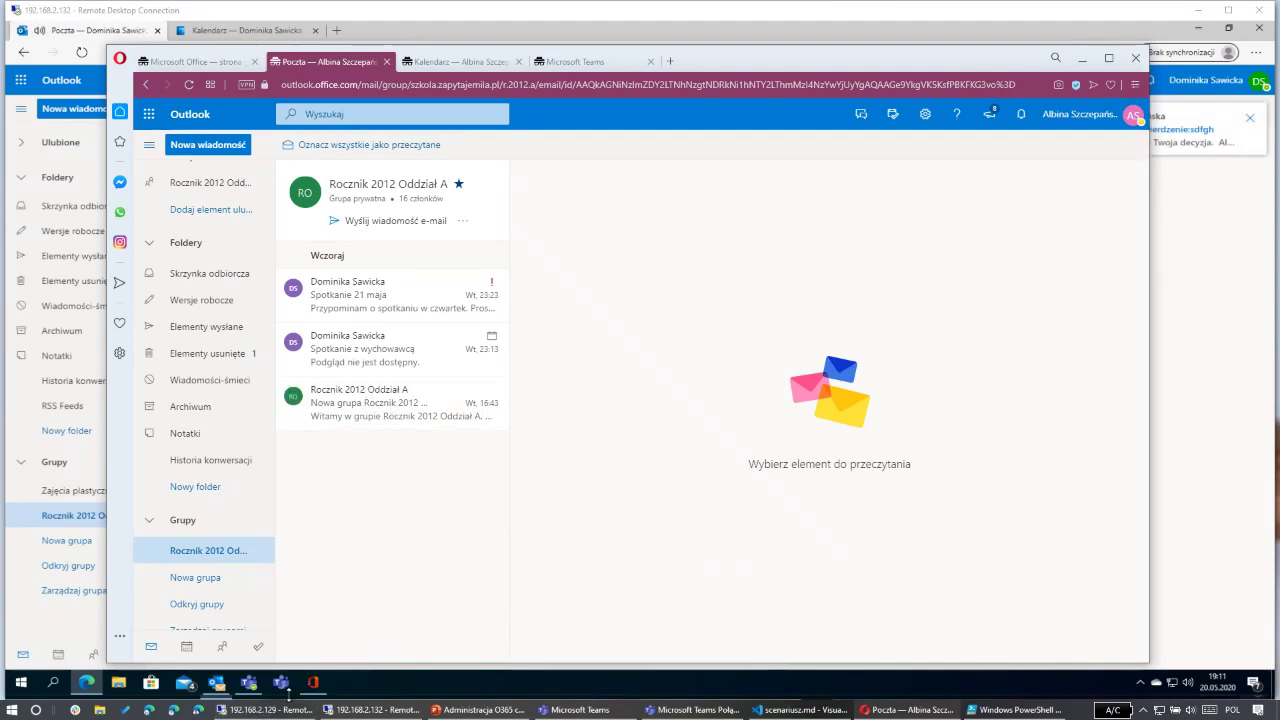
{"action": "left_click", "coordinate": [385, 709]}
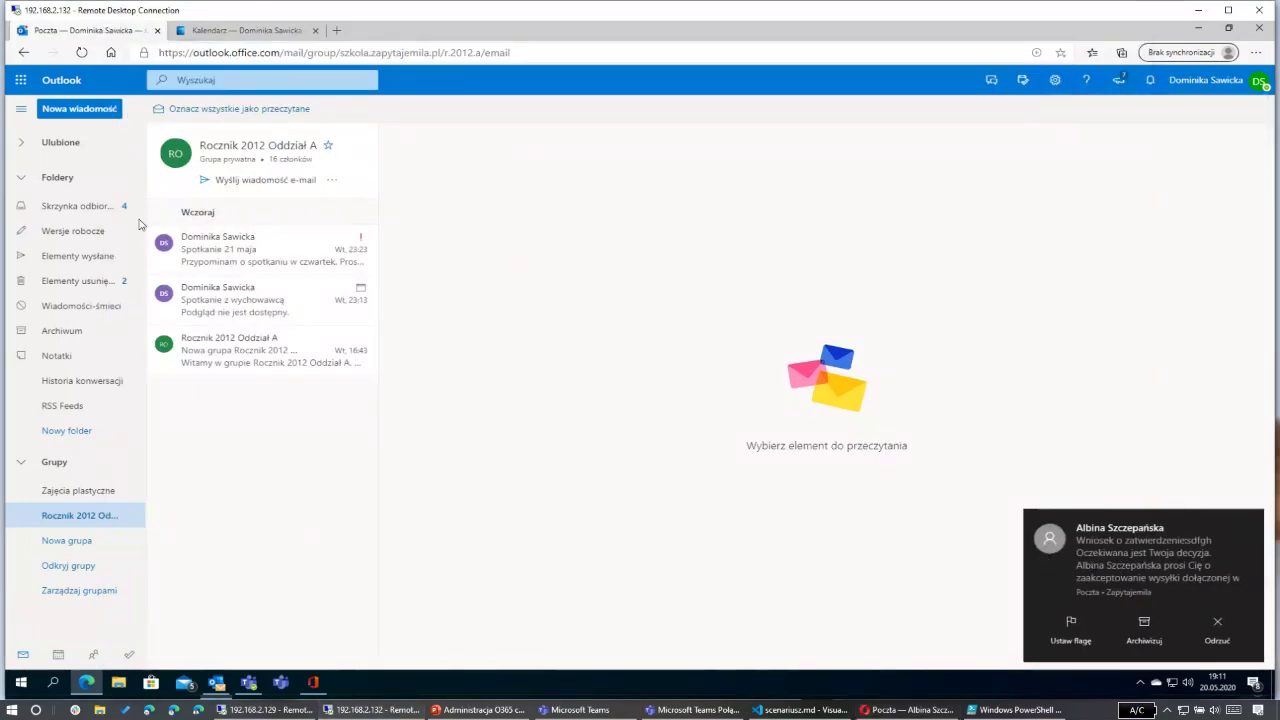
Step: Open the sdfgh approval request in the inbox and reject it without a response
{"action": "left_click", "coordinate": [94, 206]}
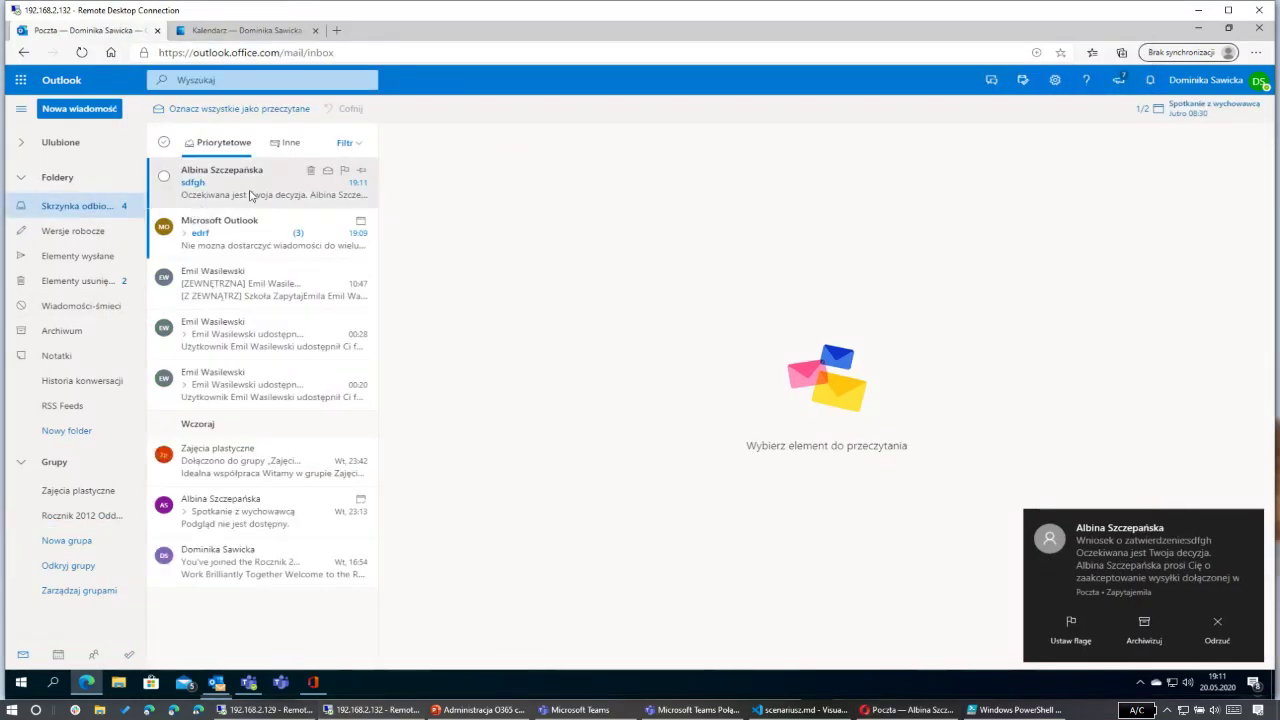
{"action": "left_click", "coordinate": [251, 191]}
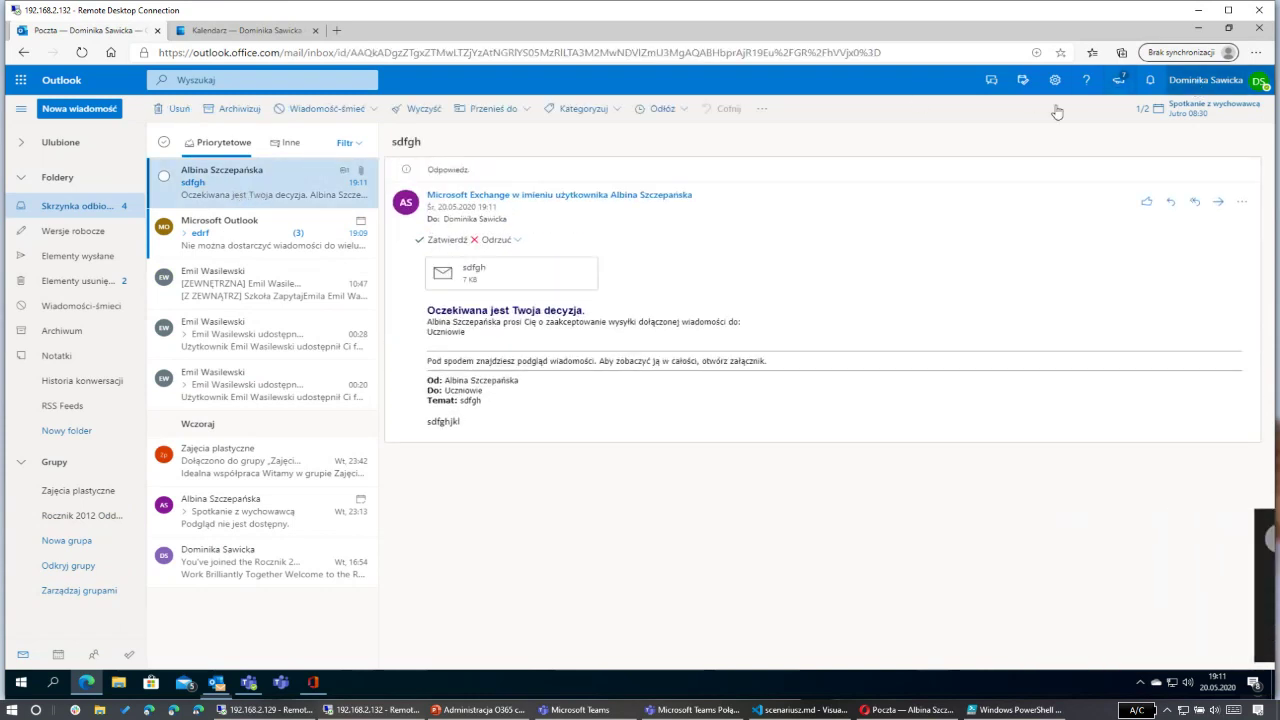
{"action": "left_click", "coordinate": [469, 276]}
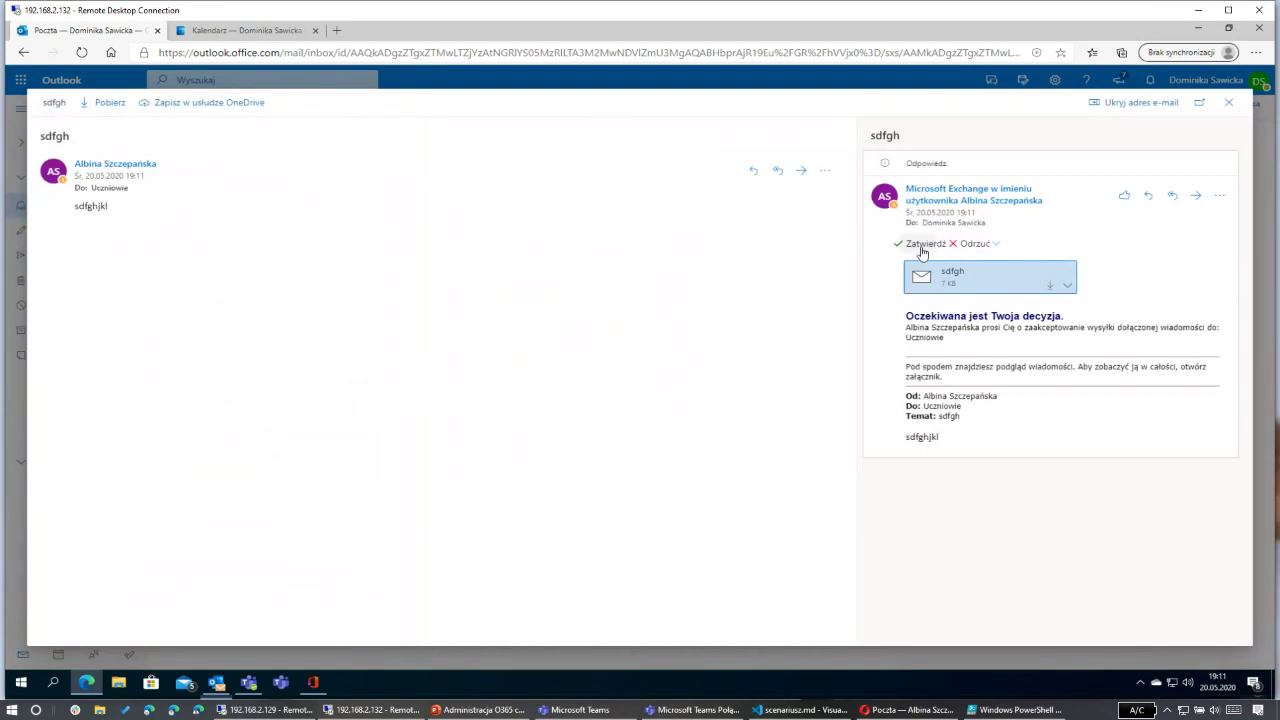
{"action": "left_click", "coordinate": [990, 246]}
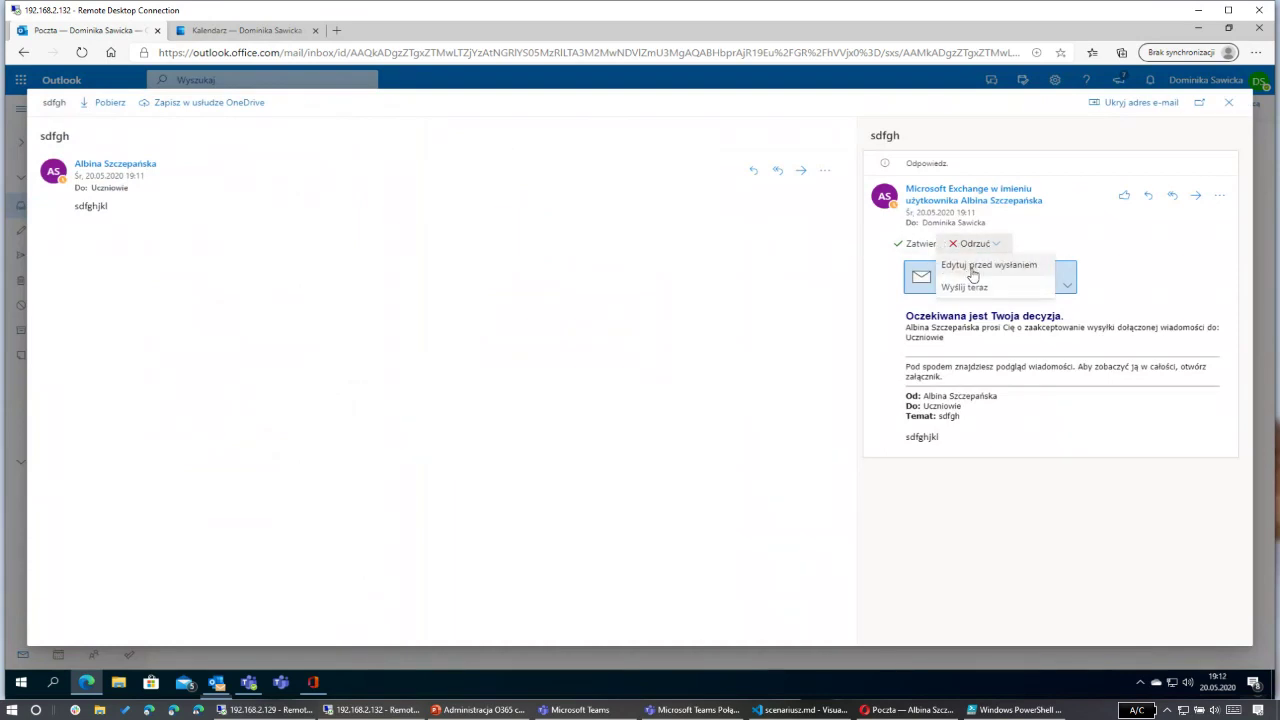
{"action": "left_click", "coordinate": [980, 268]}
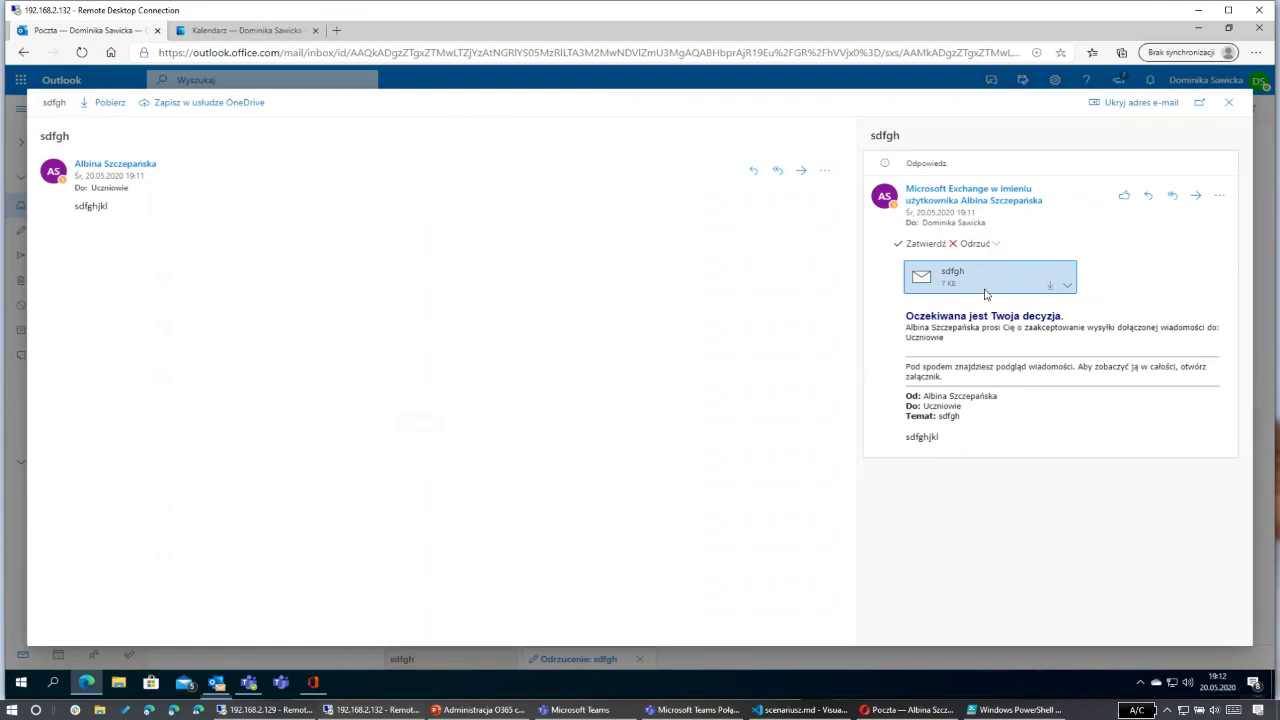
{"action": "left_click", "coordinate": [978, 246]}
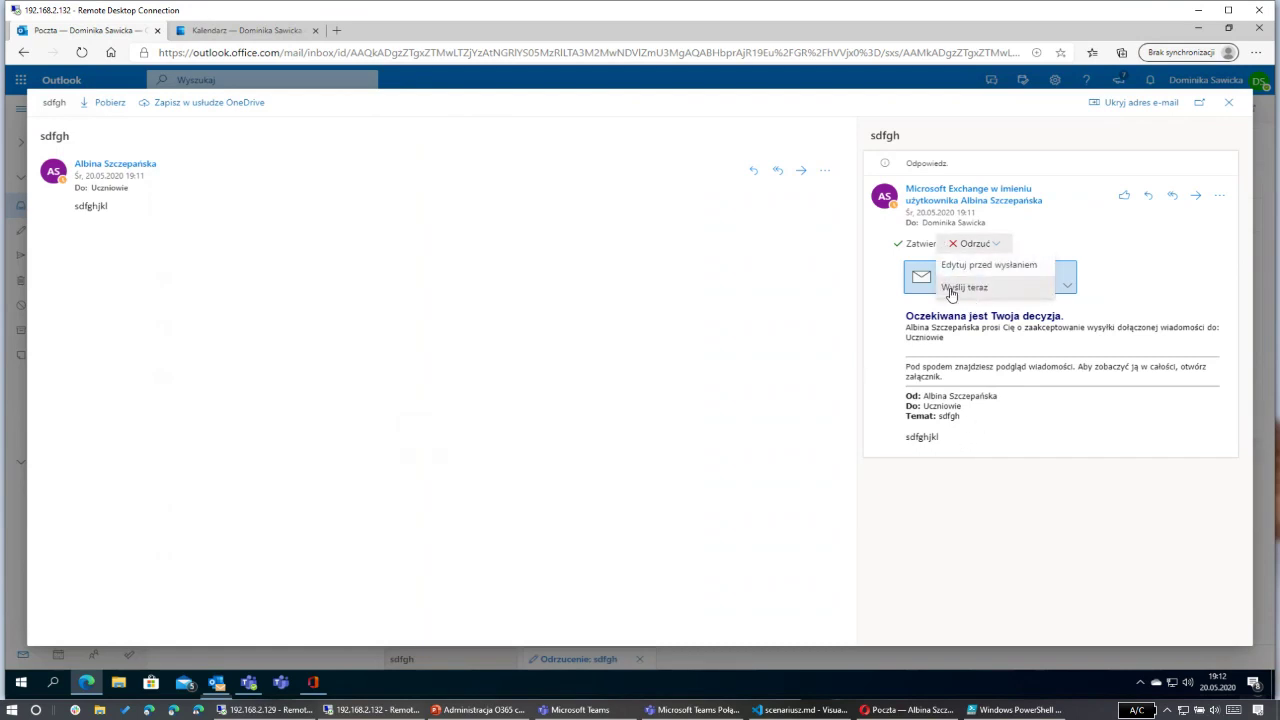
{"action": "left_click", "coordinate": [972, 288]}
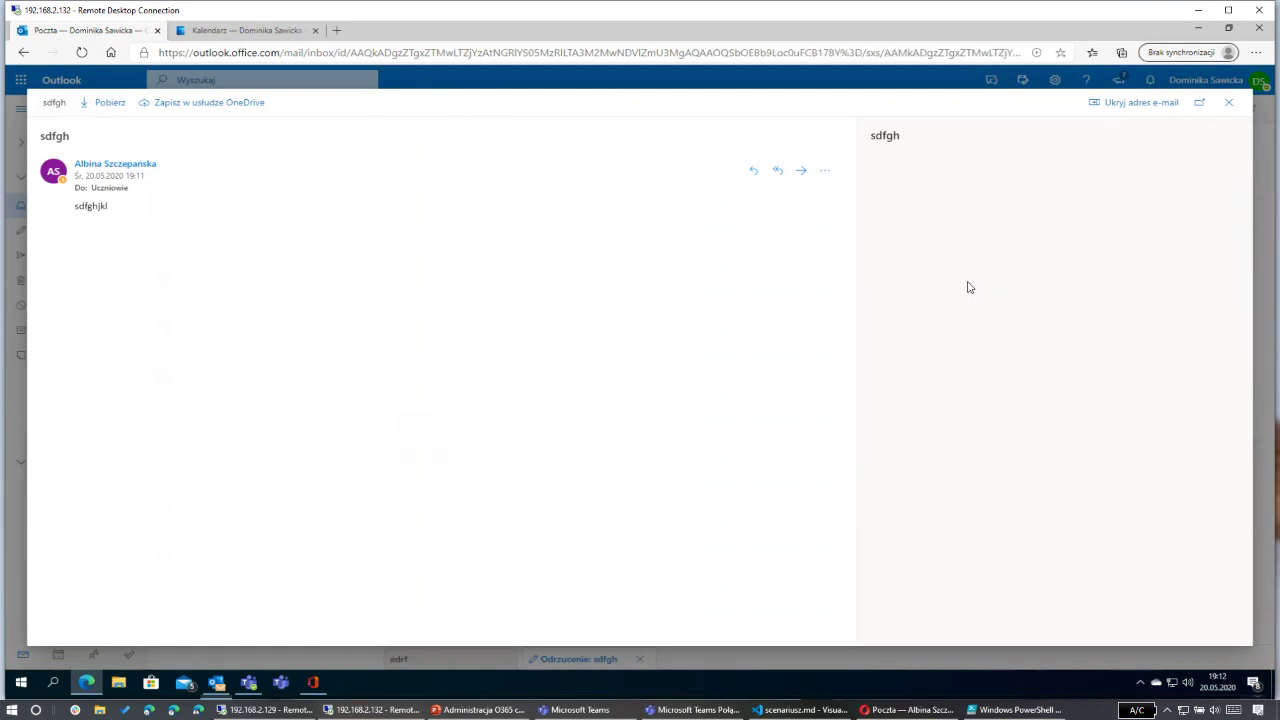
{"action": "left_click", "coordinate": [1231, 104]}
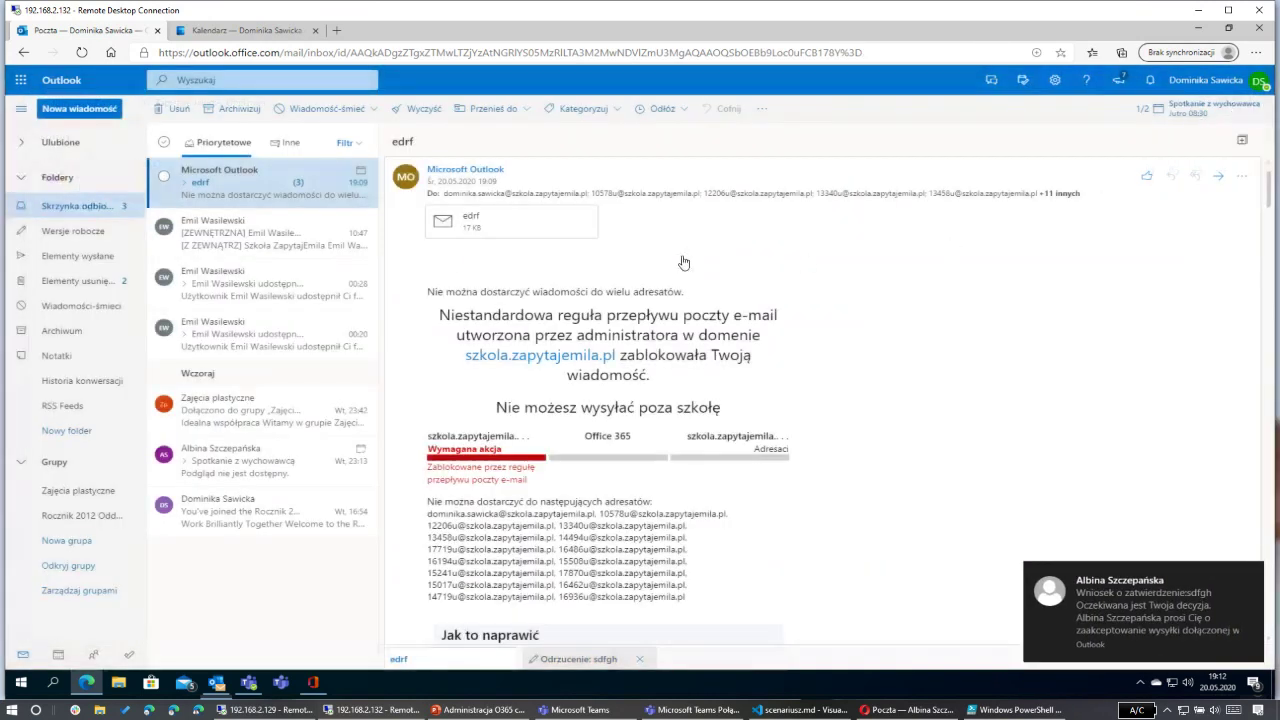
Step: Read the sdfgh rejection notice in the second user's inbox, then switch to the Exchange admin center
{"action": "left_click", "coordinate": [905, 710]}
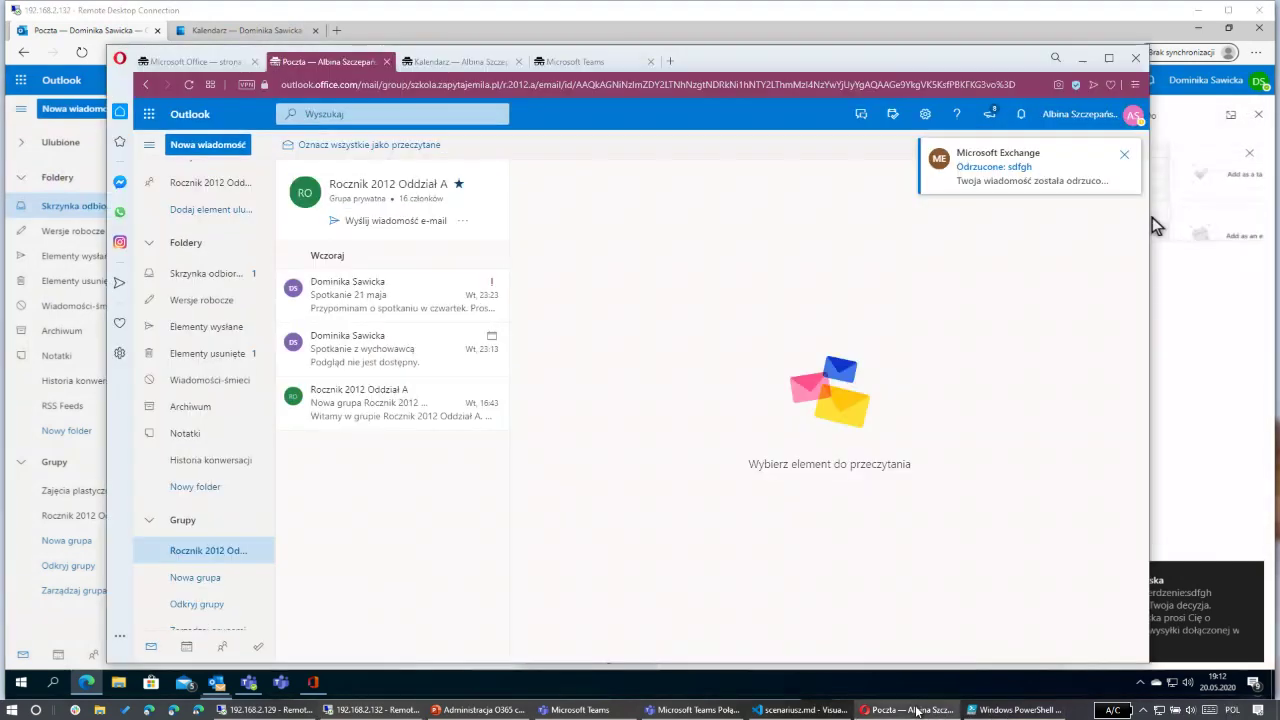
{"action": "left_click", "coordinate": [258, 273]}
{"action": "left_click", "coordinate": [359, 237]}
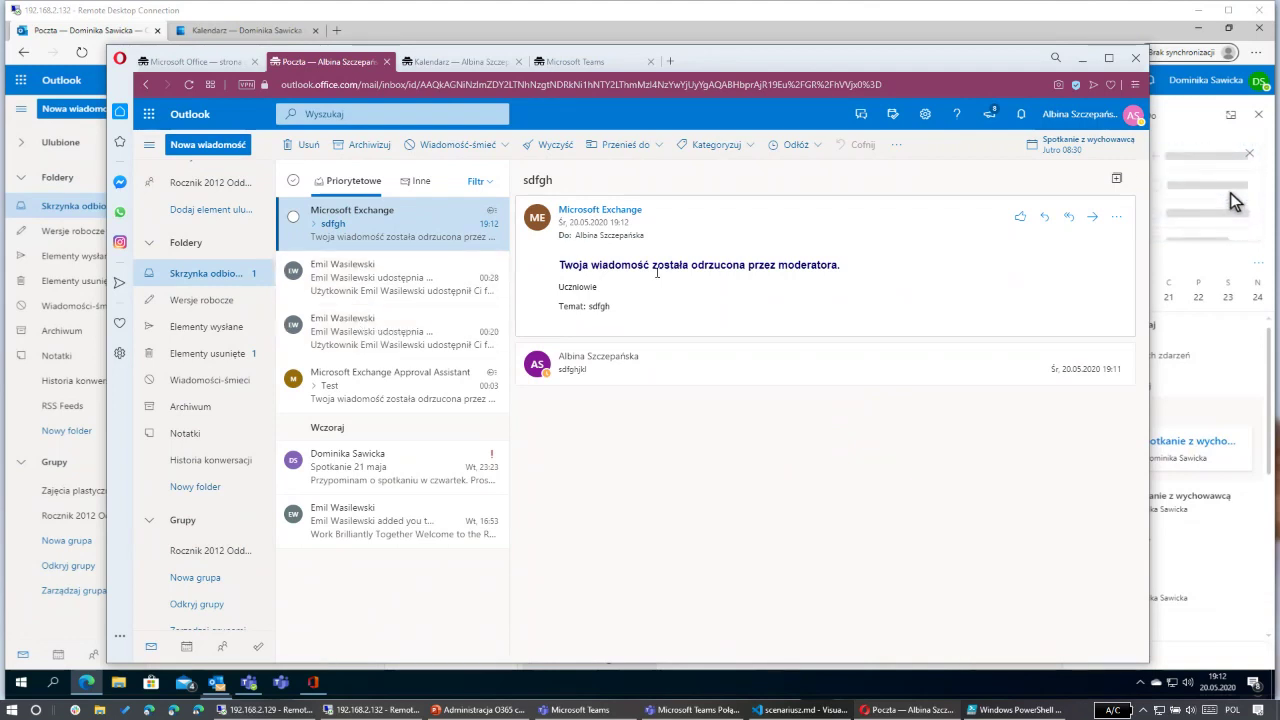
{"action": "left_click", "coordinate": [262, 710]}
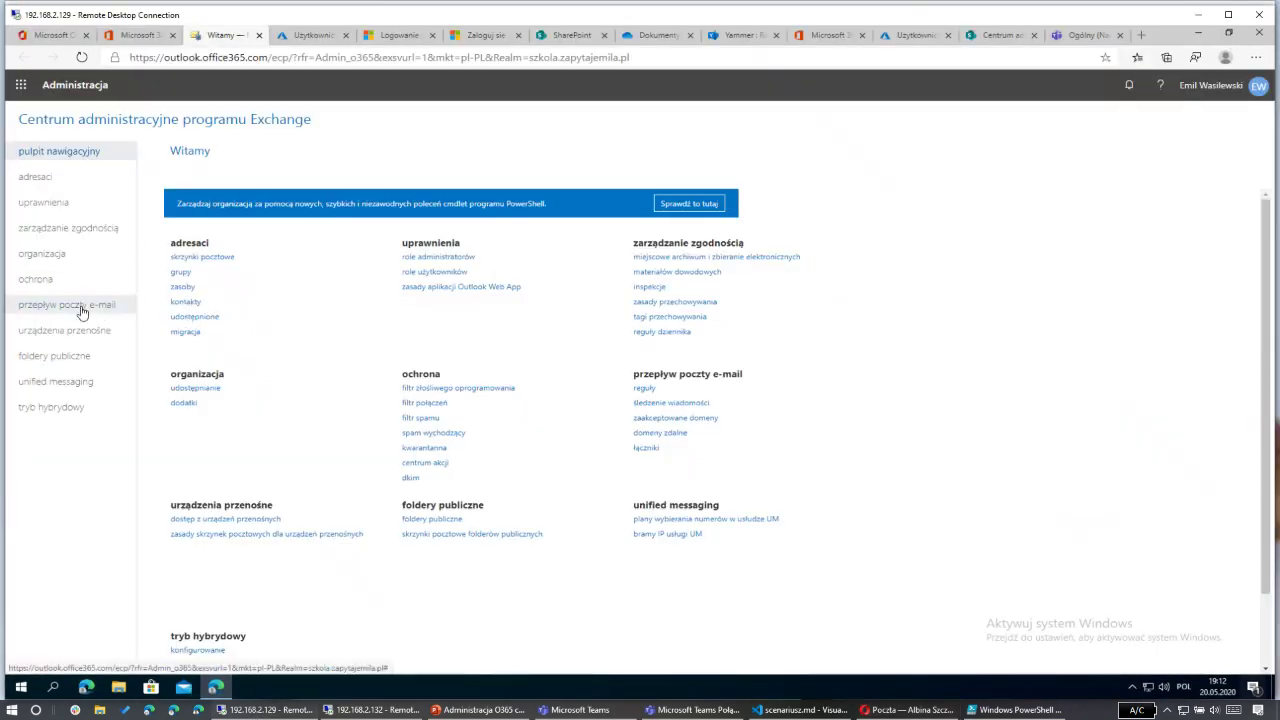
Step: Inspect the 'Blokada do uczniów' mail flow rule, then return to the web mailbox window
{"action": "left_click", "coordinate": [82, 310]}
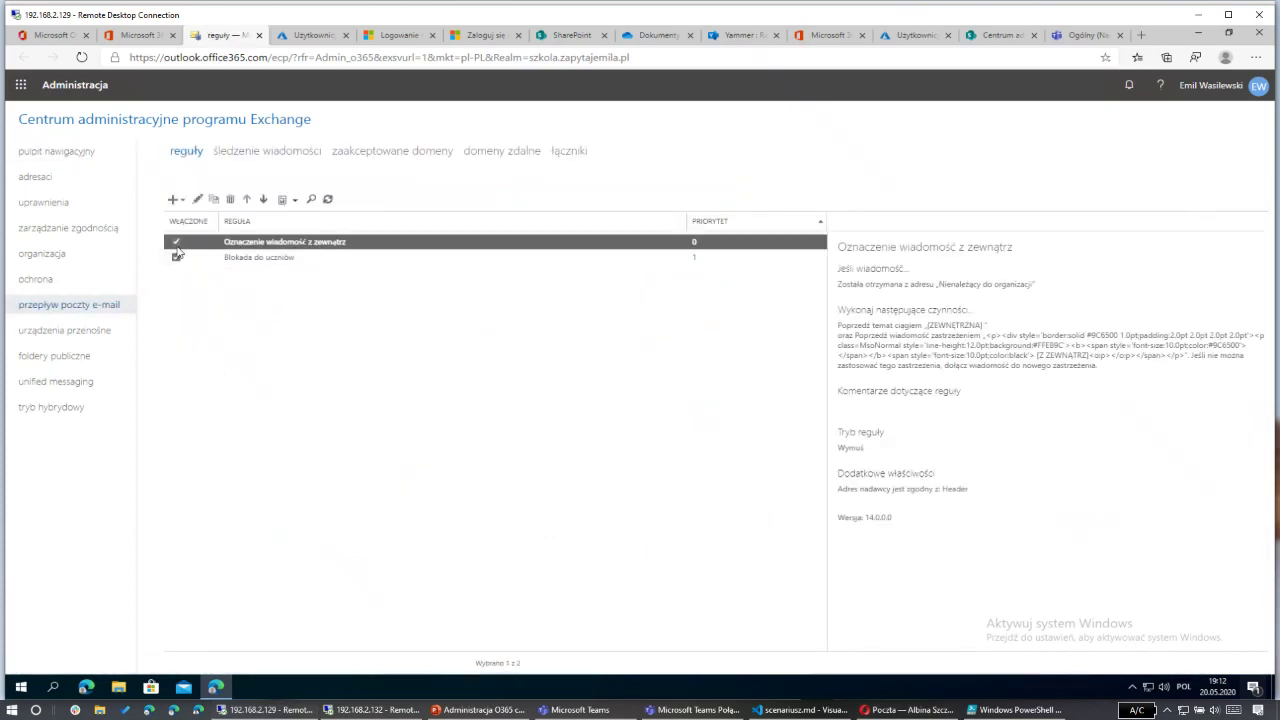
{"action": "left_click", "coordinate": [177, 257]}
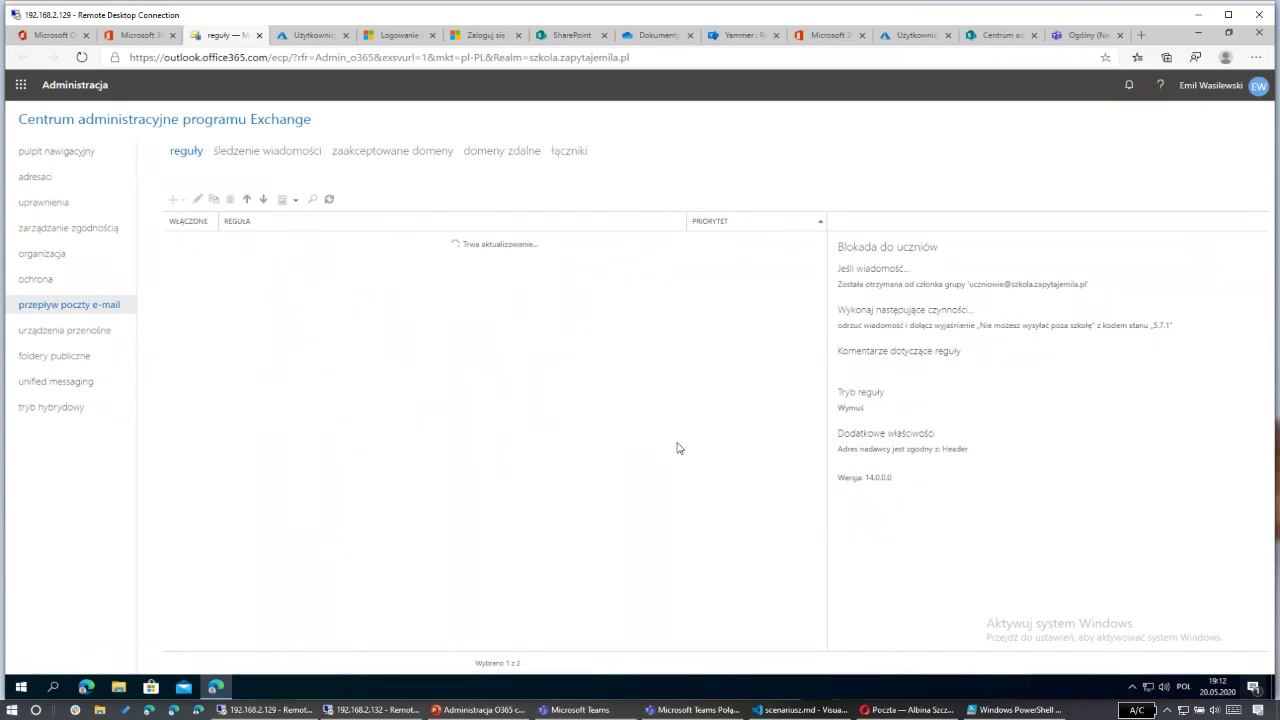
{"action": "key", "text": "alt+Tab"}
{"action": "left_click", "coordinate": [540, 329]}
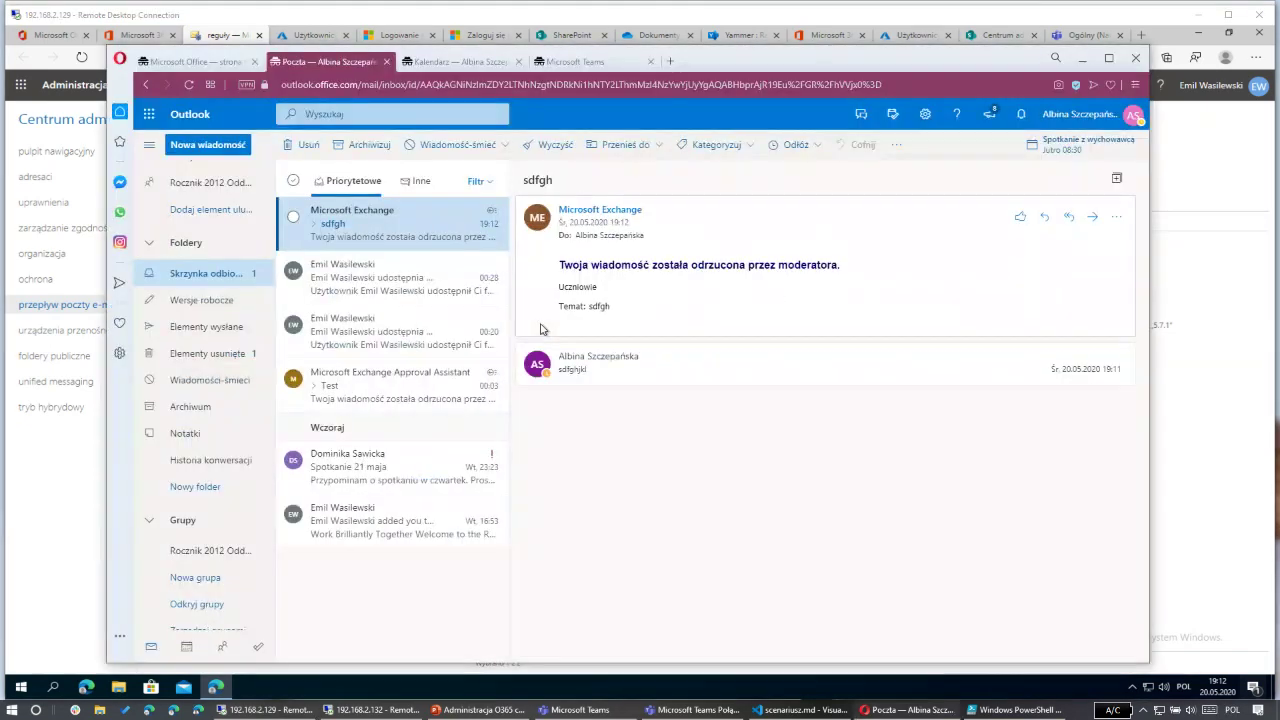
Step: Read the Folder 2012 A sharing notice and sdfgh rejection, close the calendar/to-do pane, and go to desktop Outlook
{"action": "left_click", "coordinate": [359, 256]}
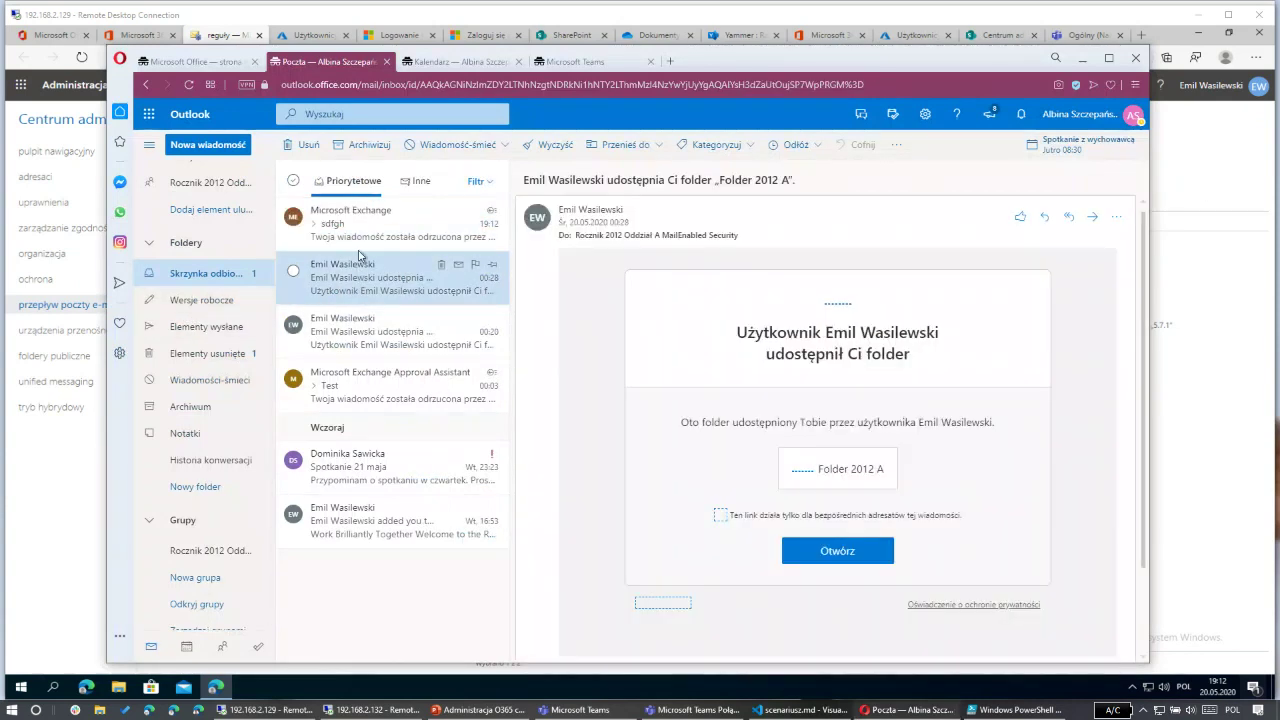
{"action": "left_click", "coordinate": [376, 238]}
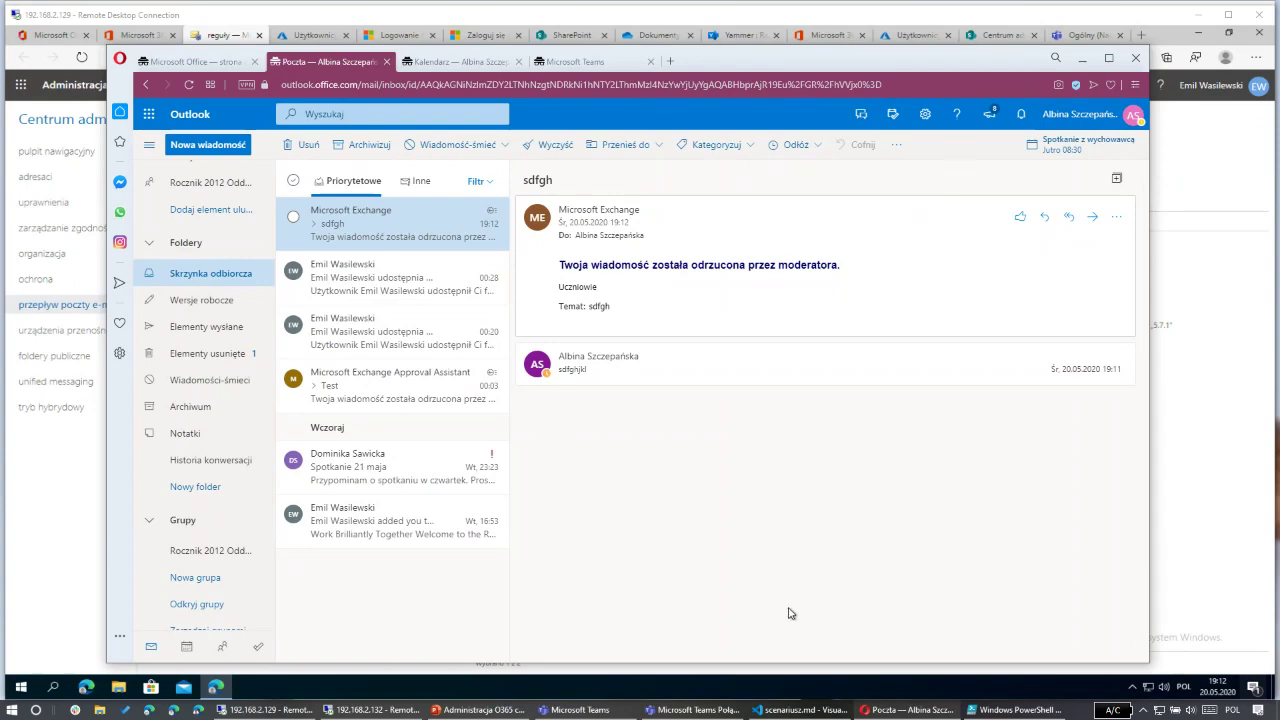
{"action": "left_click", "coordinate": [354, 712]}
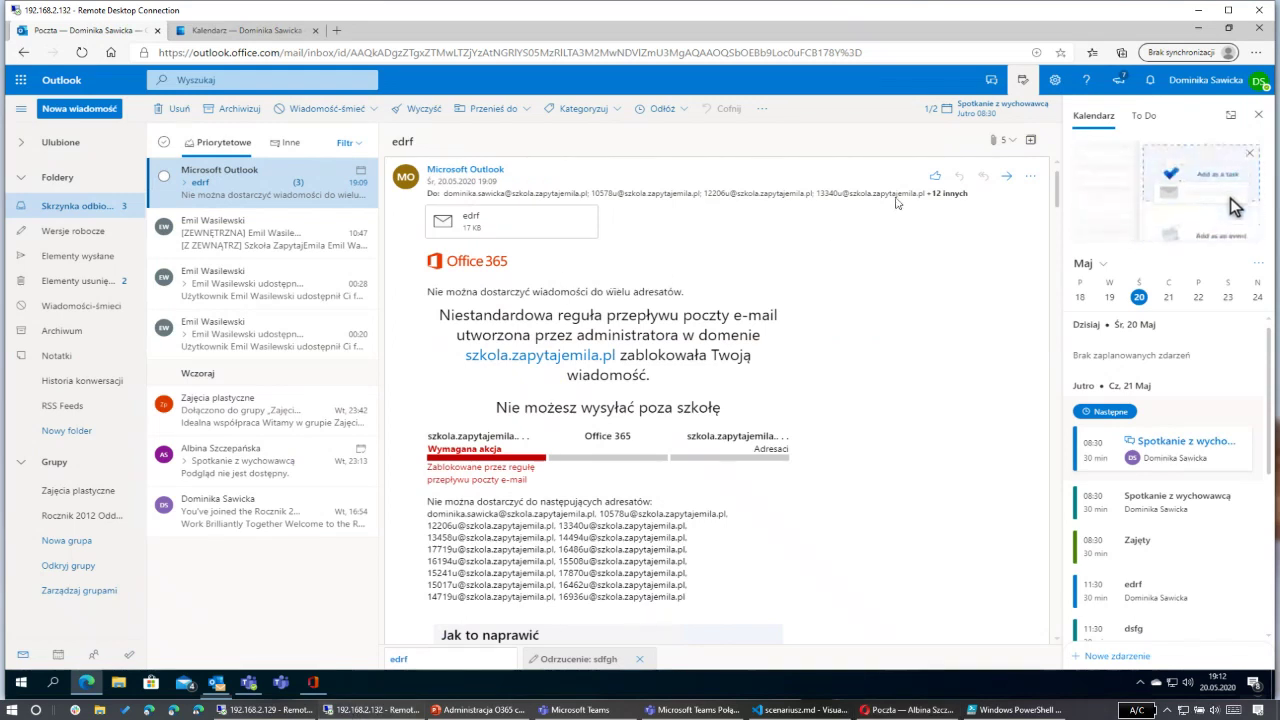
{"action": "left_click", "coordinate": [1258, 119]}
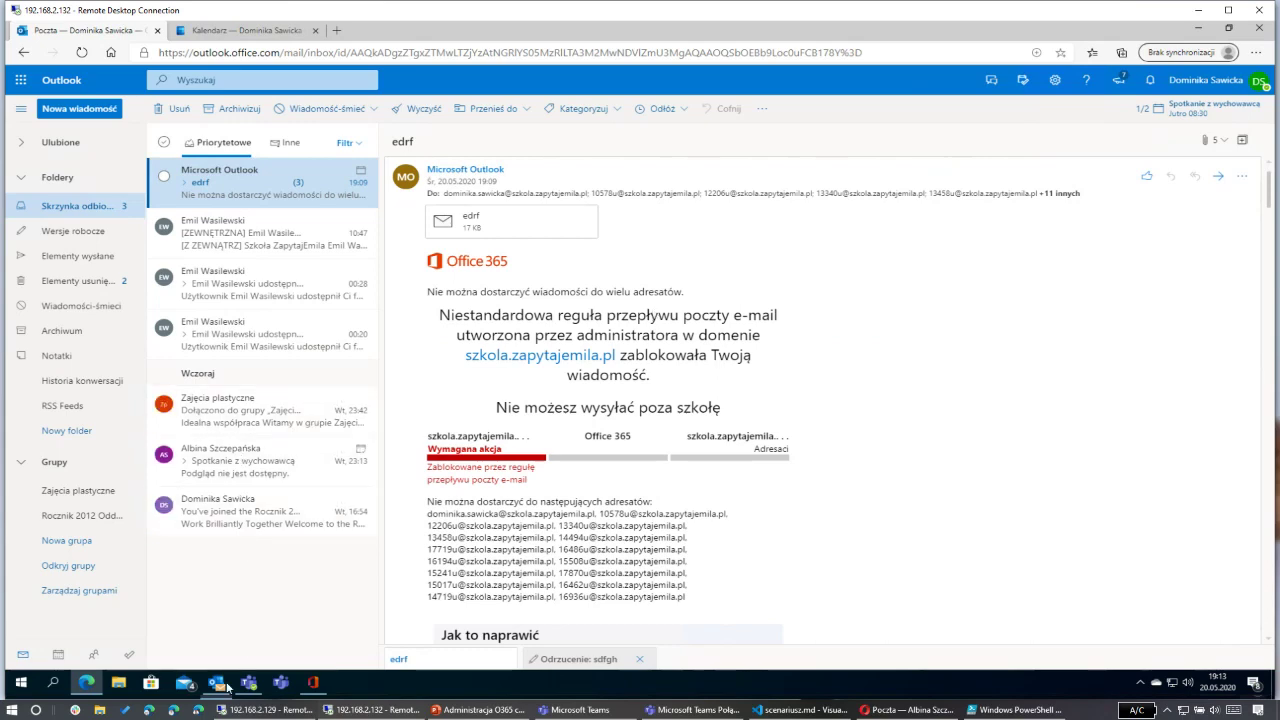
{"action": "left_click", "coordinate": [229, 683]}
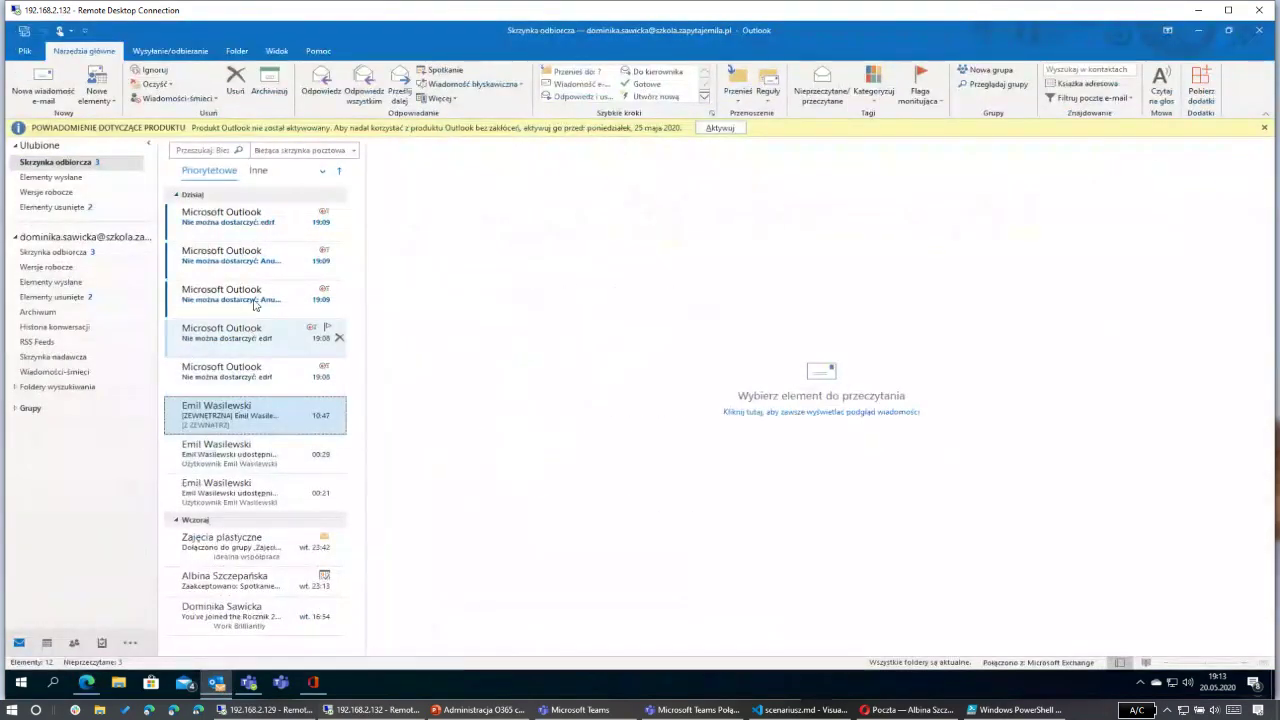
Step: Read the second non-delivery report showing the mail flow rule blocked the message, then open Calendar
{"action": "left_click", "coordinate": [246, 262]}
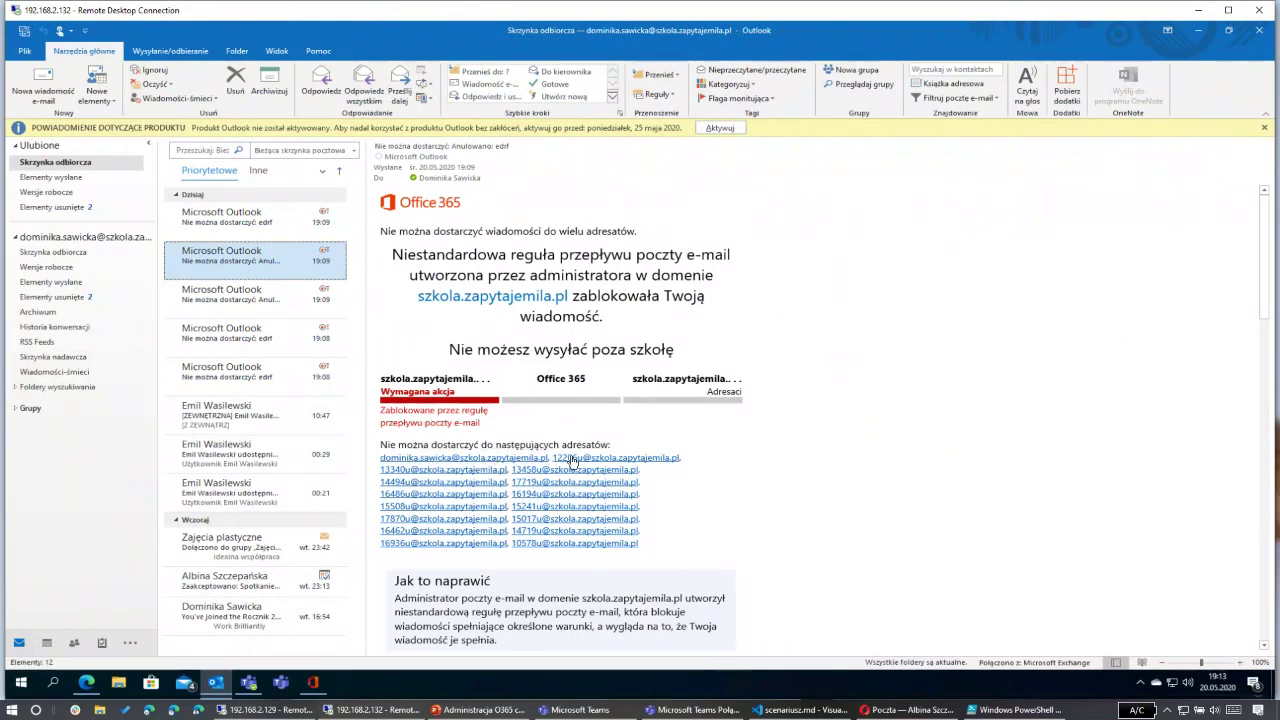
{"action": "scroll", "coordinate": [531, 574], "scroll_direction": "down", "scroll_amount": 3}
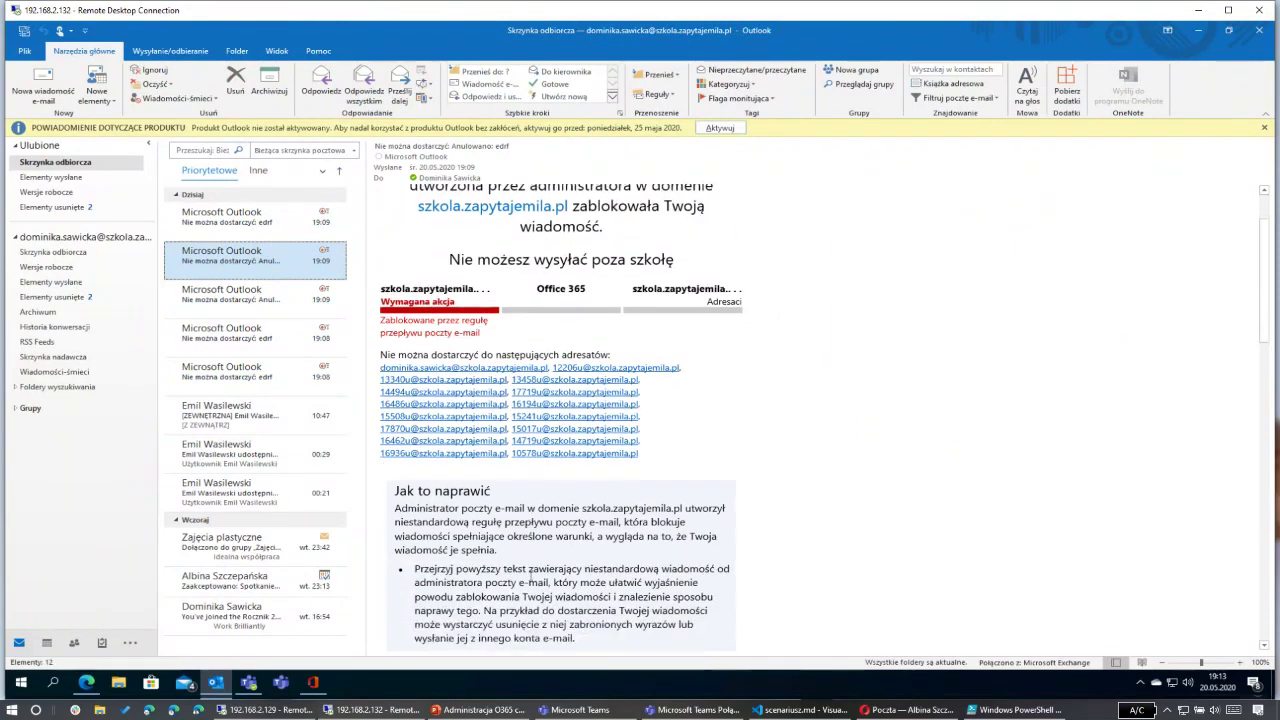
{"action": "scroll", "coordinate": [513, 491], "scroll_direction": "up", "scroll_amount": 3}
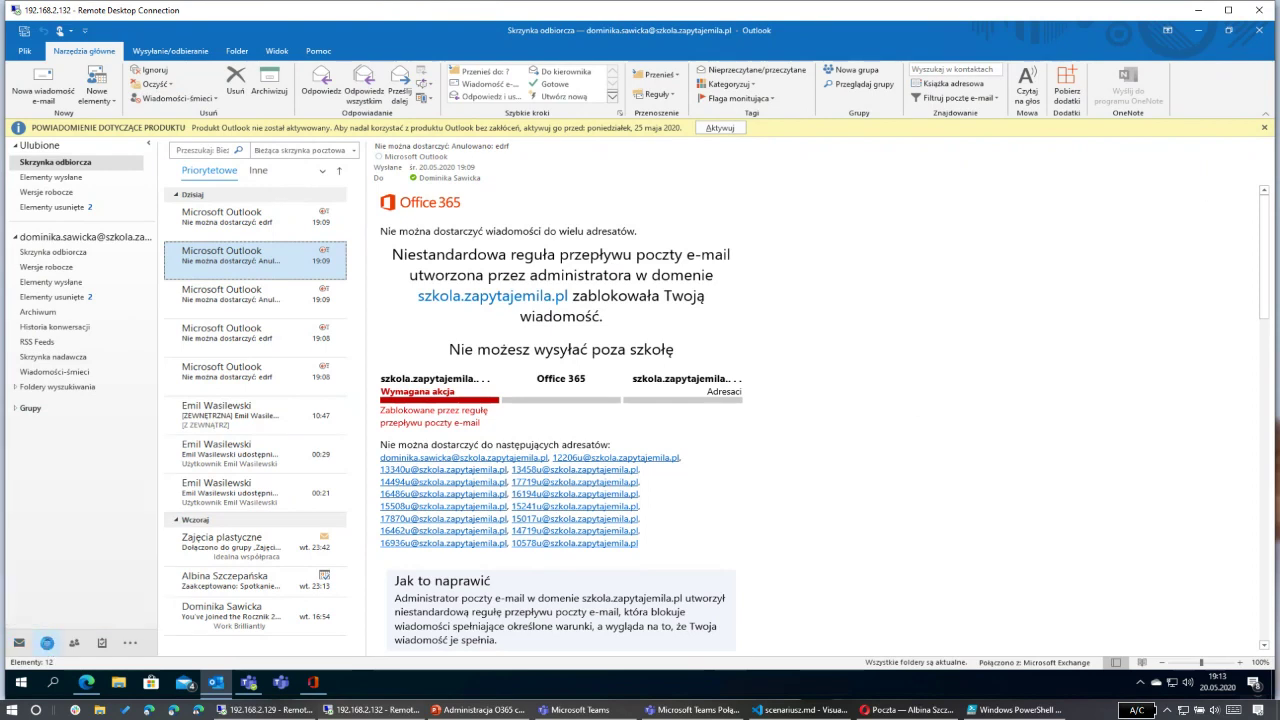
{"action": "left_click", "coordinate": [47, 644]}
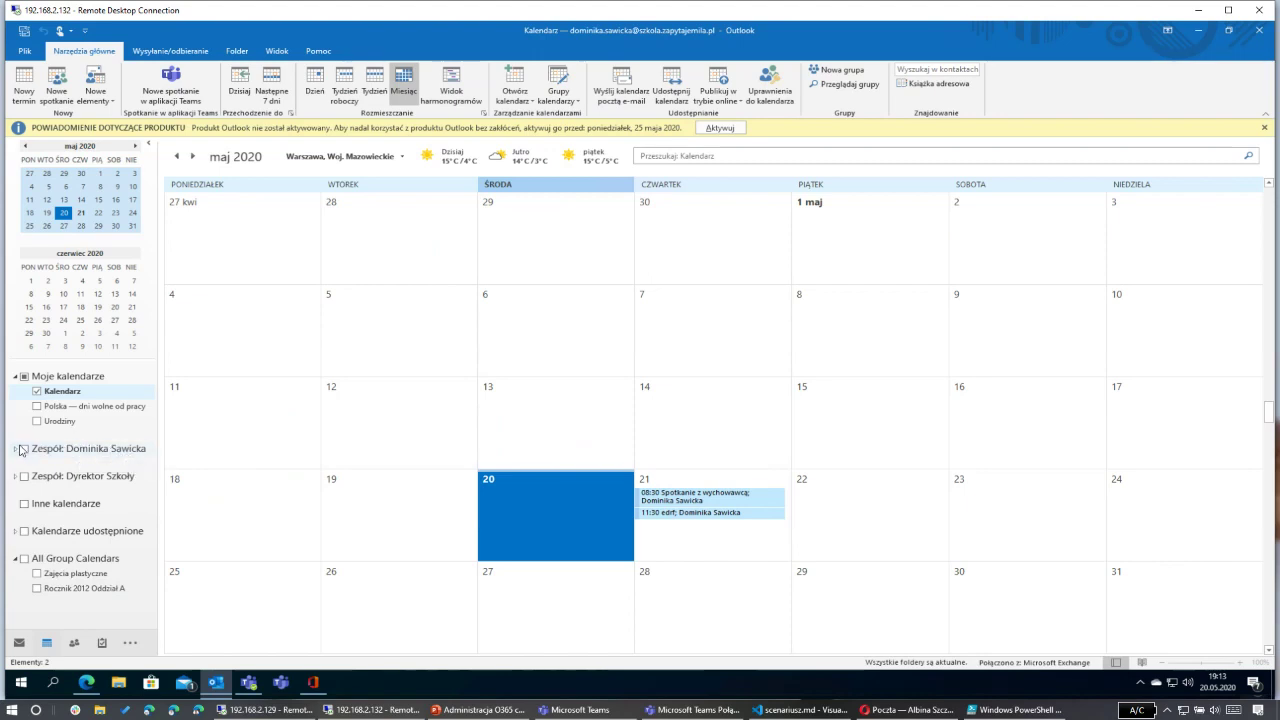
Step: Show the first Zespół team's calendars for the 21 May Spotkanie z wychowawcą meeting, then hide and collapse them
{"action": "left_click", "coordinate": [18, 449]}
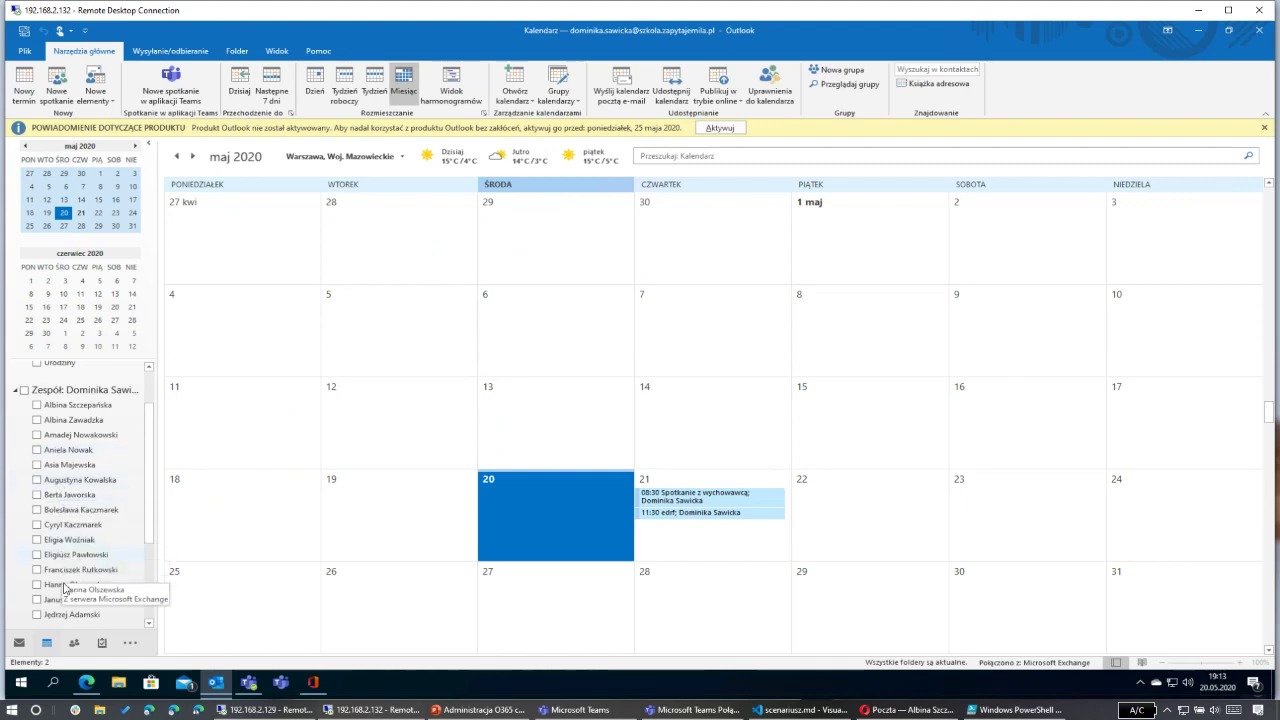
{"action": "scroll", "coordinate": [64, 588], "scroll_direction": "down", "scroll_amount": 2}
{"action": "scroll", "coordinate": [72, 530], "scroll_direction": "up", "scroll_amount": 2}
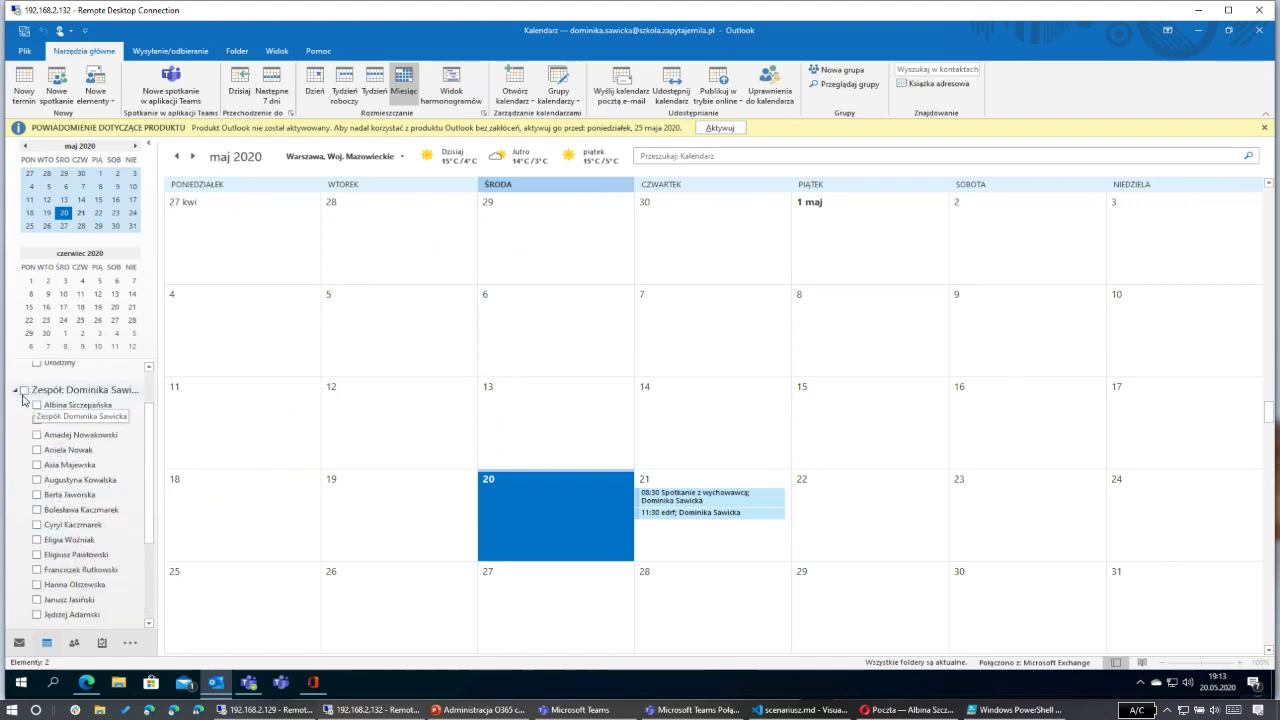
{"action": "left_click", "coordinate": [24, 391]}
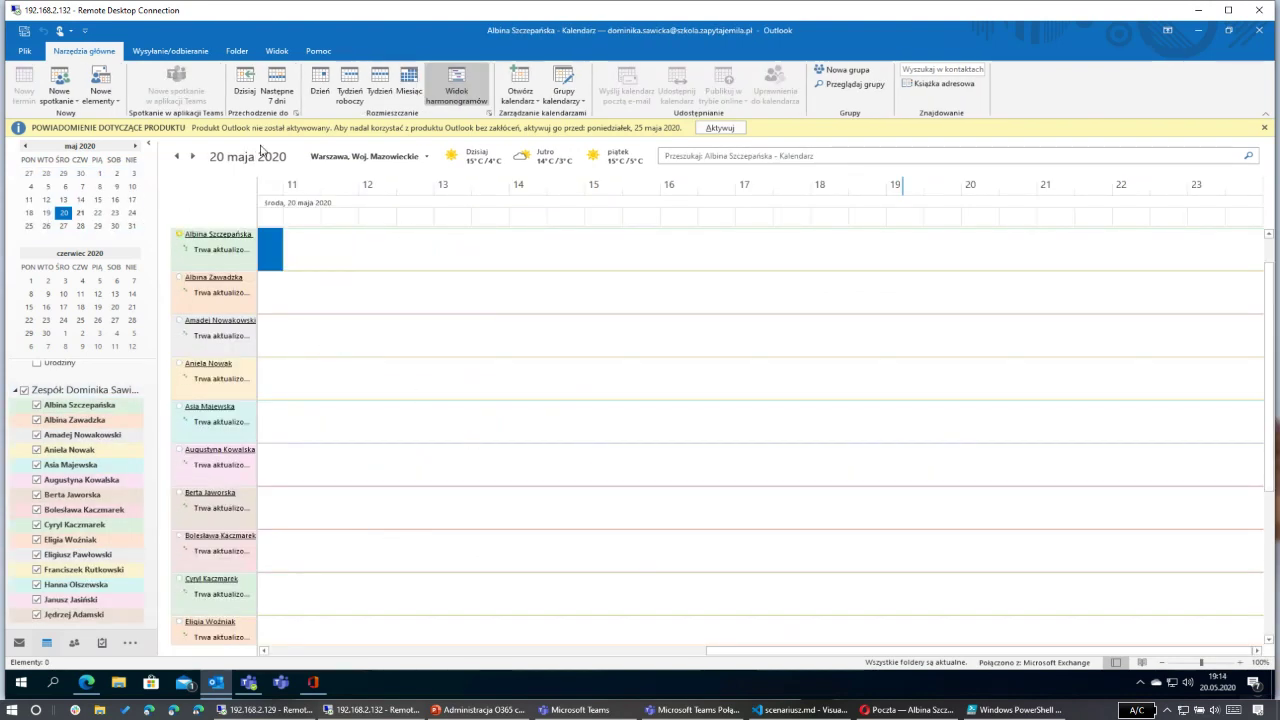
{"action": "left_click", "coordinate": [194, 157]}
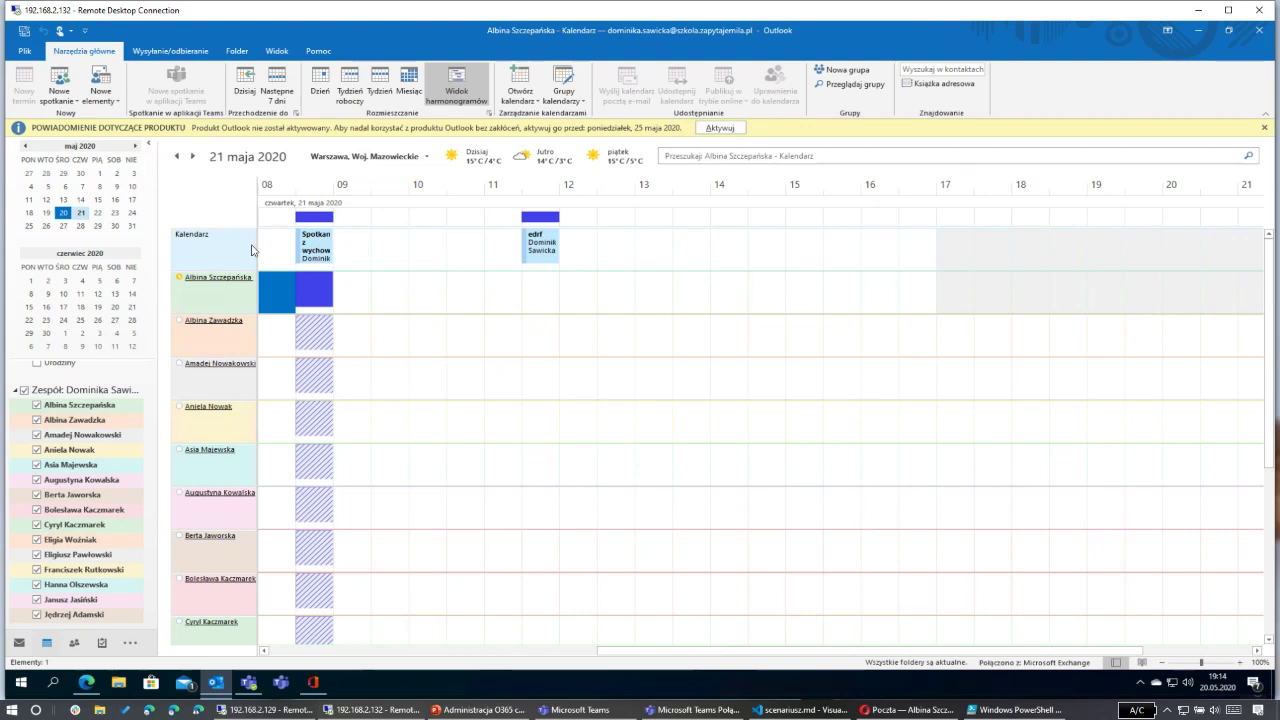
{"action": "left_click", "coordinate": [309, 248]}
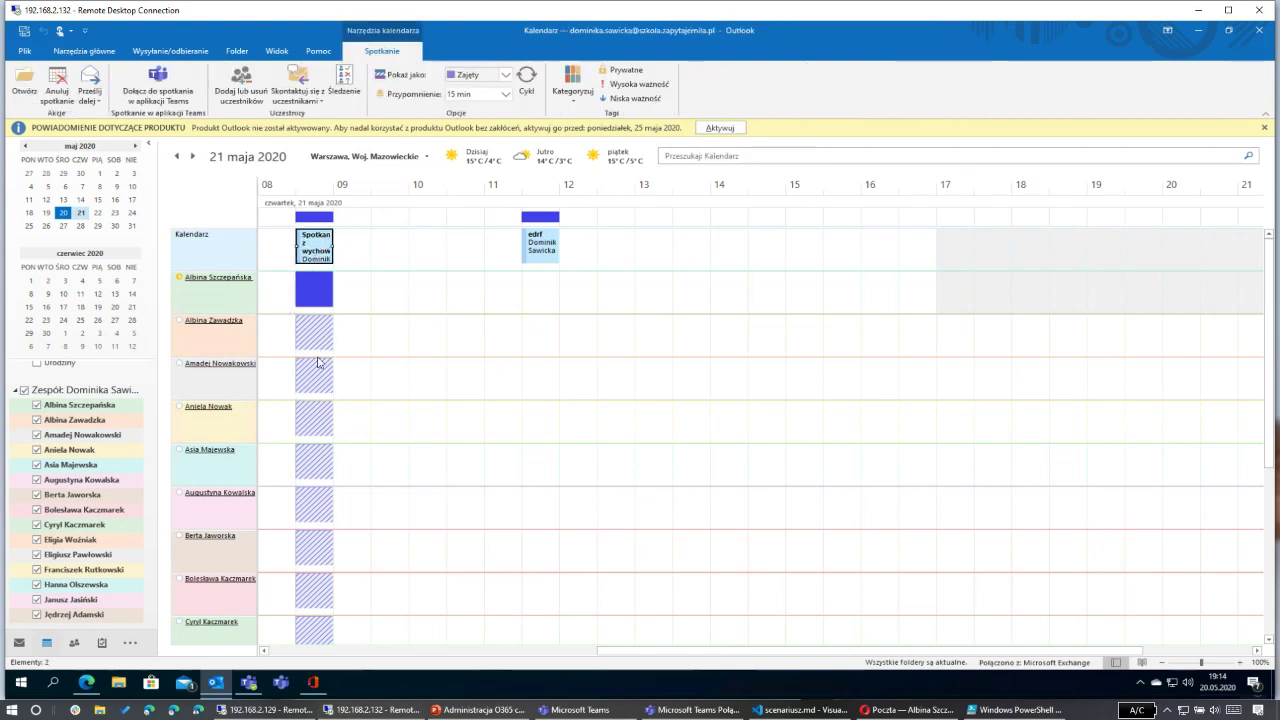
{"action": "scroll", "coordinate": [312, 440], "scroll_direction": "down", "scroll_amount": 7}
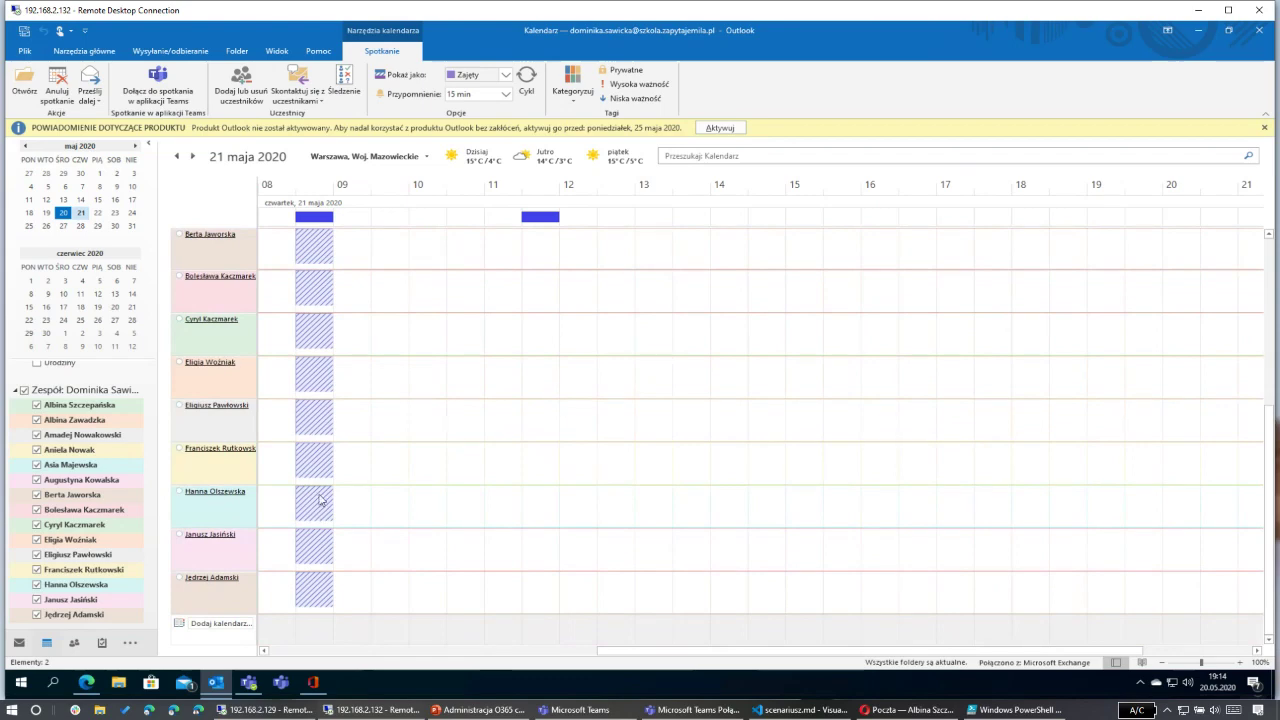
{"action": "scroll", "coordinate": [309, 449], "scroll_direction": "up", "scroll_amount": 7}
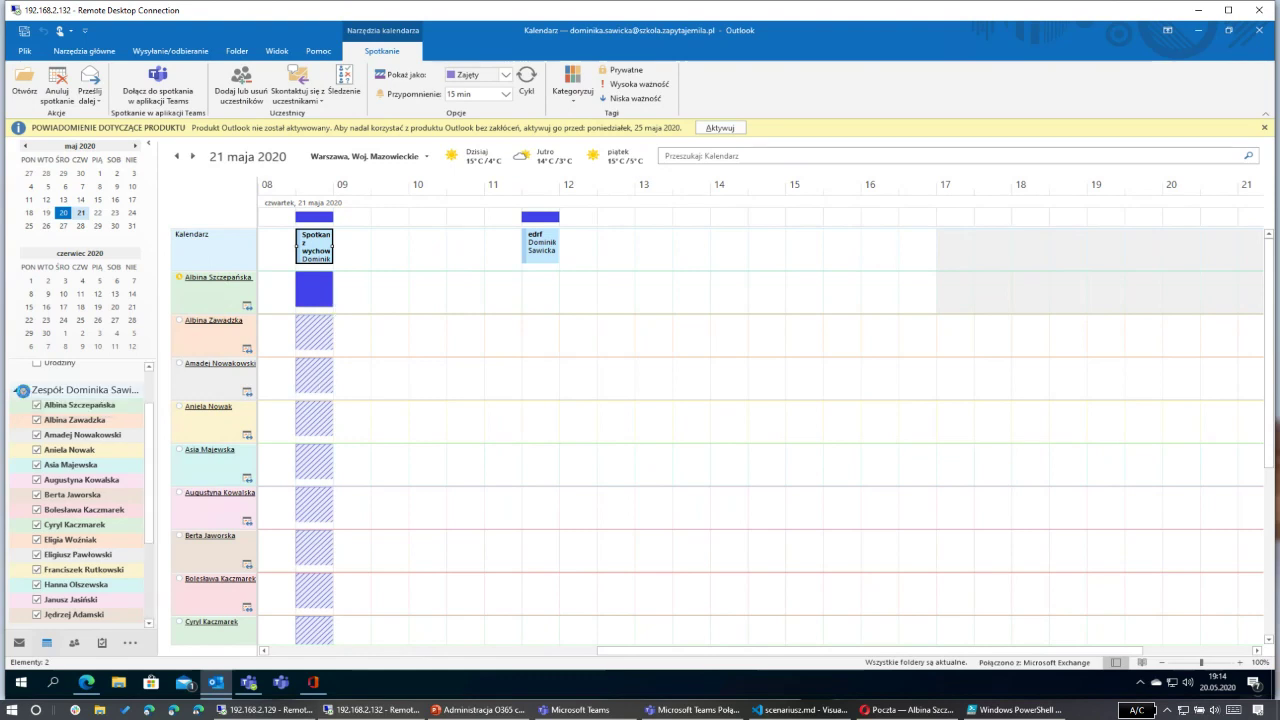
{"action": "left_click", "coordinate": [22, 390]}
{"action": "left_click", "coordinate": [15, 392]}
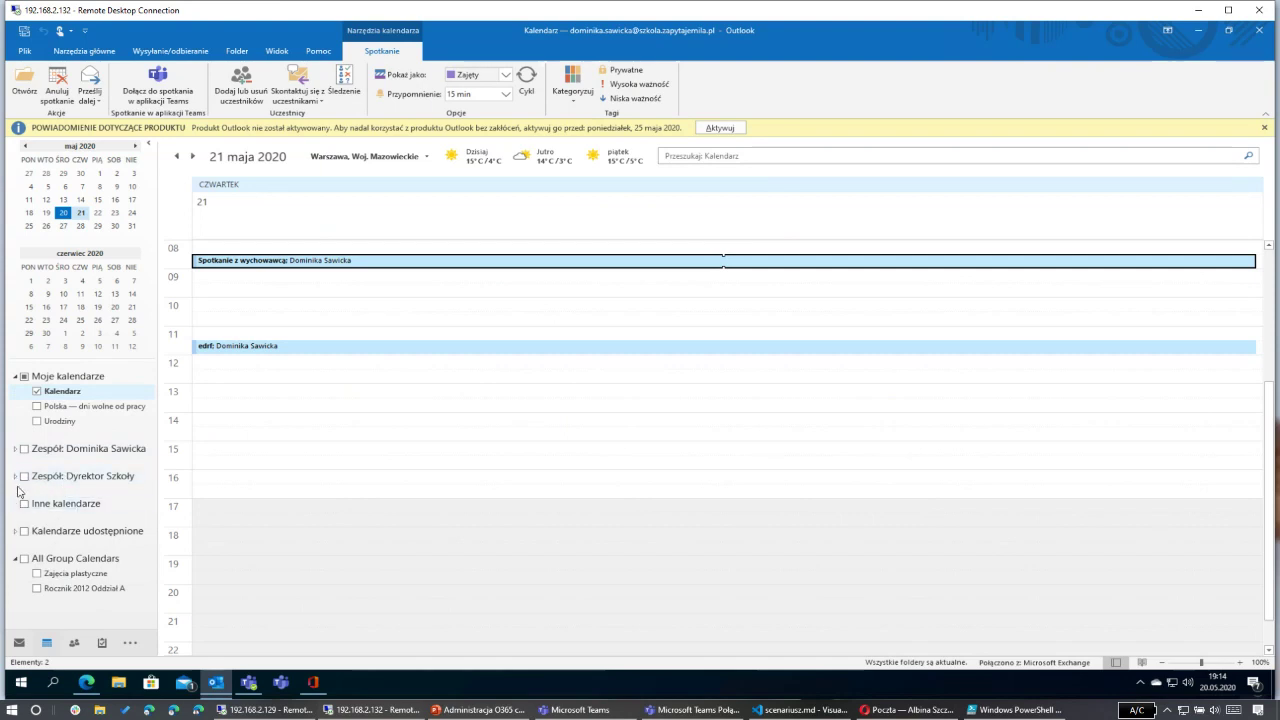
{"action": "left_click", "coordinate": [16, 477]}
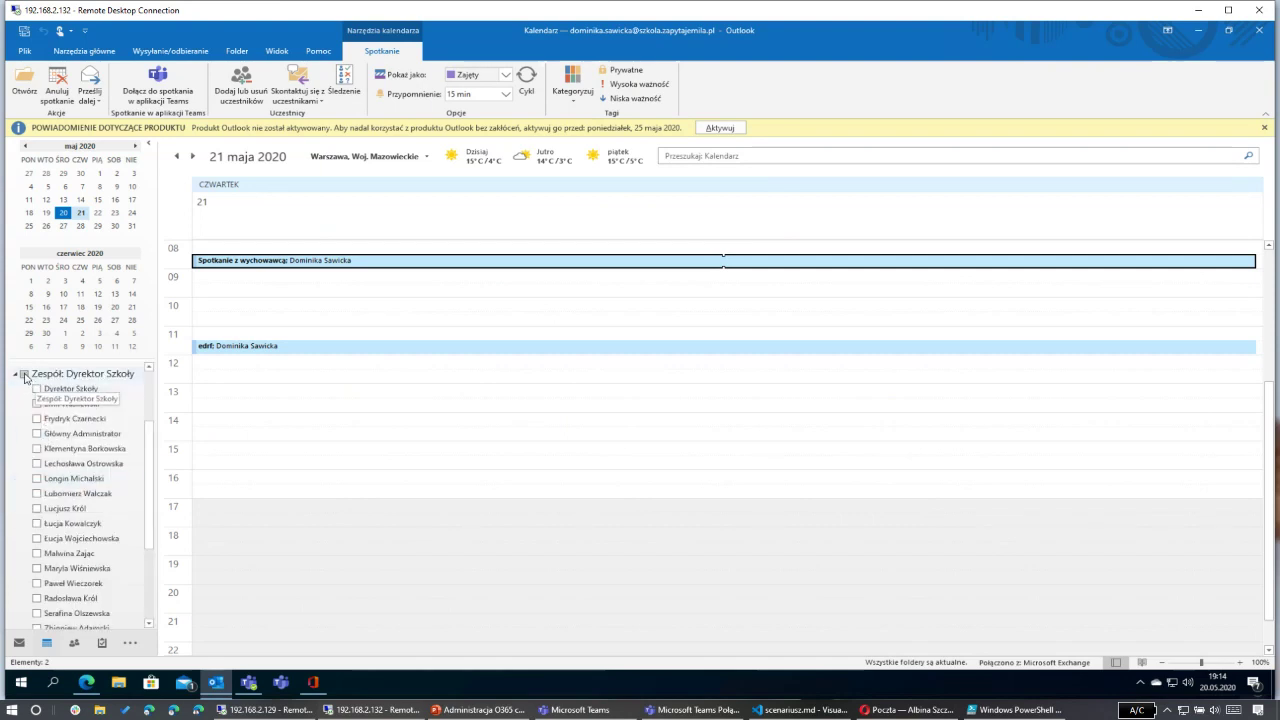
{"action": "left_click", "coordinate": [24, 373]}
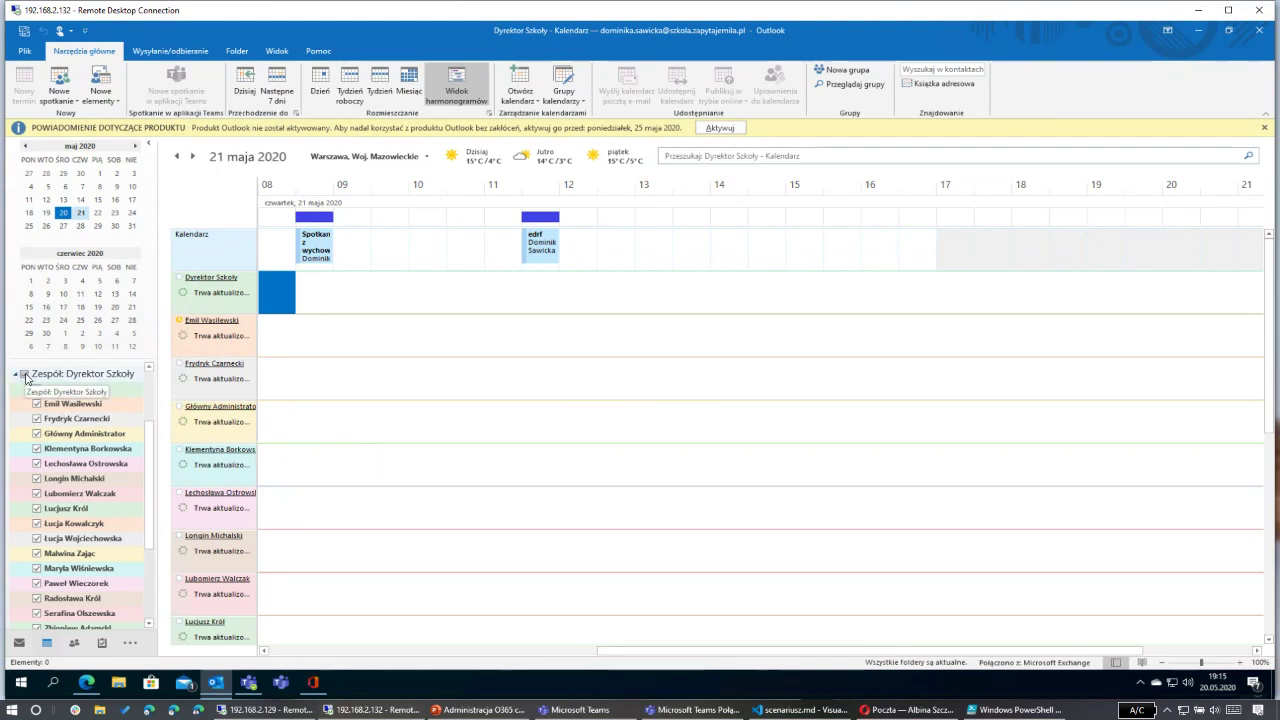
{"action": "left_click", "coordinate": [37, 402]}
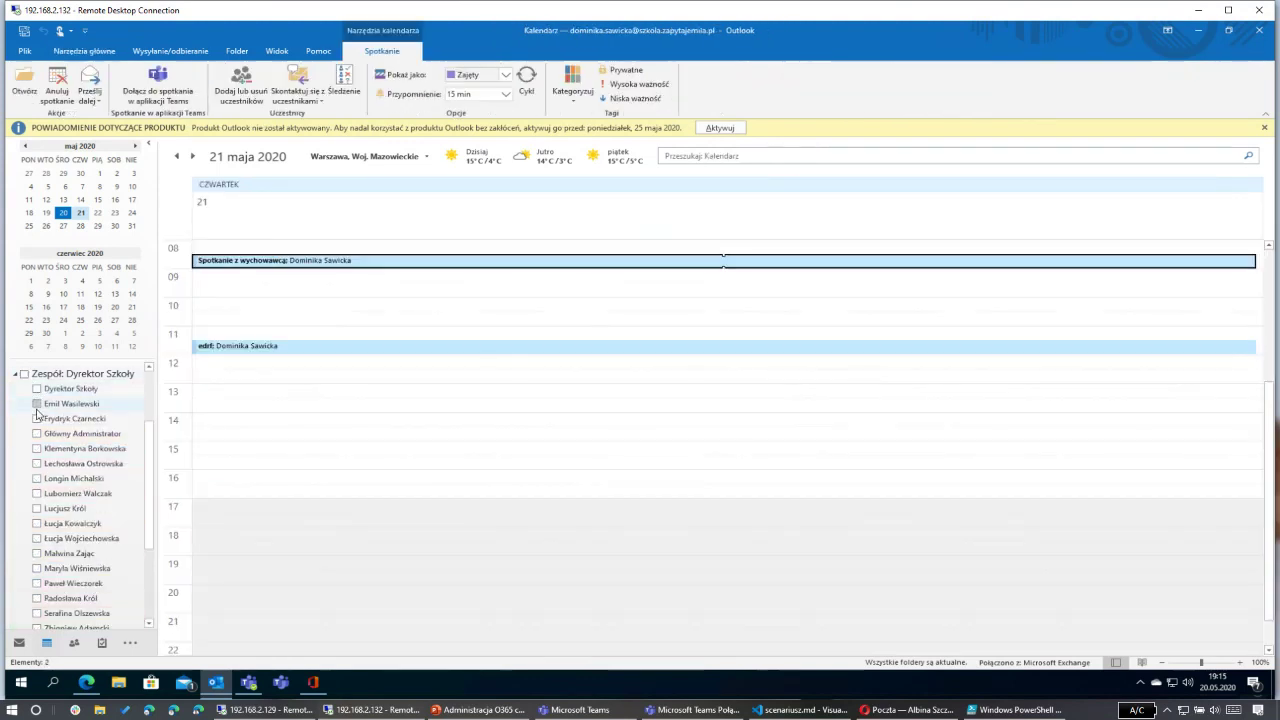
{"action": "left_click", "coordinate": [37, 404]}
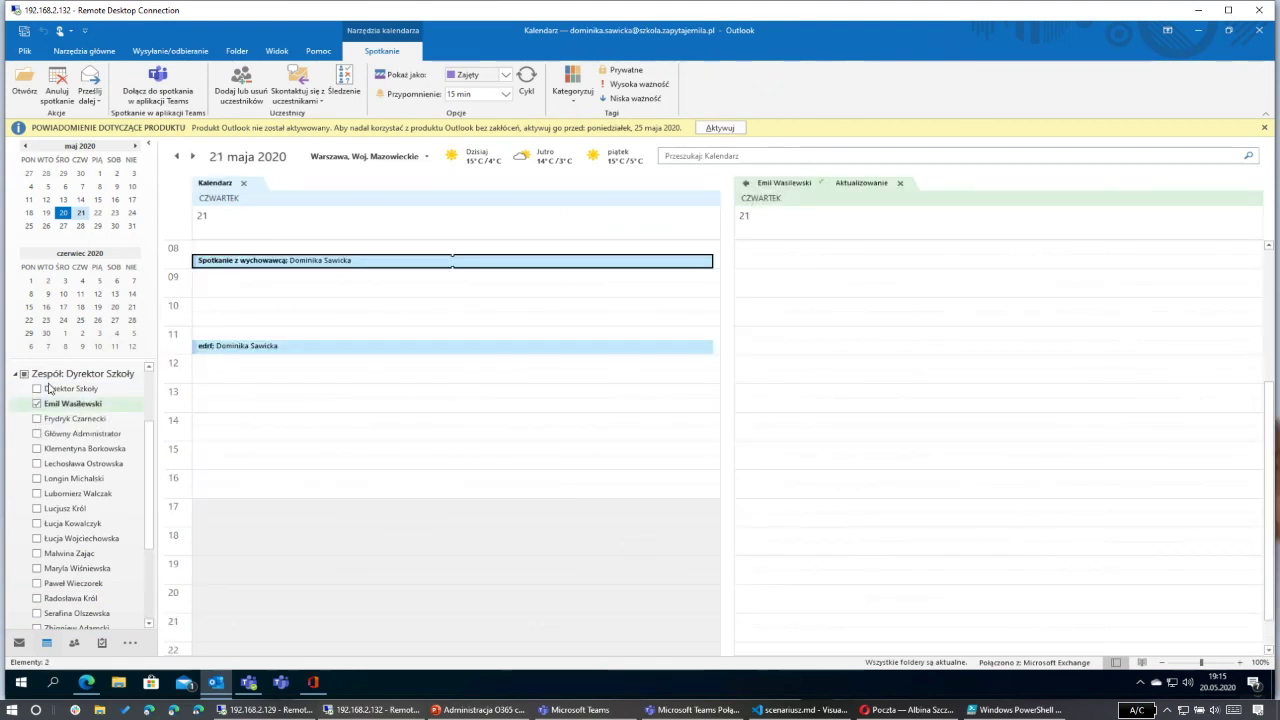
{"action": "left_click", "coordinate": [24, 375]}
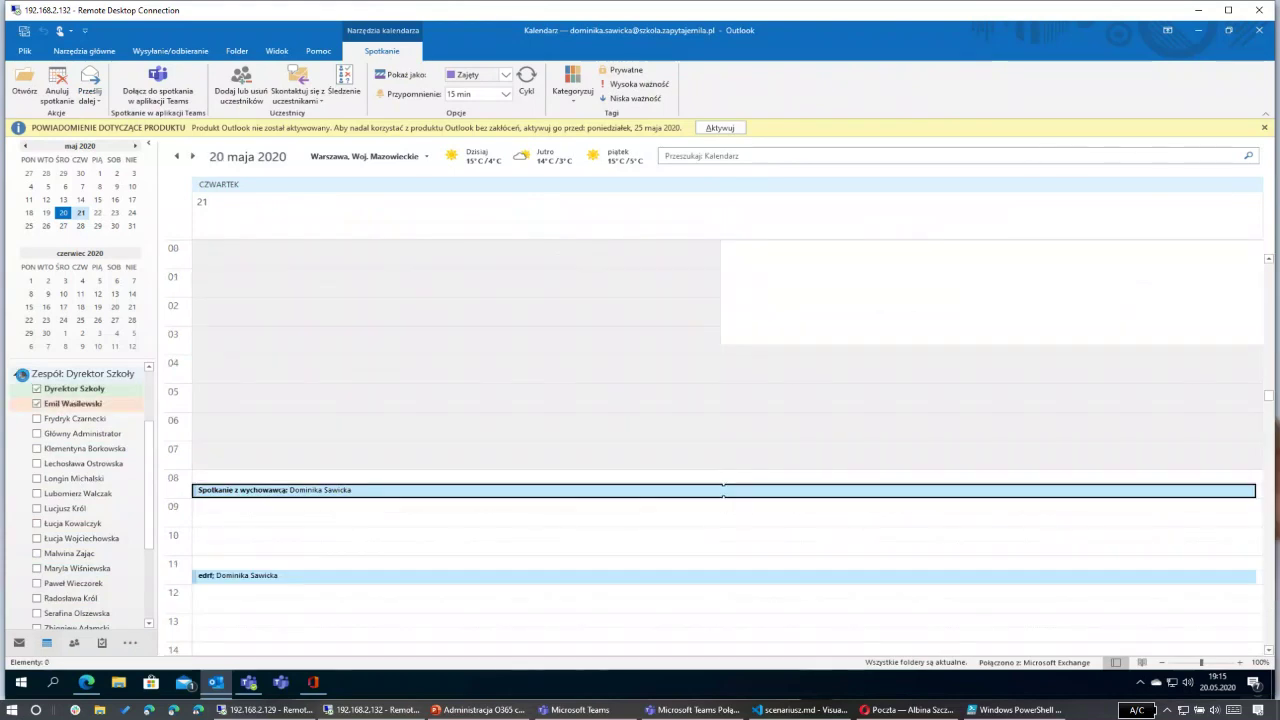
{"action": "left_click", "coordinate": [24, 375]}
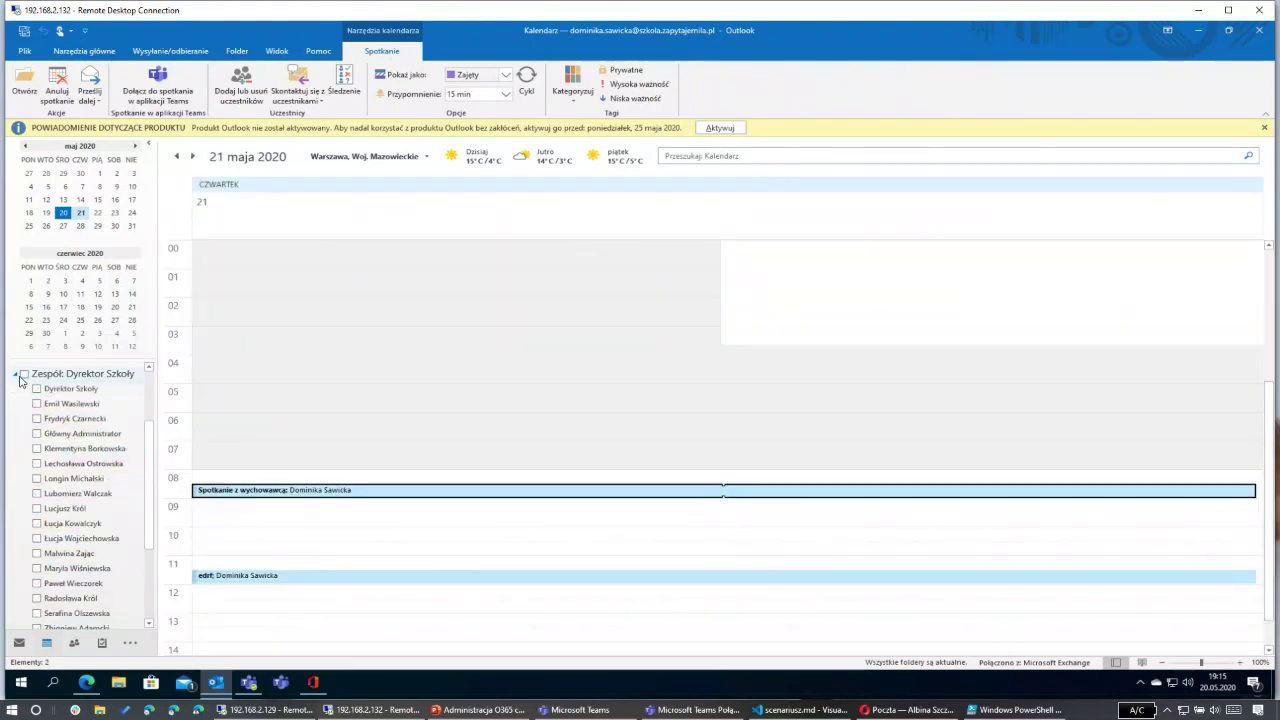
{"action": "left_click", "coordinate": [16, 374]}
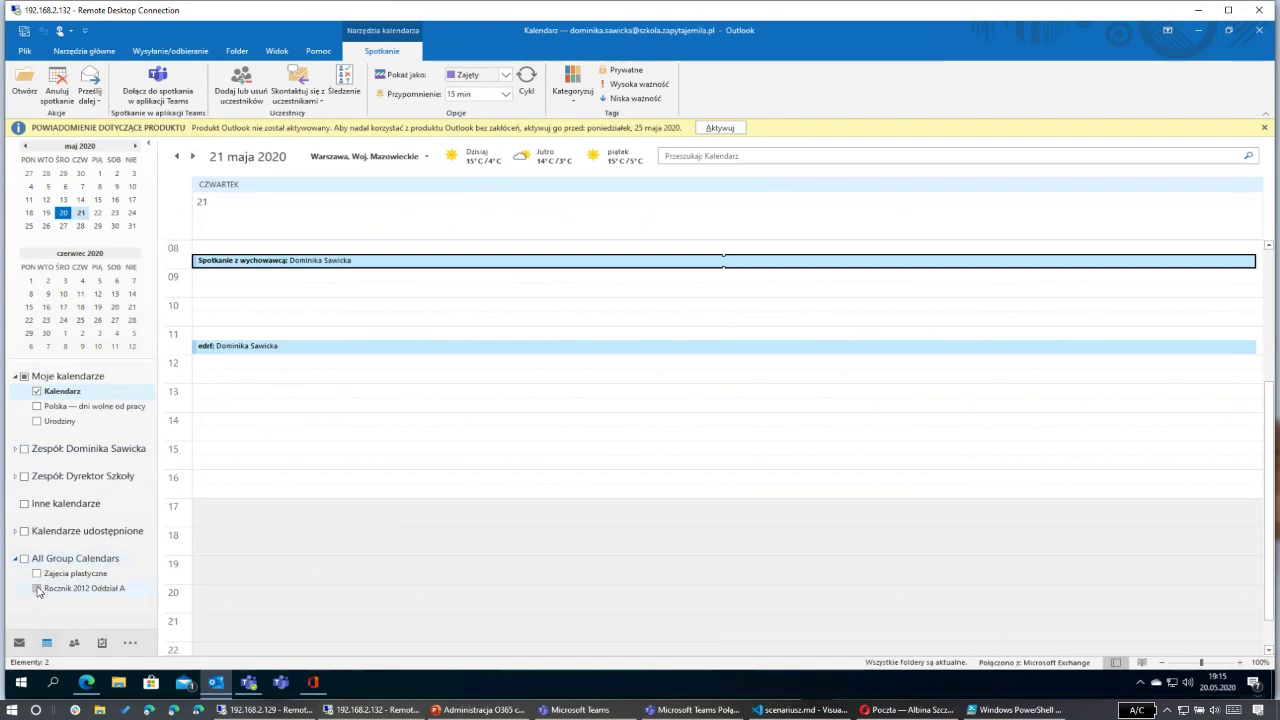
Step: Show the Rocznik 2012 Oddział A group calendar alongside and launch the Spotkanie z wychowawcą Teams join screen
{"action": "left_click", "coordinate": [37, 590]}
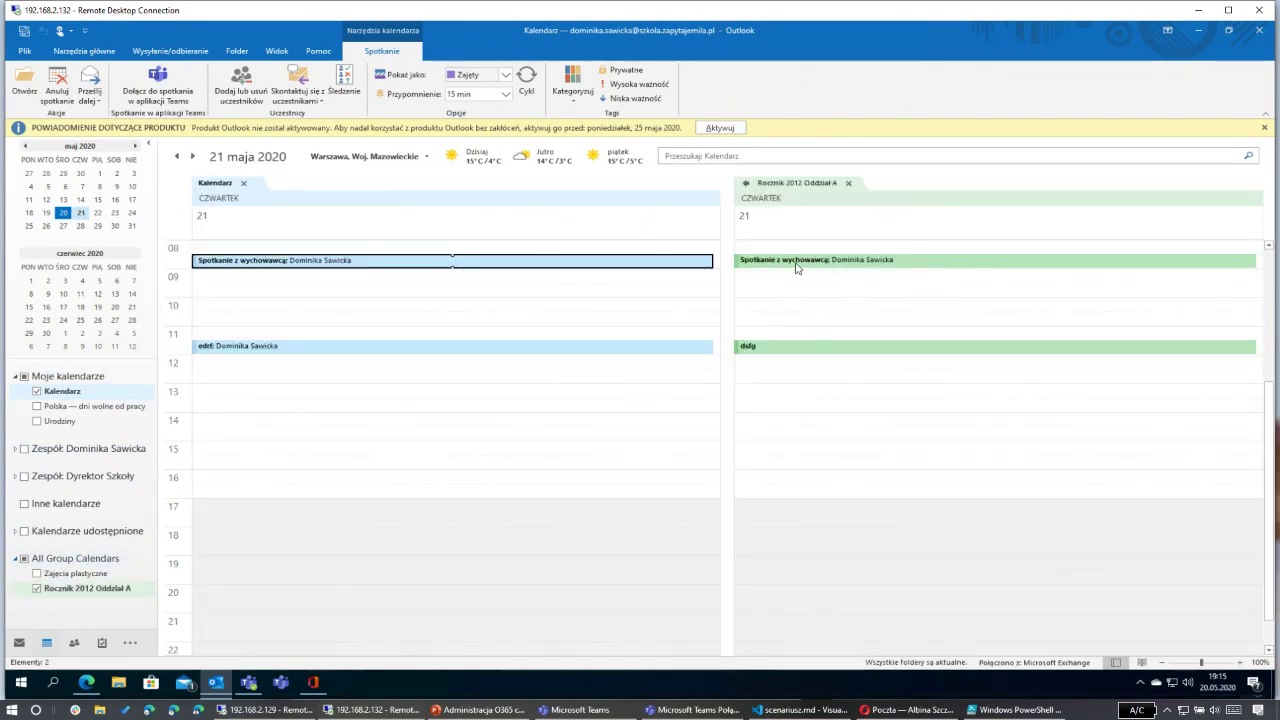
{"action": "mouse_move", "coordinate": [776, 350]}
{"action": "left_click", "coordinate": [232, 710]}
{"action": "left_click", "coordinate": [375, 710]}
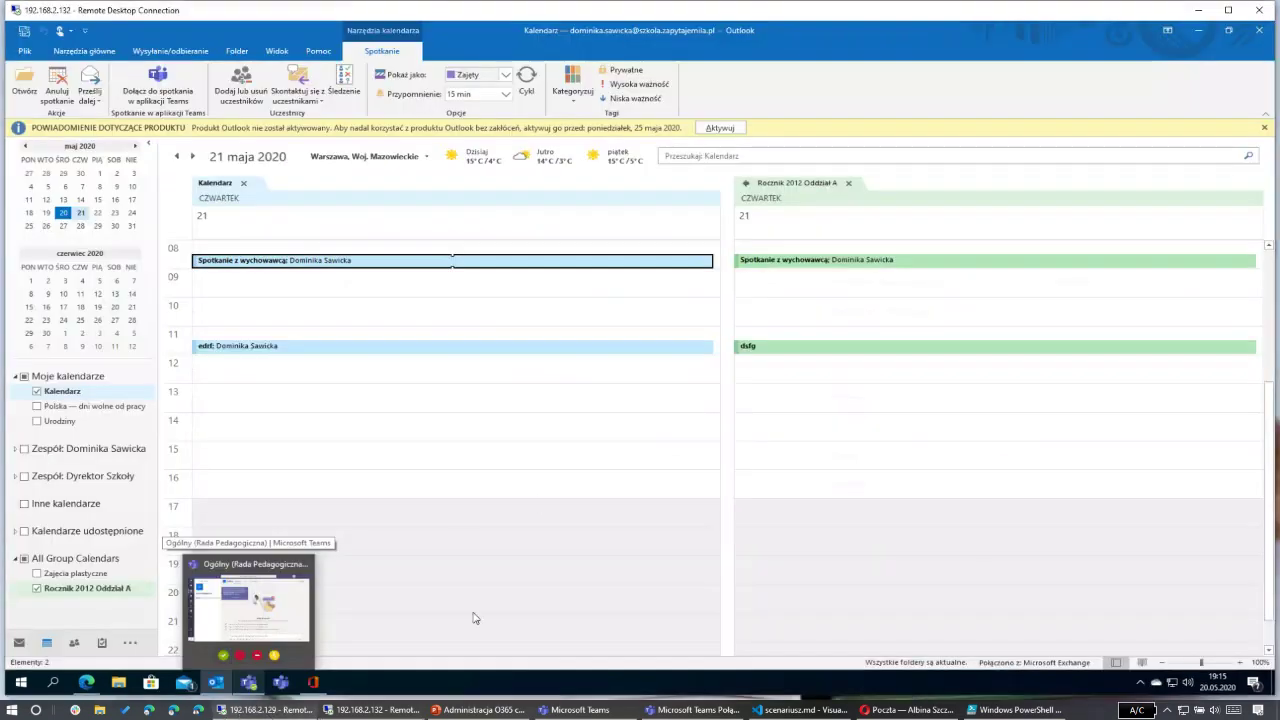
{"action": "left_click", "coordinate": [387, 702]}
{"action": "left_click", "coordinate": [387, 702]}
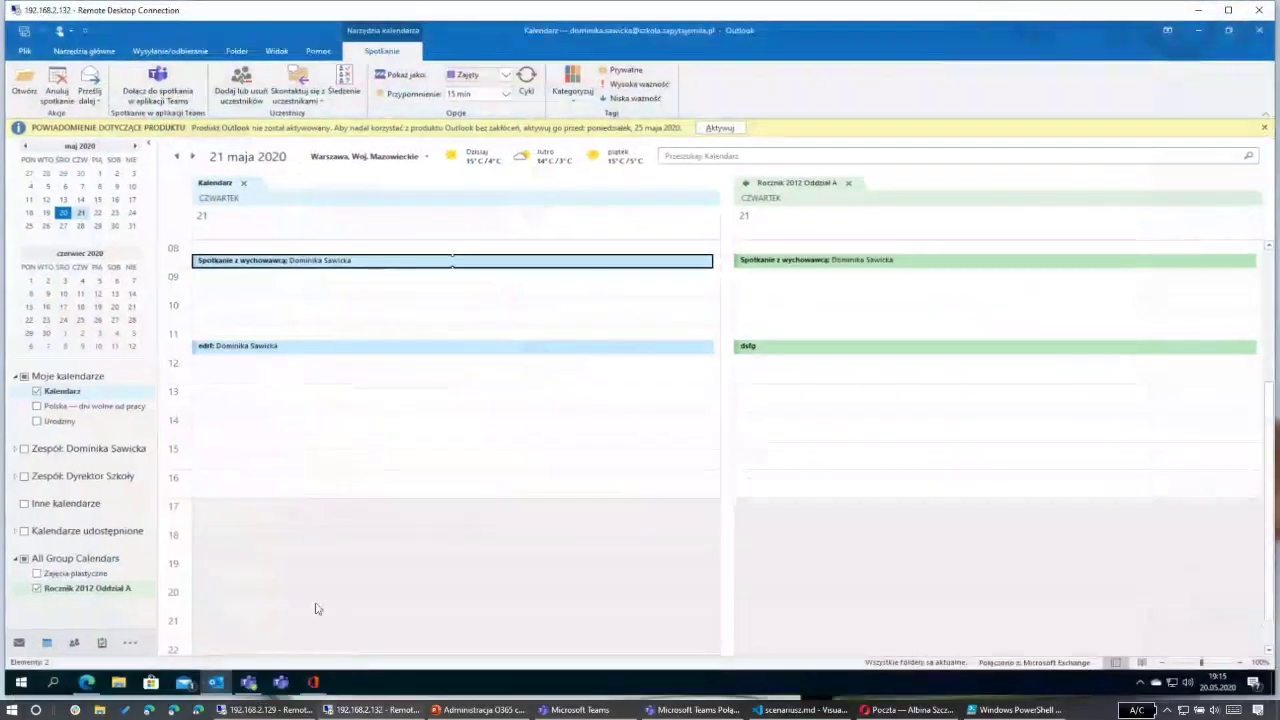
{"action": "mouse_move", "coordinate": [219, 683]}
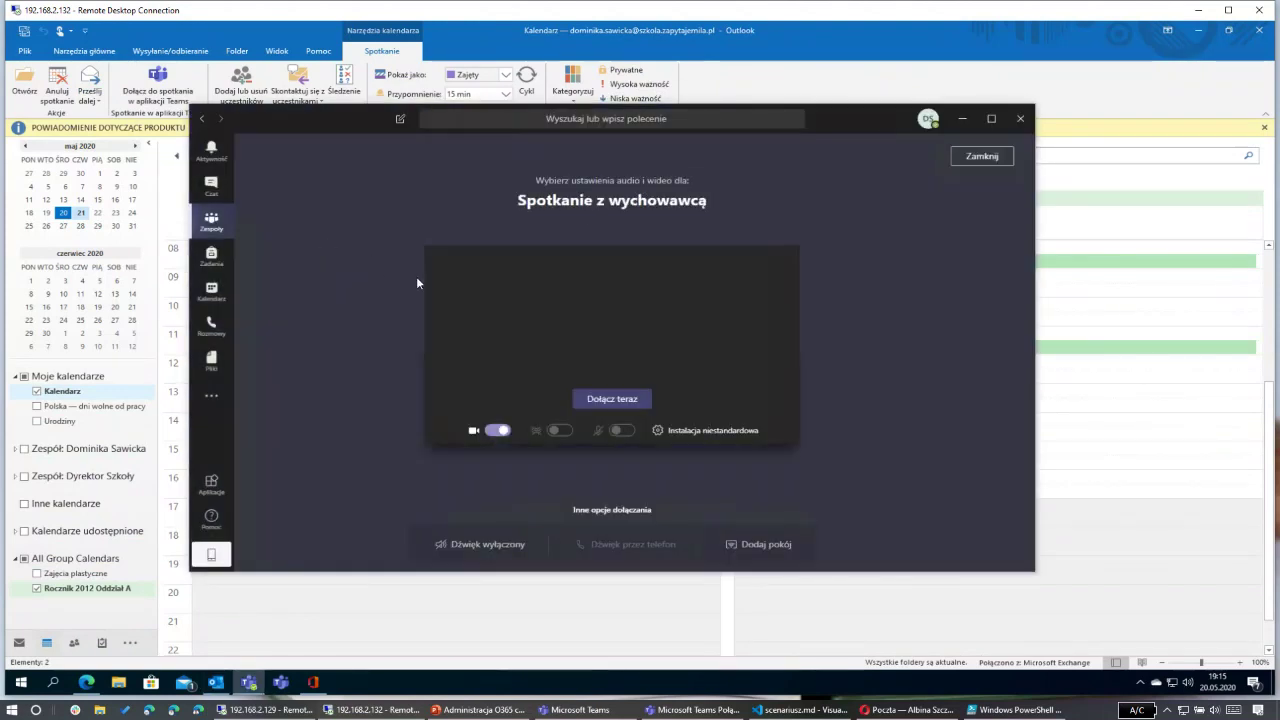
Step: Turn off the camera, close the Teams join screen without joining, and select 09:30 on 21 May
{"action": "left_click", "coordinate": [498, 430]}
{"action": "left_click", "coordinate": [1020, 118]}
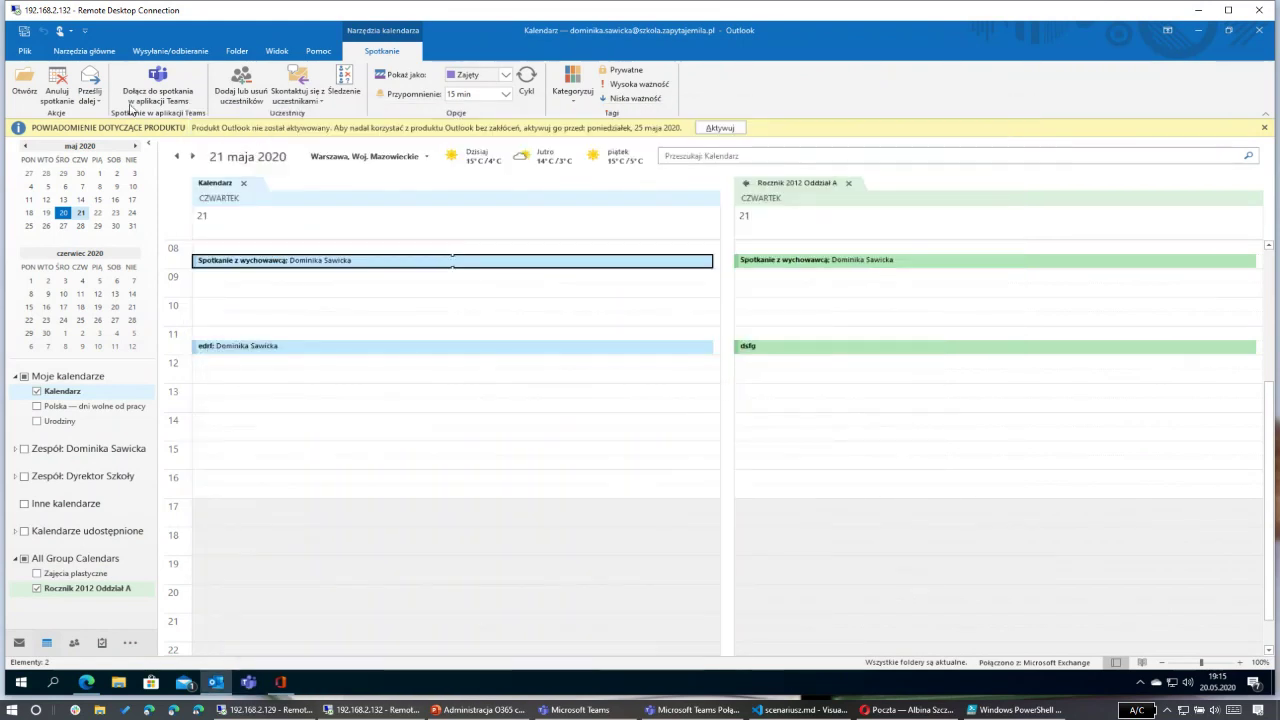
{"action": "left_click", "coordinate": [285, 298]}
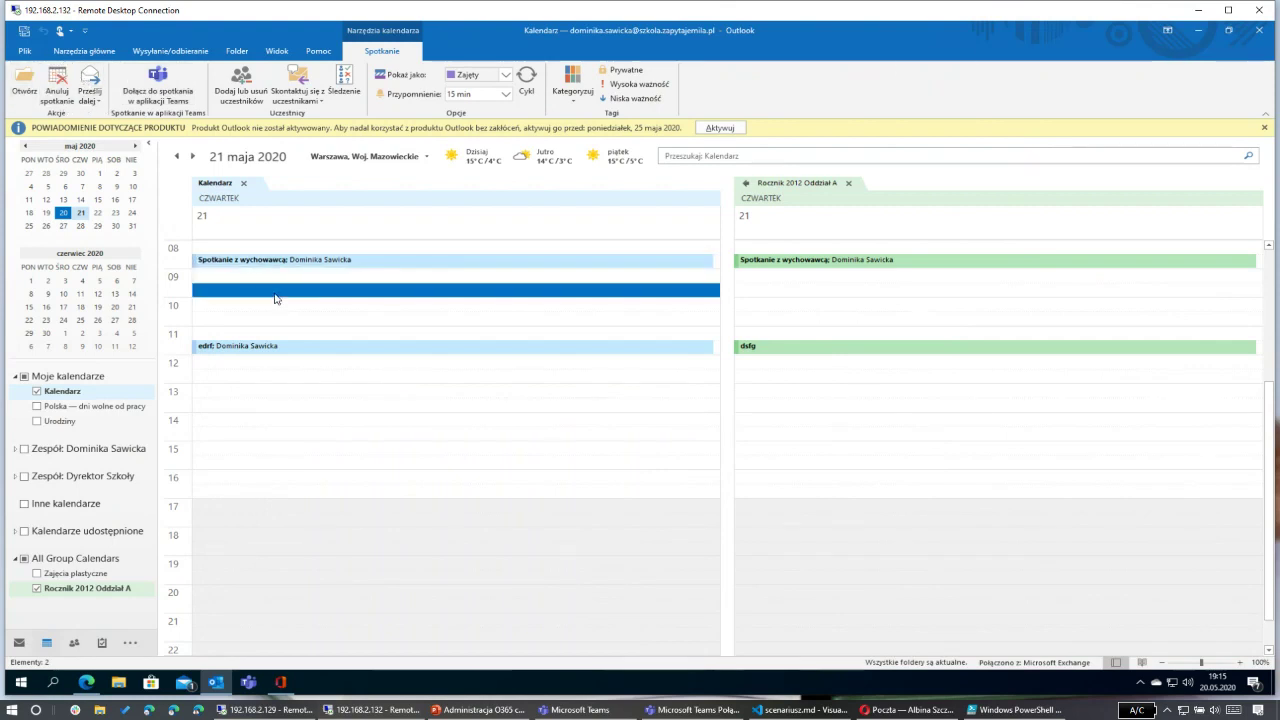
Step: Start a new Teams meeting inviting Rocznik 2012 Oddział A and Rocznik 2012 Oddział B
{"action": "left_click", "coordinate": [170, 85]}
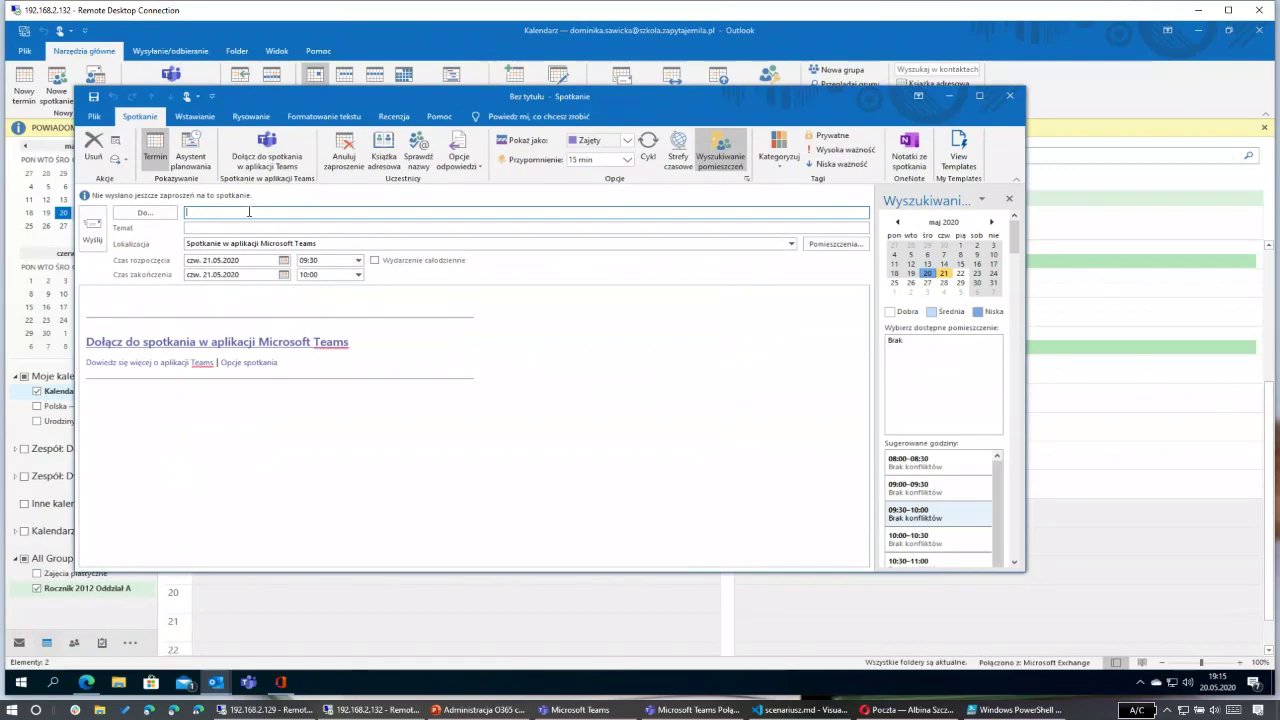
{"action": "type", "text": "rocznik 2012"}
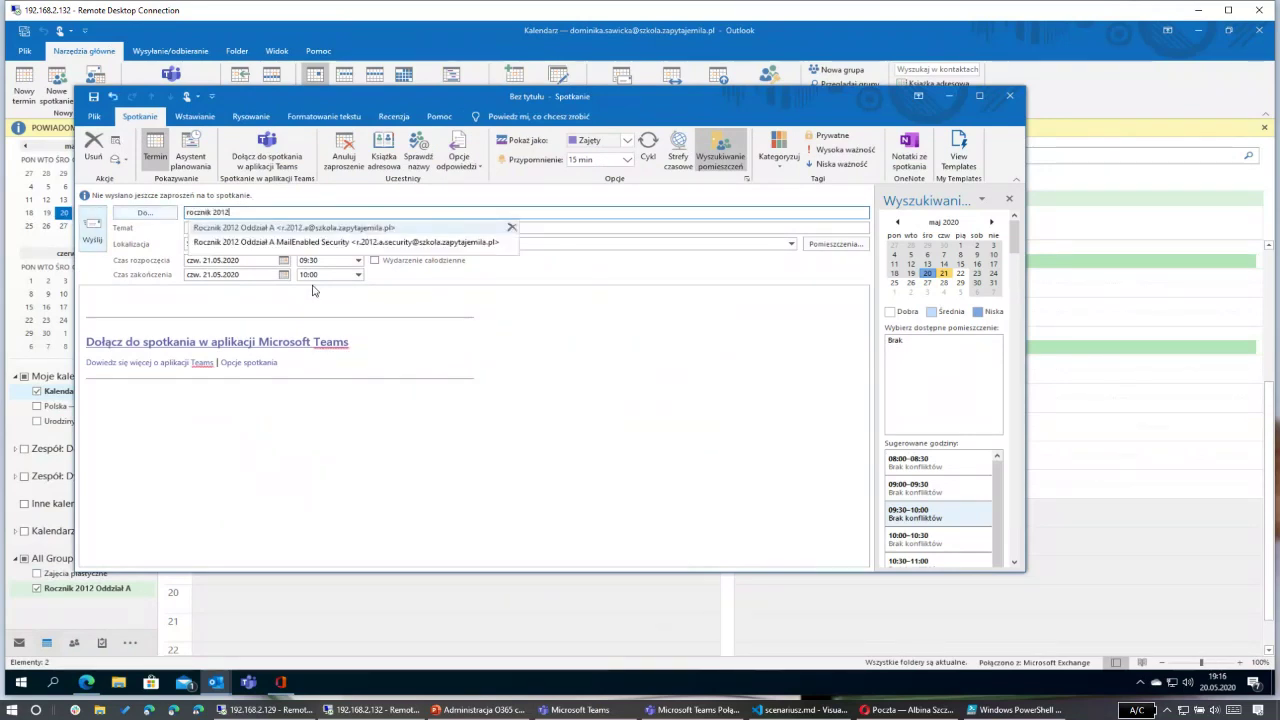
{"action": "left_click", "coordinate": [298, 230]}
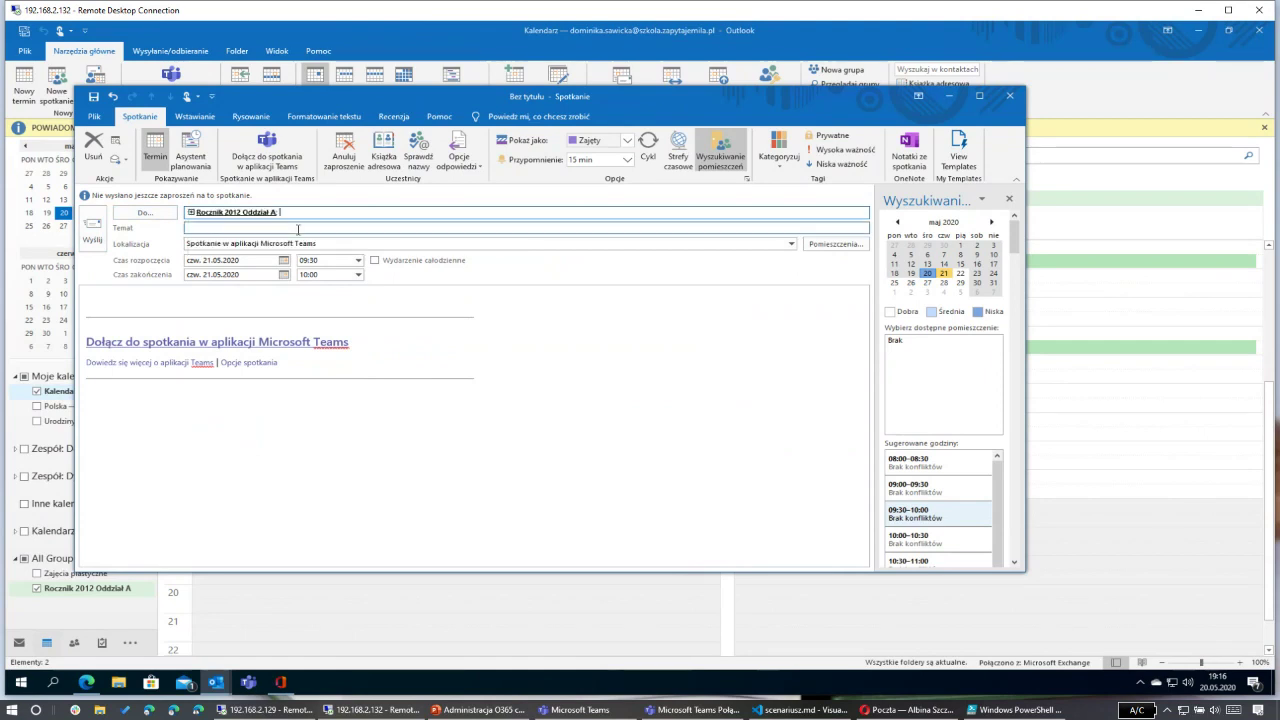
{"action": "type", "text": "roczni"}
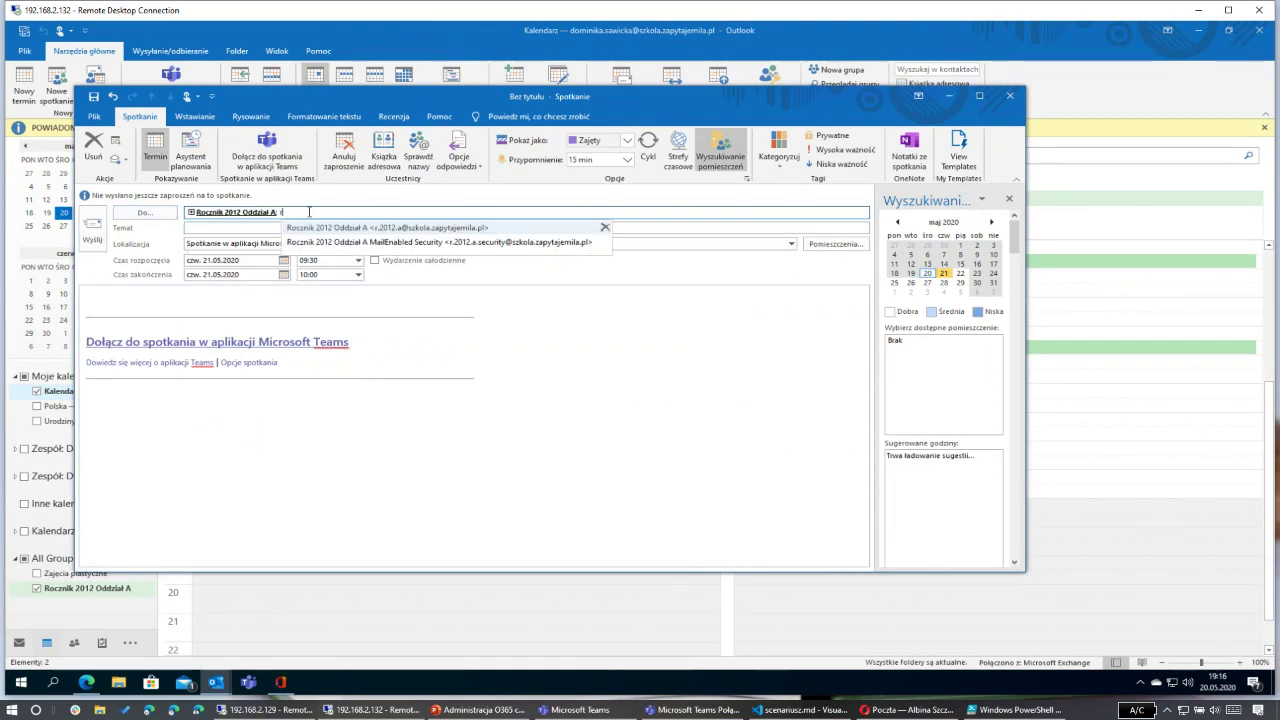
{"action": "type", "text": "k"}
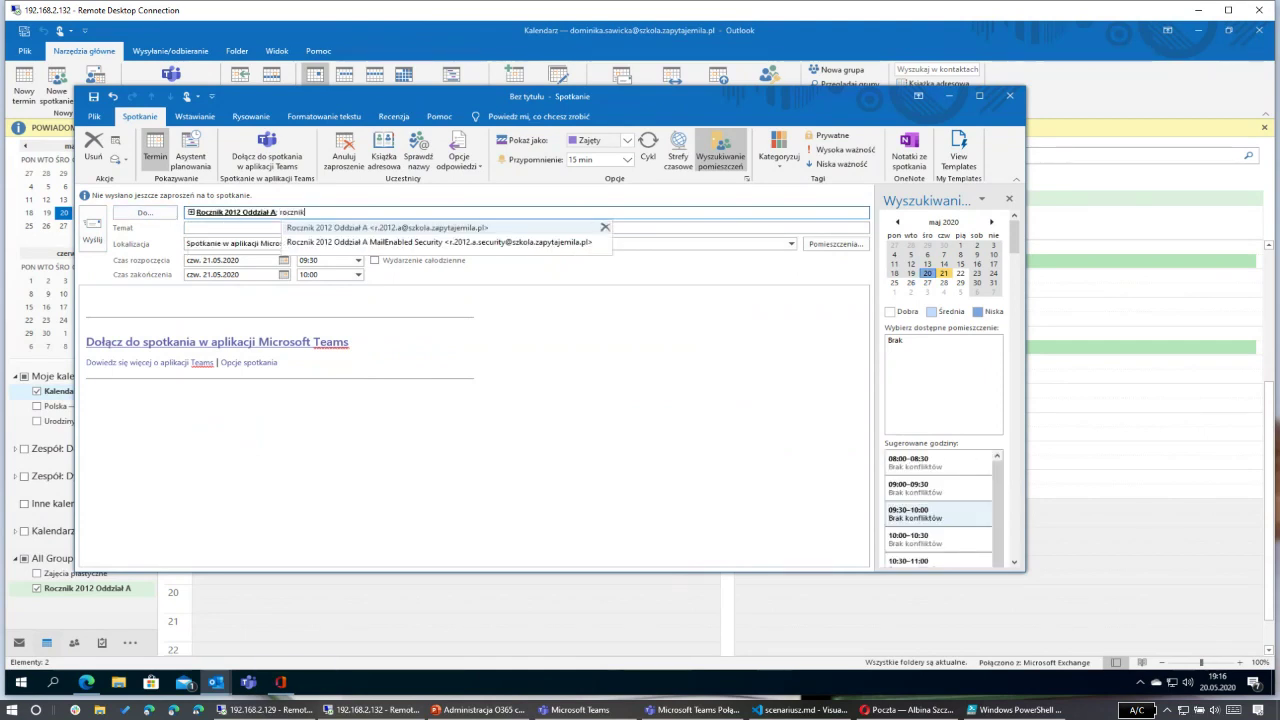
{"action": "type", "text": " 2012 B"}
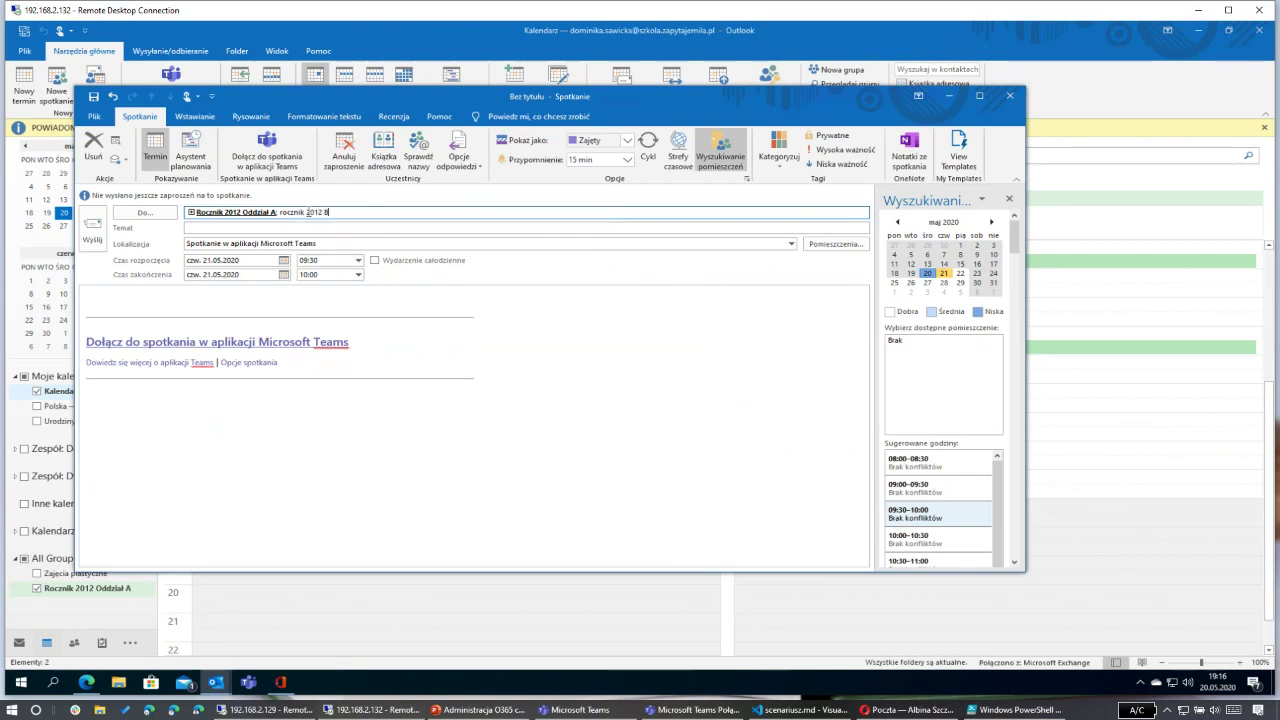
{"action": "key", "text": "ctrl+k"}
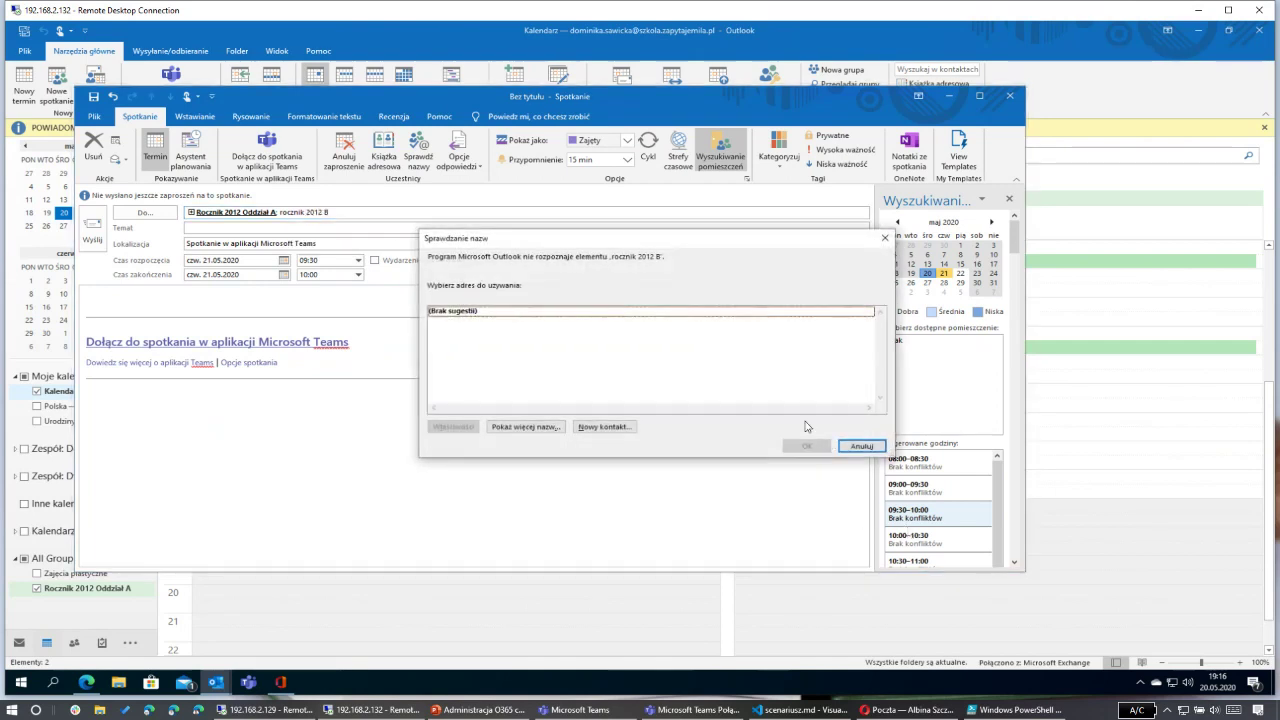
{"action": "left_click", "coordinate": [860, 446]}
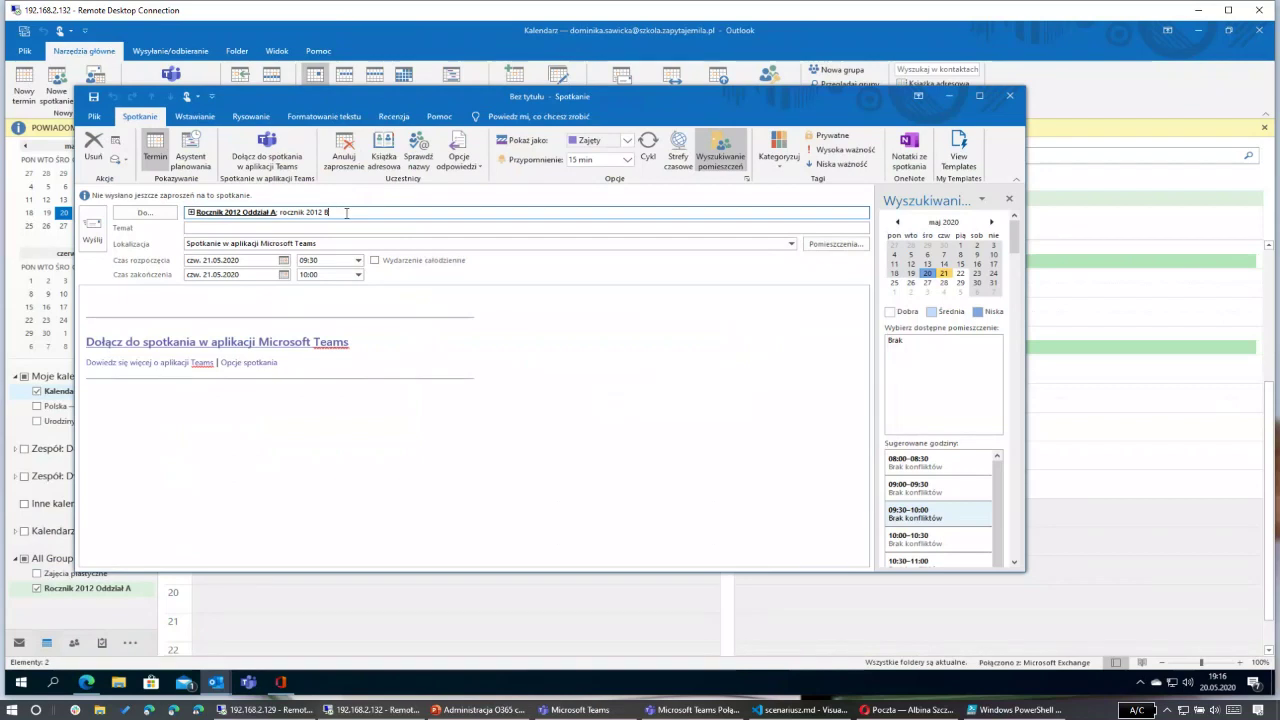
{"action": "key", "text": "BackSpace"}
{"action": "type", "text": "o"}
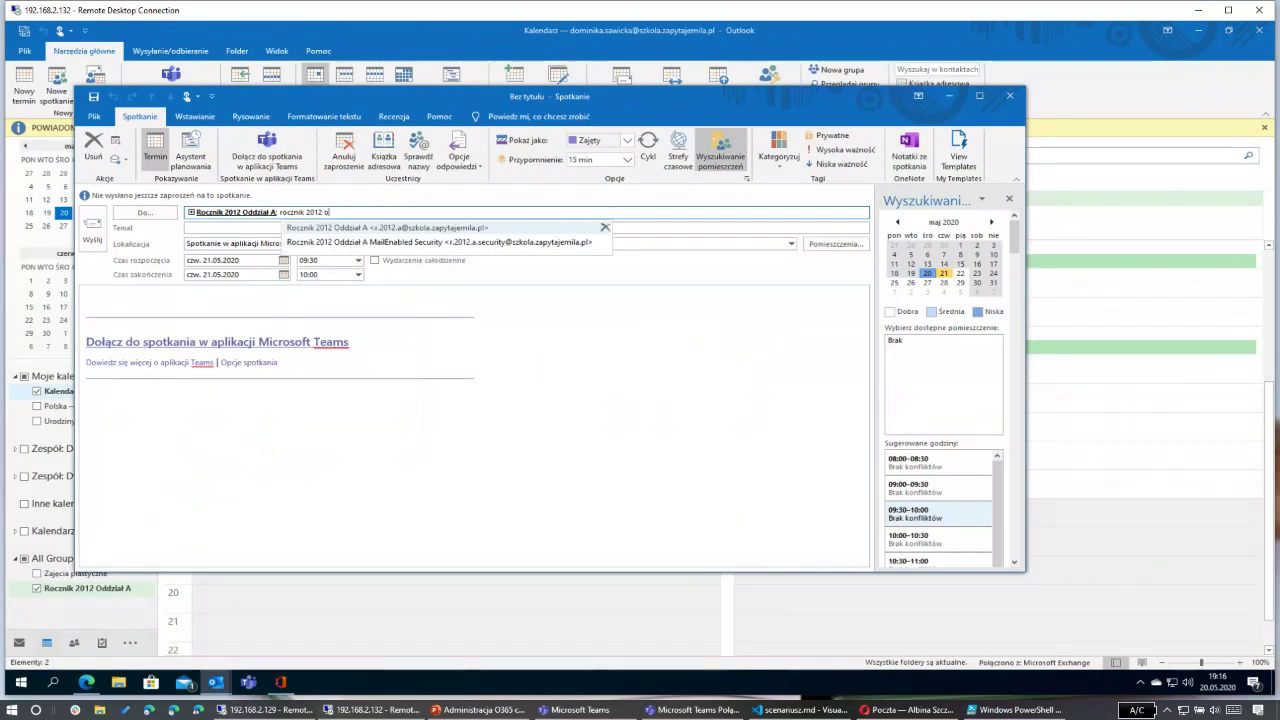
{"action": "type", "text": "ddzi"}
{"action": "key", "text": "BackSpace"}
{"action": "key", "text": "BackSpace"}
{"action": "key", "text": "BackSpace"}
{"action": "key", "text": "BackSpace"}
{"action": "type", "text": "ział B"}
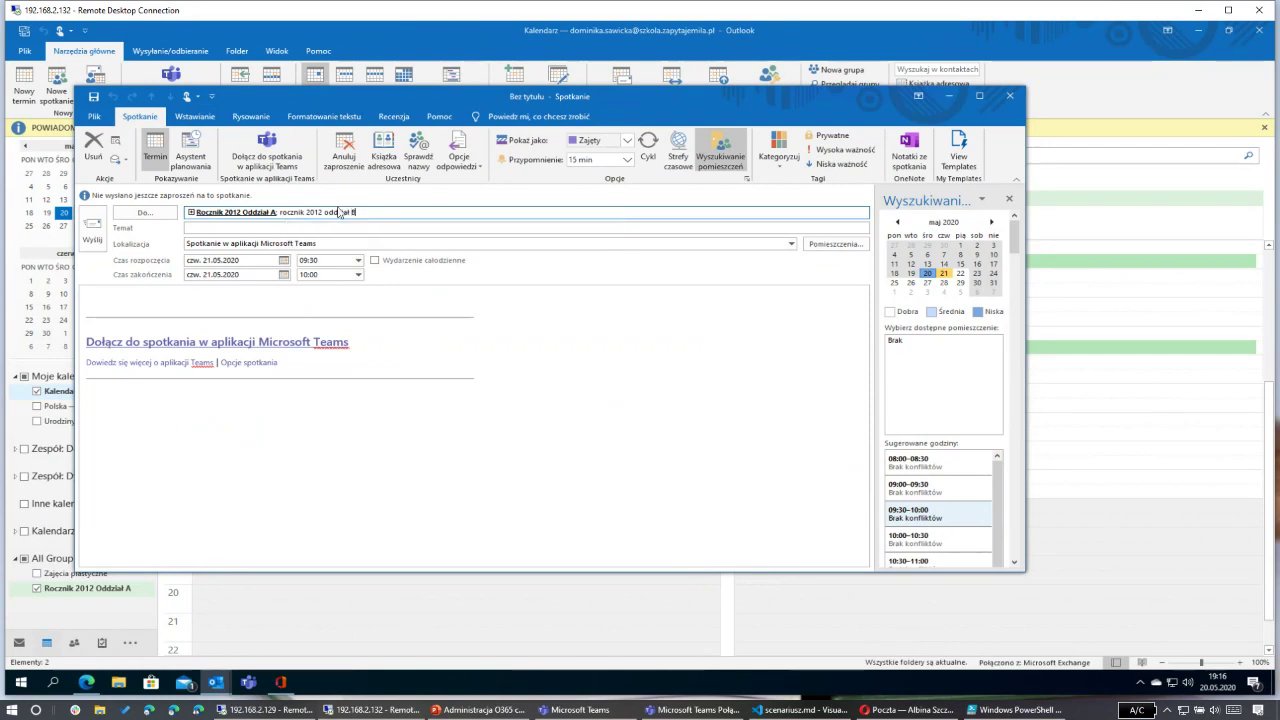
{"action": "key", "text": "ctrl+k"}
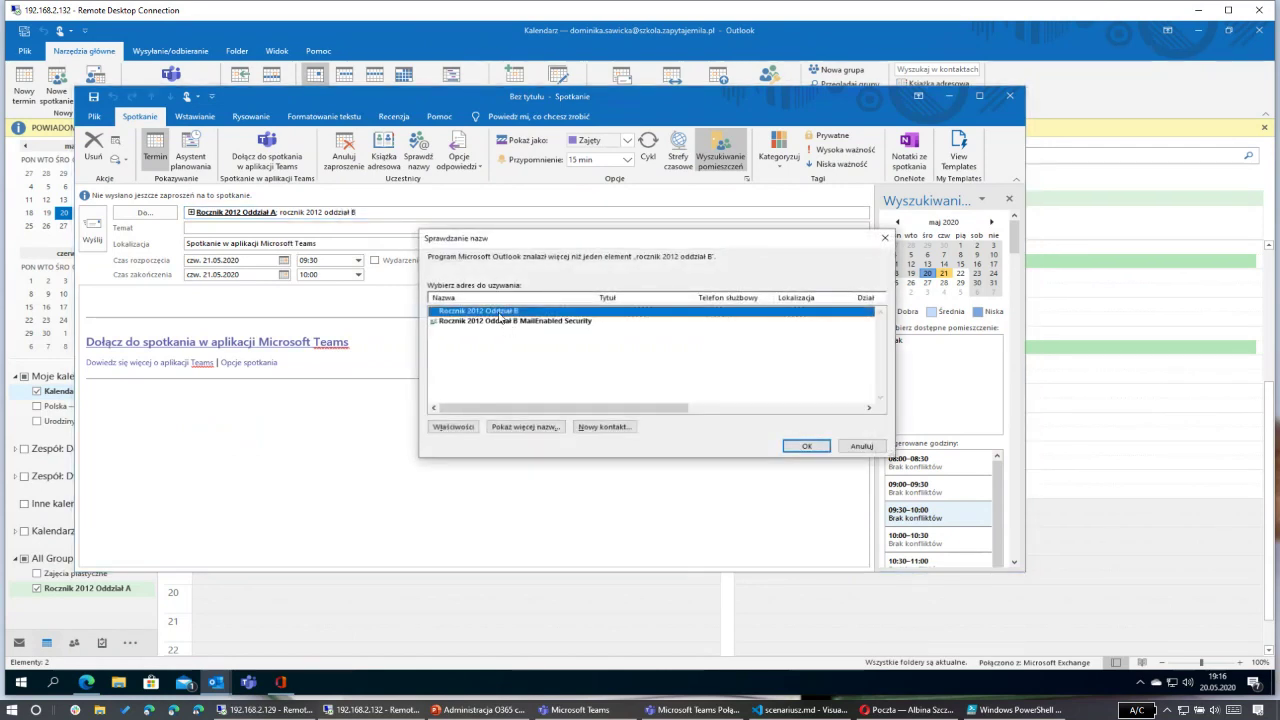
{"action": "left_click", "coordinate": [806, 446]}
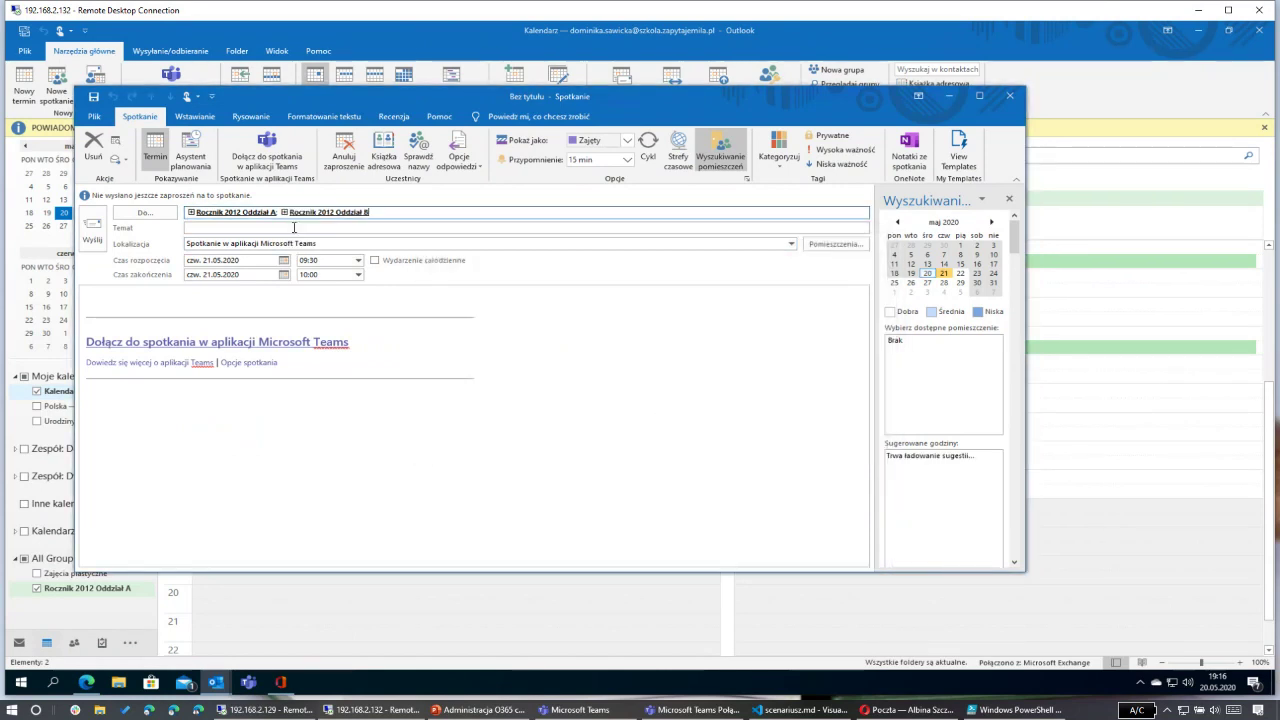
Step: Check the Oddział B and Oddział A contact cards without expanding the groups into members
{"action": "left_click", "coordinate": [284, 212]}
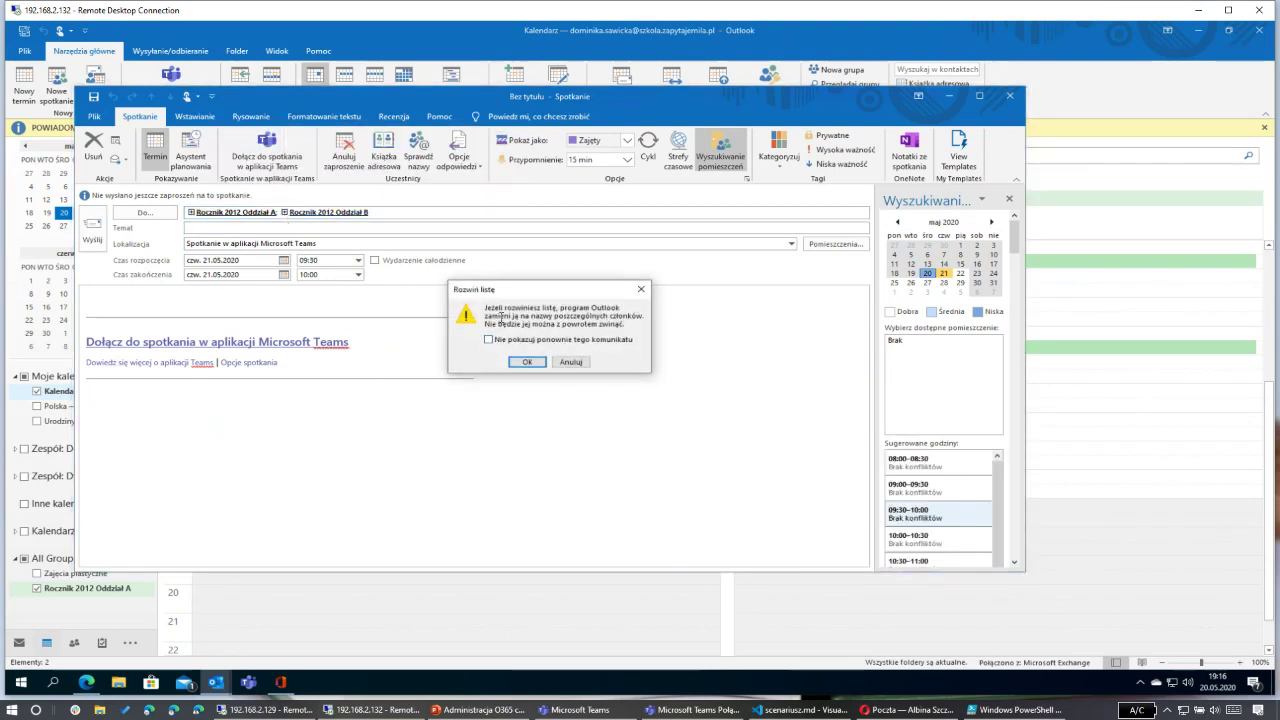
{"action": "left_click", "coordinate": [566, 362]}
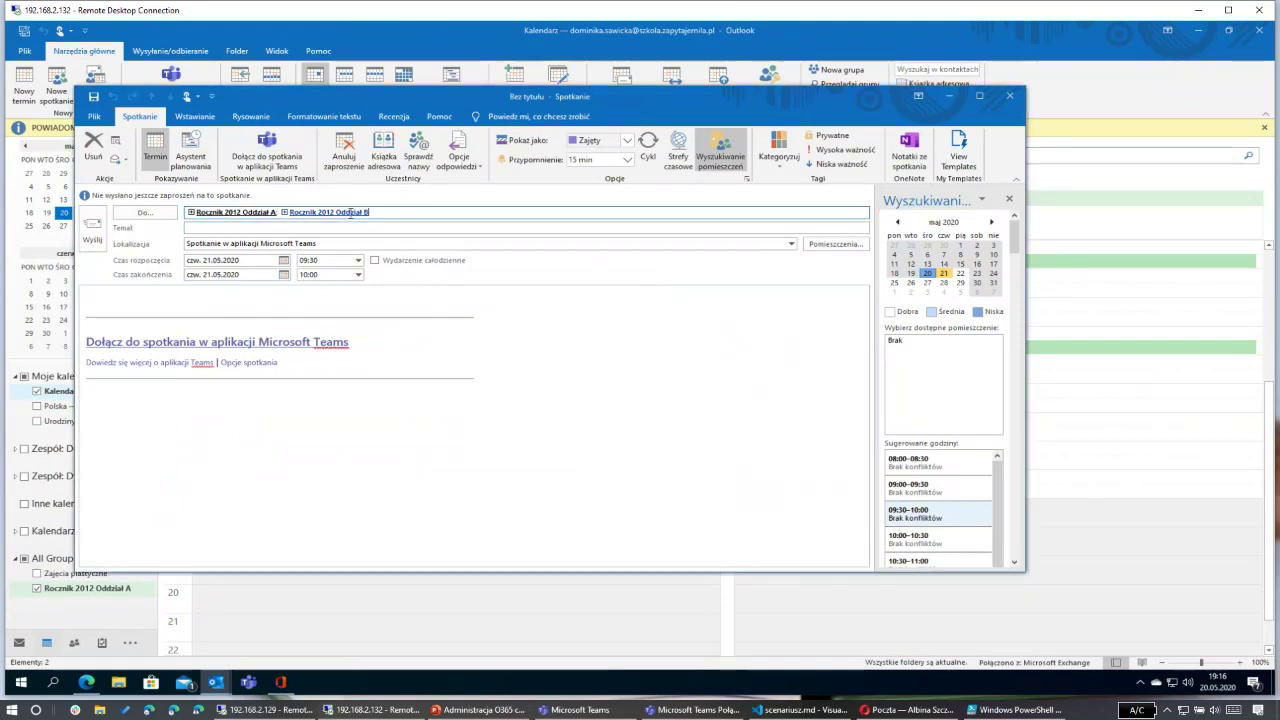
{"action": "left_click", "coordinate": [347, 213]}
{"action": "mouse_move", "coordinate": [347, 213]}
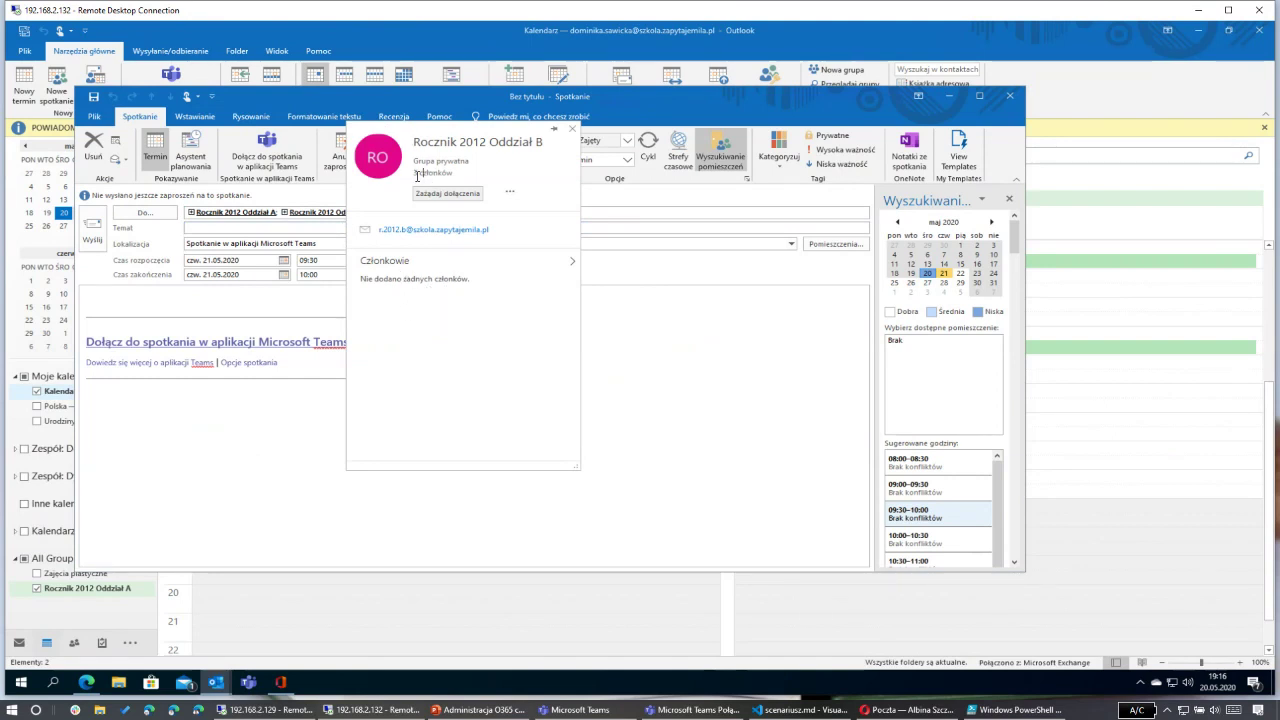
{"action": "left_click", "coordinate": [572, 128]}
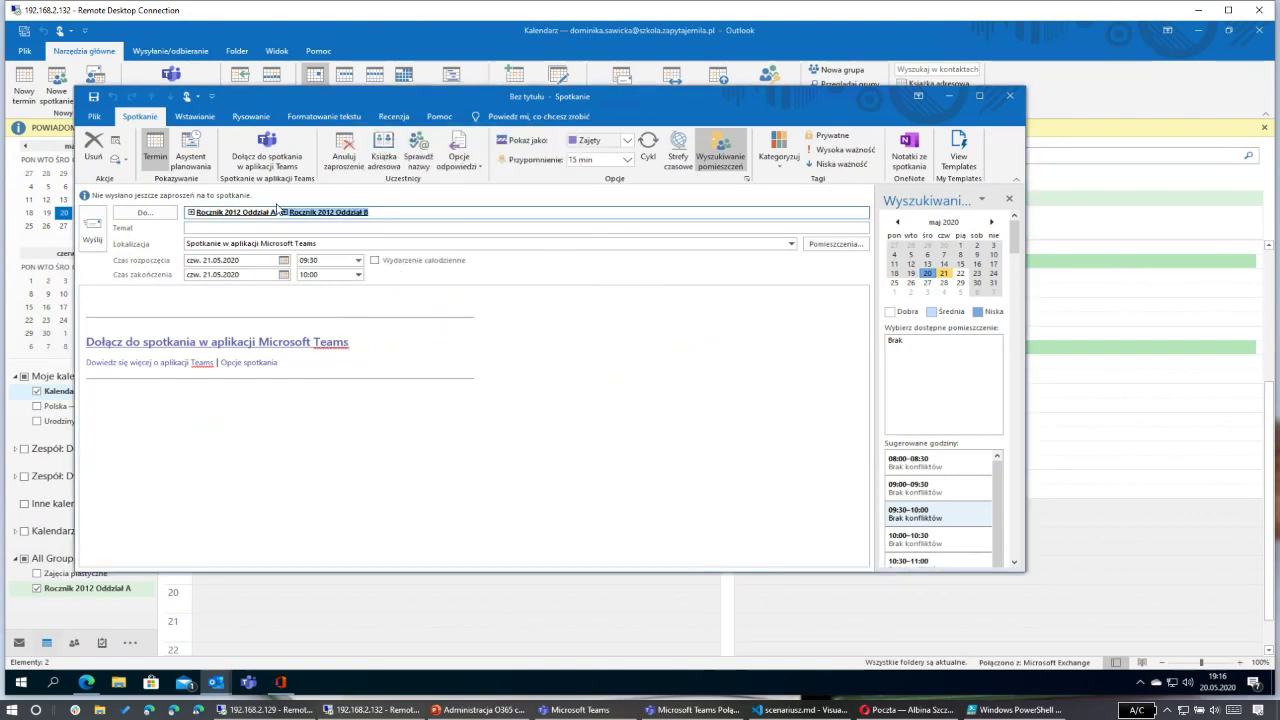
{"action": "mouse_move", "coordinate": [233, 215]}
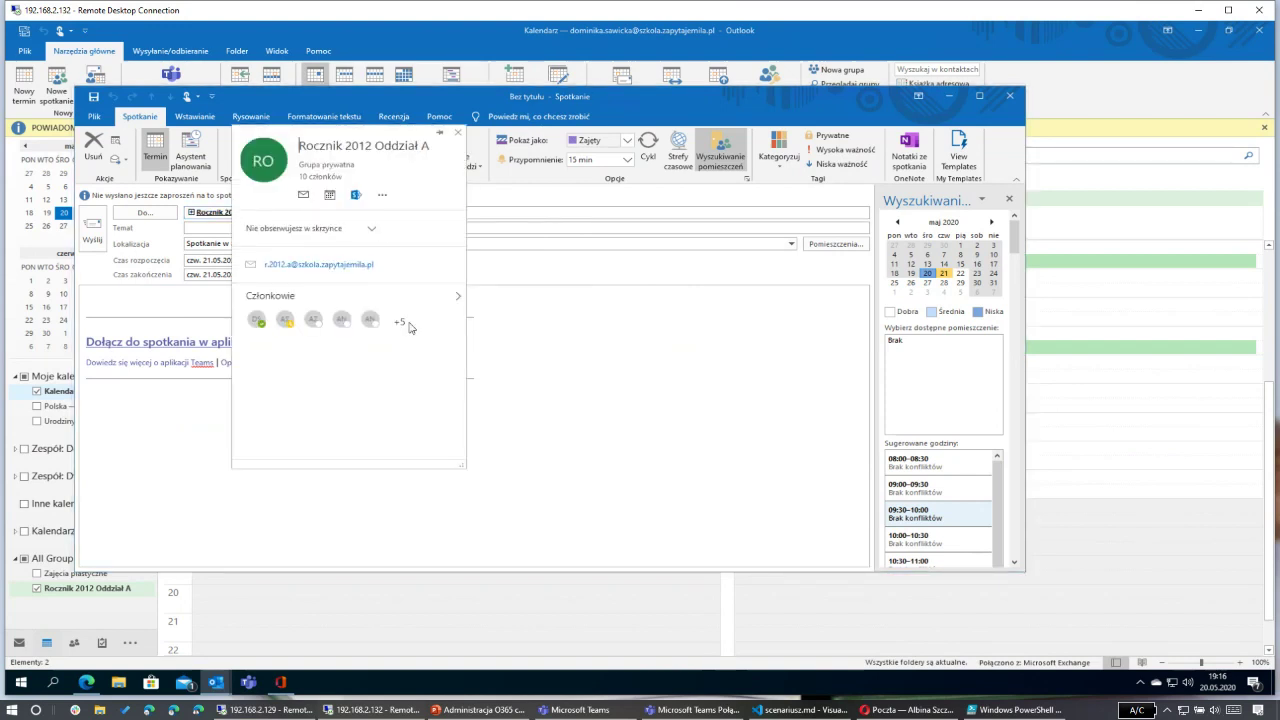
{"action": "left_click", "coordinate": [458, 134]}
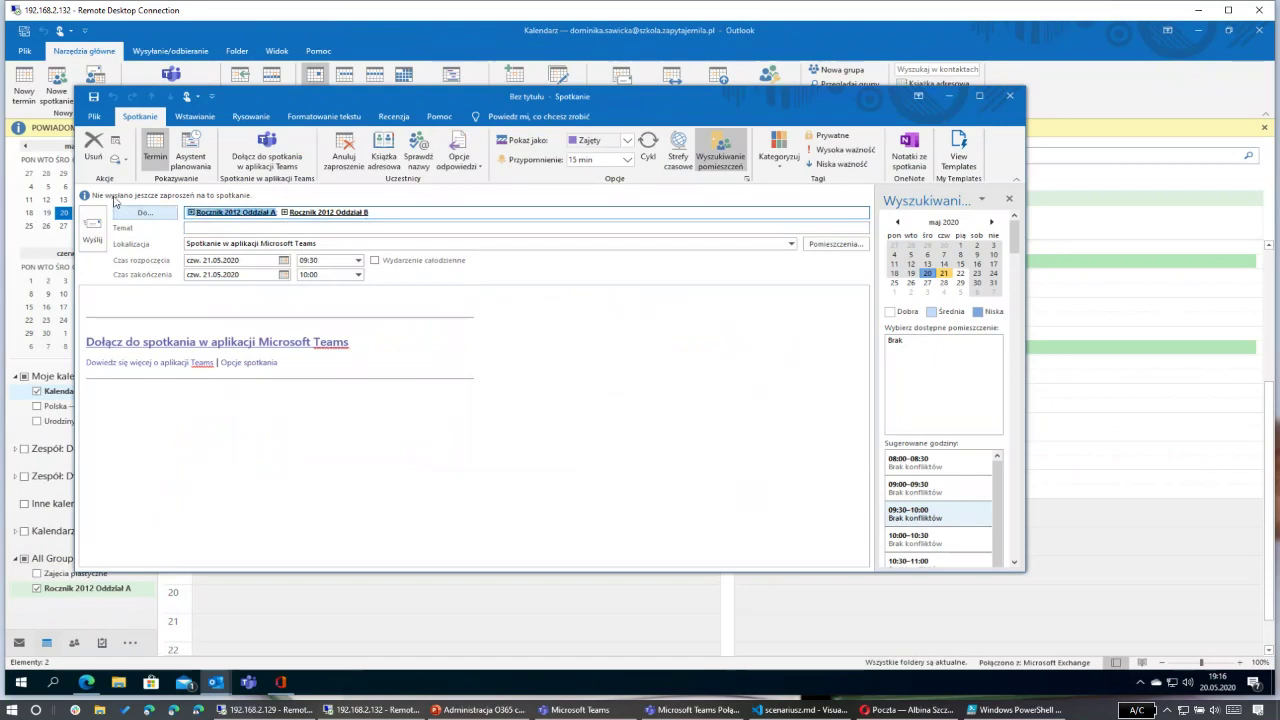
Step: Schedule the meeting for 21.05.2020 in the conflict-free 09:00–09:30 slot
{"action": "left_click", "coordinate": [283, 260]}
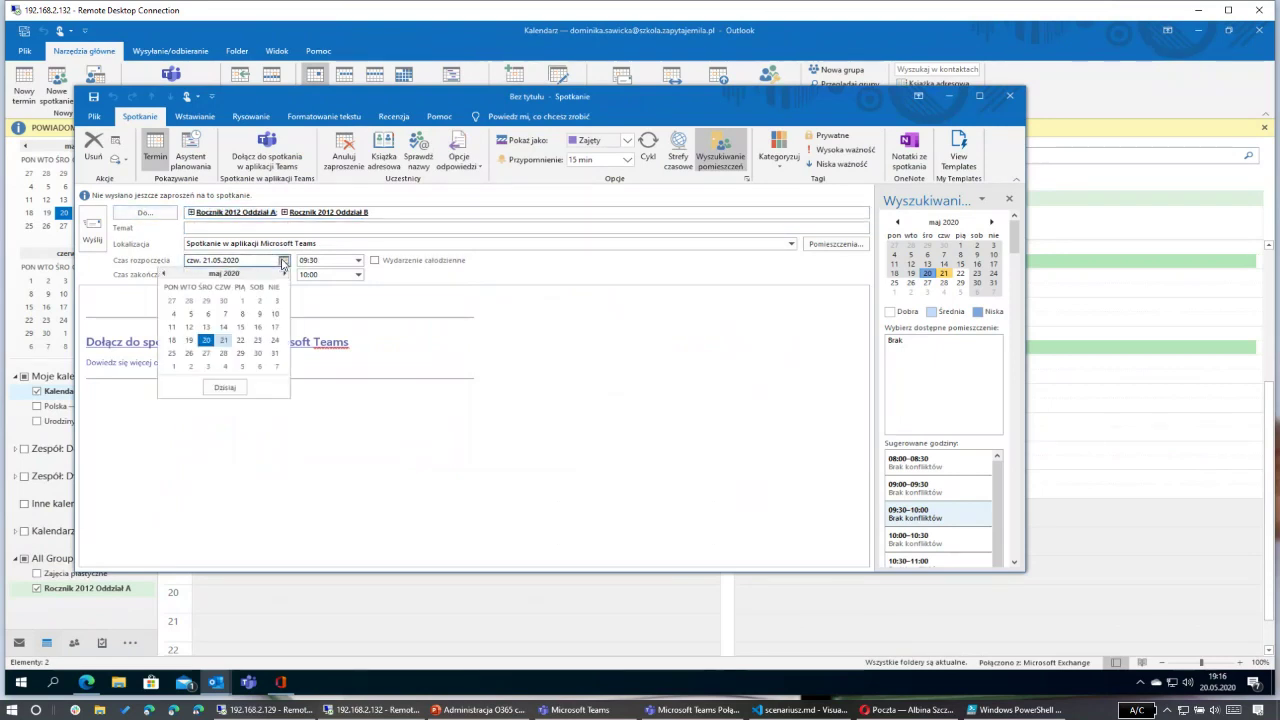
{"action": "left_click", "coordinate": [681, 417]}
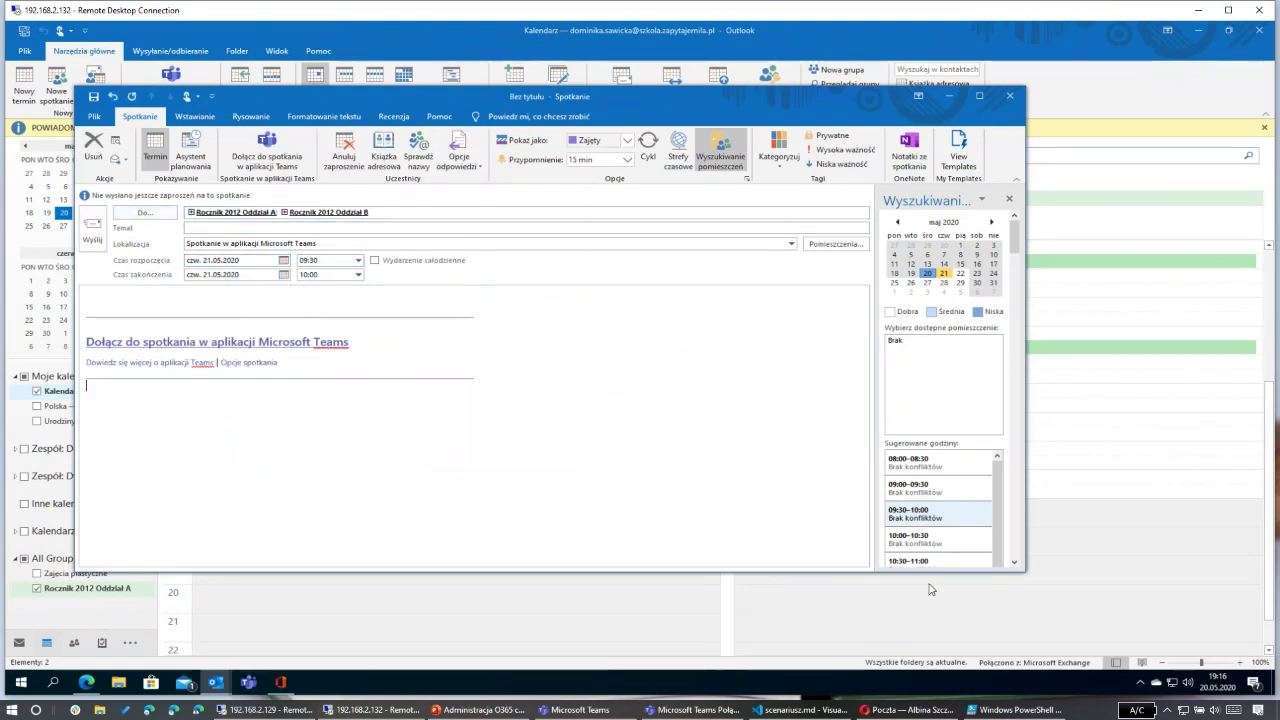
{"action": "left_click", "coordinate": [318, 260]}
{"action": "left_click", "coordinate": [357, 260]}
{"action": "left_click", "coordinate": [358, 277]}
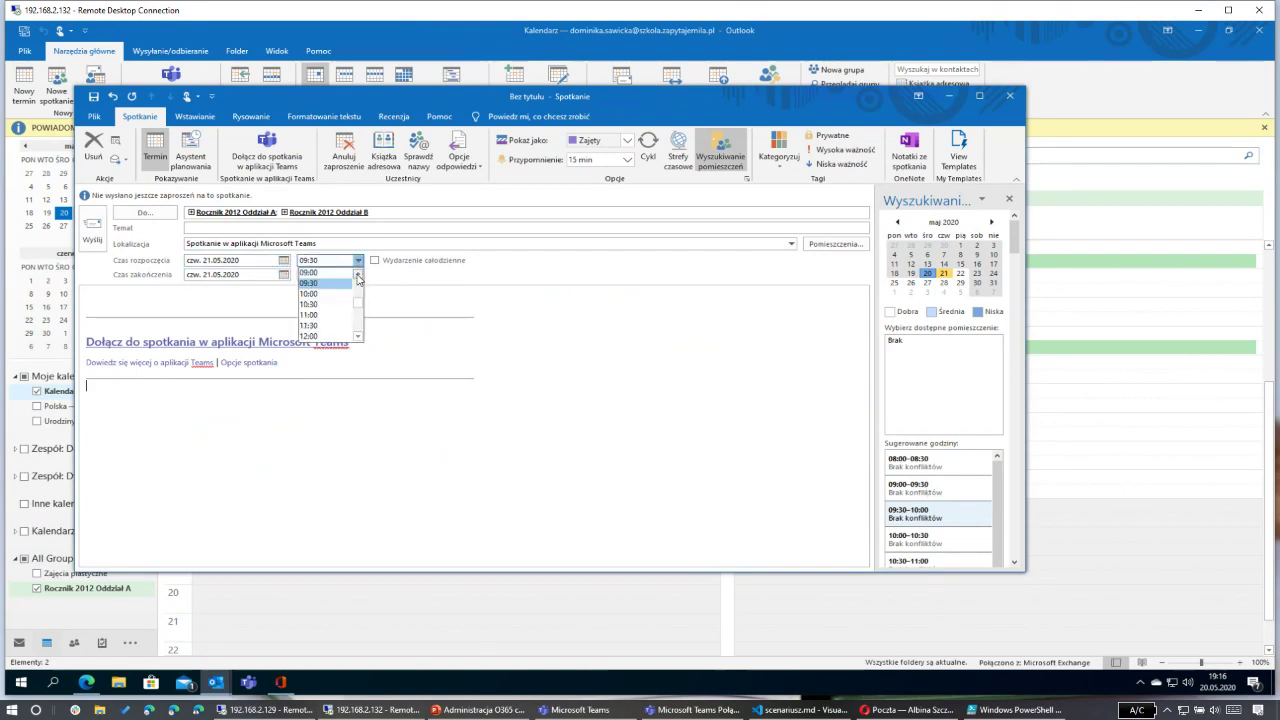
{"action": "left_click", "coordinate": [325, 272]}
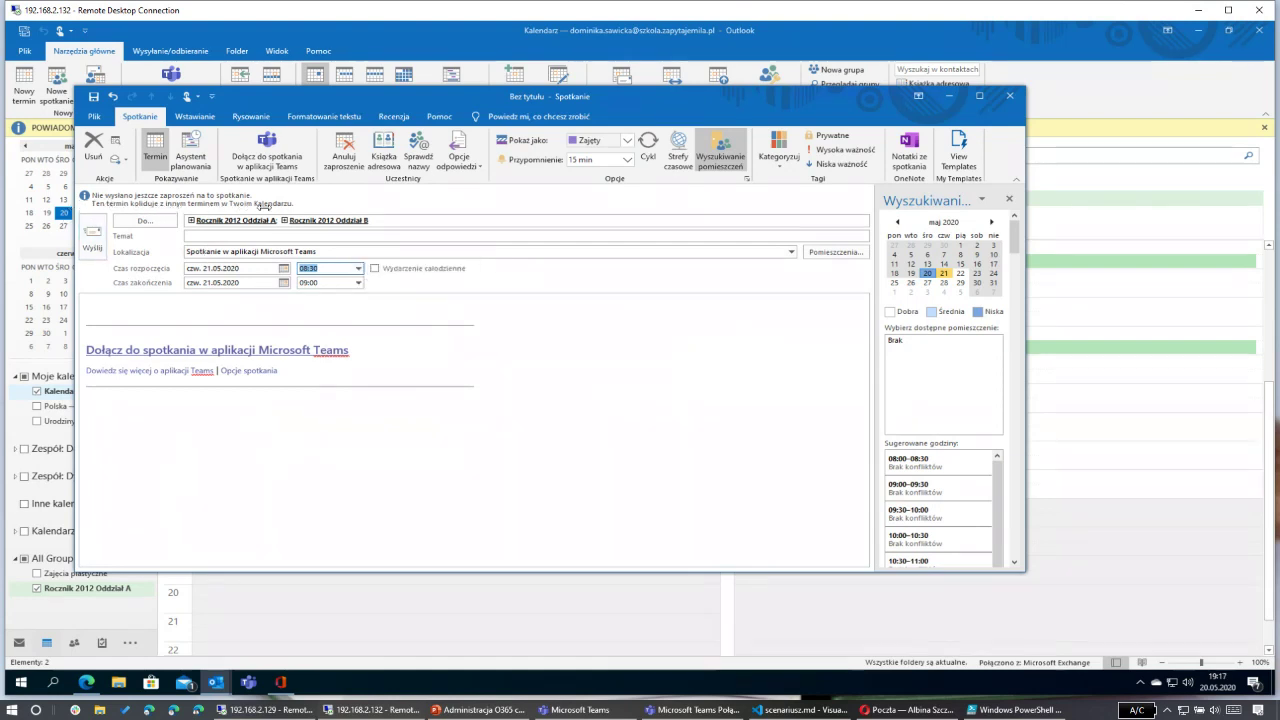
{"action": "left_click", "coordinate": [951, 412]}
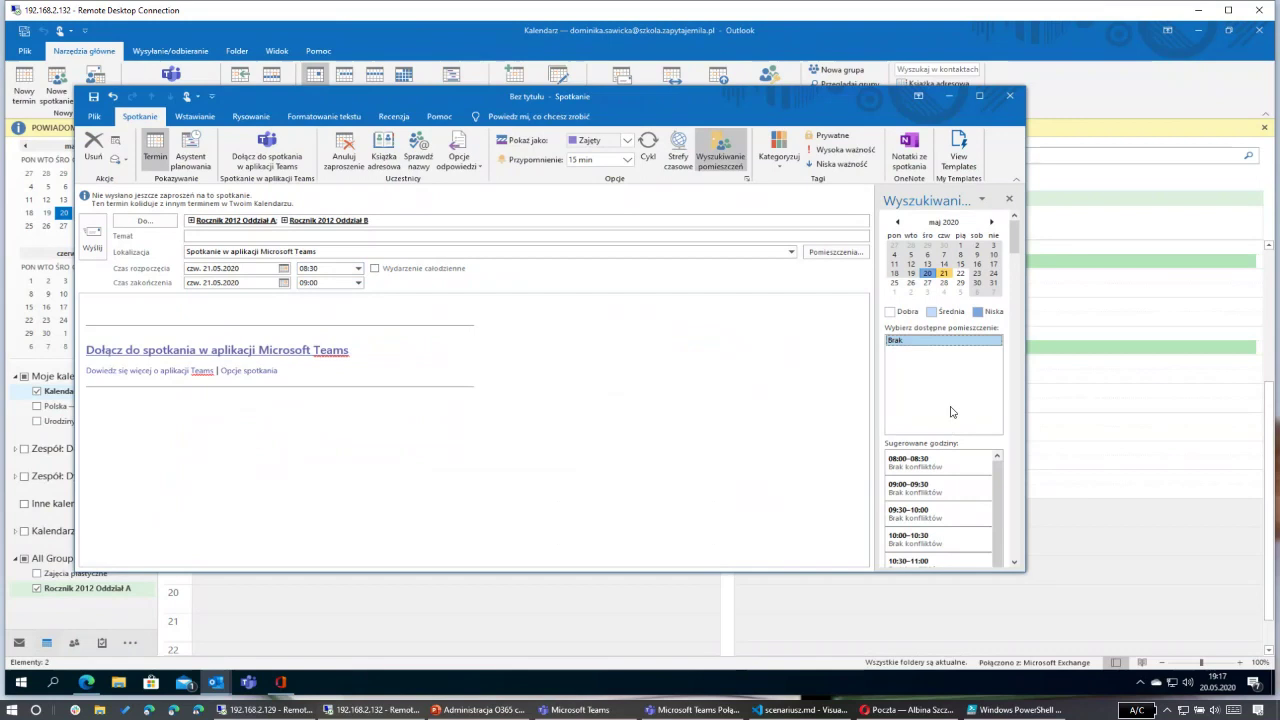
{"action": "left_click", "coordinate": [930, 490]}
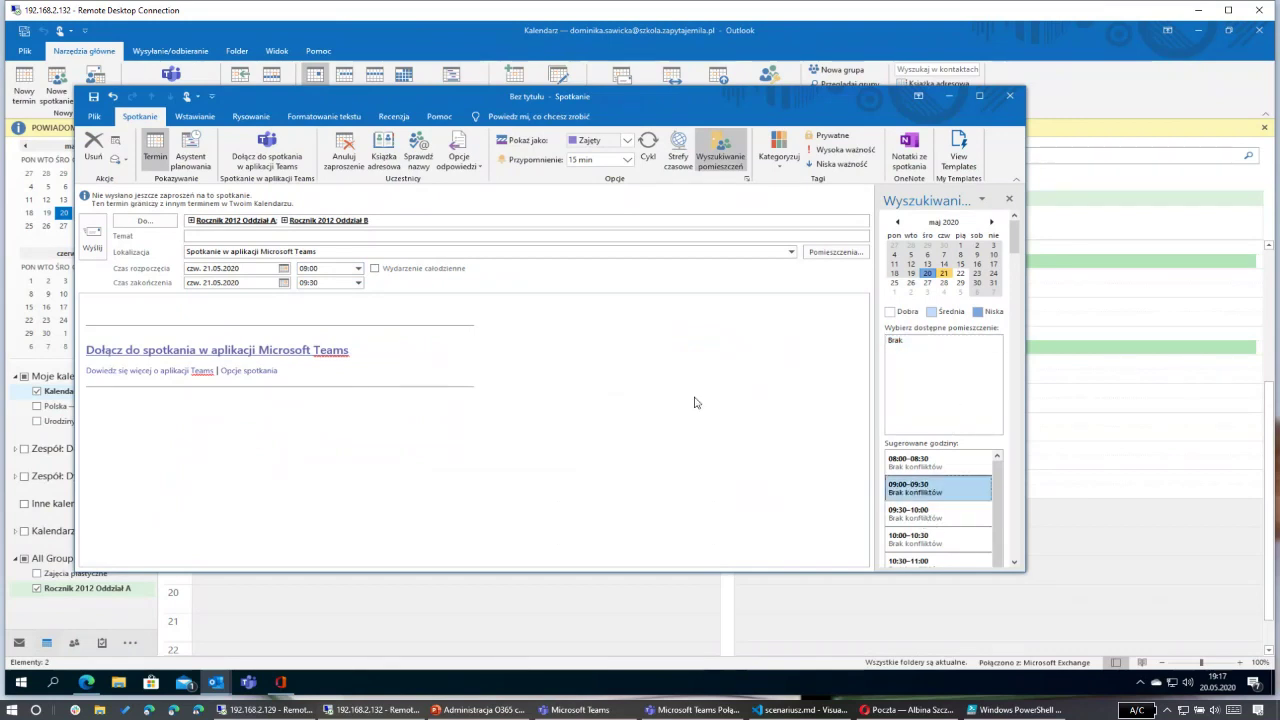
Step: Add the subject 'Pilne postkanie' after the no-subject warning and send the invitation
{"action": "left_click", "coordinate": [92, 240]}
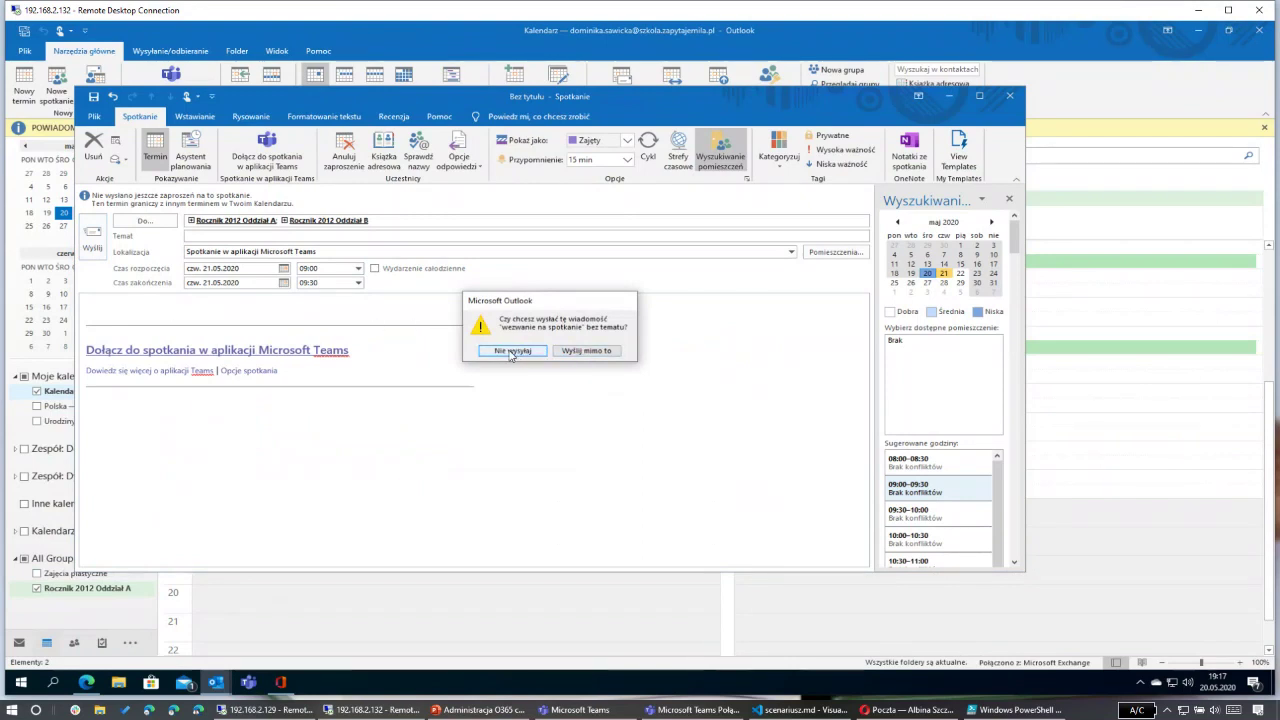
{"action": "left_click", "coordinate": [515, 352]}
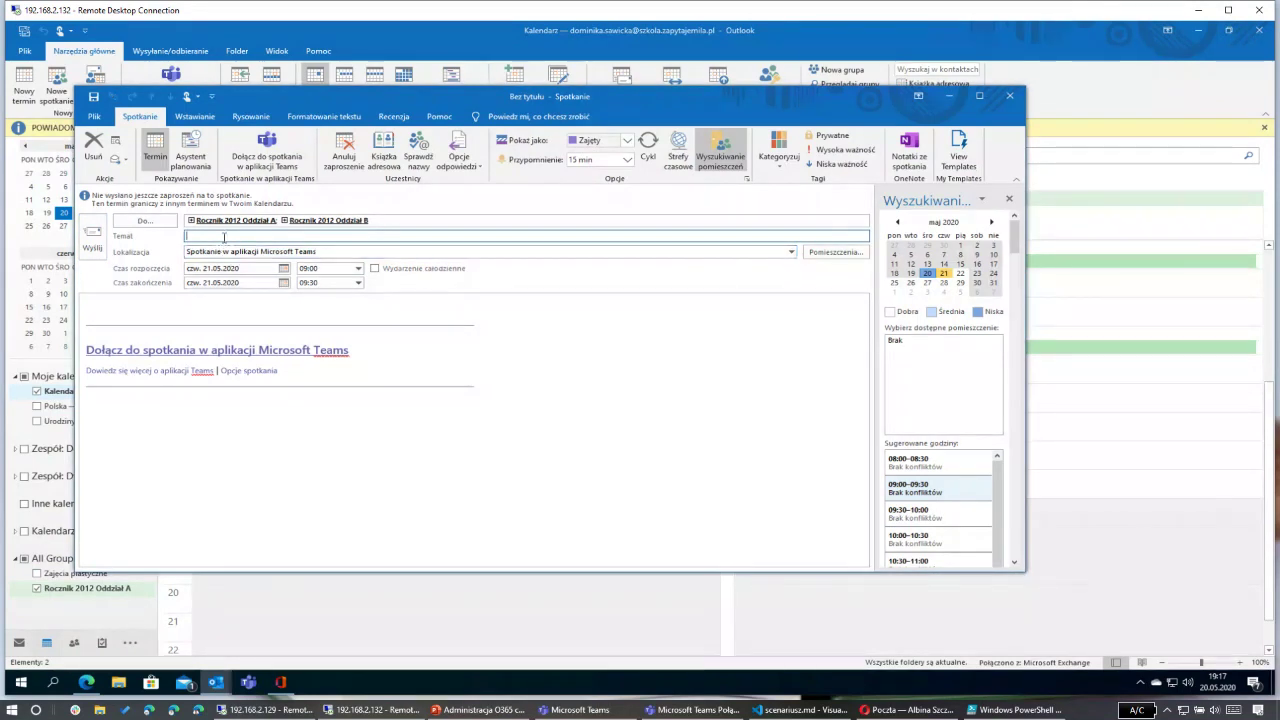
{"action": "type", "text": "Pilne postkanie"}
{"action": "left_click", "coordinate": [93, 242]}
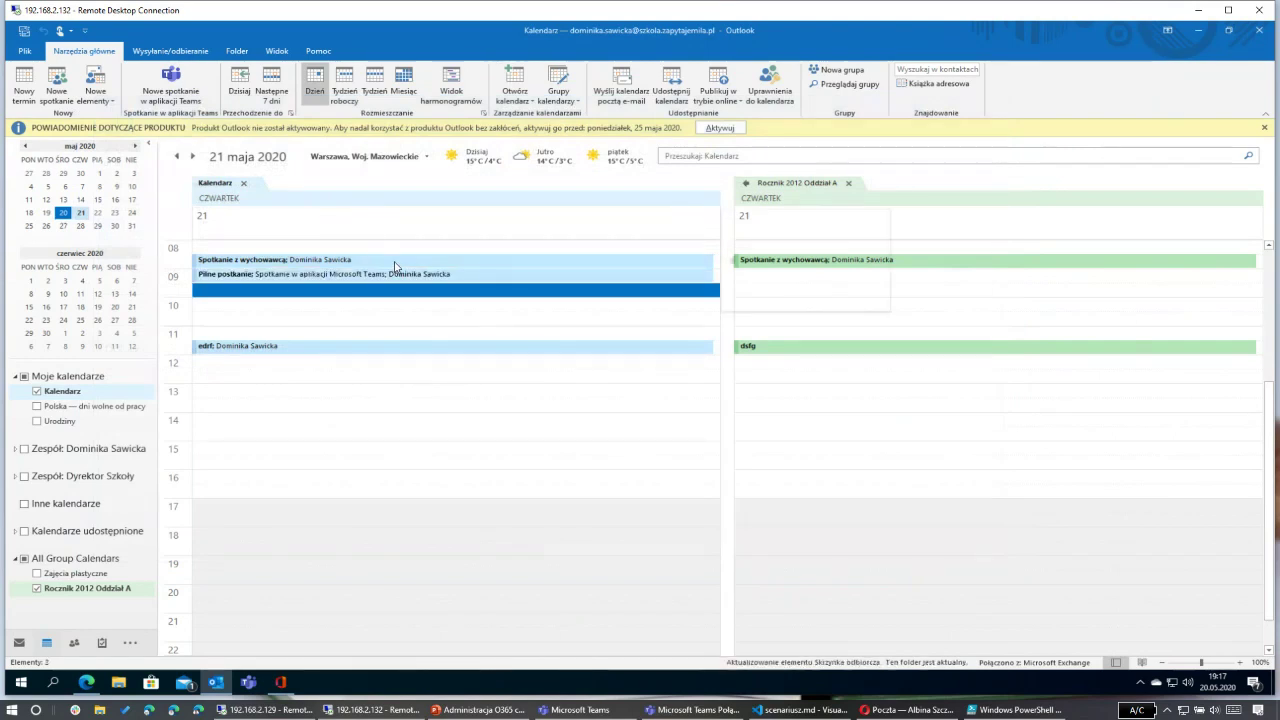
Step: Check the Rocznik 2012 Oddział A column for Pilne postkanie, then bring up the invitee's web mailbox
{"action": "mouse_move", "coordinate": [395, 266]}
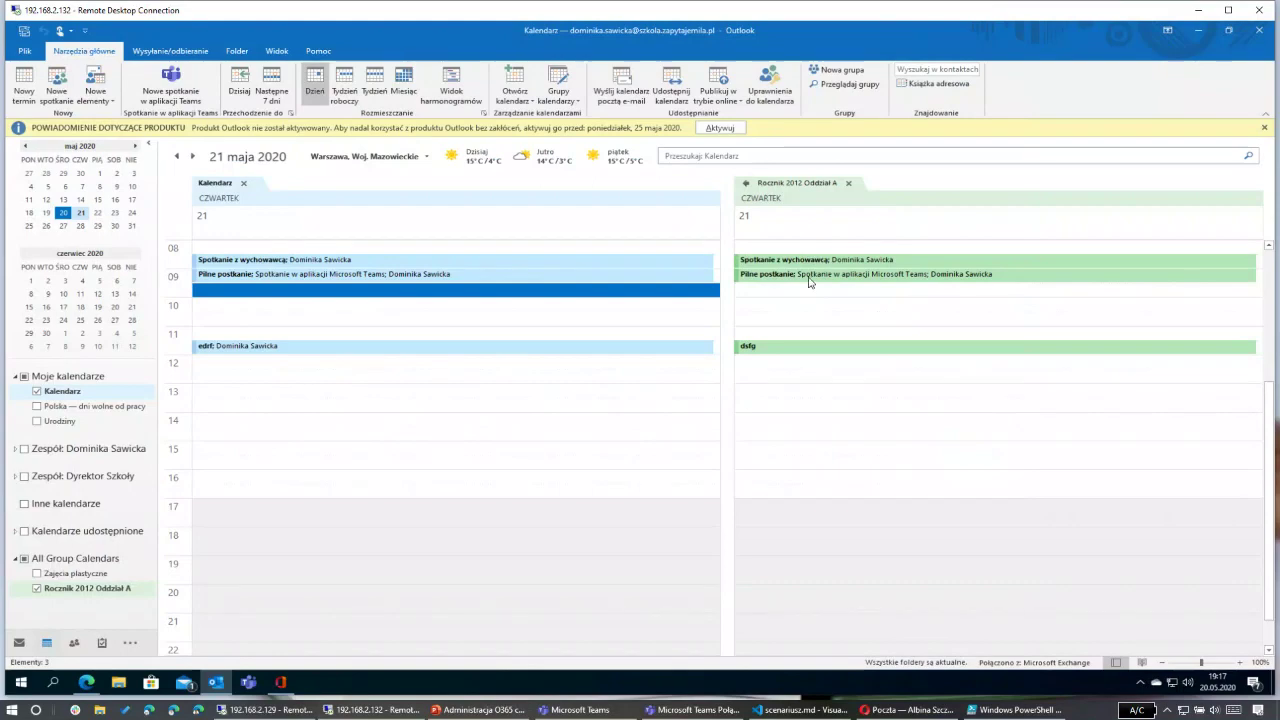
{"action": "left_click", "coordinate": [904, 710]}
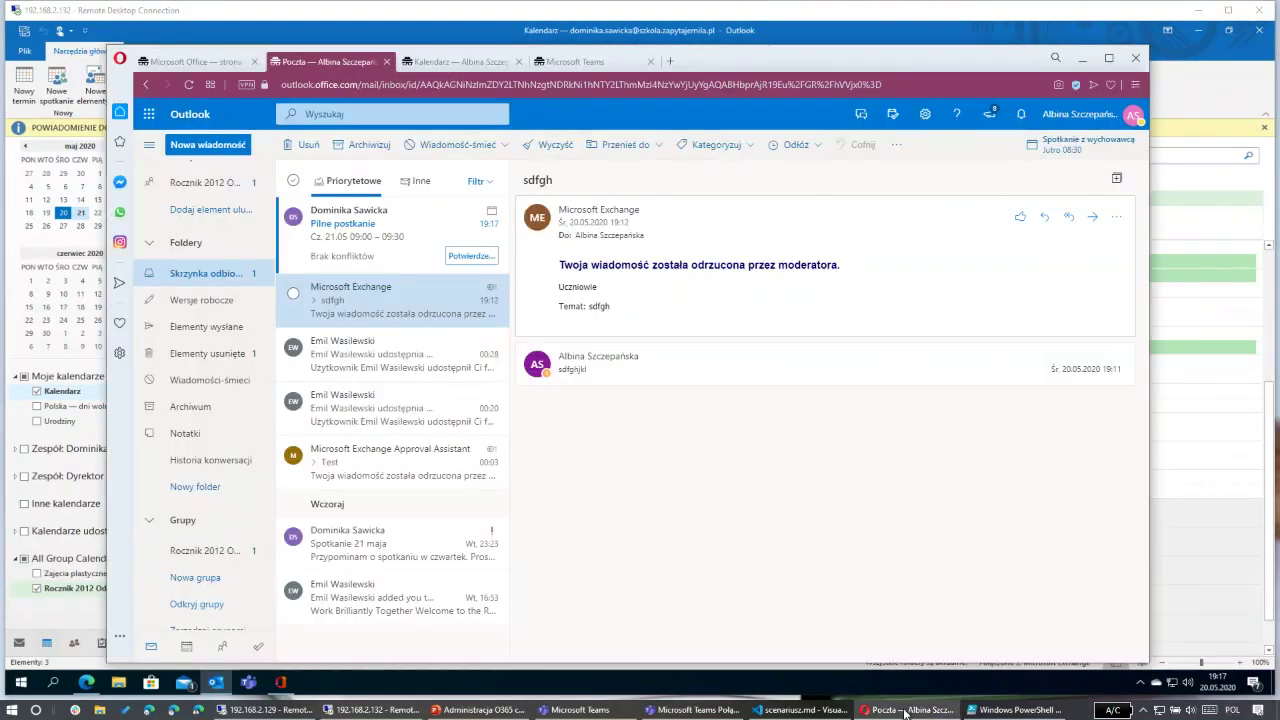
Step: Accept the Pilne postkanie invitation with Tak in the web inbox and minimize Opera
{"action": "left_click", "coordinate": [404, 238]}
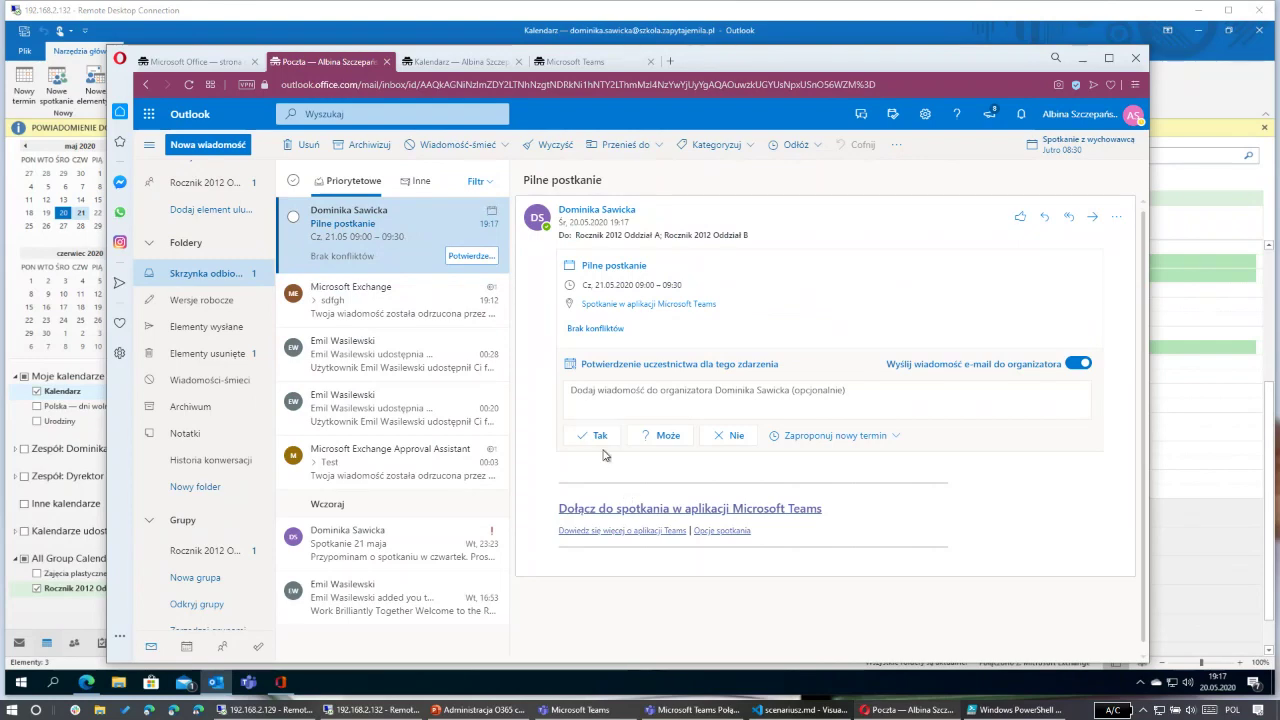
{"action": "left_click", "coordinate": [600, 436]}
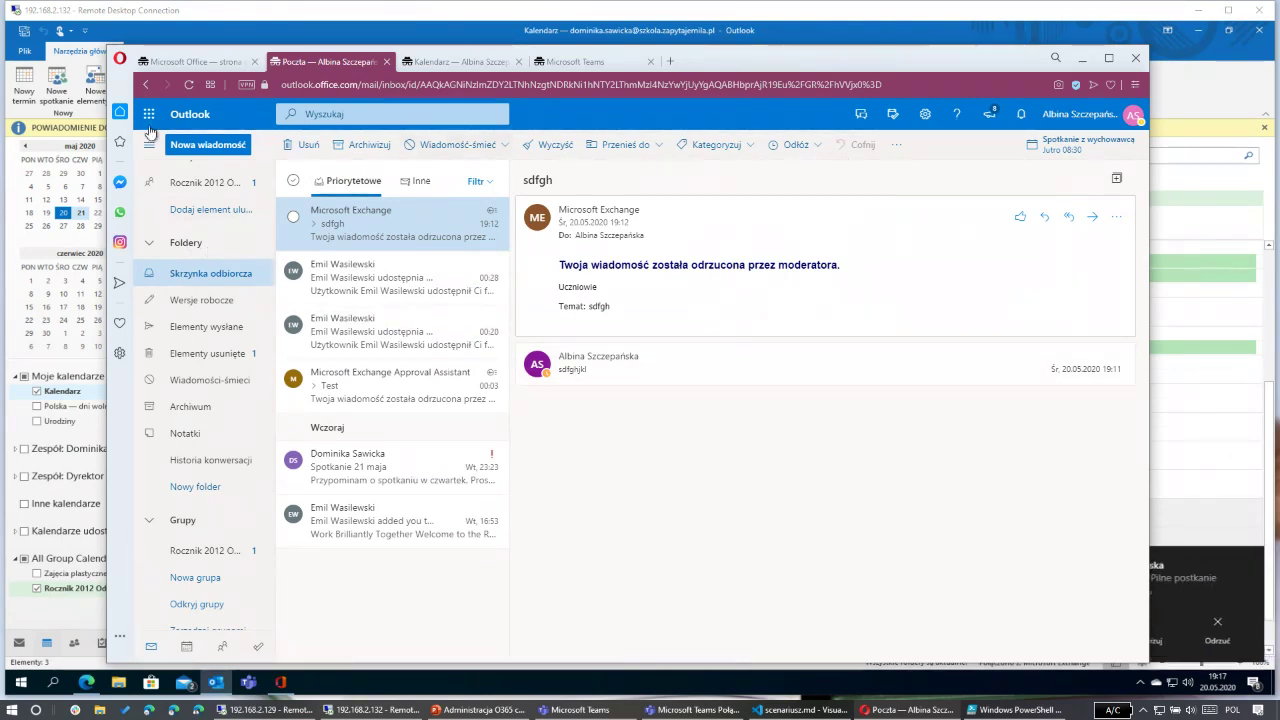
{"action": "left_click", "coordinate": [1218, 577]}
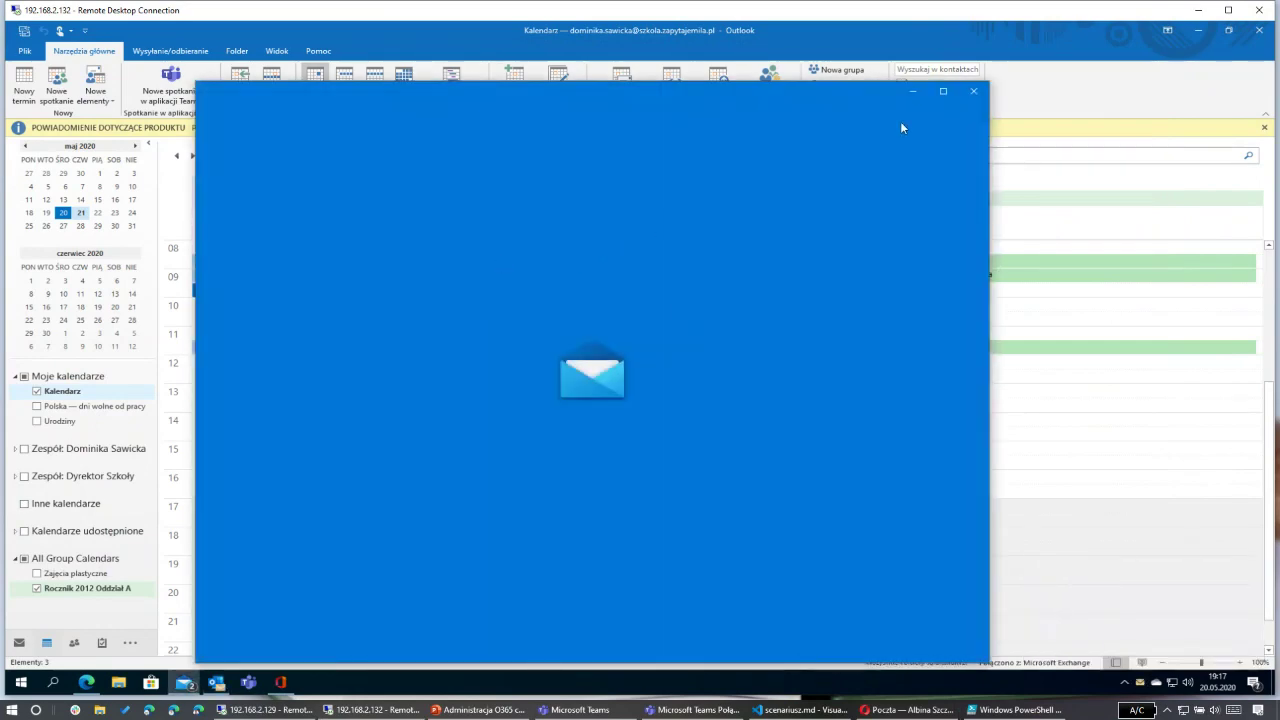
Step: Close the Mail app and hide the Rocznik 2012 Oddział A calendar
{"action": "left_click", "coordinate": [971, 92]}
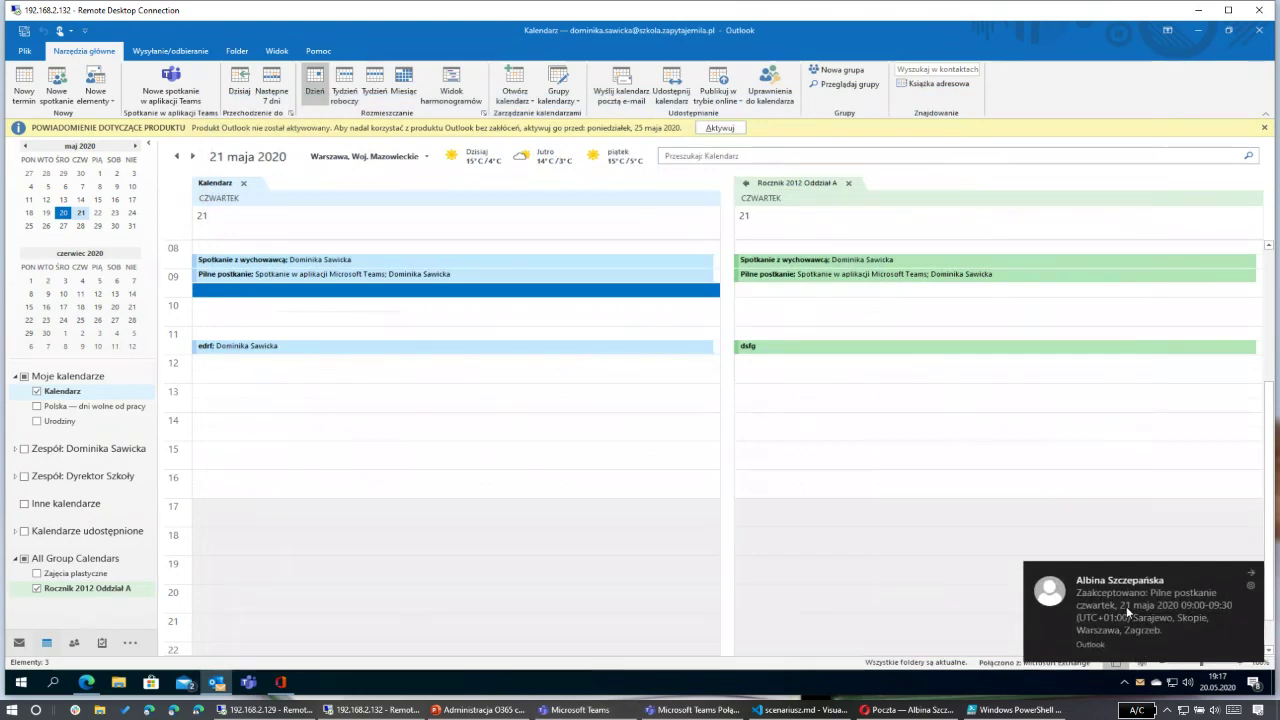
{"action": "mouse_move", "coordinate": [1245, 596]}
{"action": "left_click", "coordinate": [37, 588]}
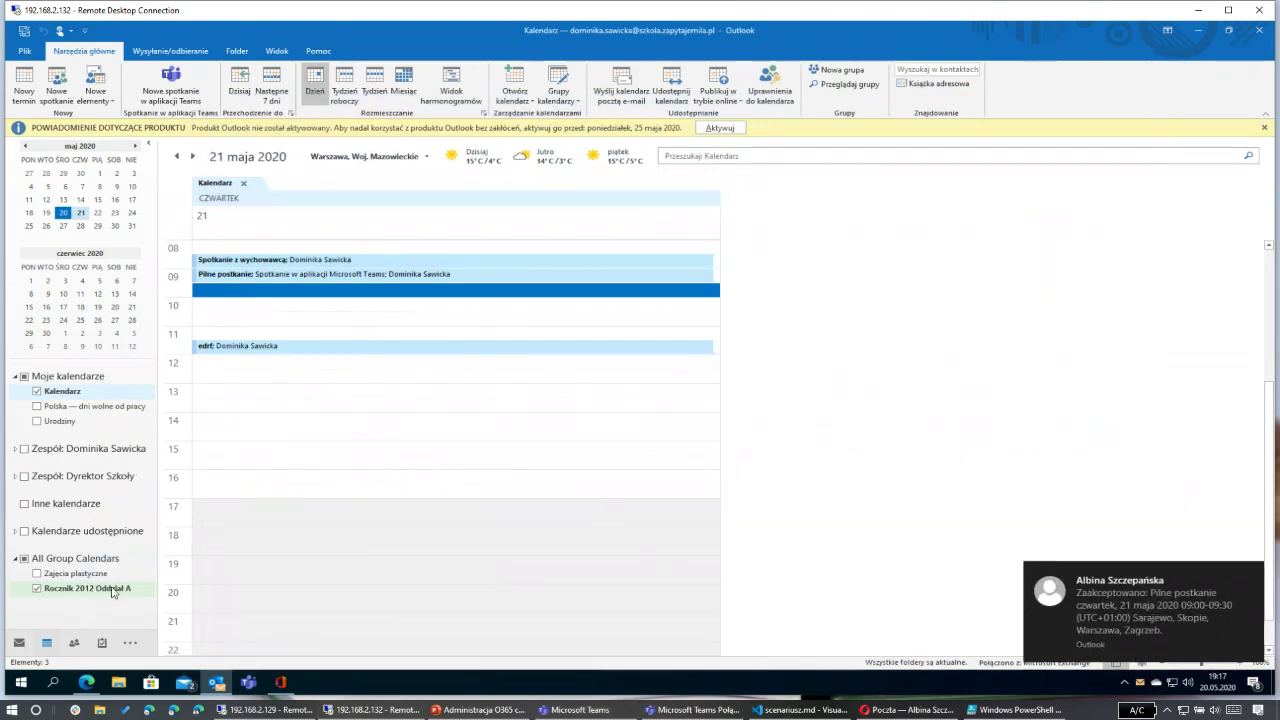
Step: Open Pilne postkanie to confirm one attendee accepted, then close it
{"action": "double_click", "coordinate": [311, 275]}
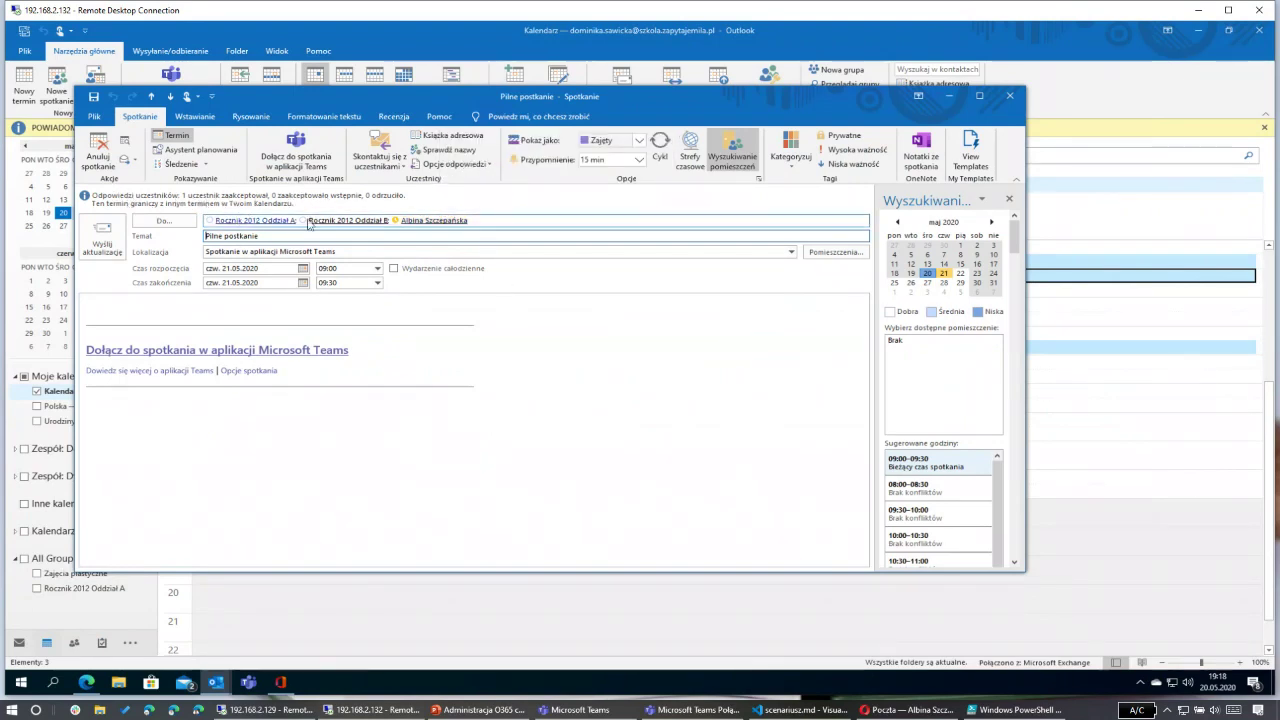
{"action": "mouse_move", "coordinate": [316, 220]}
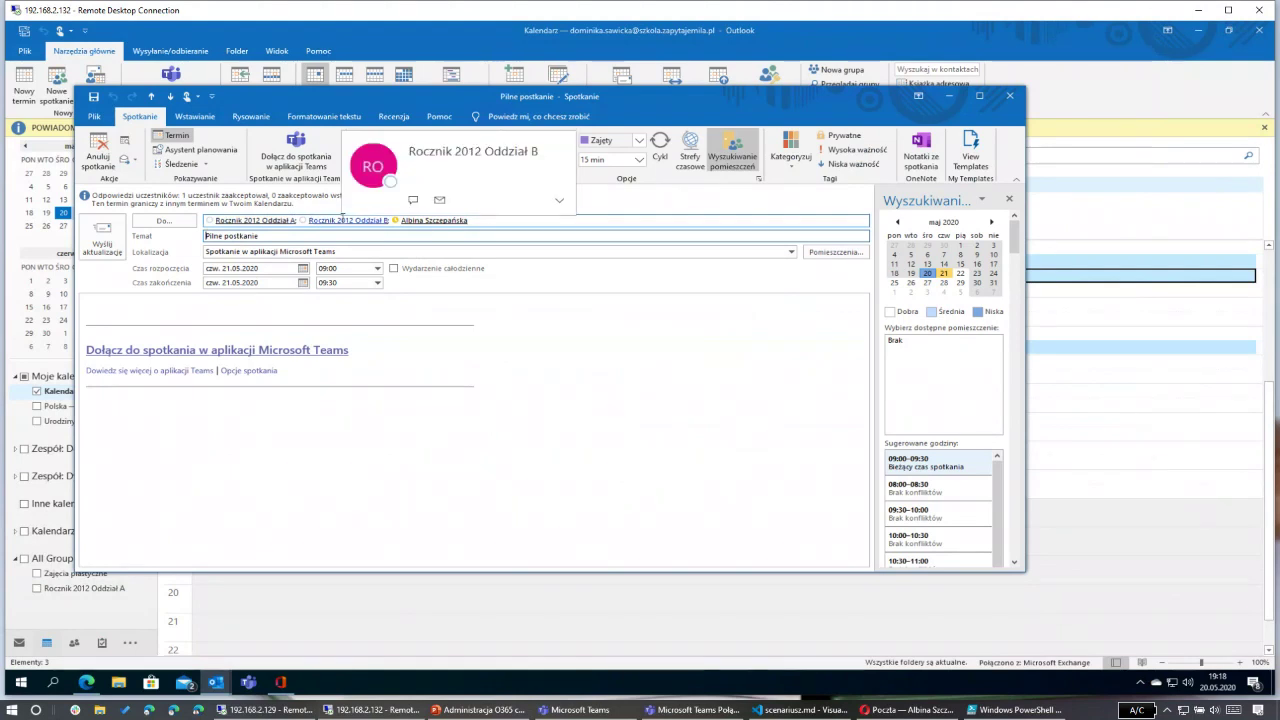
{"action": "left_click", "coordinate": [1010, 98]}
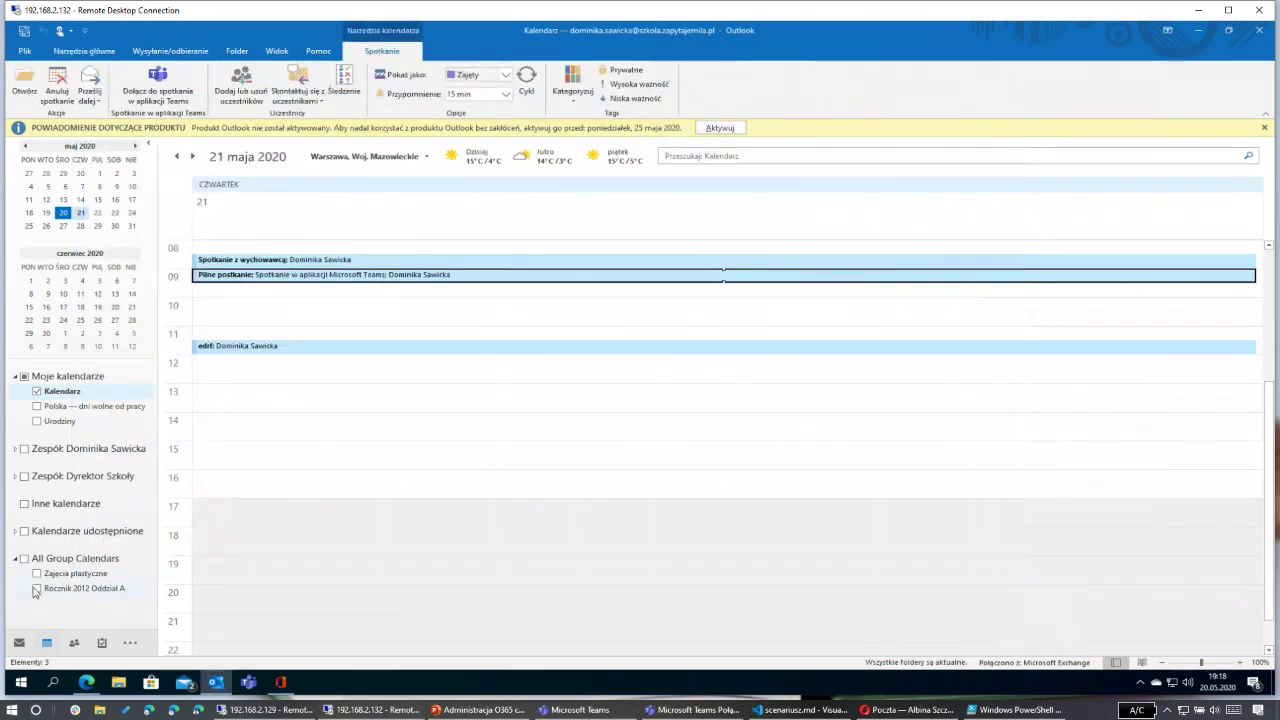
Step: Show the Rocznik 2012 Oddział A calendar and the colleague's shared calendar
{"action": "left_click", "coordinate": [37, 589]}
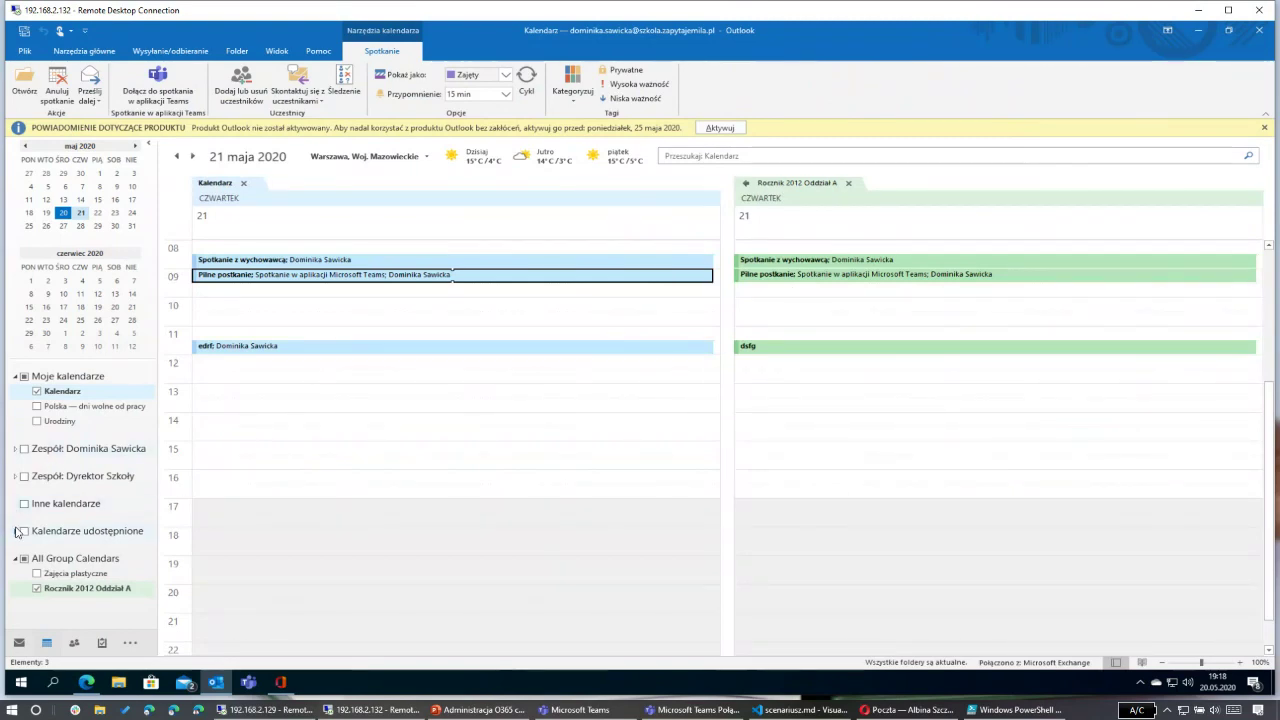
{"action": "left_click", "coordinate": [15, 531]}
{"action": "left_click", "coordinate": [37, 547]}
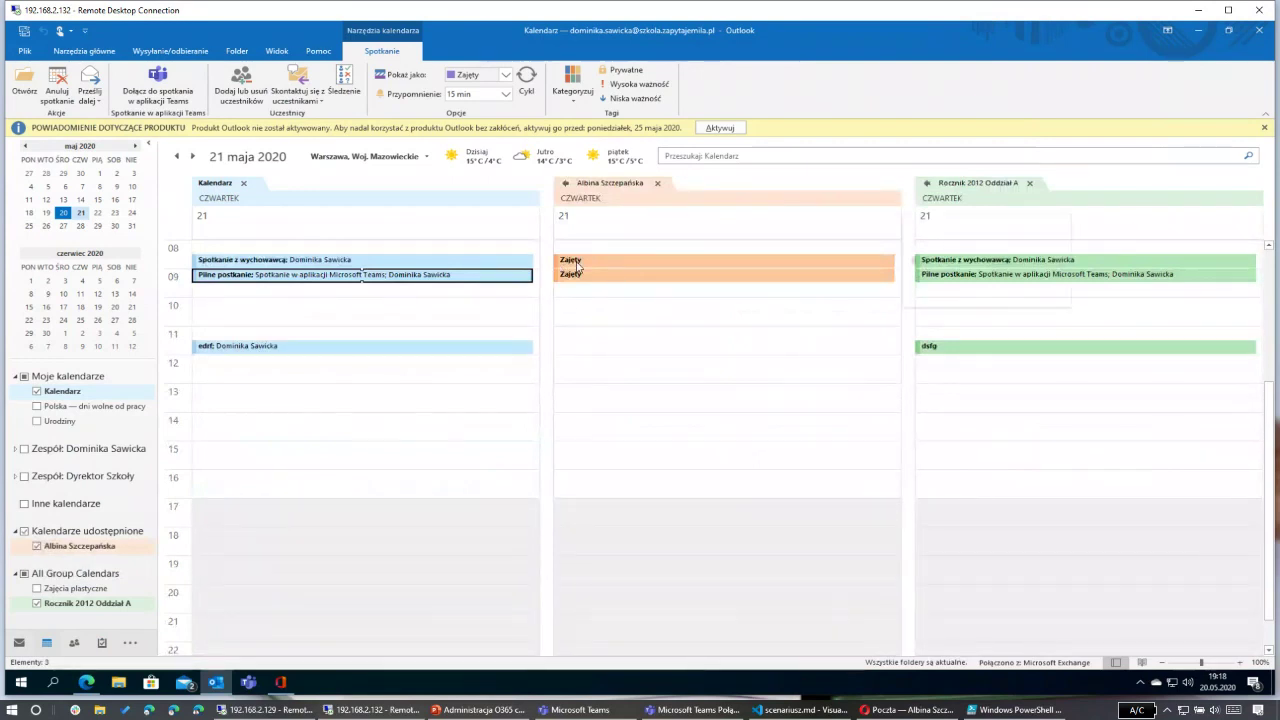
Step: Request access to the colleague's calendar, sharing yours with Ograniczone szczegóły
{"action": "double_click", "coordinate": [600, 265]}
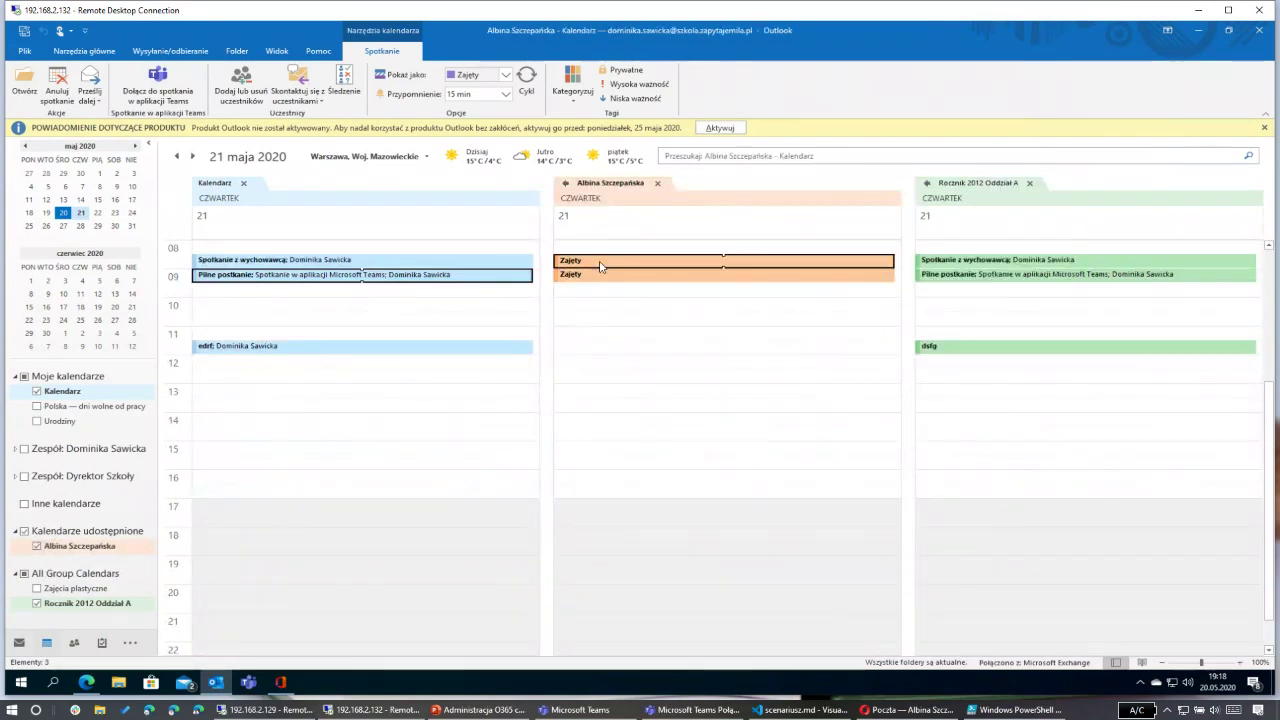
{"action": "left_click", "coordinate": [590, 388]}
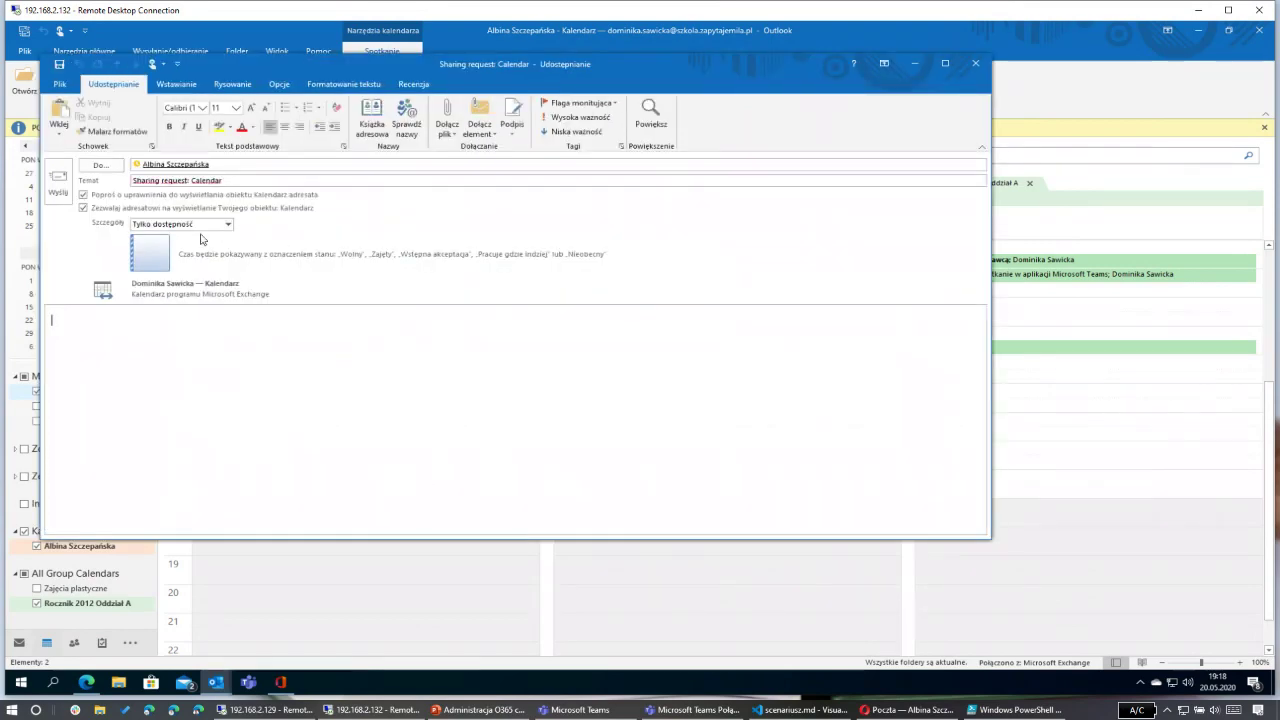
{"action": "left_click", "coordinate": [205, 225]}
{"action": "left_click", "coordinate": [194, 245]}
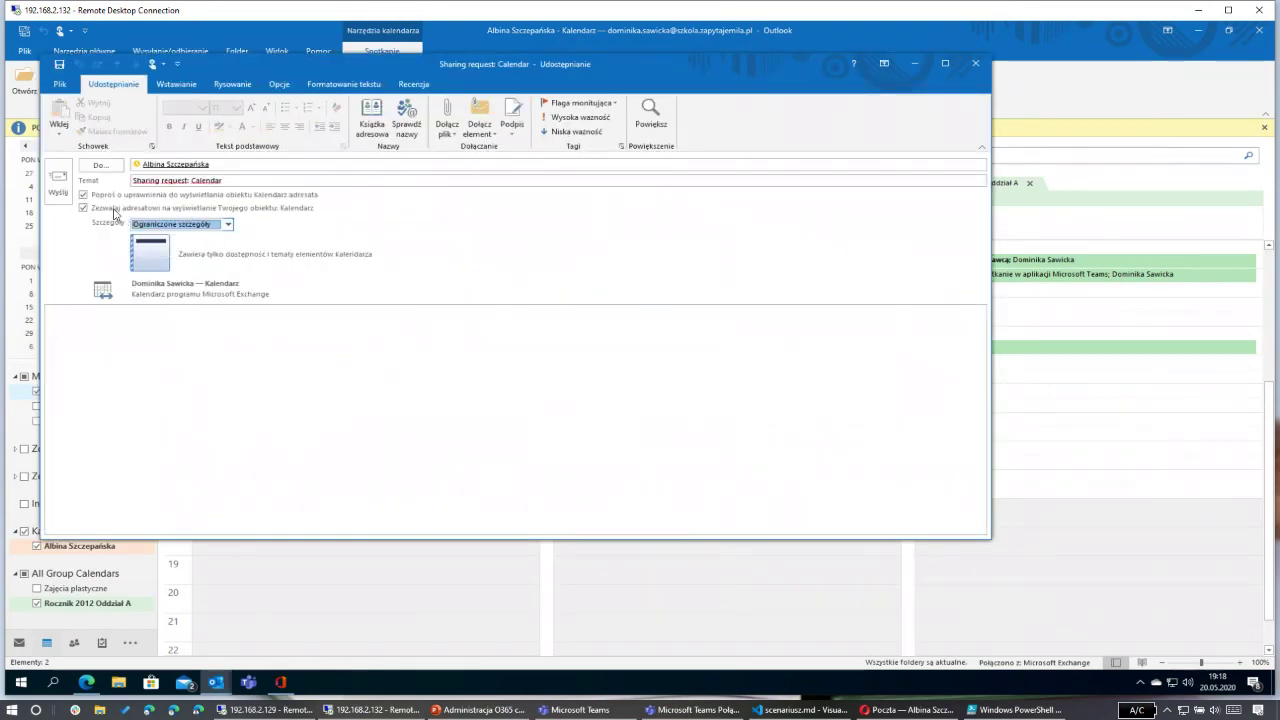
{"action": "left_click", "coordinate": [58, 182]}
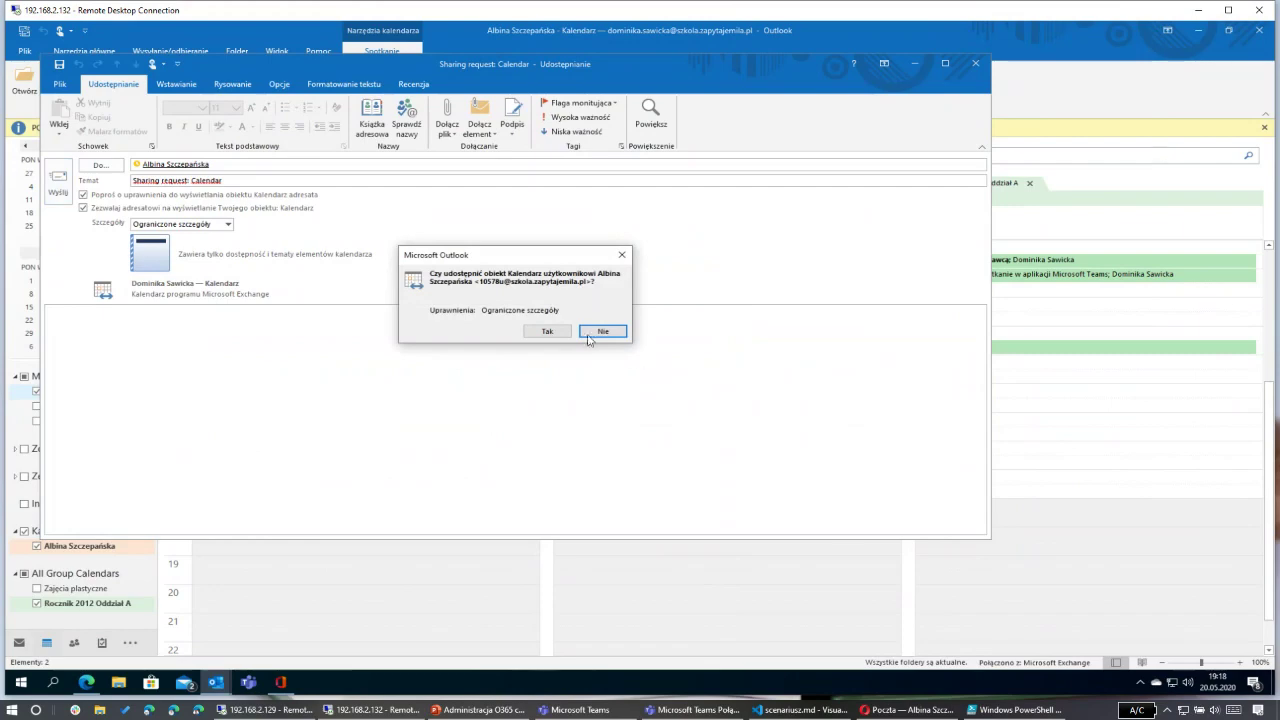
{"action": "left_click", "coordinate": [548, 331]}
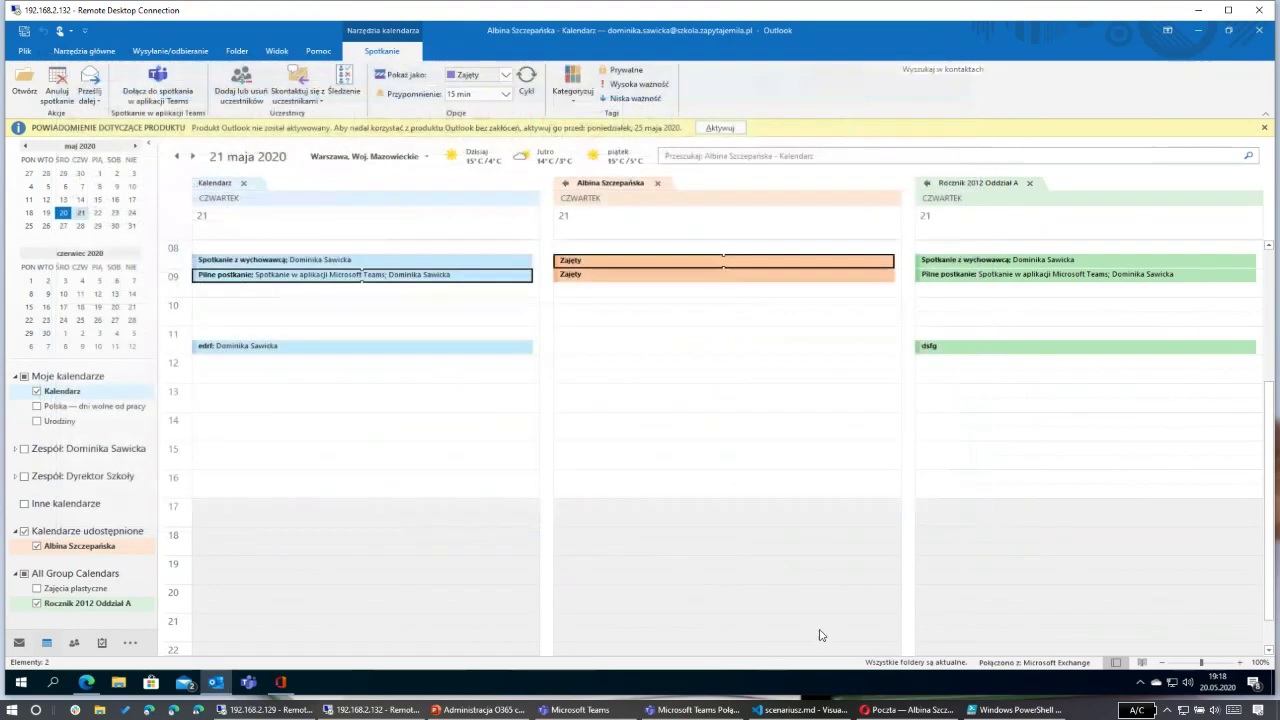
{"action": "left_click", "coordinate": [900, 710]}
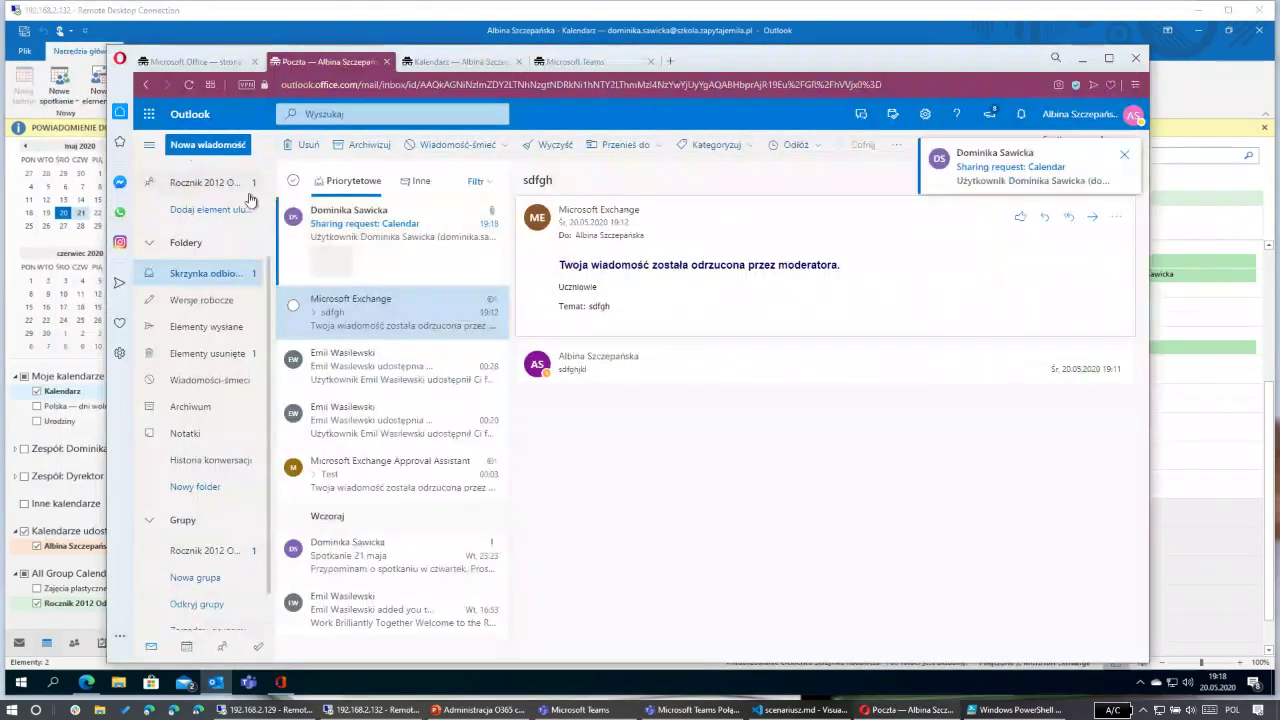
Step: Accept the 'Sharing request: Calendar' message with Zaakceptuj and minimize the browser
{"action": "left_click", "coordinate": [372, 240]}
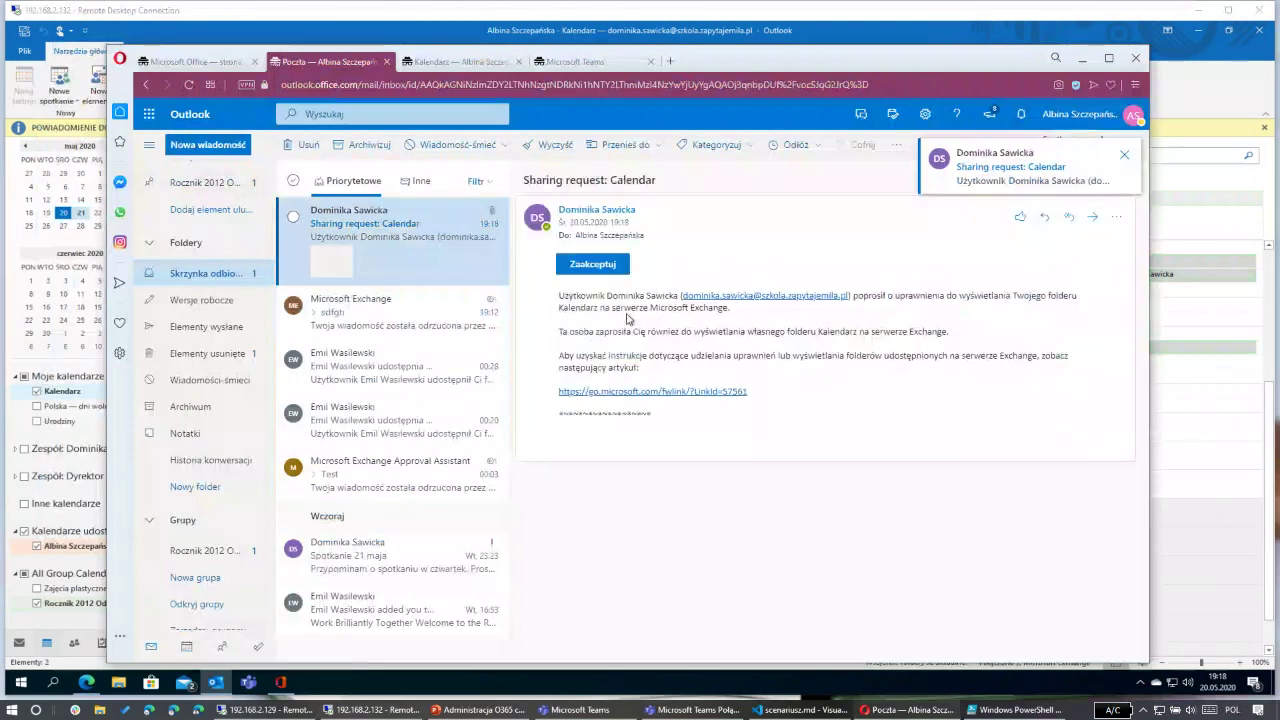
{"action": "left_click", "coordinate": [590, 265]}
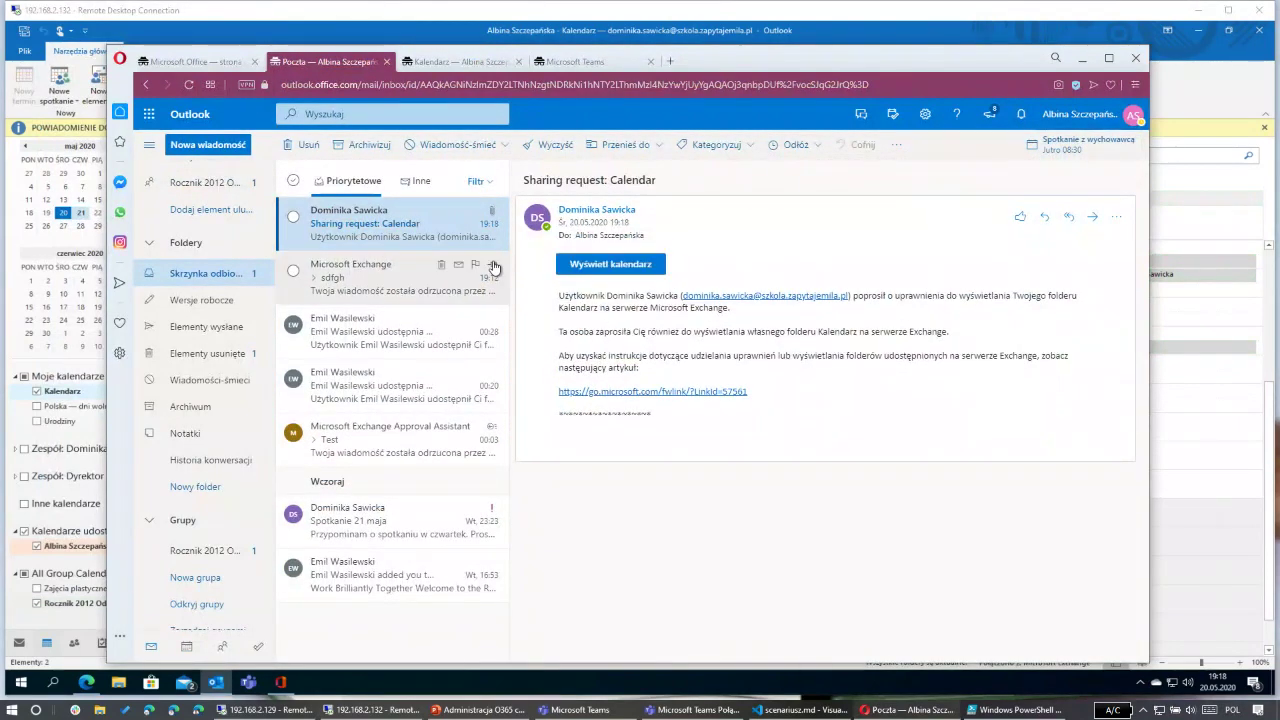
{"action": "left_click", "coordinate": [1083, 58]}
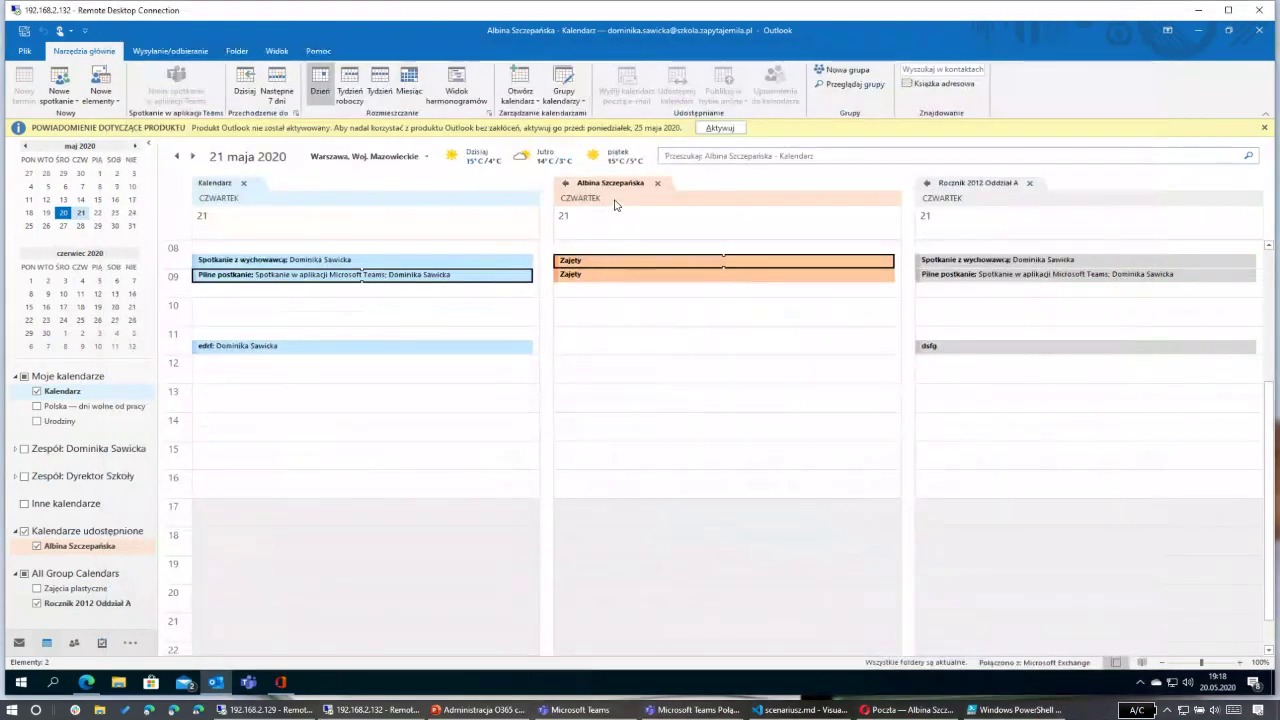
Step: Overlay the colleague's and Rocznik 2012 Oddział A calendars and show her calendar from the team list
{"action": "left_click", "coordinate": [38, 547]}
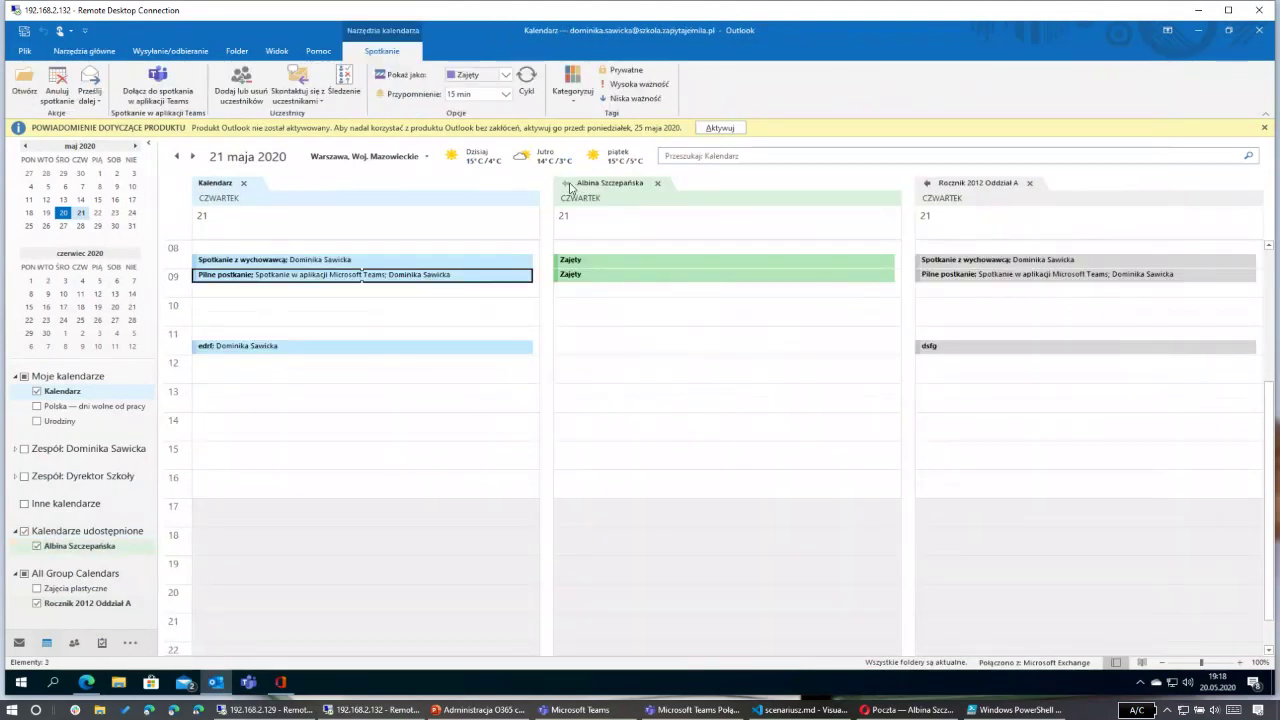
{"action": "left_click", "coordinate": [567, 184]}
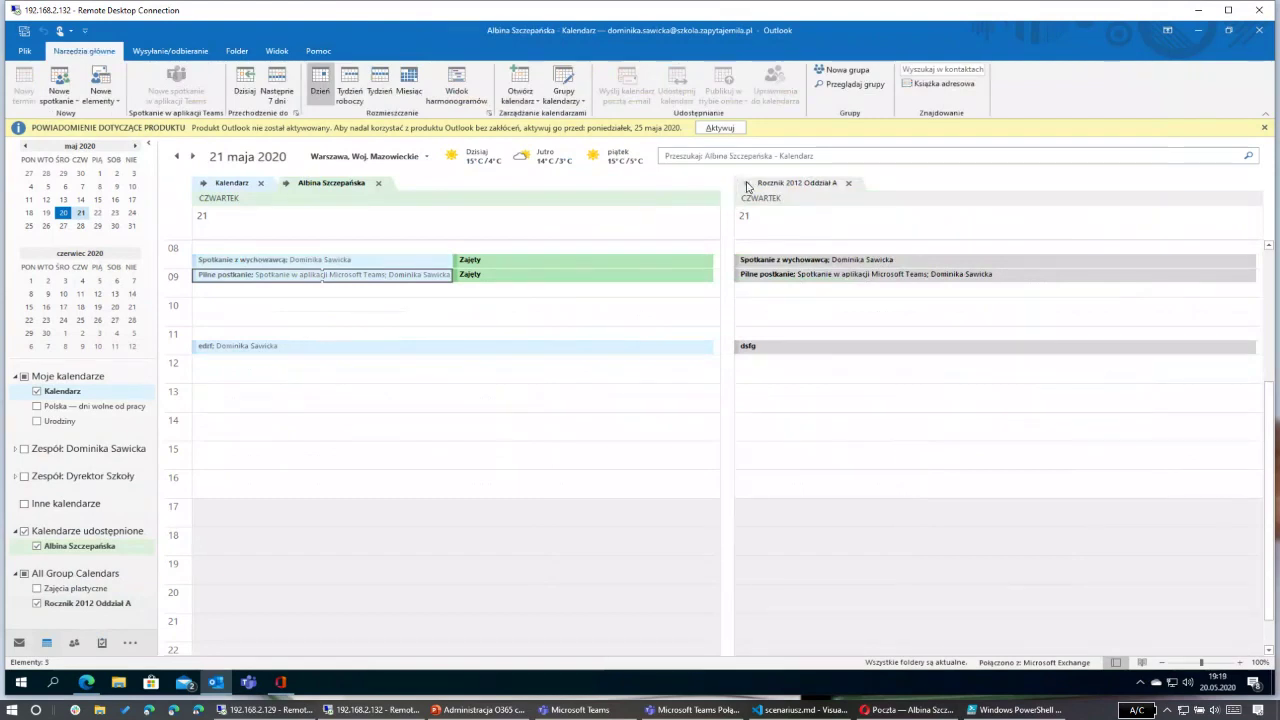
{"action": "left_click", "coordinate": [746, 184]}
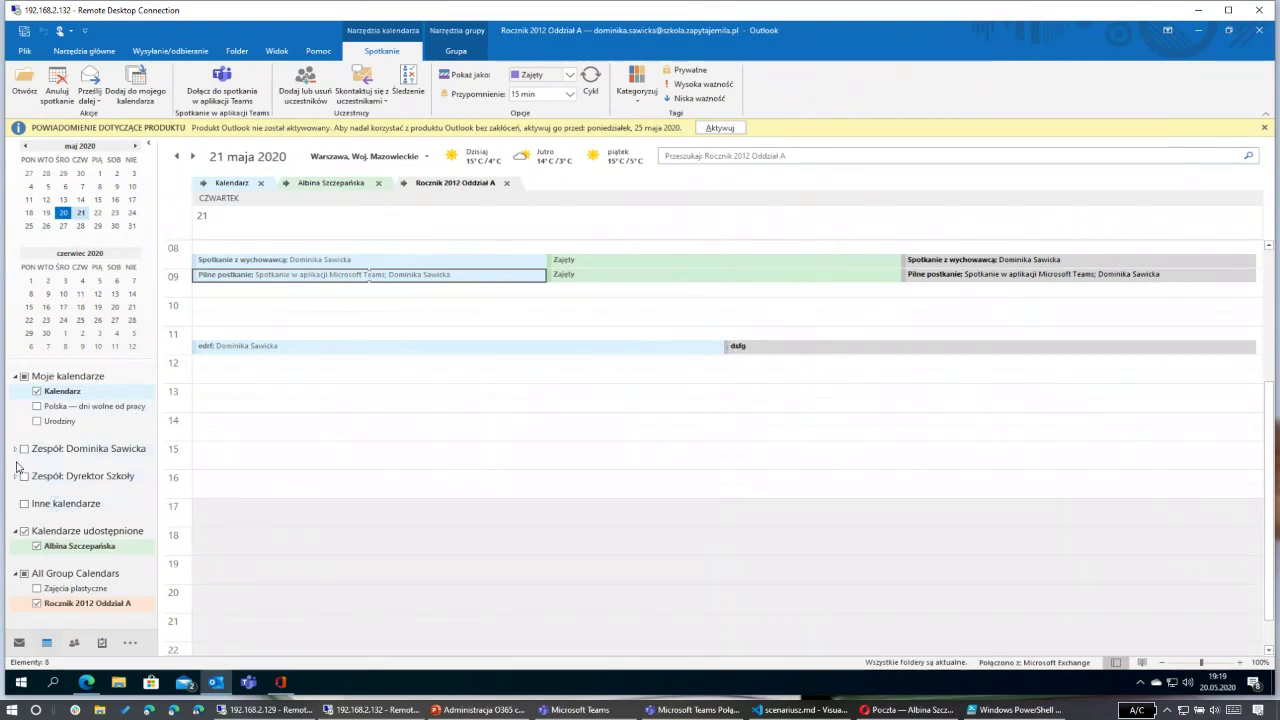
{"action": "left_click", "coordinate": [15, 449]}
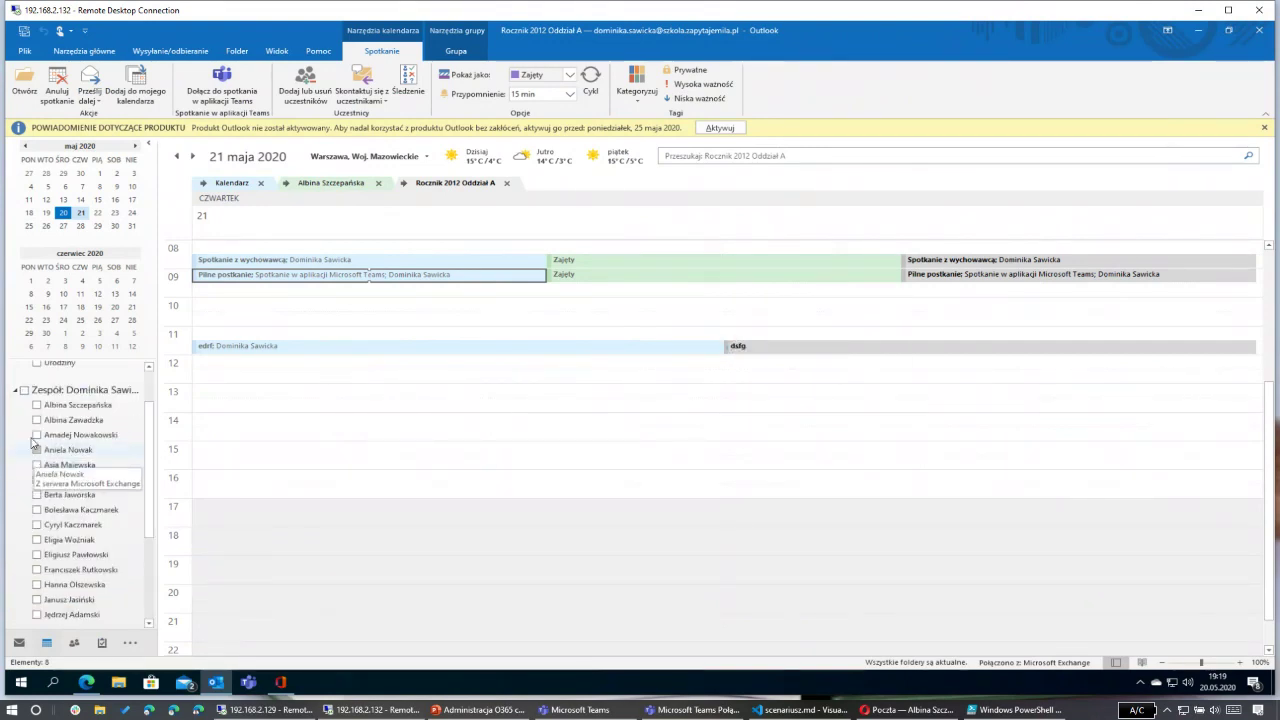
{"action": "left_click", "coordinate": [37, 404]}
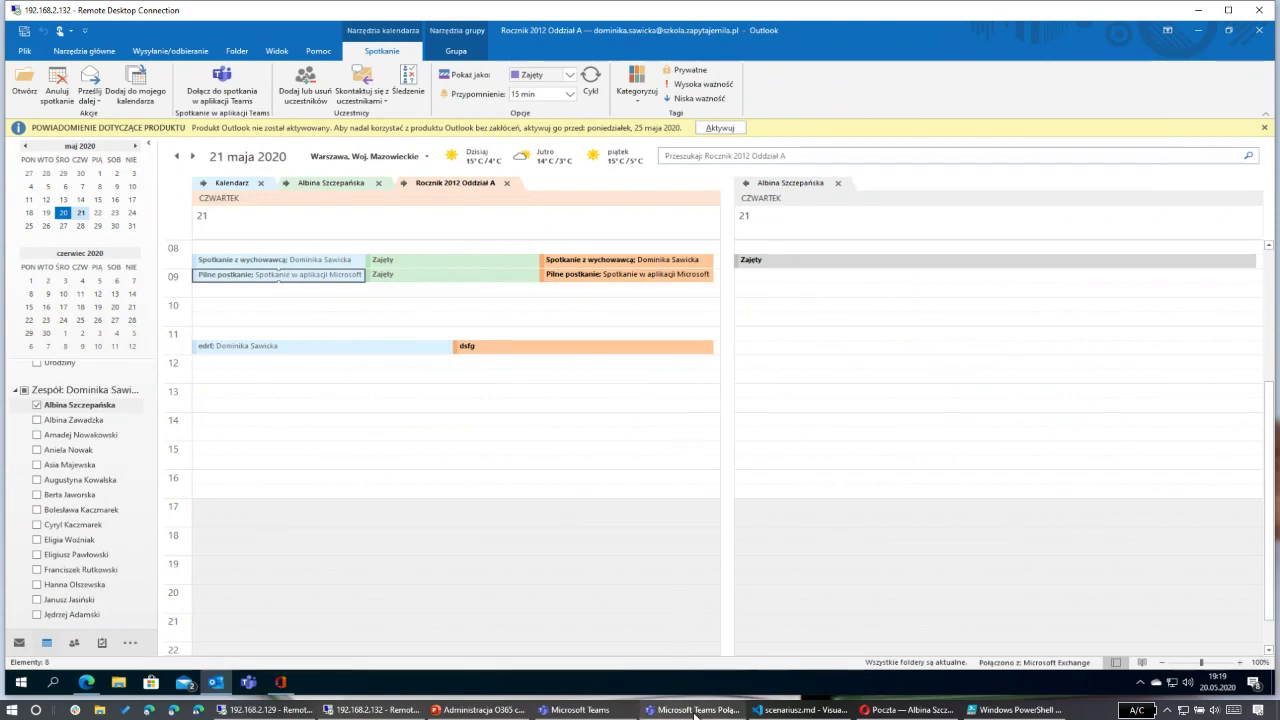
{"action": "mouse_move", "coordinate": [696, 716]}
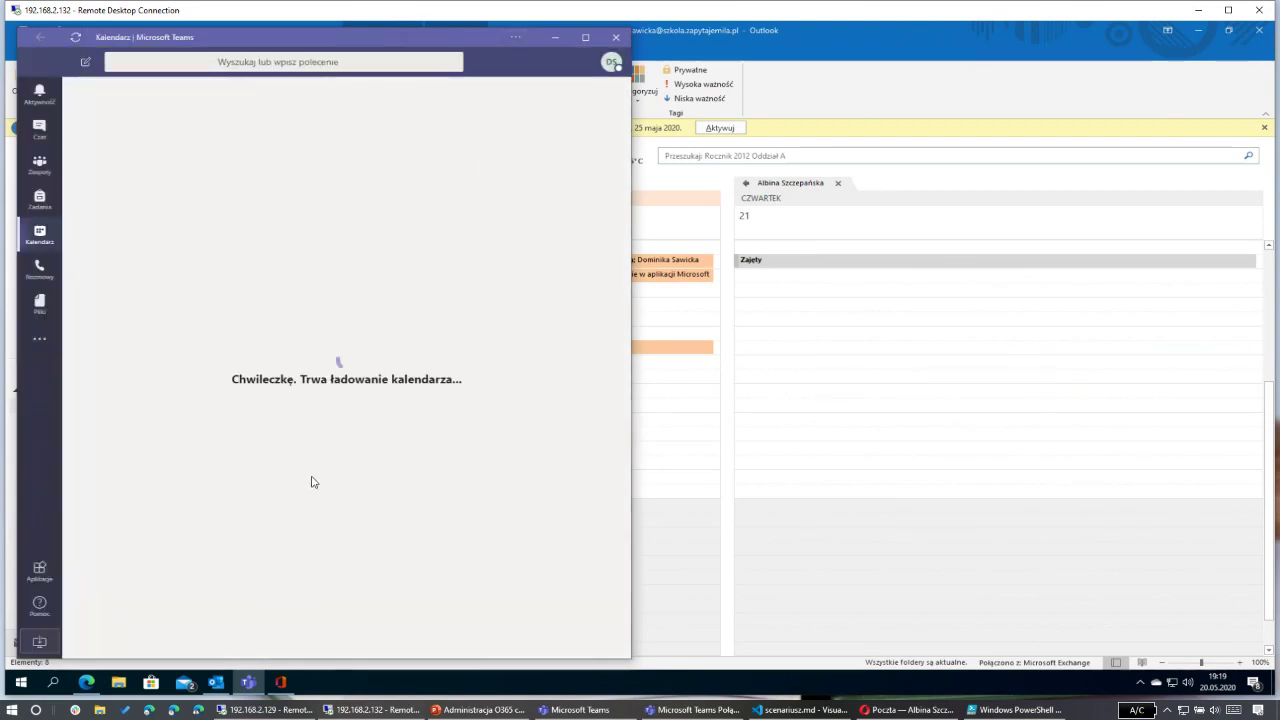
Step: Maximise Teams and open the Rada Pedagogiczna team tile from the teams grid
{"action": "left_click", "coordinate": [39, 168]}
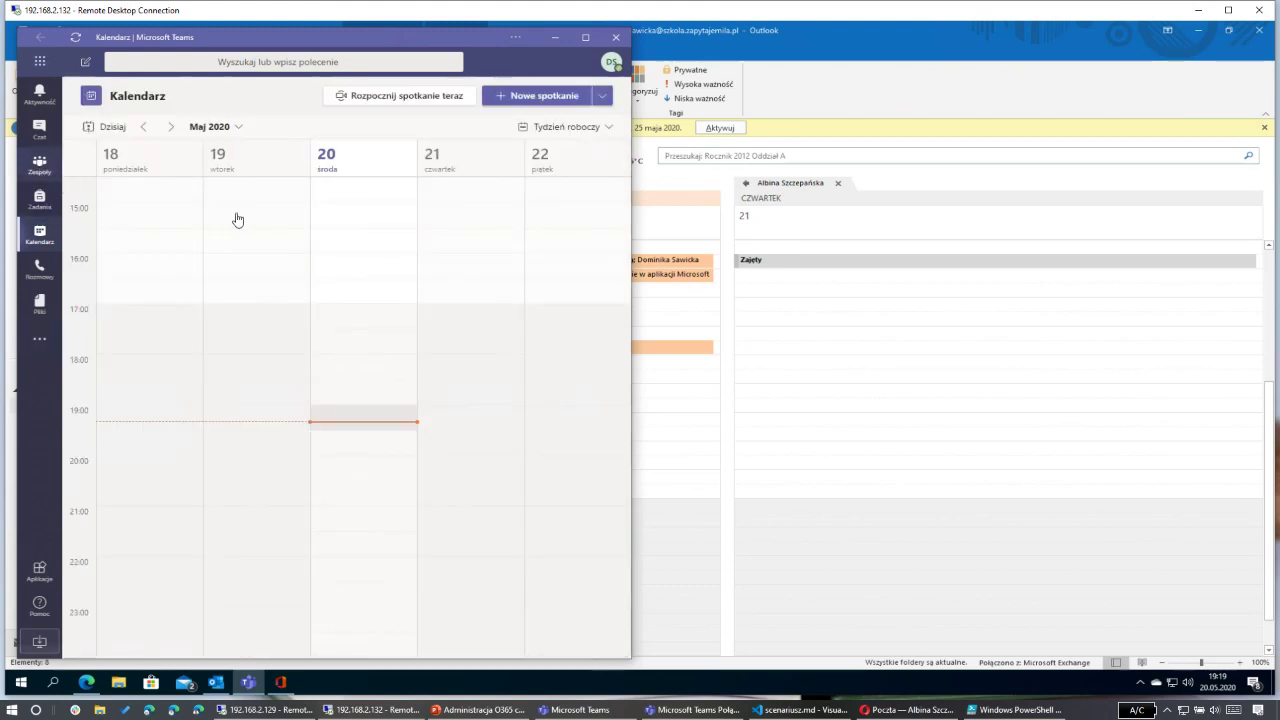
{"action": "left_click", "coordinate": [586, 38]}
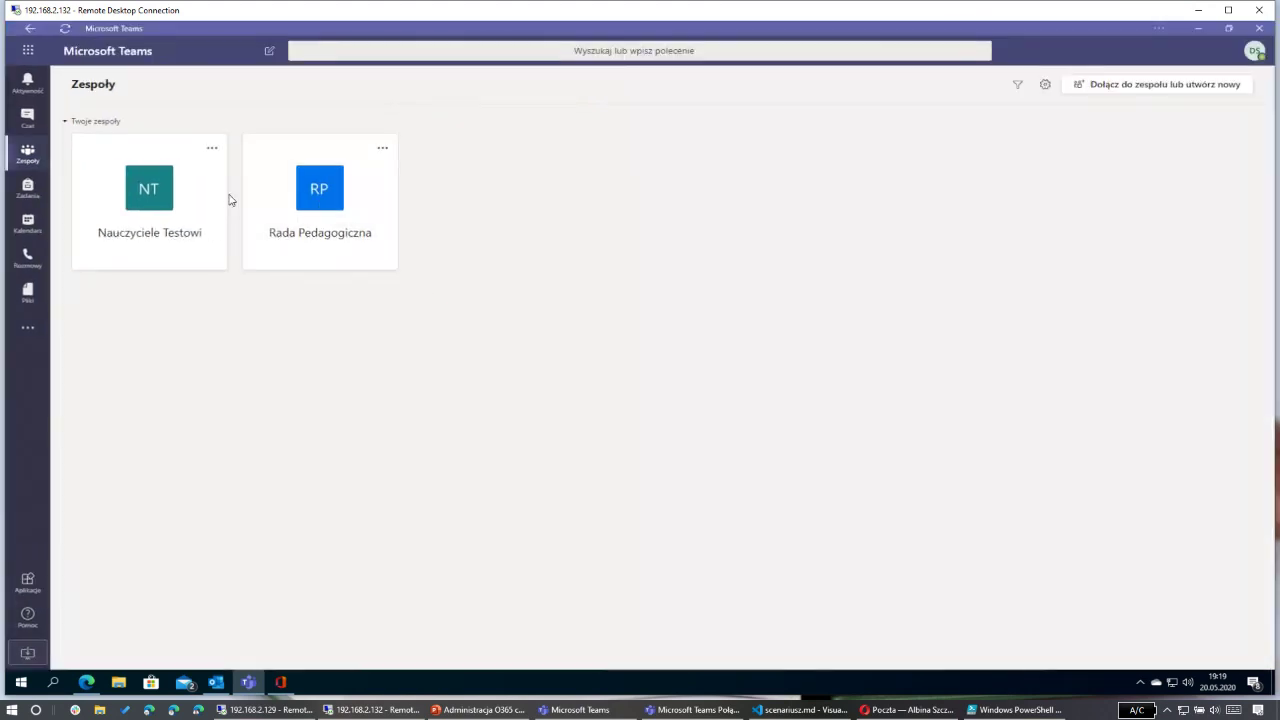
{"action": "left_click", "coordinate": [317, 197]}
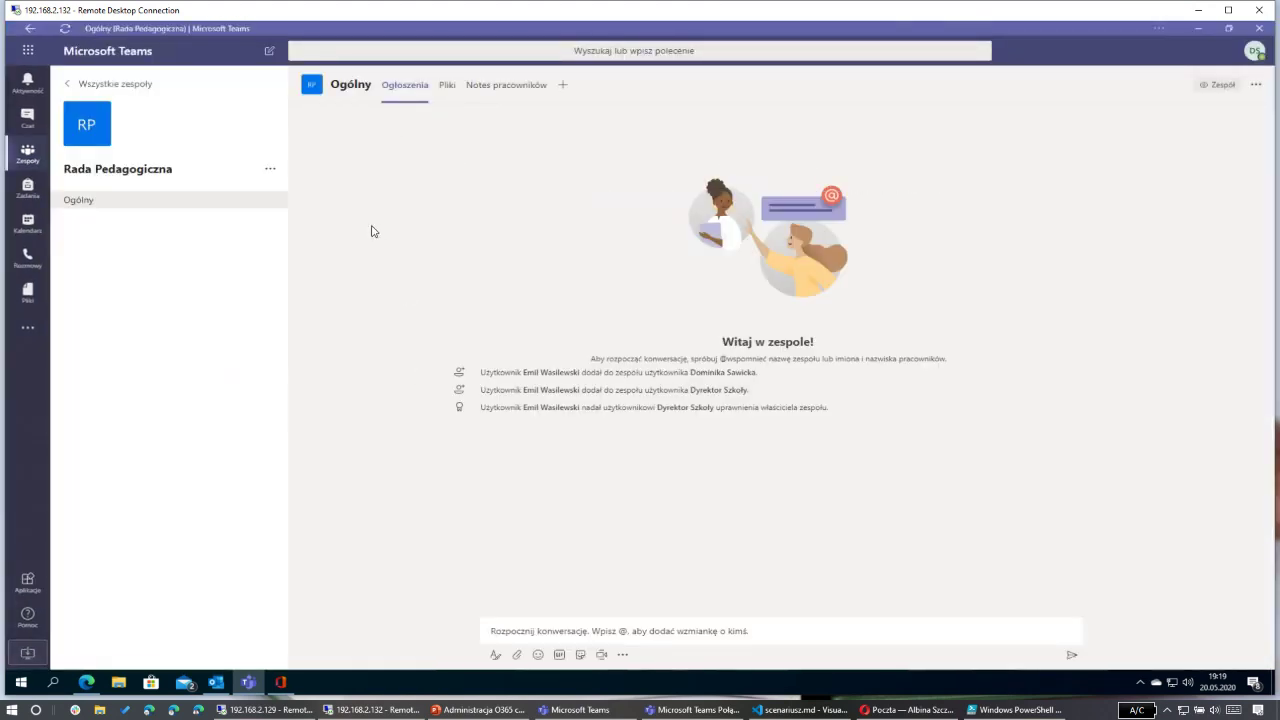
Step: Add the Who app, check its Nadchodzące spotkania tab, then view the Informacje page
{"action": "left_click", "coordinate": [27, 335]}
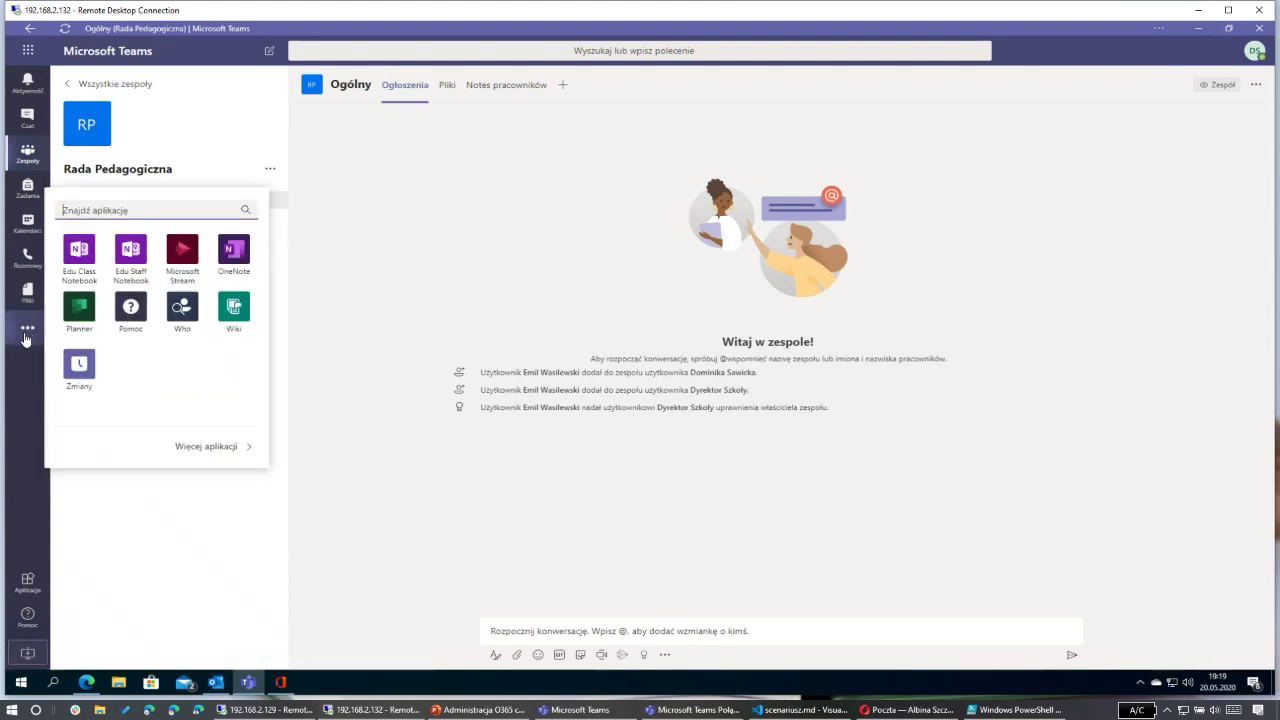
{"action": "left_click", "coordinate": [181, 336]}
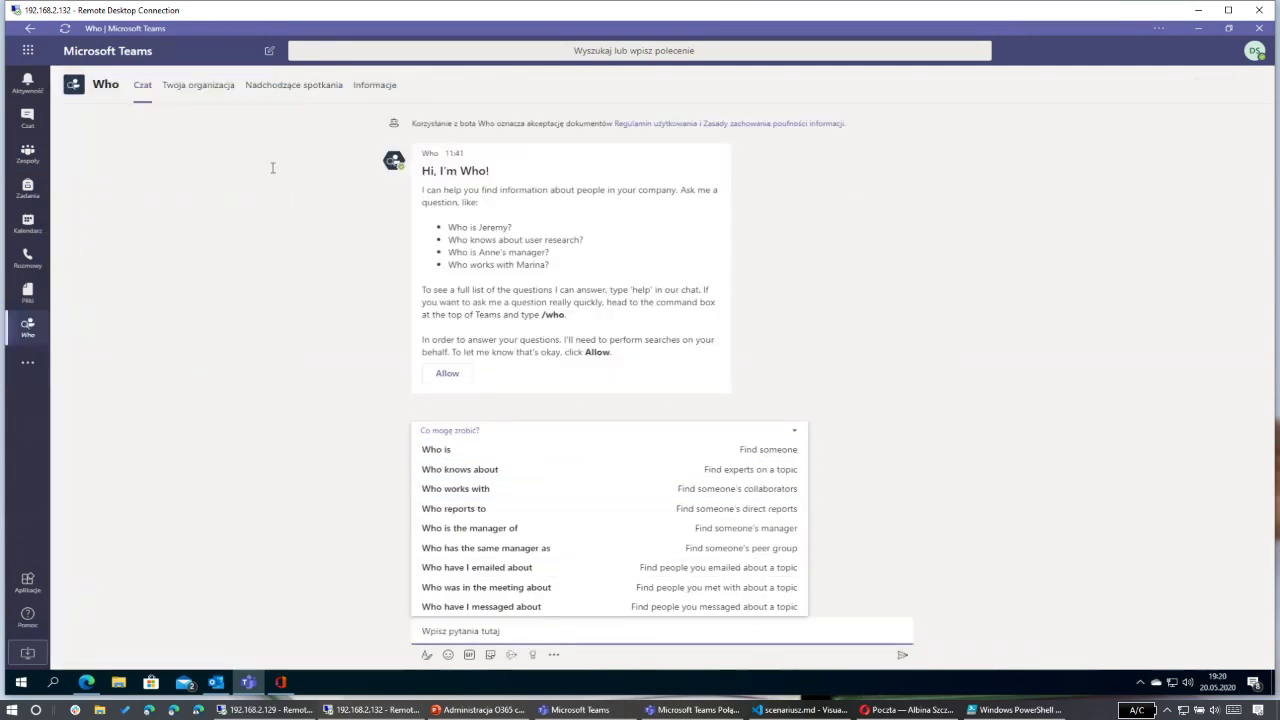
{"action": "left_click", "coordinate": [264, 88]}
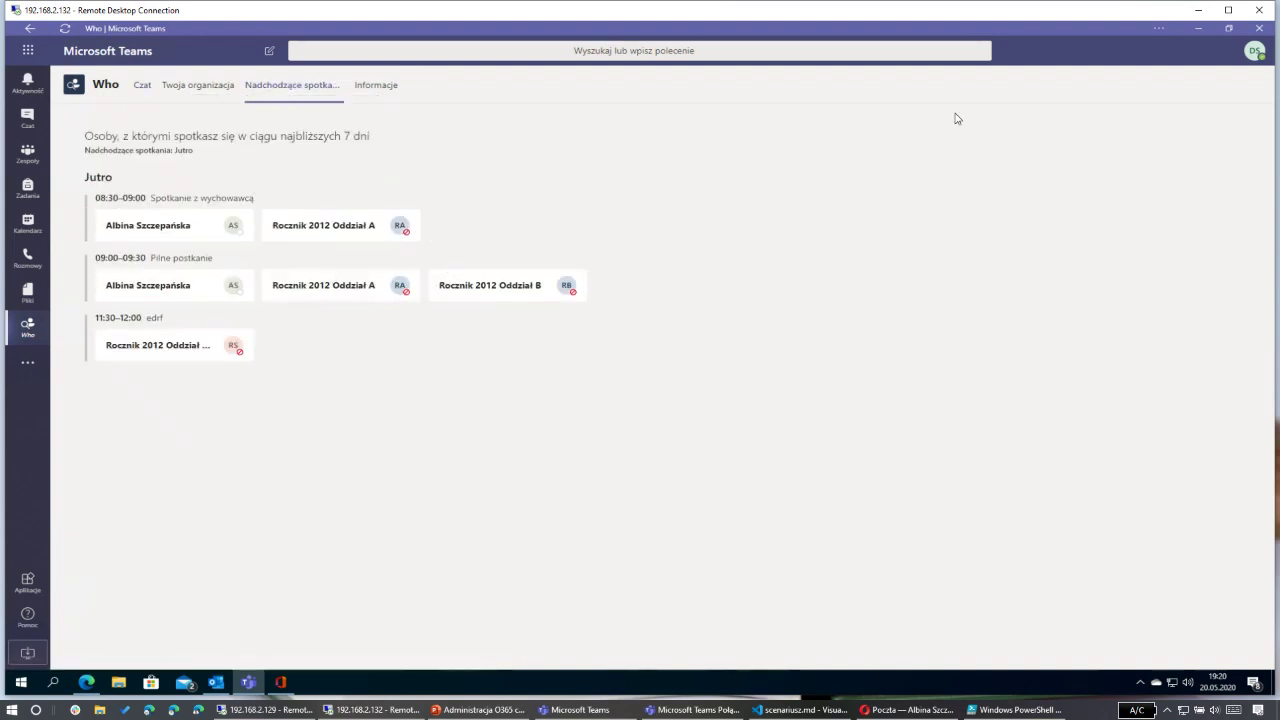
{"action": "left_click", "coordinate": [1255, 52]}
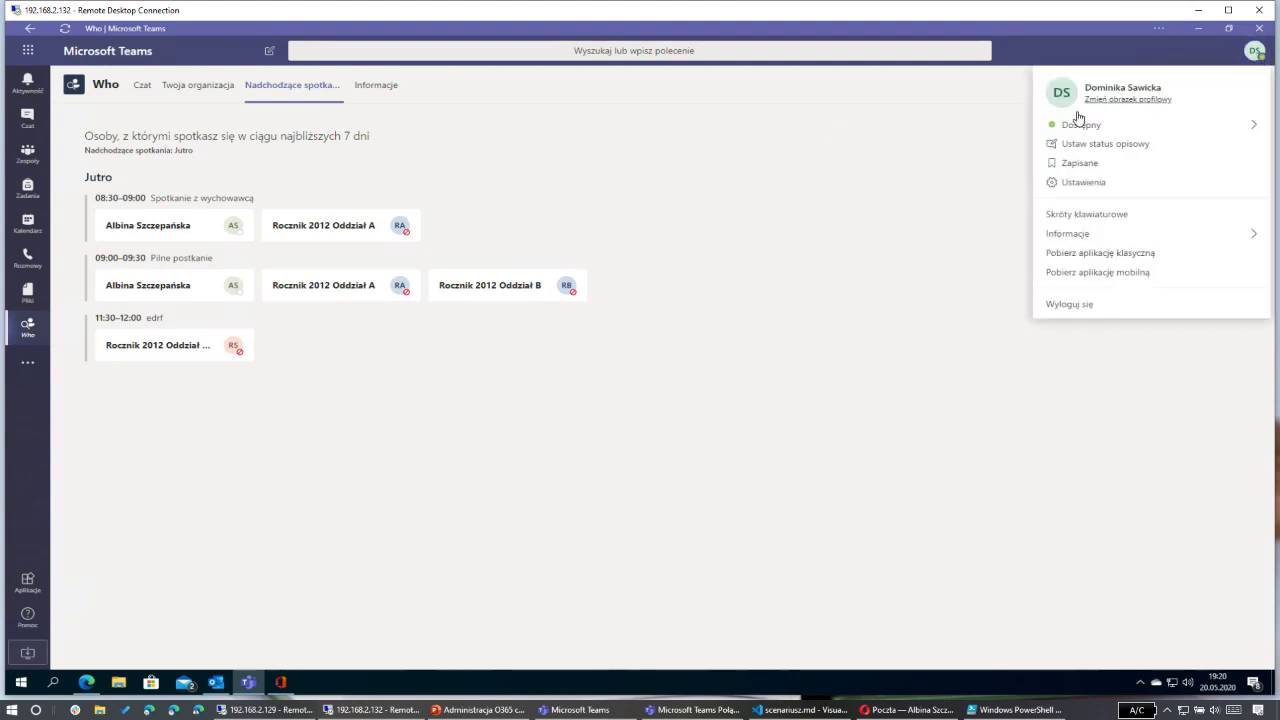
{"action": "left_click", "coordinate": [794, 138]}
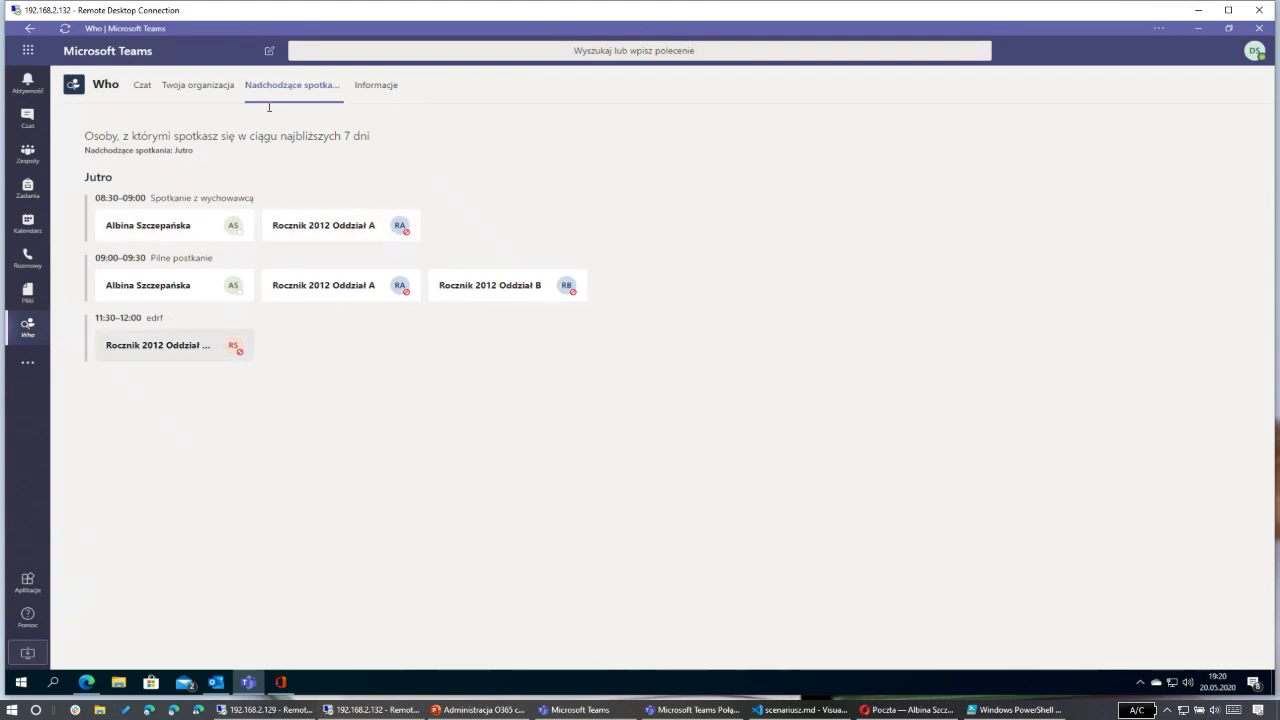
{"action": "left_click", "coordinate": [372, 94]}
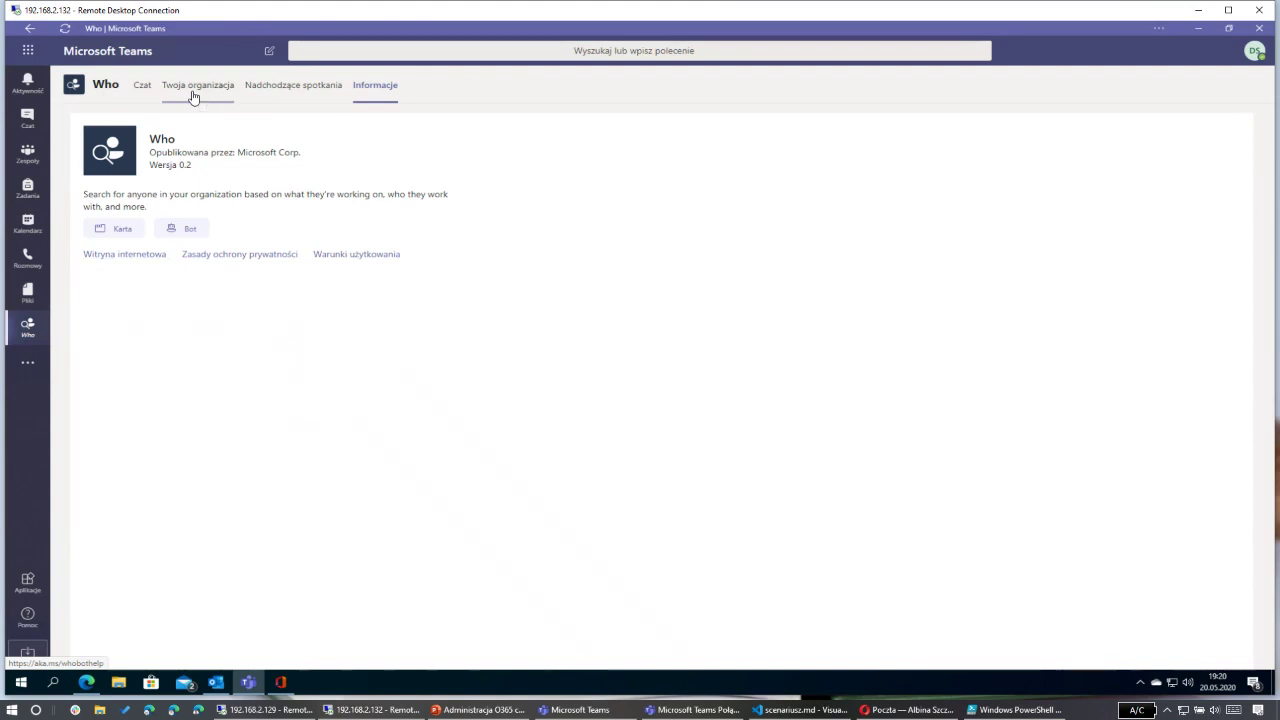
Step: Show Twoja organizacja in Who and navigate from the director to a teacher's direct report
{"action": "left_click", "coordinate": [193, 97]}
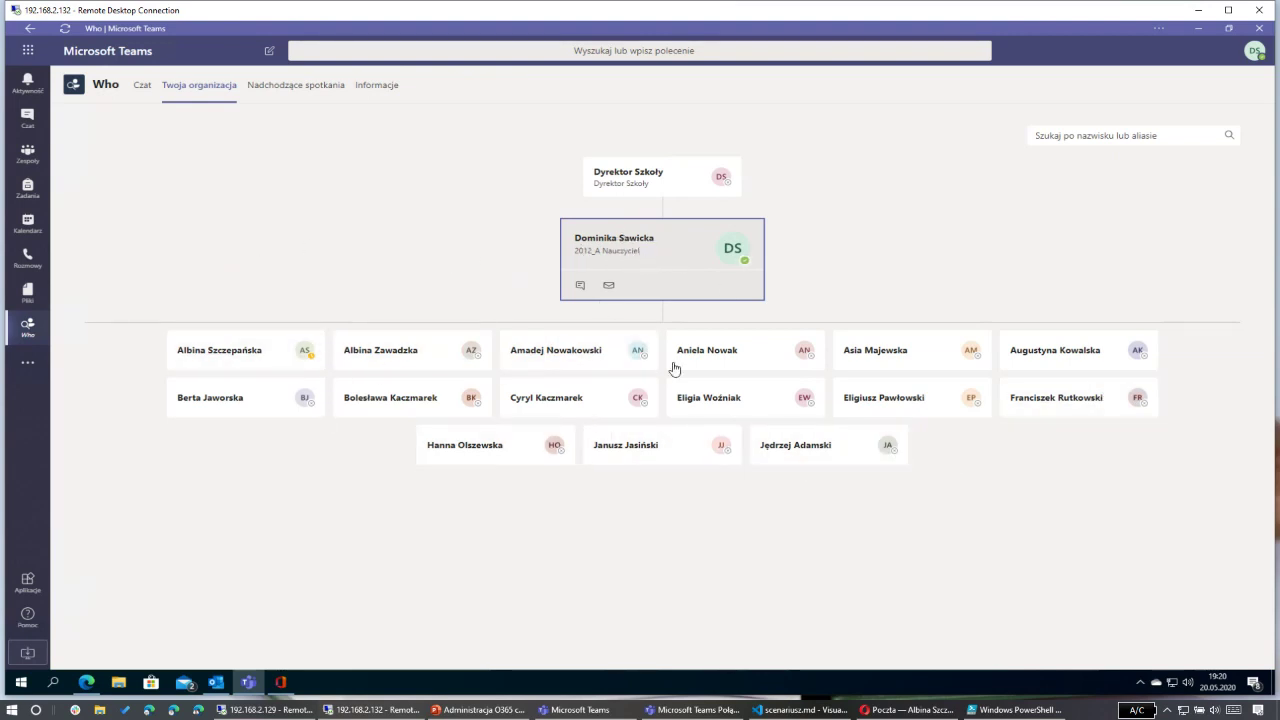
{"action": "mouse_move", "coordinate": [618, 432]}
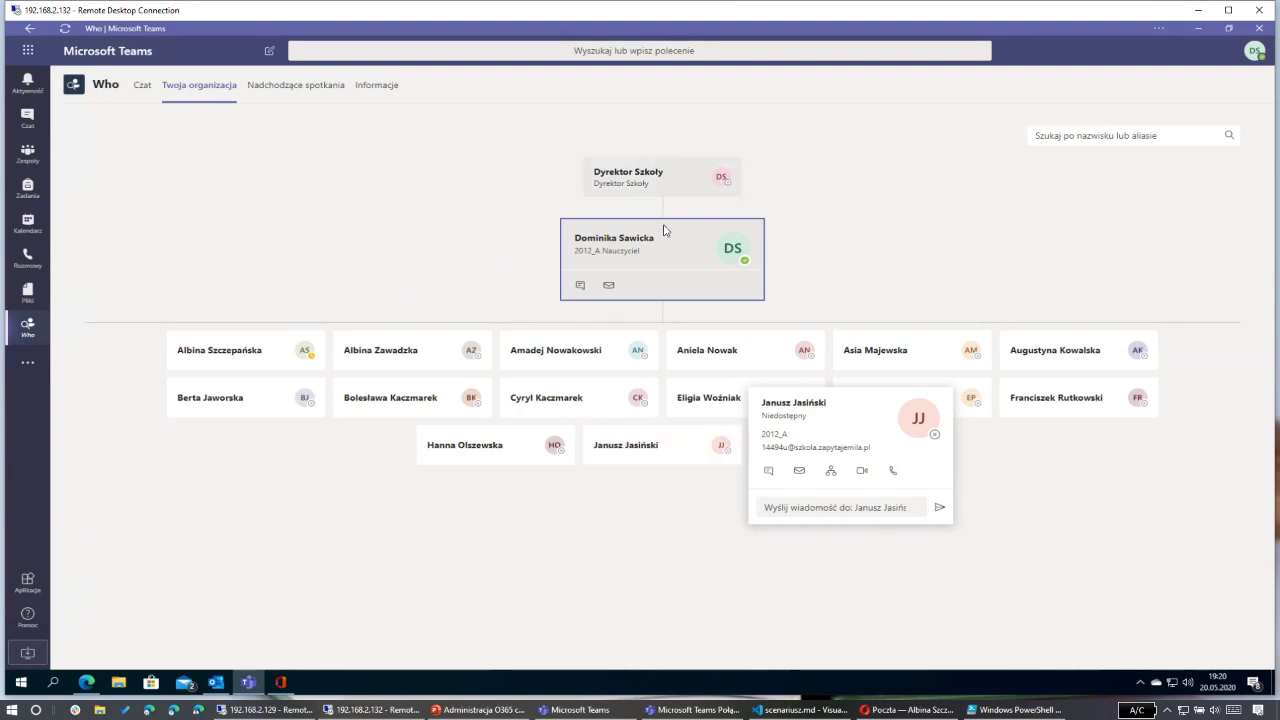
{"action": "mouse_move", "coordinate": [649, 178]}
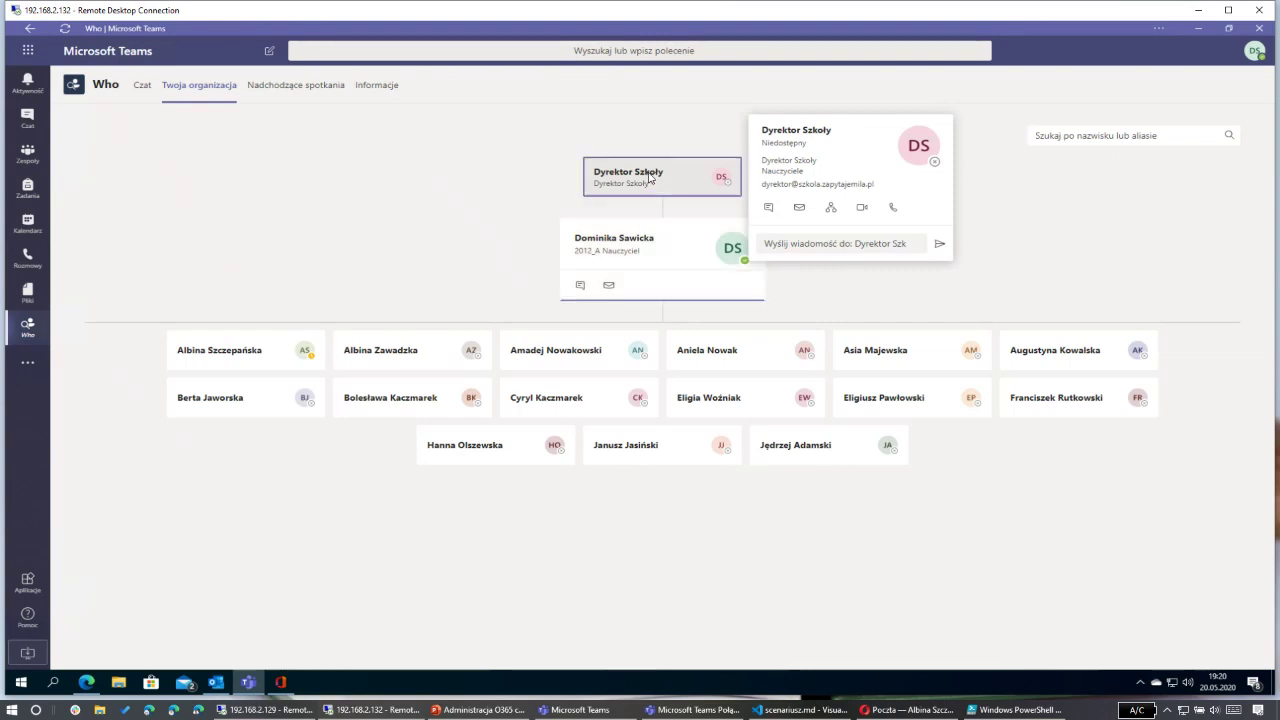
{"action": "left_click", "coordinate": [649, 178]}
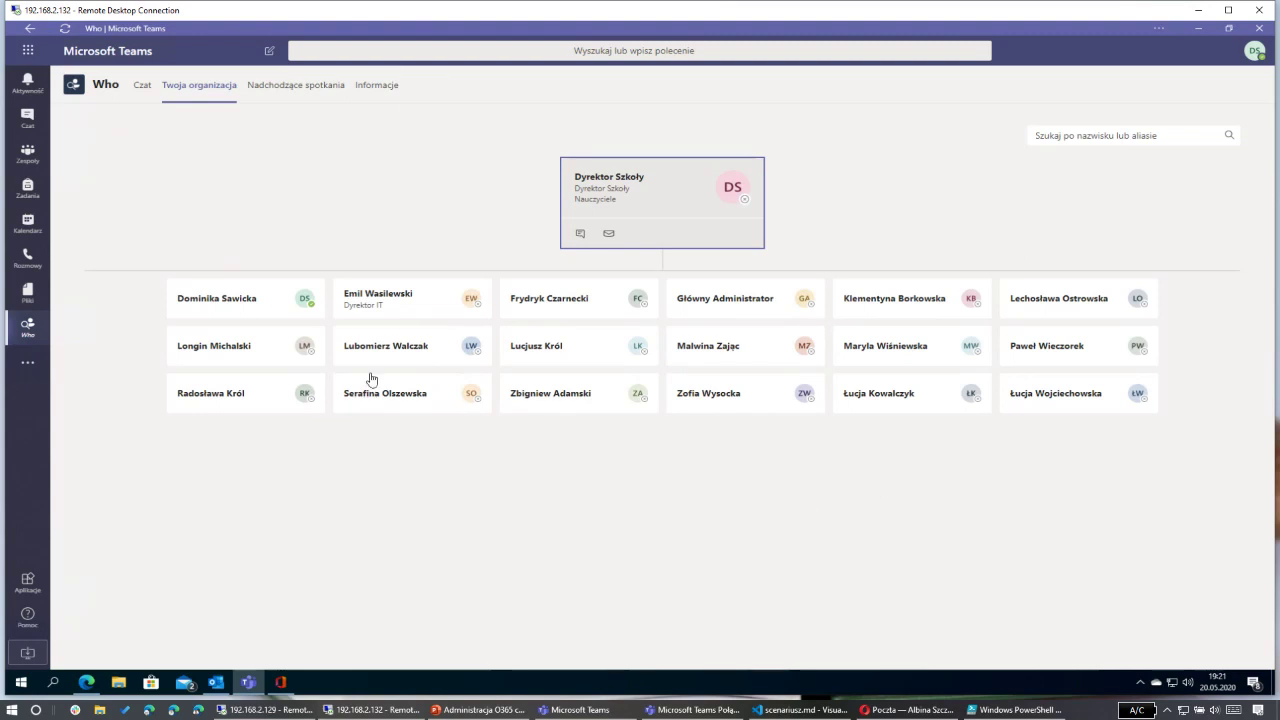
{"action": "left_click", "coordinate": [248, 353]}
{"action": "mouse_move", "coordinate": [617, 354]}
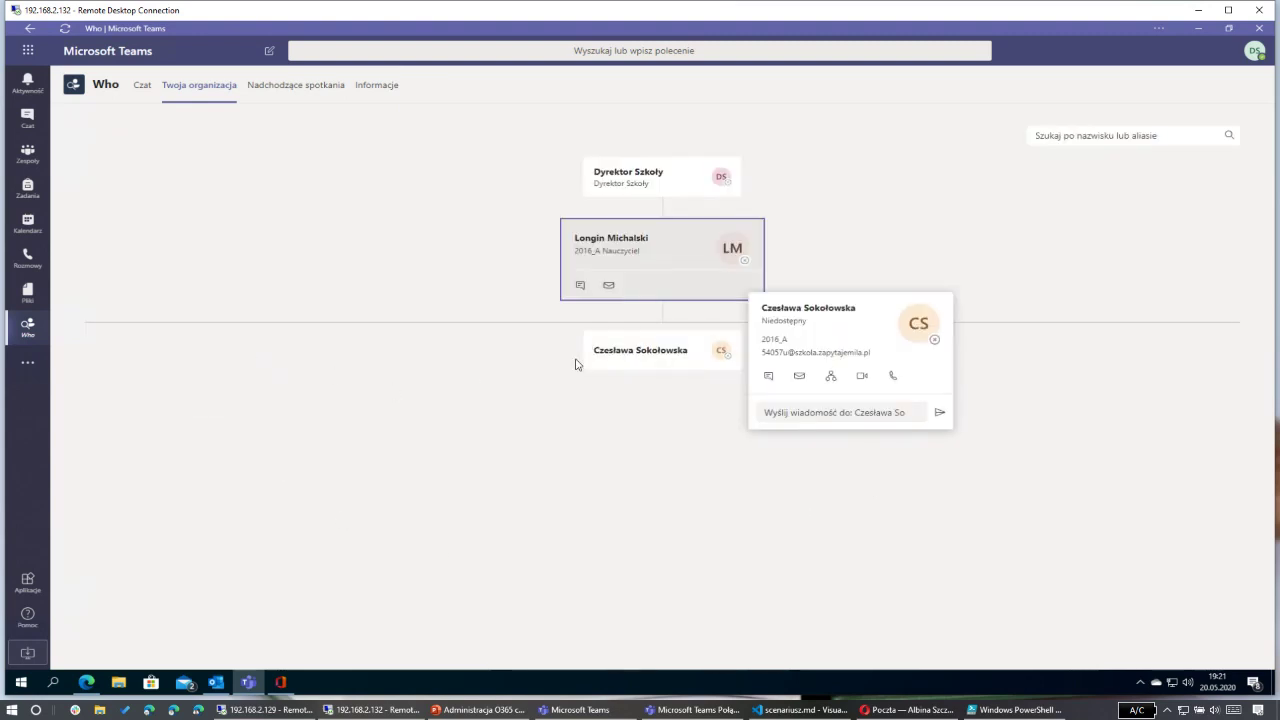
{"action": "left_click", "coordinate": [648, 357]}
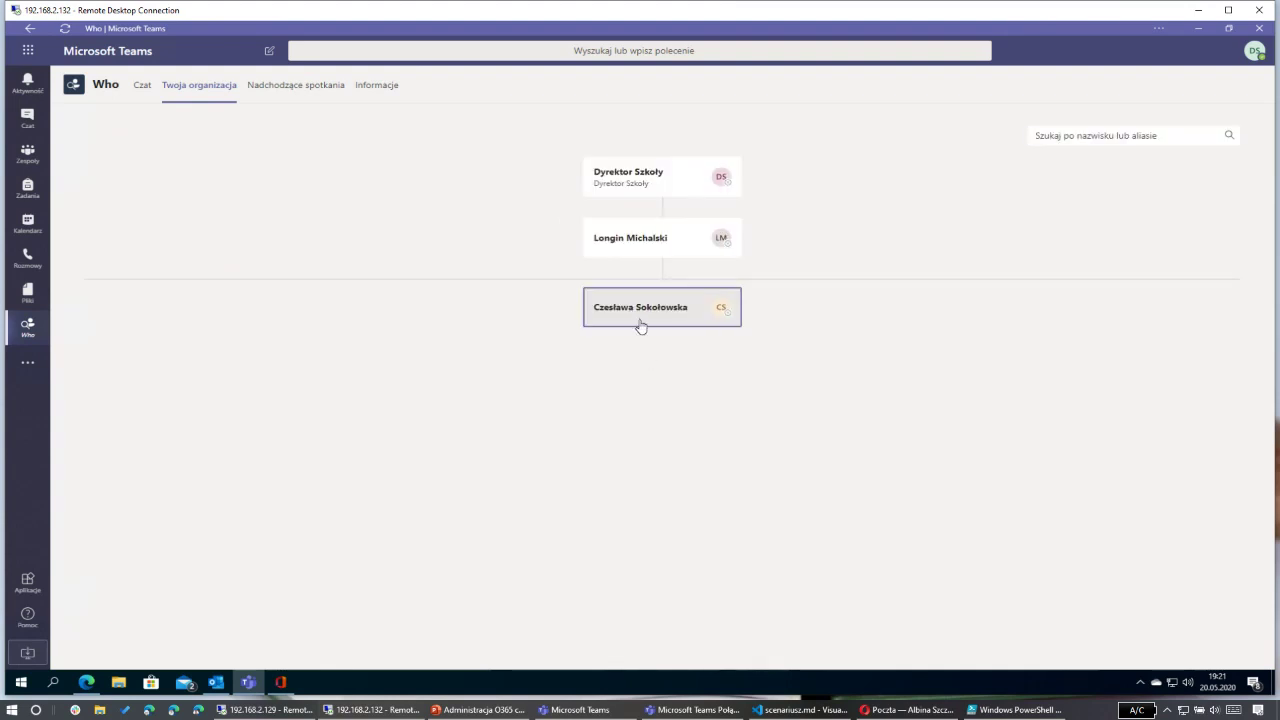
{"action": "mouse_move", "coordinate": [643, 318]}
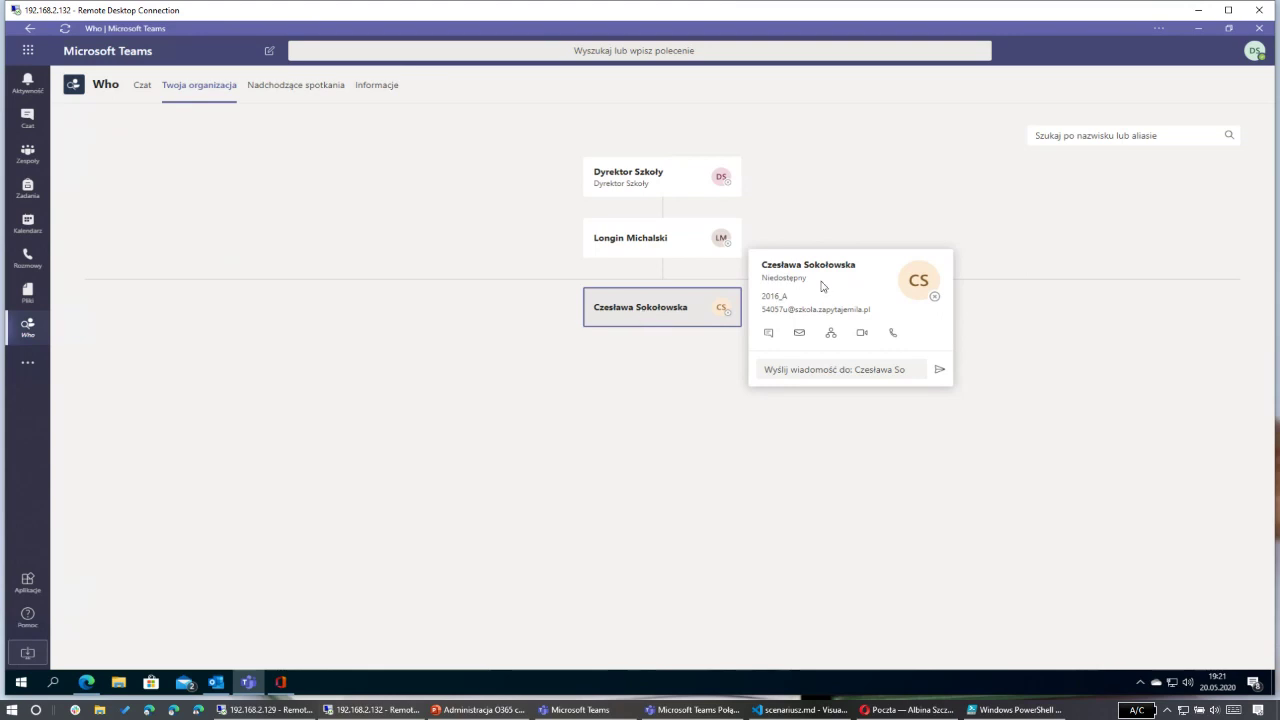
Step: Select the class 2016_A text, move back up to the director, and switch to 192.168.2.129
{"action": "left_click_drag", "start_coordinate": [766, 296], "coordinate": [805, 303]}
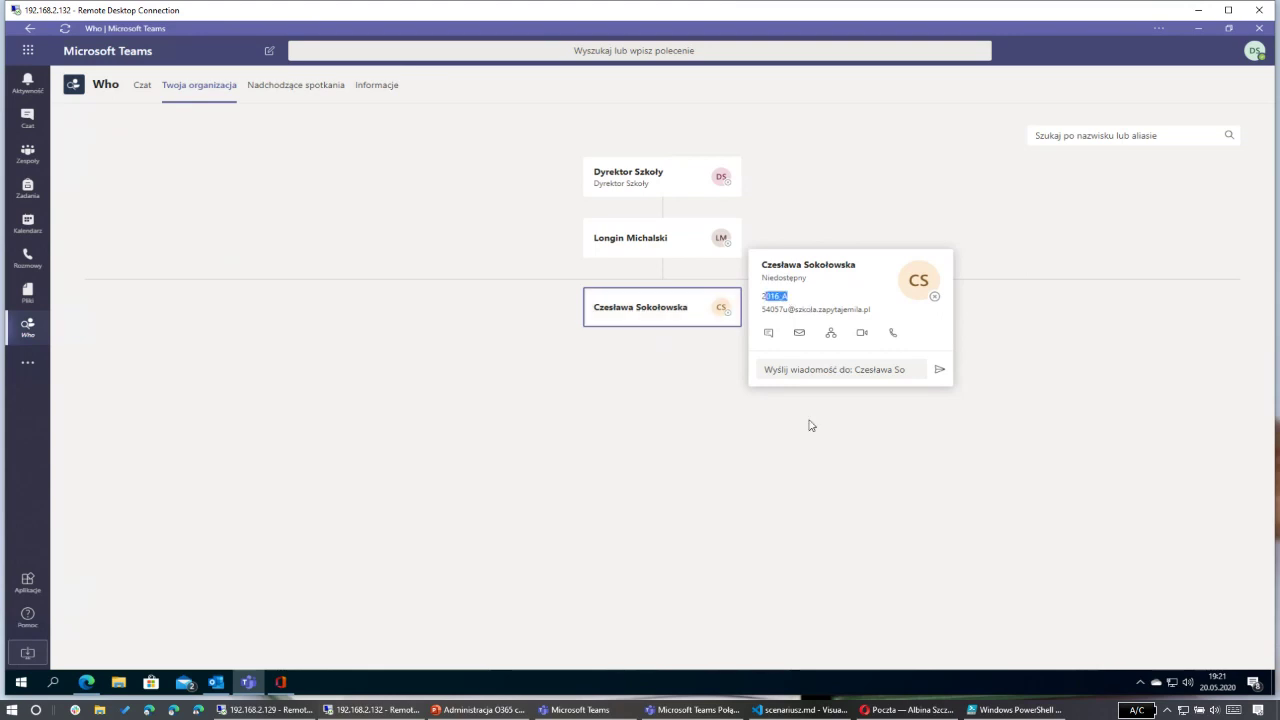
{"action": "left_click", "coordinate": [631, 240]}
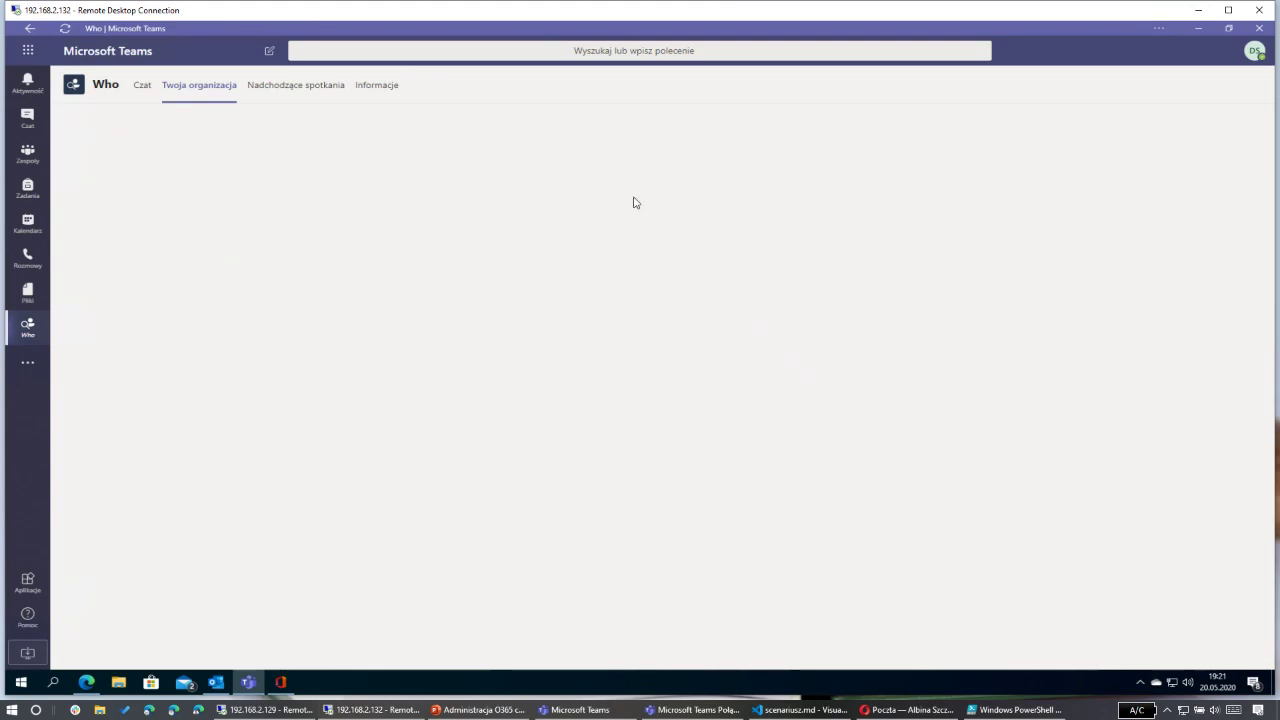
{"action": "left_click", "coordinate": [649, 183]}
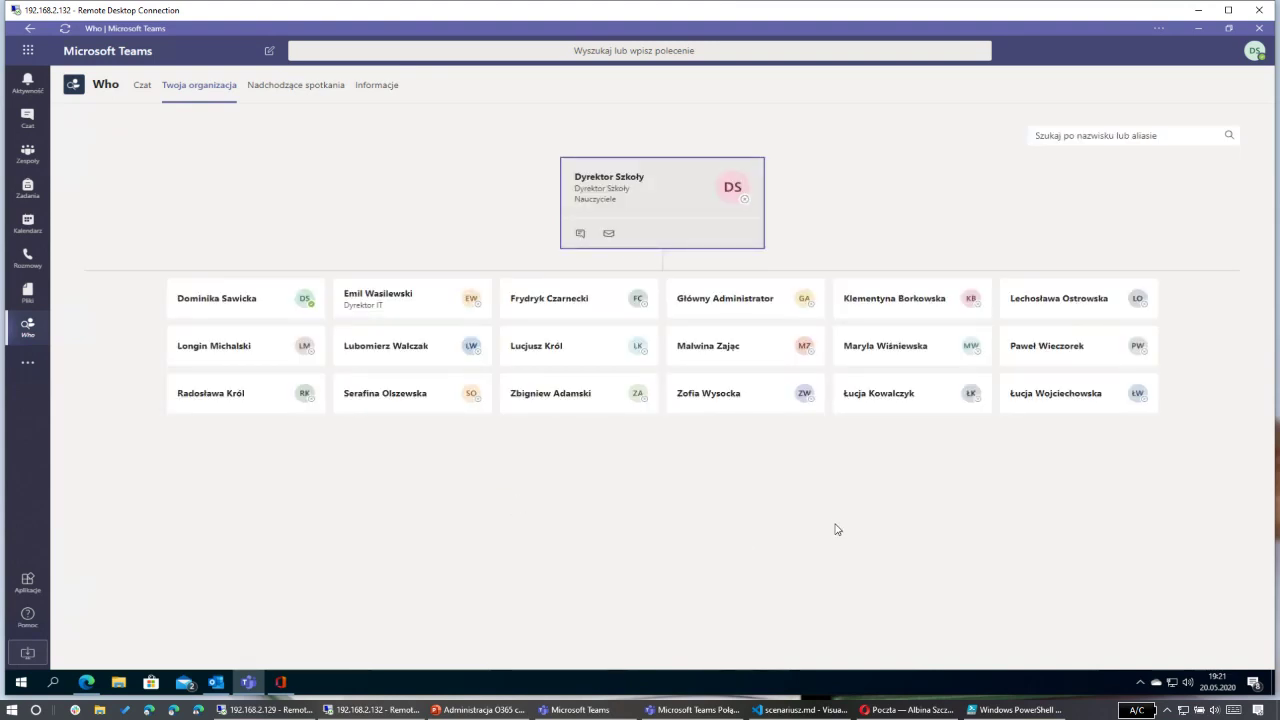
{"action": "mouse_move", "coordinate": [300, 312]}
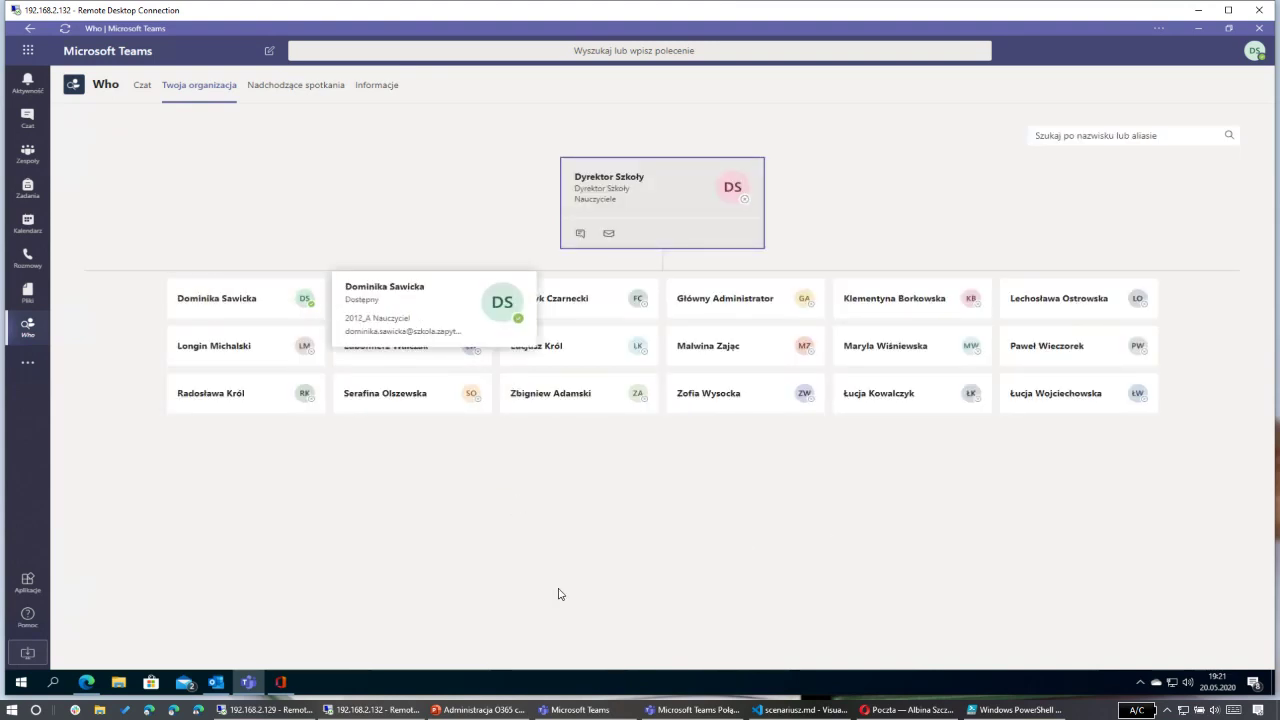
{"action": "mouse_move", "coordinate": [501, 303]}
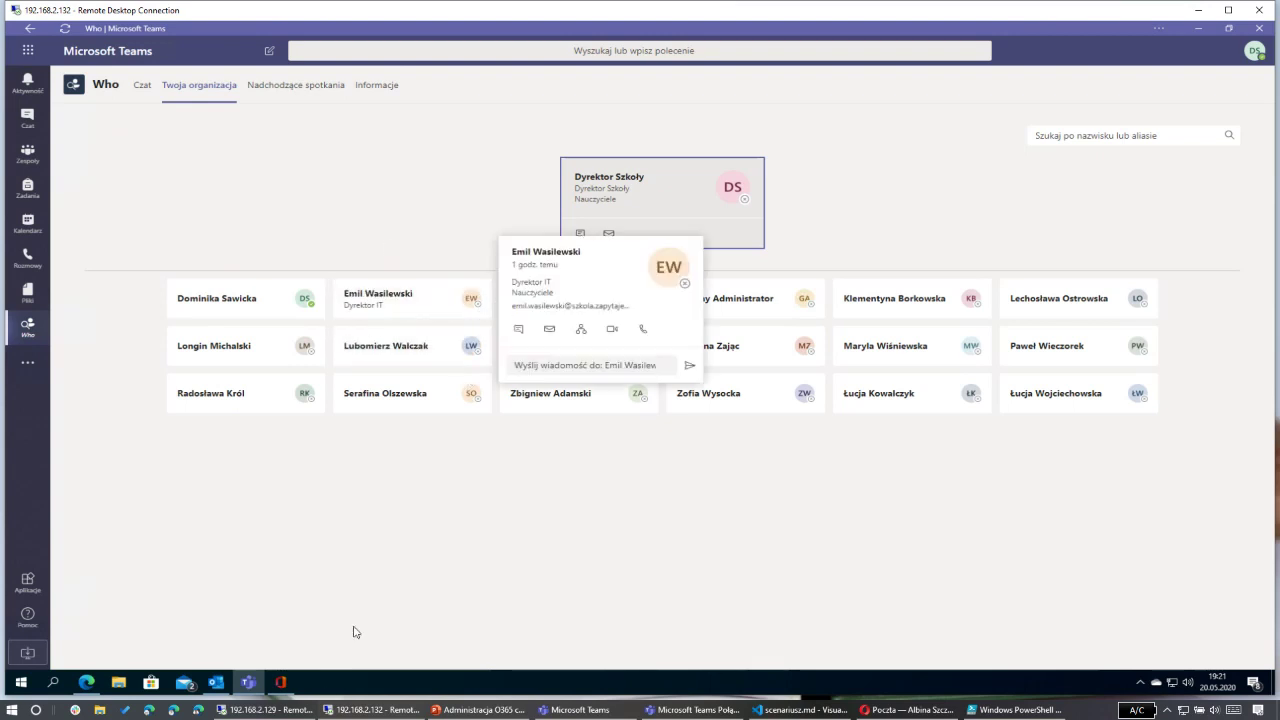
{"action": "left_click", "coordinate": [279, 712]}
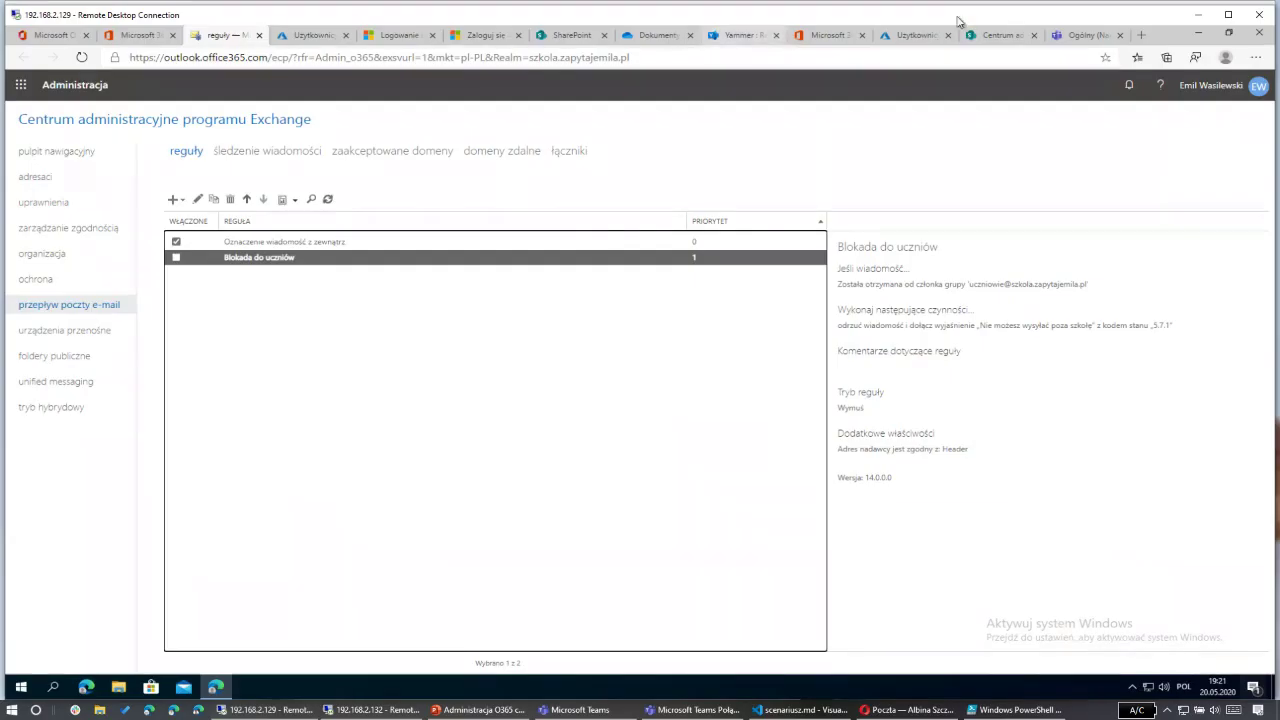
Step: Reload Teams on the web, set the account status to Zajęty, and return to the 192.168.2.132 session
{"action": "left_click", "coordinate": [1085, 35]}
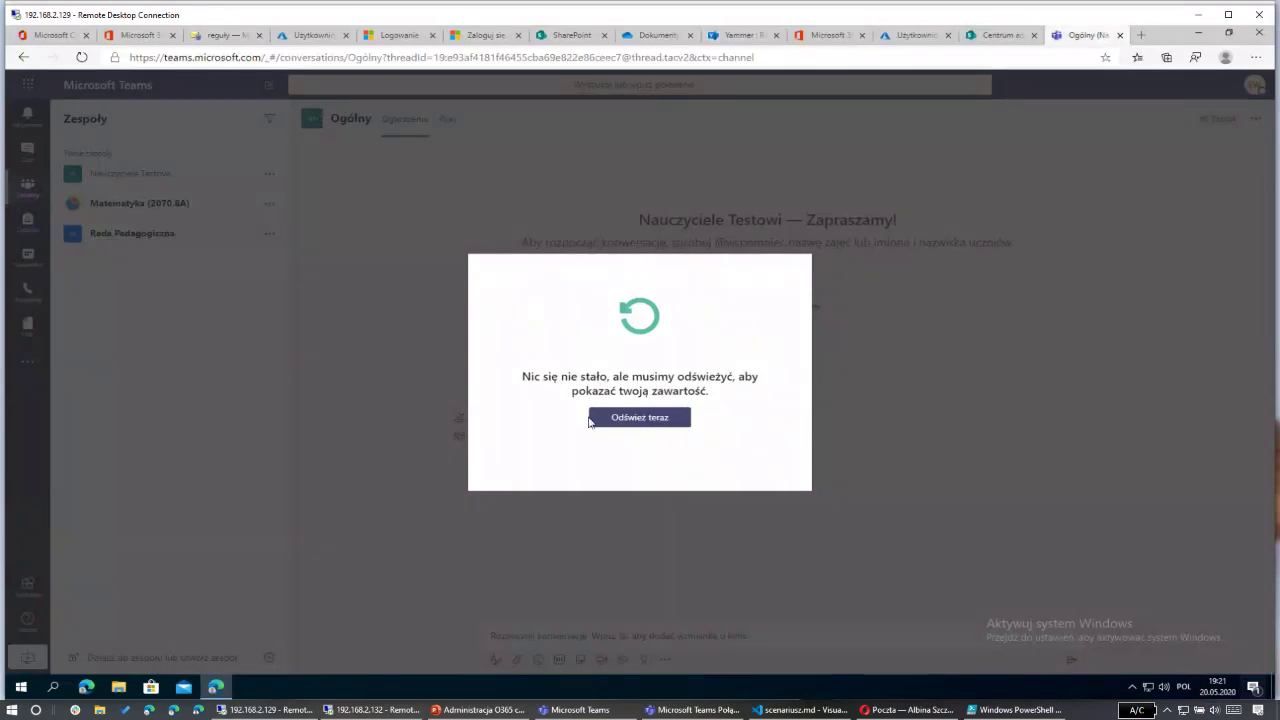
{"action": "left_click", "coordinate": [597, 420]}
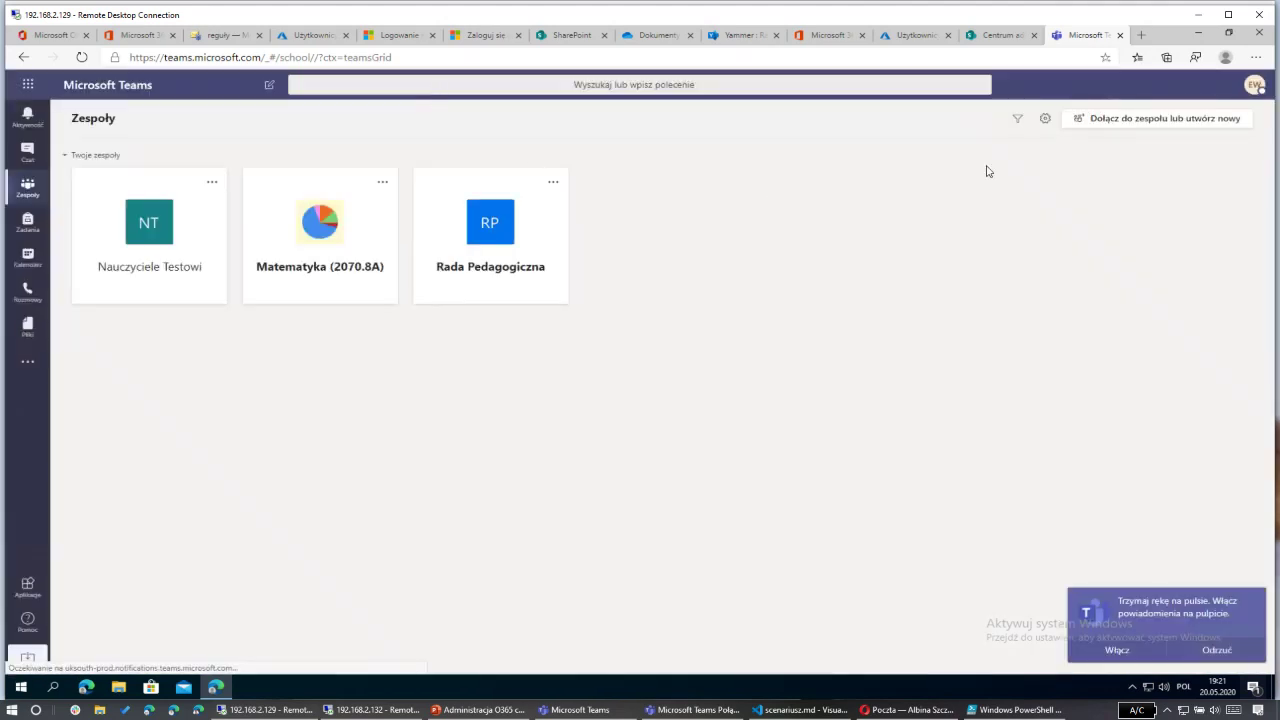
{"action": "left_click", "coordinate": [1255, 85]}
{"action": "mouse_move", "coordinate": [1090, 160]}
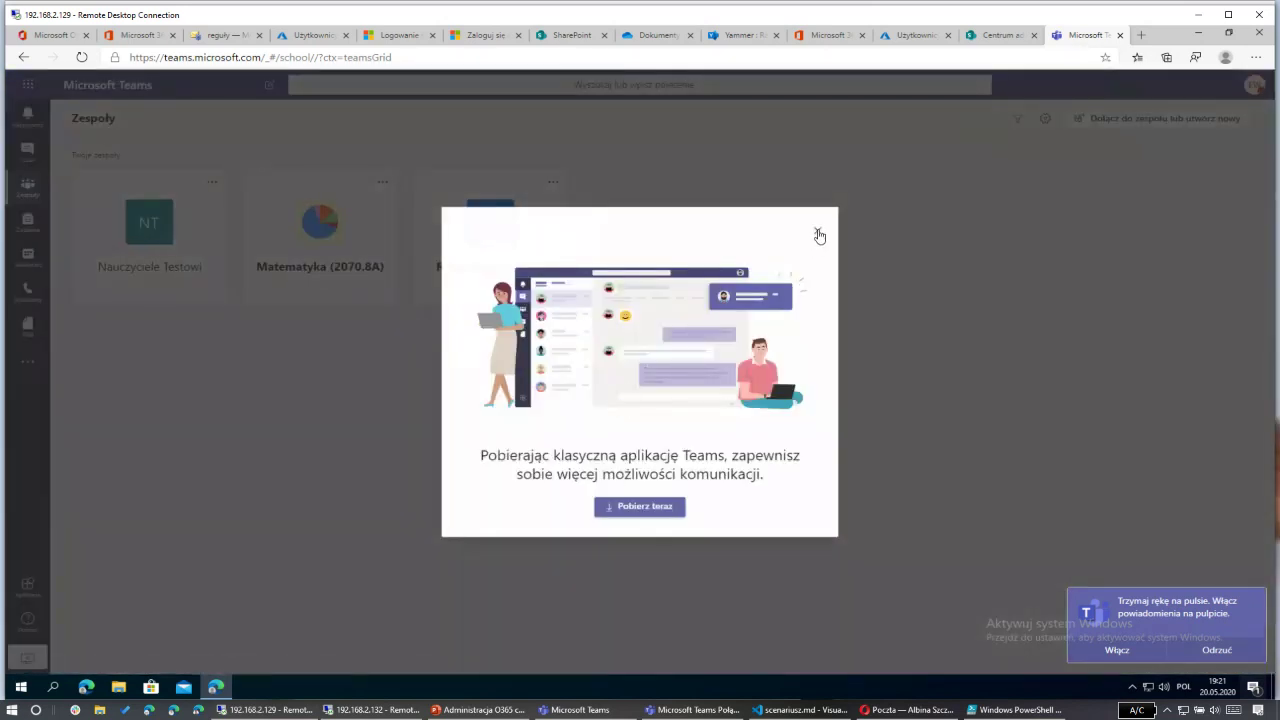
{"action": "left_click", "coordinate": [818, 234]}
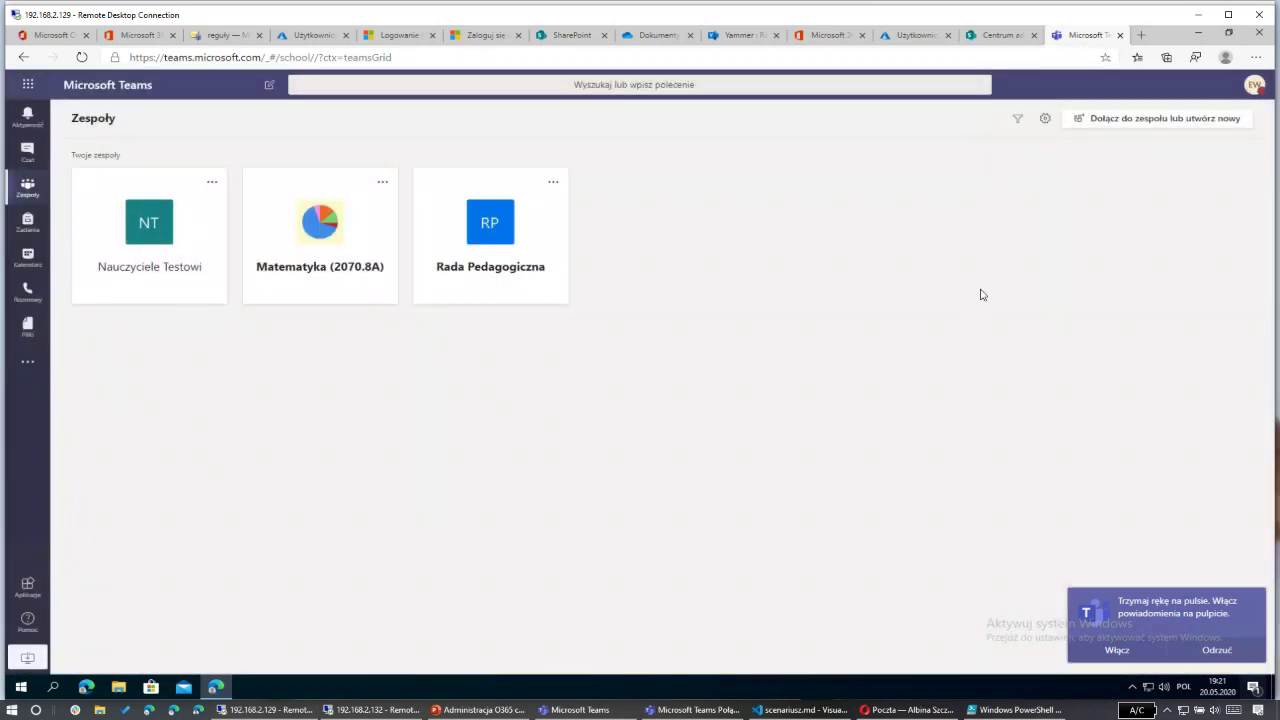
{"action": "left_click", "coordinate": [378, 710]}
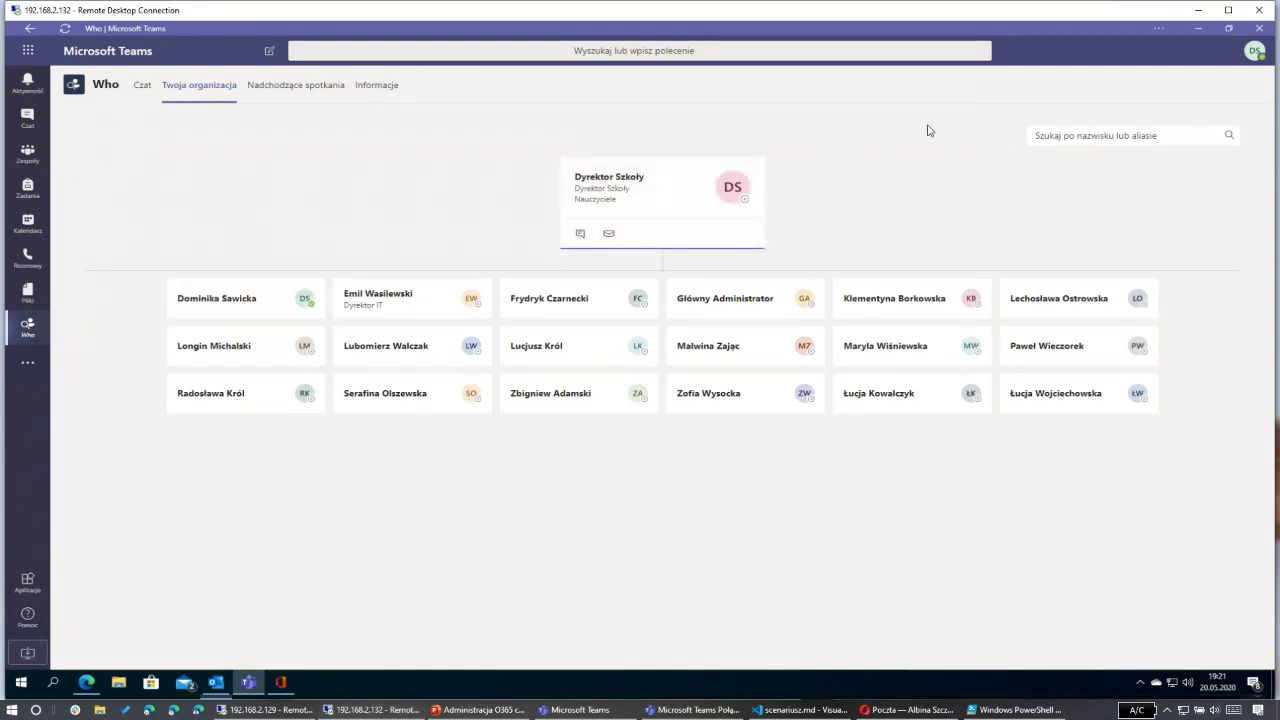
Step: Focus the Who org chart on the IT director
{"action": "left_click", "coordinate": [434, 318]}
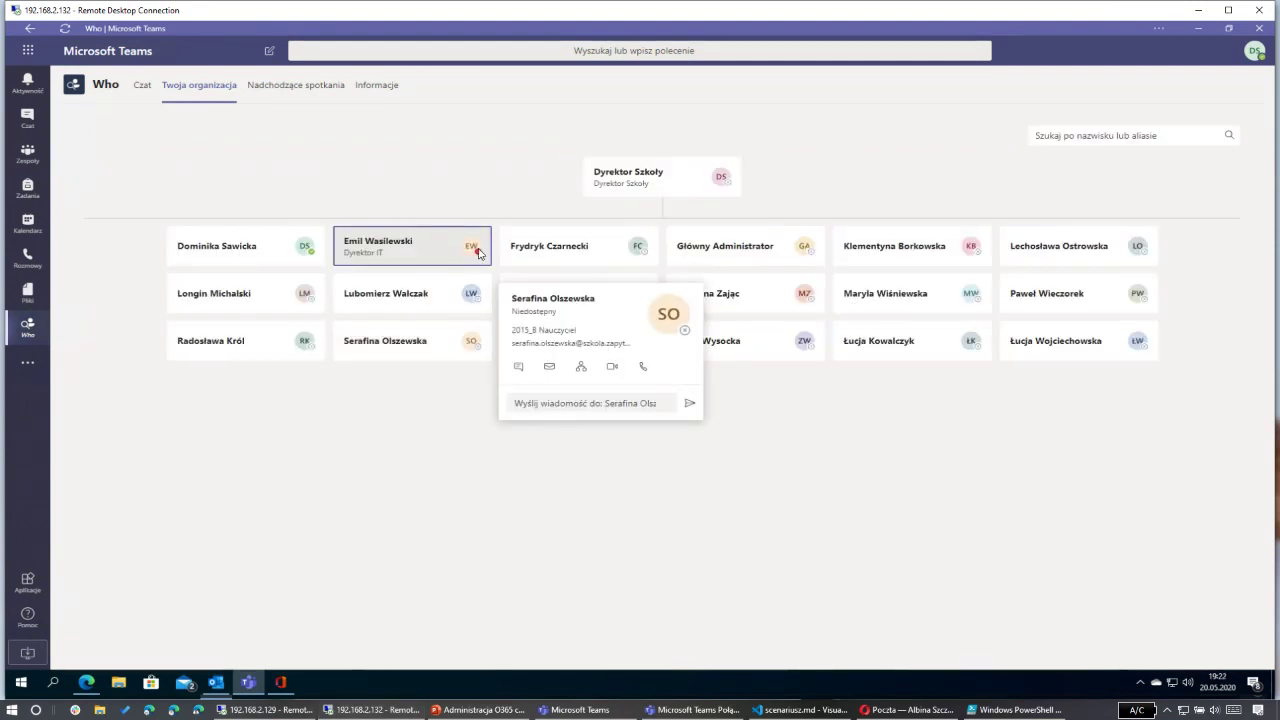
{"action": "mouse_move", "coordinate": [474, 263]}
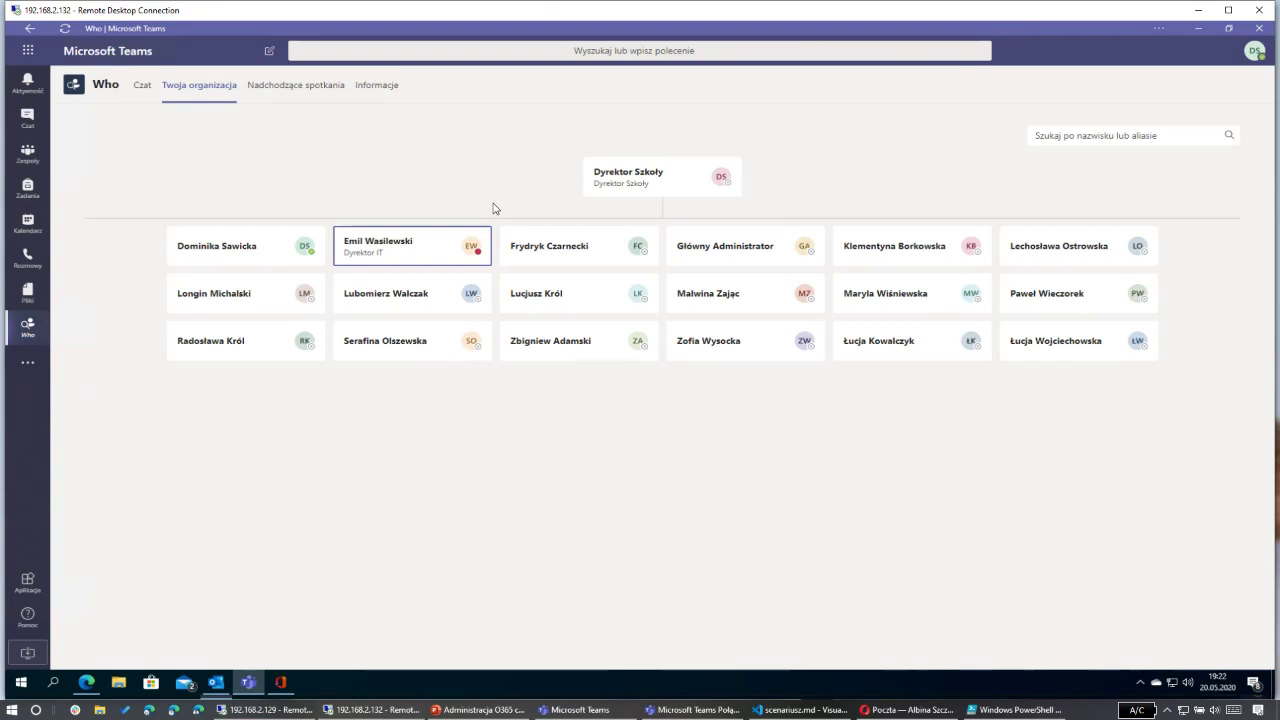
{"action": "left_click", "coordinate": [364, 247]}
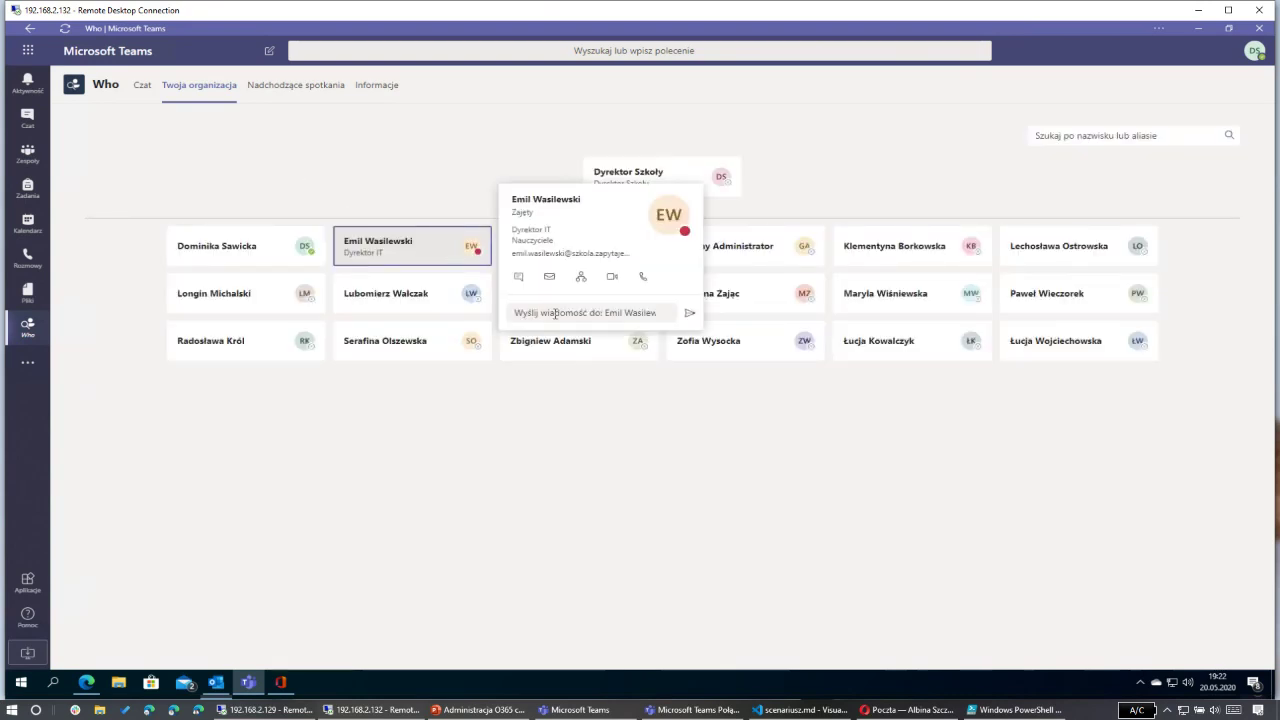
Step: Send the IT director 'Cześć, wiem, że jesteś zajęty, ale potrzebuję Twojej pomocy' from his card
{"action": "left_click", "coordinate": [556, 314]}
{"action": "type", "text": "C"}
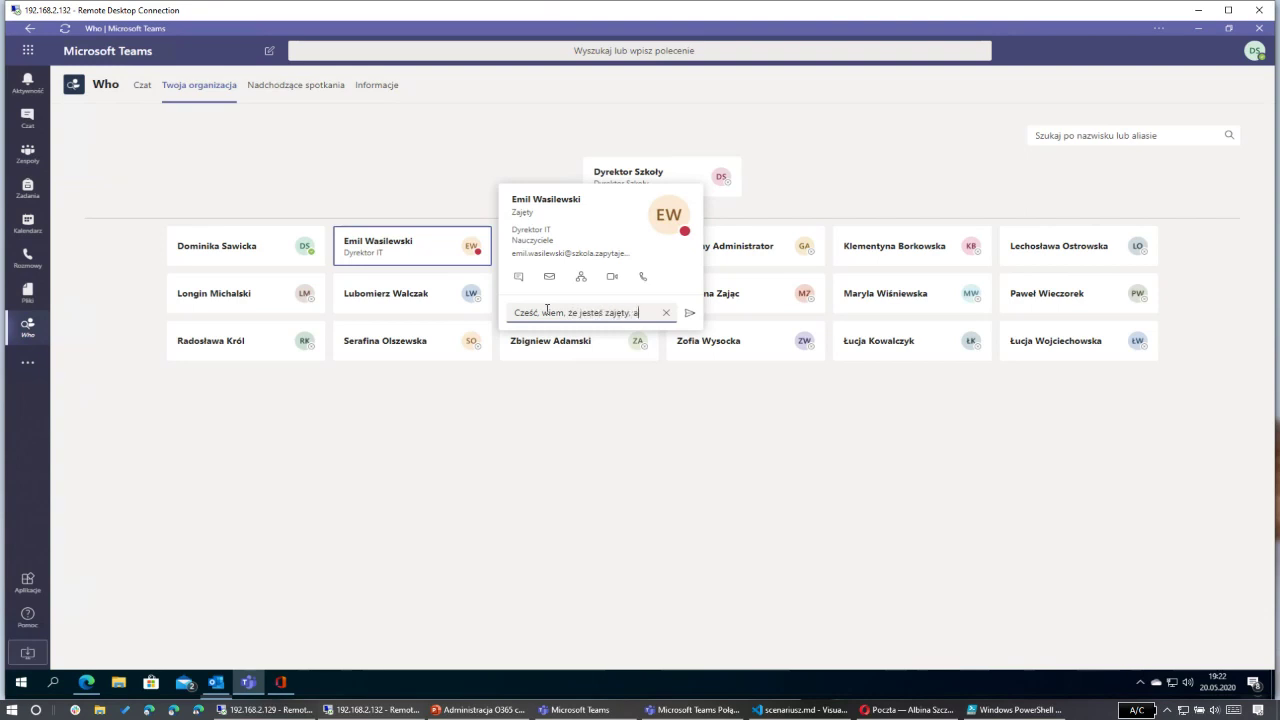
{"action": "type", "text": "le potrzebuję Twojej pomocy"}
{"action": "left_click", "coordinate": [689, 313]}
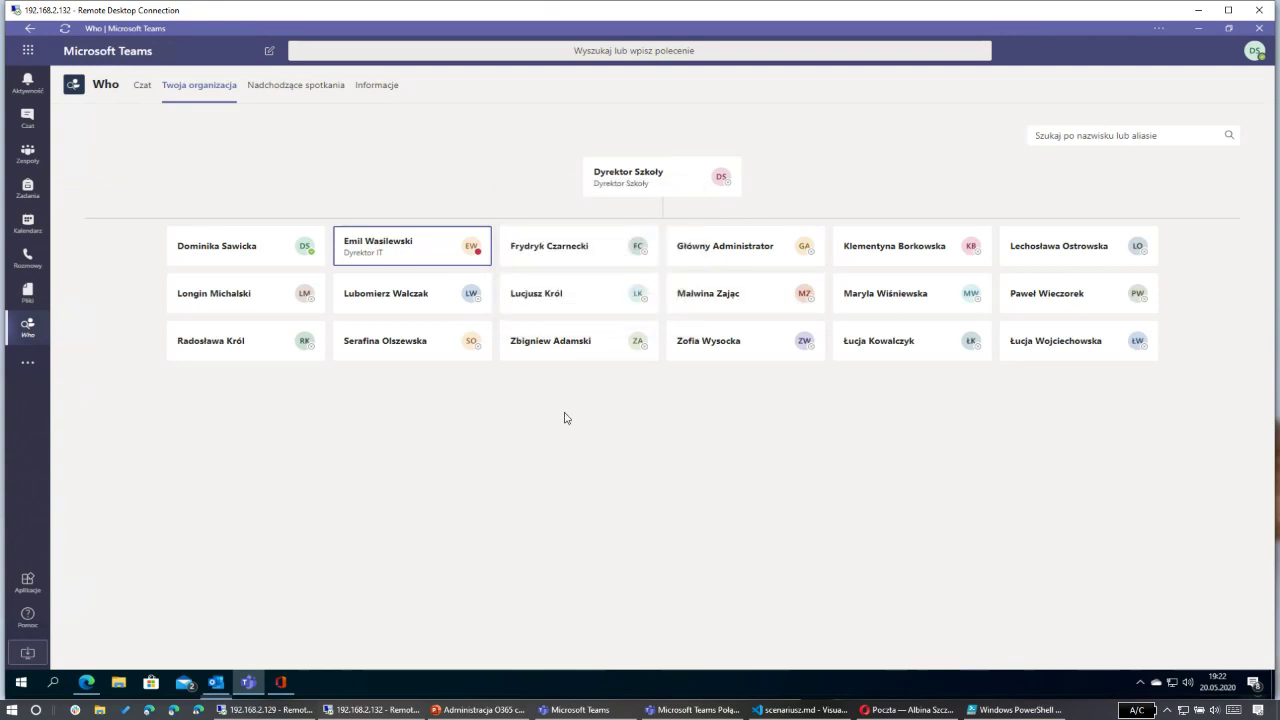
Step: In the 192.168.2.129 session, reply 'Spoko' to the colleague's chat, then switch back to 192.168.2.132
{"action": "left_click", "coordinate": [270, 710]}
{"action": "left_click", "coordinate": [1163, 541]}
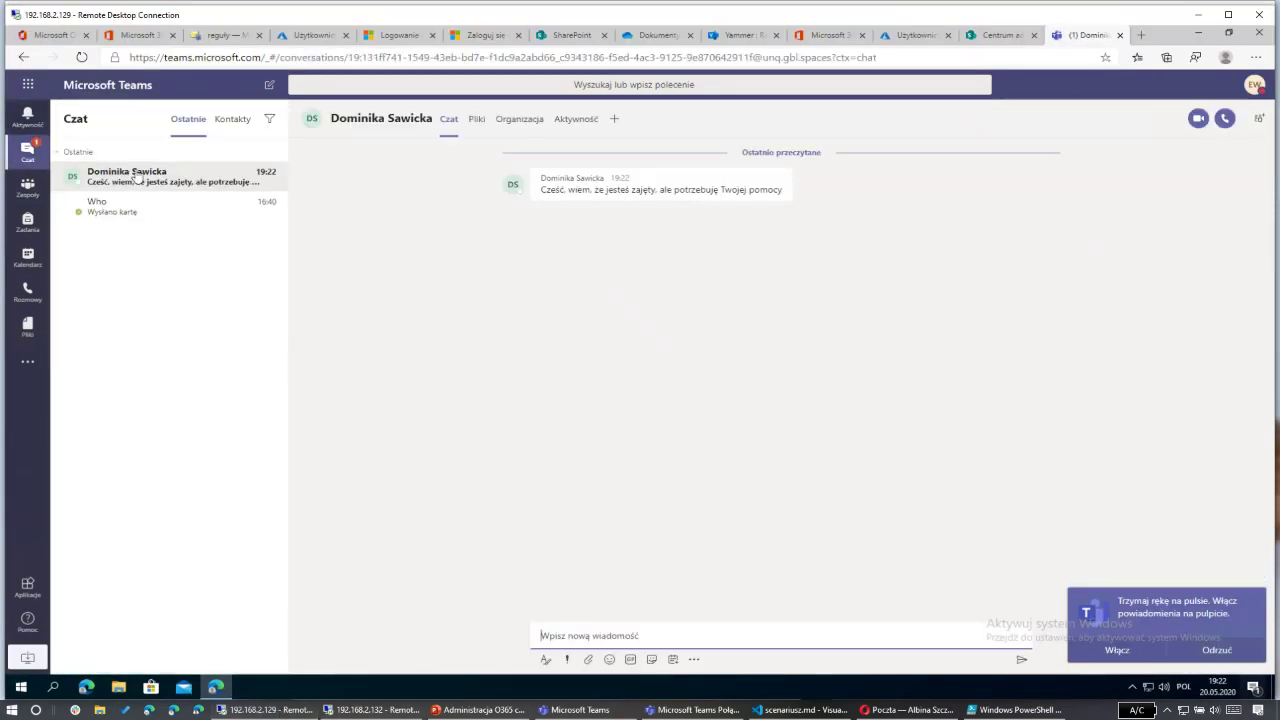
{"action": "mouse_move", "coordinate": [627, 186]}
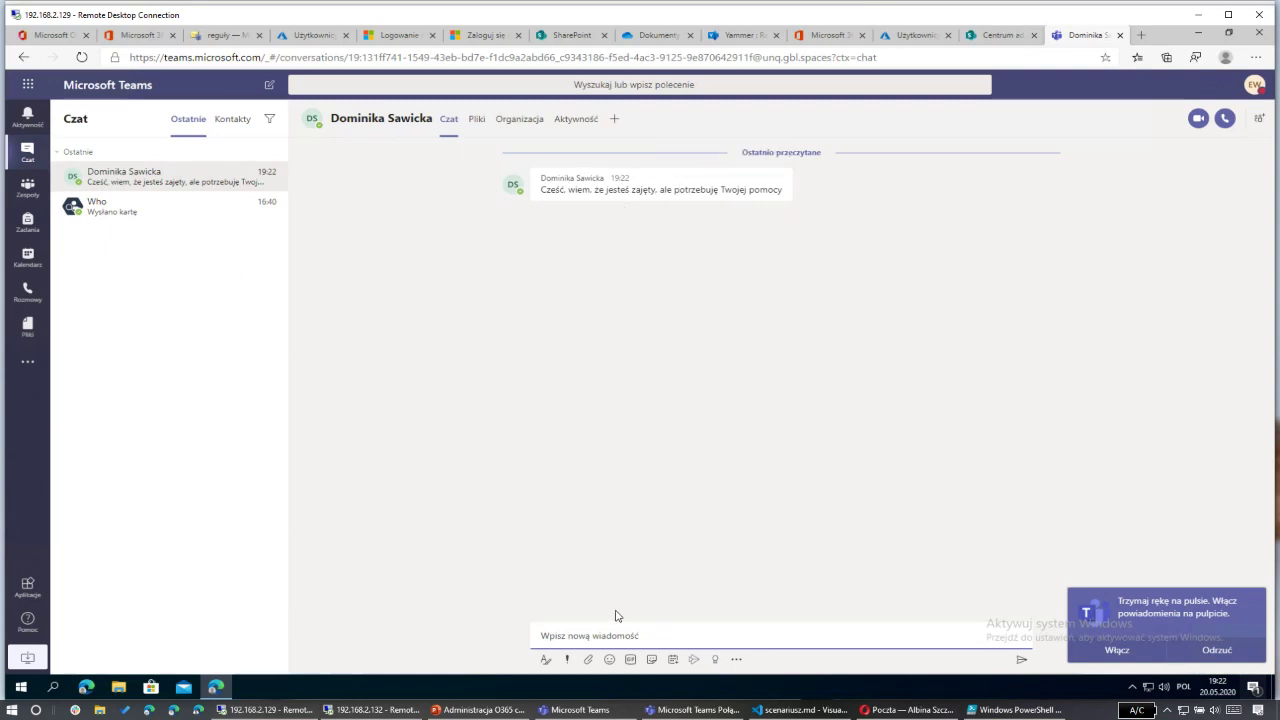
{"action": "type", "text": "Spoko"}
{"action": "key", "text": "Return"}
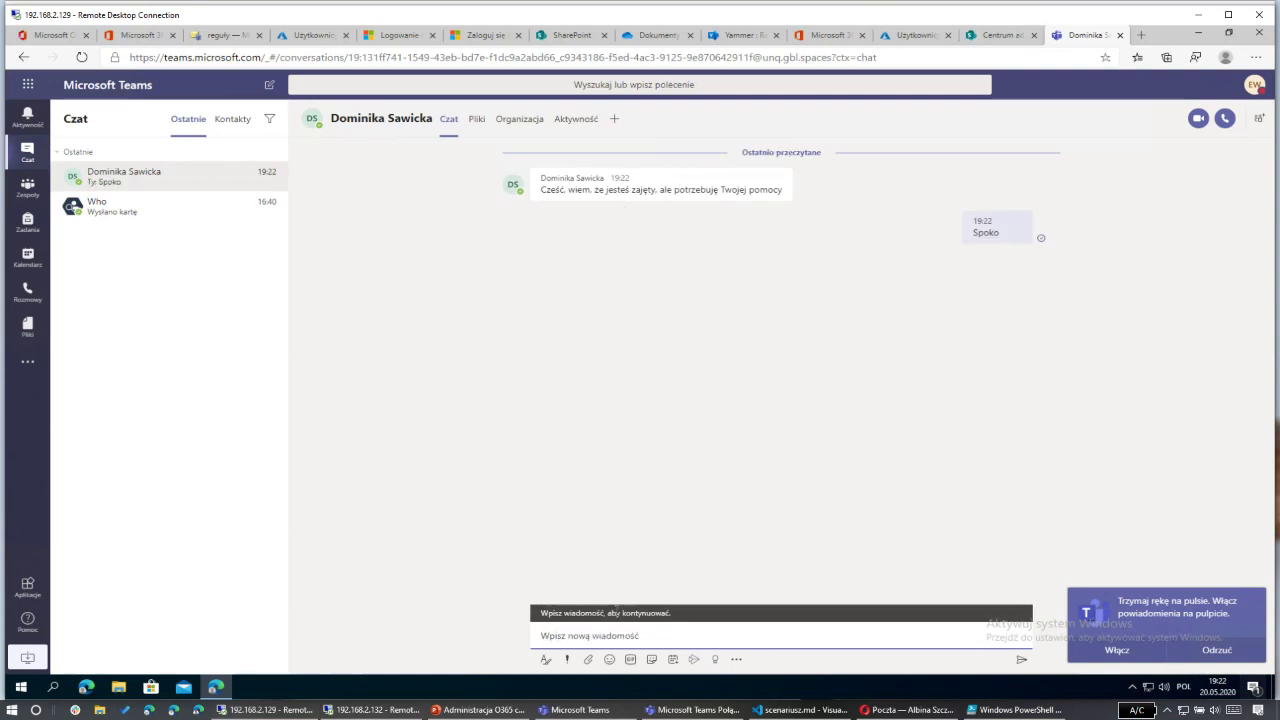
{"action": "left_click", "coordinate": [370, 710]}
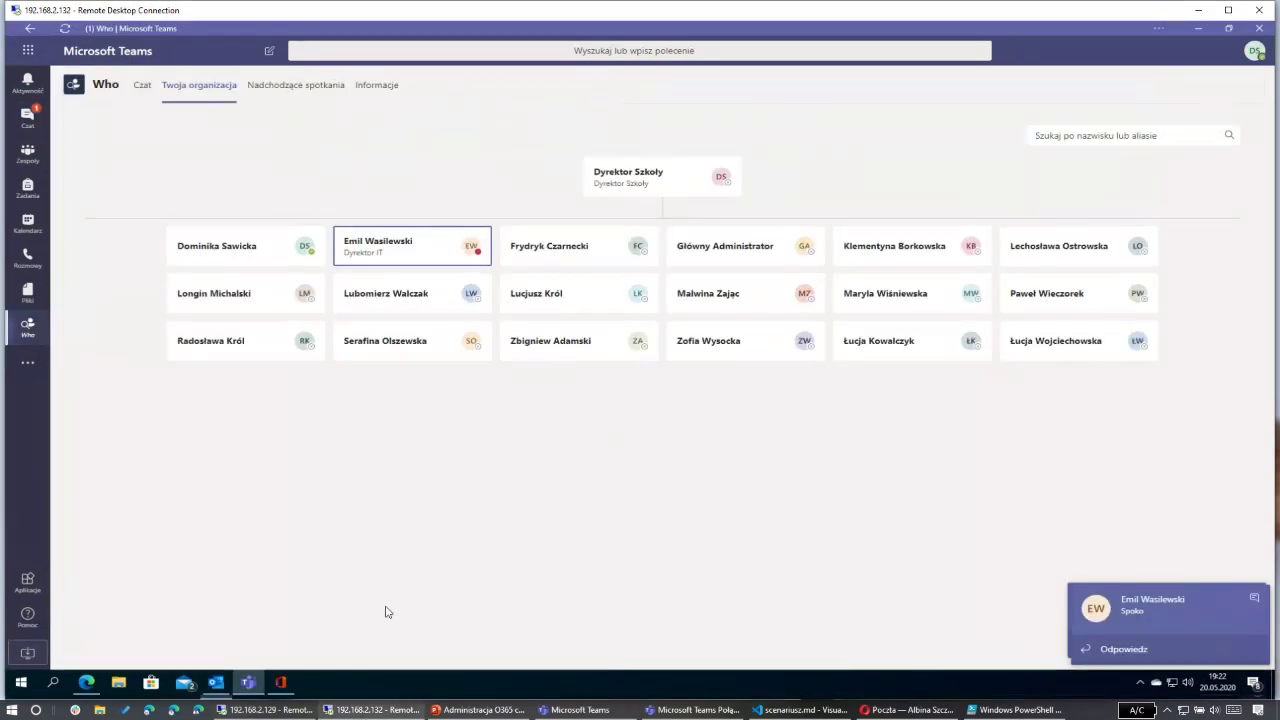
Step: Open the chat with the 'Spoko' reply, view its Organizacja tab, and minimize Teams
{"action": "left_click", "coordinate": [27, 117]}
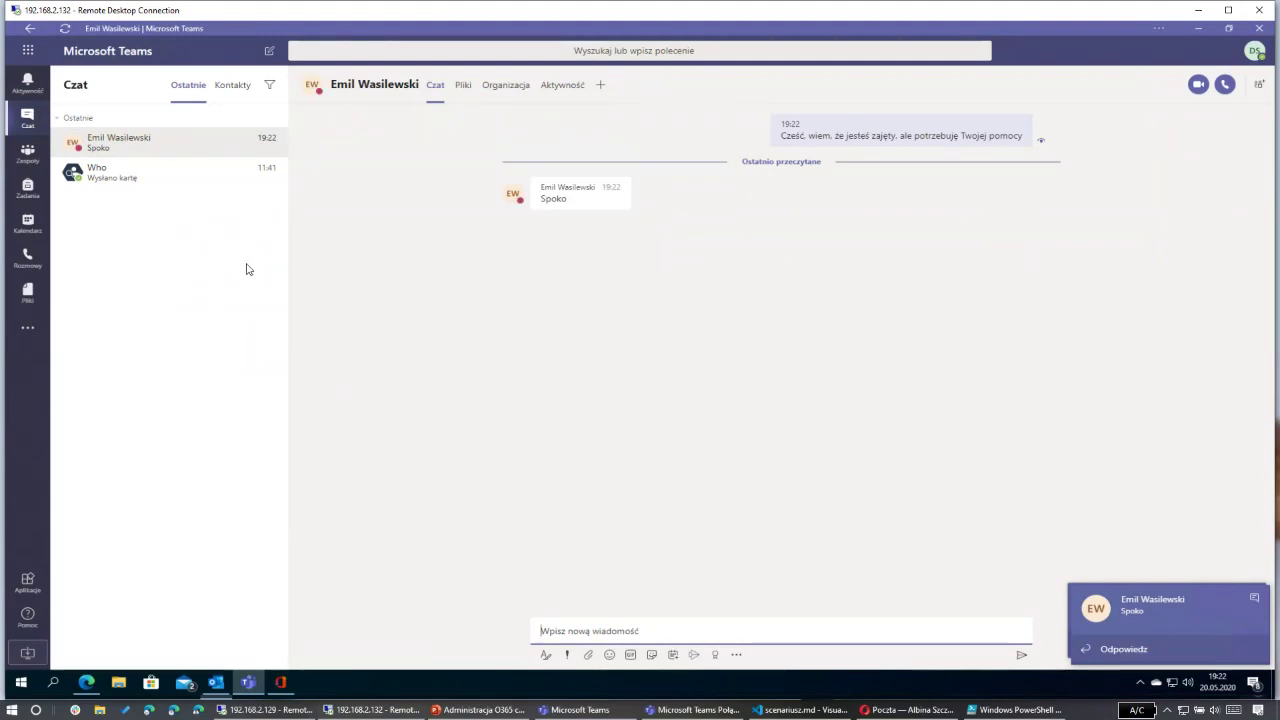
{"action": "left_click", "coordinate": [506, 88]}
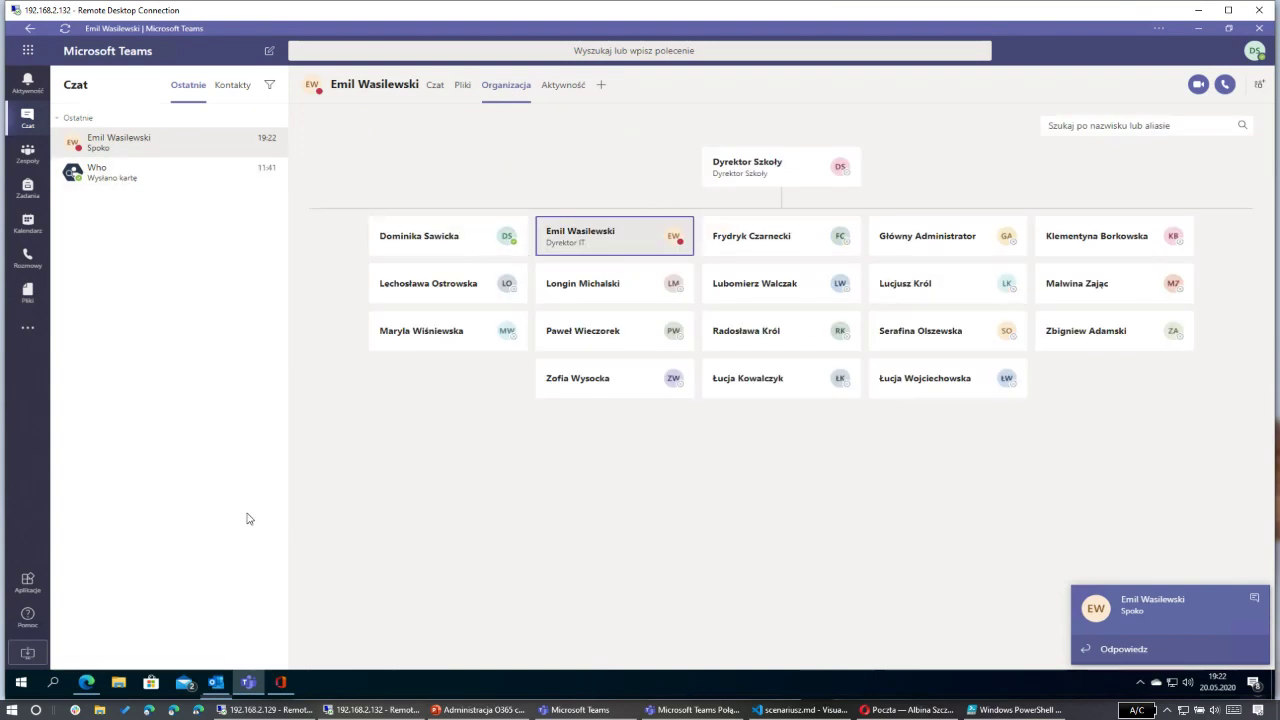
{"action": "left_click", "coordinate": [28, 120]}
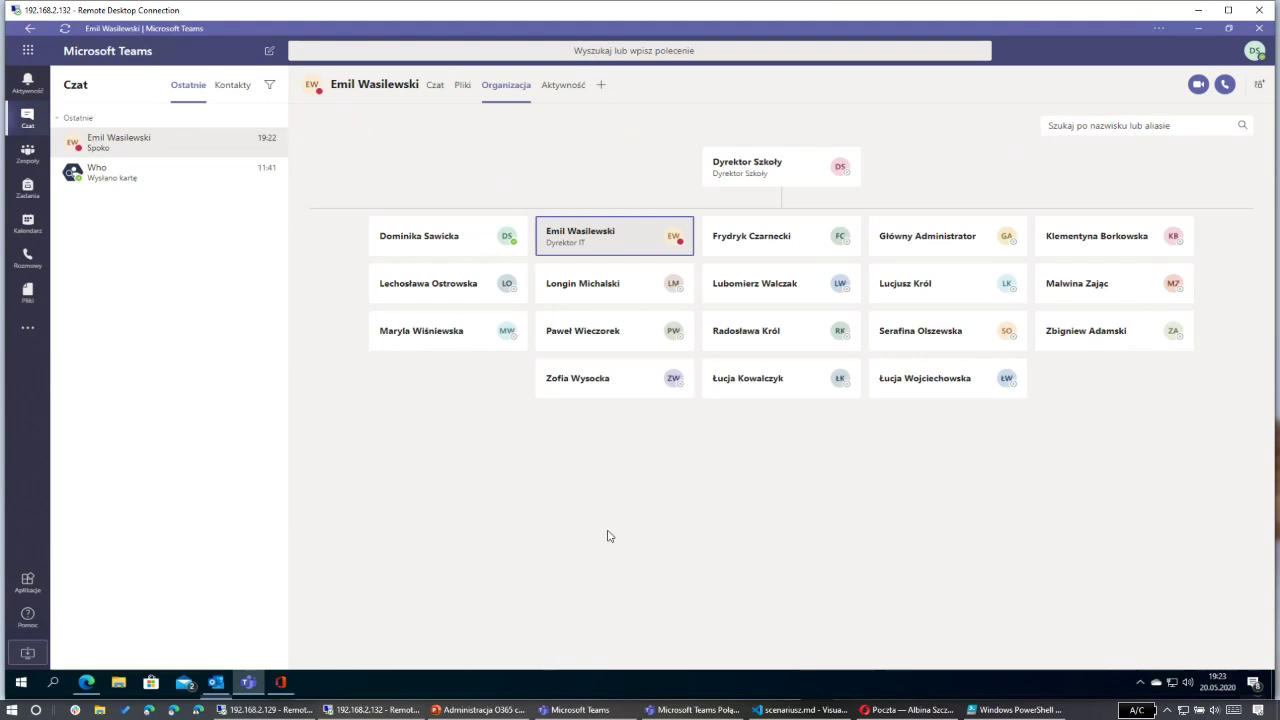
{"action": "left_click", "coordinate": [1200, 27]}
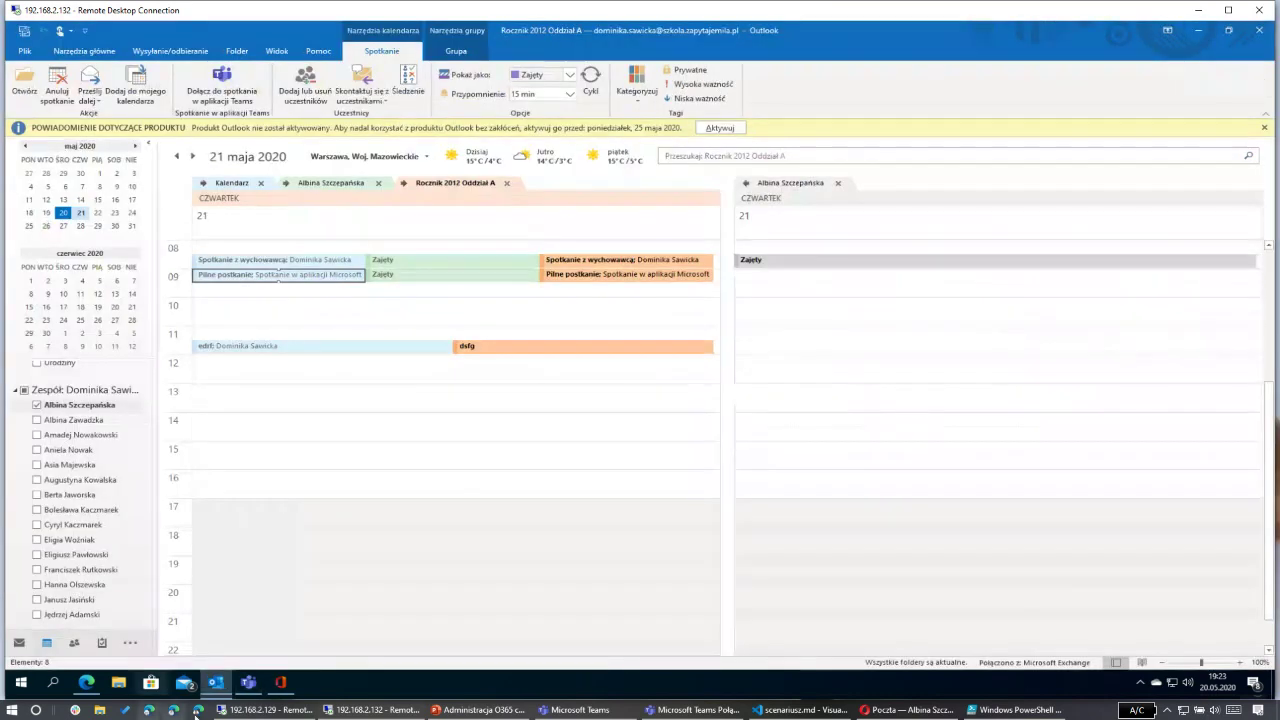
Step: Open the Teams admin center from the Microsoft 365 admin center tab
{"action": "left_click", "coordinate": [265, 710]}
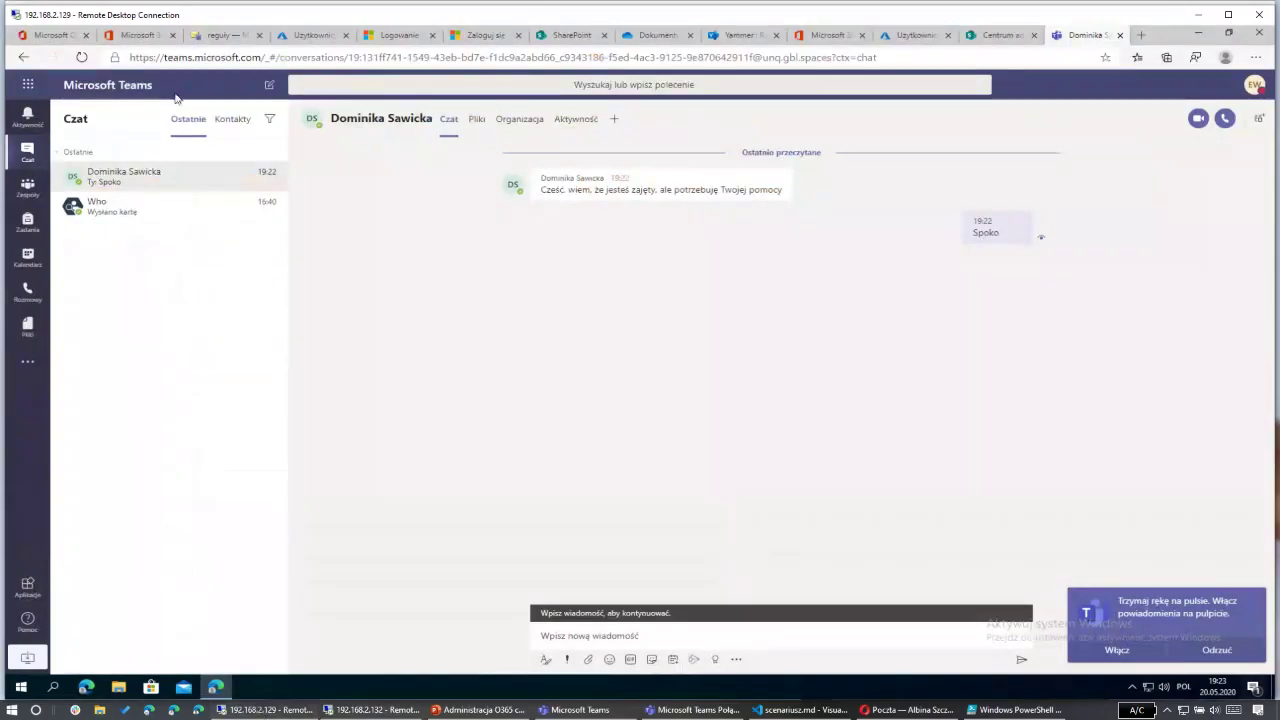
{"action": "left_click", "coordinate": [140, 36]}
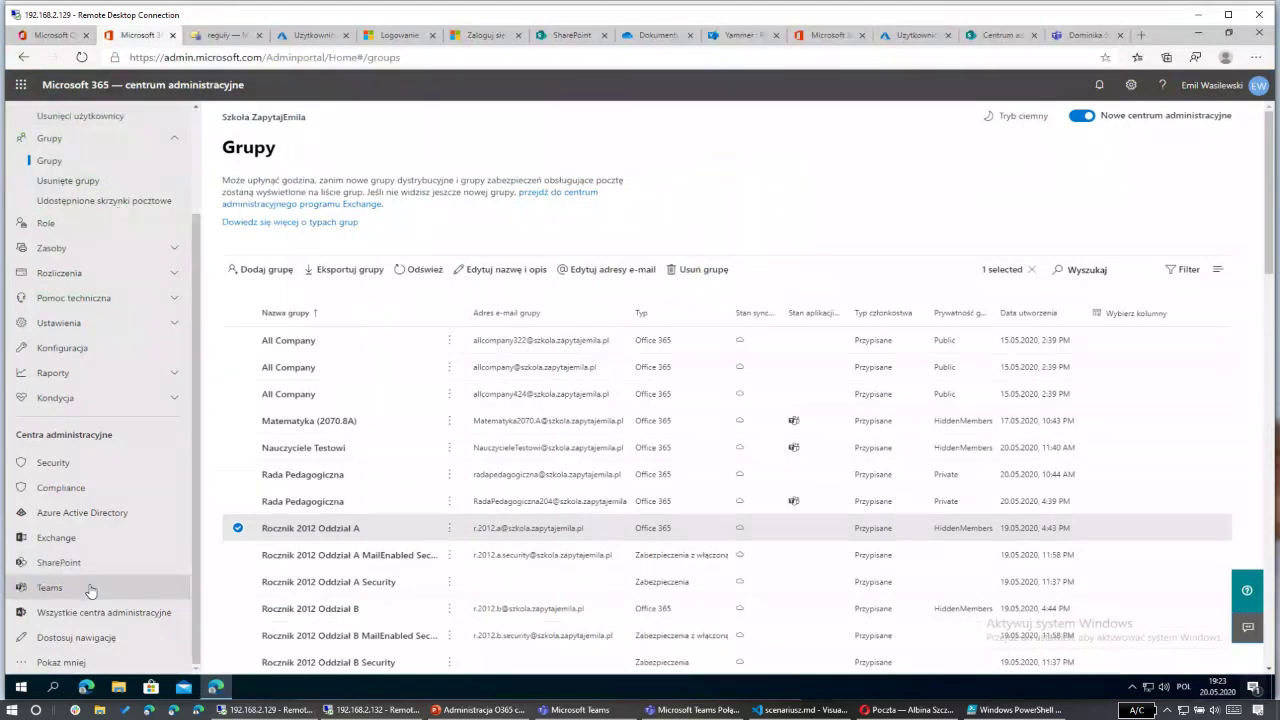
{"action": "left_click", "coordinate": [89, 590]}
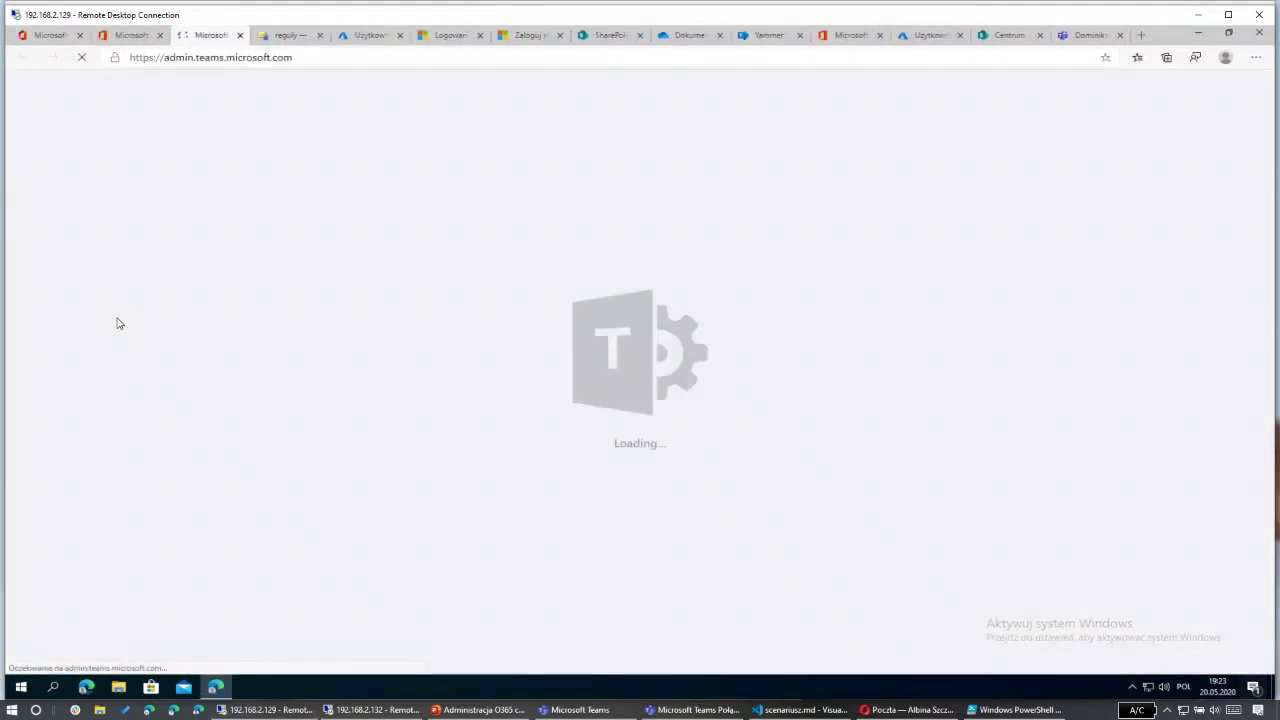
{"action": "left_click", "coordinate": [130, 38]}
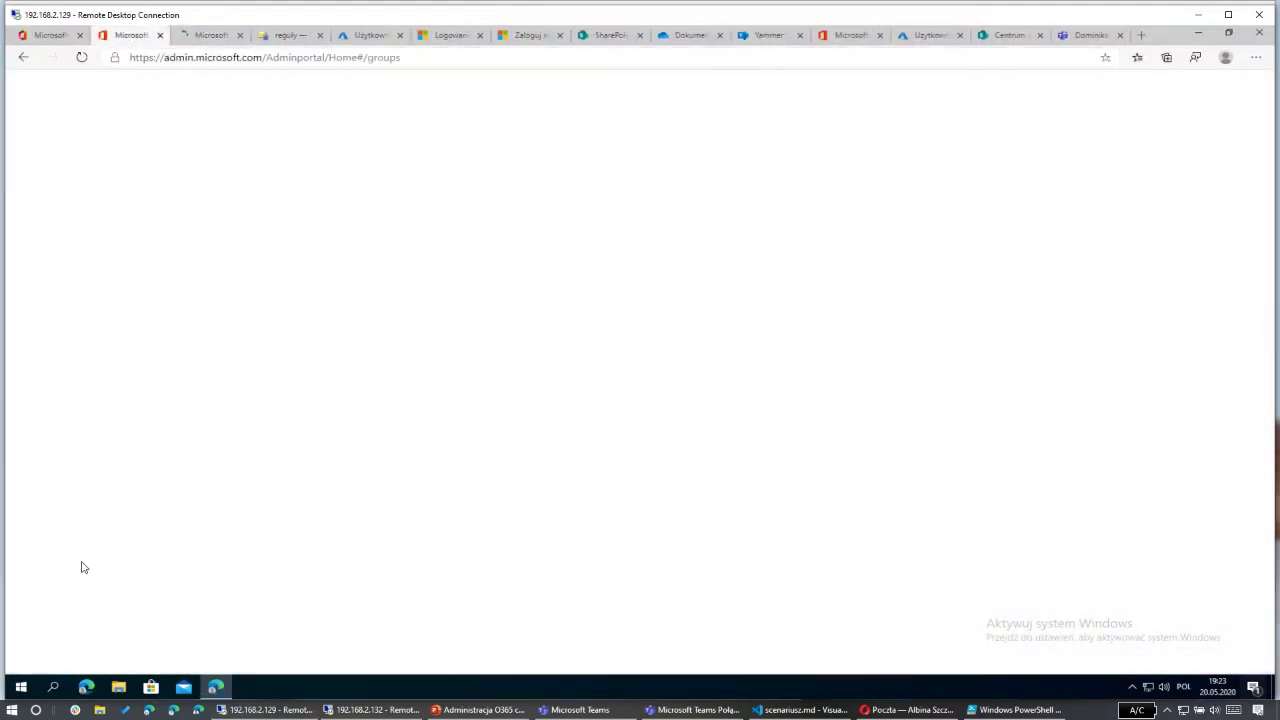
{"action": "left_click", "coordinate": [85, 580]}
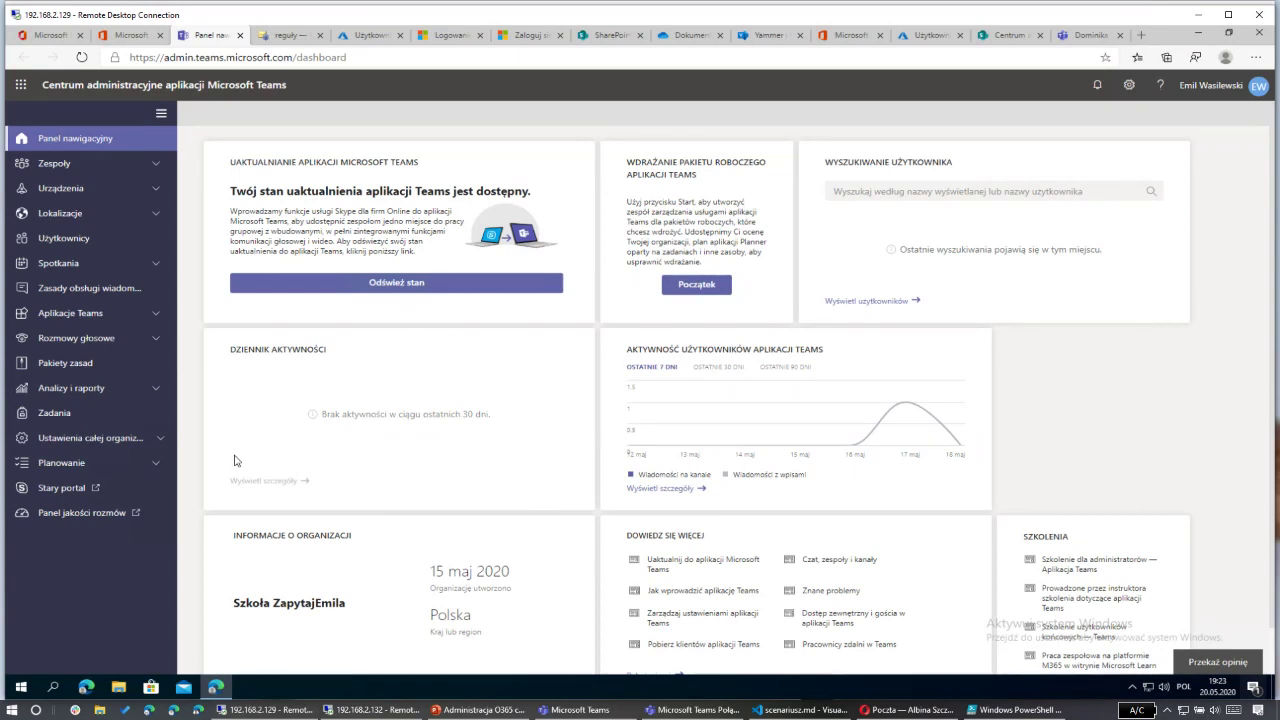
Step: Generate the Aktywność użytkowników usage report for Ostatnie 7 dni under Analizy i raporty
{"action": "left_click", "coordinate": [156, 408]}
{"action": "left_click", "coordinate": [156, 392]}
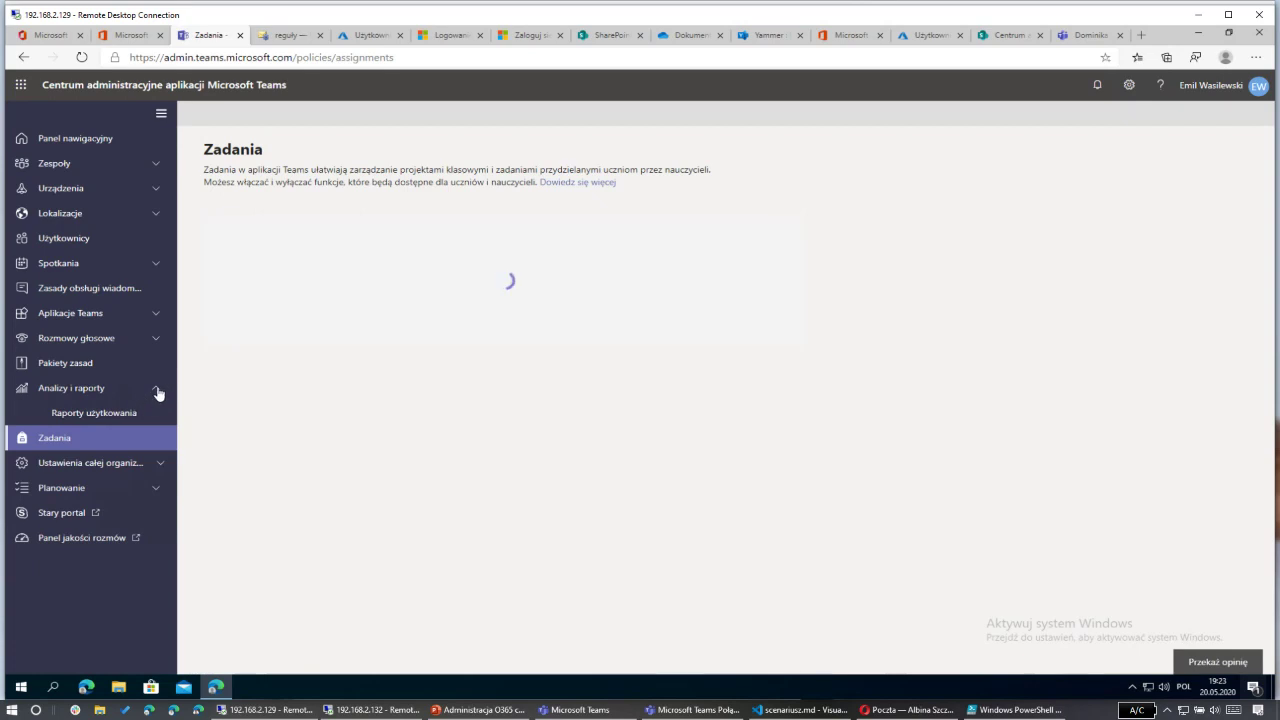
{"action": "left_click", "coordinate": [130, 414]}
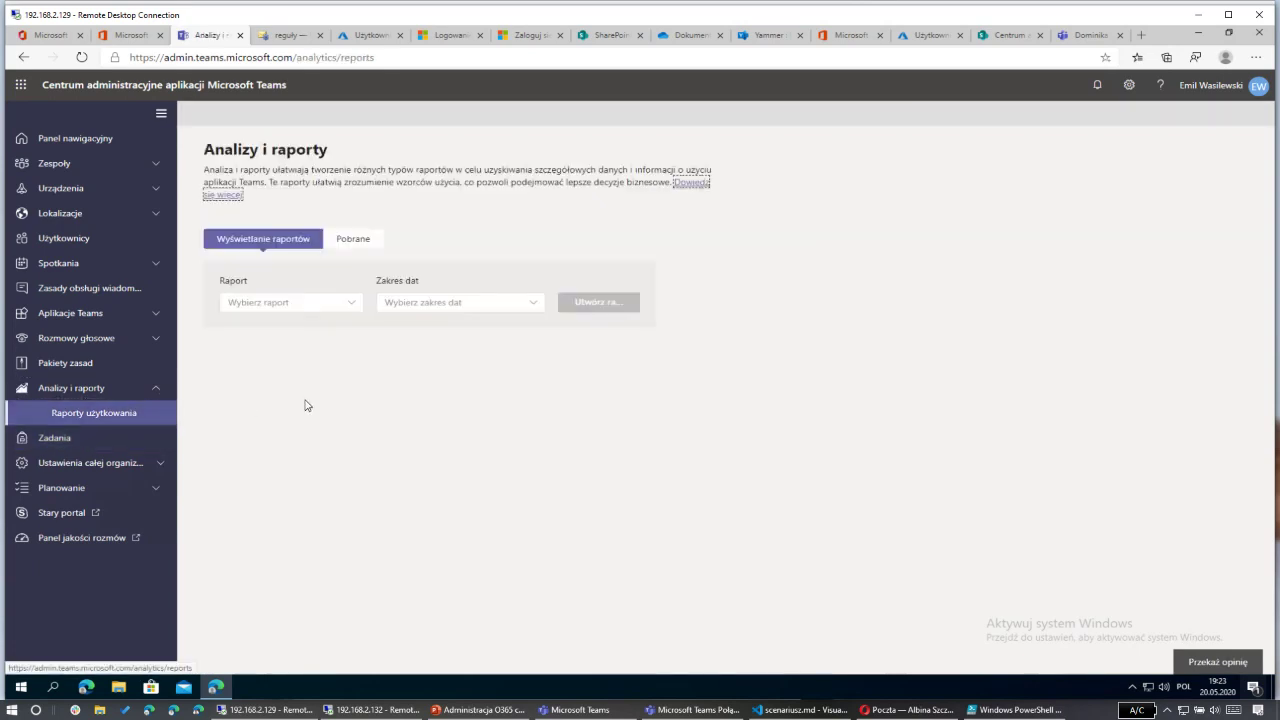
{"action": "left_click", "coordinate": [310, 306]}
{"action": "left_click", "coordinate": [275, 330]}
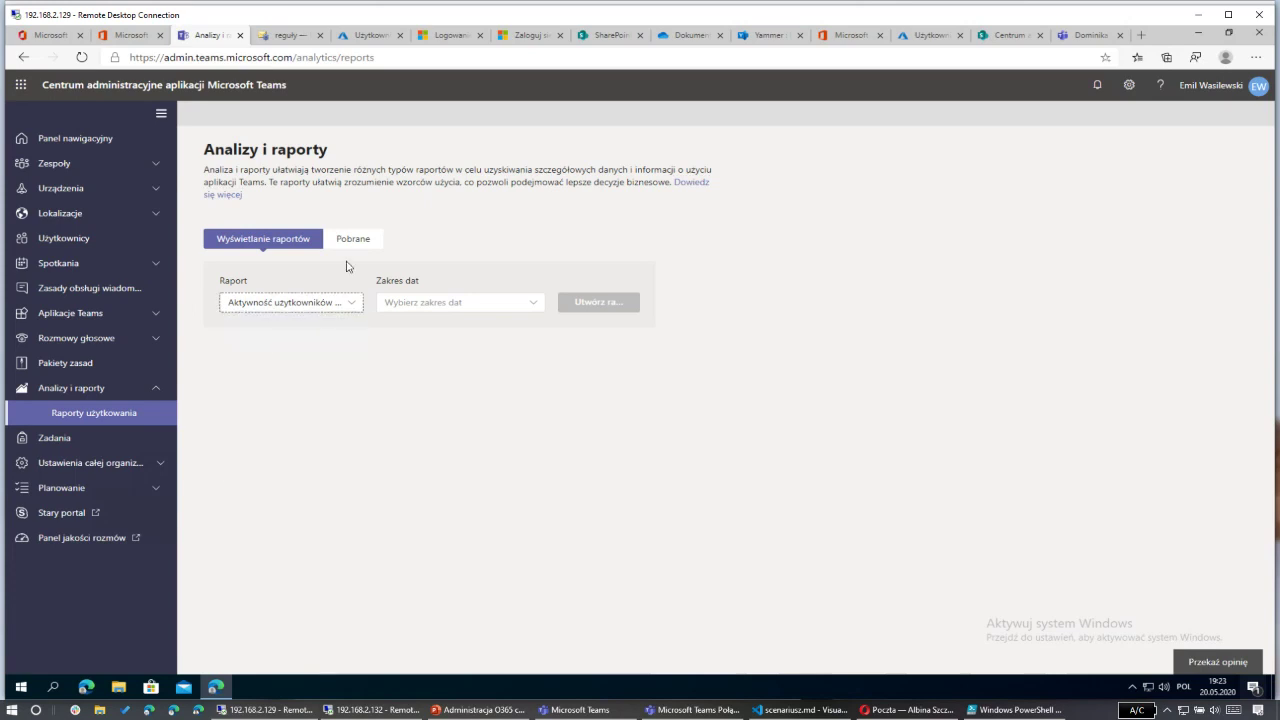
{"action": "left_click", "coordinate": [500, 304]}
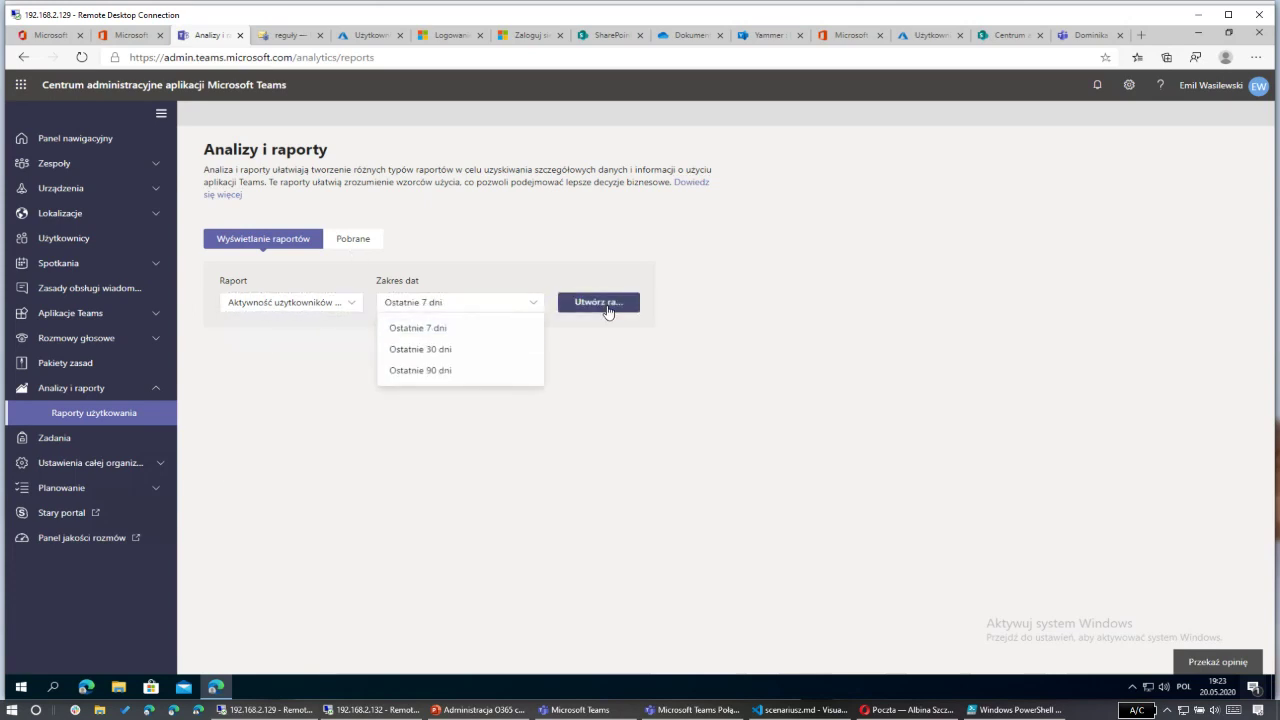
{"action": "left_click", "coordinate": [606, 304]}
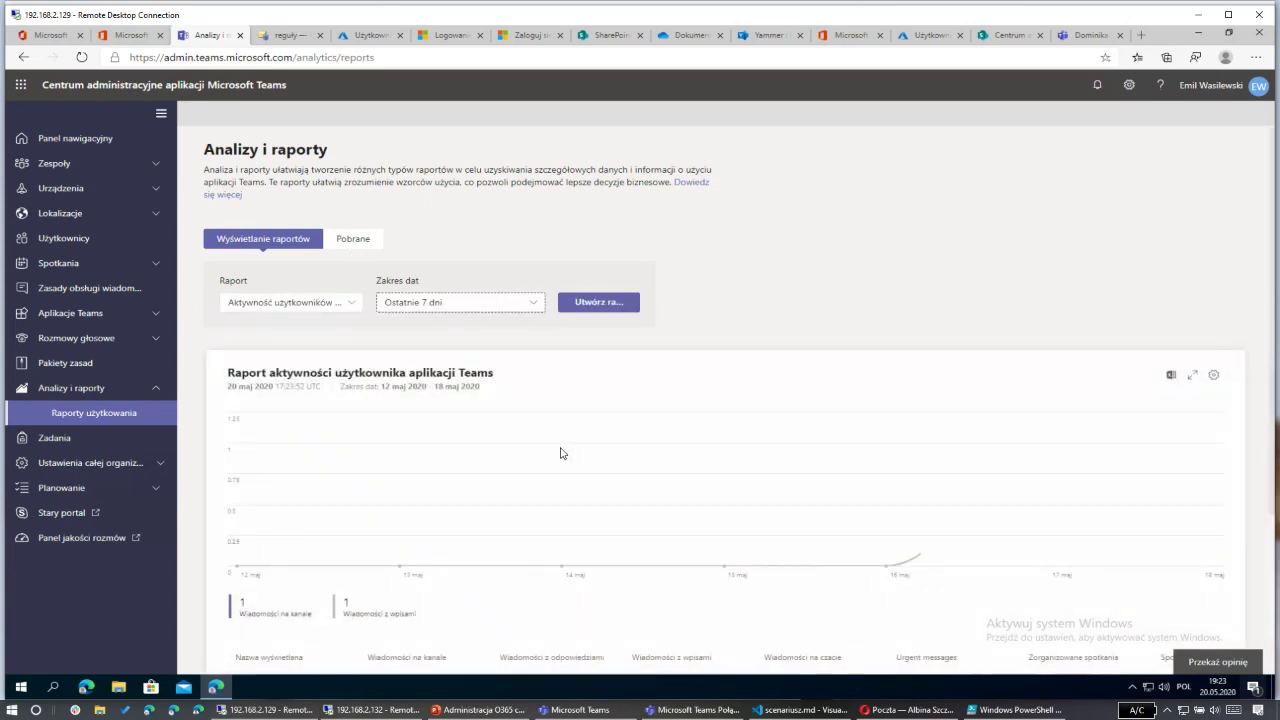
{"action": "scroll", "coordinate": [803, 484], "scroll_direction": "down", "scroll_amount": 2}
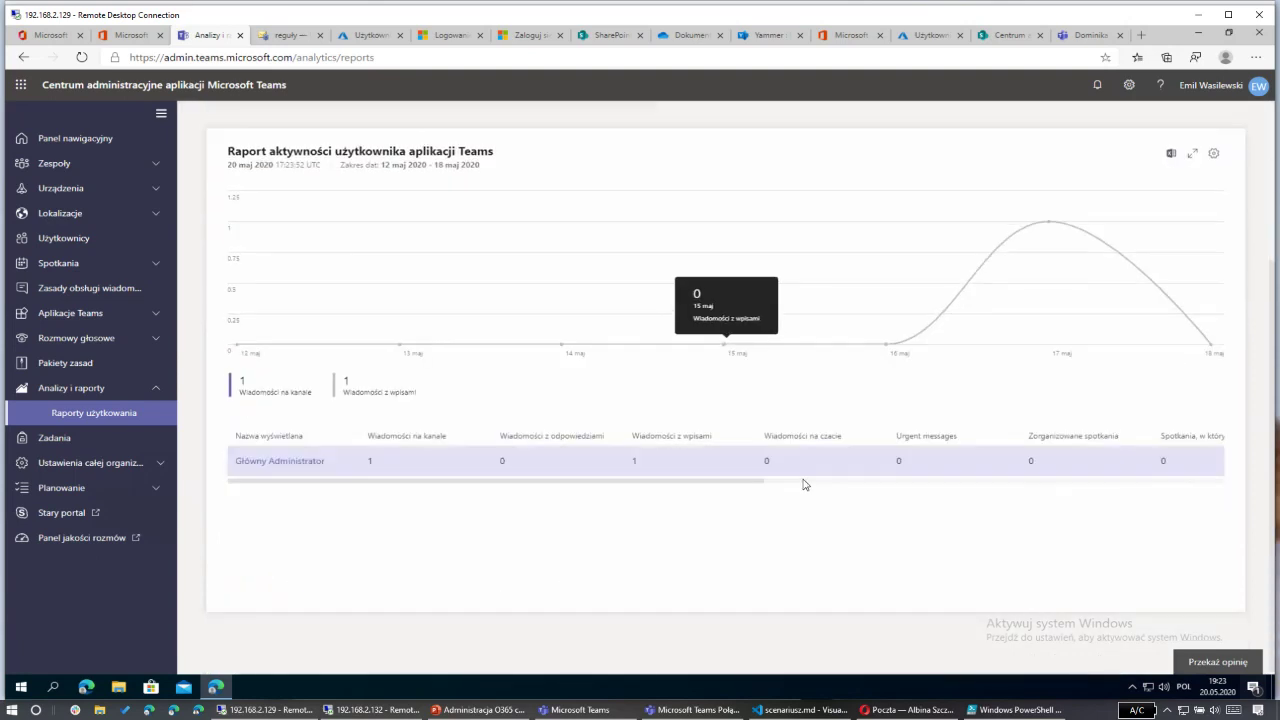
{"action": "scroll", "coordinate": [803, 480], "scroll_direction": "up", "scroll_amount": 2}
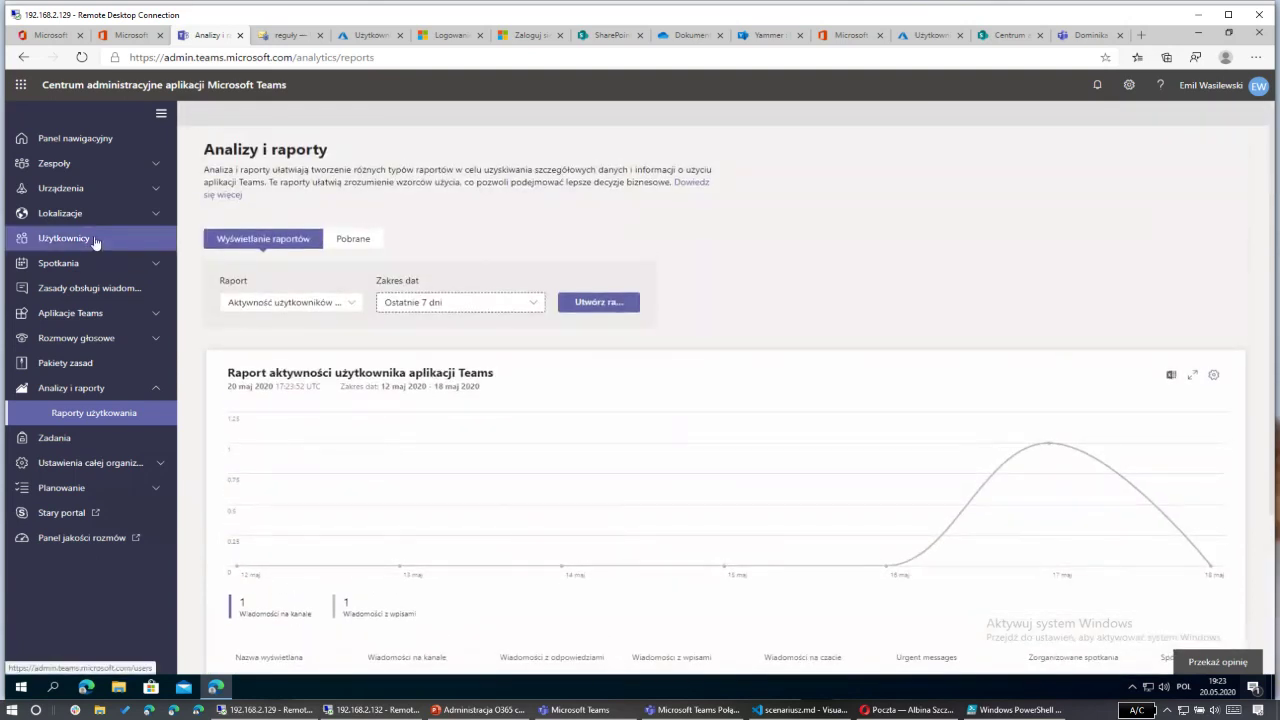
Step: Inspect a listed Teams user's Konto, Rozmowy głosowe, Historia rozmów and Zasady tabs
{"action": "left_click", "coordinate": [150, 246]}
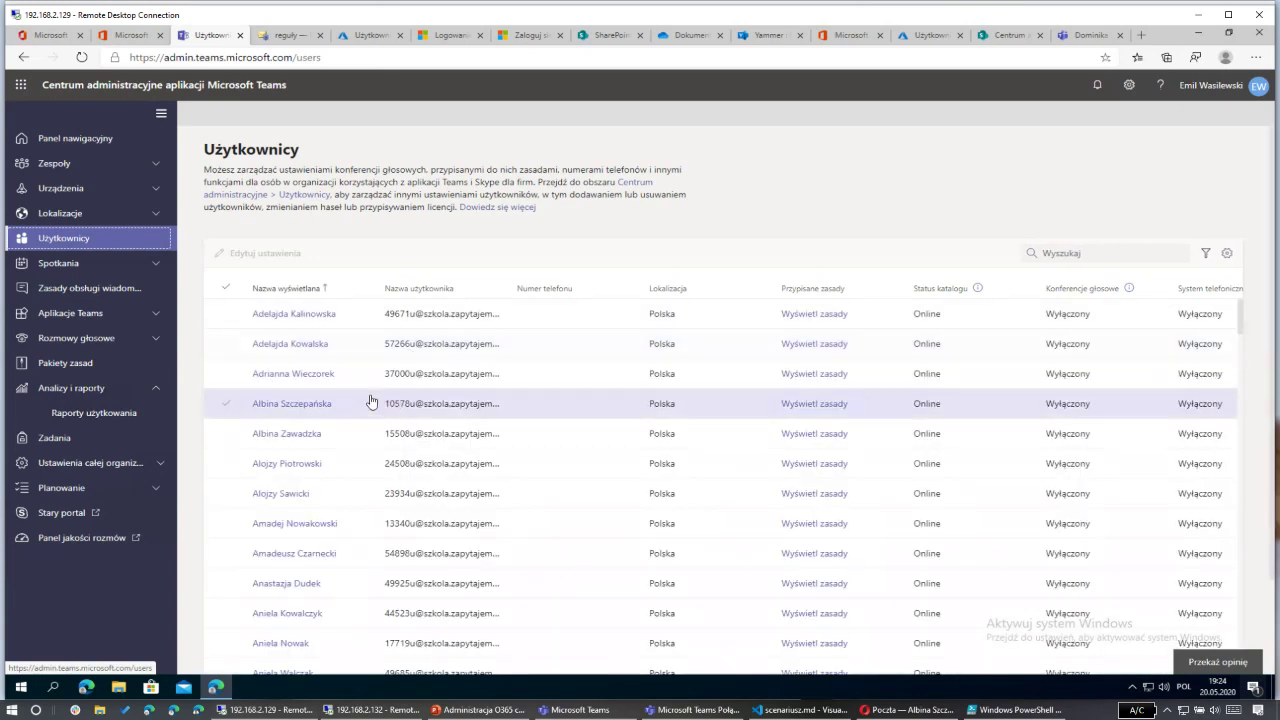
{"action": "left_click", "coordinate": [295, 405]}
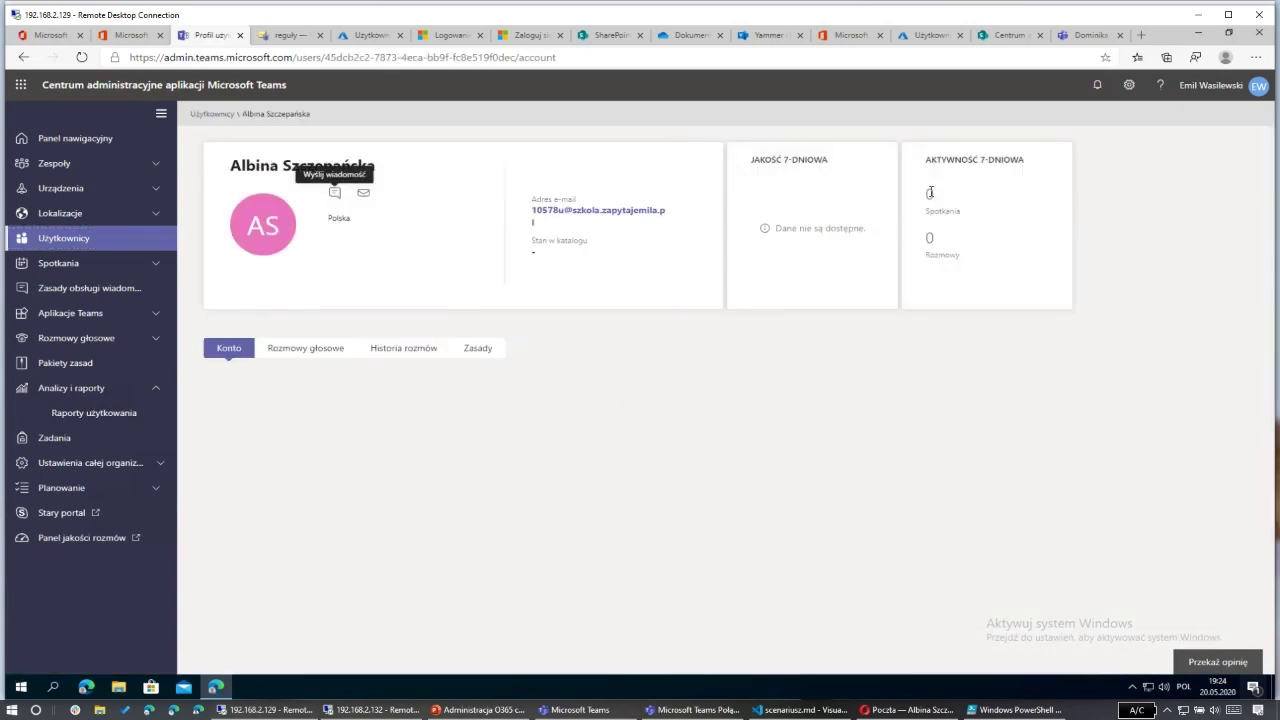
{"action": "left_click", "coordinate": [320, 349]}
{"action": "left_click", "coordinate": [427, 352]}
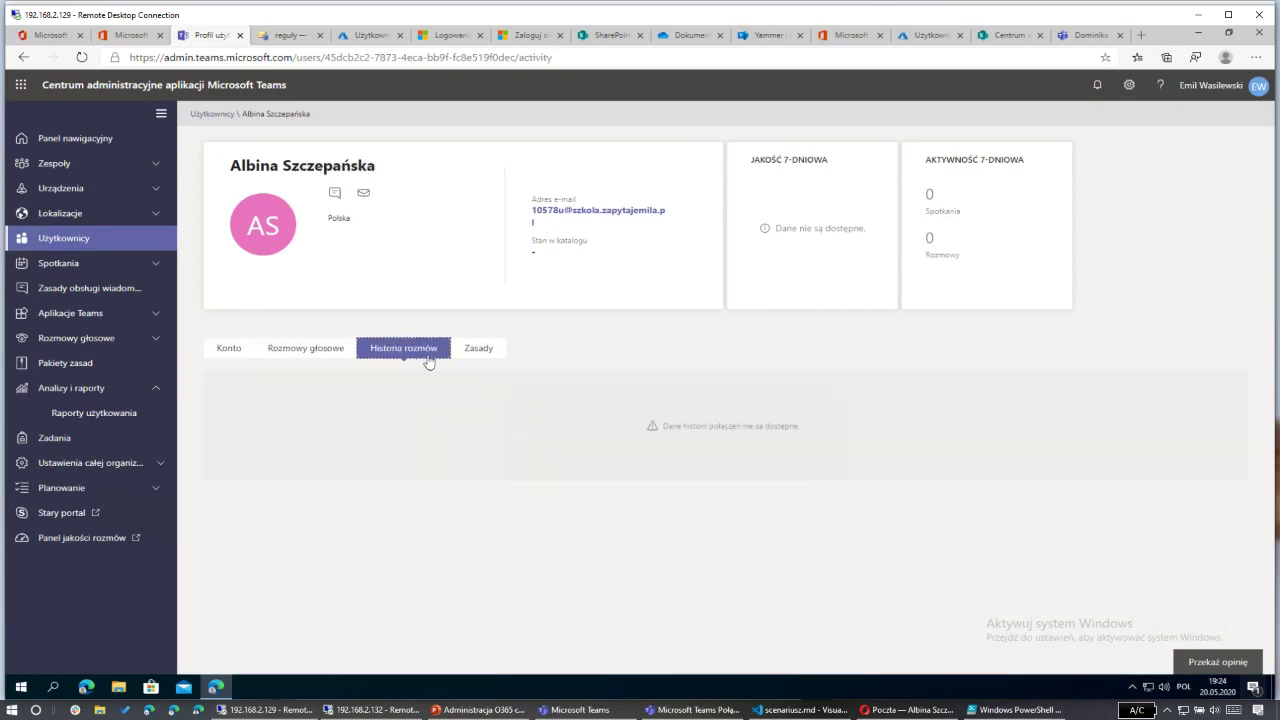
{"action": "left_click", "coordinate": [475, 350]}
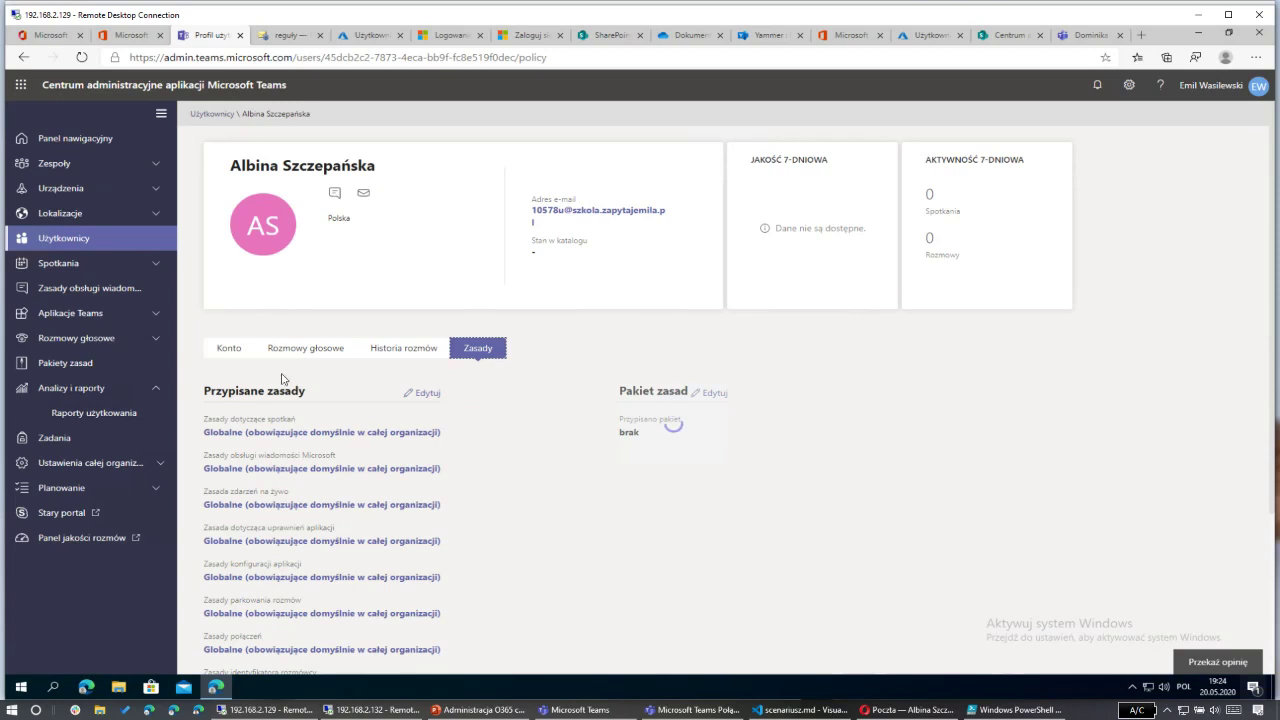
{"action": "left_click", "coordinate": [229, 349]}
{"action": "left_click", "coordinate": [140, 240]}
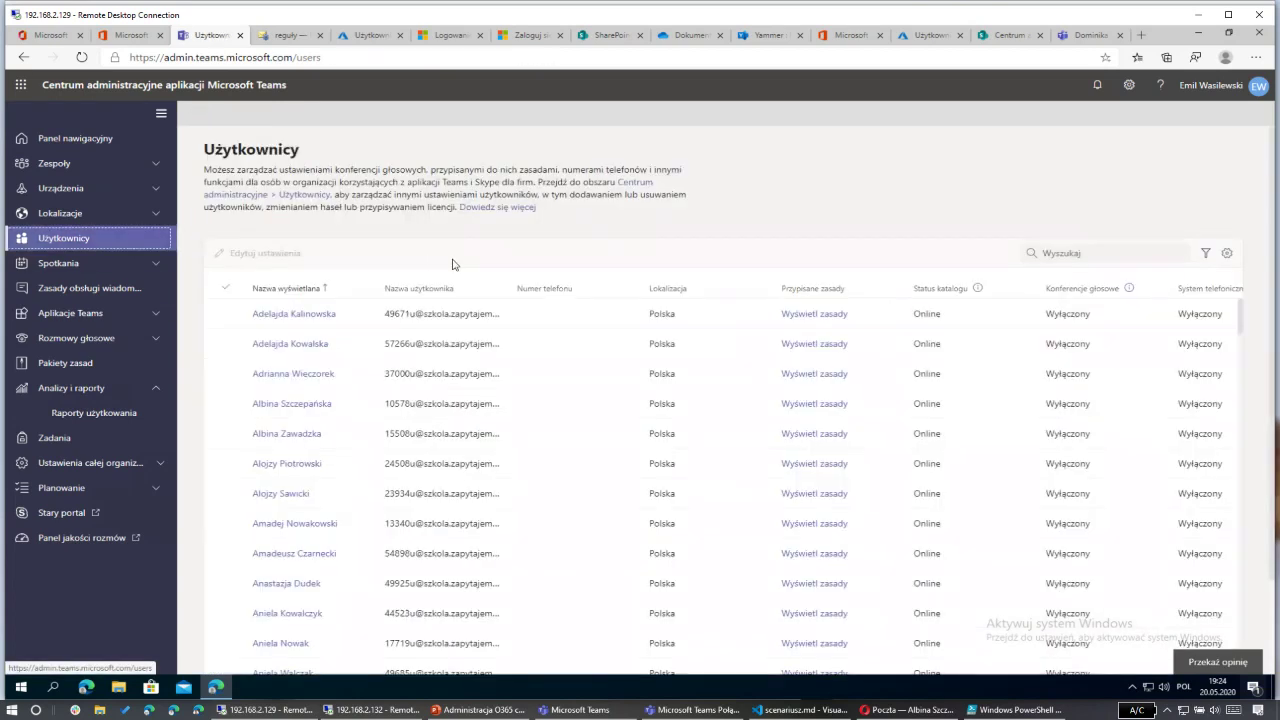
Step: Search users for 'dpomi' and review the matching user's call history, voice, account and policies
{"action": "left_click", "coordinate": [1059, 254]}
{"action": "type", "text": "dp"}
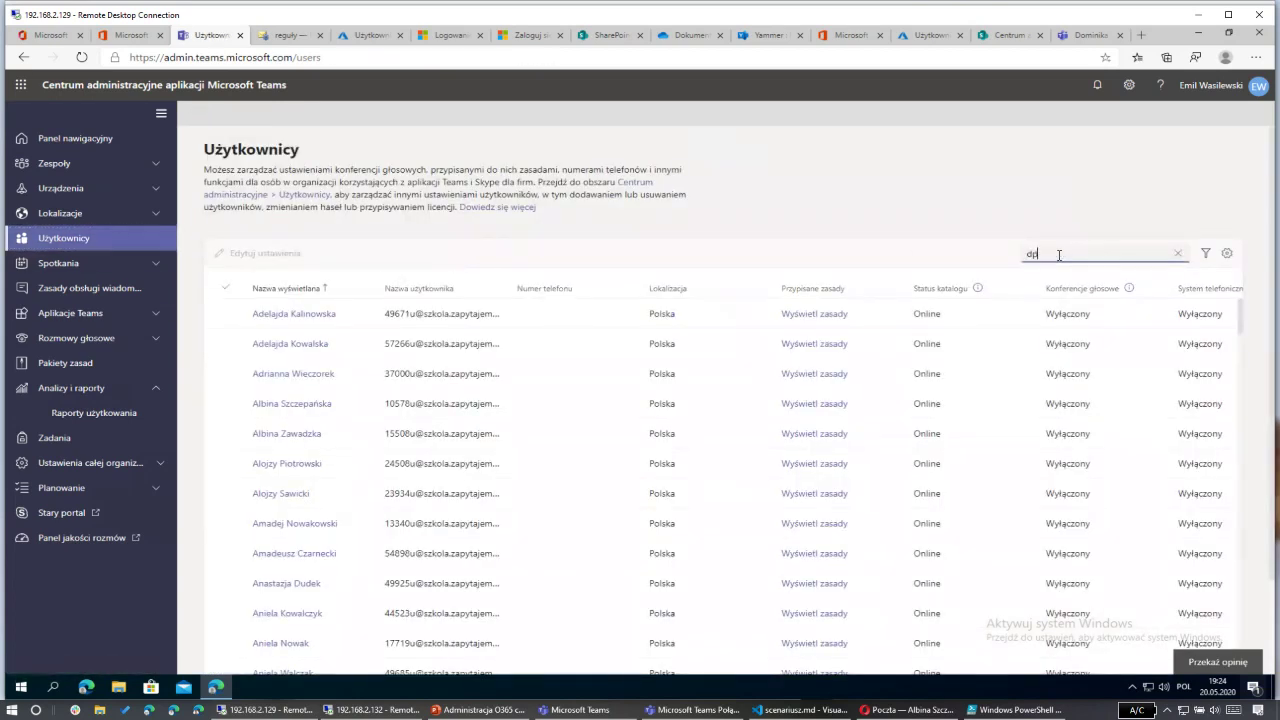
{"action": "type", "text": "omi"}
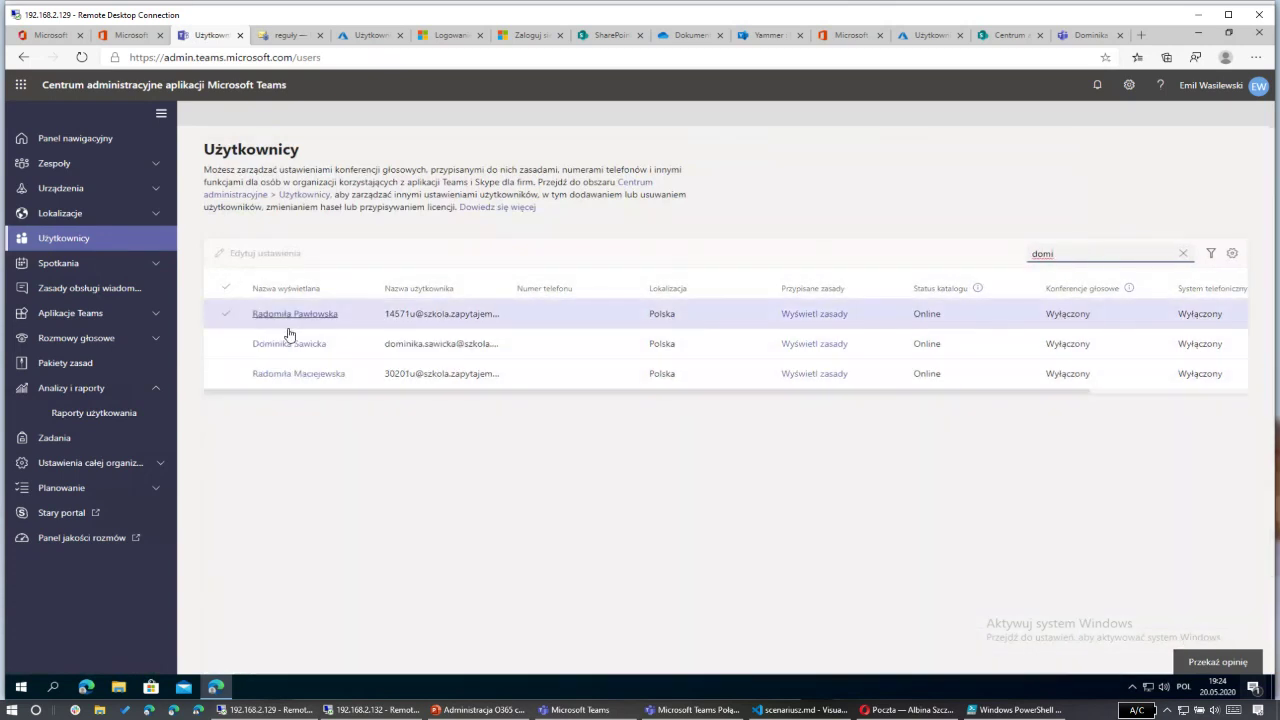
{"action": "left_click", "coordinate": [288, 343]}
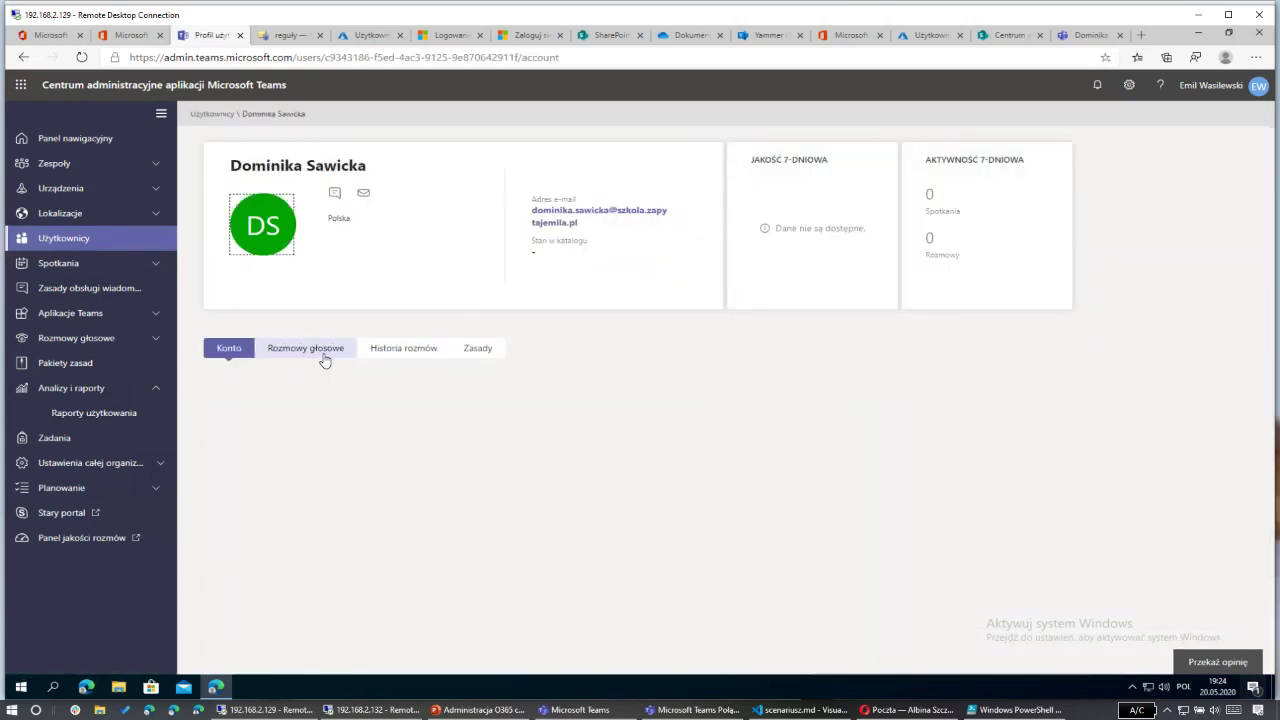
{"action": "left_click", "coordinate": [386, 356]}
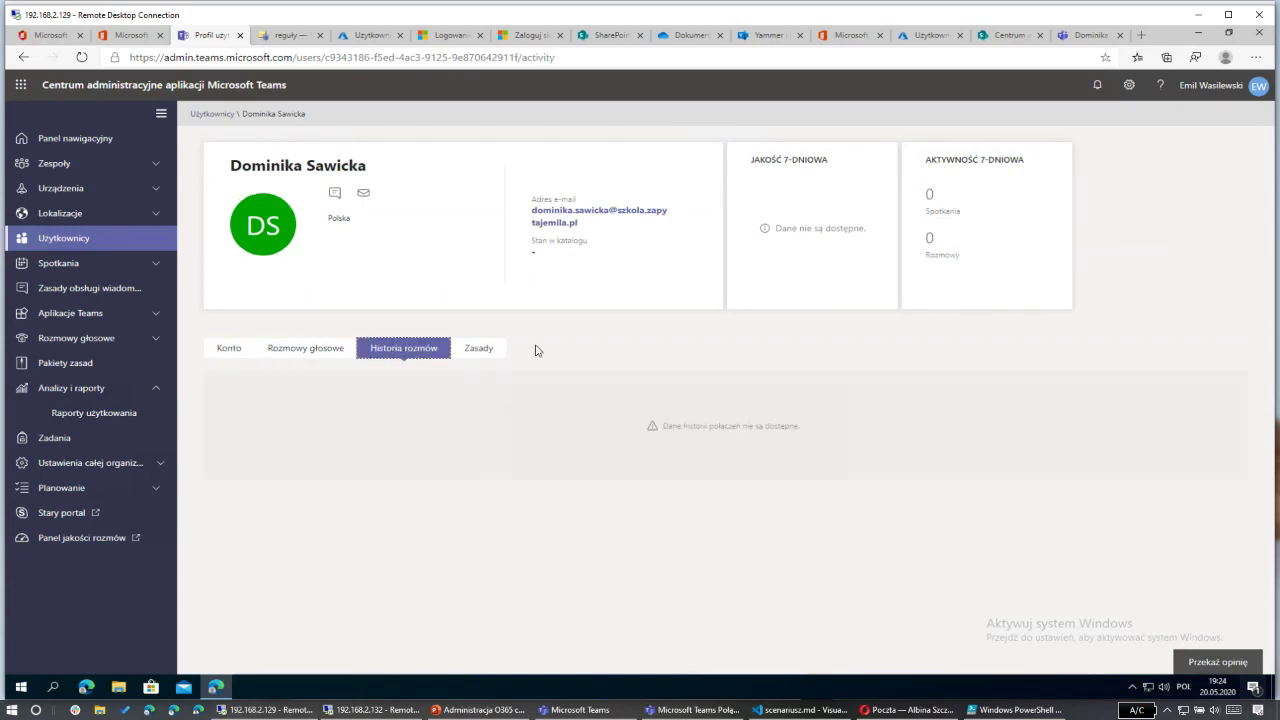
{"action": "left_click", "coordinate": [476, 349]}
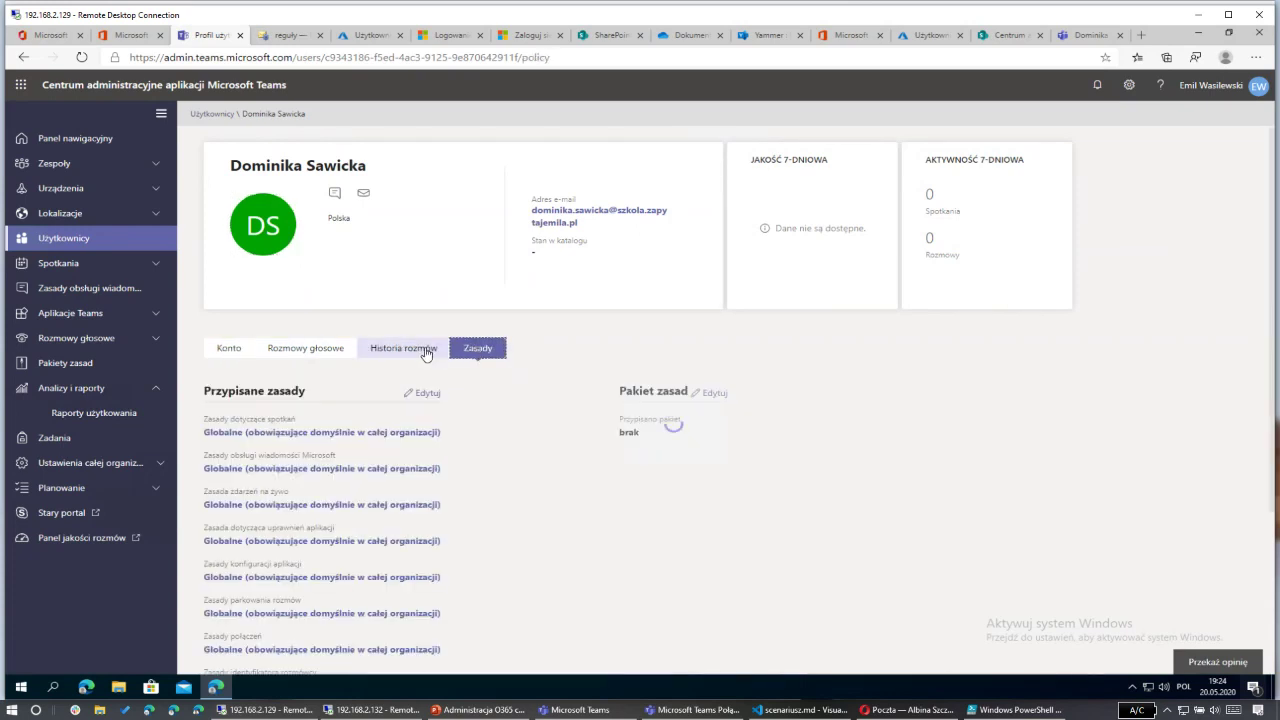
{"action": "left_click", "coordinate": [427, 353]}
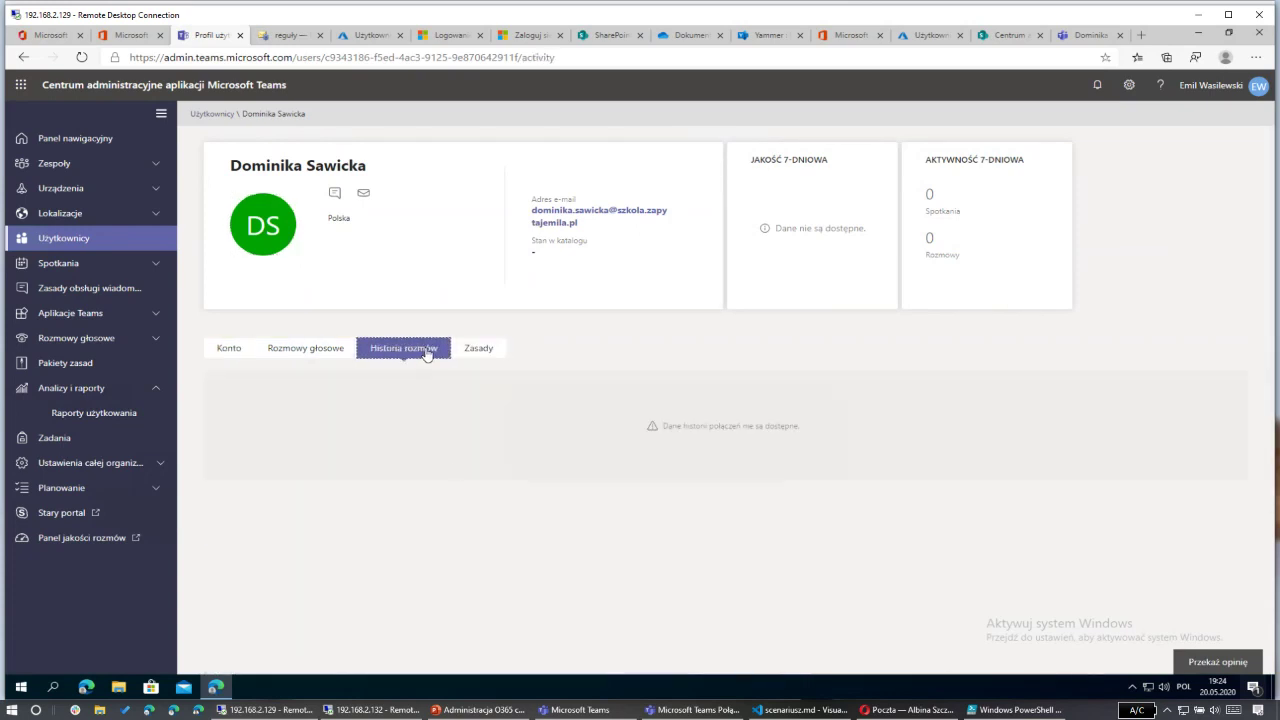
{"action": "left_click", "coordinate": [277, 356]}
{"action": "left_click", "coordinate": [241, 357]}
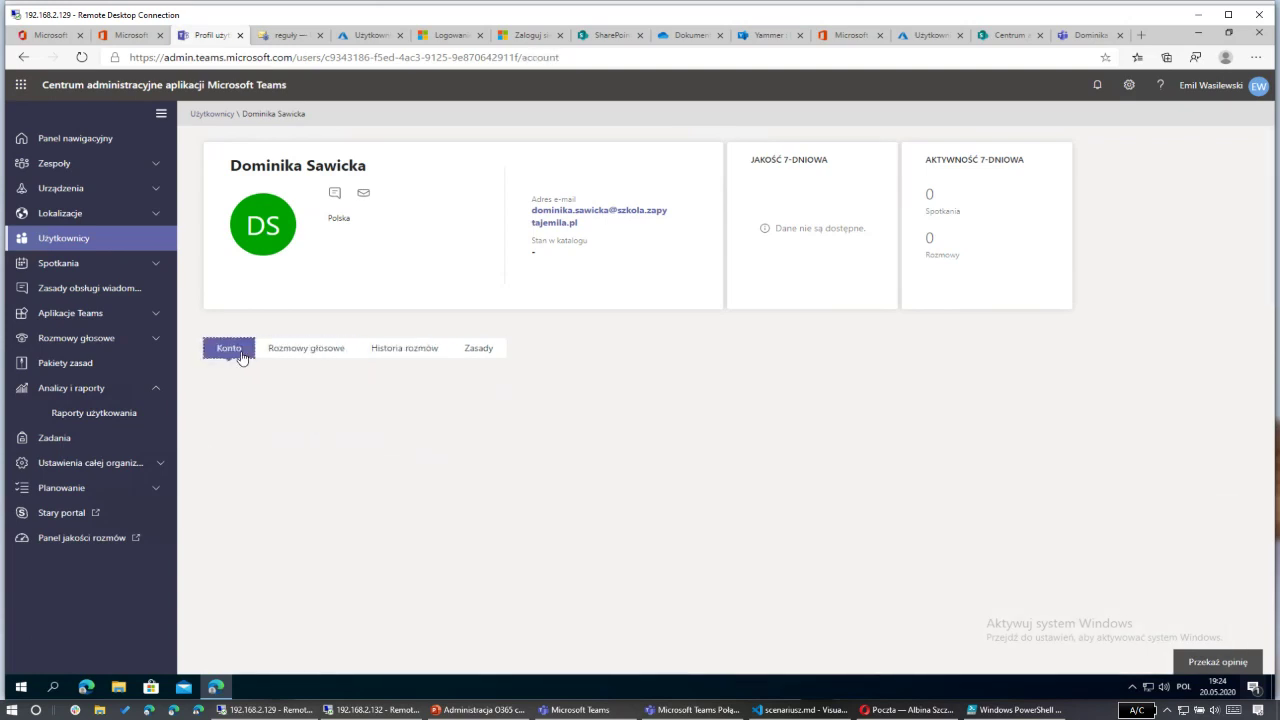
{"action": "left_click", "coordinate": [294, 352]}
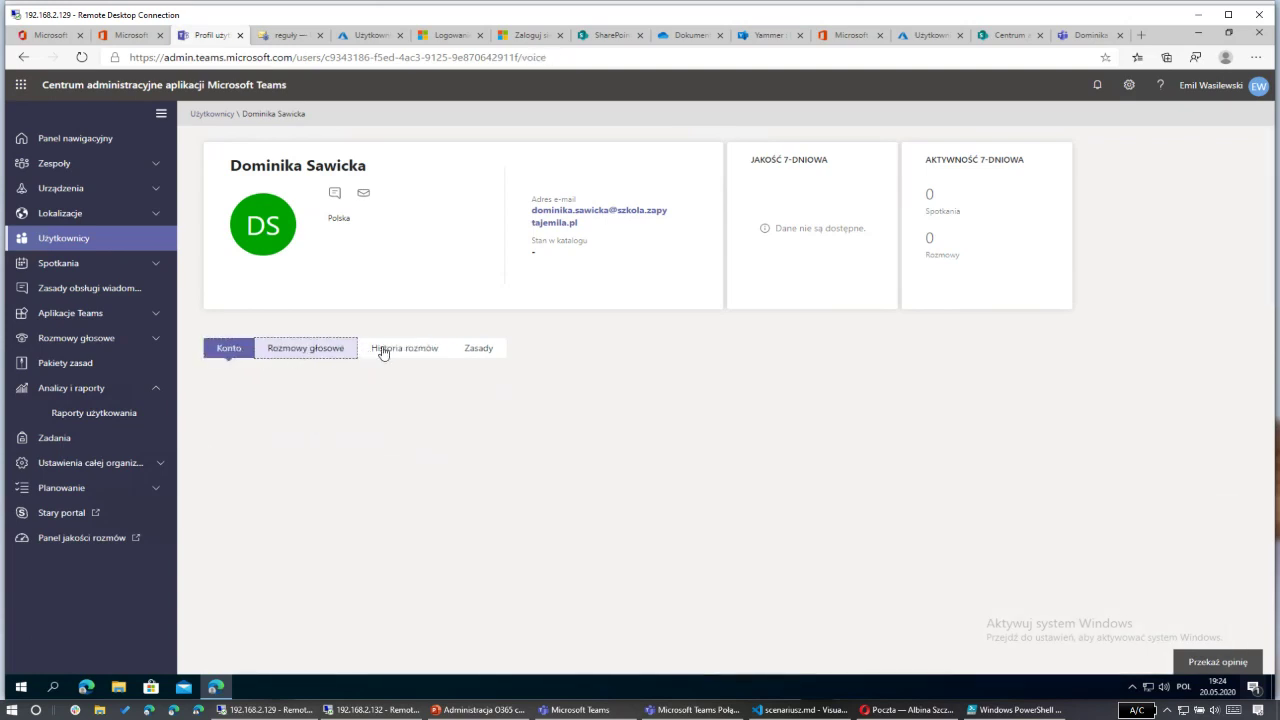
{"action": "left_click", "coordinate": [418, 352]}
{"action": "left_click", "coordinate": [479, 350]}
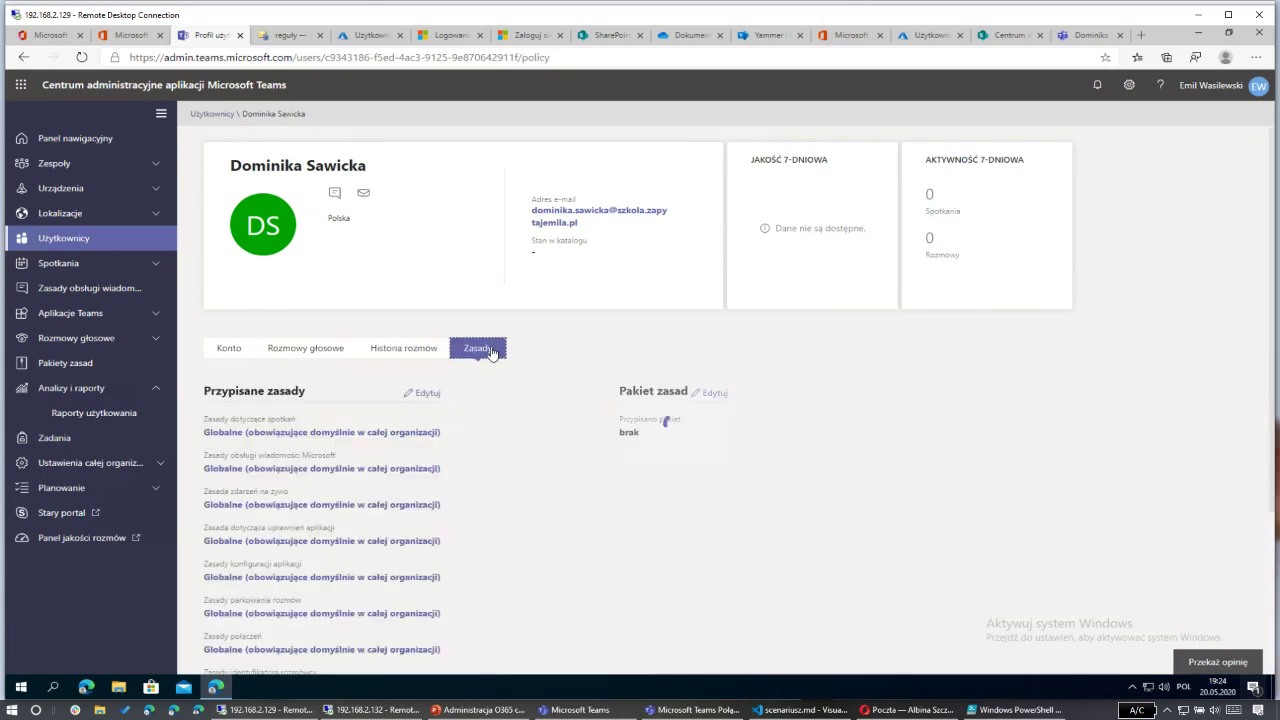
Step: Return to the Teams users list and then the Teams admin dashboard
{"action": "left_click", "coordinate": [228, 348]}
{"action": "left_click", "coordinate": [90, 241]}
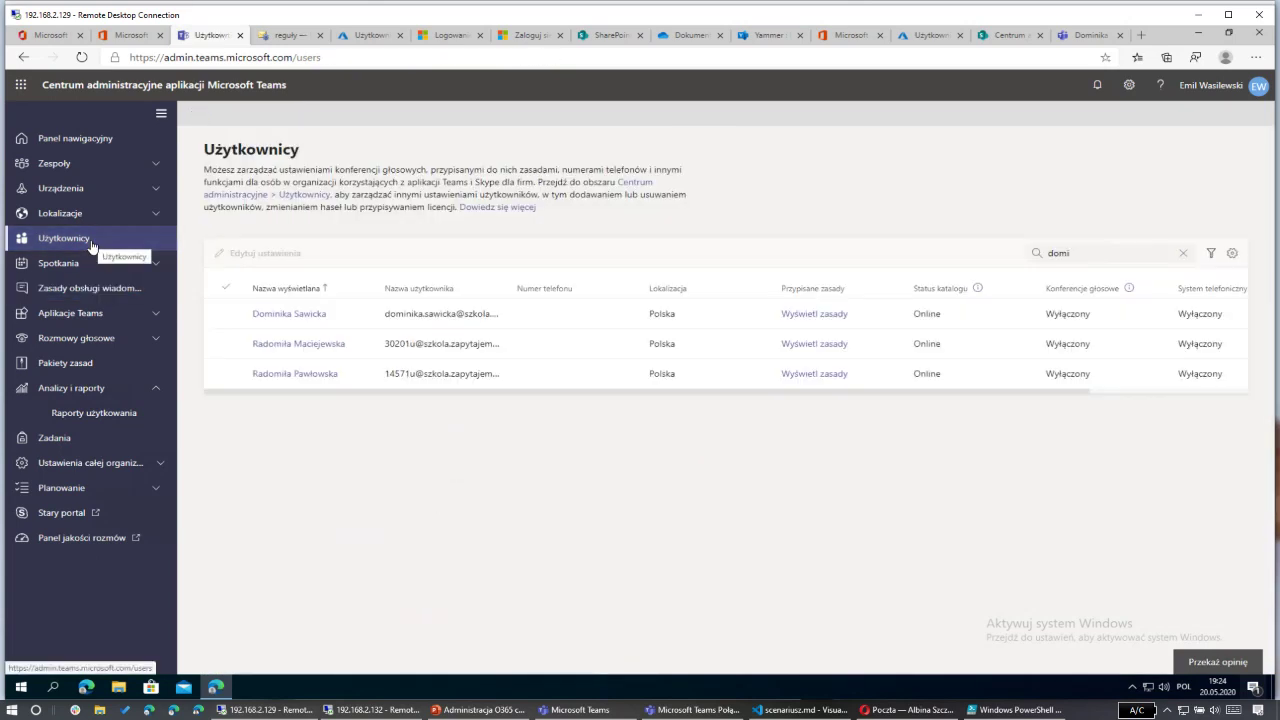
{"action": "left_click", "coordinate": [82, 140]}
Step: Open Wszystkie centra administracyjne from the Microsoft 365 admin center sidebar
{"action": "left_click", "coordinate": [128, 35]}
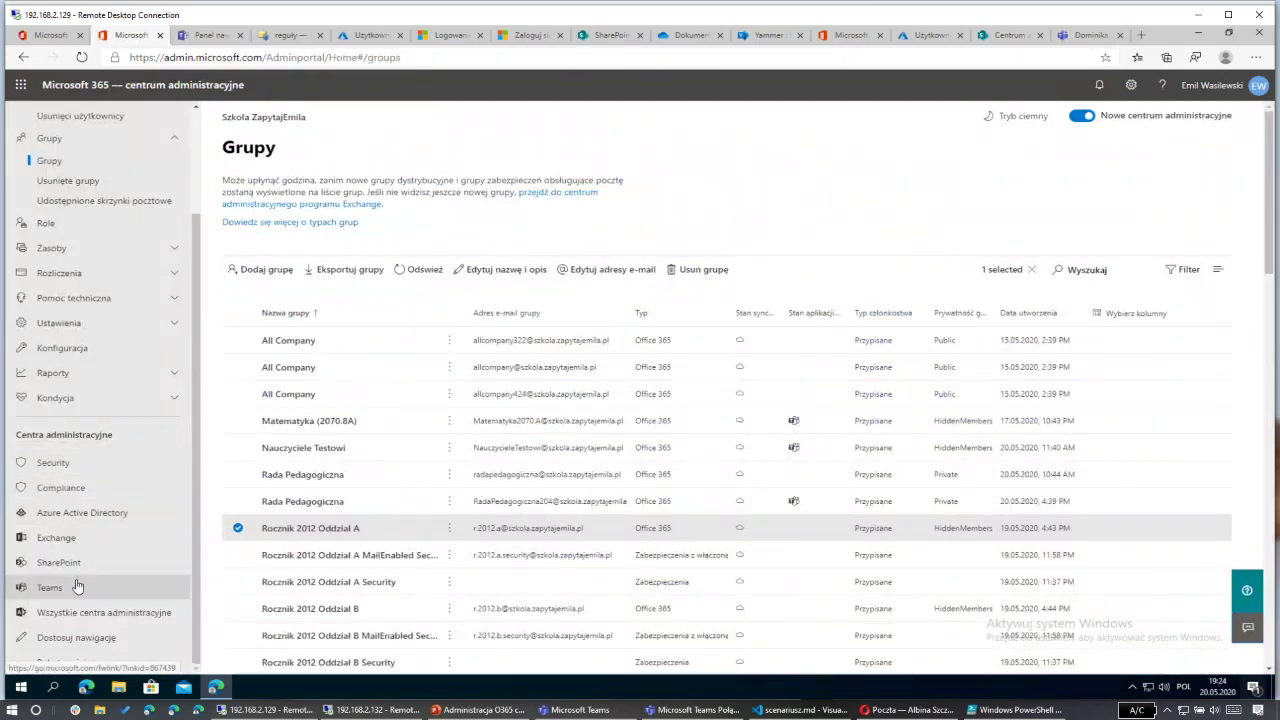
{"action": "left_click", "coordinate": [72, 665]}
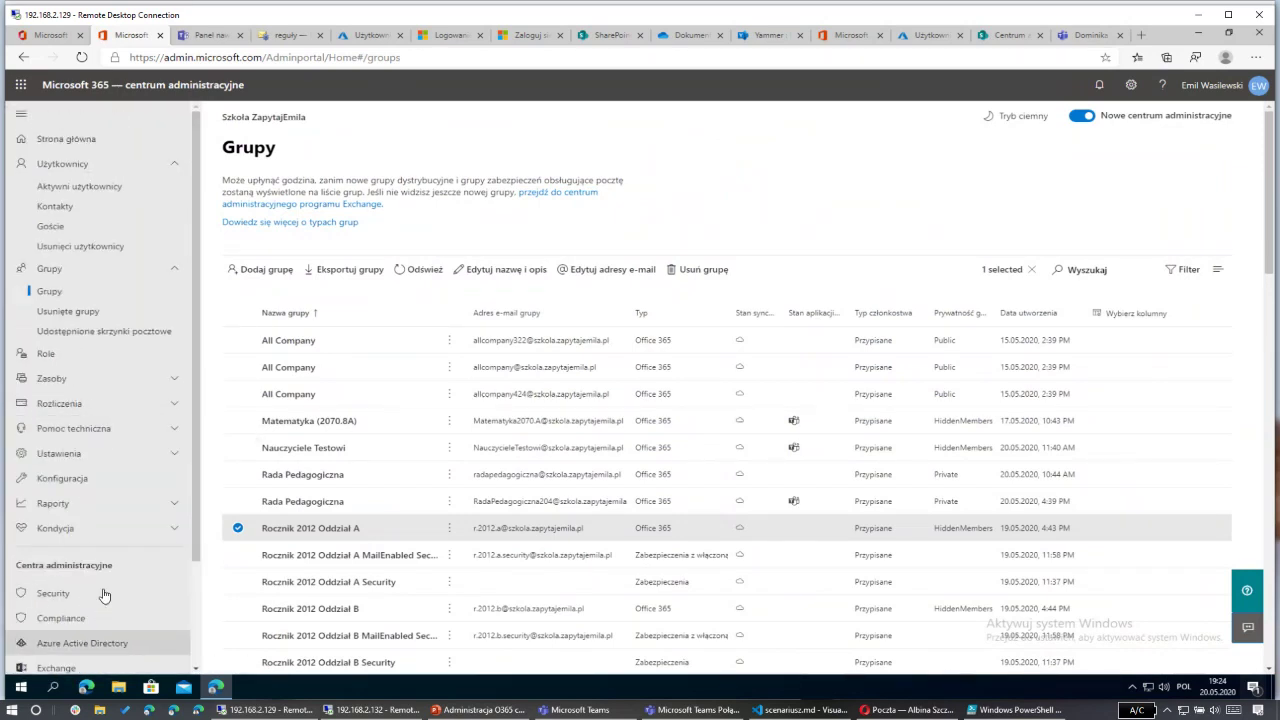
{"action": "scroll", "coordinate": [95, 600], "scroll_direction": "down", "scroll_amount": 3}
{"action": "left_click", "coordinate": [95, 622]}
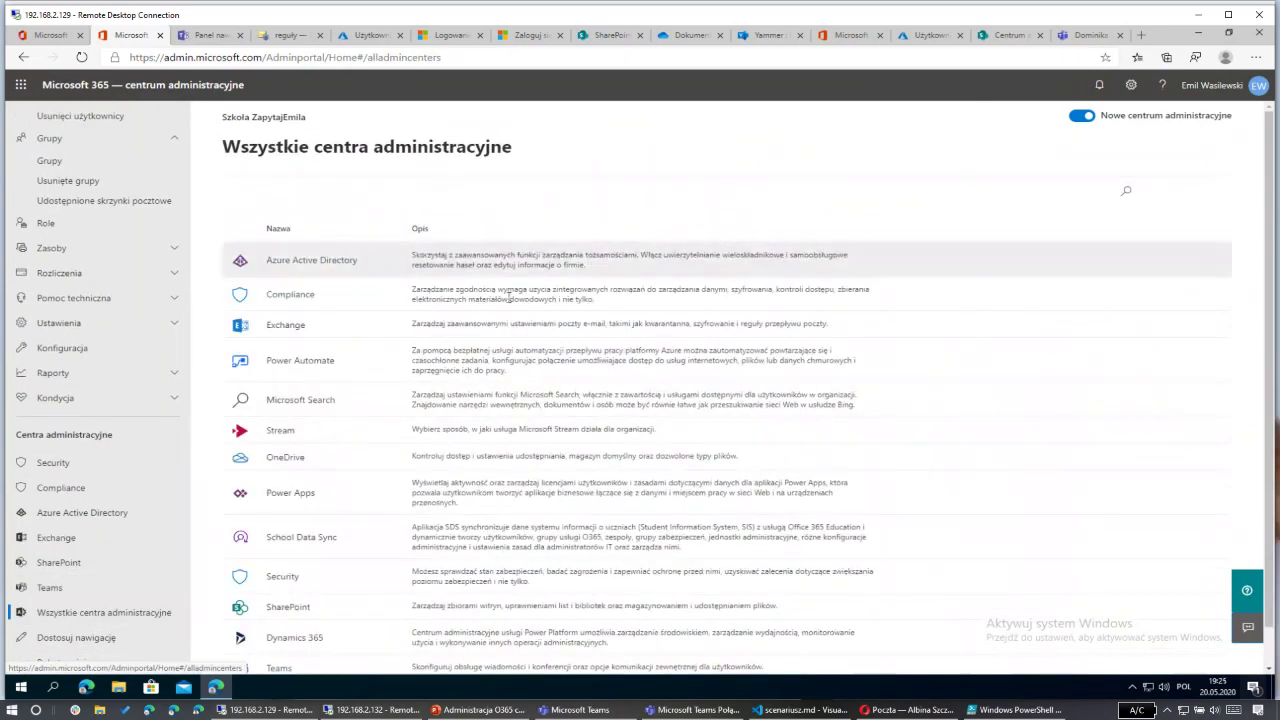
{"action": "scroll", "coordinate": [491, 305], "scroll_direction": "down", "scroll_amount": 1}
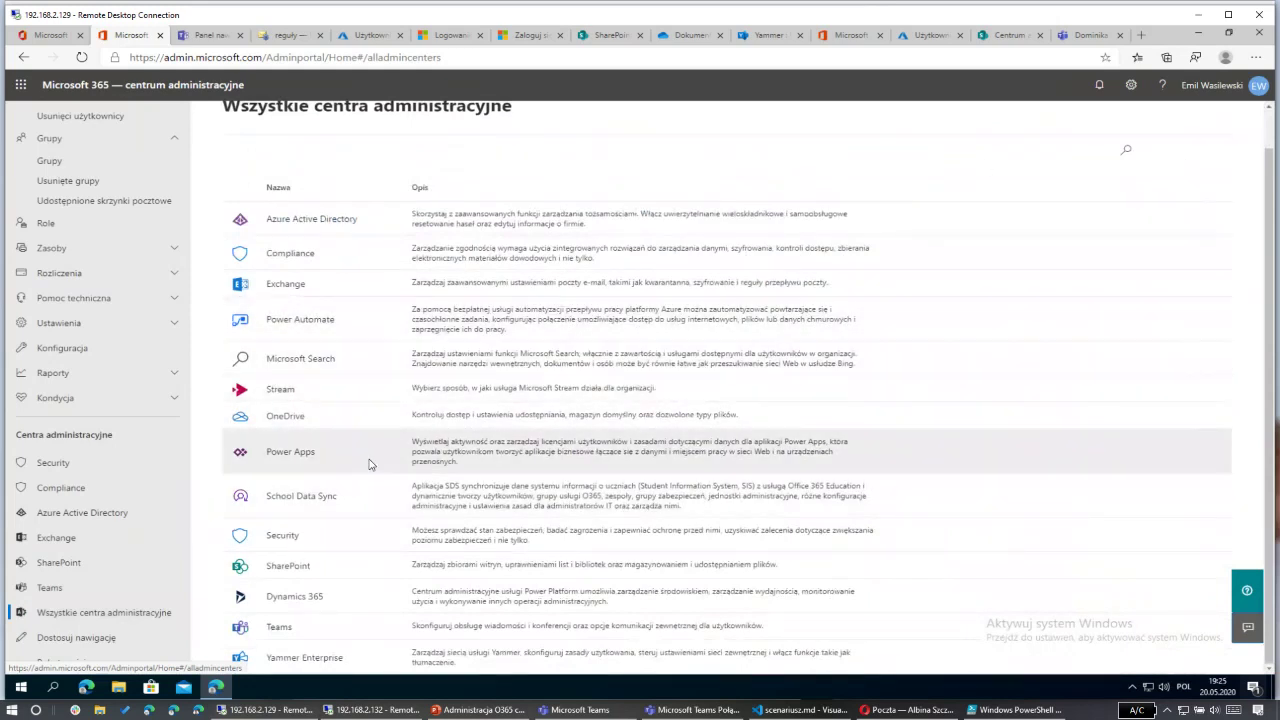
{"action": "scroll", "coordinate": [371, 437], "scroll_direction": "up", "scroll_amount": 1}
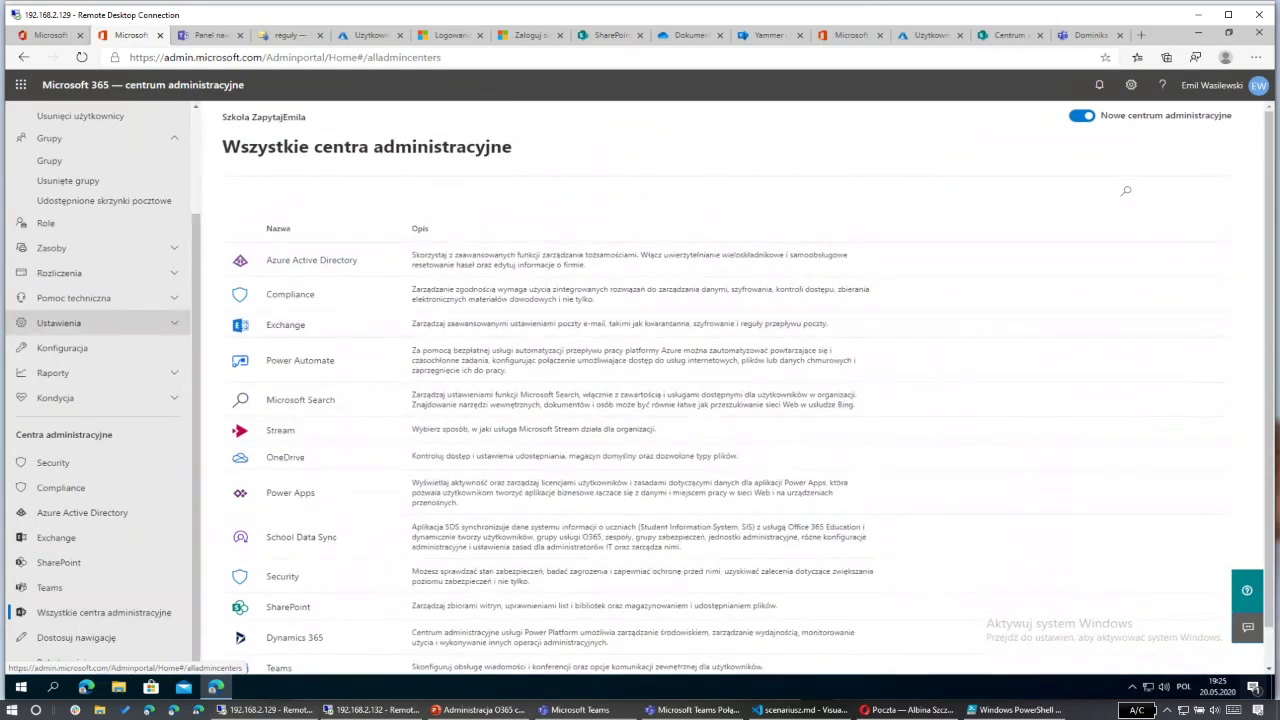
{"action": "left_click", "coordinate": [1127, 711]}
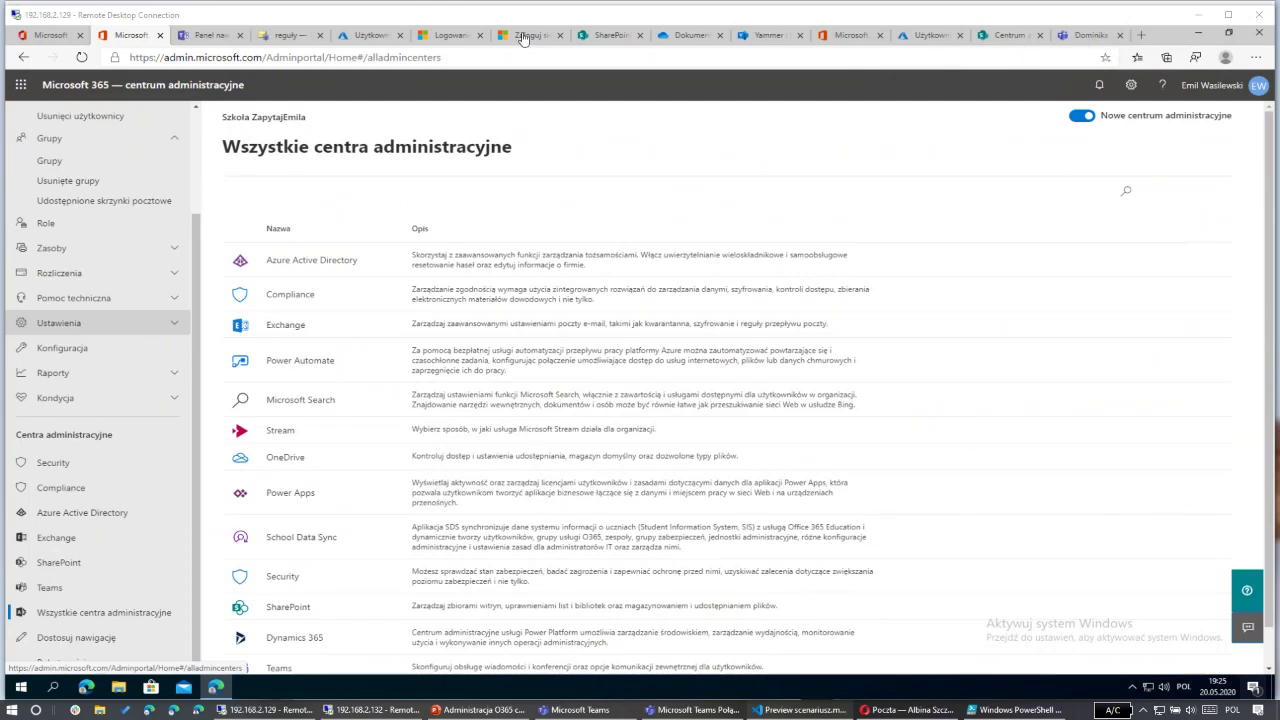
Step: Load protection.office.com/homepage and open Przeszukiwanie dziennika inspekcji under Wyszukaj
{"action": "left_click", "coordinate": [845, 36]}
{"action": "left_click", "coordinate": [396, 54]}
{"action": "type", "text": "https://protection.office.com/homepage"}
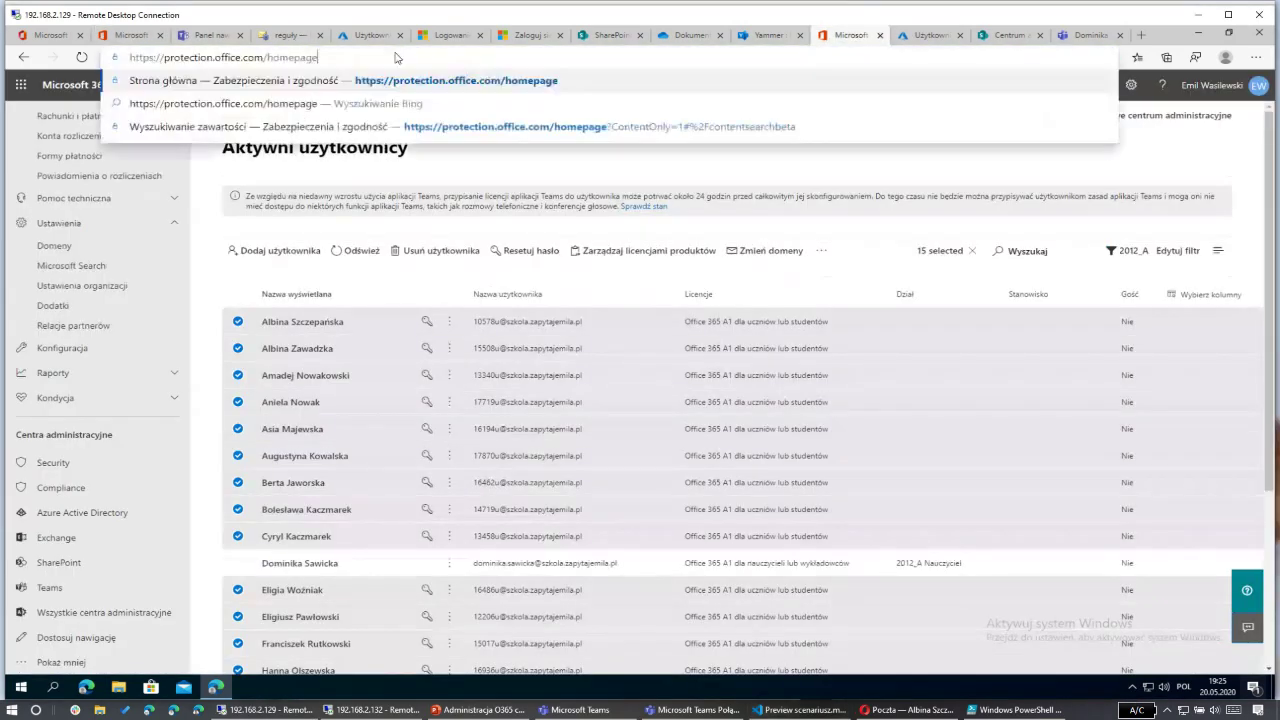
{"action": "key", "text": "Return"}
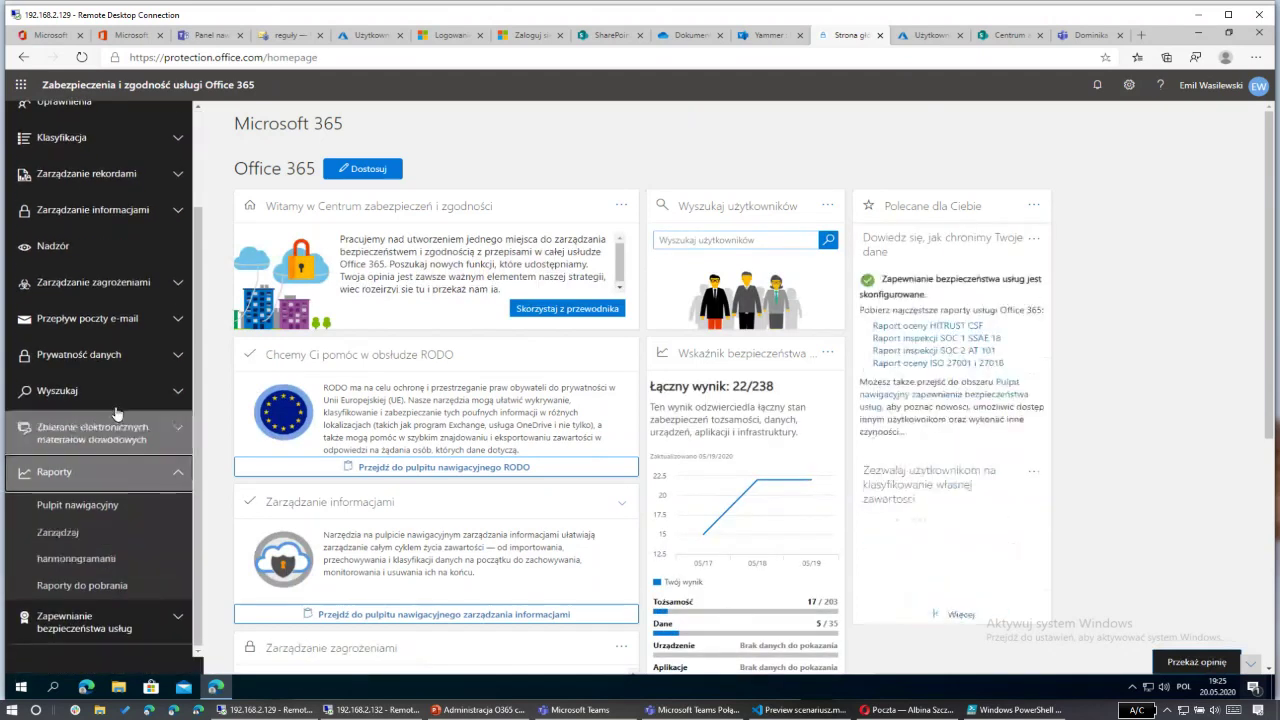
{"action": "left_click", "coordinate": [148, 400]}
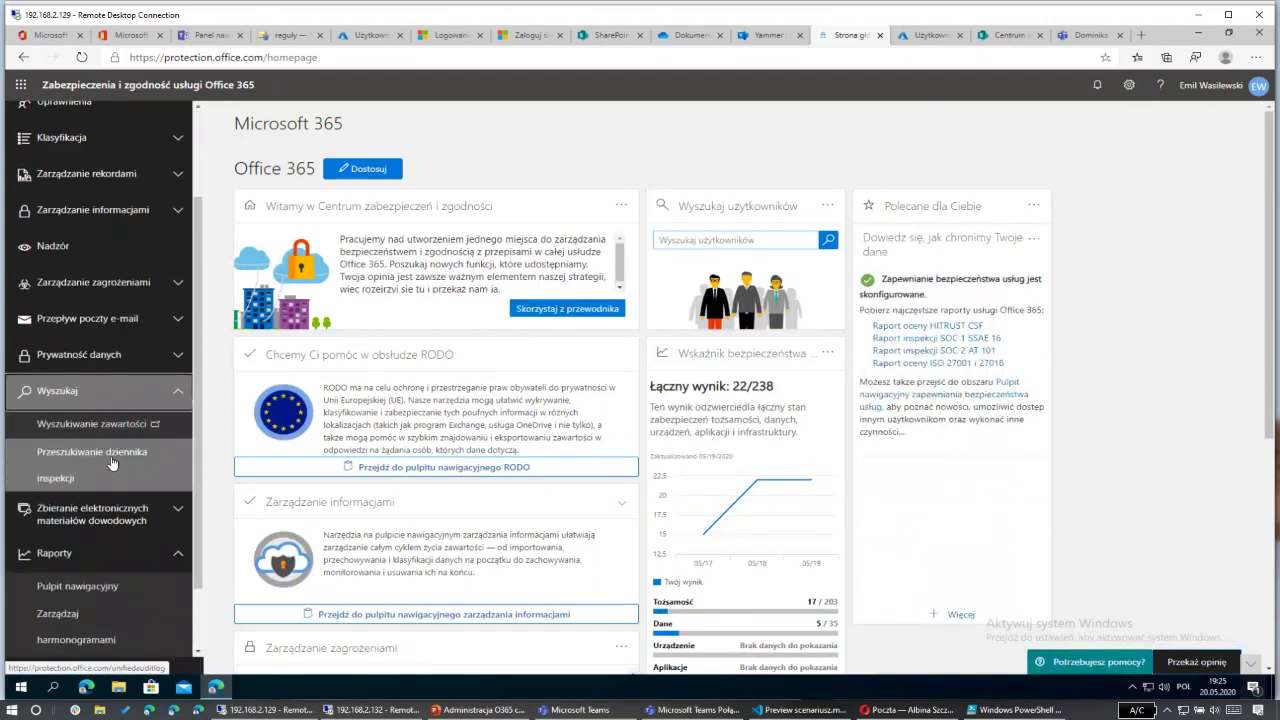
{"action": "left_click", "coordinate": [112, 462]}
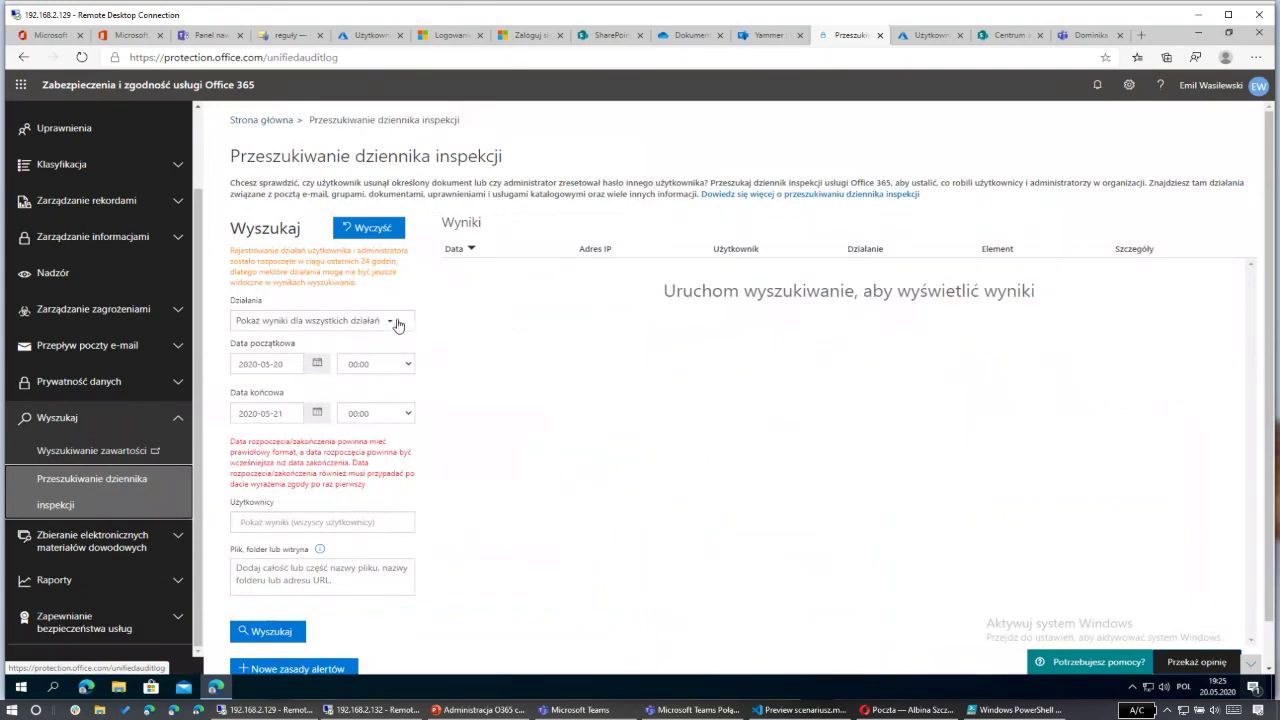
Step: Set the audit search start time to 17:00 on 2020-05-20
{"action": "left_click", "coordinate": [405, 366]}
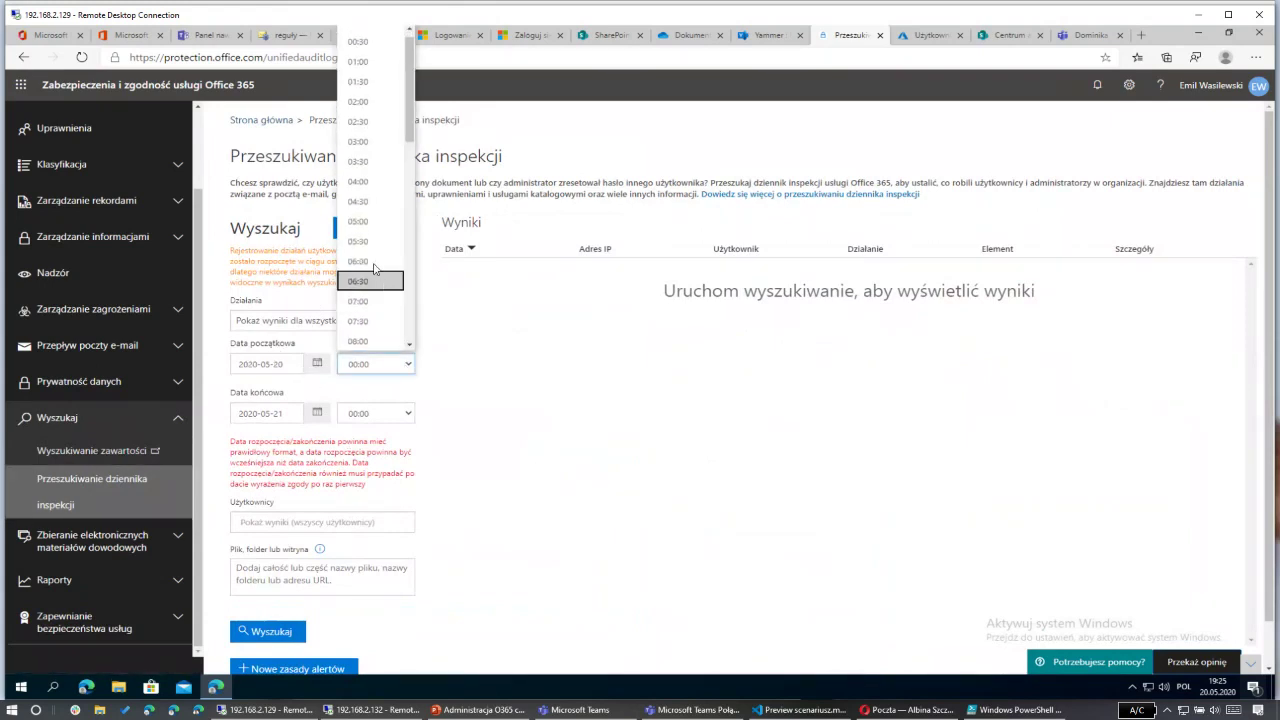
{"action": "scroll", "coordinate": [372, 265], "scroll_direction": "down", "scroll_amount": 3}
{"action": "scroll", "coordinate": [374, 266], "scroll_direction": "down", "scroll_amount": 2}
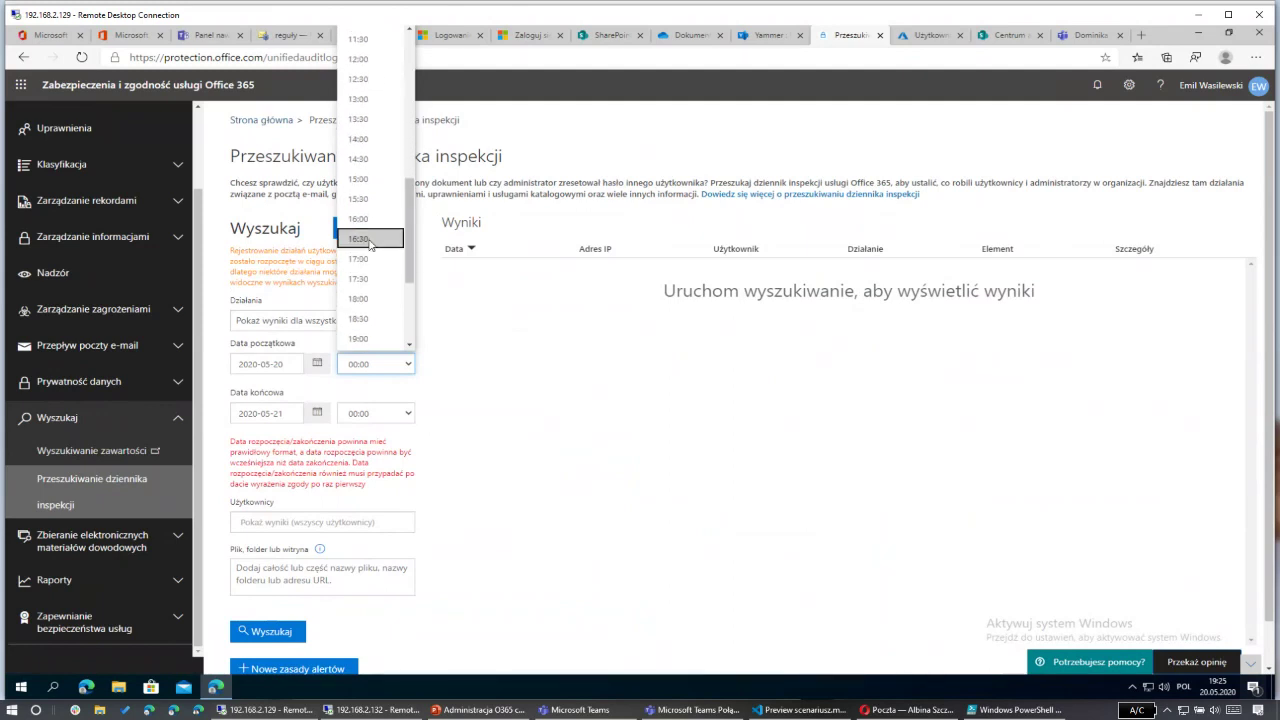
{"action": "left_click", "coordinate": [374, 268]}
{"action": "left_click", "coordinate": [370, 368]}
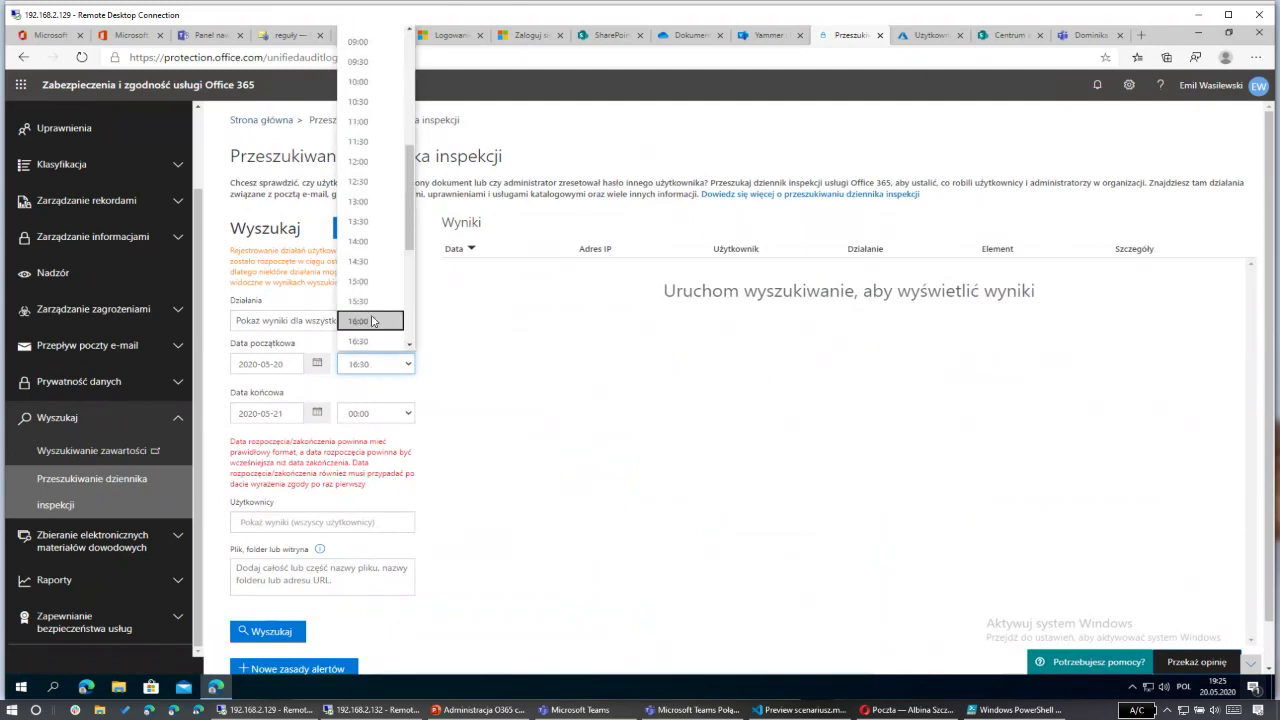
{"action": "left_click", "coordinate": [370, 313]}
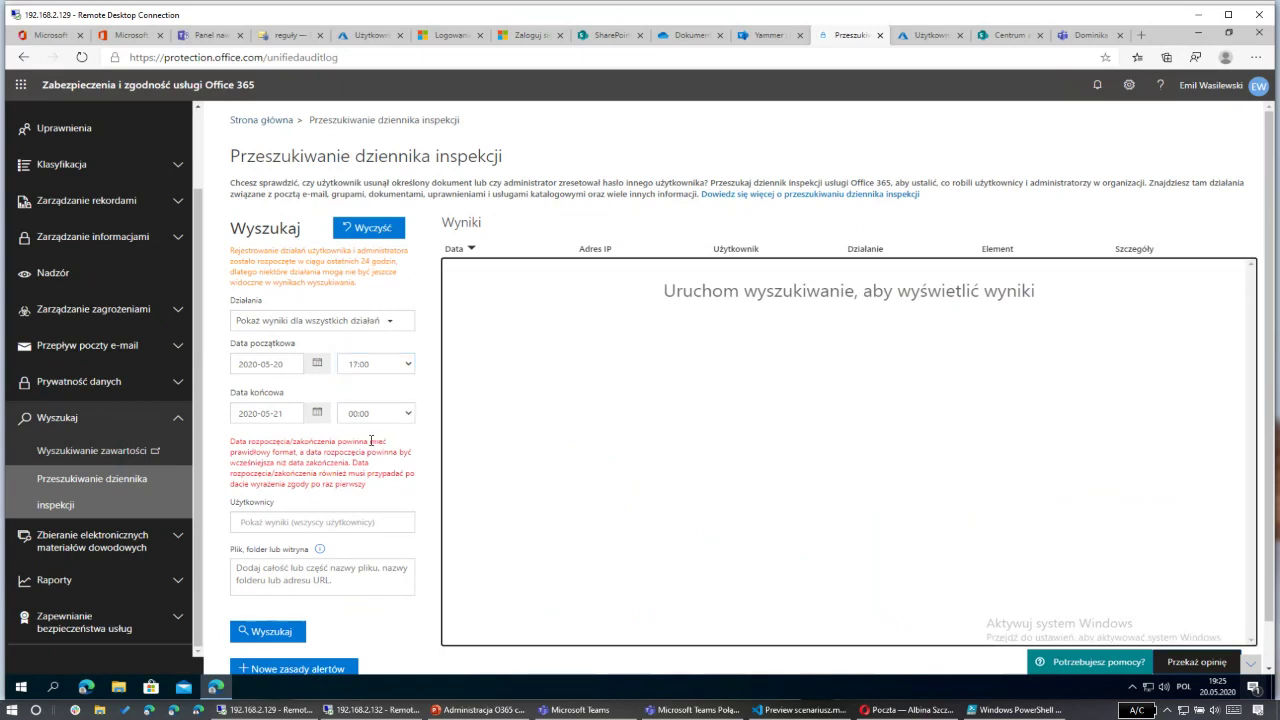
{"action": "left_click", "coordinate": [268, 631]}
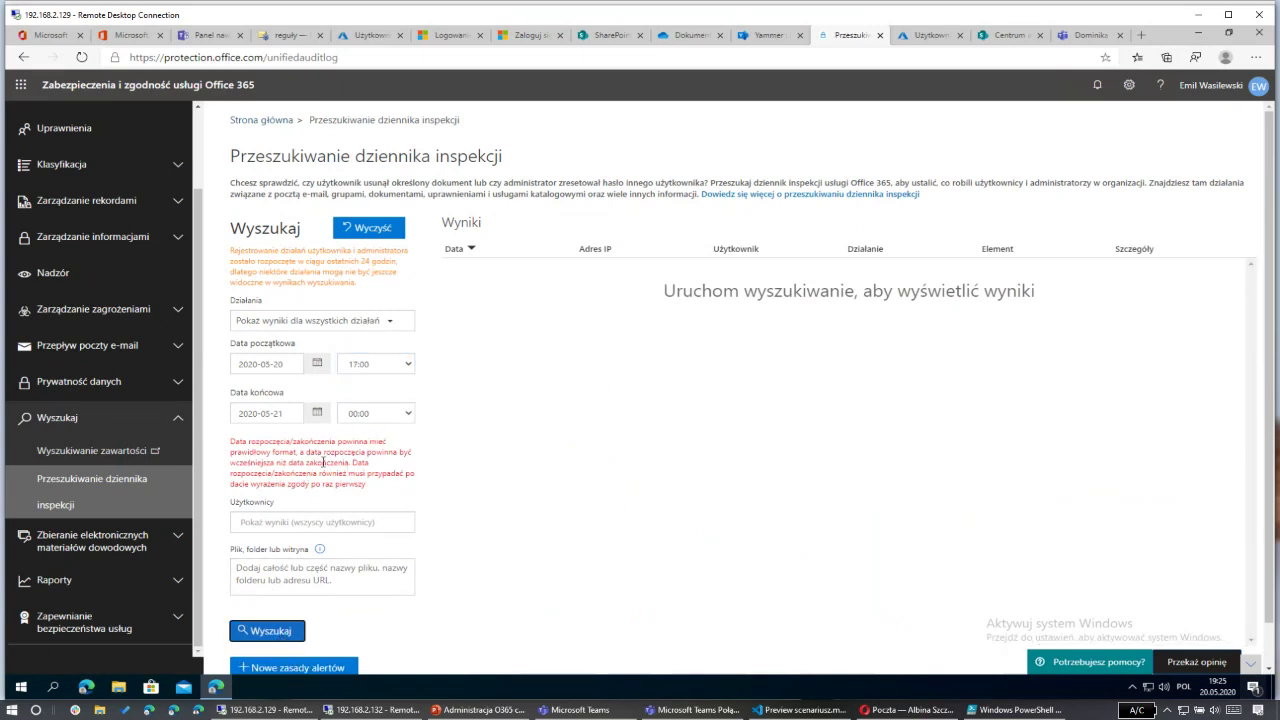
Step: Filter on the eight 'Działania administracyjne dotyczące użytkowników' activities and run the search
{"action": "left_click", "coordinate": [331, 319]}
{"action": "scroll", "coordinate": [435, 425], "scroll_direction": "down", "scroll_amount": 4}
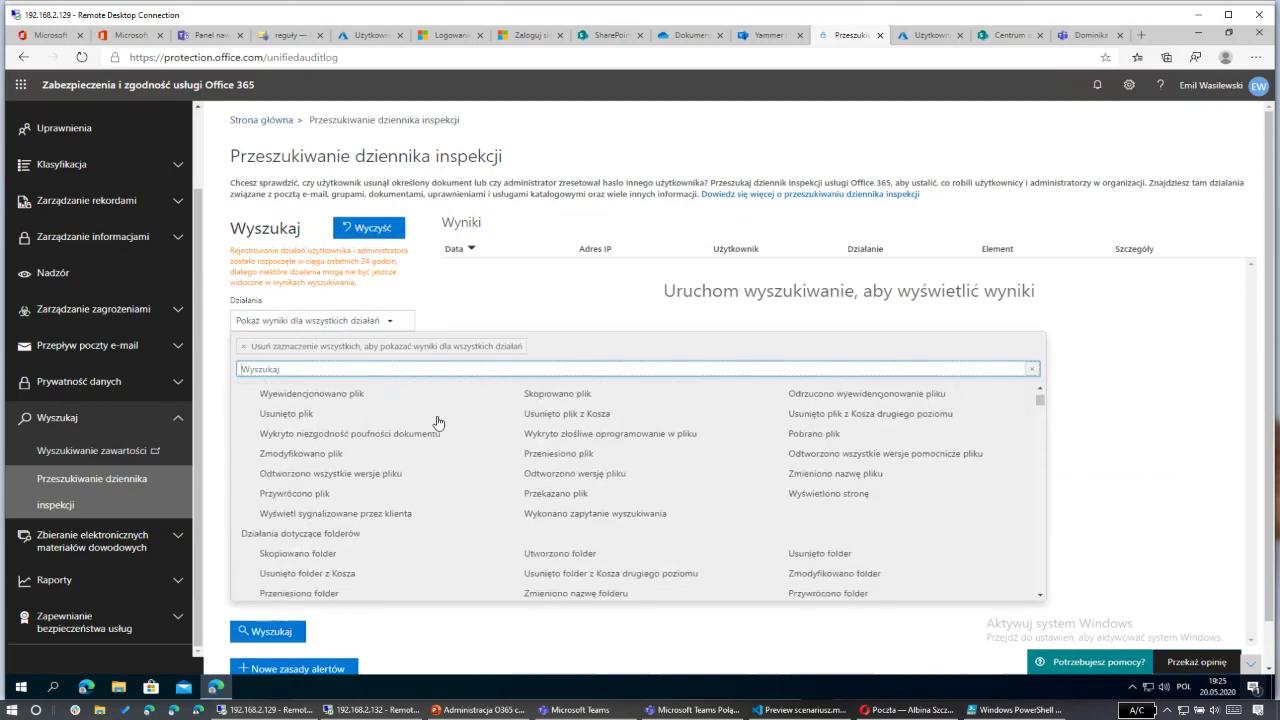
{"action": "scroll", "coordinate": [435, 427], "scroll_direction": "down", "scroll_amount": 6}
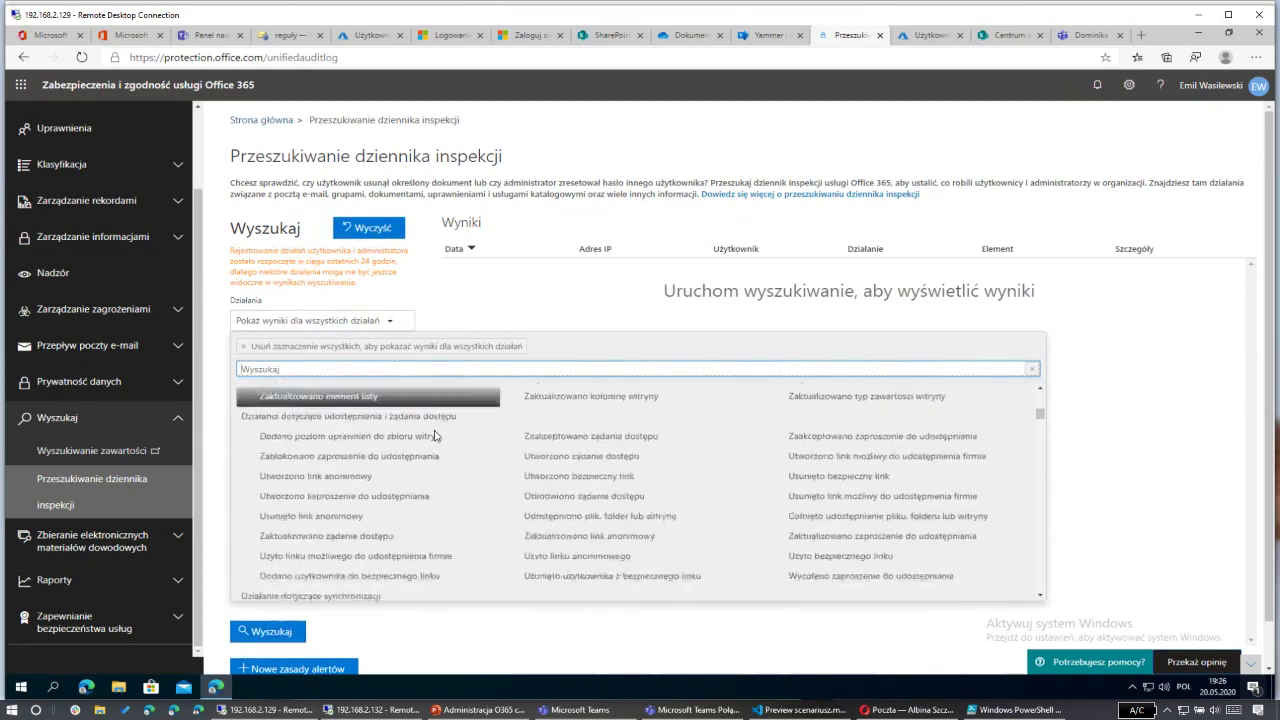
{"action": "scroll", "coordinate": [401, 524], "scroll_direction": "down", "scroll_amount": 5}
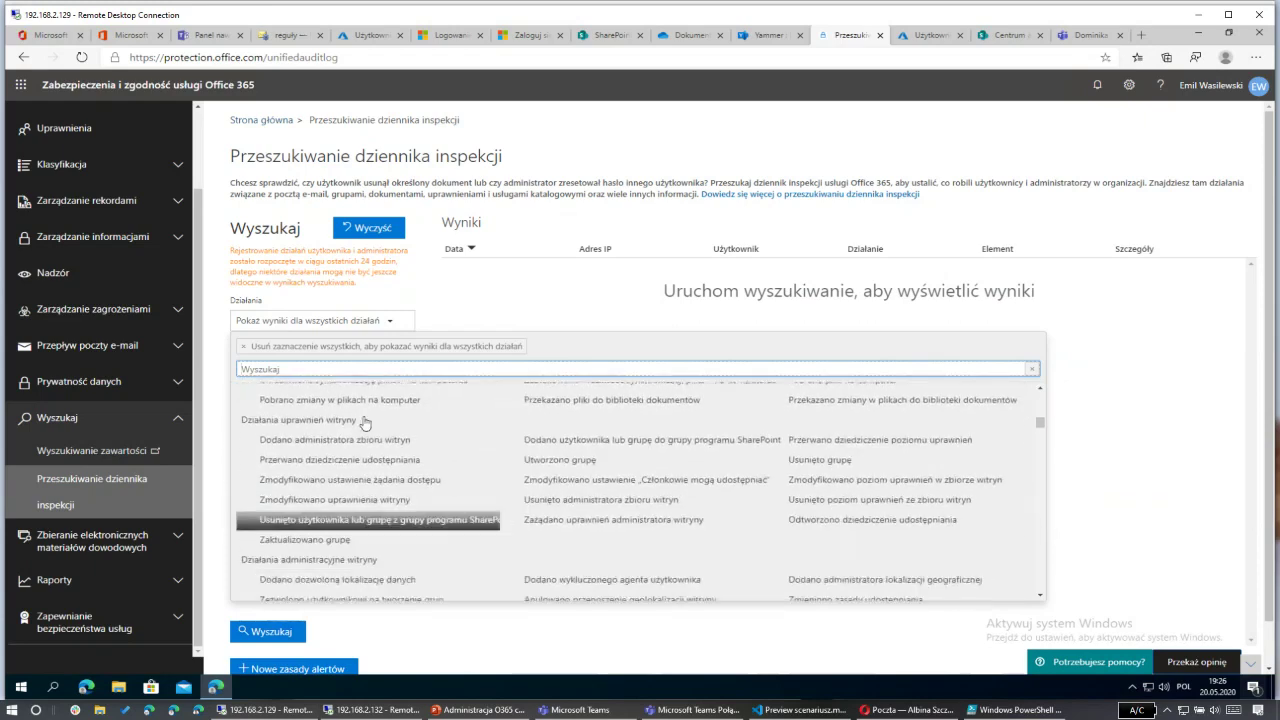
{"action": "scroll", "coordinate": [390, 494], "scroll_direction": "down", "scroll_amount": 6}
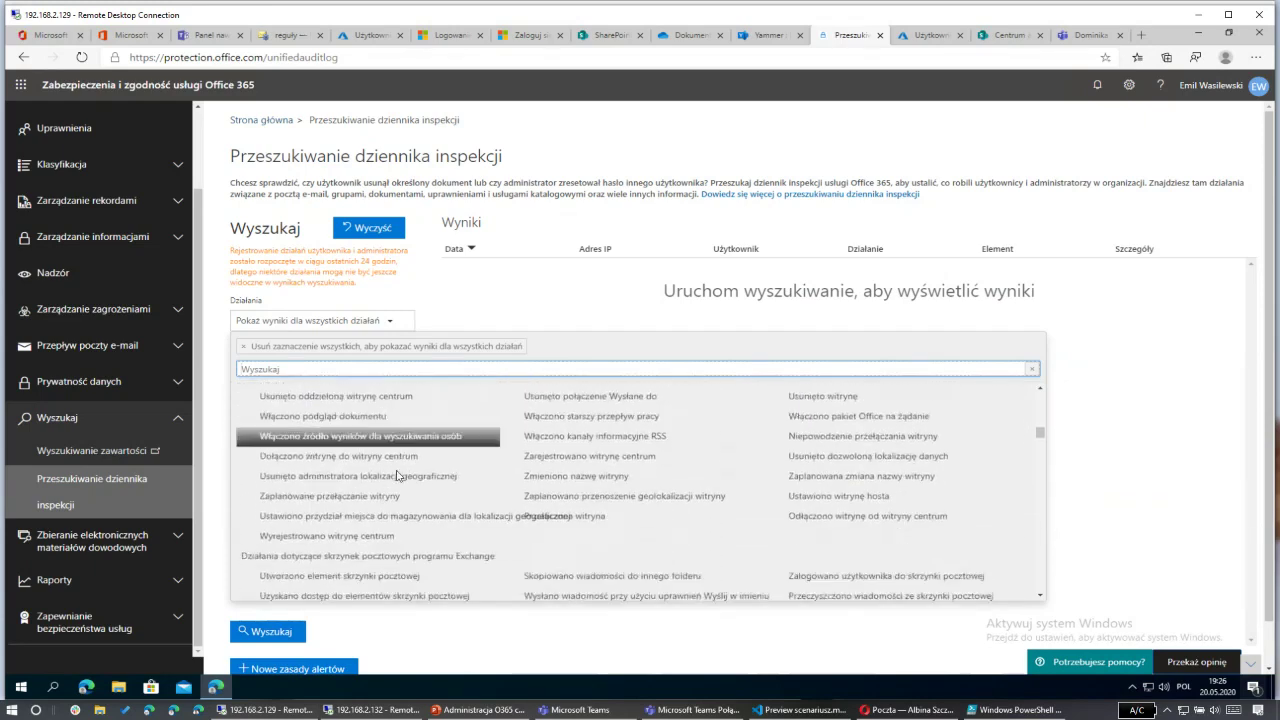
{"action": "scroll", "coordinate": [397, 476], "scroll_direction": "down", "scroll_amount": 7}
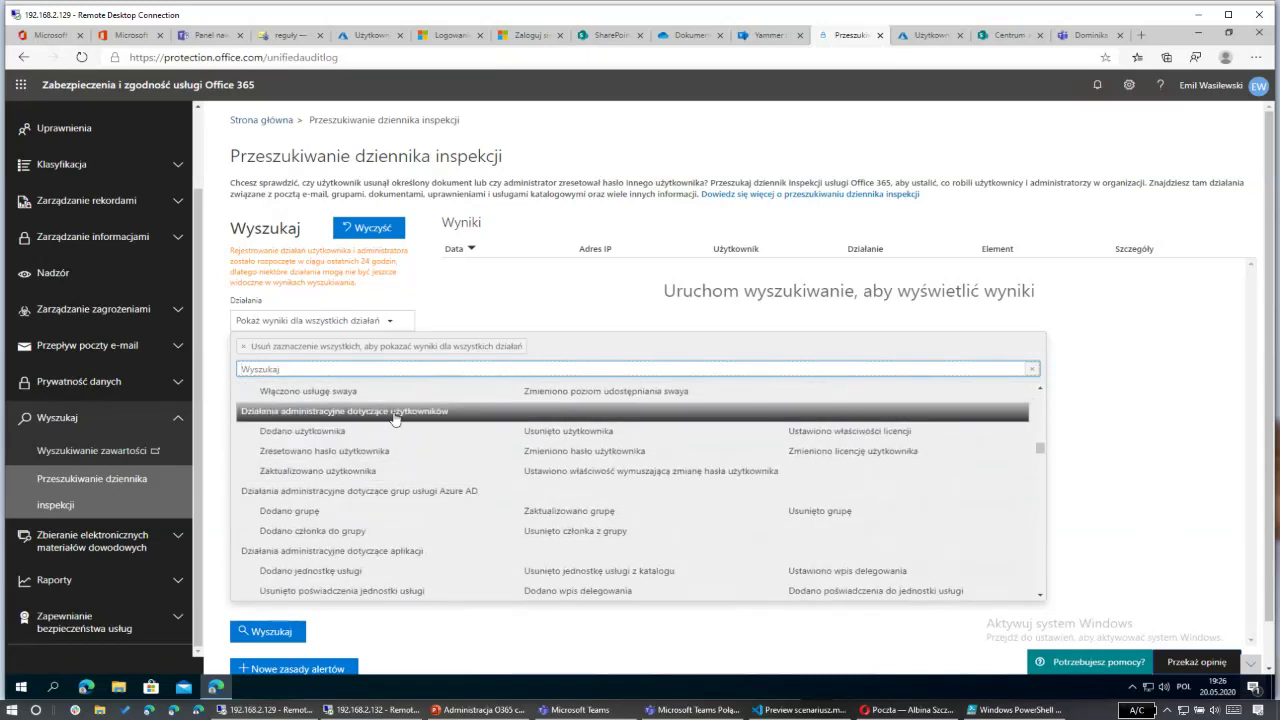
{"action": "left_click", "coordinate": [395, 418]}
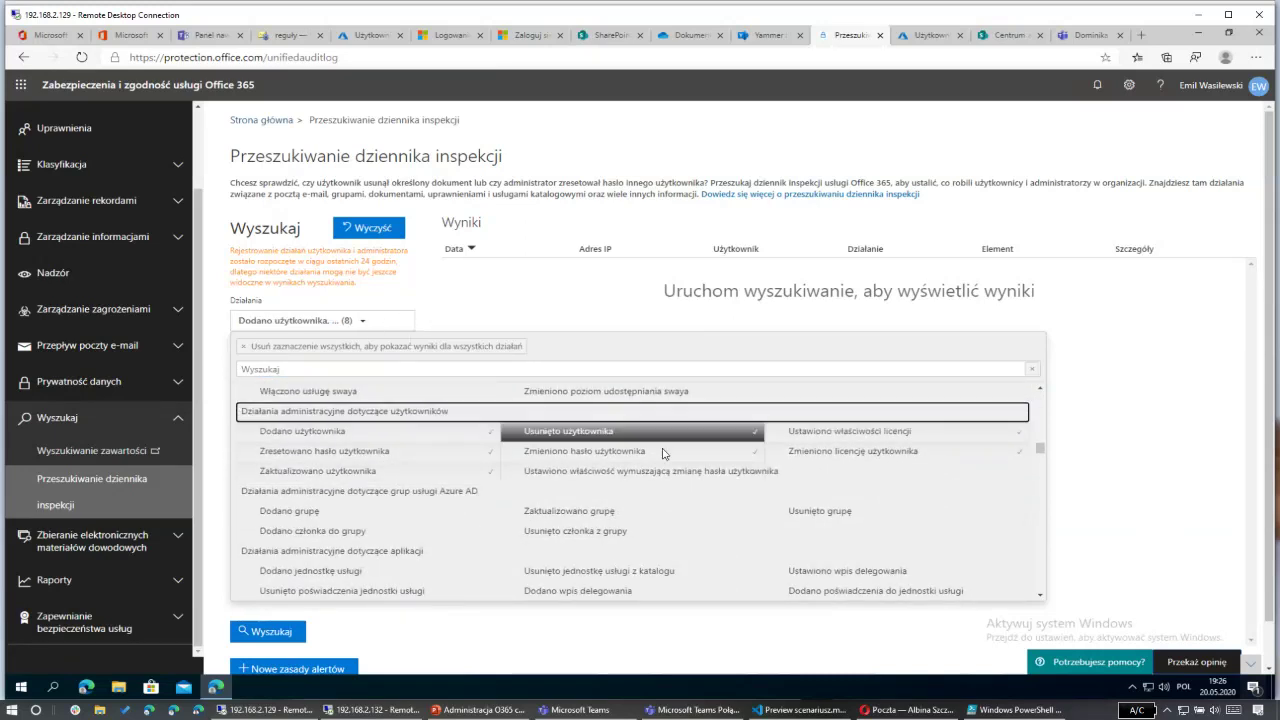
{"action": "left_click", "coordinate": [555, 314]}
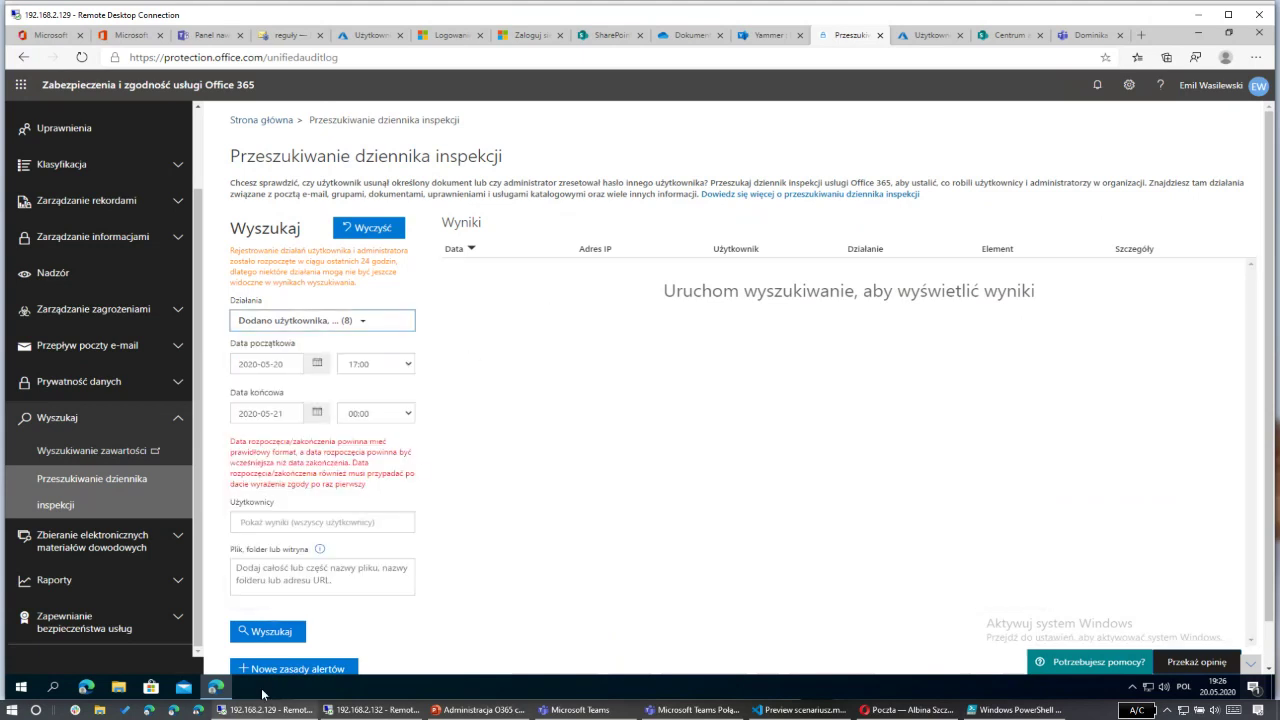
{"action": "left_click", "coordinate": [282, 640]}
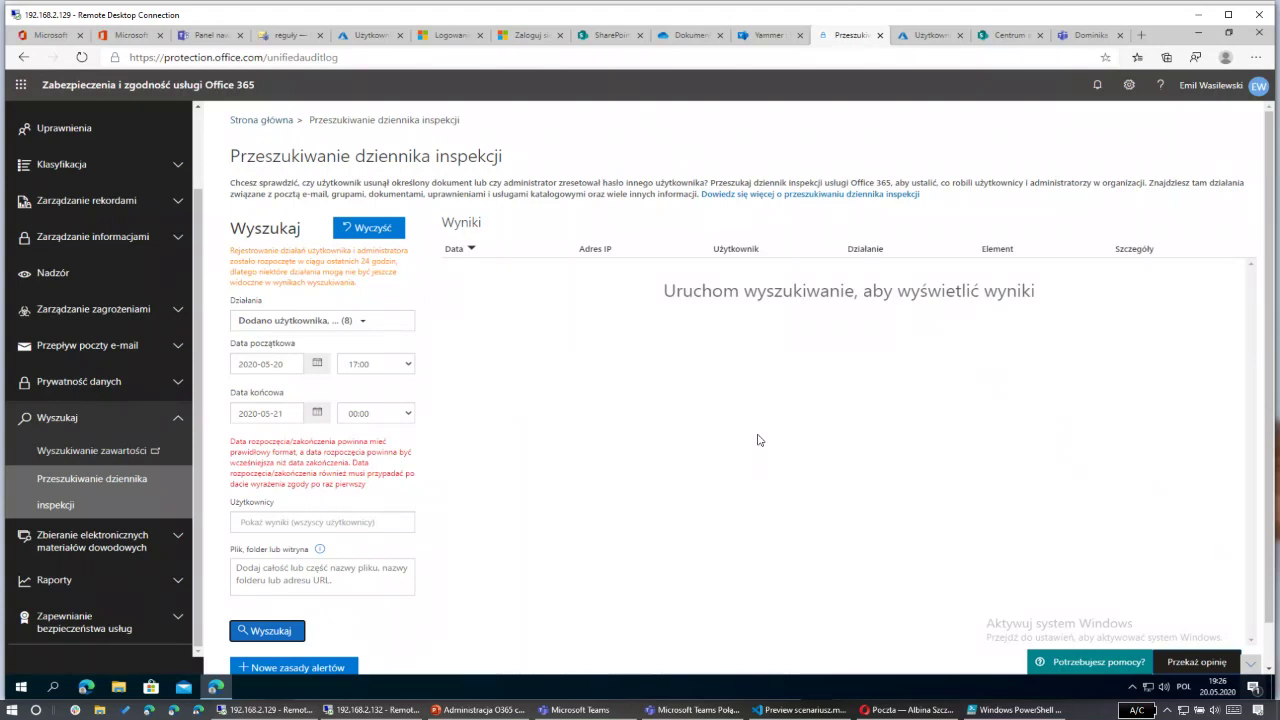
Step: Start a new content search, then abandon it for the Microsoft 365 admin center's All admin centers list
{"action": "left_click", "coordinate": [95, 450]}
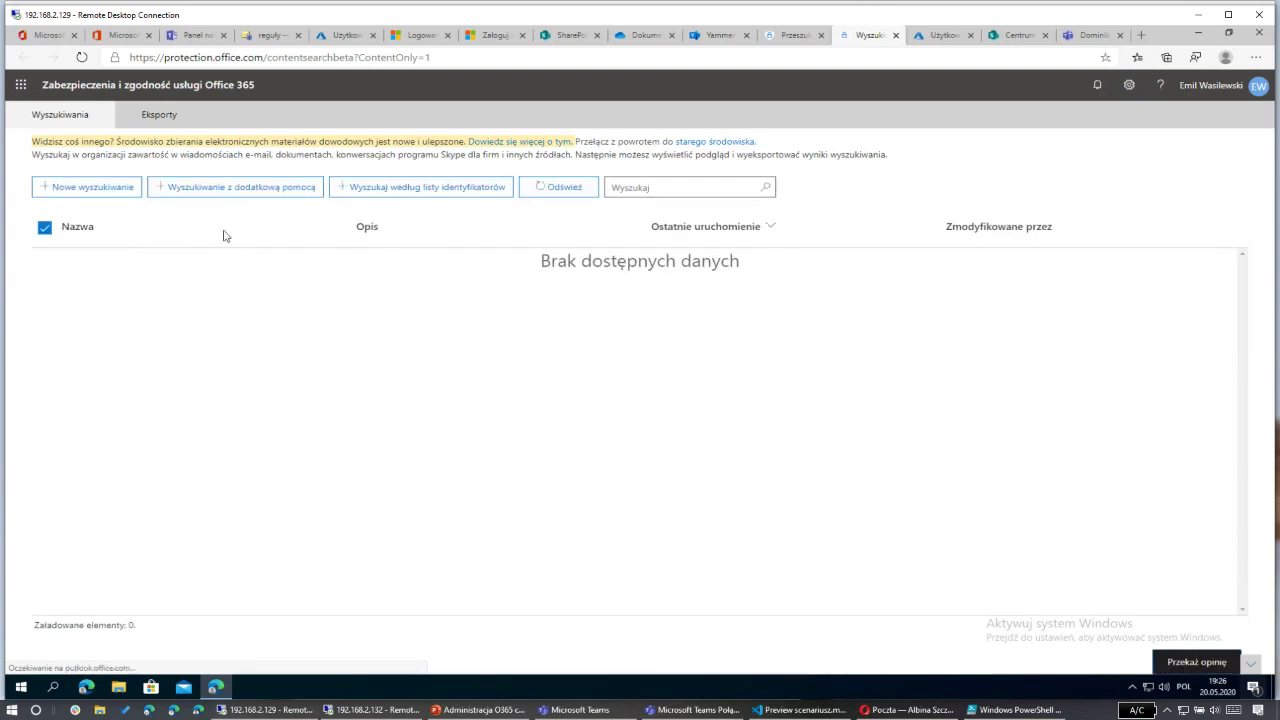
{"action": "left_click", "coordinate": [87, 187]}
{"action": "left_click", "coordinate": [140, 297]}
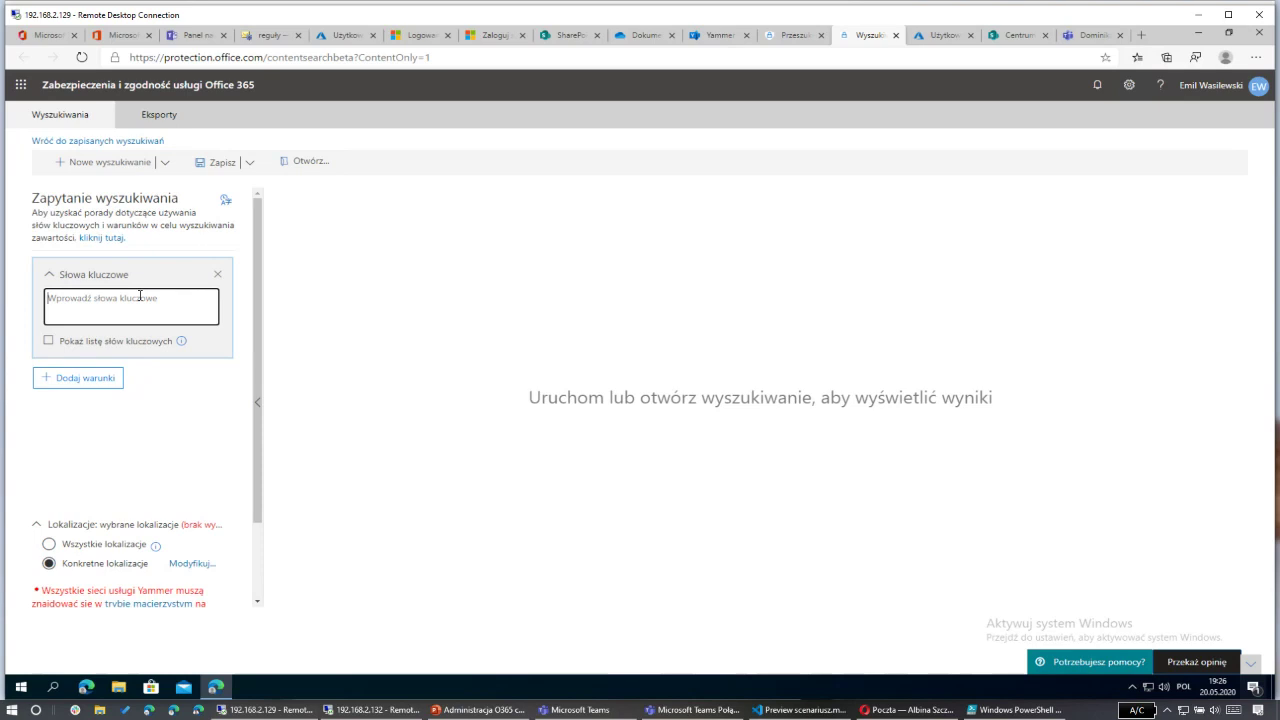
{"action": "middle_click", "coordinate": [846, 44]}
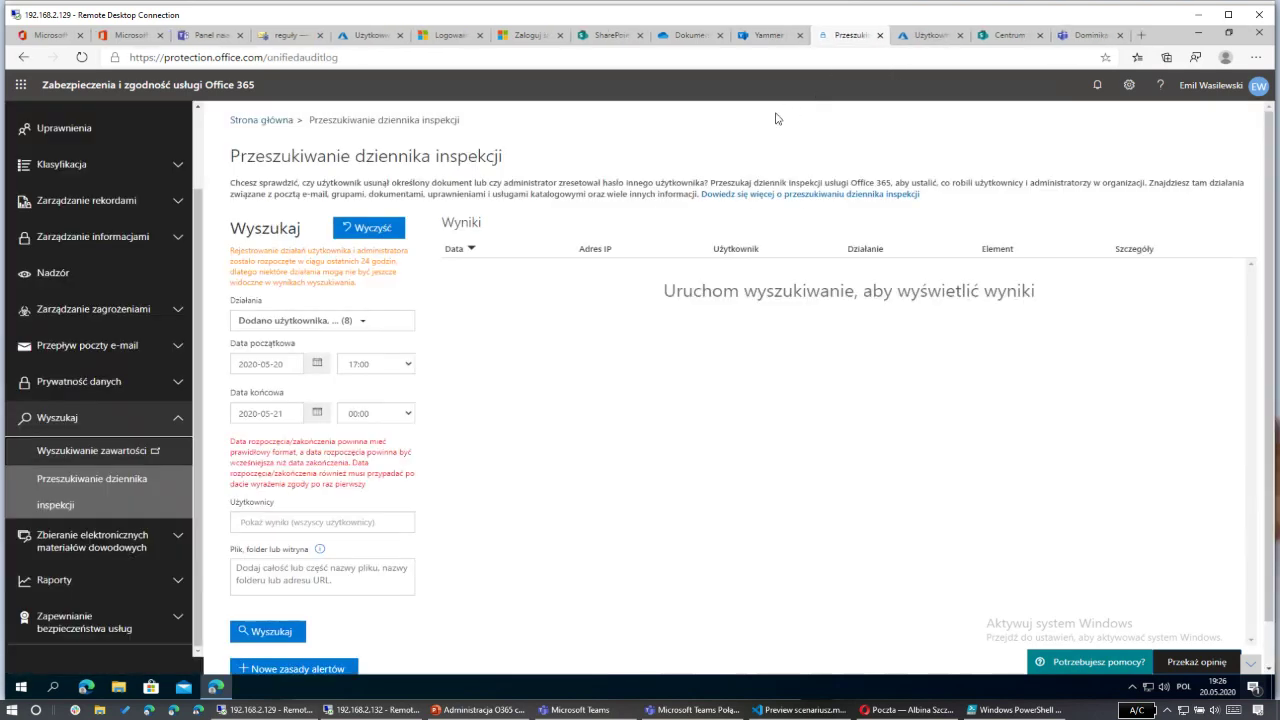
{"action": "left_click", "coordinate": [125, 36]}
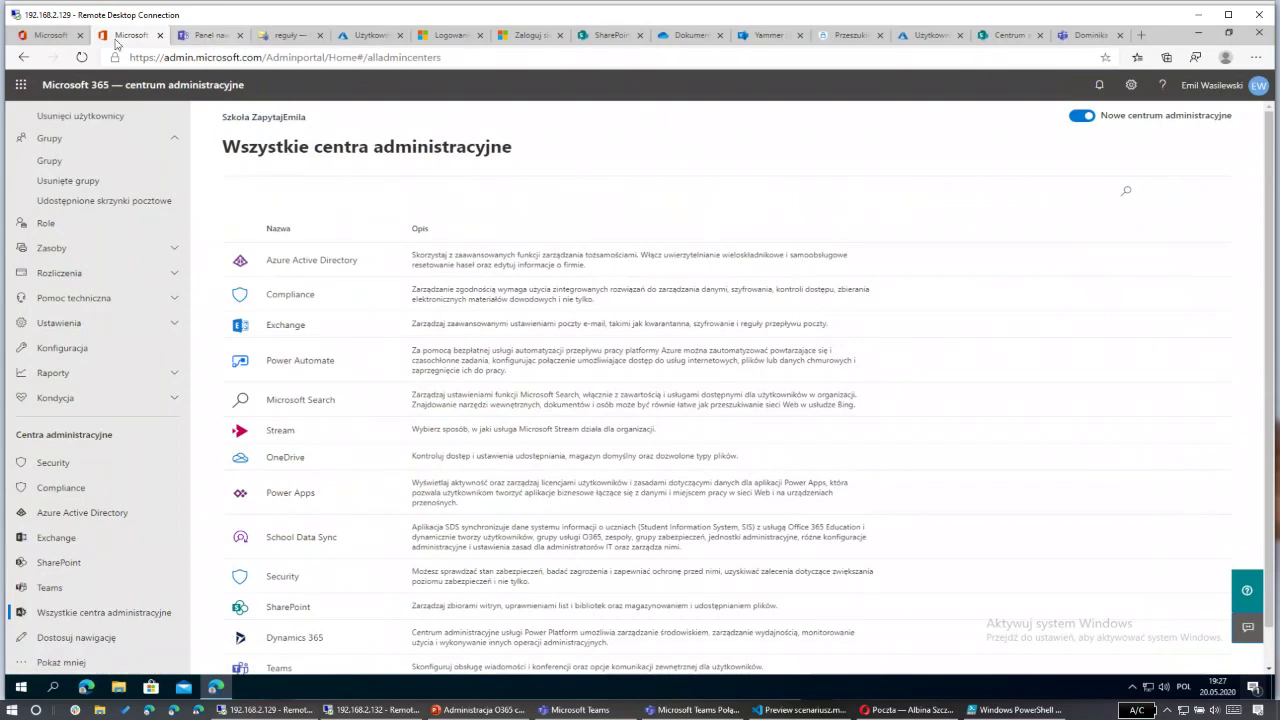
Step: Add a Security group named Tworzenie_Grup, pasting the name copied from the PowerShell script
{"action": "left_click", "coordinate": [99, 163]}
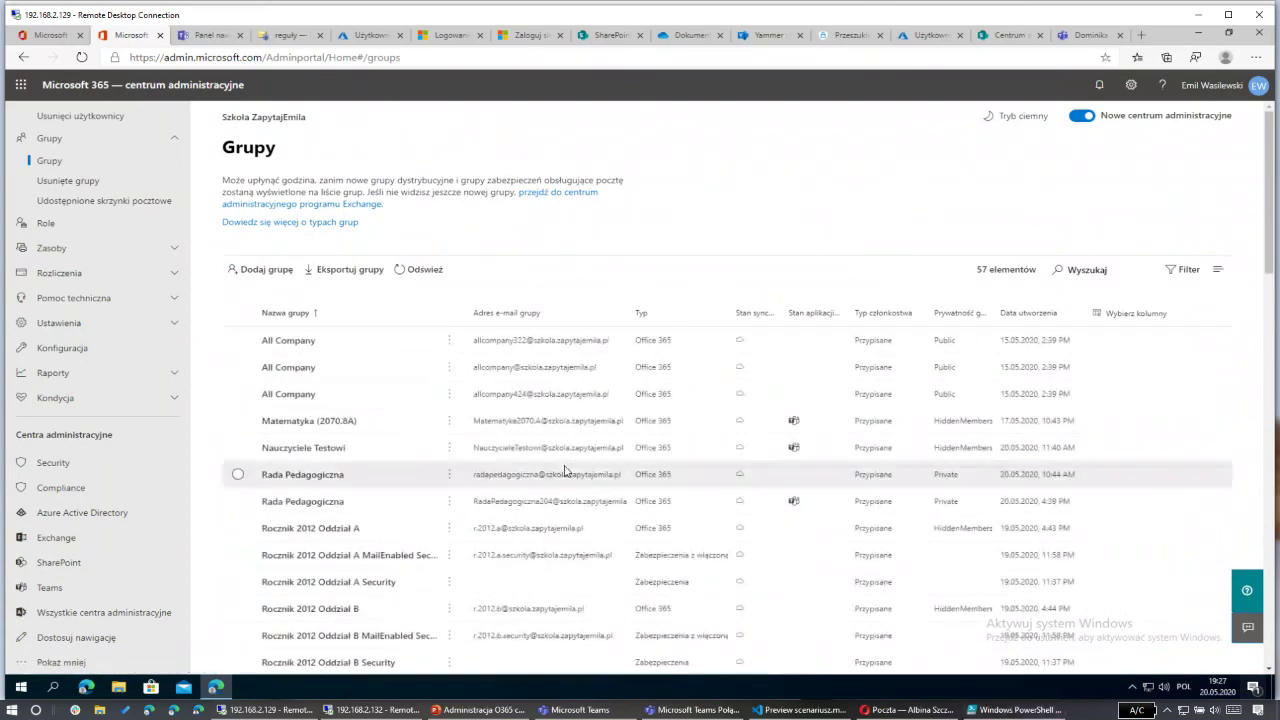
{"action": "left_click", "coordinate": [264, 268]}
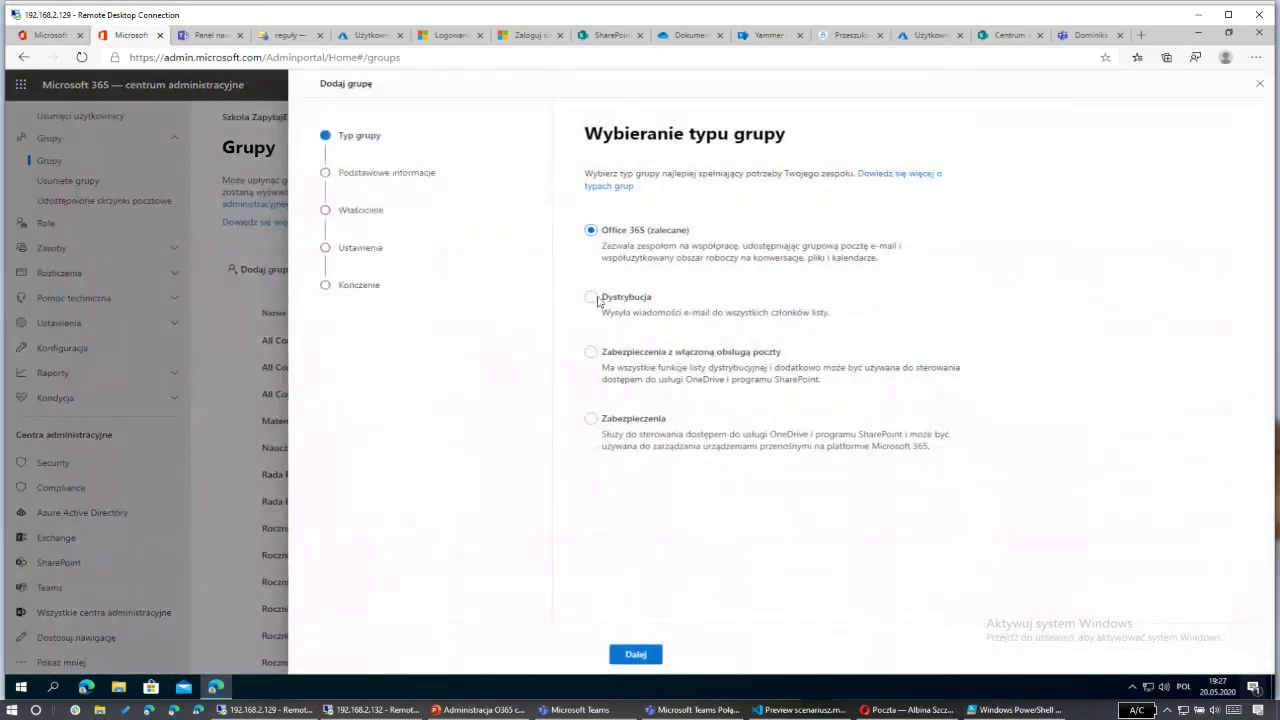
{"action": "left_click", "coordinate": [608, 420]}
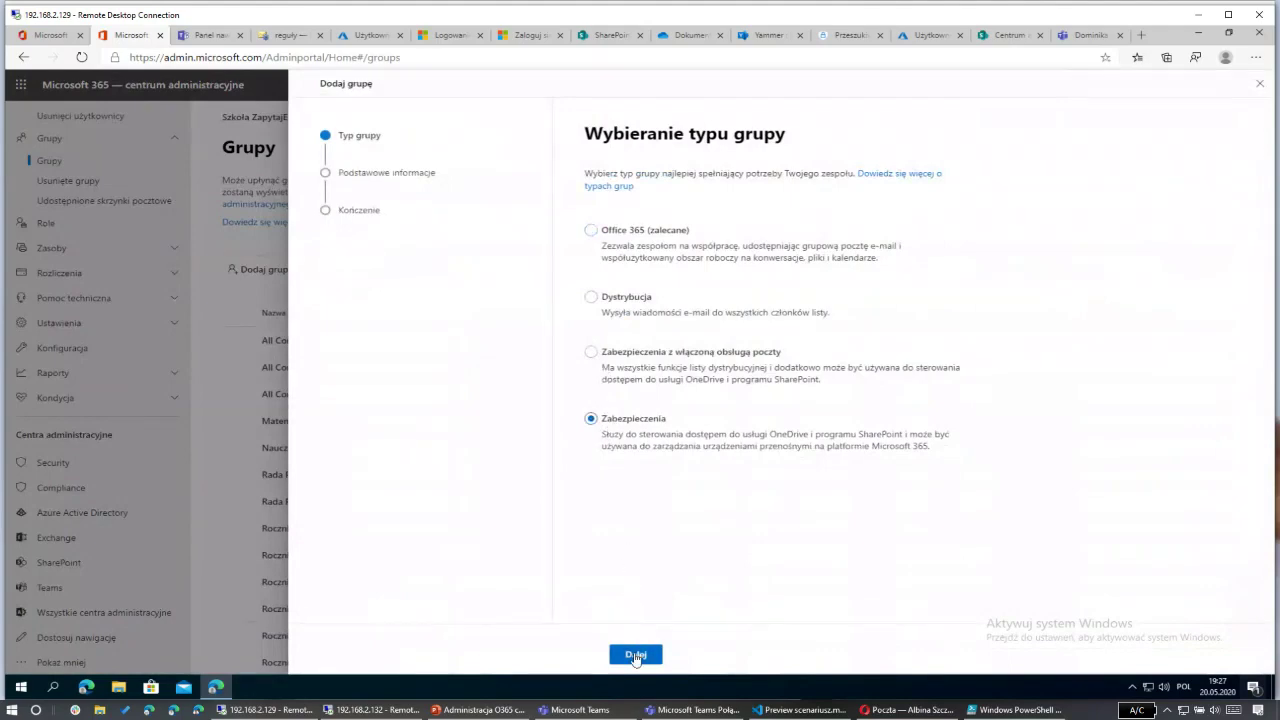
{"action": "left_click", "coordinate": [634, 656]}
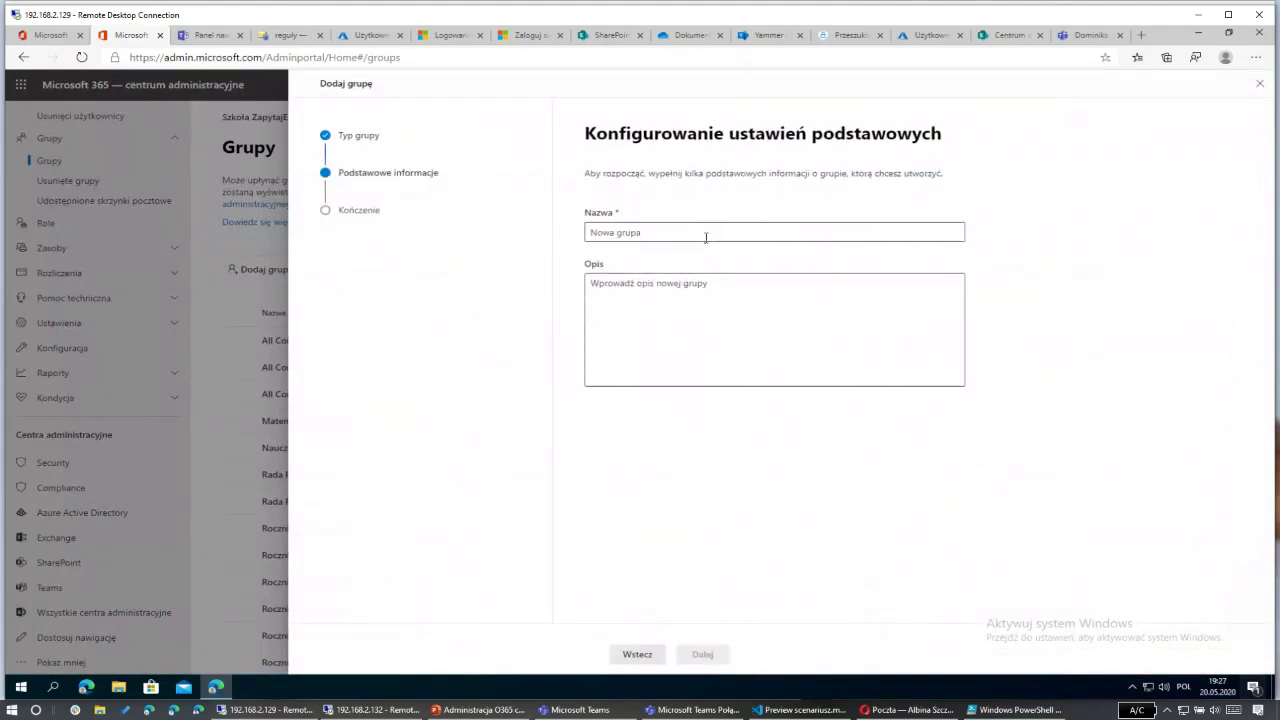
{"action": "left_click", "coordinate": [960, 711]}
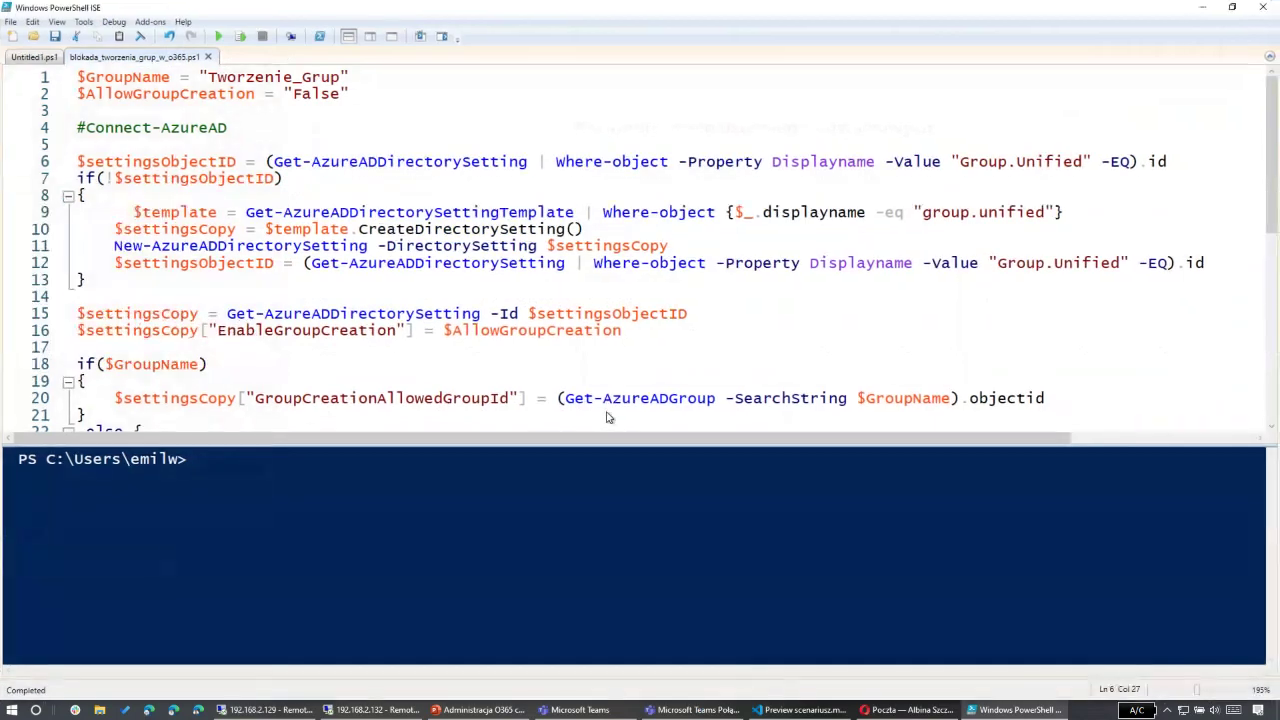
{"action": "double_click", "coordinate": [250, 77]}
{"action": "key", "text": "ctrl+c"}
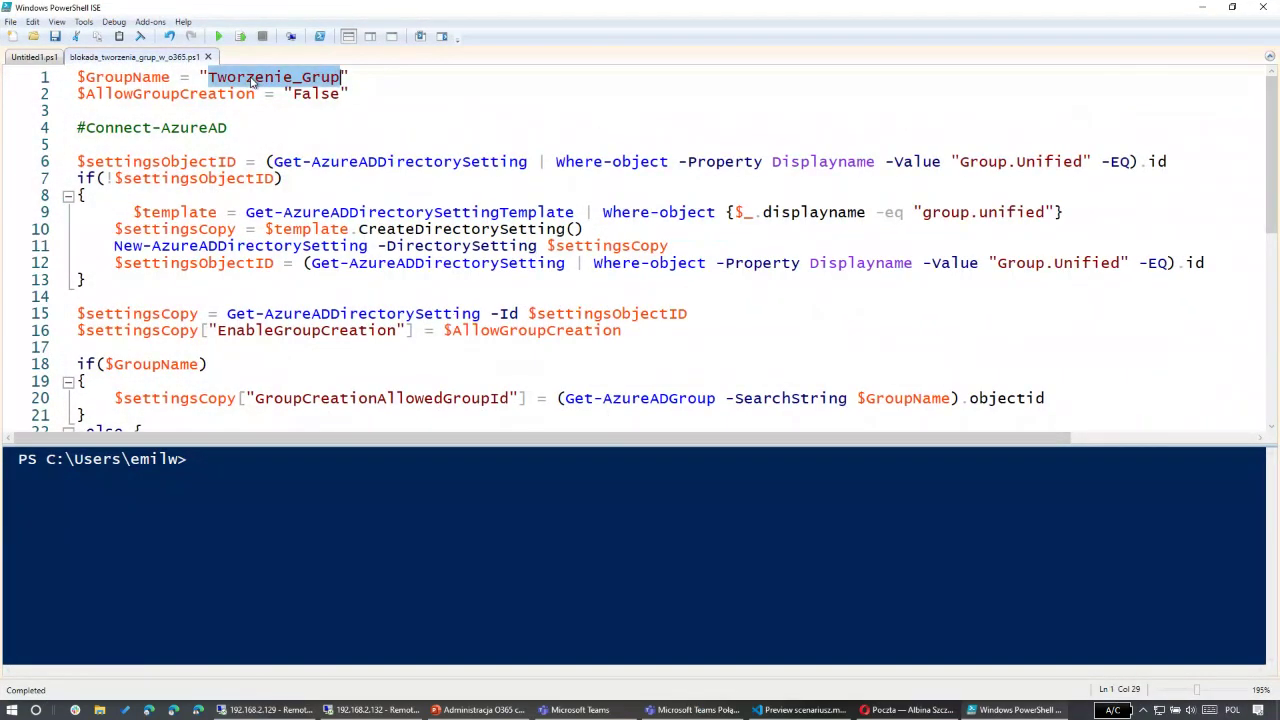
{"action": "key", "text": "alt+Tab"}
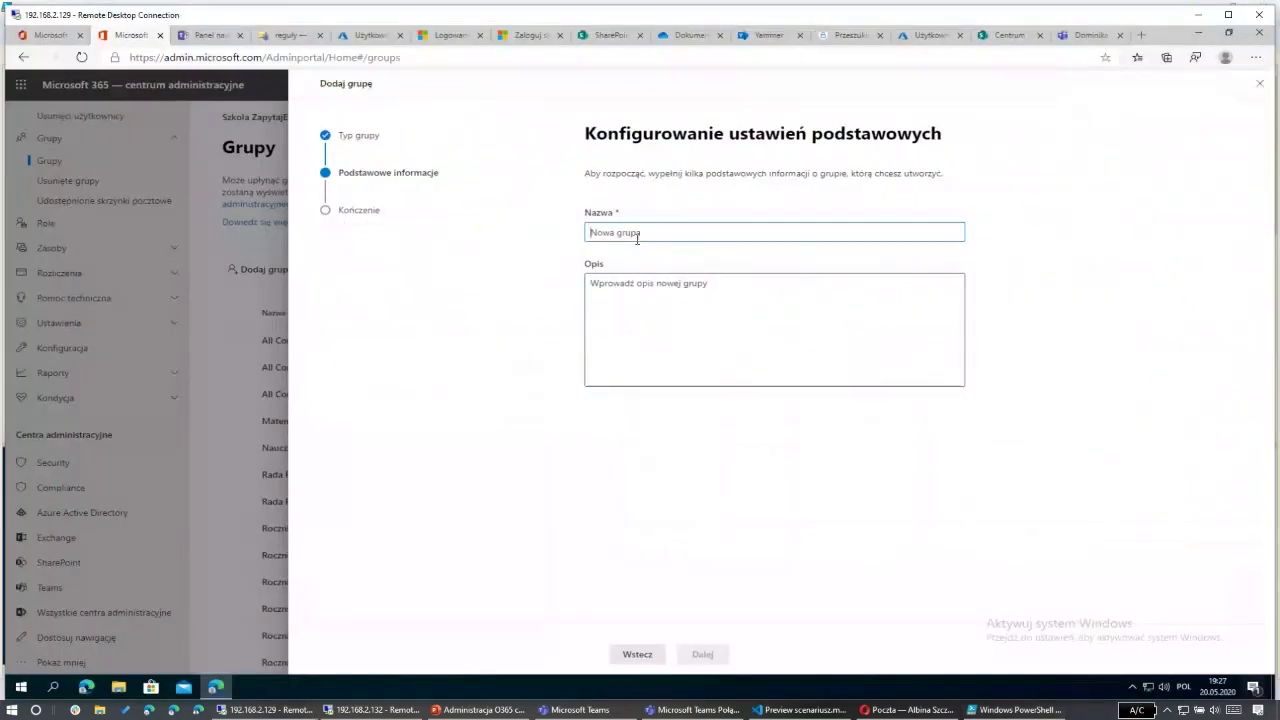
{"action": "key", "text": "ctrl+v"}
{"action": "left_click", "coordinate": [702, 612]}
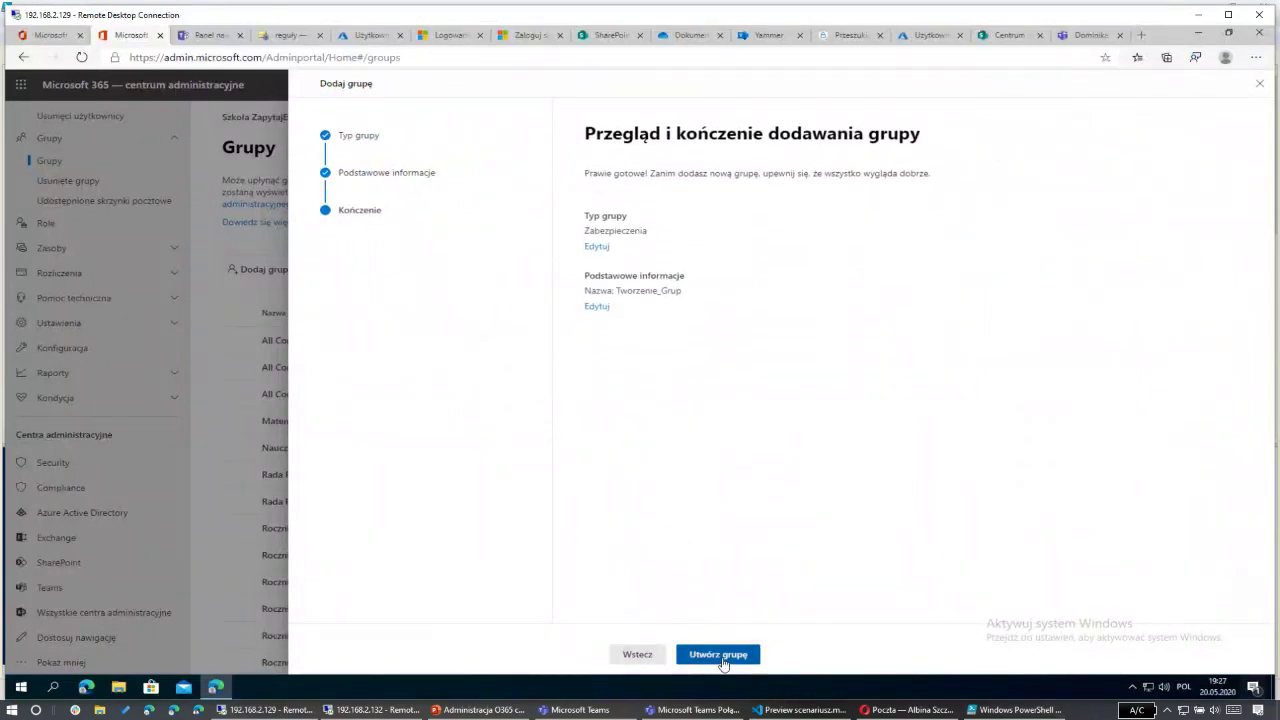
{"action": "left_click", "coordinate": [720, 653]}
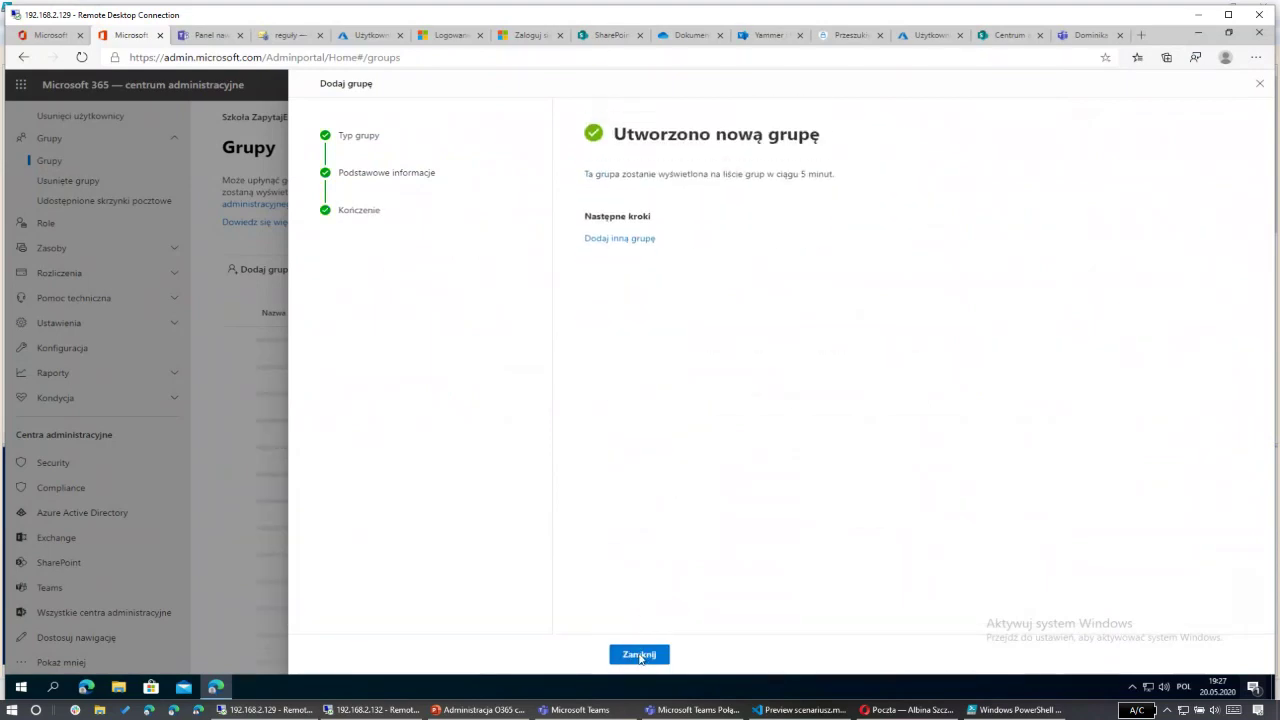
{"action": "left_click", "coordinate": [640, 655]}
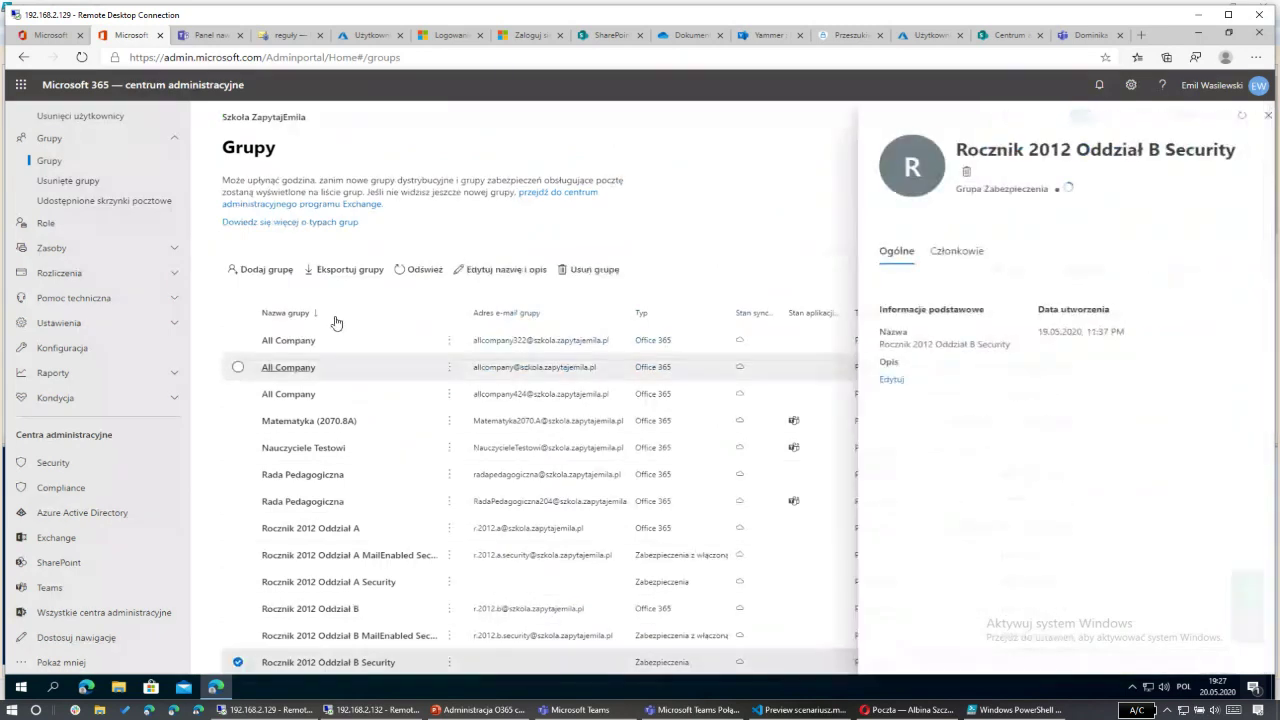
Step: Check a group's members, then filter the groups list by 'tworzenie' and clear the filter
{"action": "left_click", "coordinate": [957, 246]}
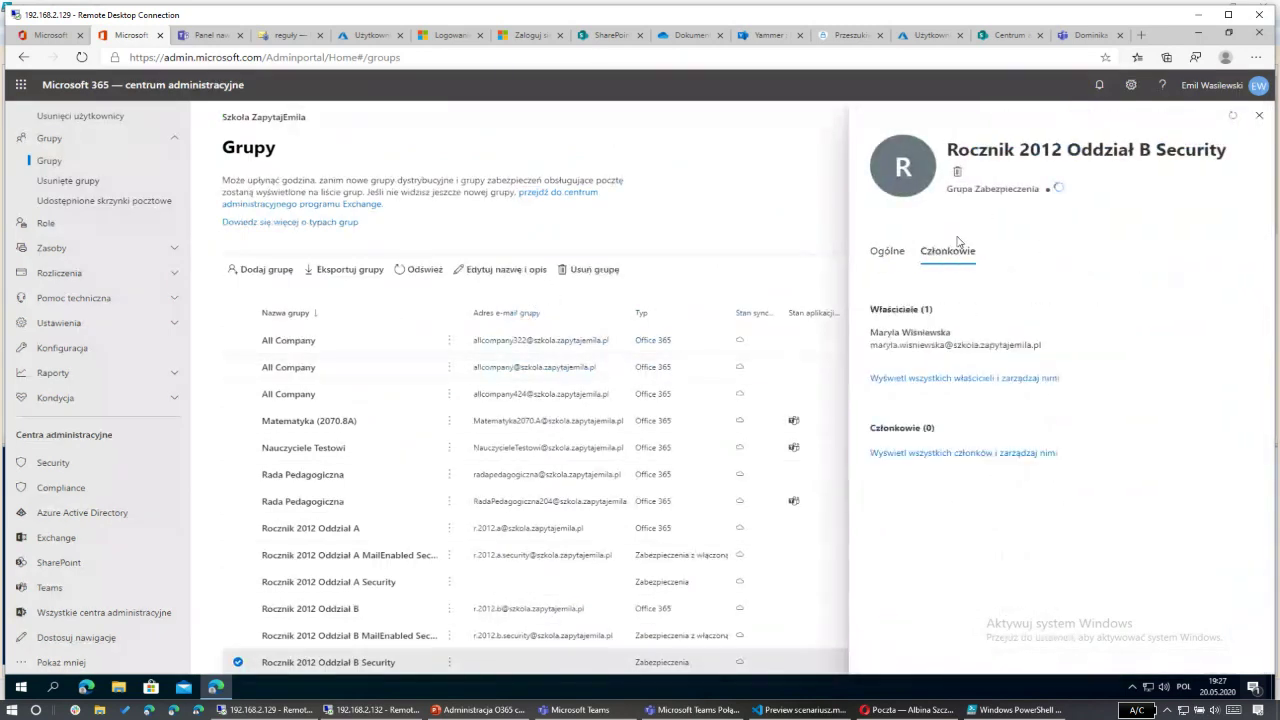
{"action": "left_click", "coordinate": [1259, 115]}
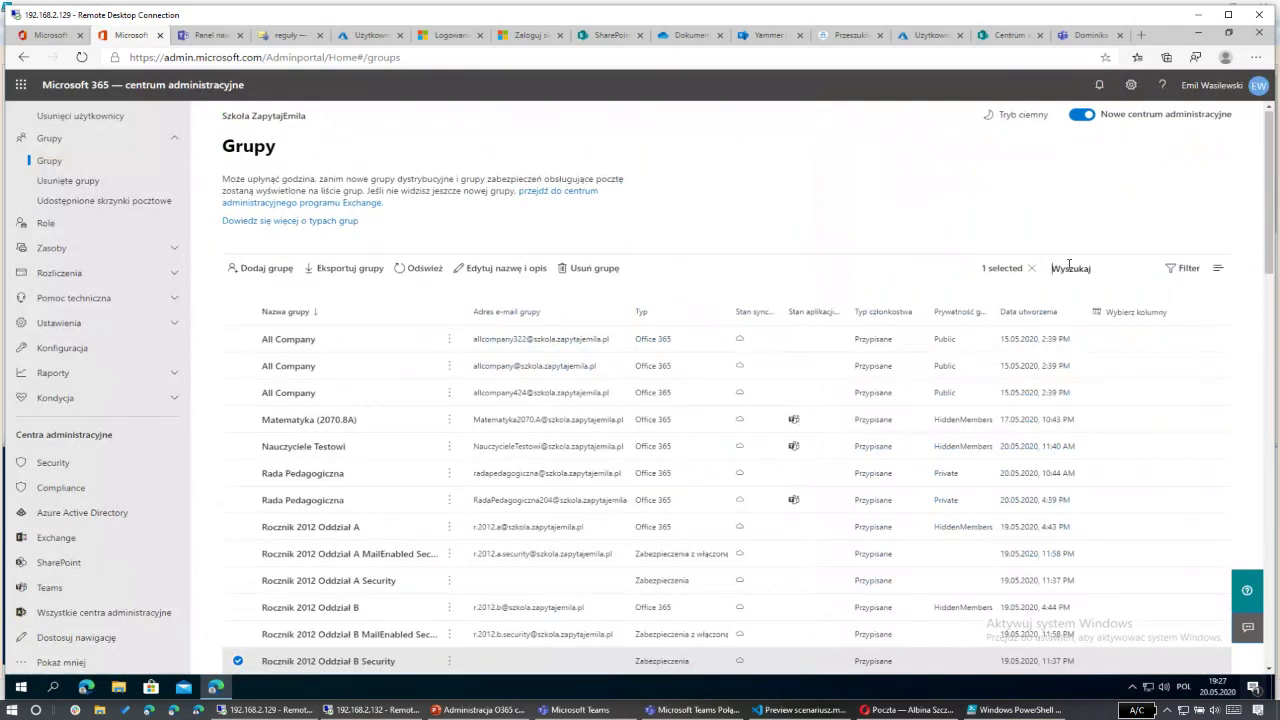
{"action": "left_click", "coordinate": [1058, 266]}
{"action": "key", "text": "Return"}
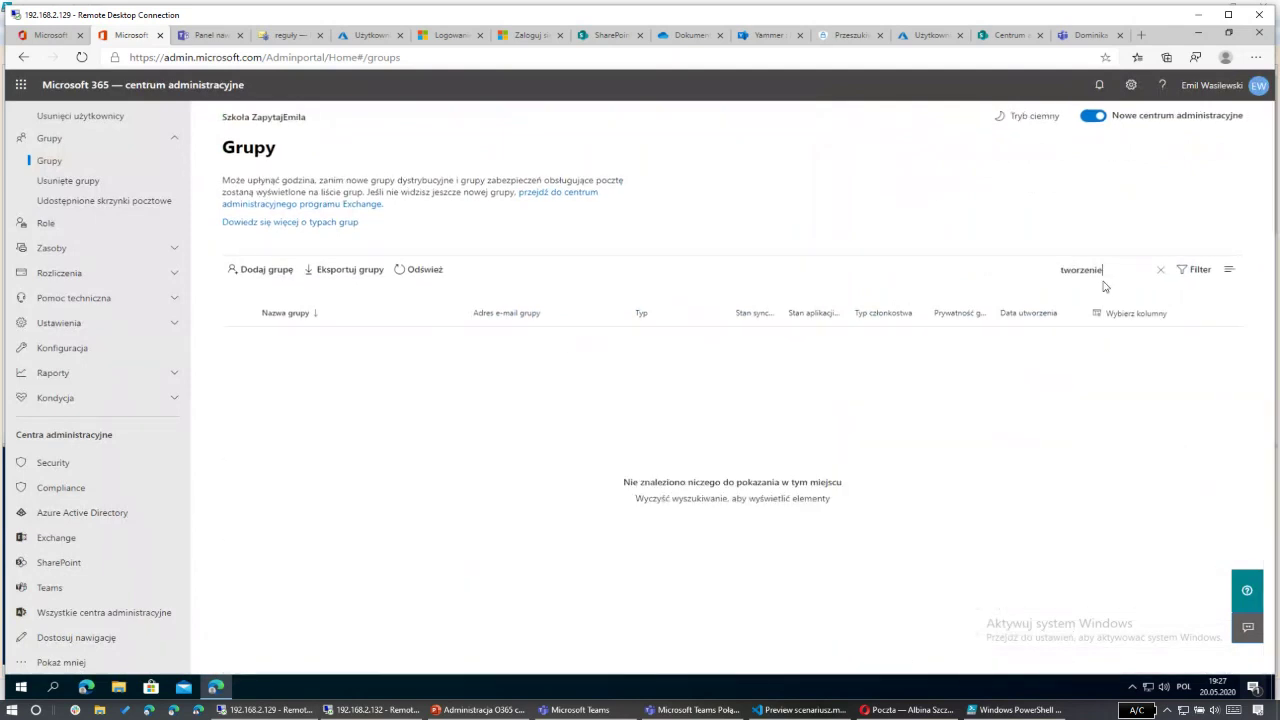
{"action": "left_click", "coordinate": [1160, 268]}
{"action": "left_click", "coordinate": [440, 285]}
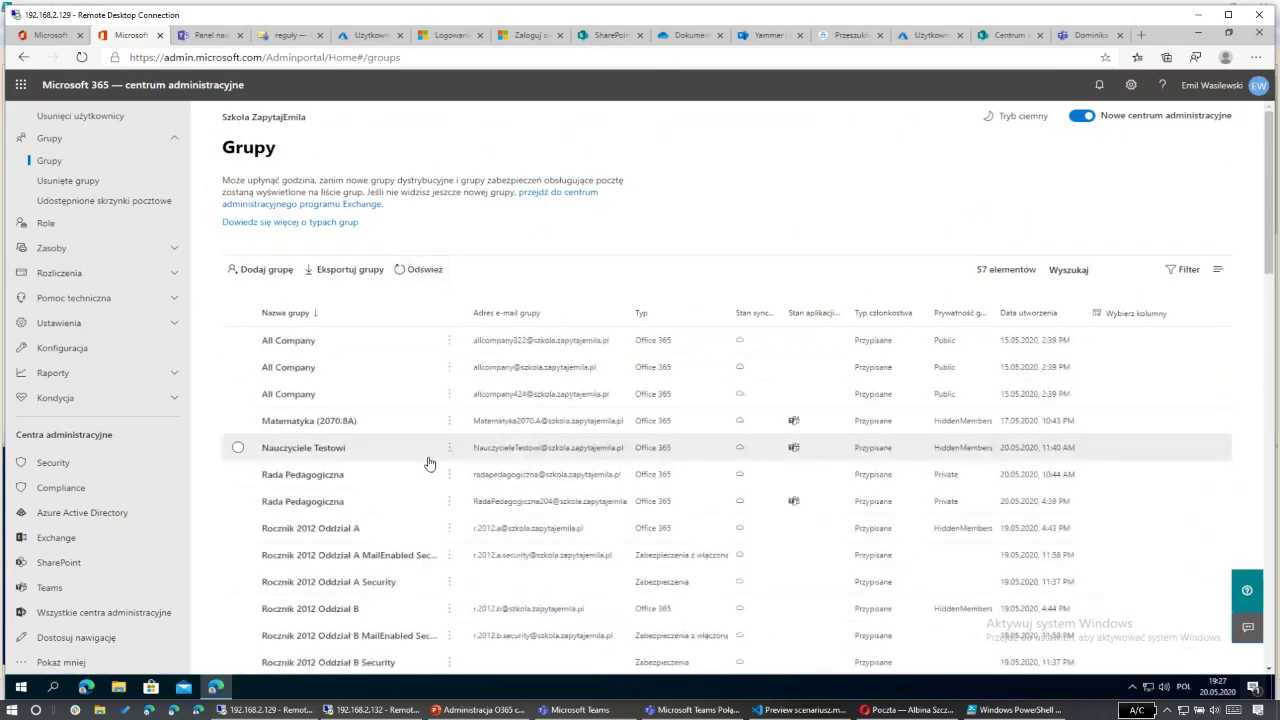
Step: Refresh and review the groups list, then move to the Azure AD All users list
{"action": "scroll", "coordinate": [430, 460], "scroll_direction": "down", "scroll_amount": 3}
{"action": "scroll", "coordinate": [433, 466], "scroll_direction": "down", "scroll_amount": 10}
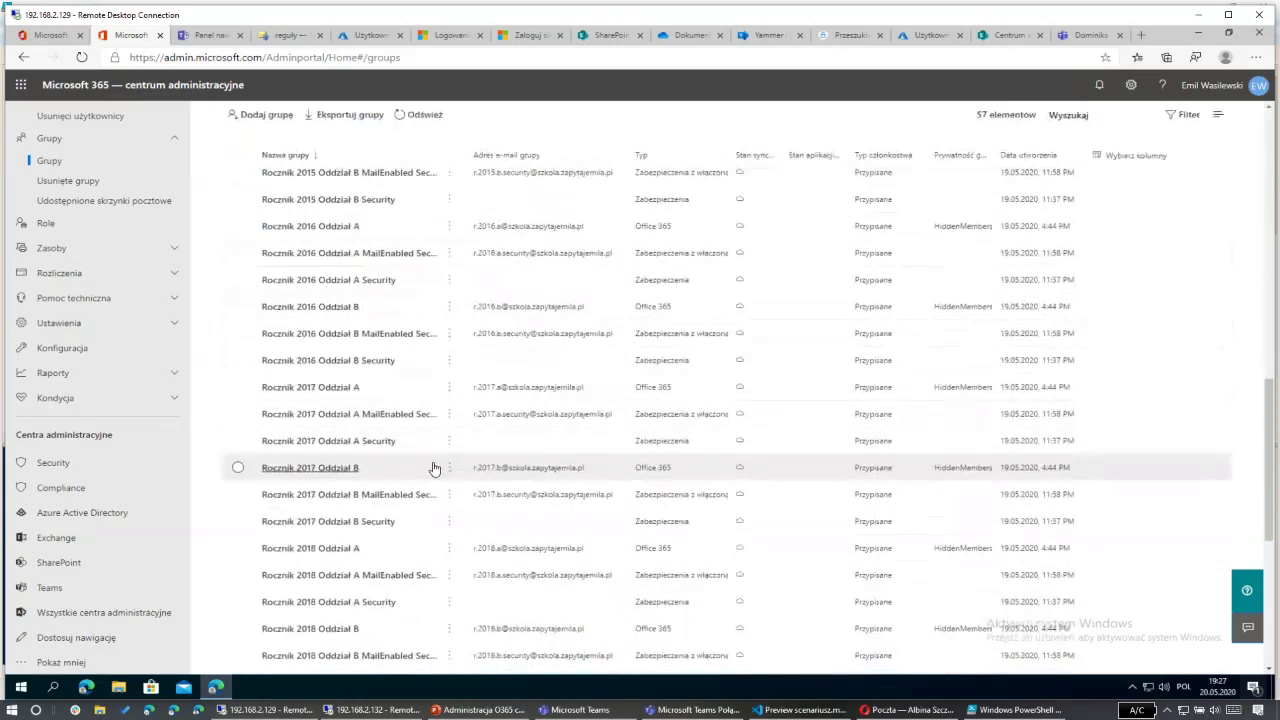
{"action": "scroll", "coordinate": [297, 450], "scroll_direction": "up", "scroll_amount": 3}
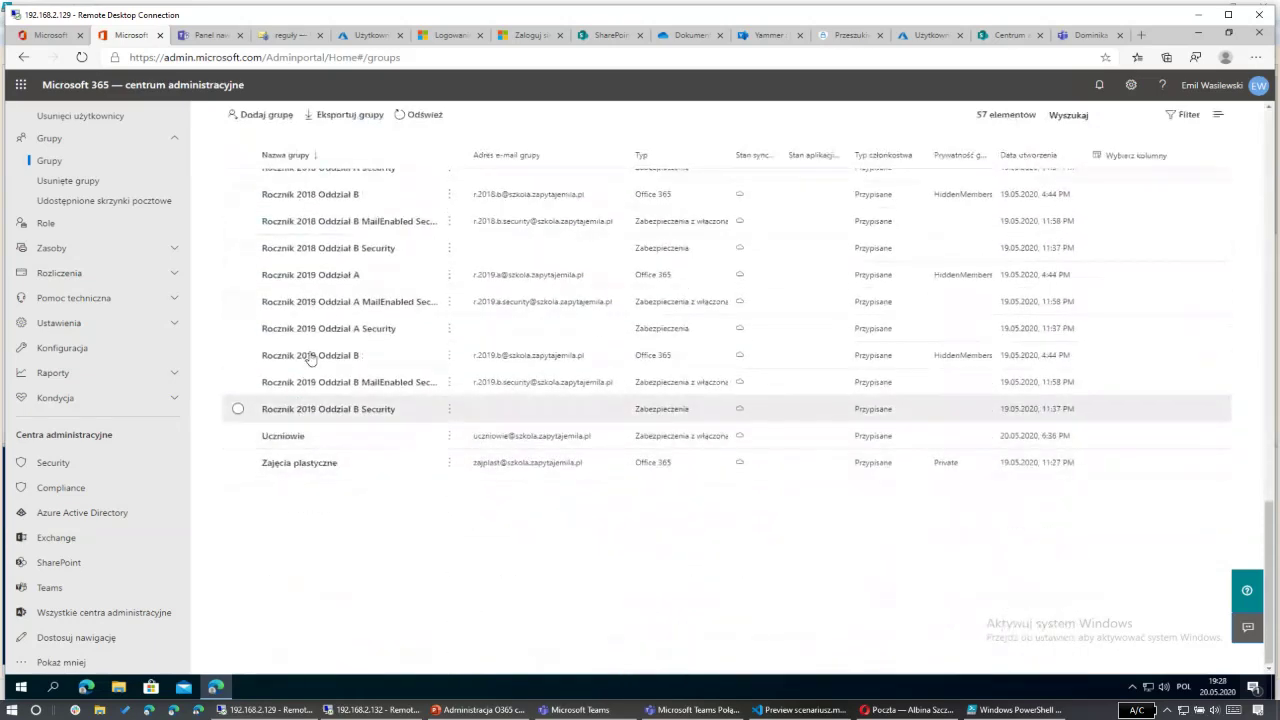
{"action": "left_click", "coordinate": [432, 118]}
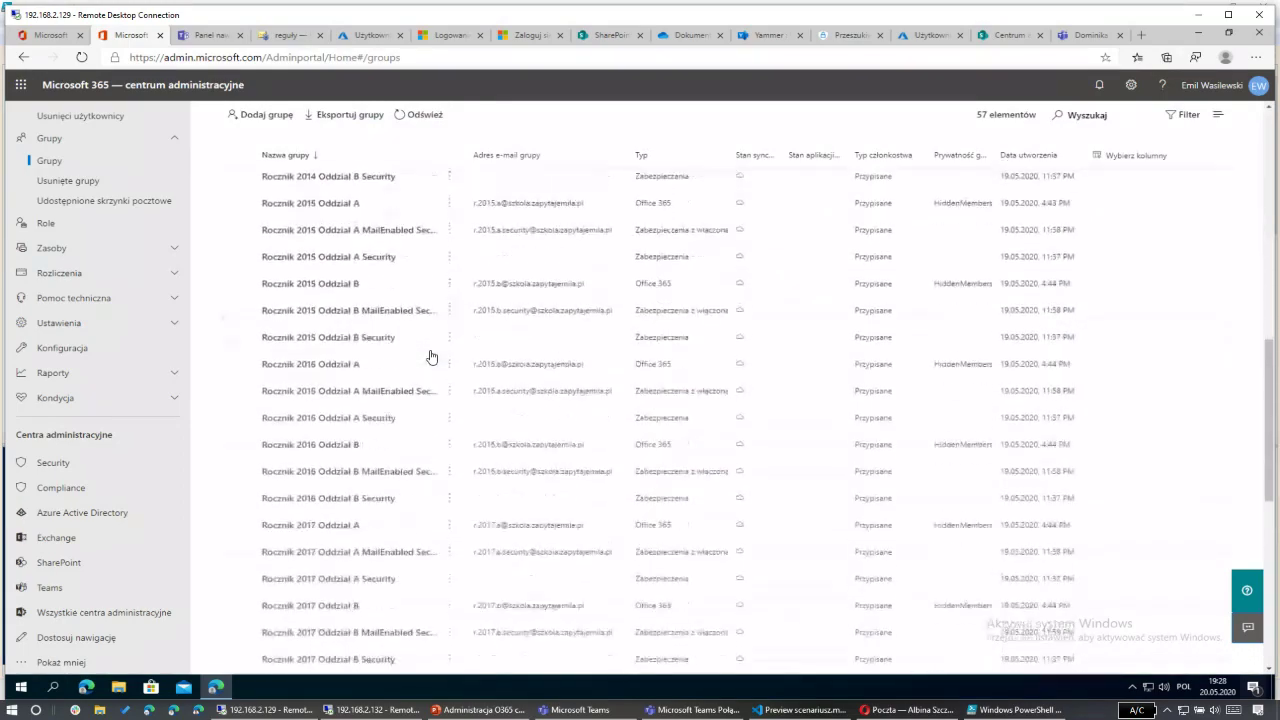
{"action": "scroll", "coordinate": [428, 357], "scroll_direction": "up", "scroll_amount": 8}
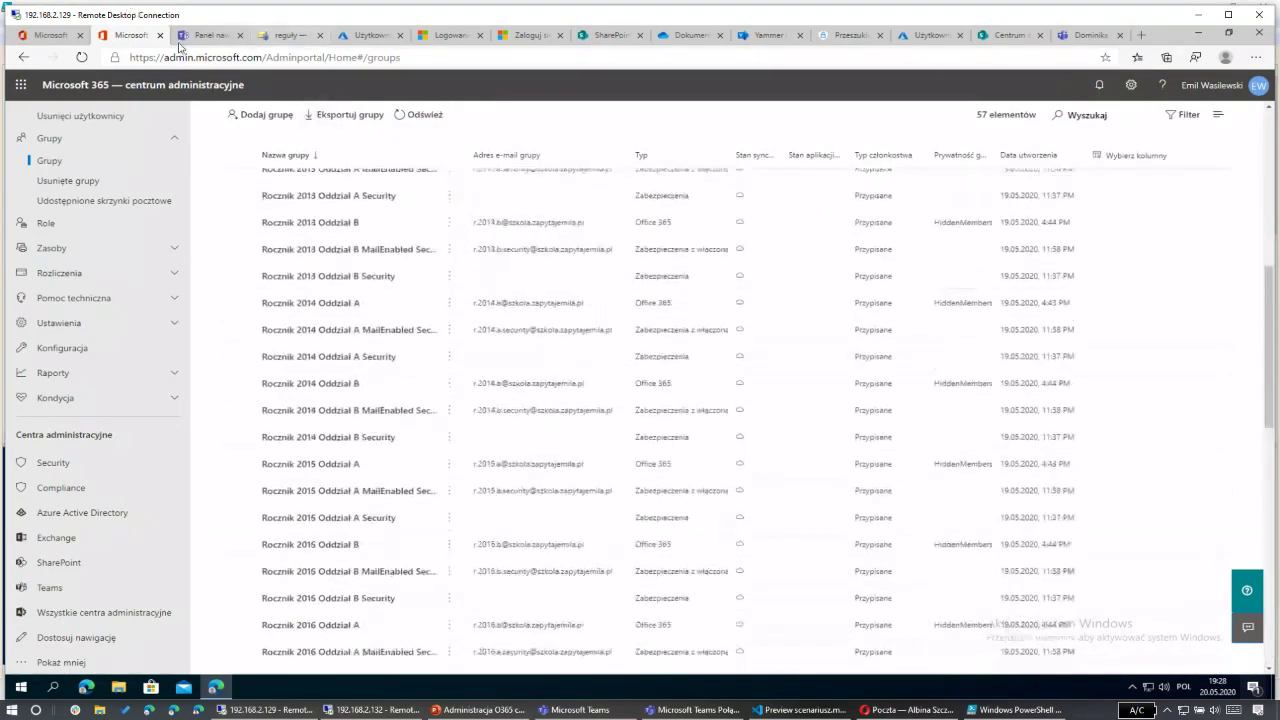
{"action": "left_click", "coordinate": [365, 42]}
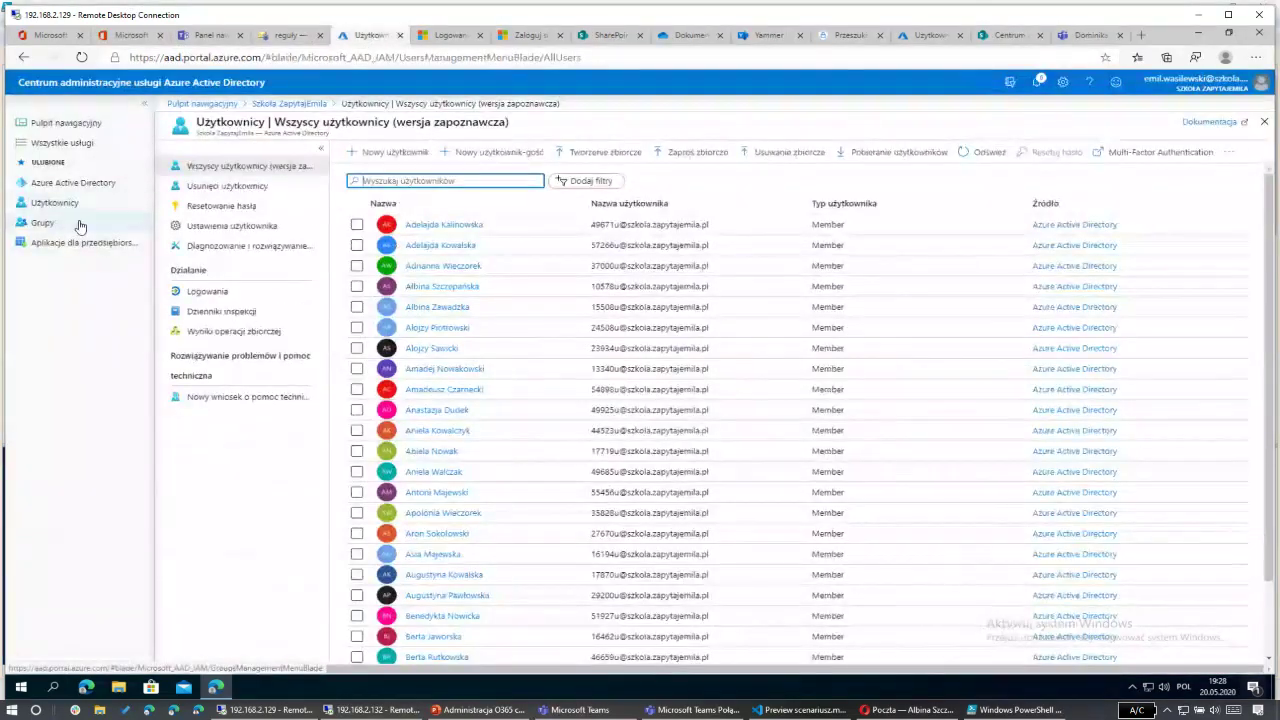
Step: Filter the Azure AD groups by 'tworze' and start a new group named Tworzenie
{"action": "left_click", "coordinate": [42, 222]}
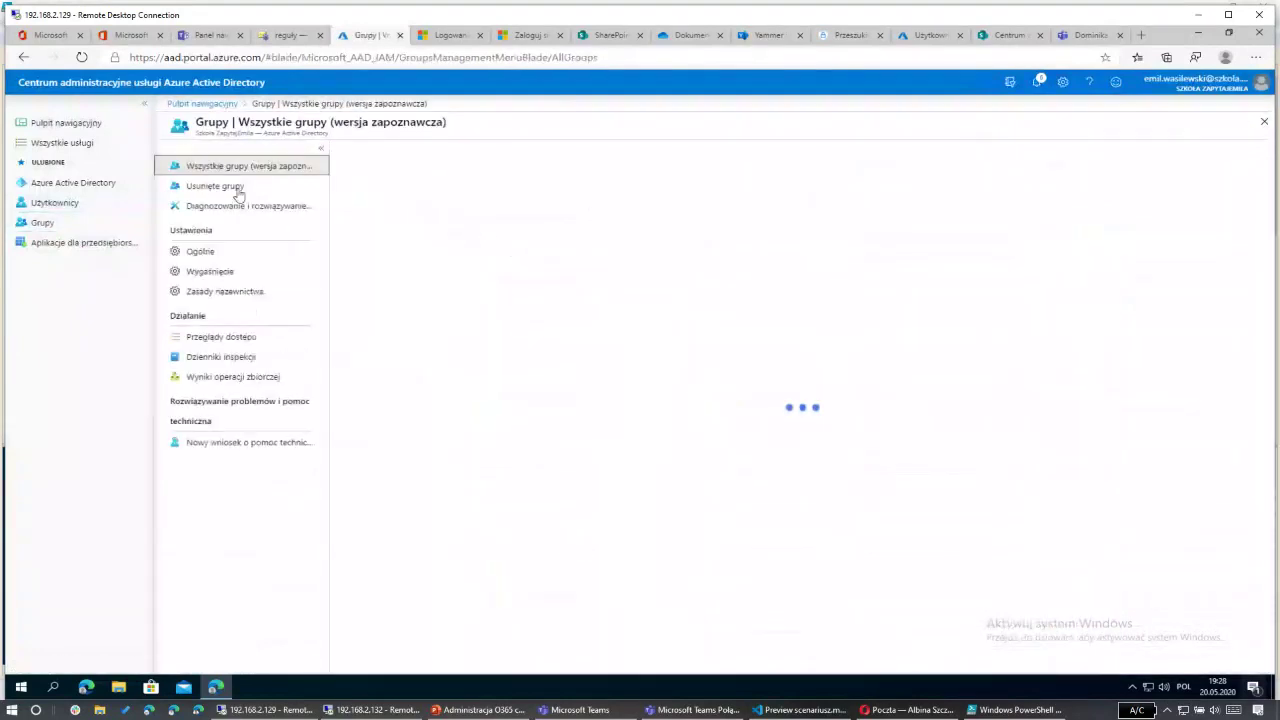
{"action": "type", "text": "tworze"}
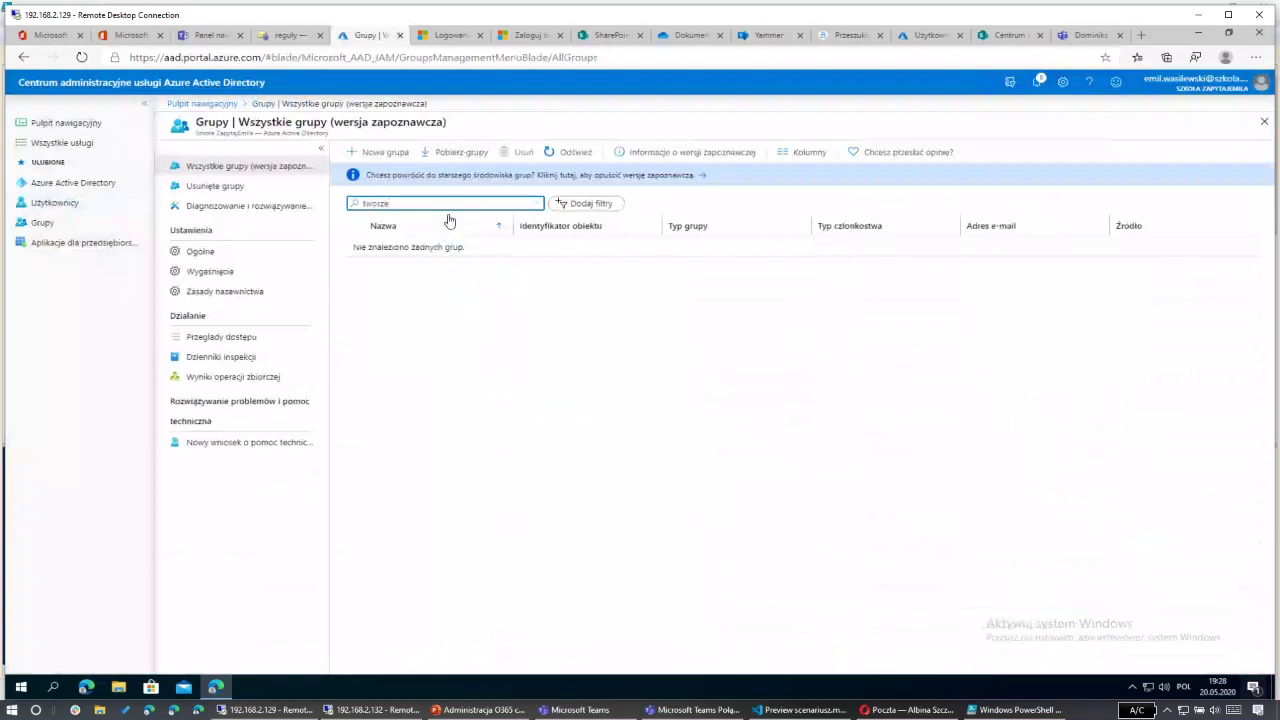
{"action": "left_click", "coordinate": [378, 152]}
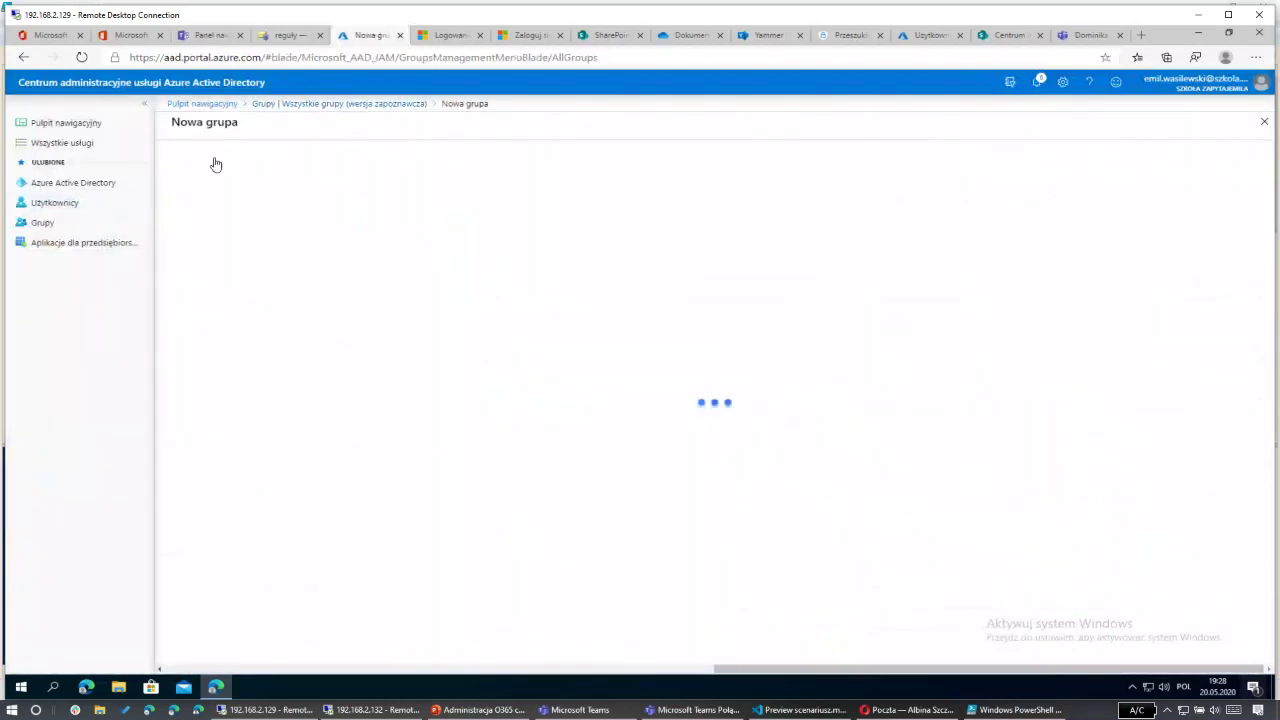
{"action": "left_click", "coordinate": [243, 213]}
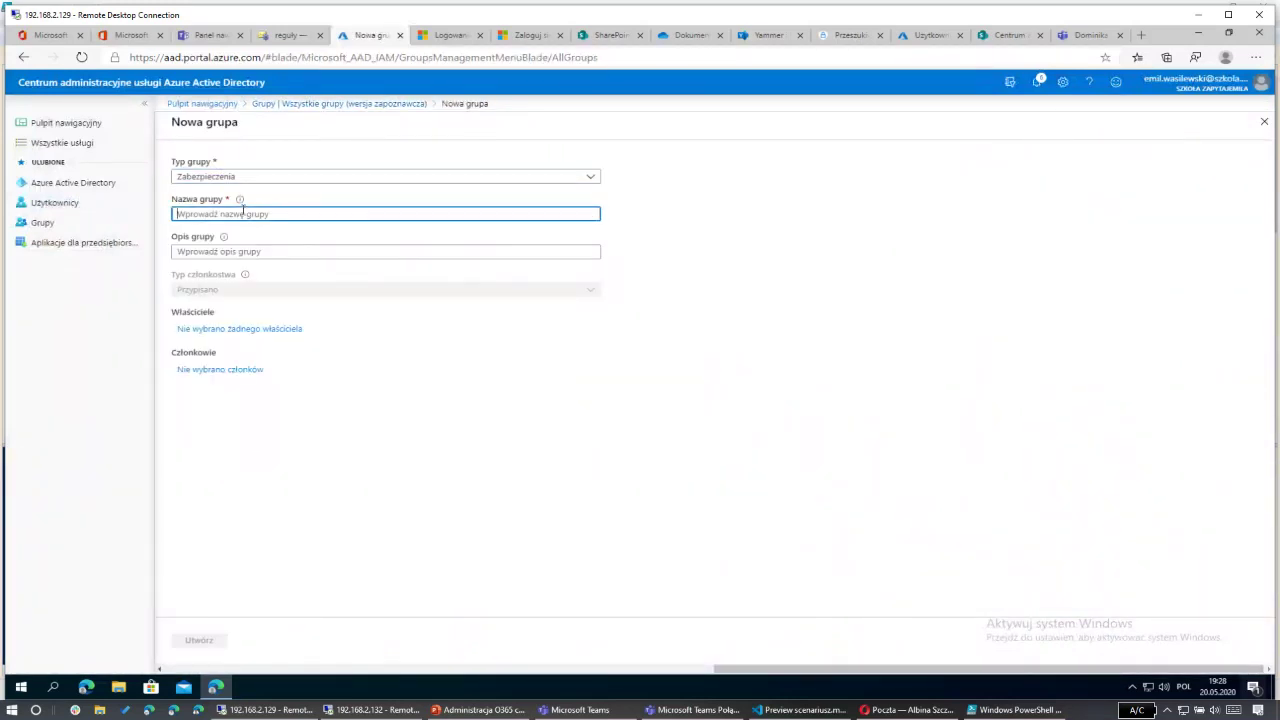
{"action": "type", "text": "Tworzenie"}
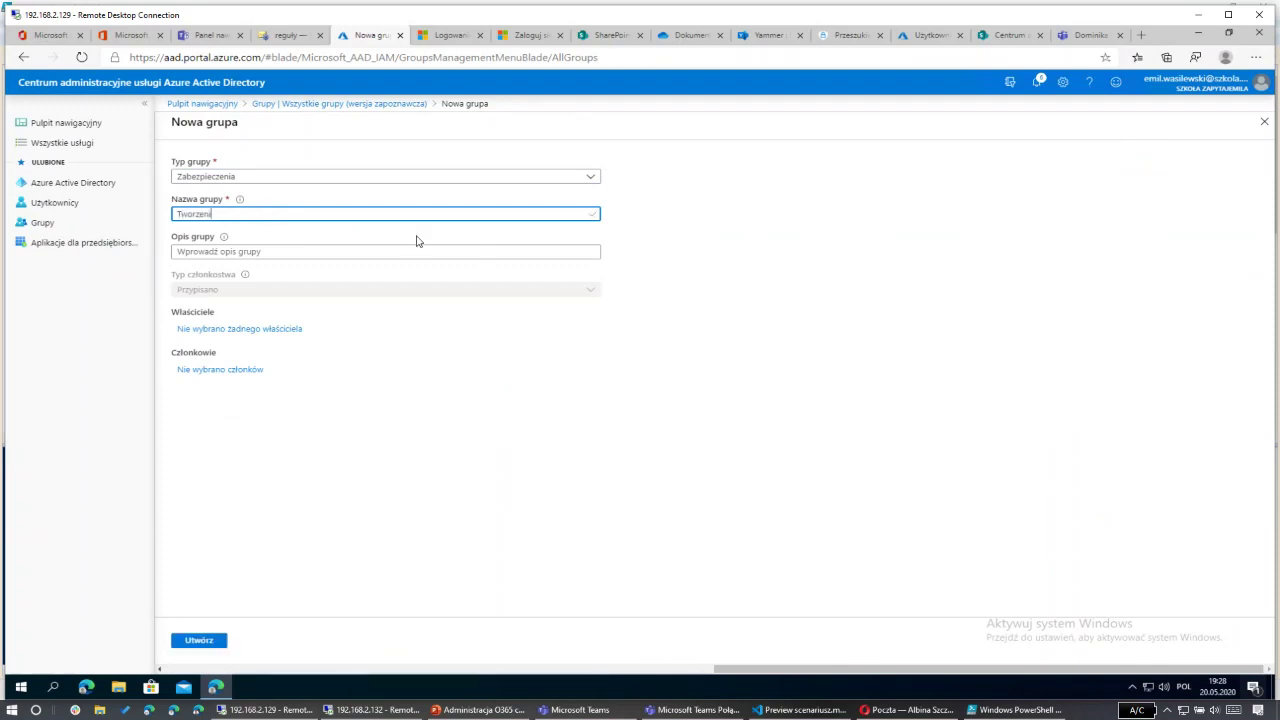
Step: Assign one user as owner and another as member, then create the Tworzenie group
{"action": "left_click", "coordinate": [226, 330]}
{"action": "type", "text": "emi"}
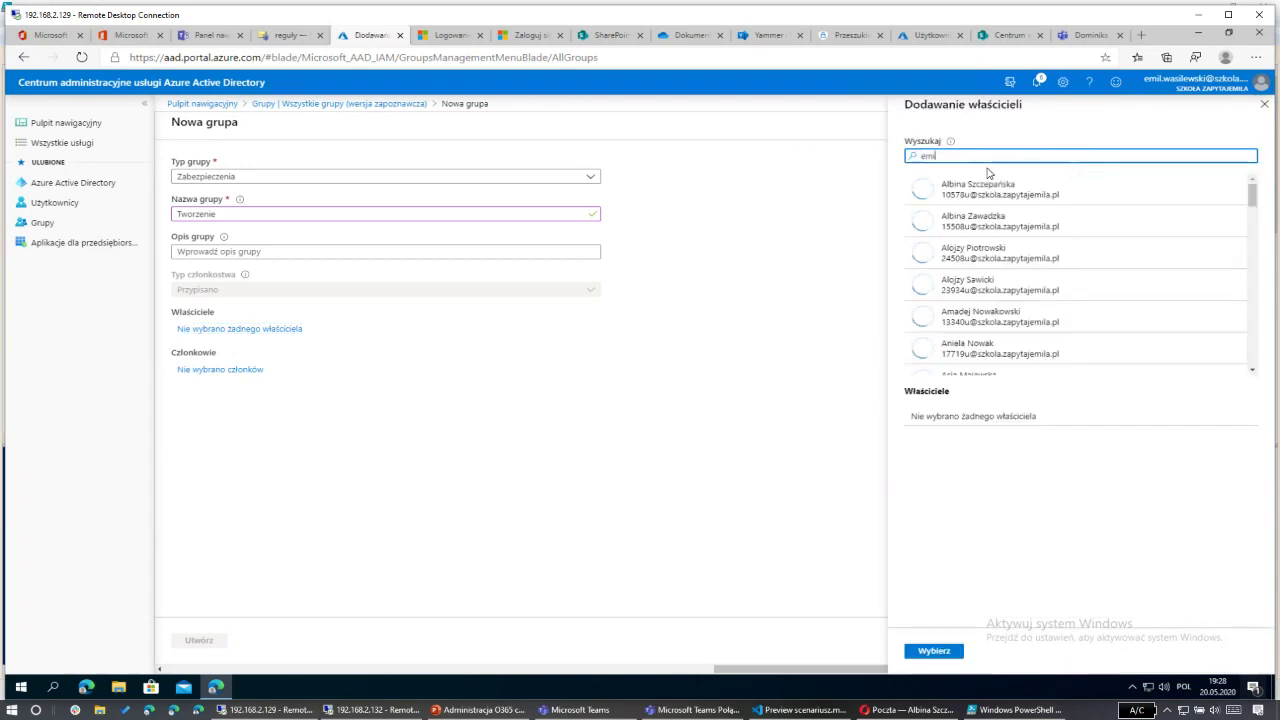
{"action": "type", "text": "l"}
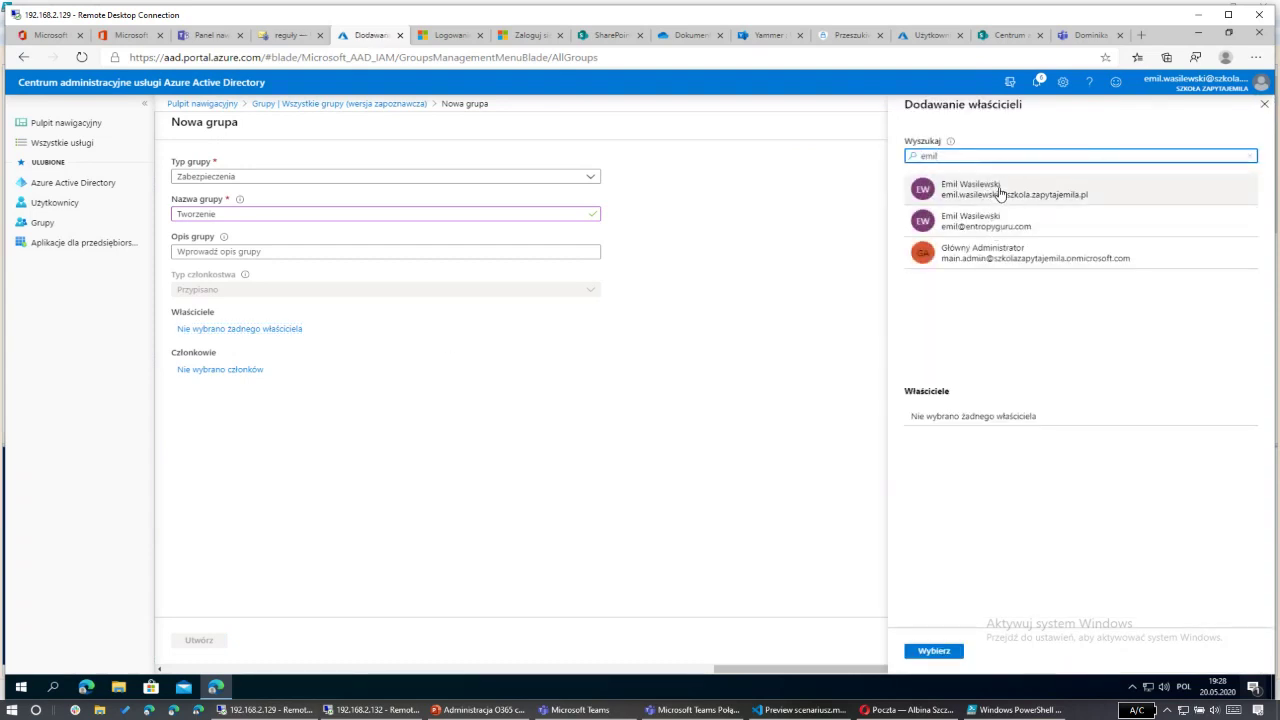
{"action": "left_click", "coordinate": [1000, 193]}
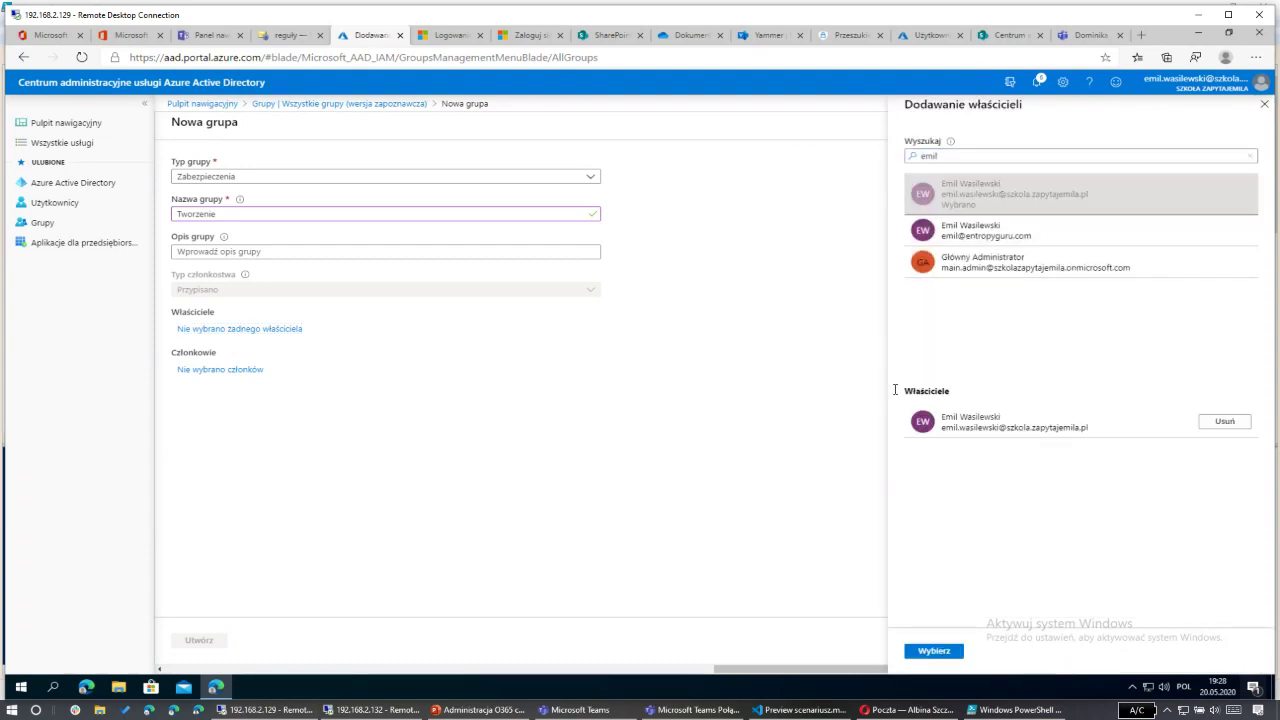
{"action": "left_click", "coordinate": [934, 651]}
{"action": "left_click", "coordinate": [218, 369]}
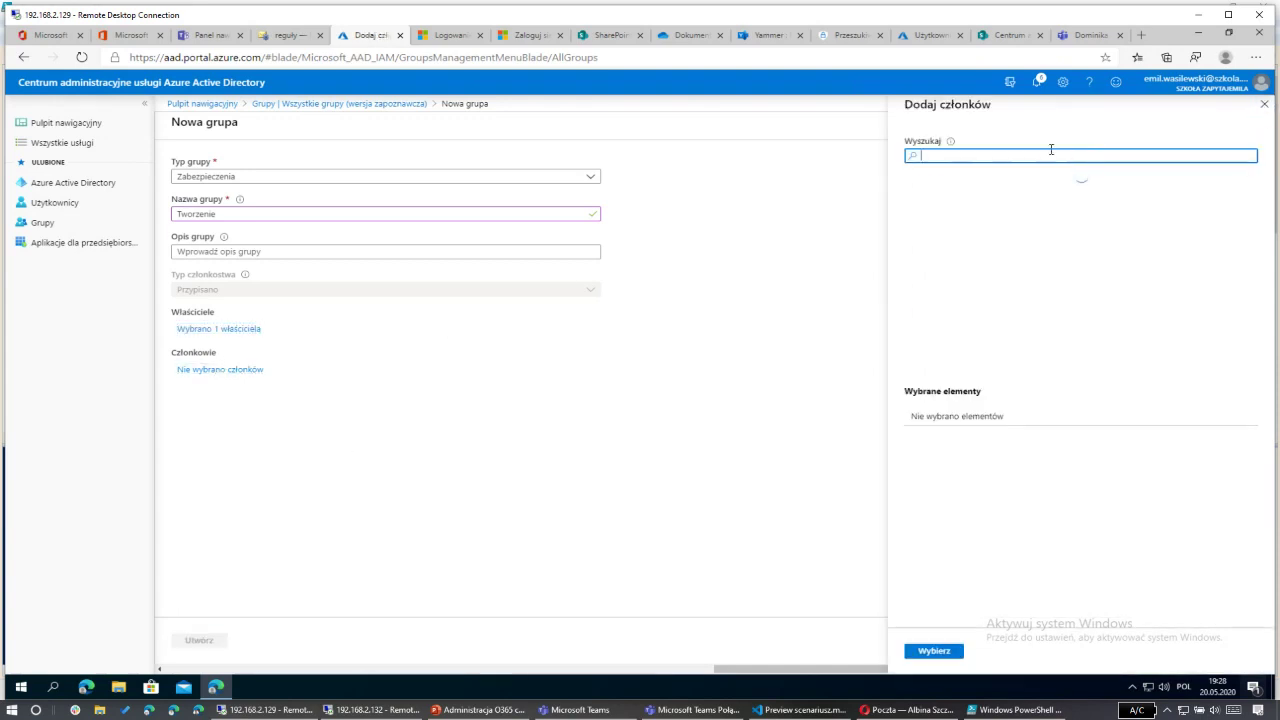
{"action": "type", "text": "domi"}
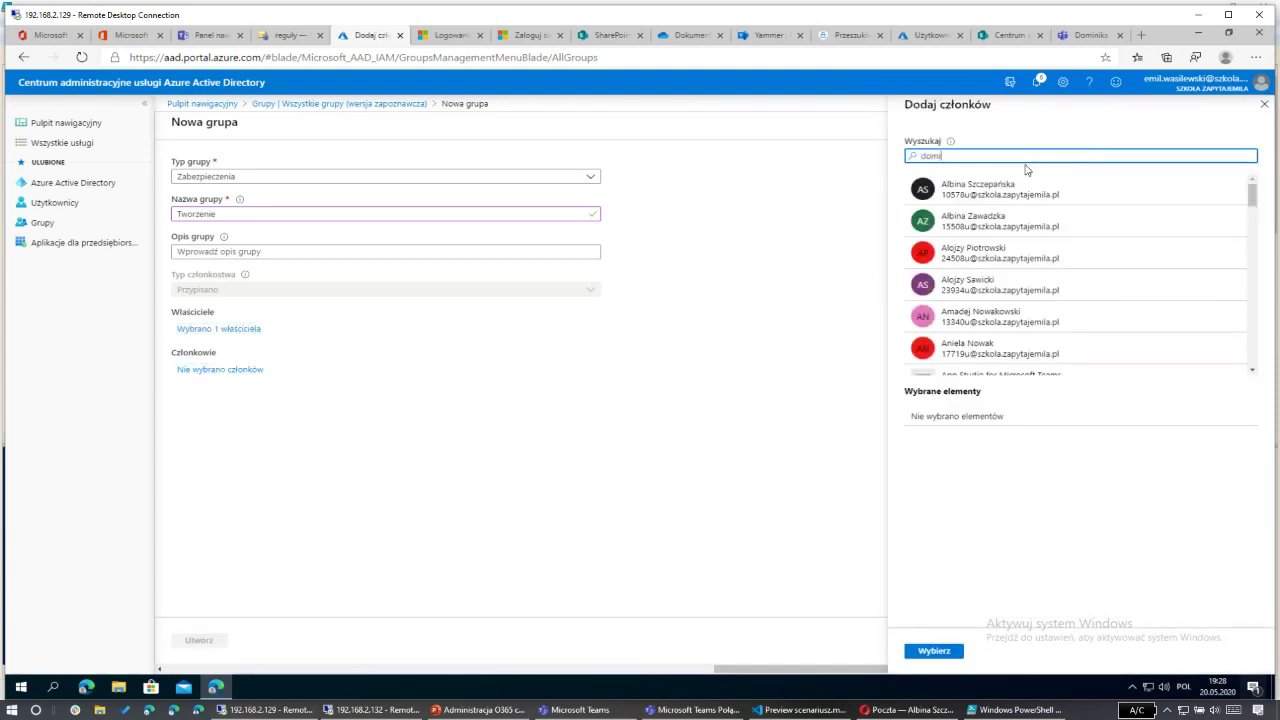
{"action": "type", "text": "n"}
{"action": "left_click", "coordinate": [988, 185]}
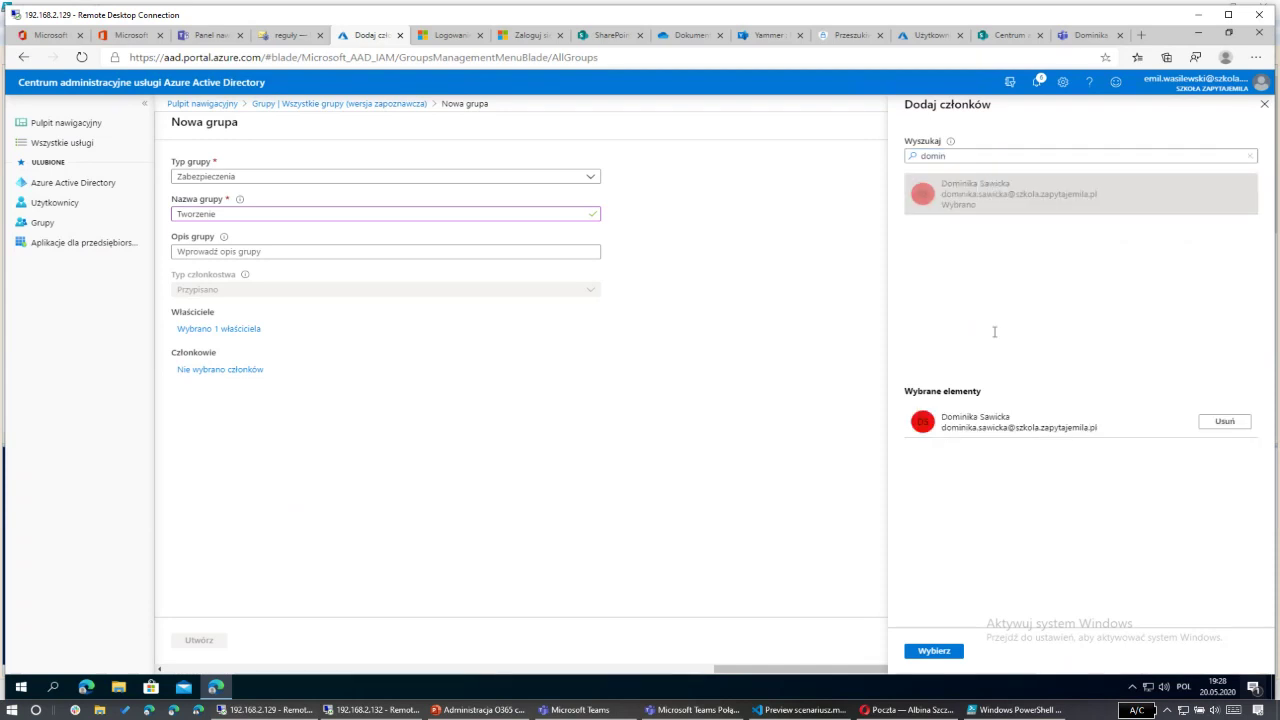
{"action": "left_click", "coordinate": [934, 651]}
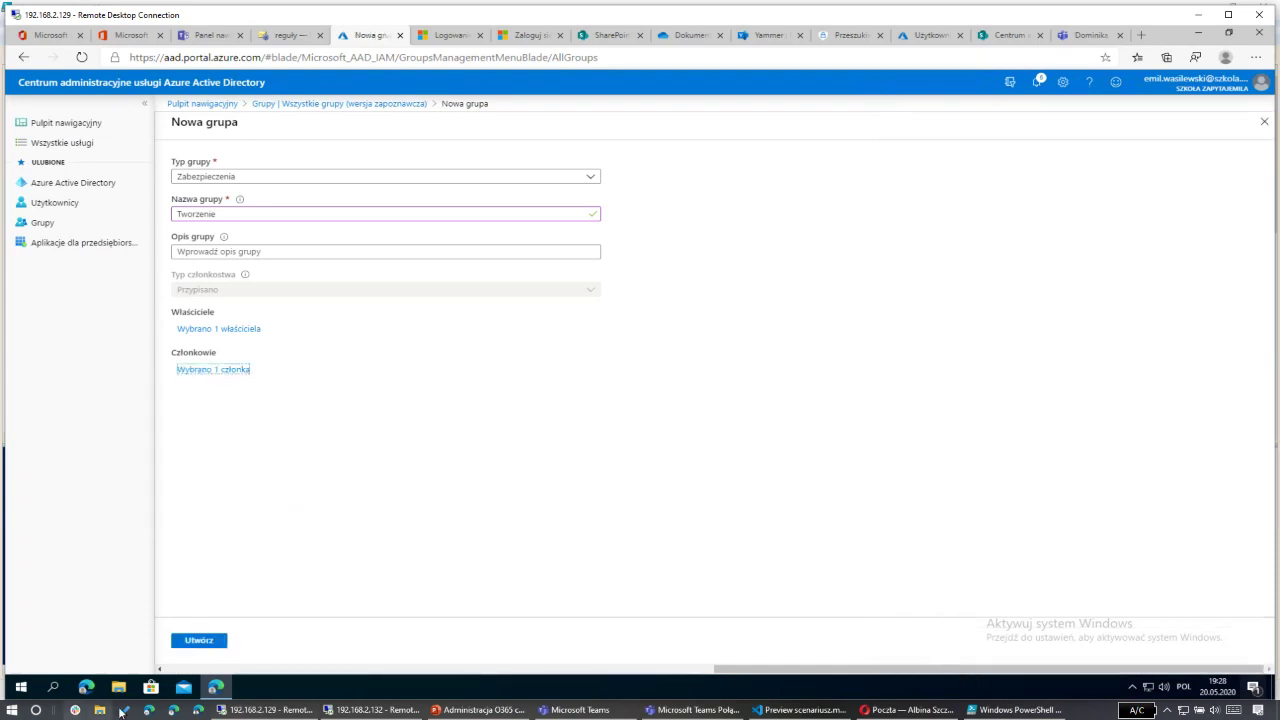
{"action": "left_click", "coordinate": [198, 640]}
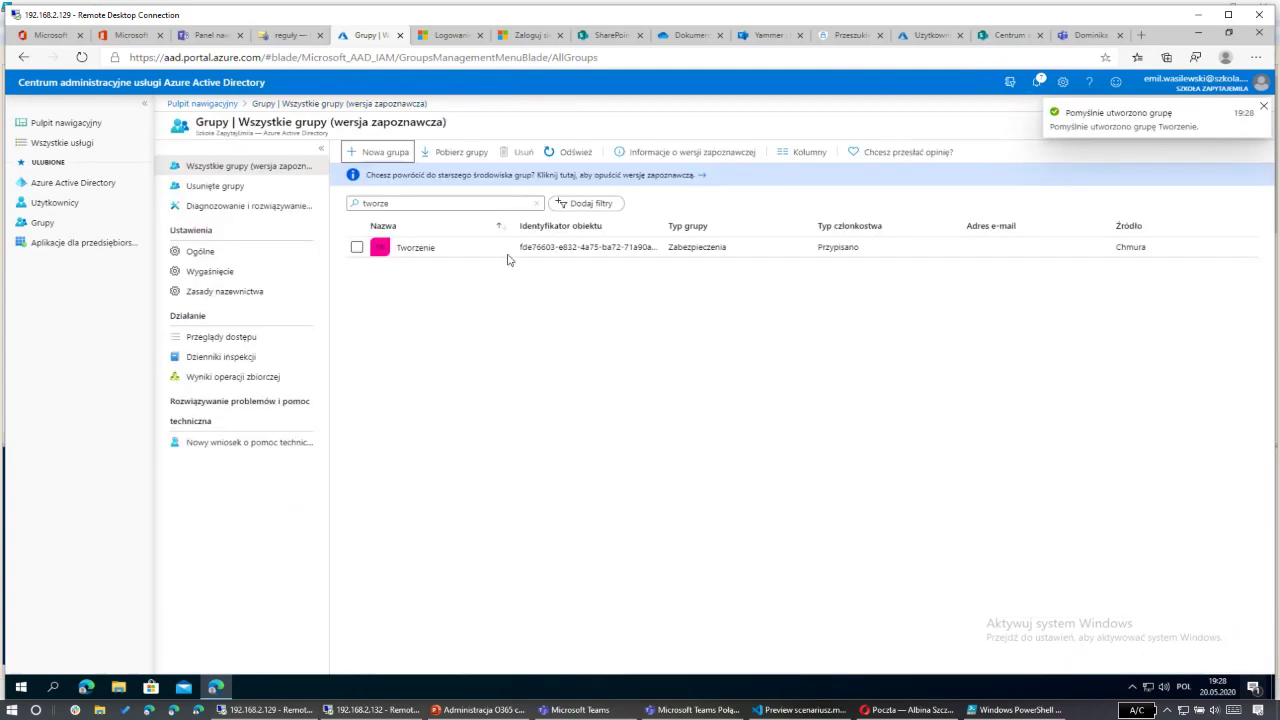
Step: Remove '_Grup' from $GroupName so it reads Tworzenie, then run the whole script
{"action": "left_click", "coordinate": [1015, 710]}
{"action": "left_click", "coordinate": [304, 77]}
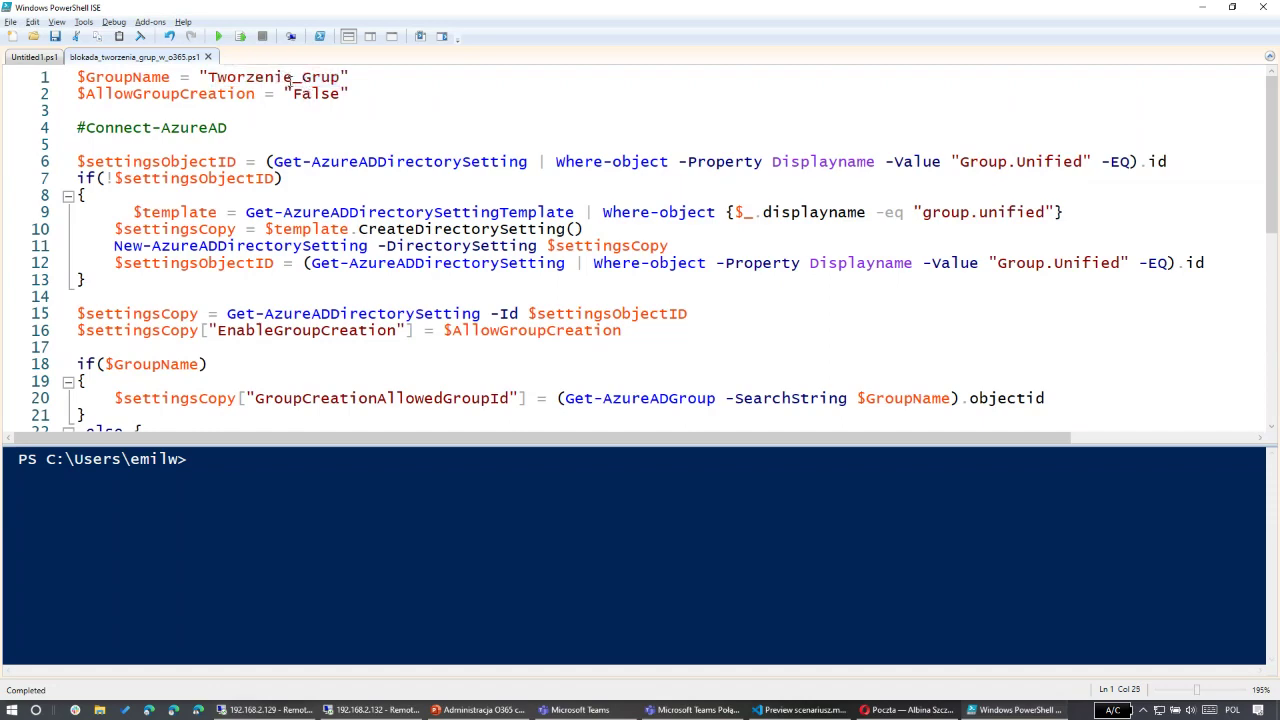
{"action": "left_click_drag", "start_coordinate": [294, 77], "coordinate": [343, 87]}
{"action": "key", "text": "Delete"}
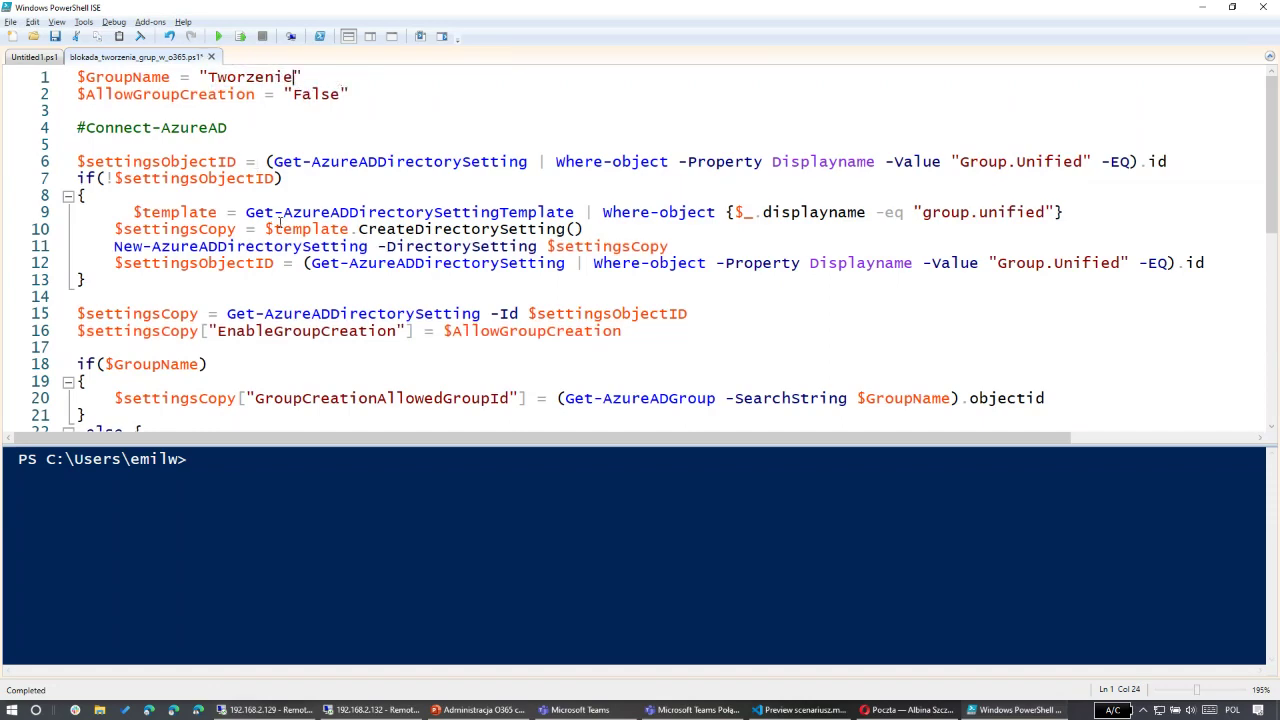
{"action": "scroll", "coordinate": [256, 161], "scroll_direction": "down", "scroll_amount": 5}
{"action": "scroll", "coordinate": [272, 245], "scroll_direction": "up", "scroll_amount": 5}
{"action": "left_click", "coordinate": [217, 36]}
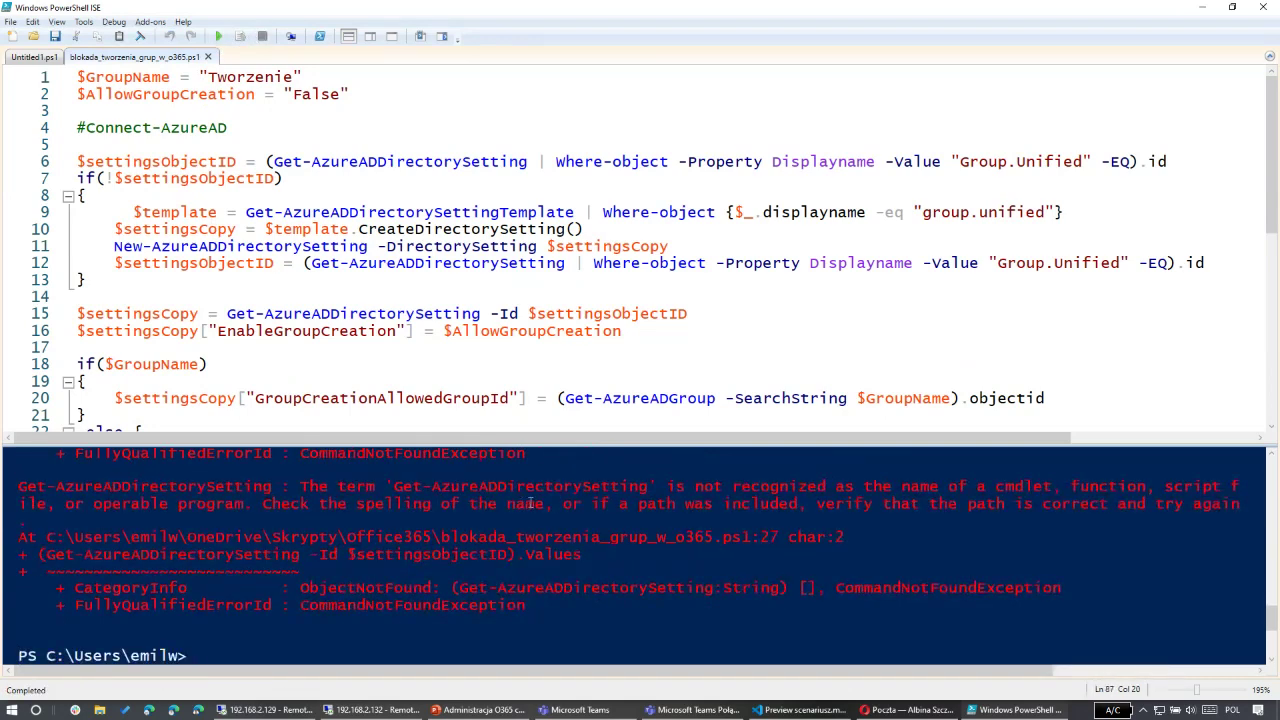
Step: Run only the Connect-AzureAD line and sign in with the admin account and password
{"action": "scroll", "coordinate": [700, 480], "scroll_direction": "up", "scroll_amount": 2}
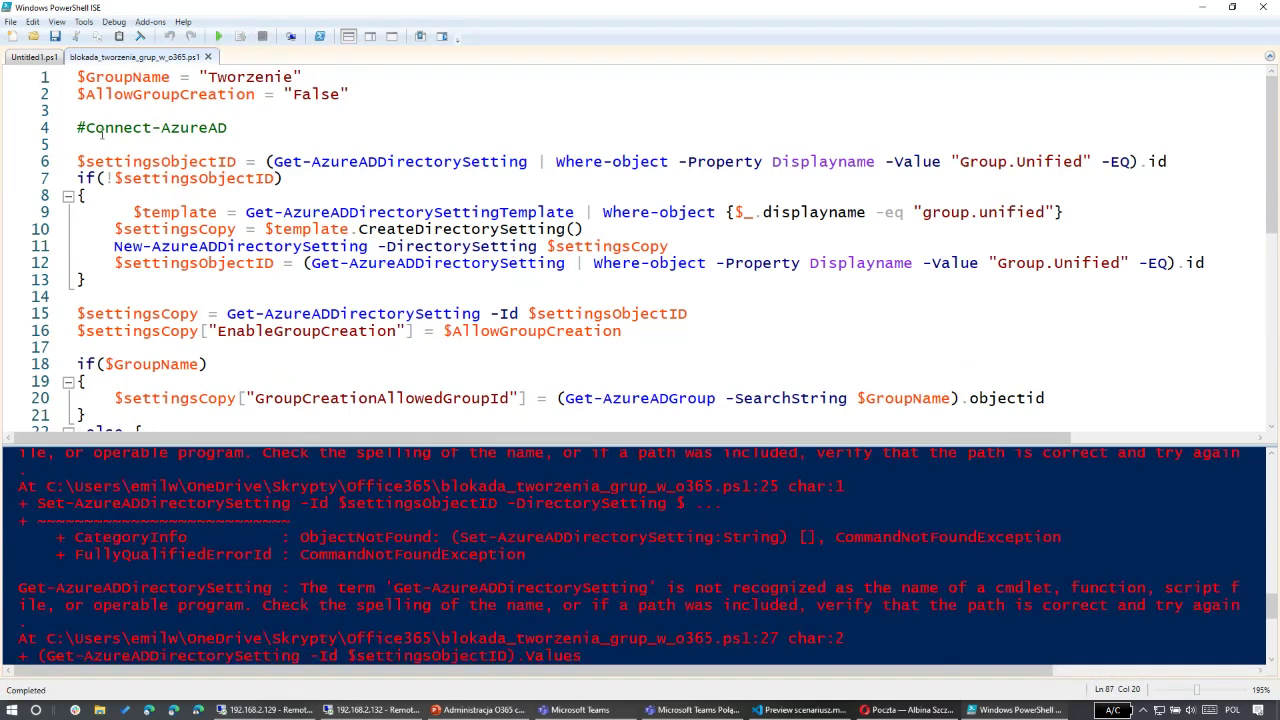
{"action": "left_click_drag", "start_coordinate": [87, 127], "coordinate": [222, 128]}
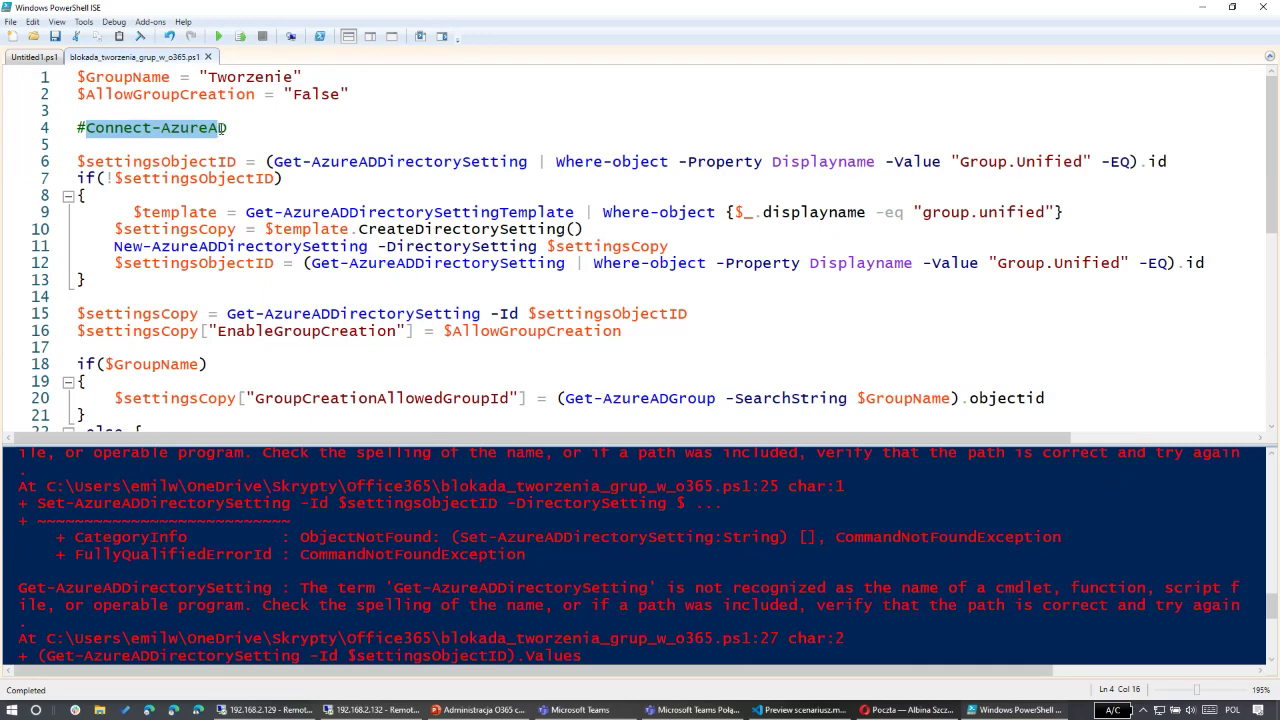
{"action": "left_click", "coordinate": [168, 128]}
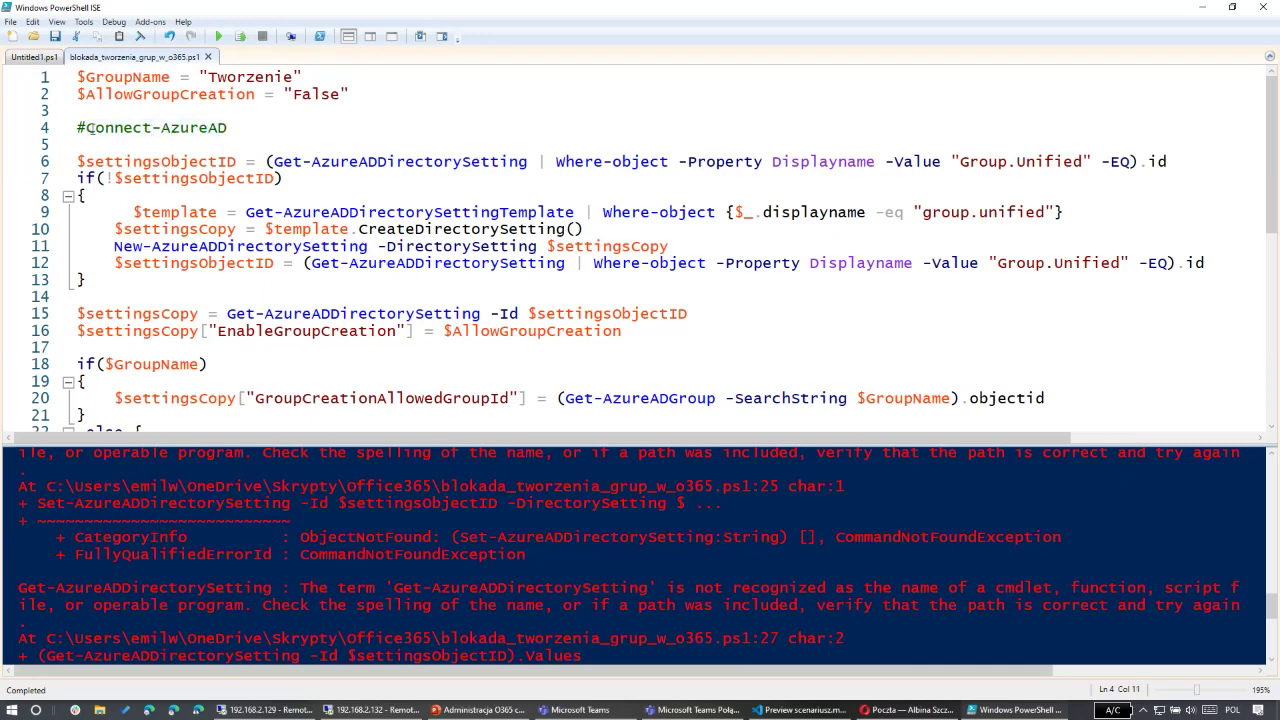
{"action": "left_click_drag", "start_coordinate": [88, 128], "coordinate": [230, 128]}
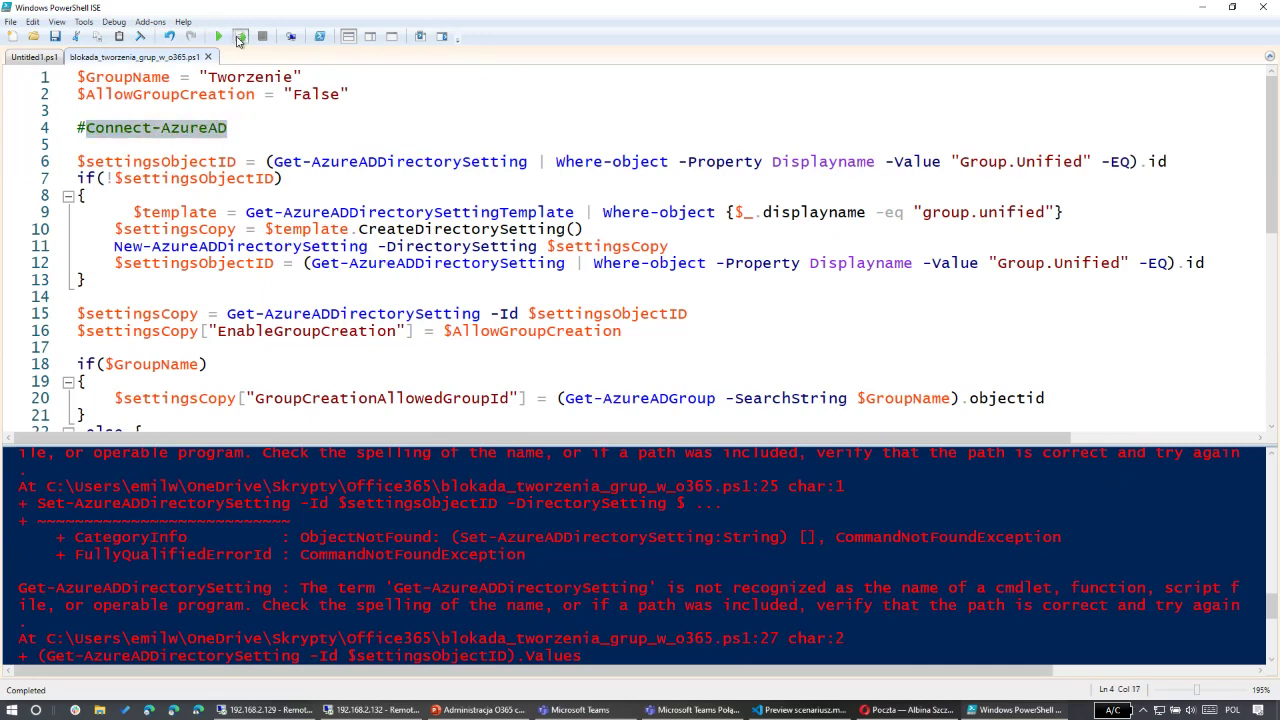
{"action": "left_click", "coordinate": [240, 38]}
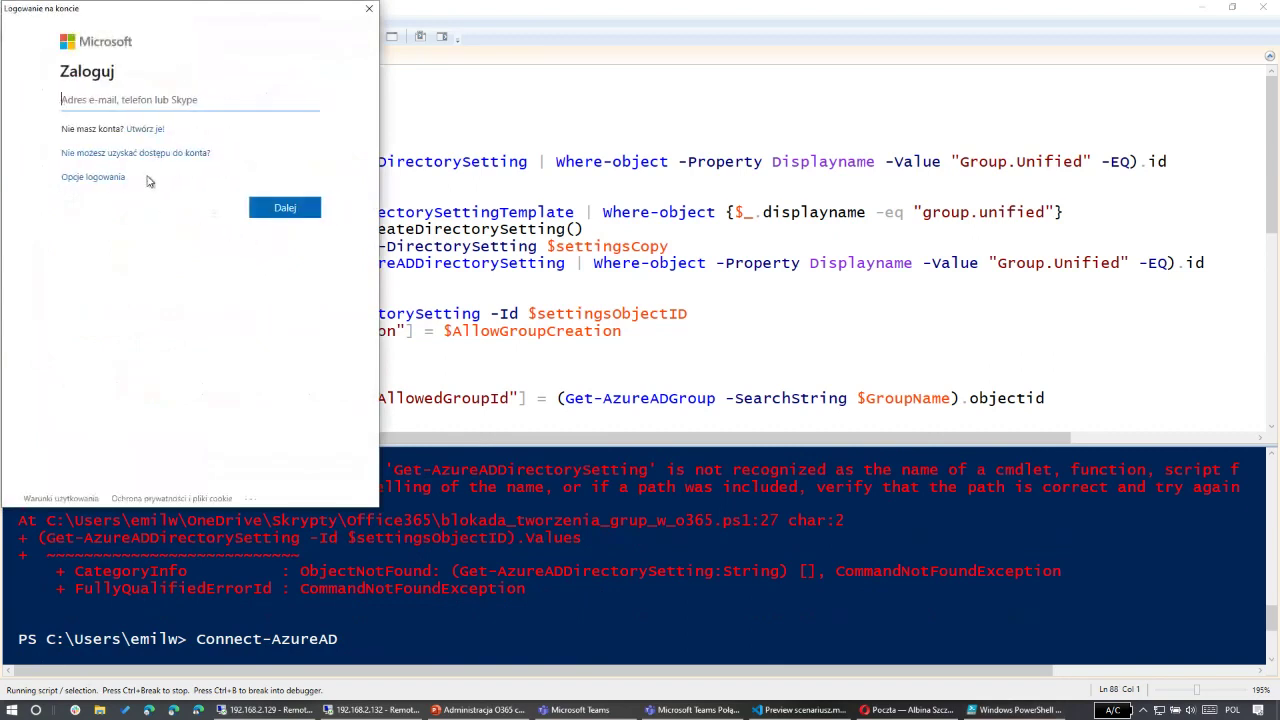
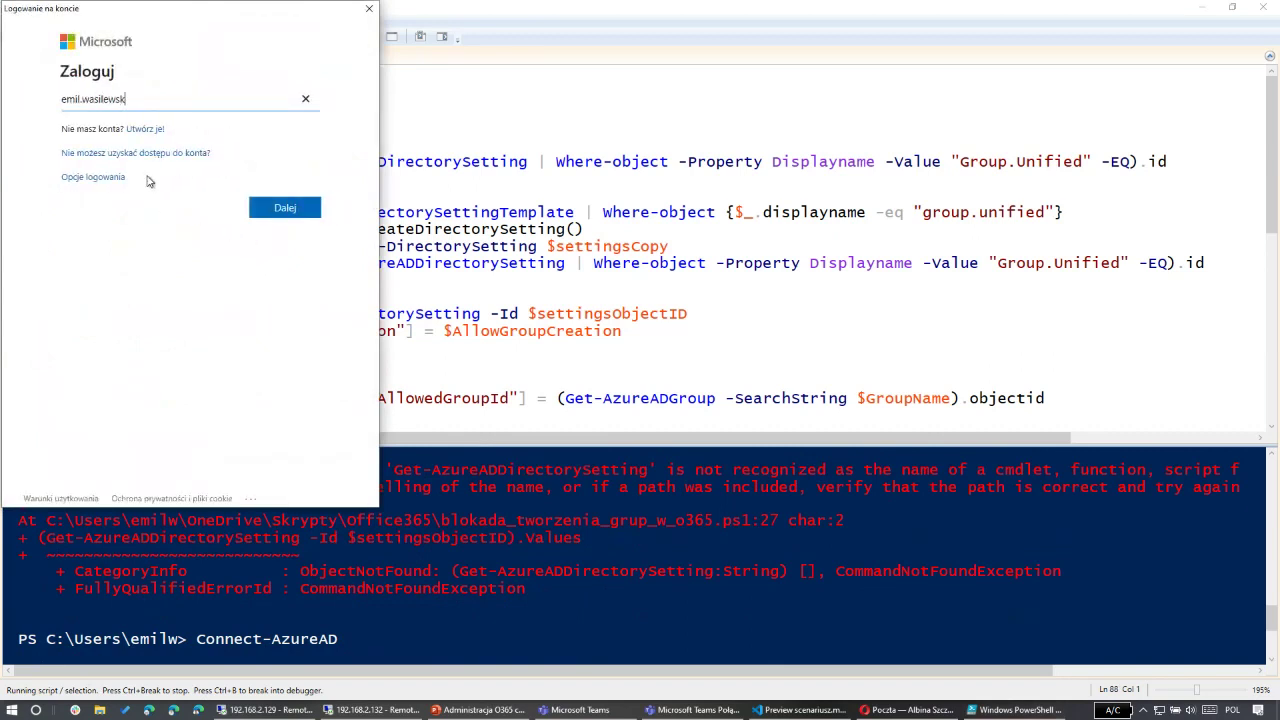
{"action": "key", "text": "Return"}
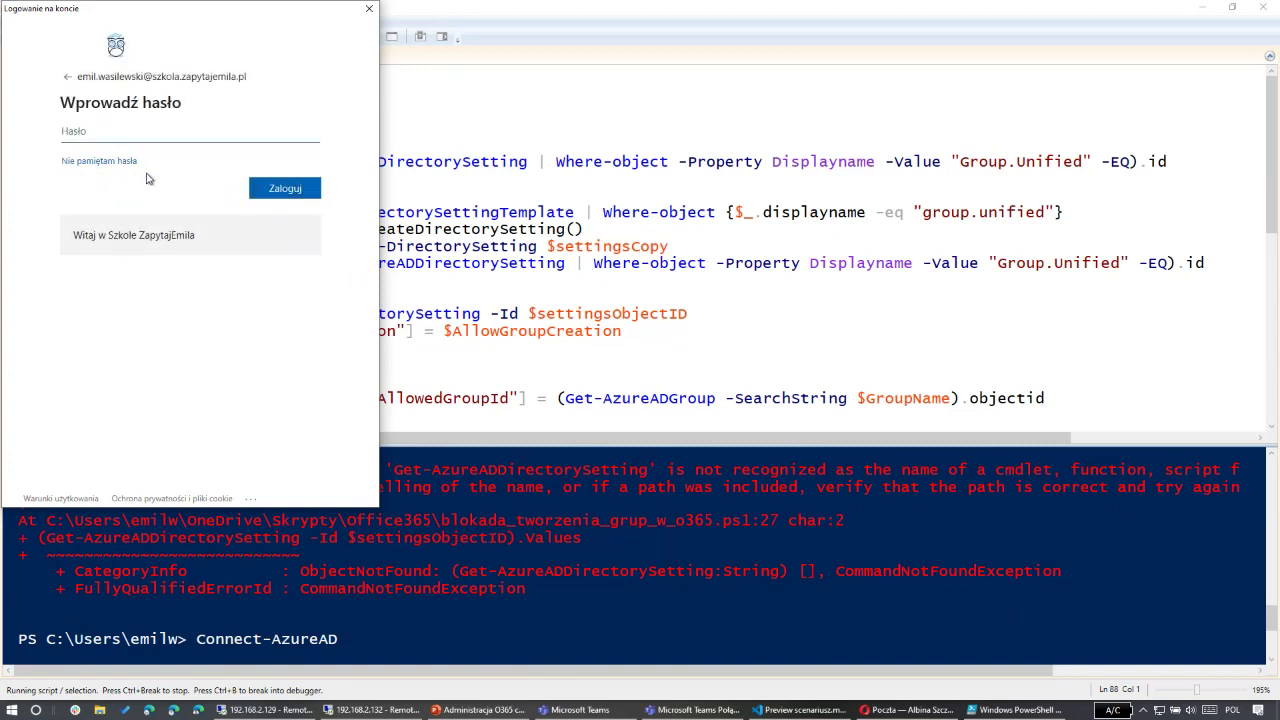
{"action": "type", "text": "•••••••••"}
{"action": "key", "text": "Return"}
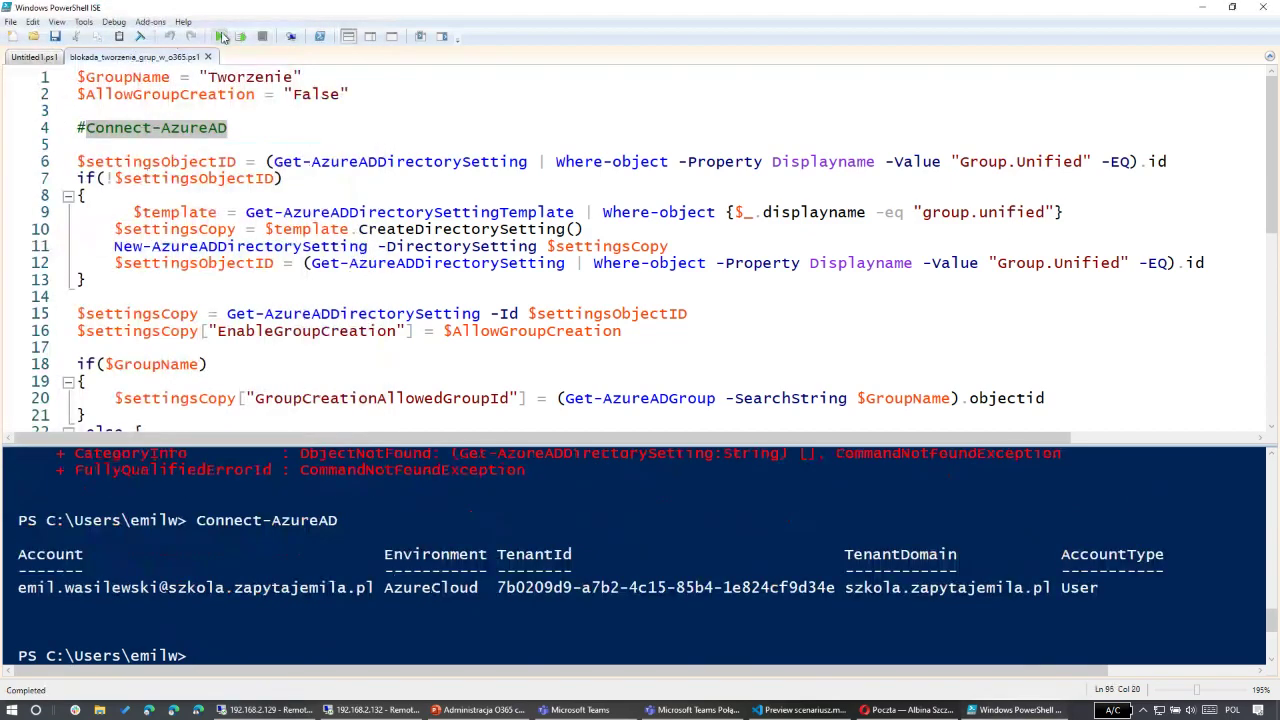
Step: Rerun the script, then try importing the AzureAD module from the console
{"action": "left_click", "coordinate": [218, 36]}
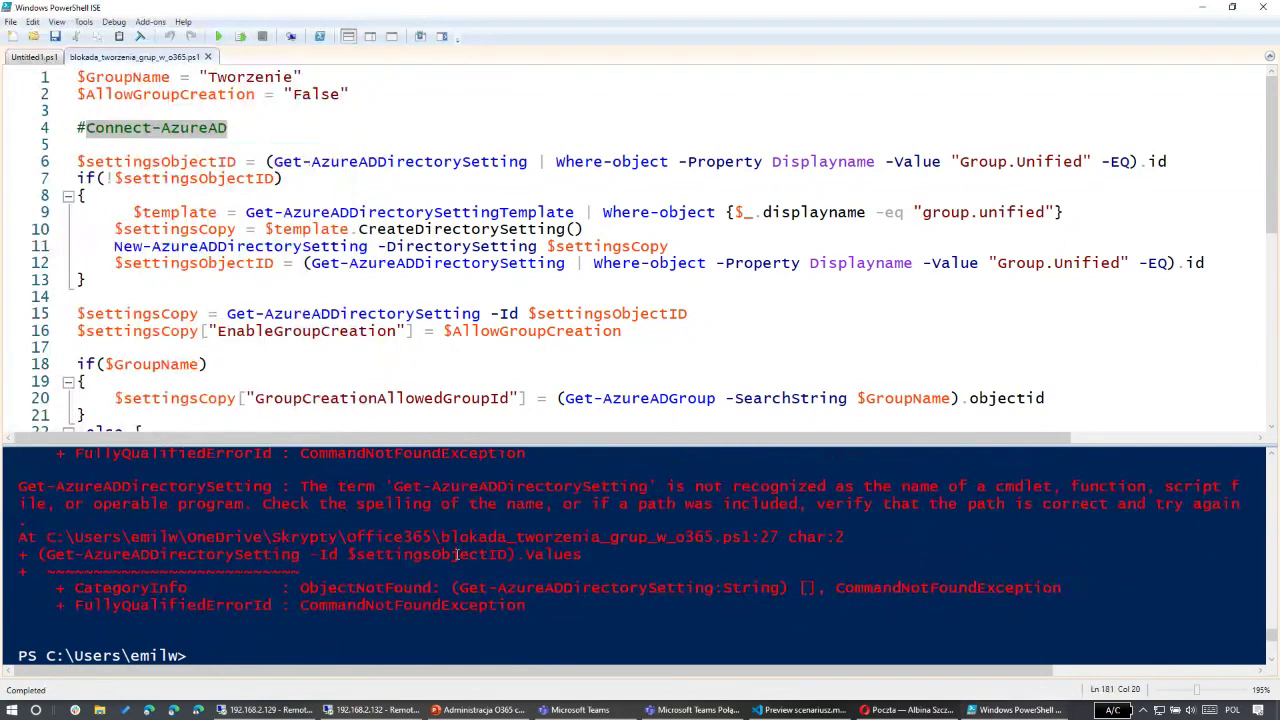
{"action": "scroll", "coordinate": [311, 537], "scroll_direction": "up", "scroll_amount": 3}
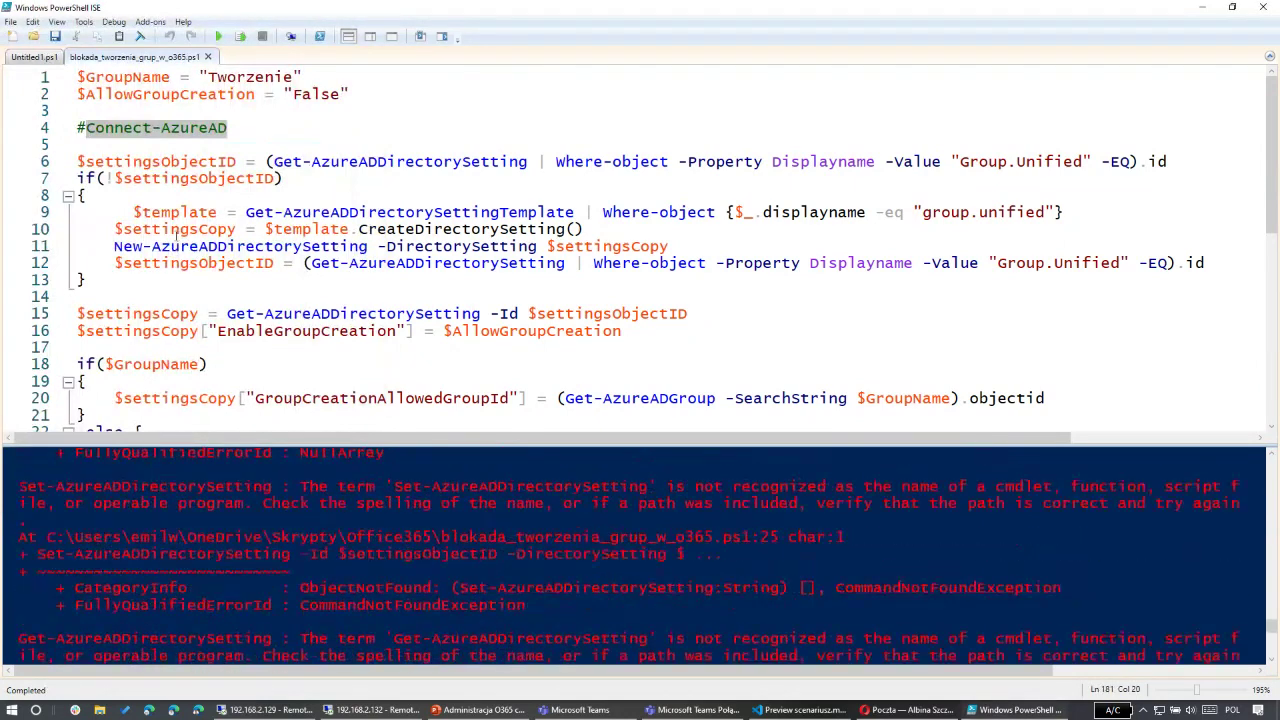
{"action": "left_click", "coordinate": [258, 137]}
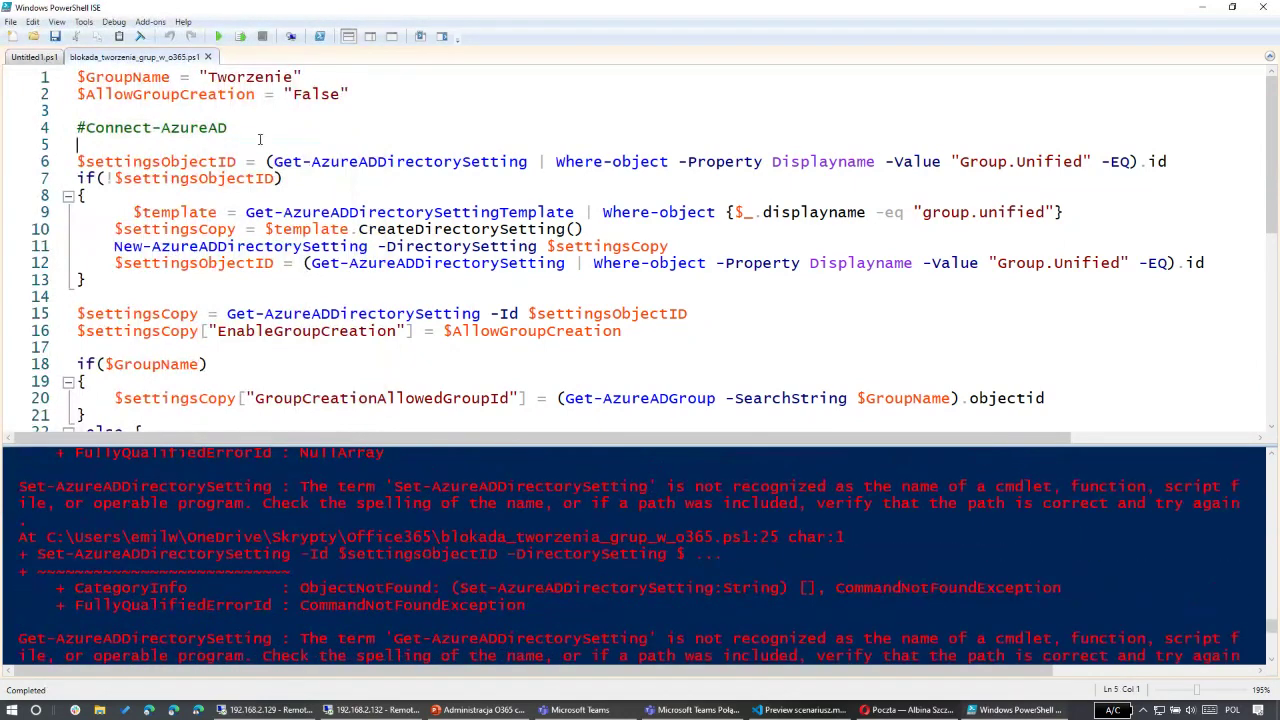
{"action": "left_click", "coordinate": [313, 486]}
{"action": "type", "text": "import-"}
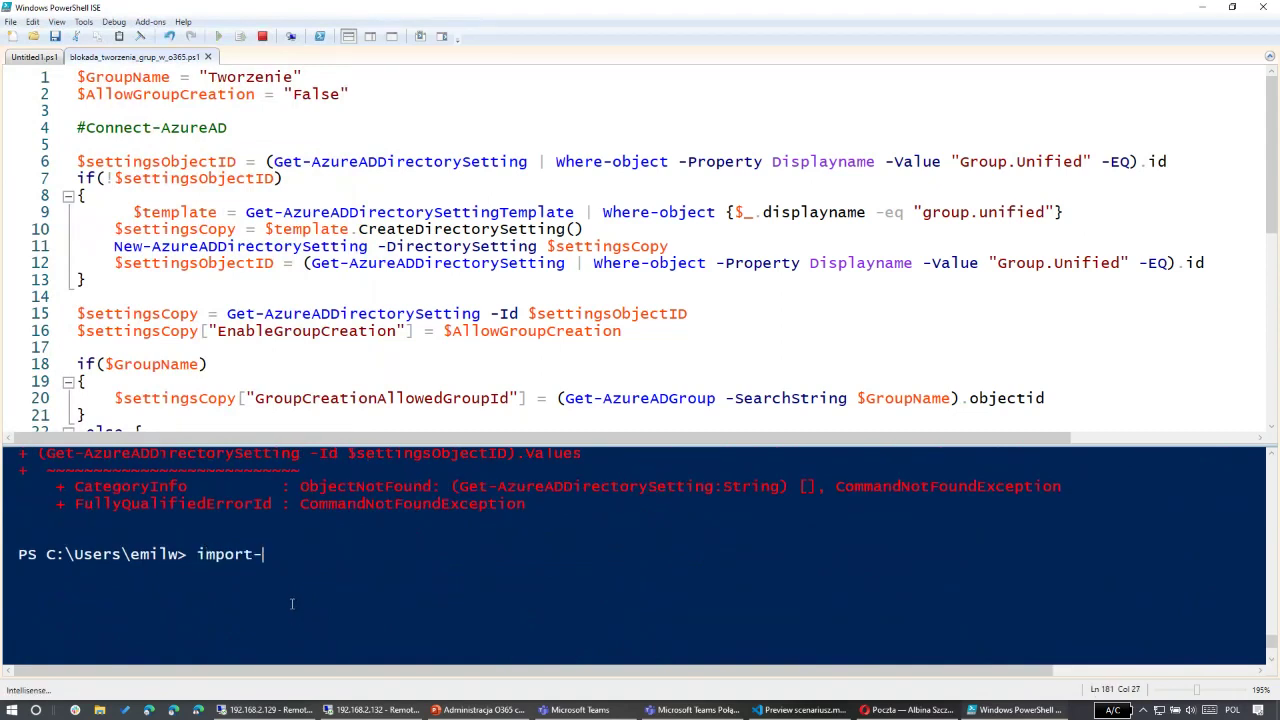
{"action": "type", "text": "modu"}
{"action": "key", "text": "Tab"}
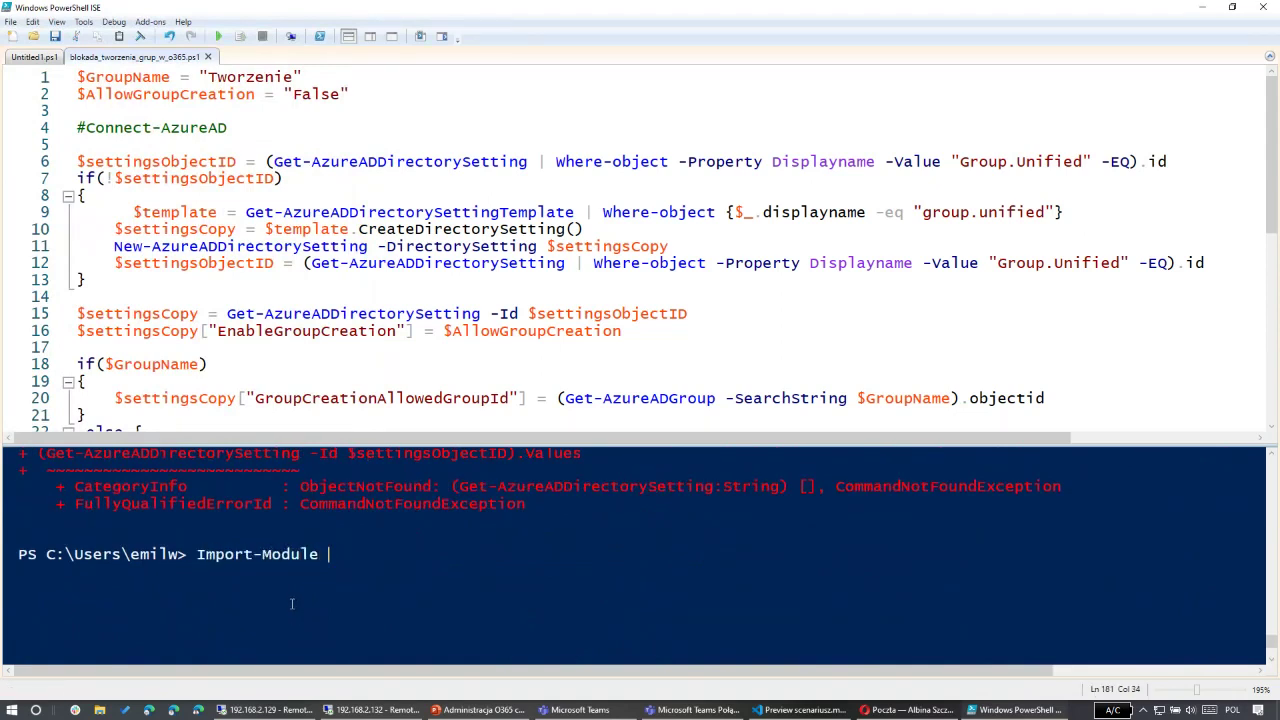
{"action": "type", "text": "AzureAD"}
{"action": "key", "text": "Return"}
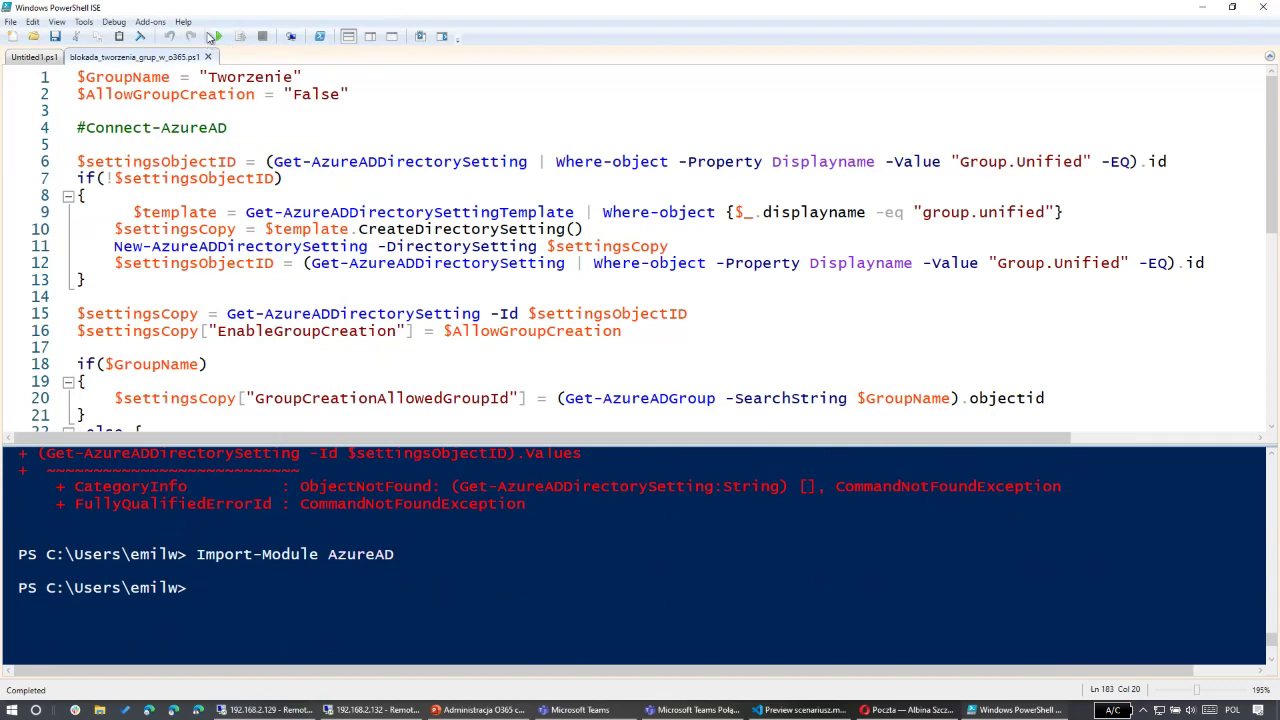
Step: Rerun the script and test the unrecognized cmdlet name from the error in the console
{"action": "left_click", "coordinate": [218, 36]}
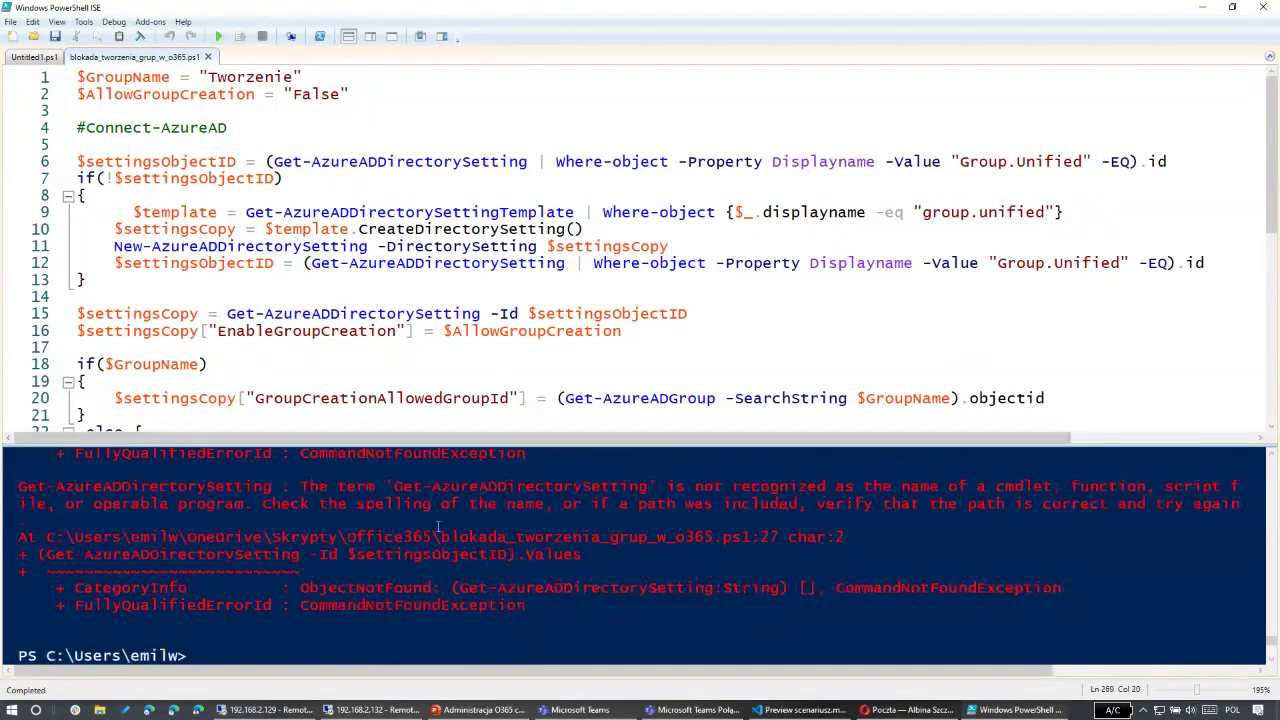
{"action": "left_click_drag", "start_coordinate": [395, 487], "coordinate": [648, 487]}
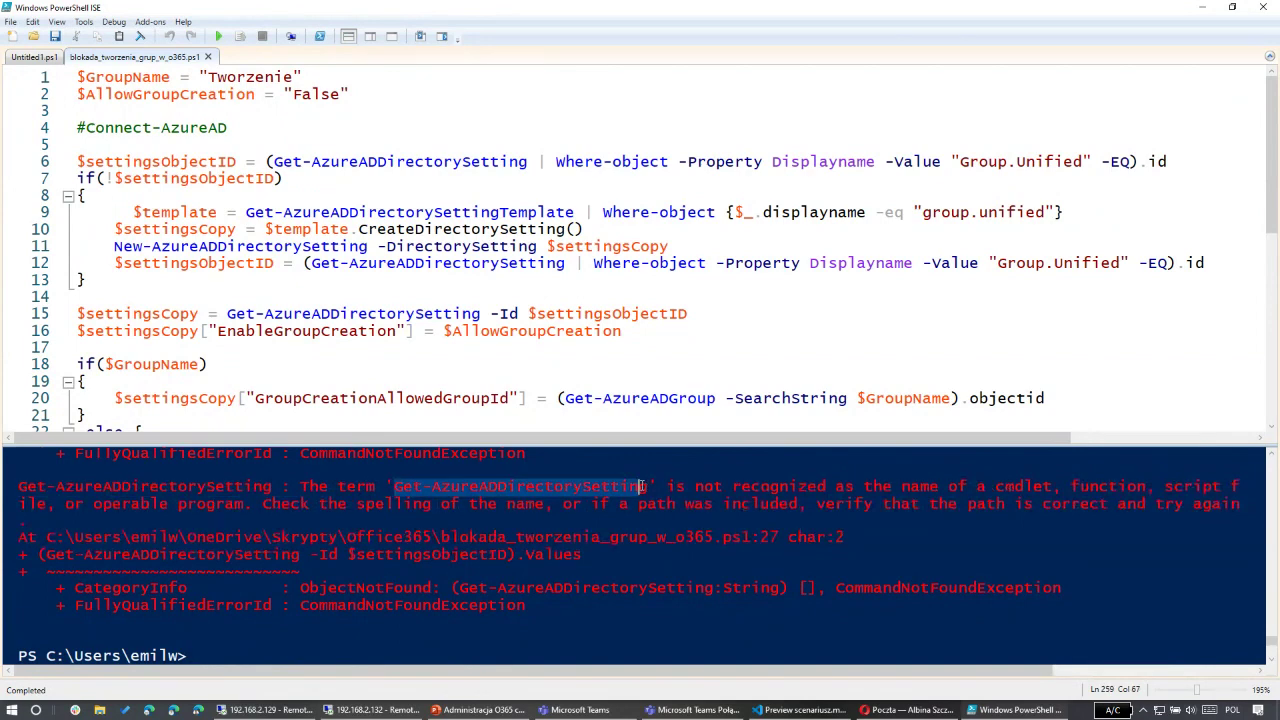
{"action": "left_click", "coordinate": [243, 655]}
{"action": "type", "text": "Get-AzureADDirectorySetting"}
{"action": "key", "text": "Return"}
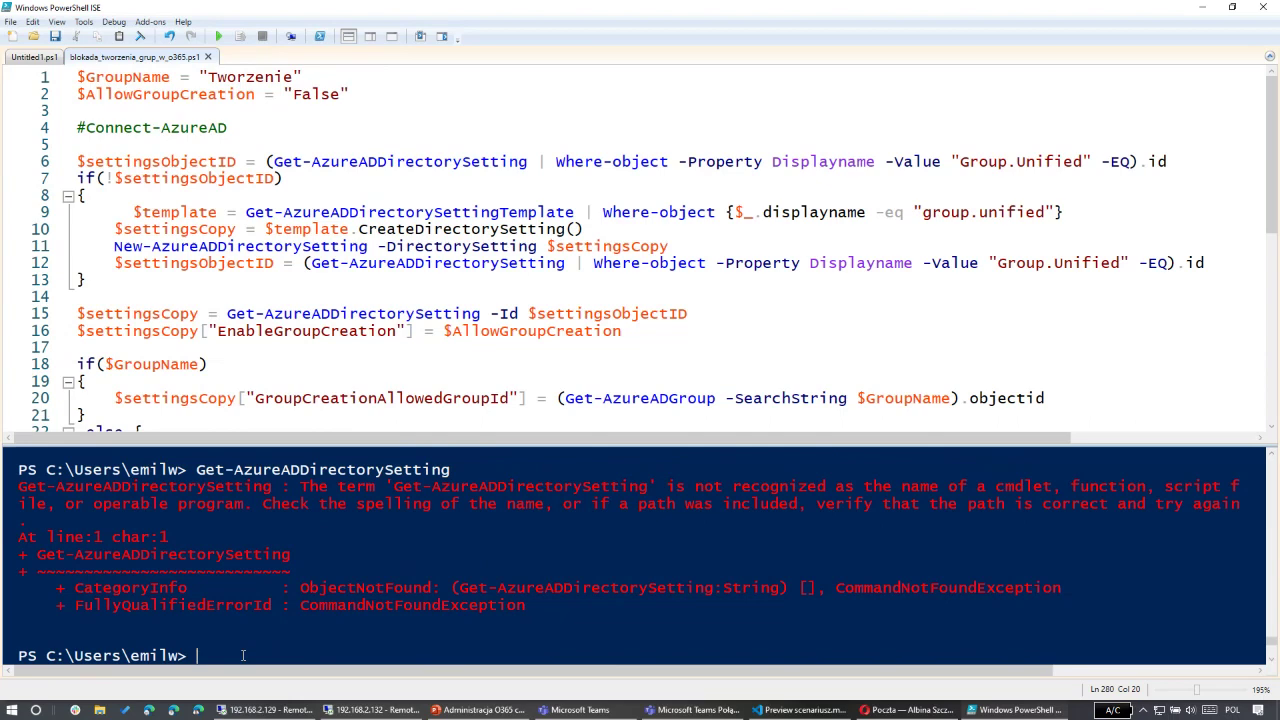
Step: Run Import-Module AzureADPreview -Force in the console
{"action": "type", "text": "import-azuread"}
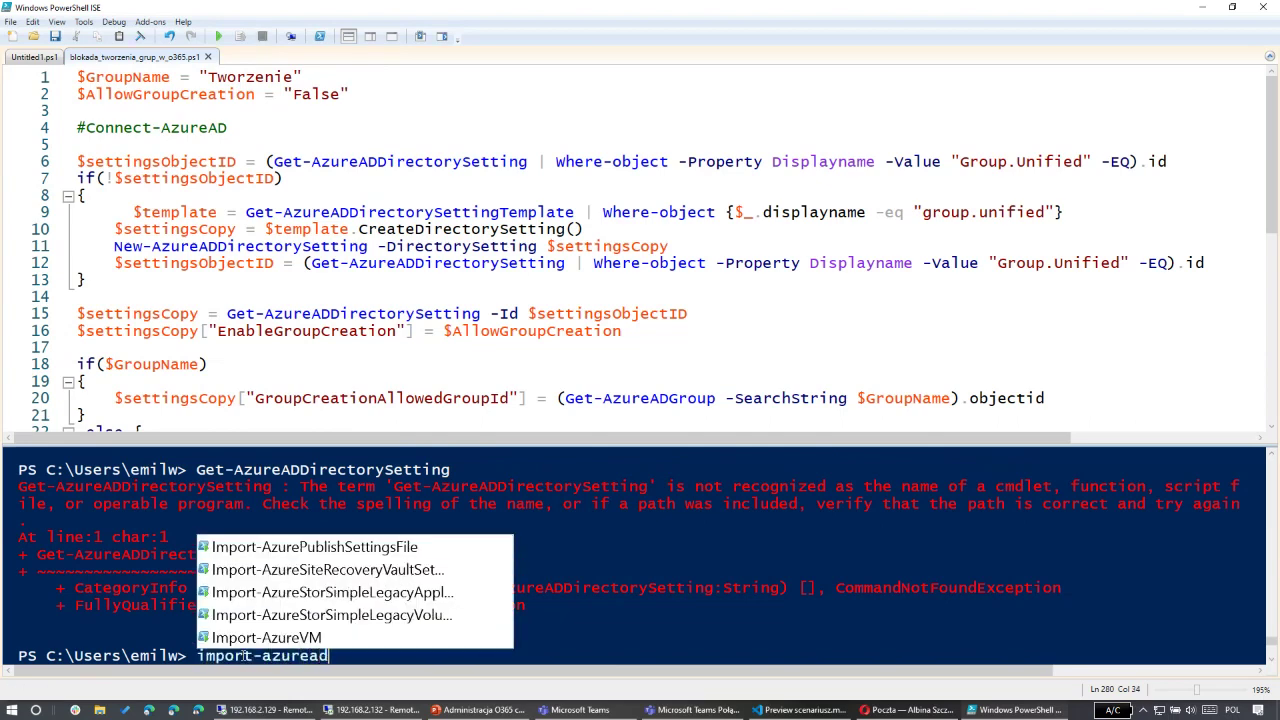
{"action": "key", "text": "BackSpace"}
{"action": "key", "text": "BackSpace"}
{"action": "key", "text": "BackSpace"}
{"action": "key", "text": "BackSpace"}
{"action": "key", "text": "BackSpace"}
{"action": "key", "text": "BackSpace"}
{"action": "key", "text": "BackSpace"}
{"action": "type", "text": "modu"}
{"action": "key", "text": "Tab"}
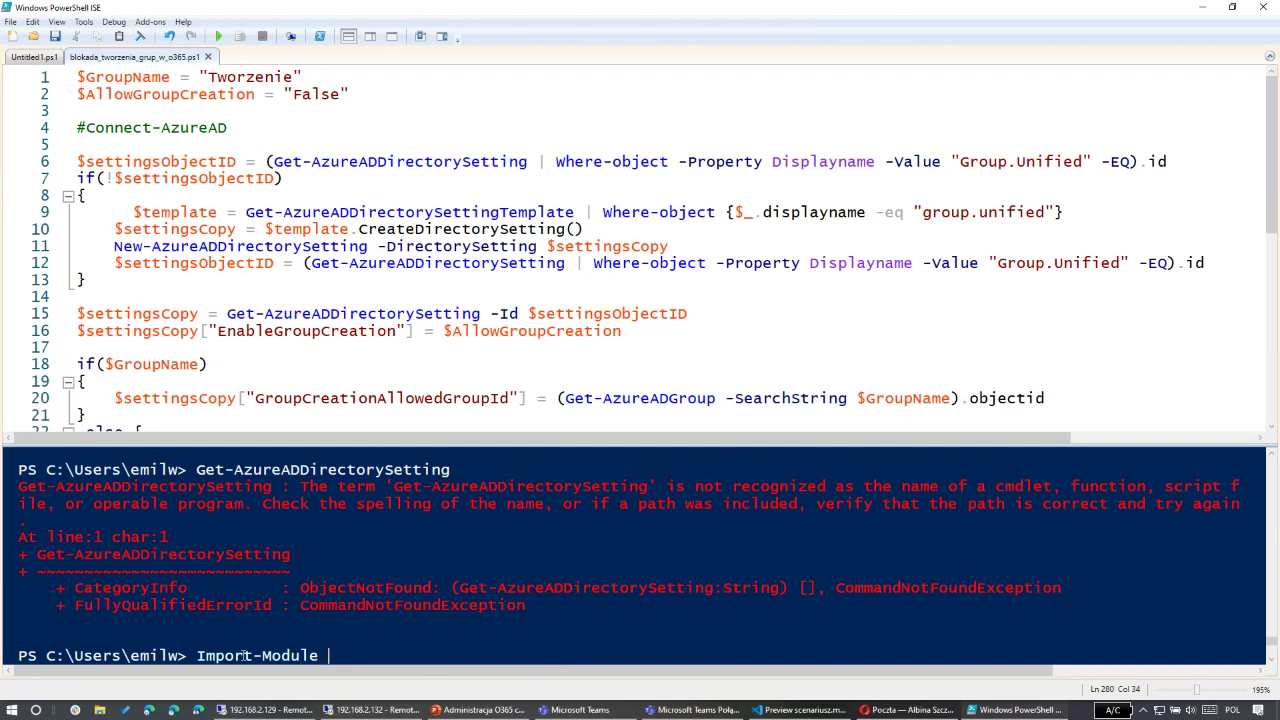
{"action": "type", "text": "AzureADPreview"}
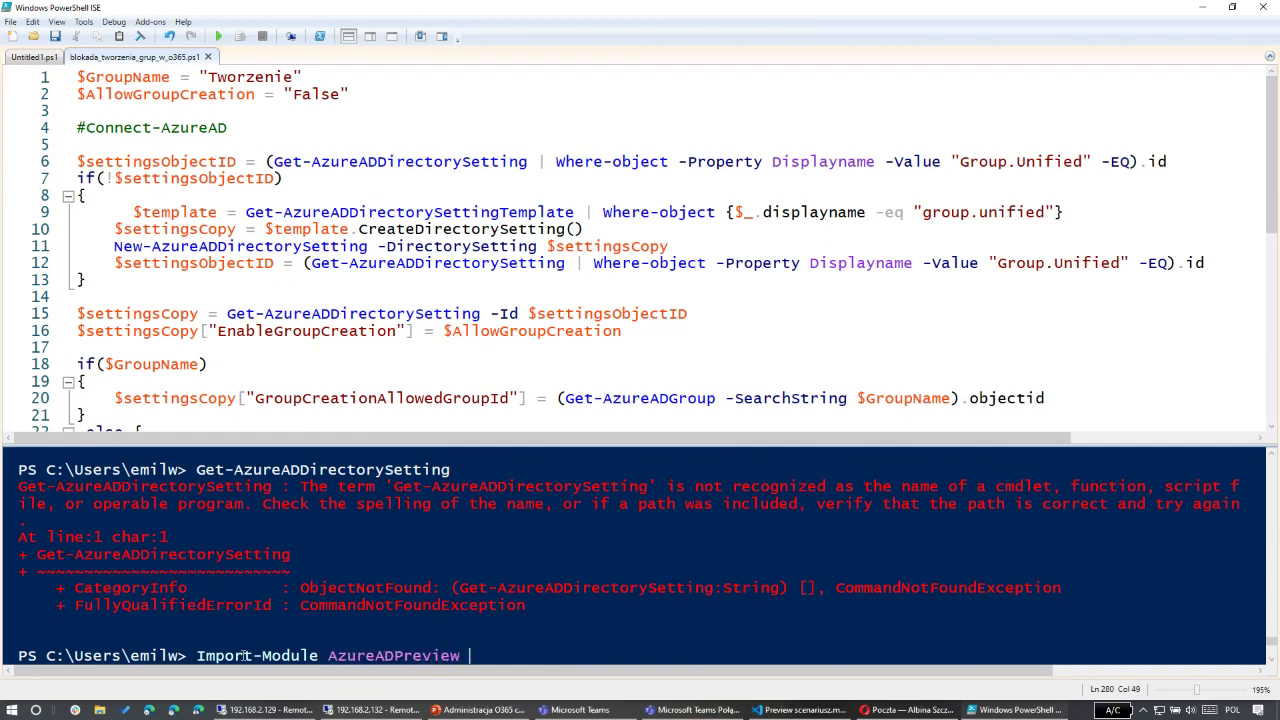
{"action": "type", "text": " -fo"}
{"action": "key", "text": "Tab"}
{"action": "key", "text": "Return"}
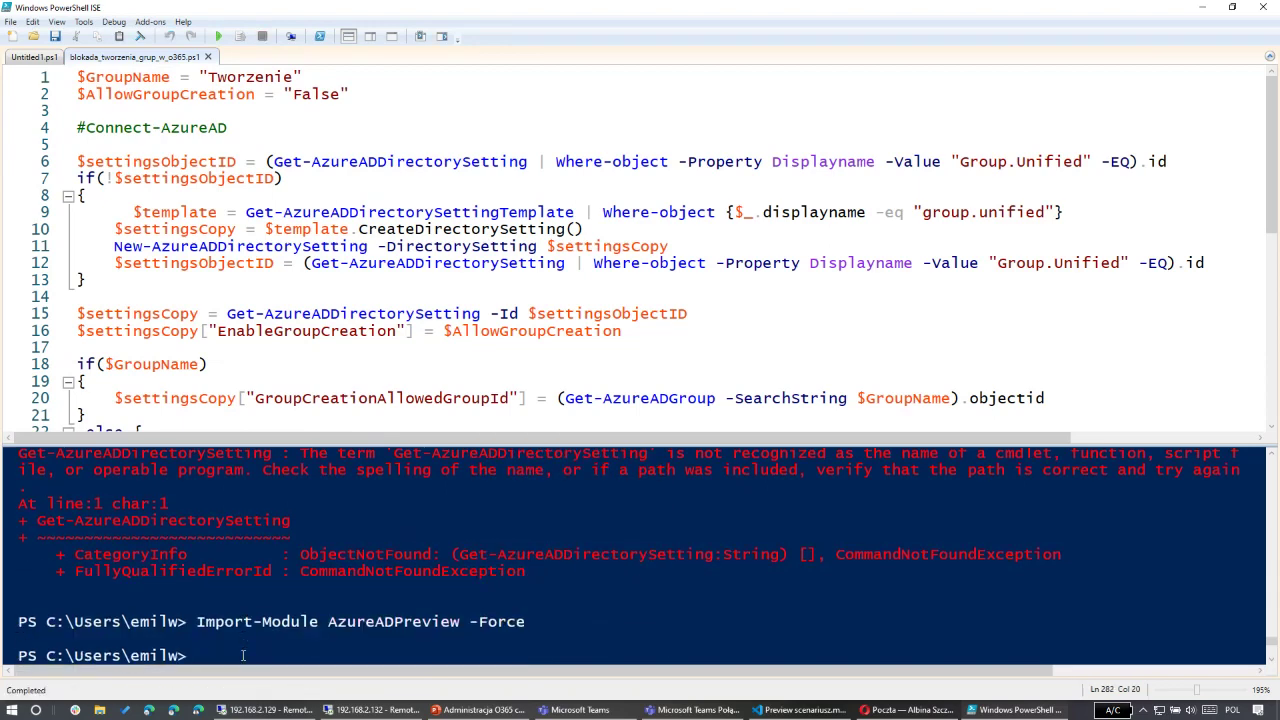
Step: Run Get-Module to confirm AzureADPreview 2.0.2.85 is loaded
{"action": "type", "text": "get-mod"}
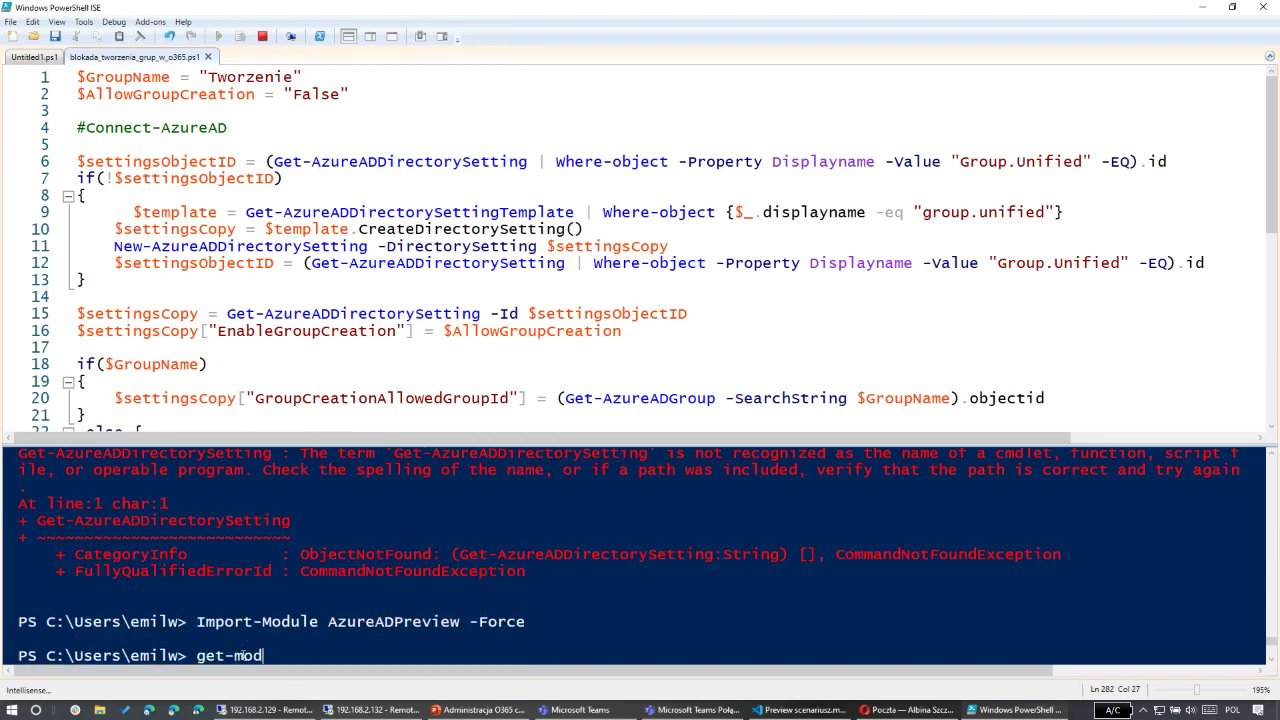
{"action": "type", "text": "ul"}
{"action": "key", "text": "Tab"}
{"action": "type", "text": "AzureAD"}
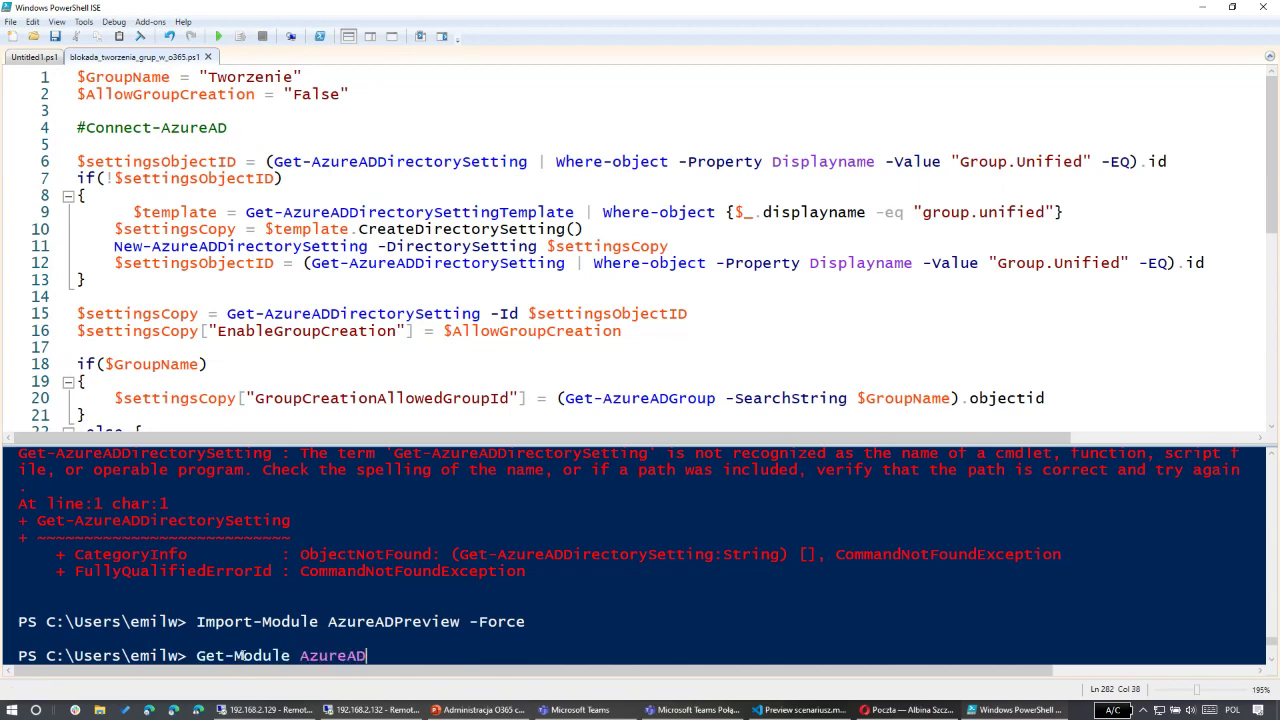
{"action": "key", "text": "ctrl+BackSpace"}
{"action": "key", "text": "Return"}
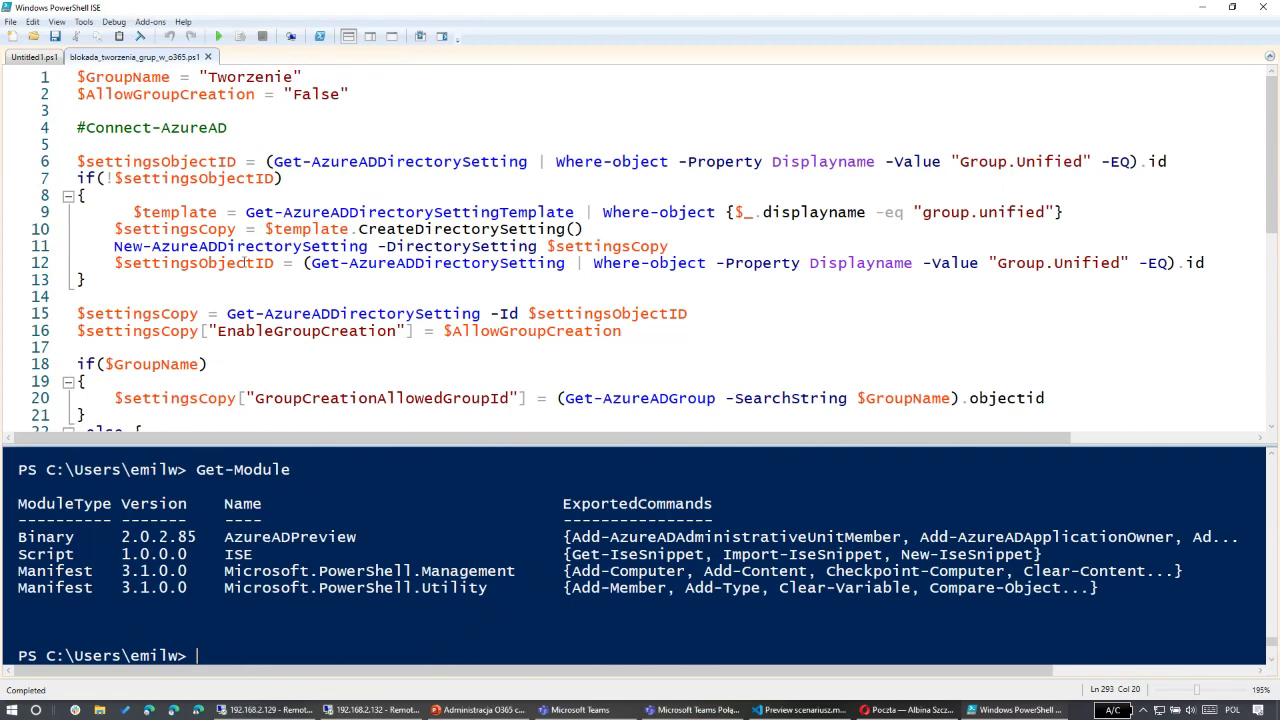
Step: Run blokada_tworzenia_grup_w_o365.ps1 and scroll through its console output
{"action": "left_click", "coordinate": [218, 36]}
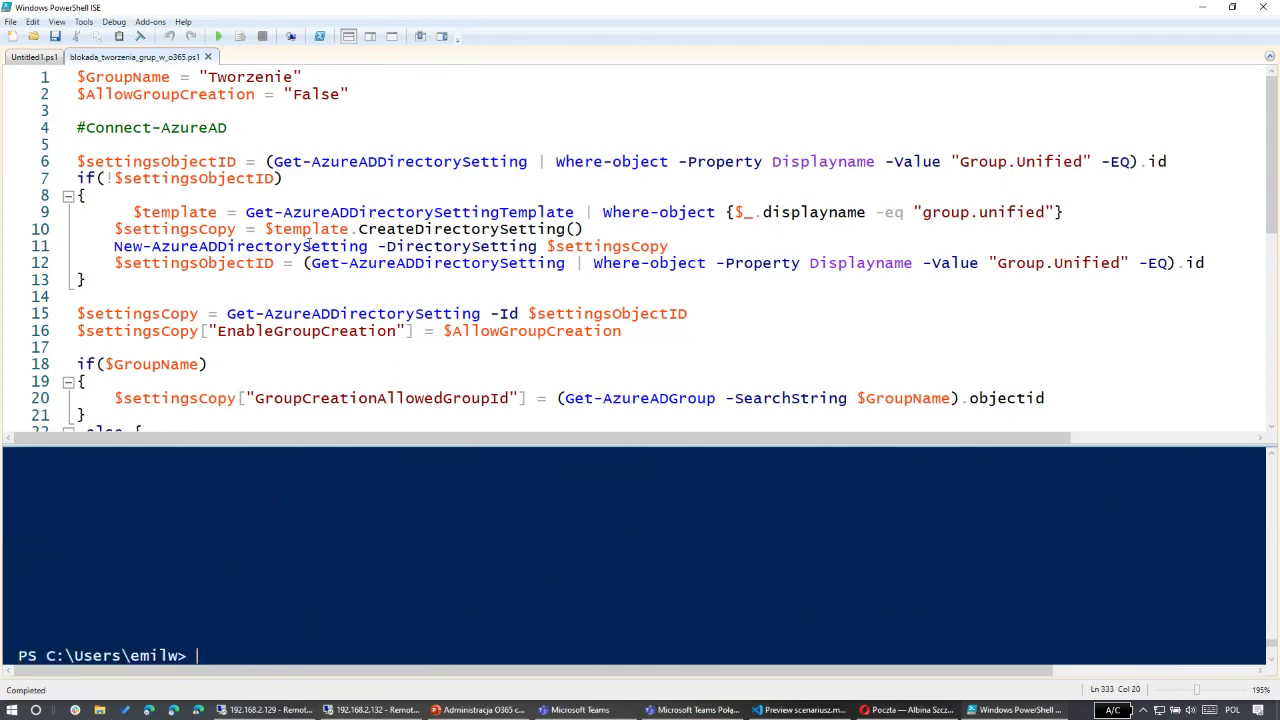
{"action": "scroll", "coordinate": [357, 577], "scroll_direction": "up", "scroll_amount": 3}
{"action": "scroll", "coordinate": [356, 545], "scroll_direction": "up", "scroll_amount": 3}
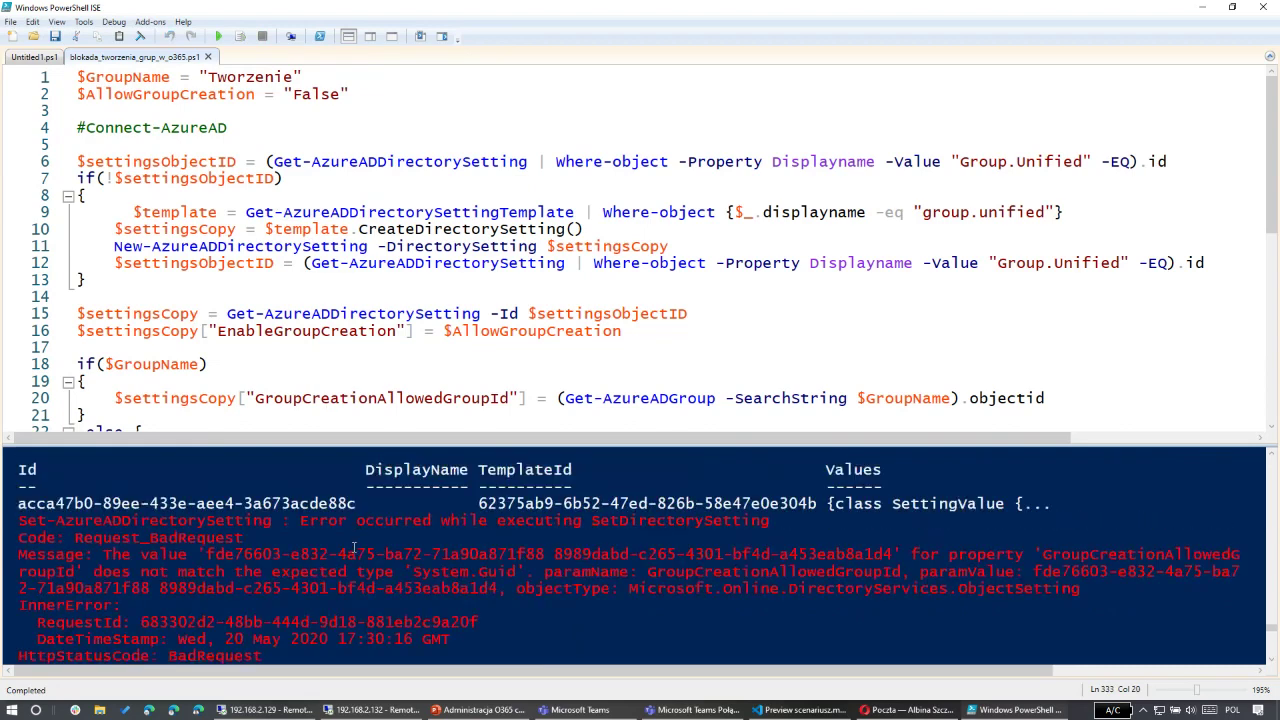
{"action": "scroll", "coordinate": [356, 545], "scroll_direction": "down", "scroll_amount": 2}
{"action": "scroll", "coordinate": [352, 550], "scroll_direction": "up", "scroll_amount": 4}
{"action": "scroll", "coordinate": [348, 553], "scroll_direction": "down", "scroll_amount": 1}
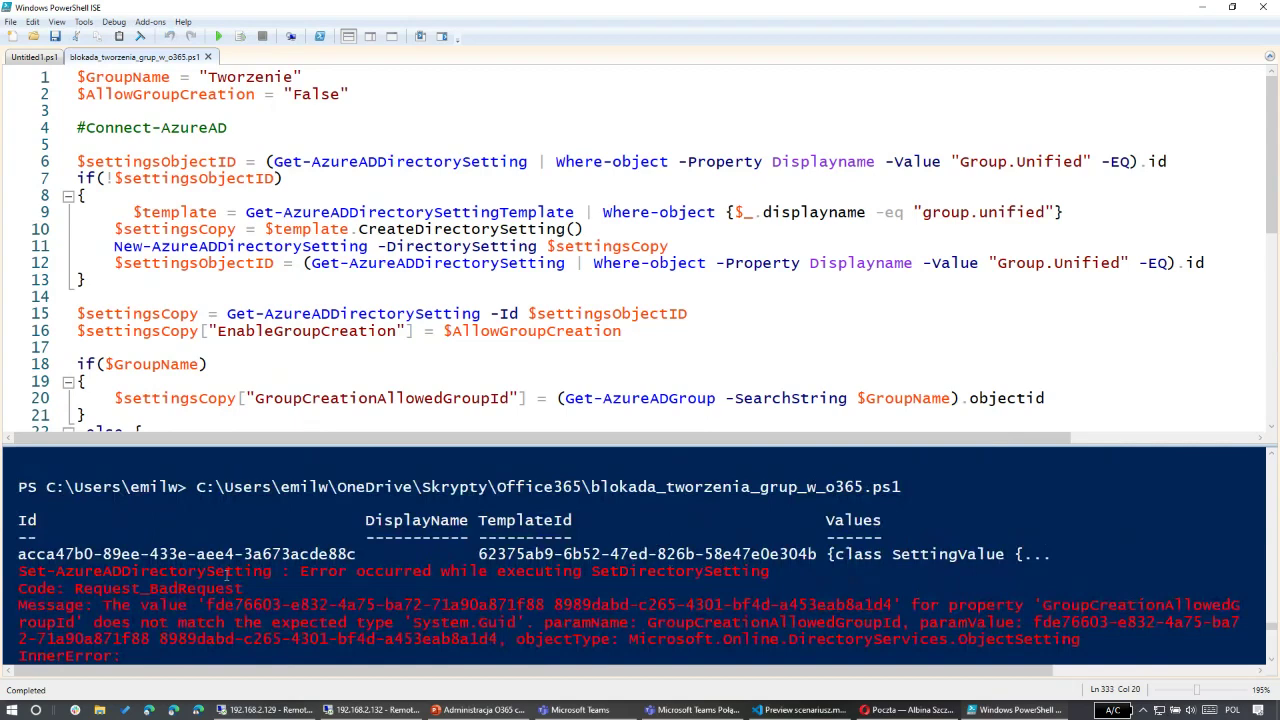
{"action": "scroll", "coordinate": [543, 577], "scroll_direction": "down", "scroll_amount": 6}
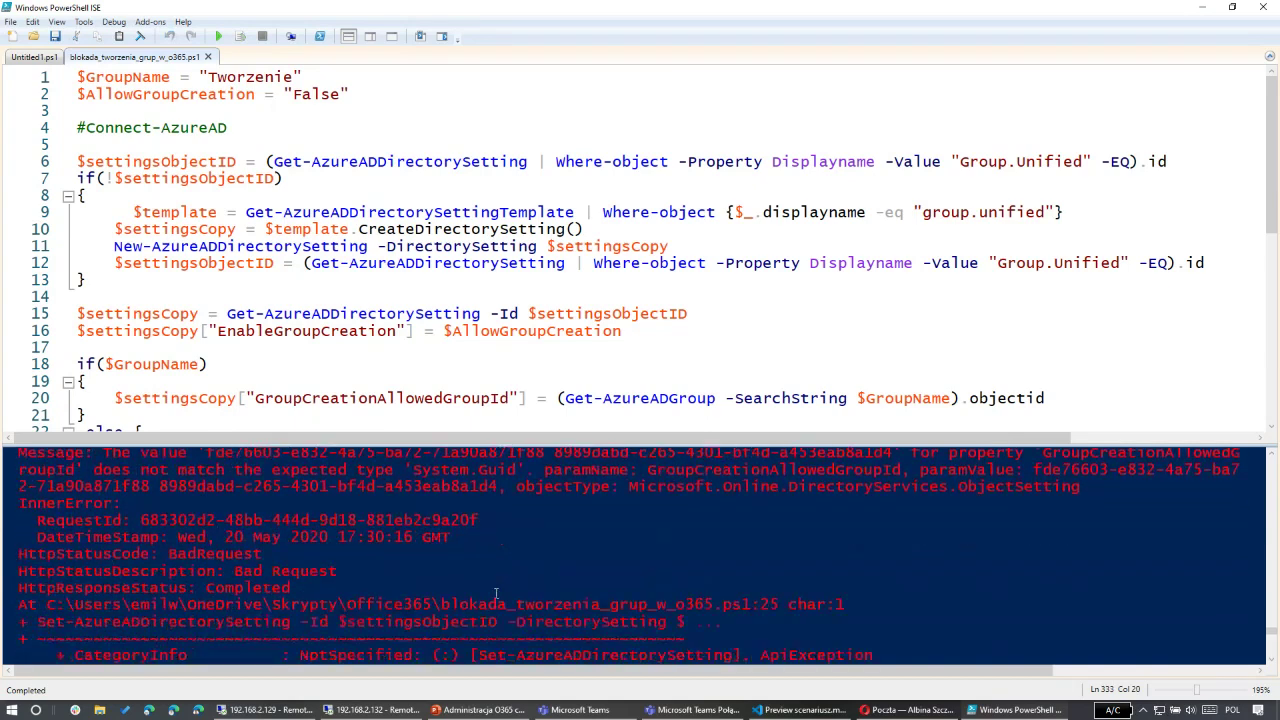
{"action": "scroll", "coordinate": [330, 571], "scroll_direction": "down", "scroll_amount": 4}
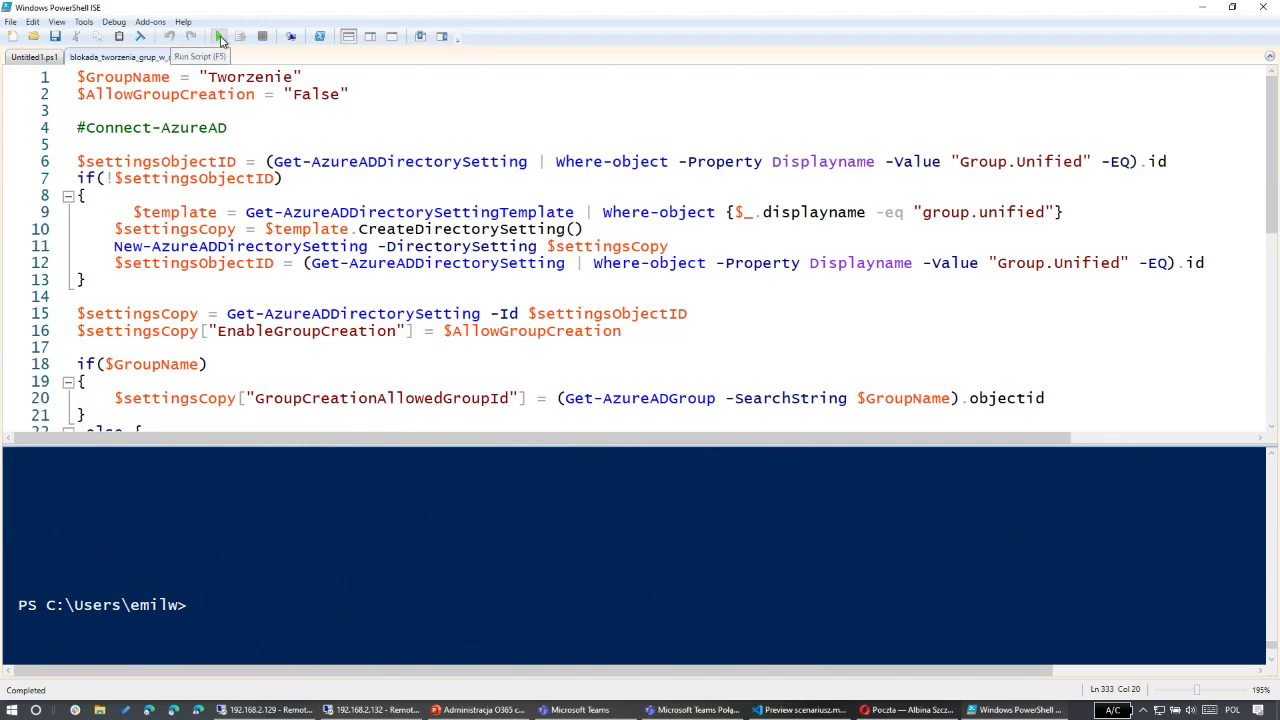
Step: Rerun with F5 and read the BadRequest error: GroupCreationAllowedGroupId isn't a GUID
{"action": "key", "text": "F5"}
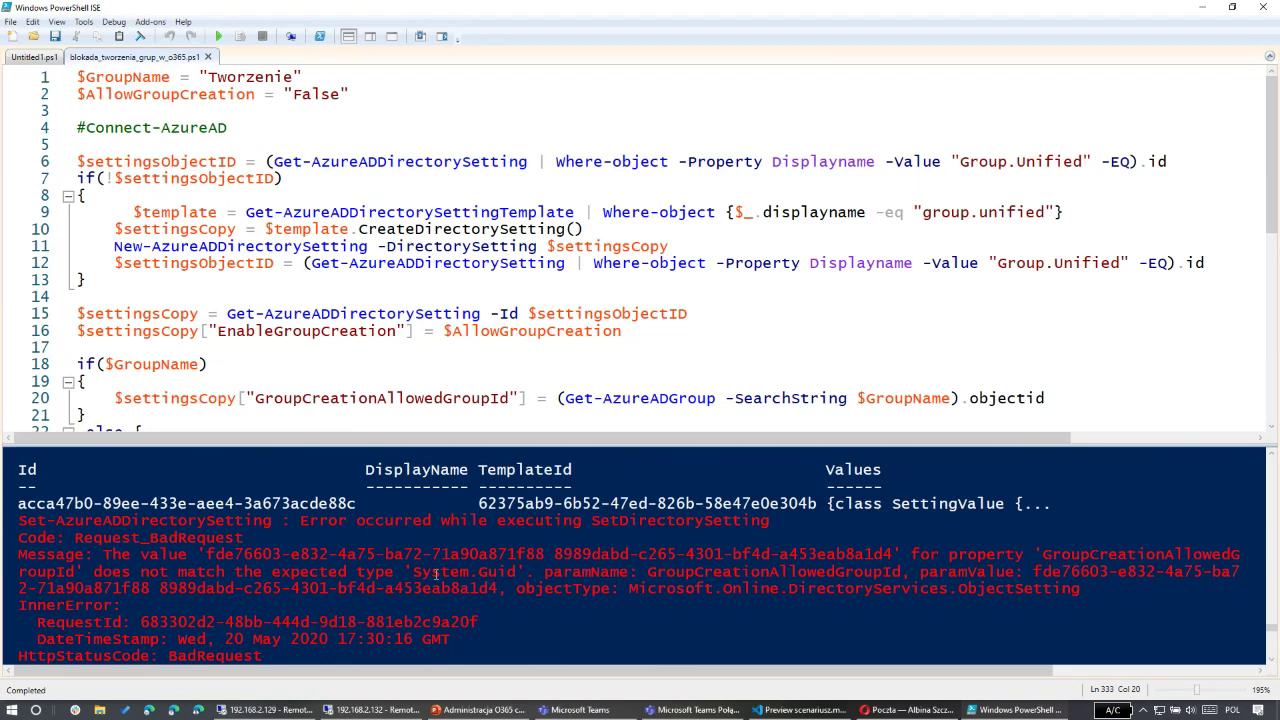
{"action": "scroll", "coordinate": [436, 573], "scroll_direction": "down", "scroll_amount": 5}
{"action": "scroll", "coordinate": [449, 564], "scroll_direction": "down", "scroll_amount": 3}
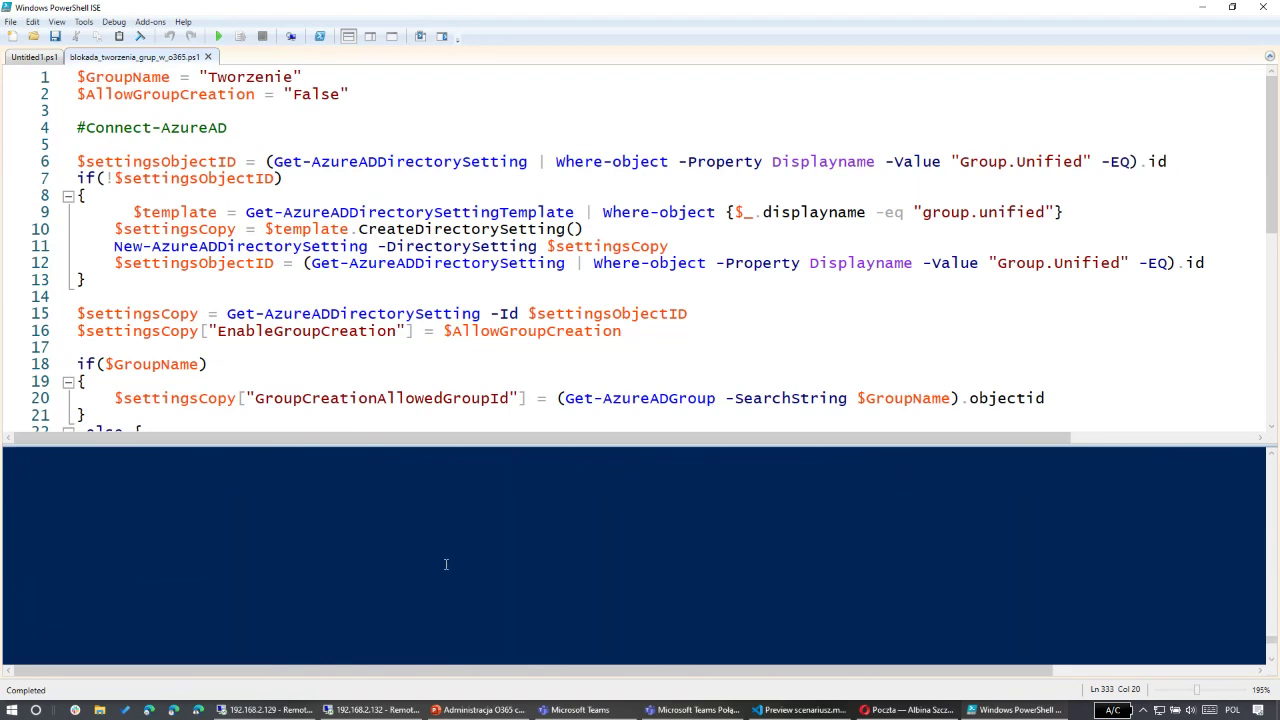
{"action": "scroll", "coordinate": [446, 564], "scroll_direction": "up", "scroll_amount": 5}
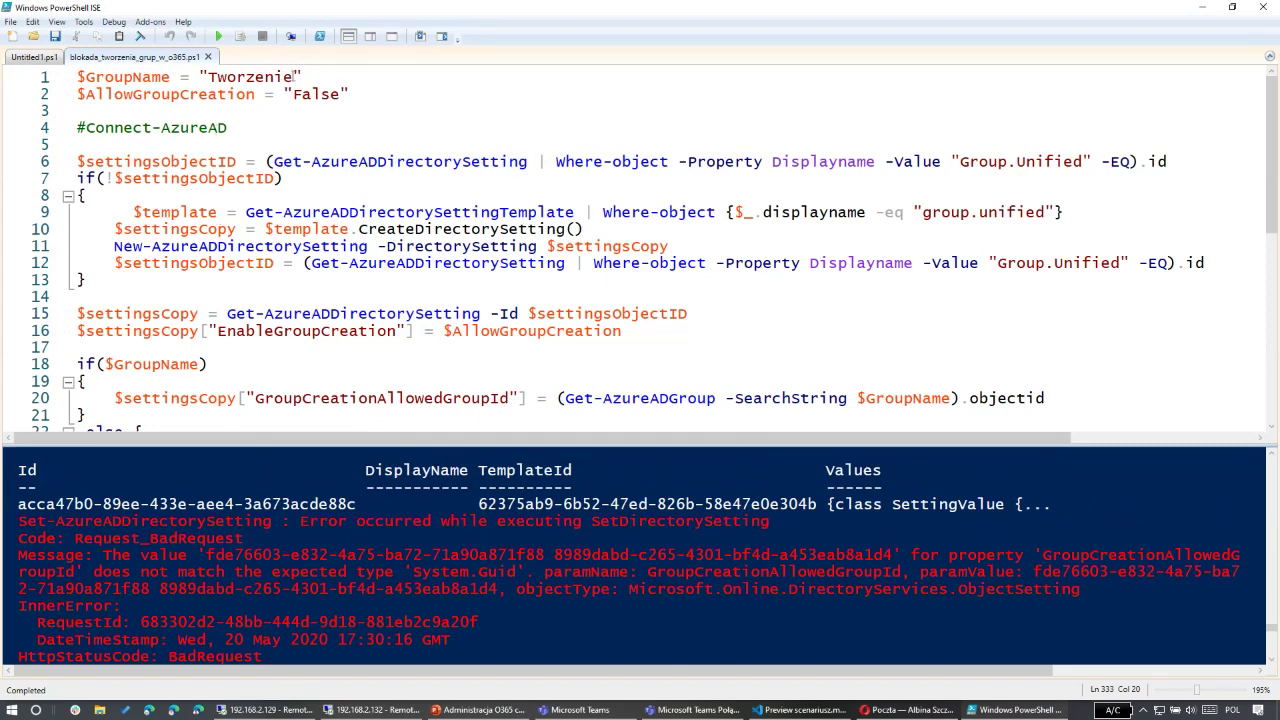
{"action": "left_click", "coordinate": [294, 77]}
{"action": "key", "text": "F5"}
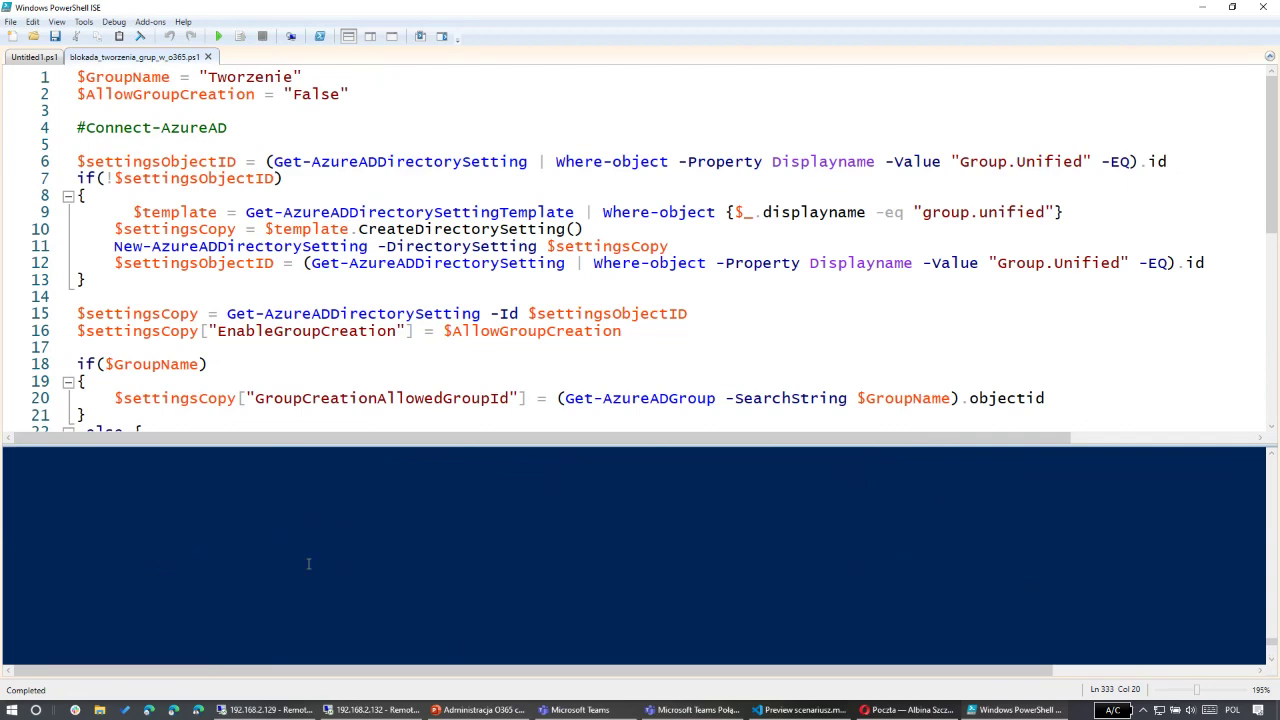
{"action": "scroll", "coordinate": [328, 563], "scroll_direction": "up", "scroll_amount": 4}
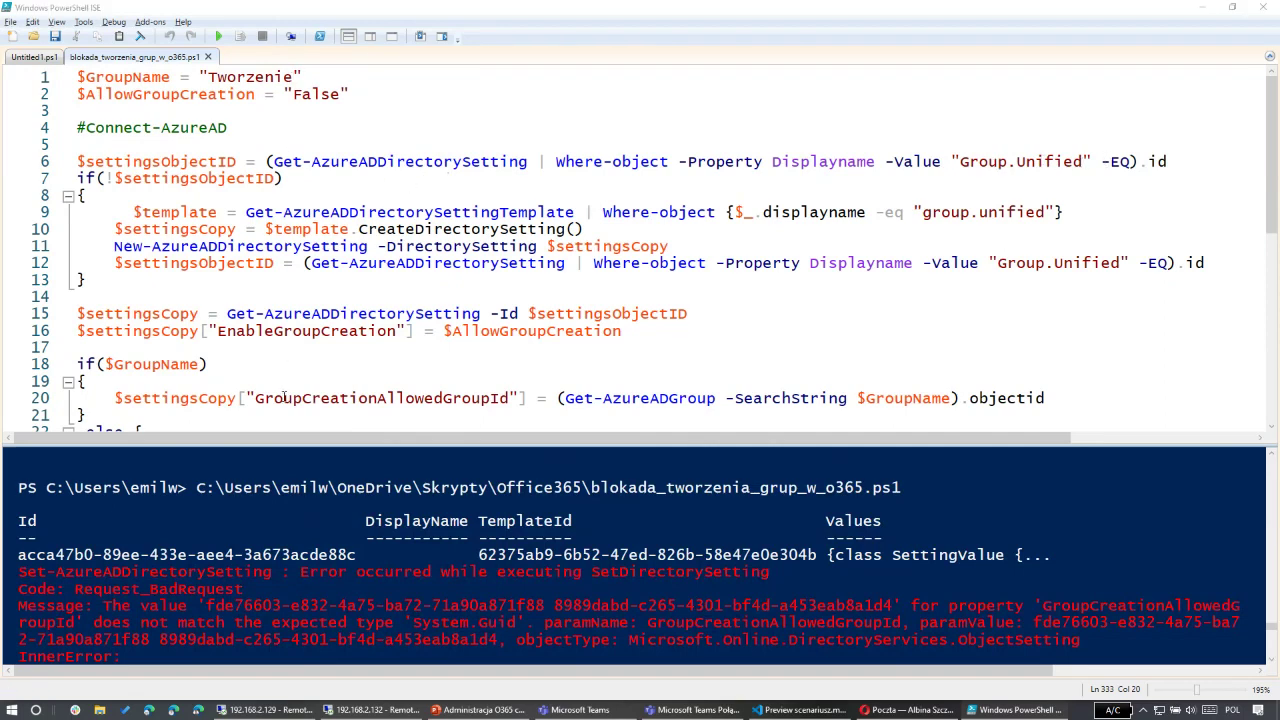
{"action": "key", "text": "alt+Tab"}
Step: Delete Tworzenie_Grup from the 'tworze'-filtered Azure AD groups list, leaving only Tworzenie
{"action": "left_click", "coordinate": [500, 318]}
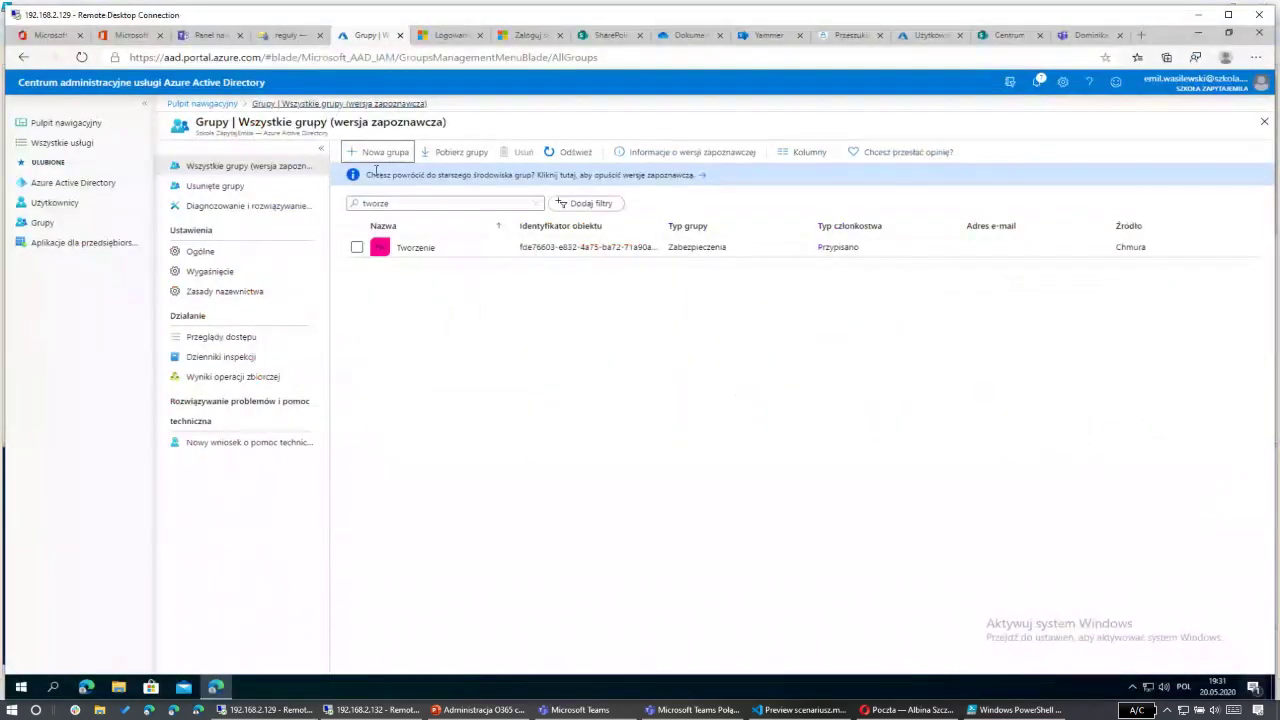
{"action": "left_click", "coordinate": [498, 203]}
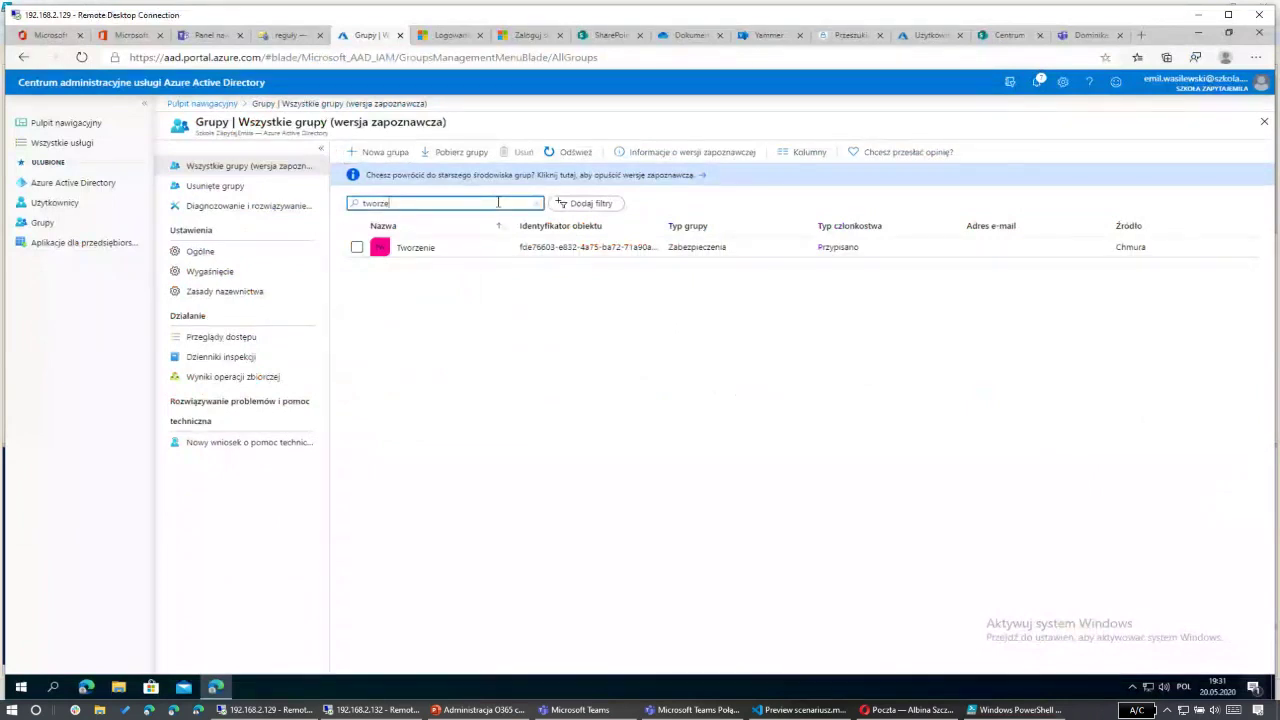
{"action": "left_click", "coordinate": [556, 152]}
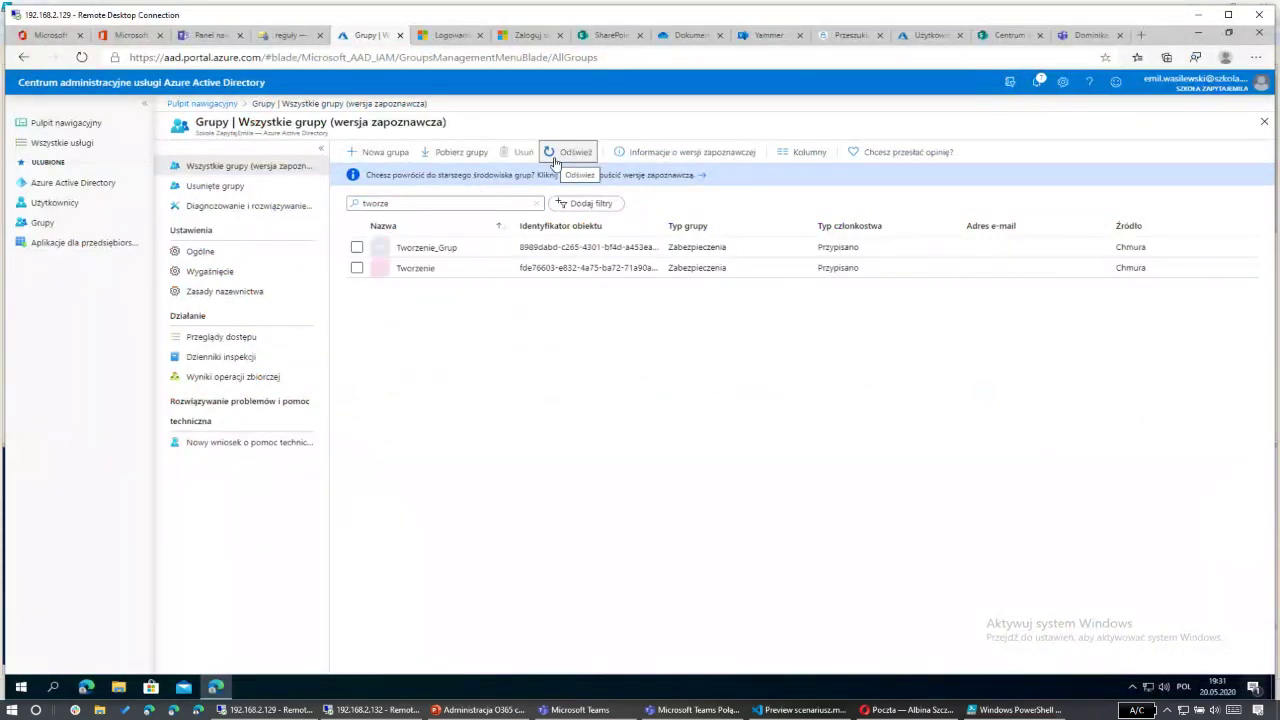
{"action": "left_click", "coordinate": [357, 247]}
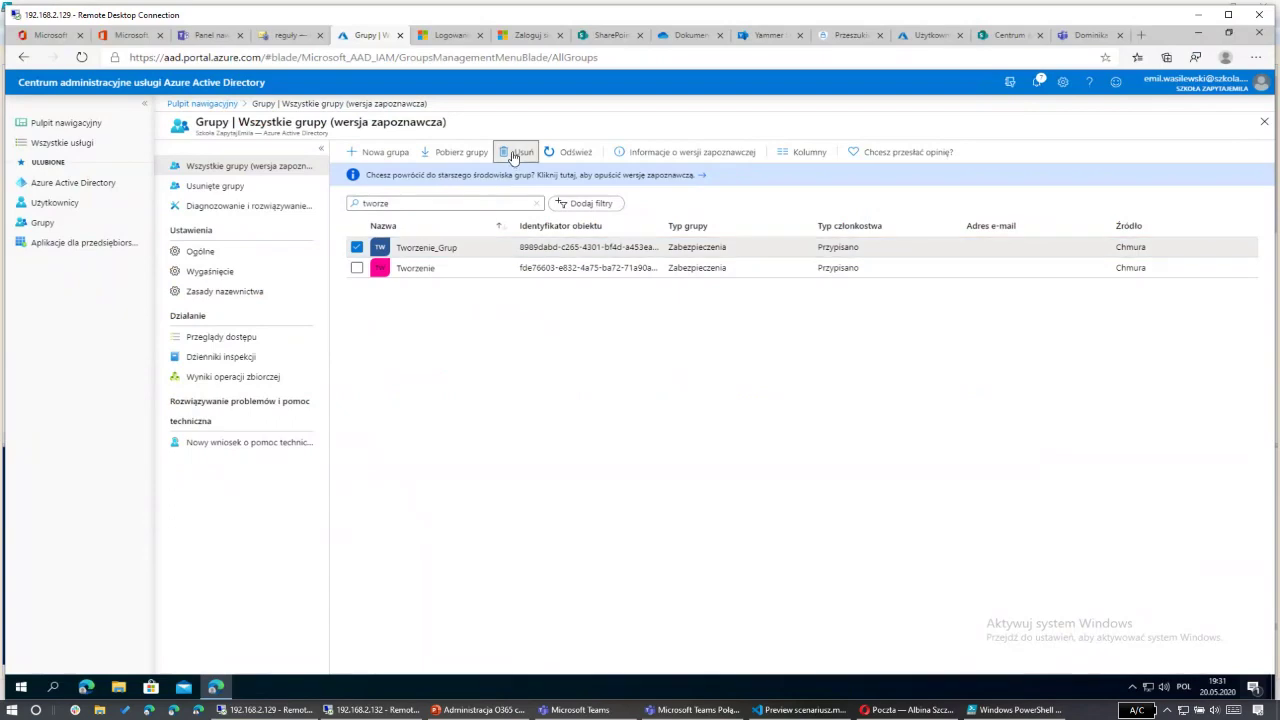
{"action": "left_click", "coordinate": [516, 152]}
{"action": "left_click", "coordinate": [376, 209]}
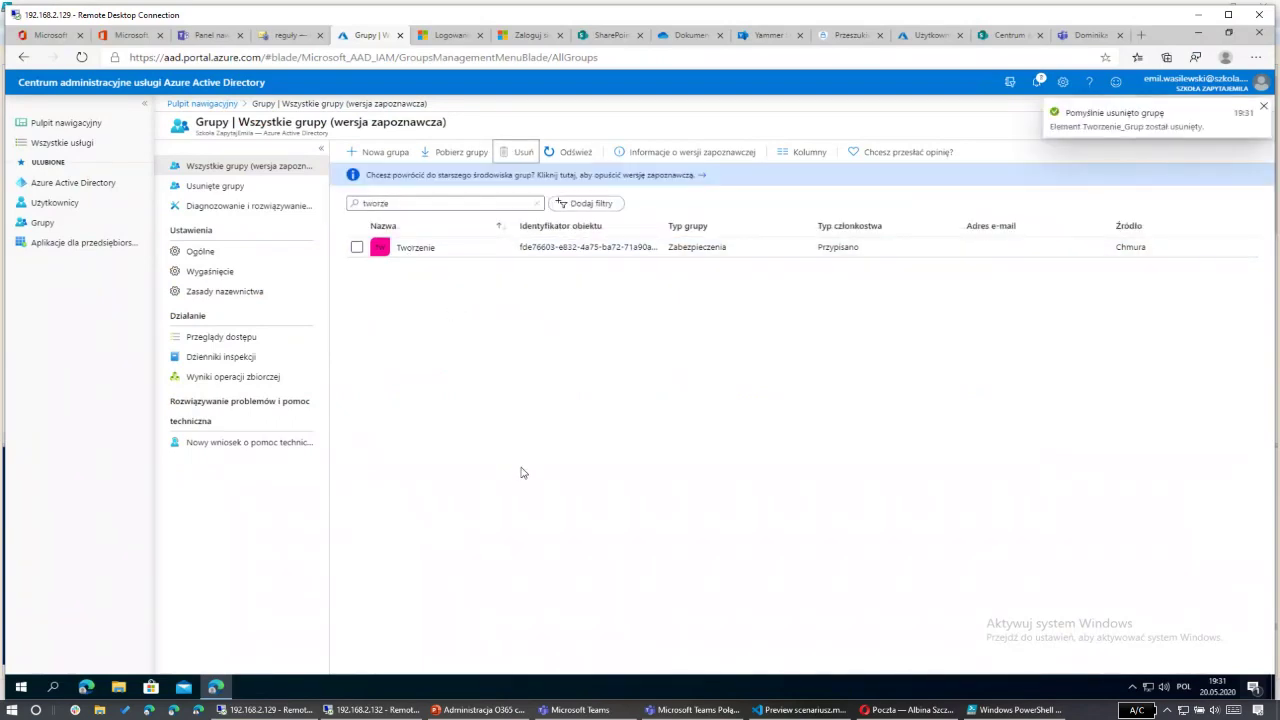
{"action": "key", "text": "alt+Tab"}
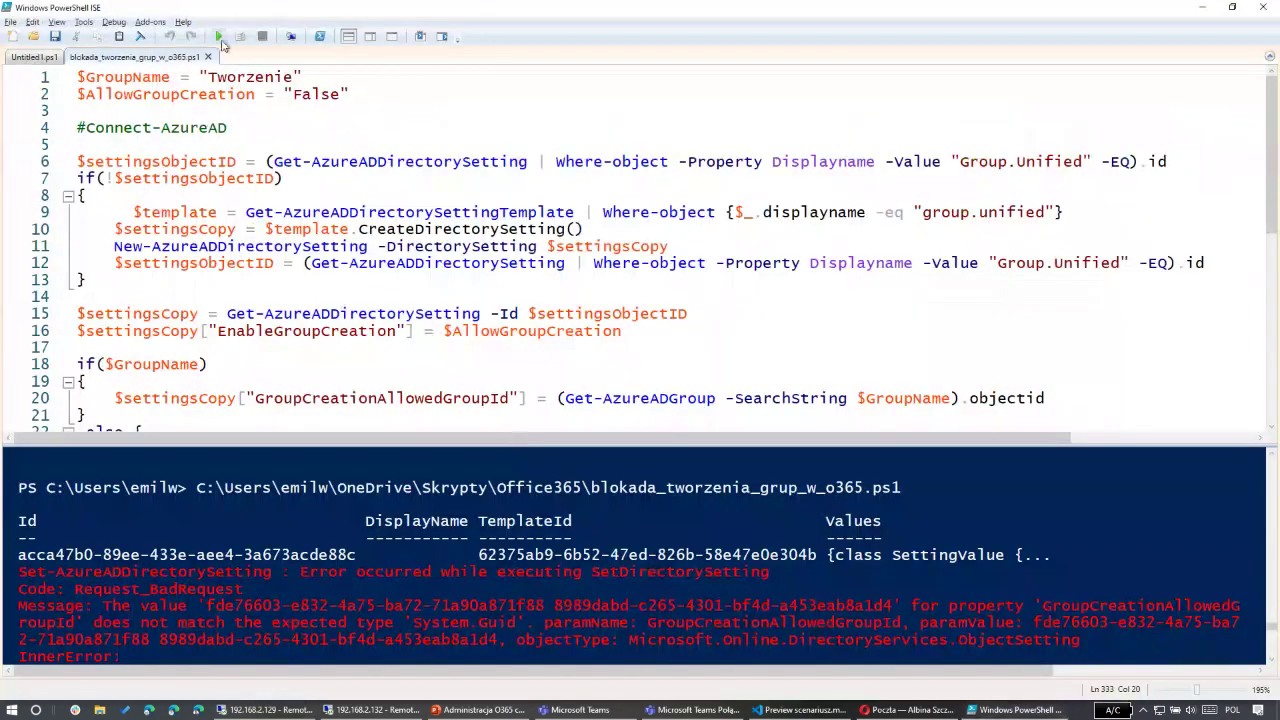
Step: Rerun the script to set EnableGroupCreation False with the Tworzenie group ID, then open Outlook
{"action": "left_click", "coordinate": [219, 37]}
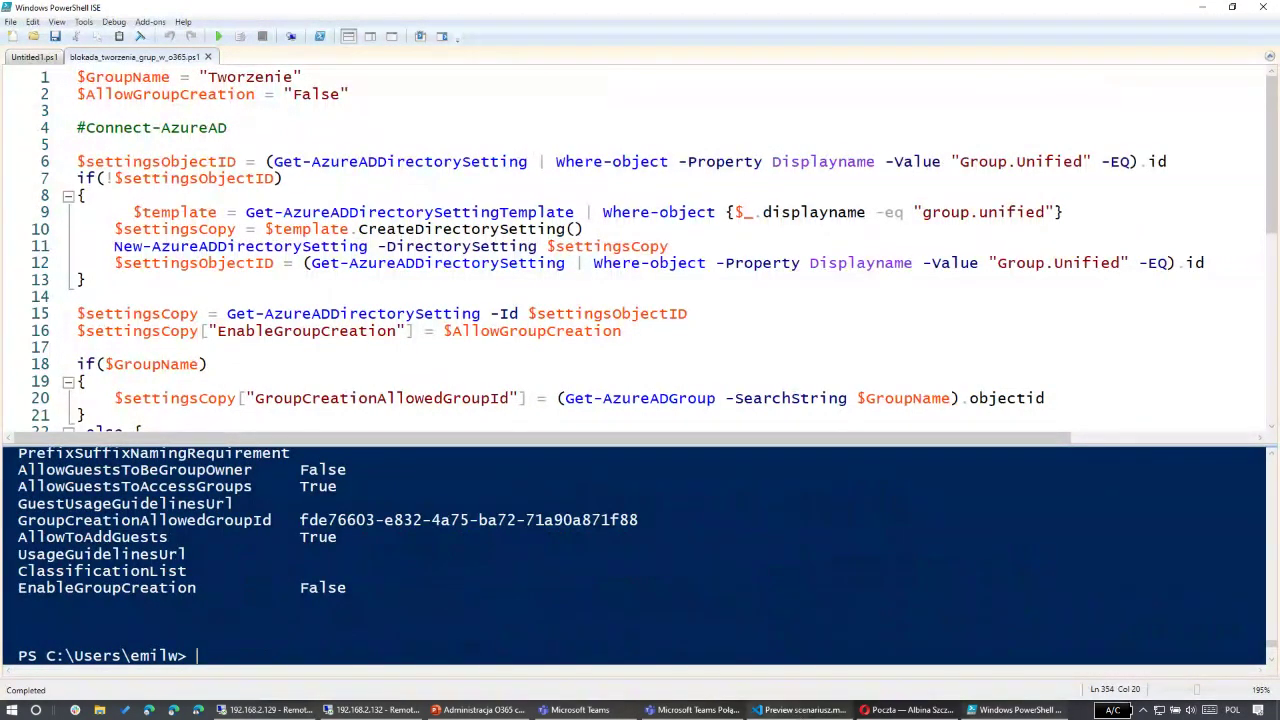
{"action": "left_click", "coordinate": [905, 710]}
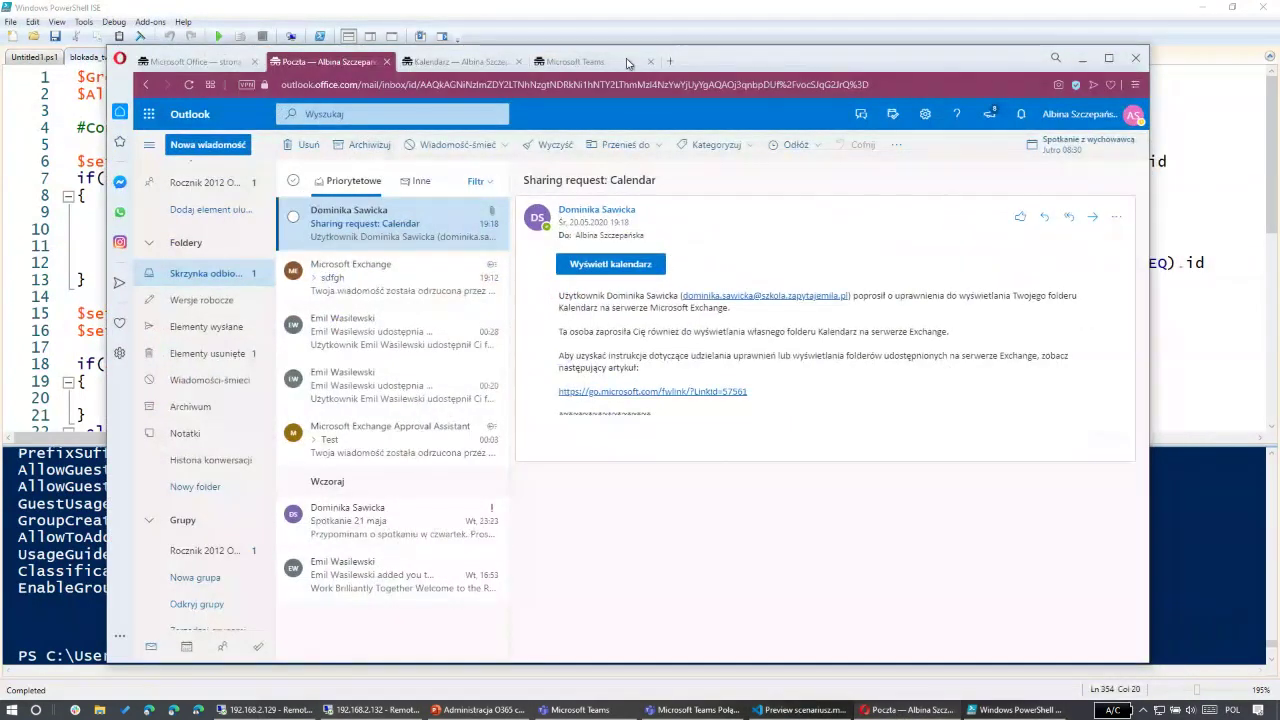
Step: Open Teams' 'Dołącz do zespołu lub utwórz nowy' page and reload it to check team creation
{"action": "left_click", "coordinate": [594, 63]}
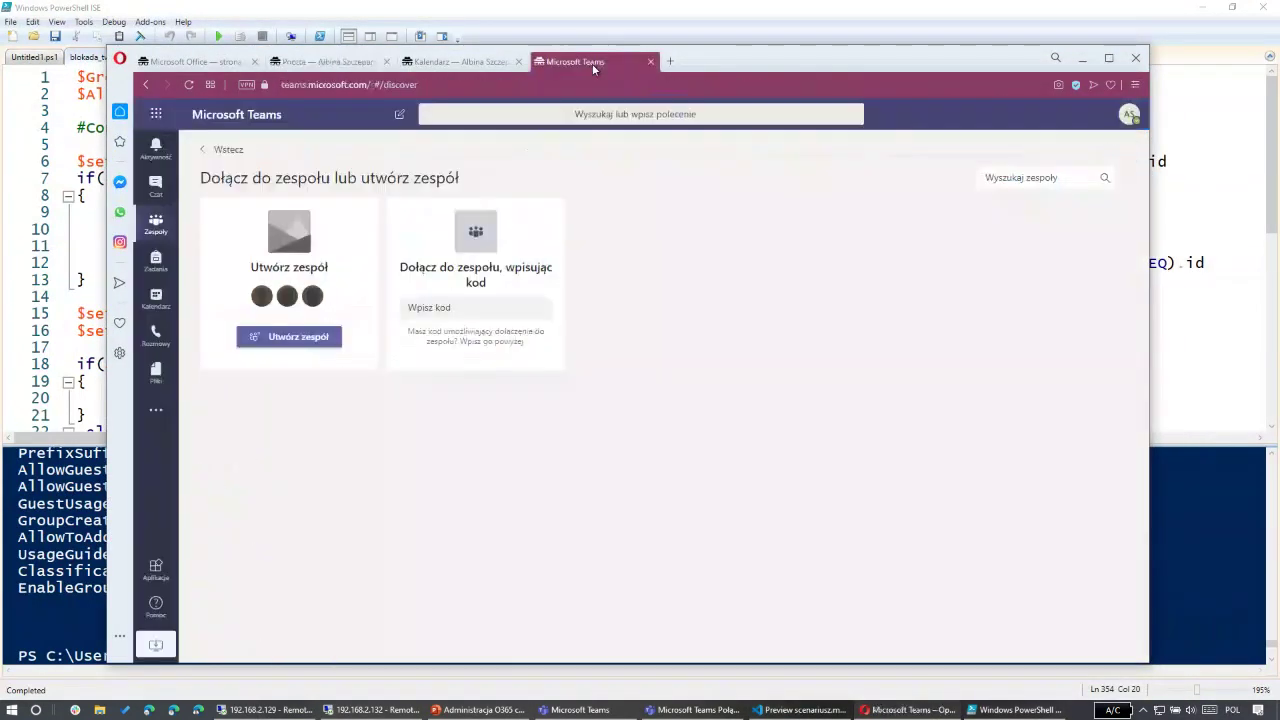
{"action": "left_click", "coordinate": [192, 88]}
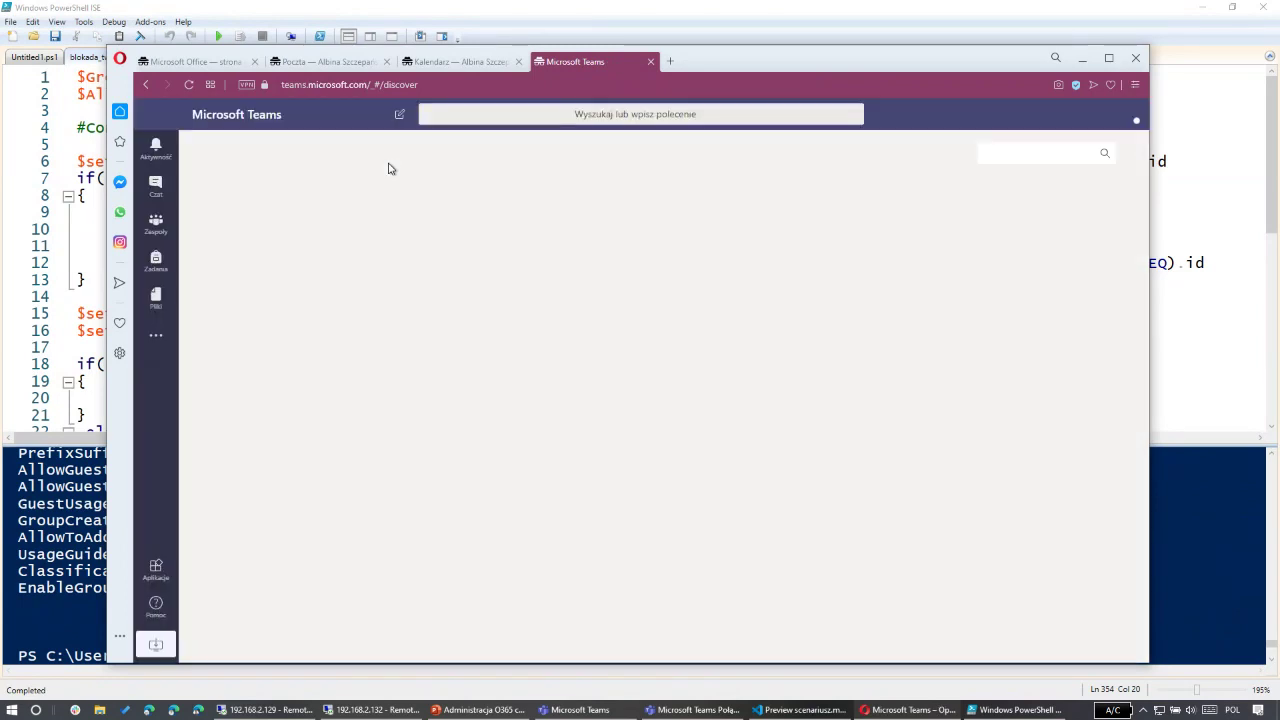
{"action": "left_click", "coordinate": [192, 88]}
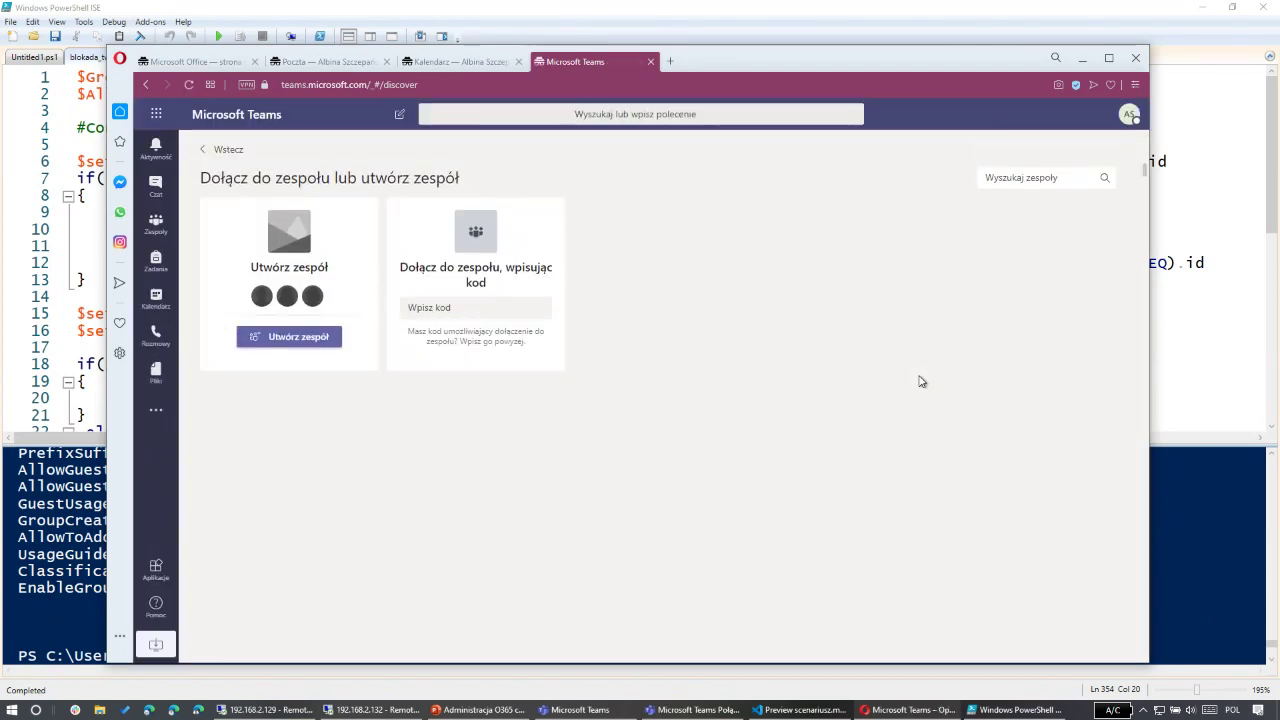
{"action": "left_click", "coordinate": [155, 225]}
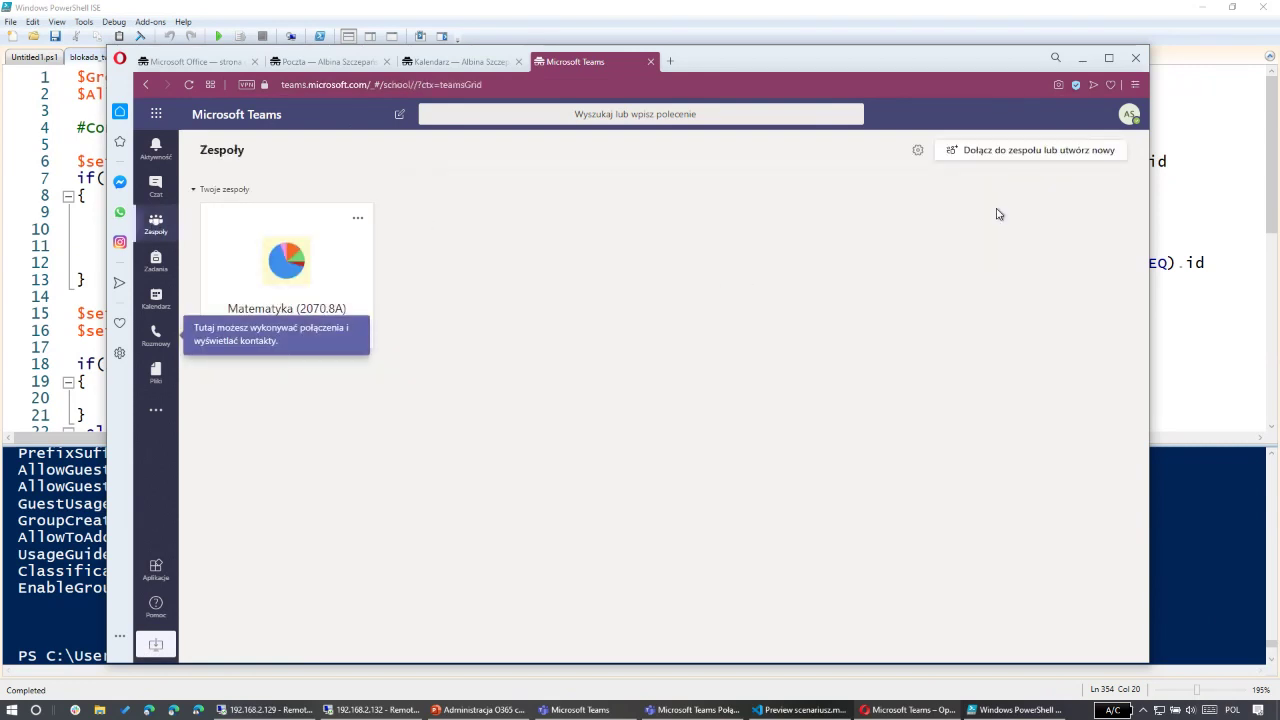
{"action": "left_click", "coordinate": [1014, 150]}
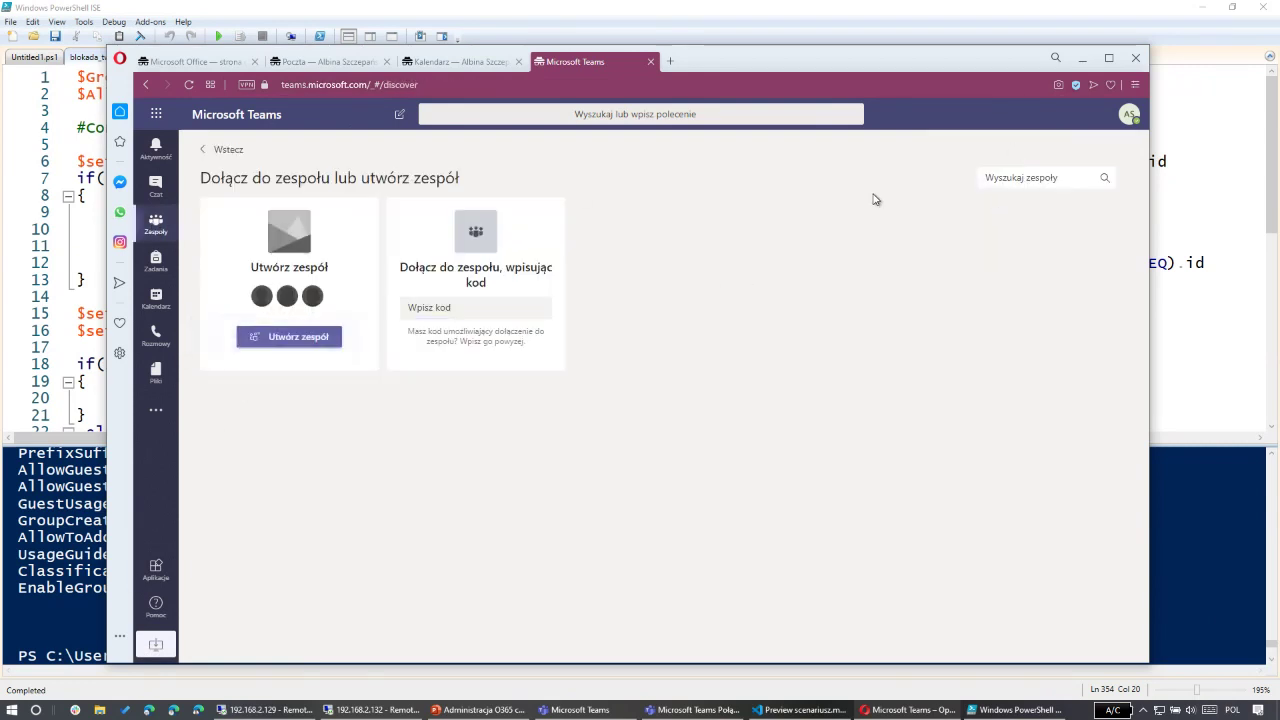
{"action": "left_click", "coordinate": [188, 86]}
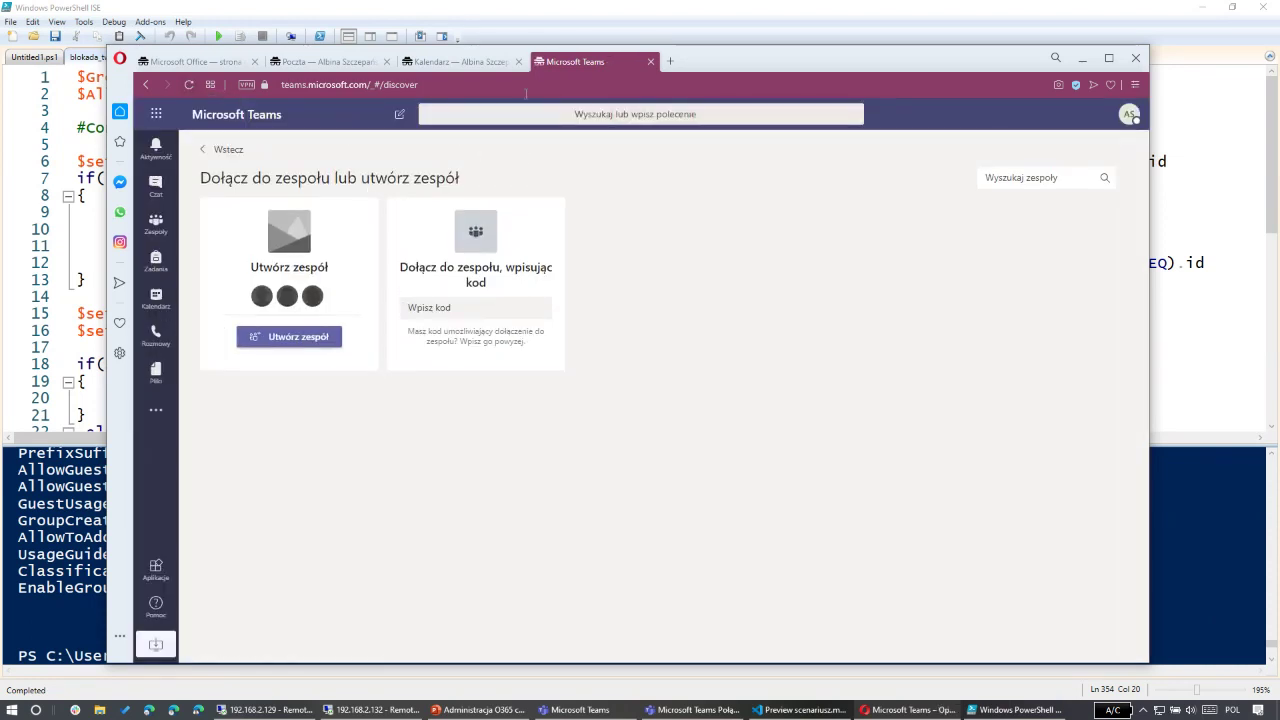
{"action": "left_click", "coordinate": [526, 93]}
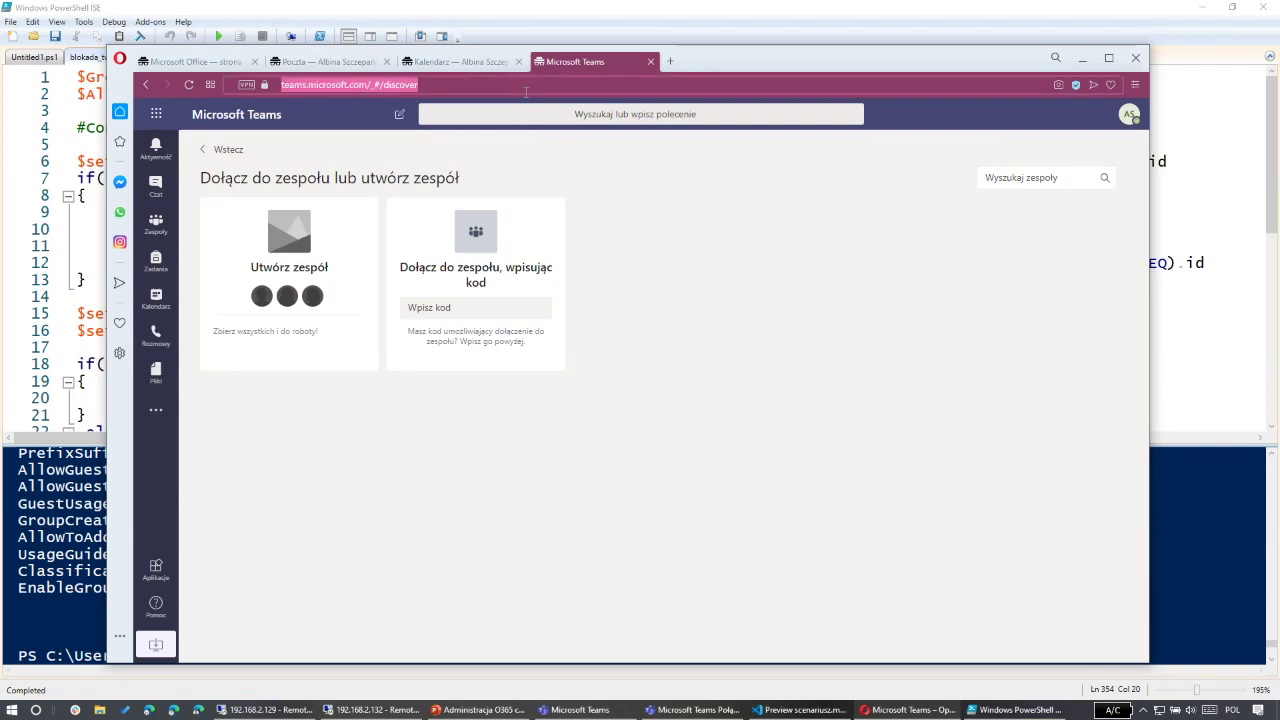
{"action": "key", "text": "Return"}
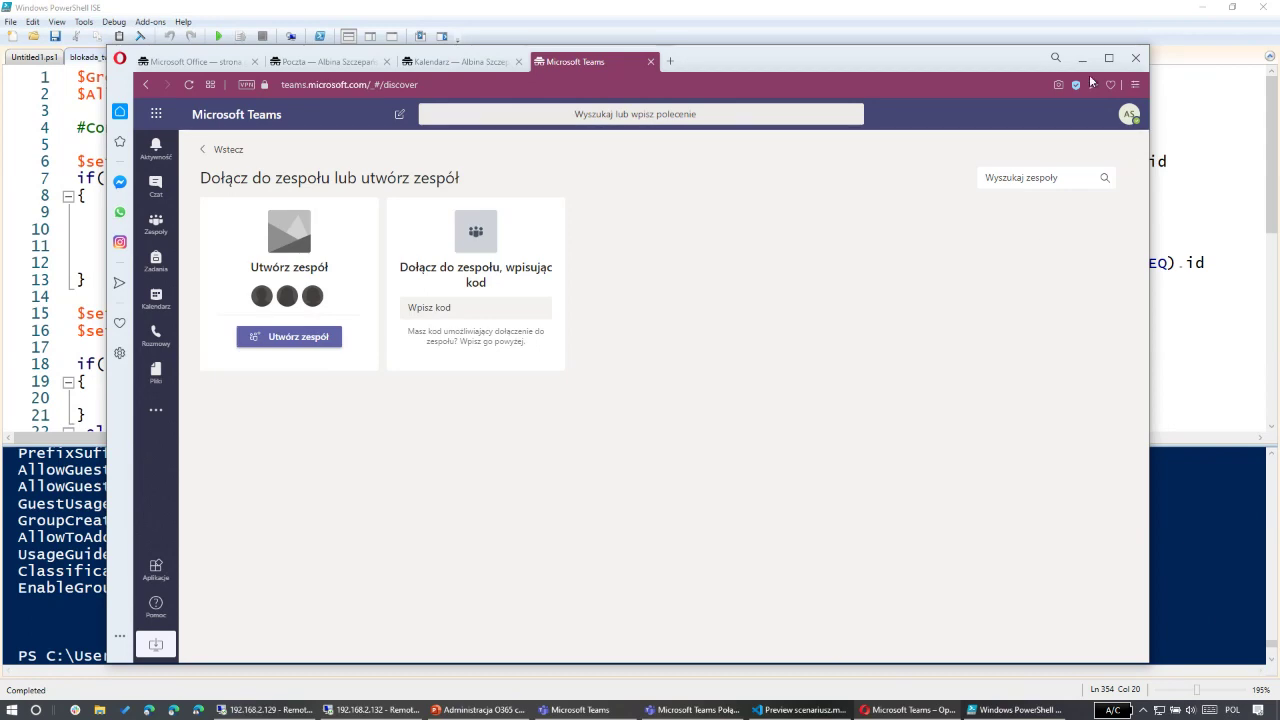
Step: Close Opera and launch a new private Opera window from the Start menu's Opera tile
{"action": "left_click", "coordinate": [1136, 58]}
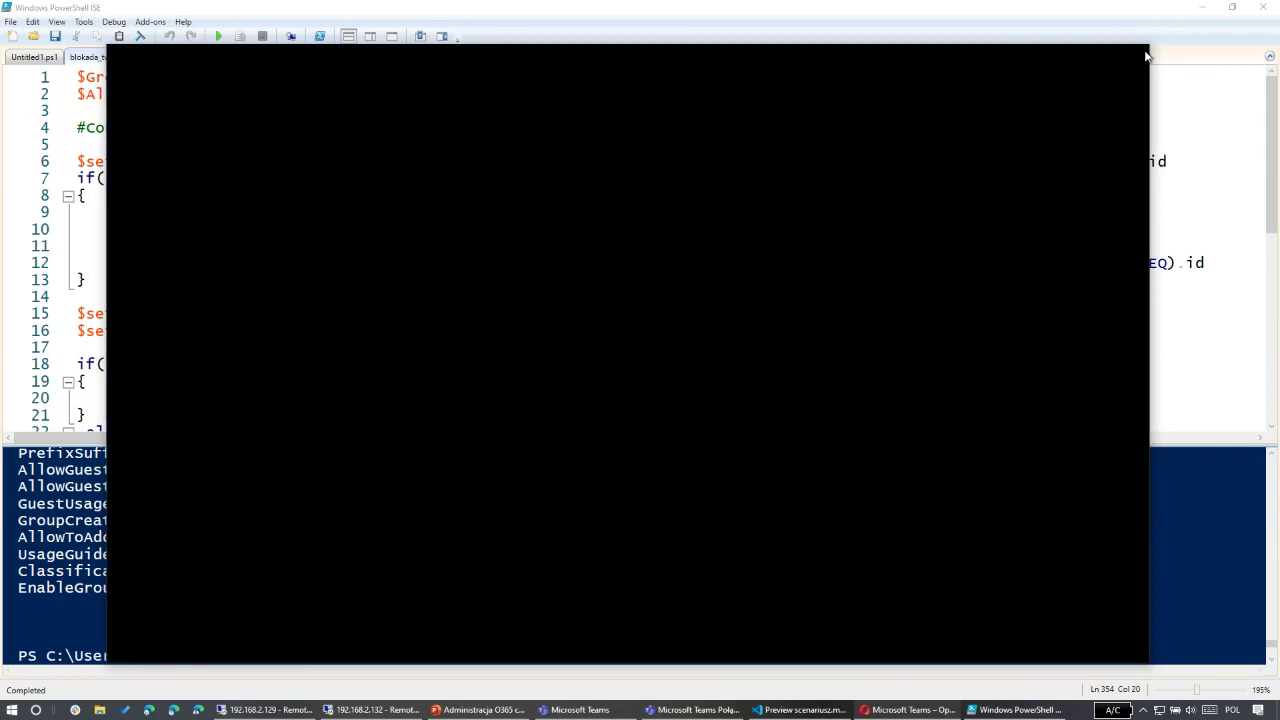
{"action": "key", "text": "super"}
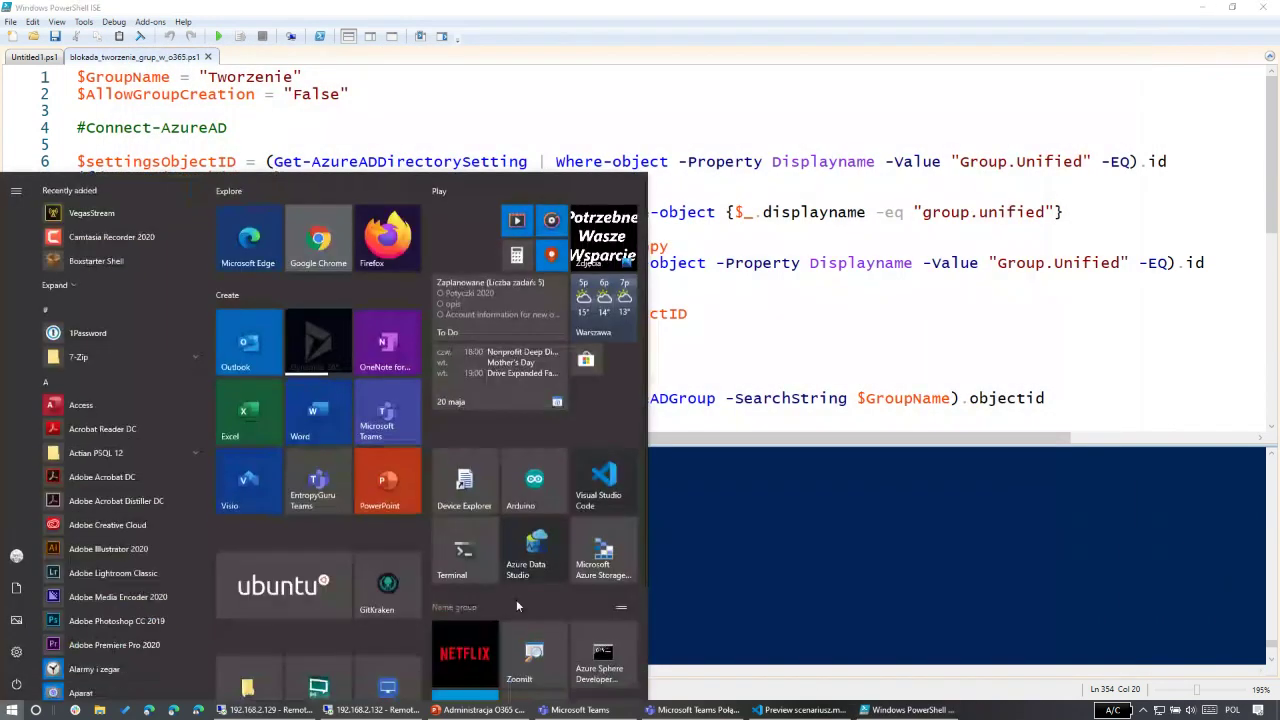
{"action": "scroll", "coordinate": [425, 622], "scroll_direction": "down", "scroll_amount": 3}
{"action": "right_click", "coordinate": [416, 620]}
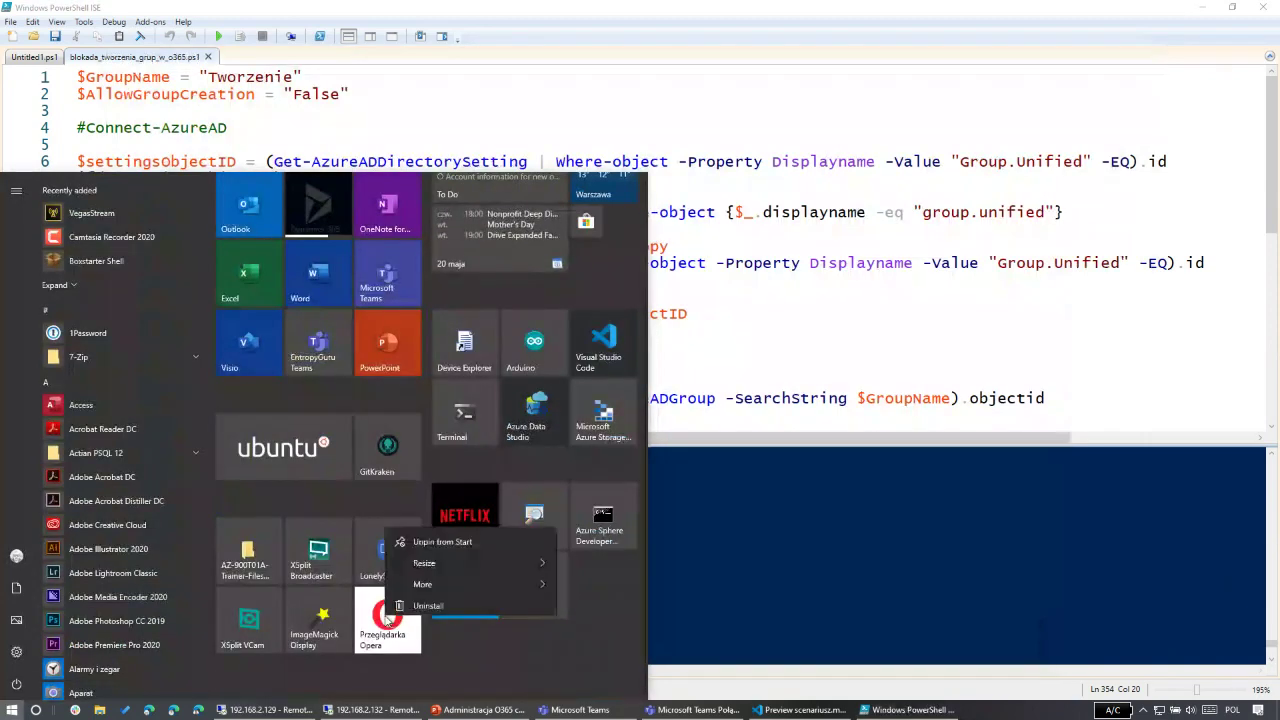
{"action": "left_click", "coordinate": [424, 602]}
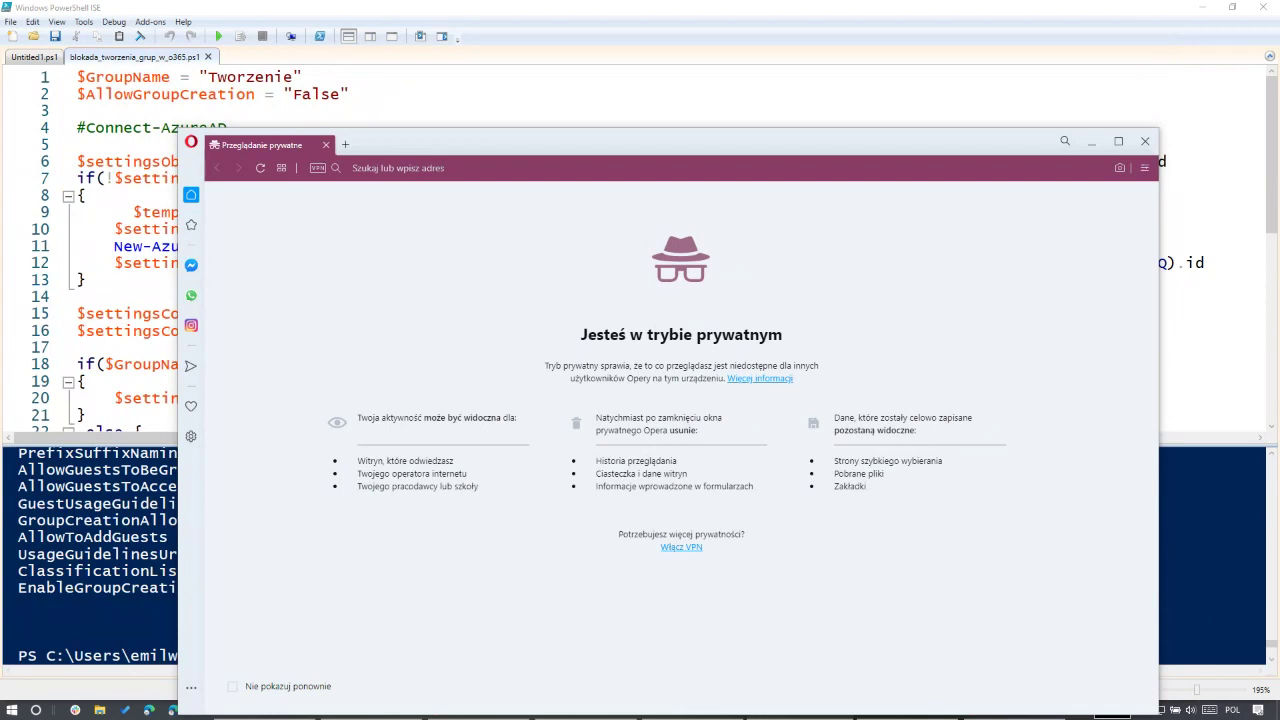
Step: Go to teams.microsoft.com and enter the test user's sign-in address
{"action": "left_click", "coordinate": [586, 162]}
{"action": "type", "text": "tea"}
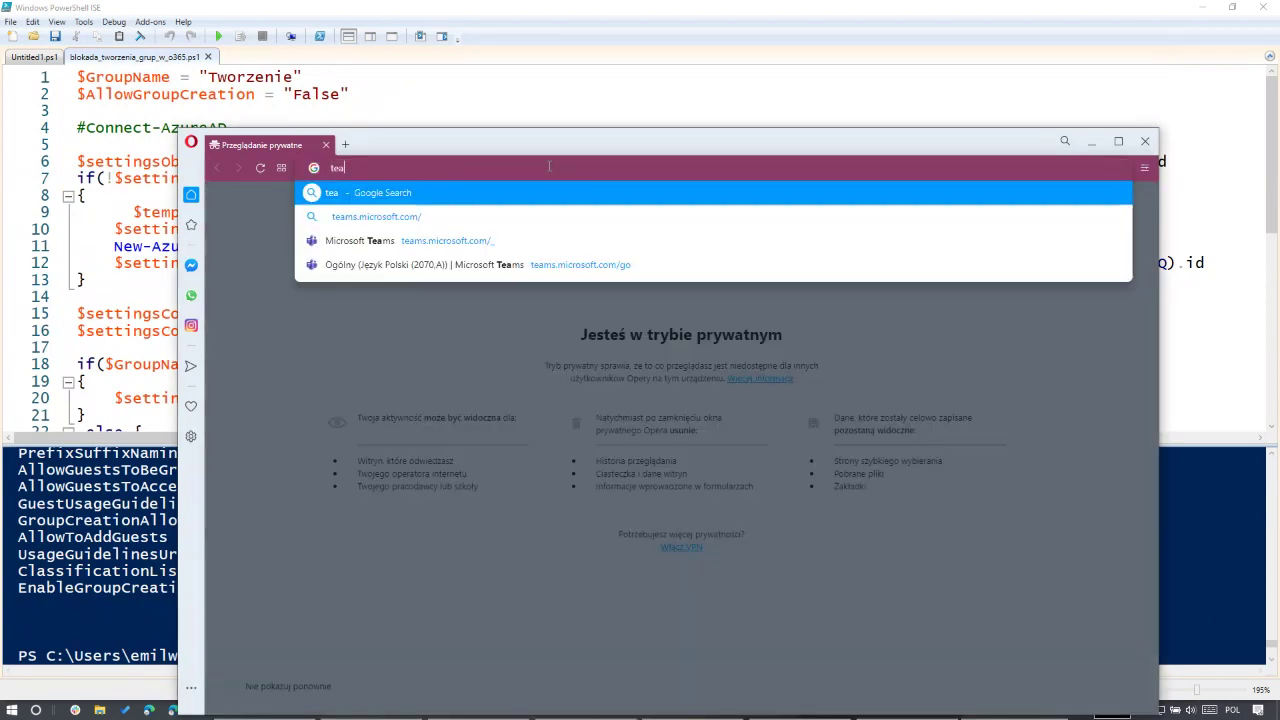
{"action": "type", "text": "ms."}
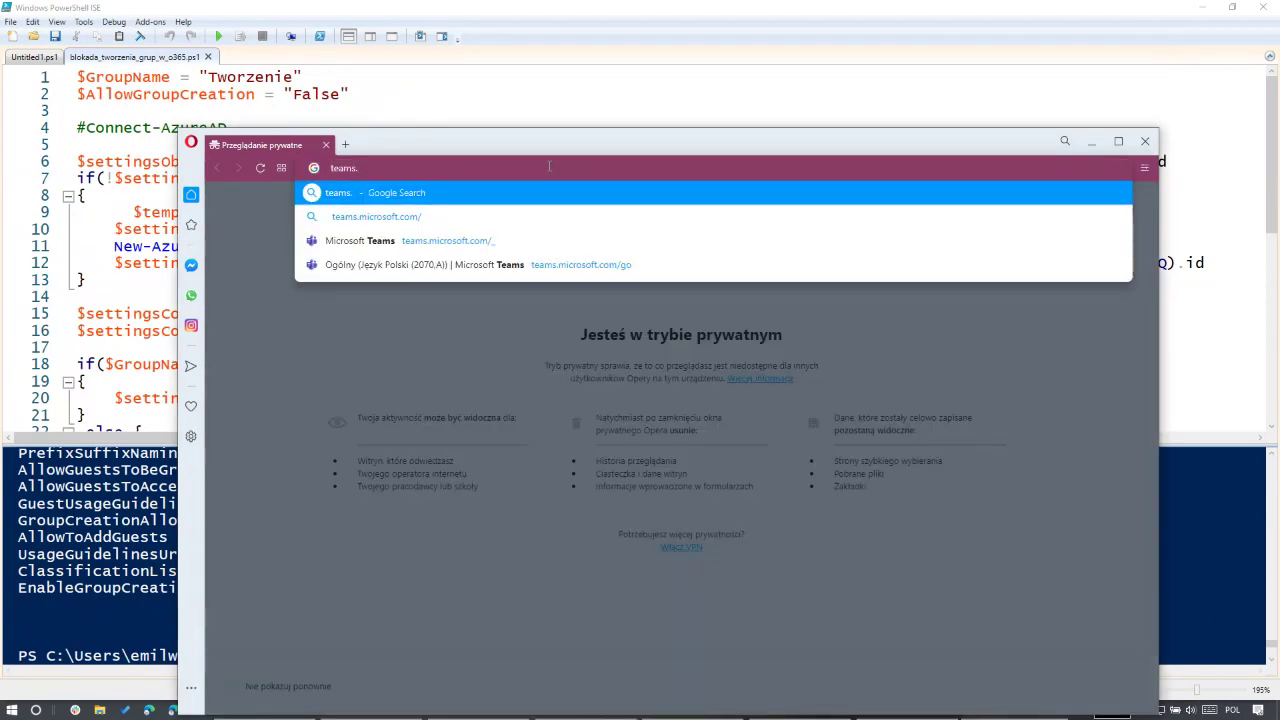
{"action": "left_click", "coordinate": [449, 218]}
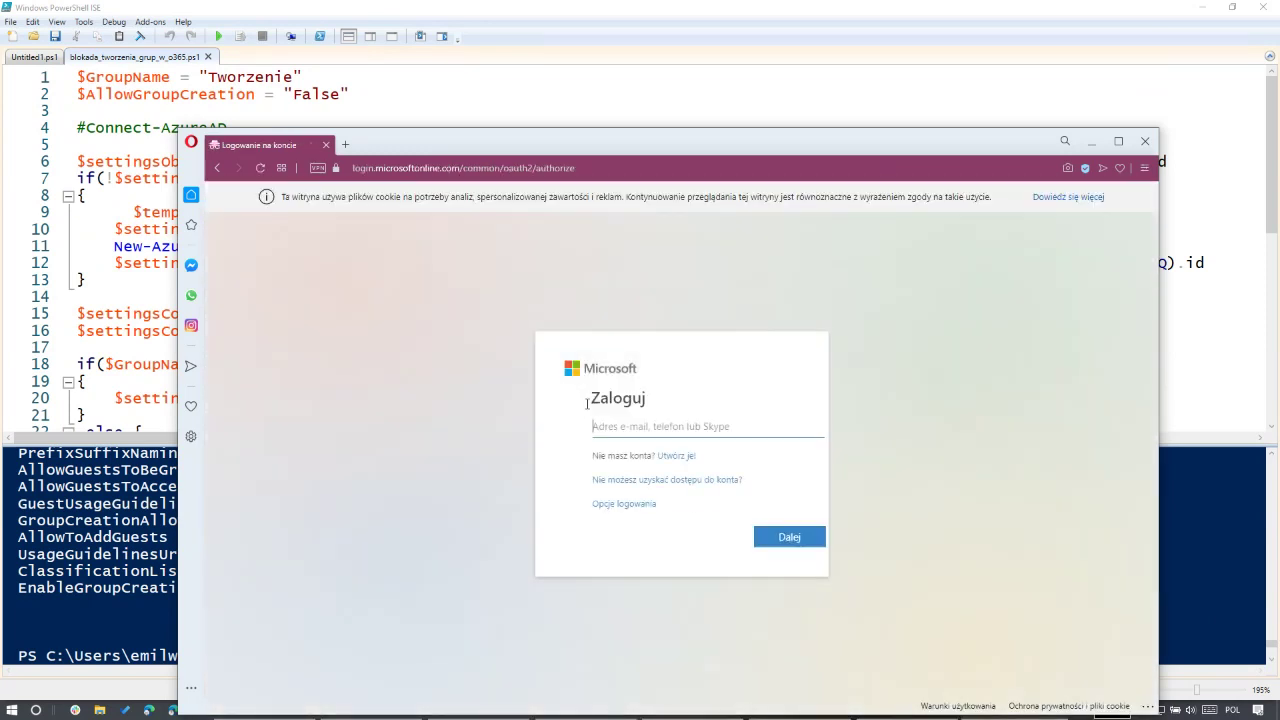
{"action": "key", "text": "ctrl+v"}
{"action": "left_click", "coordinate": [760, 540]}
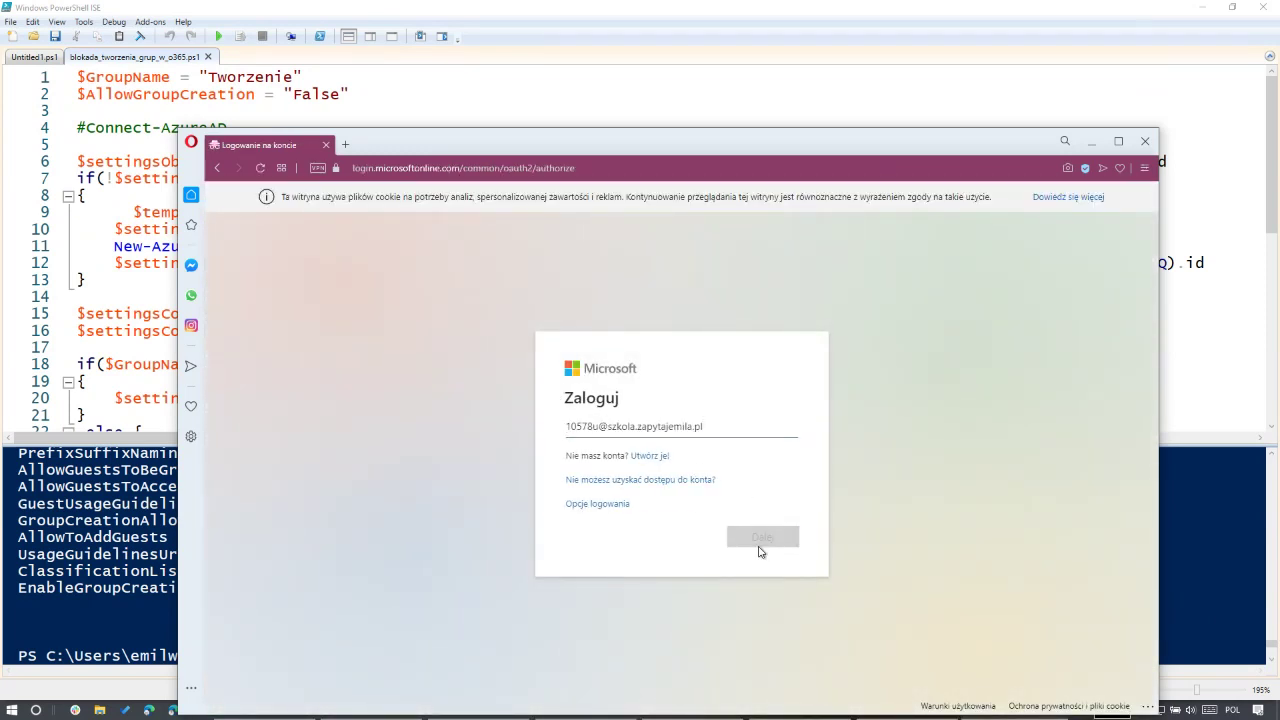
Step: Enter the account password, retrying after a rejection, and choose to stay signed in
{"action": "type", "text": "*****"}
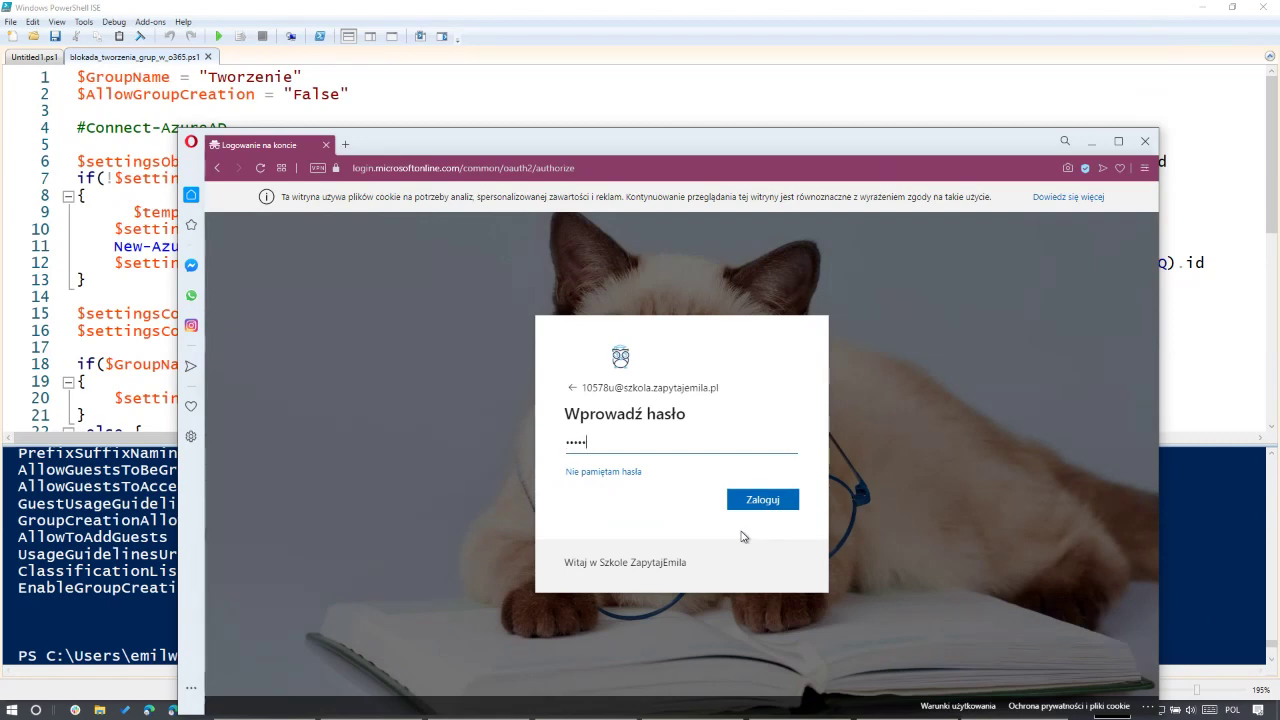
{"action": "type", "text": "*"}
{"action": "key", "text": "Return"}
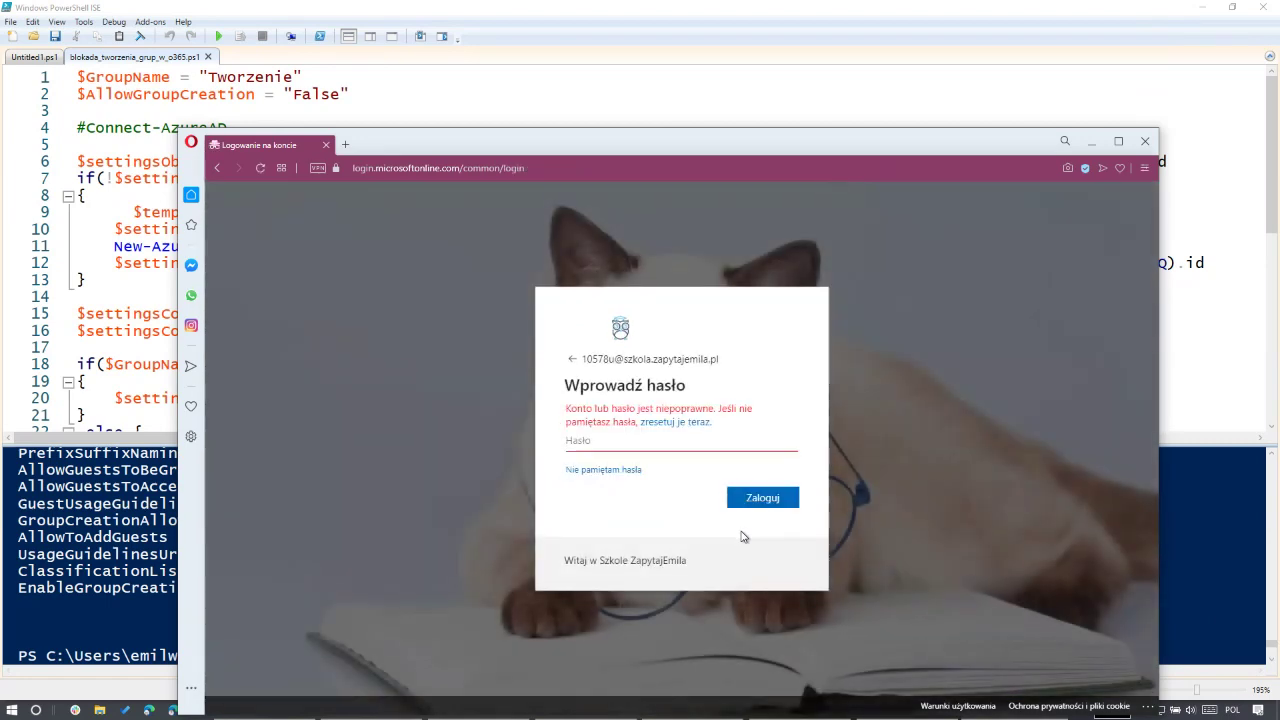
{"action": "type", "text": "******"}
{"action": "key", "text": "Return"}
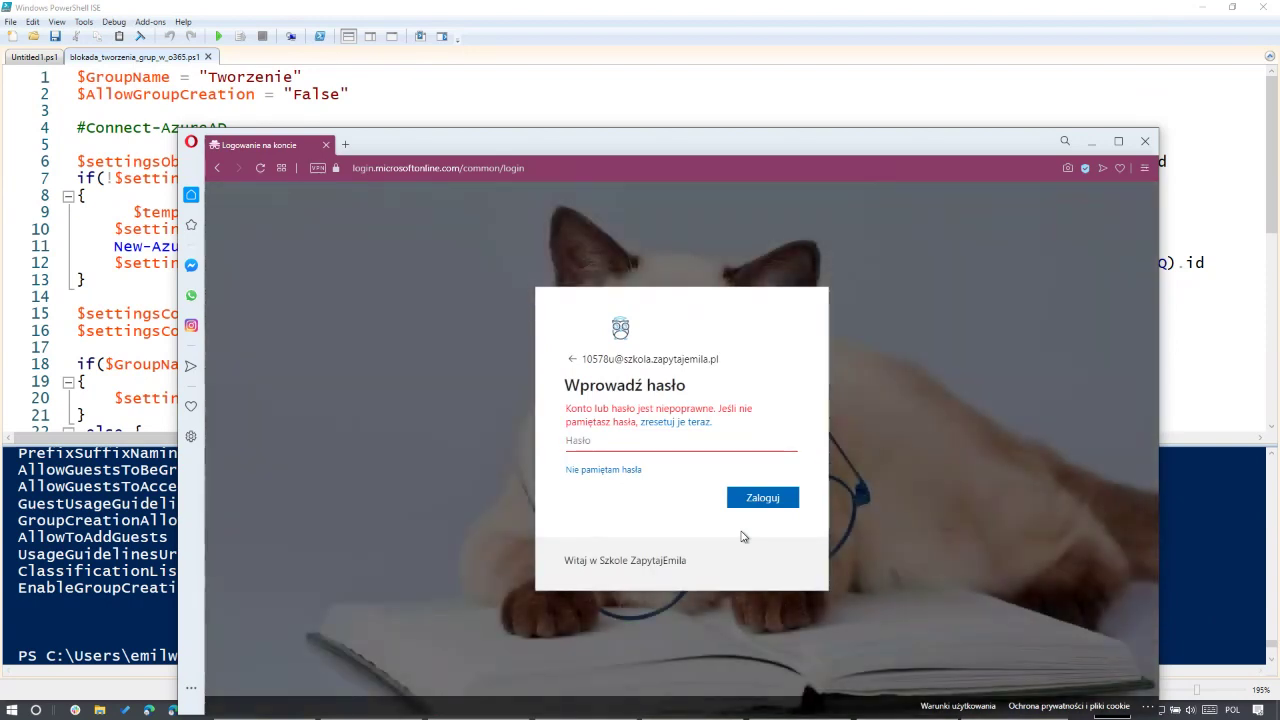
{"action": "type", "text": "*********"}
{"action": "key", "text": "Return"}
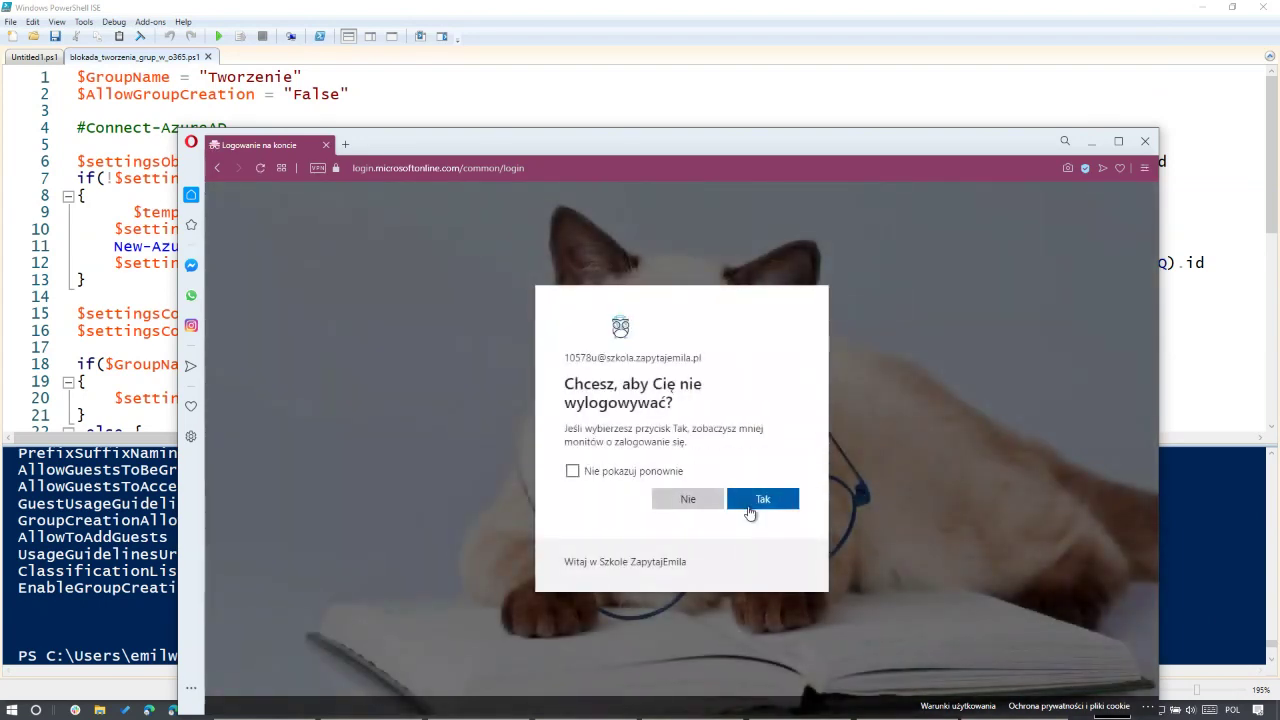
{"action": "left_click", "coordinate": [750, 506]}
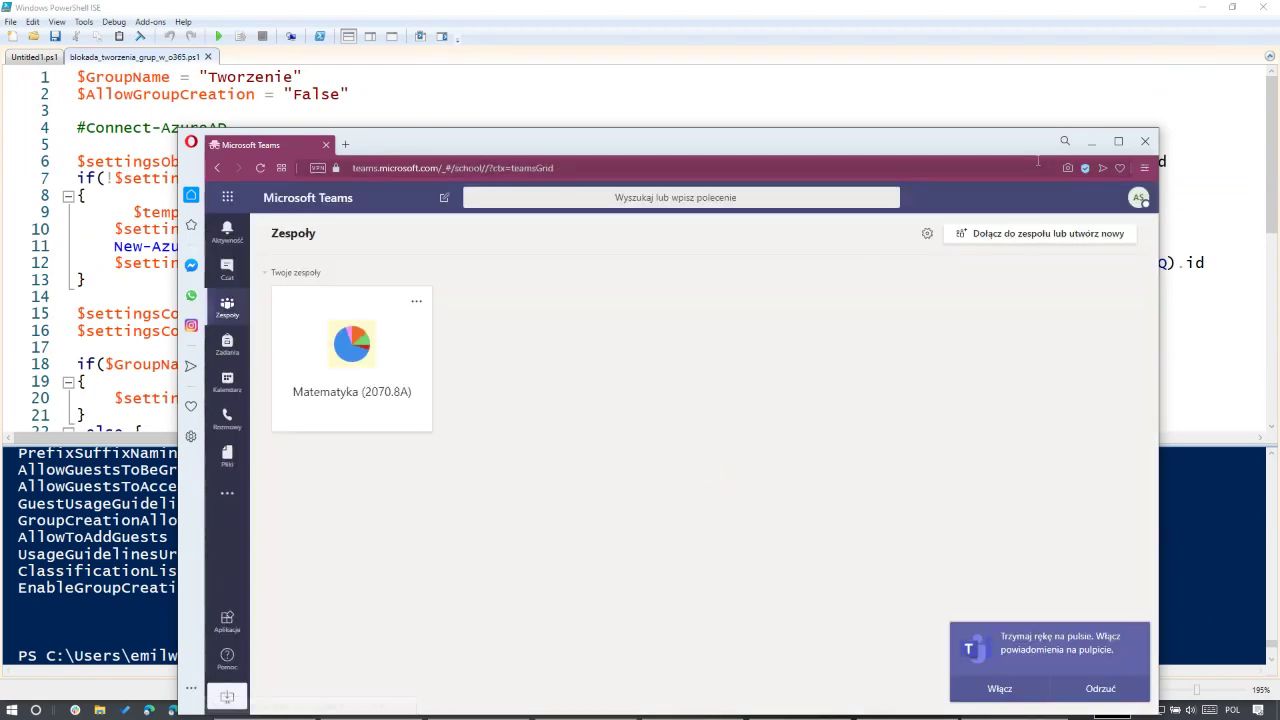
Step: Confirm the join-or-create page still offers Utwórz zespół, then return to PowerShell ISE
{"action": "left_click", "coordinate": [1035, 232]}
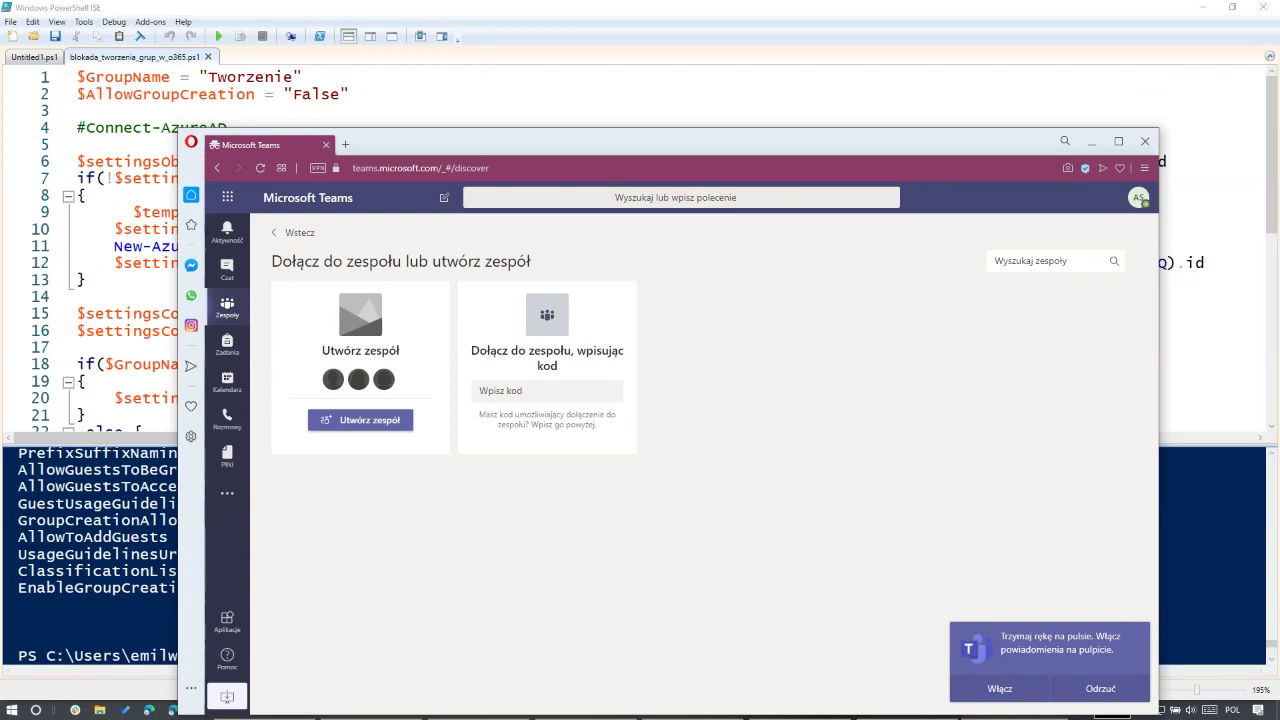
{"action": "key", "text": "alt+Tab"}
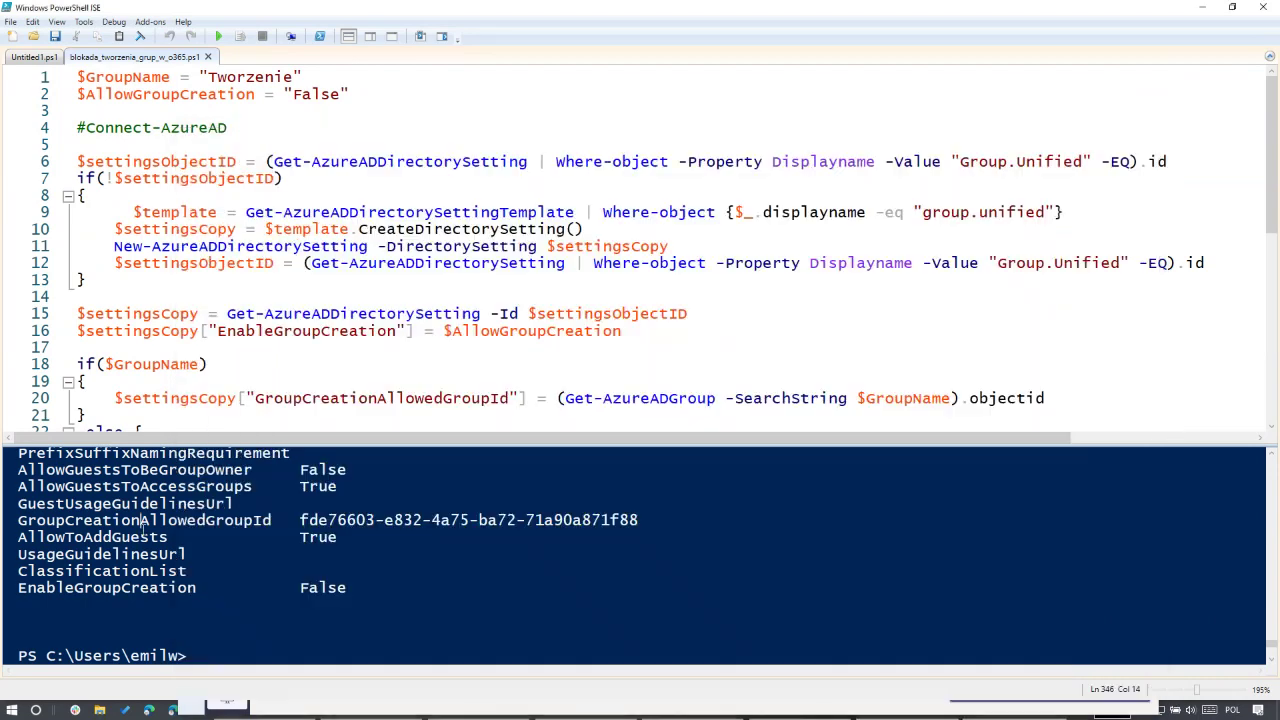
Step: Enlarge the PowerShell ISE console pane to show the prompt
{"action": "scroll", "coordinate": [525, 530], "scroll_direction": "up", "scroll_amount": 1}
{"action": "left_click", "coordinate": [558, 448]}
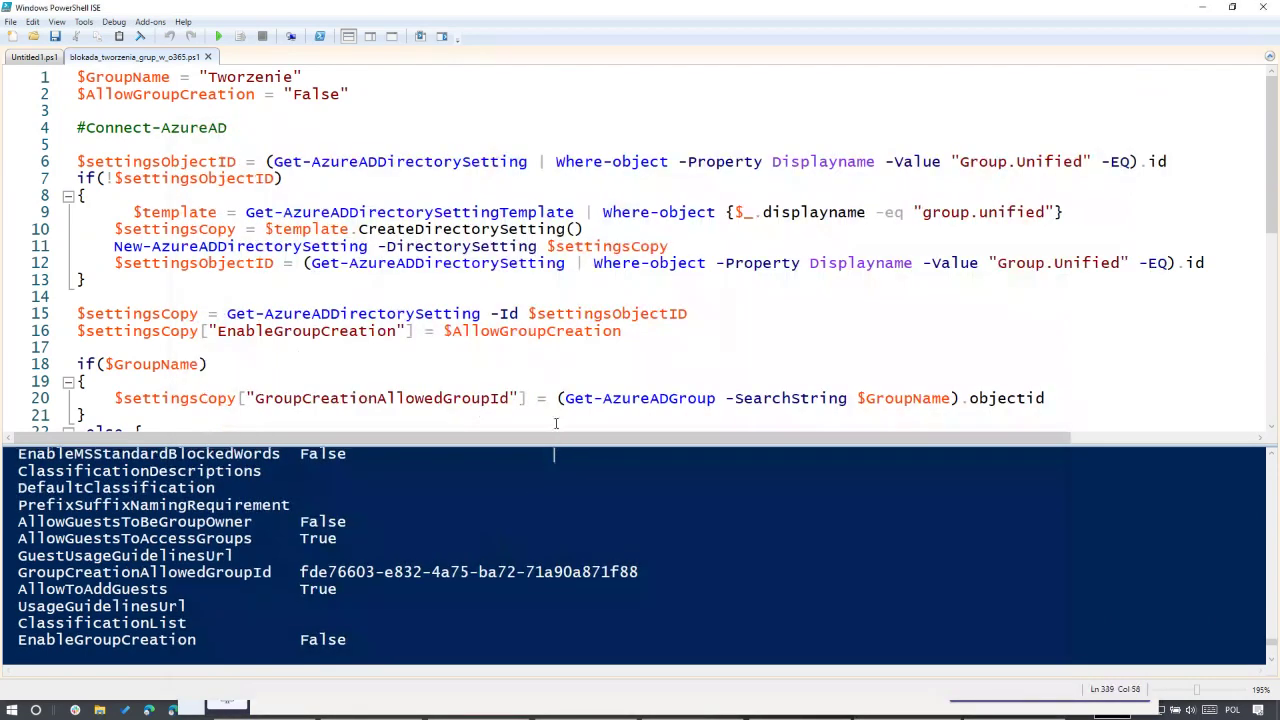
{"action": "left_click_drag", "start_coordinate": [555, 450], "coordinate": [535, 268]}
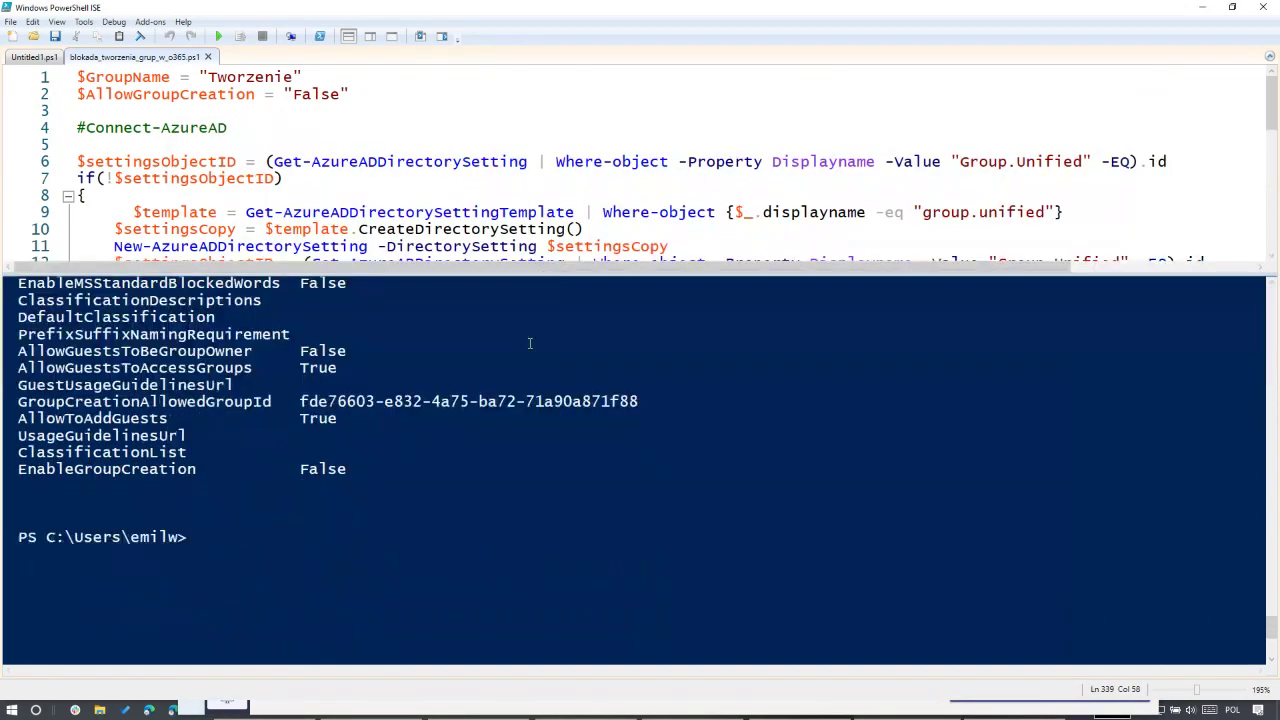
Step: Open the Tworzenie group in Azure AD and list its single member (Członkowie)
{"action": "key", "text": "alt+Tab"}
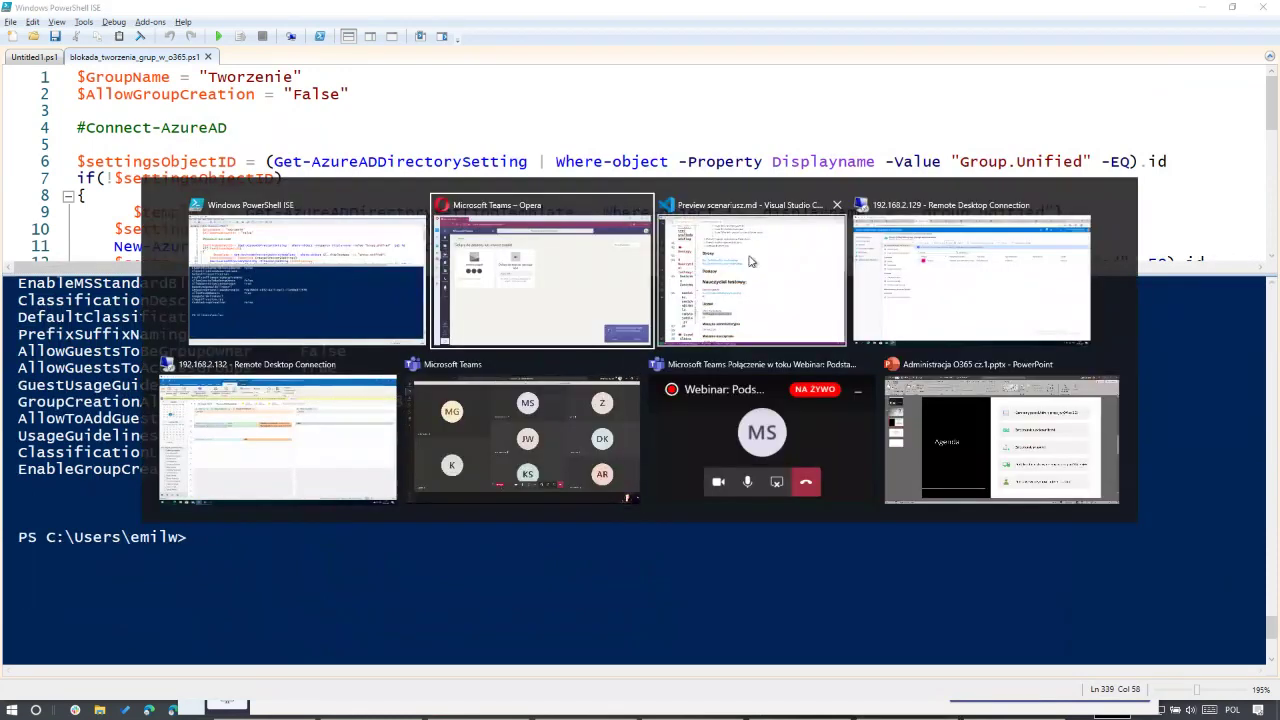
{"action": "left_click", "coordinate": [965, 280]}
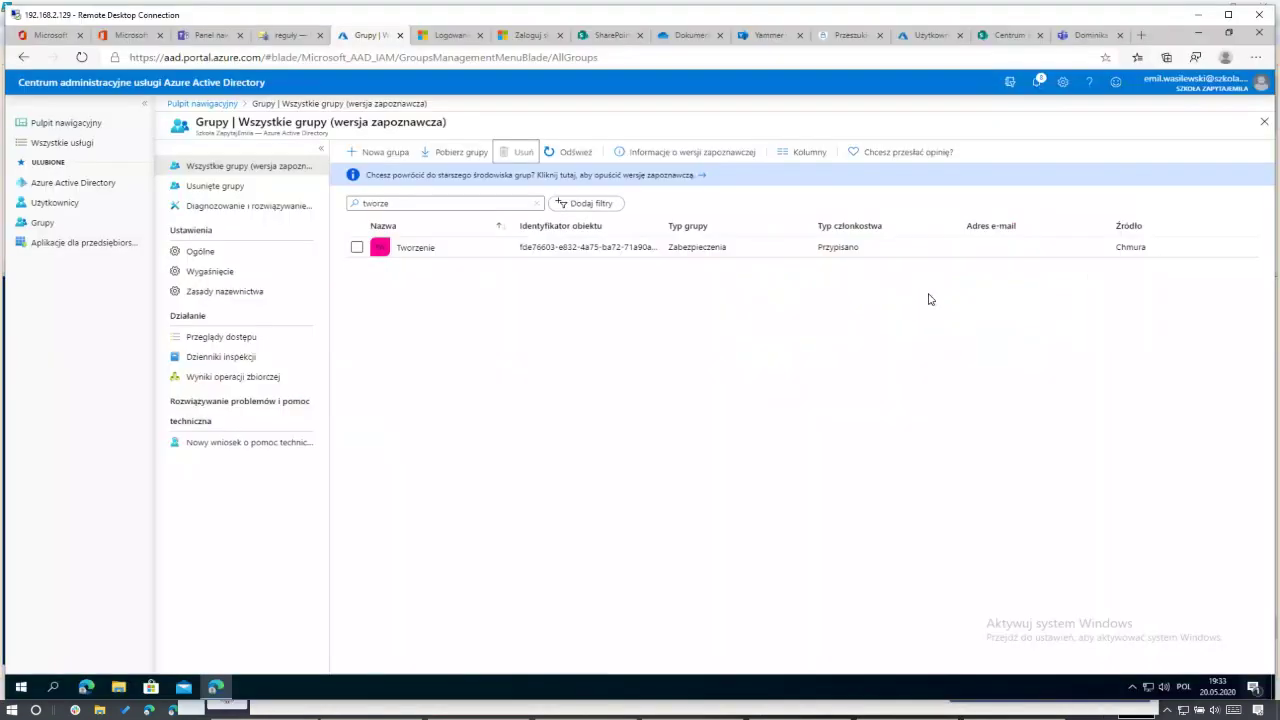
{"action": "left_click", "coordinate": [418, 250]}
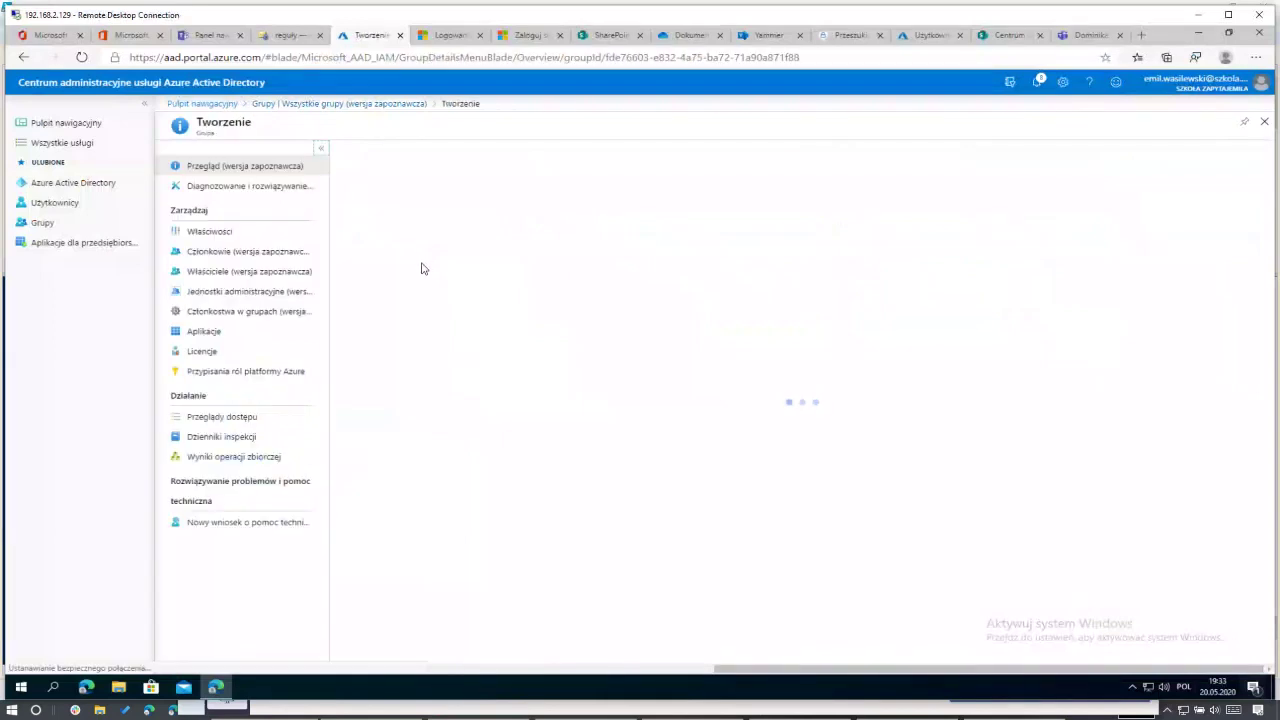
{"action": "left_click", "coordinate": [270, 253]}
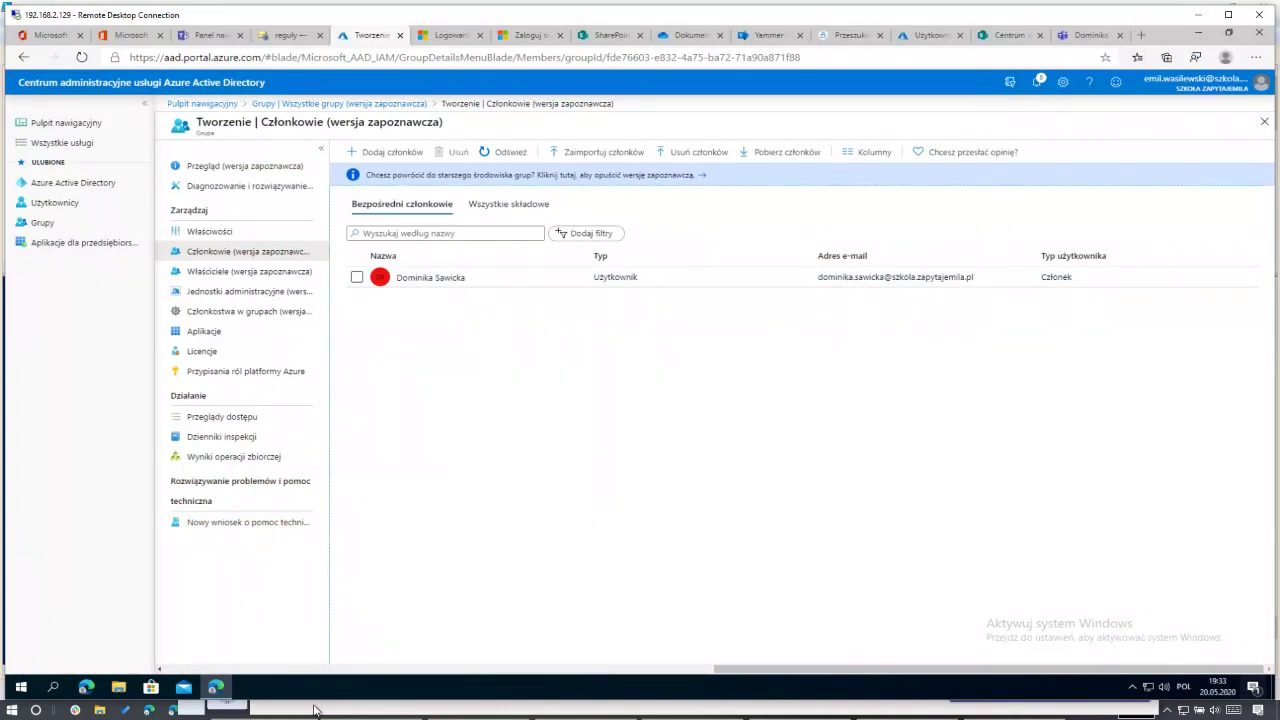
{"action": "key", "text": "alt+Tab"}
{"action": "key", "text": "alt+Tab"}
{"action": "key", "text": "alt+Tab"}
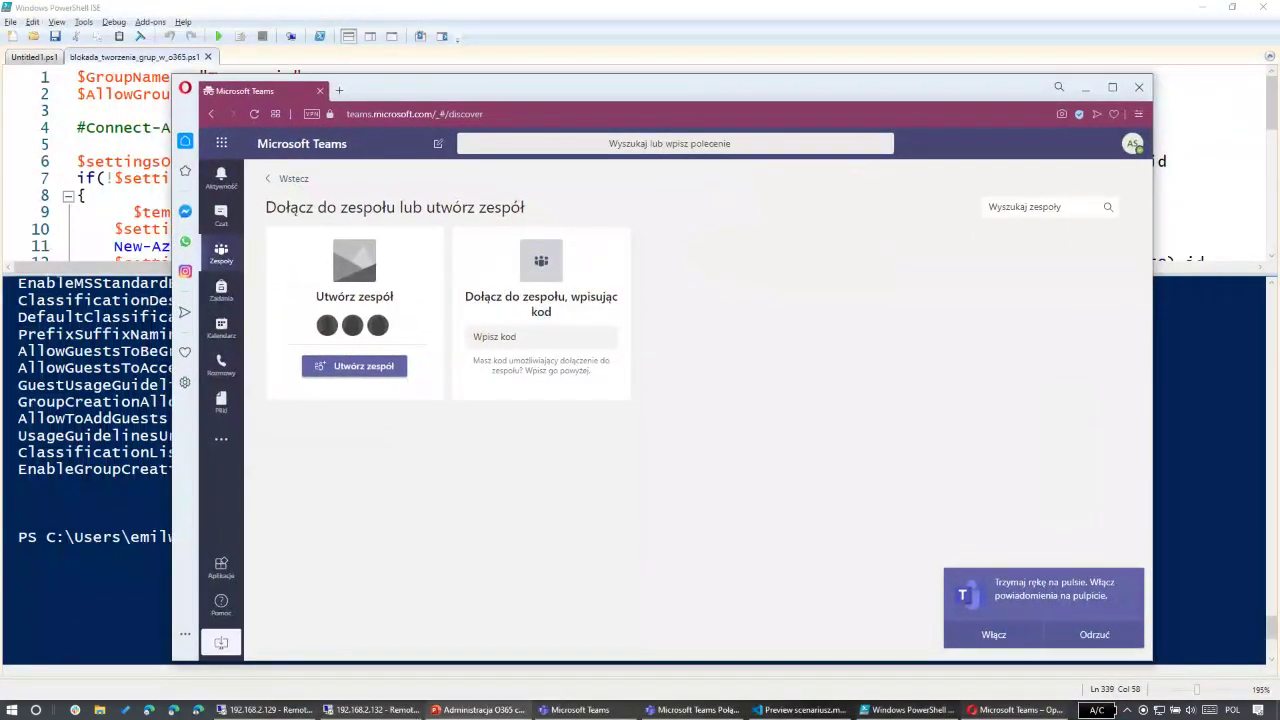
Step: Rerun the script and highlight EnableGroupCreation False and GroupCreationAllowedGroupId in the output
{"action": "left_click", "coordinate": [181, 506]}
{"action": "key", "text": "F5"}
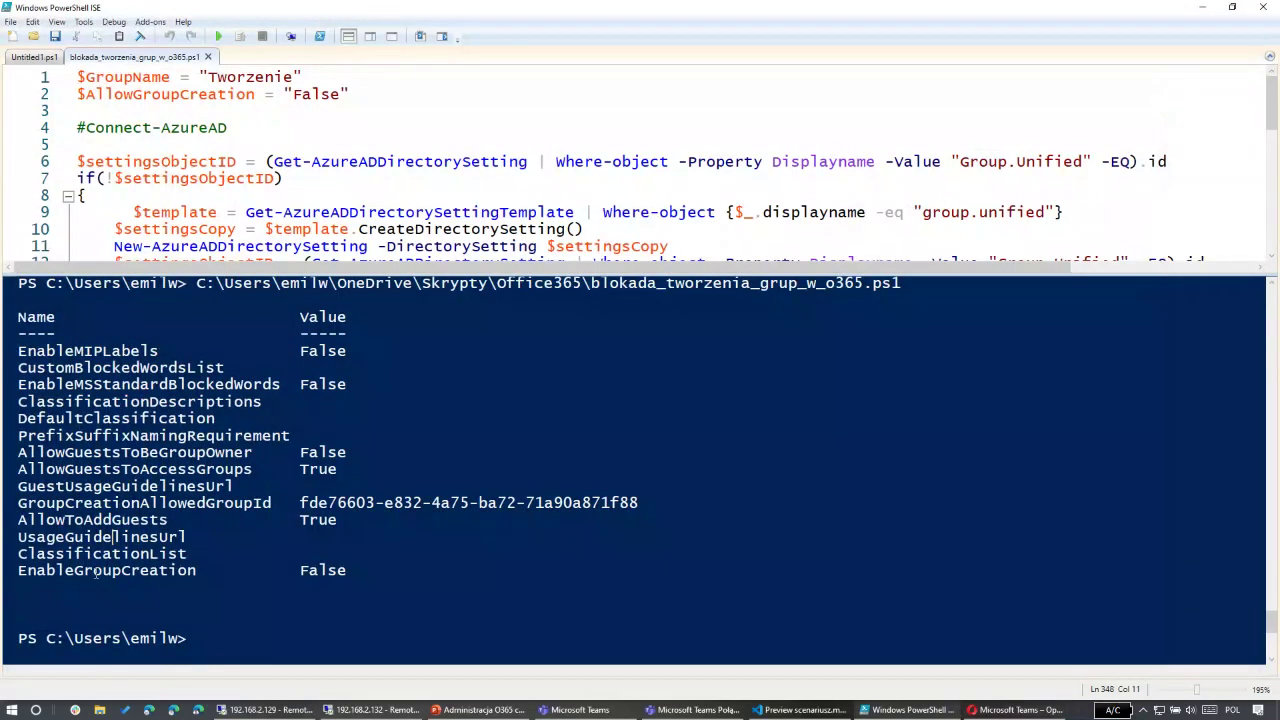
{"action": "left_click_drag", "start_coordinate": [18, 571], "coordinate": [350, 571]}
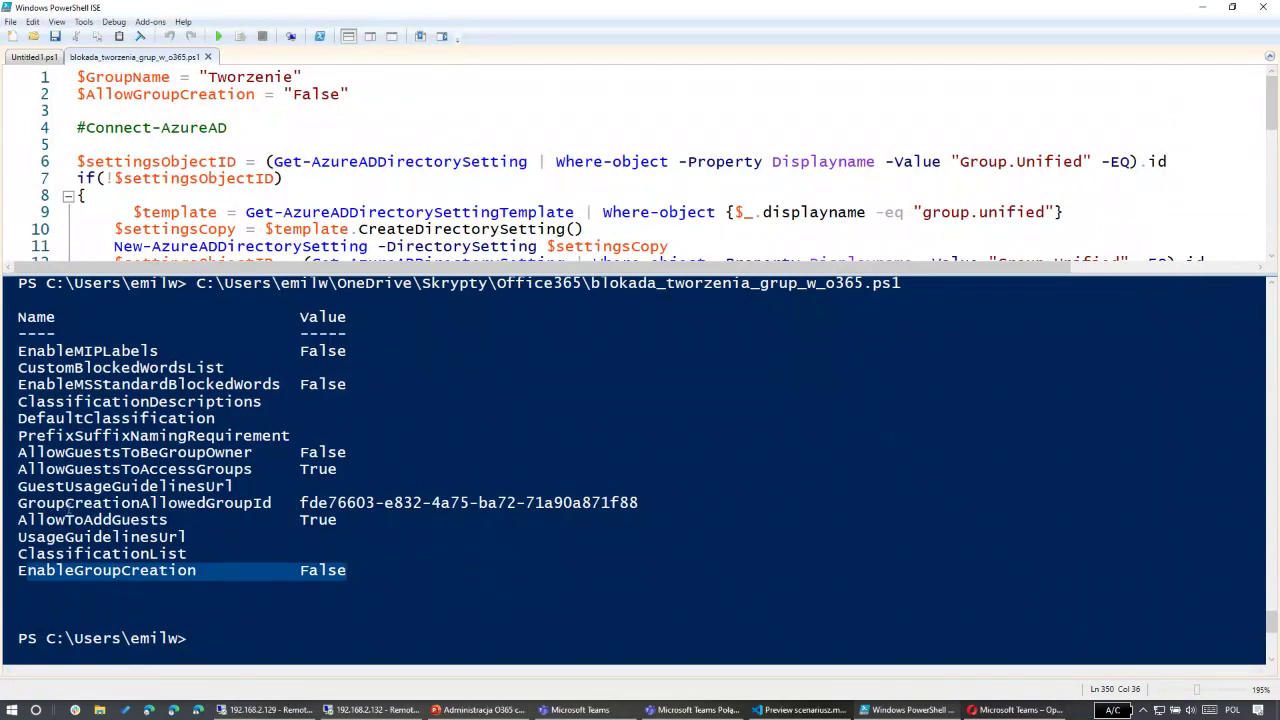
{"action": "left_click_drag", "start_coordinate": [20, 505], "coordinate": [630, 509]}
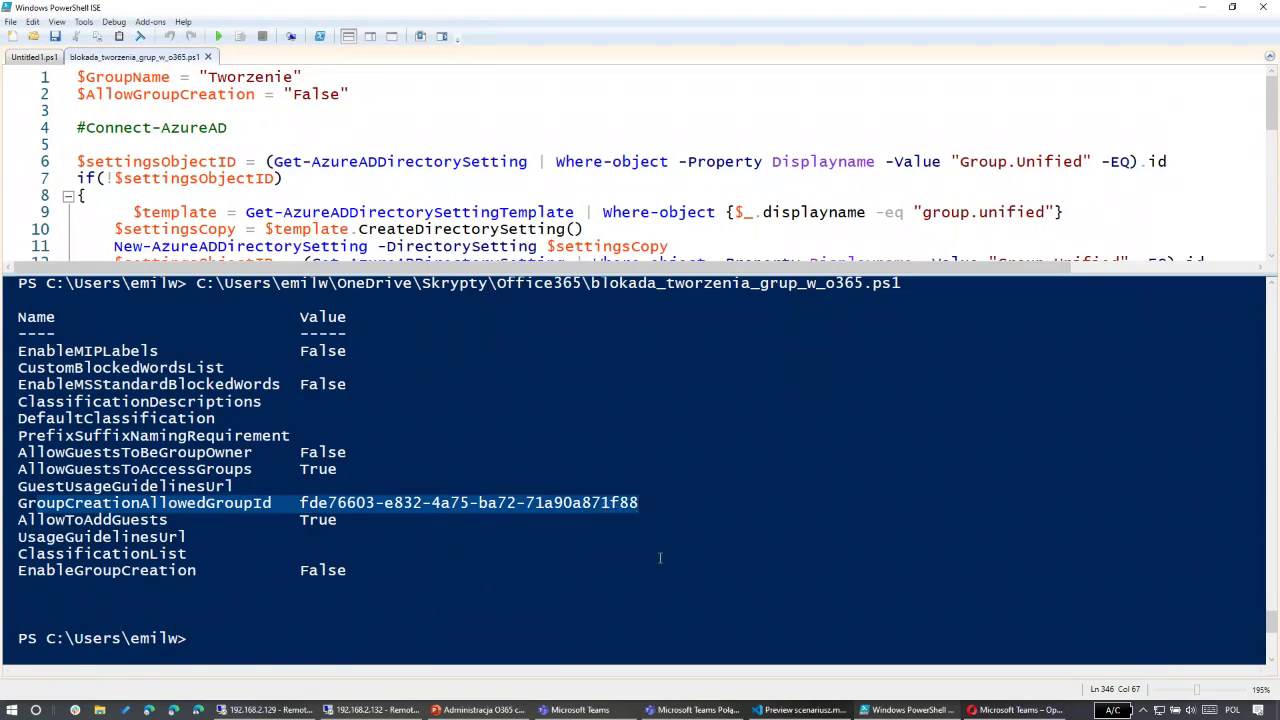
Step: Compare Tworzenie's Object ID in its Azure properties against the reported GroupCreationAllowedGroupId
{"action": "left_click", "coordinate": [265, 710]}
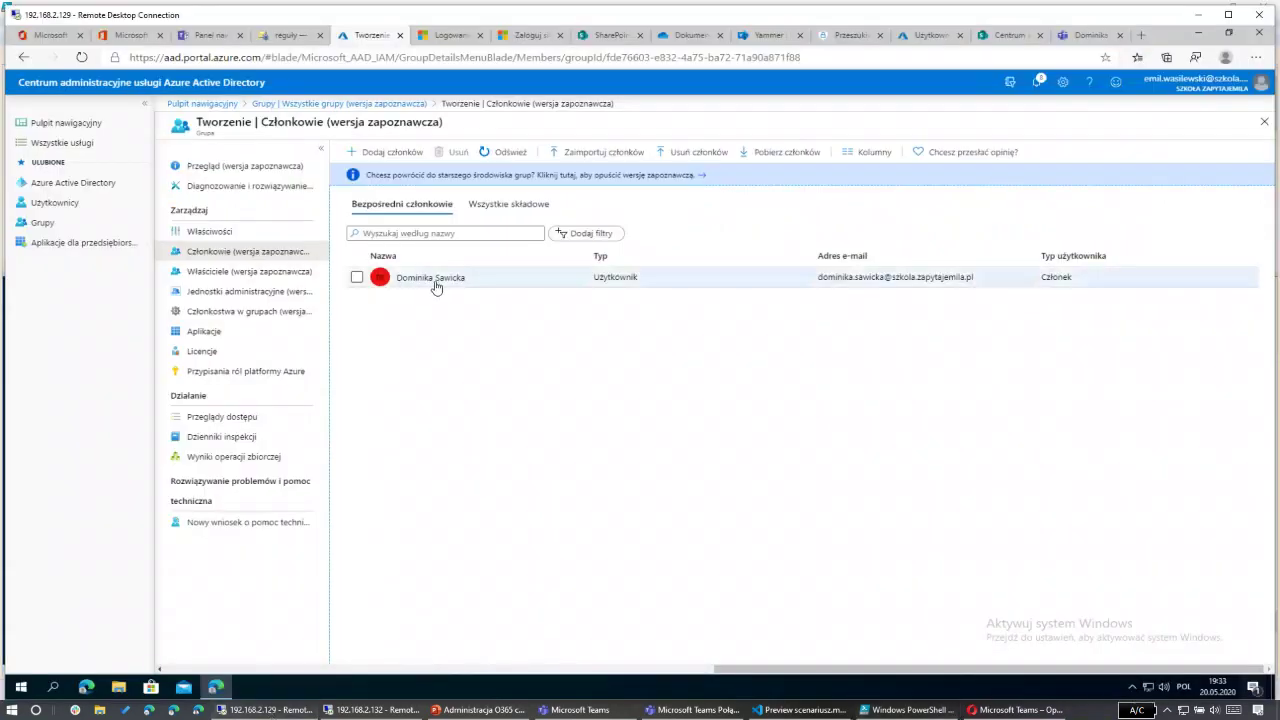
{"action": "left_click", "coordinate": [222, 235]}
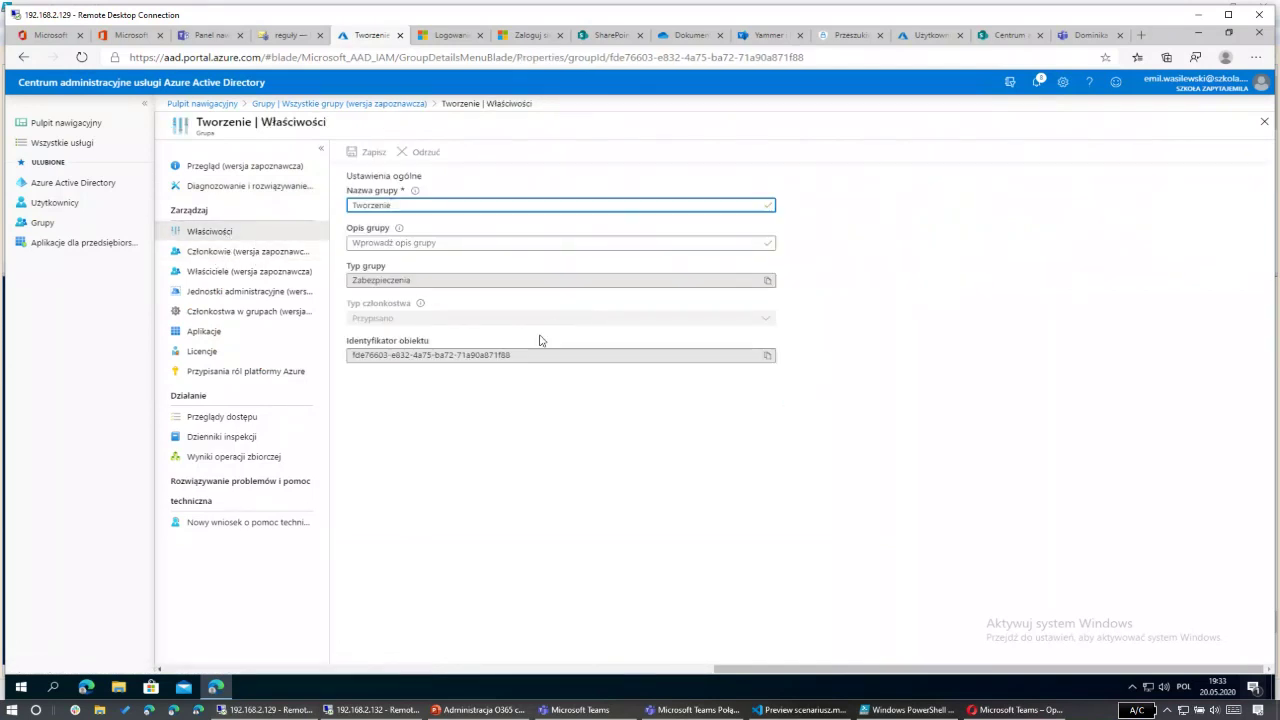
{"action": "left_click_drag", "start_coordinate": [491, 356], "coordinate": [530, 354]}
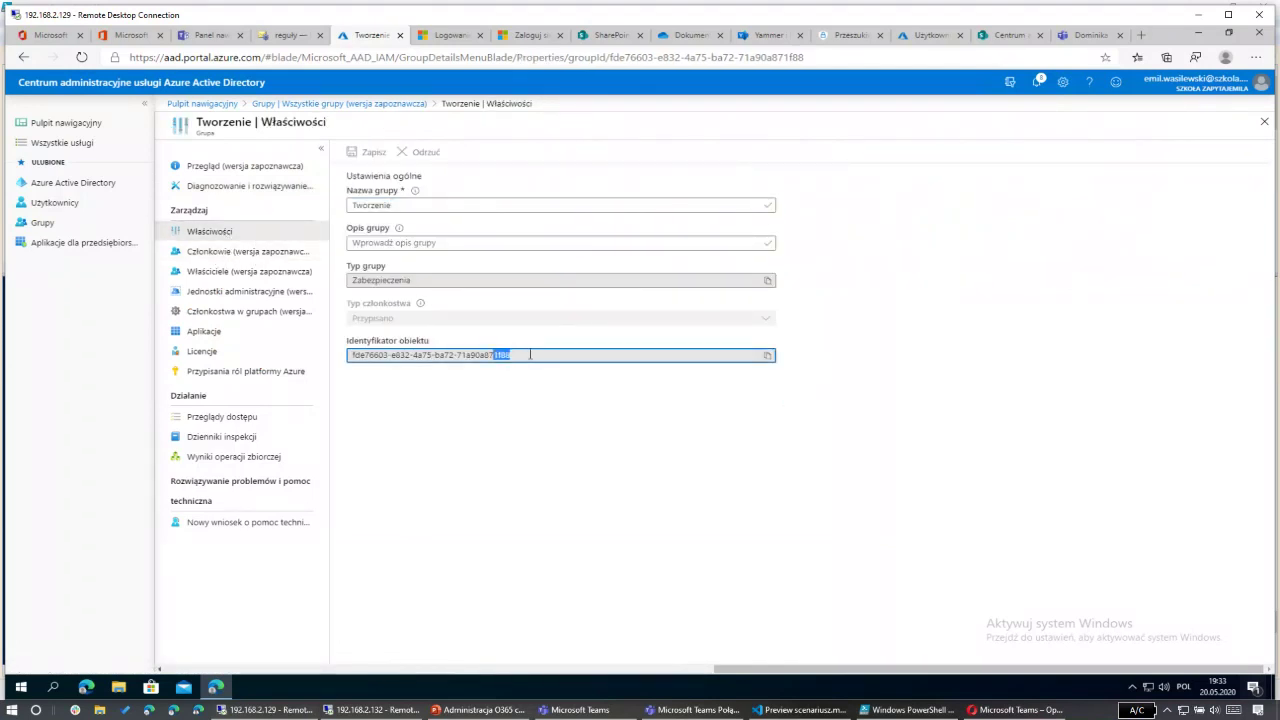
{"action": "left_click", "coordinate": [553, 520]}
{"action": "key", "text": "alt+Tab"}
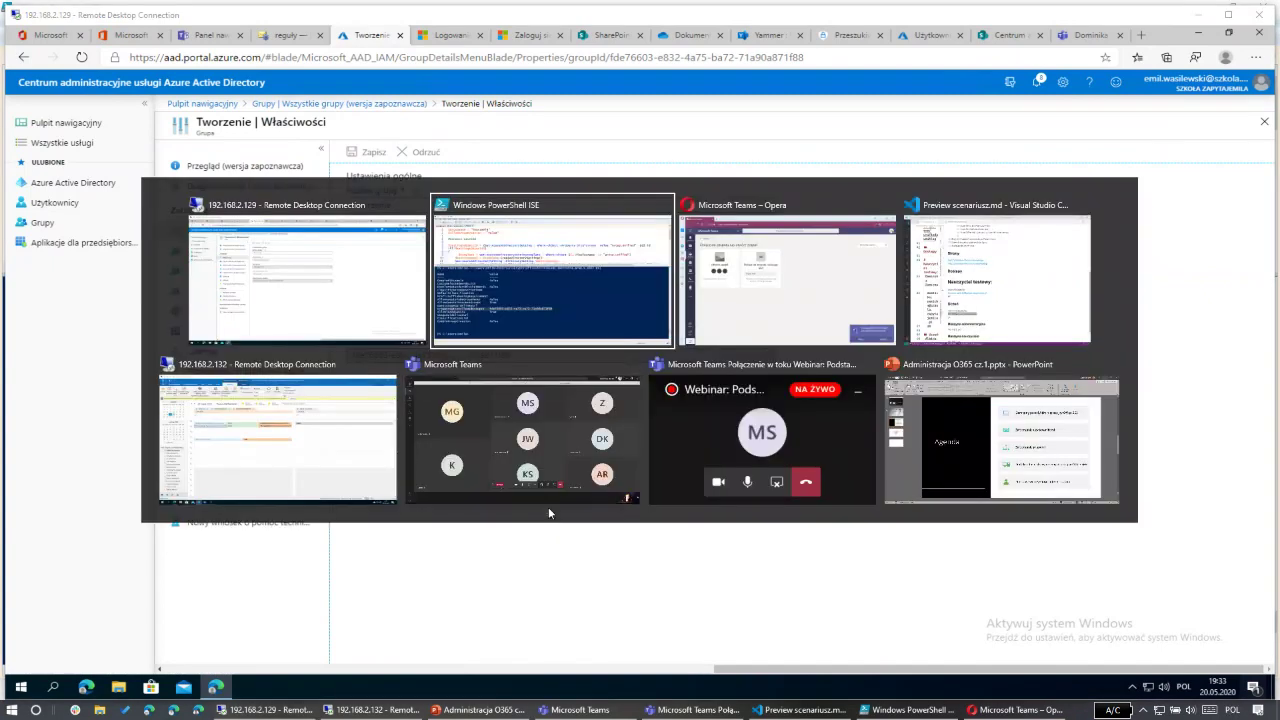
{"action": "key", "text": "alt+Tab"}
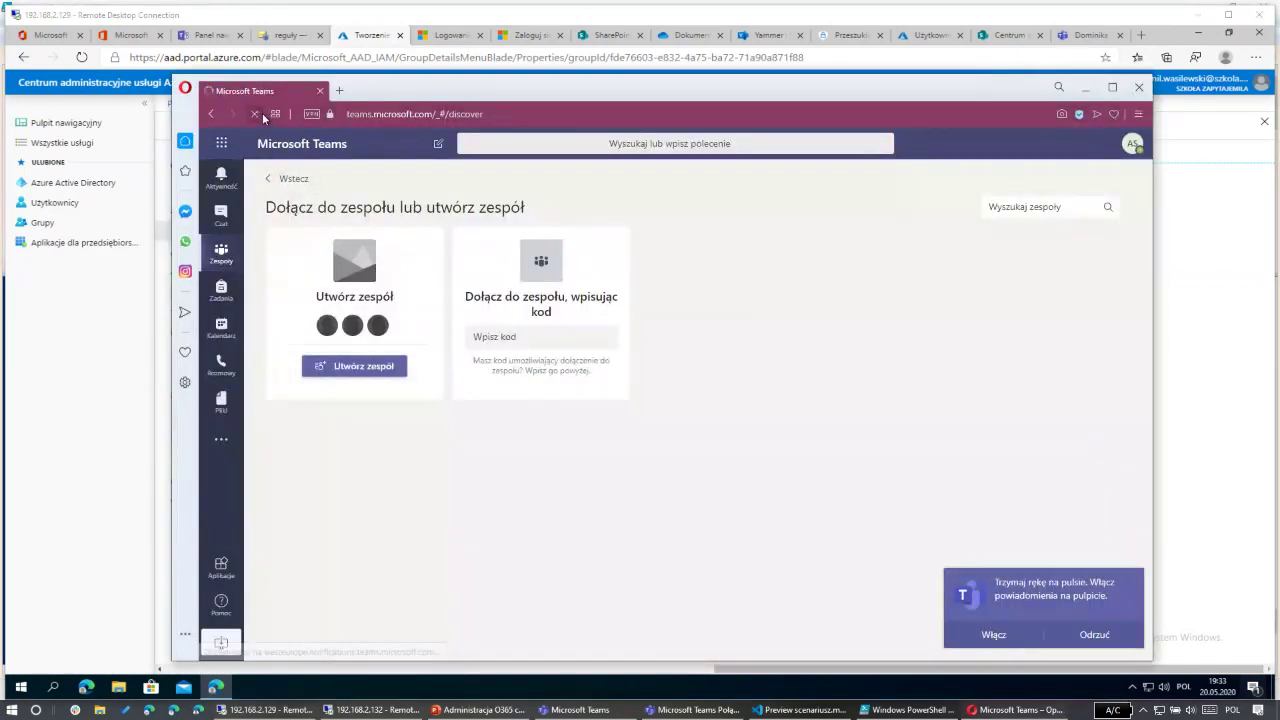
Step: Reload Teams, open and cancel the new-team form, then return to Tworzenie's Azure properties
{"action": "left_click", "coordinate": [258, 113]}
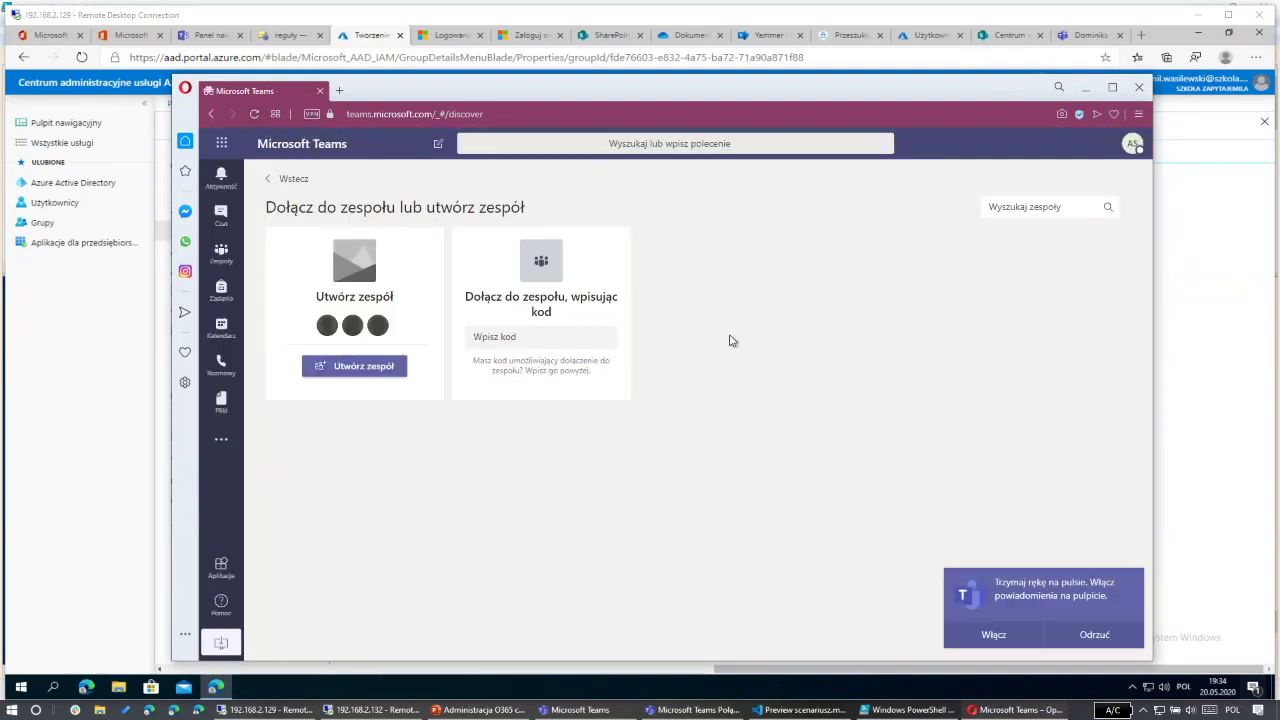
{"action": "left_click", "coordinate": [356, 372]}
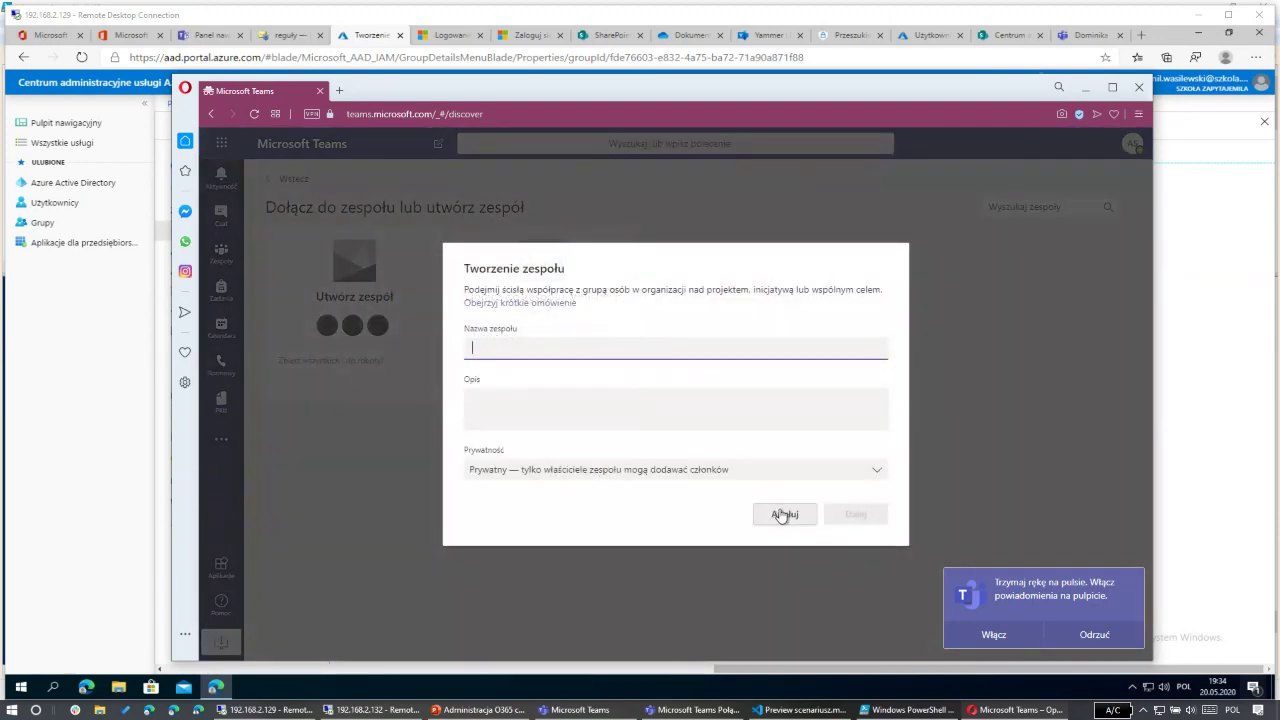
{"action": "left_click", "coordinate": [784, 514]}
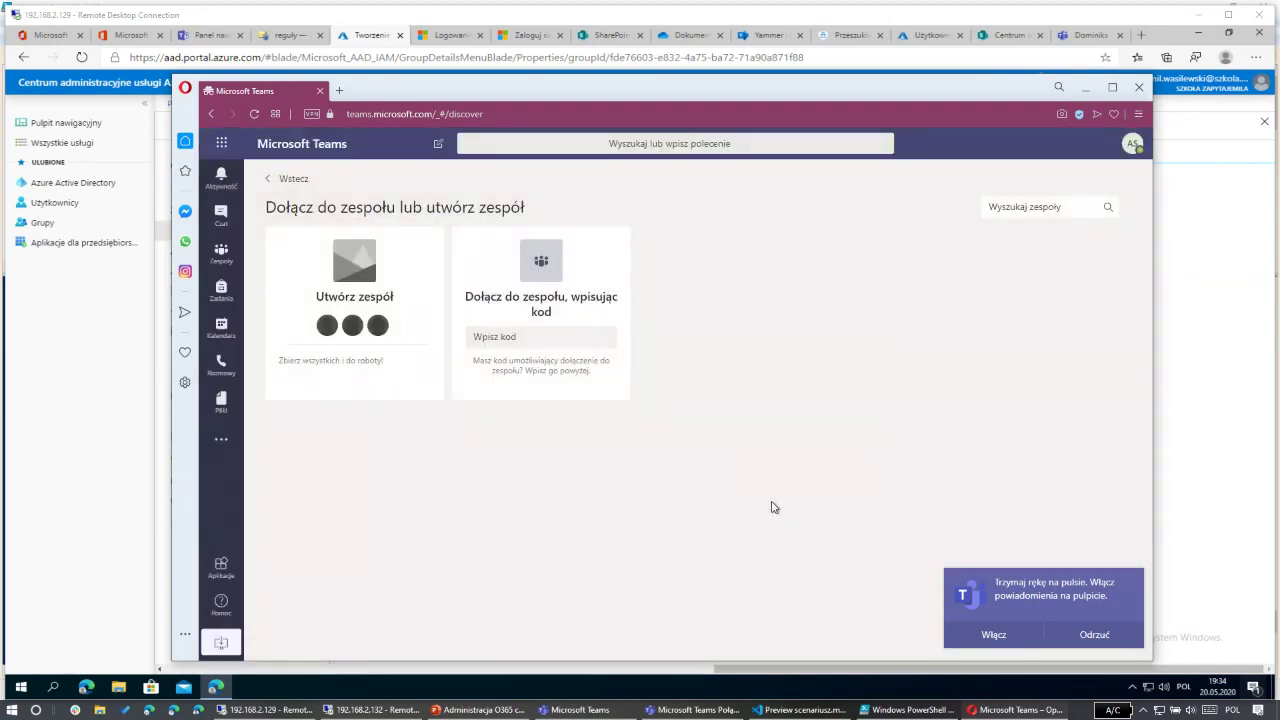
{"action": "mouse_move", "coordinate": [411, 327]}
{"action": "left_click", "coordinate": [193, 20]}
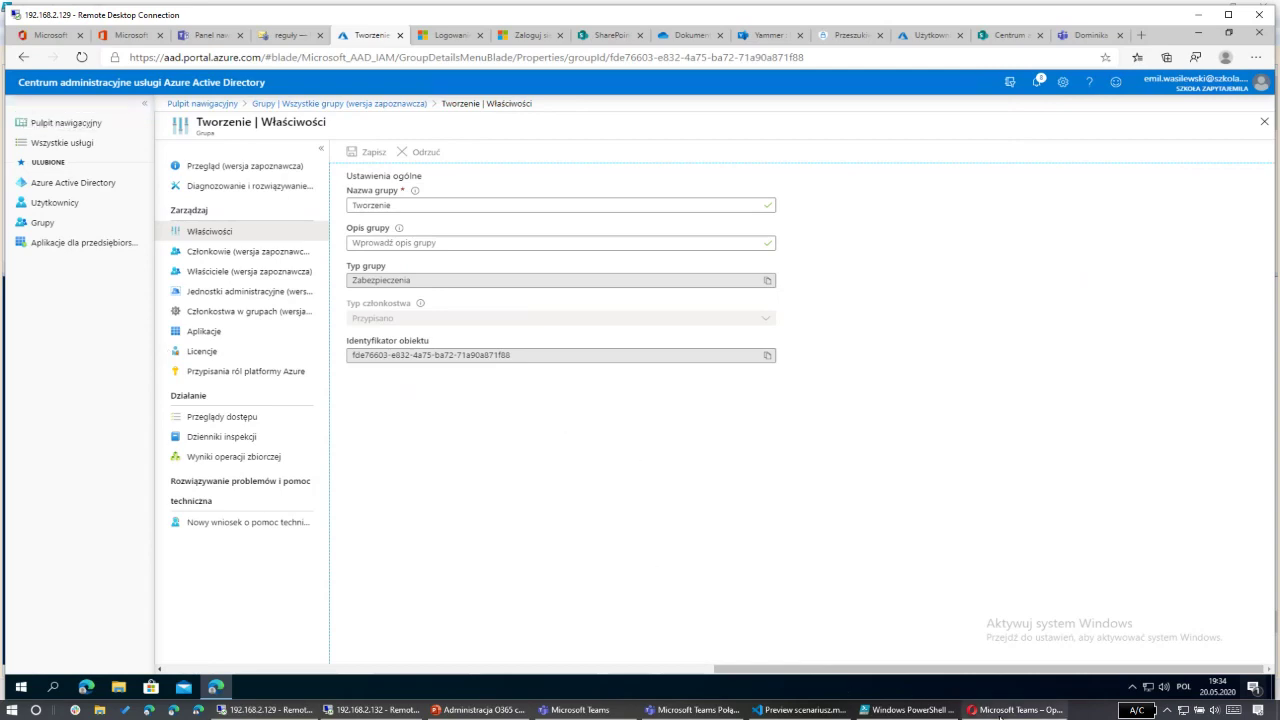
Step: Reload Teams in Opera to confirm Utwórz zespół is gone, then switch to the 192.168.2.132 remote session
{"action": "left_click", "coordinate": [1005, 712]}
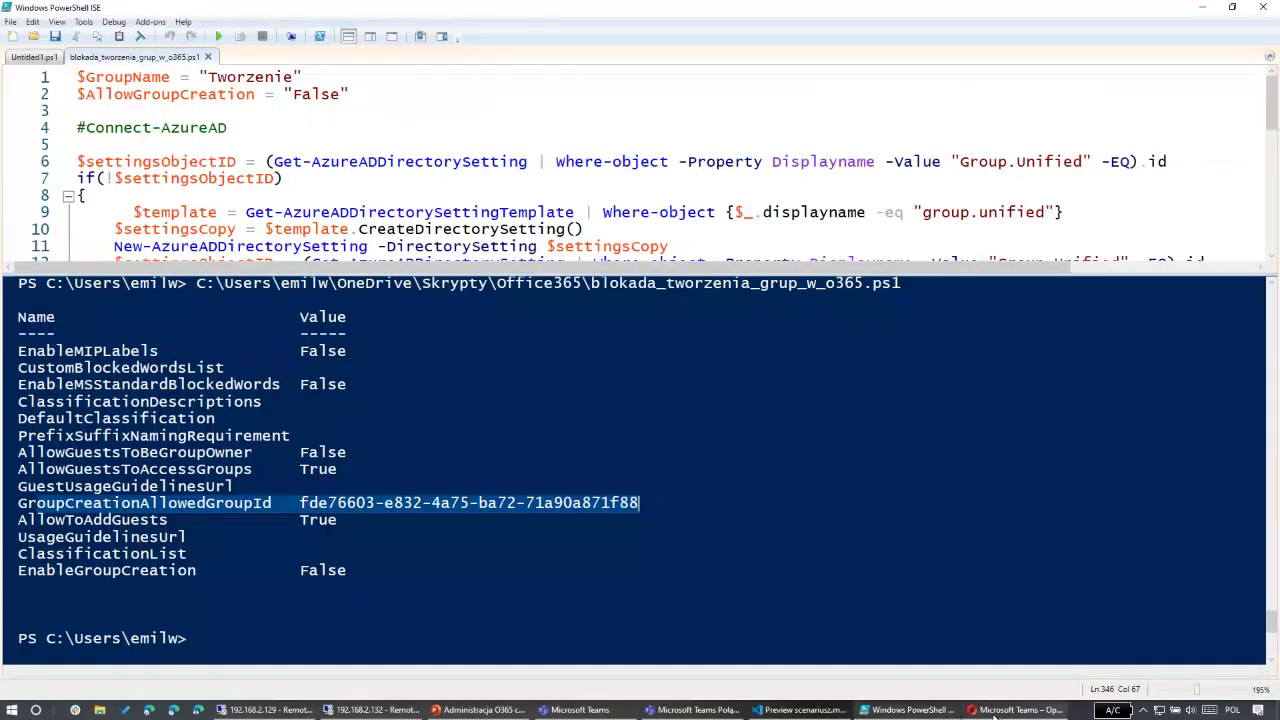
{"action": "left_click", "coordinate": [1012, 710]}
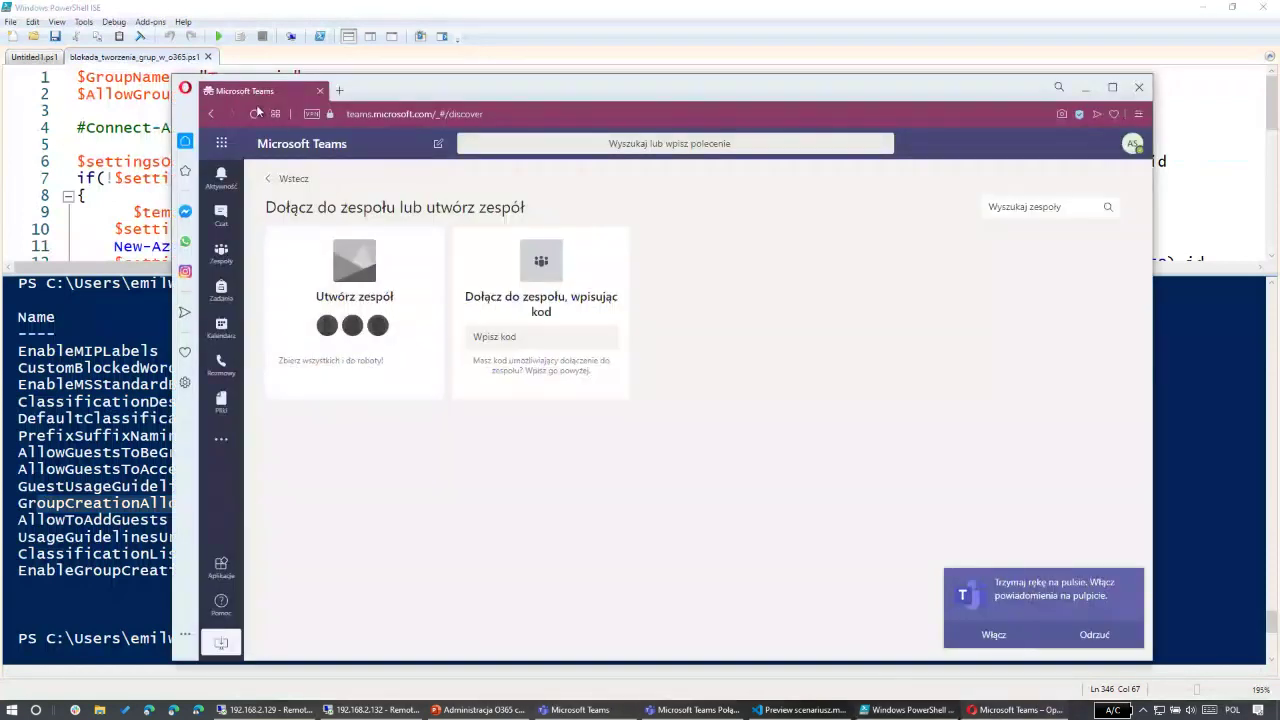
{"action": "left_click", "coordinate": [254, 113]}
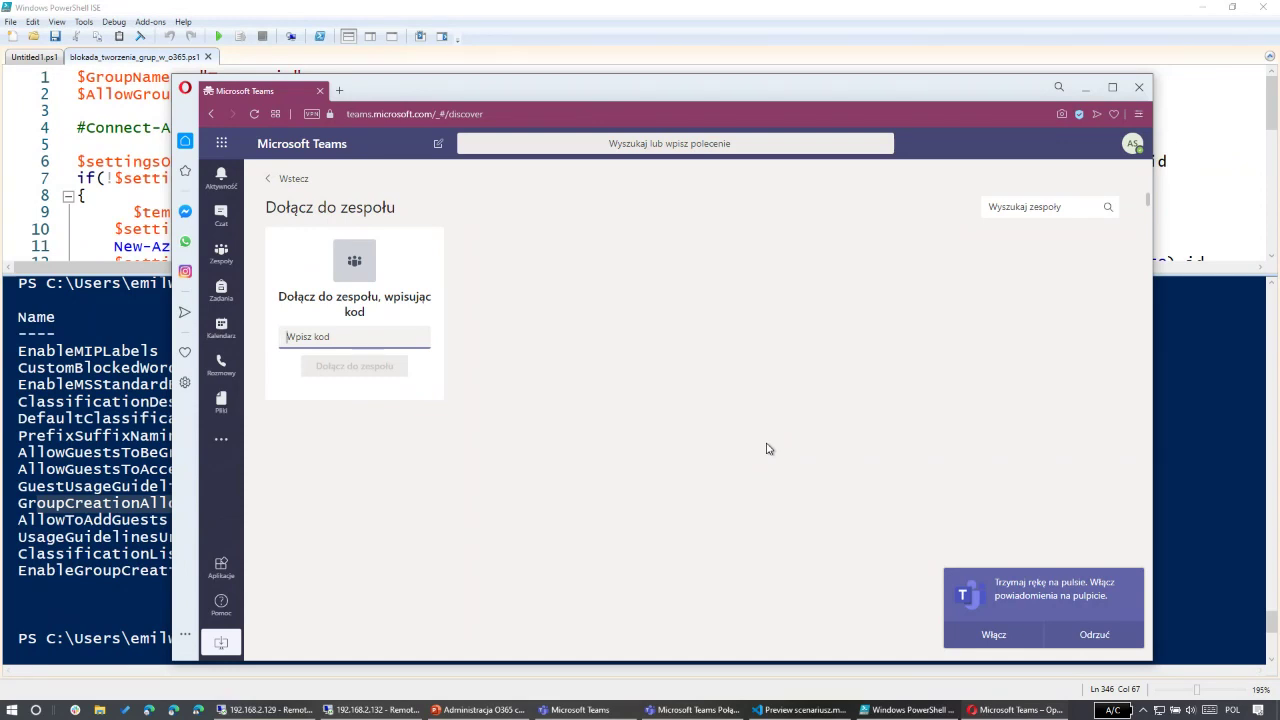
{"action": "left_click", "coordinate": [388, 710]}
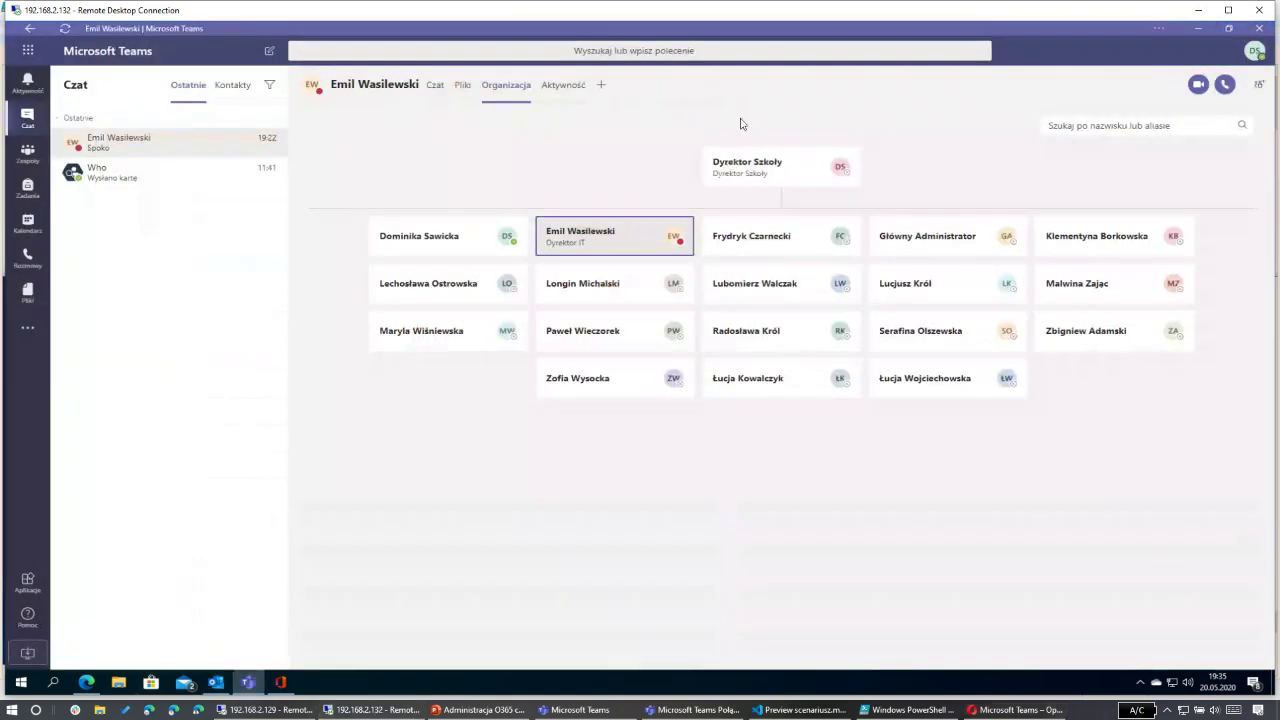
Step: As the Tworzenie member, open Utwórz zespół from Zespoły, cancel it, and show the desktop
{"action": "left_click", "coordinate": [28, 156]}
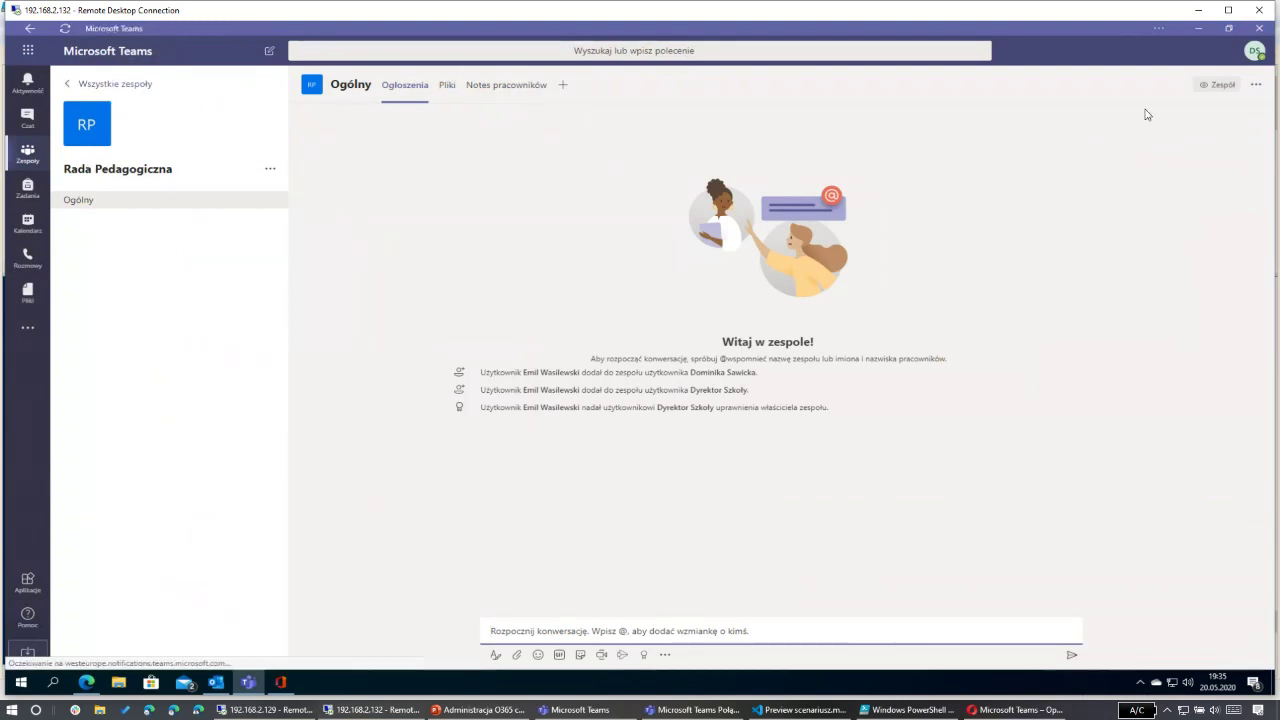
{"action": "left_click", "coordinate": [1185, 88]}
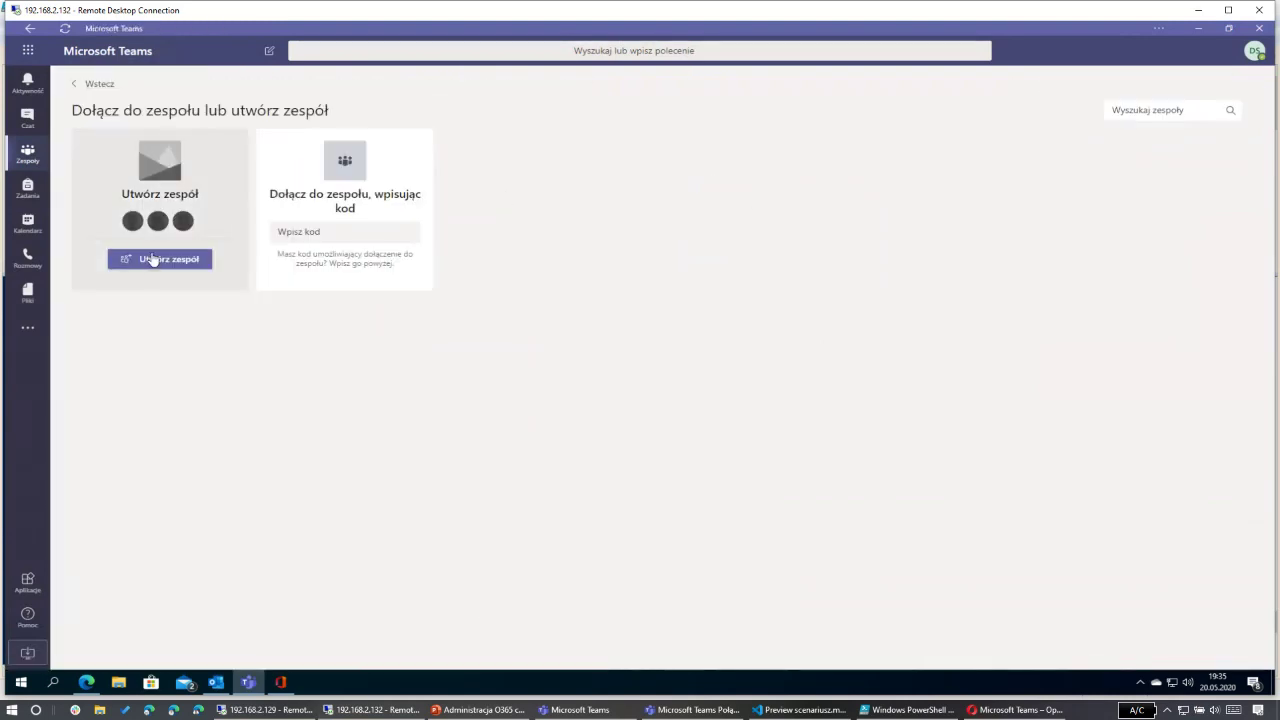
{"action": "left_click", "coordinate": [152, 259]}
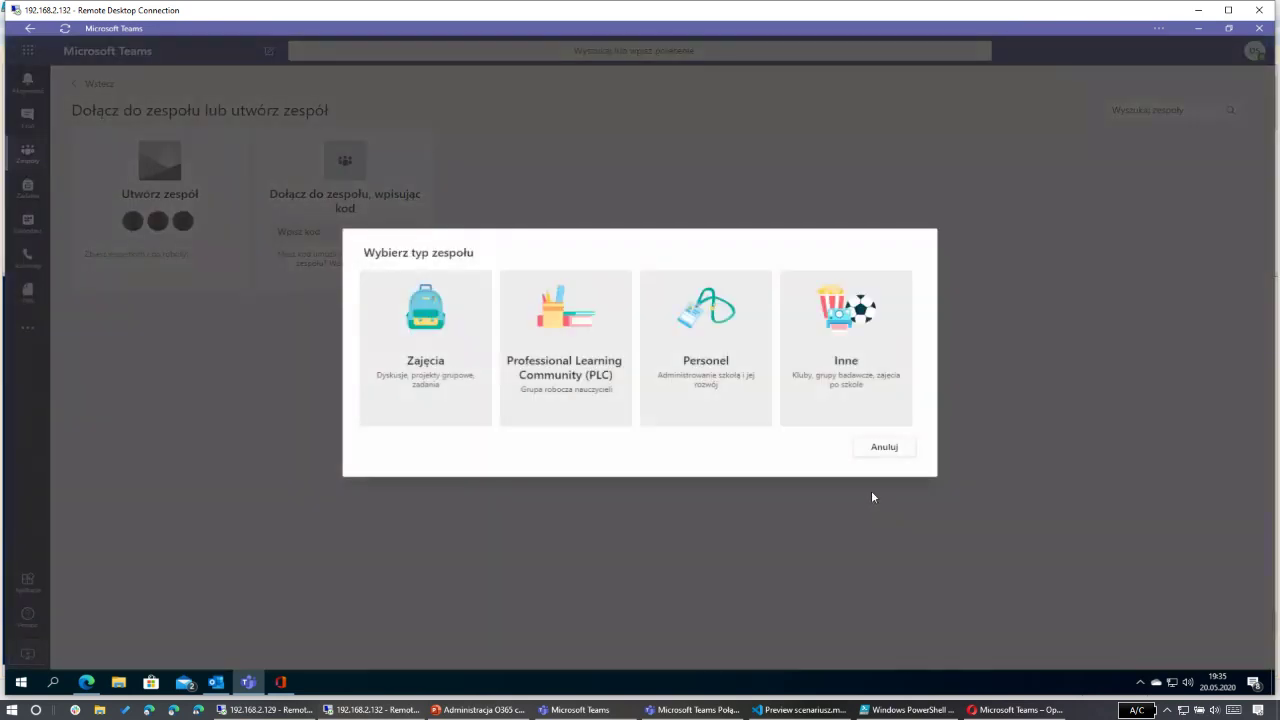
{"action": "left_click", "coordinate": [884, 447]}
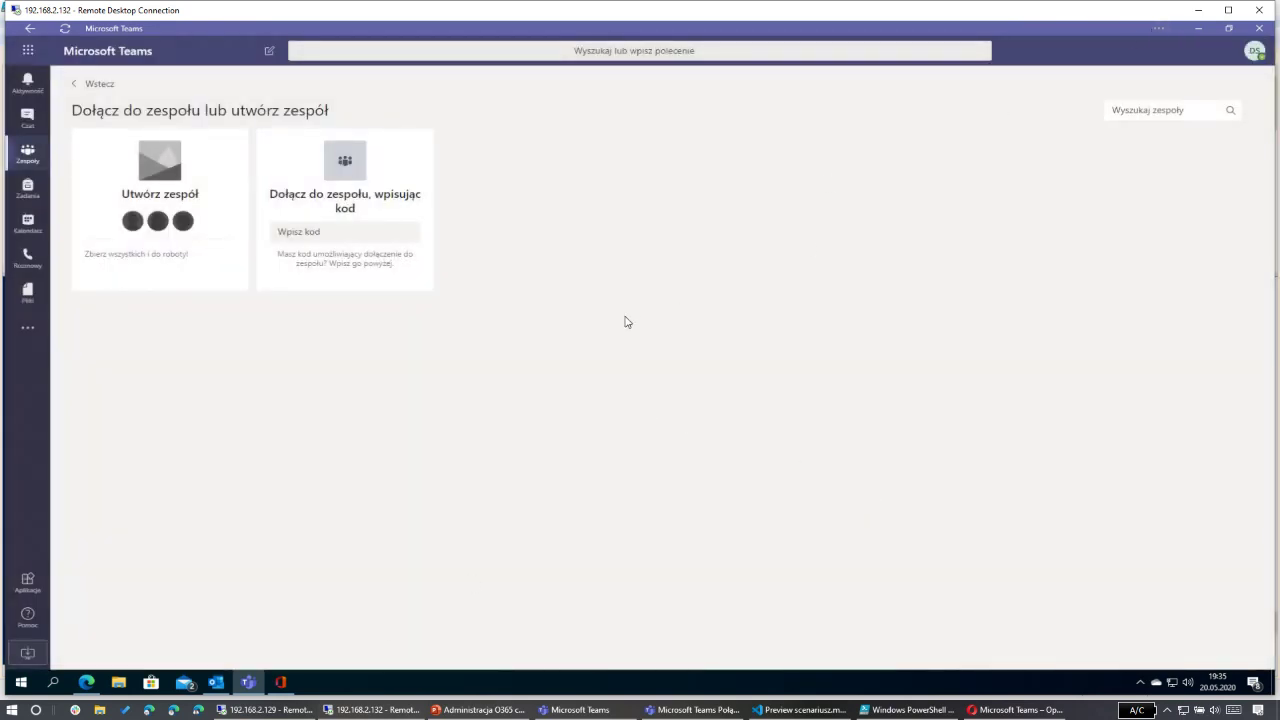
{"action": "key", "text": "super+d"}
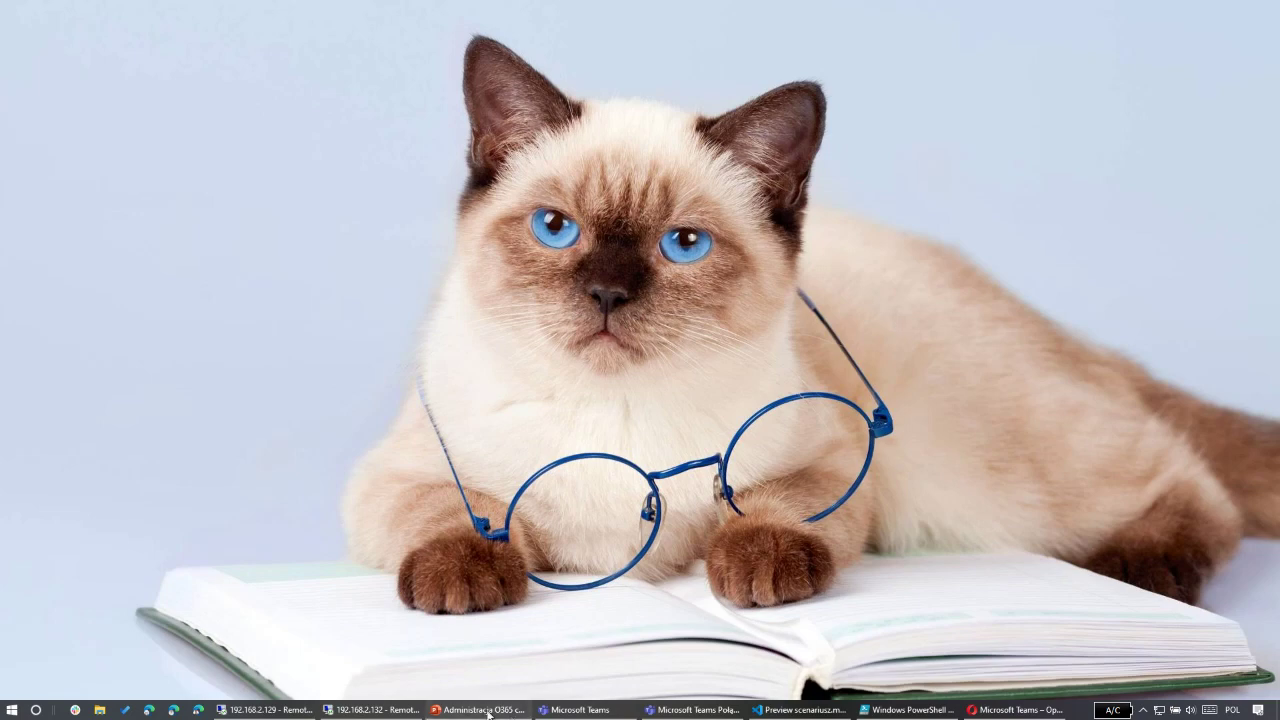
Step: Switch to PowerPoint and select the survey link text box on slide 5
{"action": "key", "text": "alt+Tab"}
{"action": "left_click", "coordinate": [58, 366]}
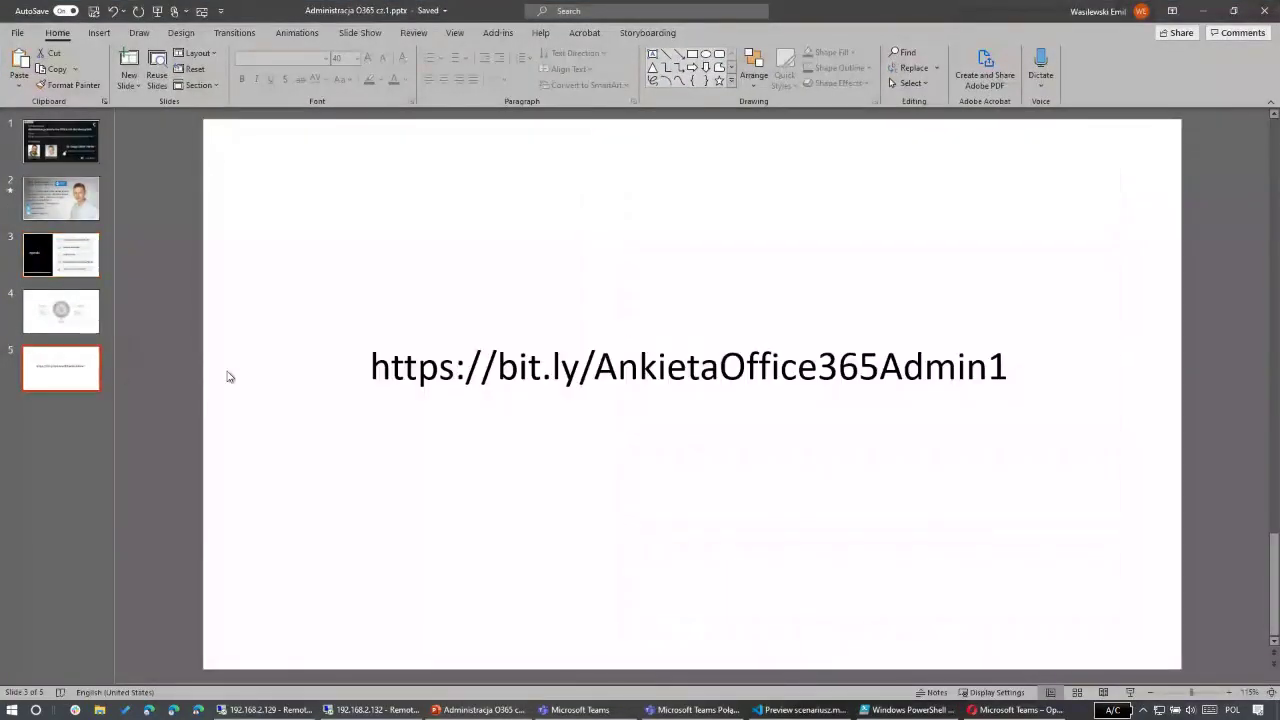
{"action": "left_click", "coordinate": [405, 348]}
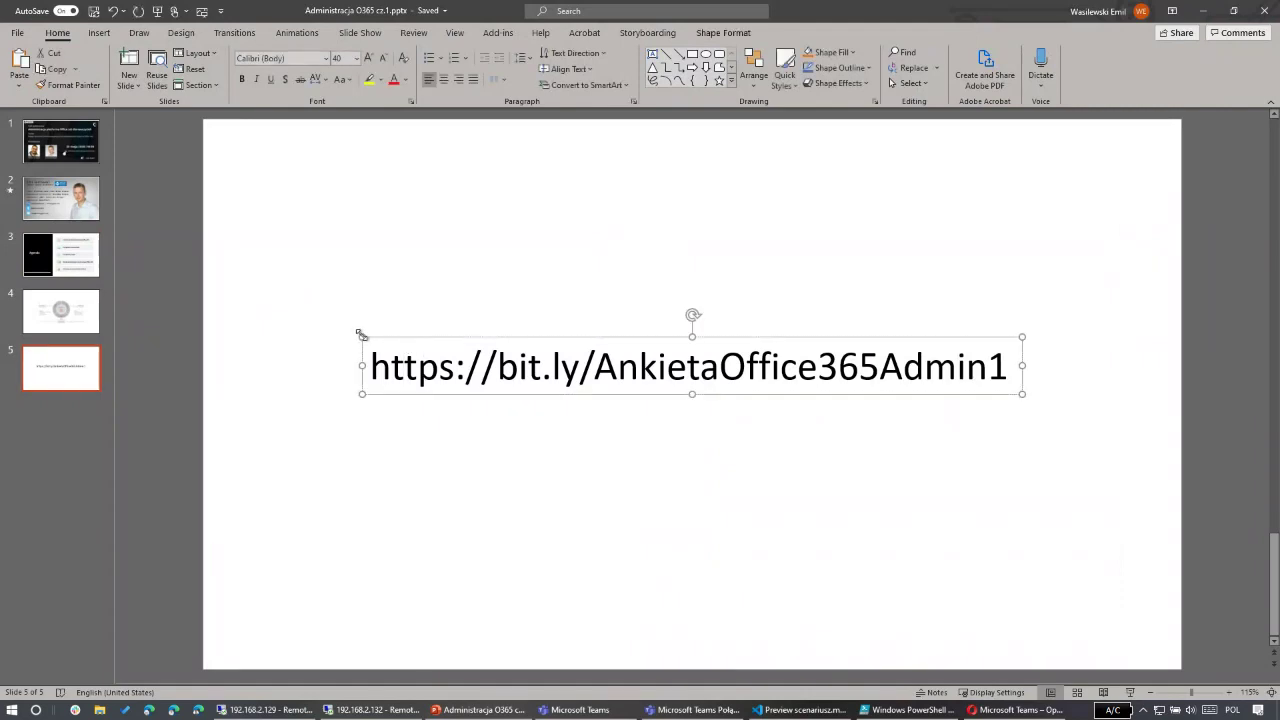